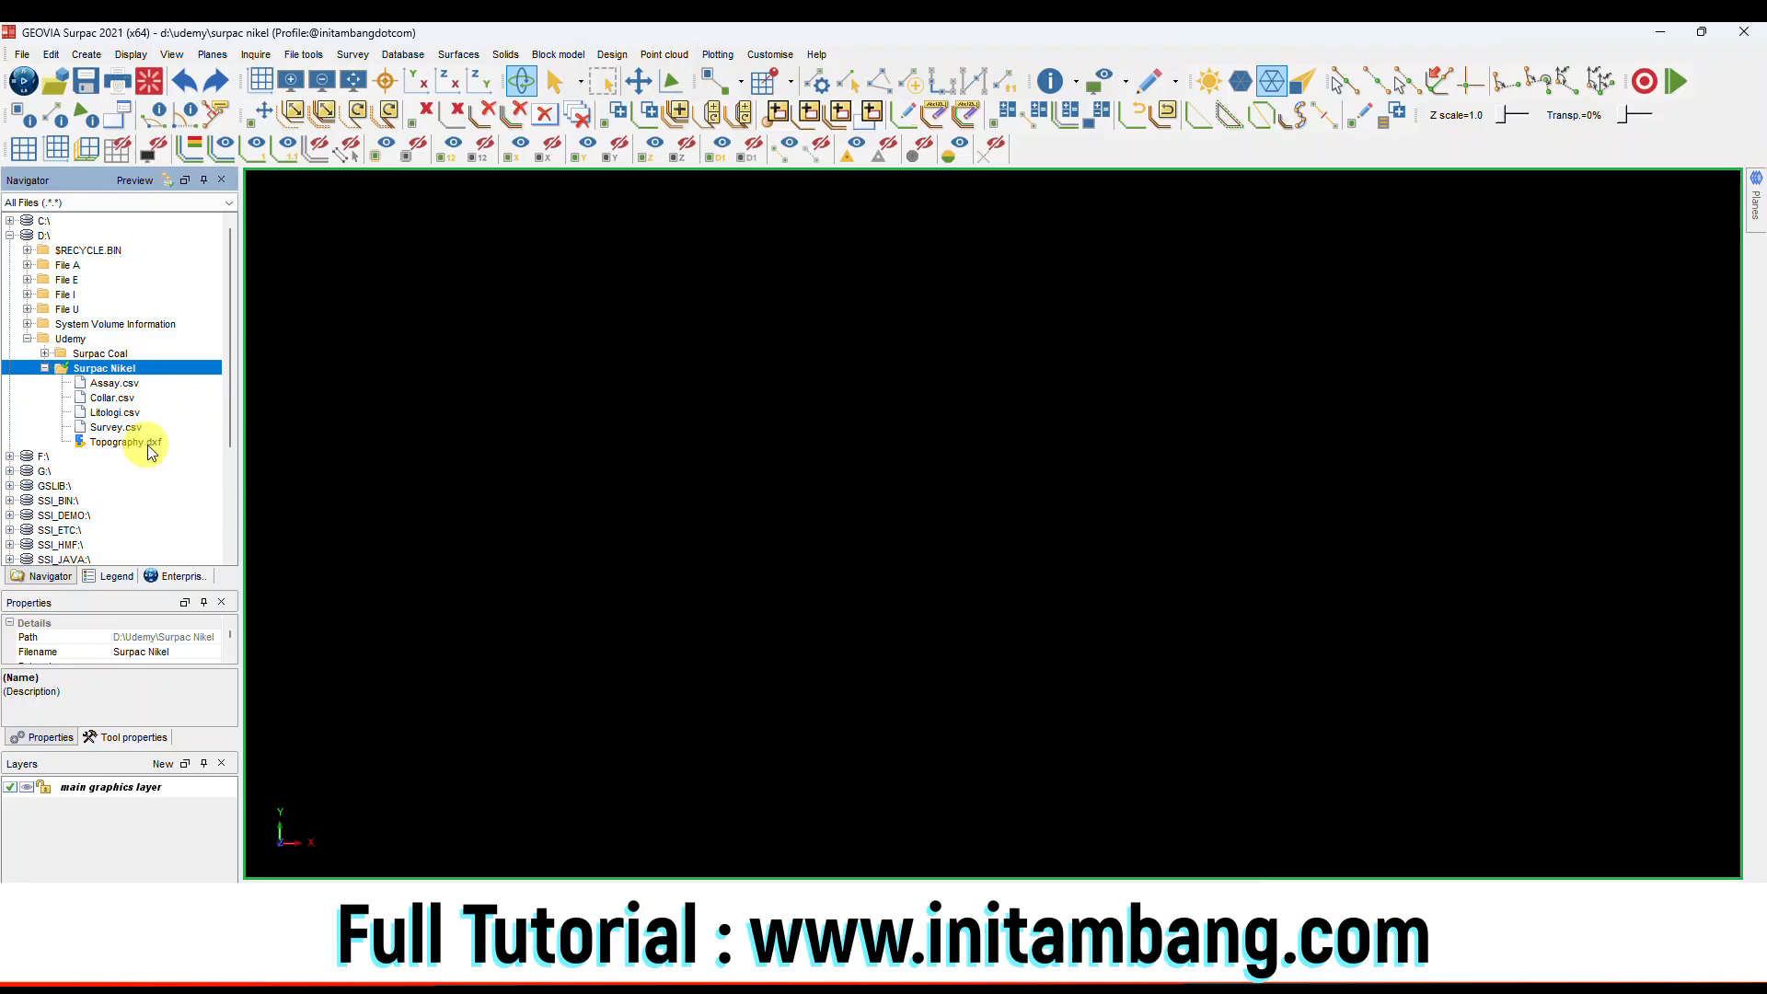
Examine the legend's predefined string styles and DTM and 3DM styles for the main graphics layer.
left_click(114, 578)
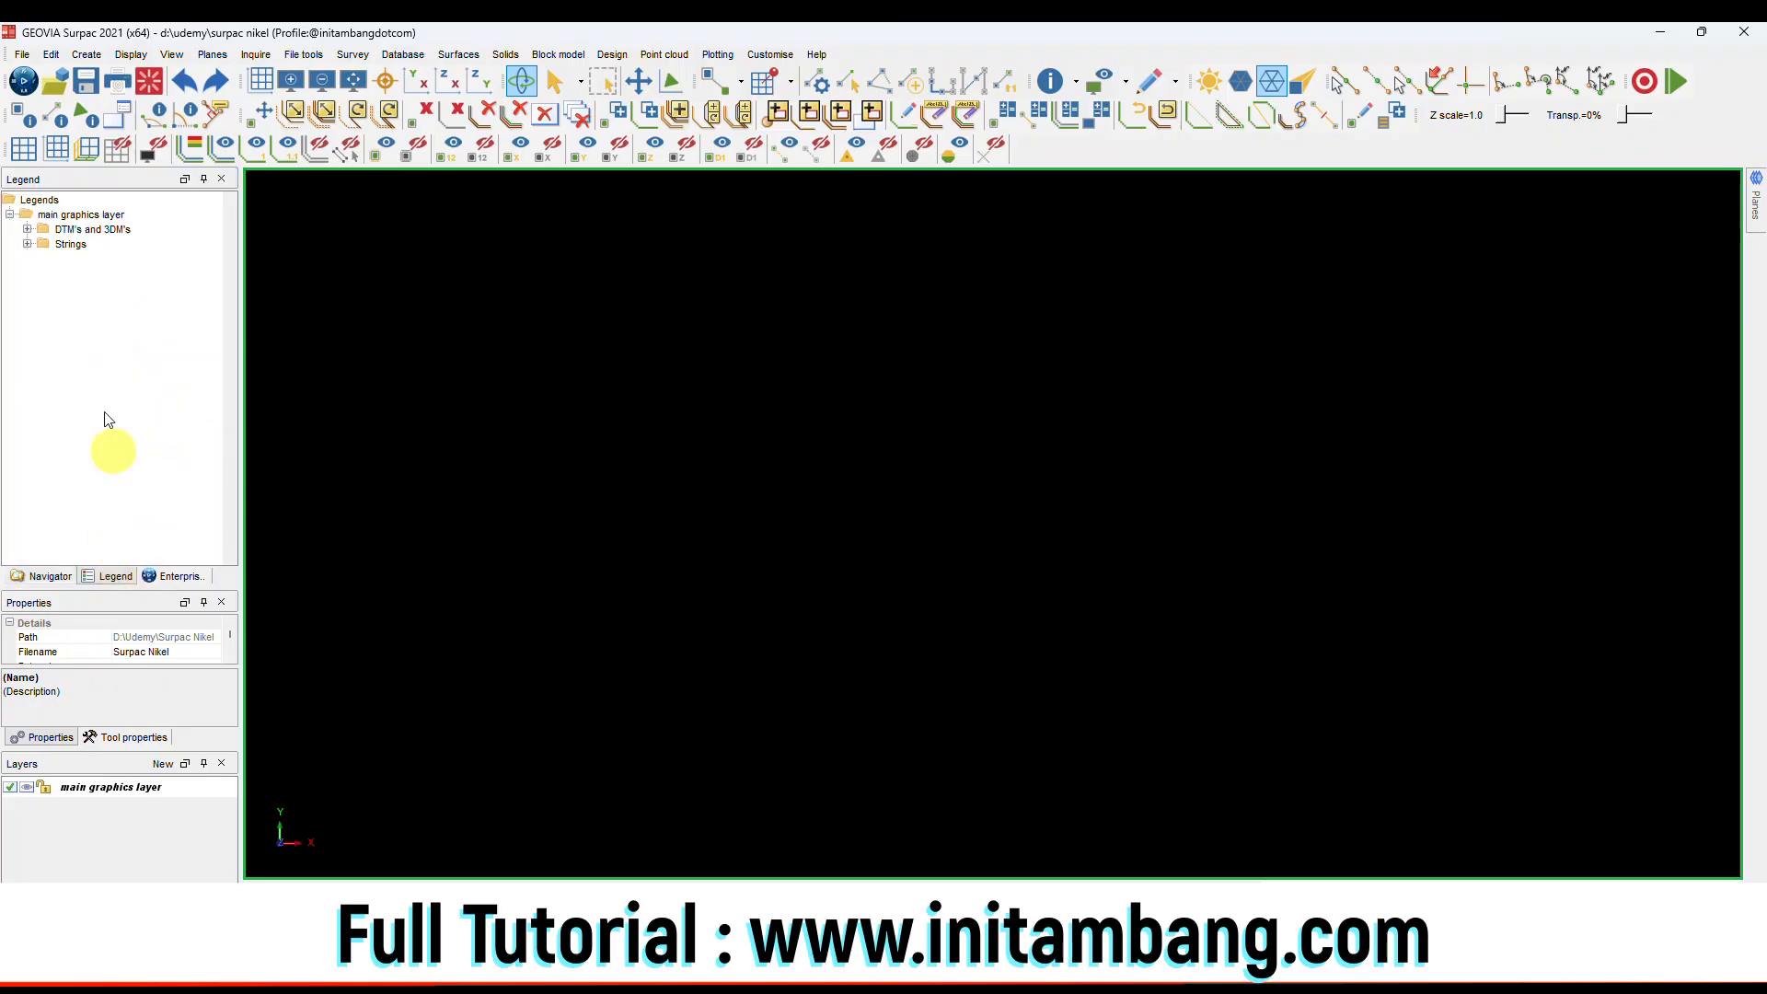
left_click(28, 244)
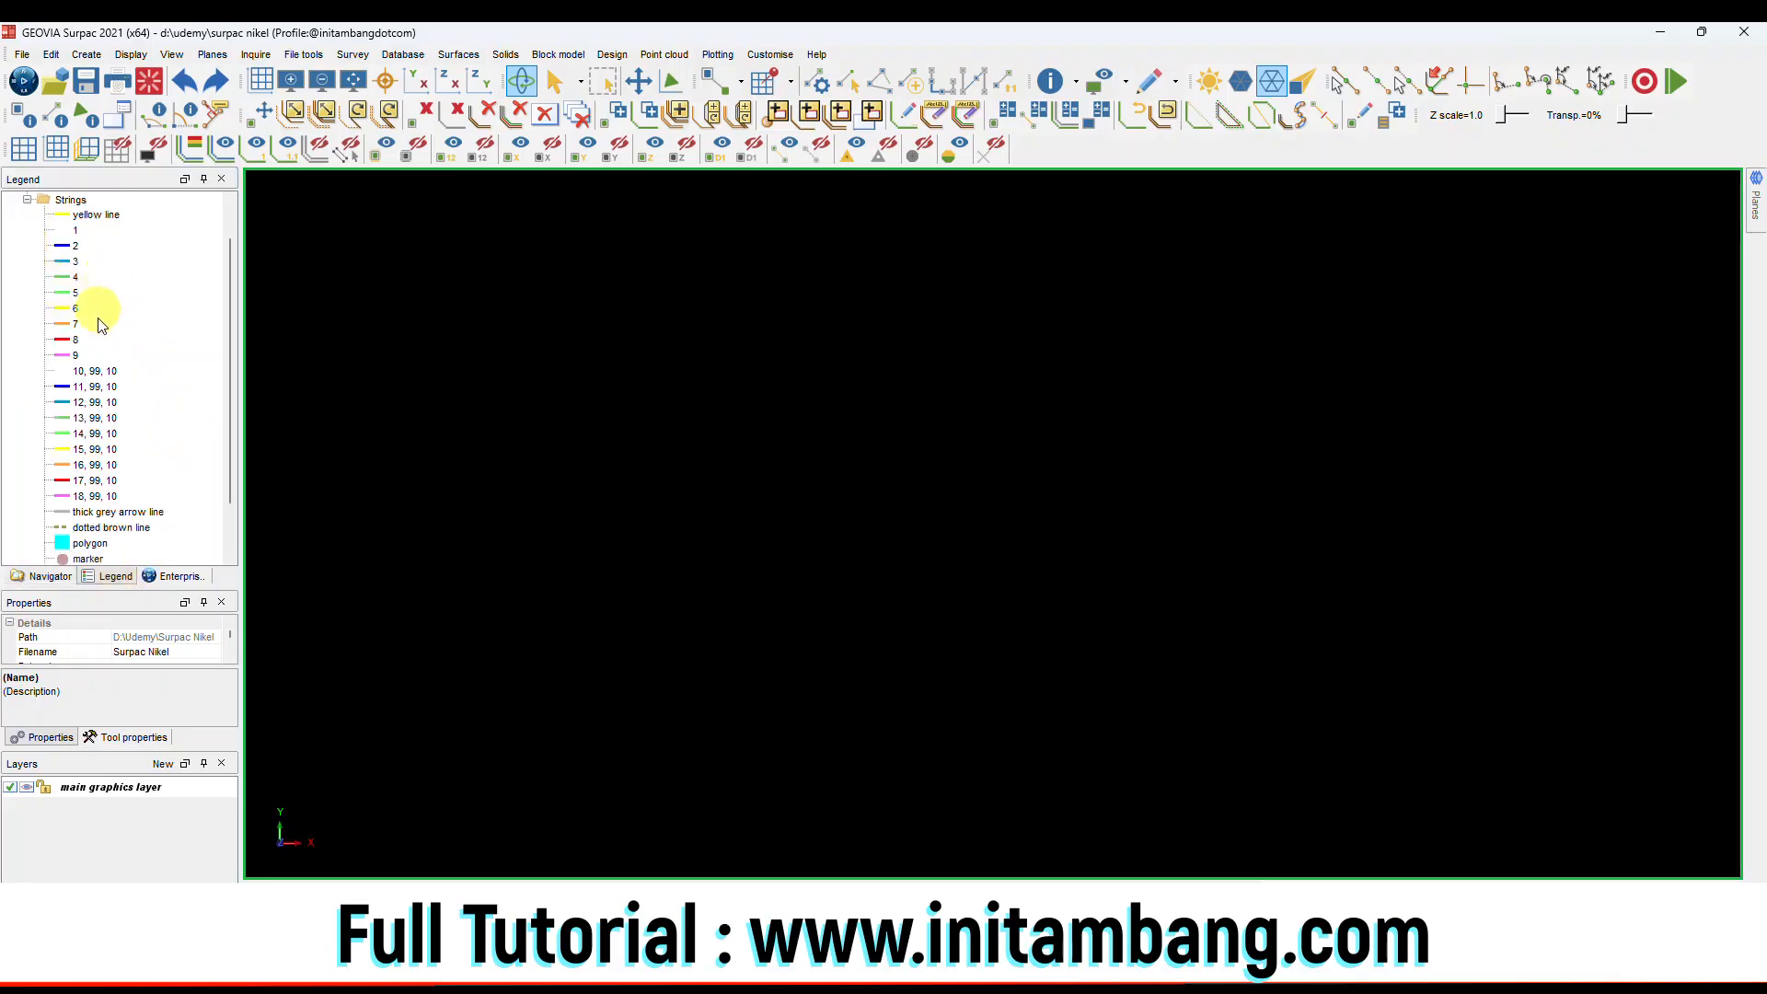
scroll(99, 327, "up", 1)
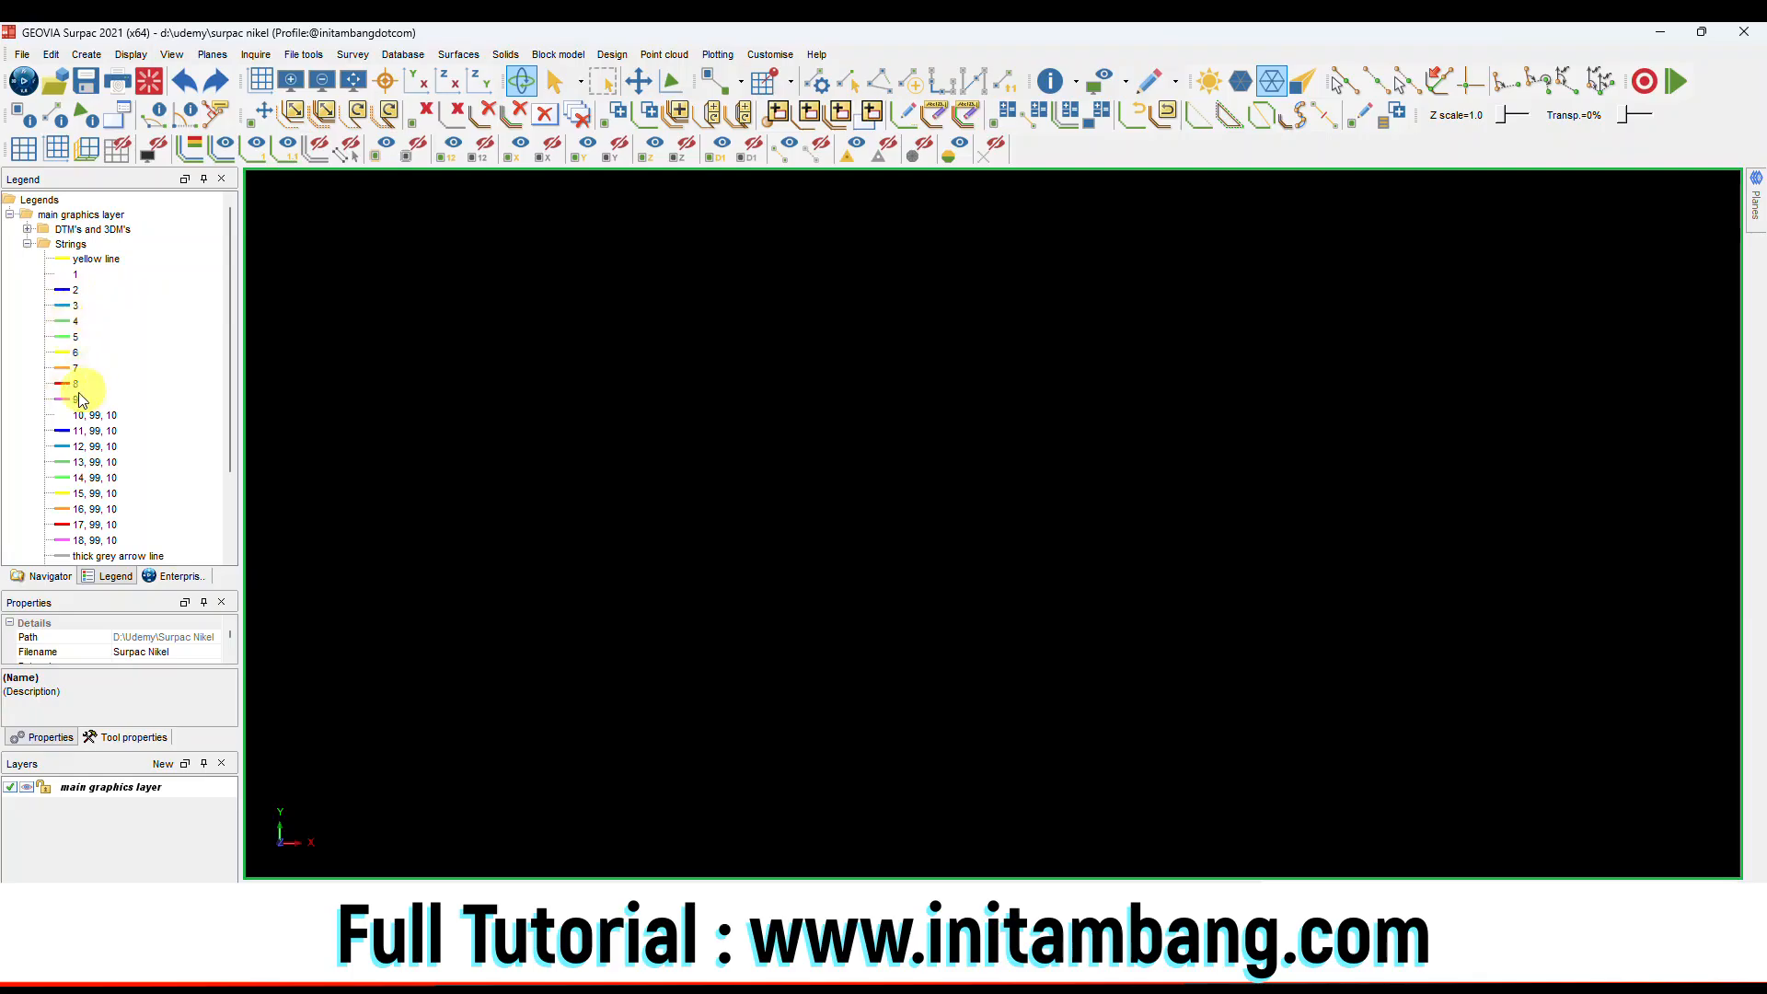
left_click(27, 245)
left_click(28, 229)
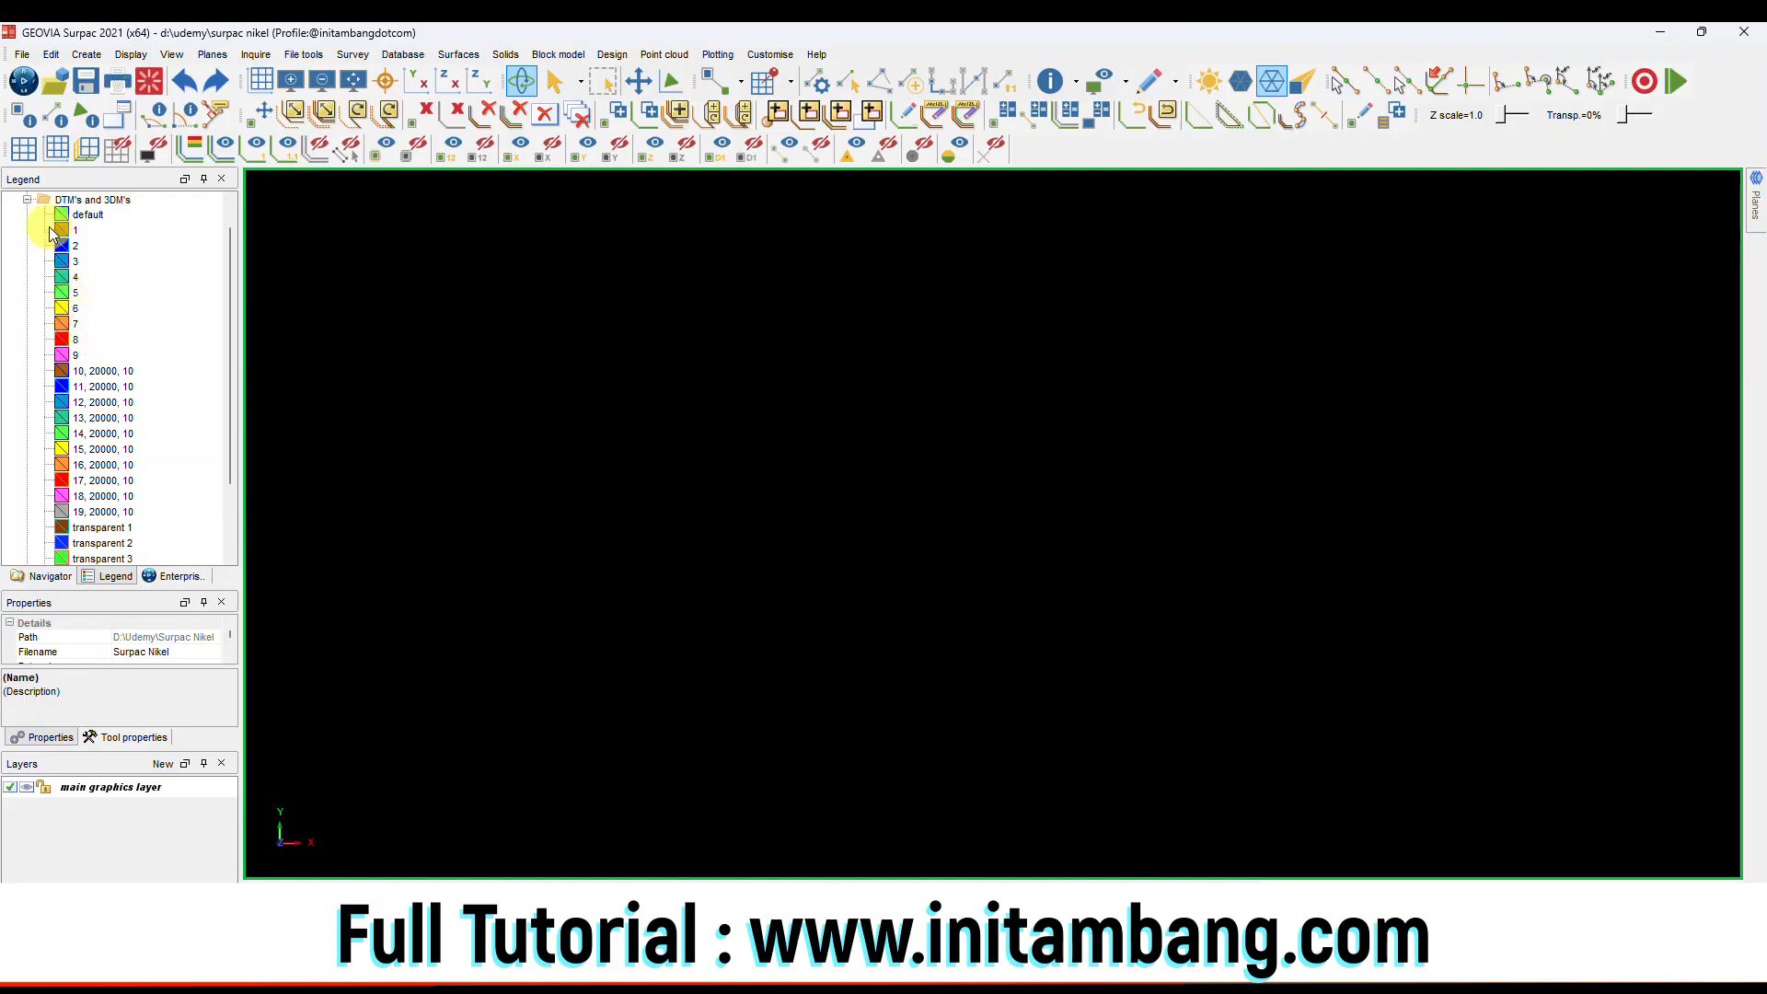
left_click(28, 199)
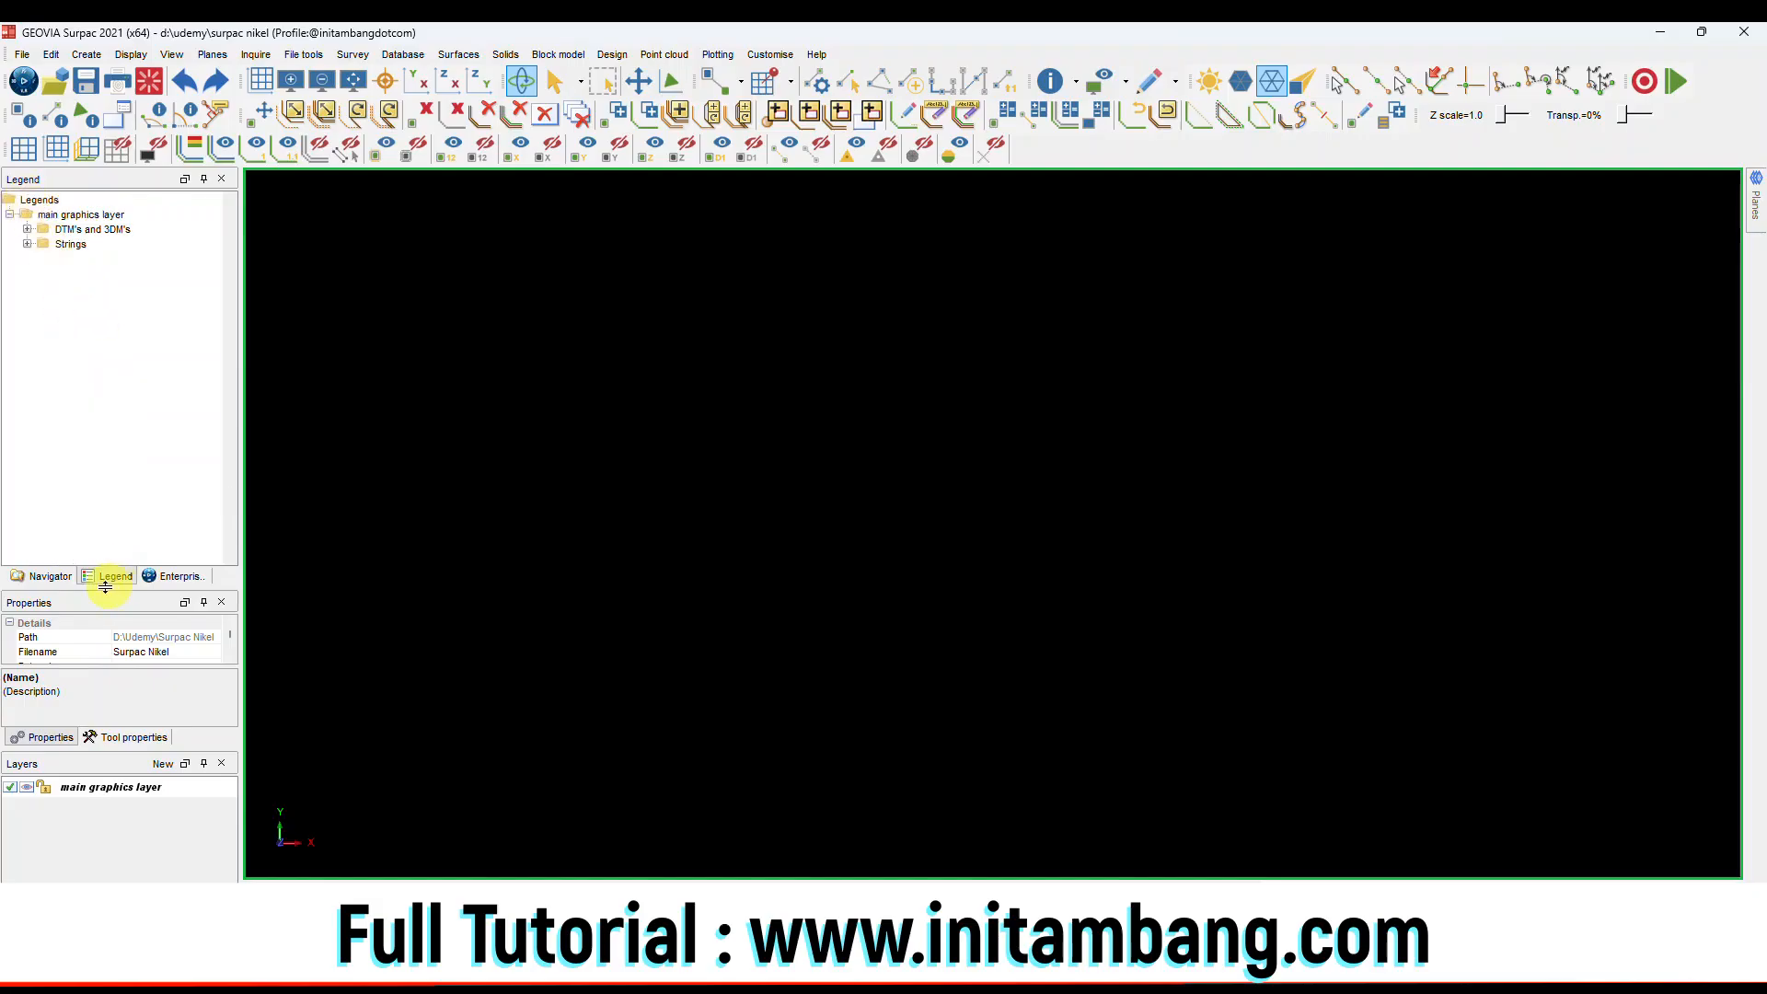
left_click(50, 576)
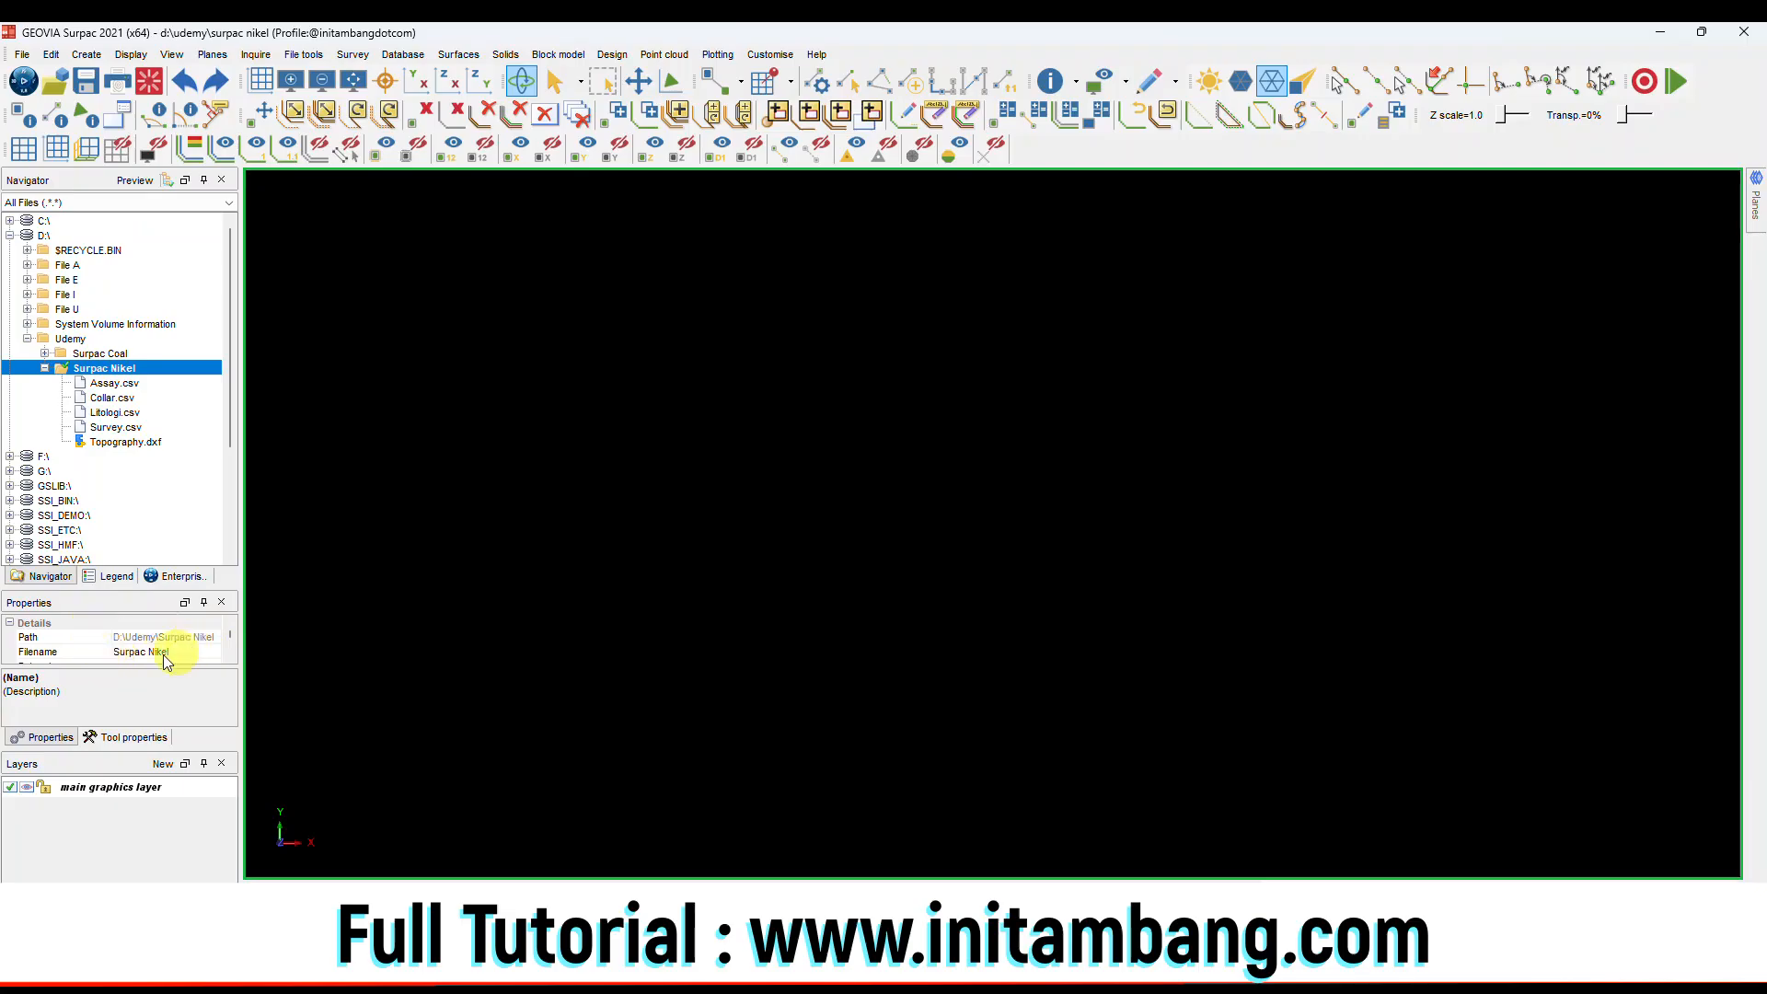
left_click(126, 413)
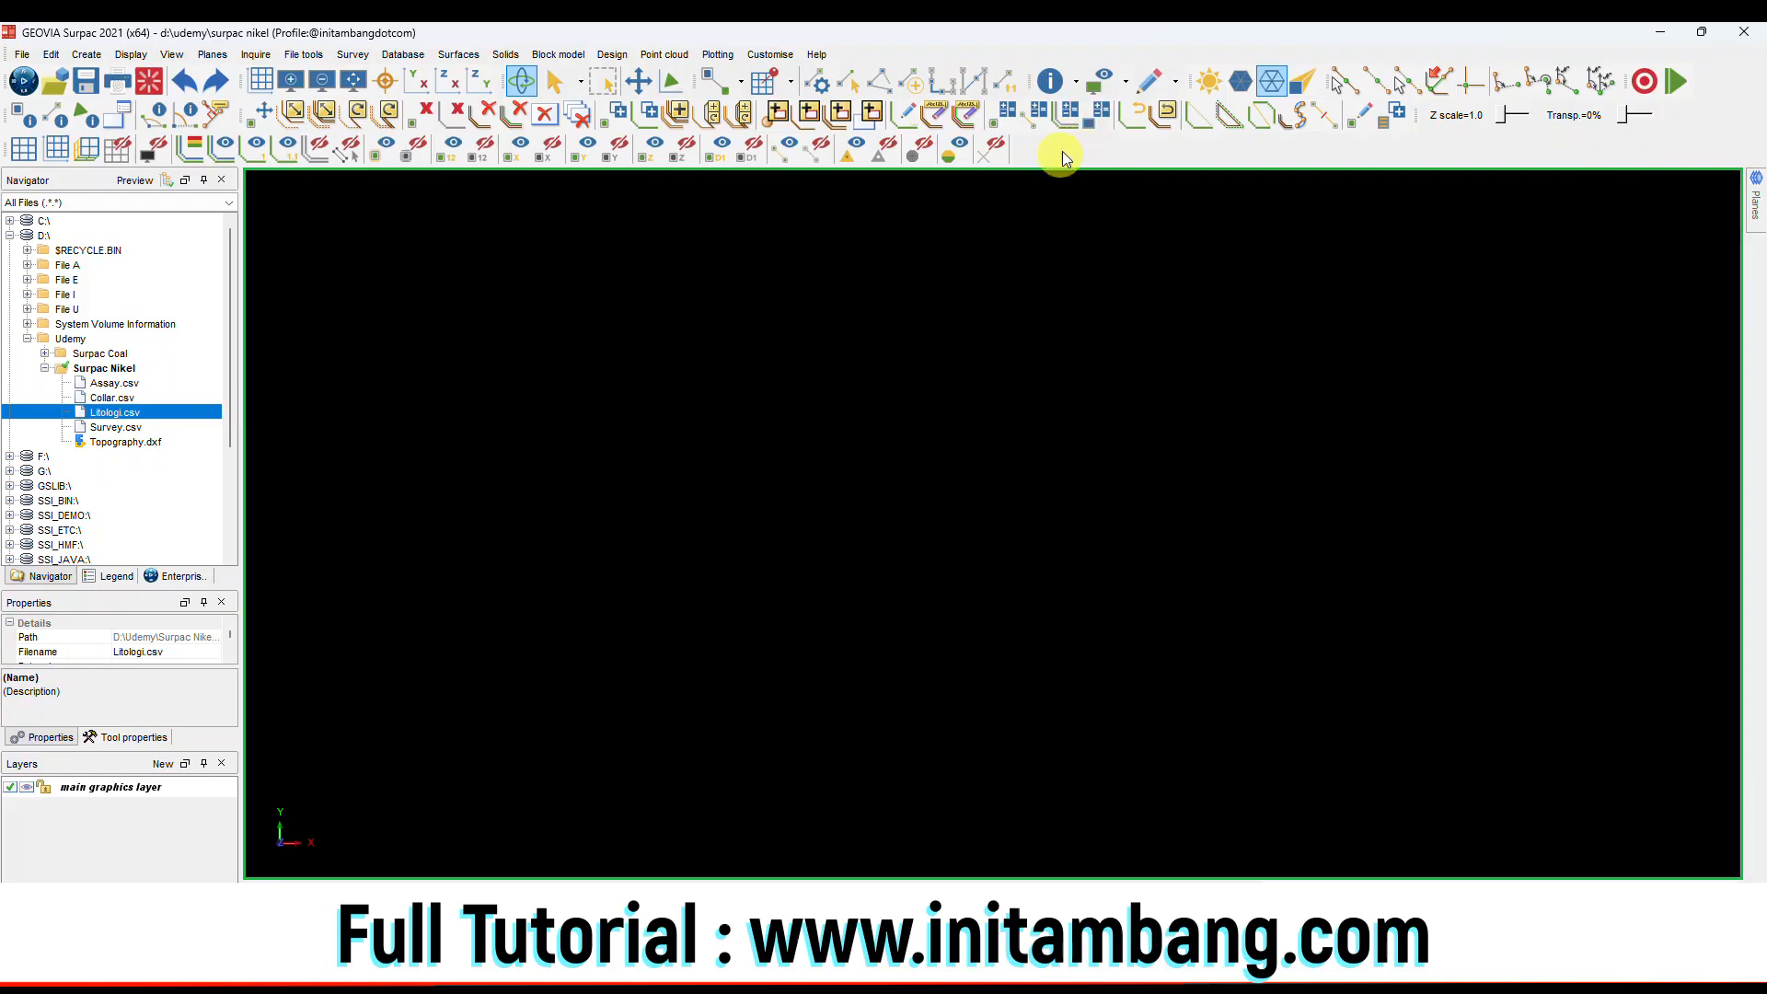
right_click(1067, 51)
mouse_move(1123, 102)
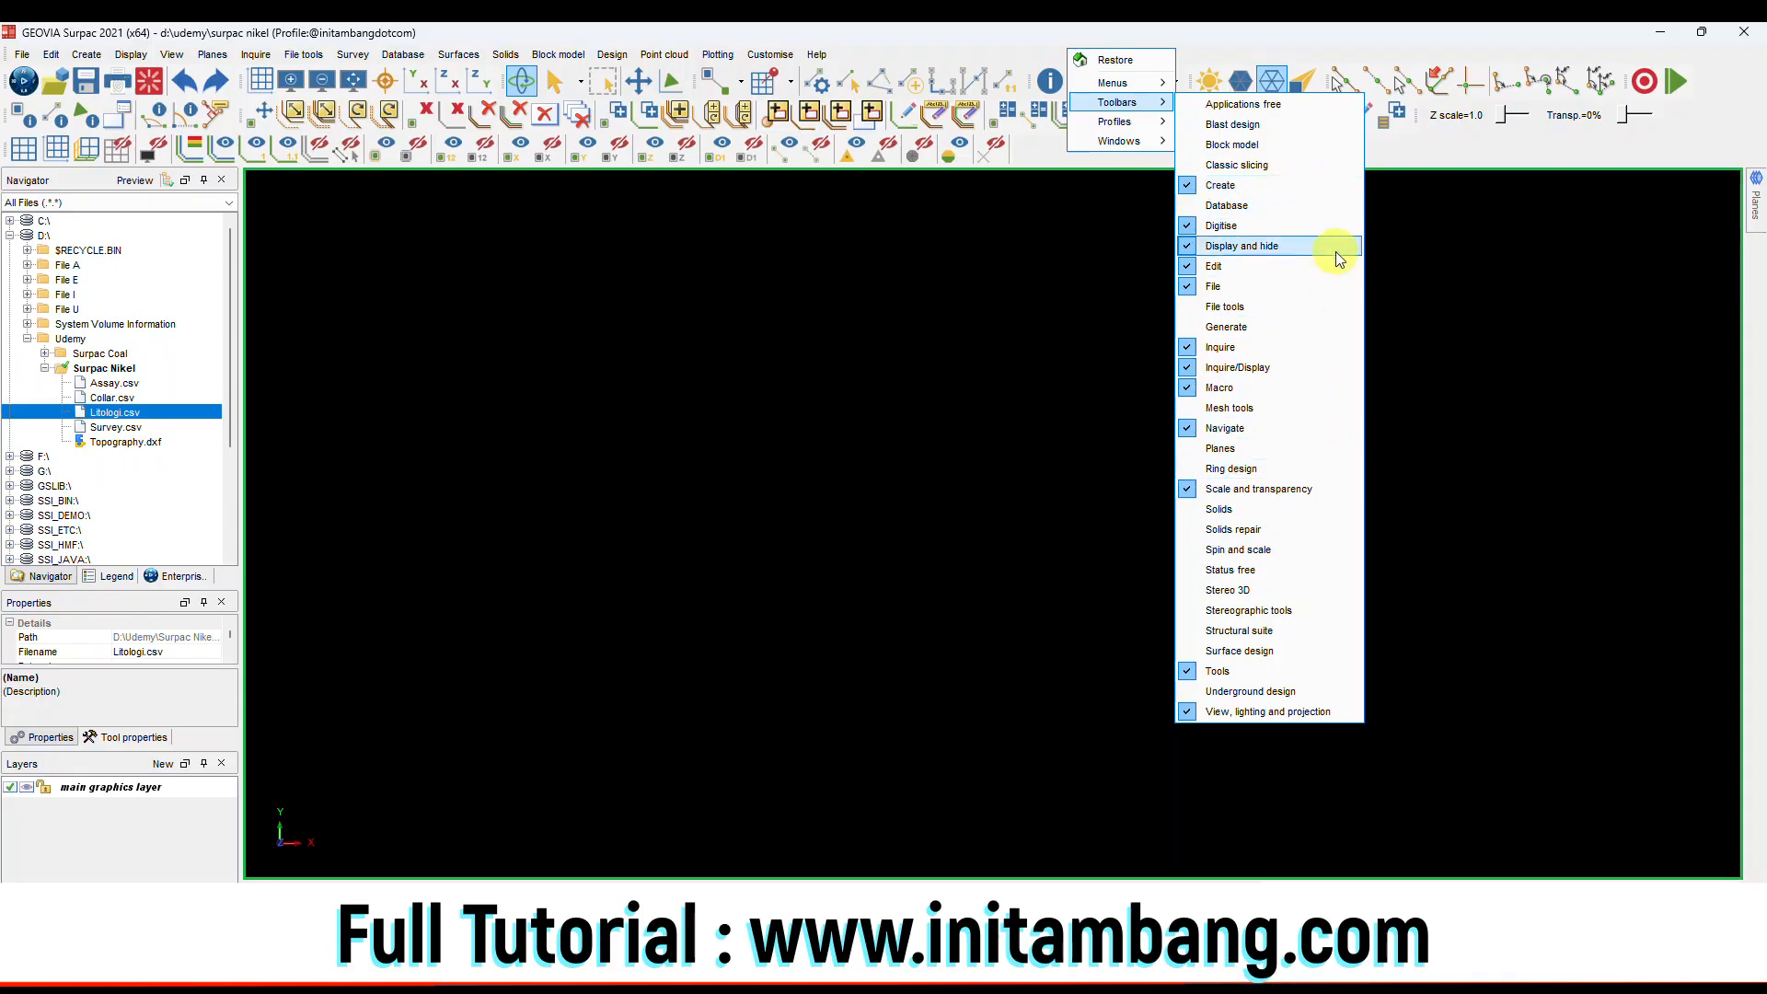
left_click(1335, 225)
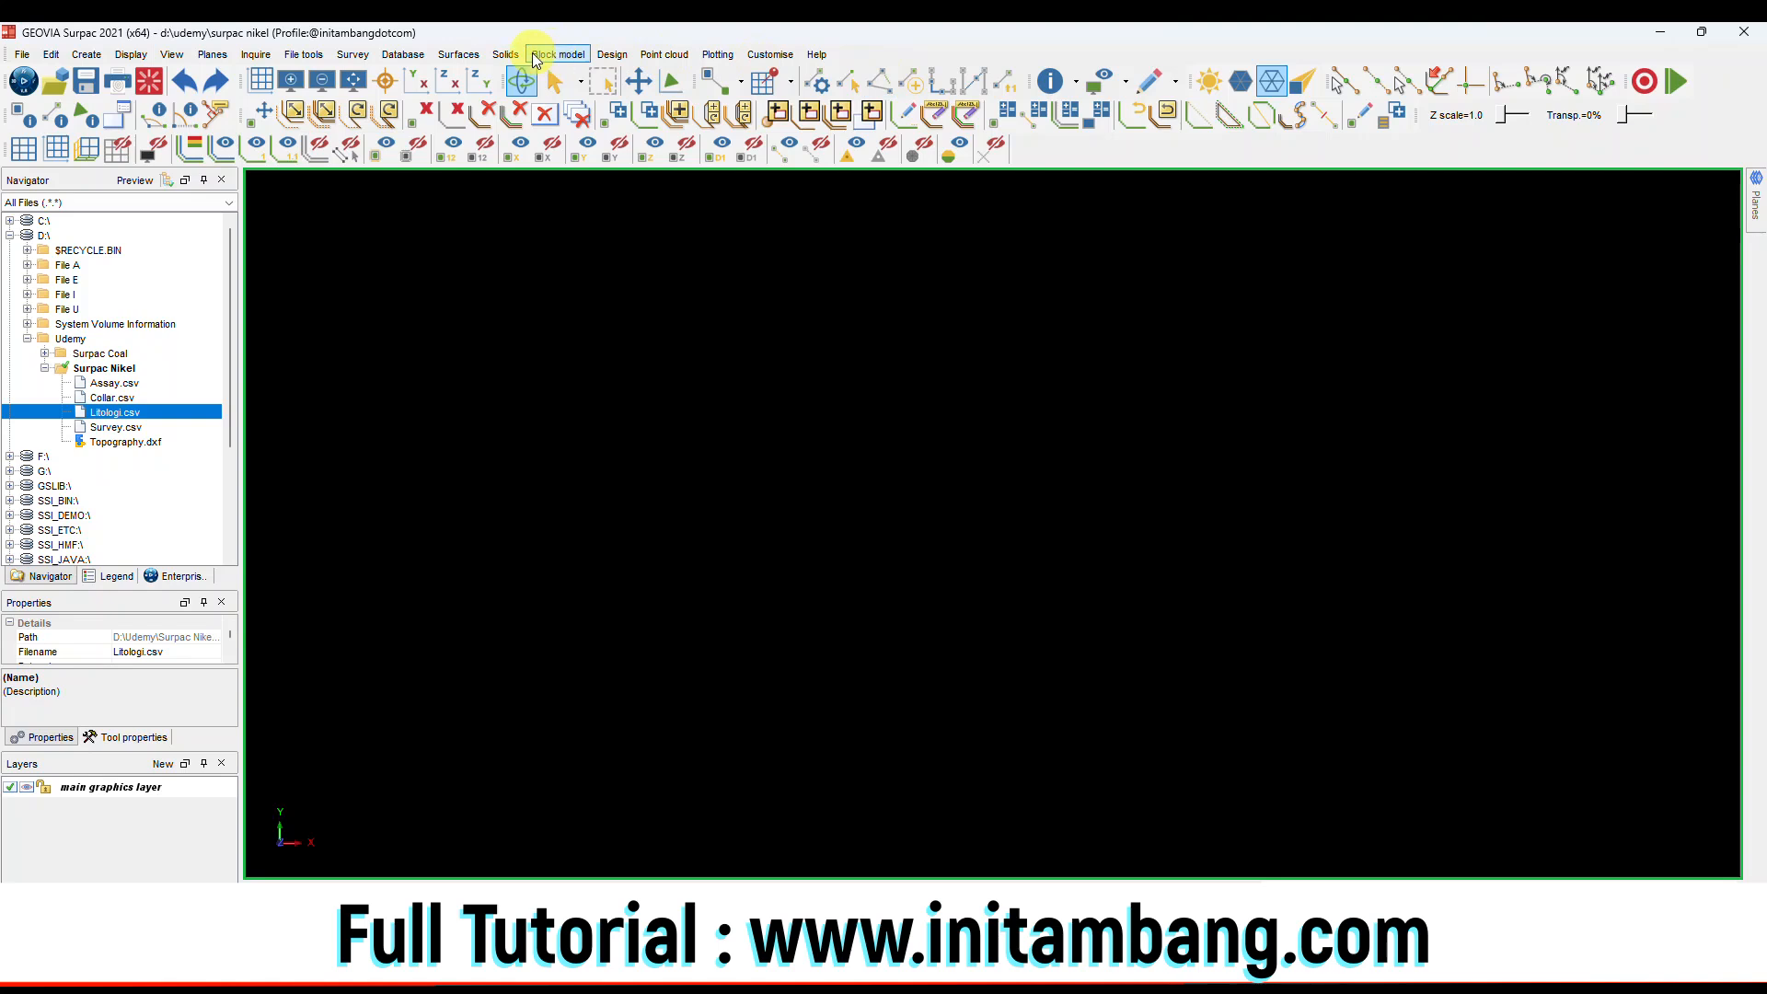
left_click(509, 57)
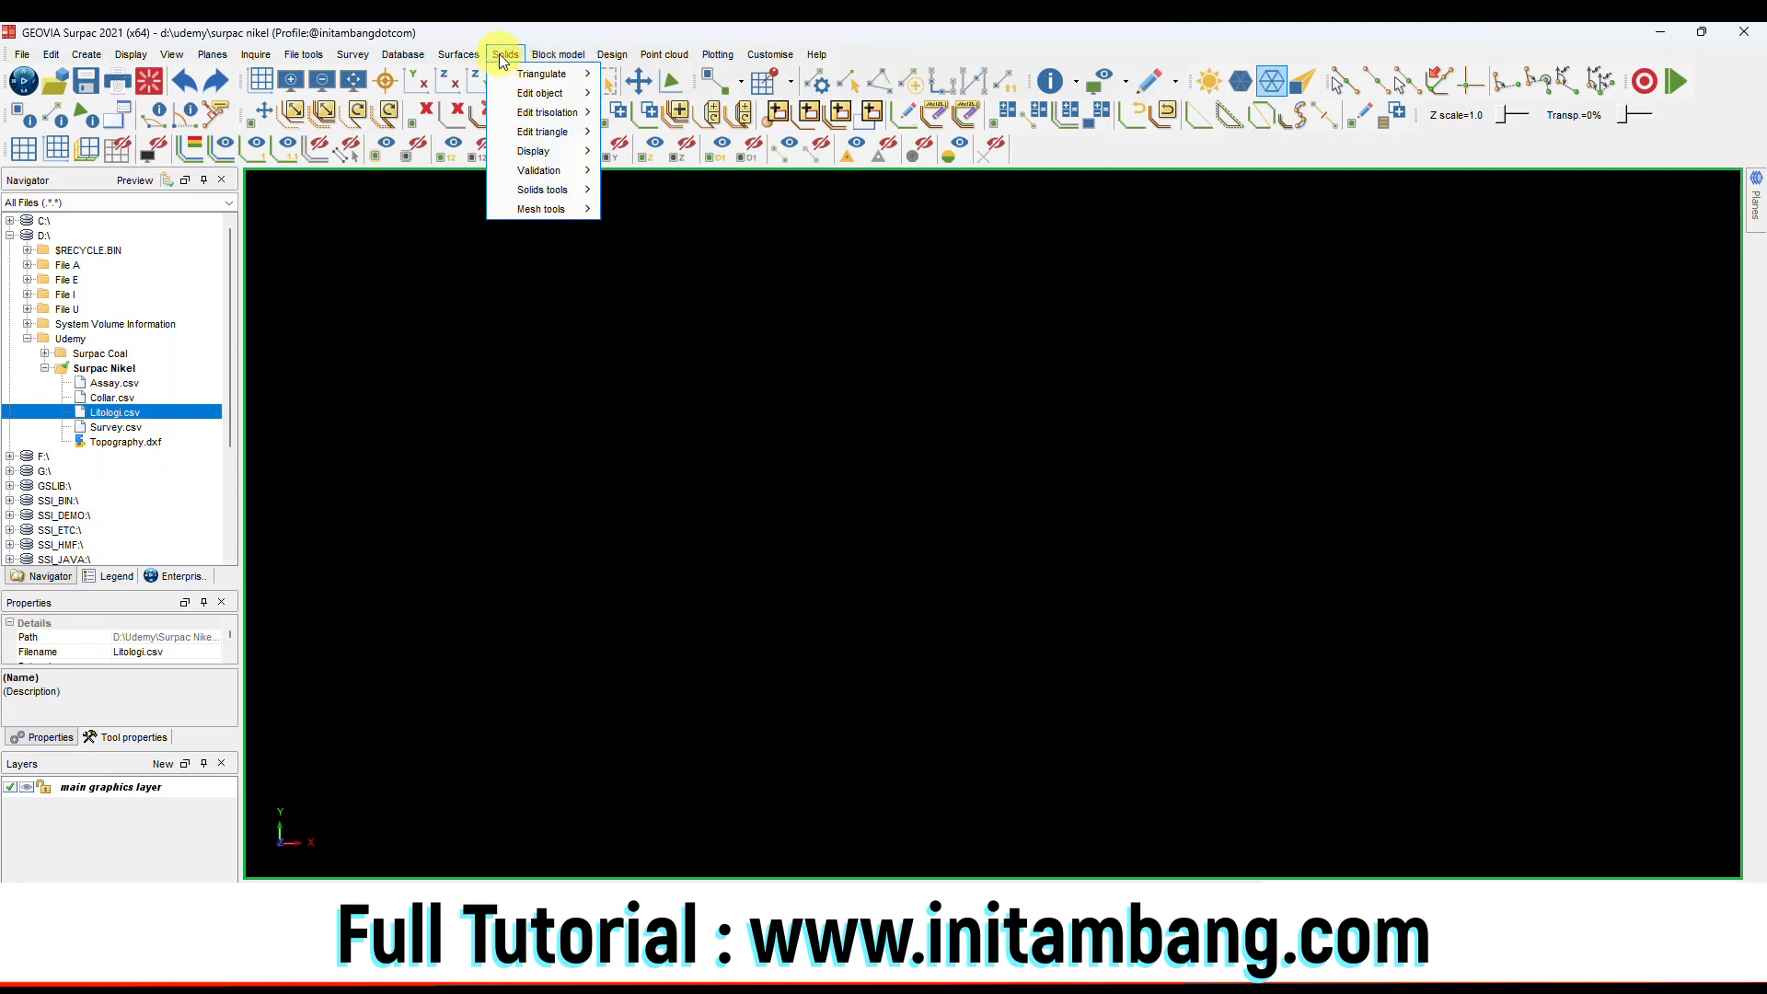
left_click(566, 56)
left_click(566, 57)
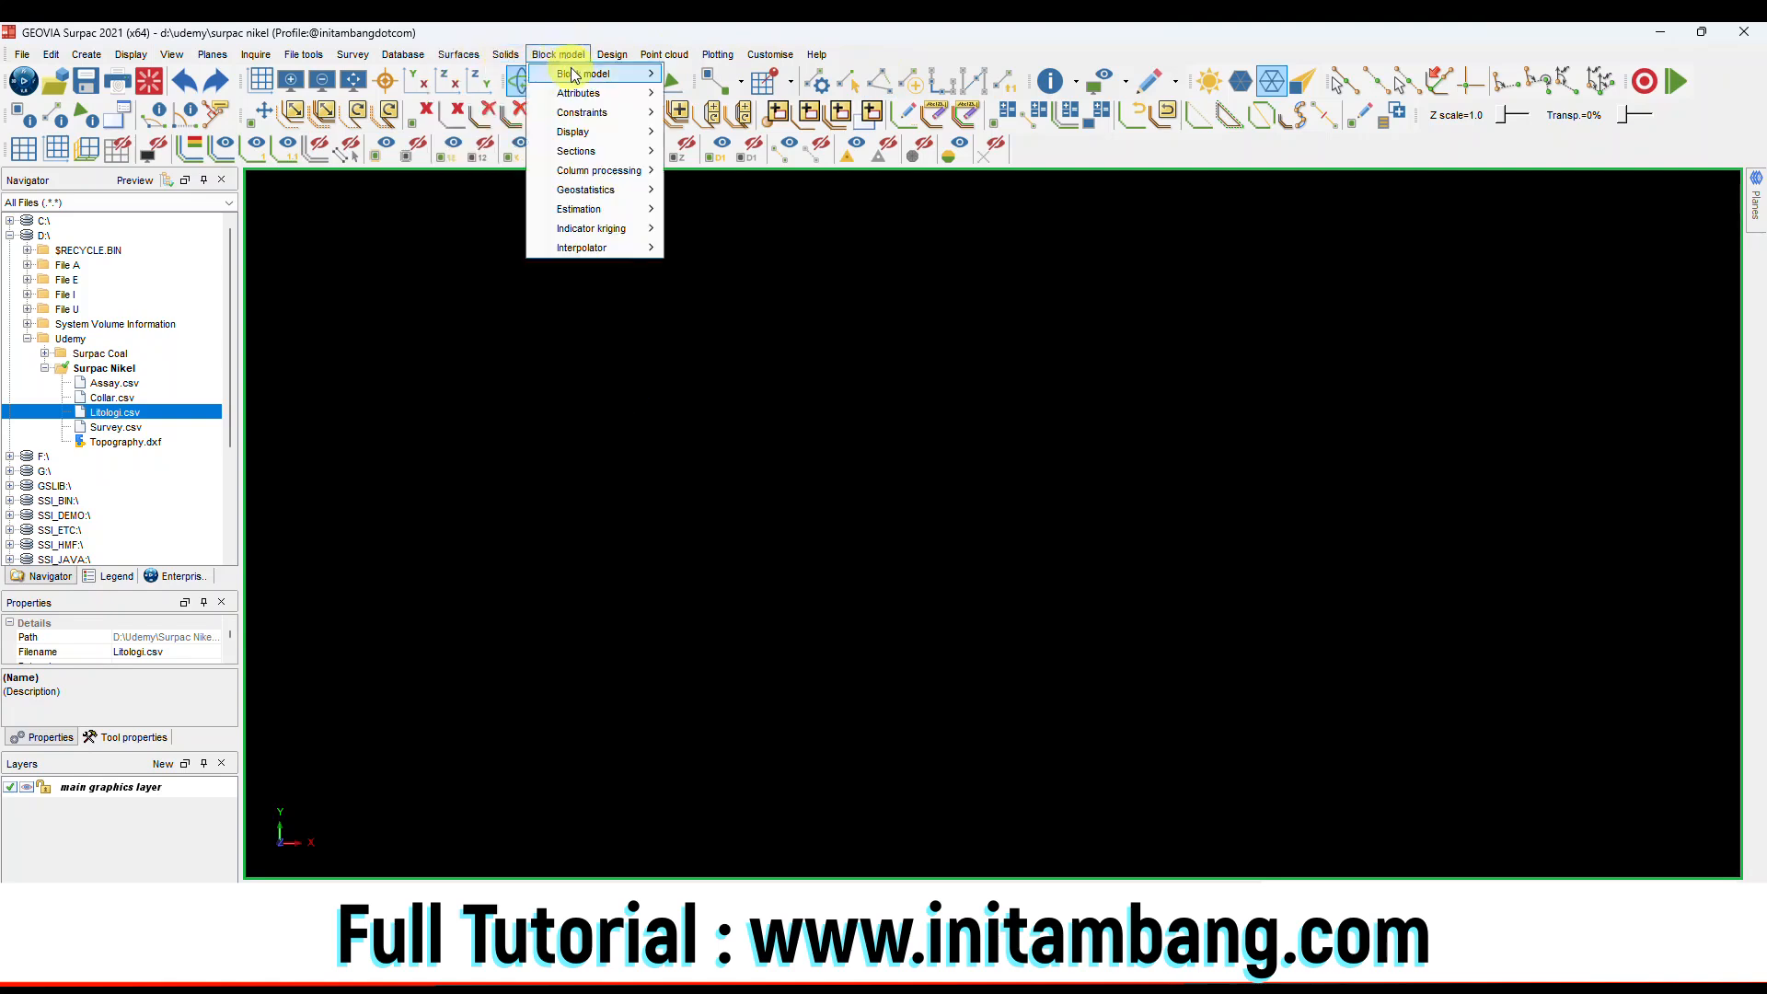
mouse_move(589, 74)
mouse_move(766, 264)
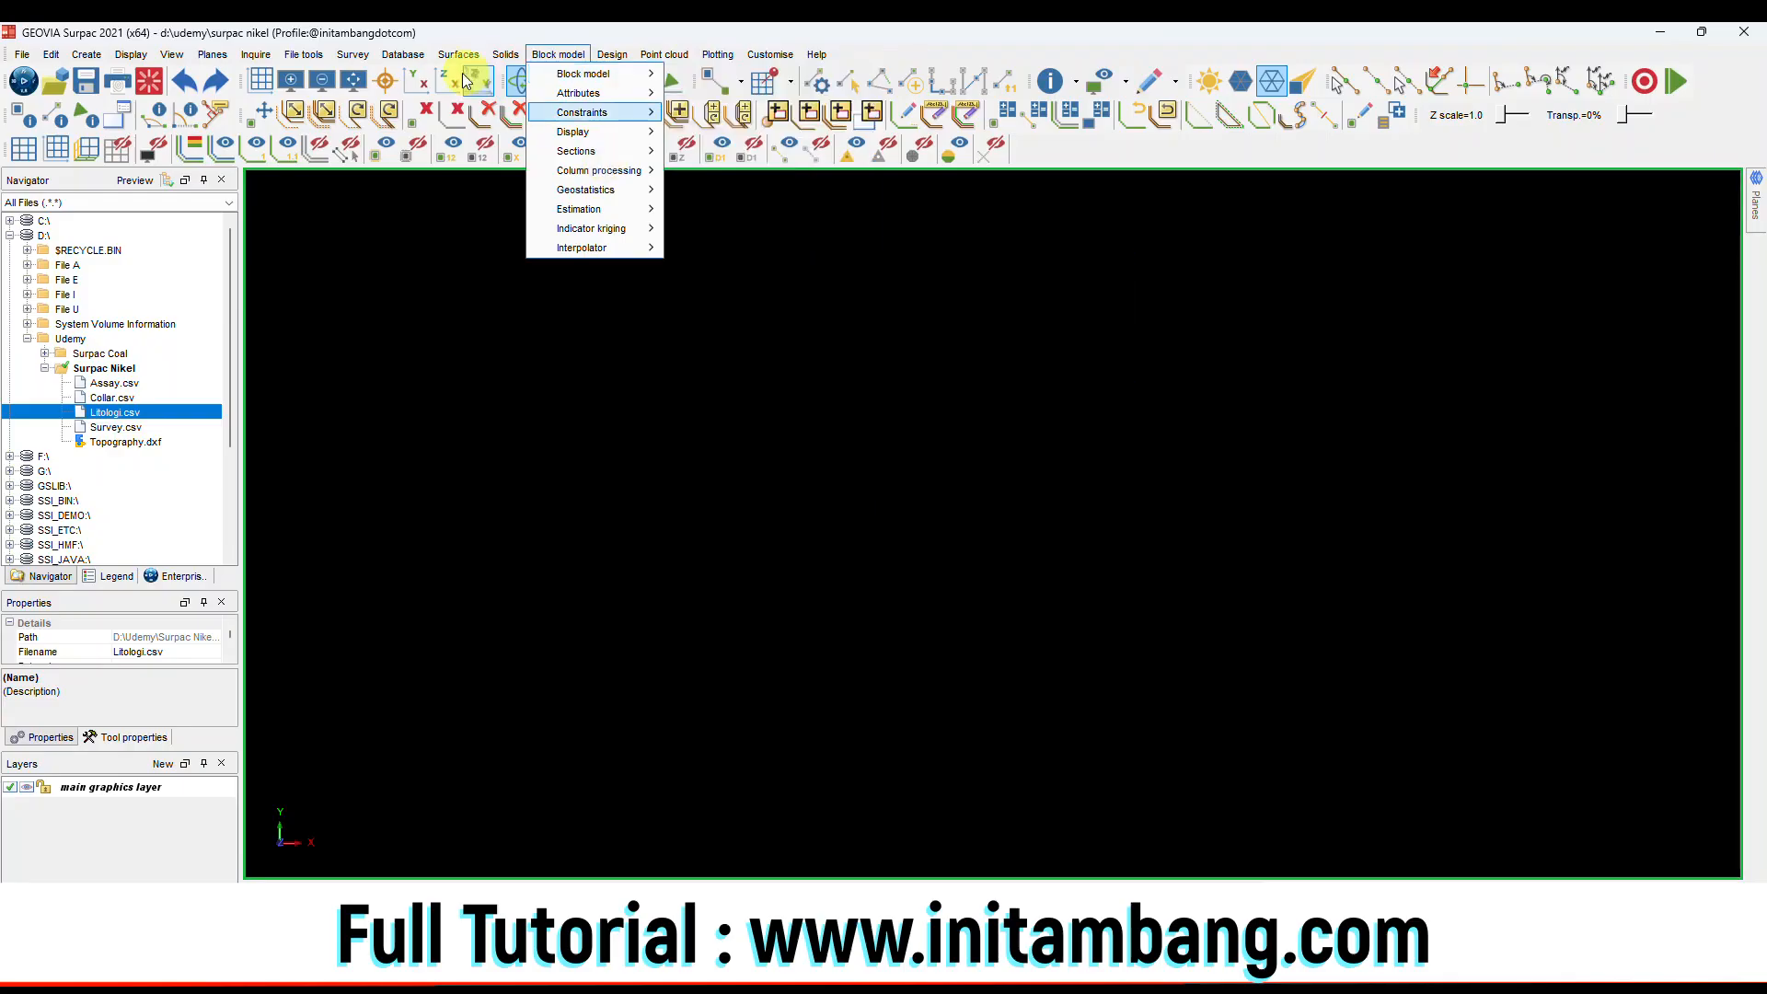
left_click(417, 33)
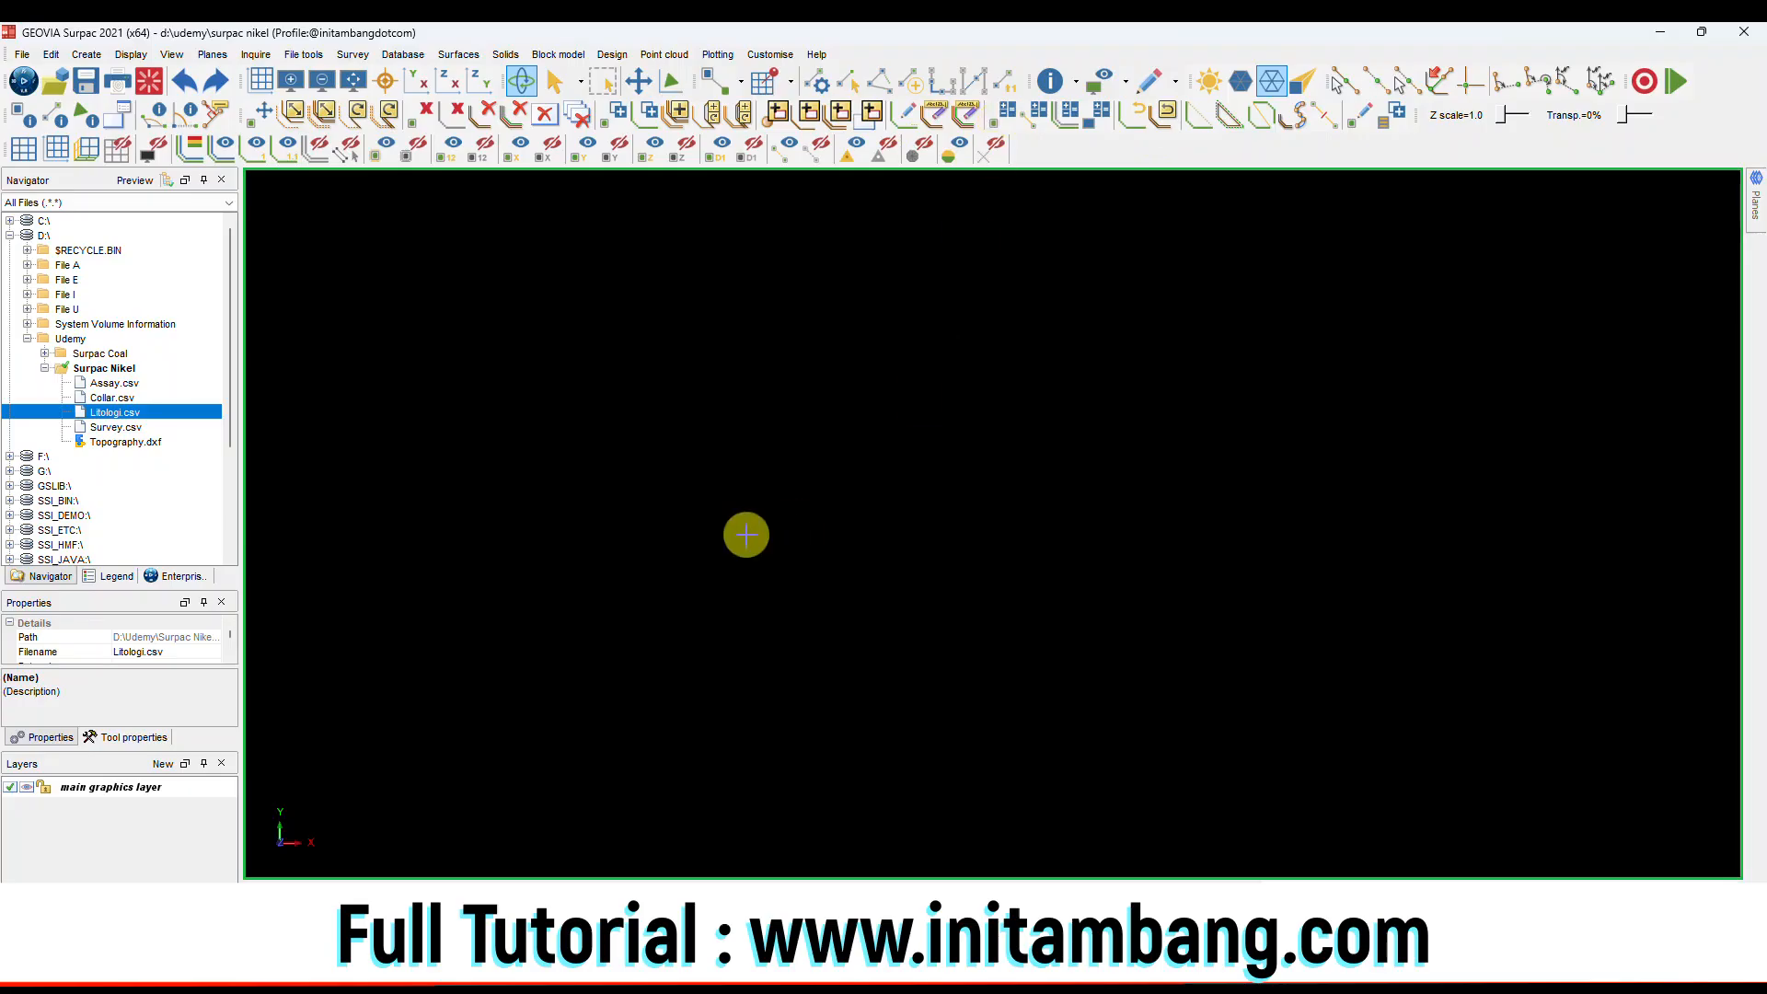
Create a new folder named "01 dtm" inside the Surpac Nikel folder.
left_click(104, 368)
right_click(127, 374)
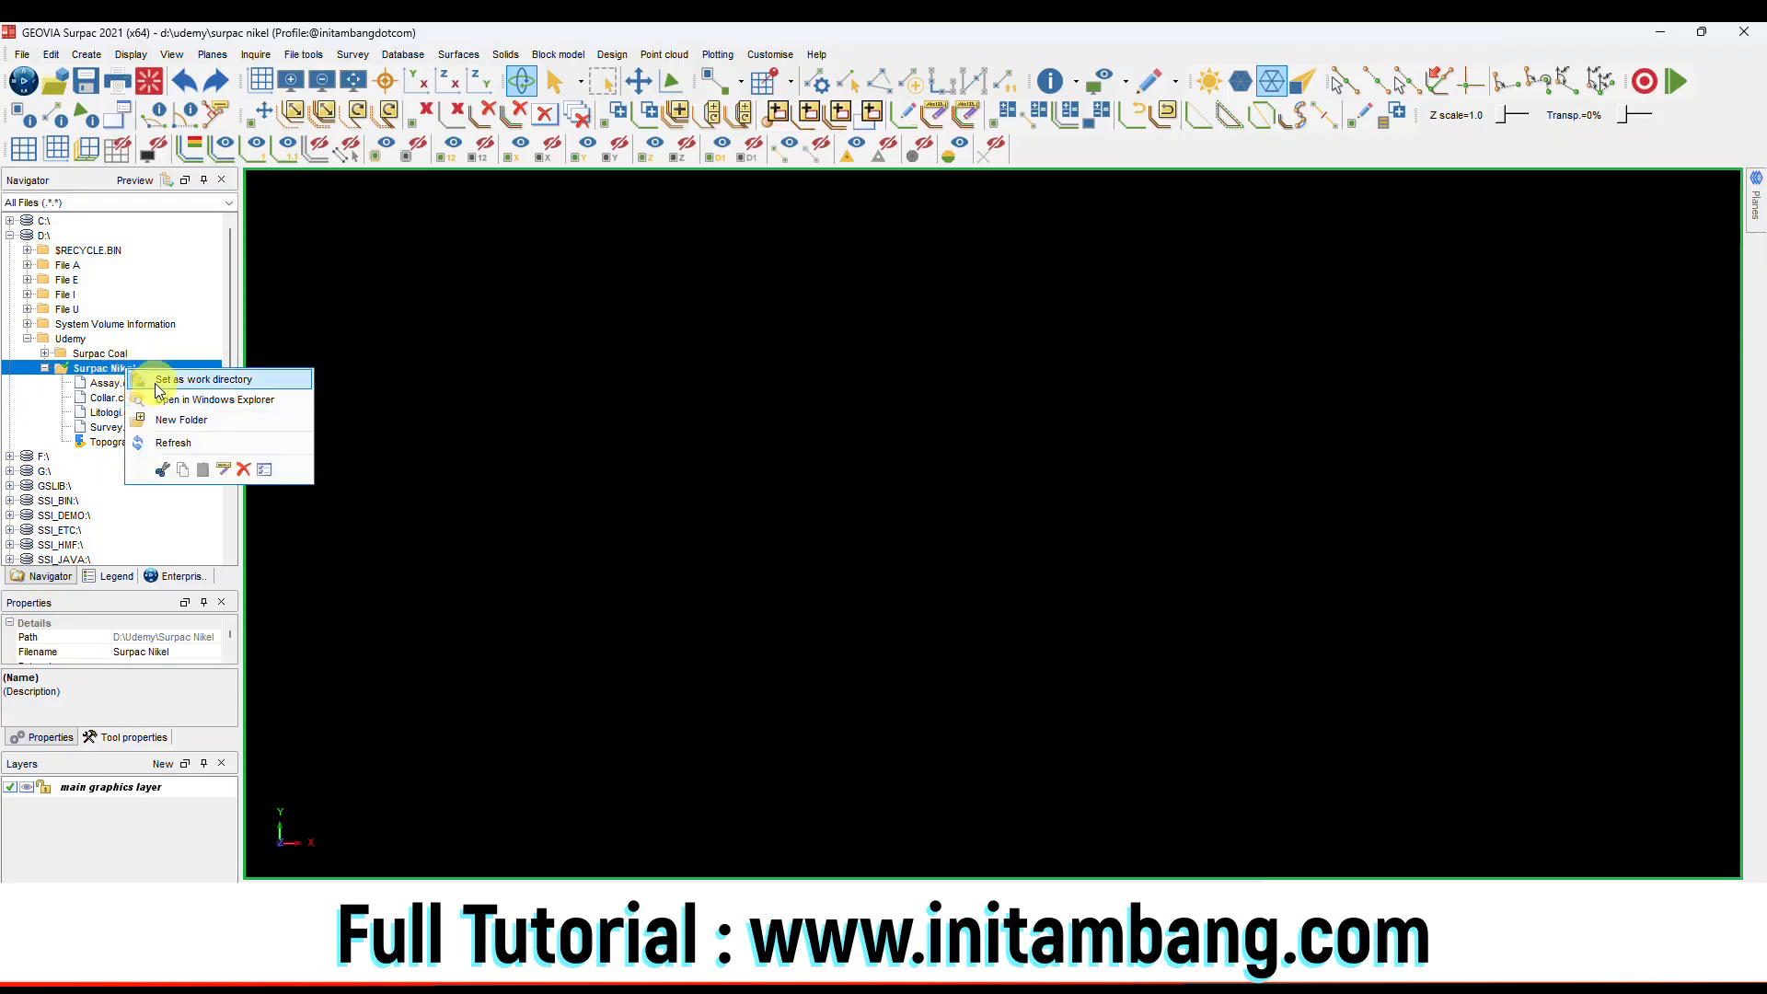
left_click(97, 367)
right_click(97, 366)
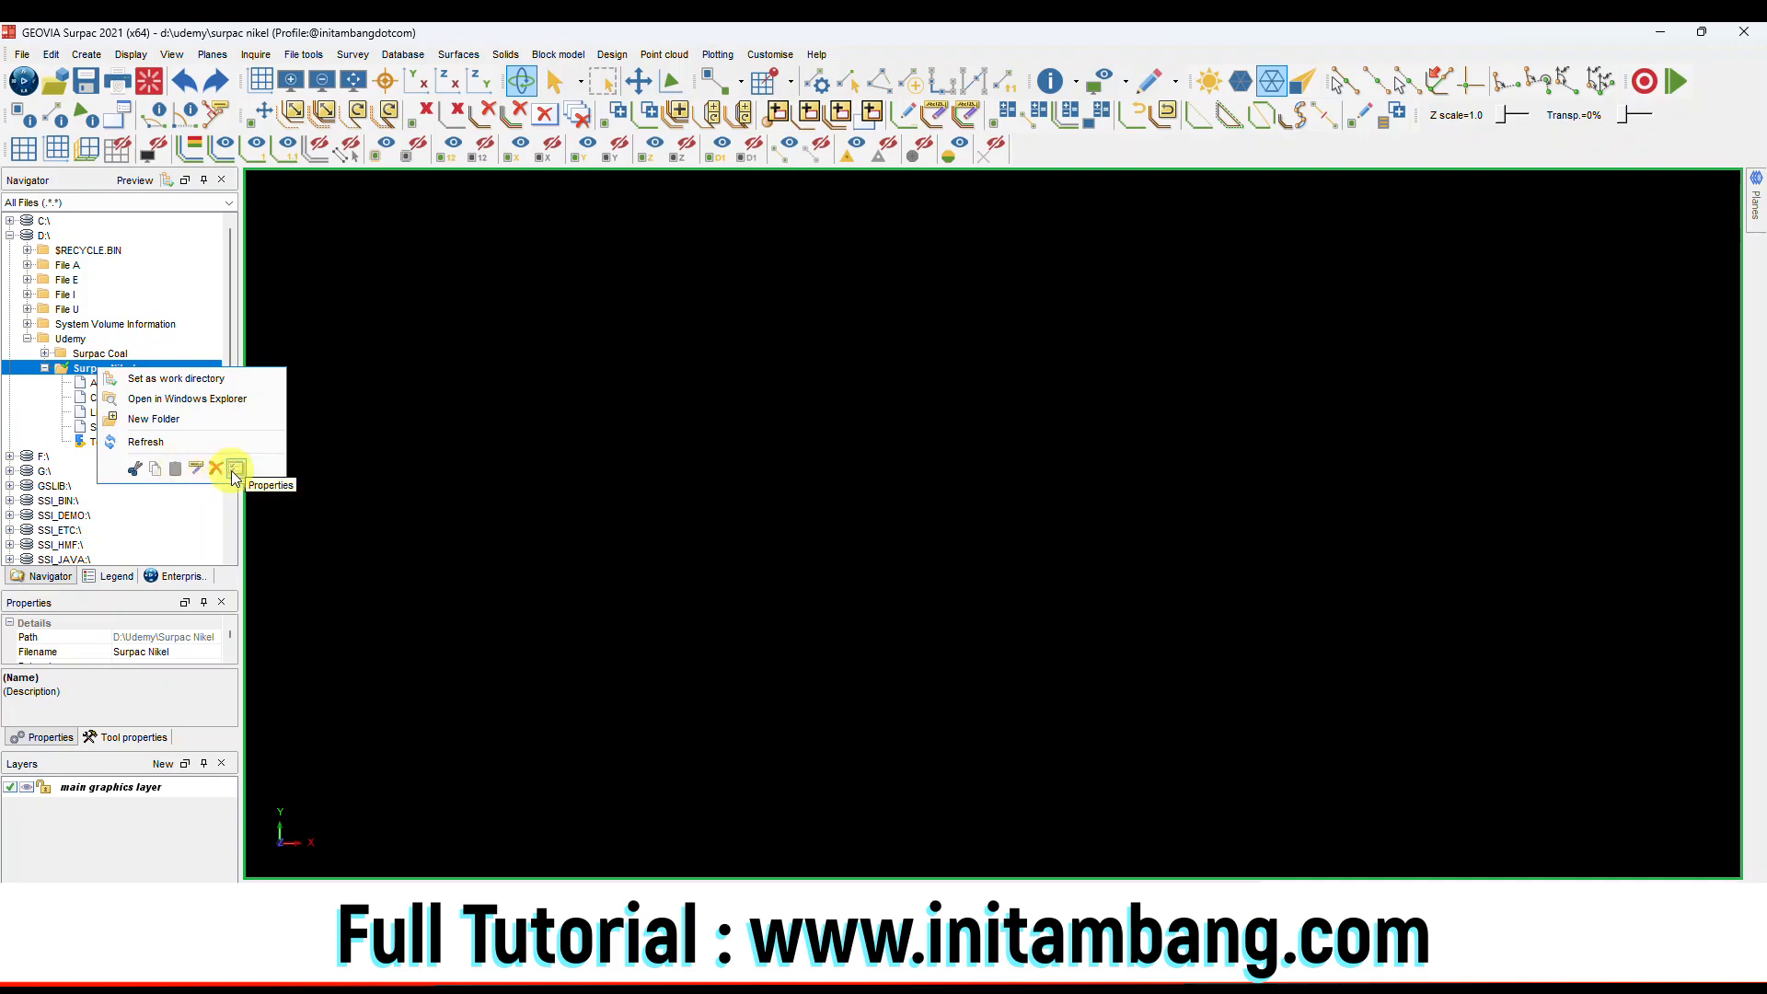
left_click(174, 418)
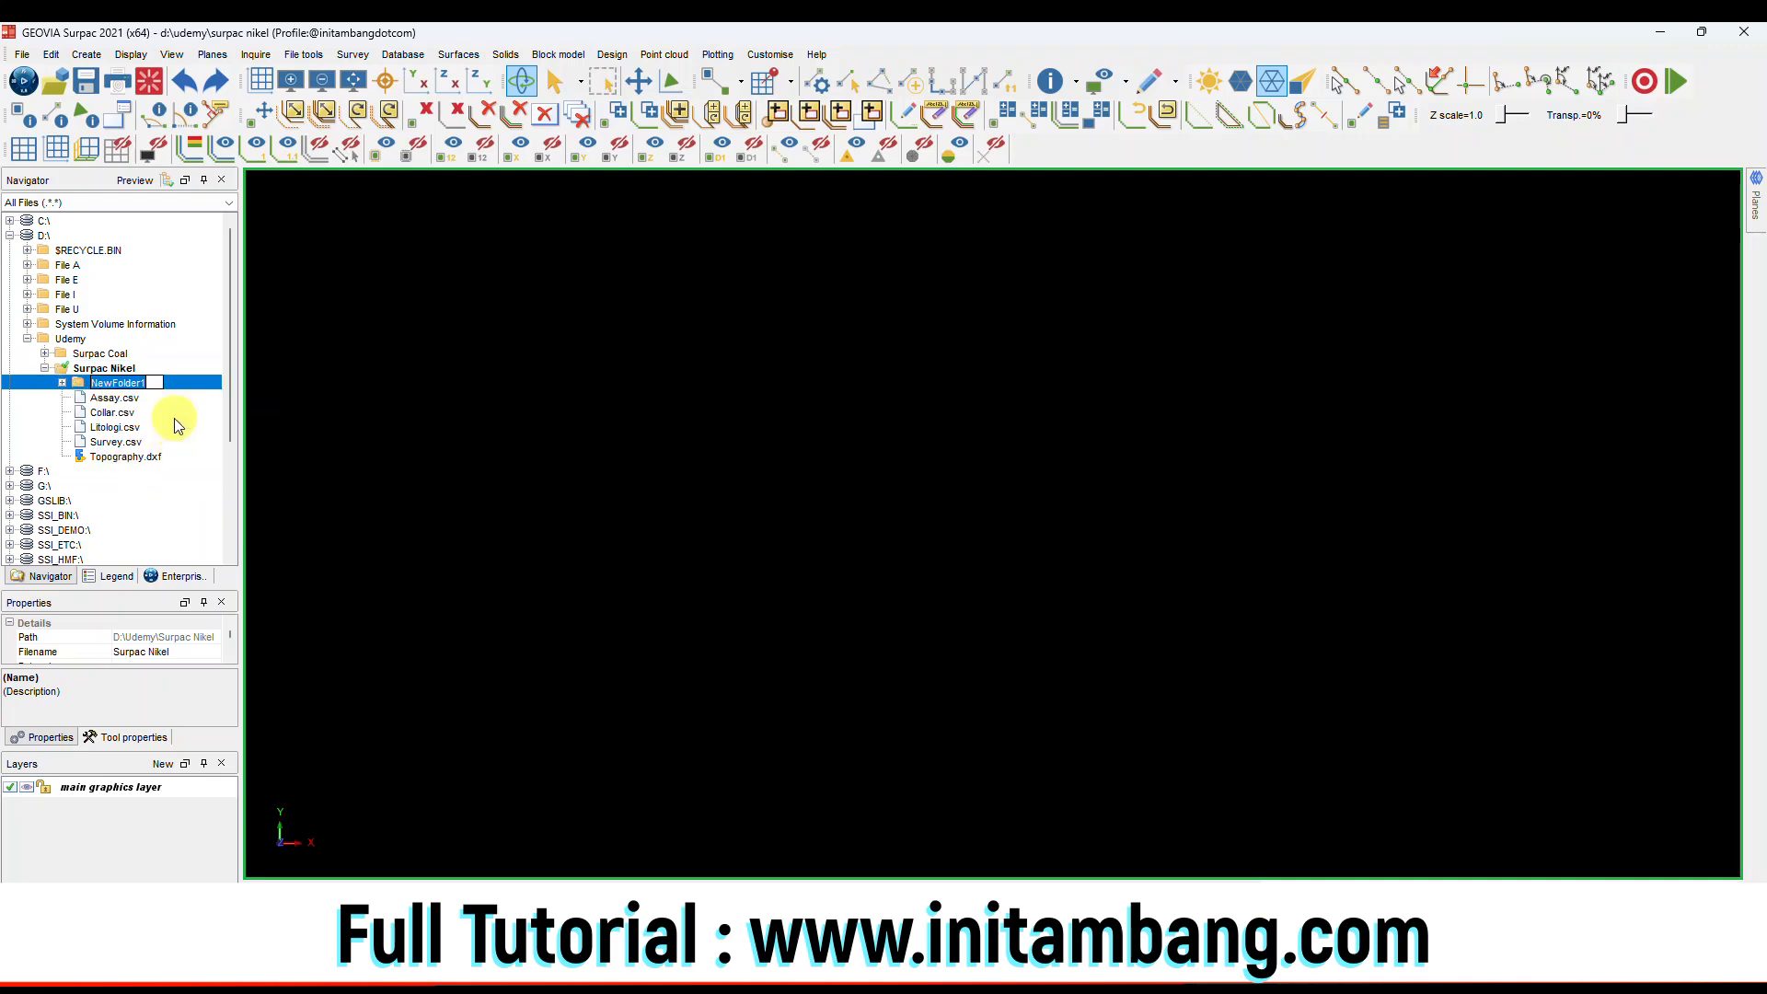
type("01 dtm")
key("Return")
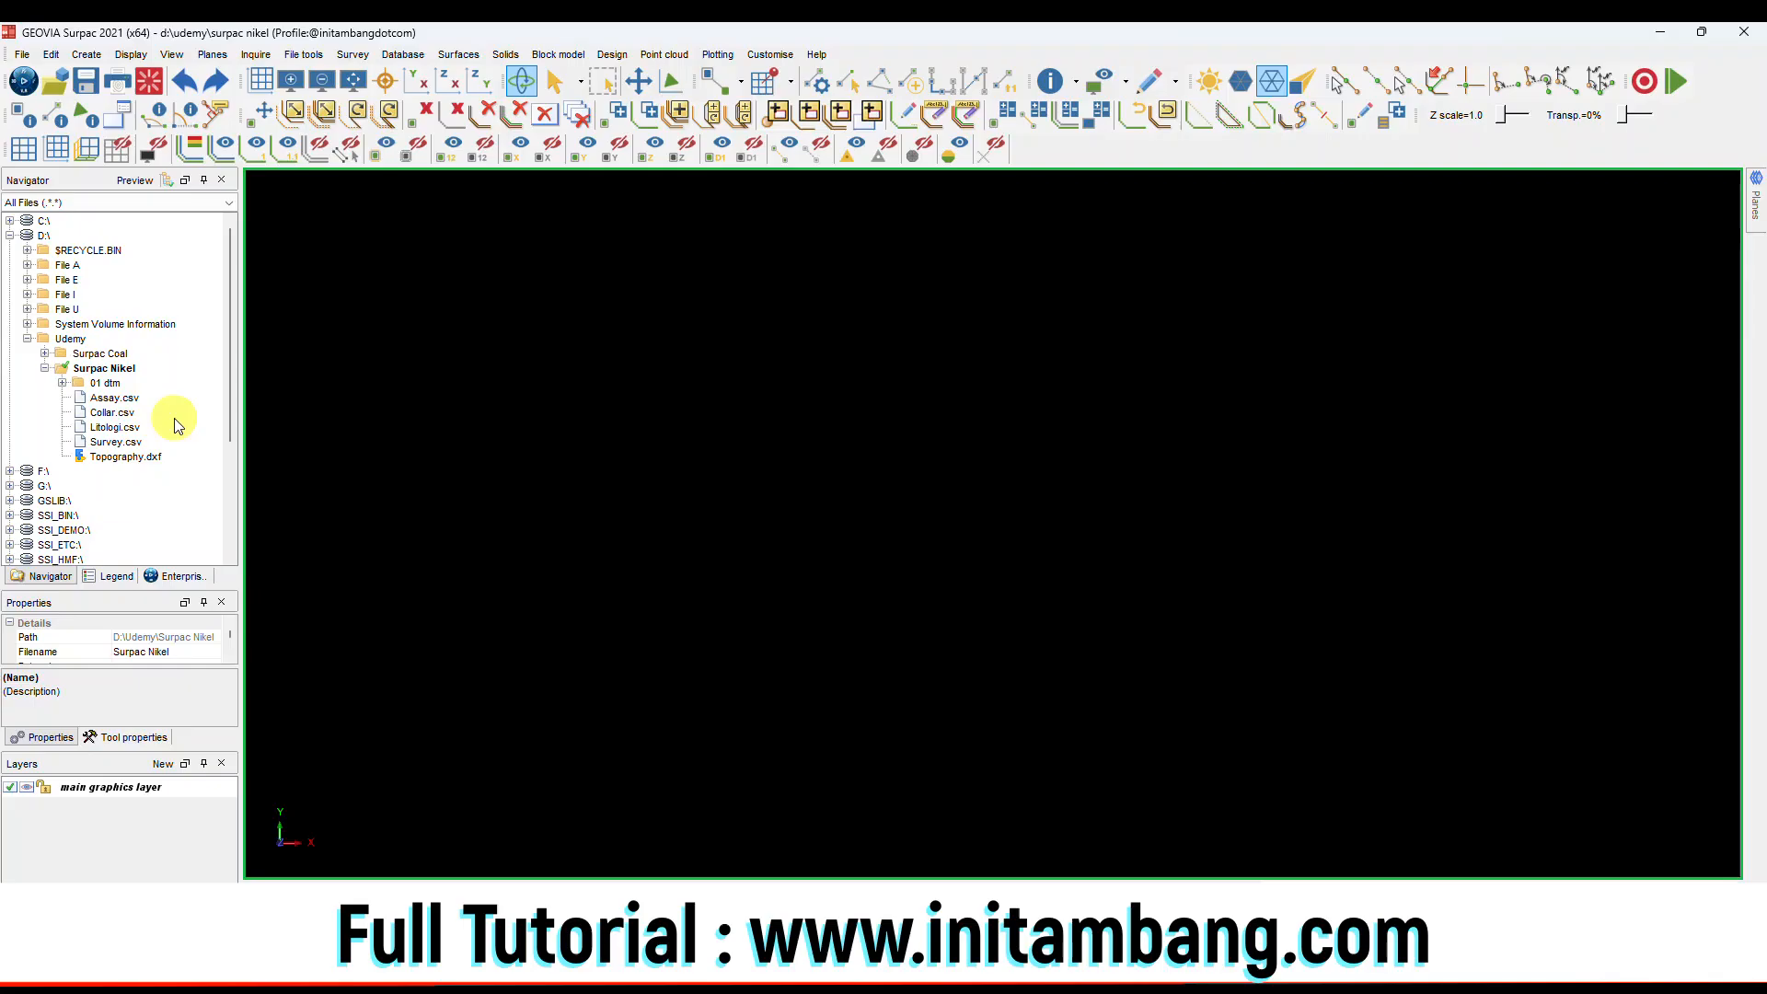
Set the 01 dtm folder as the work directory.
left_click(115, 385)
right_click(115, 385)
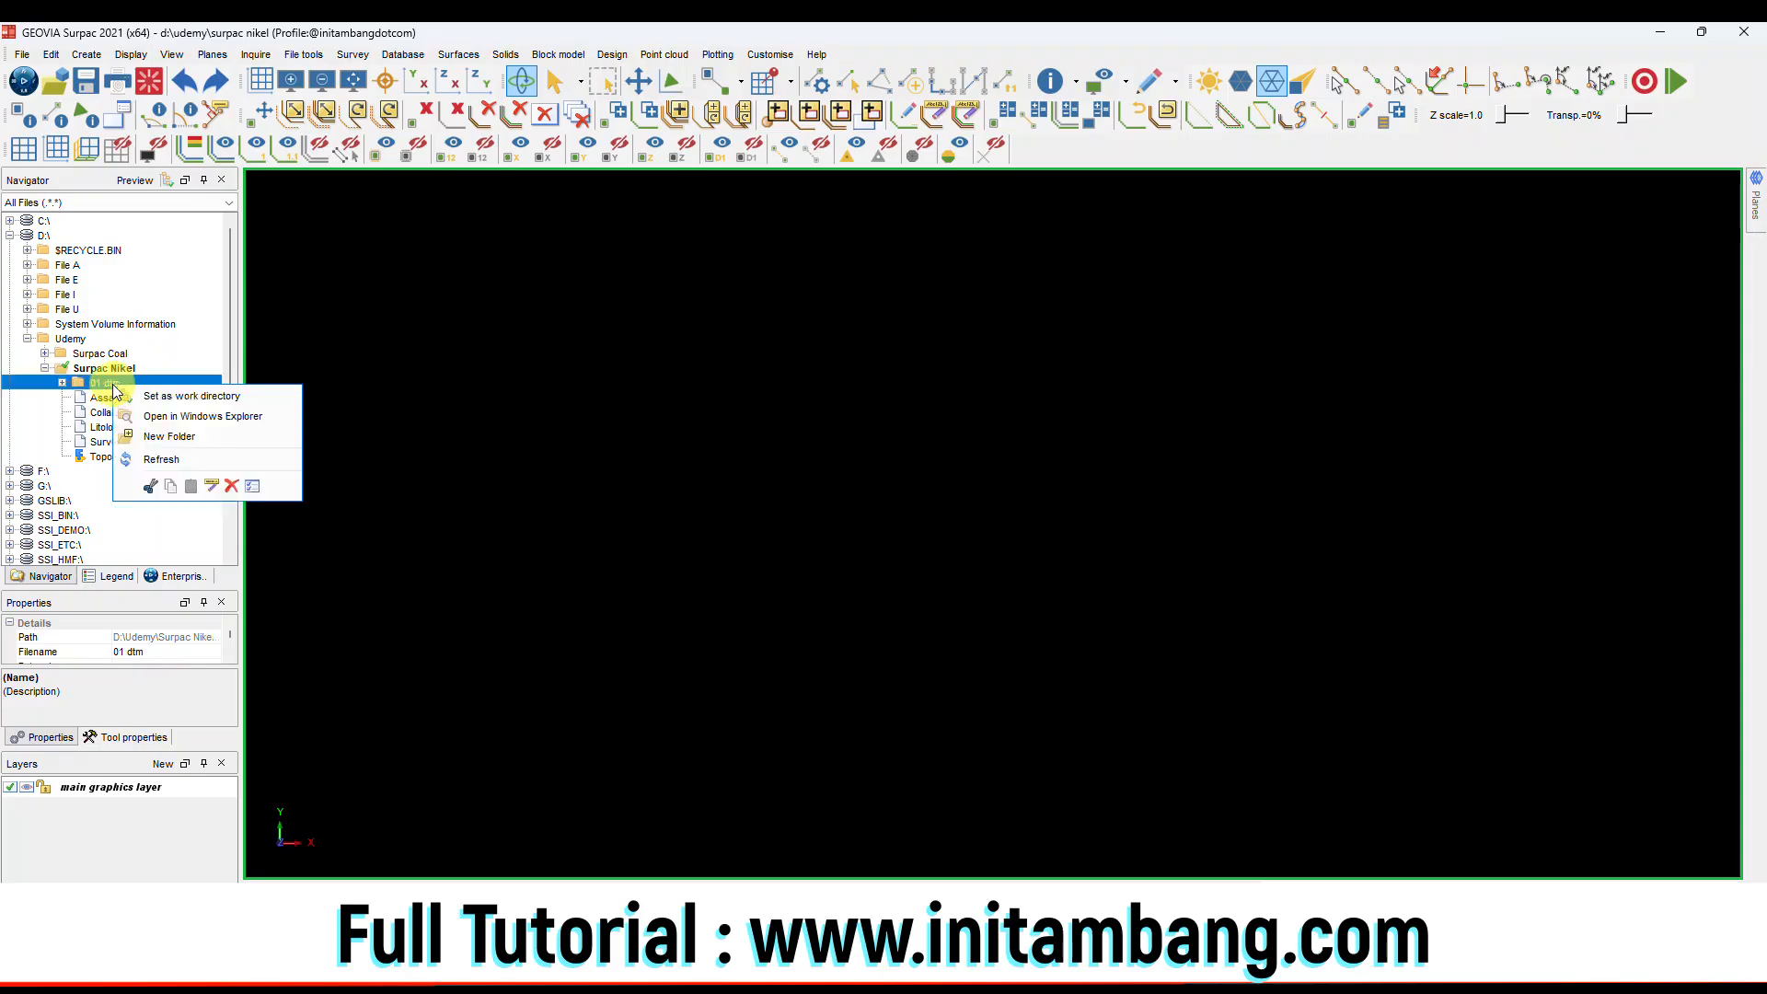
left_click(152, 395)
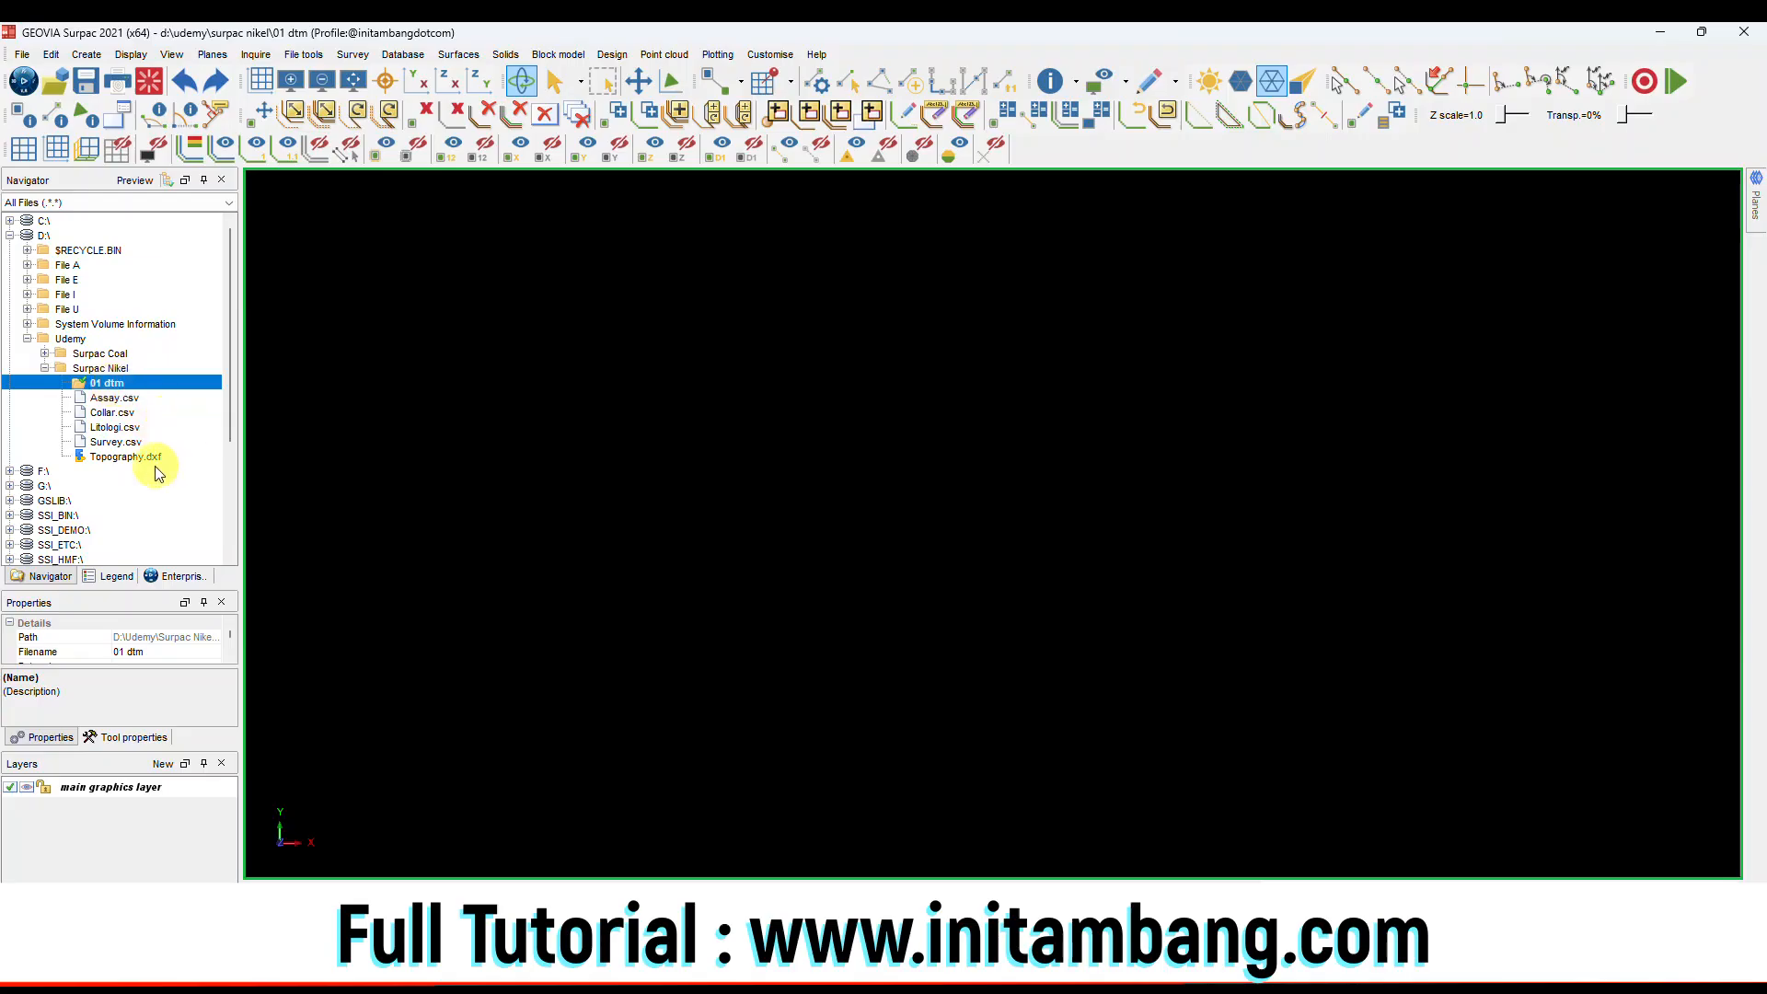
Move Topography.dxf from the Surpac Nikel folder into the 01 dtm folder.
left_click(127, 457)
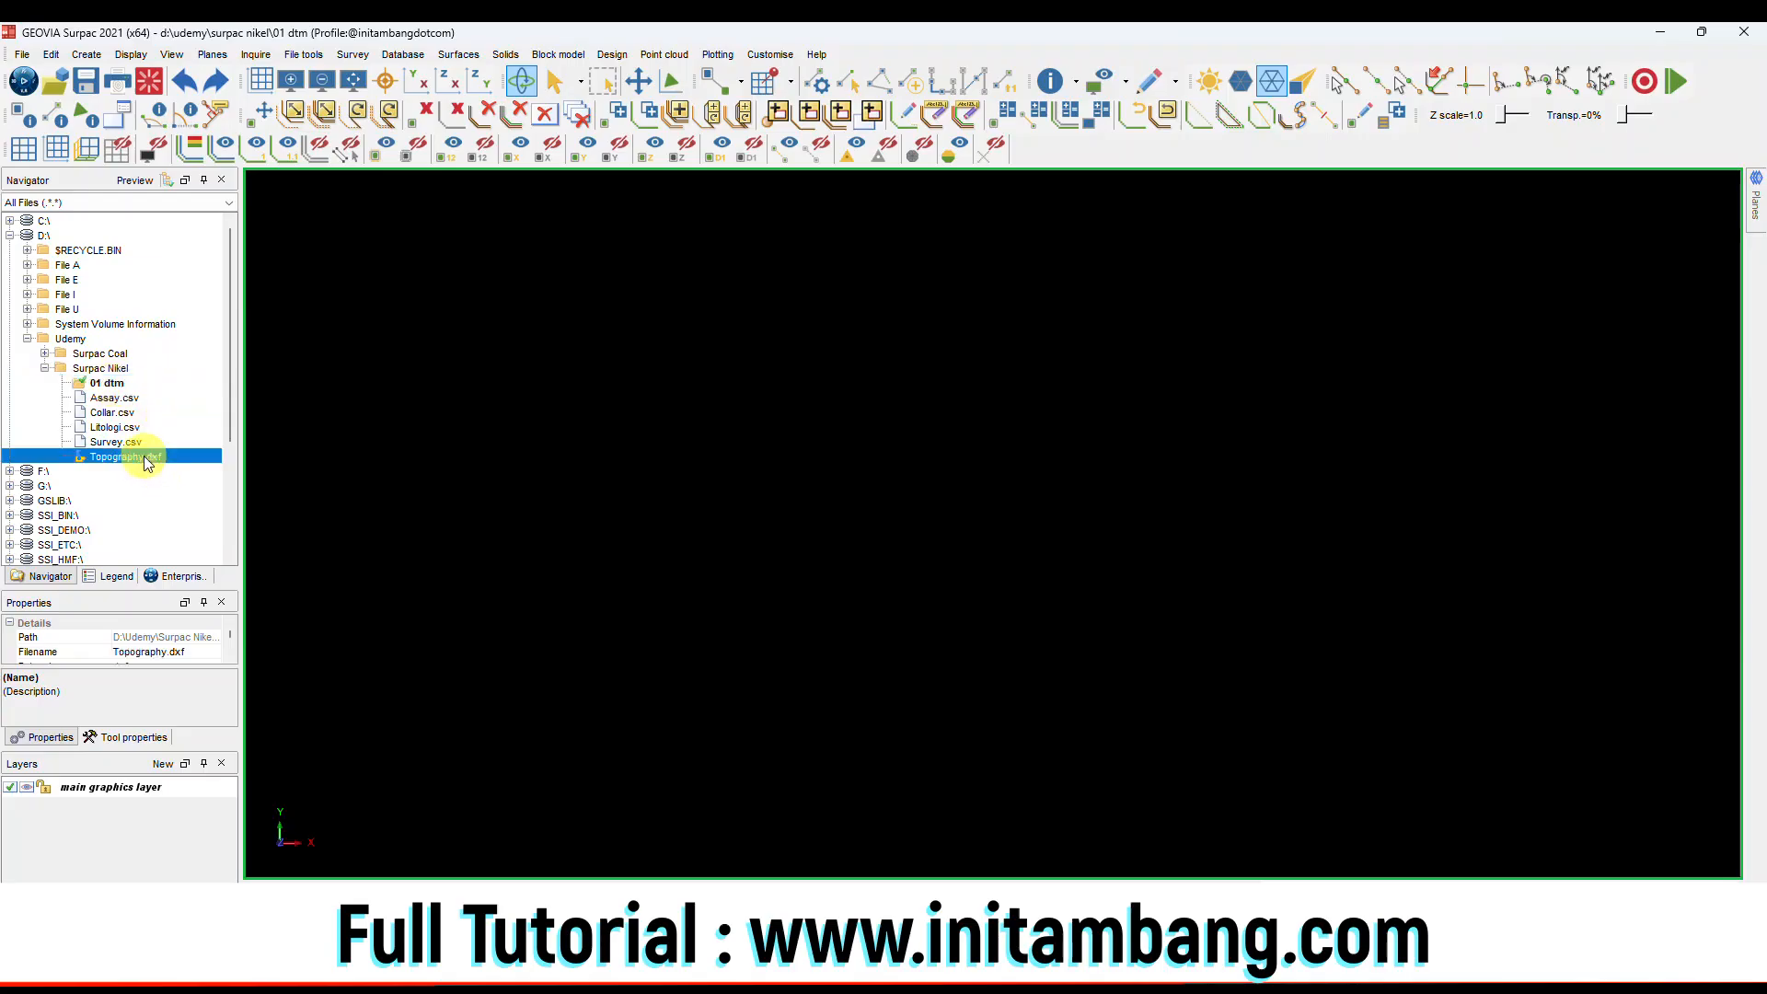
right_click(144, 458)
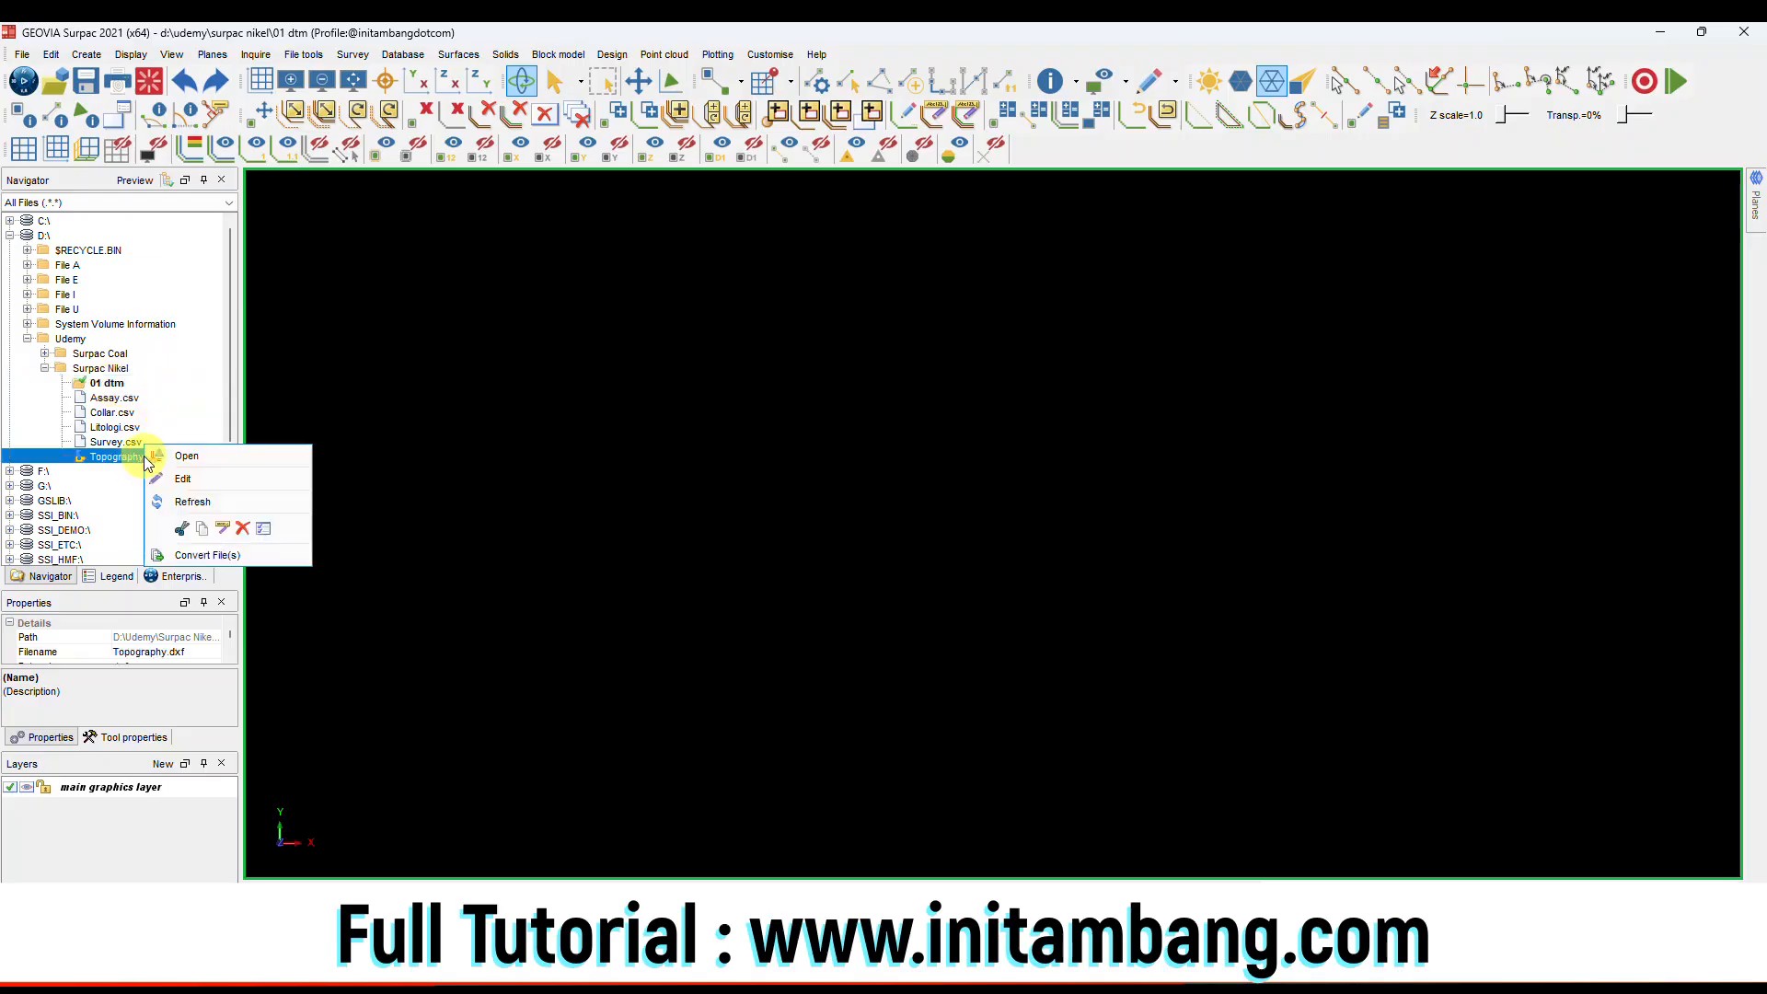
left_click(179, 505)
left_click(114, 386)
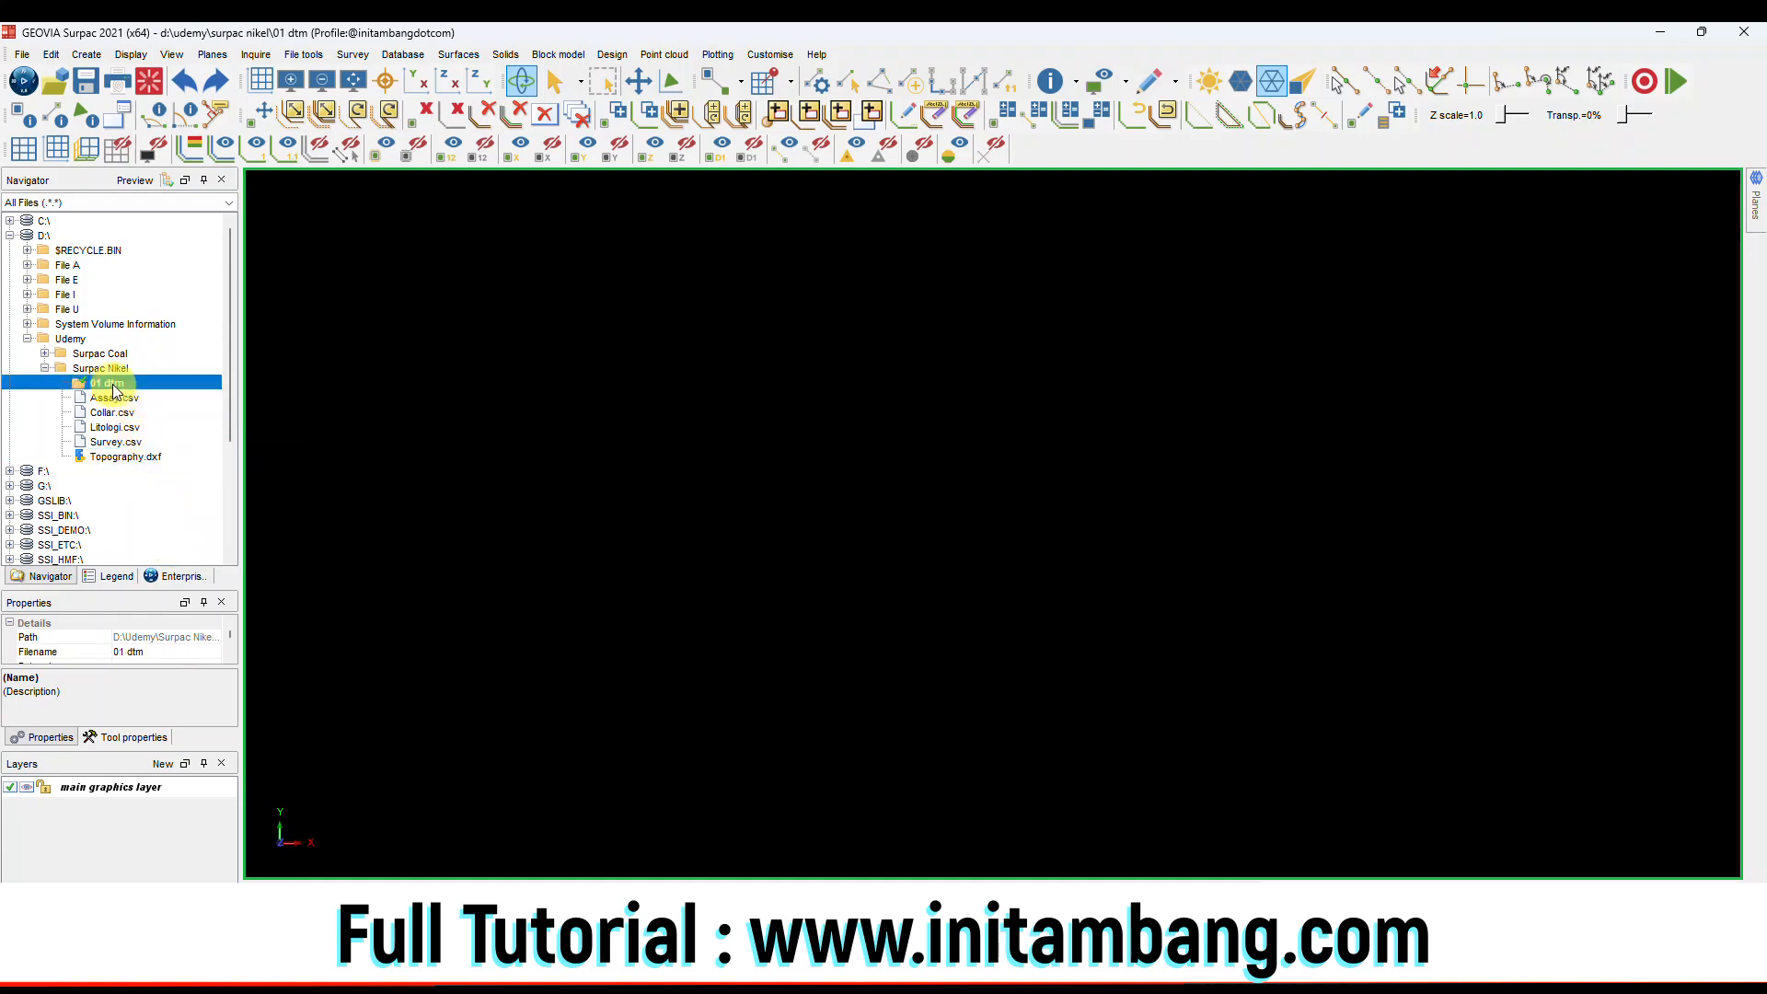
right_click(114, 389)
left_click(185, 482)
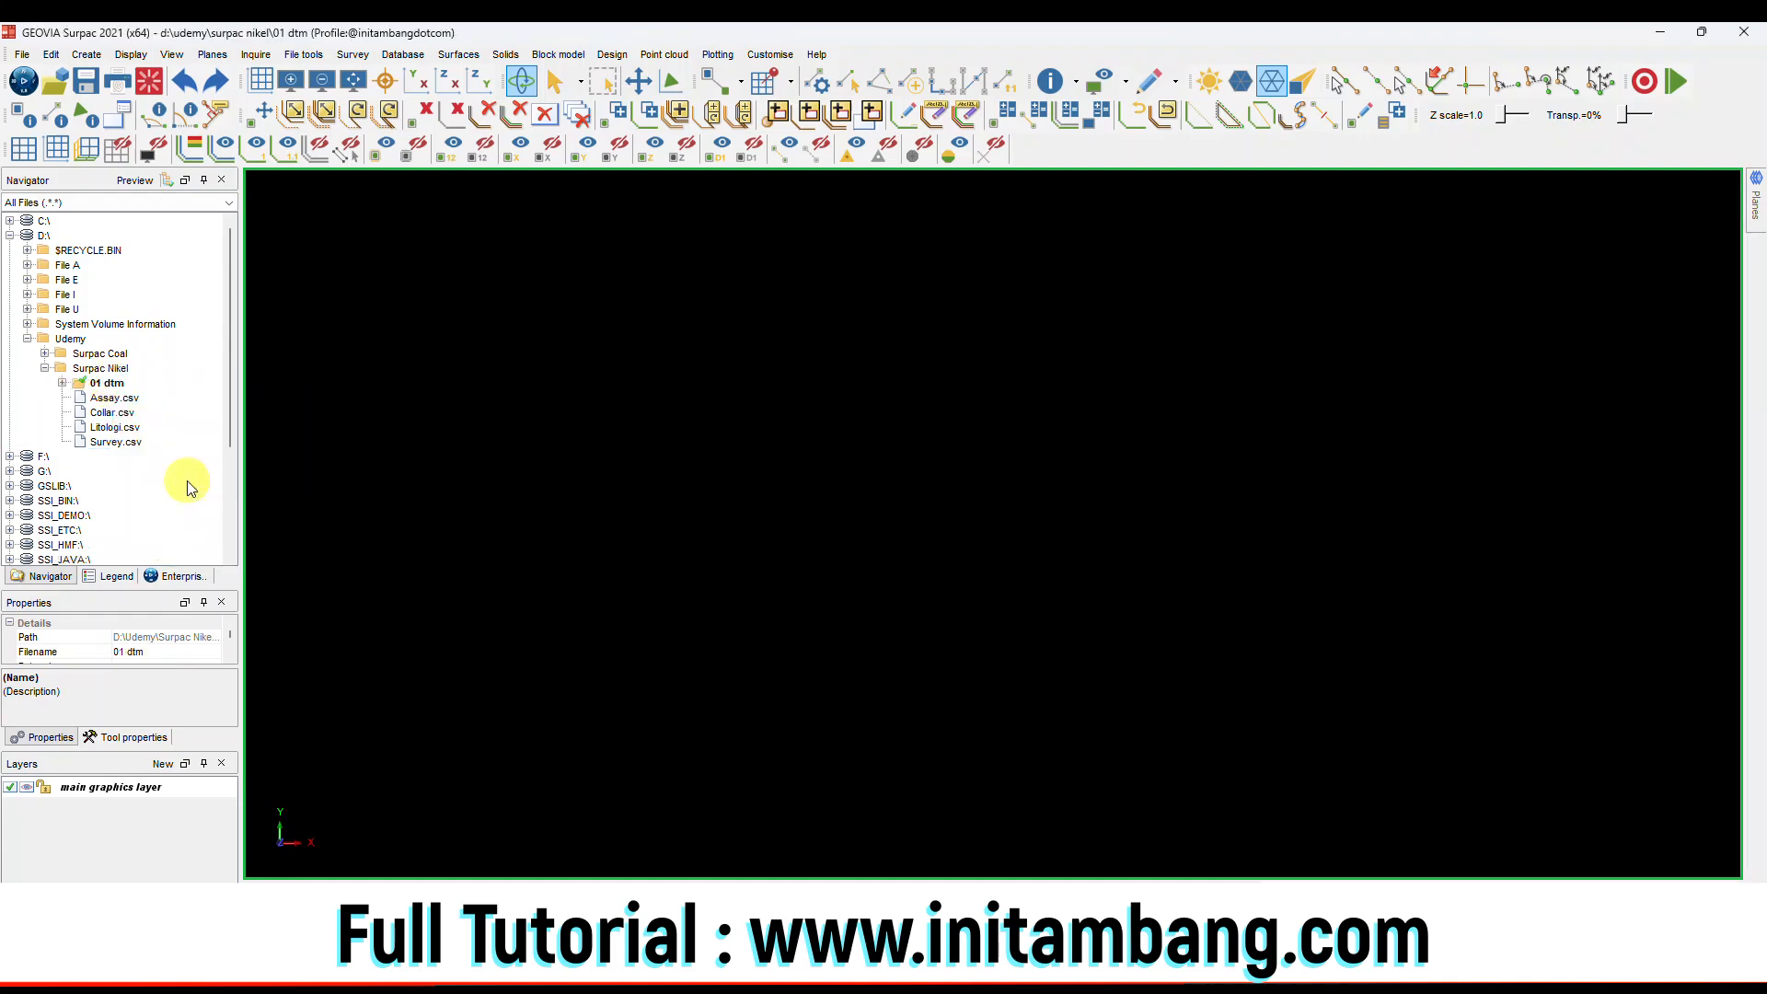
Expand the 01 dtm folder and load Topography.dxf into the graphics view.
left_click(61, 383)
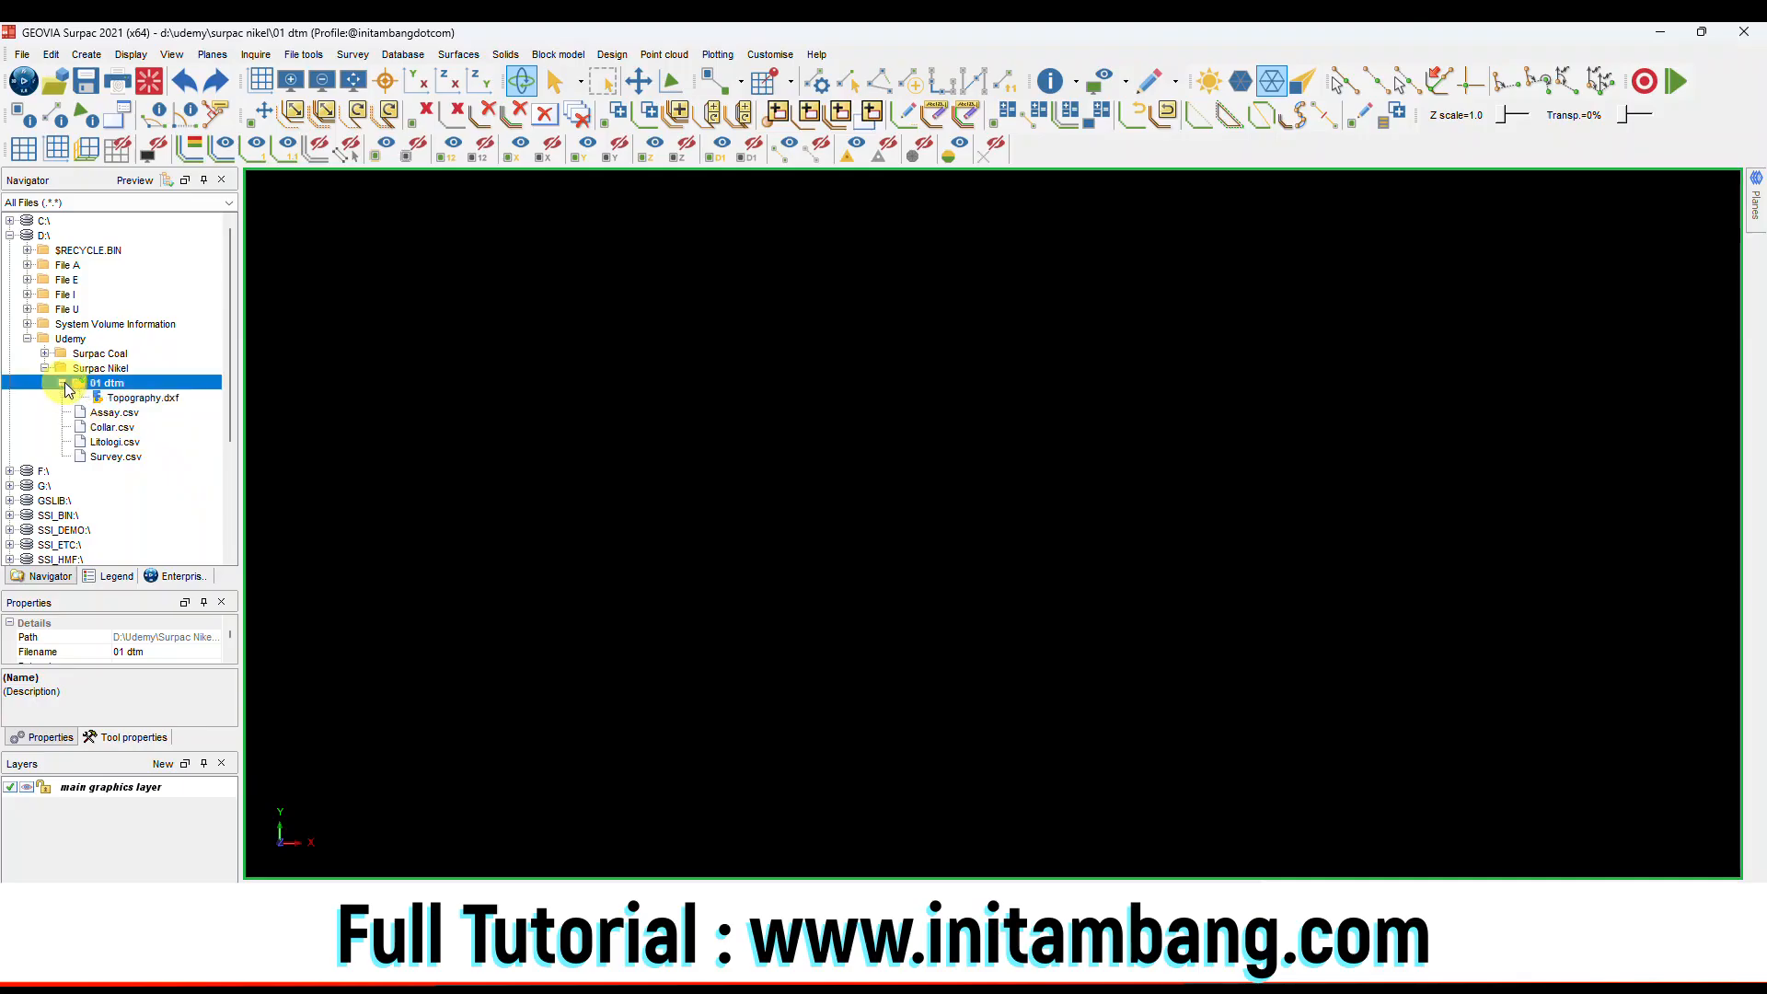
right_click(139, 403)
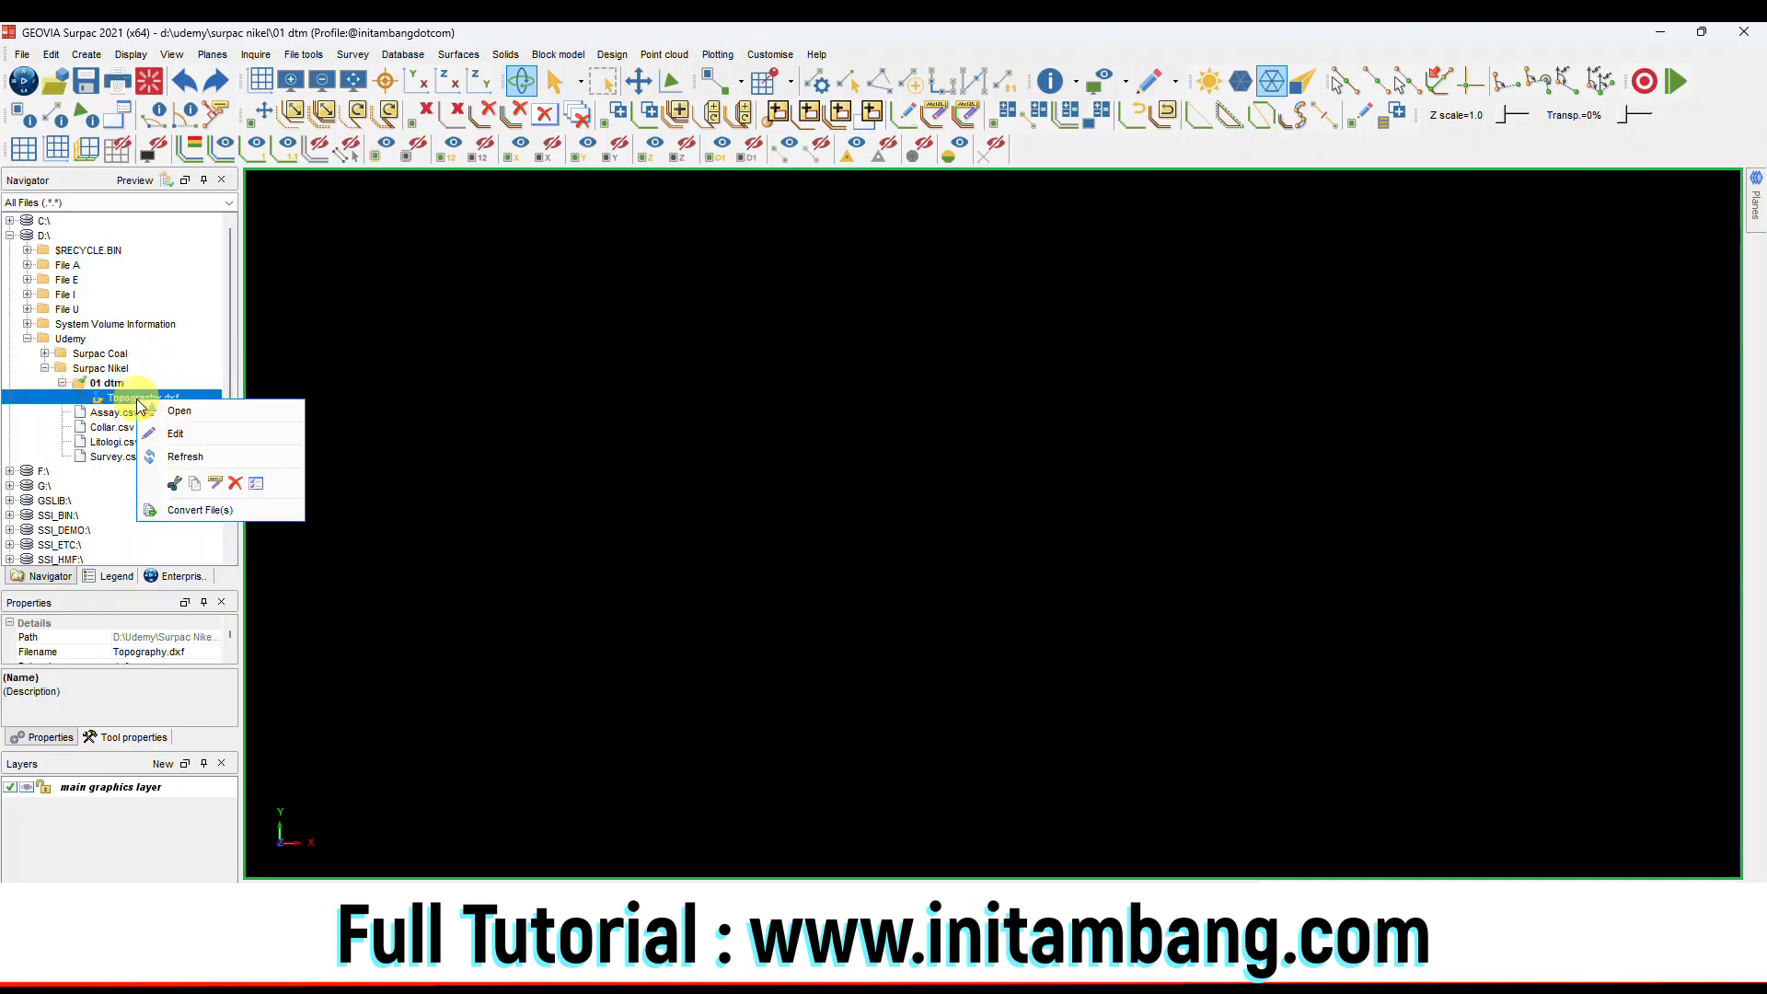
left_click(105, 396)
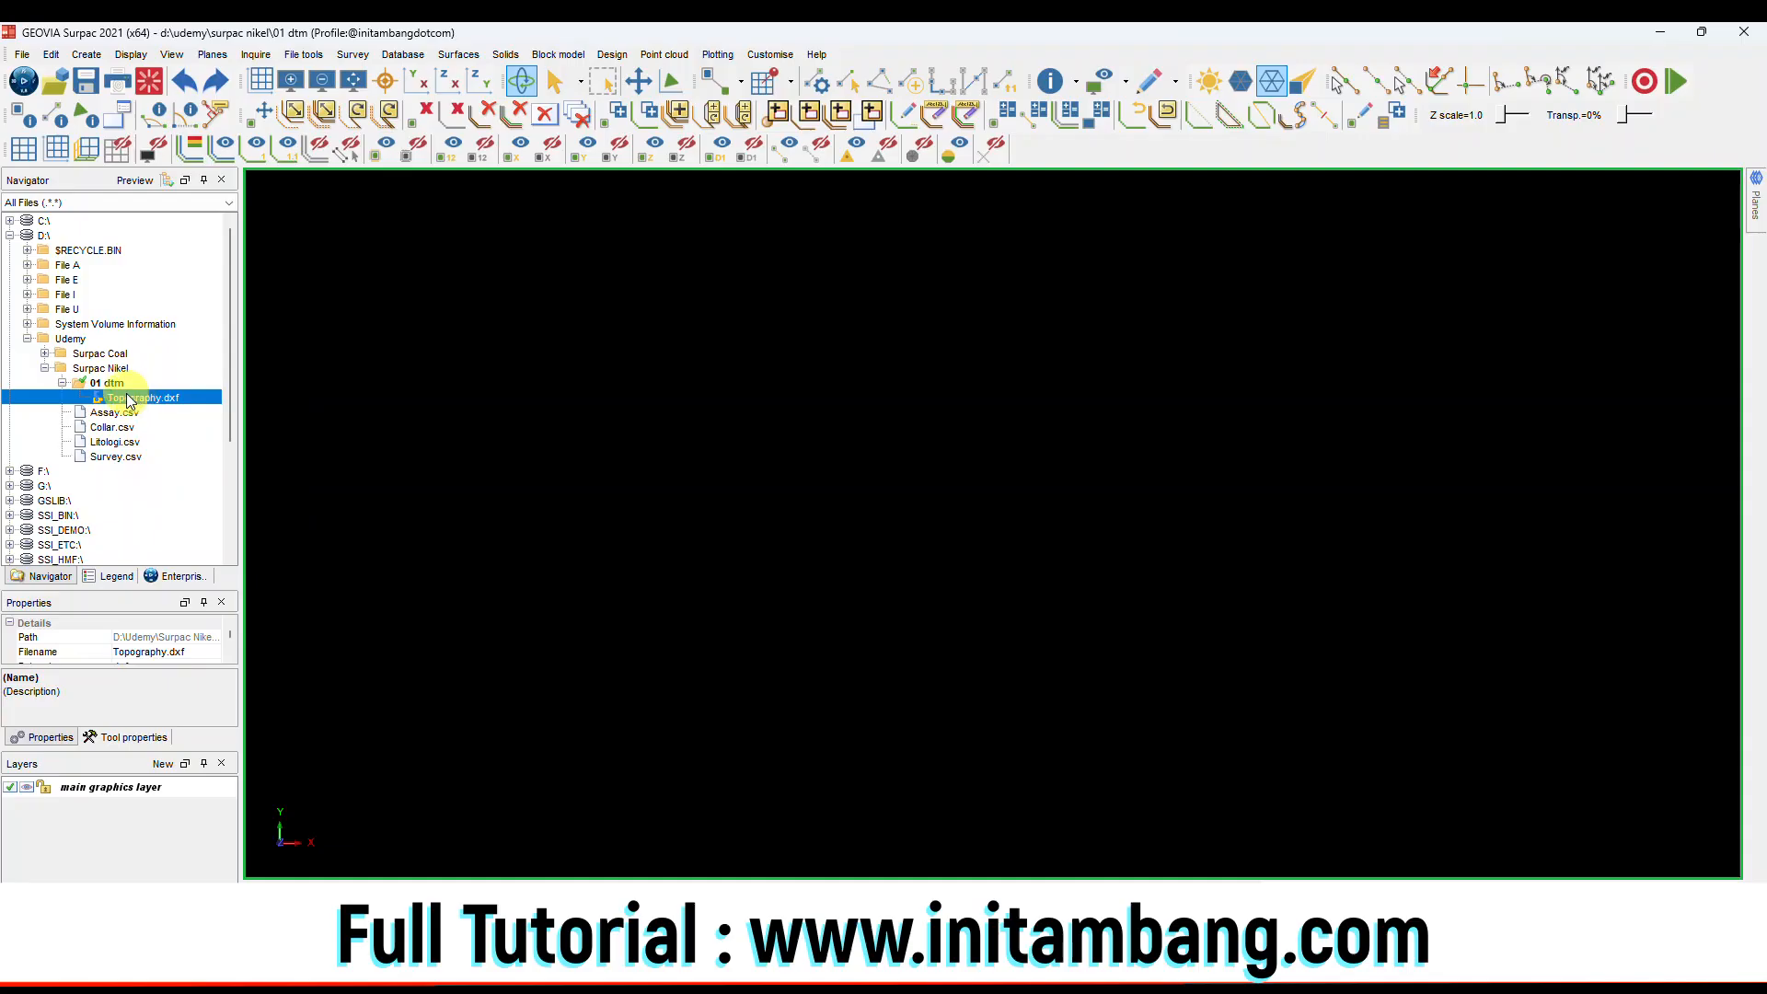
left_click_drag(125, 402, 651, 442)
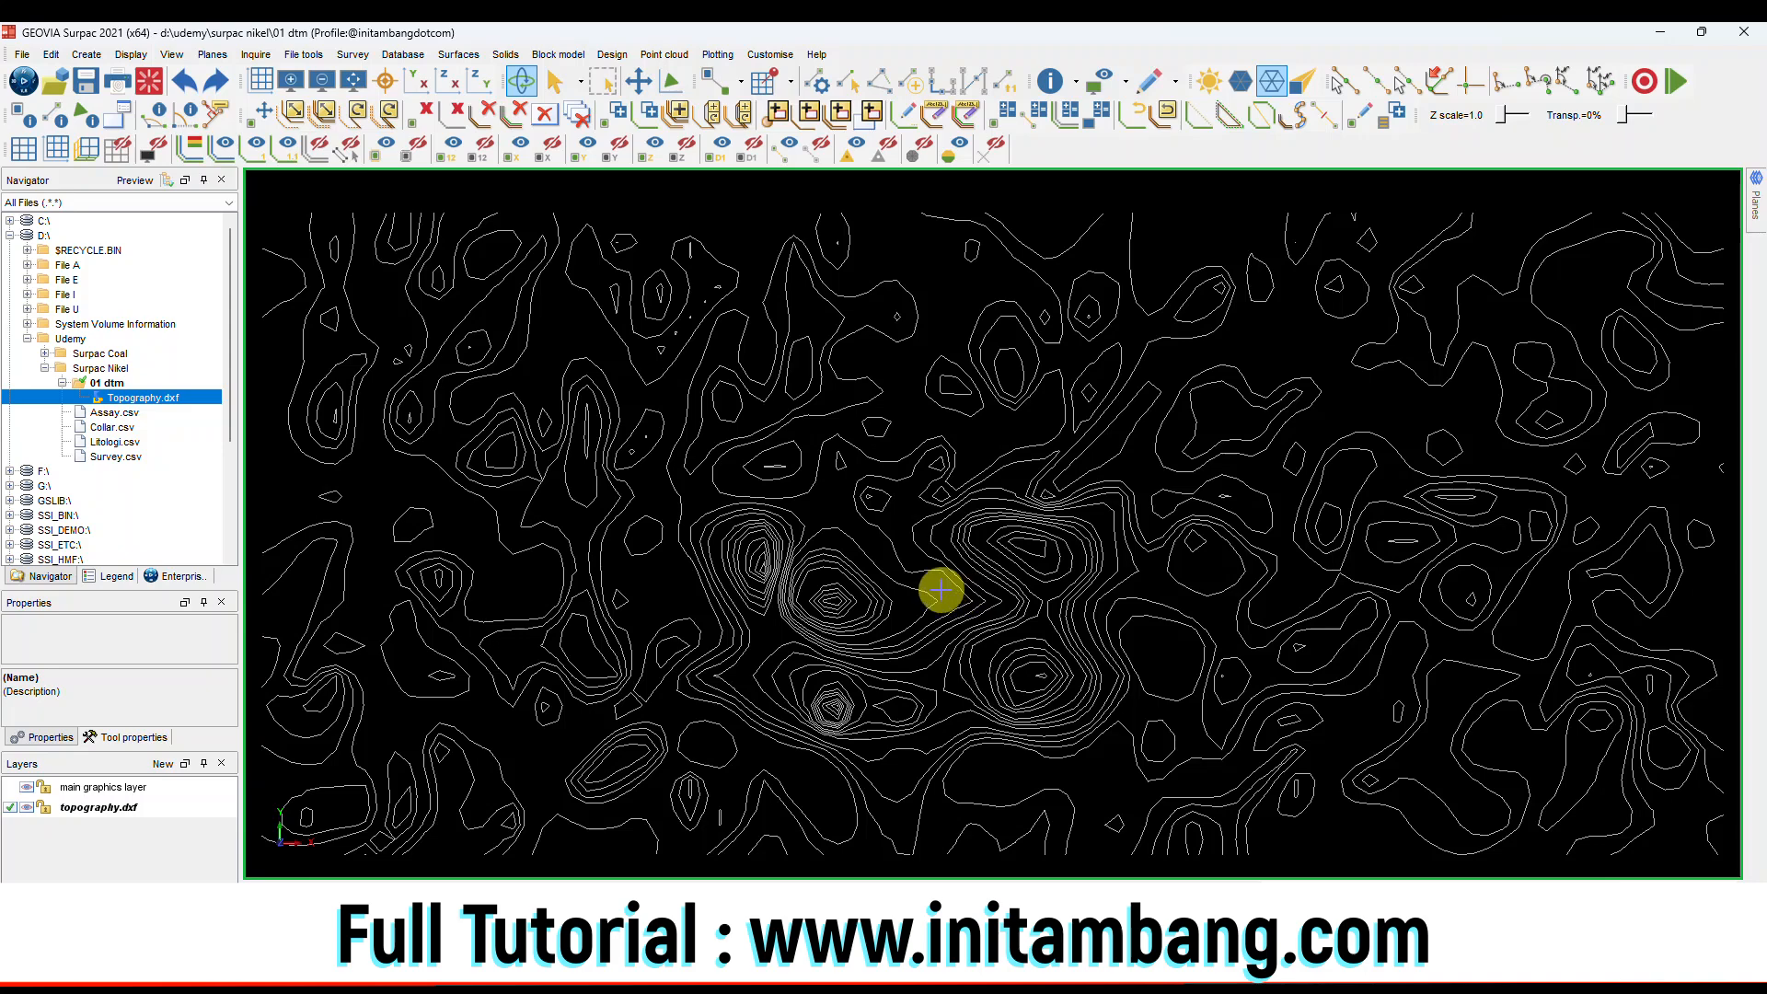
Create a DTM from the topography layer on the XY plane with object ID 1 and the breakline test turned off.
scroll(925, 552, "up", 5)
scroll(957, 474, "up", 5)
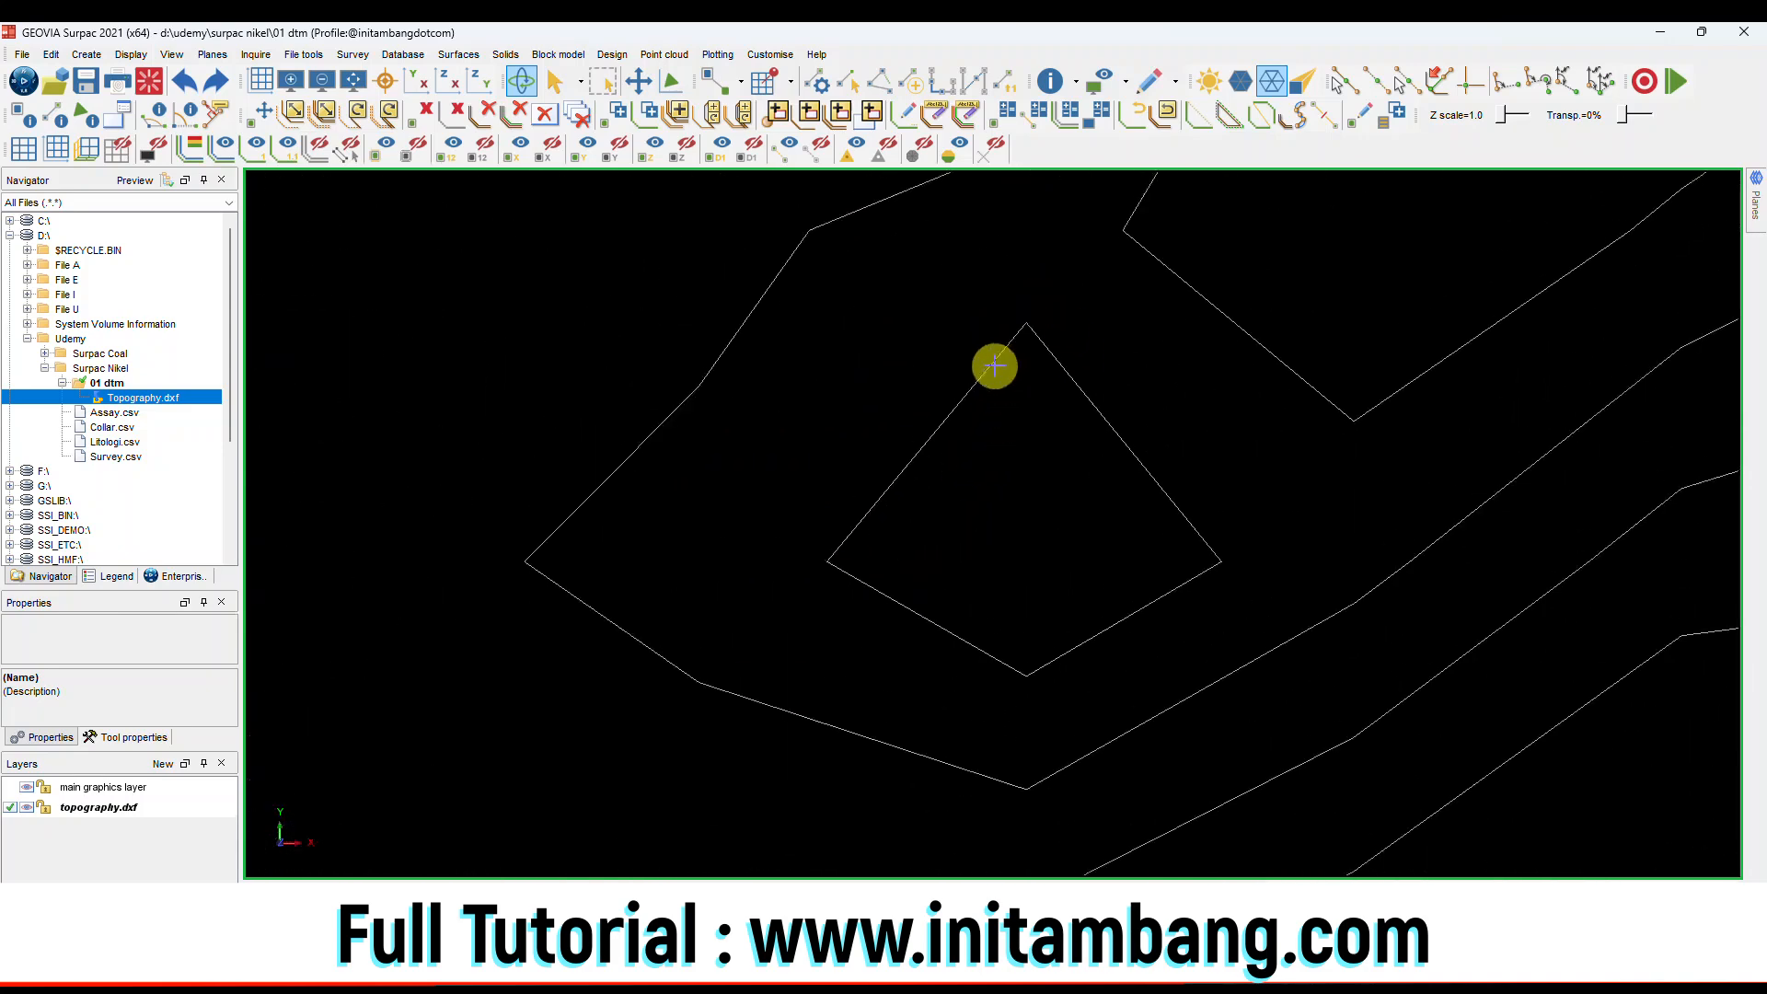
scroll(957, 552, "down", 5)
left_click(359, 113)
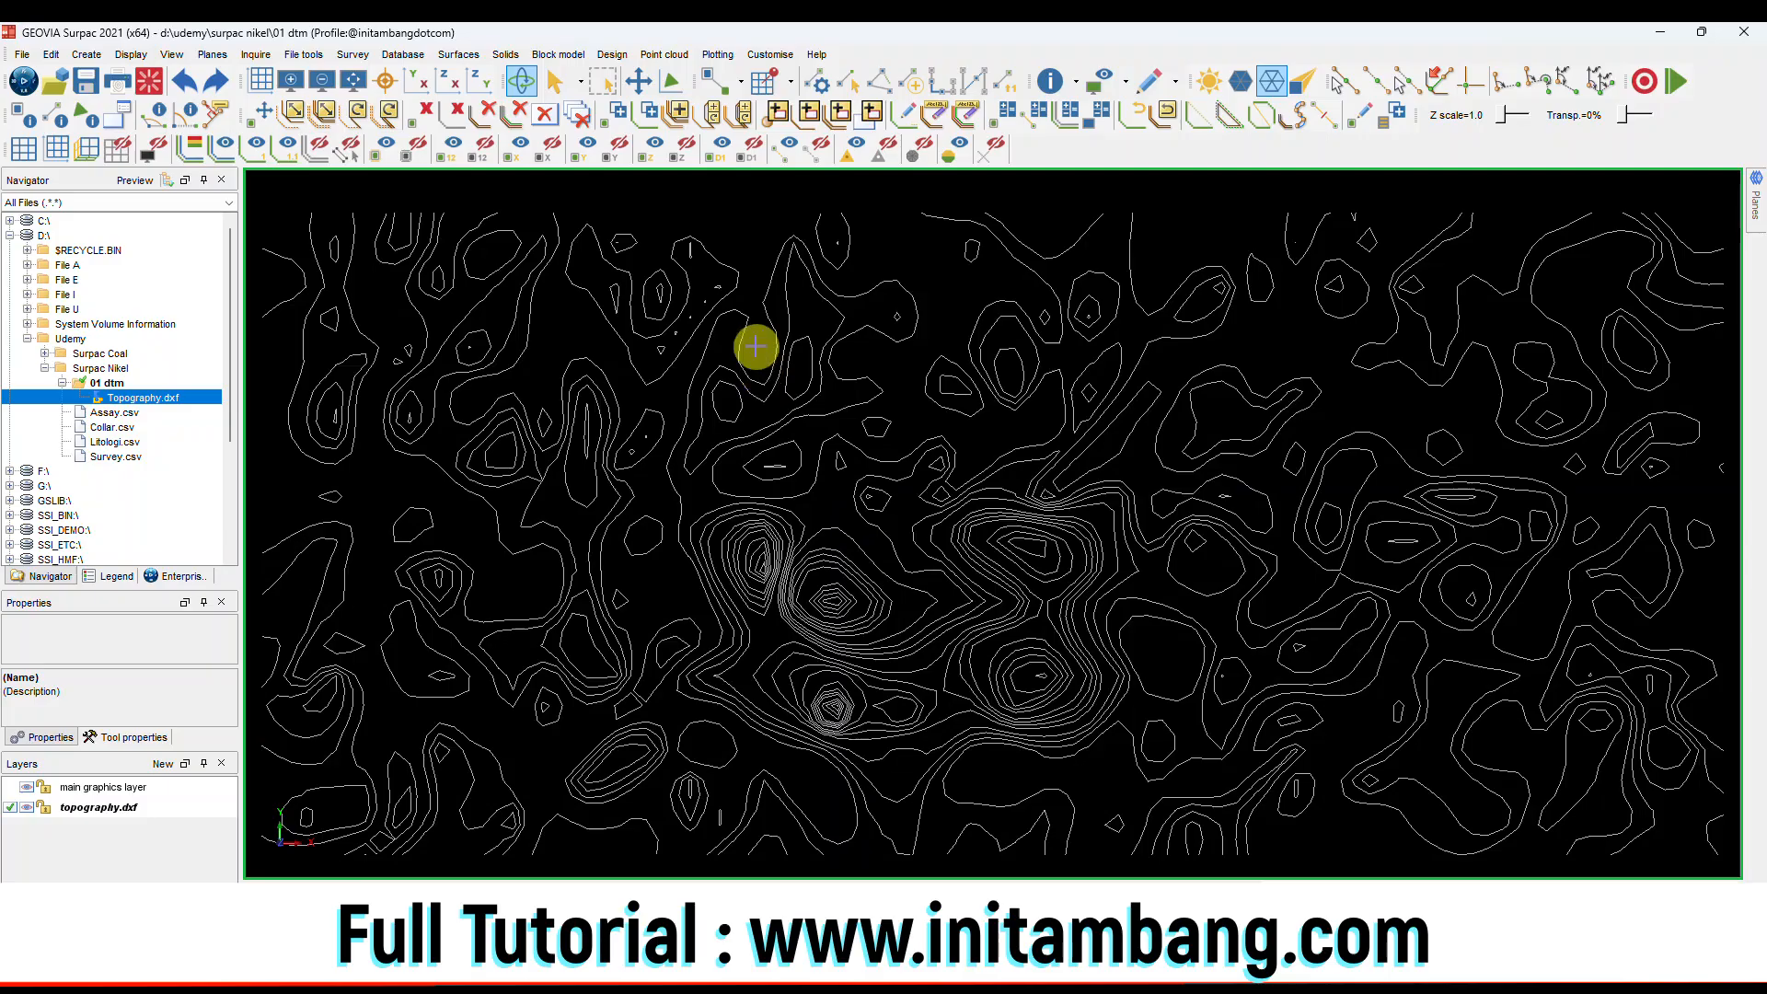
left_click(471, 67)
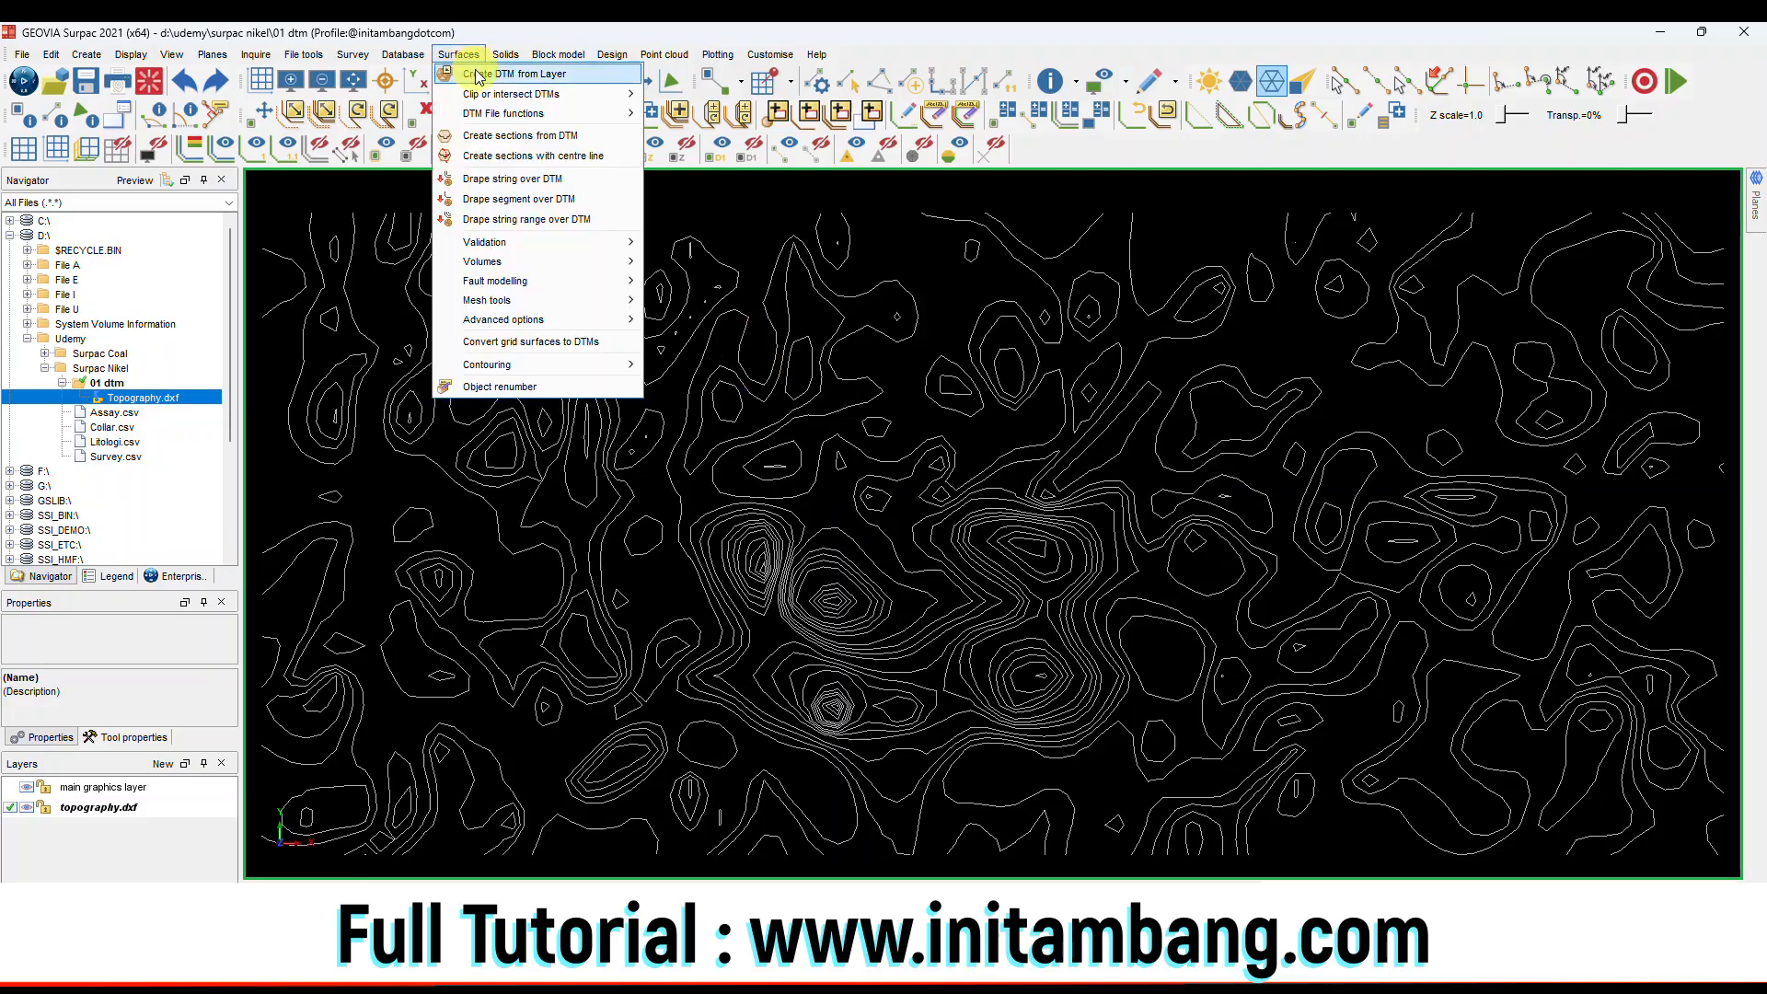
left_click(478, 71)
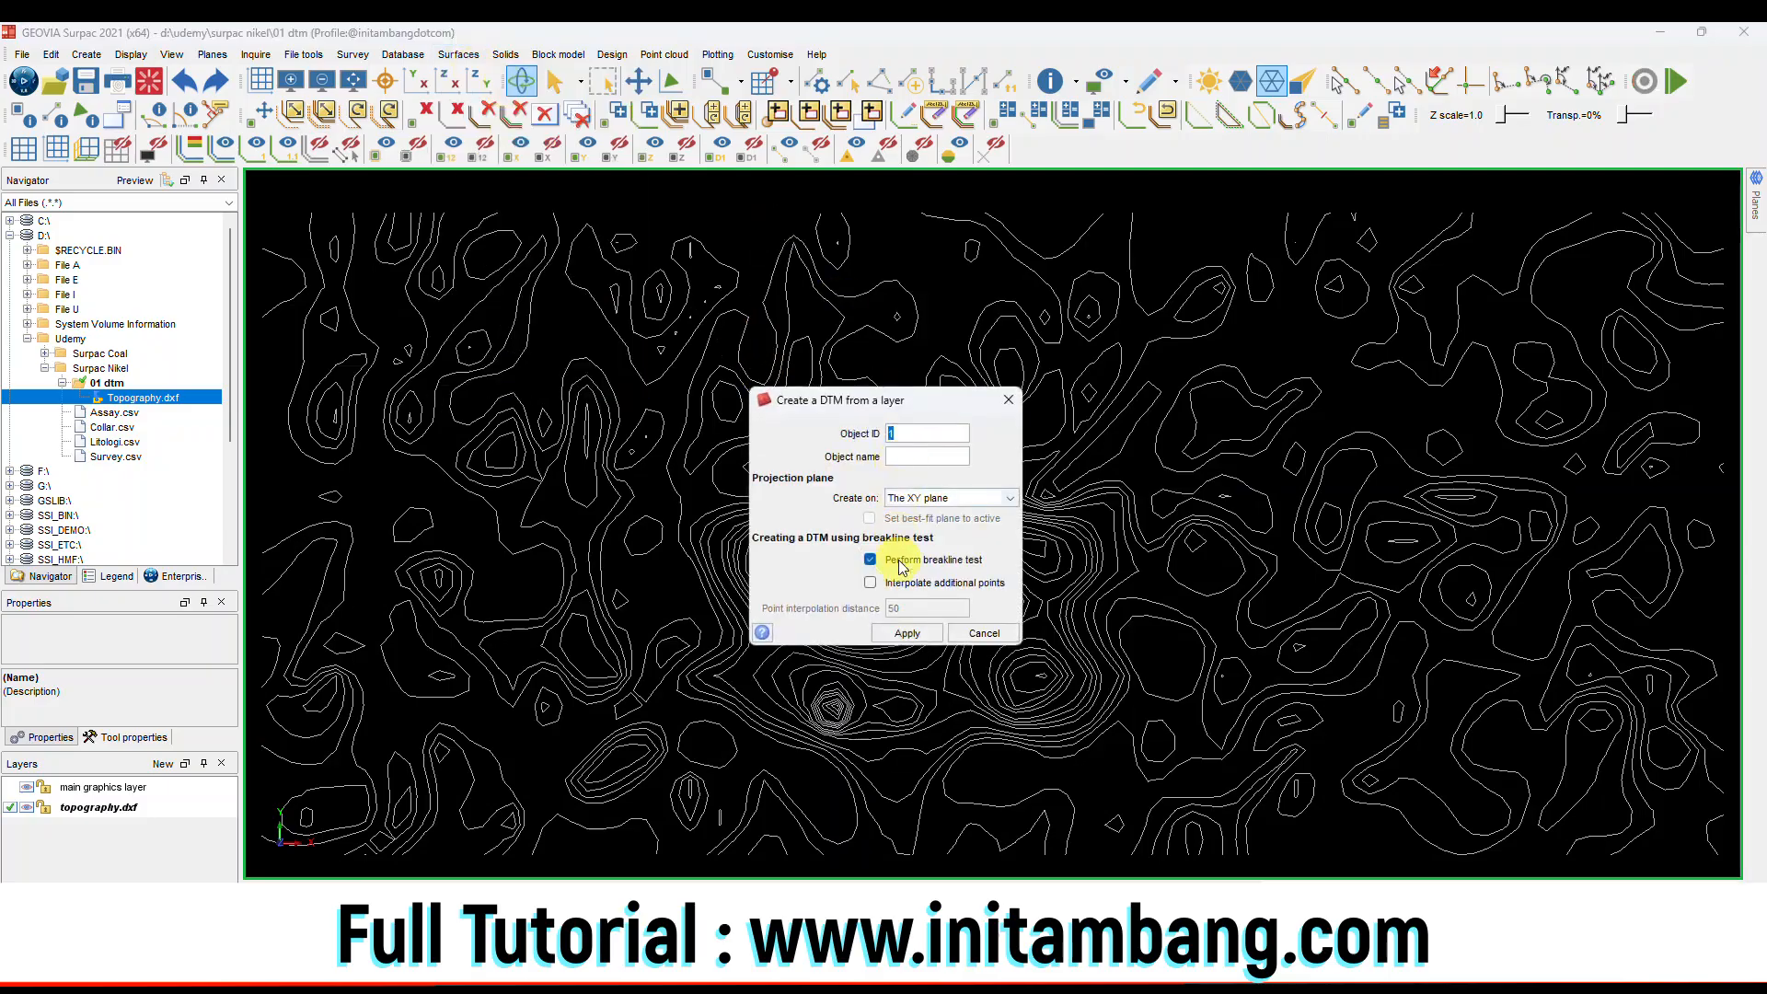
left_click(871, 562)
left_click(871, 561)
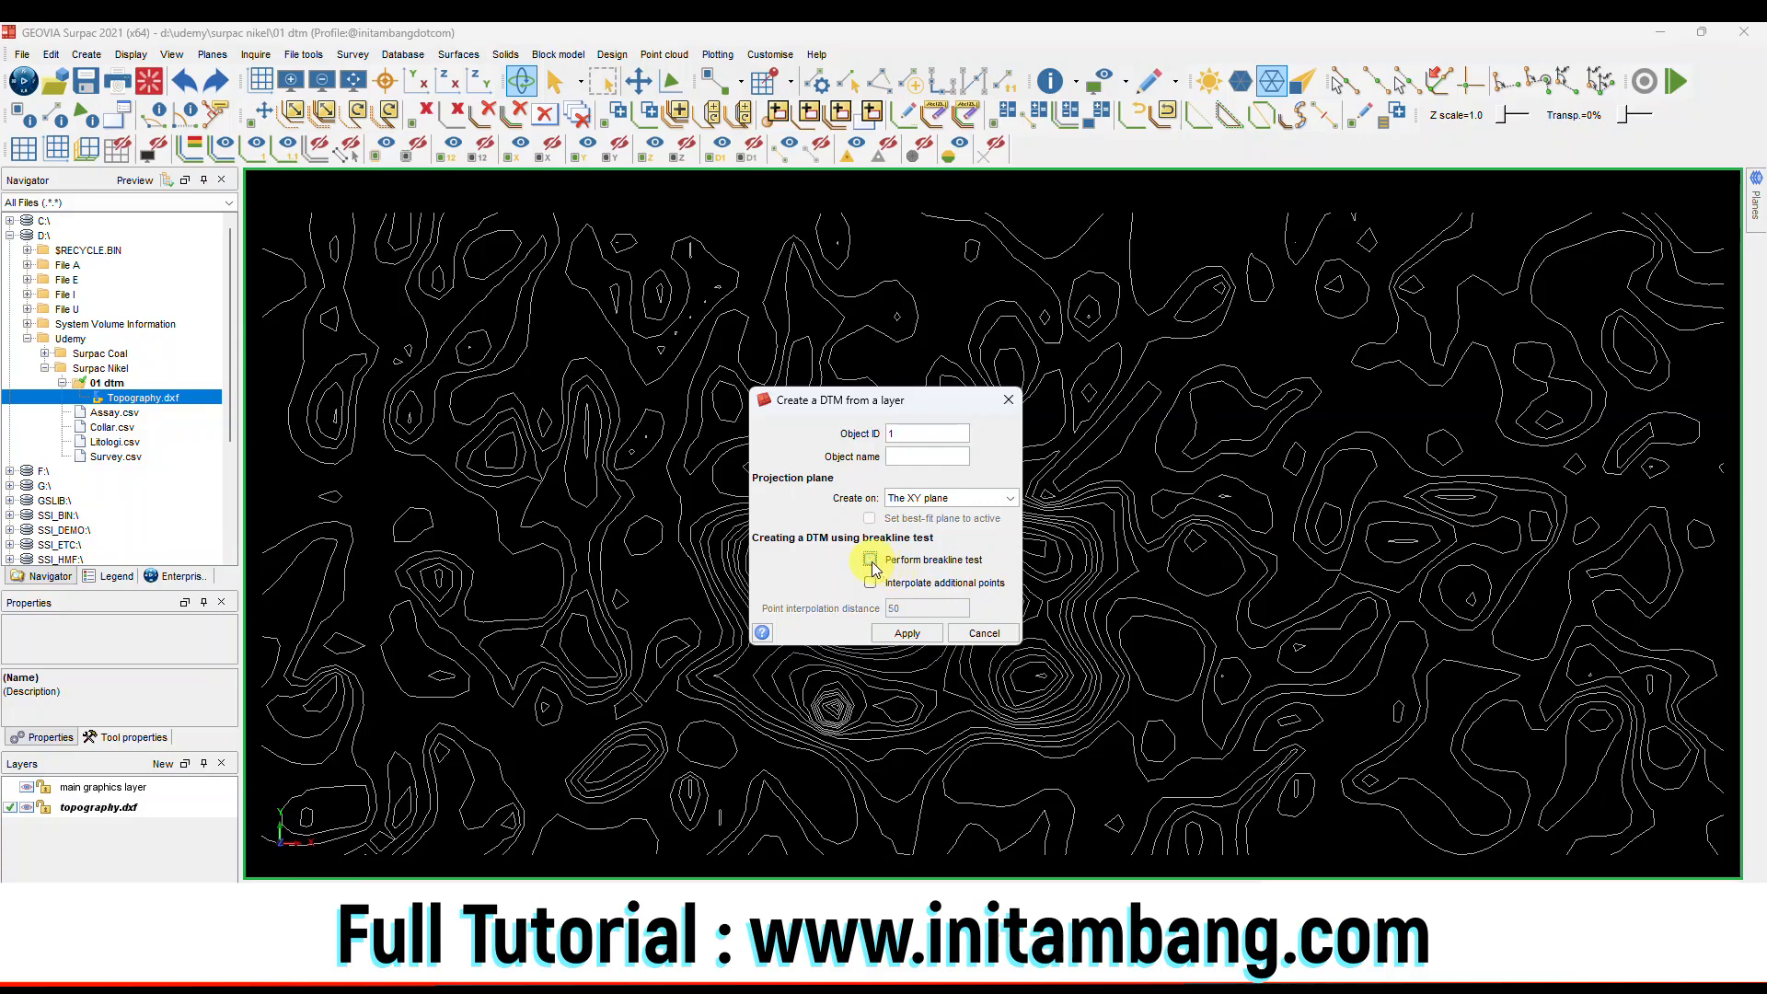
left_click(924, 637)
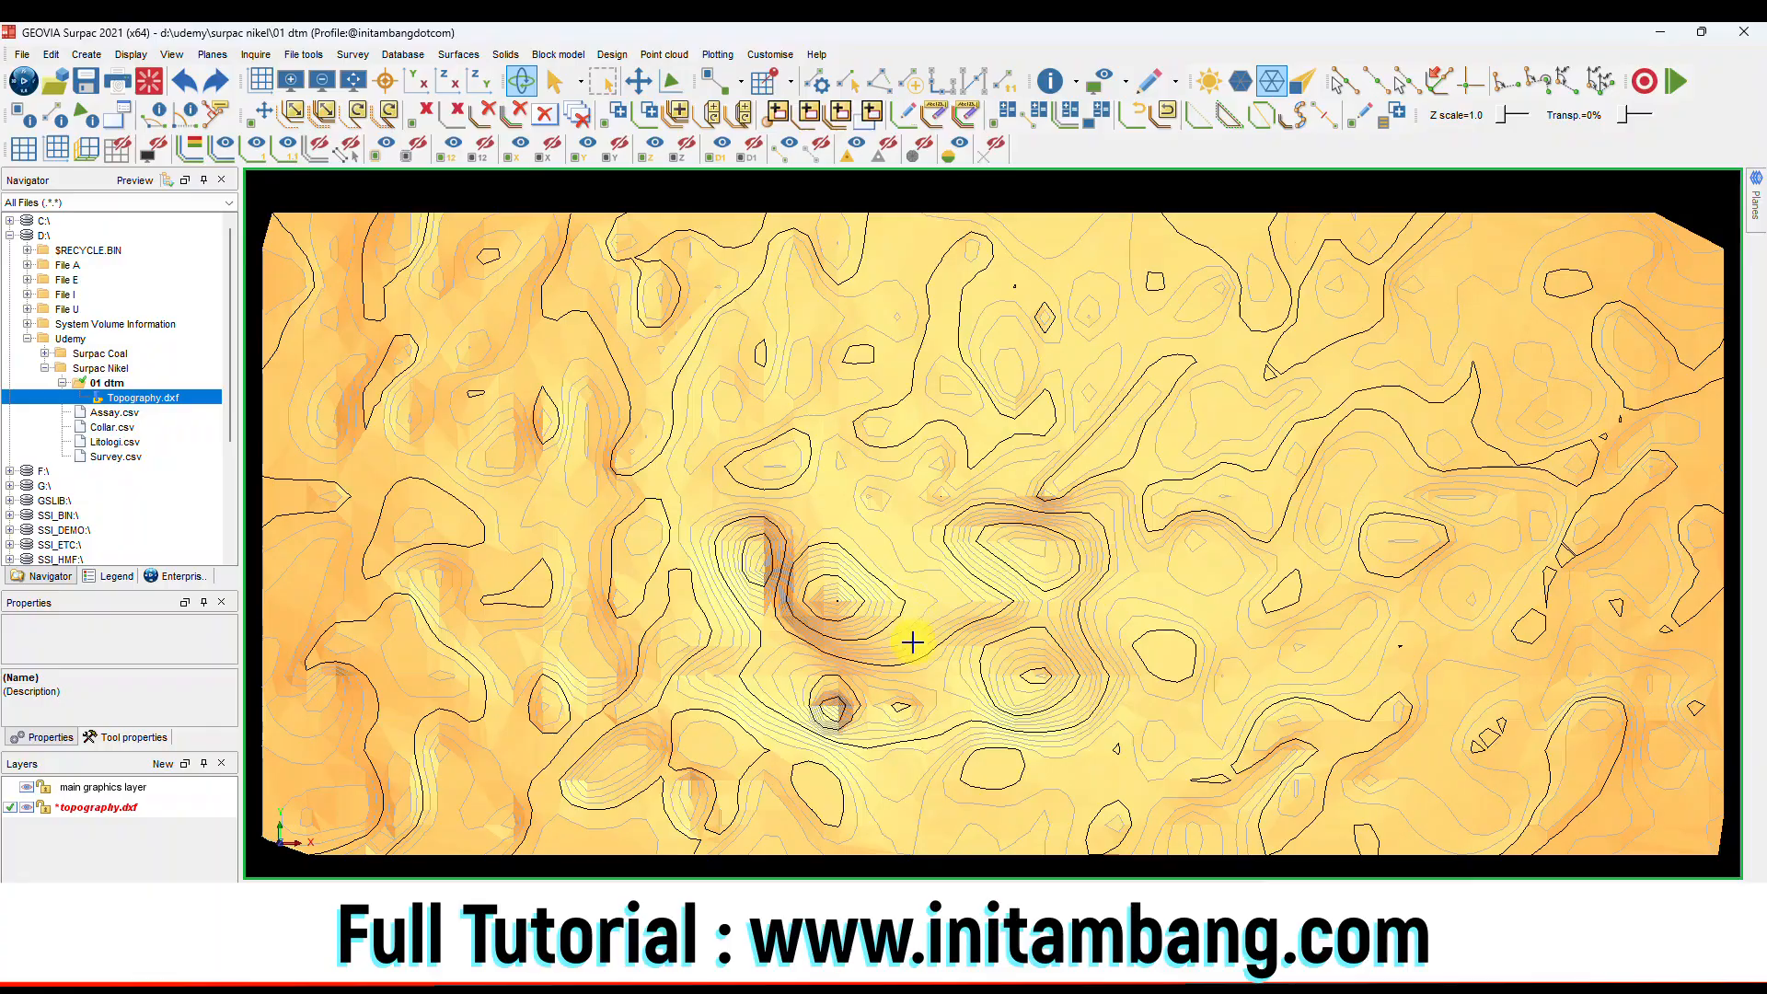
Save the topography surface as the binary Surpac DTM file topography.dtm with its styles in topography.ssi.
left_click_drag(913, 641, 757, 544)
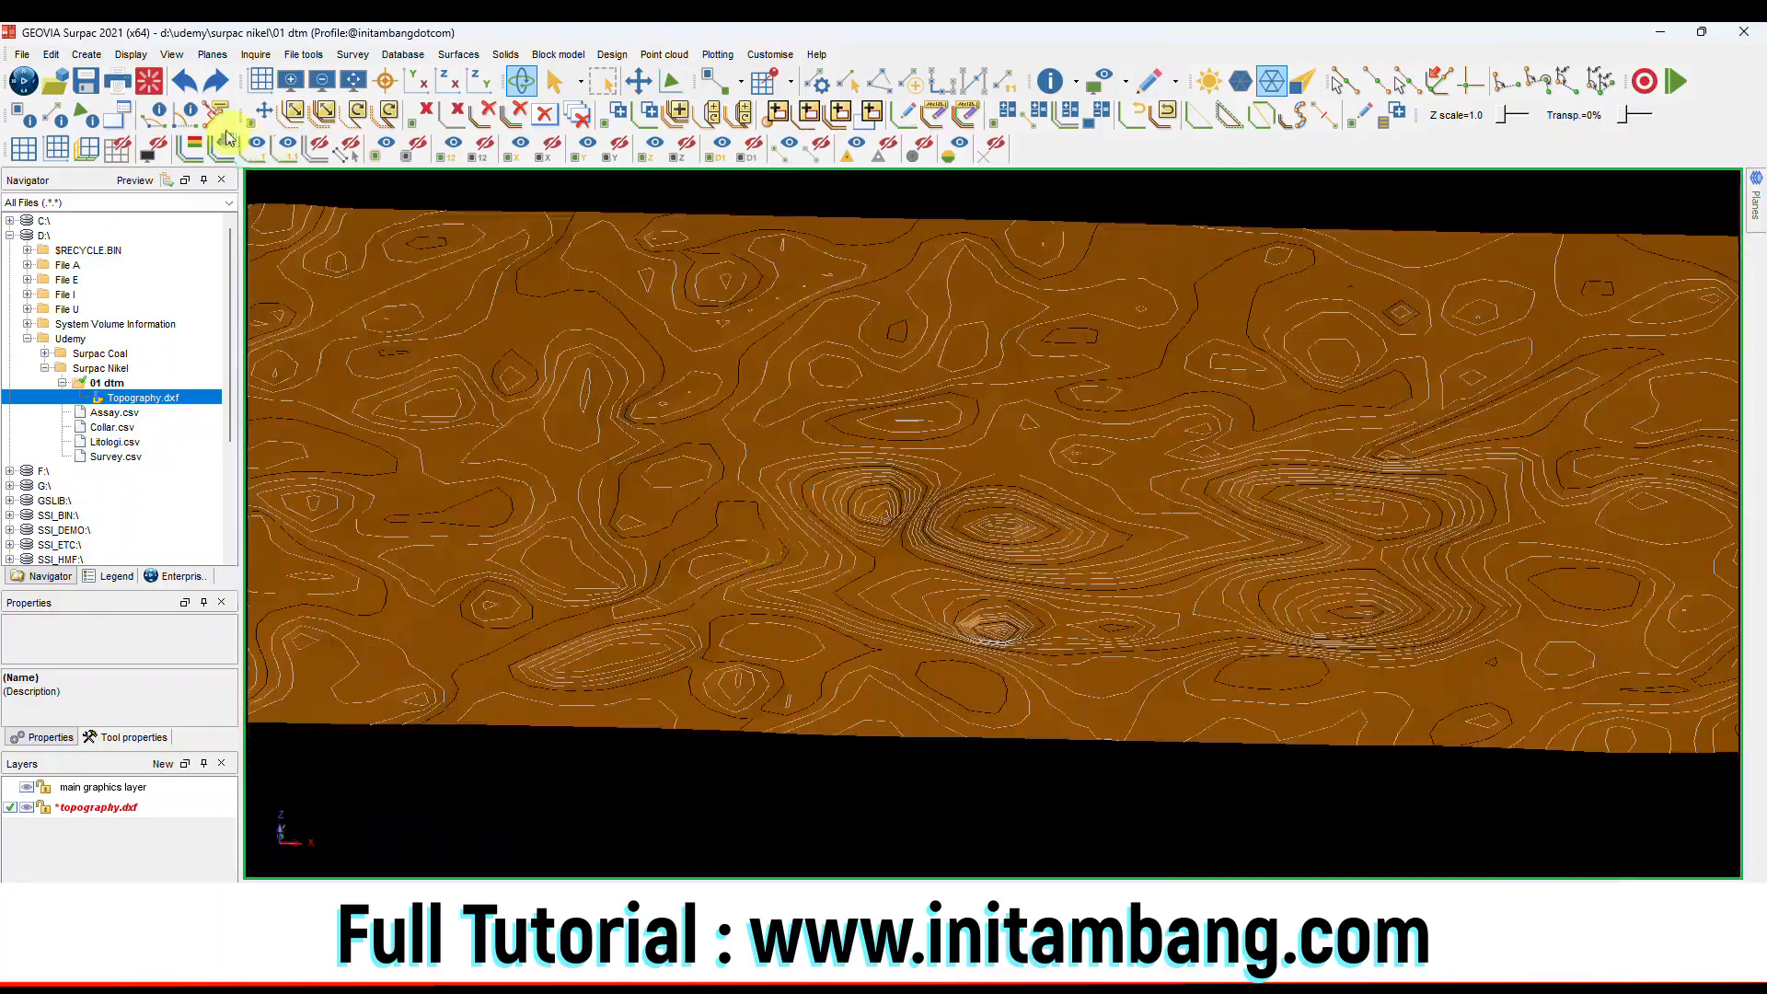
left_click(85, 81)
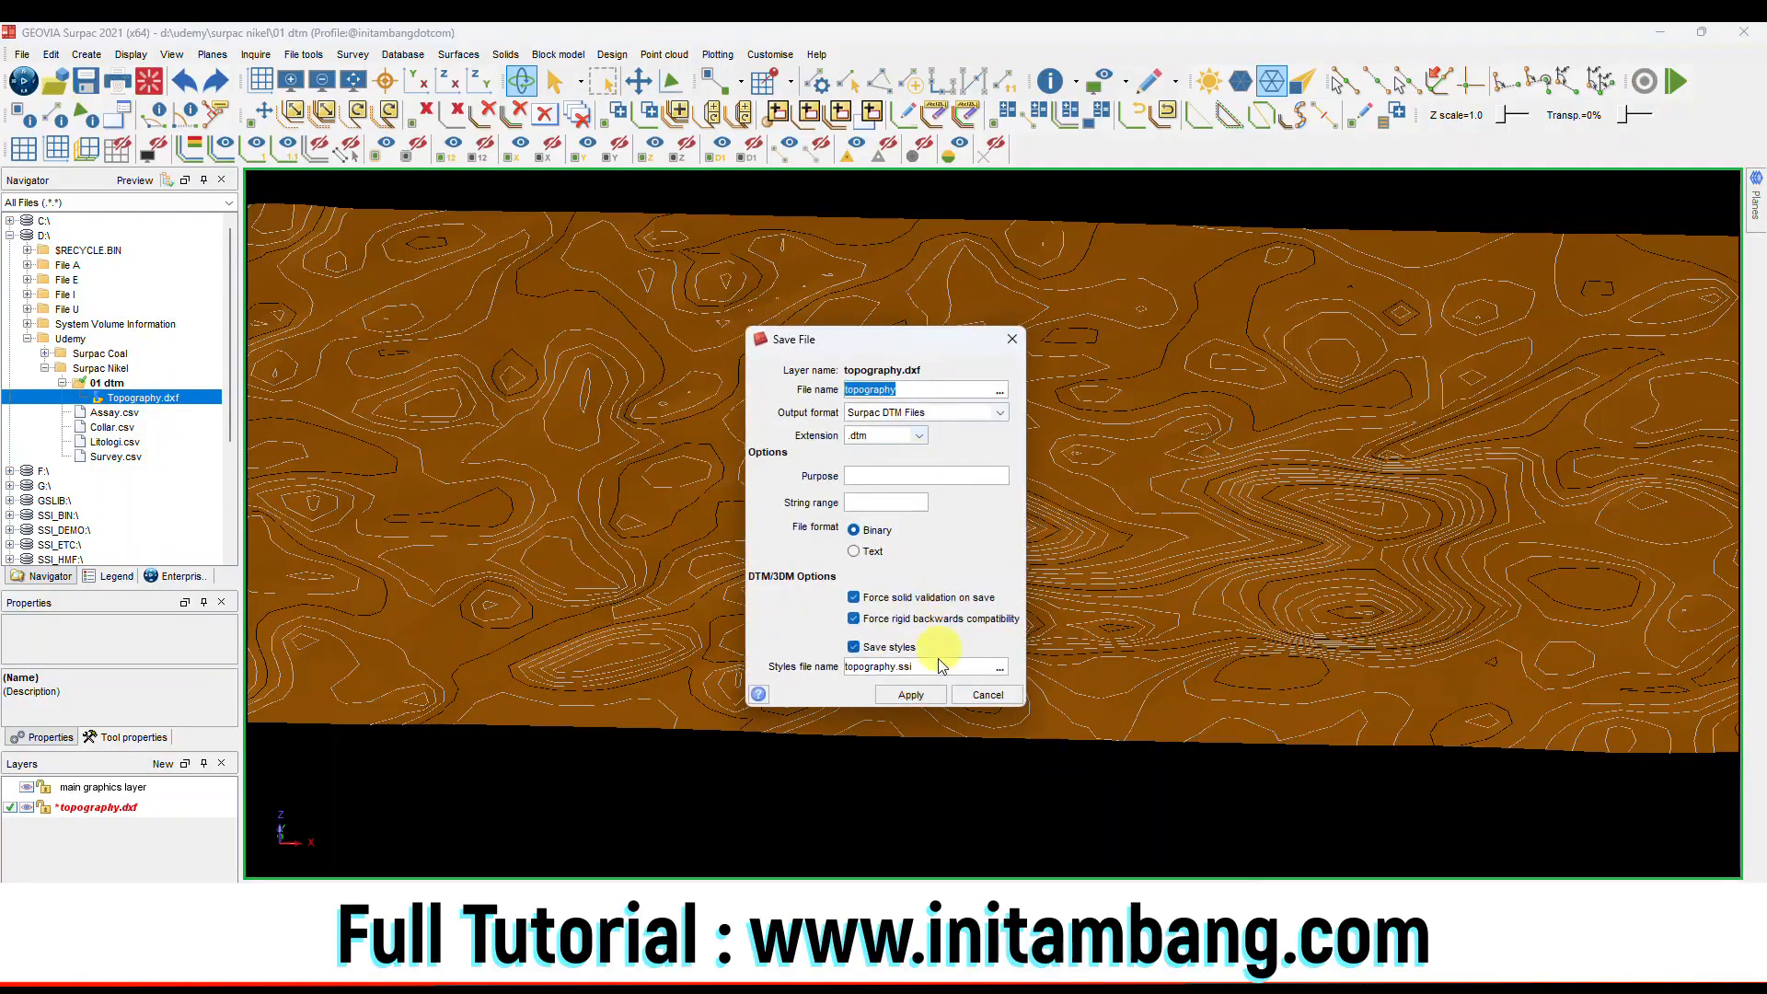
left_click(911, 695)
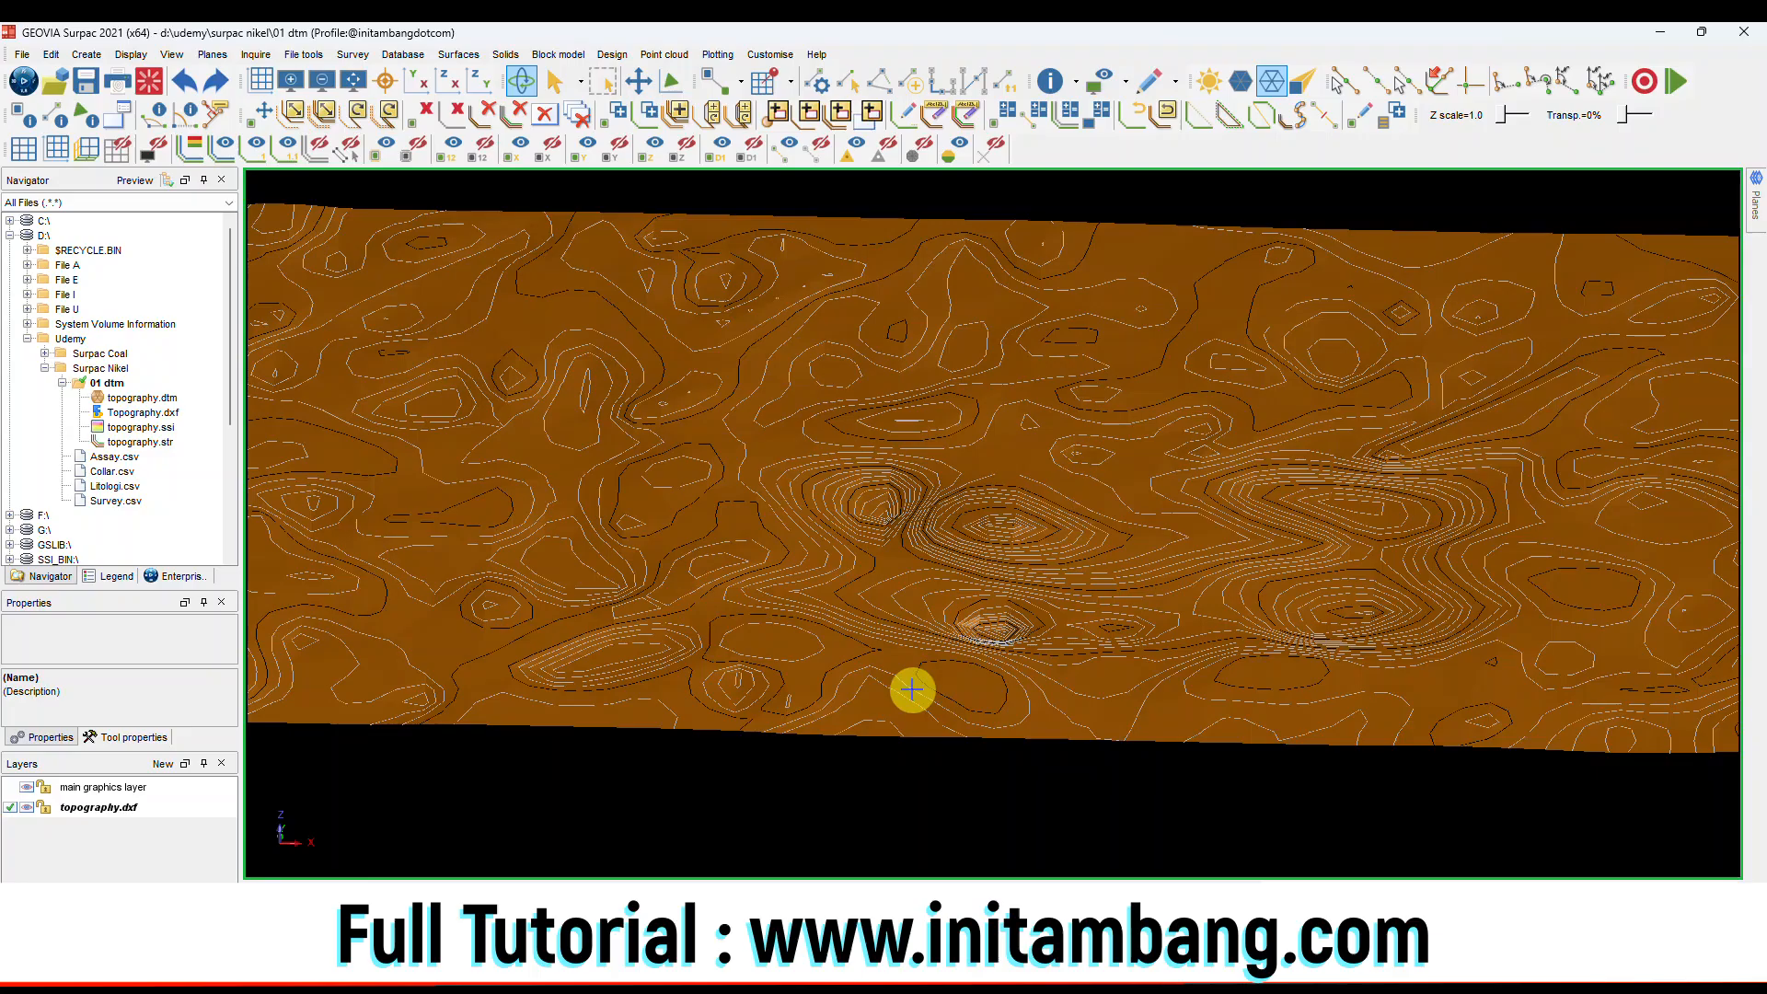
Clear the graphics view, open topography.dtm from the 01 dtm folder and examine the surface in 3D.
left_click(149, 85)
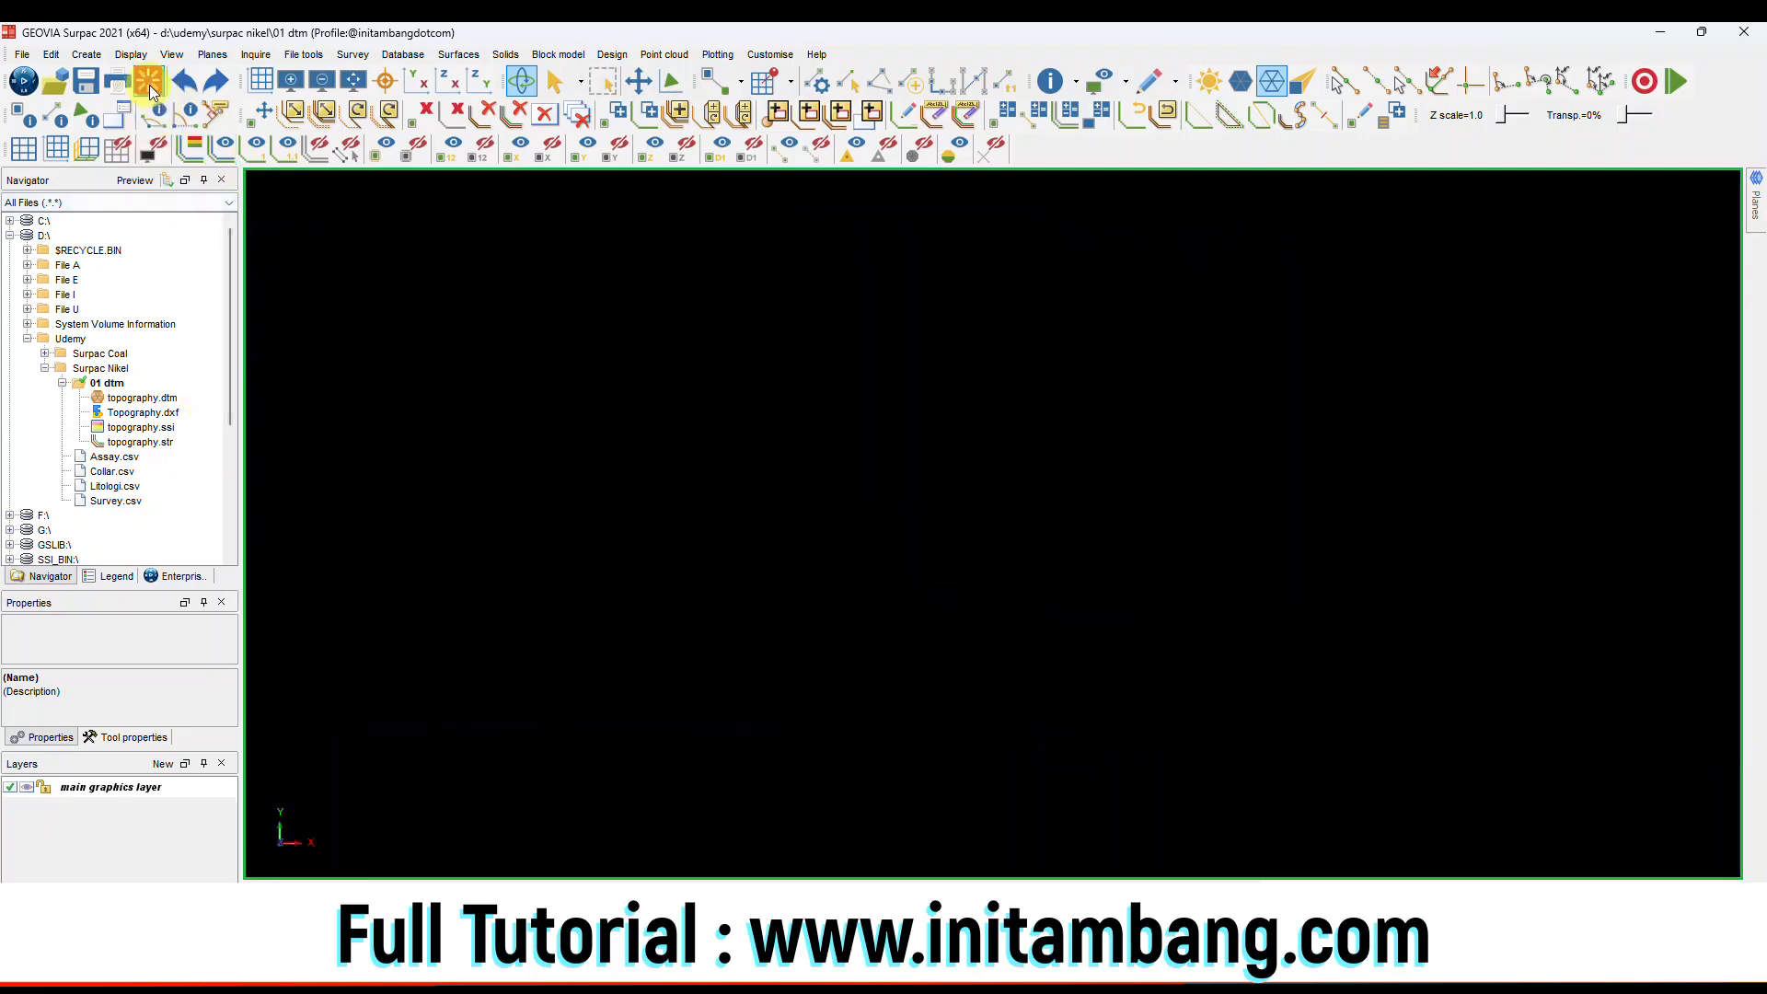
left_click(134, 398)
right_click(136, 399)
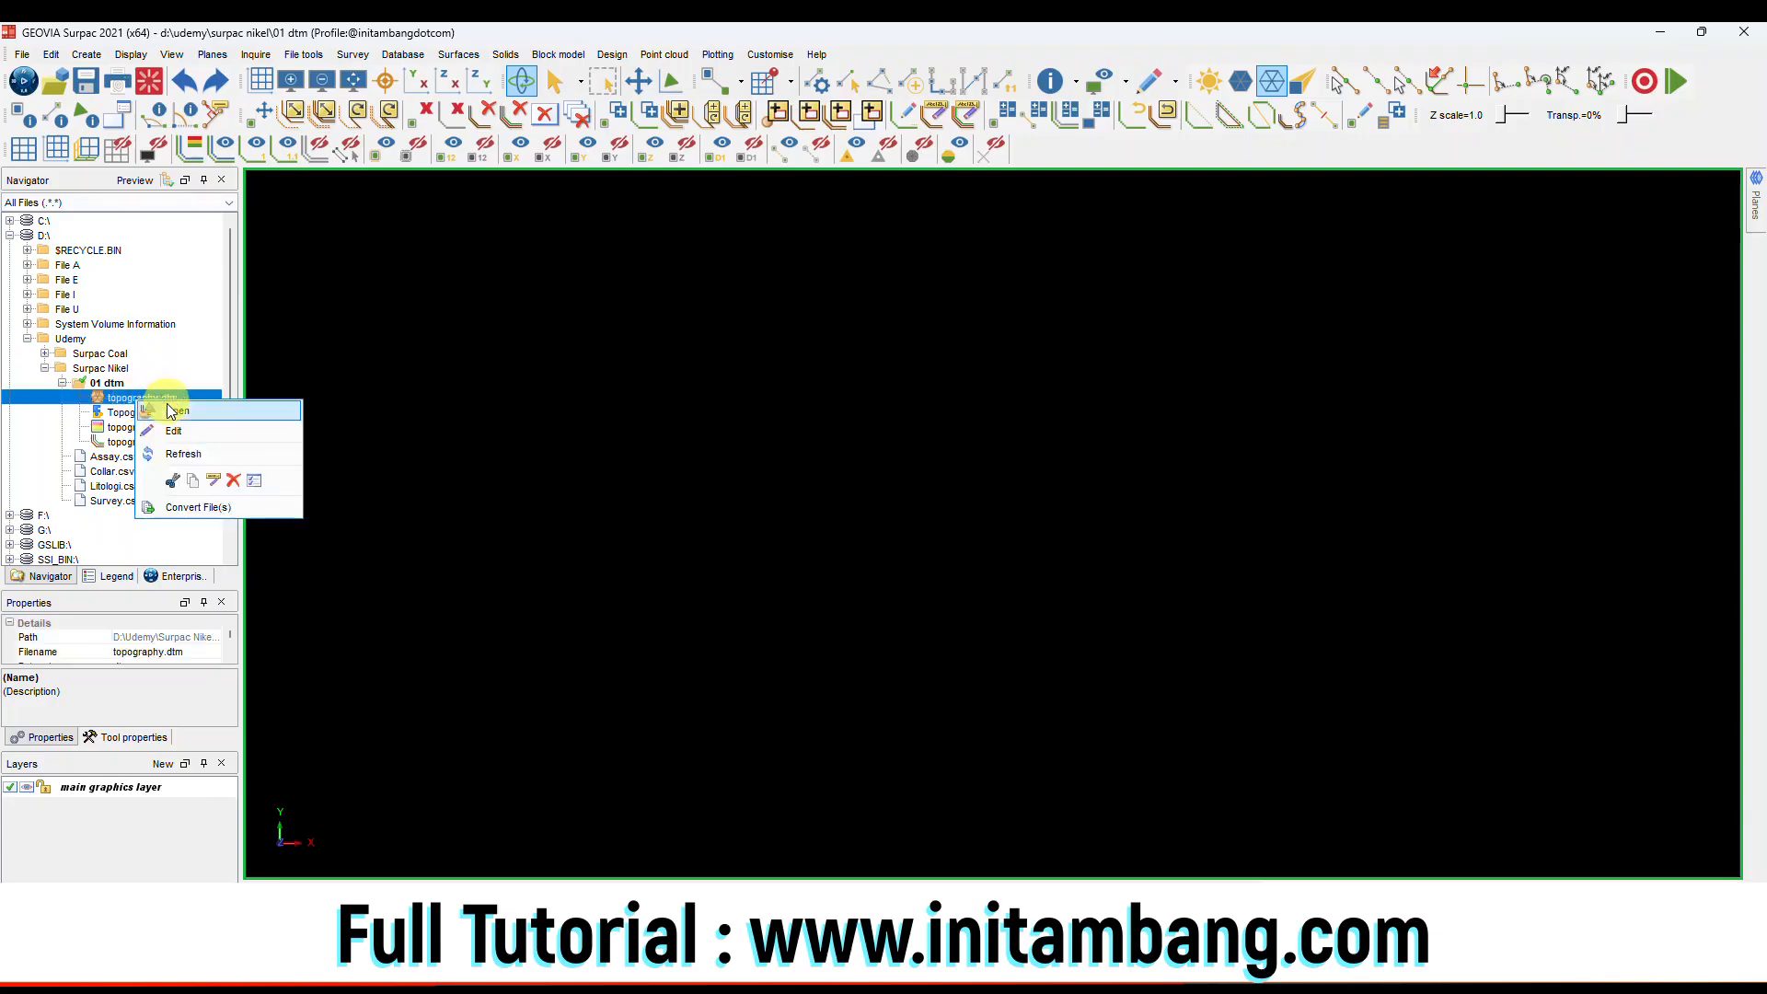
left_click(170, 408)
left_click_drag(1013, 564, 831, 499)
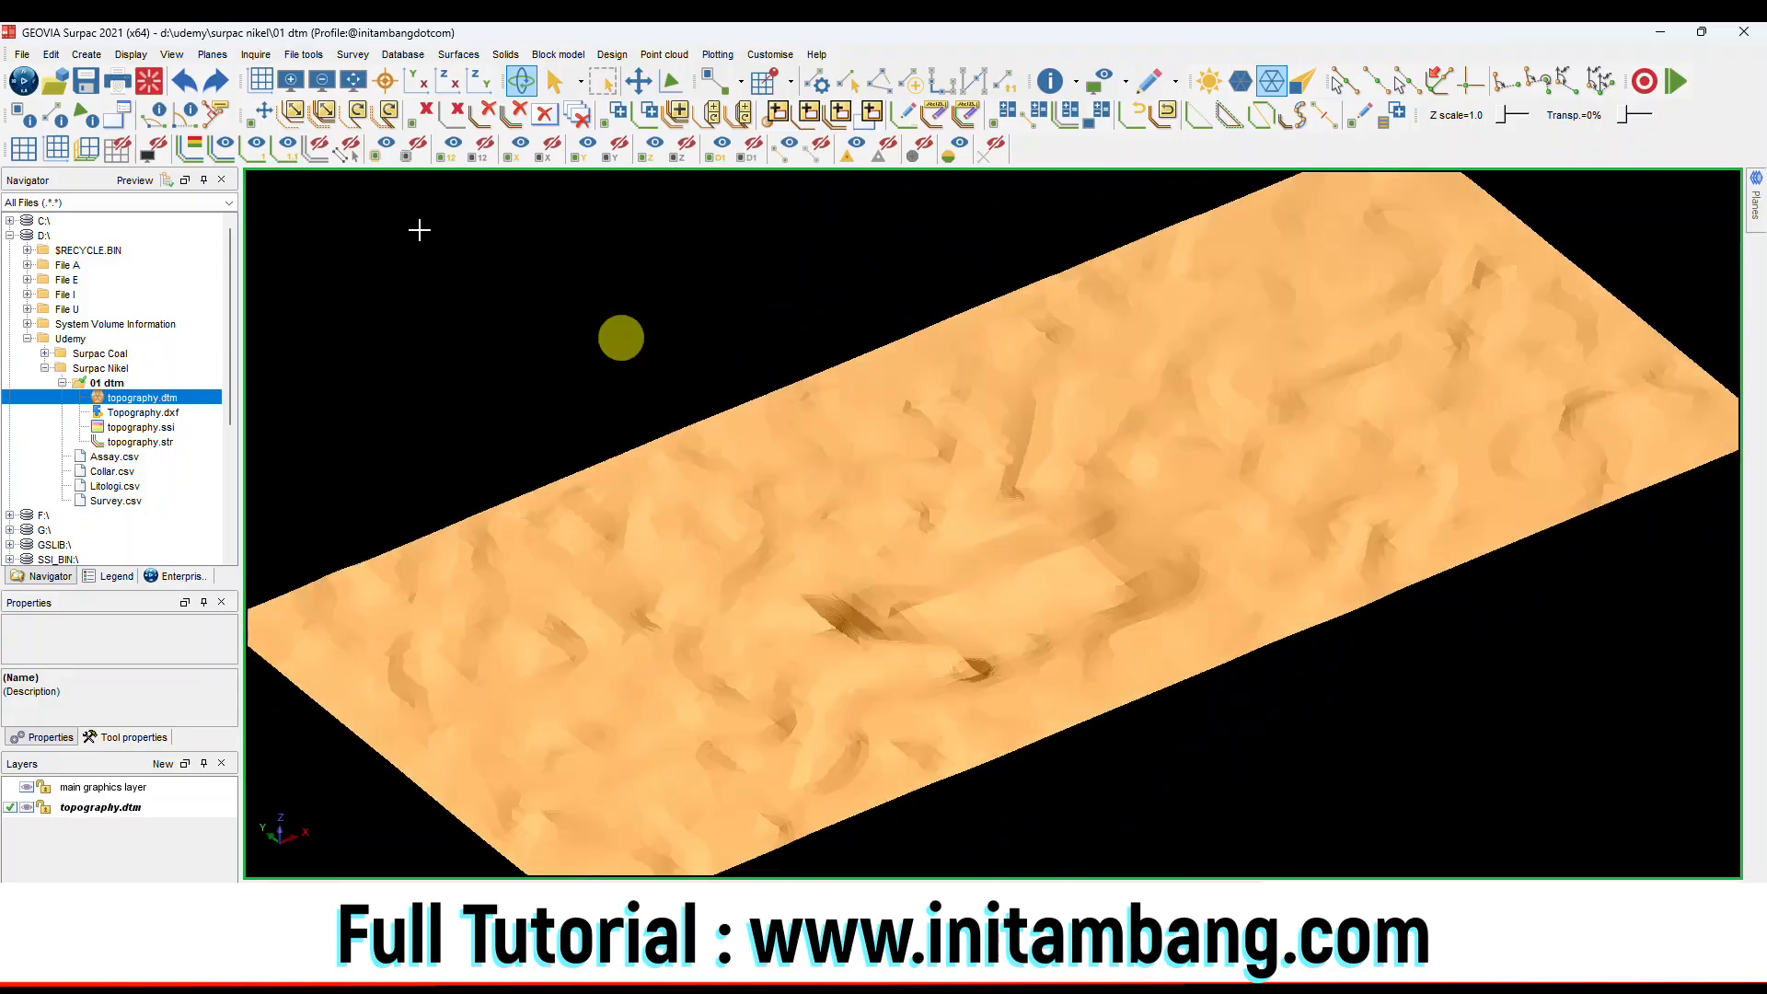
Clear the graphics view and open topography.str to examine its contour lines up close and in full extent.
left_click(138, 84)
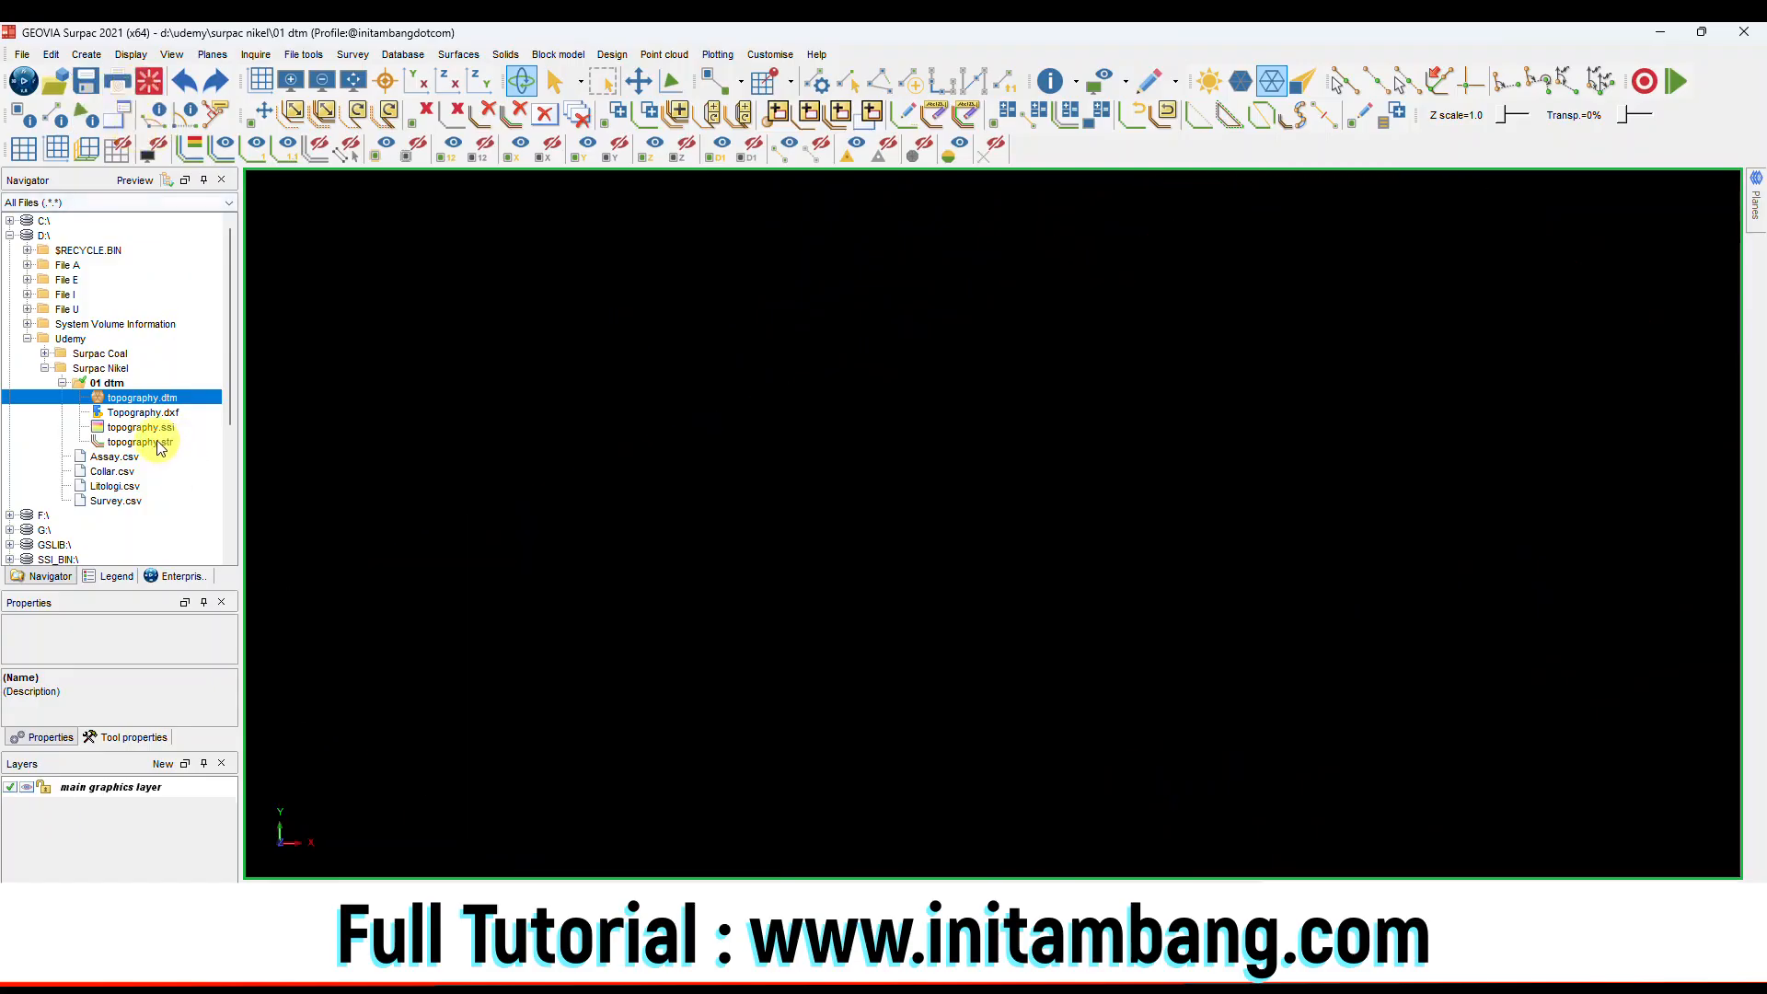
left_click(164, 443)
right_click(173, 443)
left_click(193, 449)
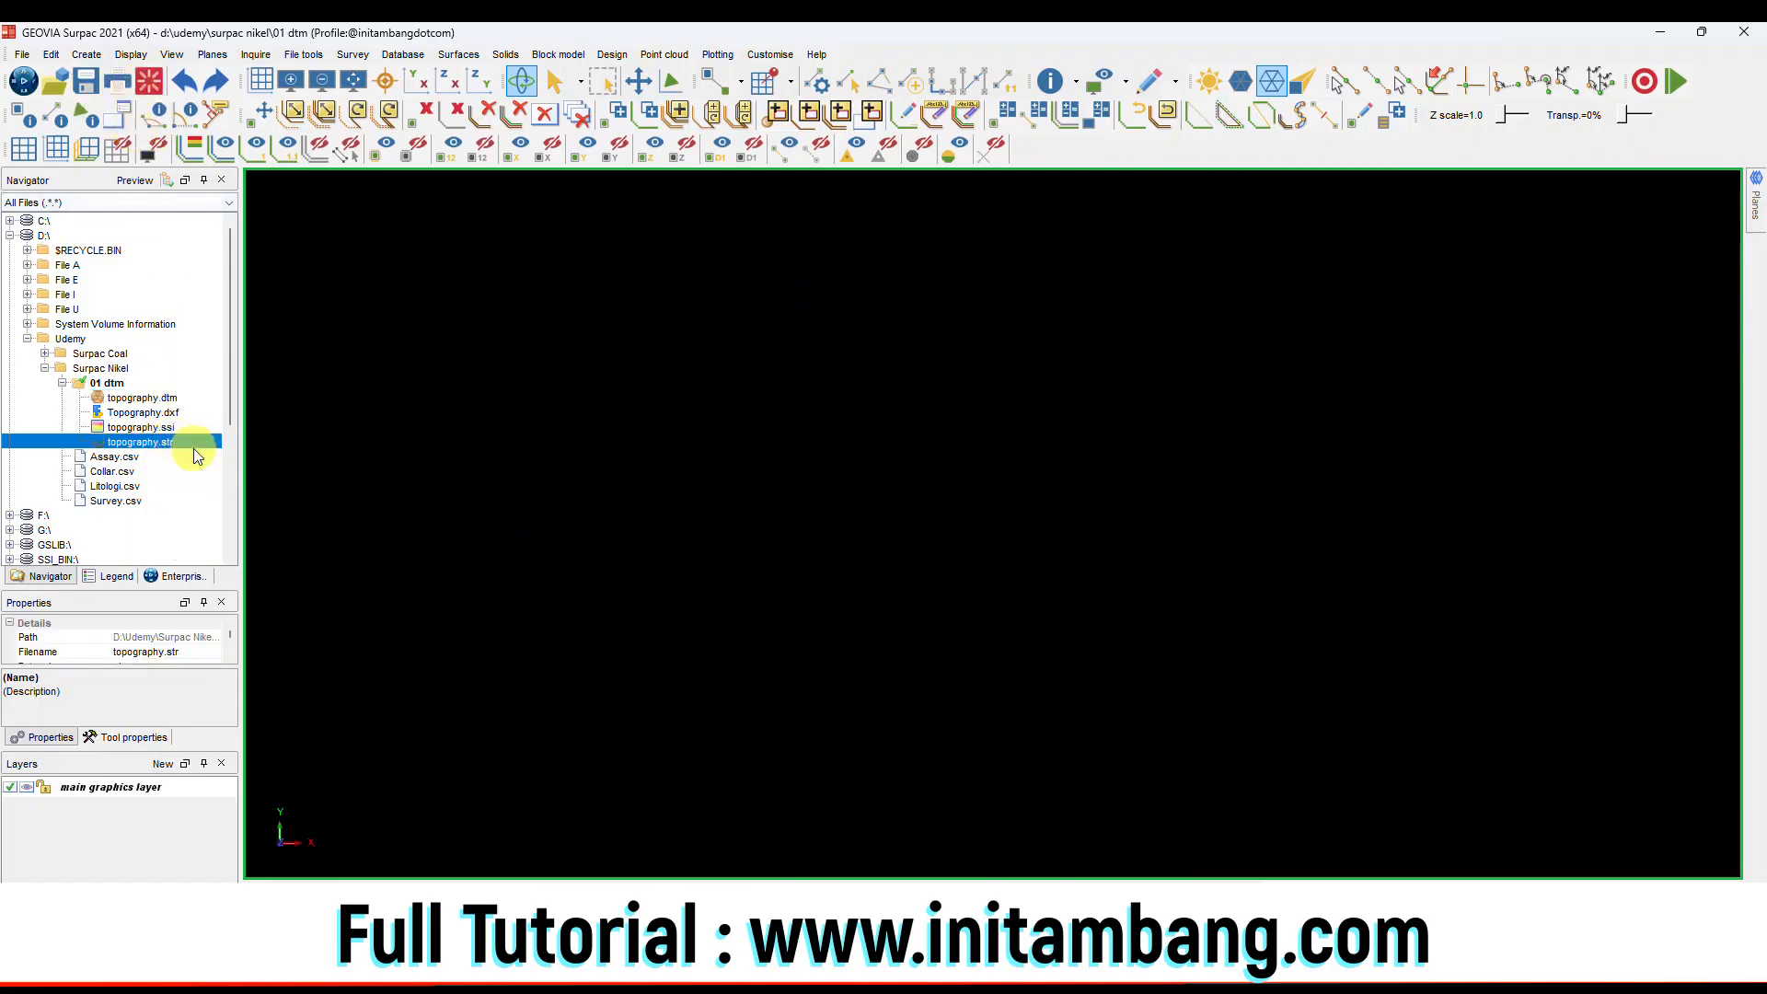
scroll(941, 597, "up", 5)
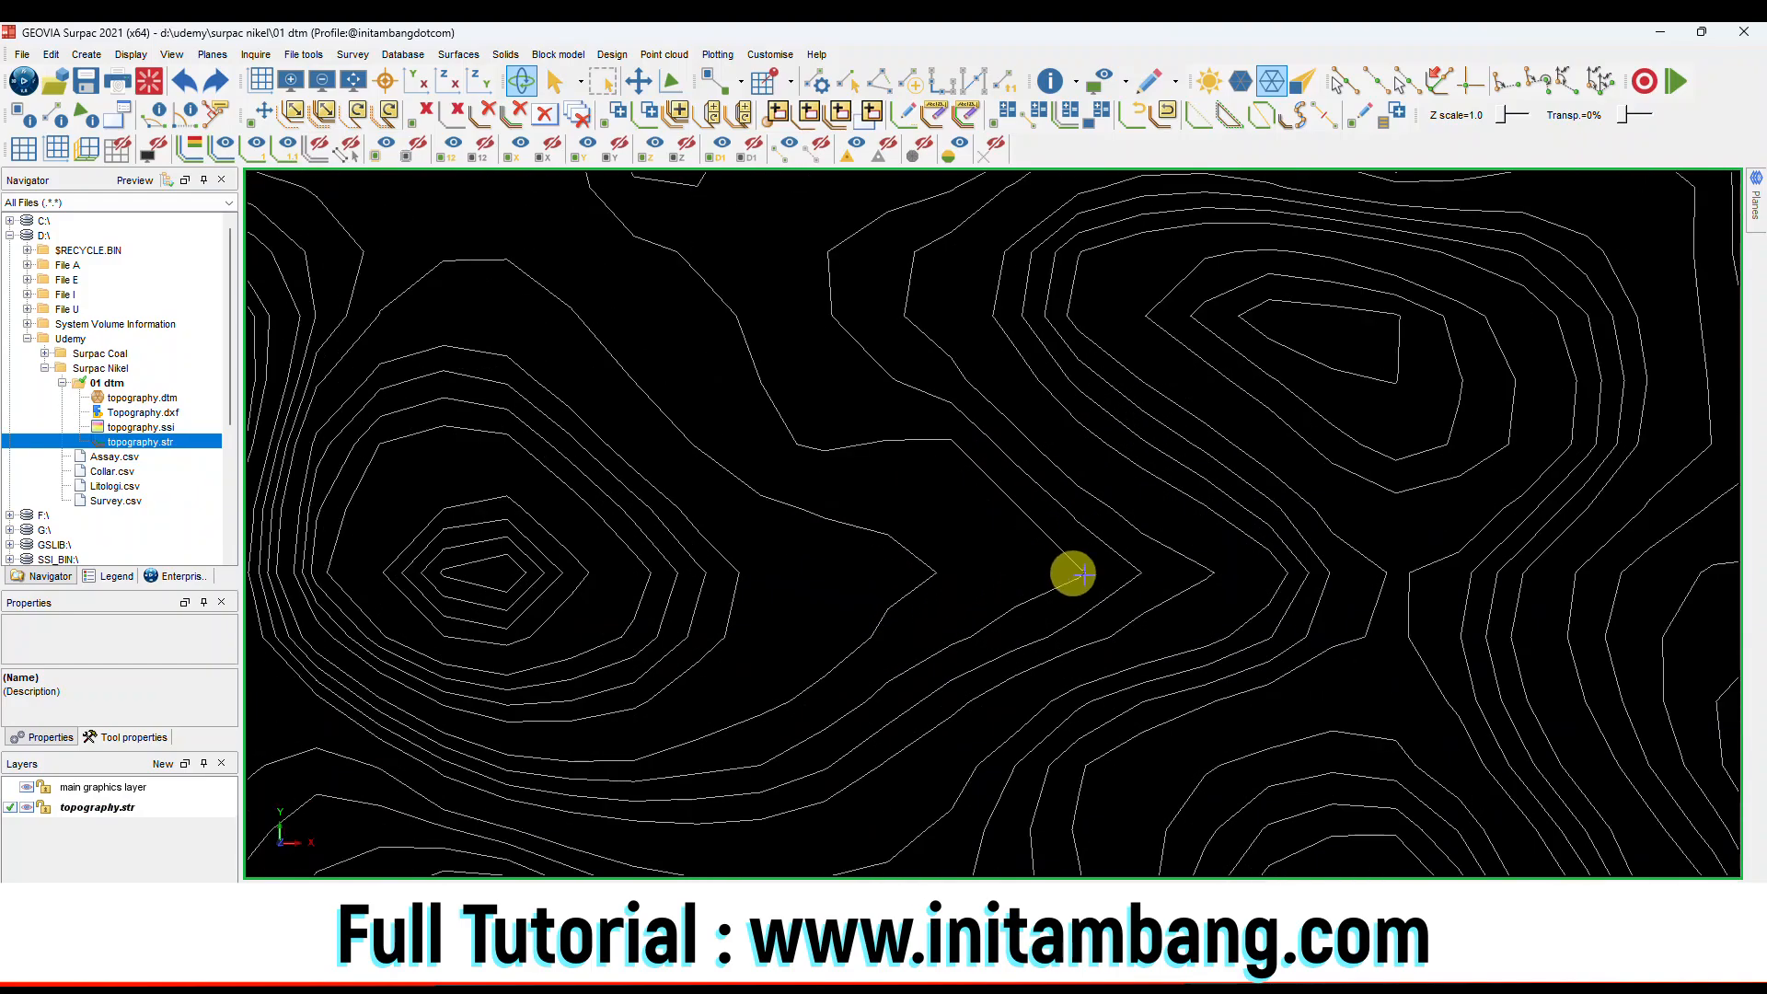
scroll(1090, 557, "up", 3)
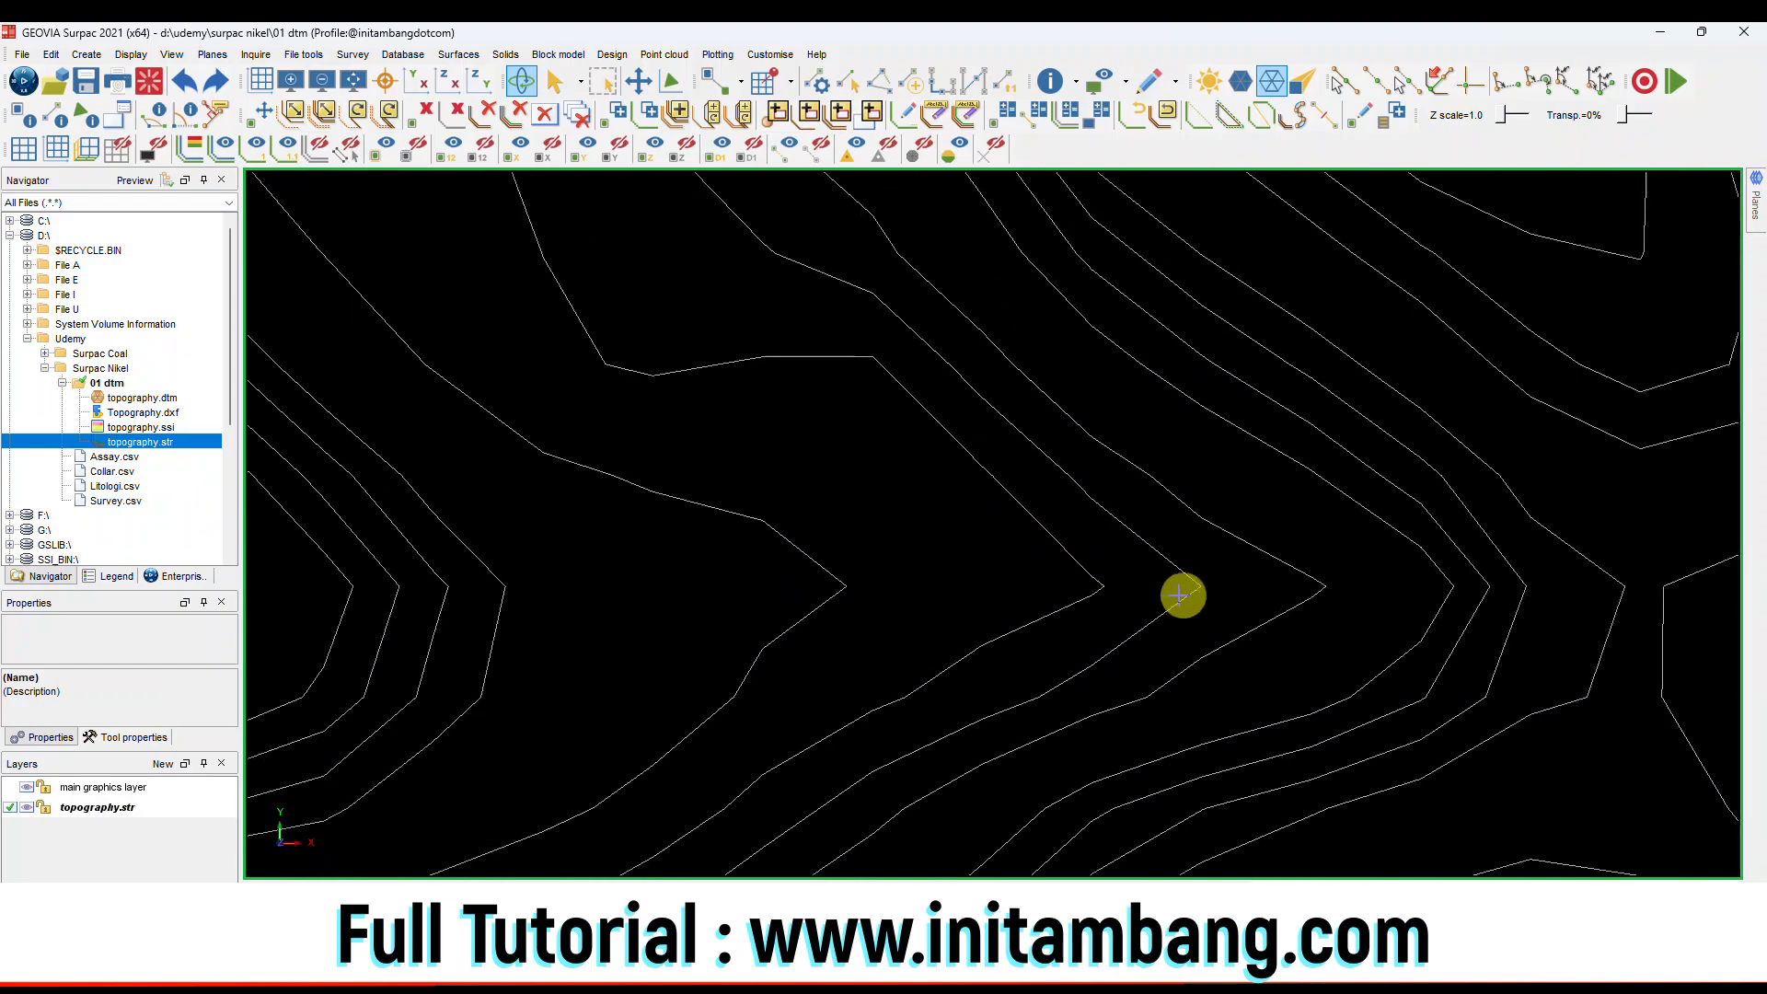
scroll(1132, 589, "down", 10)
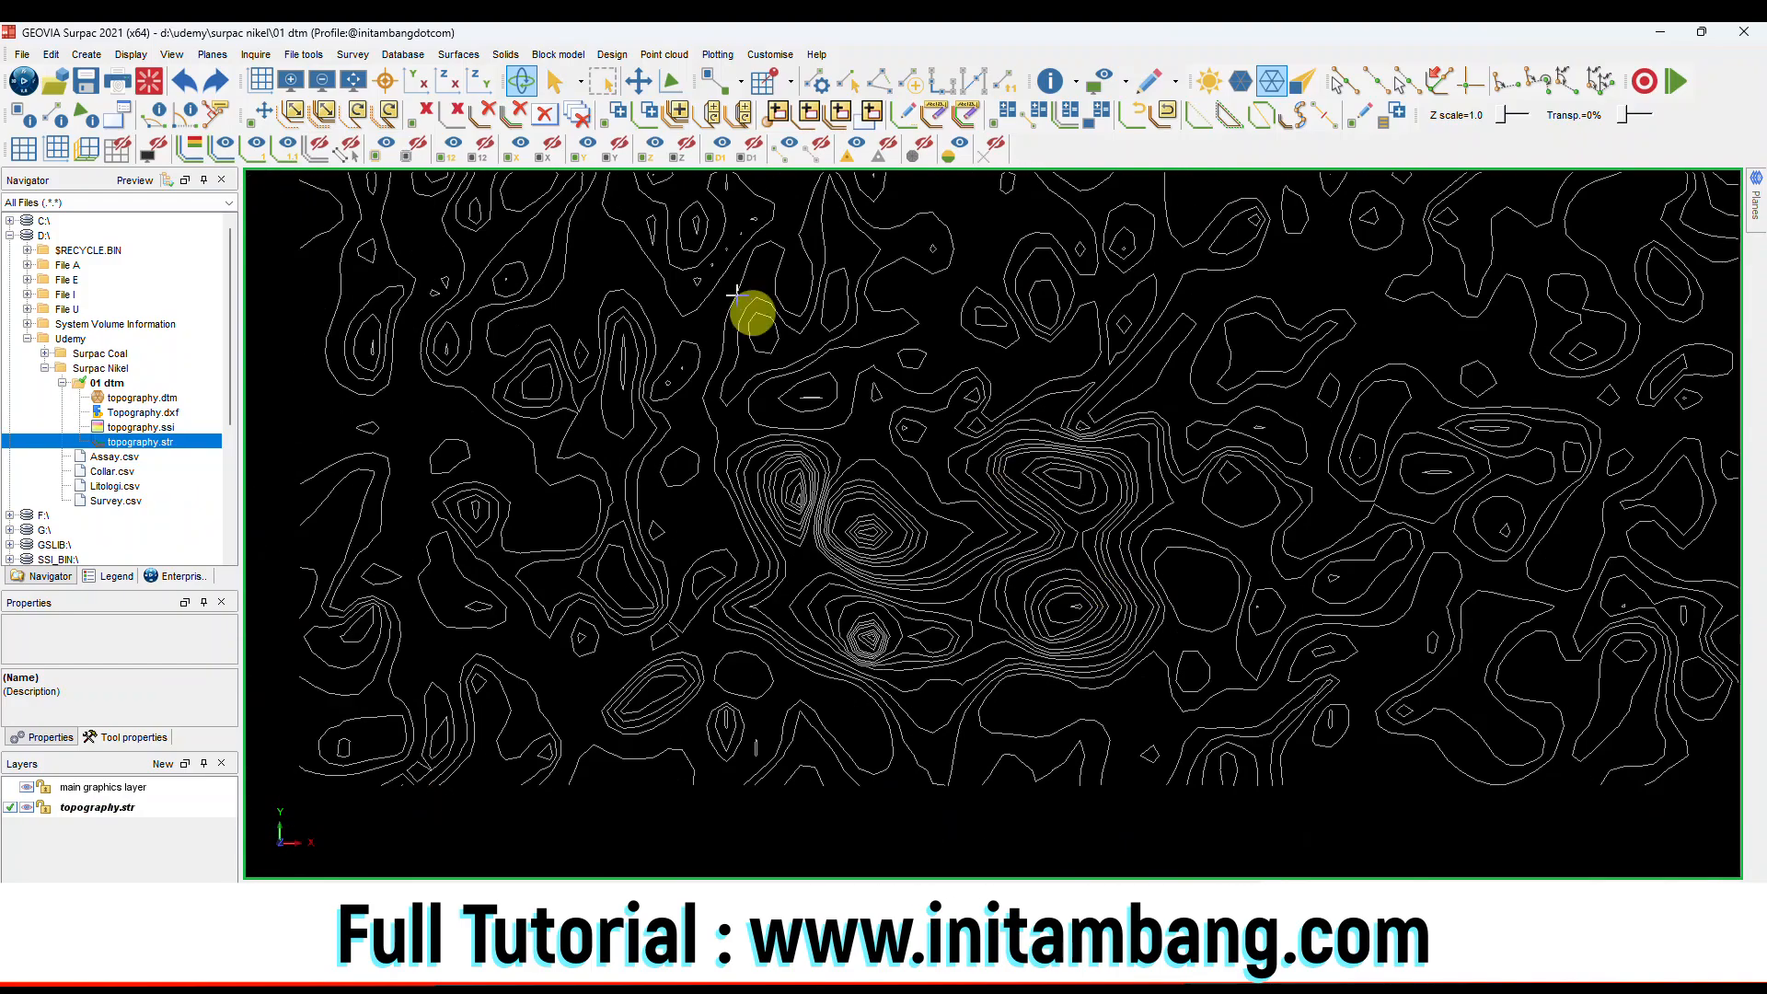
left_click(354, 80)
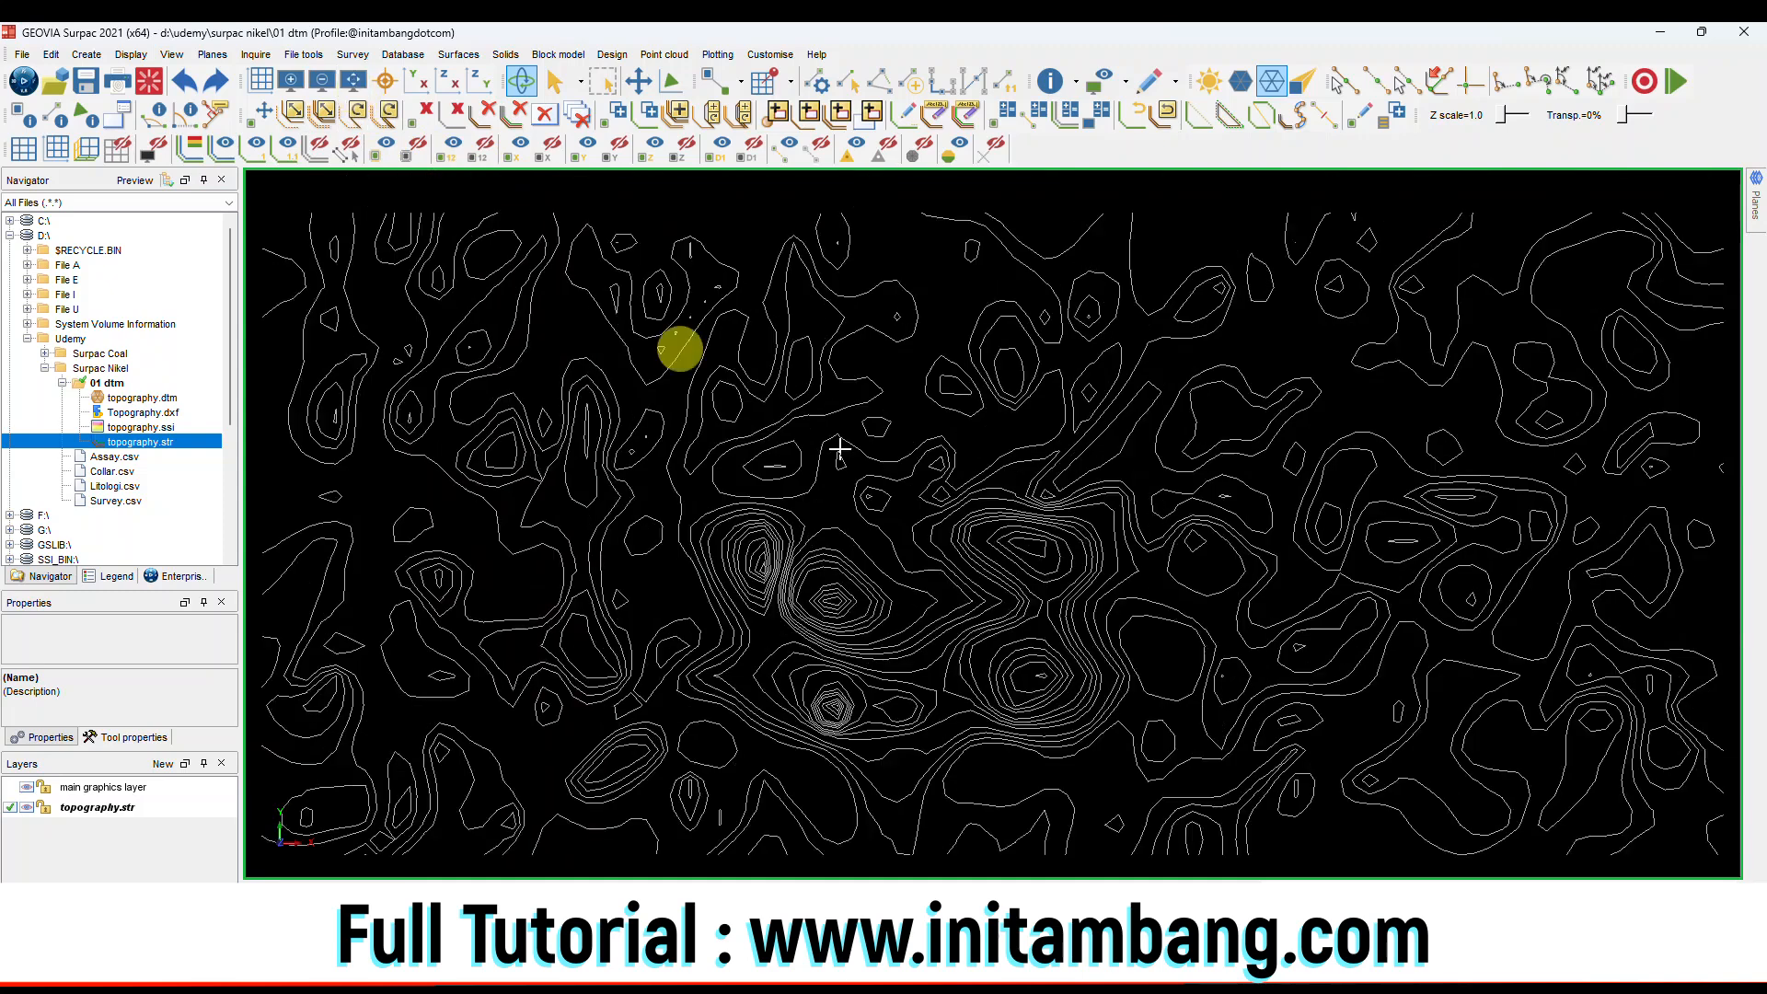
Smooth the topography contours with Spline, using string and segment ranges 1,999 and 3 lines per segment.
left_click(457, 56)
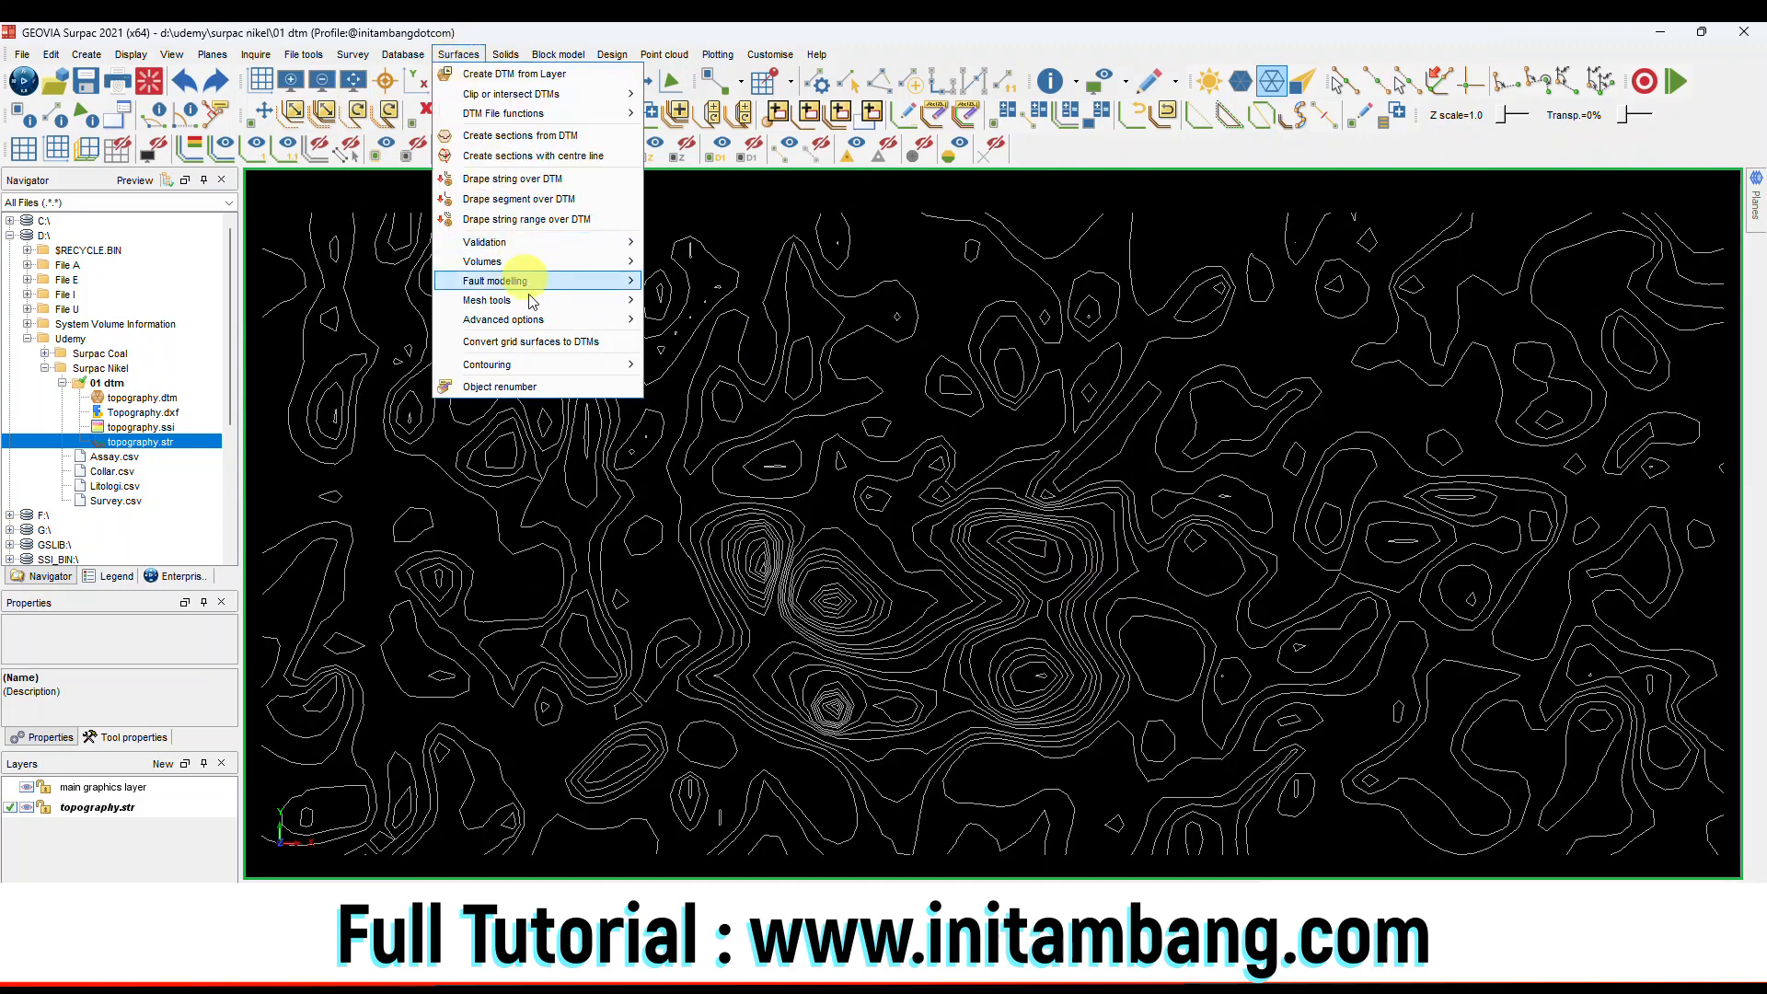
mouse_move(631, 366)
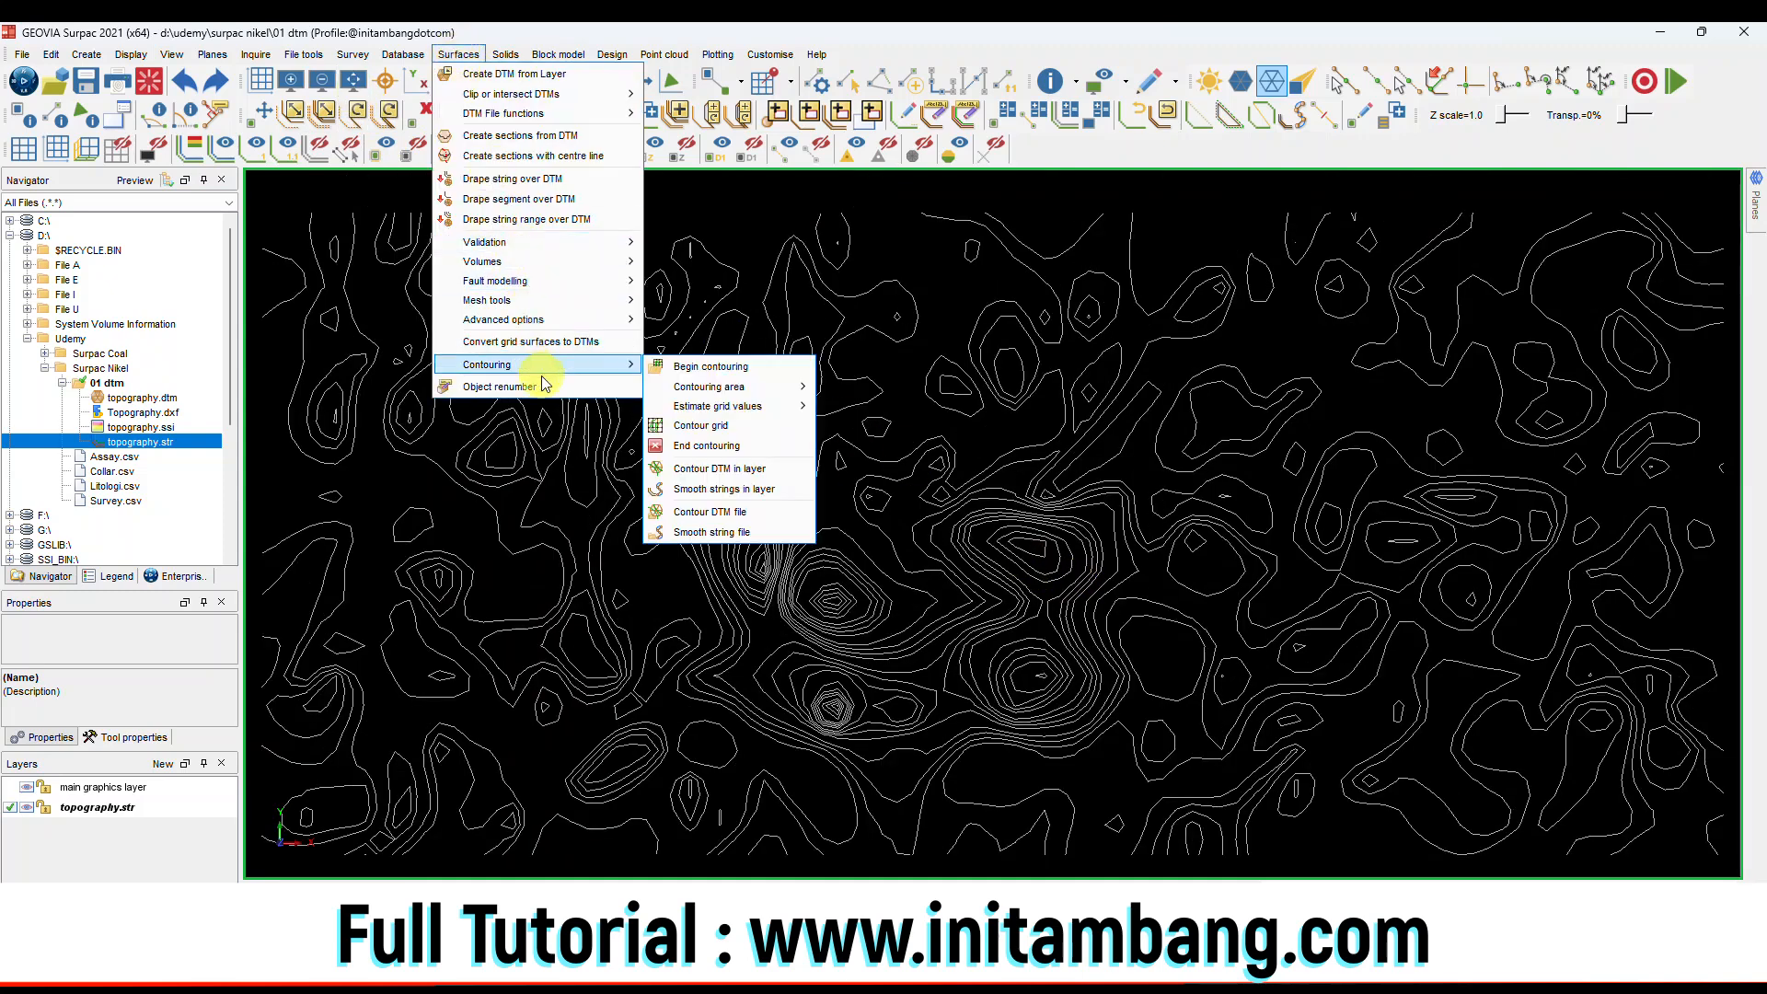
left_click(797, 497)
double_click(895, 481)
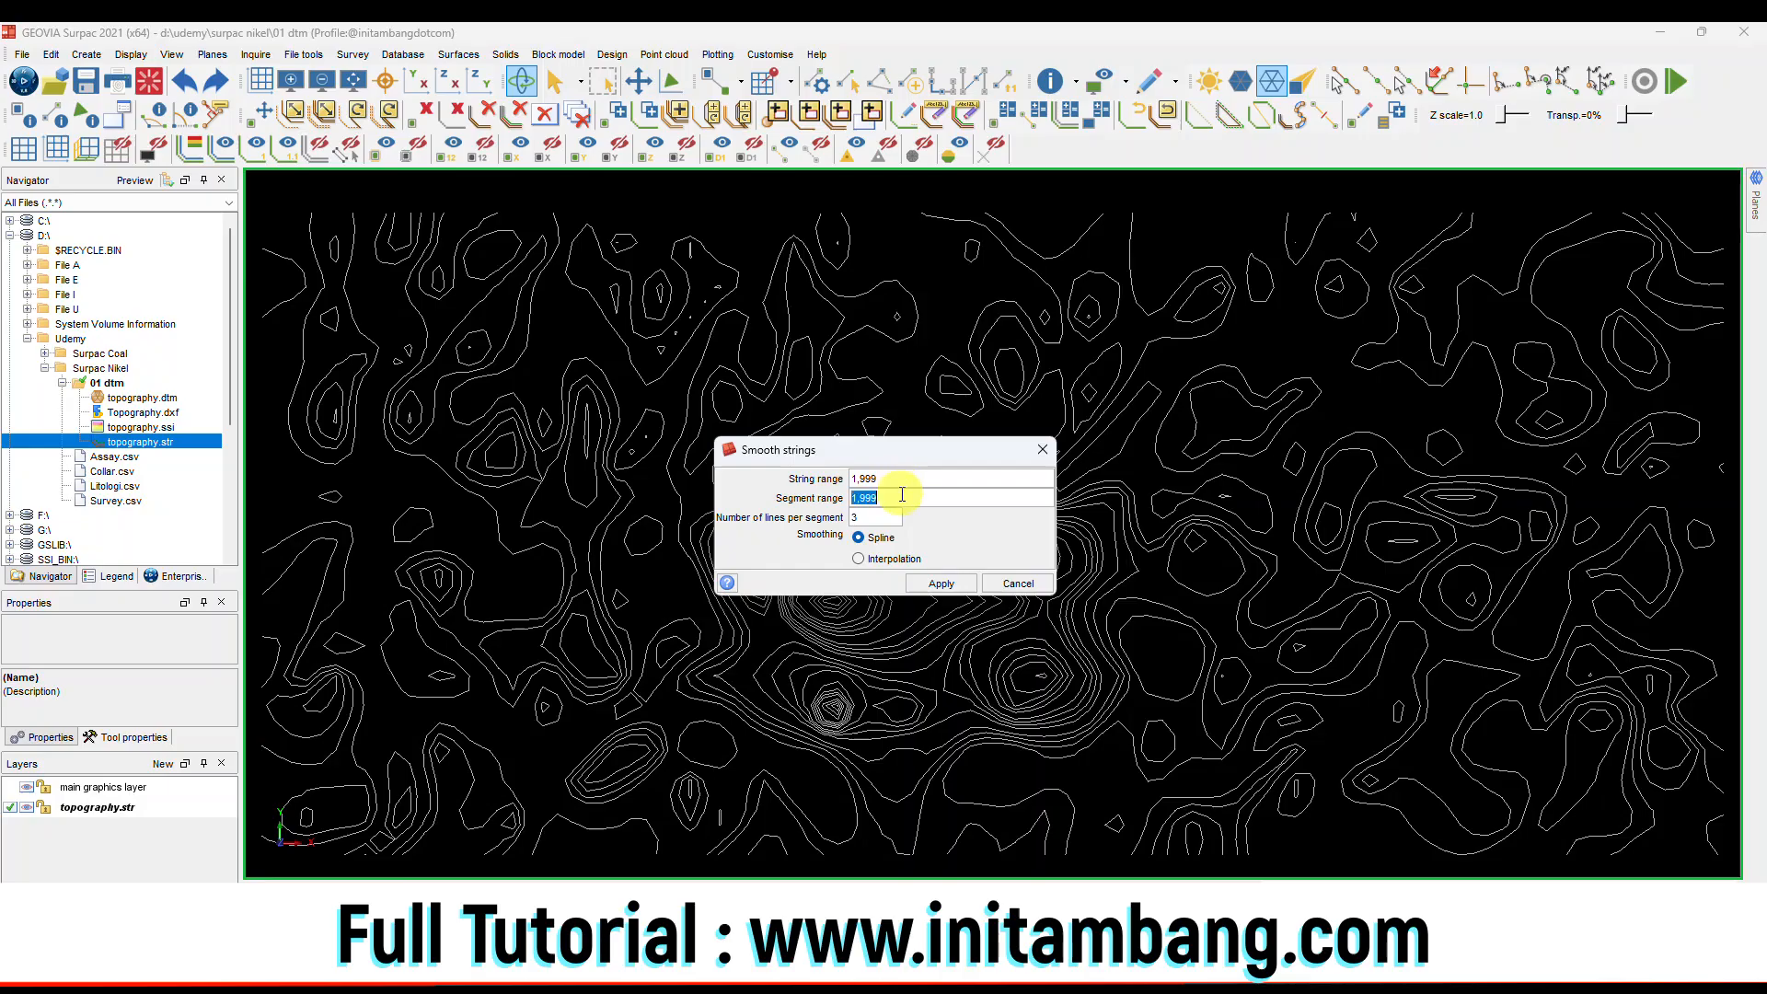
key("BackSpace")
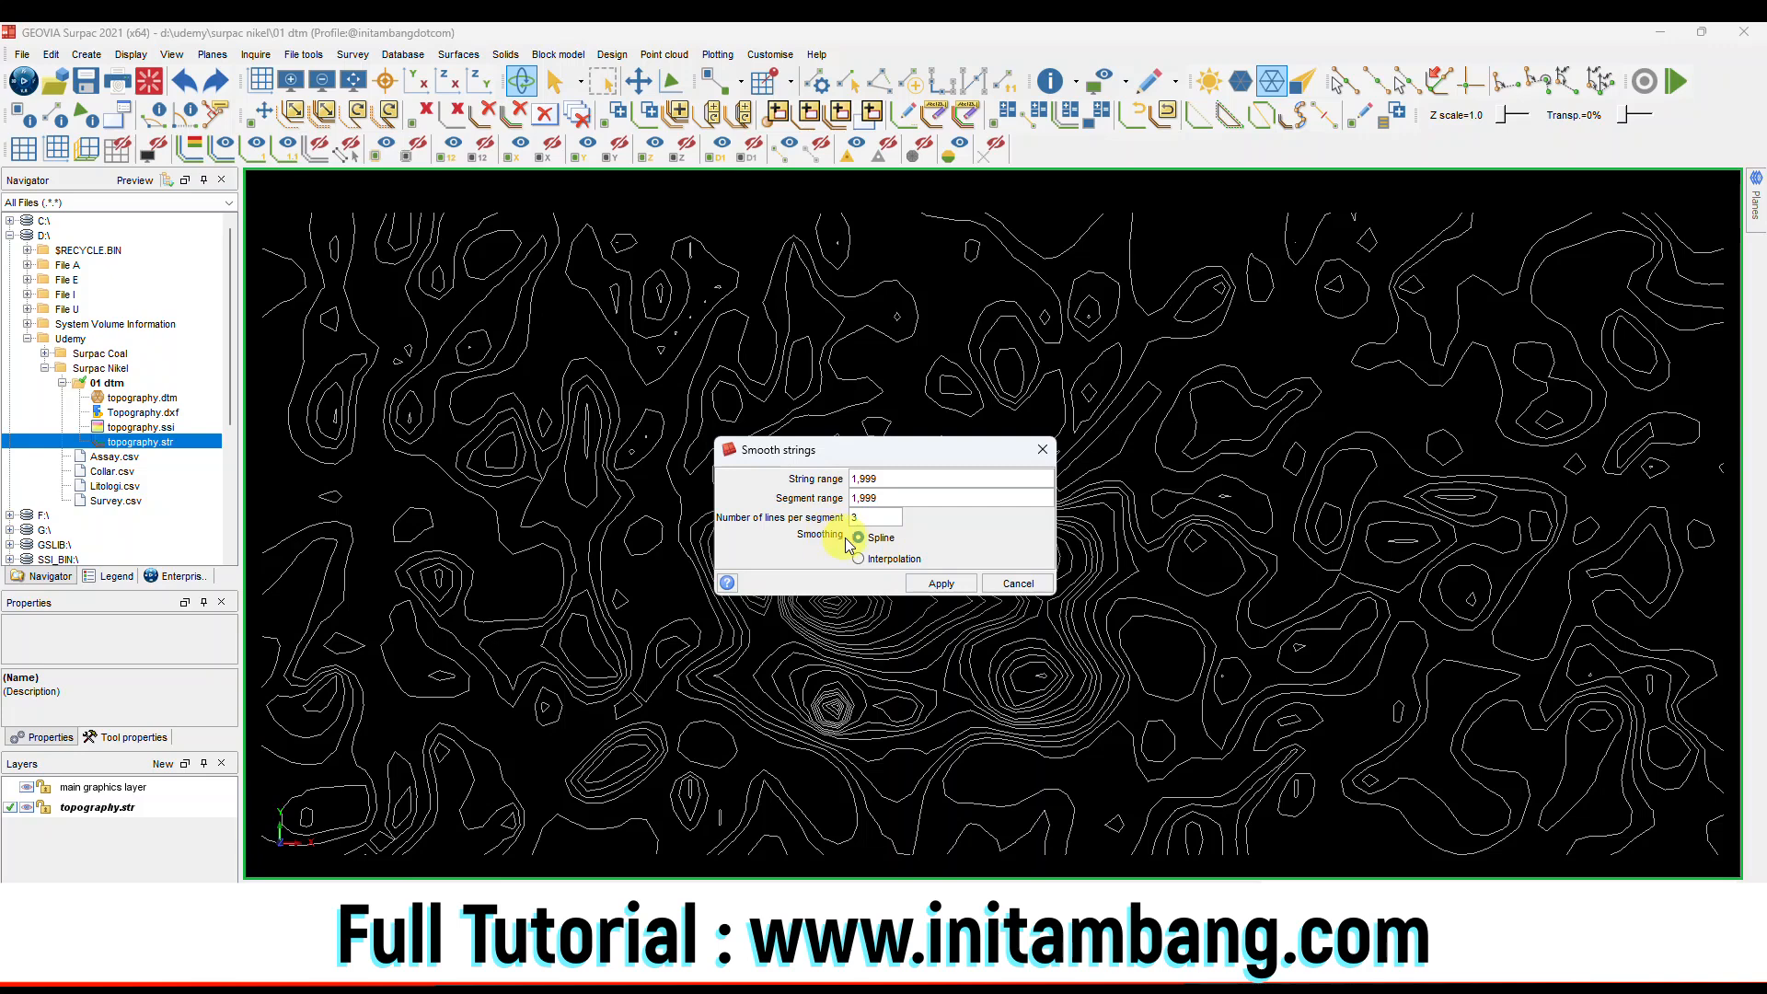
left_click(862, 559)
left_click(881, 537)
left_click(854, 518)
left_click(858, 537)
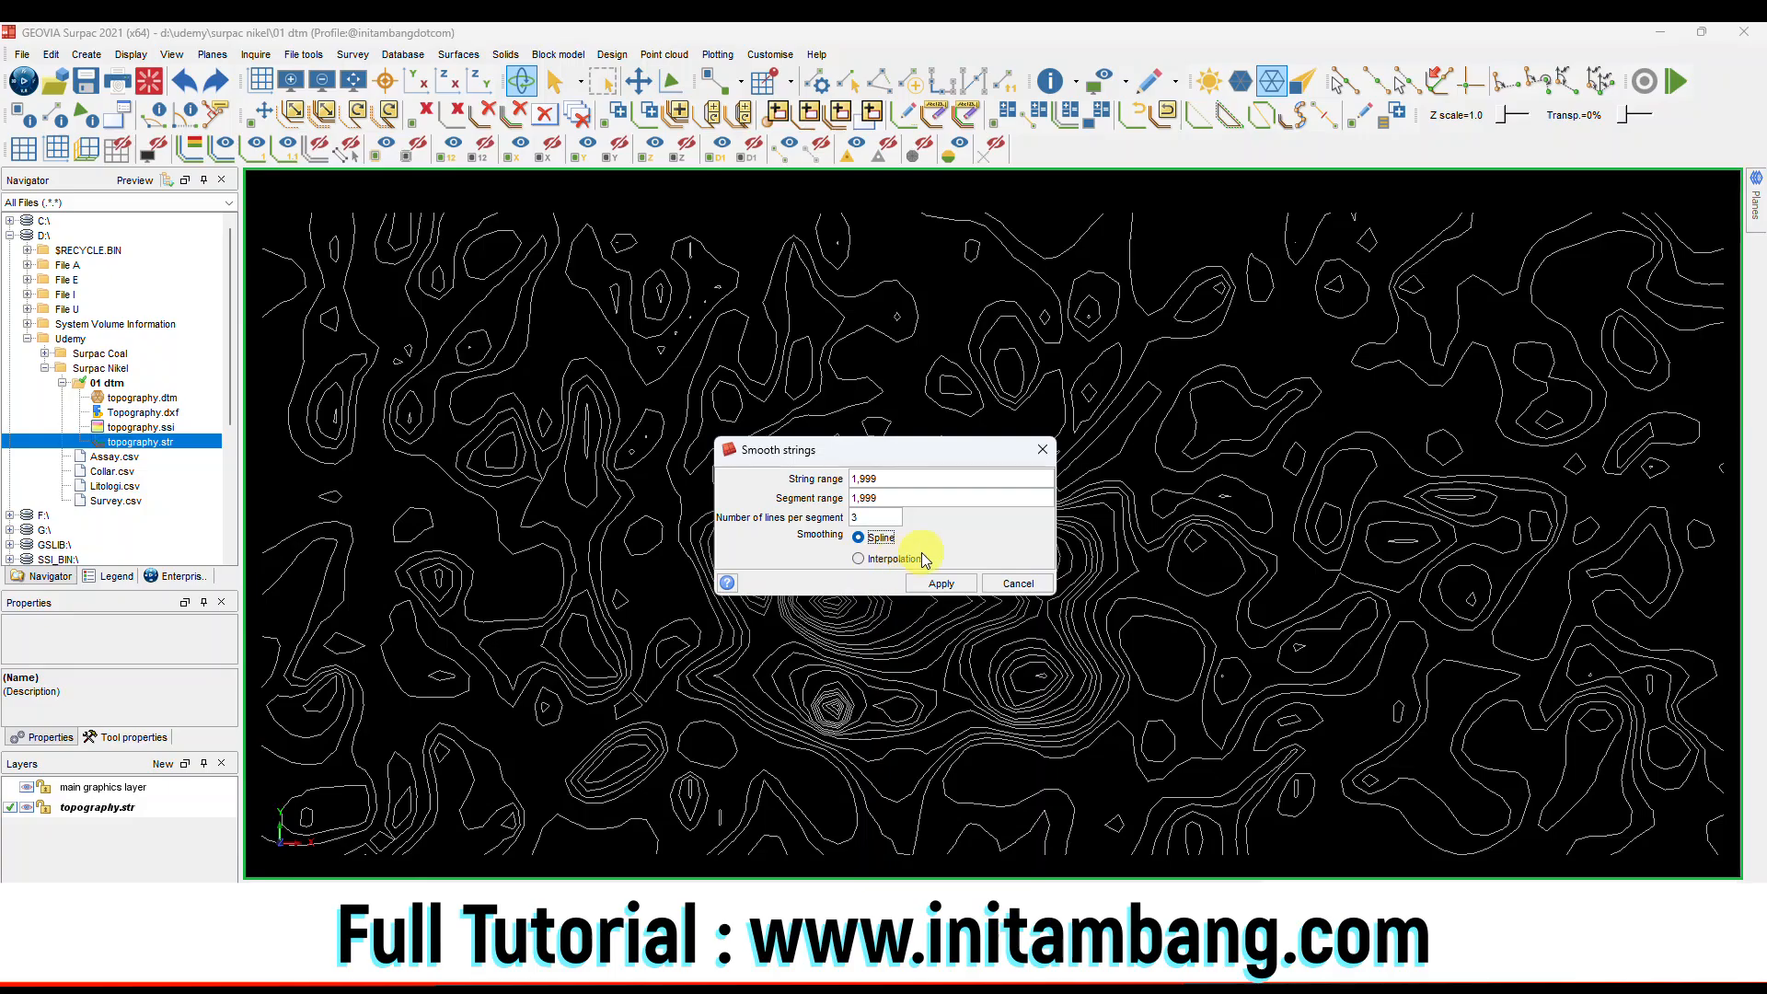
left_click(858, 538)
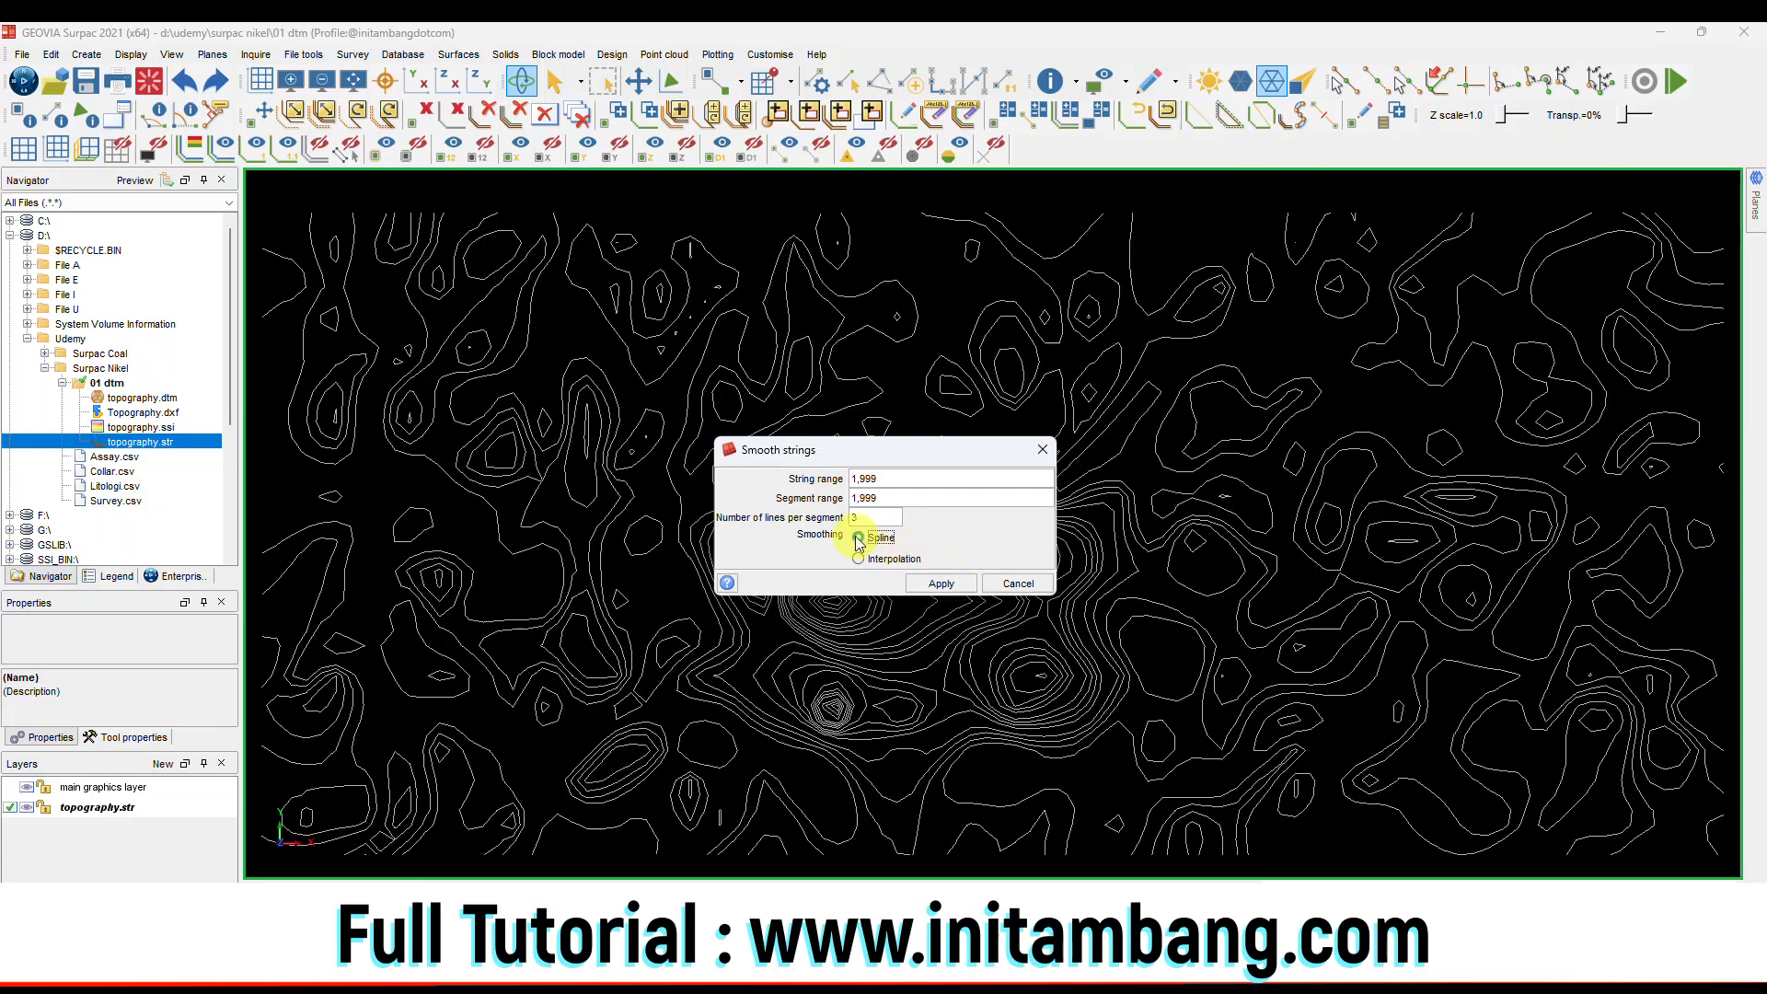
left_click(937, 584)
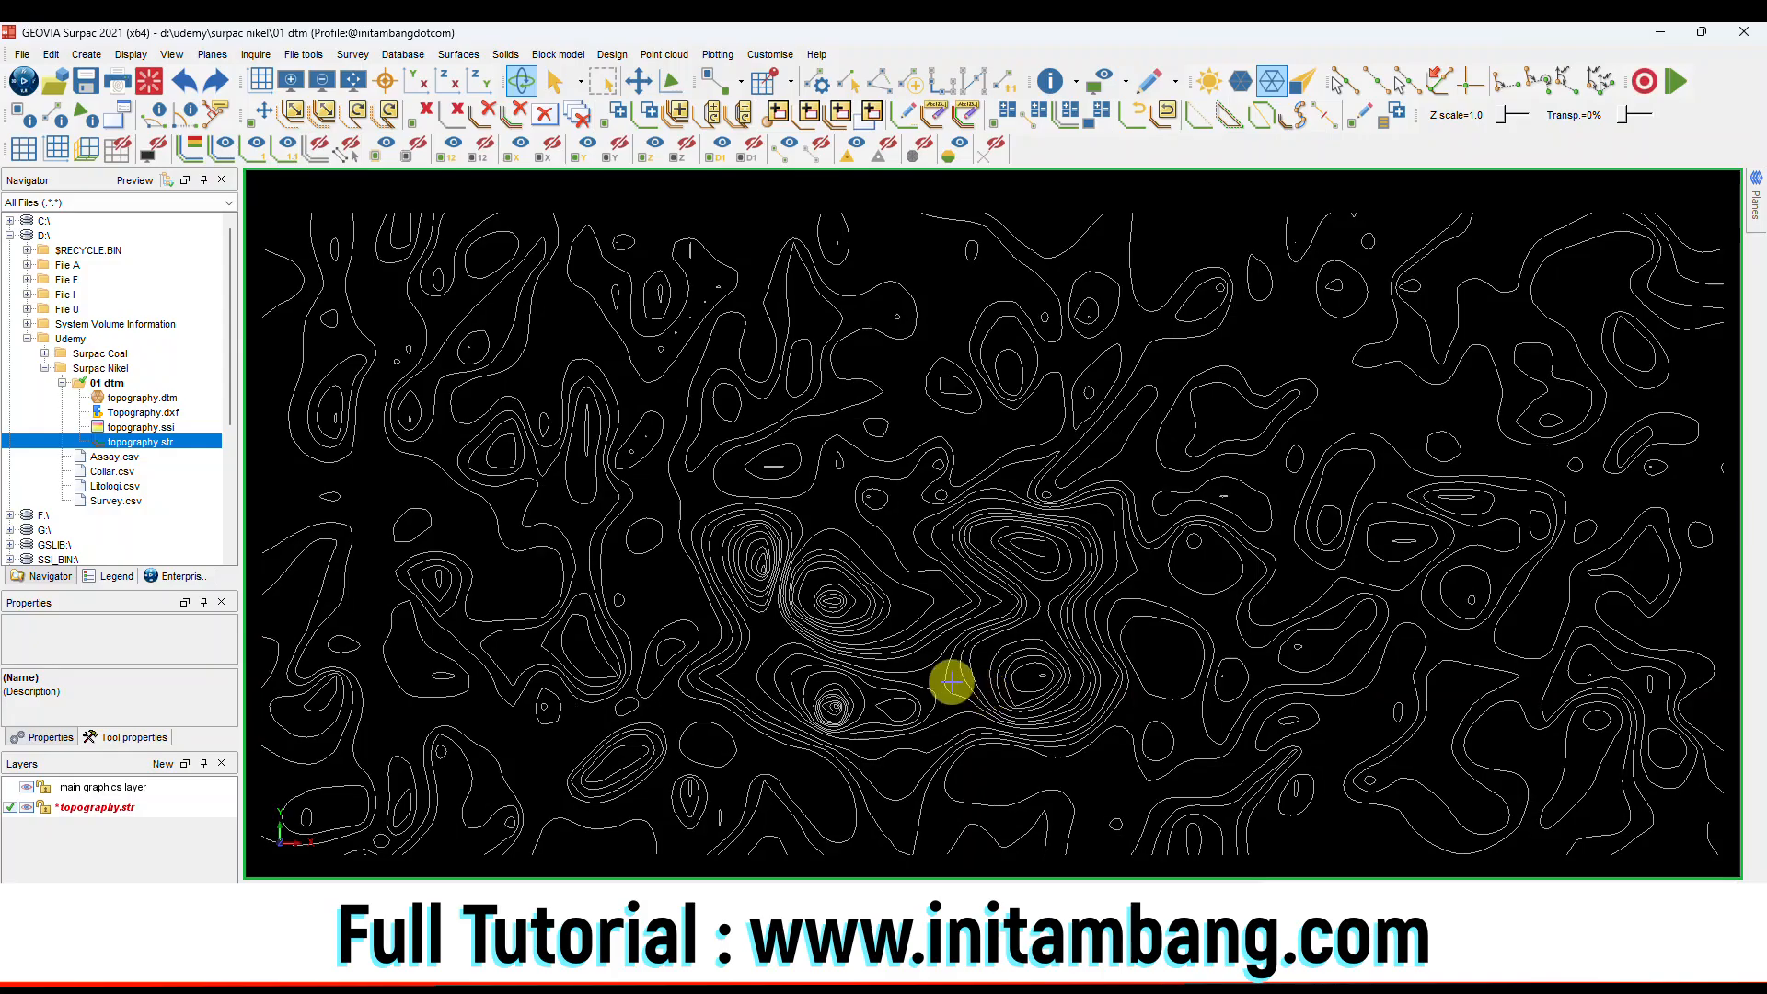
Save the spline-smoothed contours as the binary Surpac string file topography_spline.str.
scroll(897, 700, "up", 5)
scroll(892, 692, "down", 5)
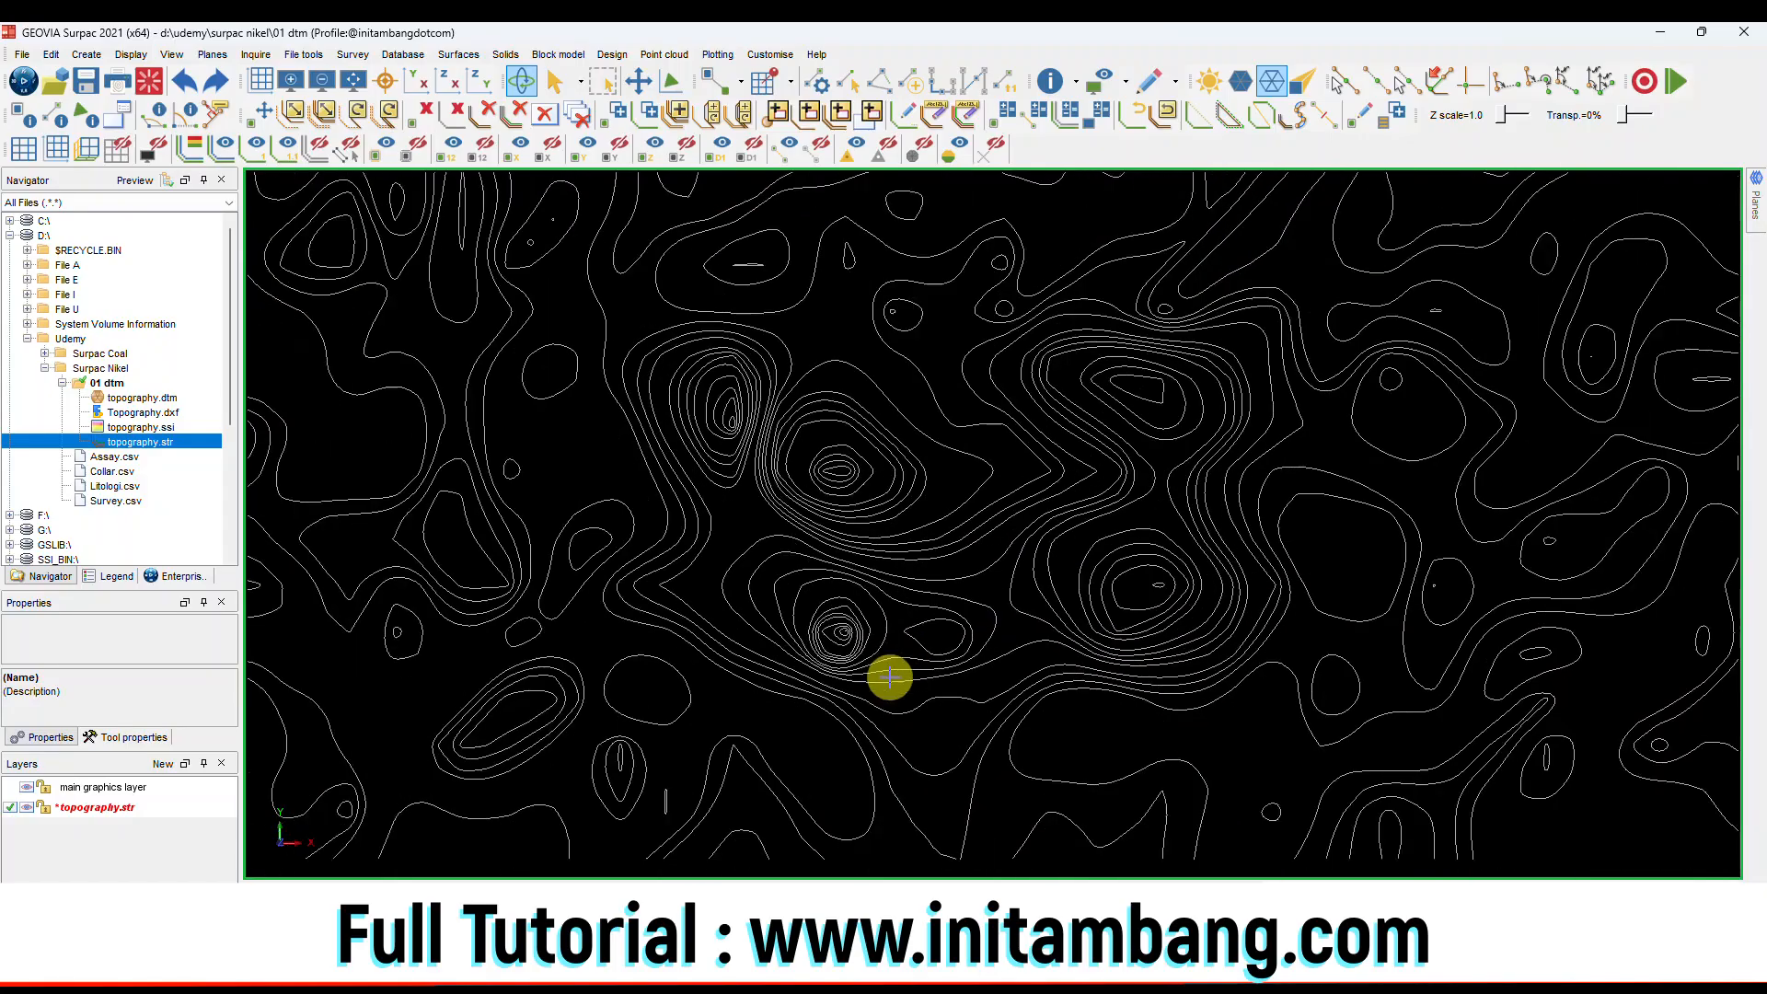
left_click(89, 85)
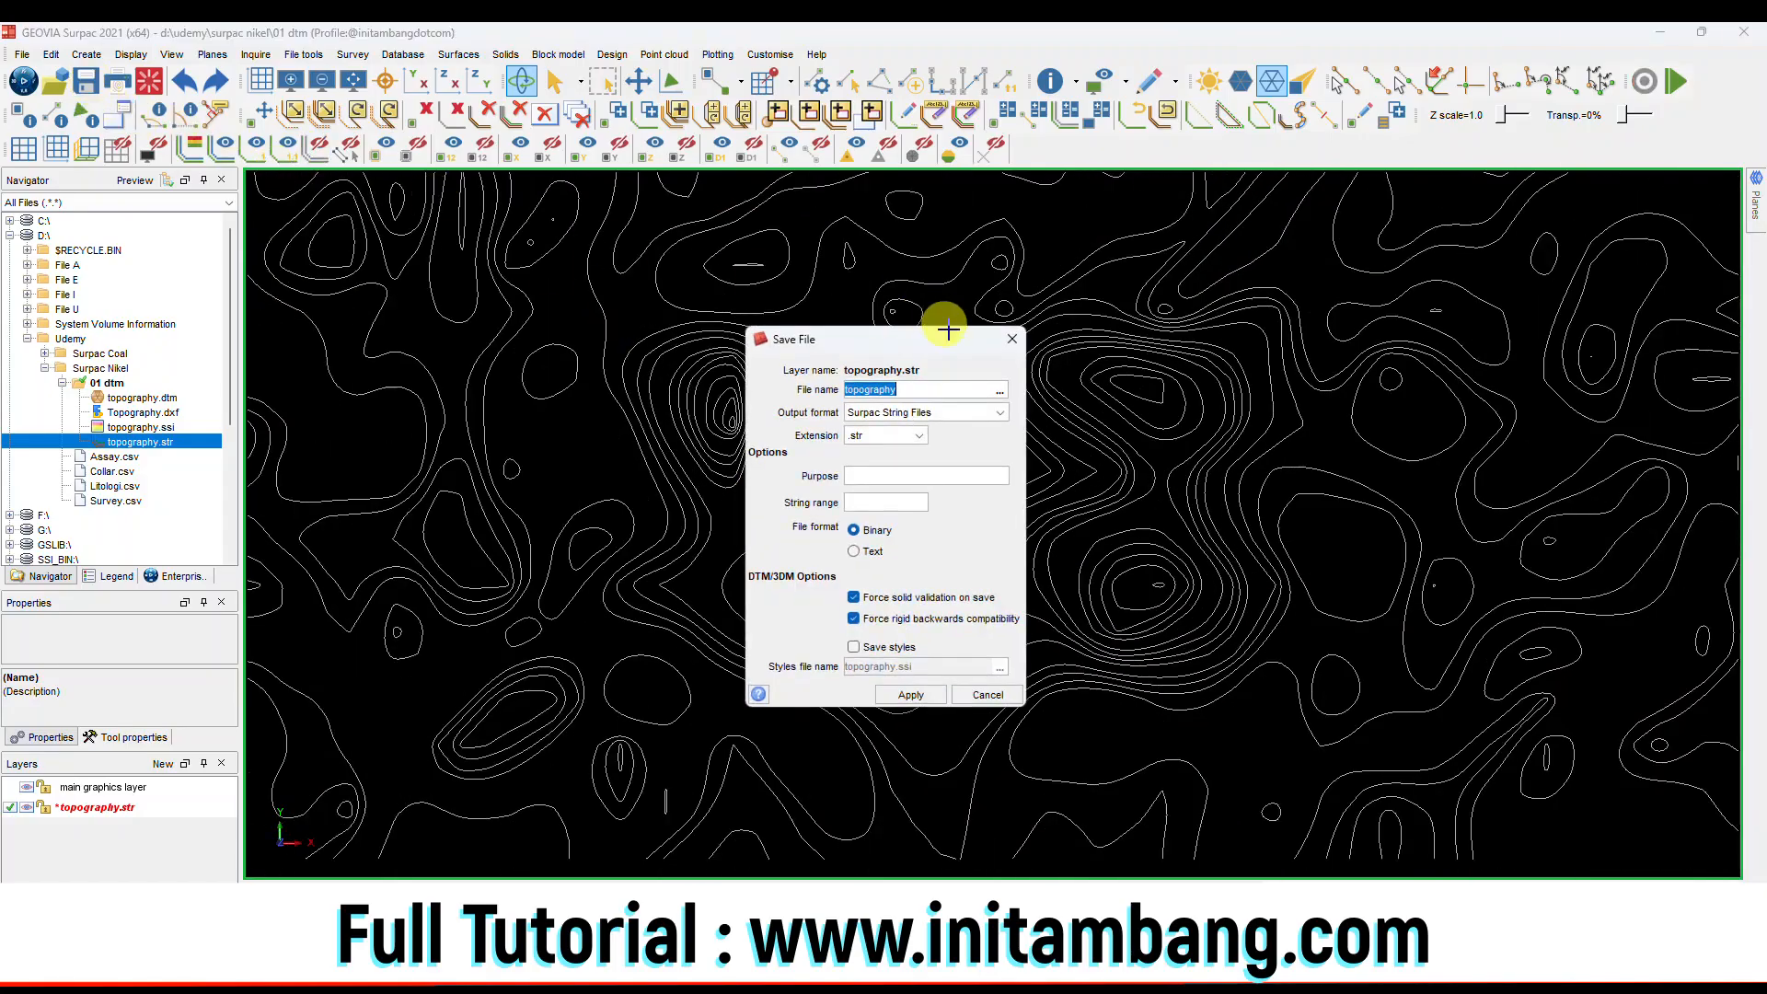
left_click(945, 390)
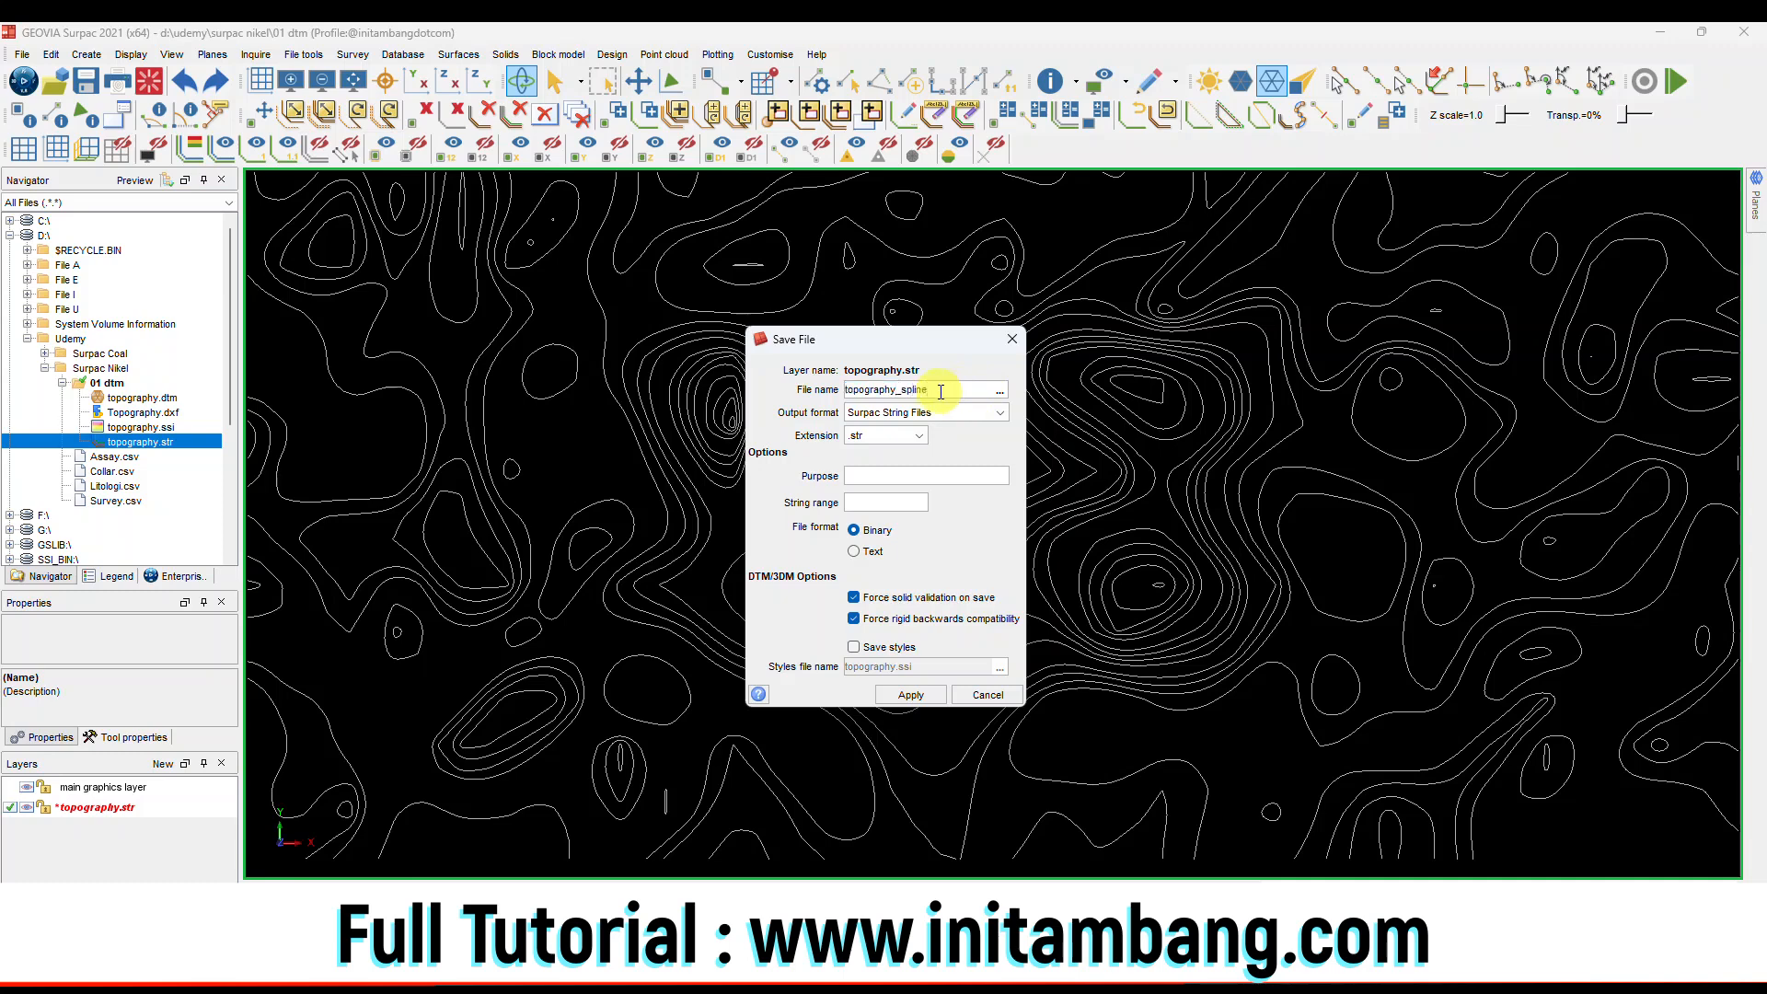
left_click(940, 439)
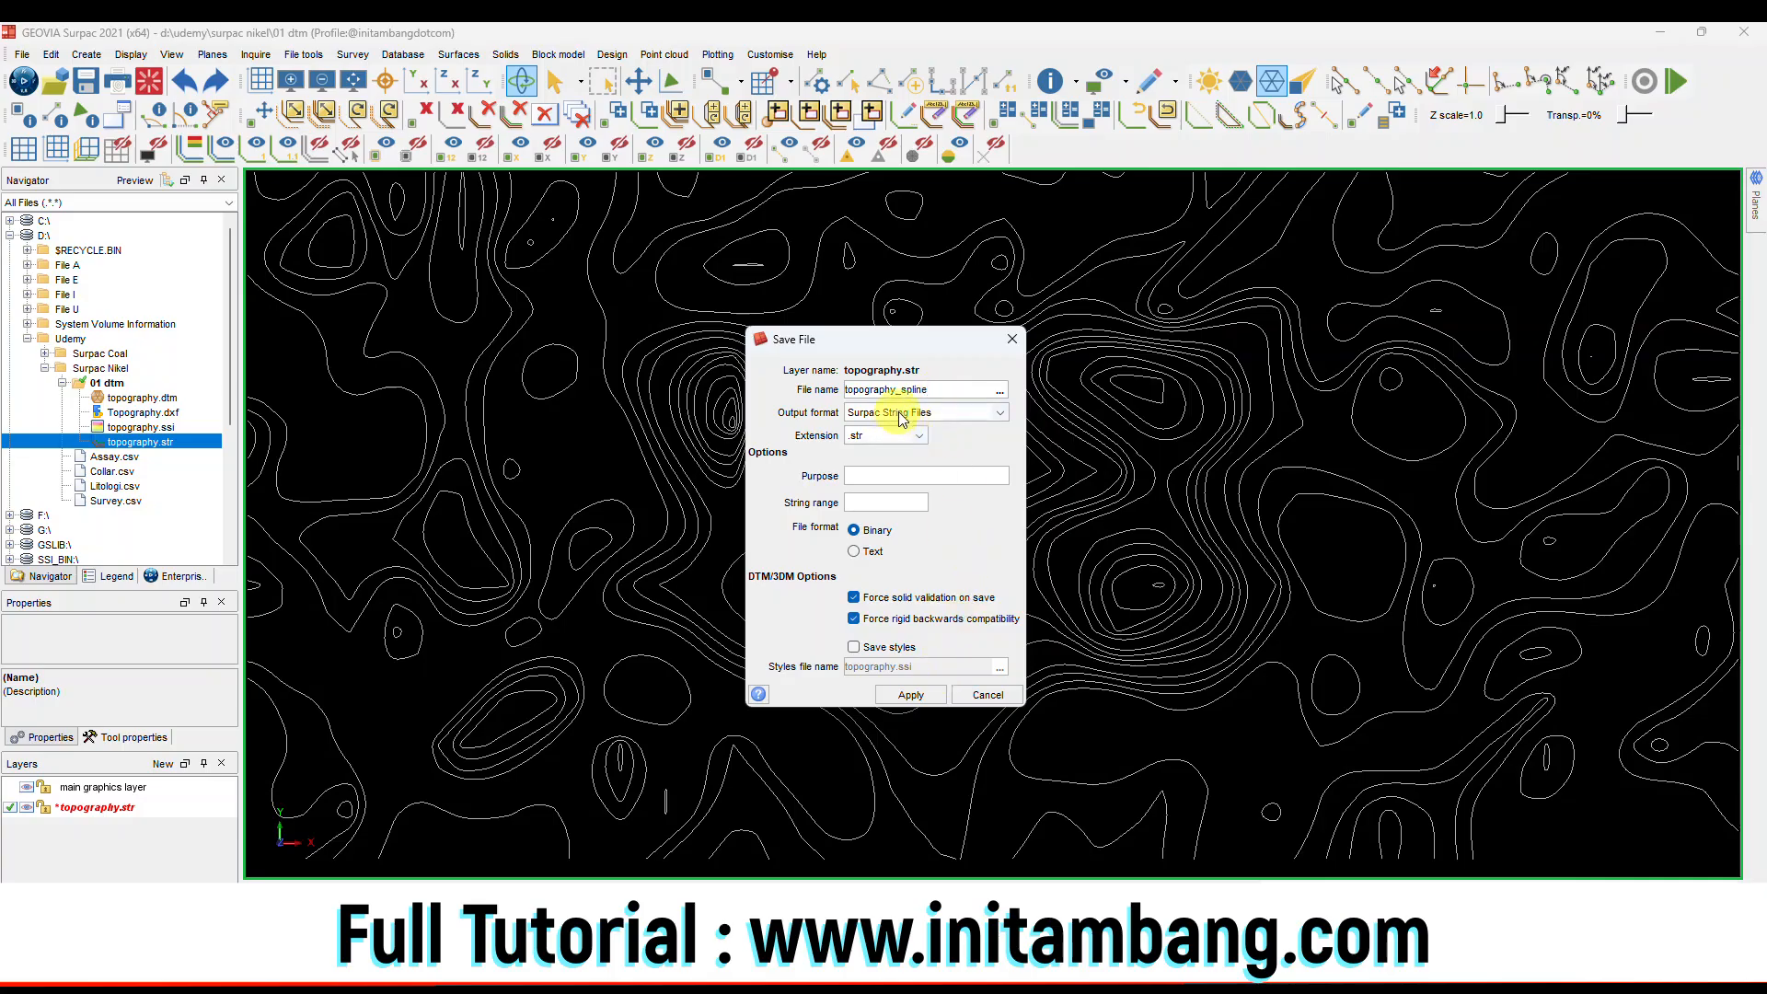
left_click(916, 393)
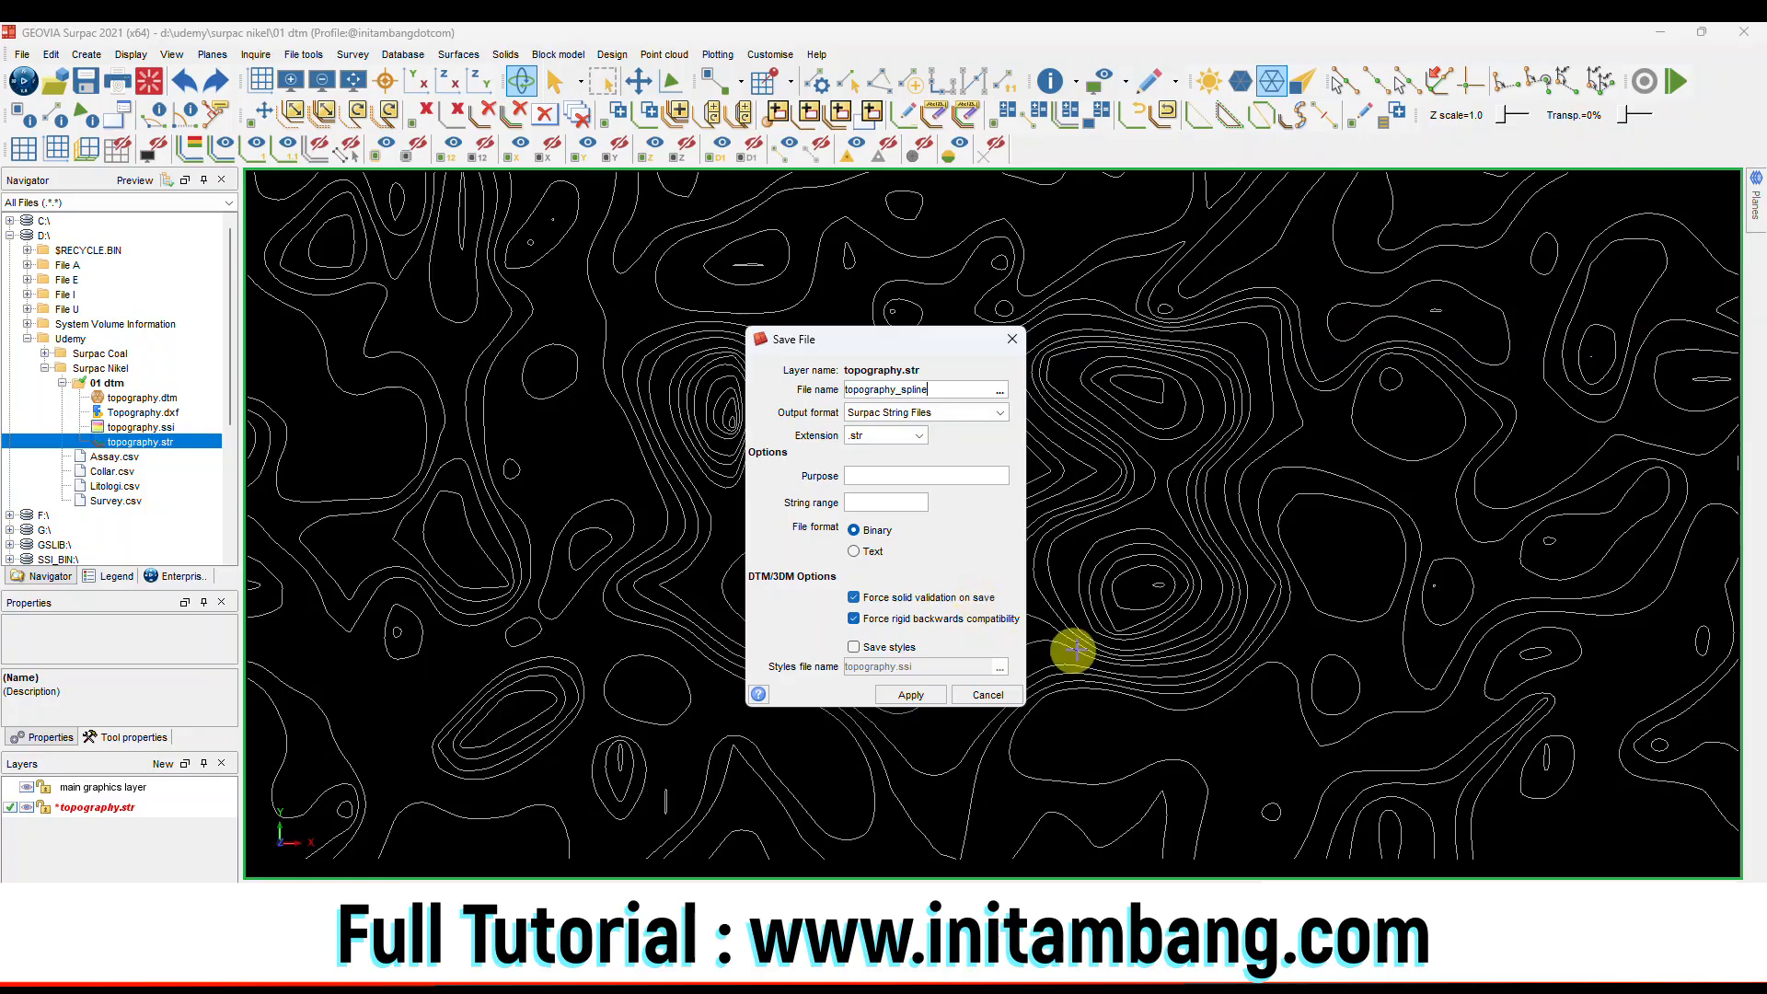
left_click(914, 694)
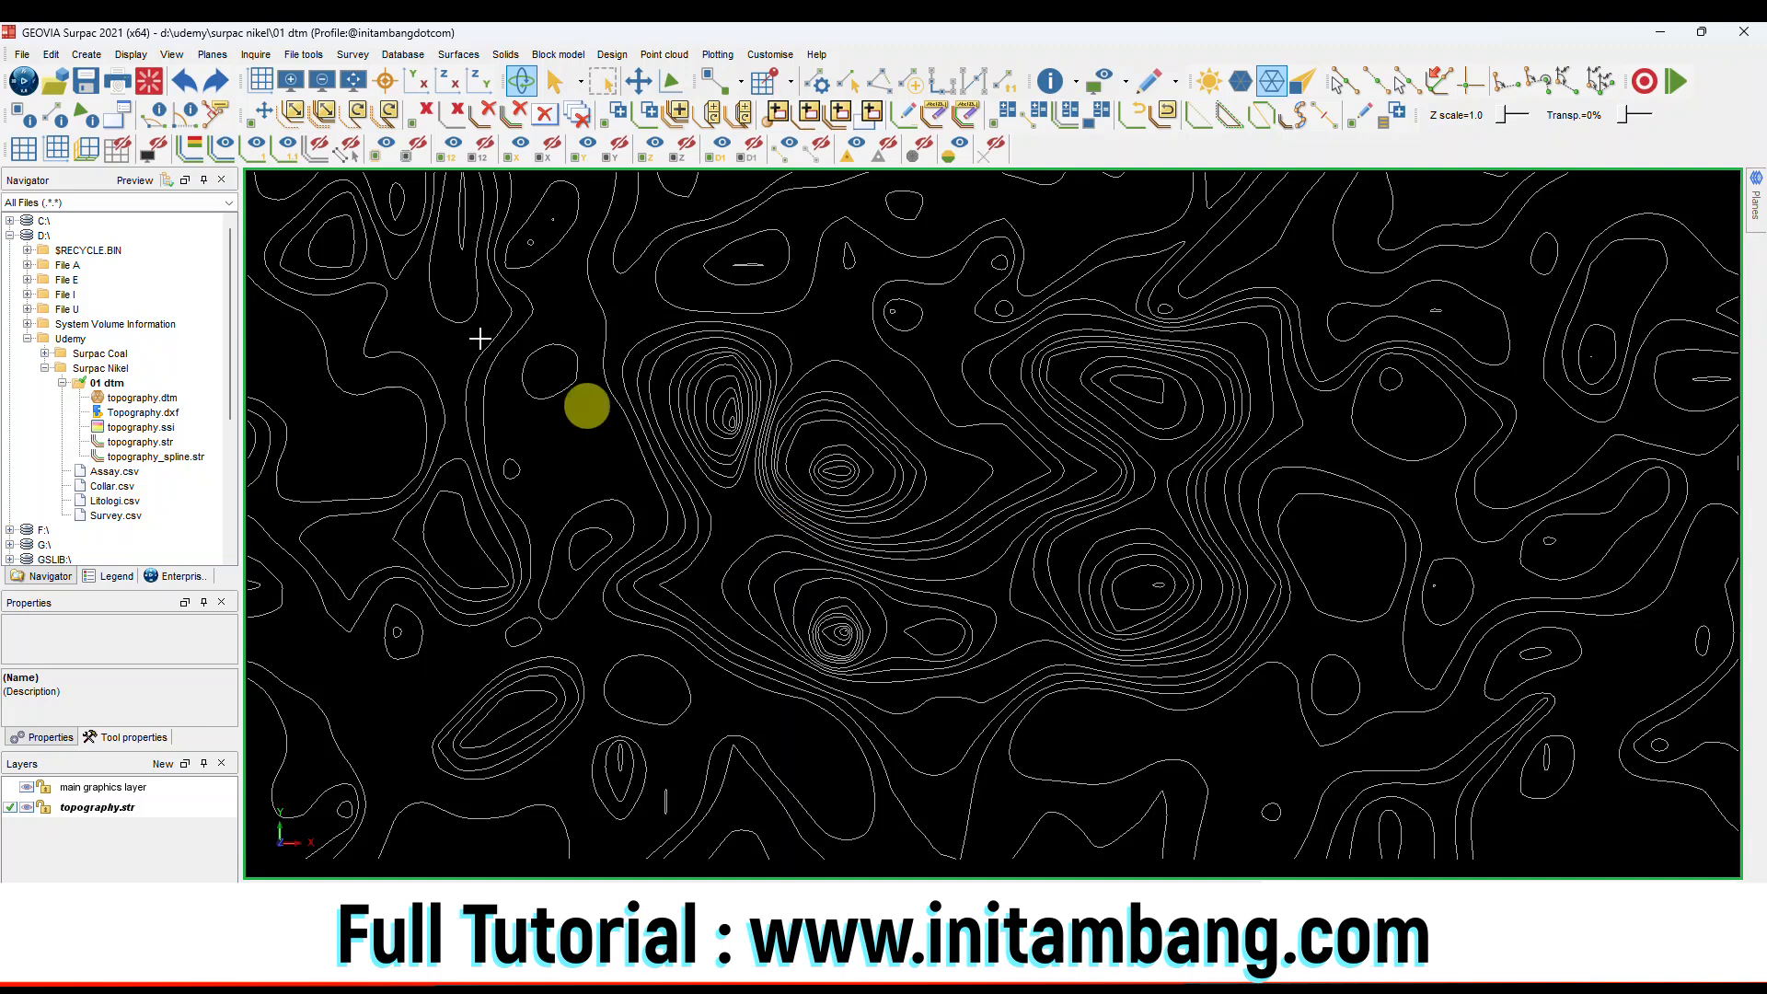
Clear the graphics view and reopen the unsmoothed topography.str from the 01 dtm folder.
left_click(149, 82)
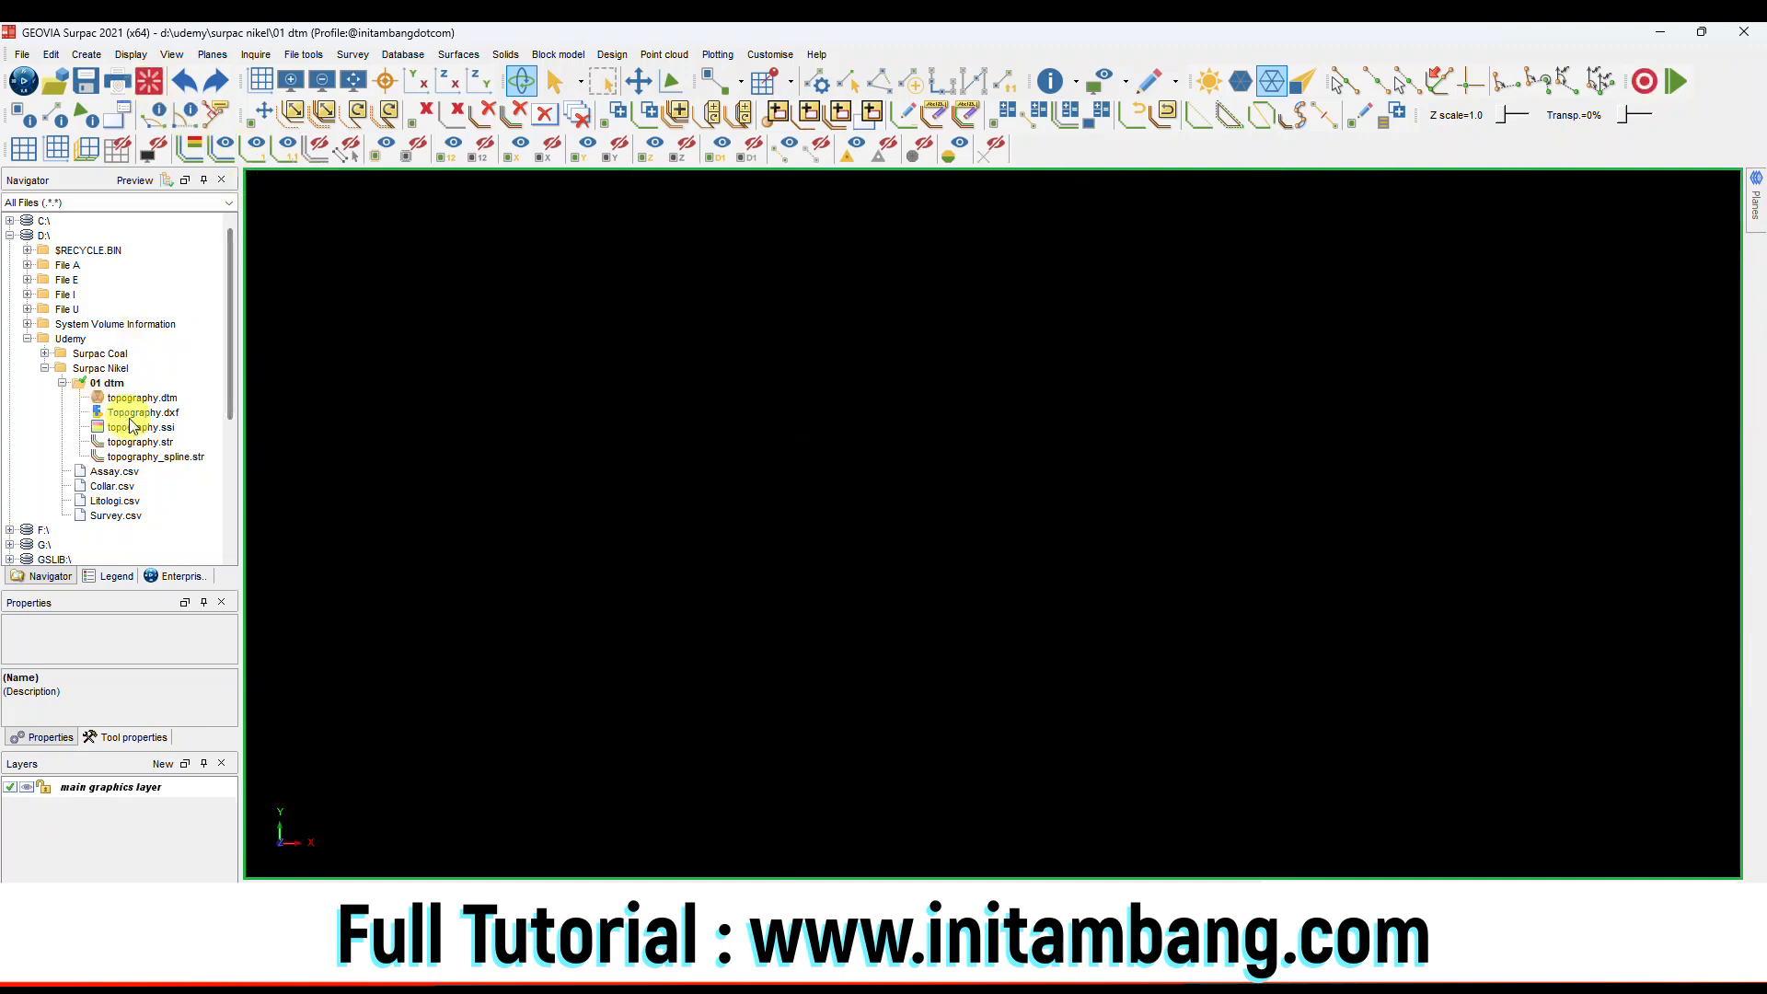
left_click(150, 445)
right_click(156, 446)
left_click(181, 455)
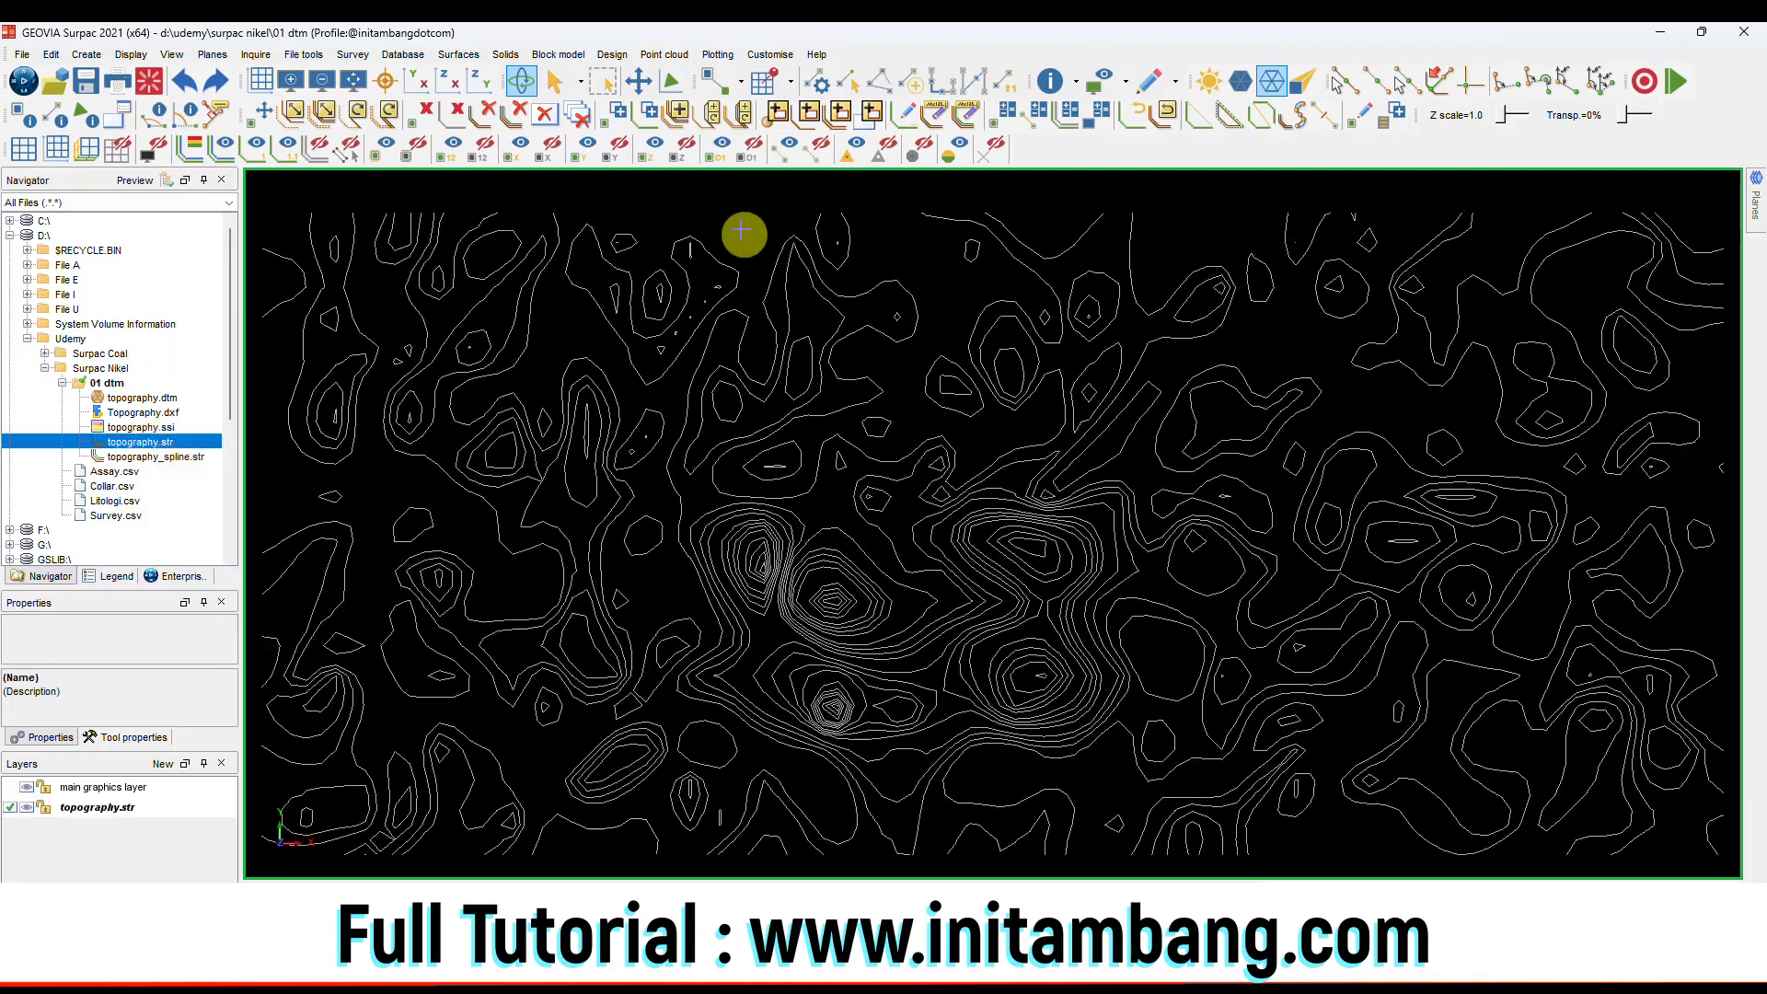
Smooth the contours with Interpolation, ranges 1,999 and 3 lines per segment, and save them as the string file topography_interpolation.str.
left_click(459, 55)
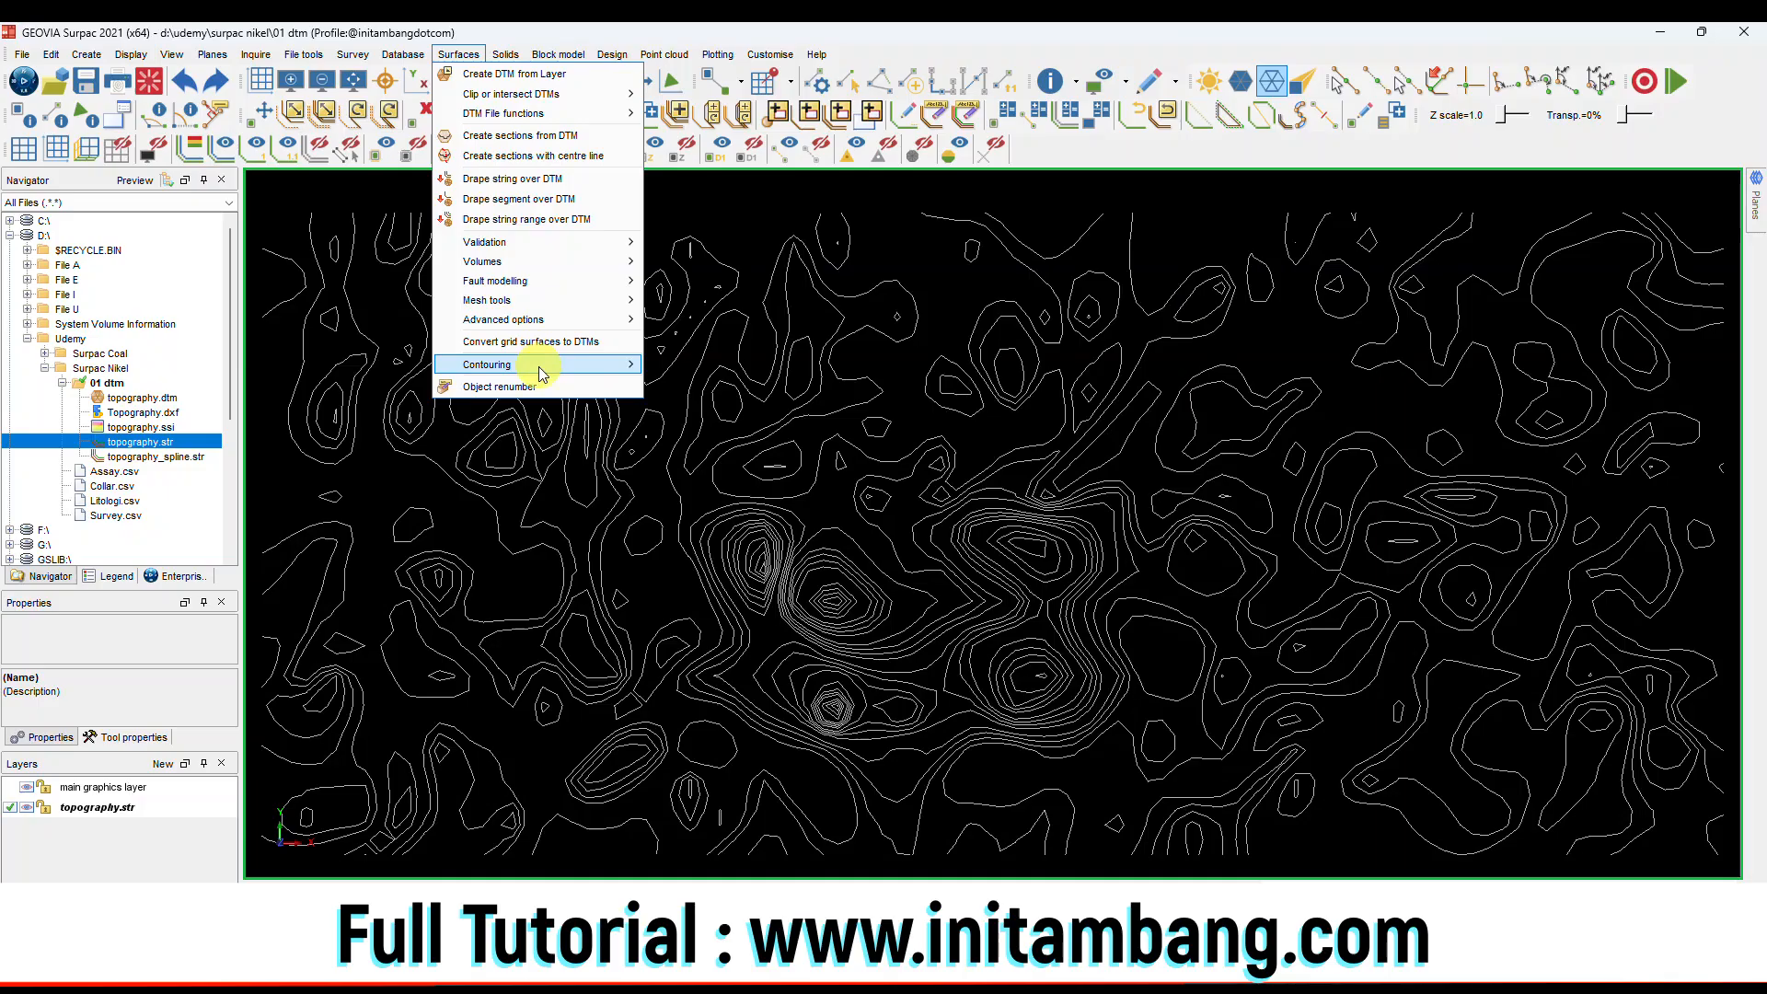
mouse_move(541, 373)
left_click(769, 489)
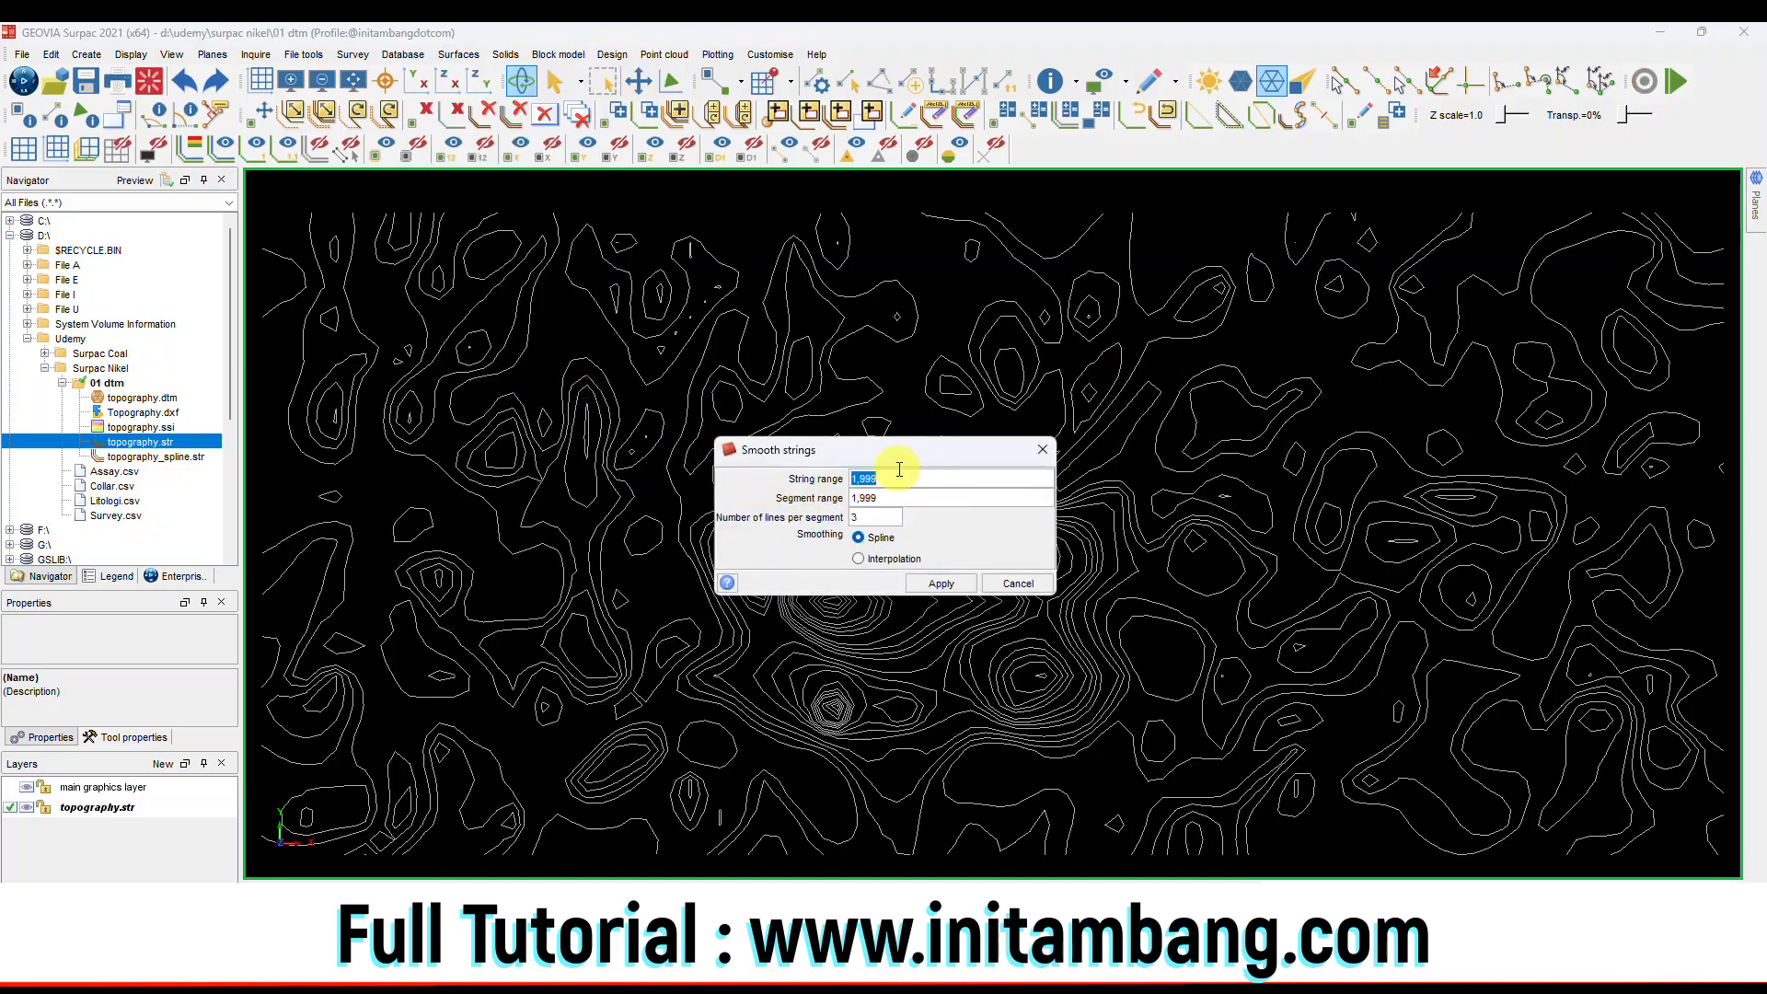
left_click(867, 559)
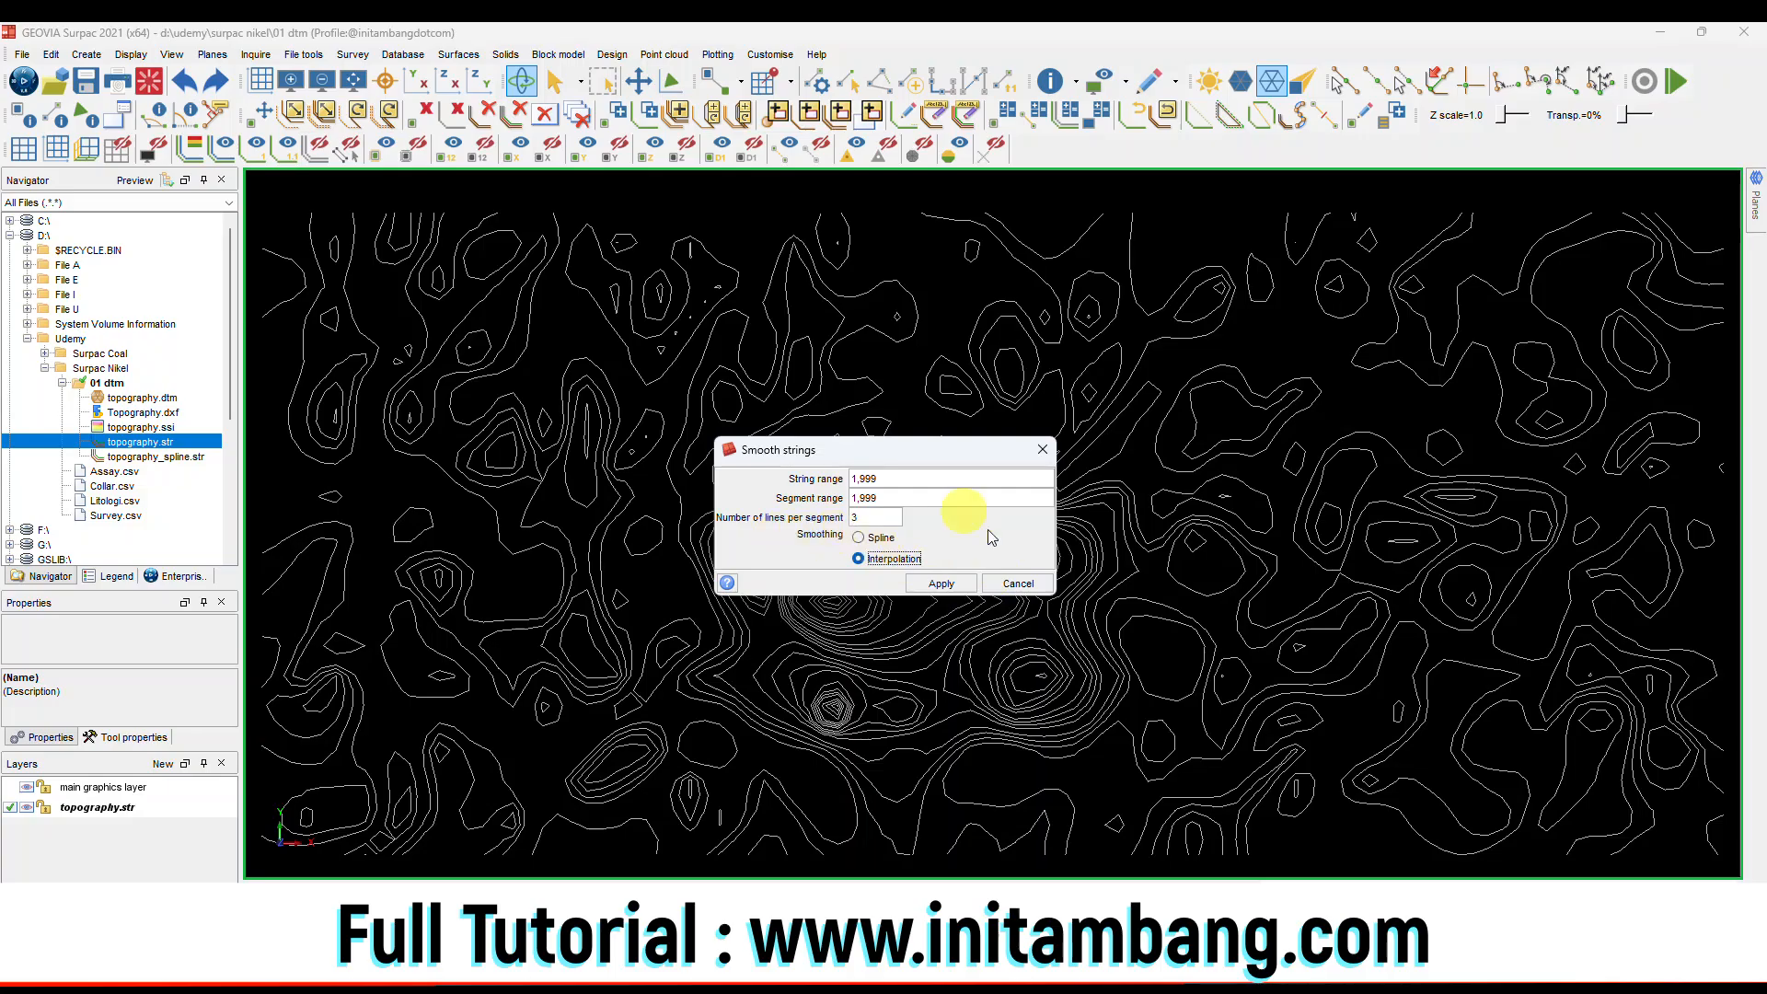
left_click(951, 578)
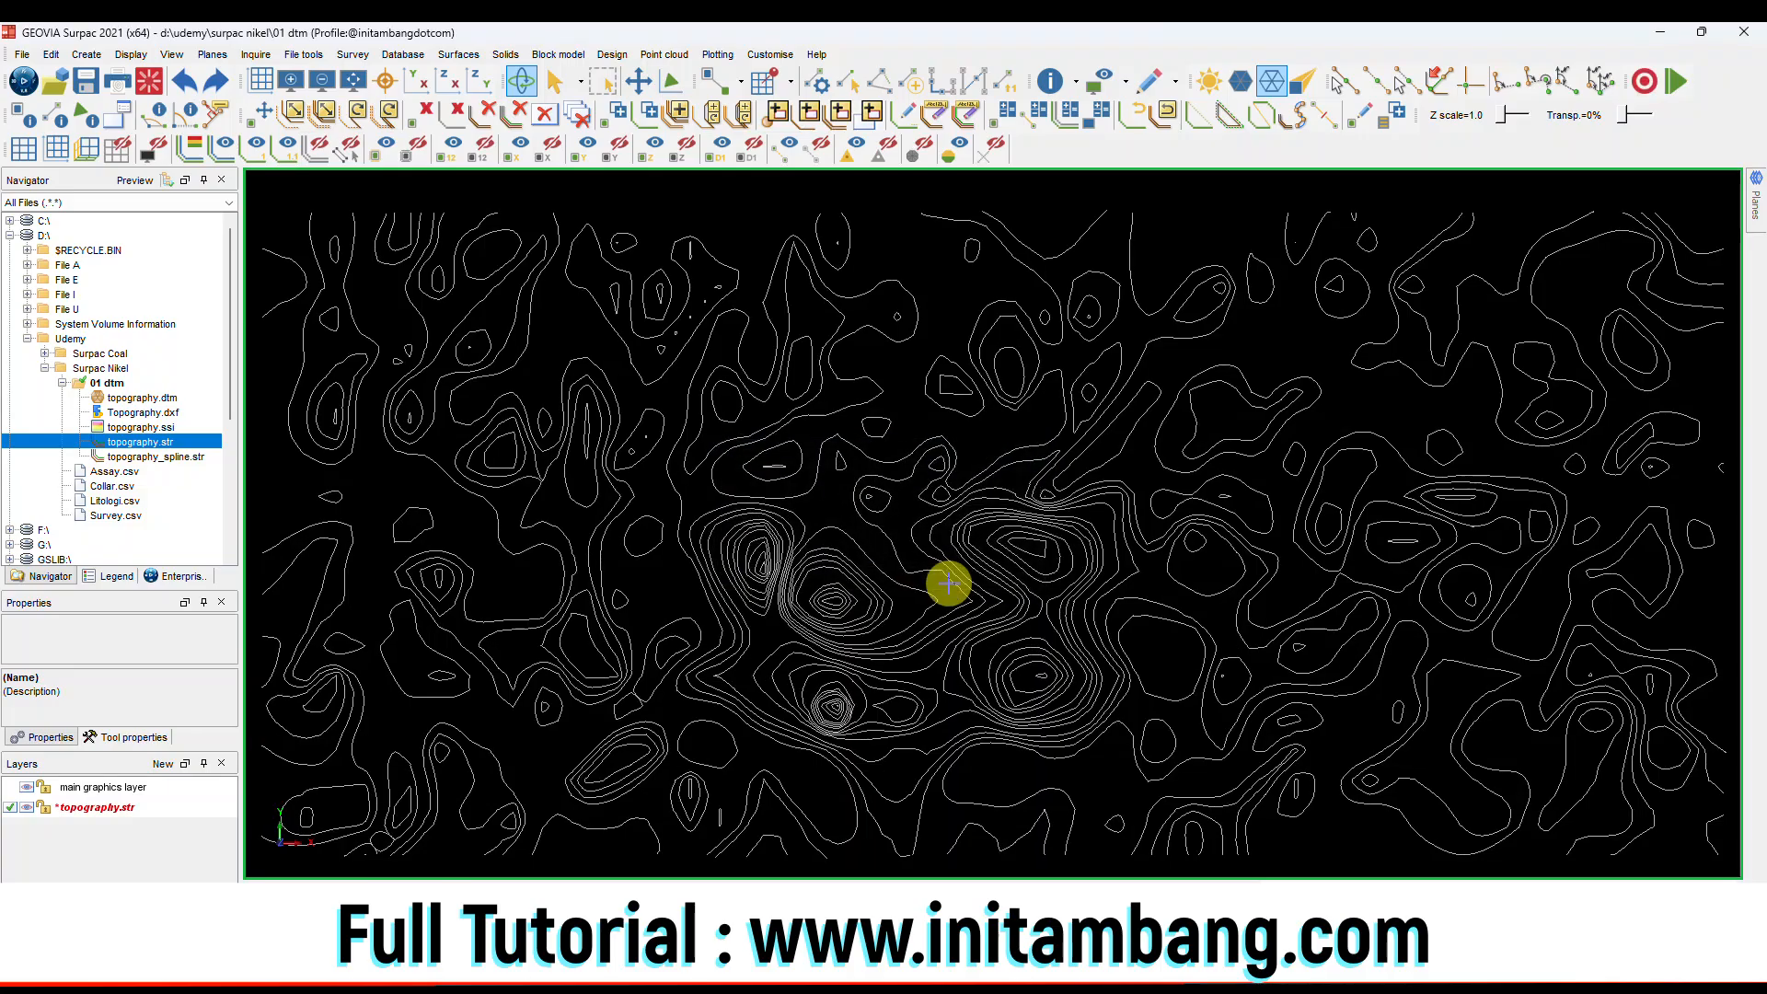
left_click(86, 81)
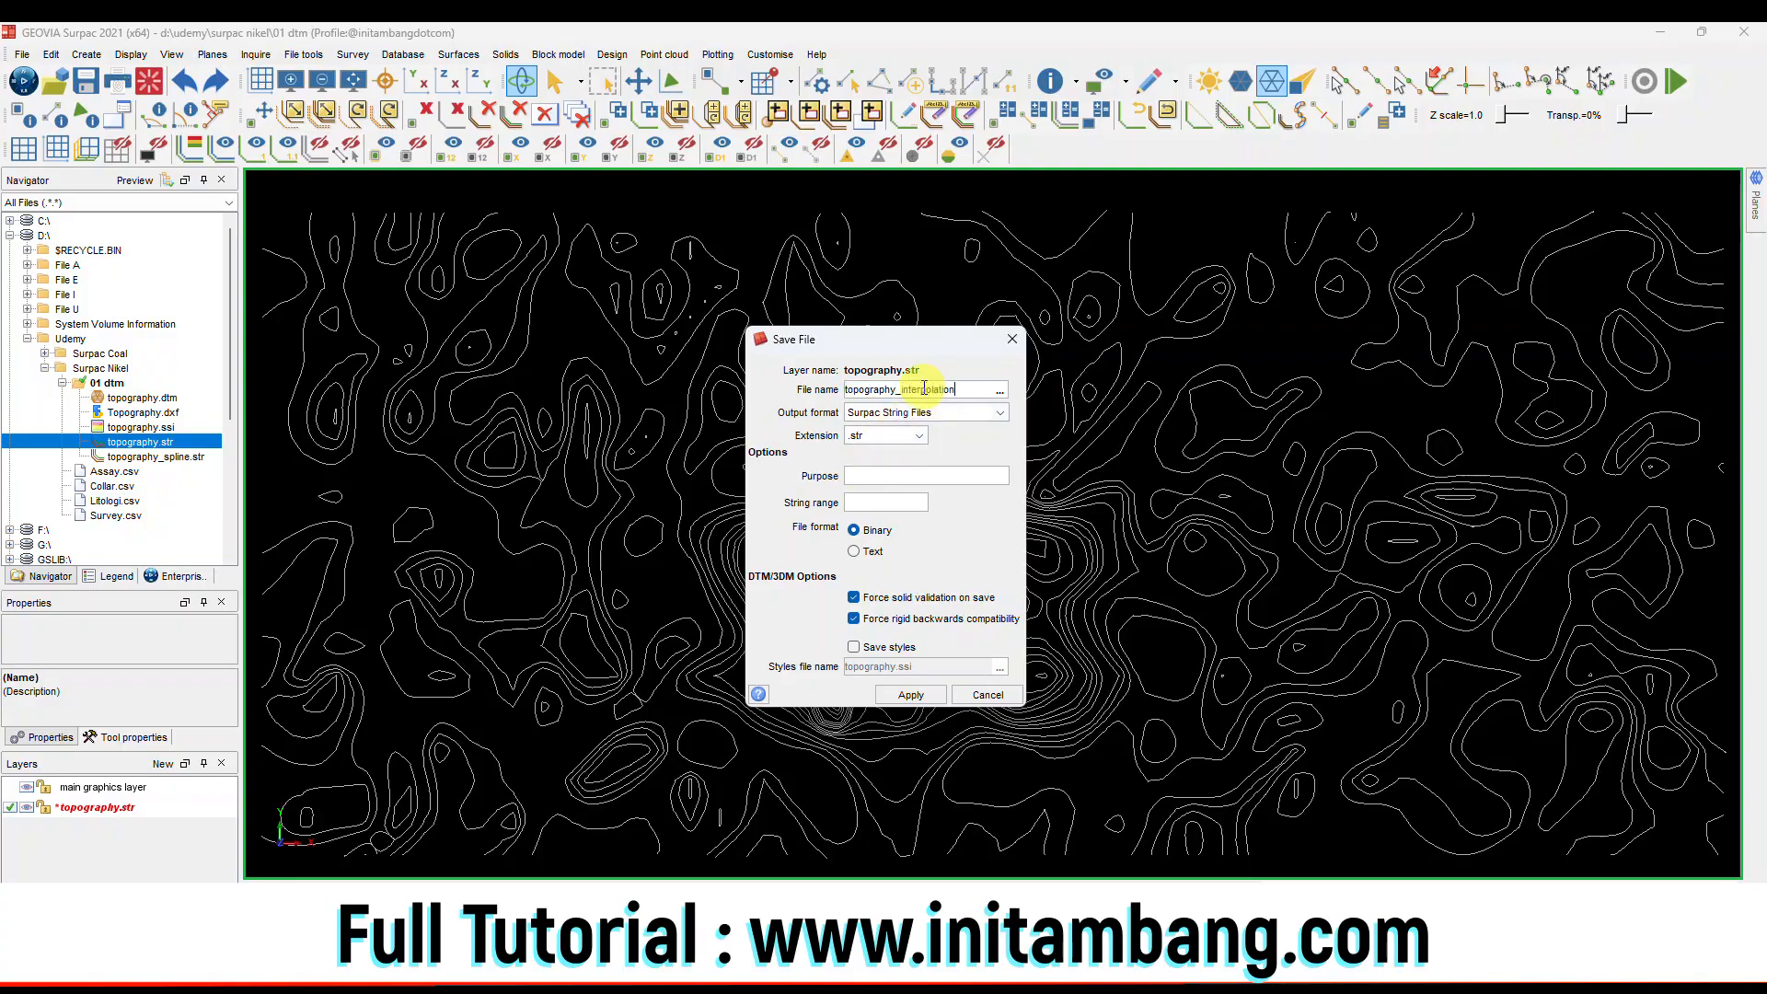
left_click(906, 699)
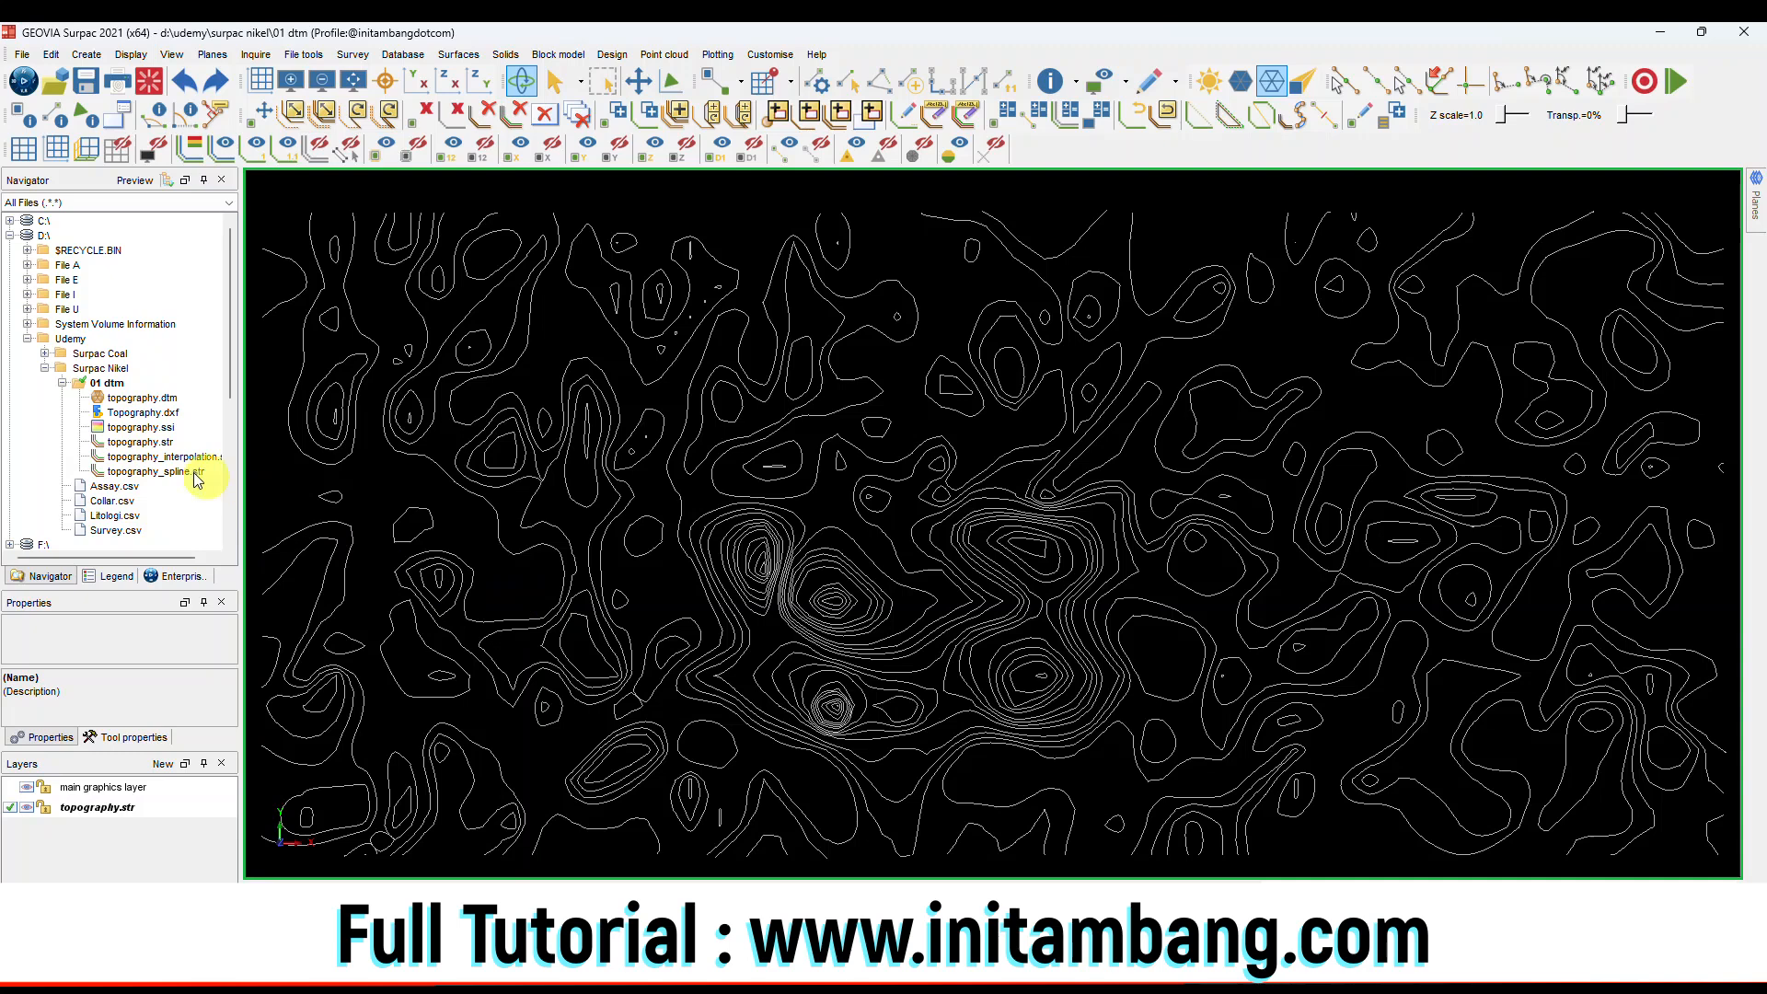
Clear the graphics view and open topography.str, topography_interpolation.str and topography_spline.str together as separate layers.
left_click(149, 81)
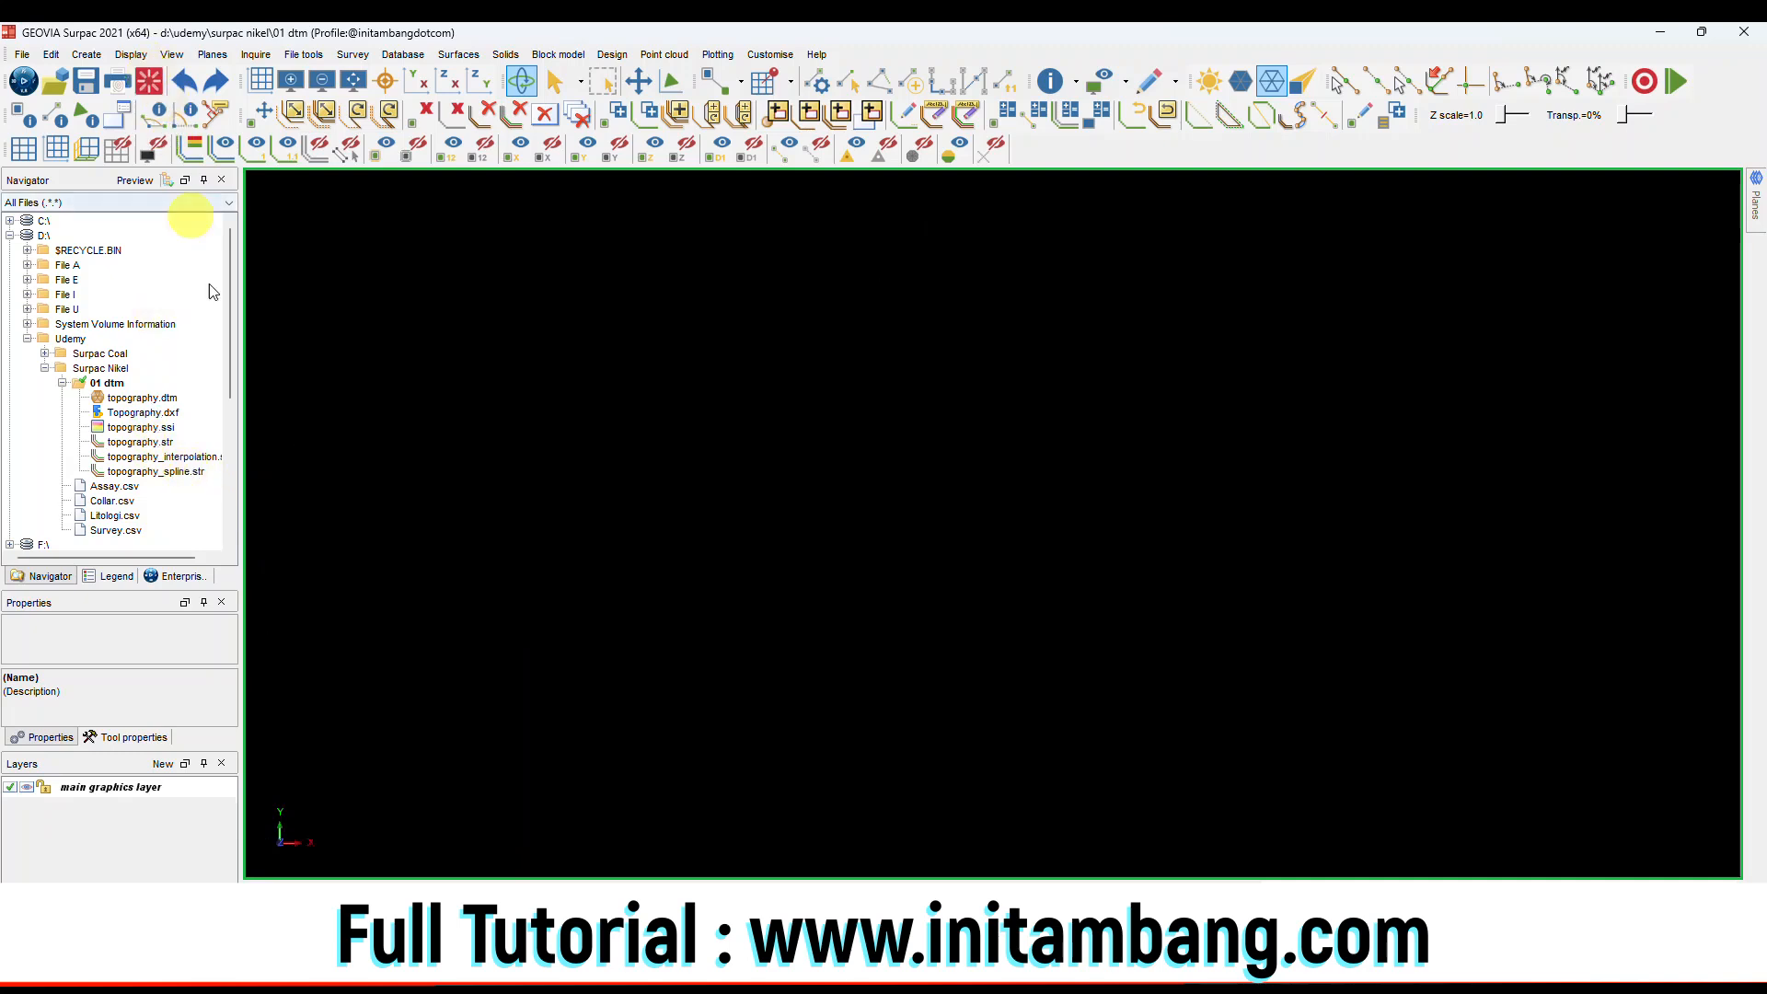
left_click(150, 443)
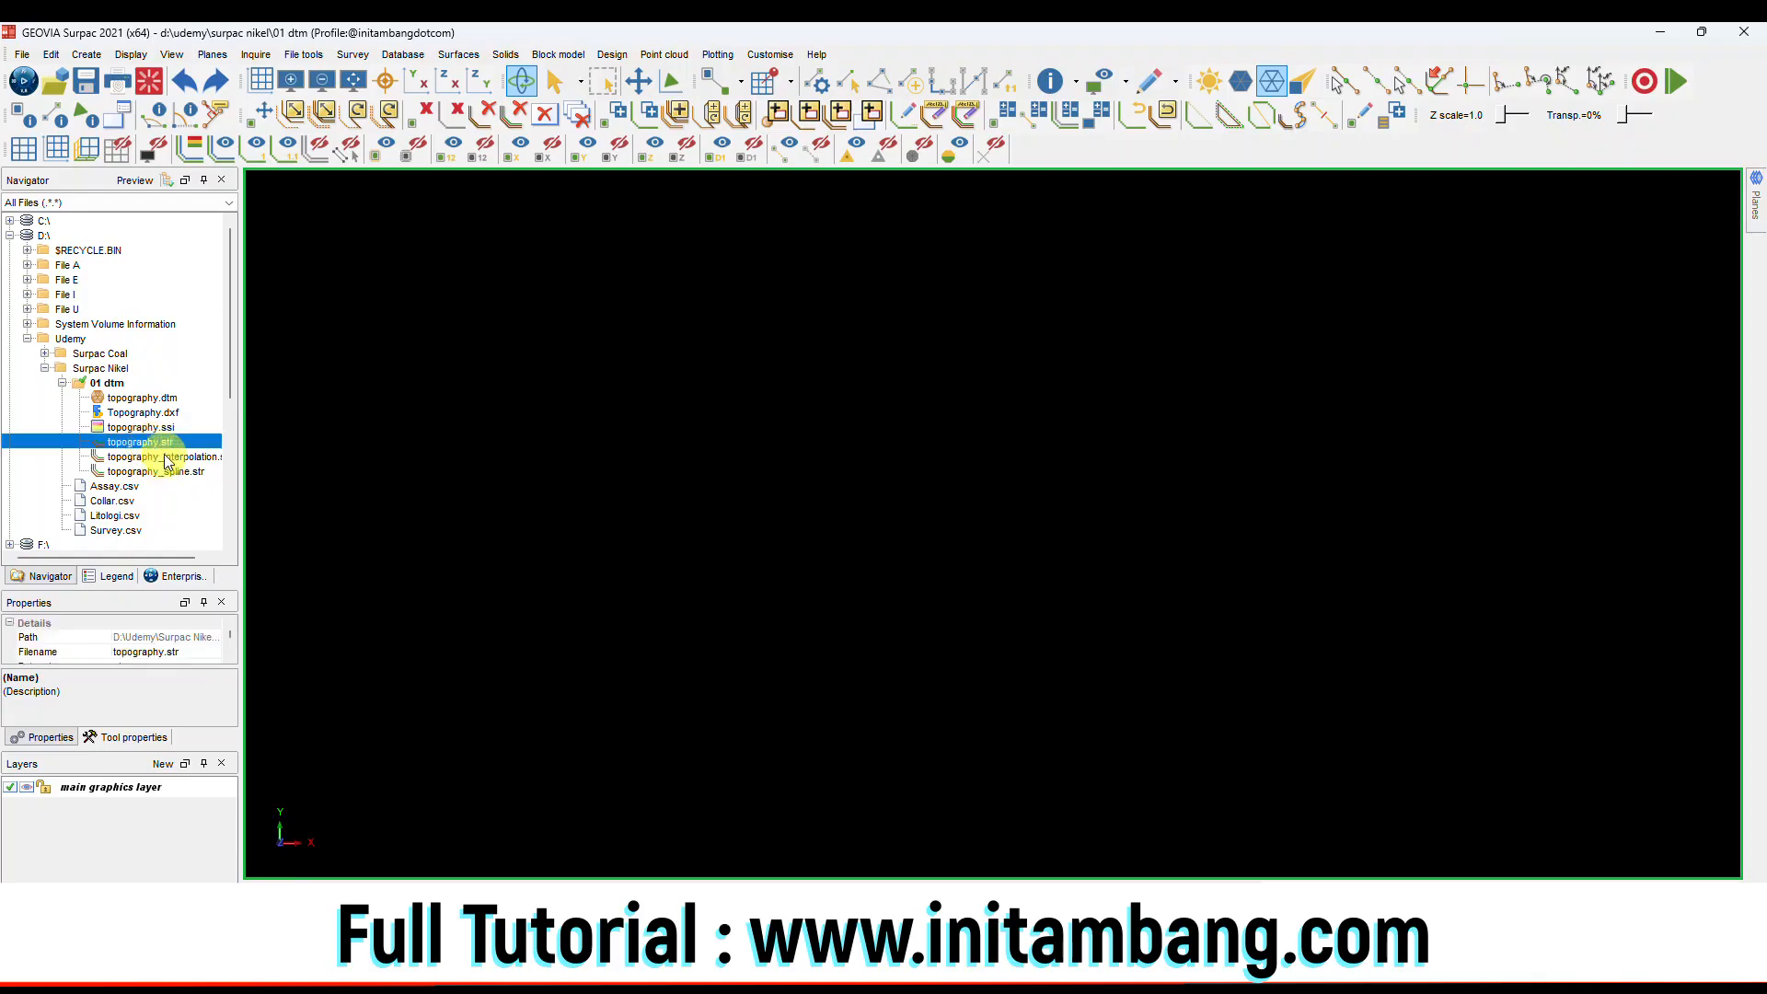
left_click(168, 458, "ctrl")
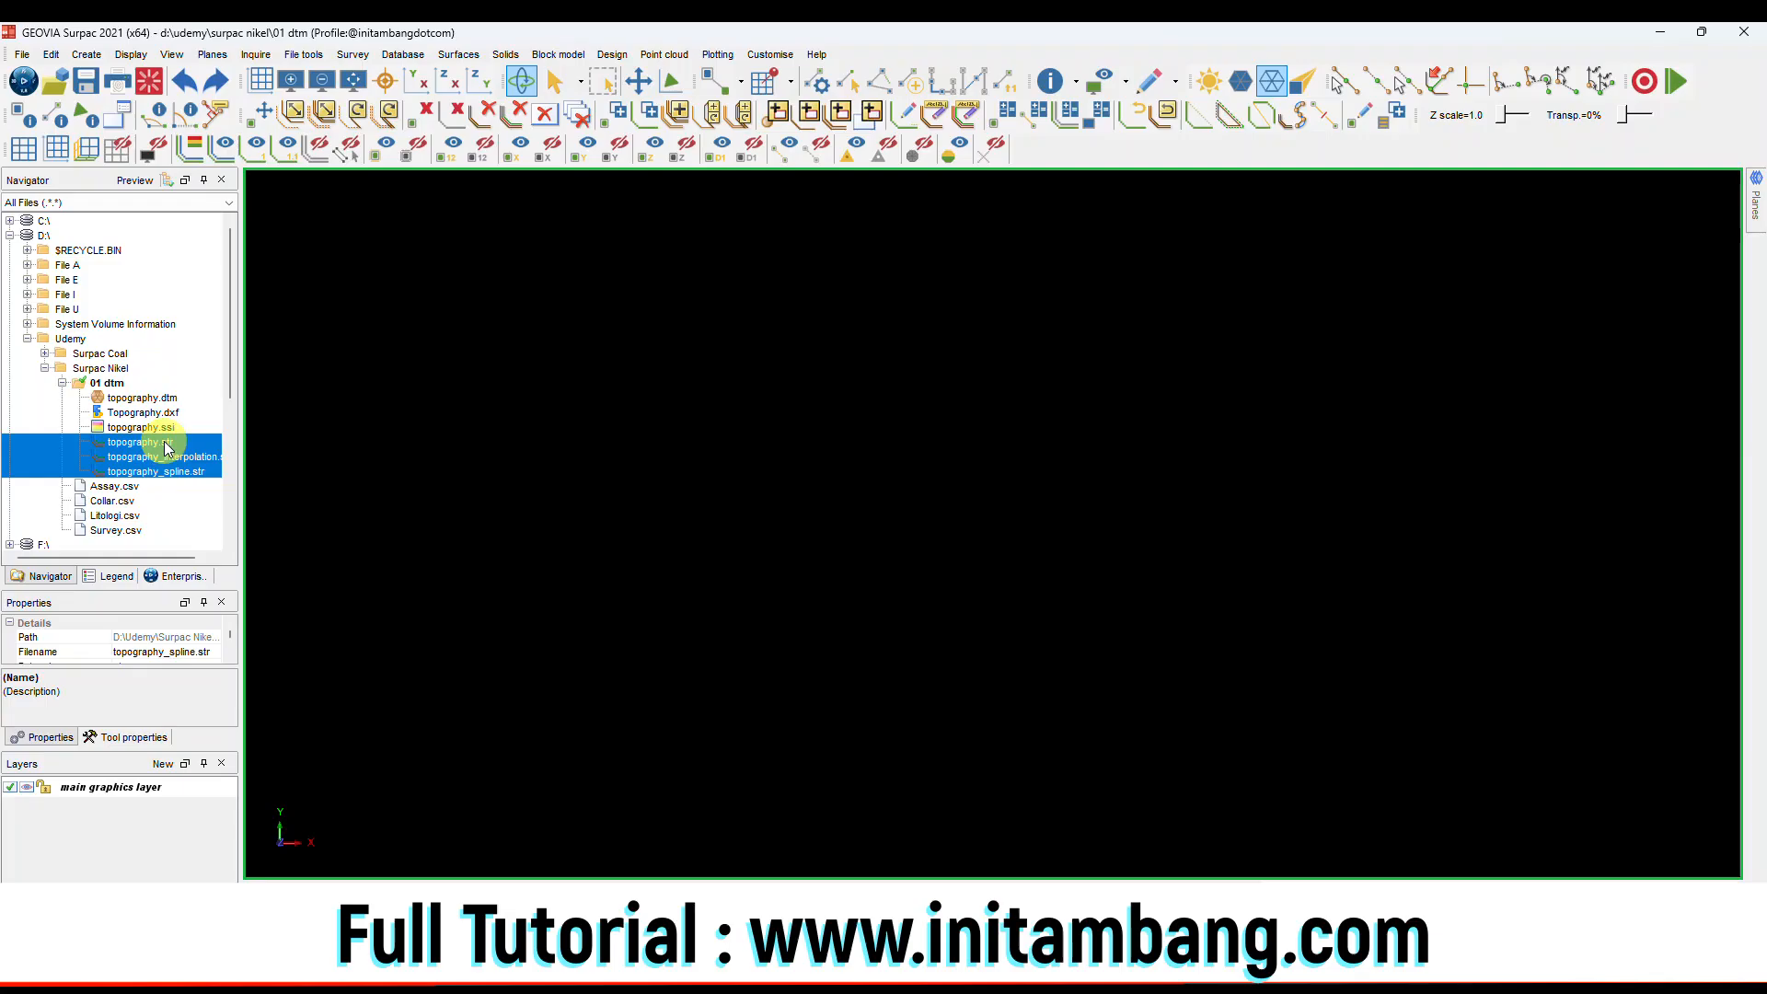
left_click(167, 446)
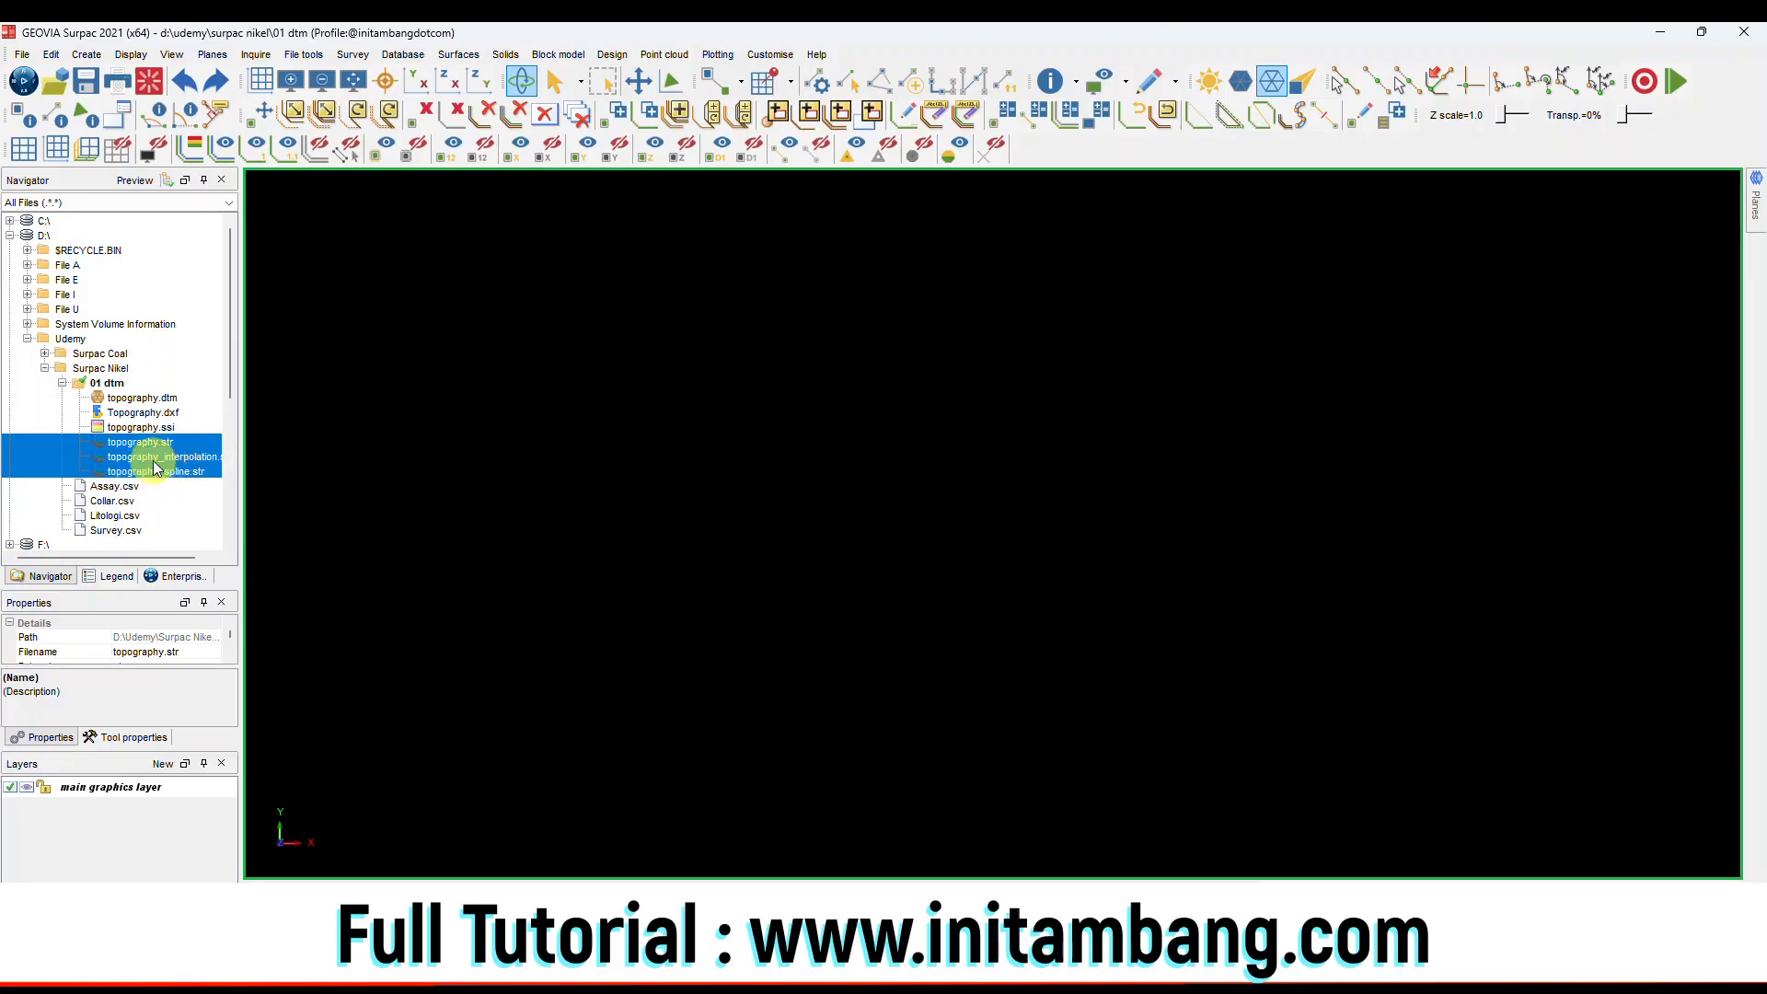
right_click(167, 471)
left_click(199, 460)
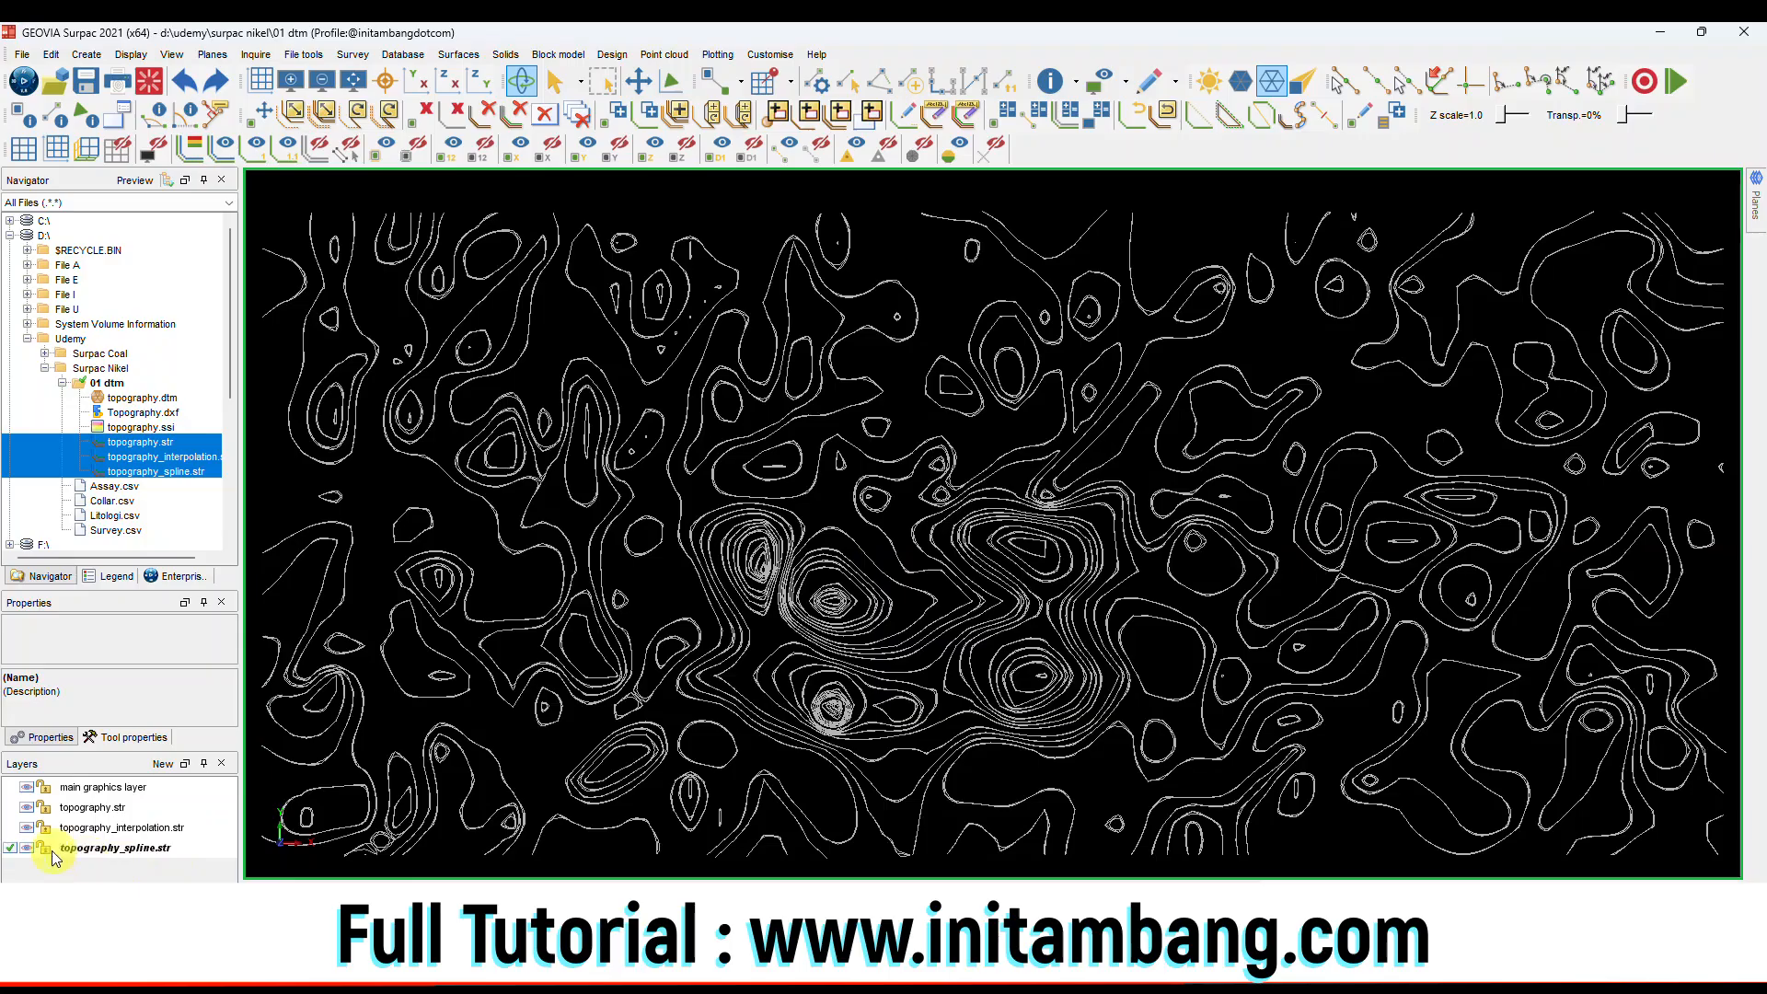
Make topography_interpolation.str the active layer and hide the topography.str and topography_spline.str layers.
left_click(12, 808)
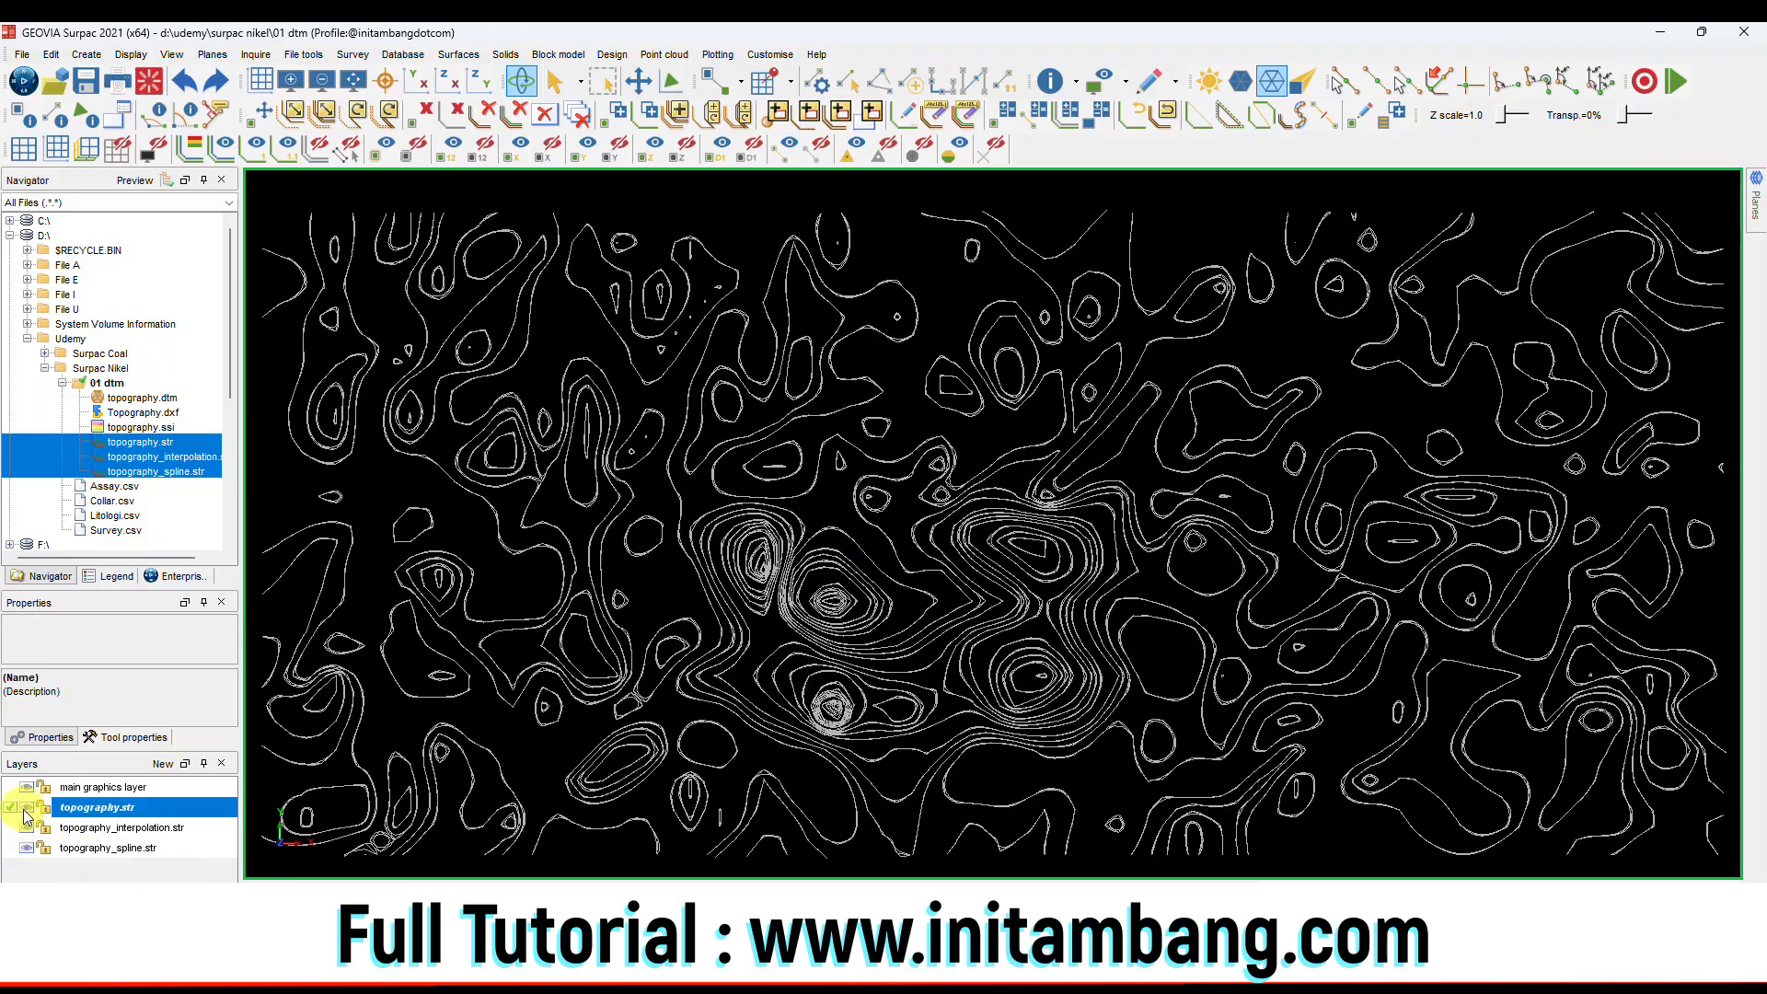
left_click(13, 828)
left_click(22, 849)
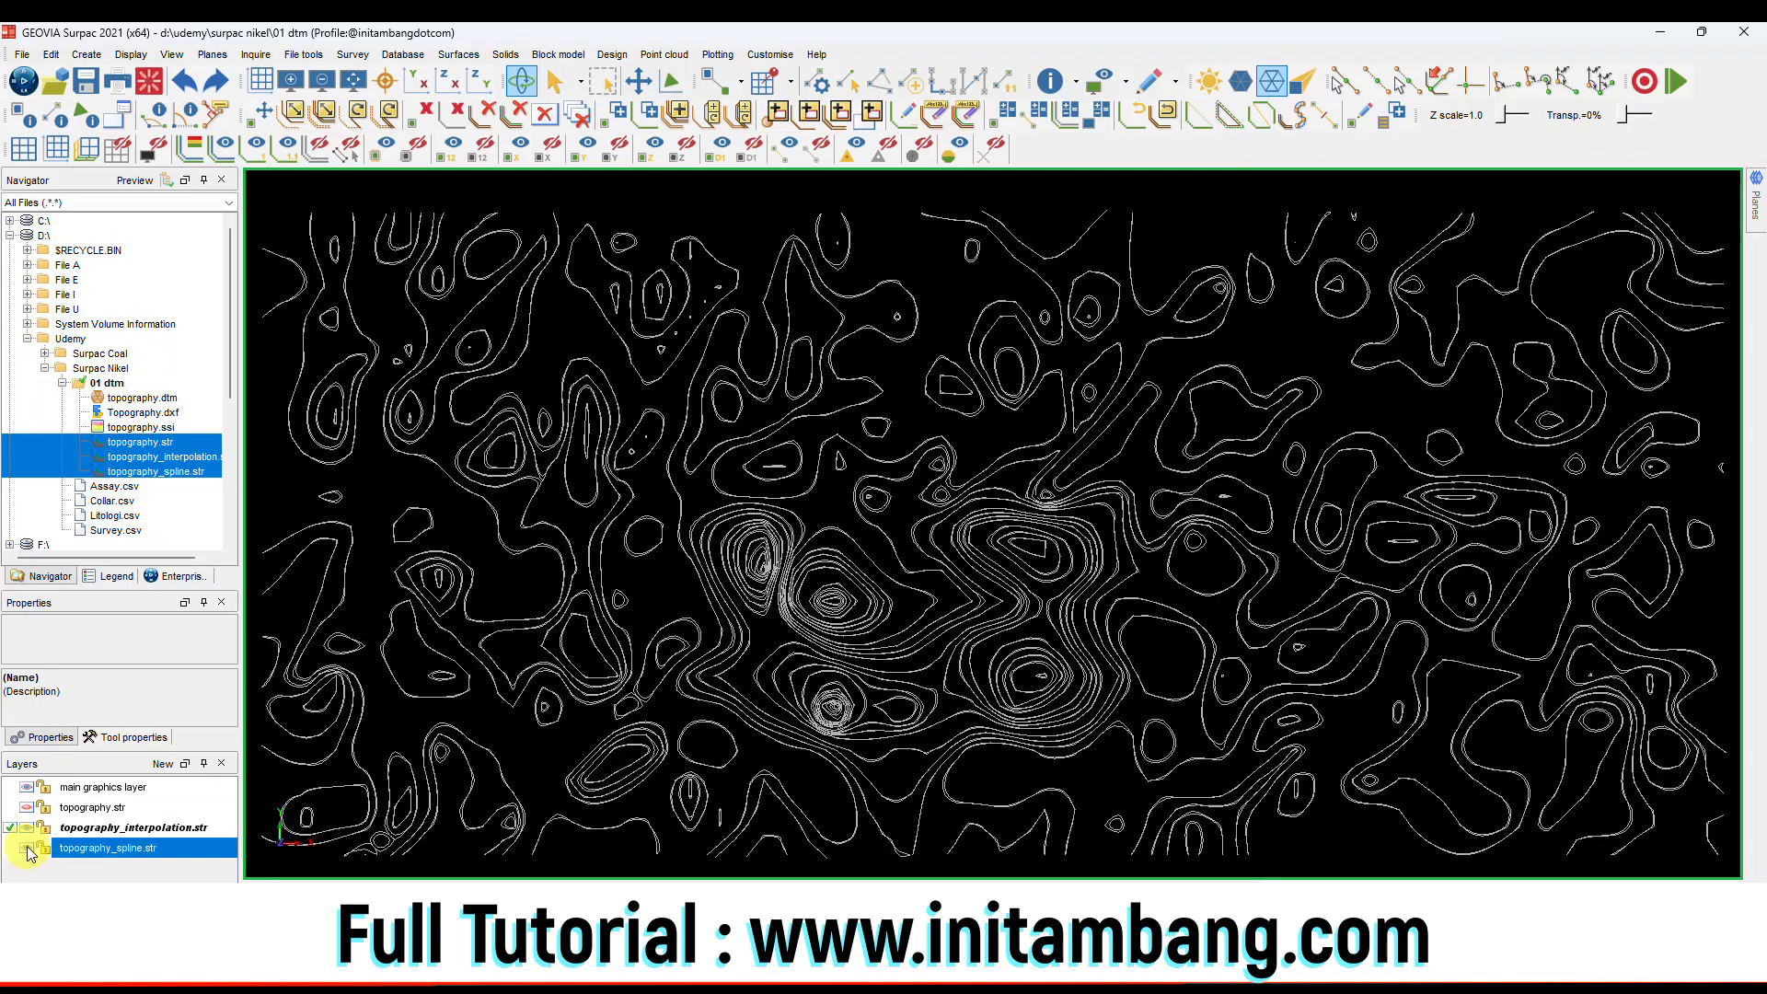
left_click(26, 848)
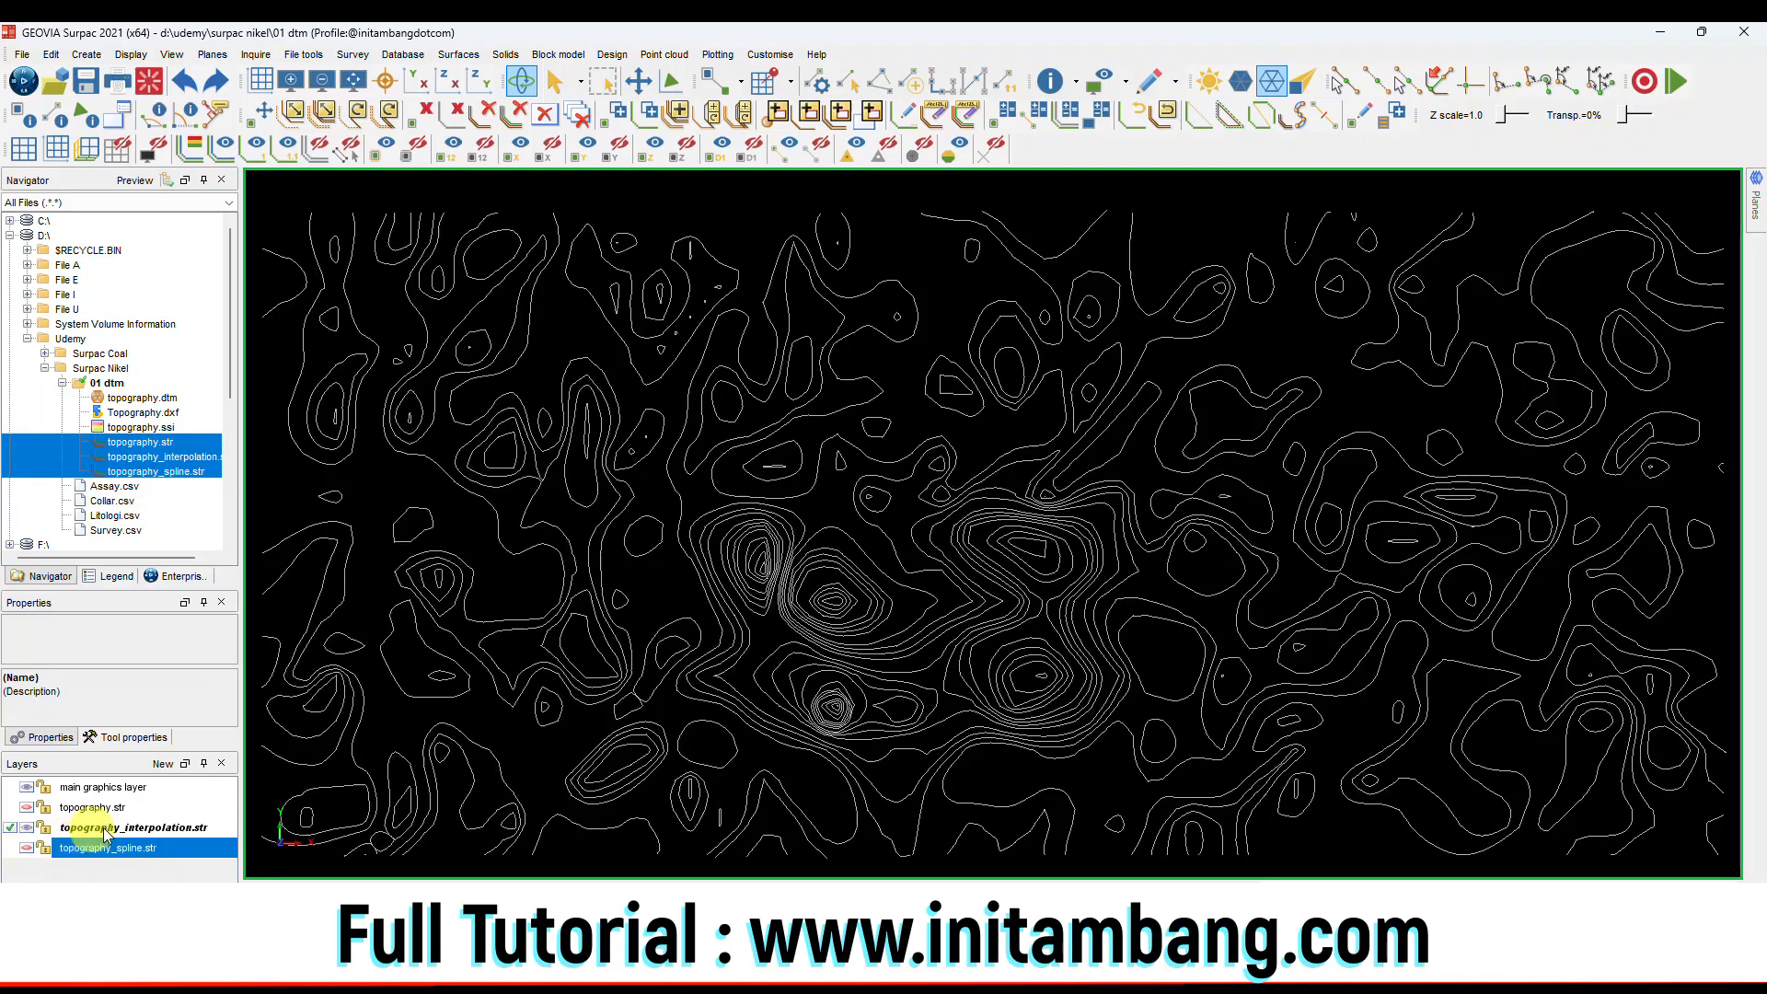
Renumber string range 1,999 to 2 in the topography_interpolation.str layer and turn on the 3D background.
left_click(51, 54)
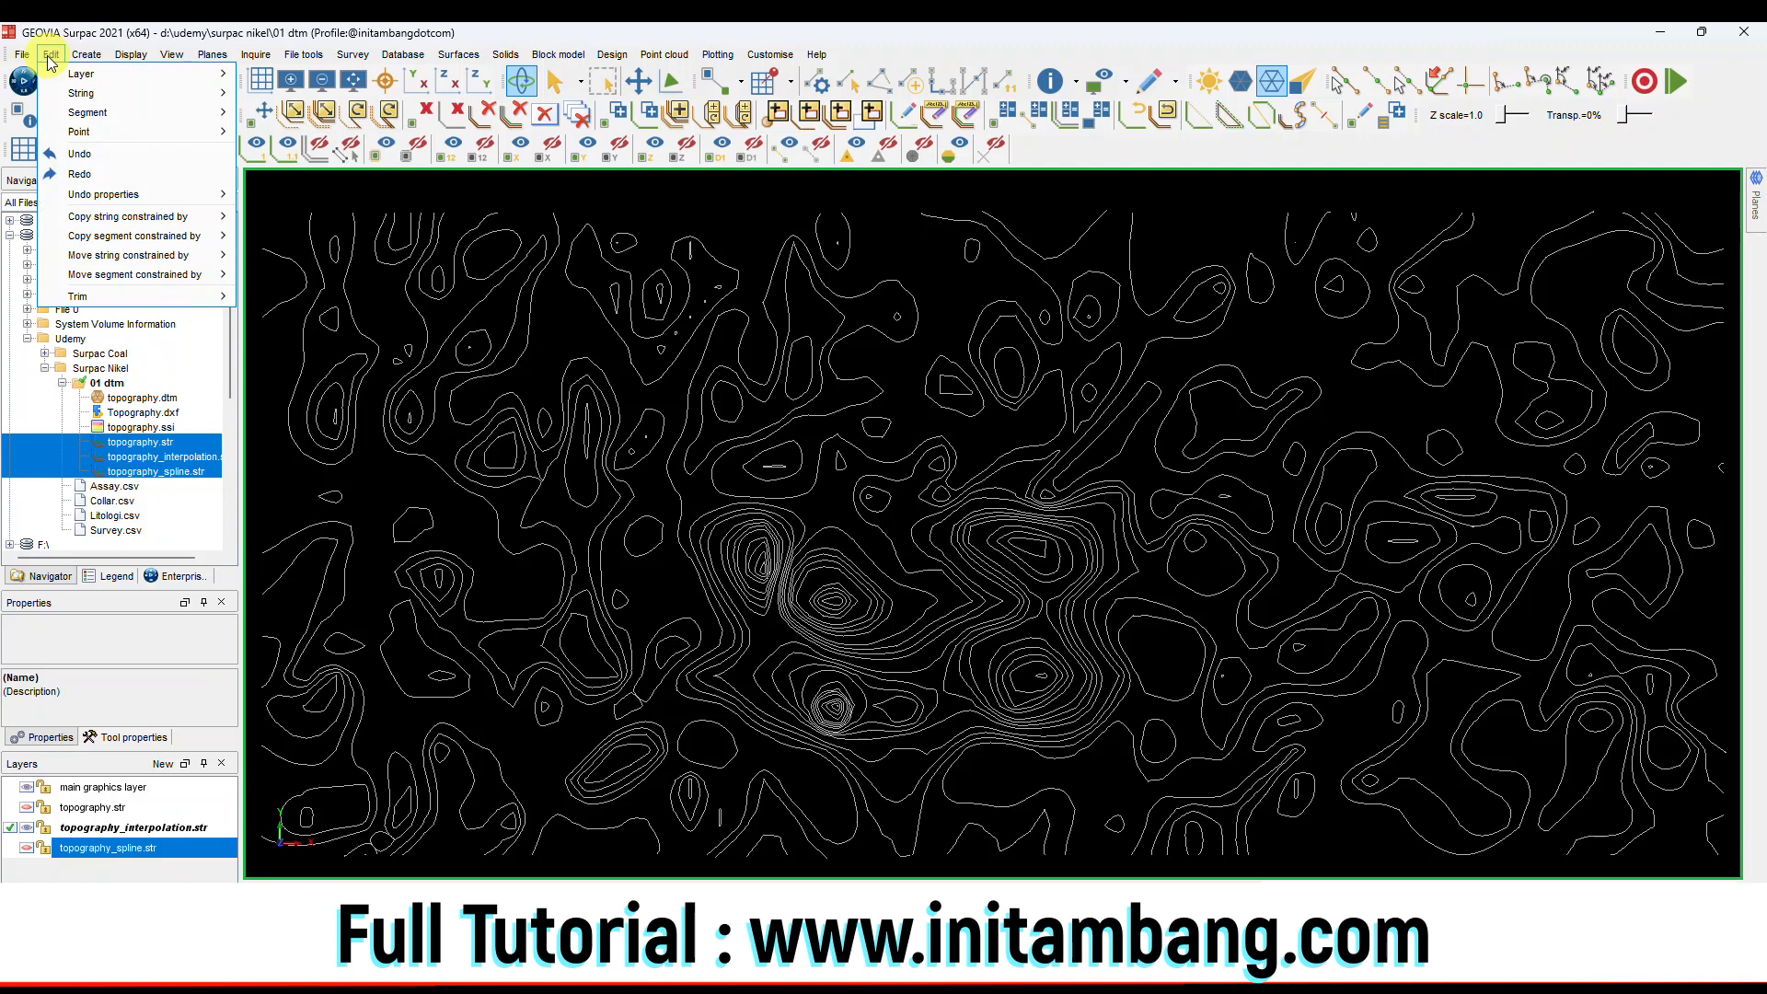
mouse_move(144, 97)
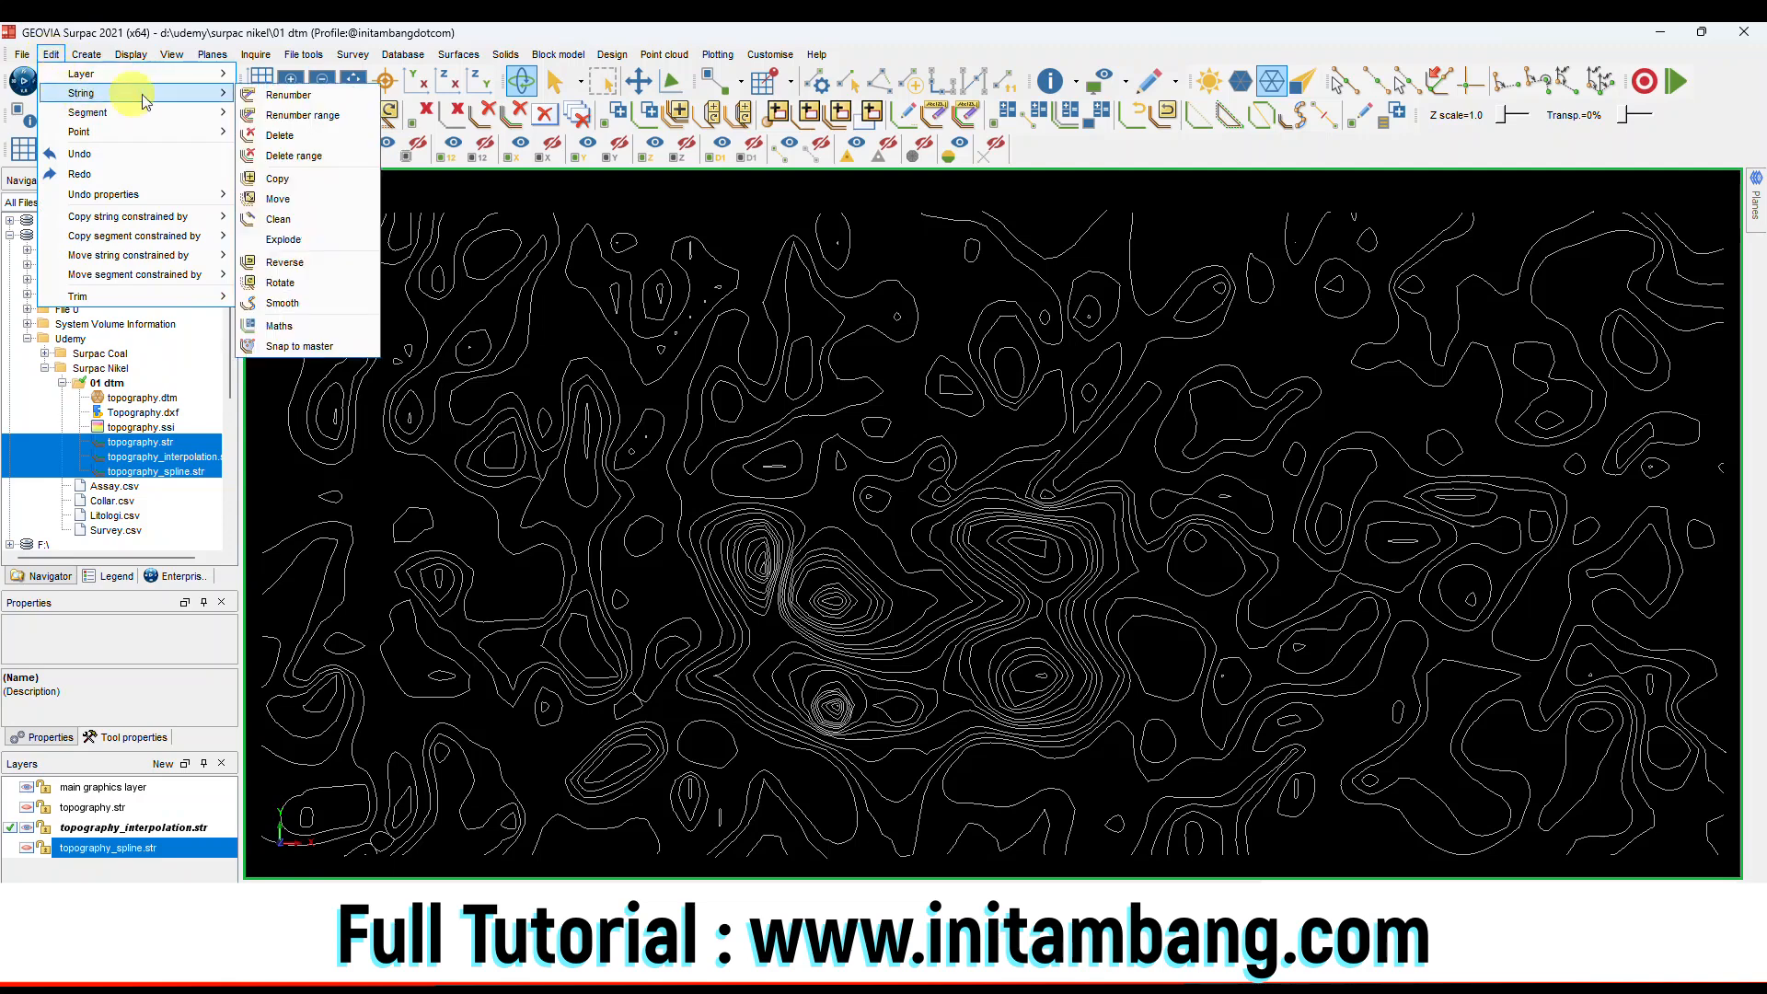
left_click(301, 116)
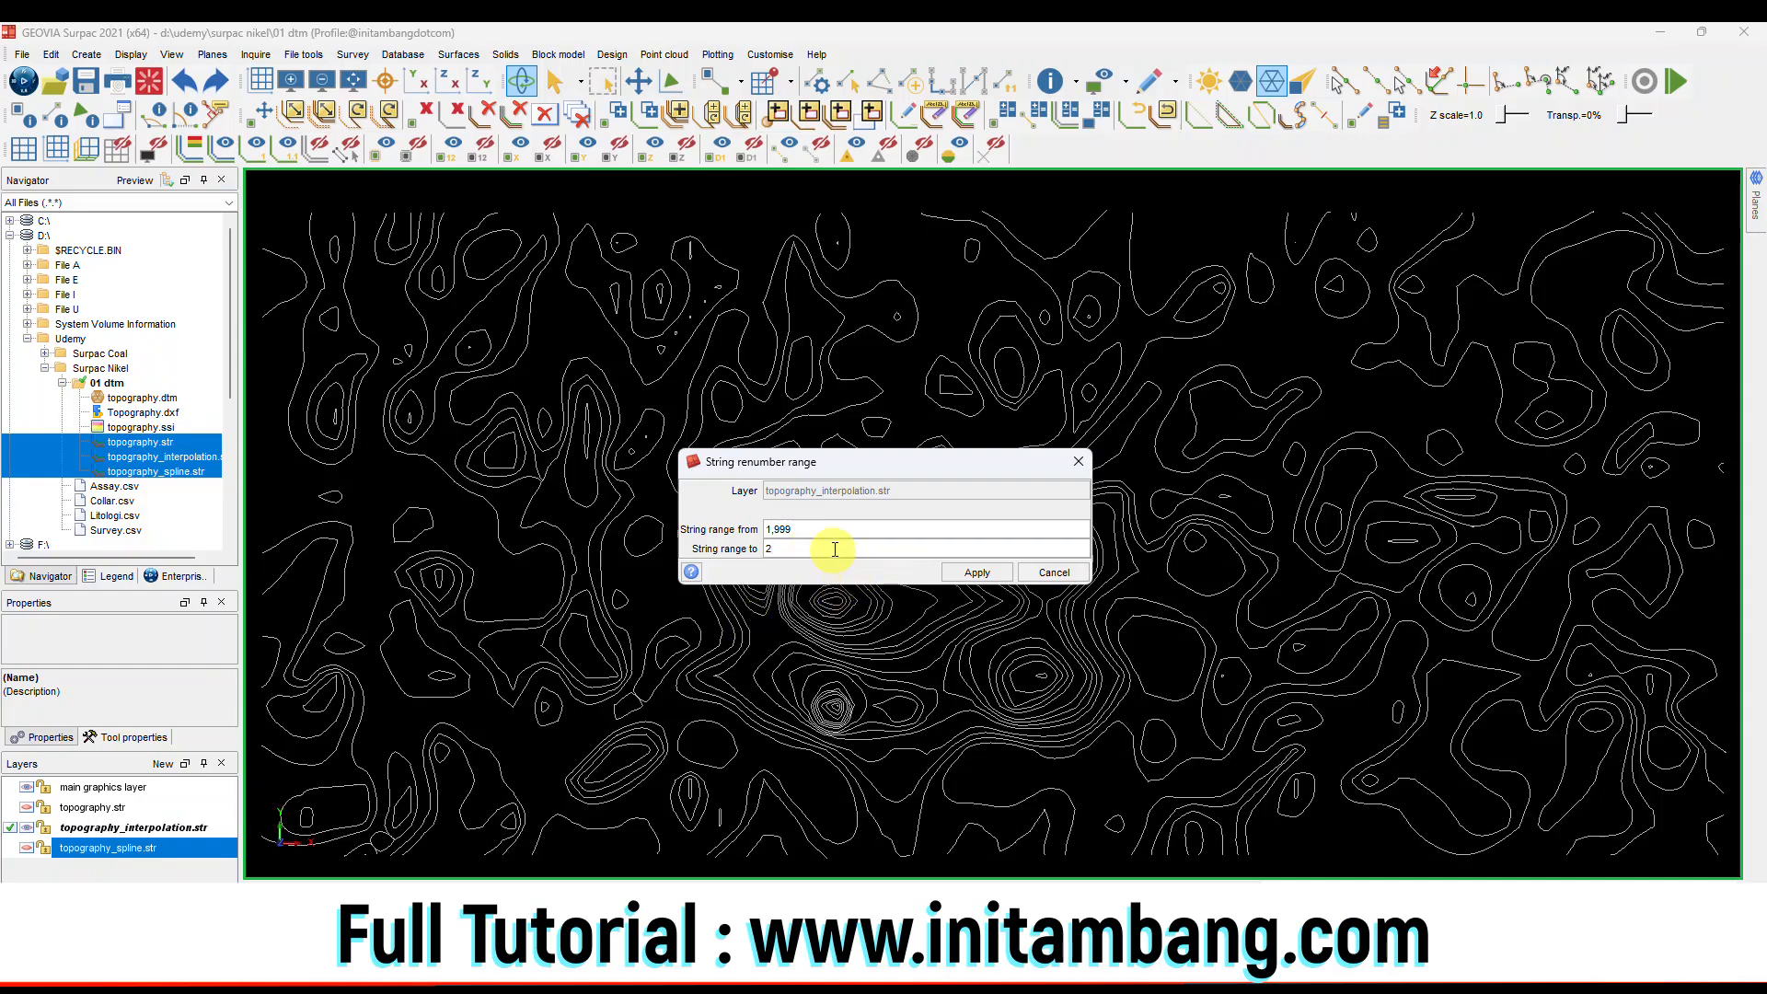
left_click(987, 572)
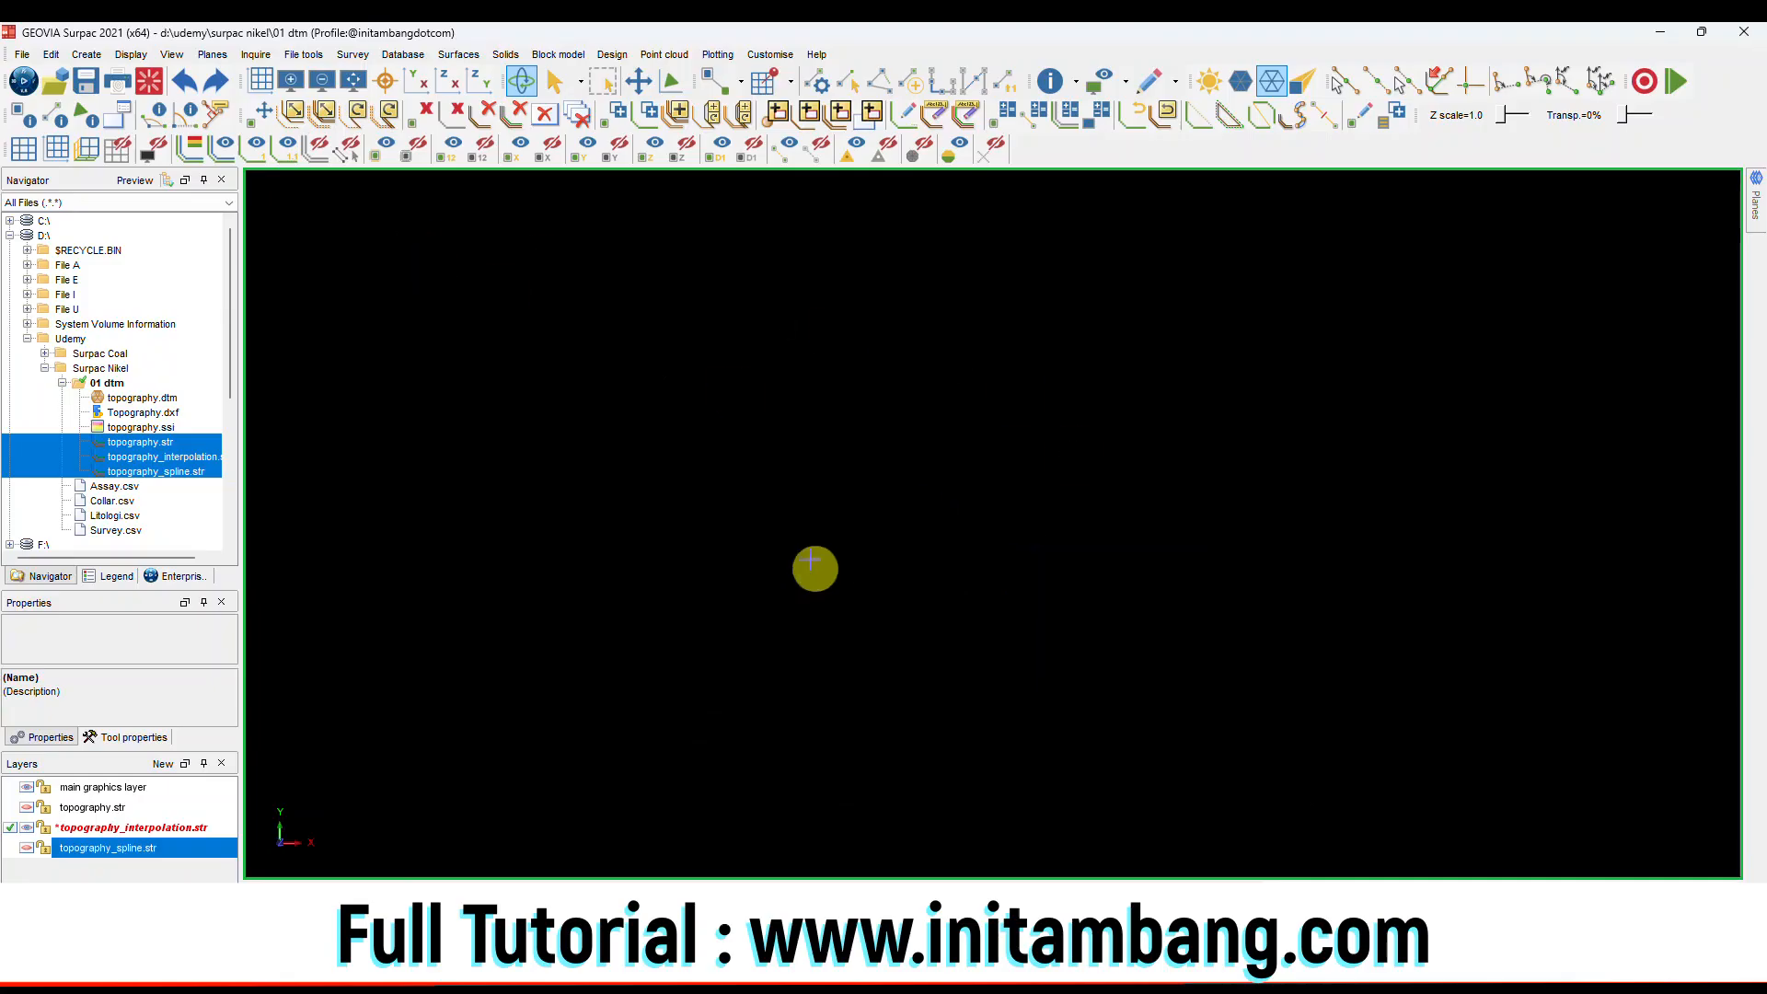
left_click(171, 54)
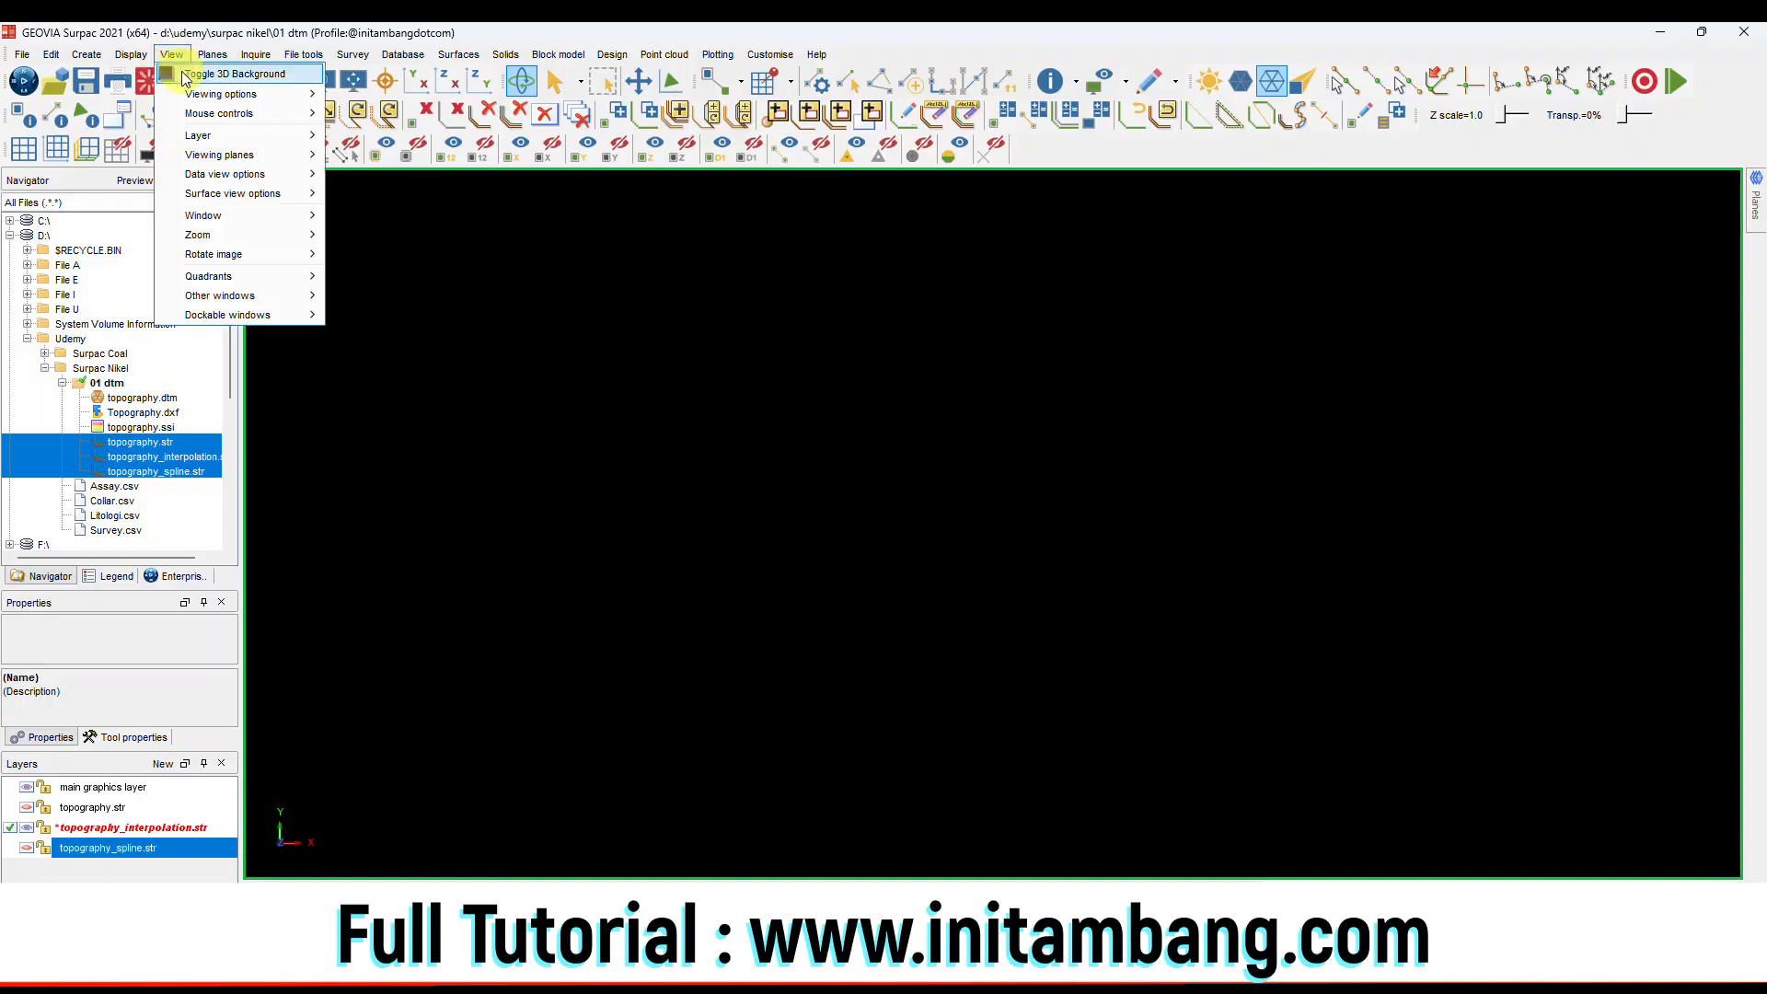
left_click(269, 76)
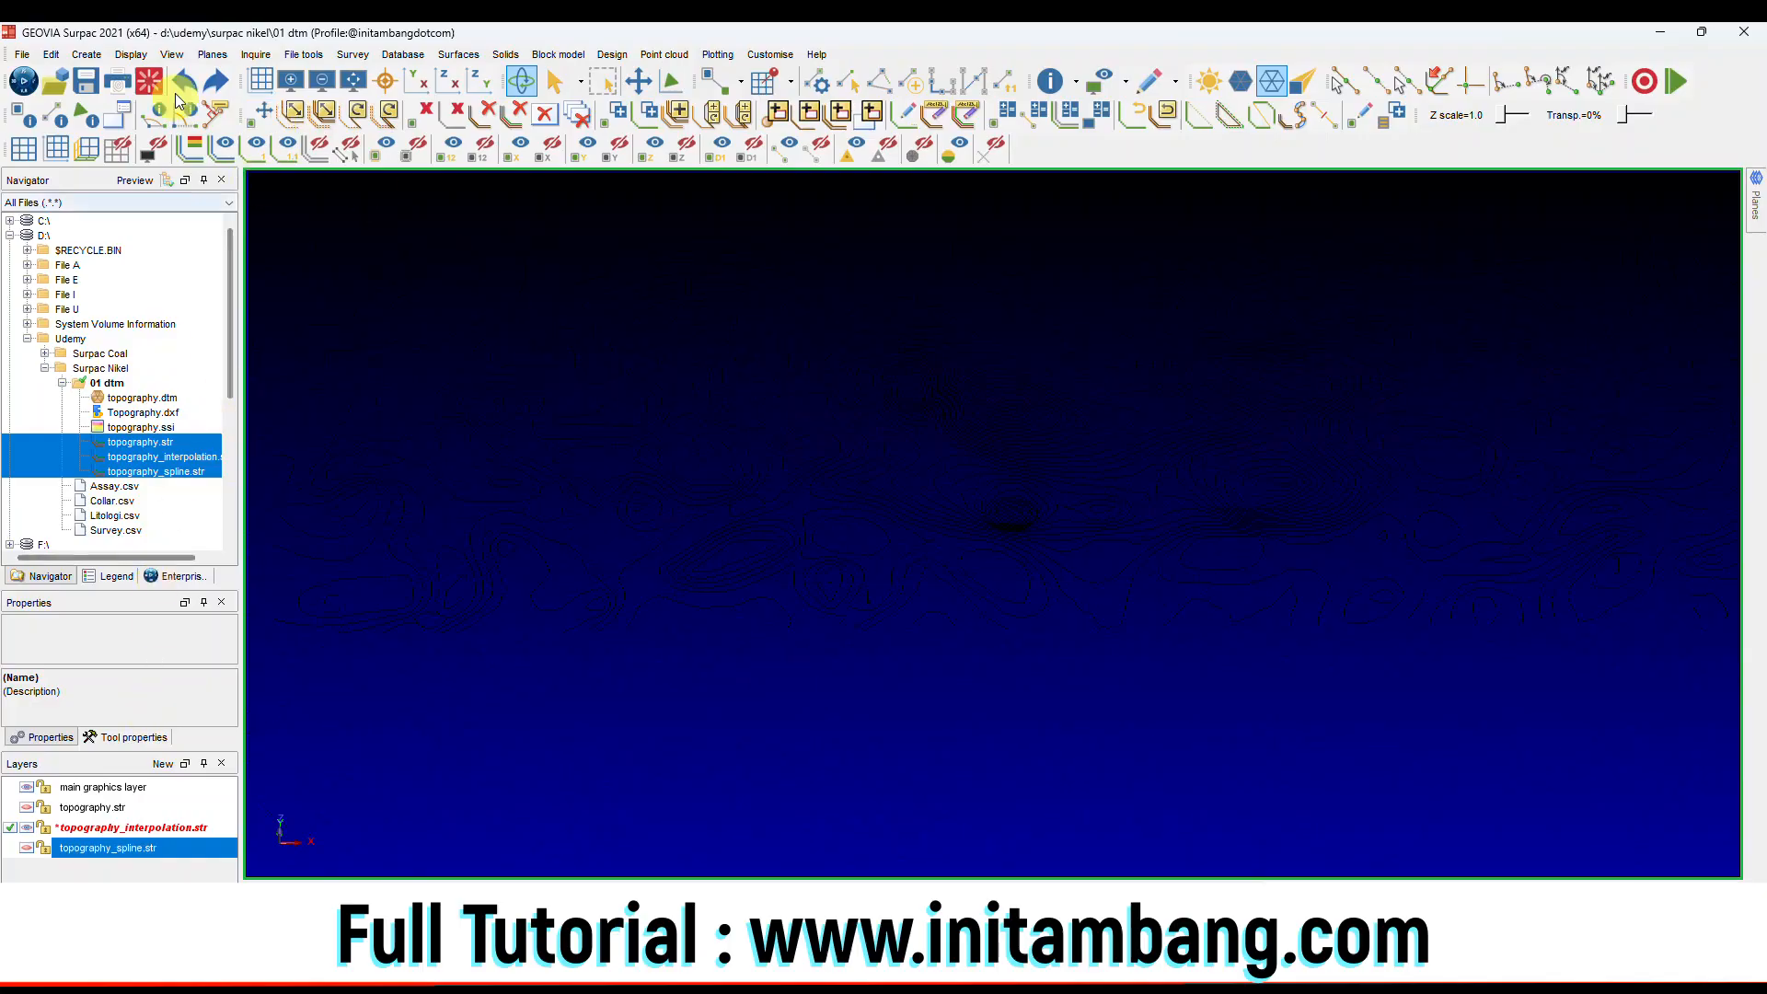
Renumber string range 1,999 of topography_interpolation.str to a string number displayed in light blue, and restore the plain black background.
left_click(50, 54)
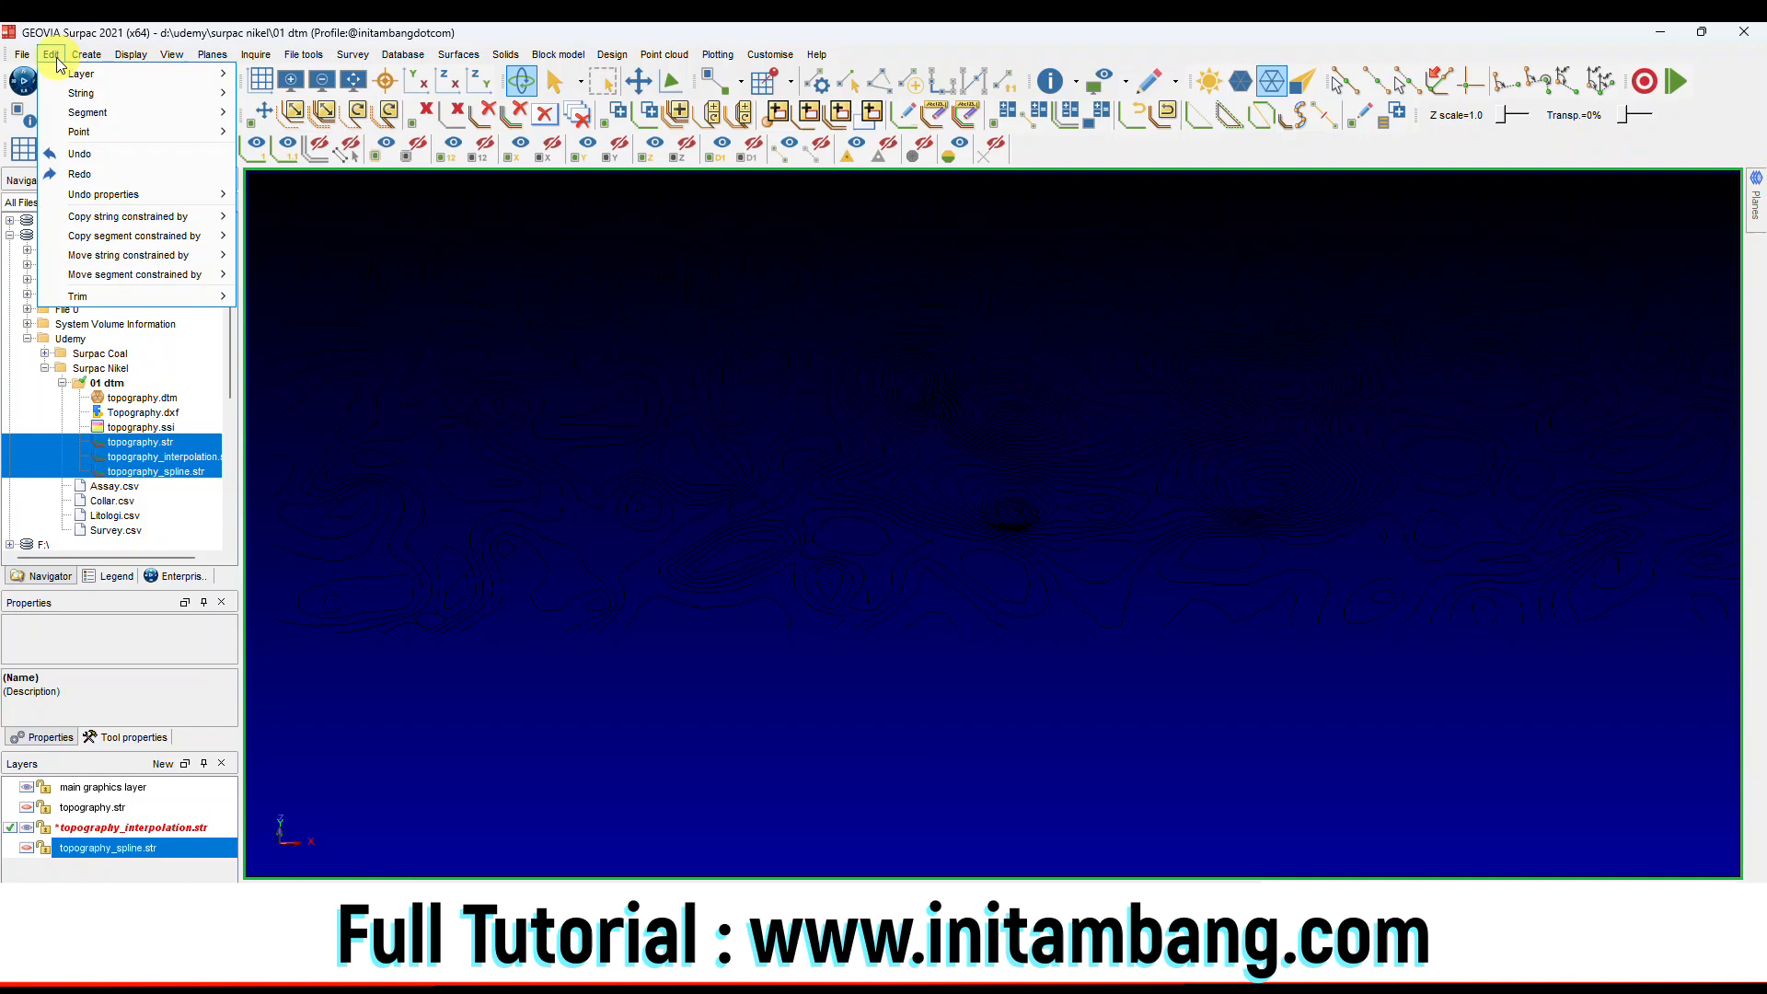
mouse_move(82, 93)
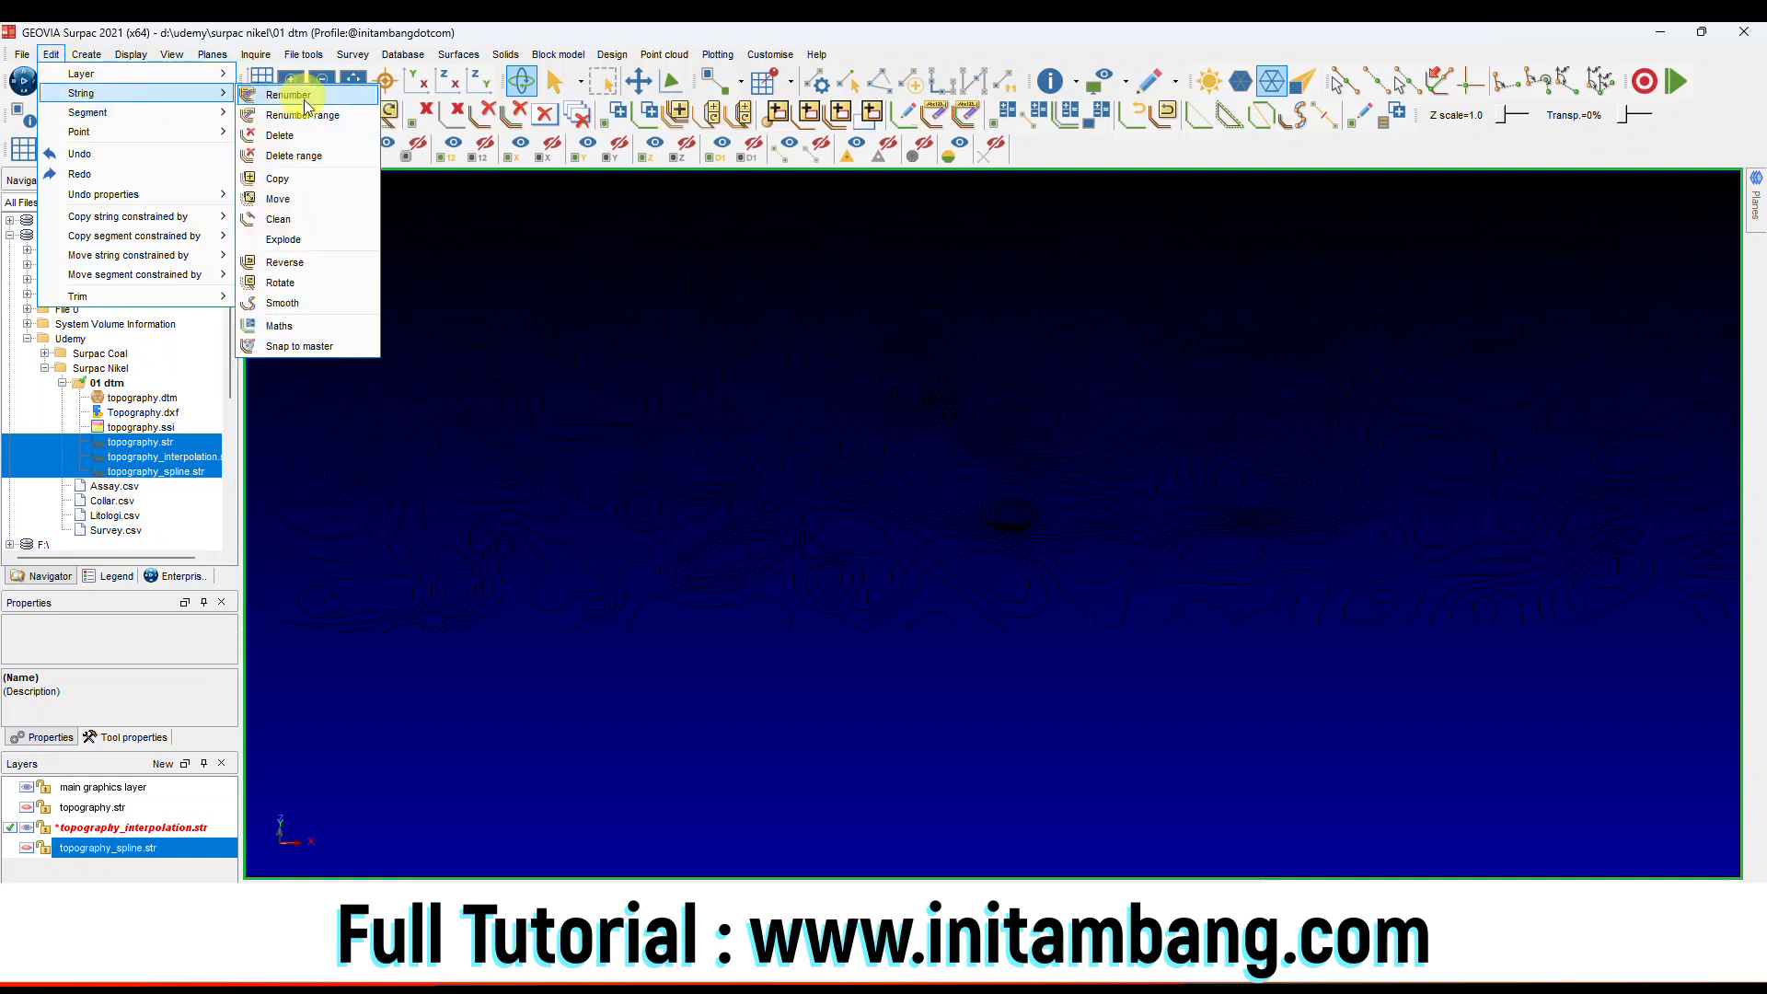
left_click(310, 112)
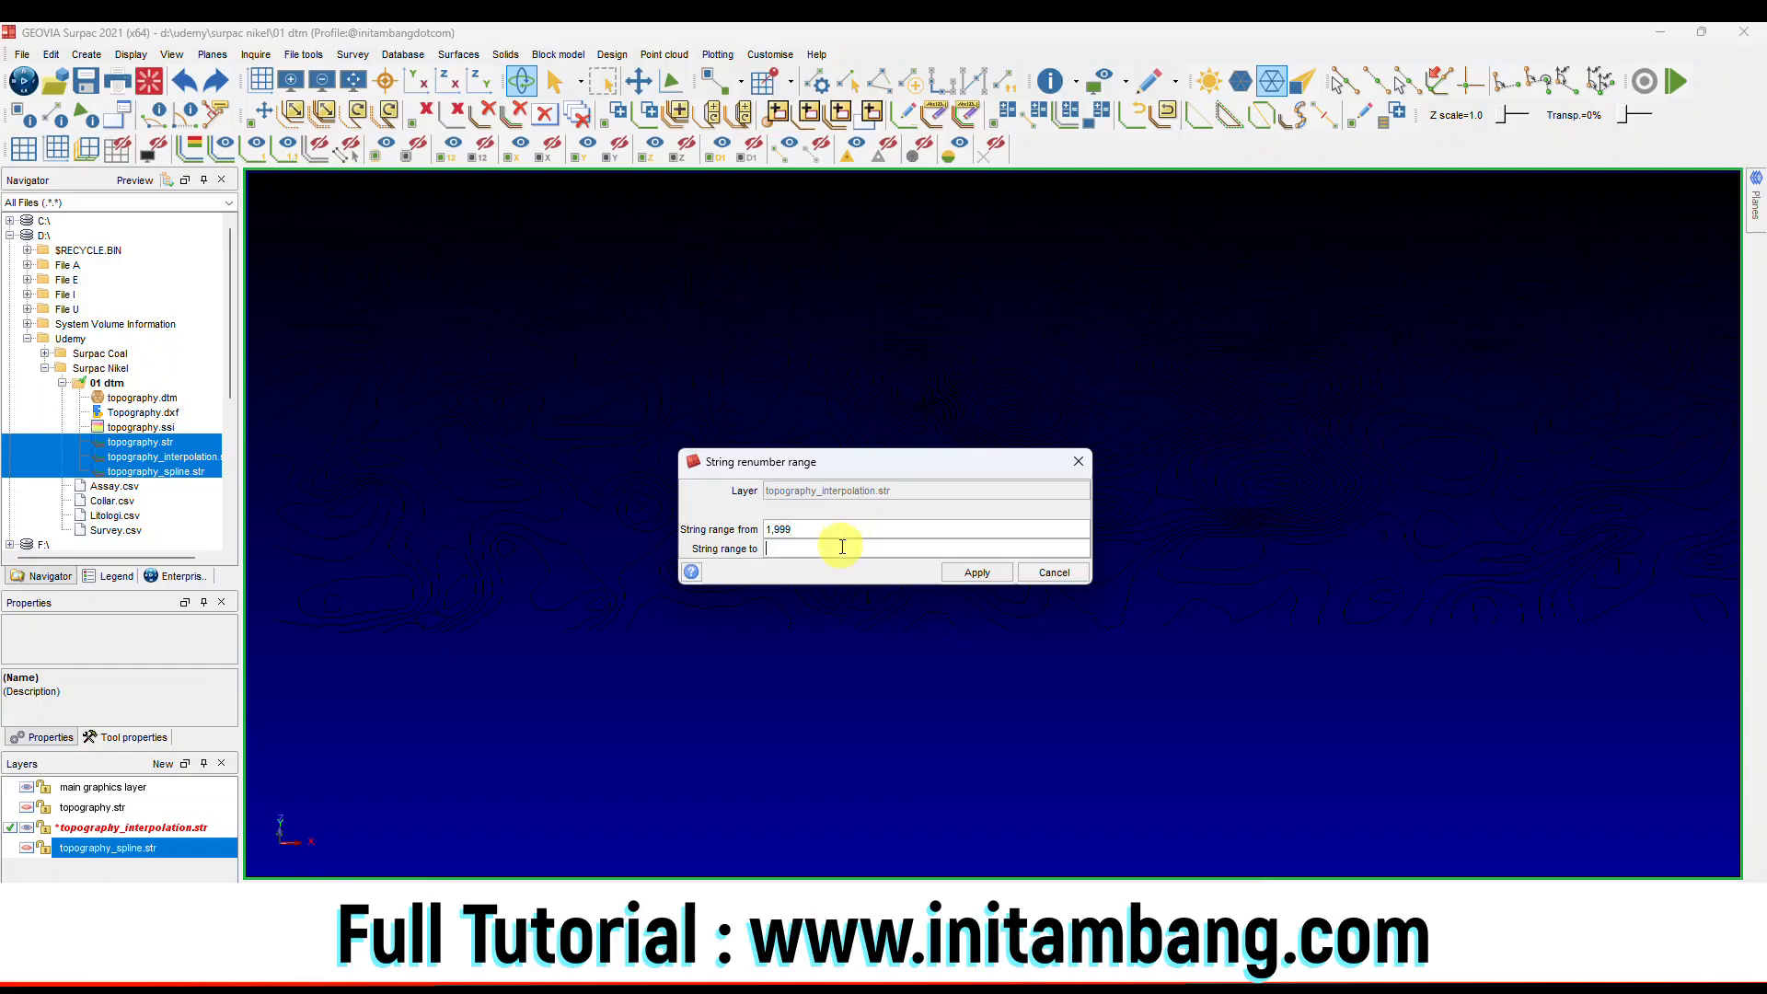
left_click(975, 575)
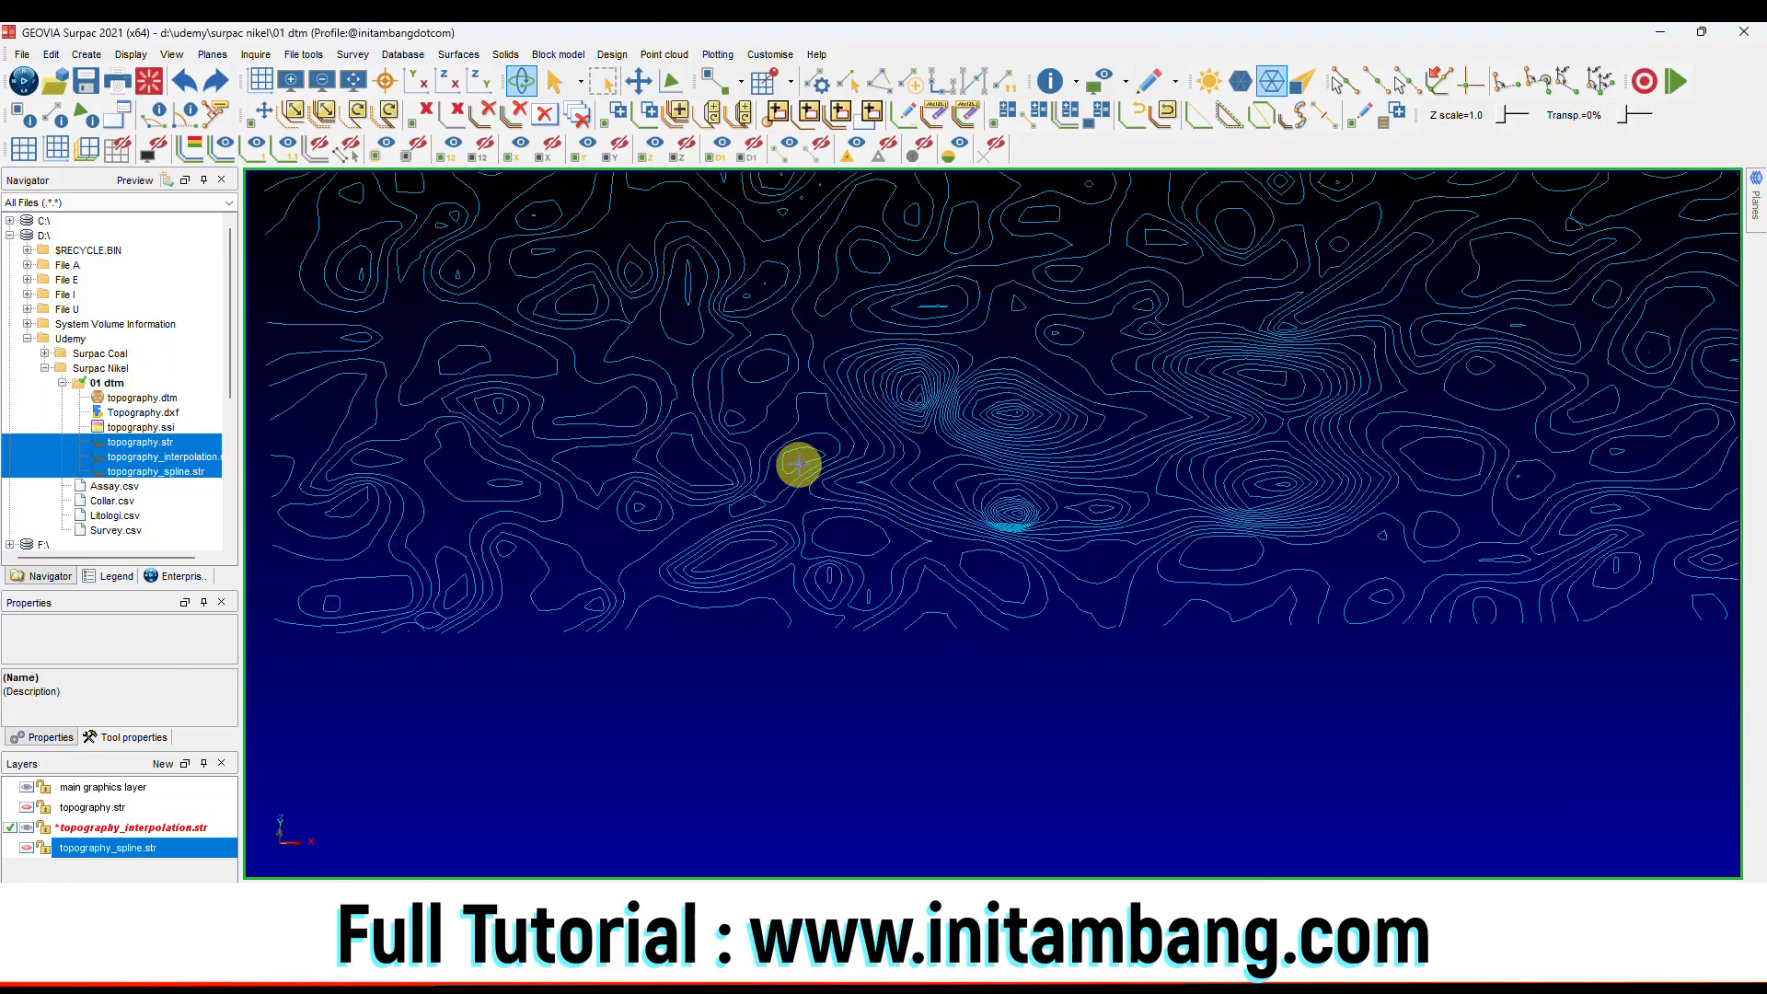
left_click(353, 81)
left_click(173, 55)
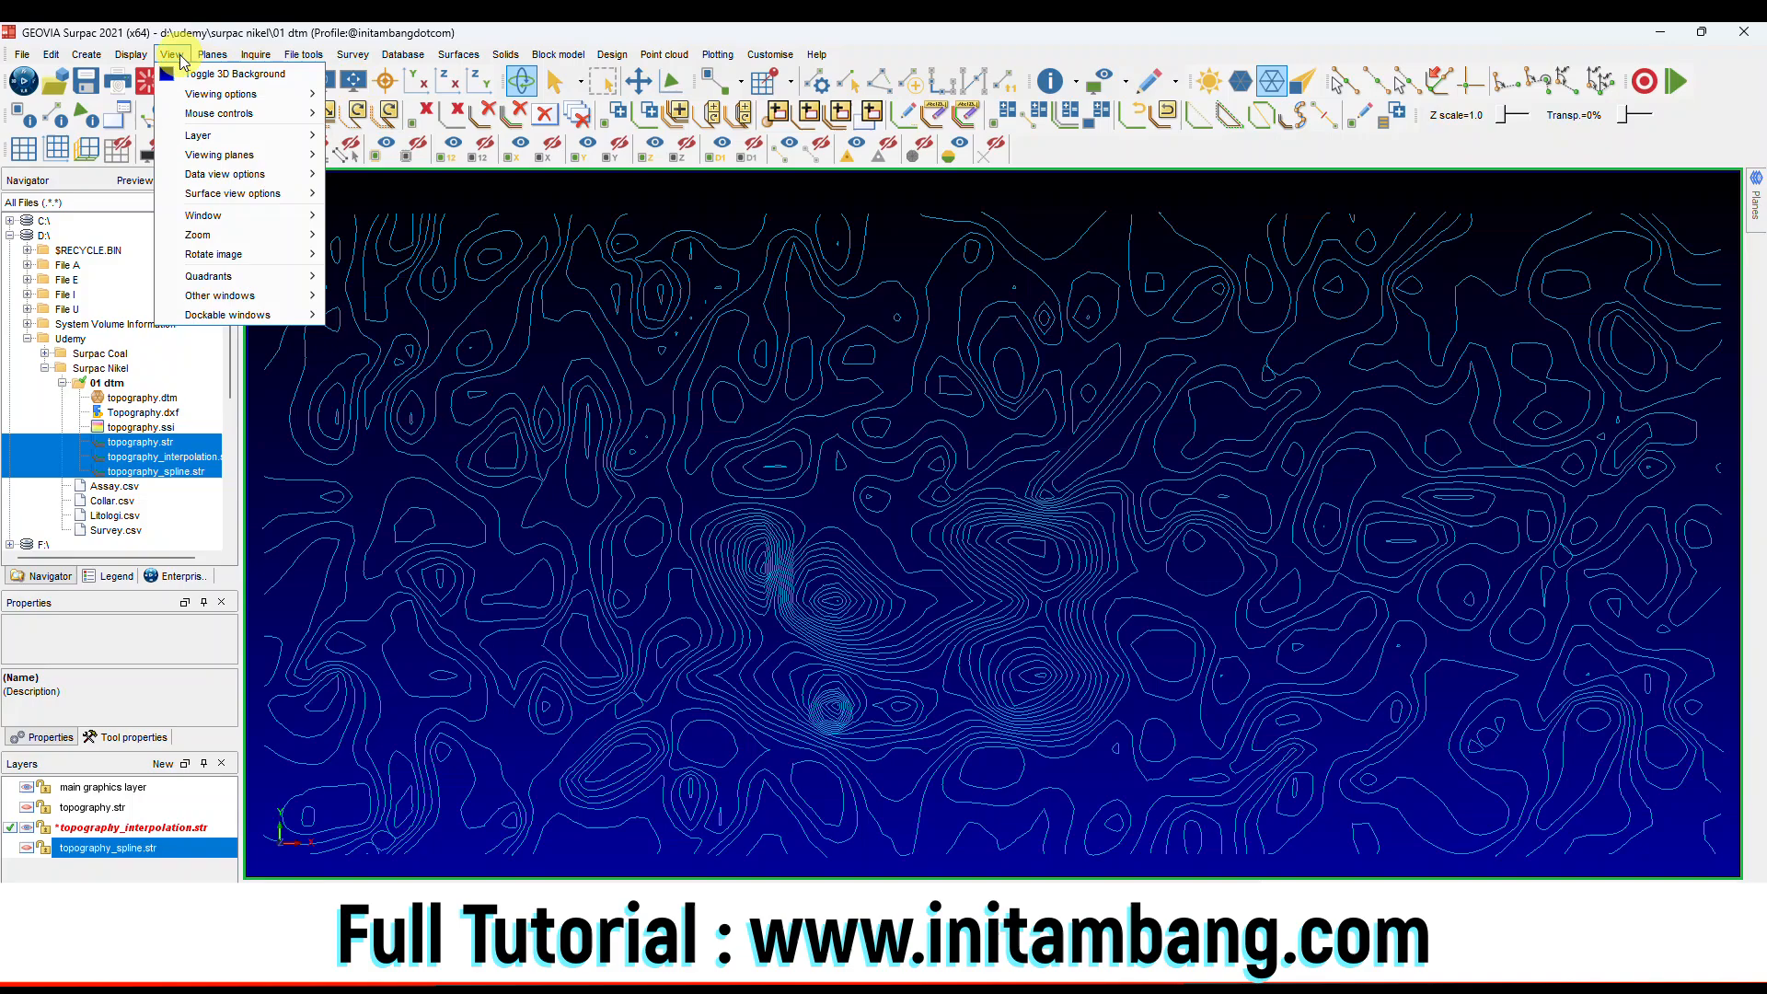
left_click(188, 73)
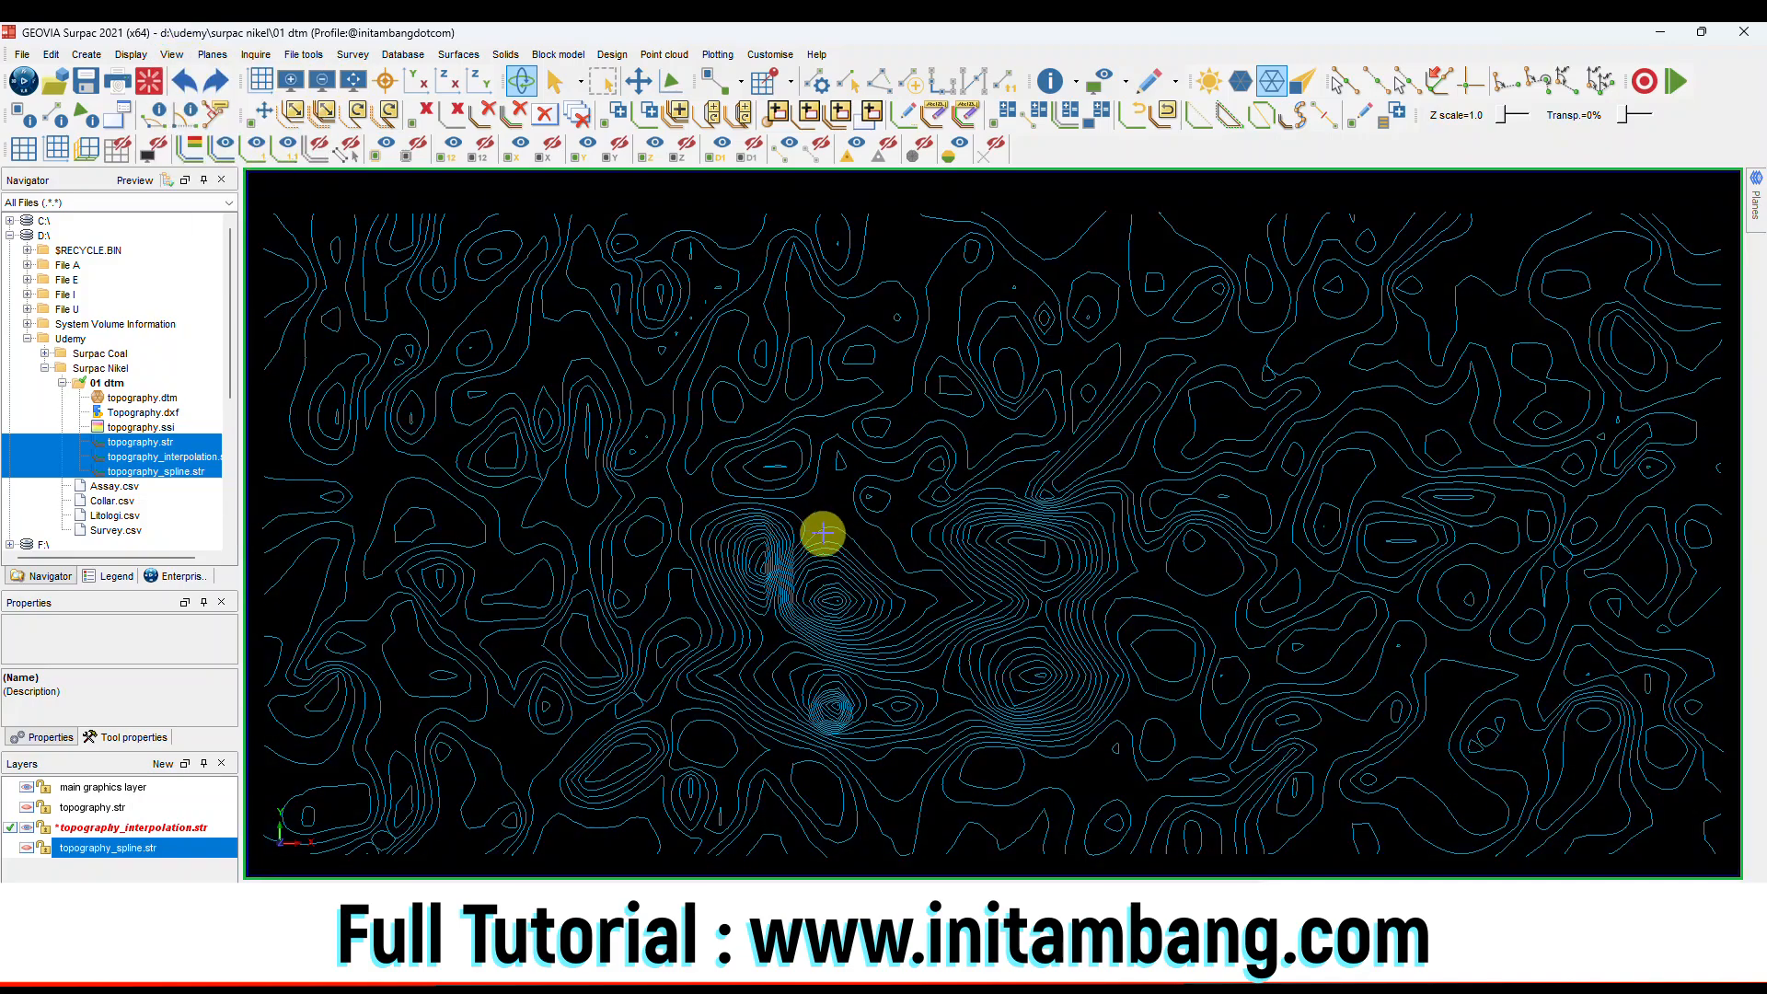
Save the renumbered interpolation contours as a binary Surpac string file, overwriting topography_interpolation.str.
left_click(85, 81)
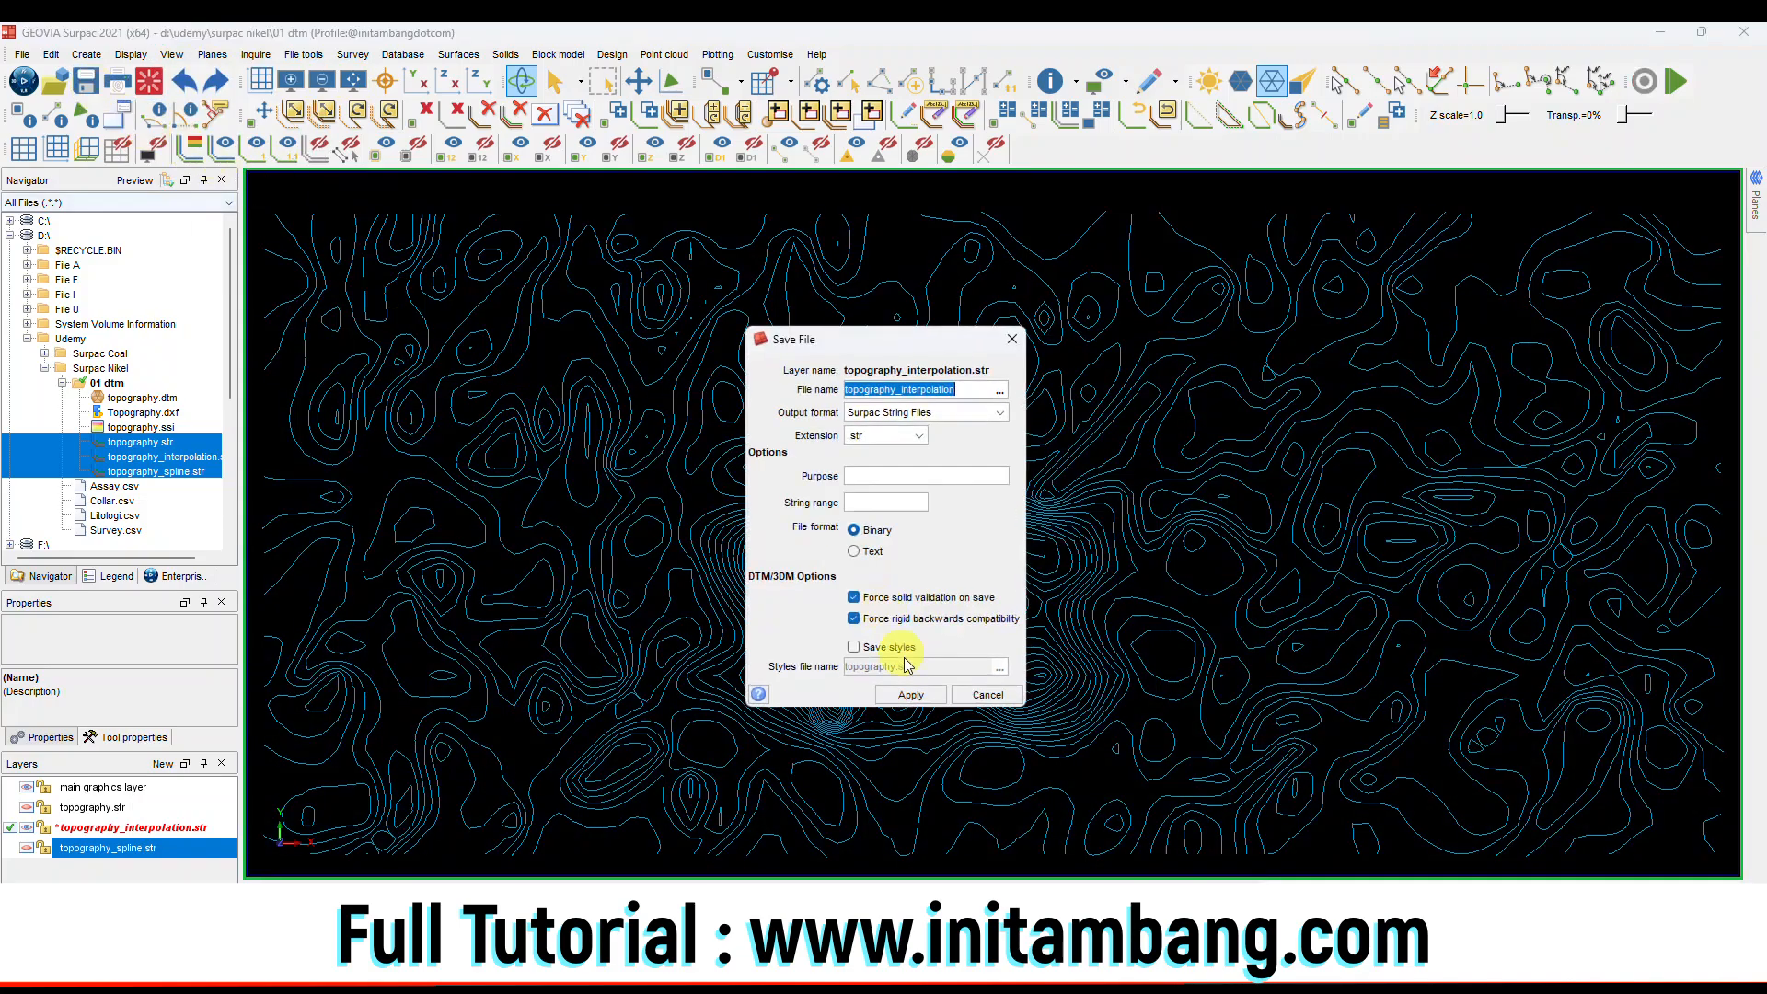
left_click(907, 697)
left_click(914, 571)
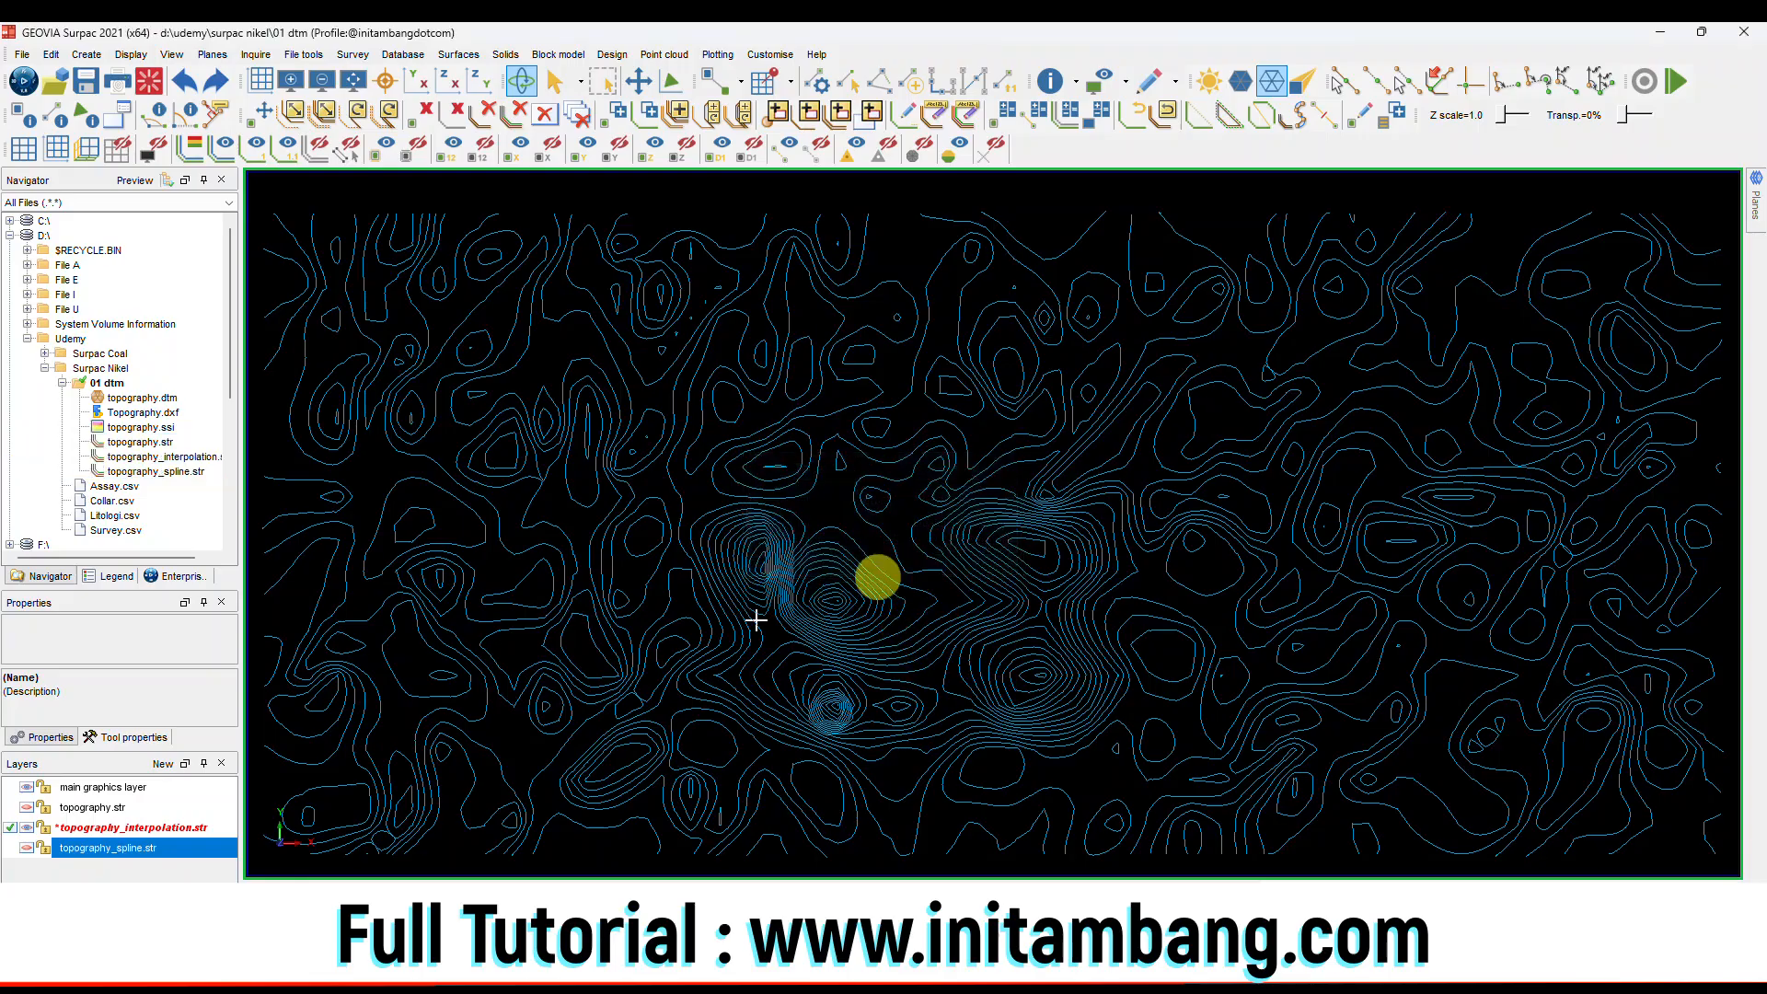
Hide the topography_interpolation.str layer and make topography_spline.str the active, visible layer.
left_click(27, 829)
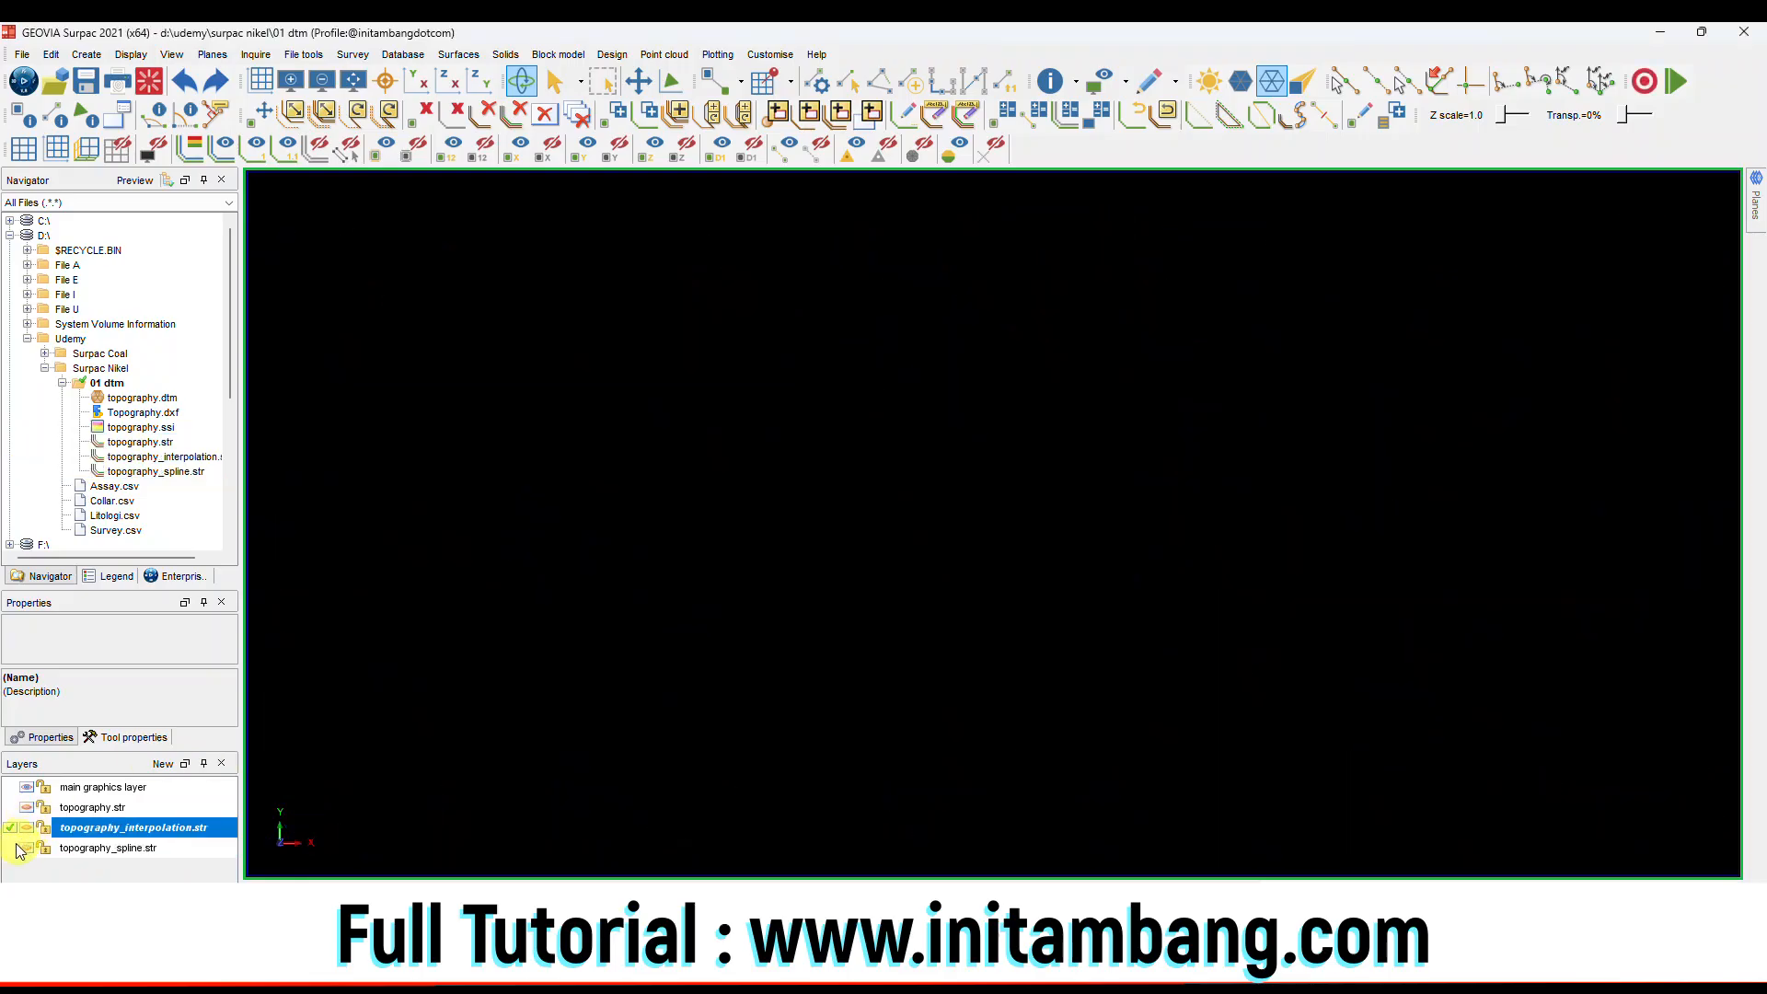
left_click(12, 848)
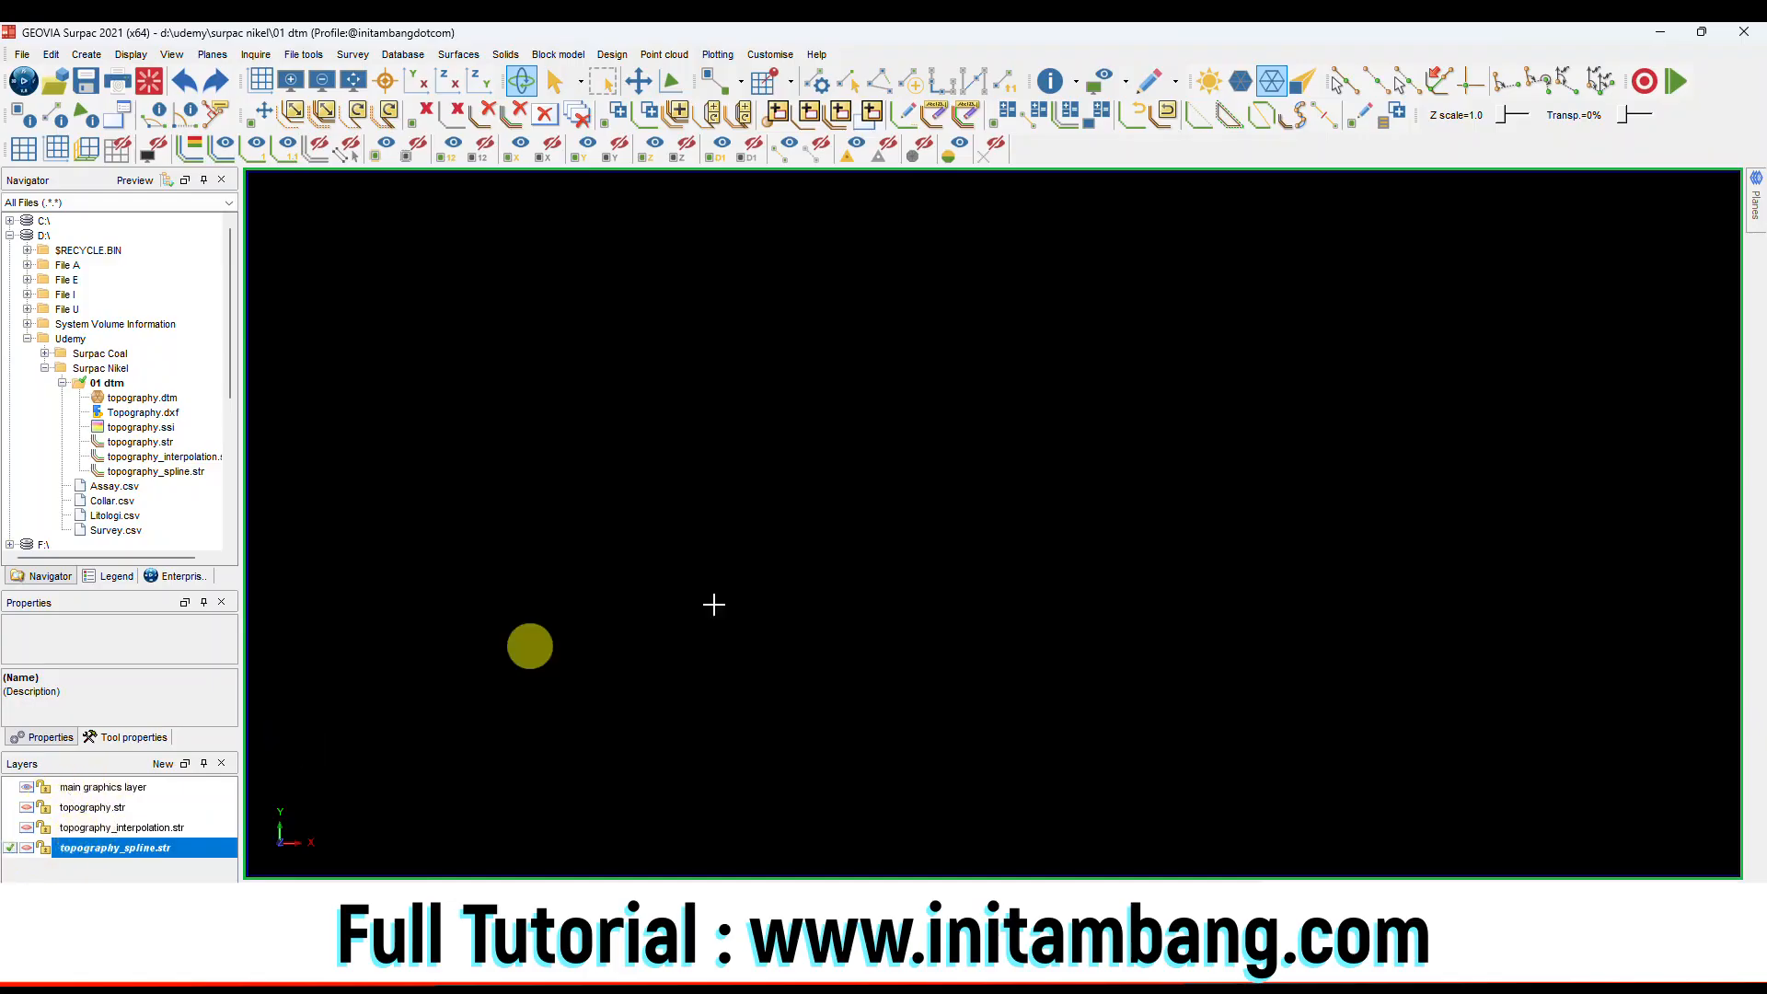
left_click(29, 849)
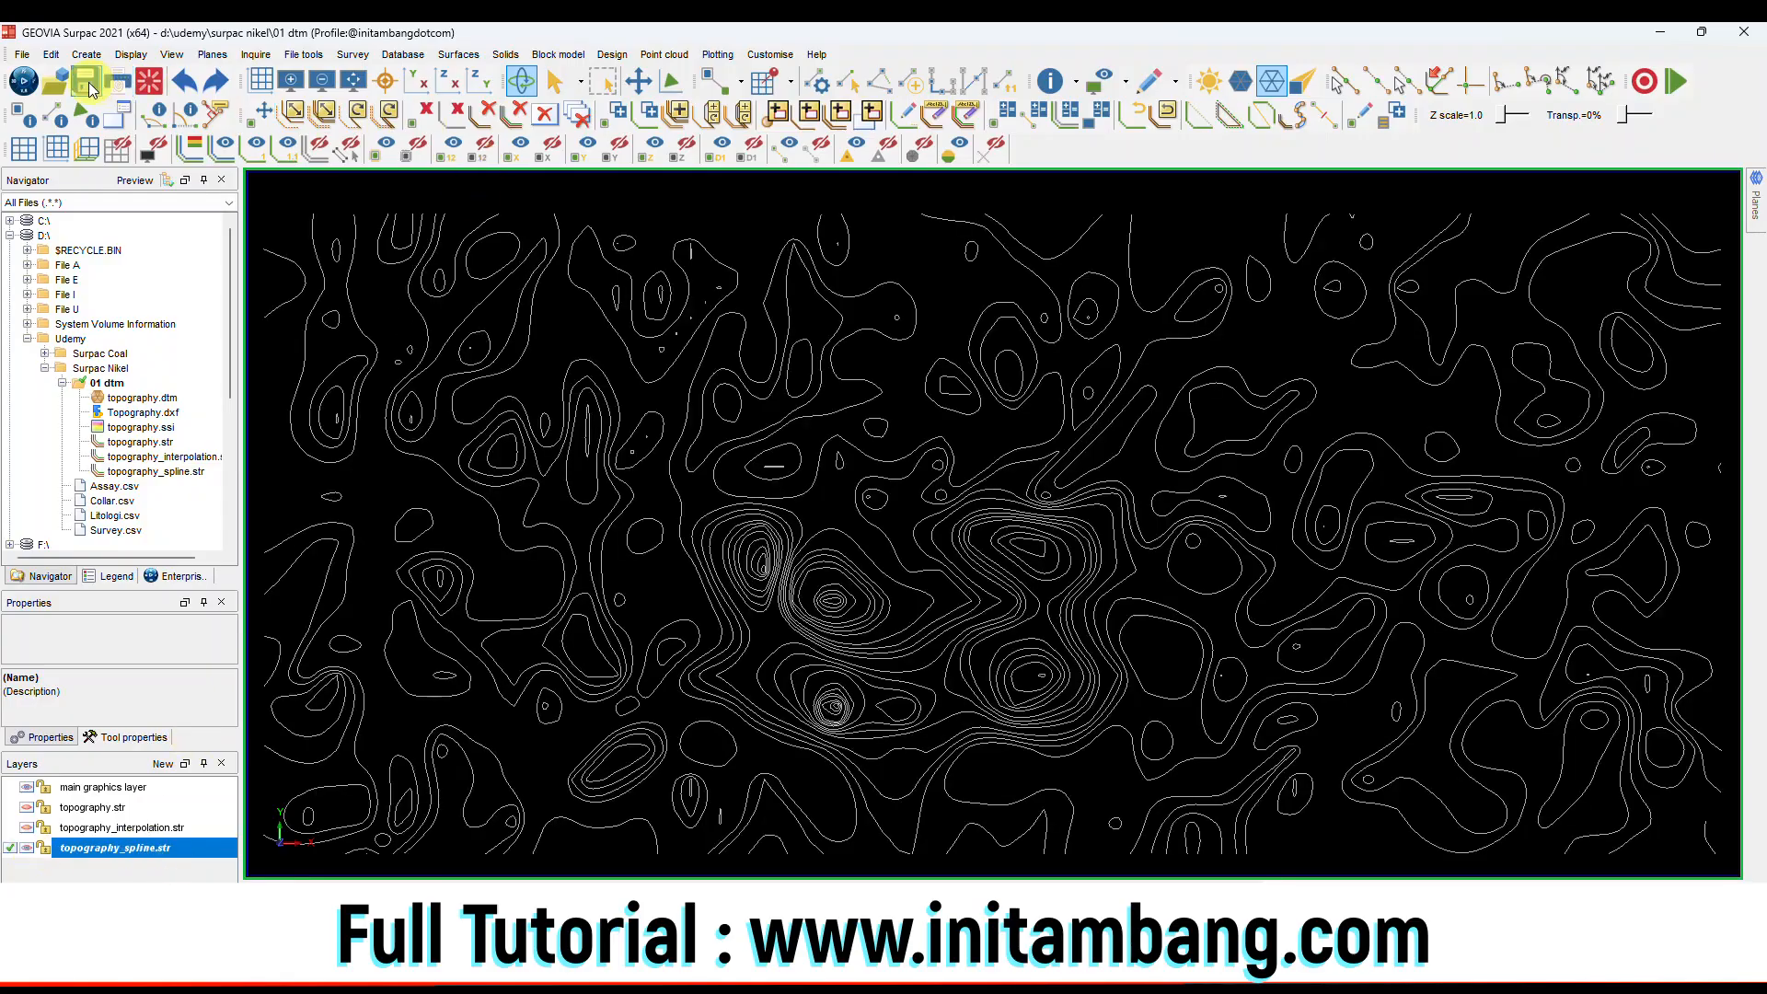
Renumber string range 1,999 of topography_spline.str to a string number displayed in green, and save it over the existing binary string file.
left_click(963, 119)
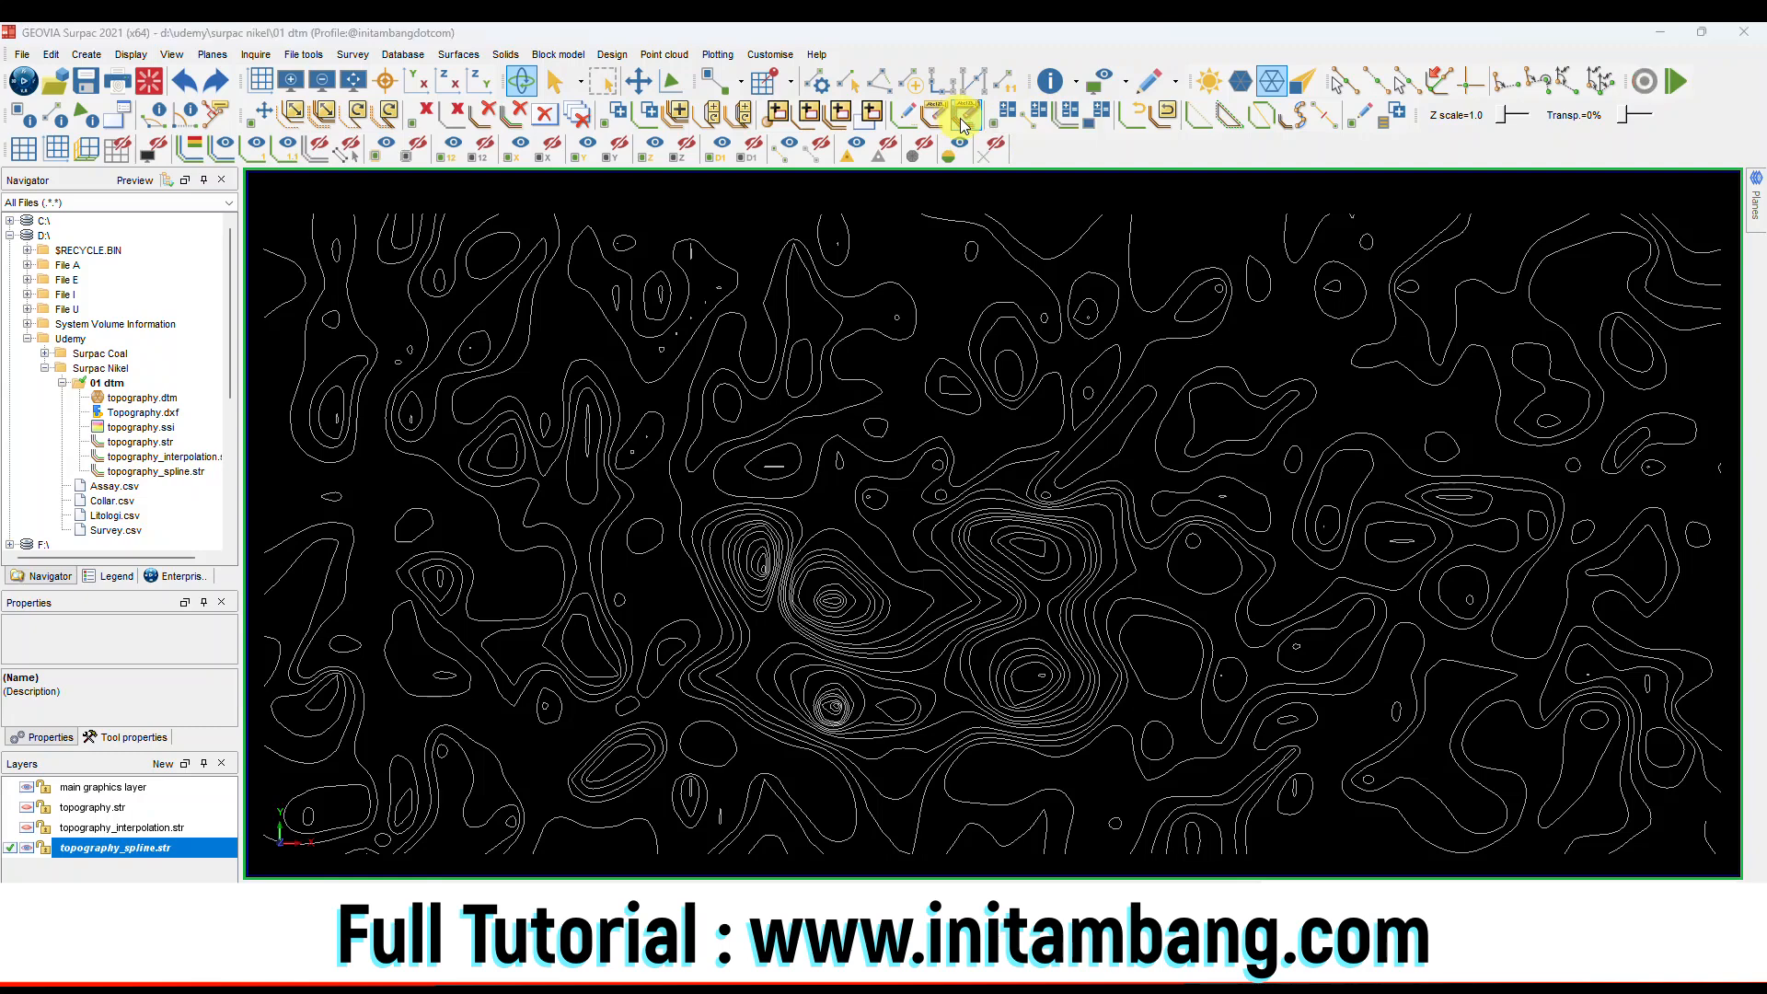
type("1,999")
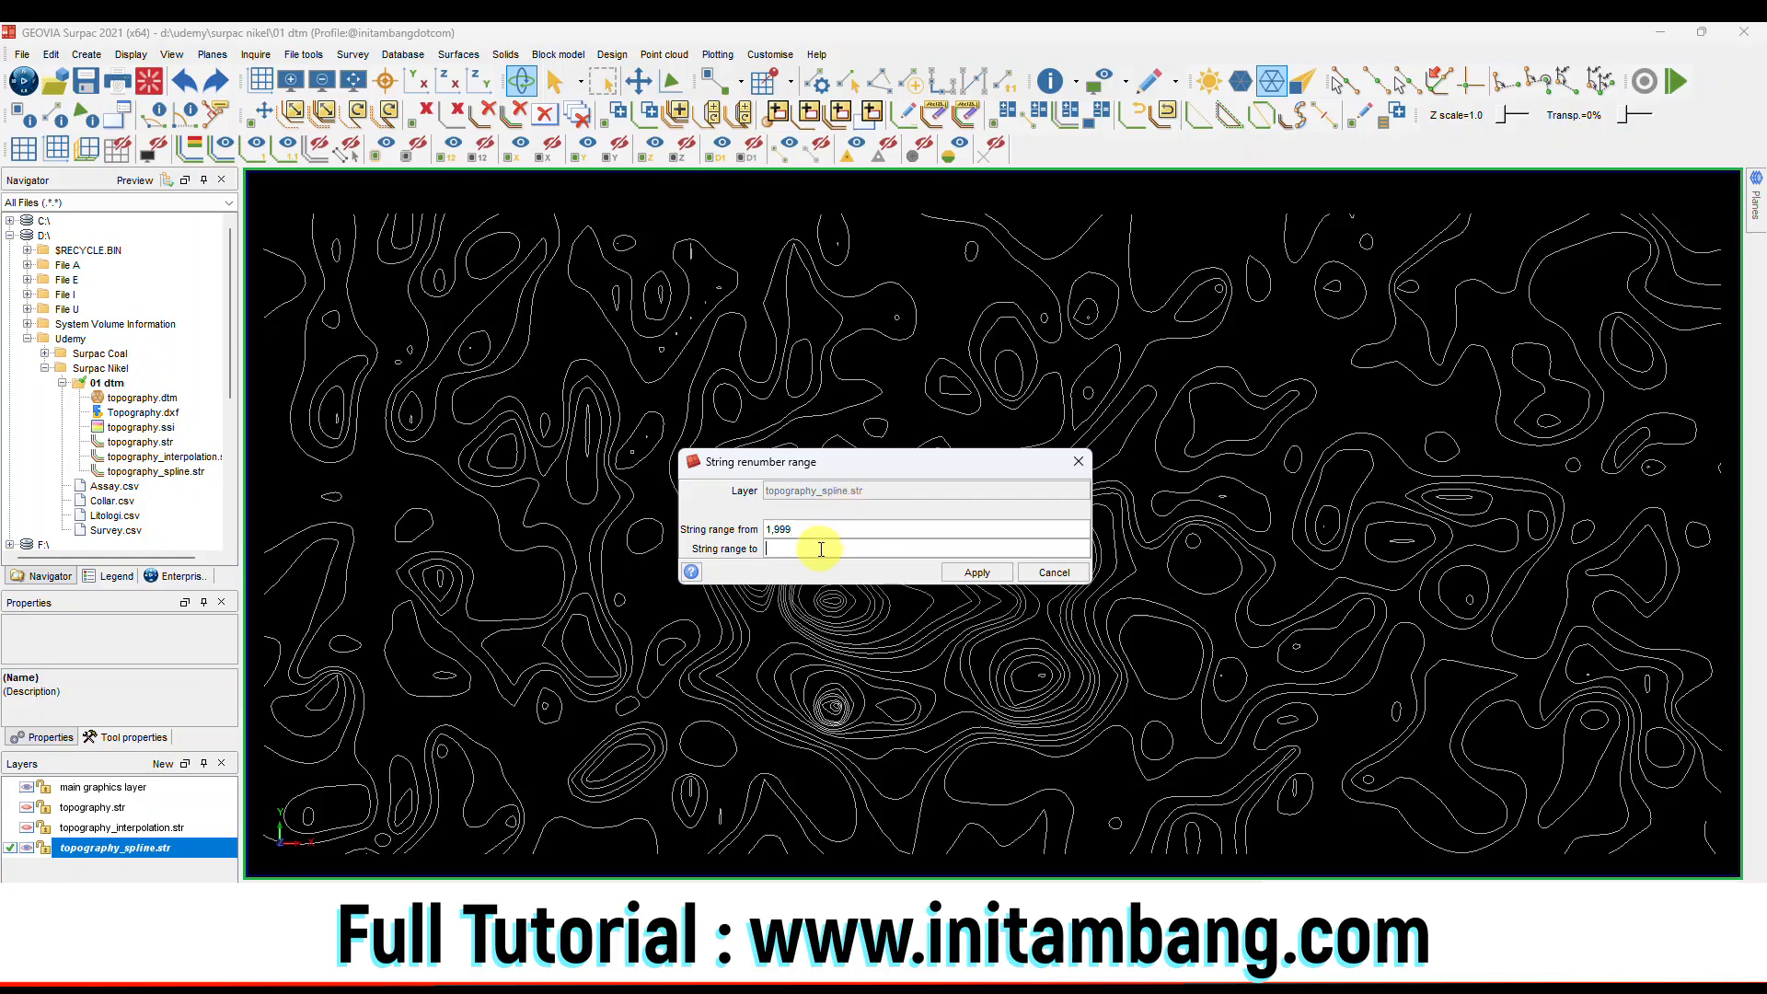
left_click(976, 572)
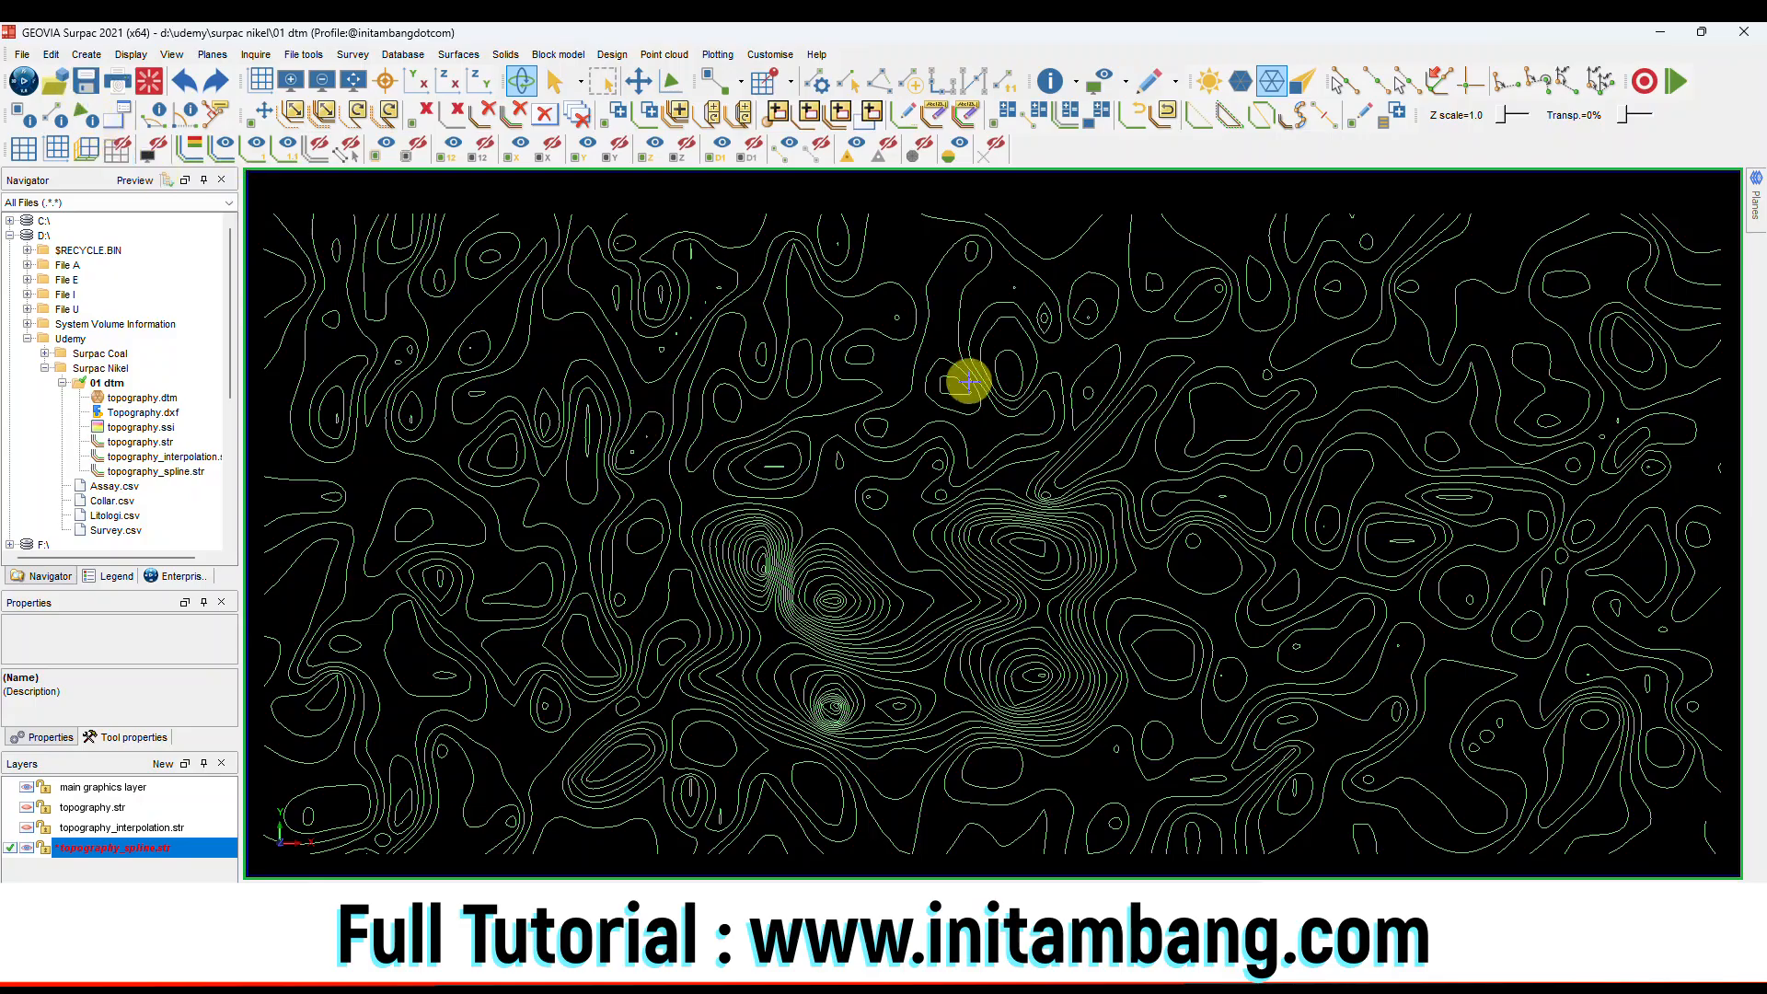
key("ctrl+s")
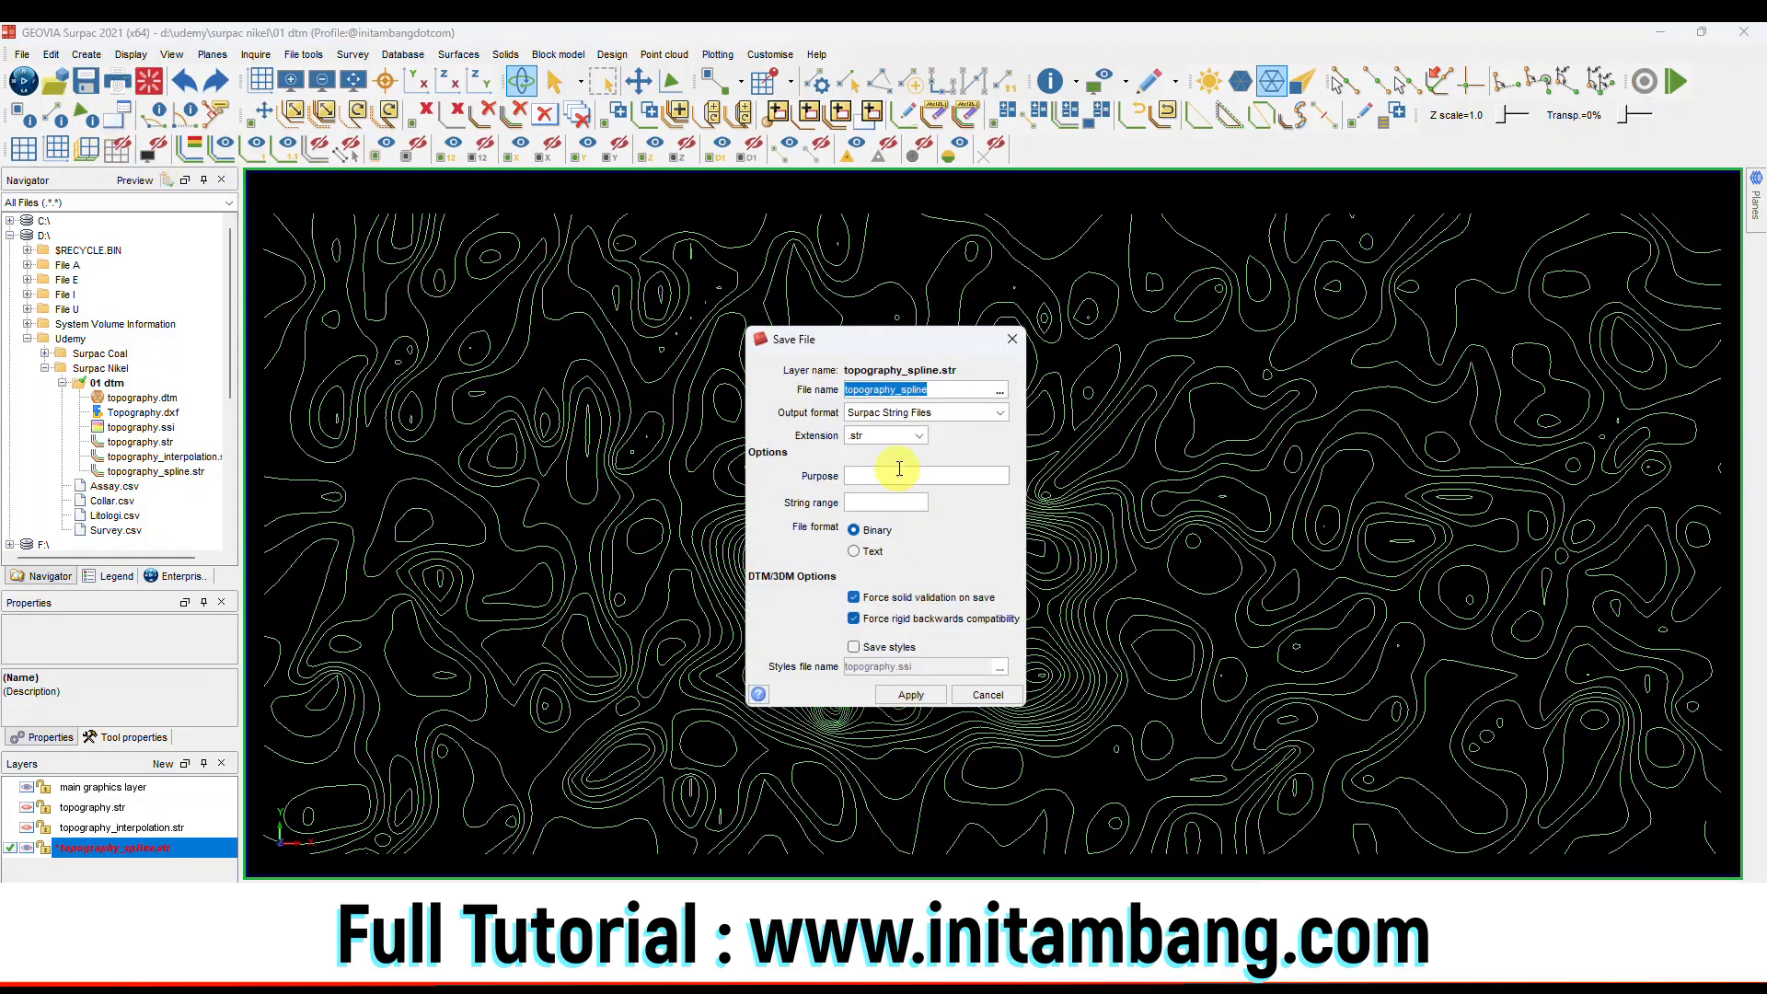
left_click(911, 695)
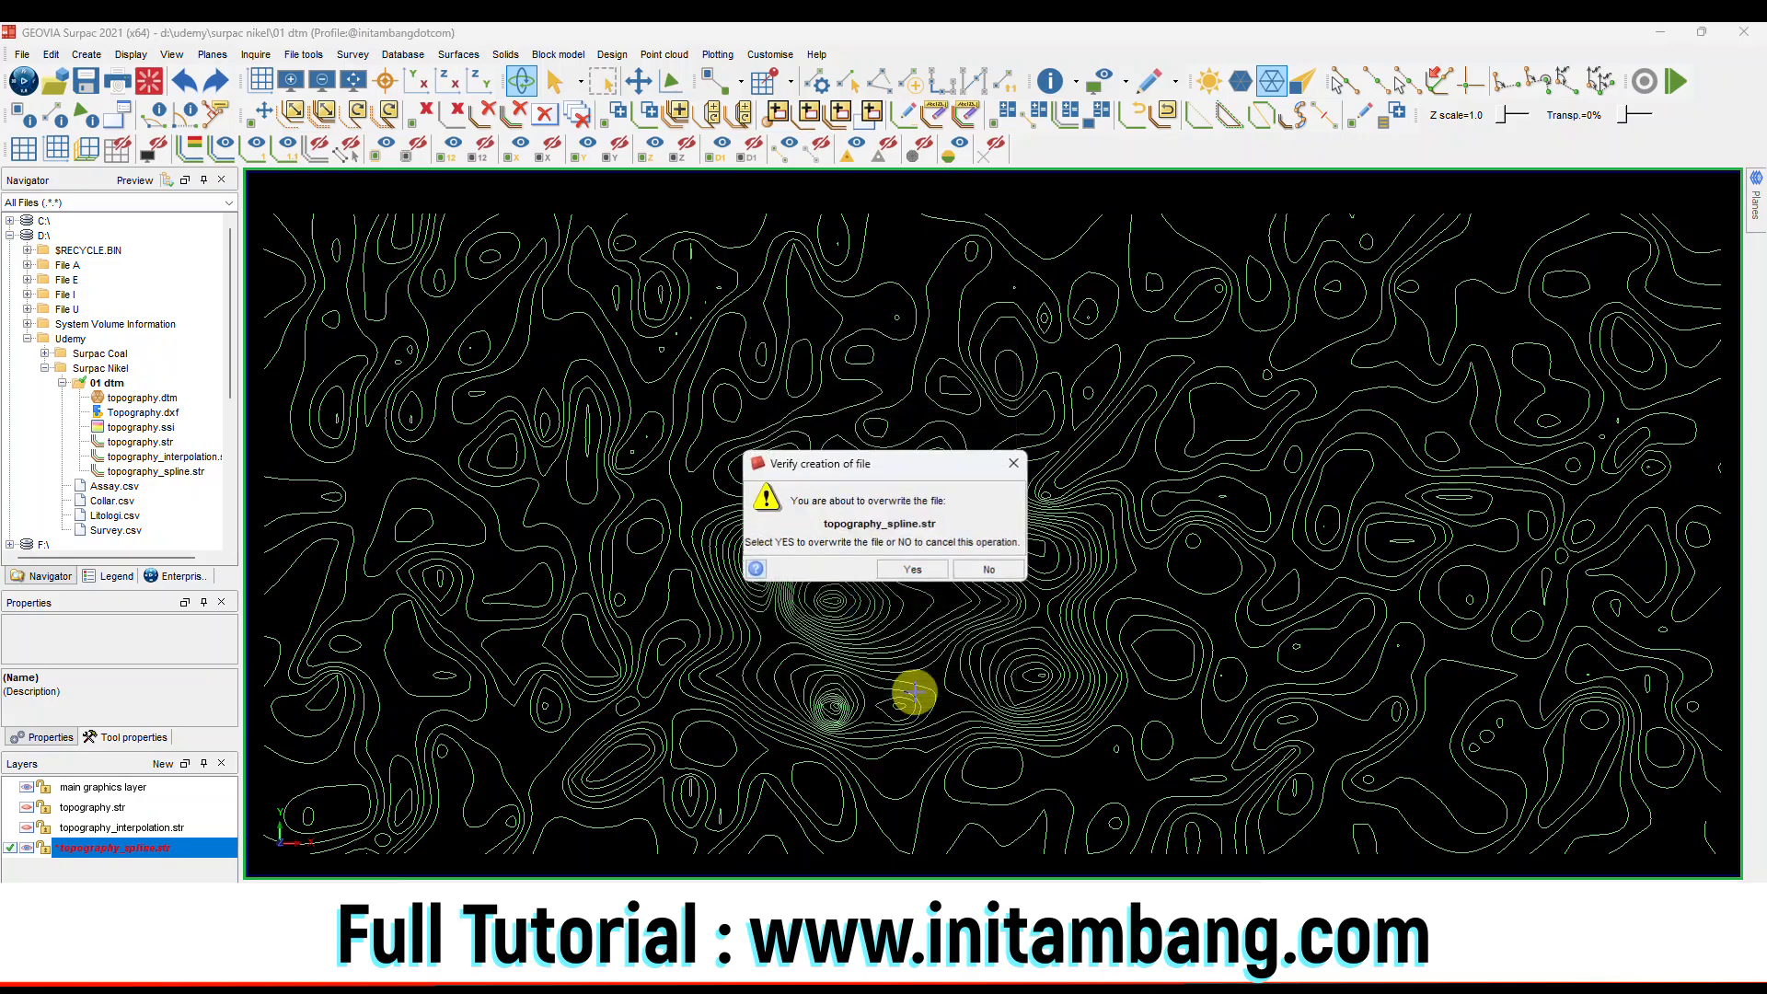
left_click(922, 574)
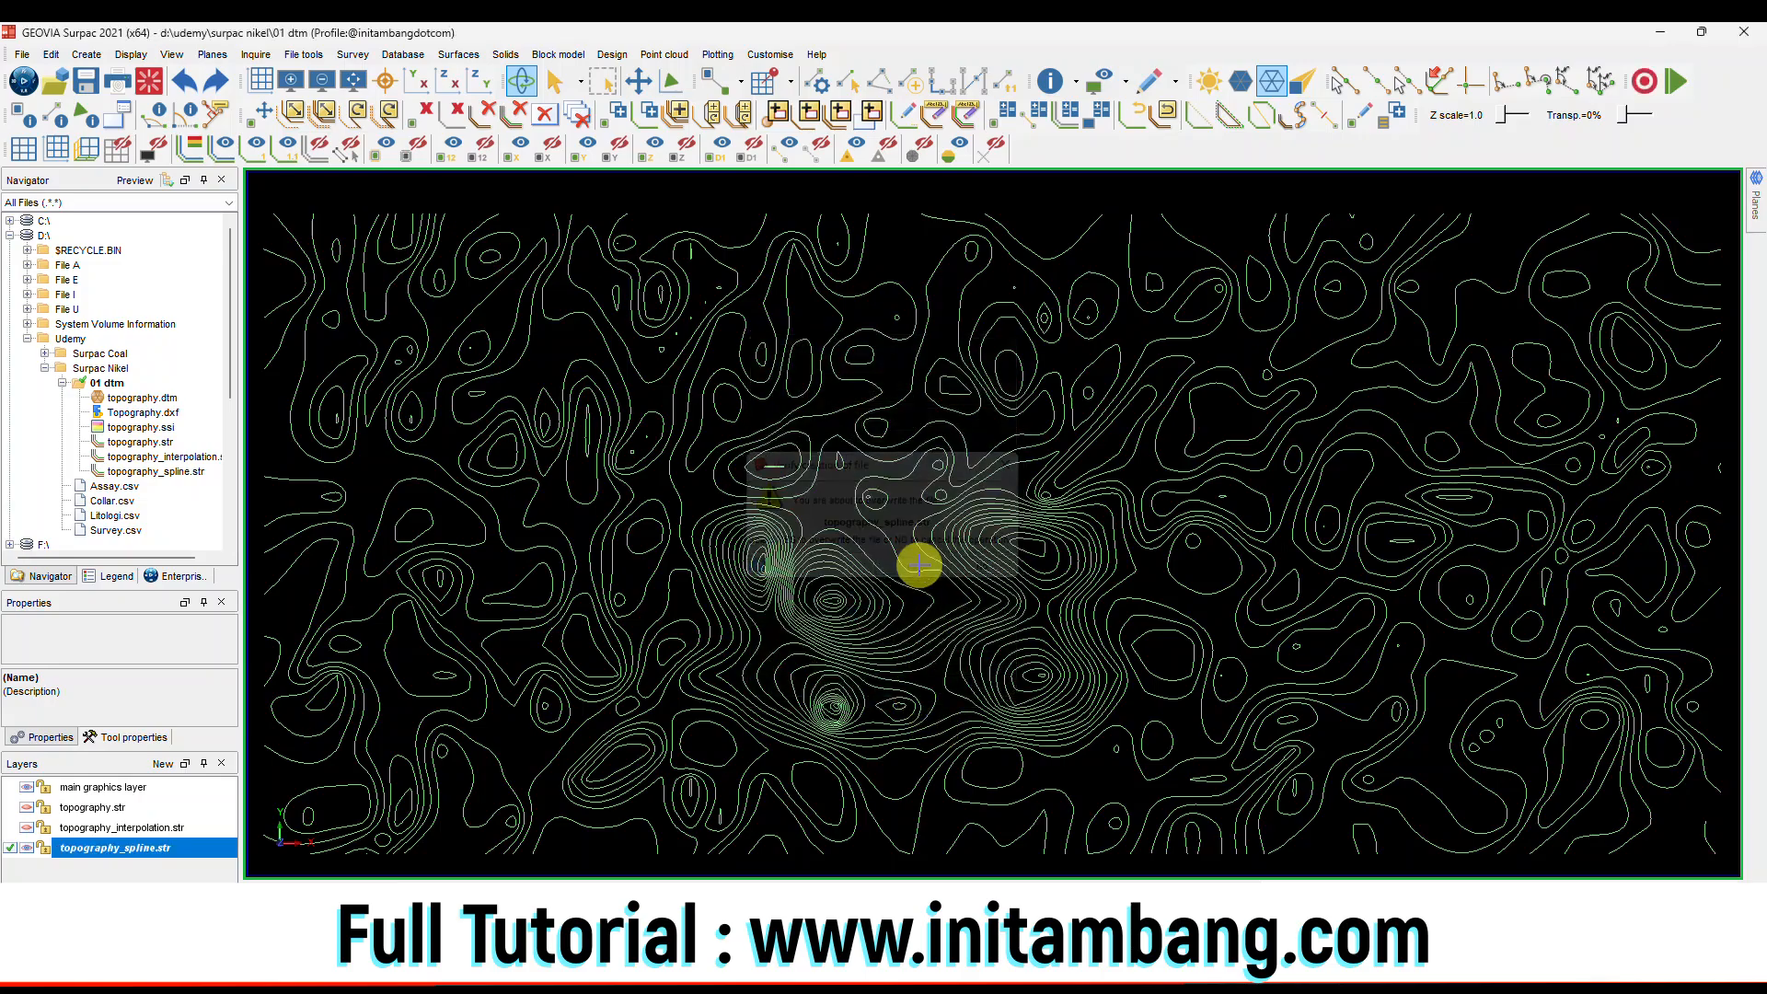
Show all three contour layers with topography.str active and compare the original, interpolation and spline lines up close.
left_click(26, 829)
left_click(26, 808)
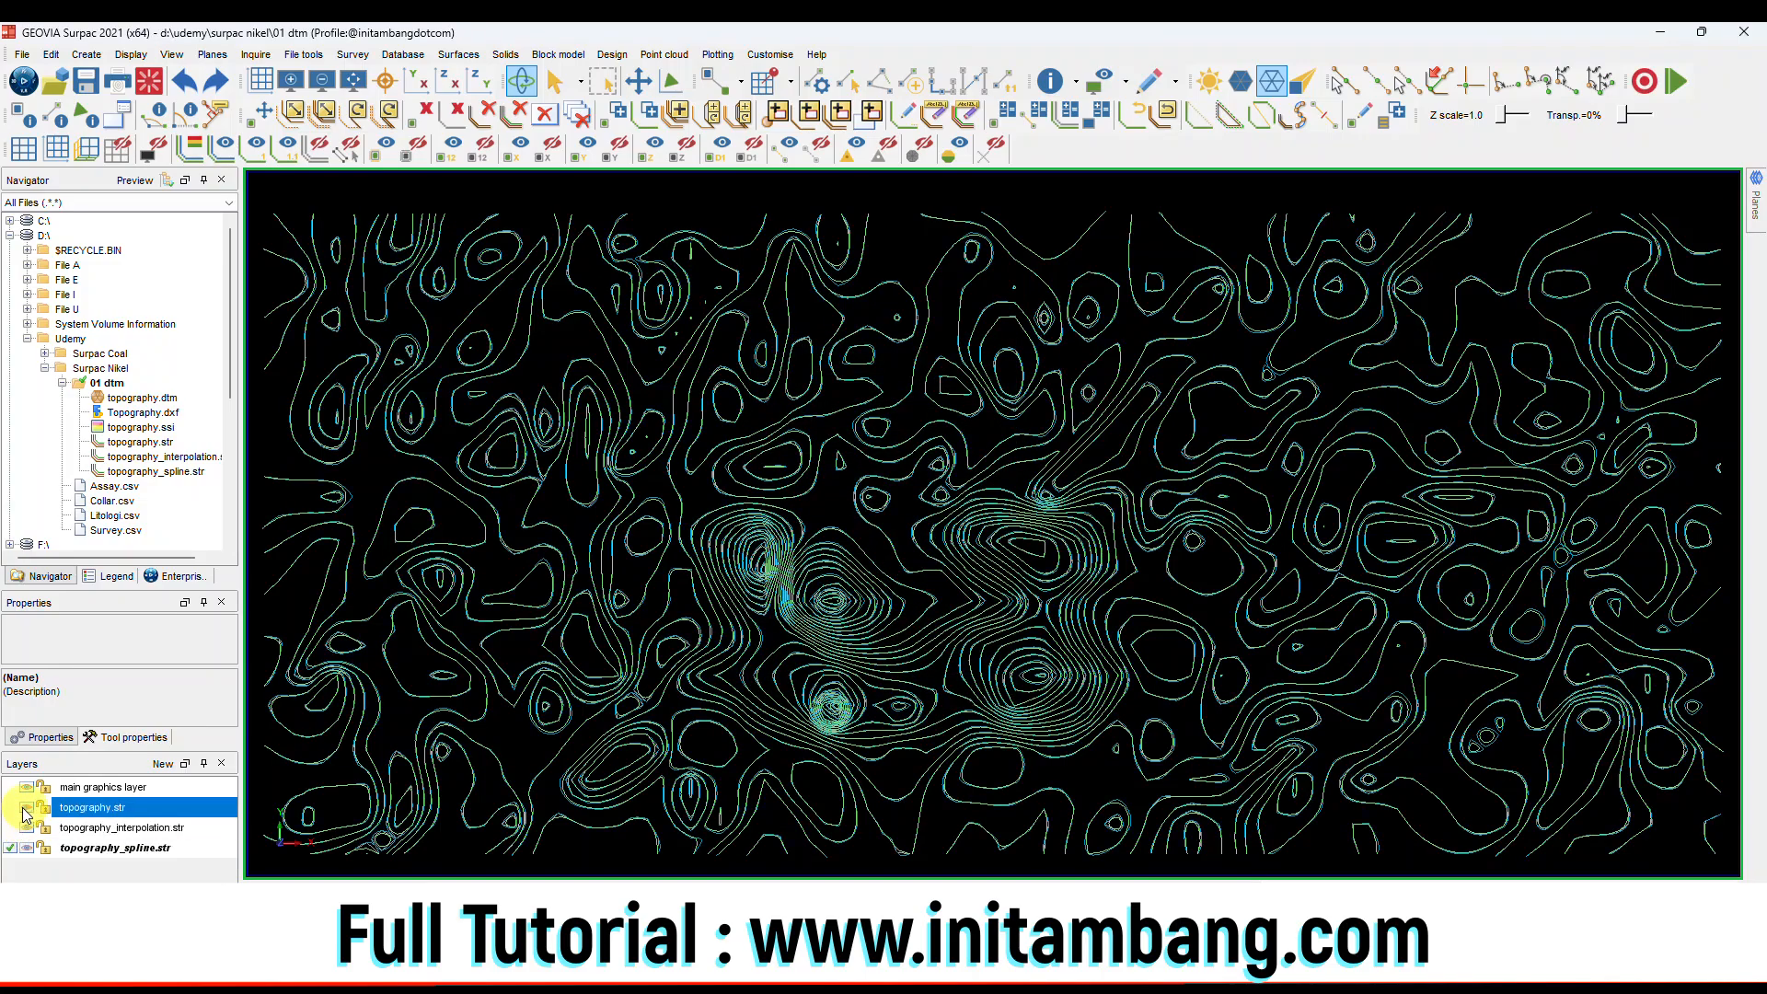
left_click(9, 807)
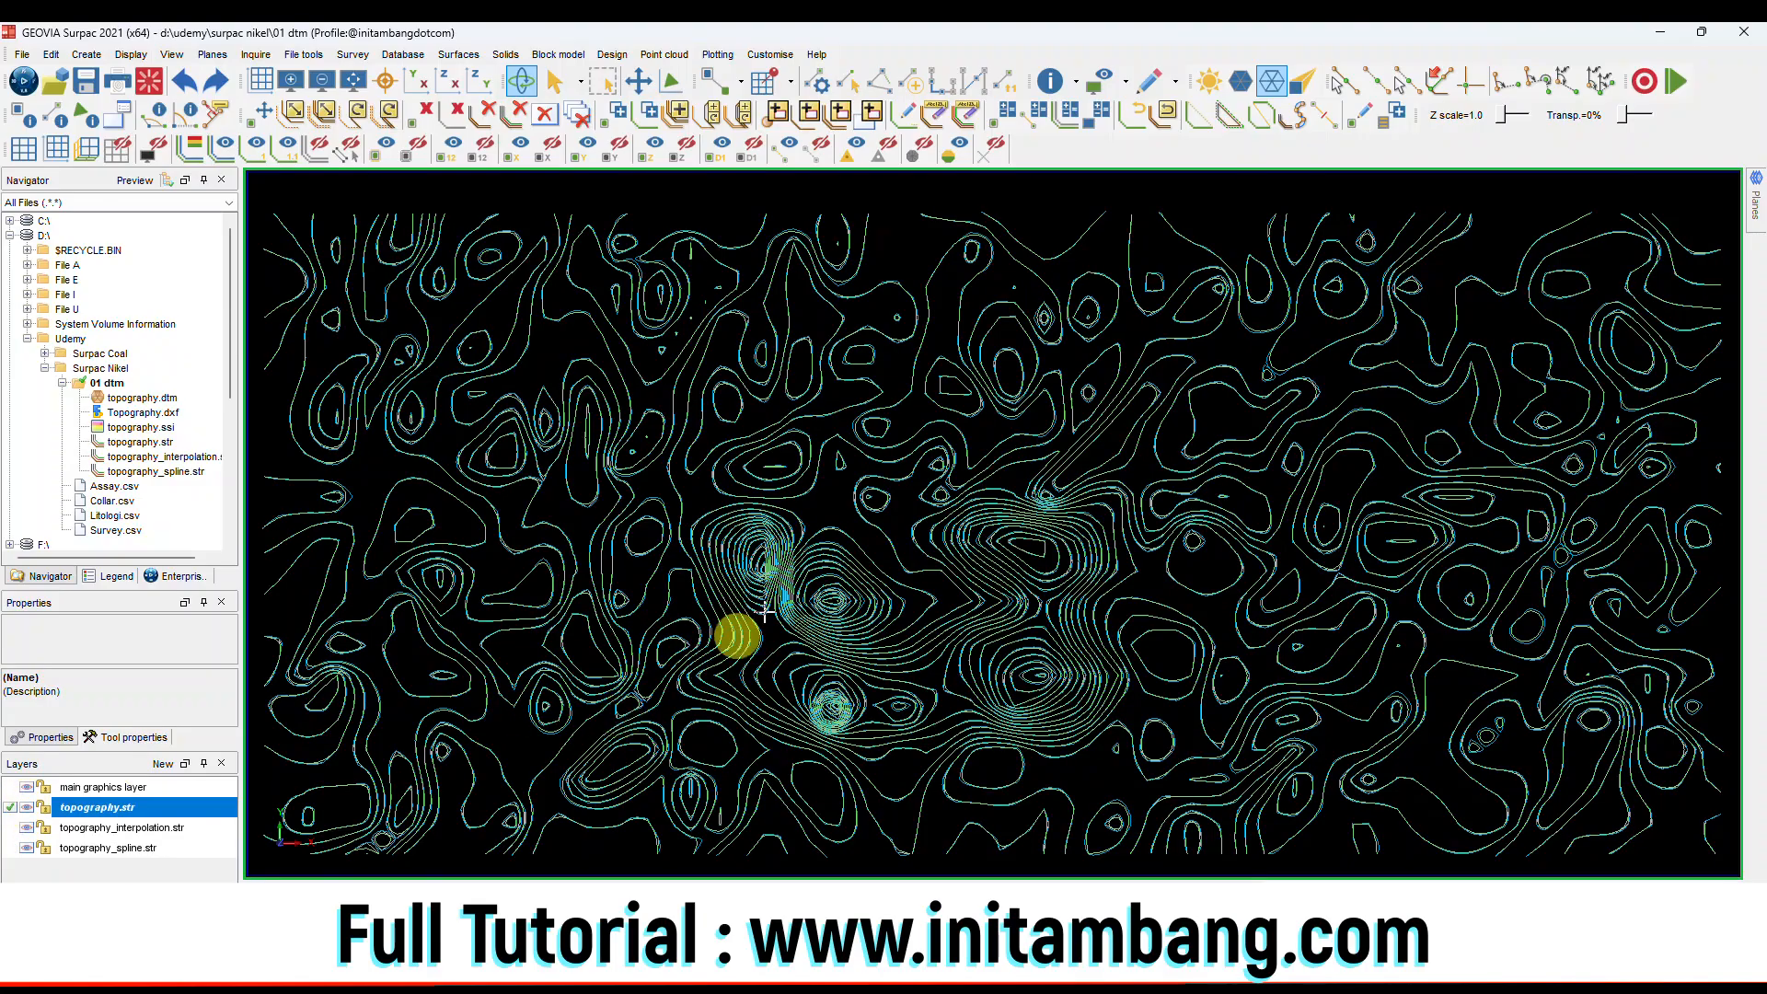
scroll(840, 716, "up", 5)
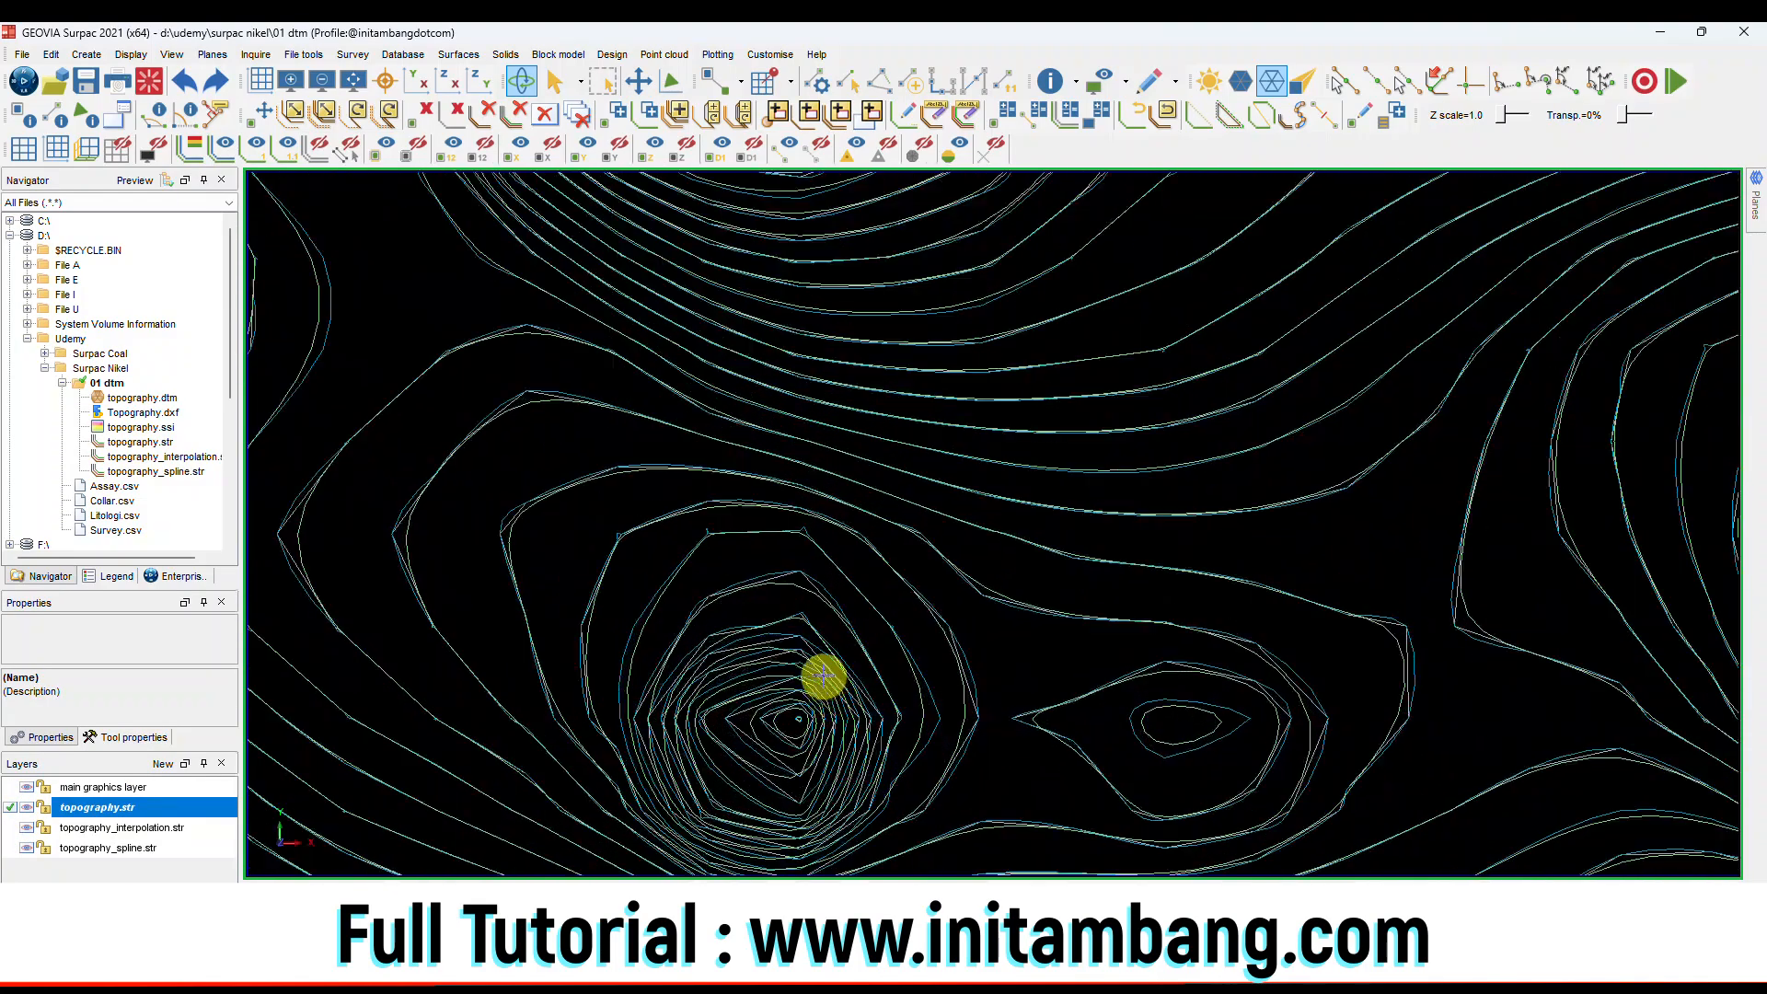
scroll(826, 675, "down", 5)
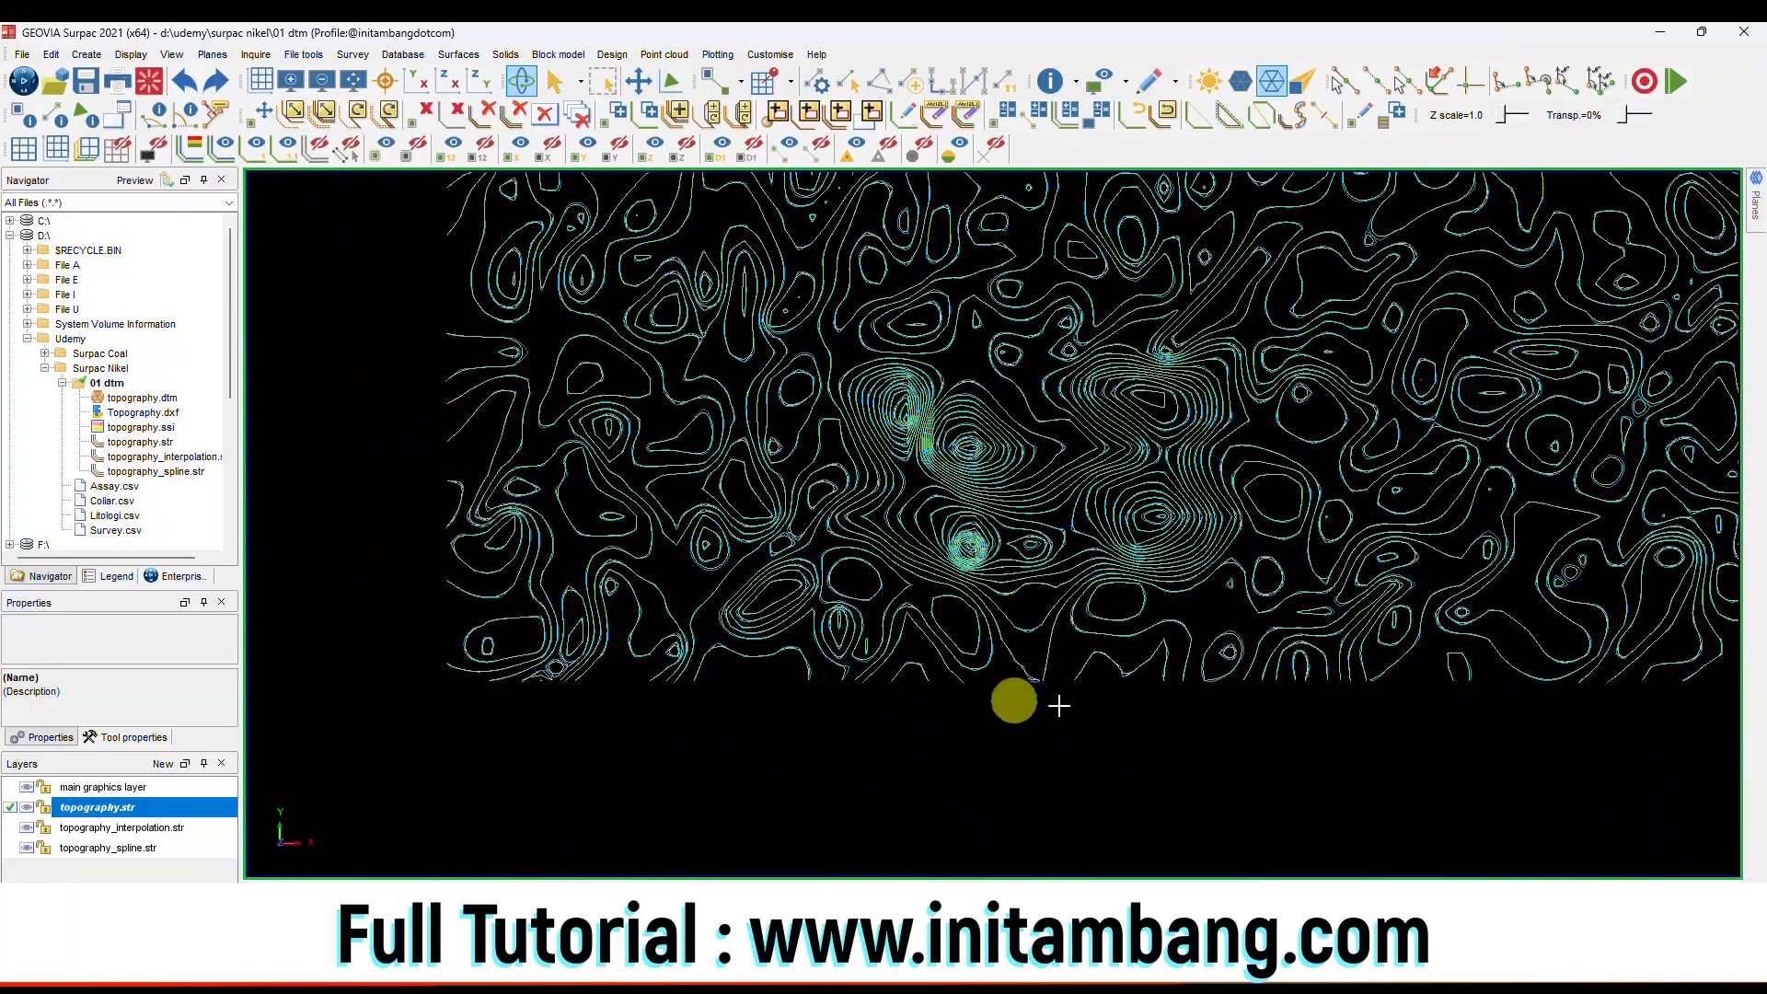
Inspect a sharp contour tip up close, hiding and reshowing topography_interpolation.str and topography_spline.str to compare them with the original.
scroll(1156, 651, "up", 8)
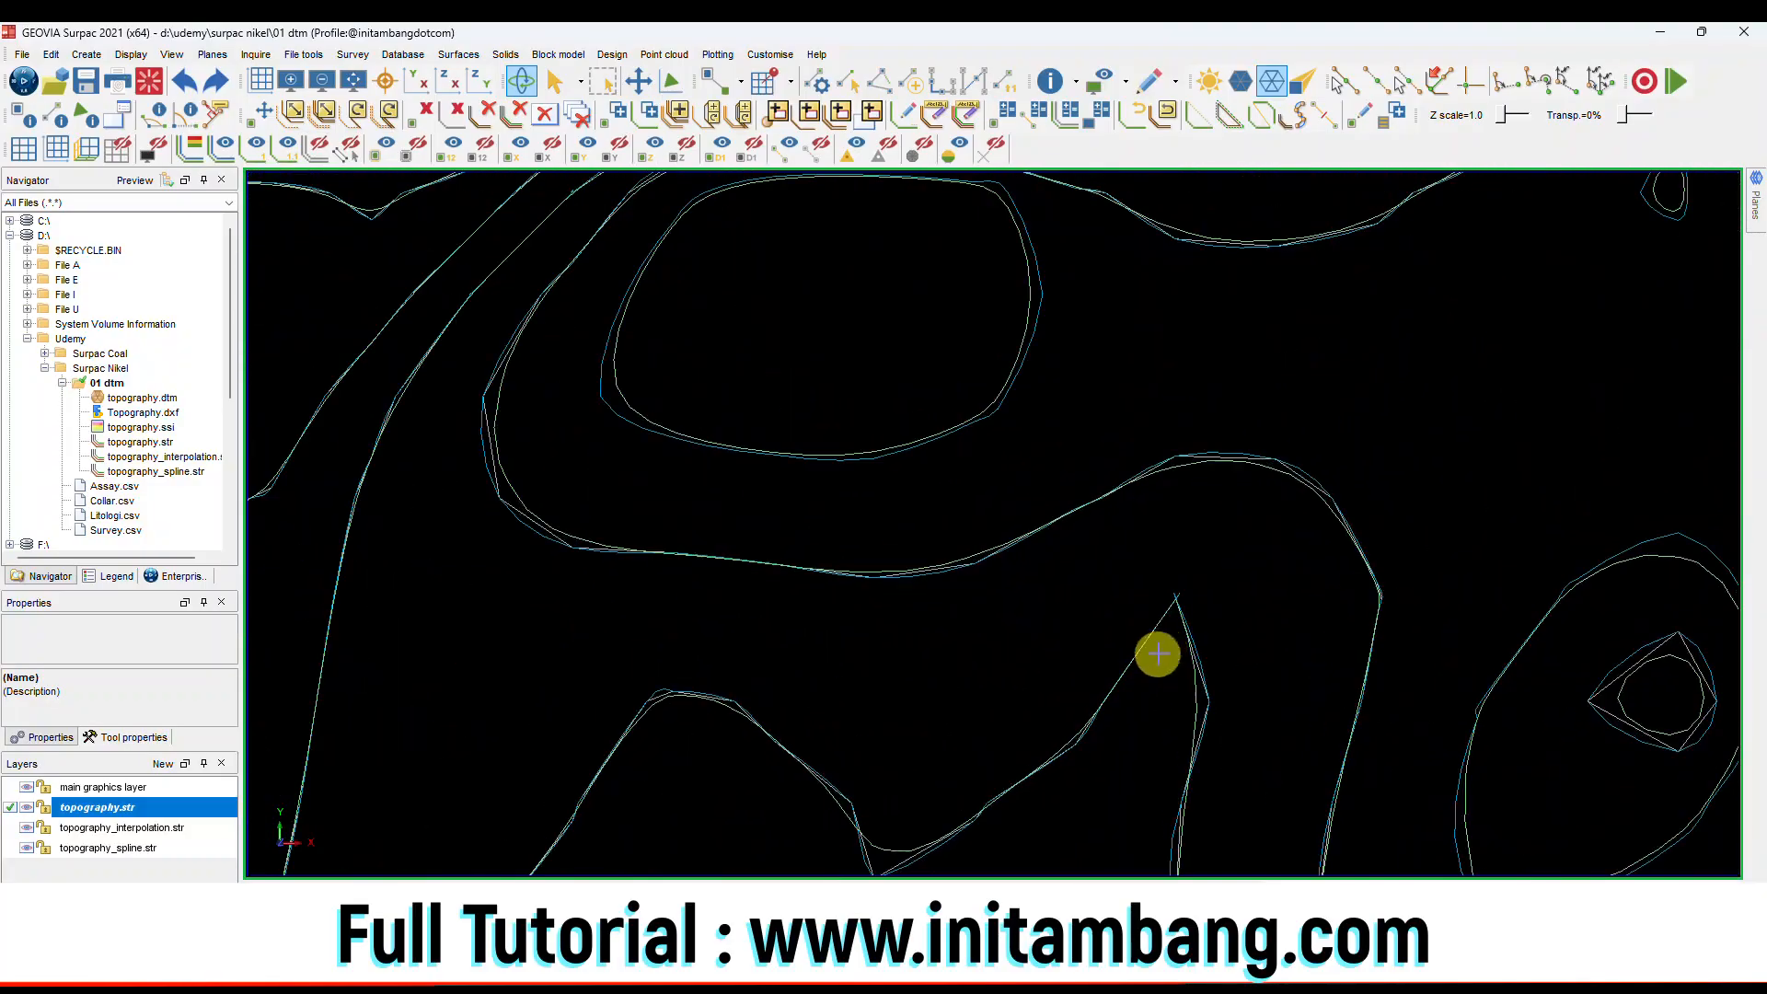
scroll(1186, 631, "up", 3)
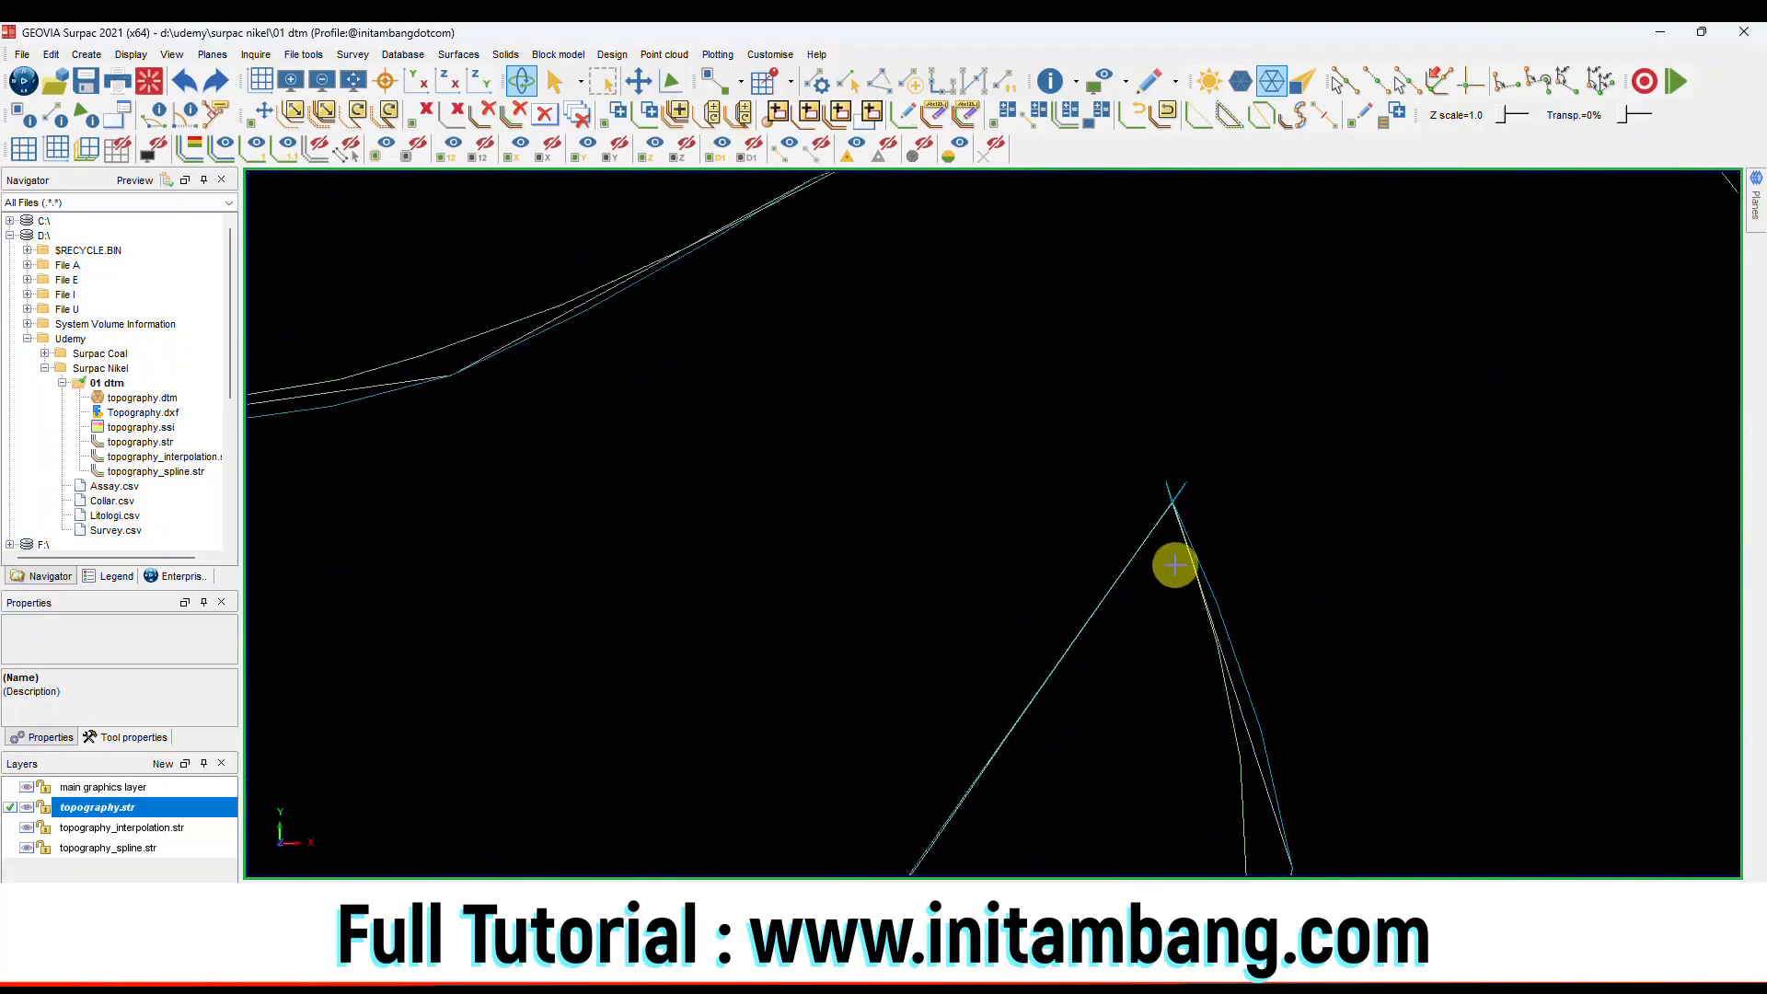
scroll(1174, 564, "down", 1)
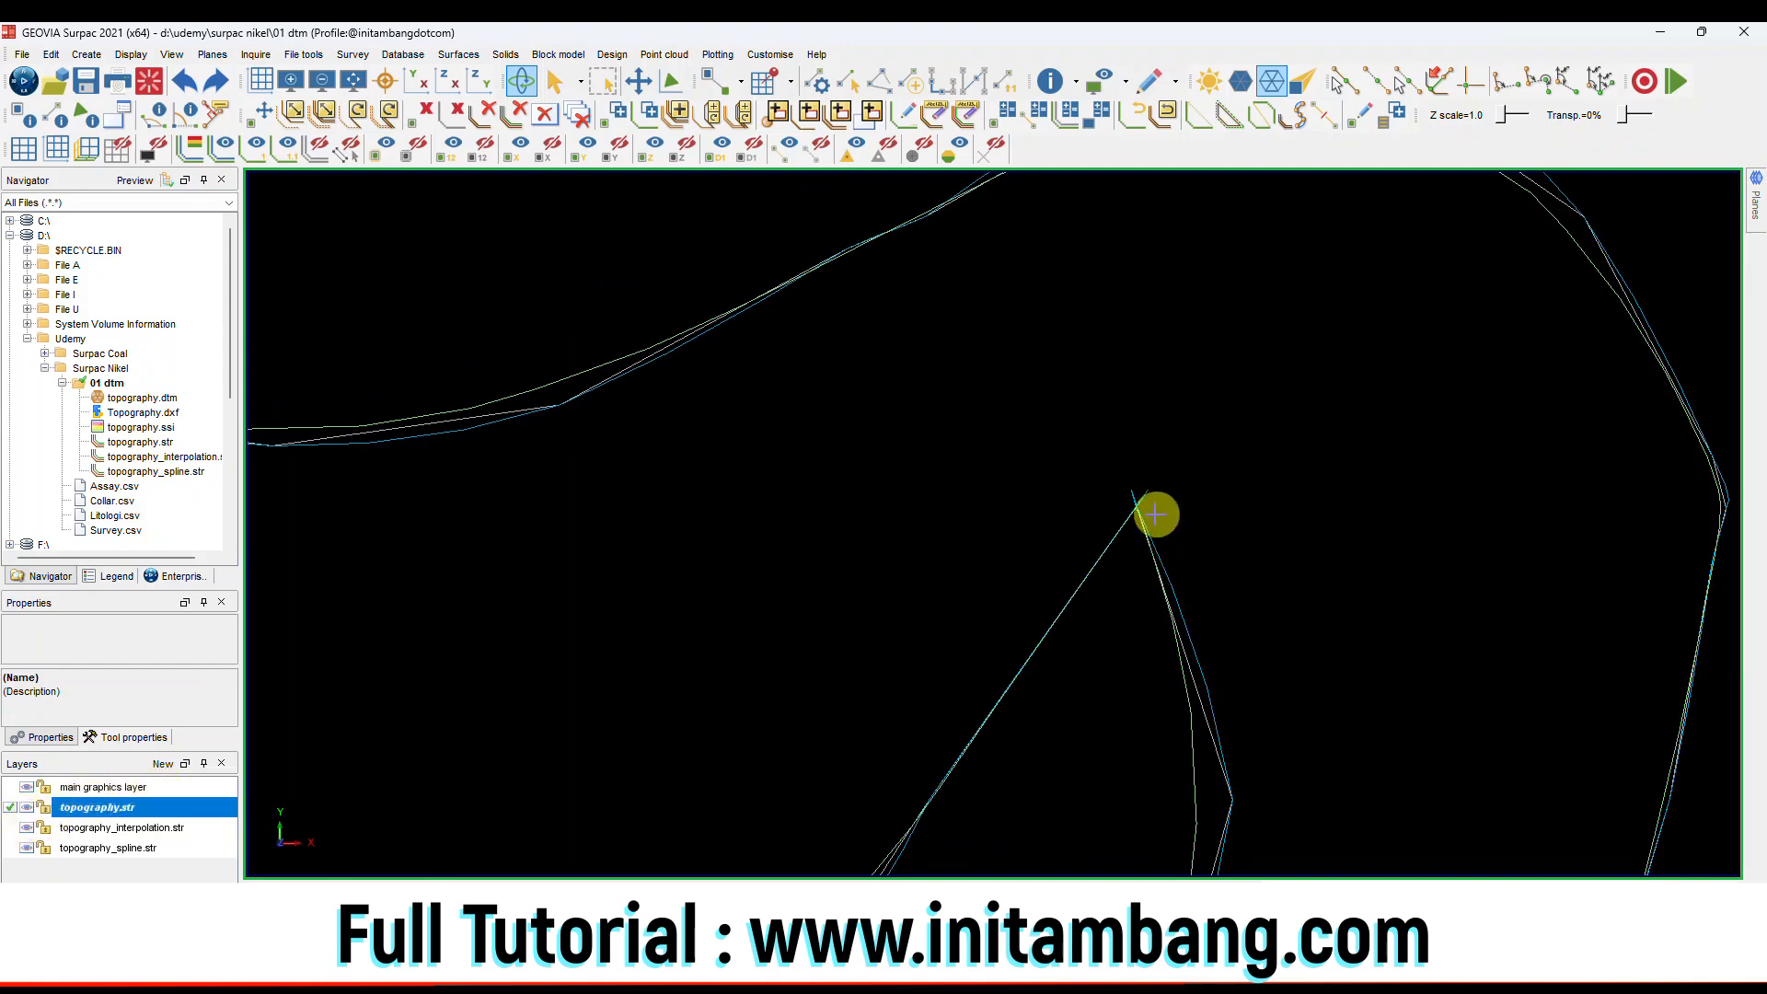
scroll(1145, 515, "up", 4)
scroll(1141, 497, "up", 2)
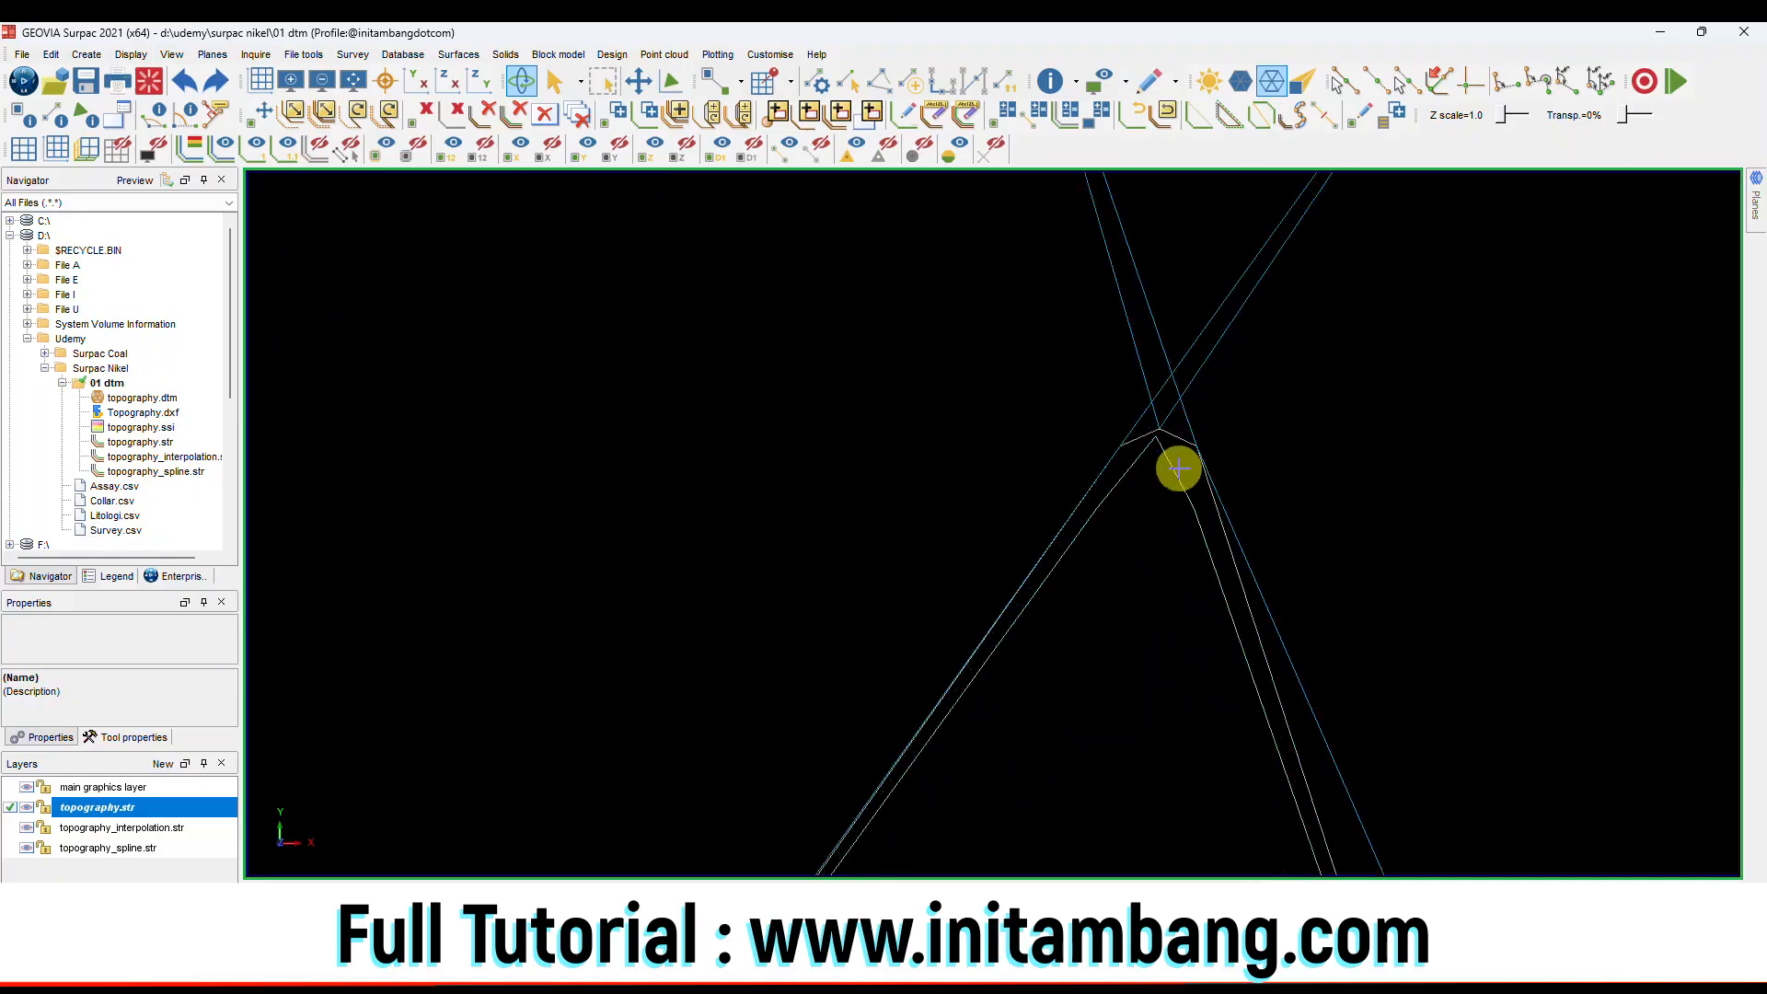
left_click(26, 831)
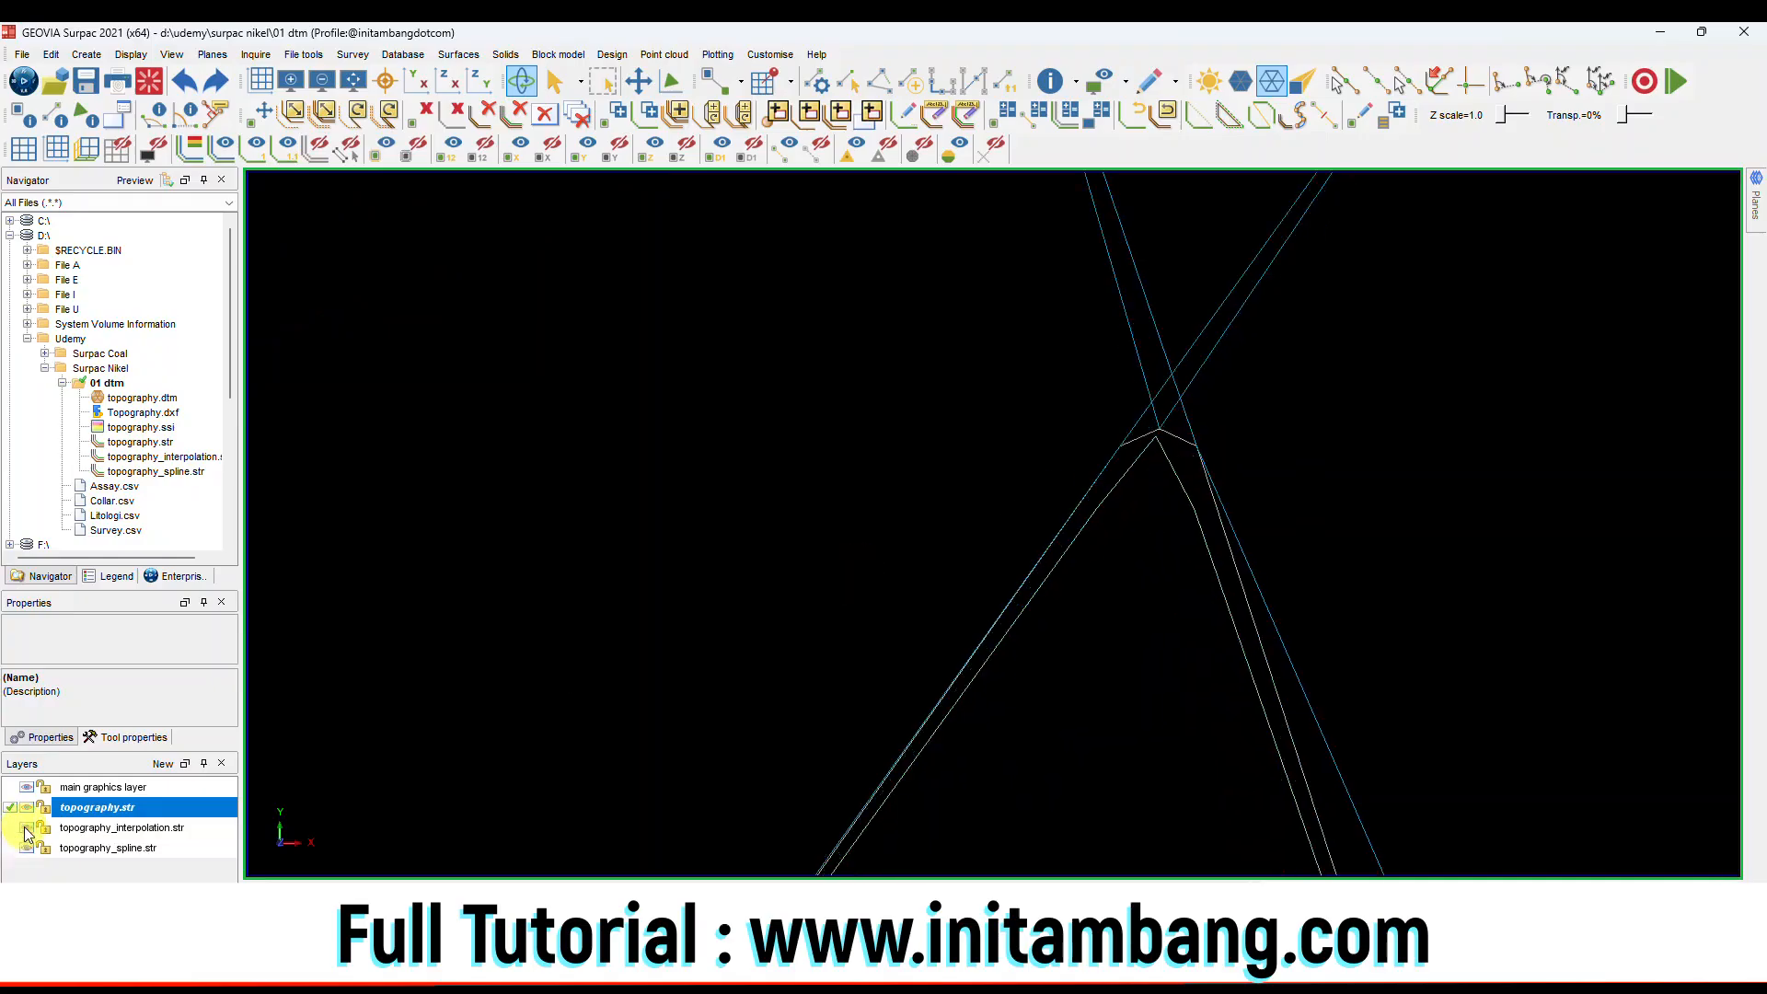
left_click(26, 848)
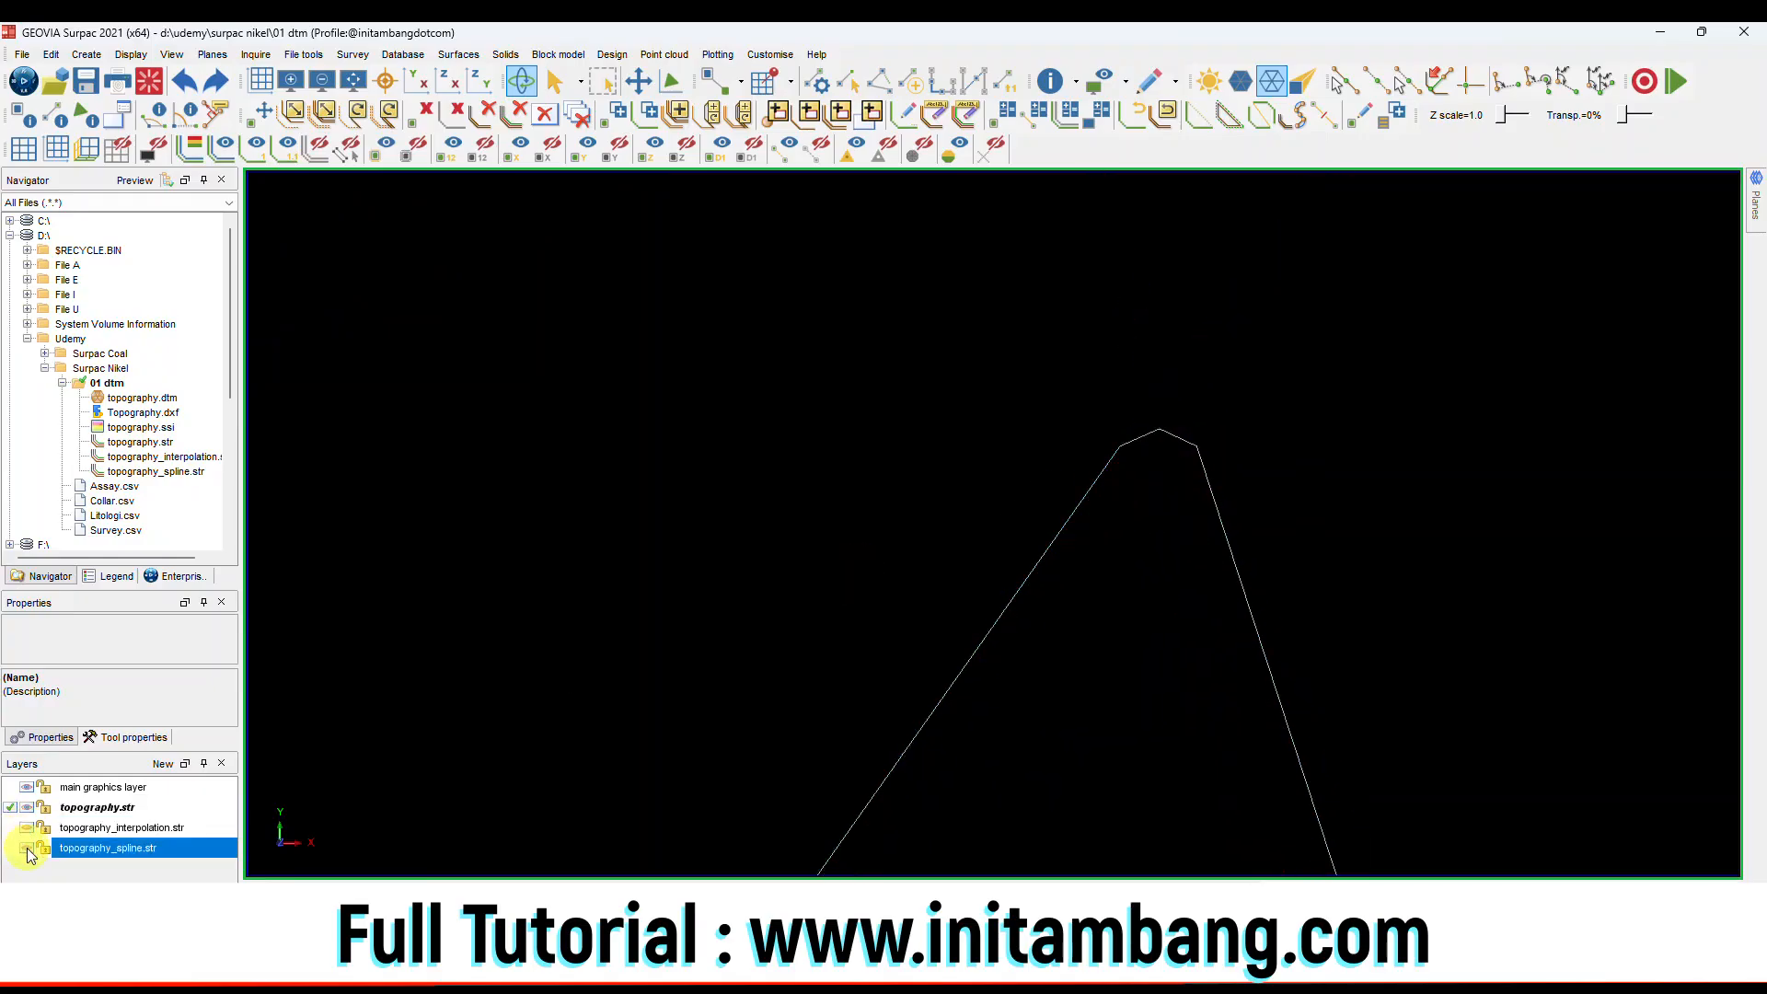
left_click(26, 848)
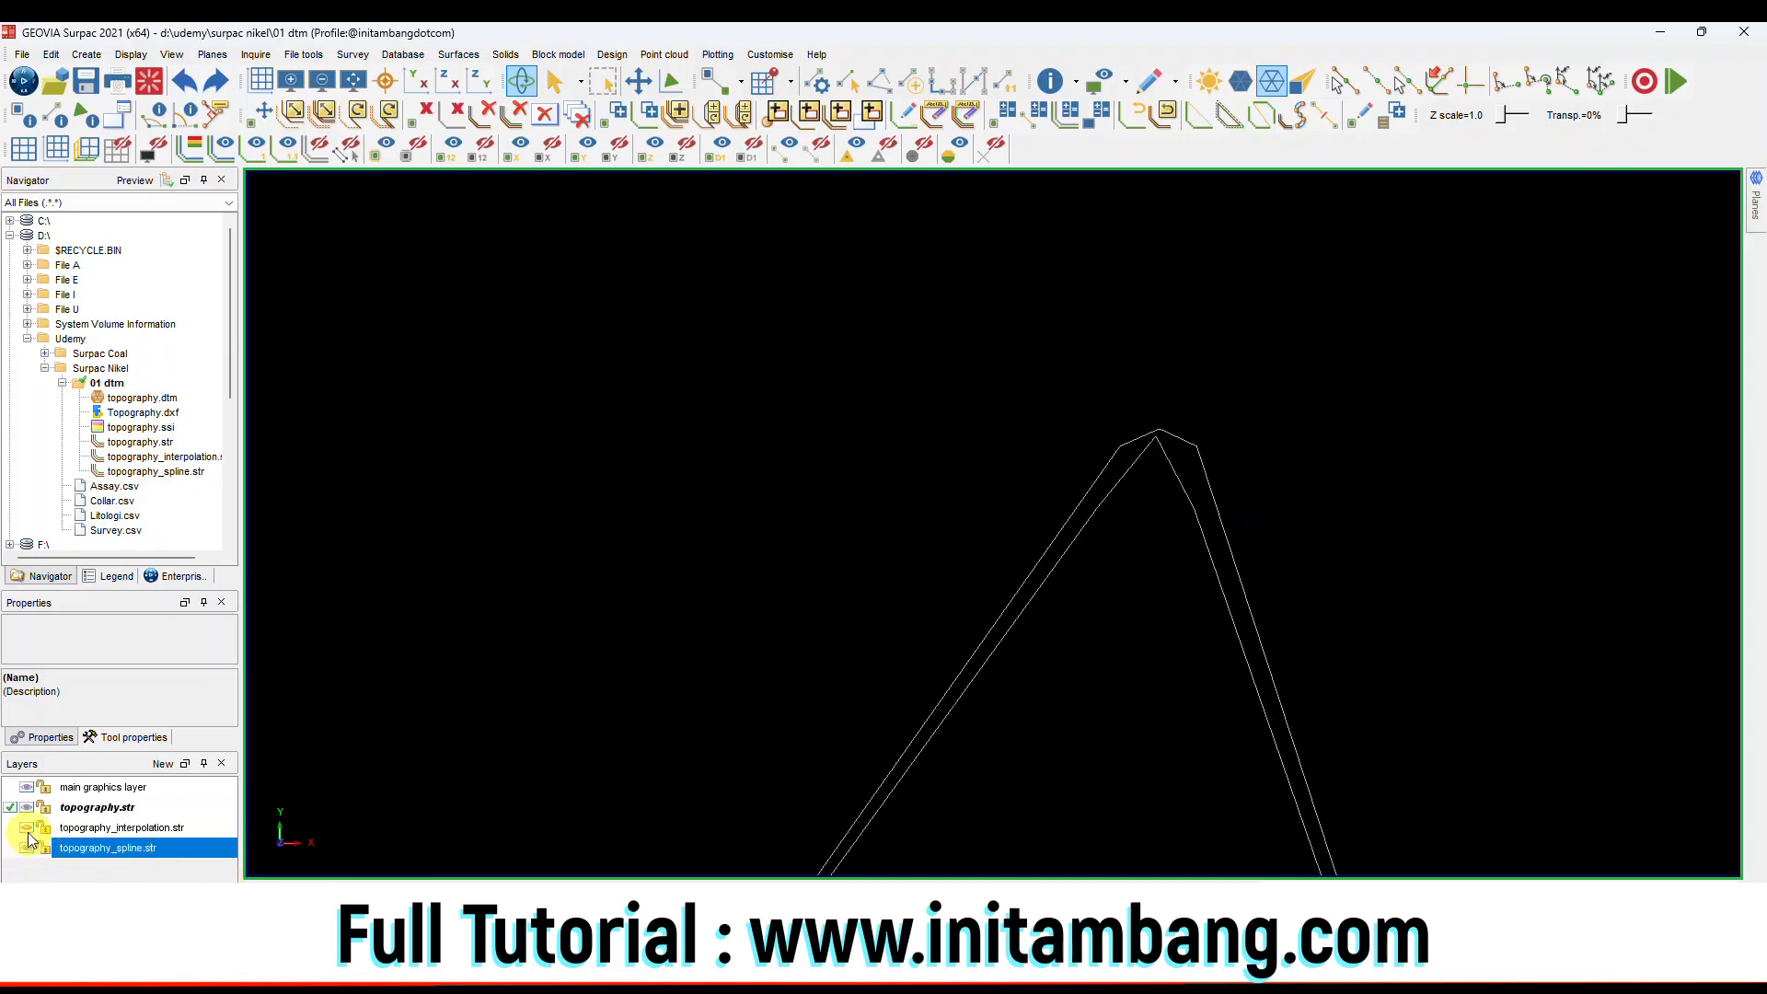
left_click(26, 829)
Examine how the original, interpolation and spline lines differ around the small closed contours near the map's lower edge.
scroll(1144, 616, "down", 5)
scroll(978, 635, "down", 3)
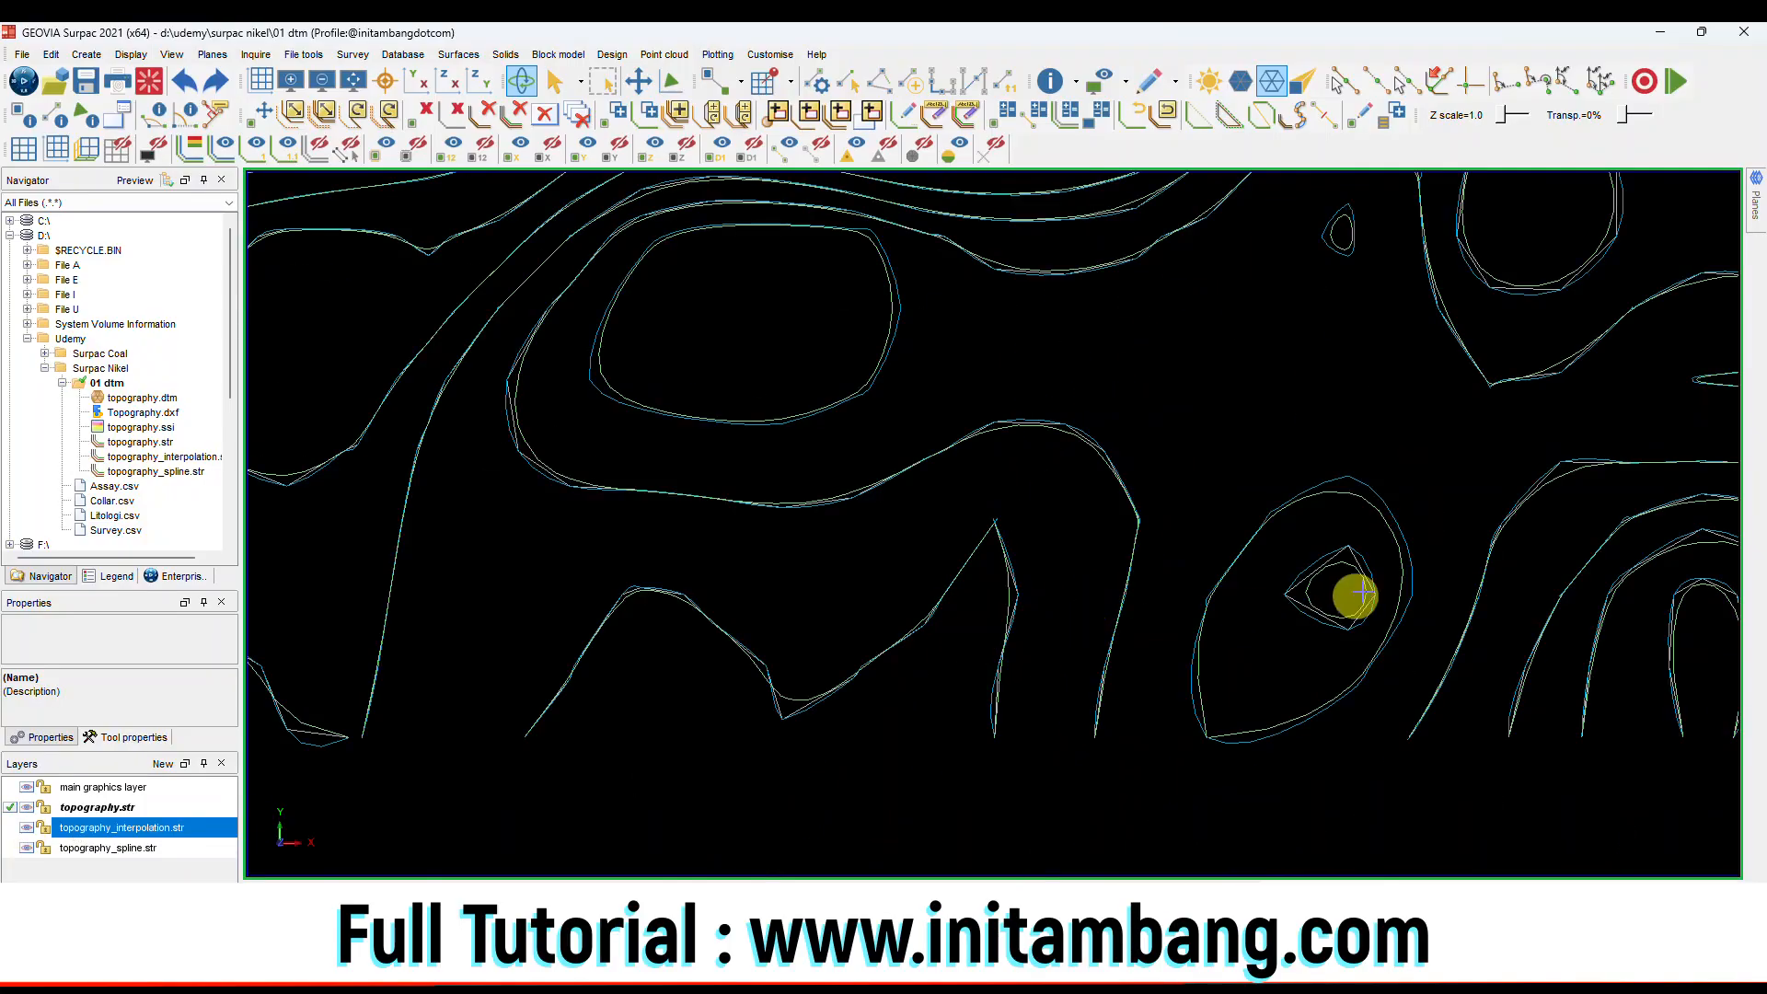
scroll(1377, 575, "up", 3)
scroll(1378, 575, "up", 2)
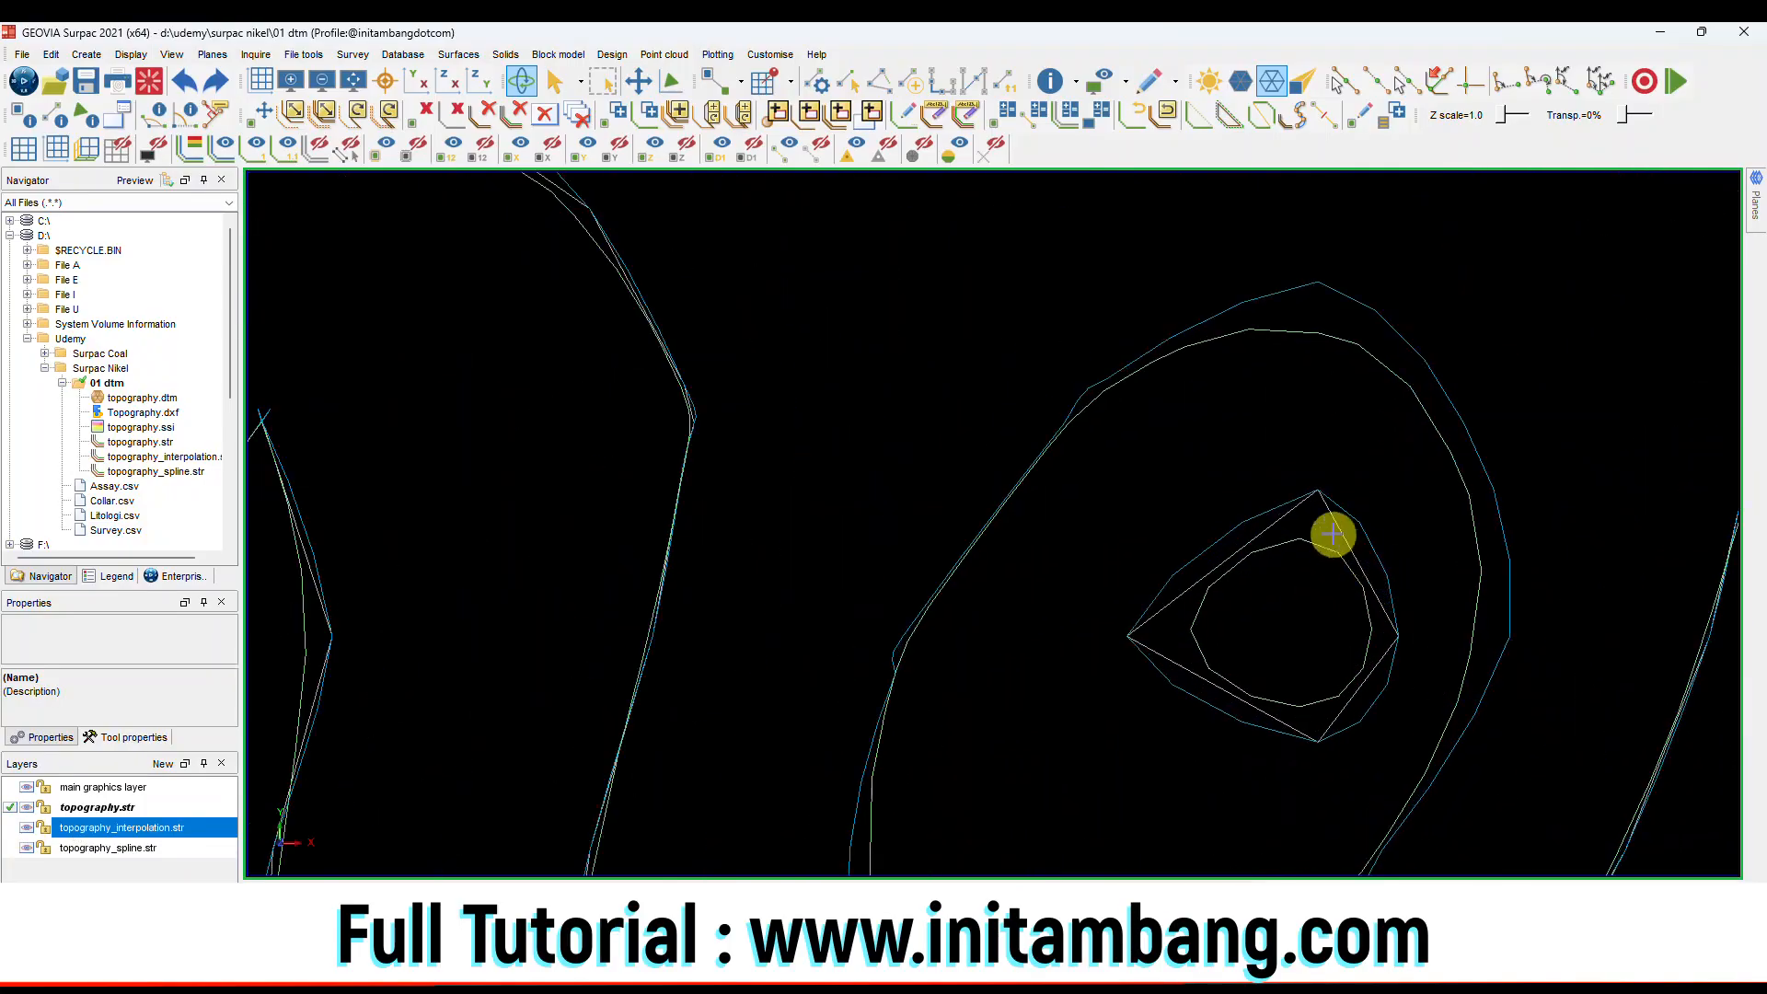
scroll(1104, 635, "down", 2)
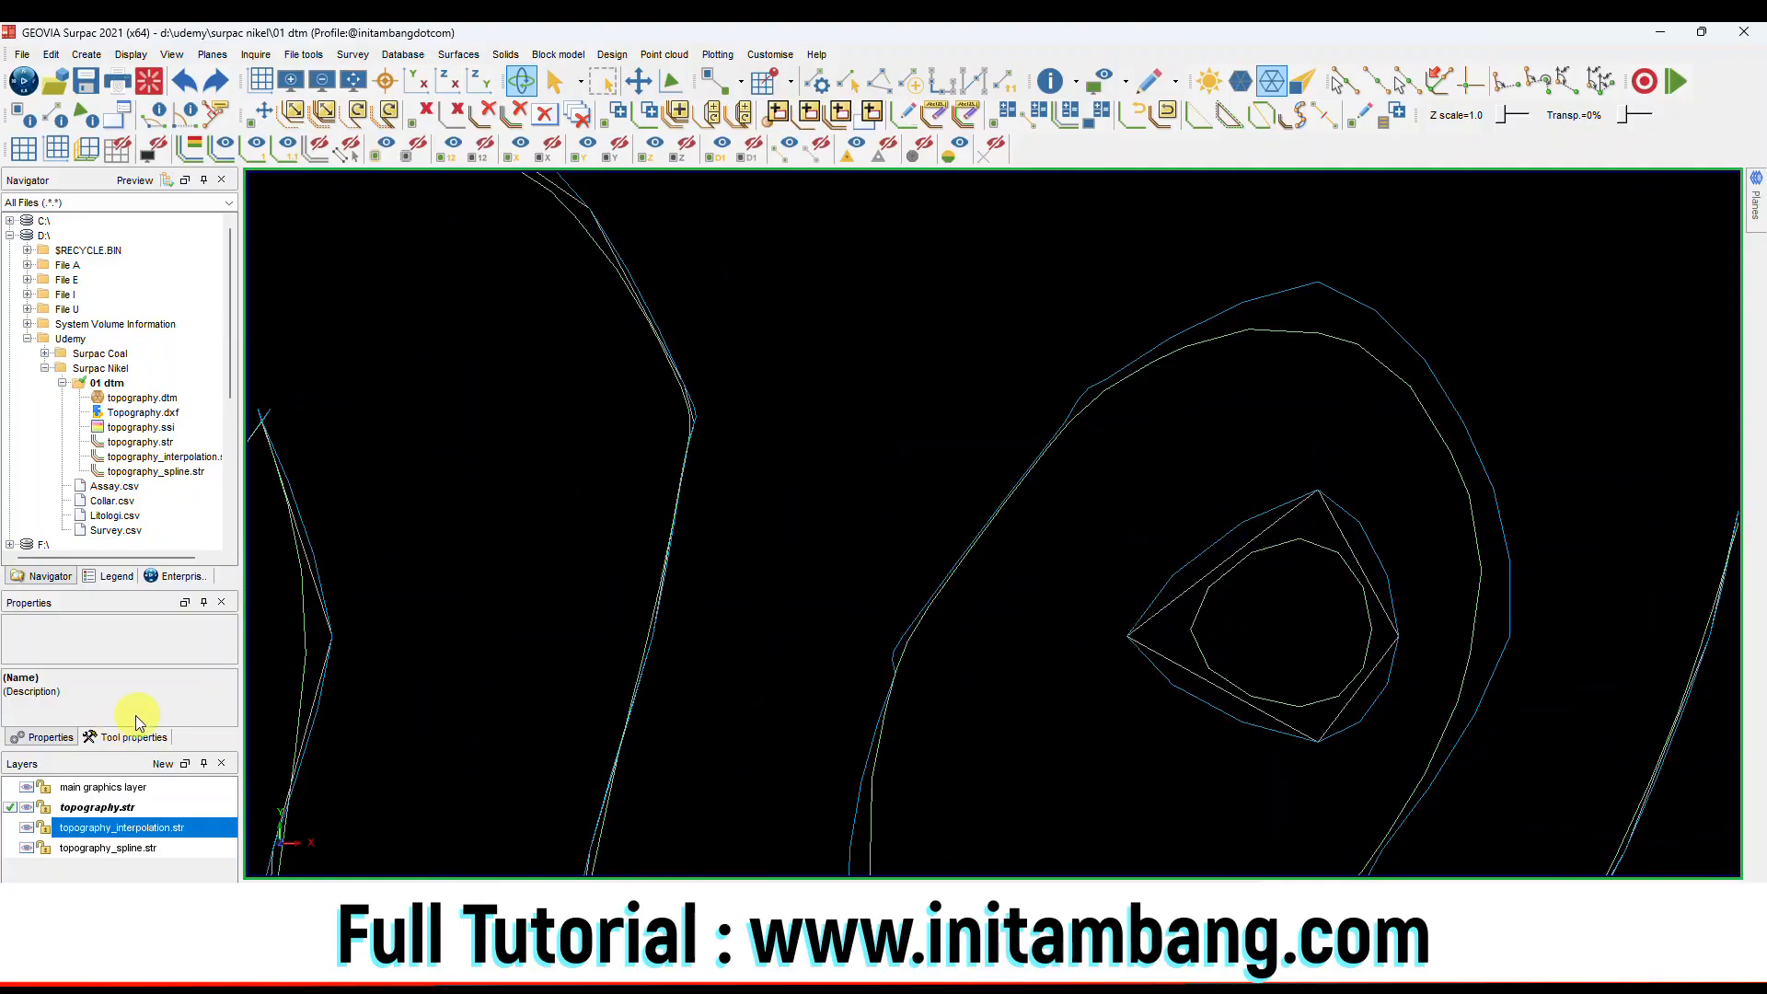
scroll(1395, 527, "down", 2)
scroll(1395, 528, "down", 2)
scroll(1251, 478, "down", 2)
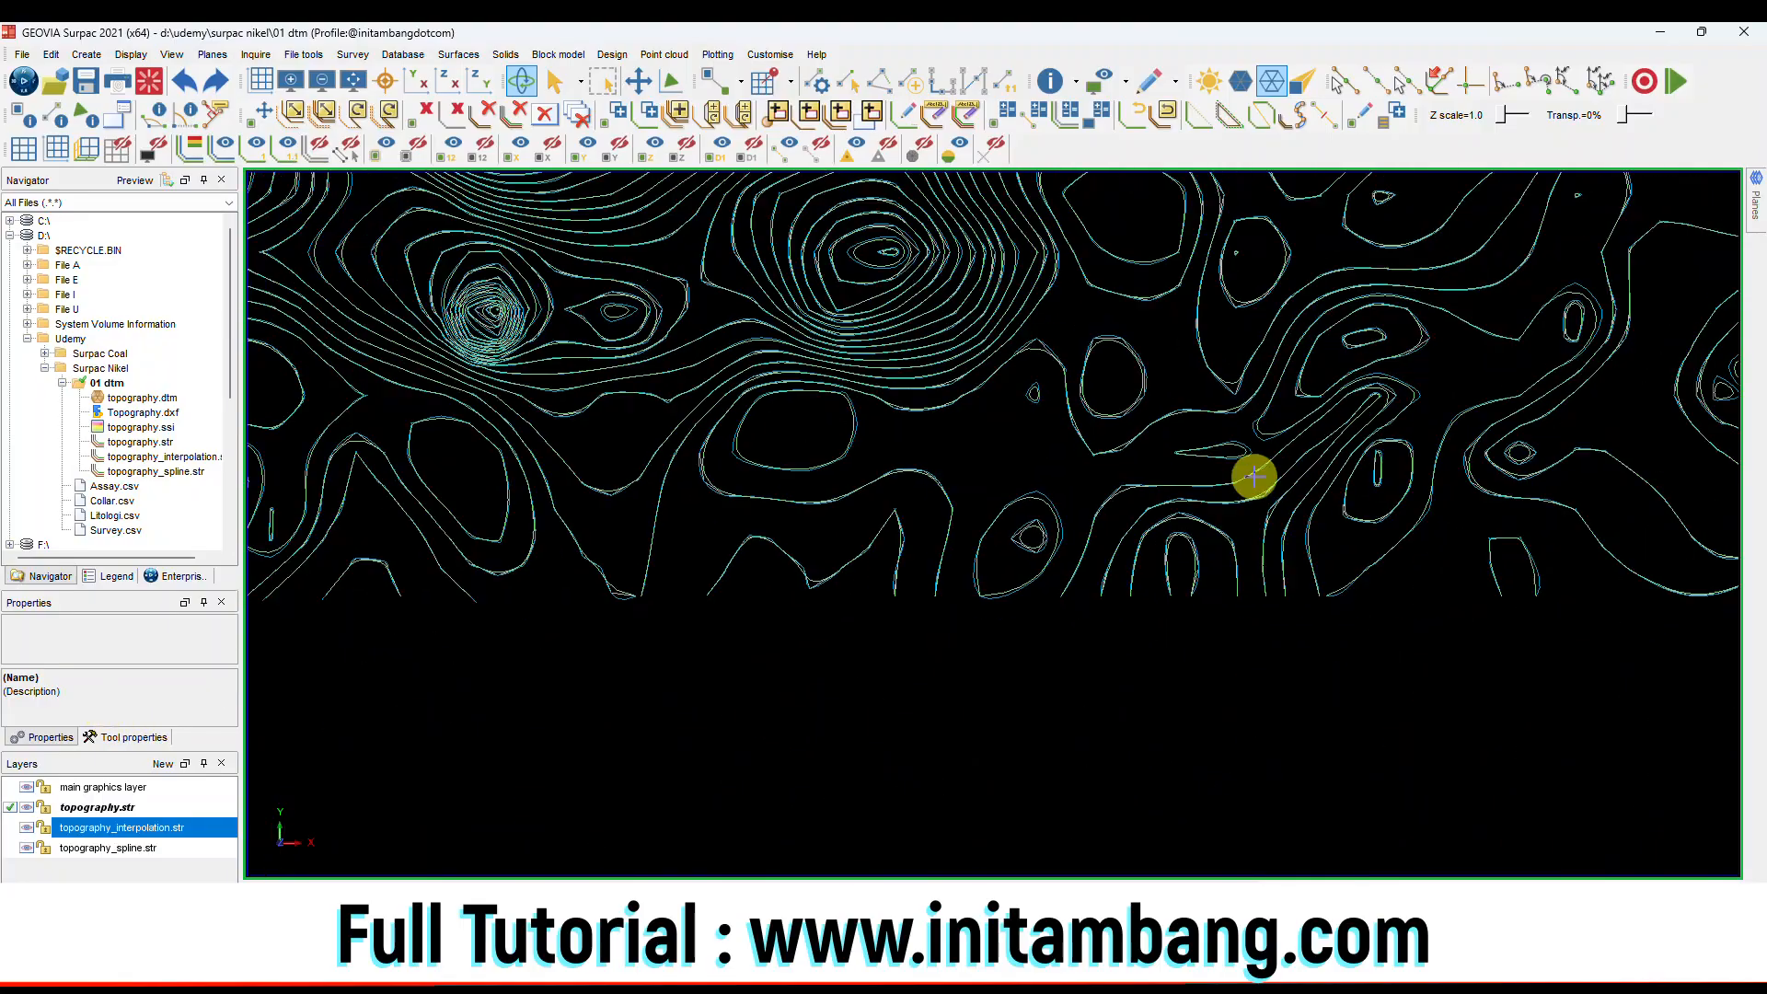
scroll(844, 500, "down", 2)
Hide topography.str, isolate the spline contours up close, and compare the spline and interpolation layers across the whole map.
scroll(571, 421, "up", 2)
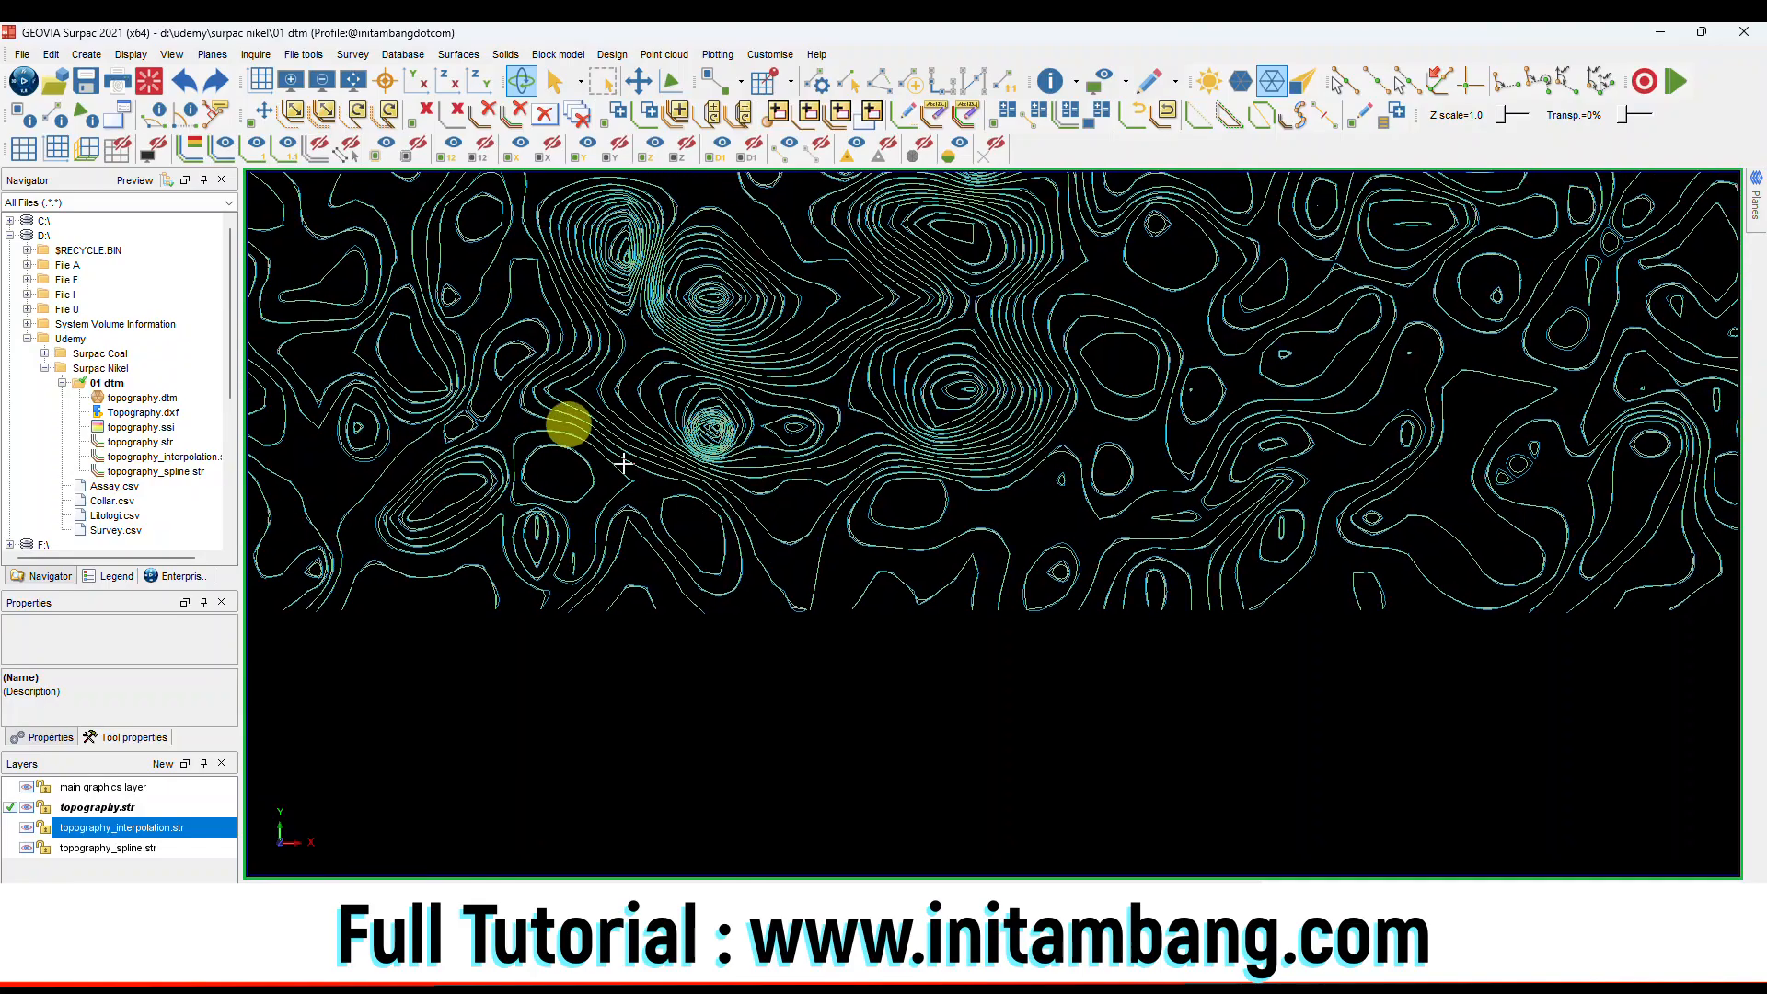
scroll(997, 604, "up", 2)
scroll(682, 439, "up", 2)
scroll(682, 439, "up", 2)
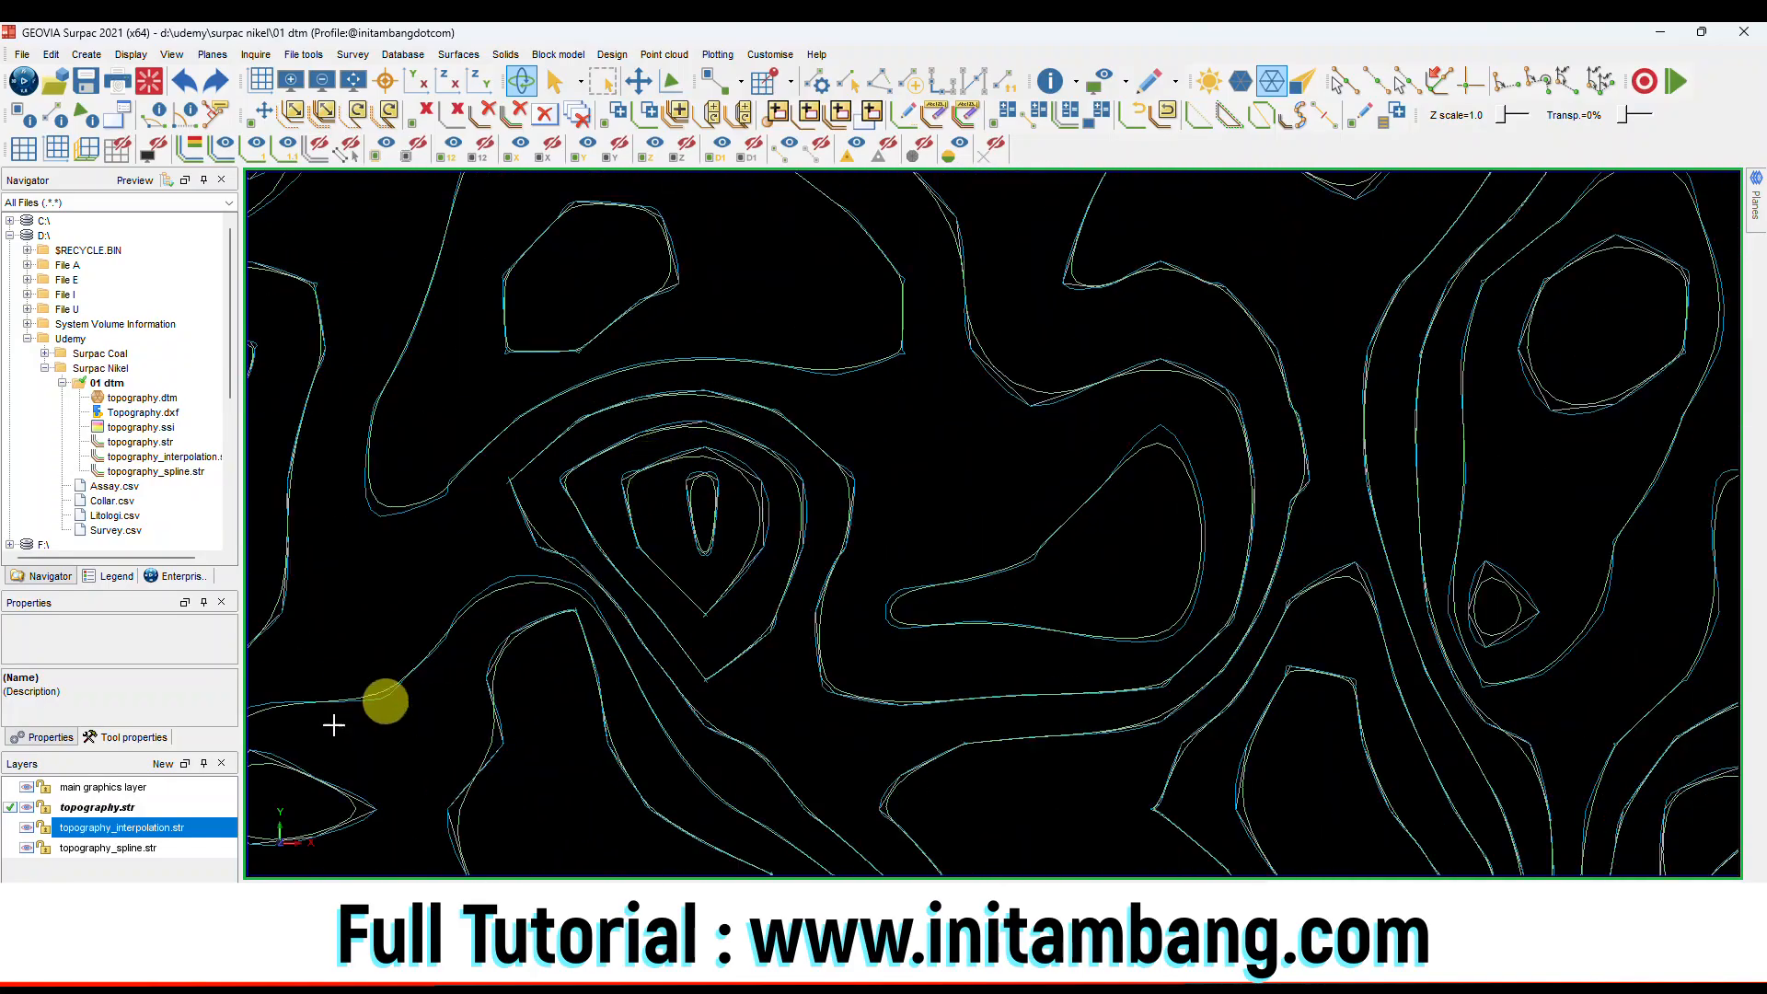
left_click(25, 828)
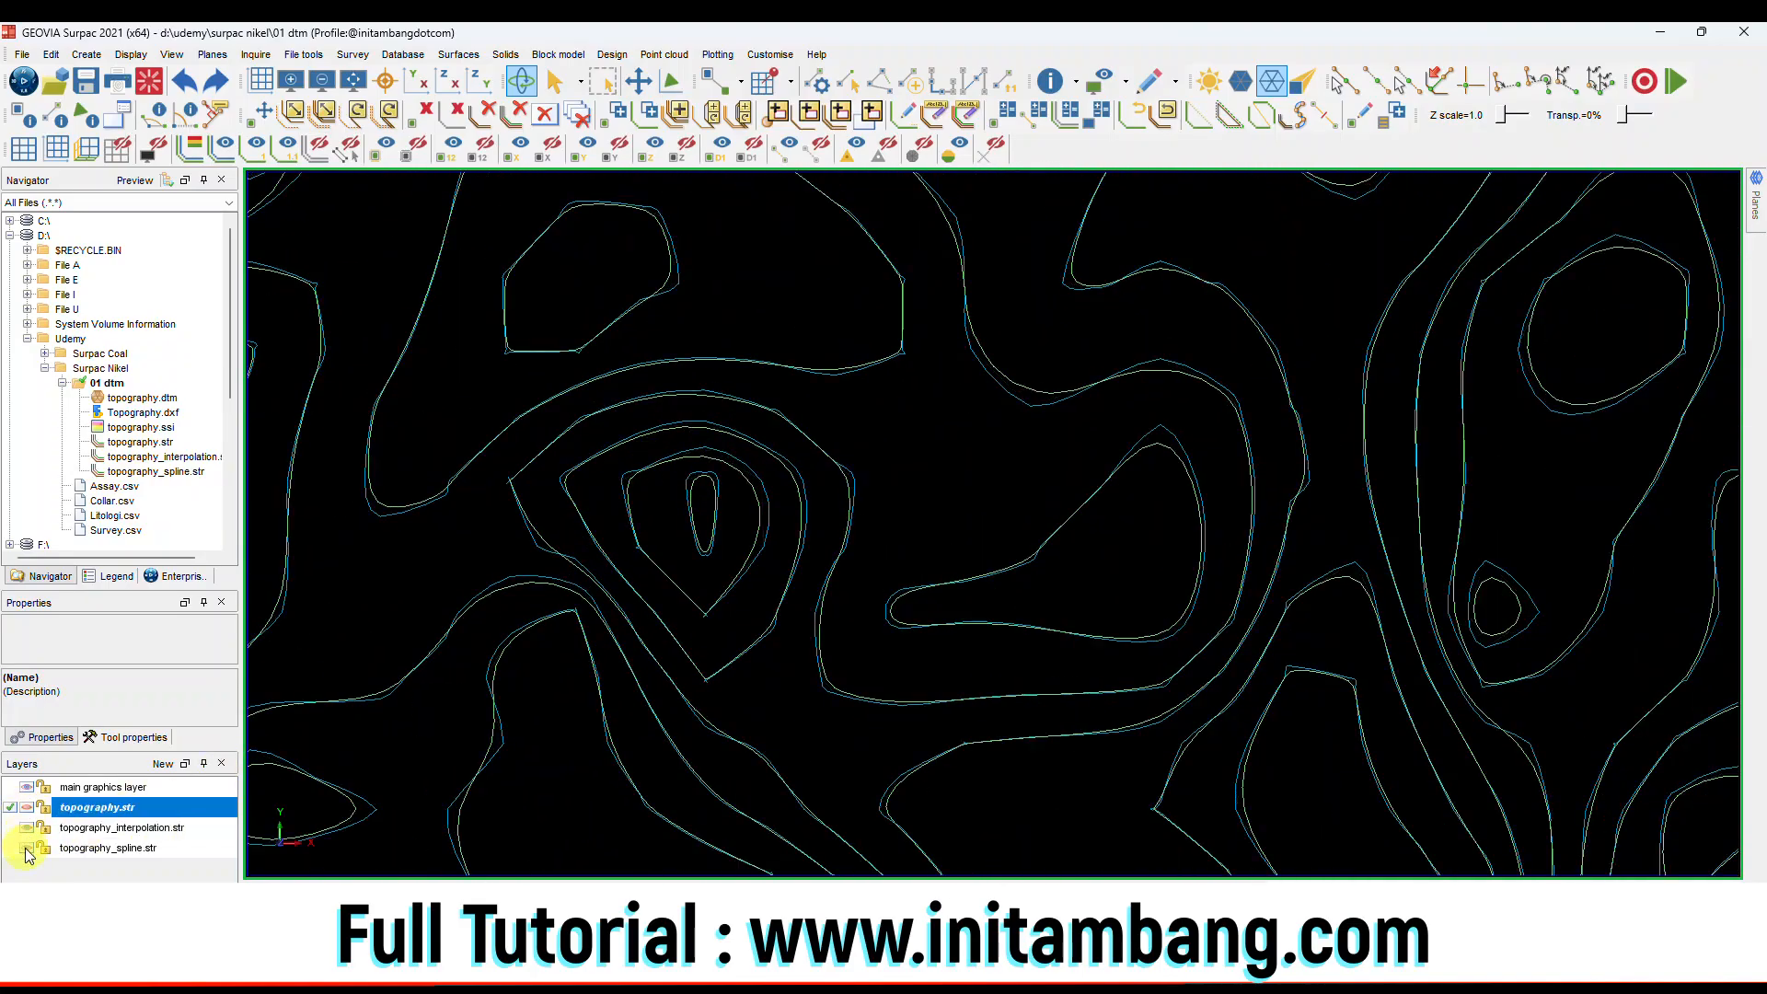
left_click(26, 832)
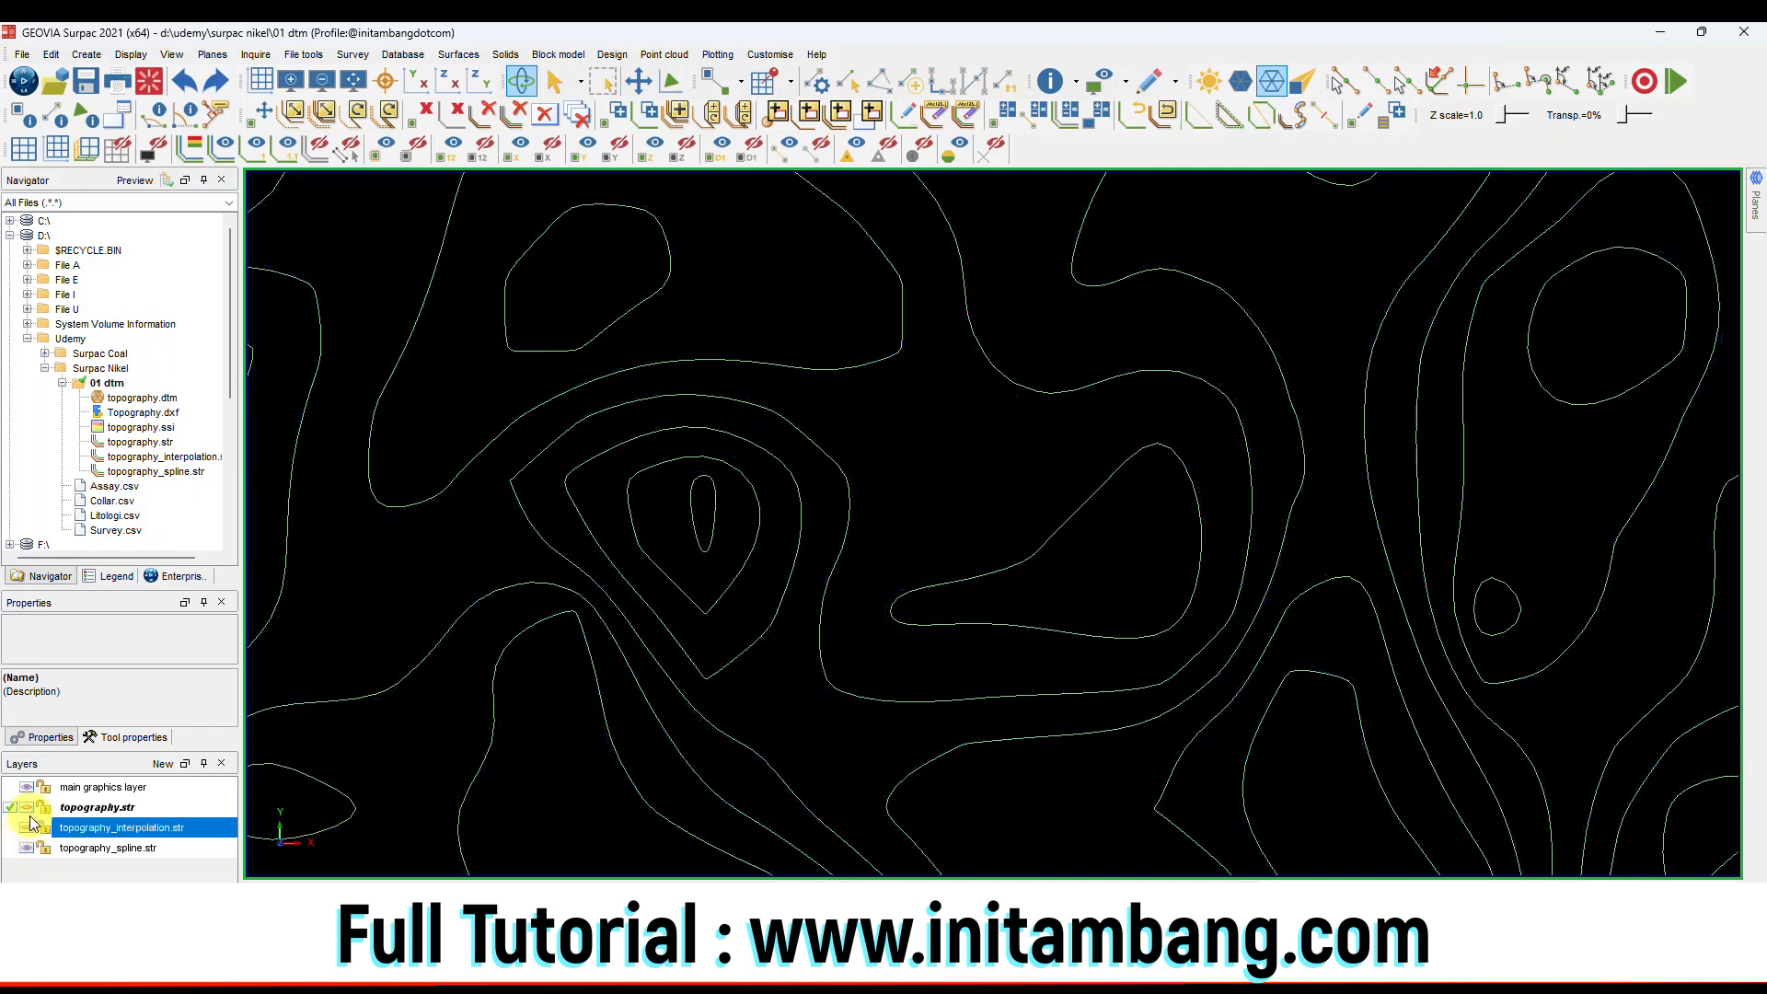
left_click(27, 847)
left_click(26, 848)
scroll(993, 568, "down", 6)
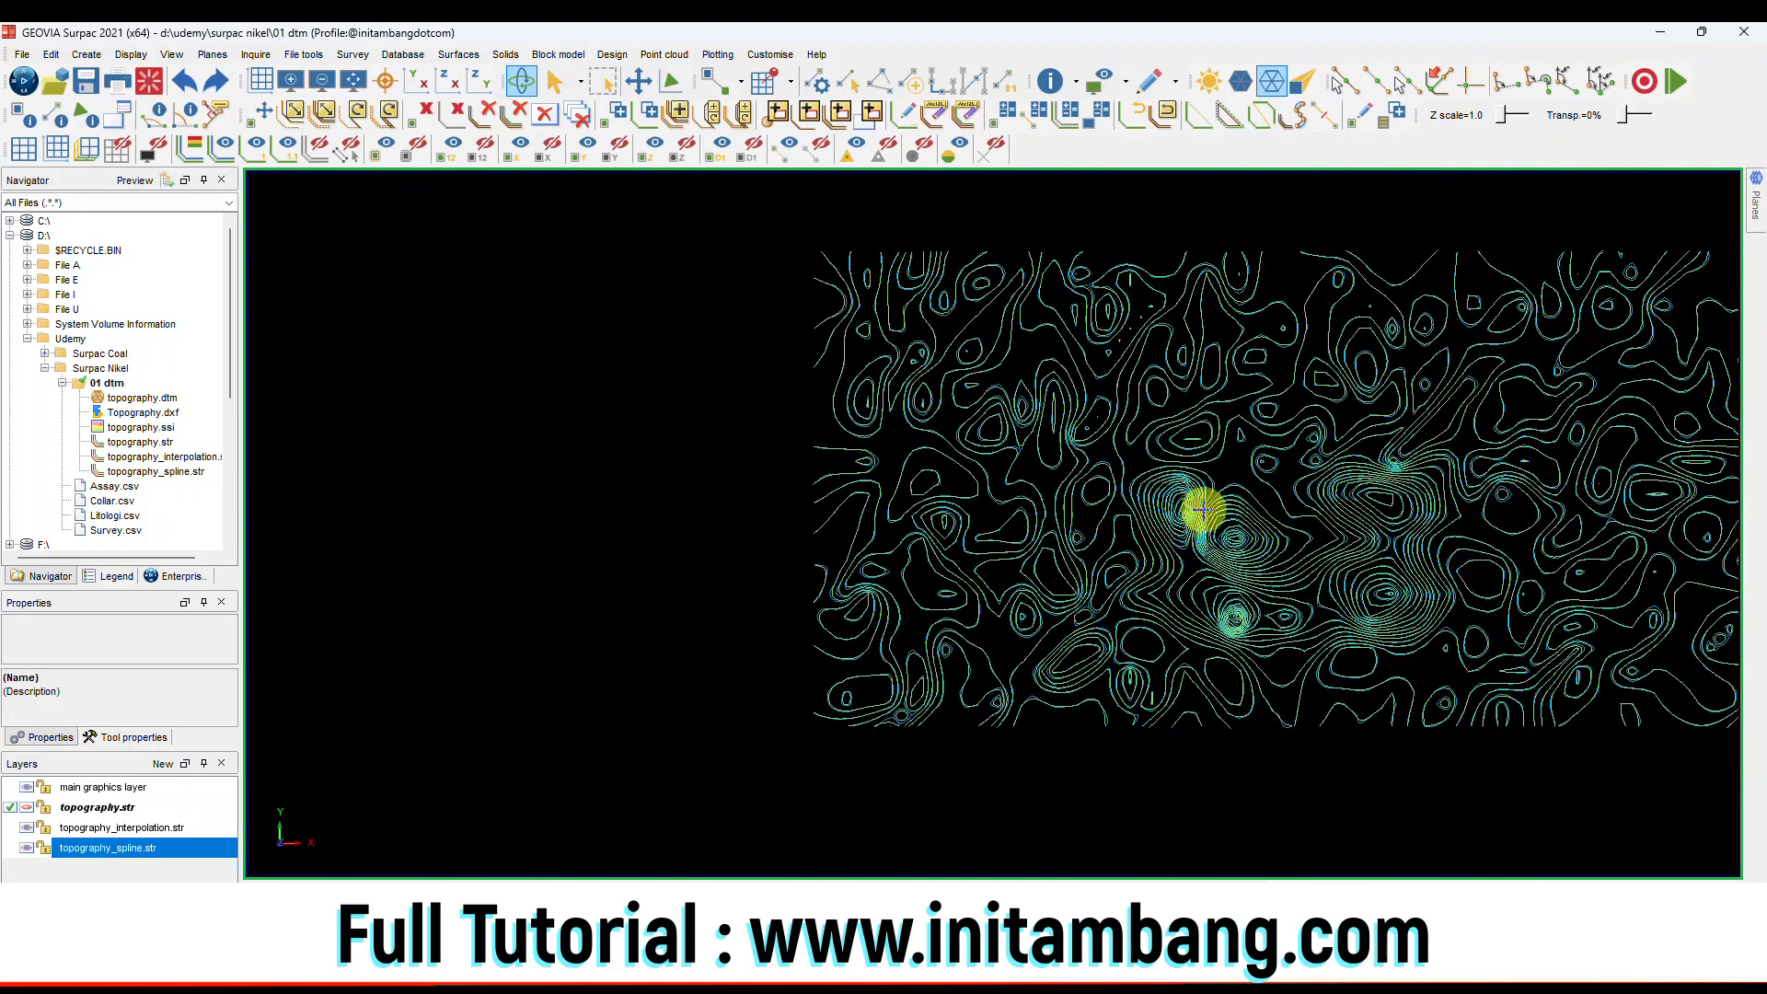
middle_click_drag(1427, 525, 1095, 543)
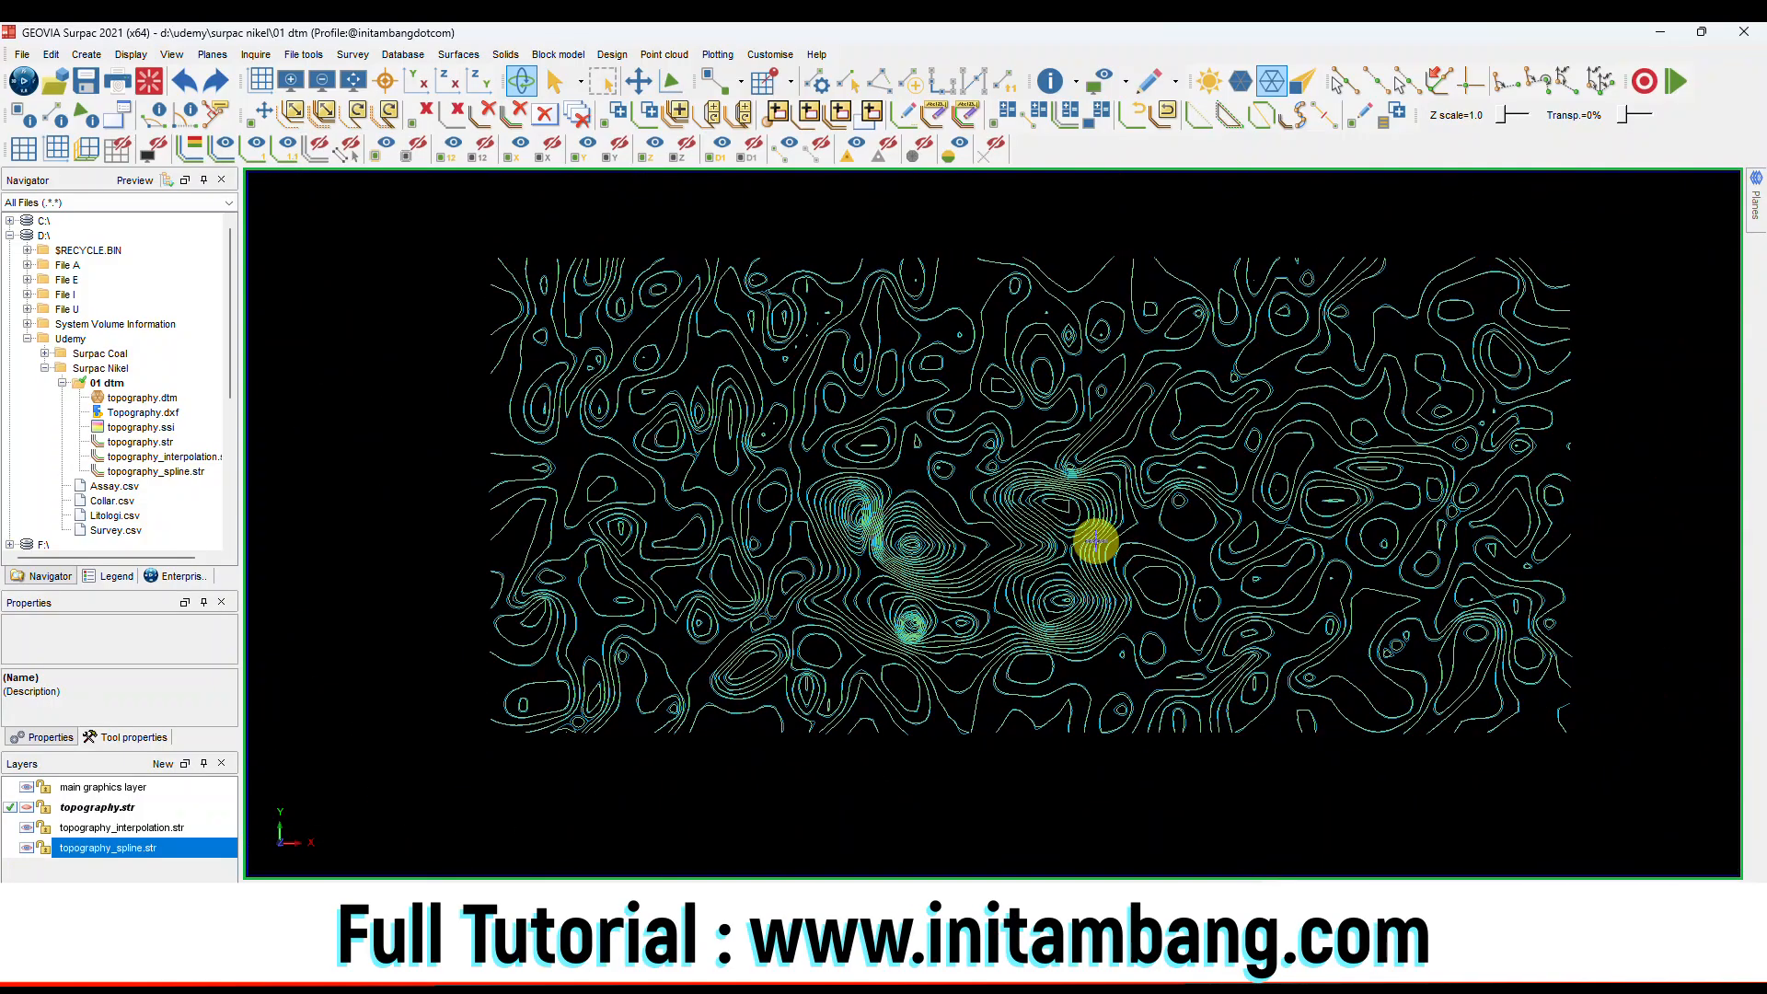
scroll(1031, 577, "up", 2)
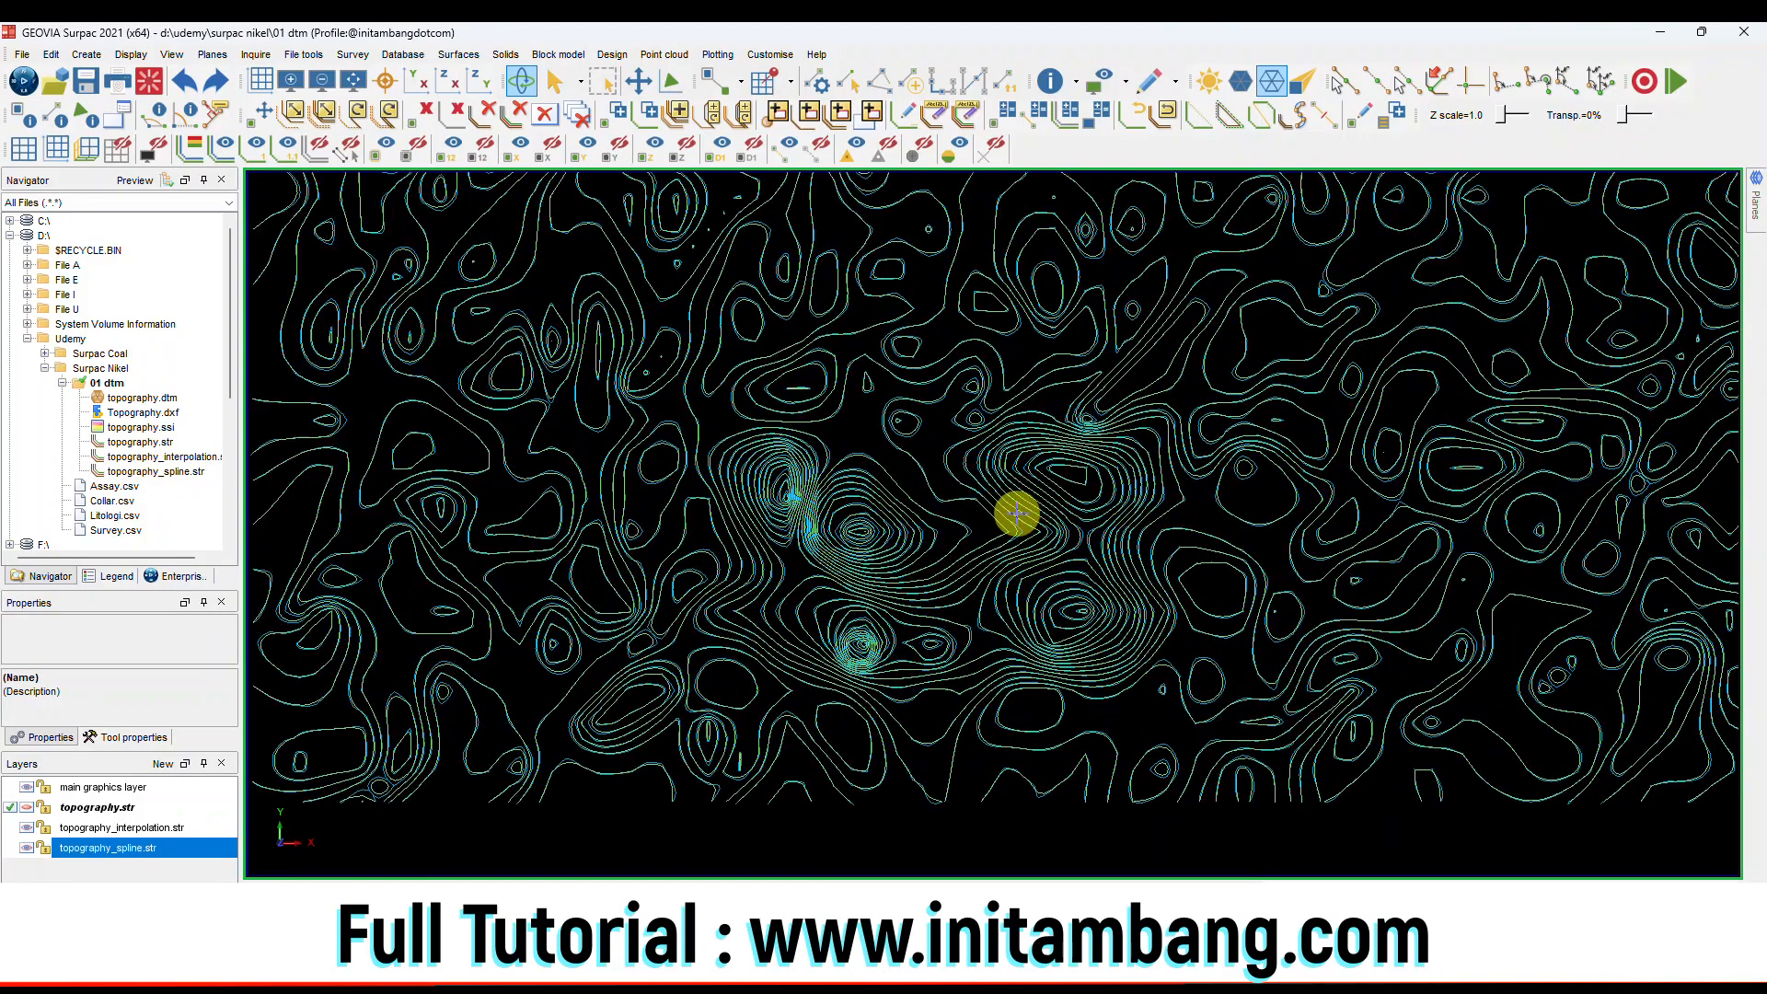
middle_click_drag(1013, 513, 1029, 544)
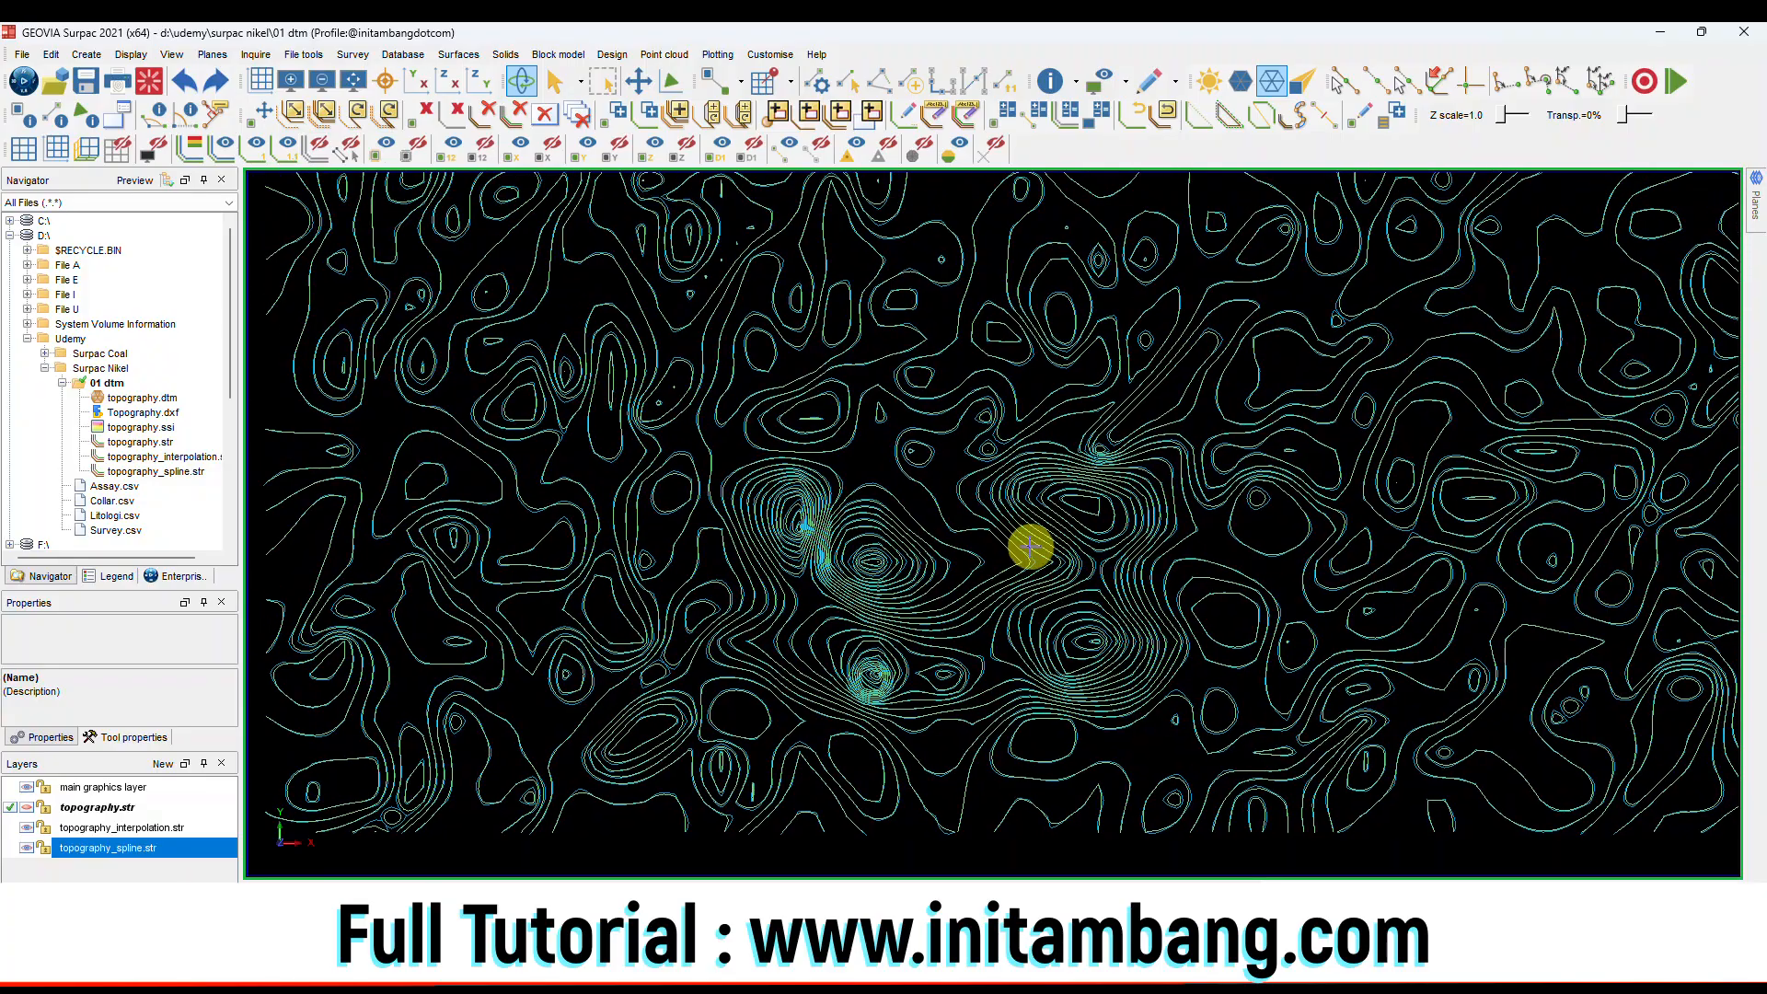
Show topography.str alone by hiding the interpolation and spline layers, and examine its unsmoothed contours from full extent to close up.
left_click(28, 809)
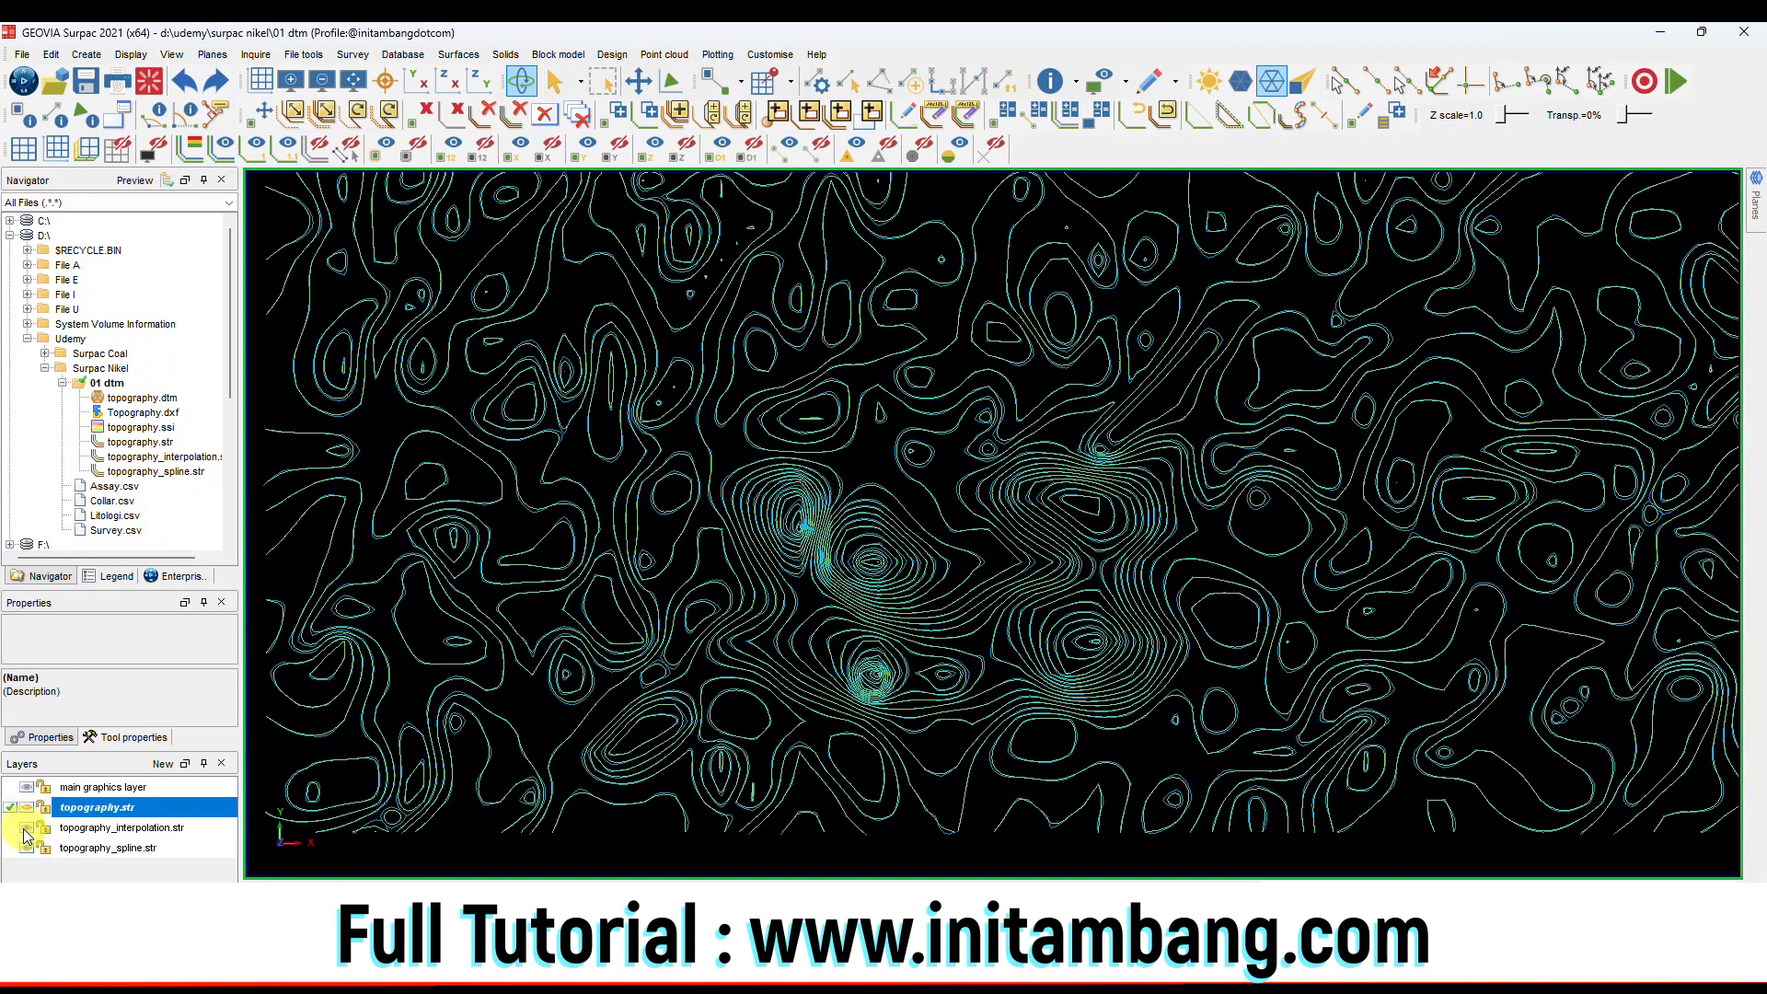
left_click(27, 827)
left_click(26, 848)
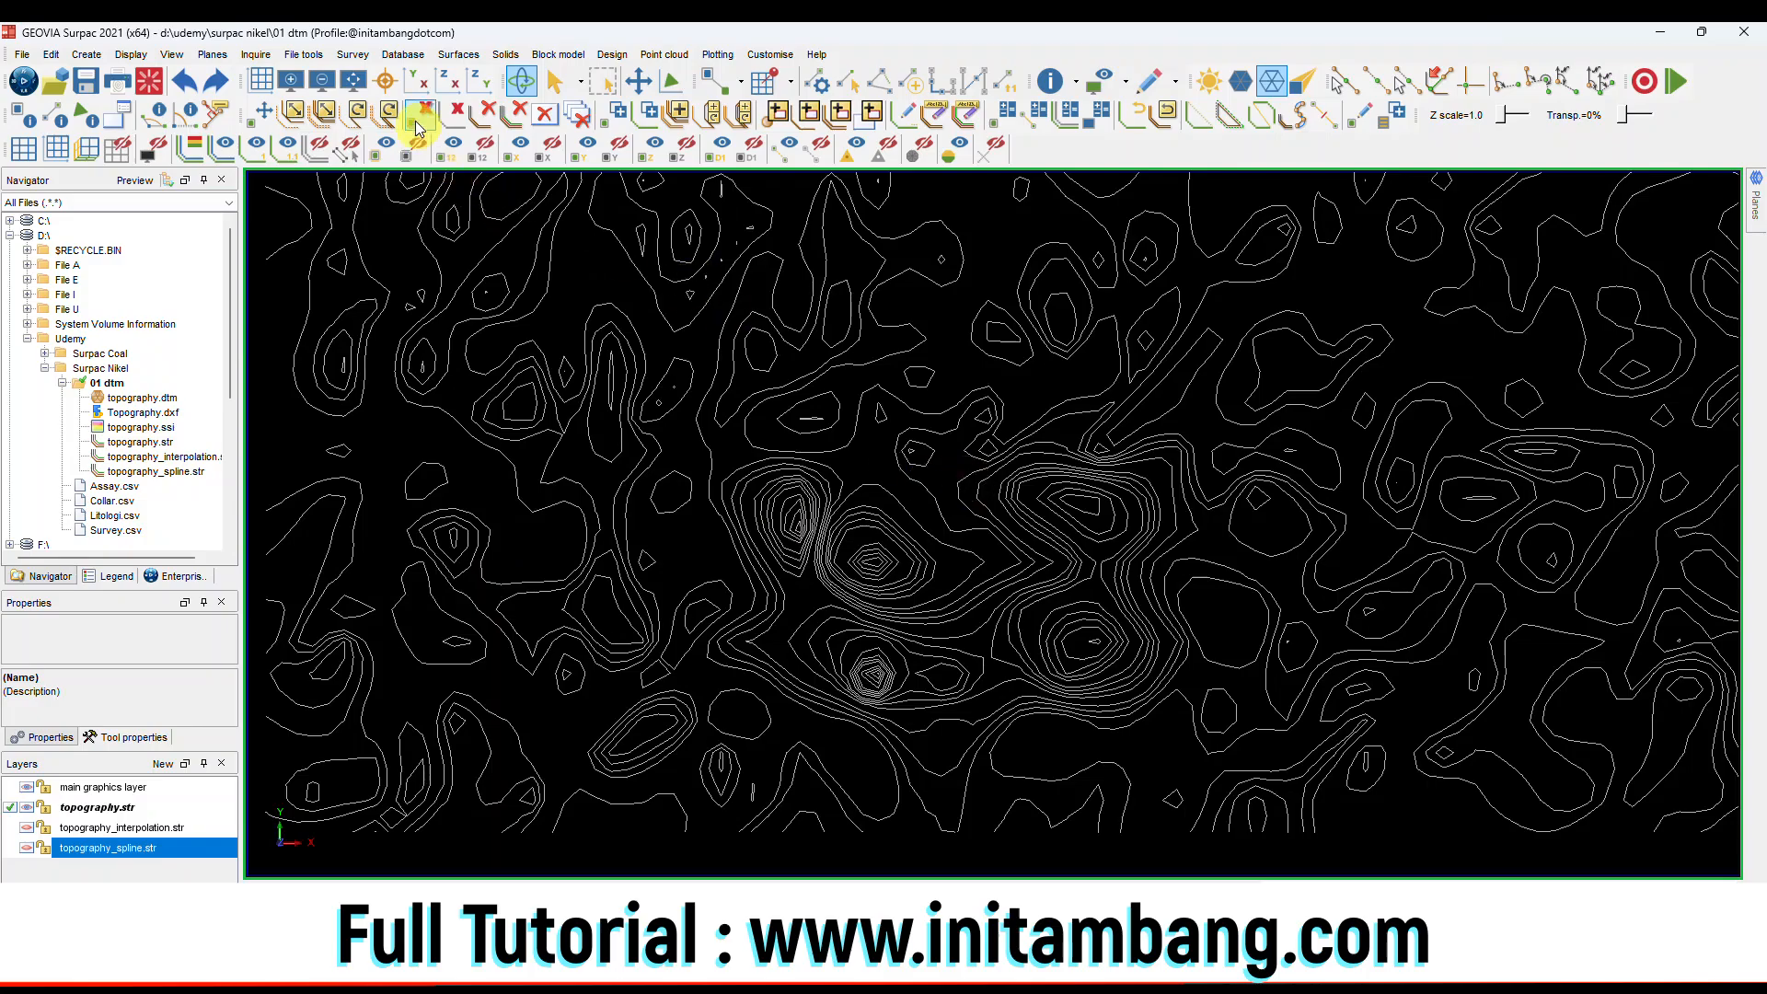
left_click(353, 80)
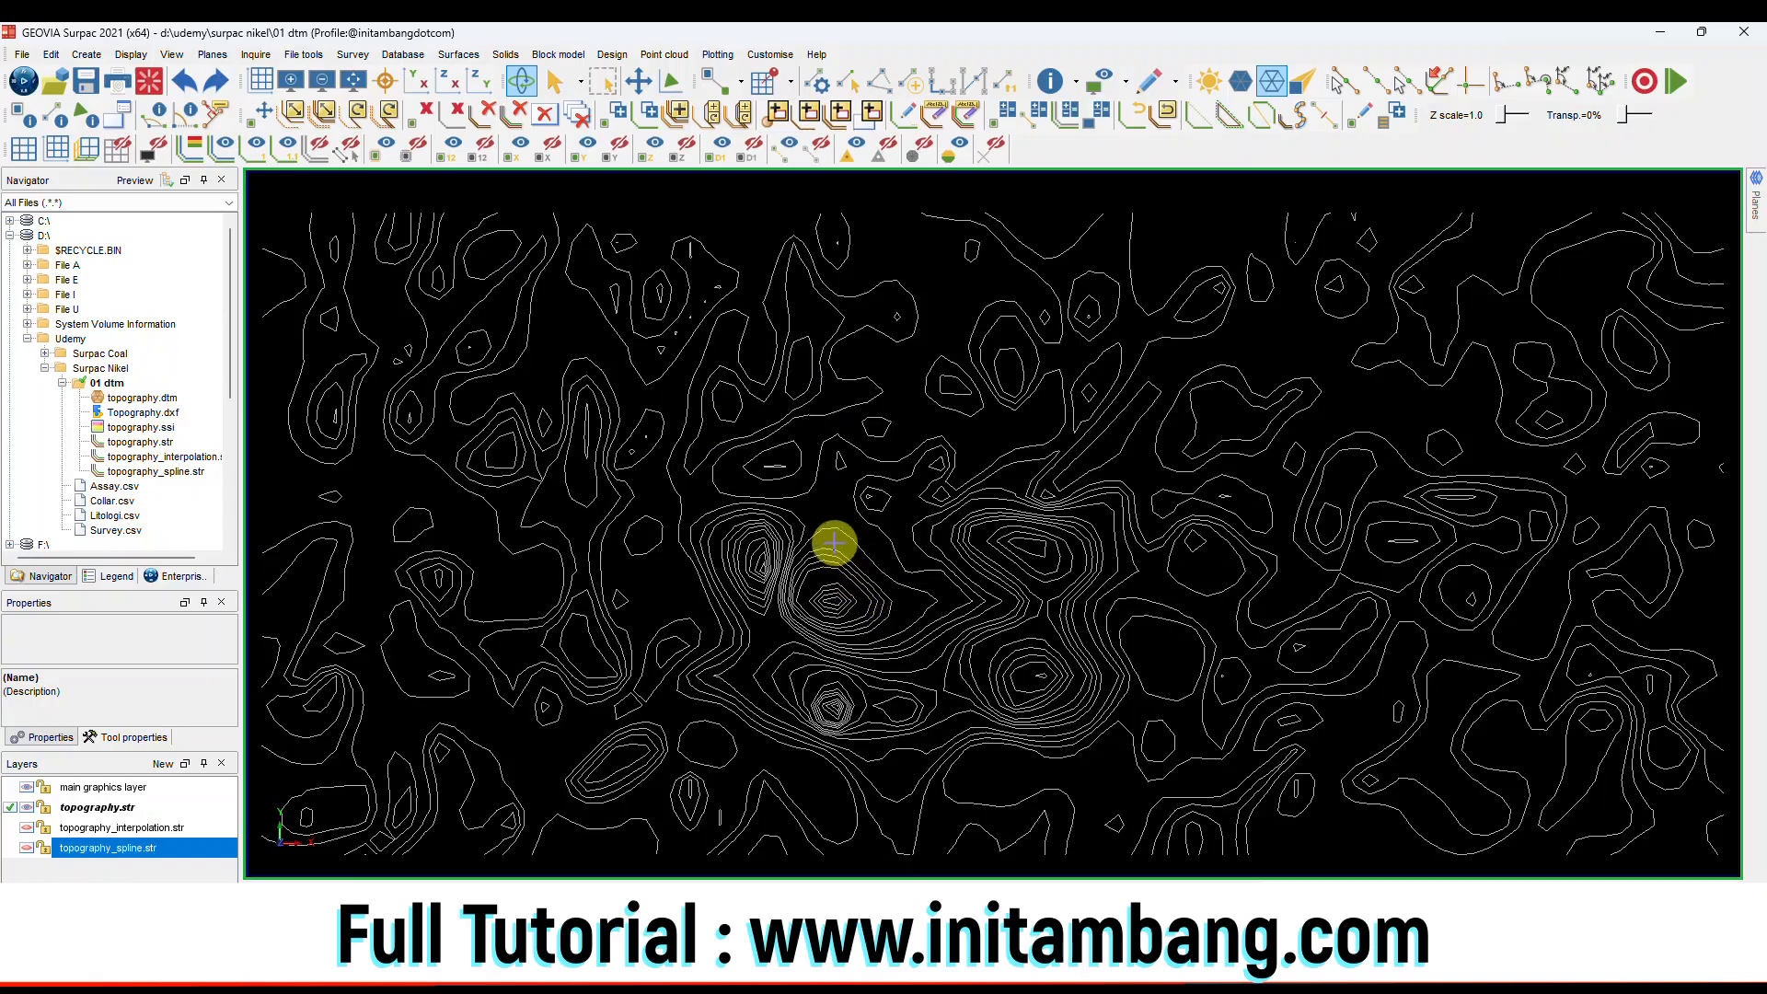
scroll(832, 460, "up", 2)
scroll(833, 428, "up", 2)
scroll(828, 313, "up", 3)
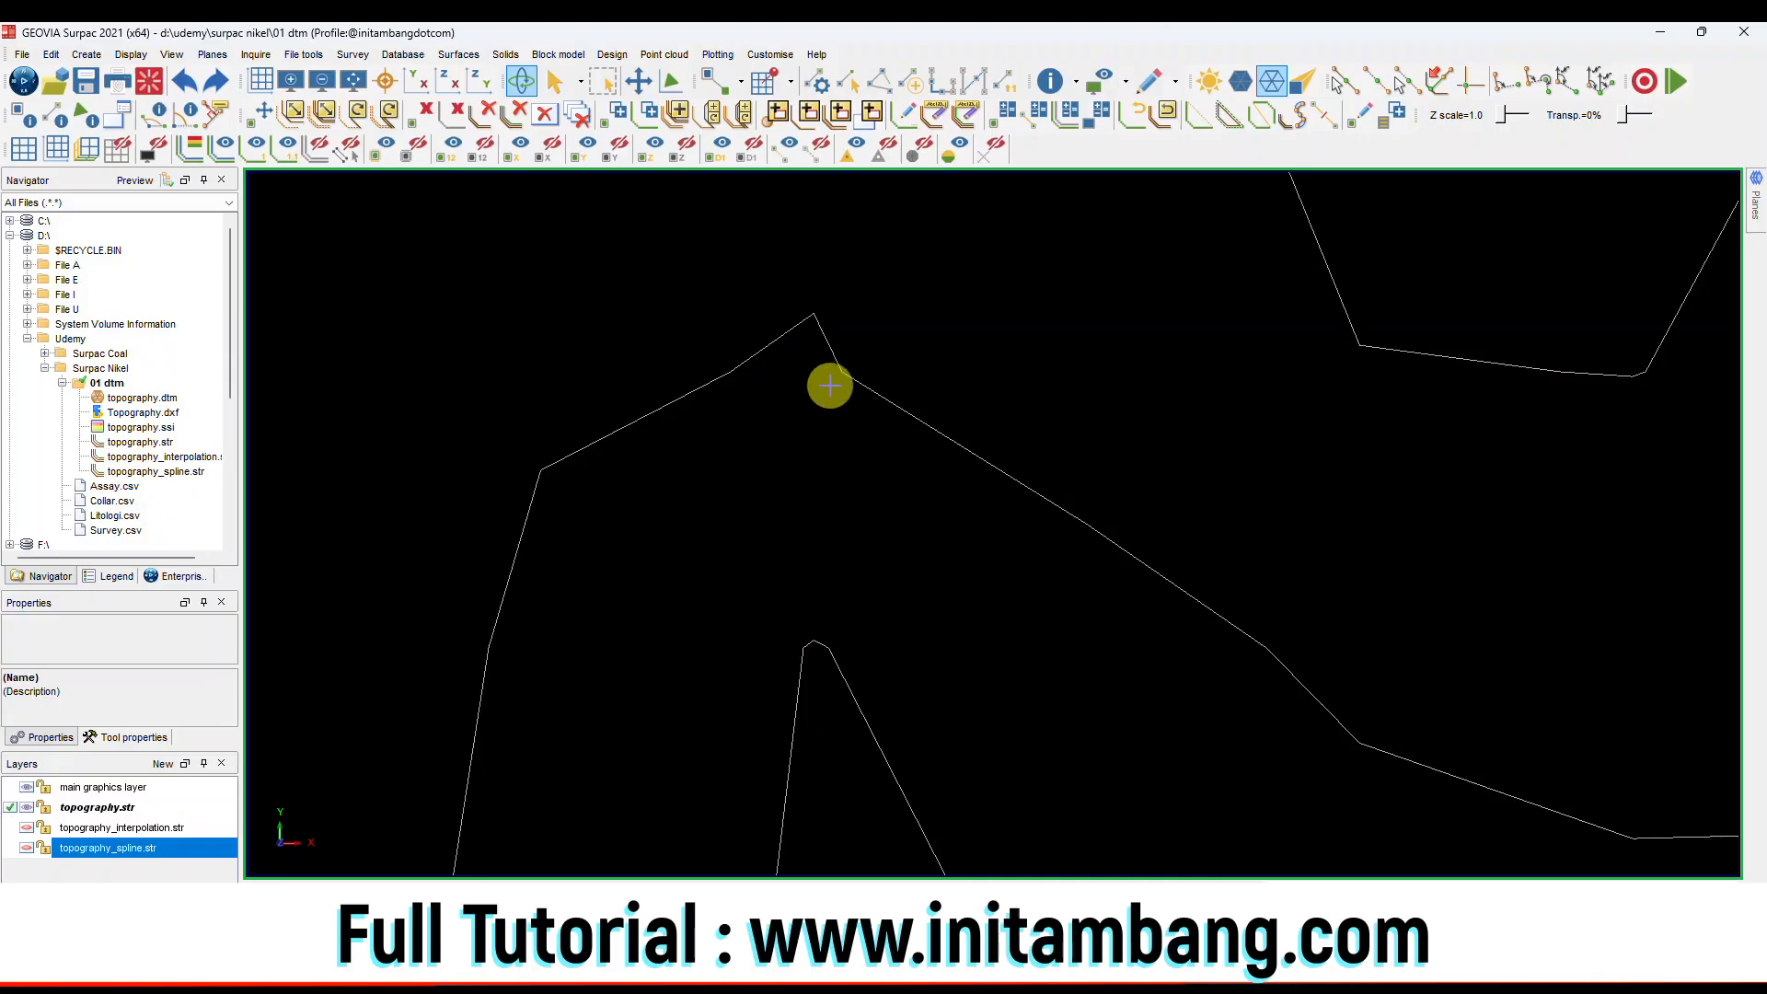
scroll(822, 435, "down", 5)
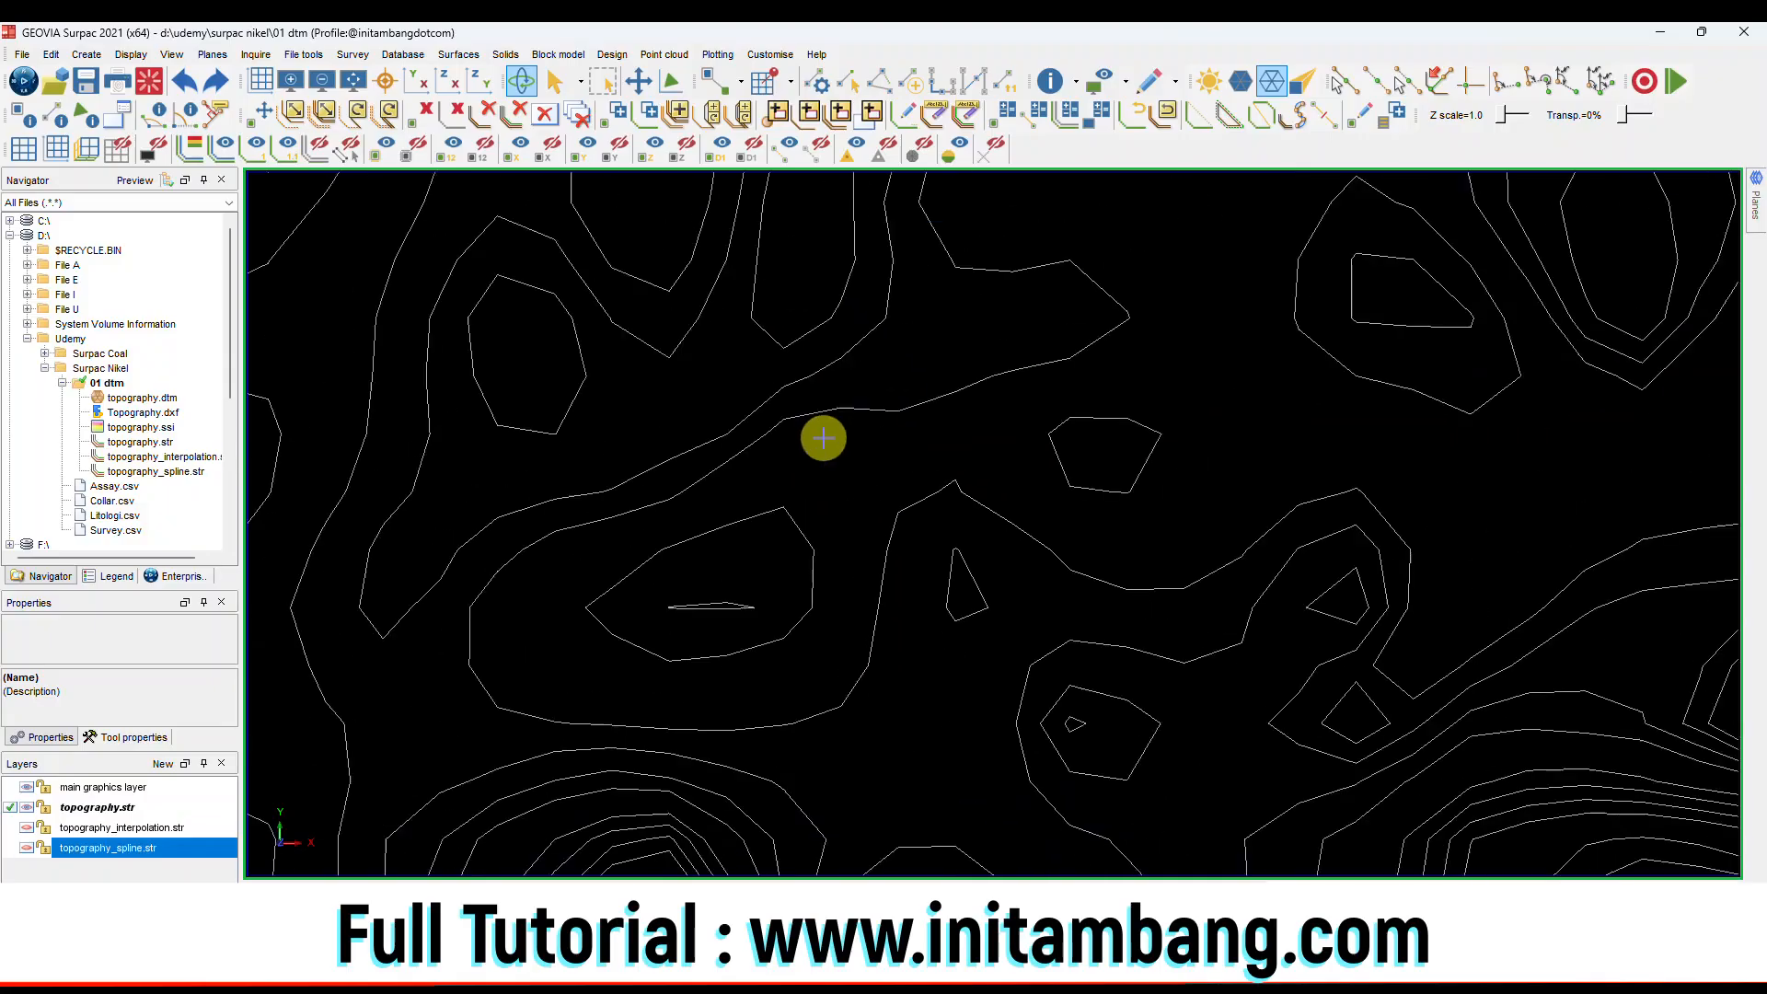
scroll(821, 435, "down", 3)
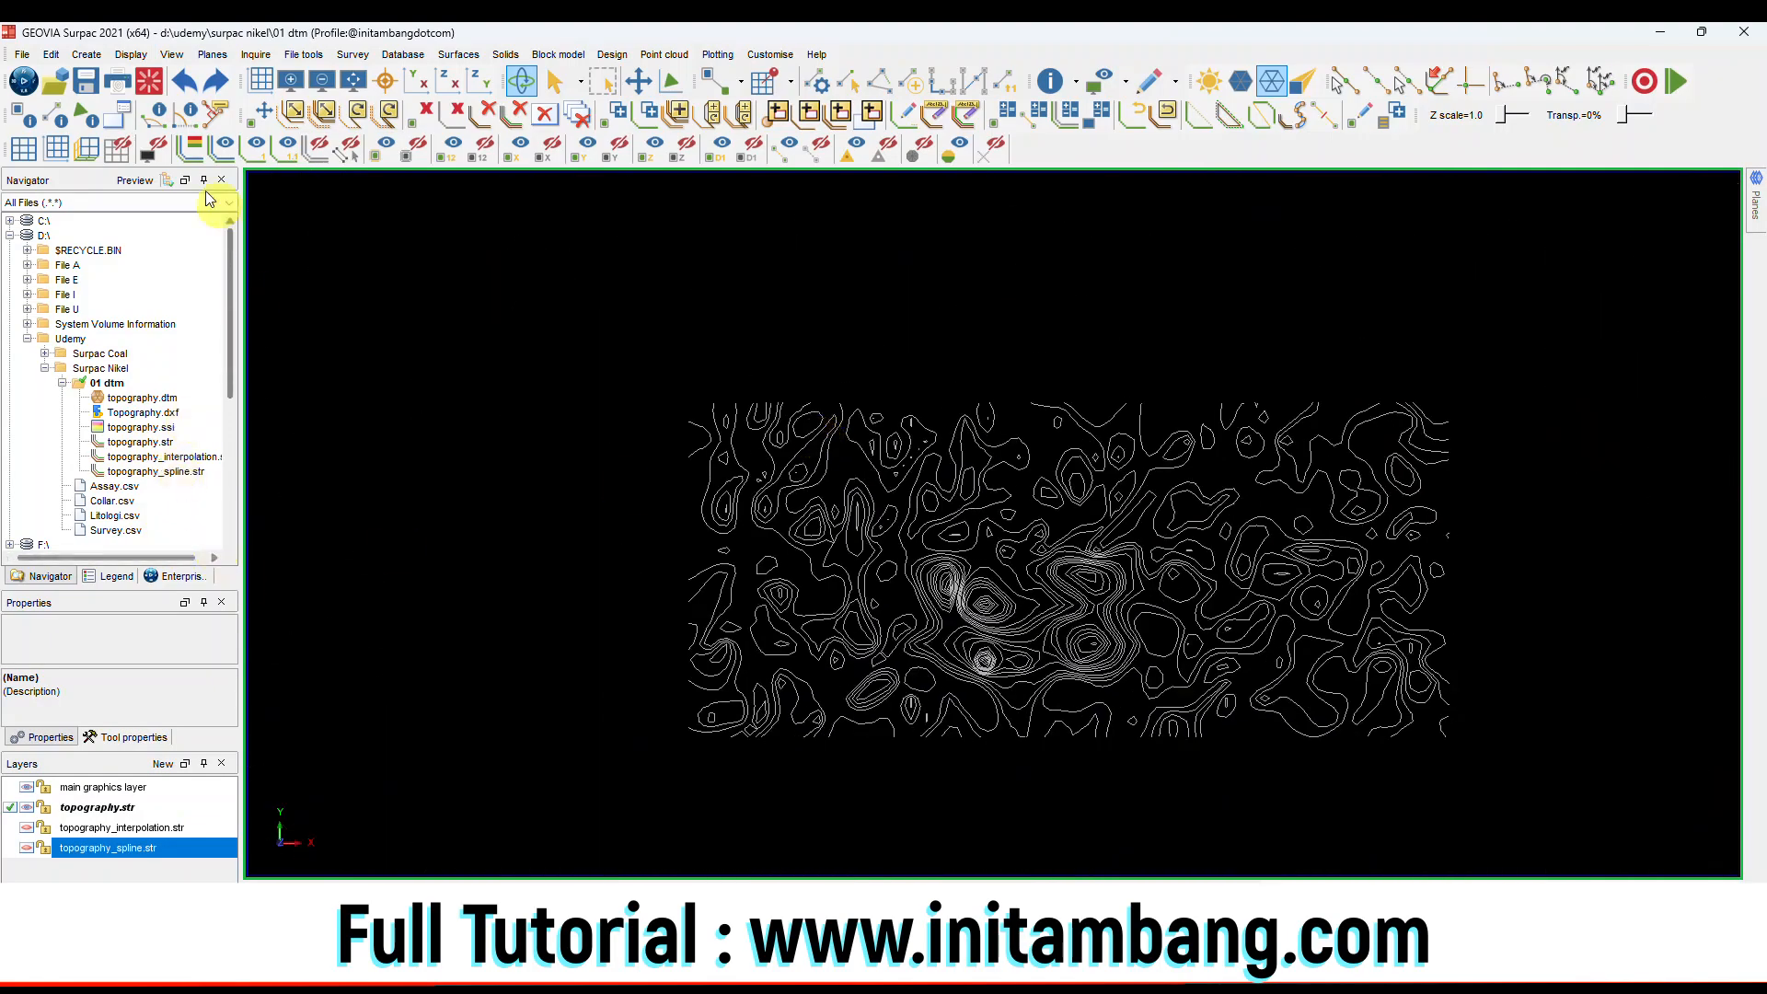
Clear the graphics, open topography.dtm, and inspect the surface tilted in 3D before returning it to plan view.
left_click(149, 81)
left_click(138, 398)
right_click(146, 398)
left_click(185, 410)
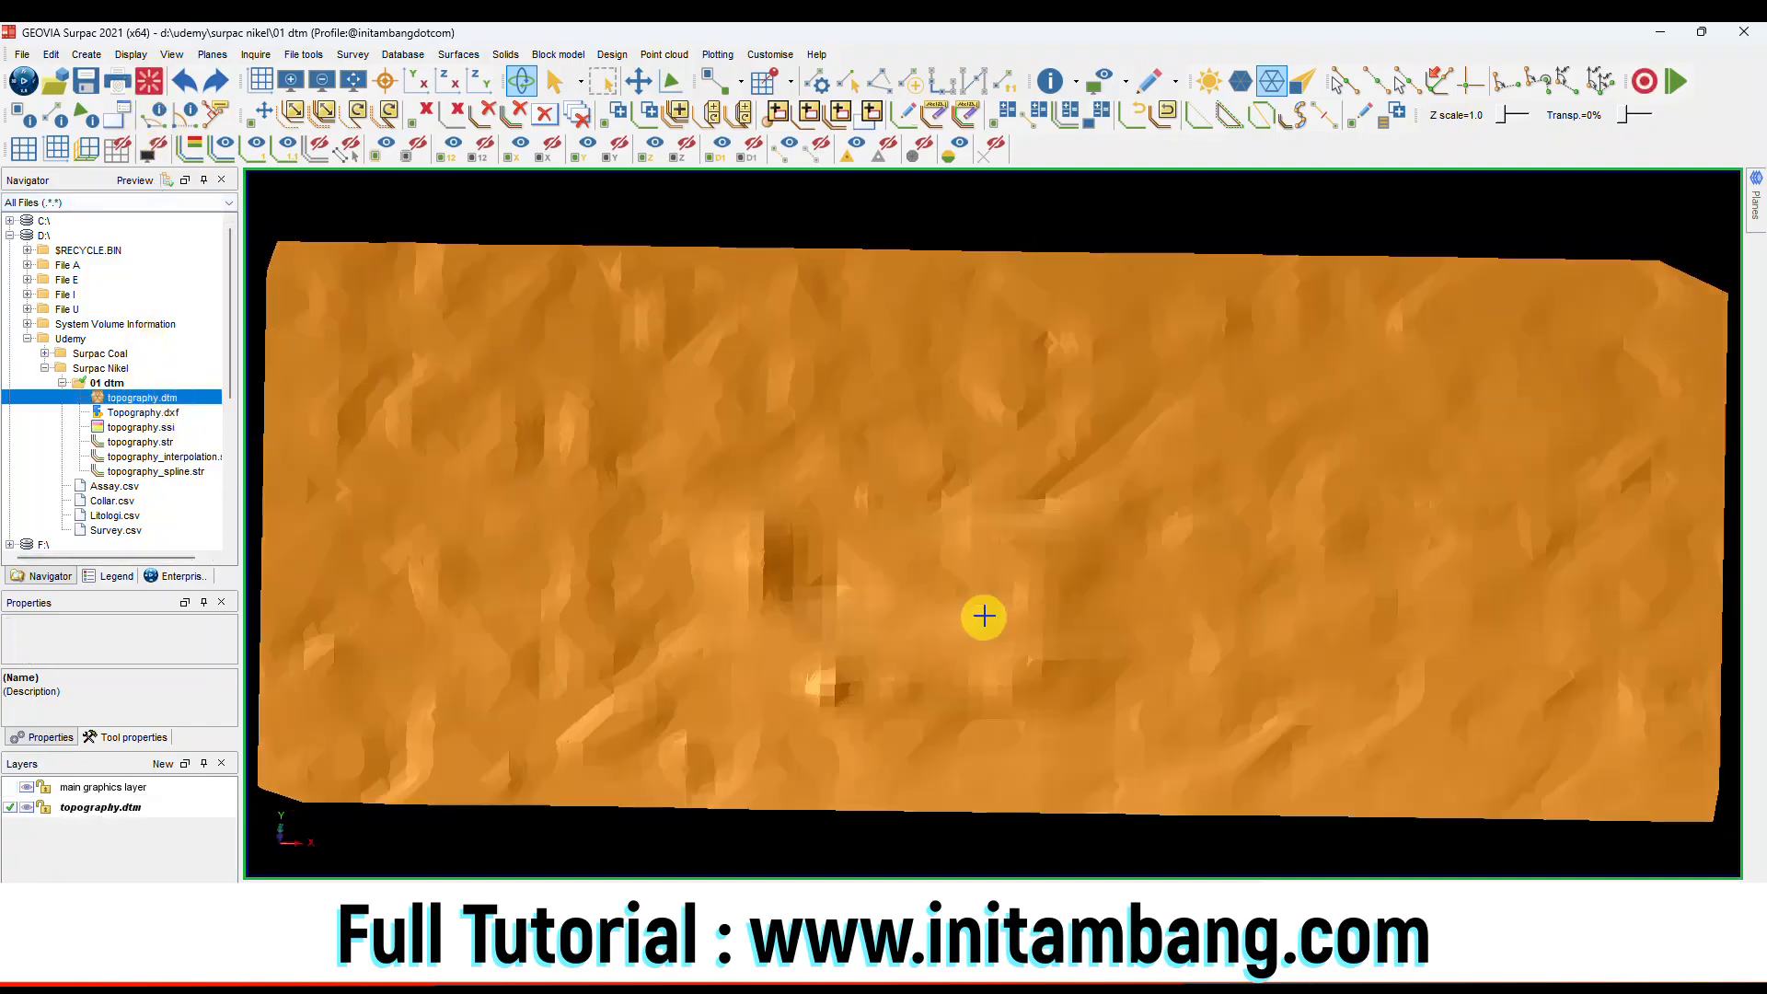
left_click_drag(983, 616, 998, 611)
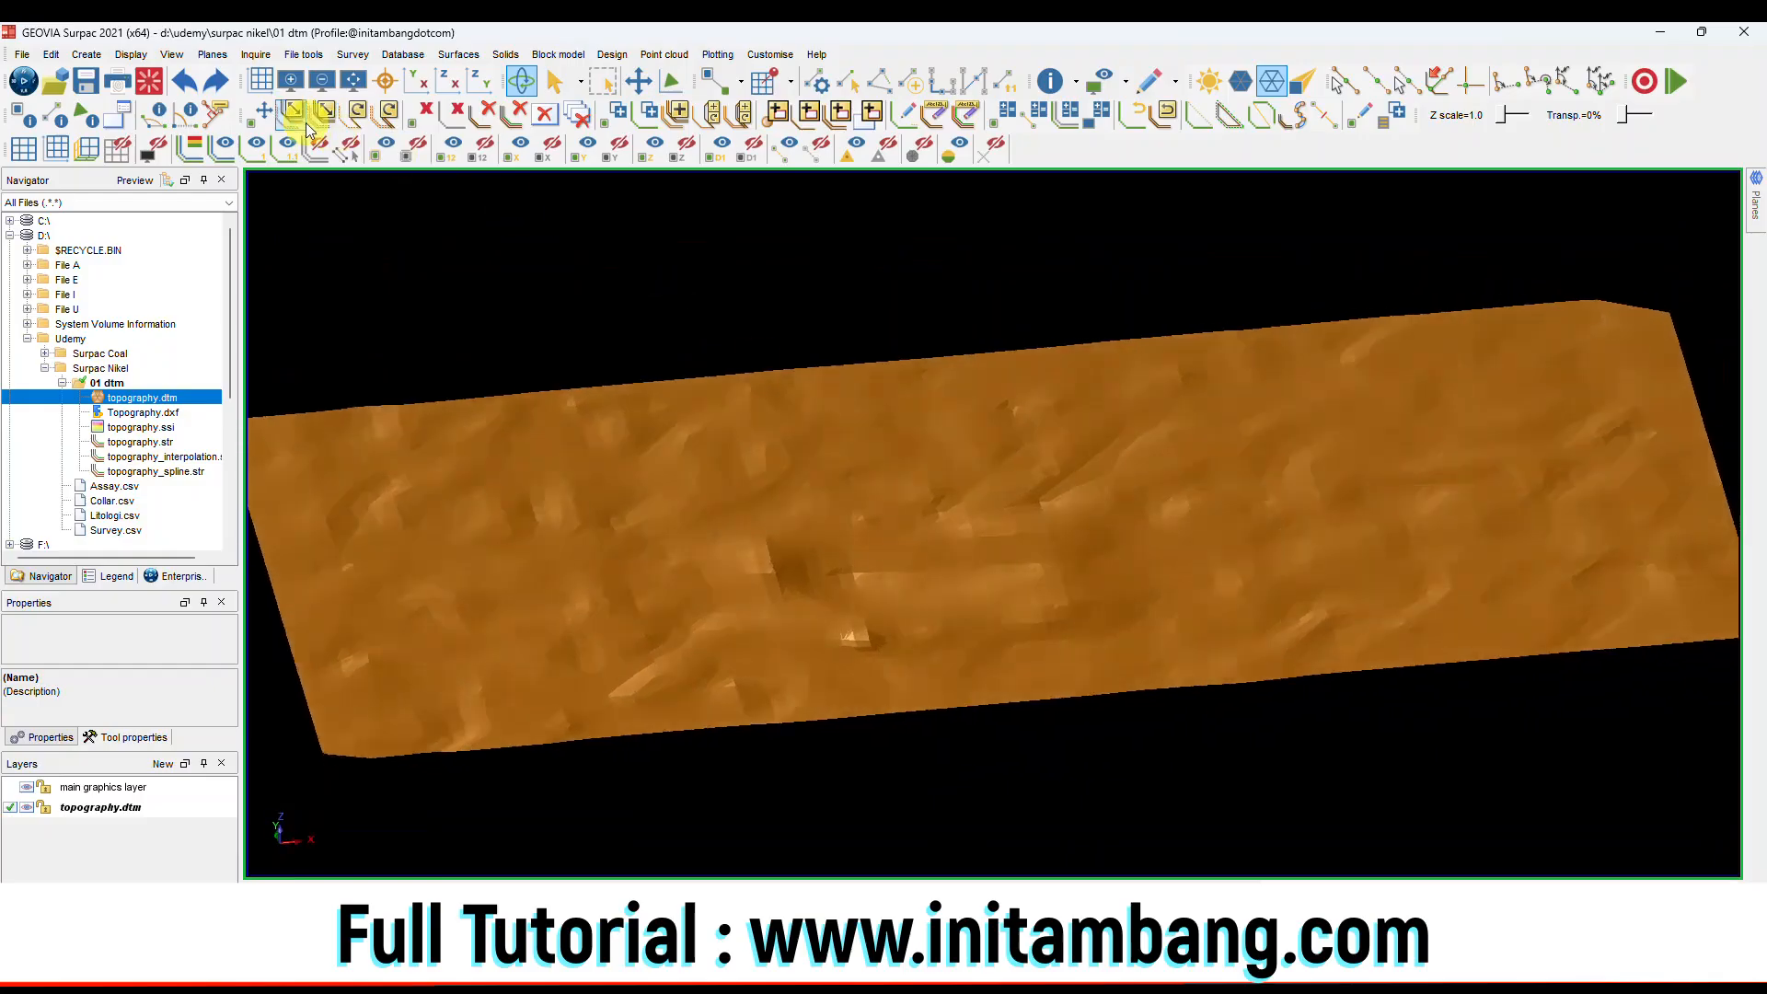
left_click(356, 92)
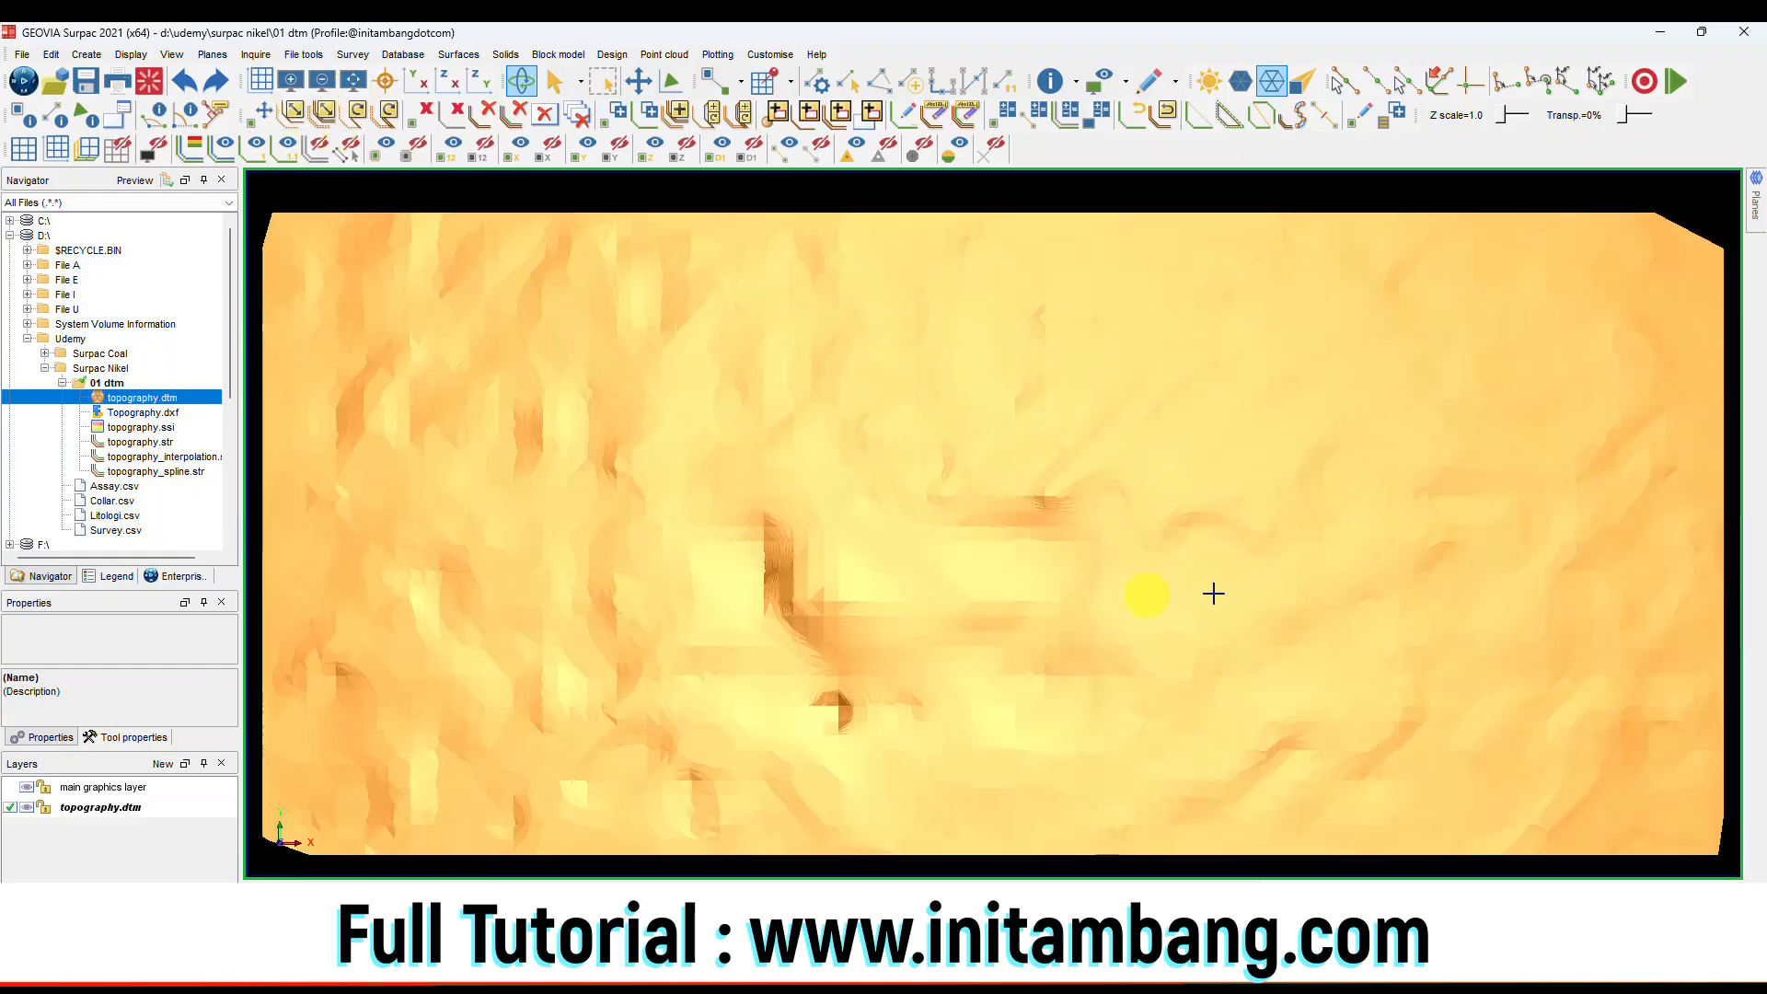
scroll(1178, 670, "down", 1)
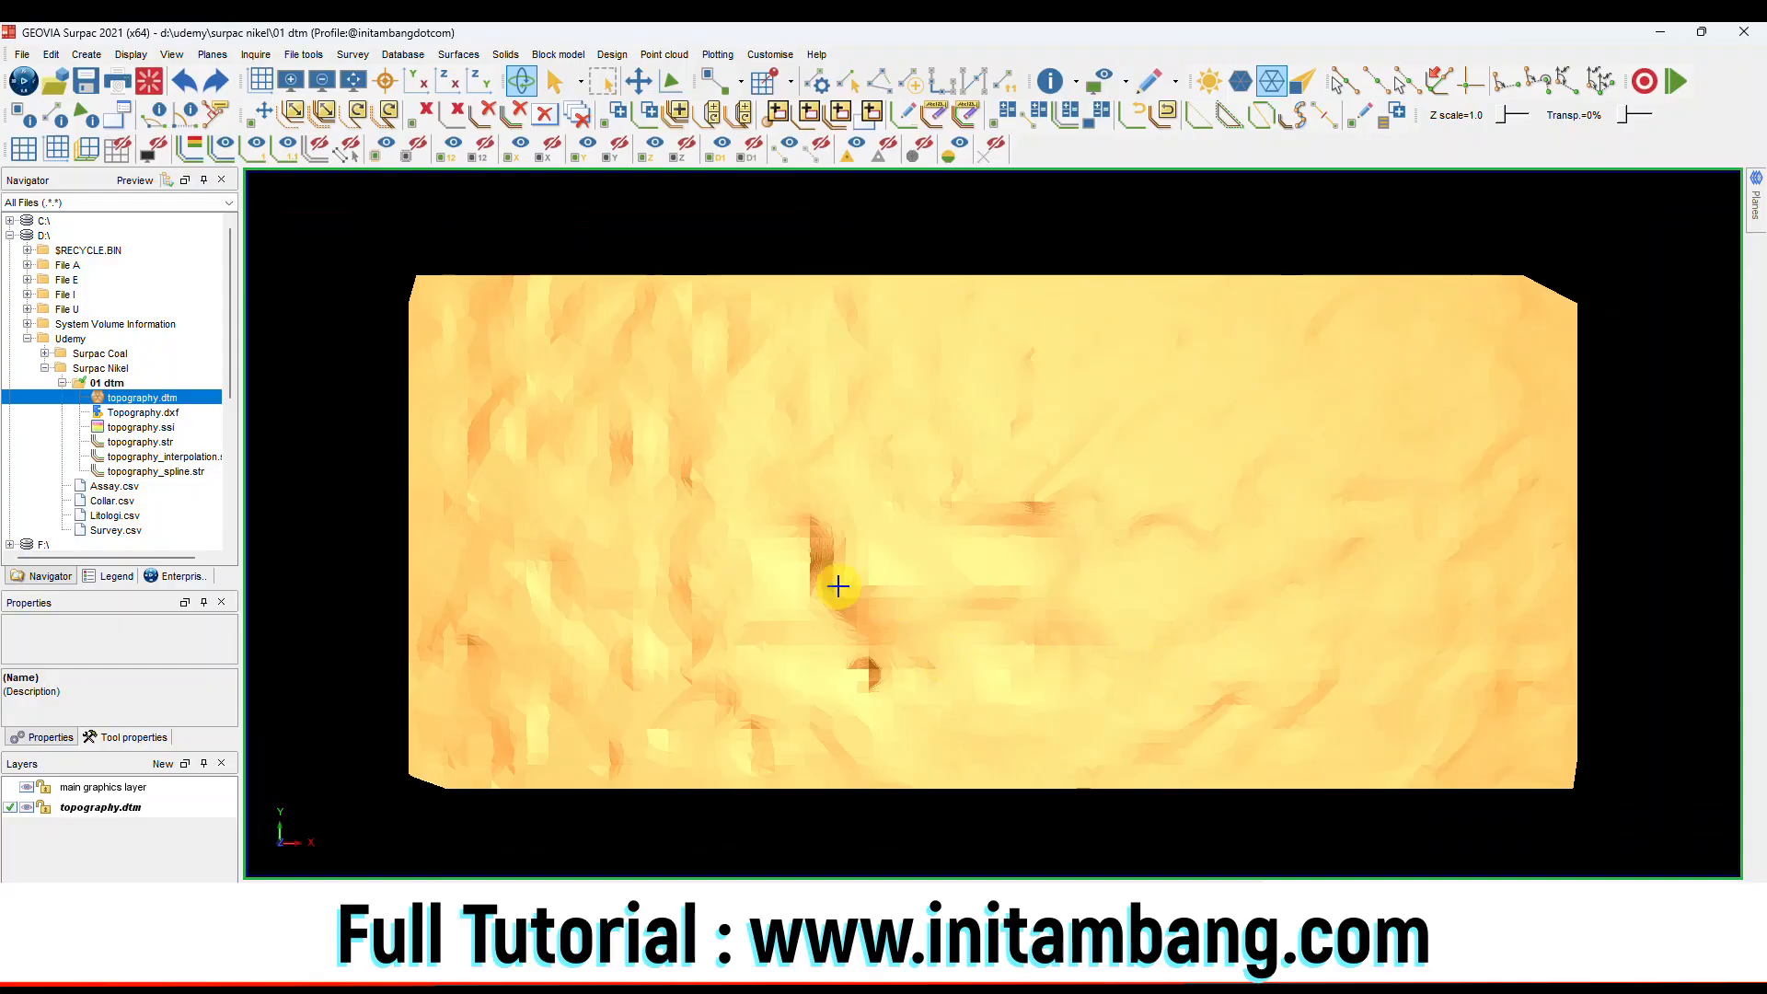
left_click(131, 55)
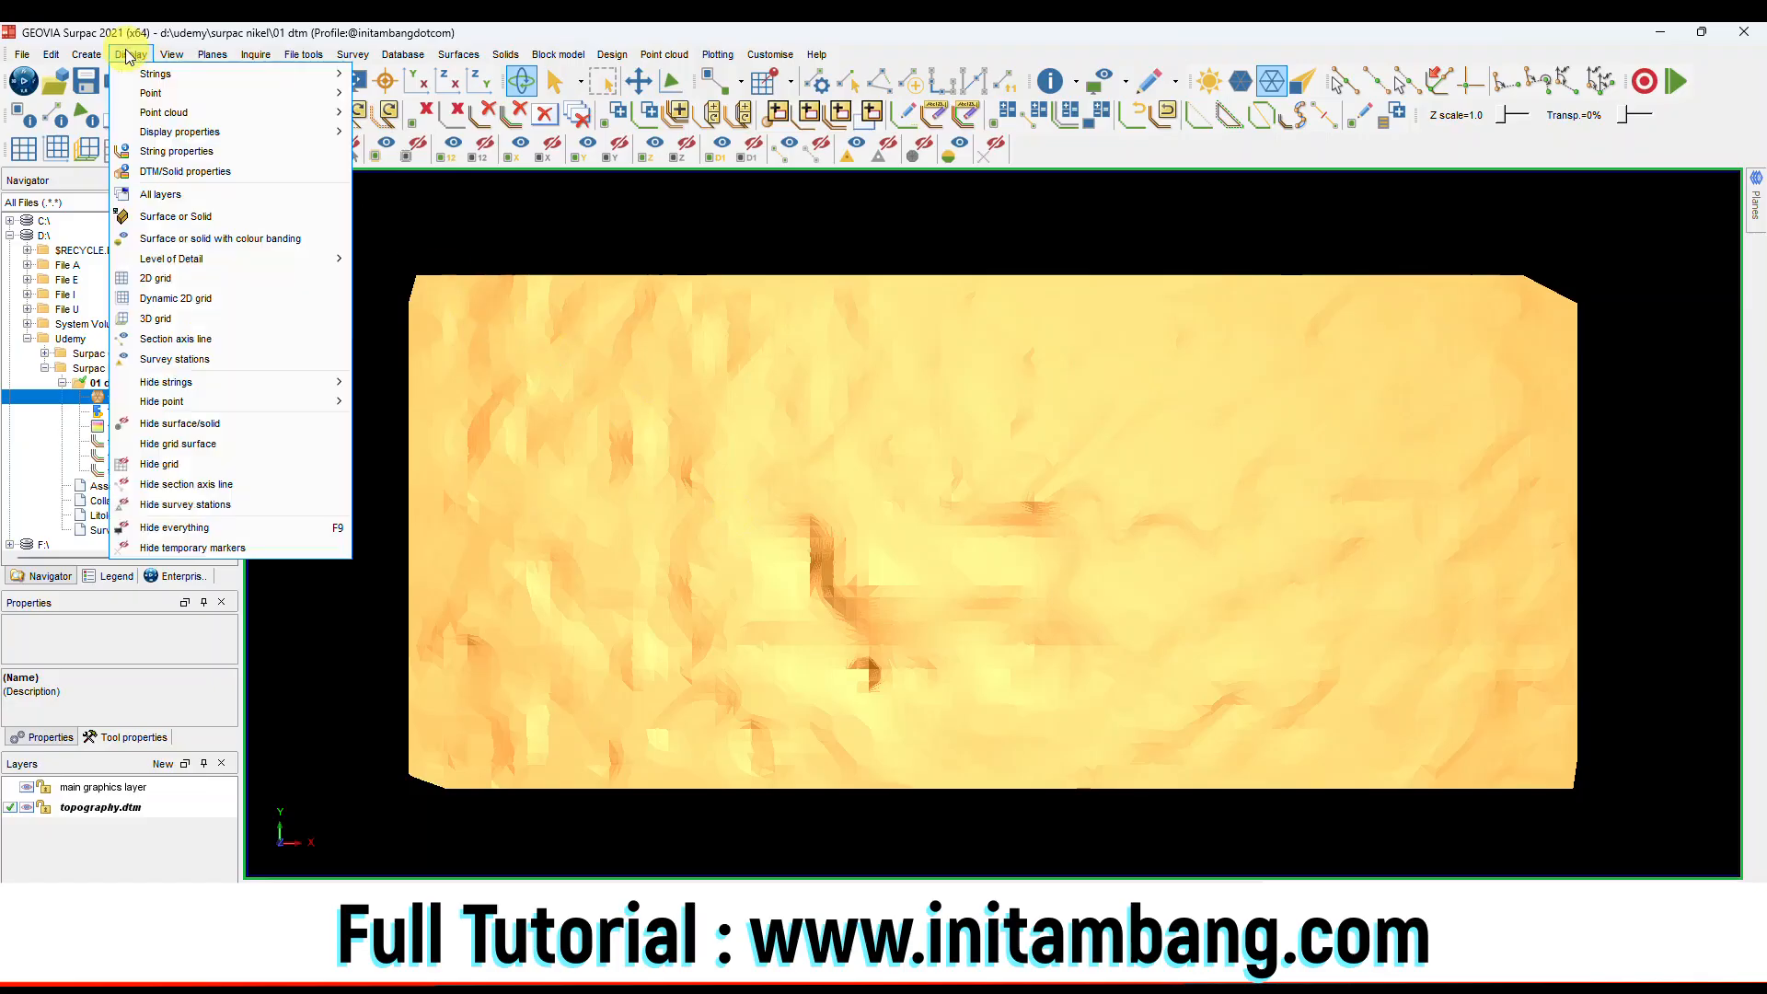
left_click(175, 240)
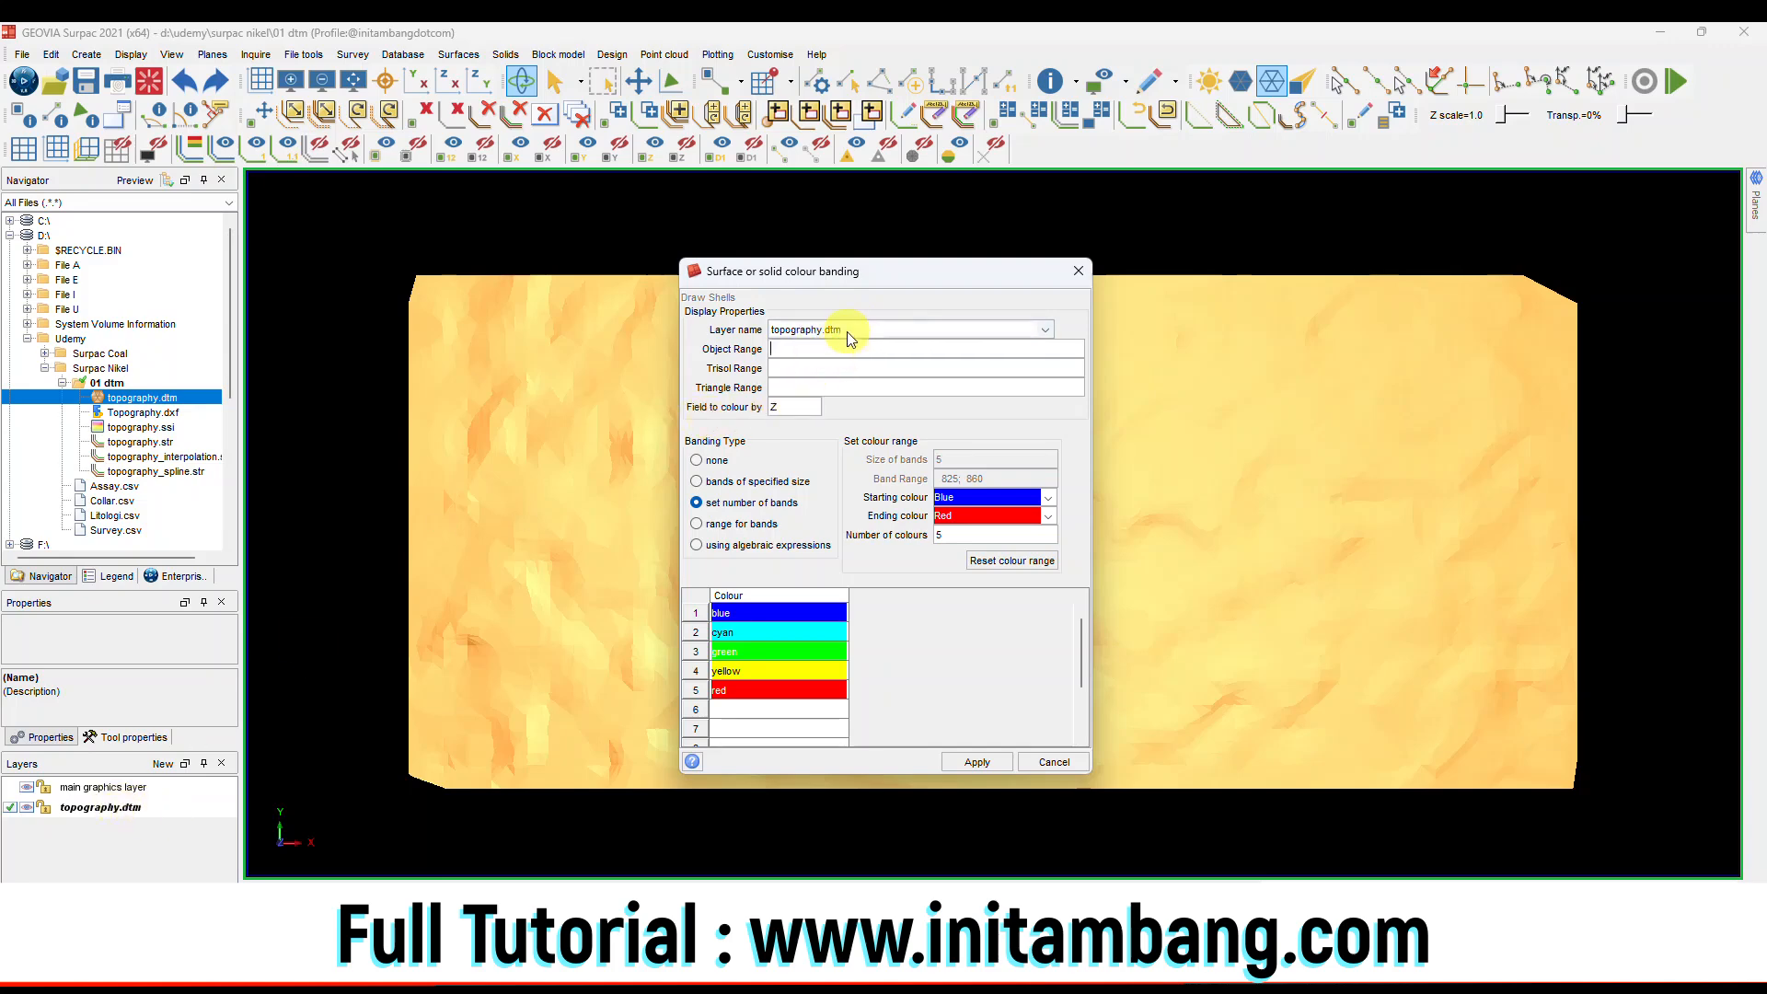
left_click(809, 350)
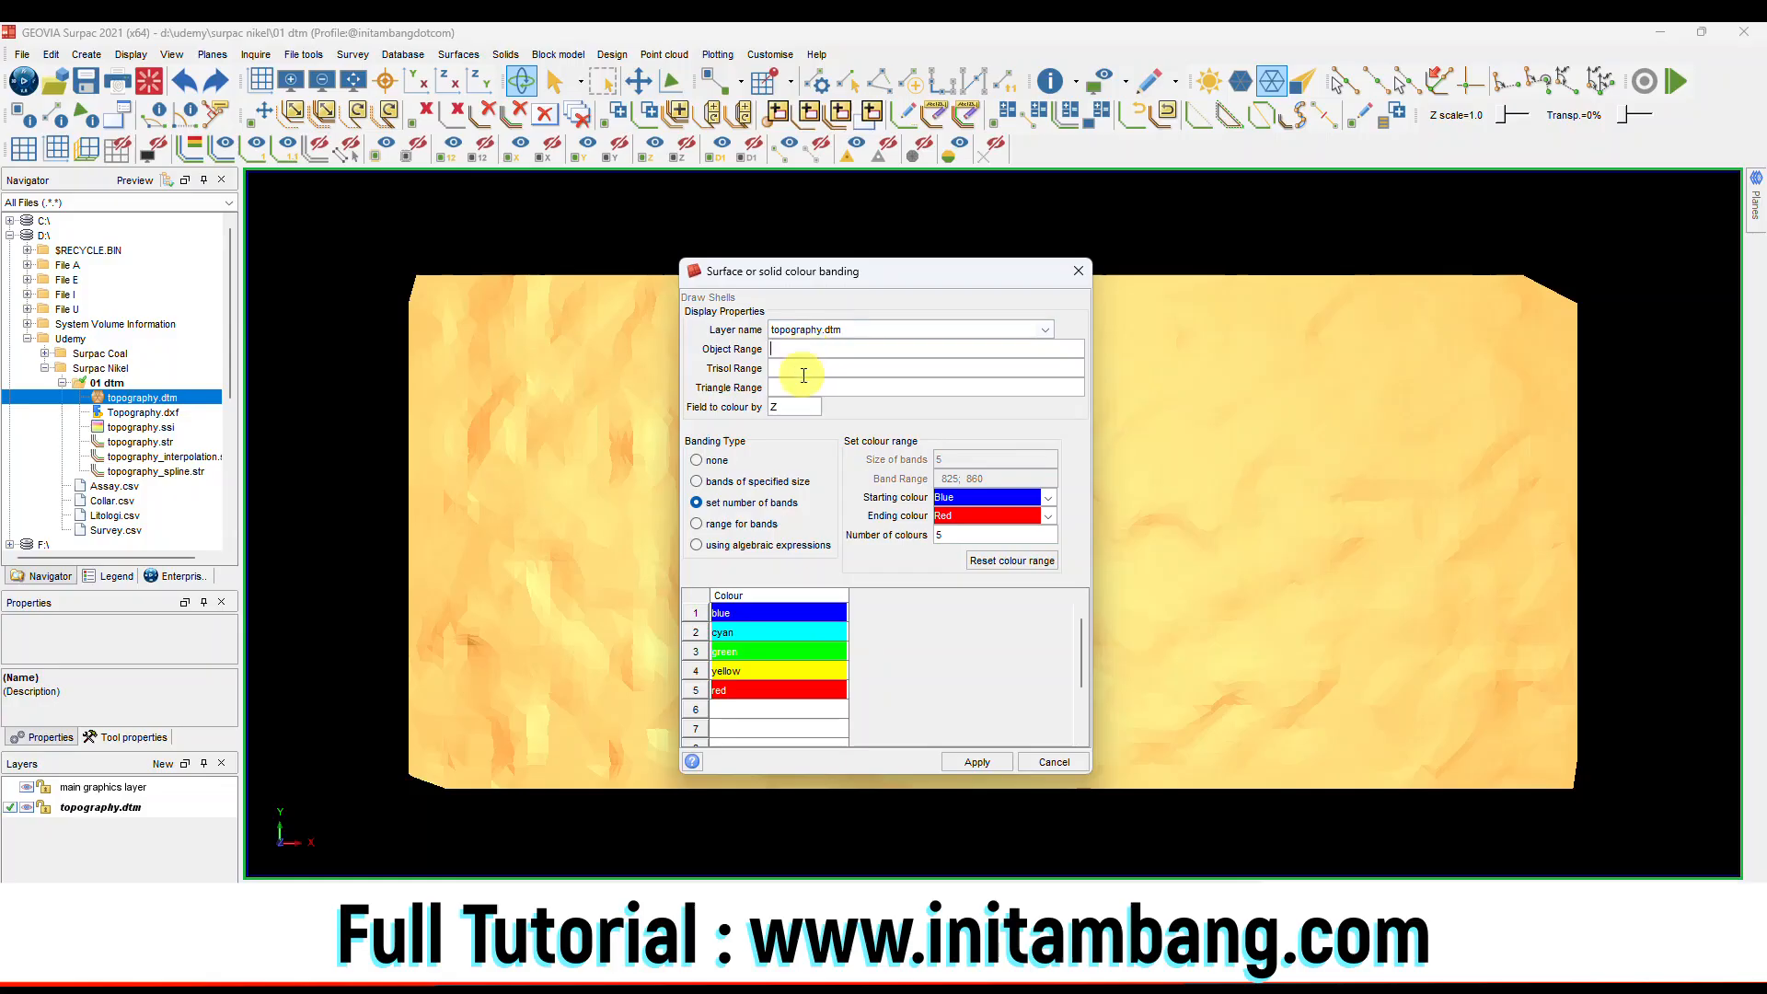
left_click(698, 461)
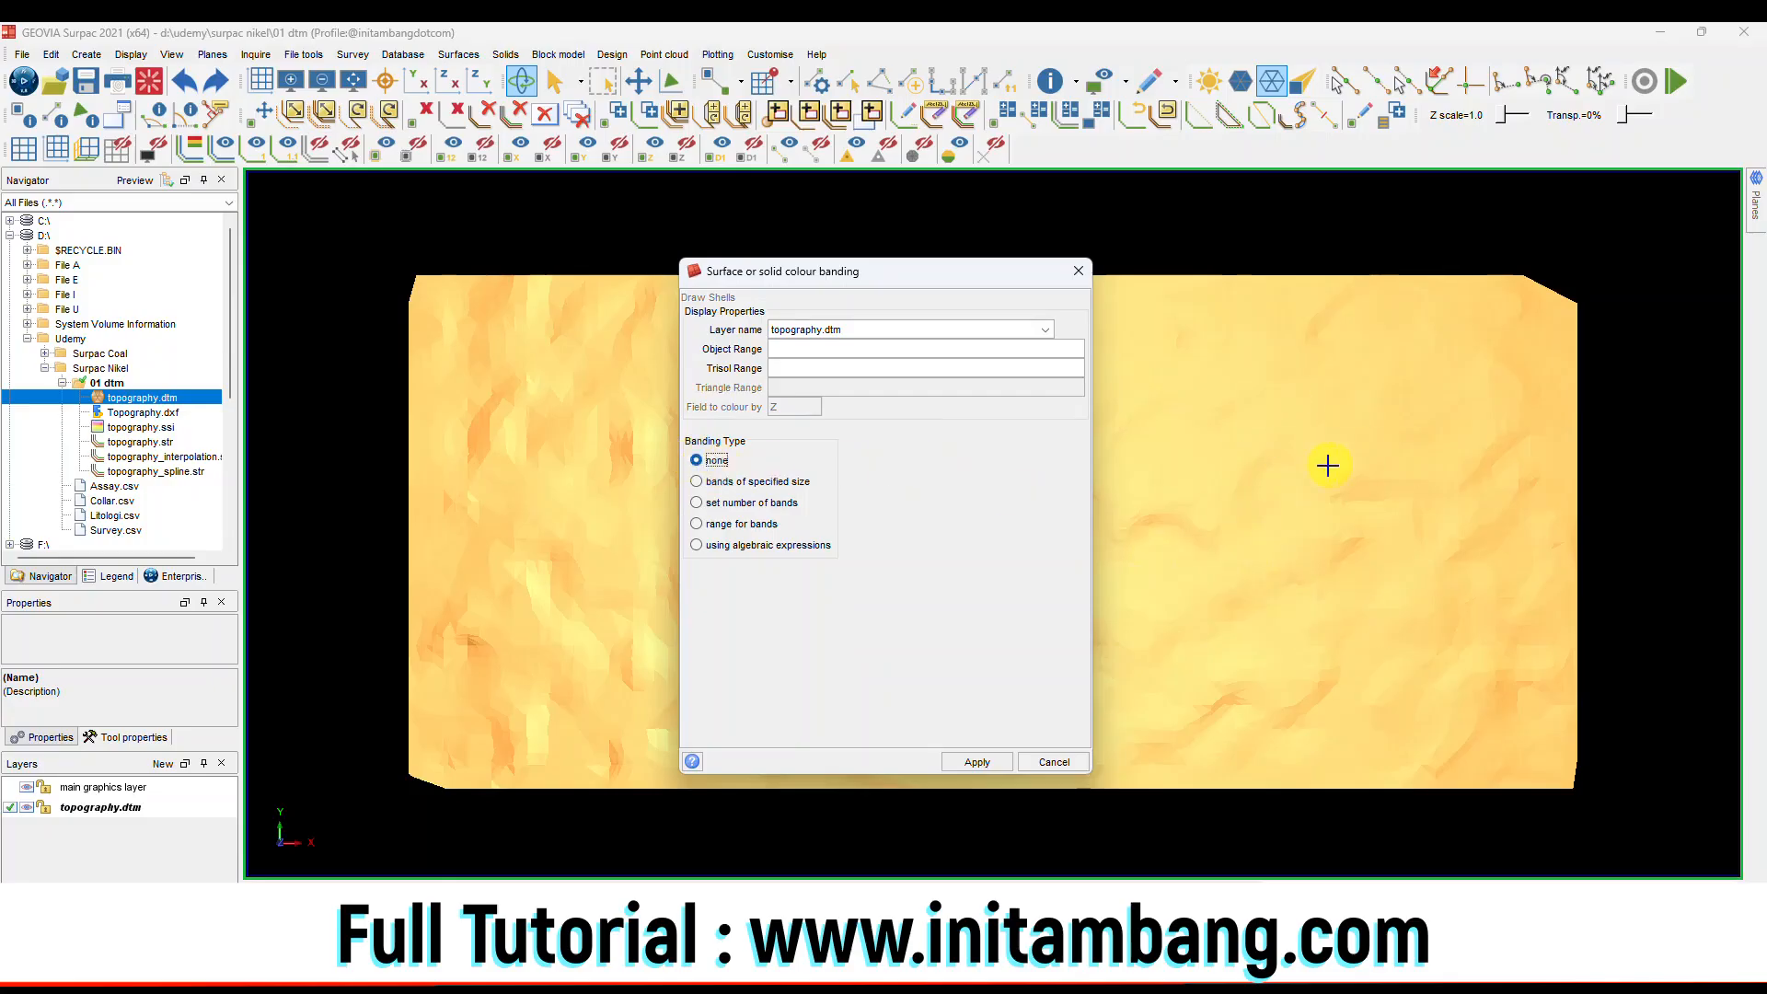
left_click(697, 482)
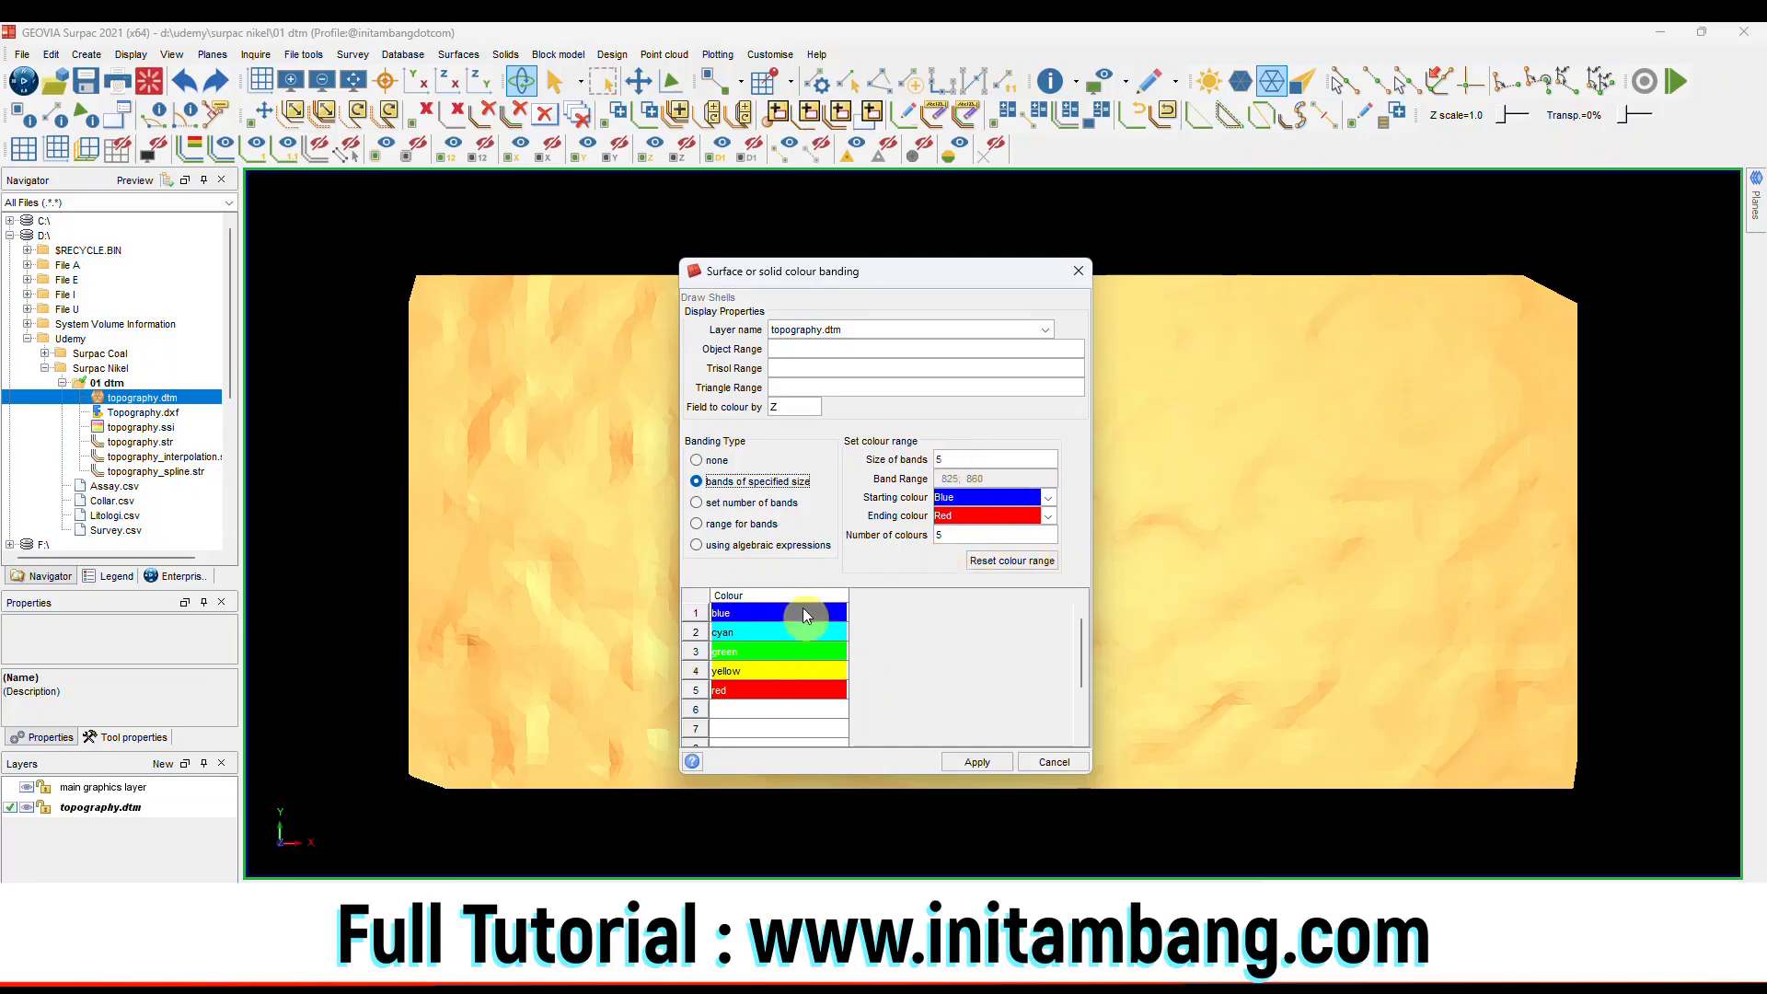
left_click(756, 504)
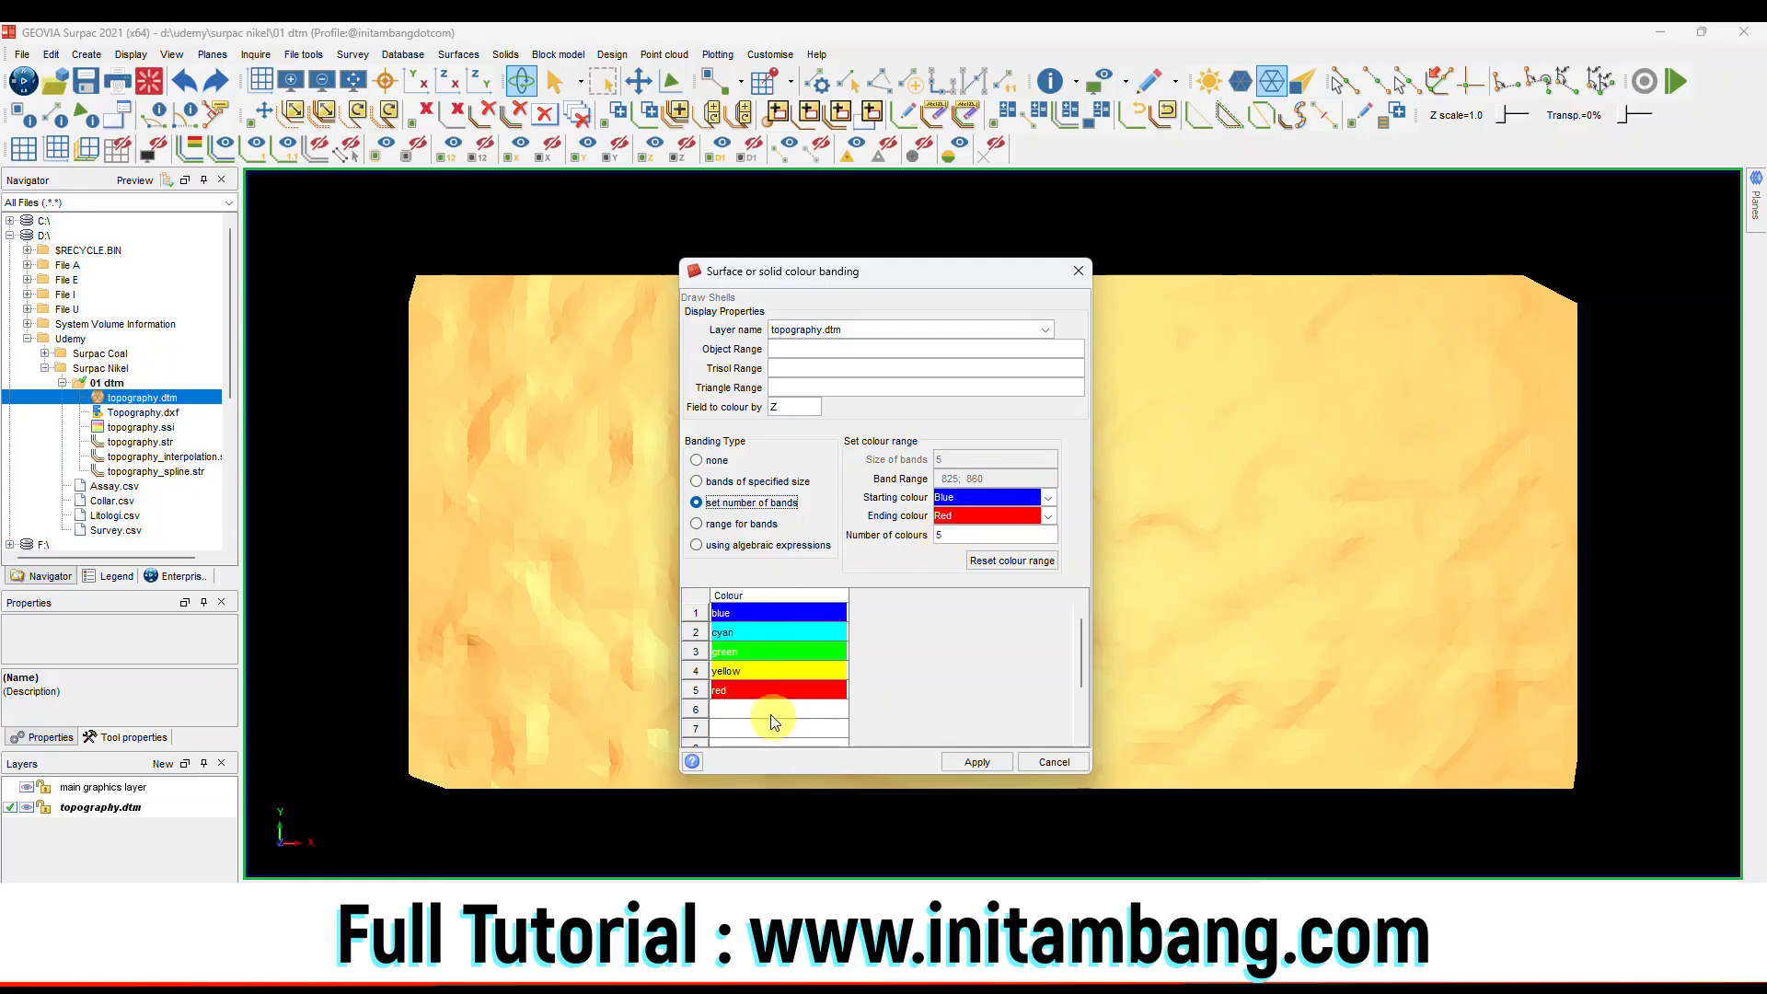
left_click(1064, 760)
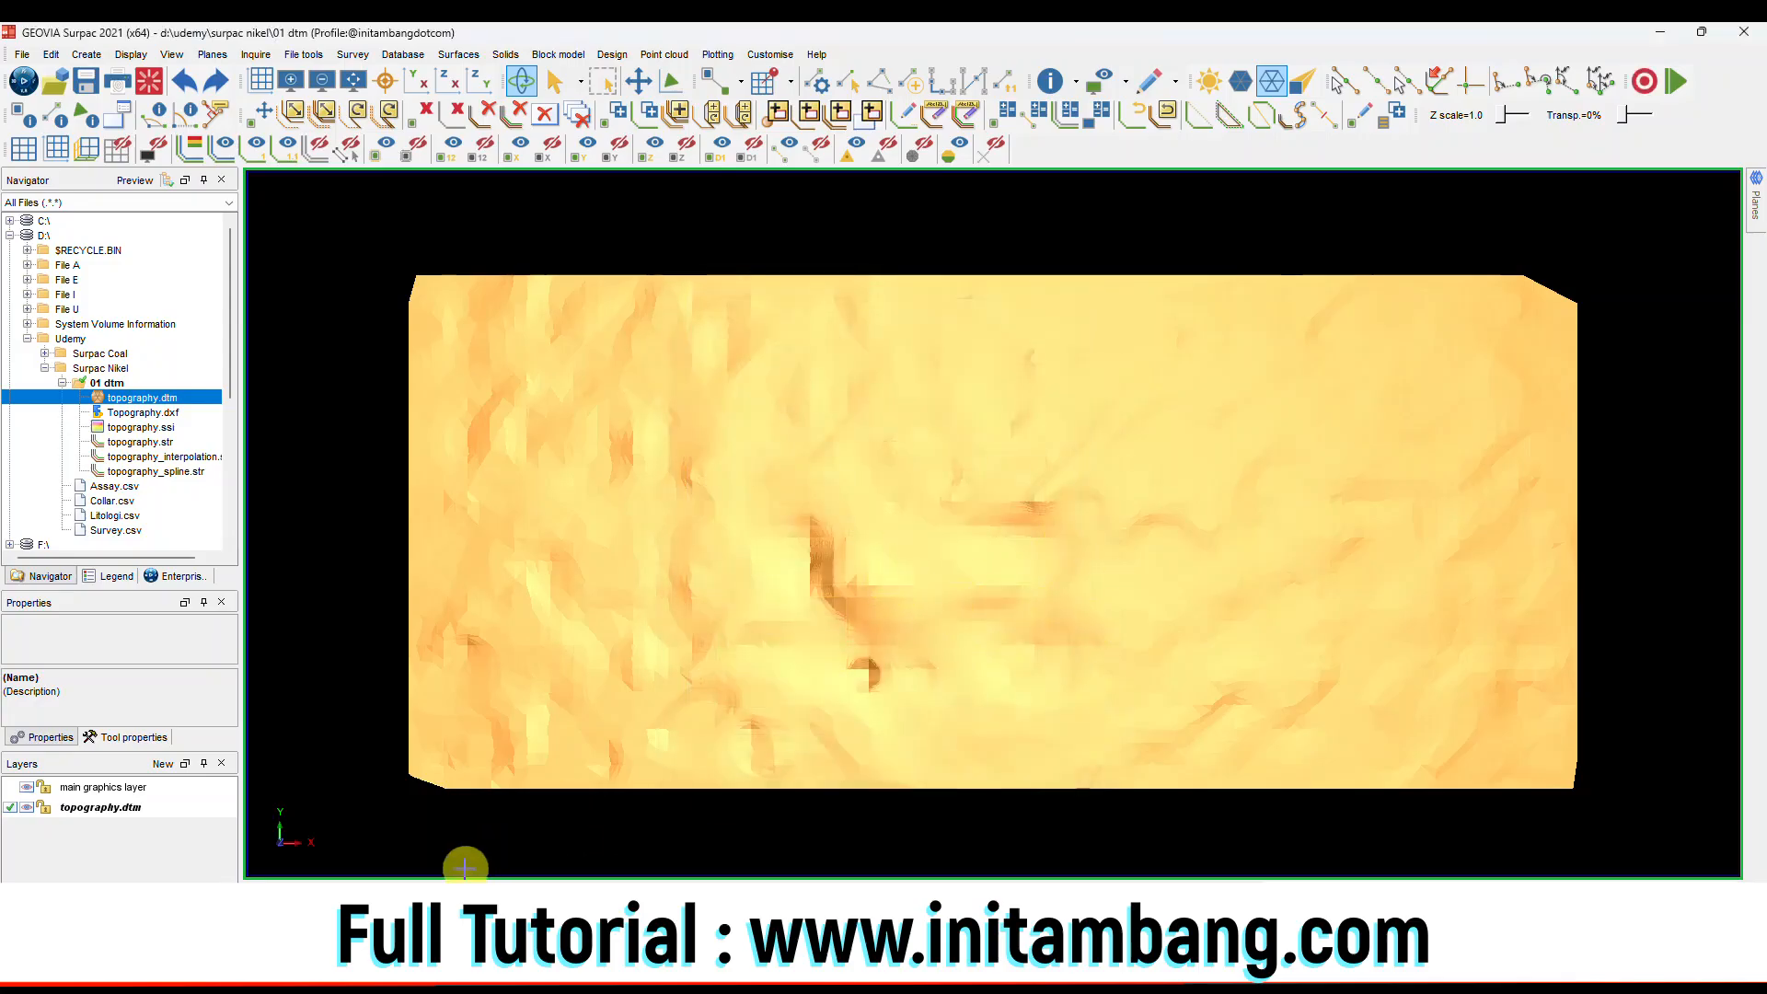
left_click(255, 54)
left_click(313, 307)
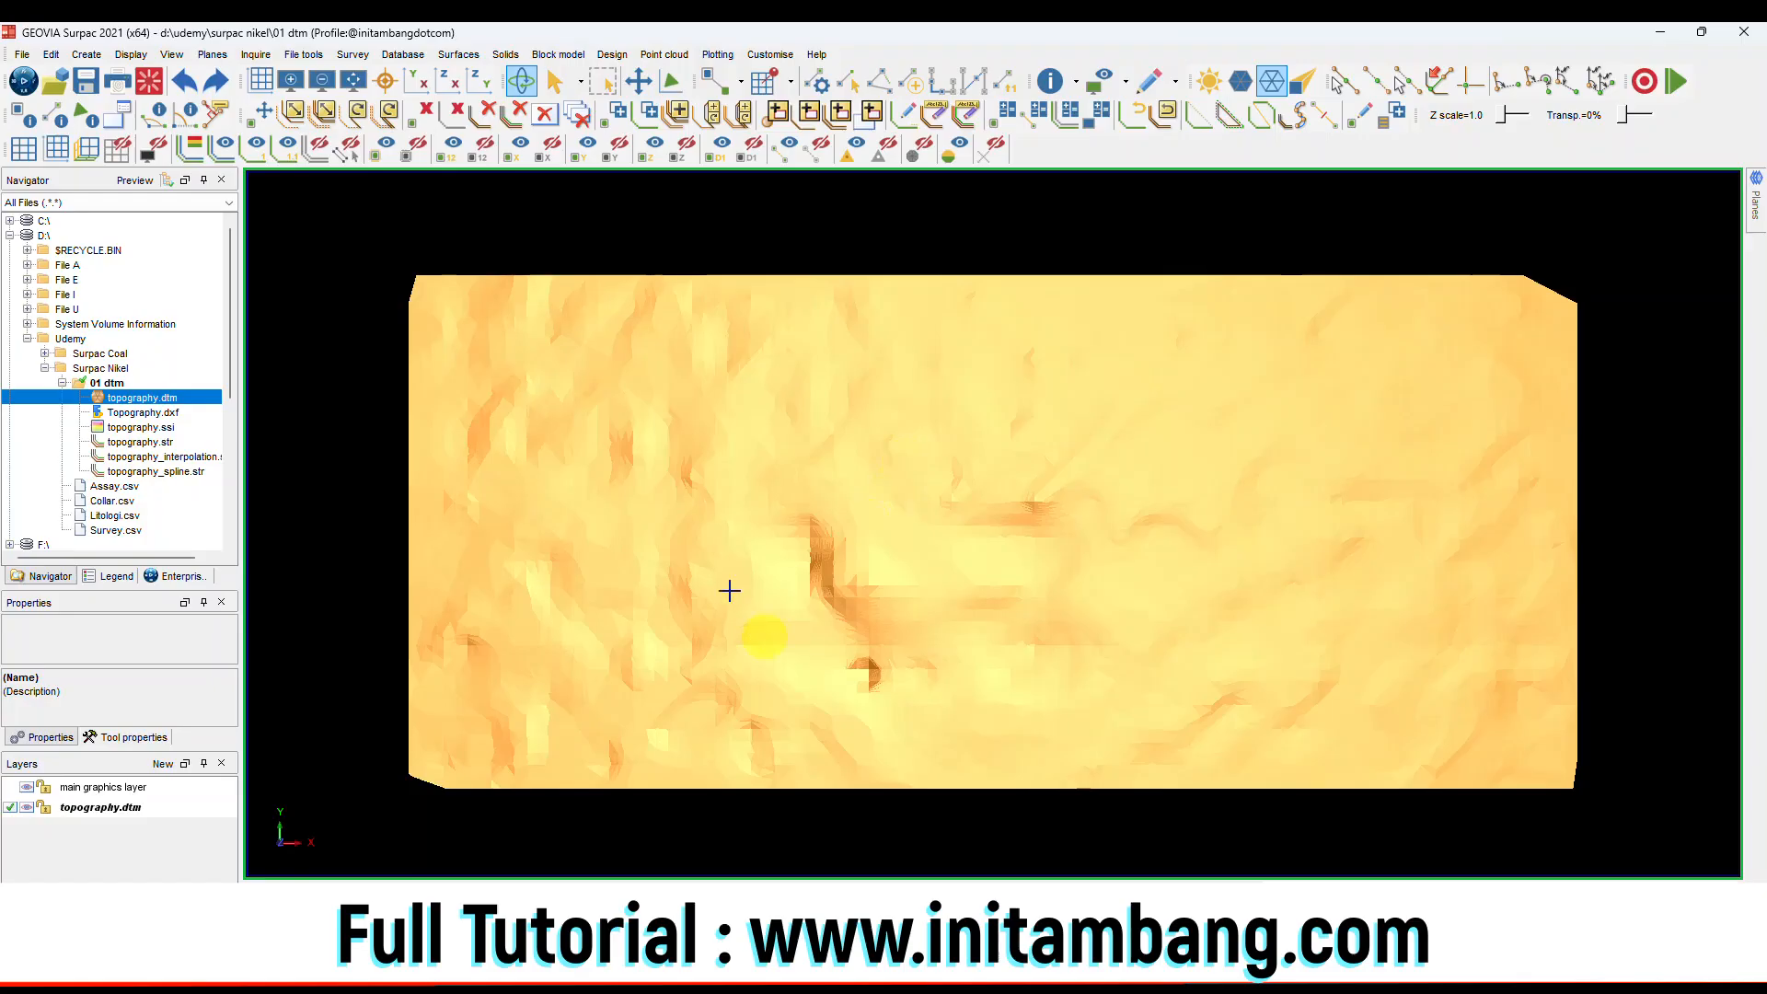
Display topography.dtm with colour banding by Z, using a set number of bands and five colours from blue to red.
left_click(130, 55)
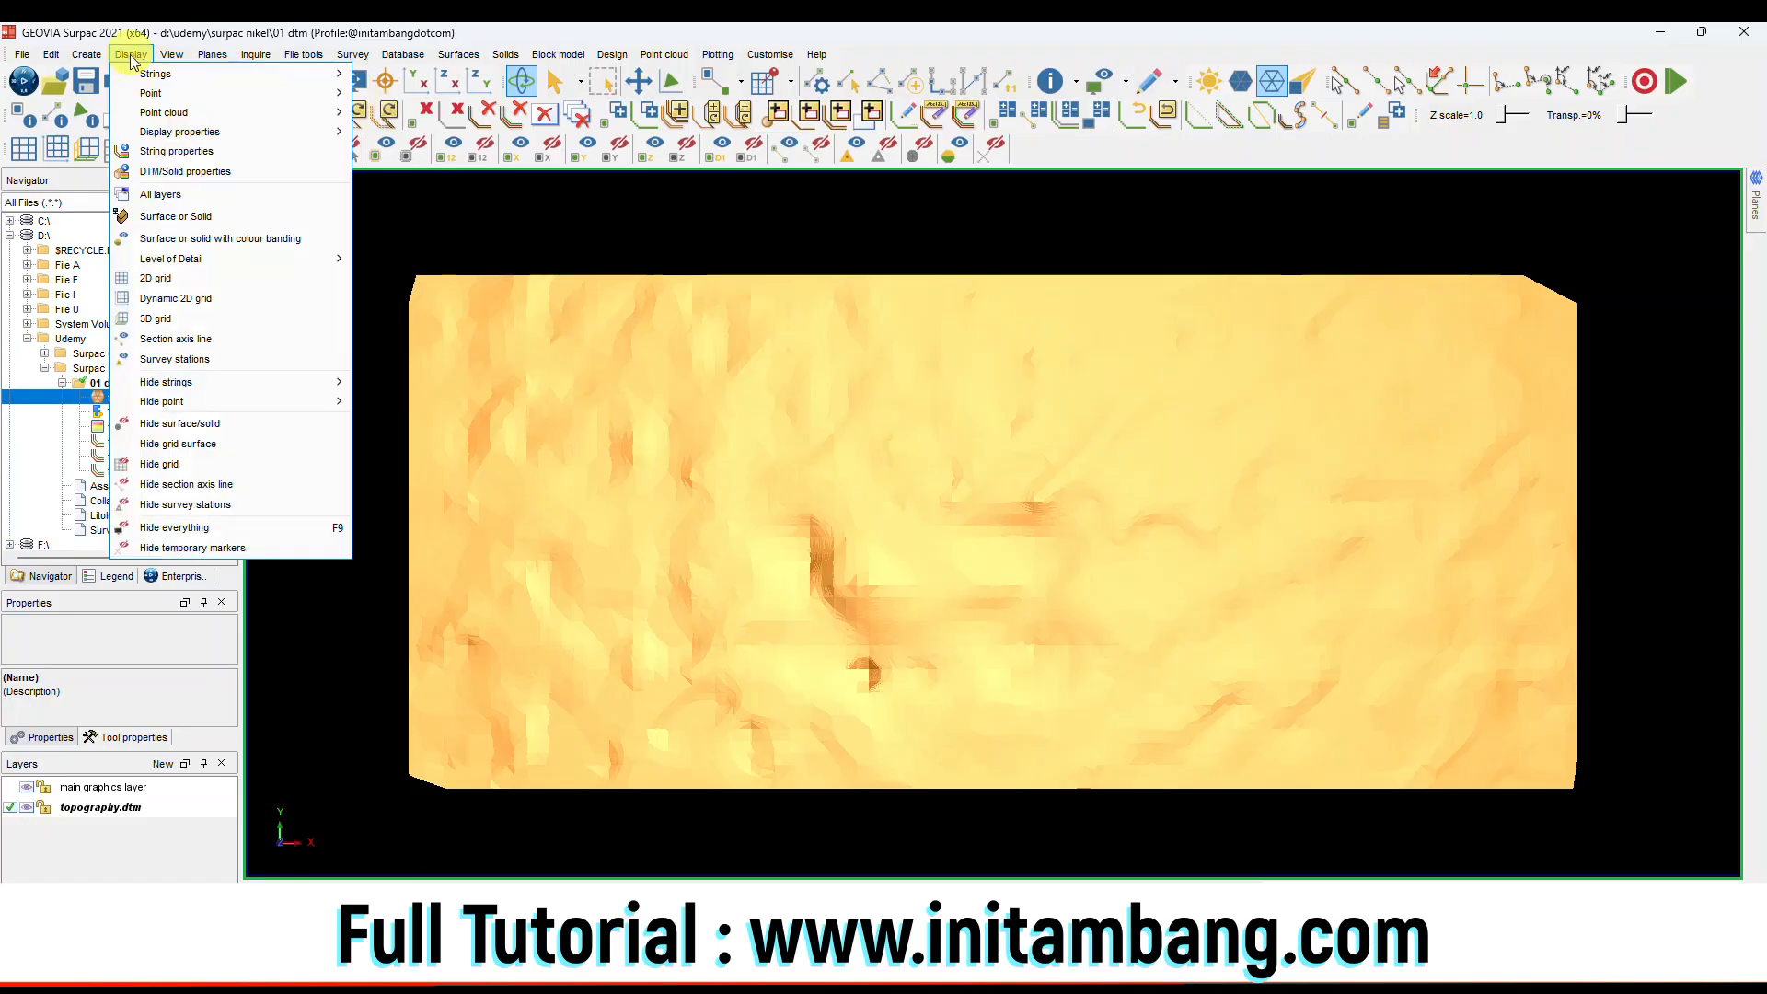
left_click(197, 238)
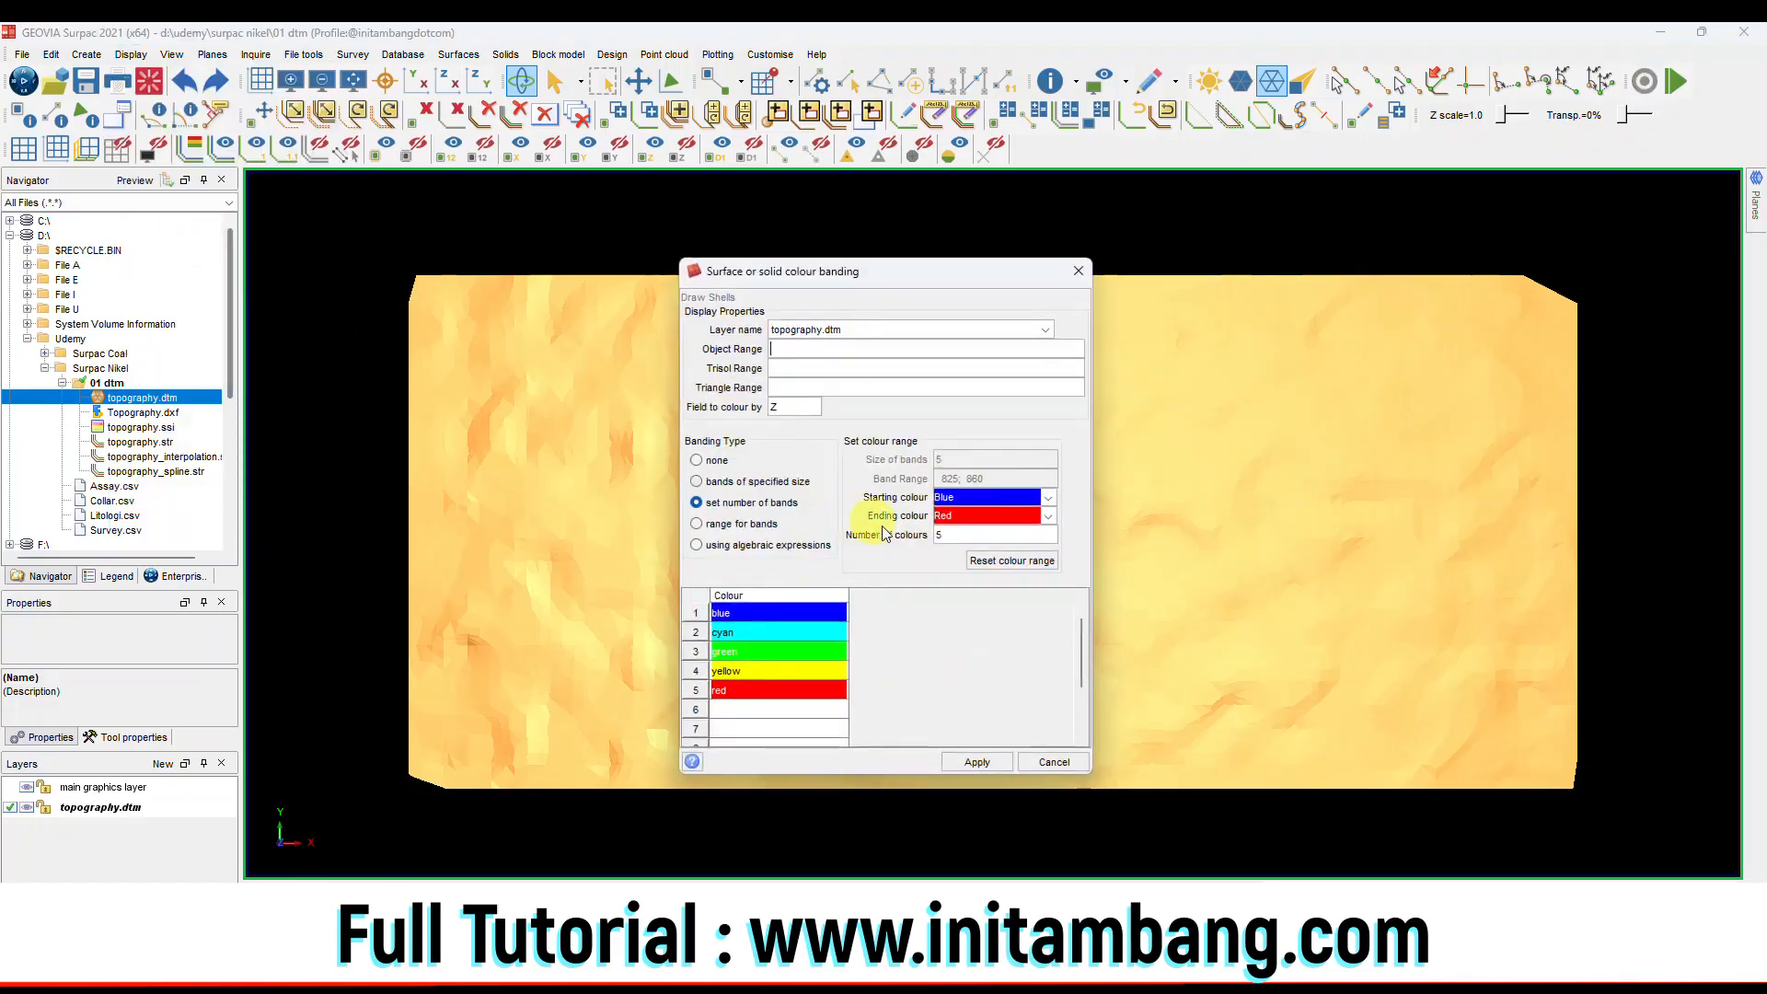
left_click(745, 502)
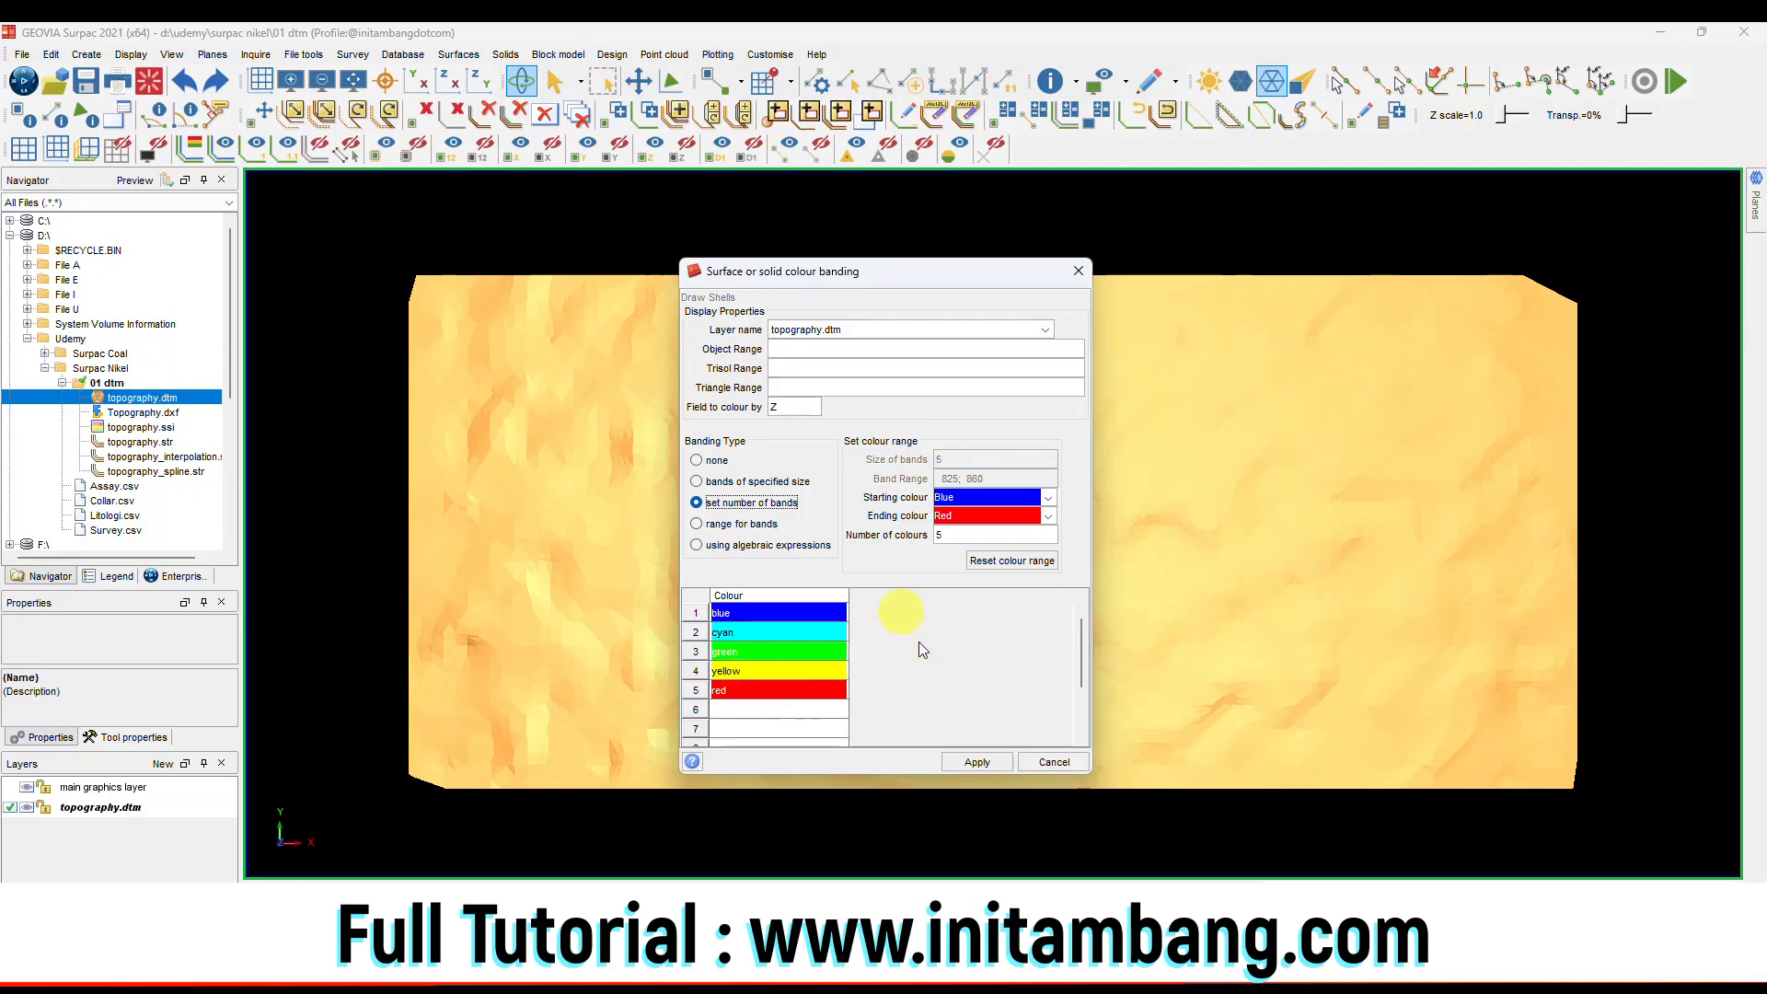
left_click(973, 762)
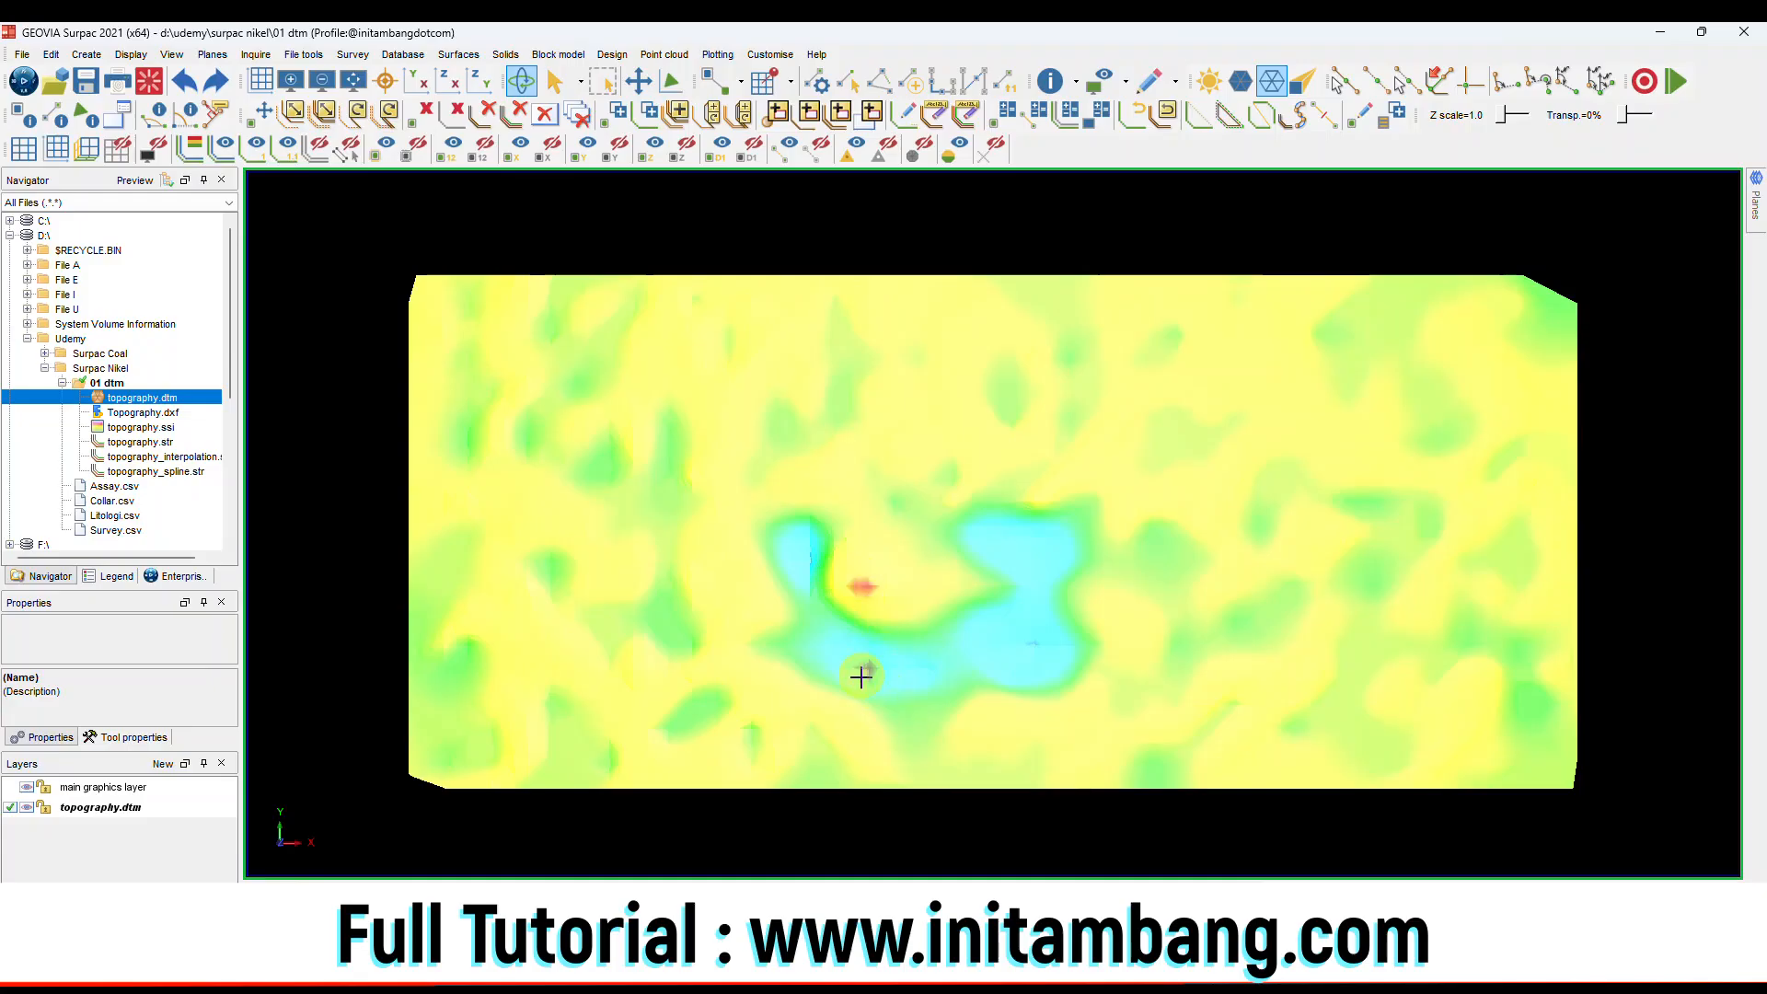
Examine the colour-banded surface close up around its central low area, edge-on from the side, and at full extent in plan view.
scroll(876, 676, "up", 5)
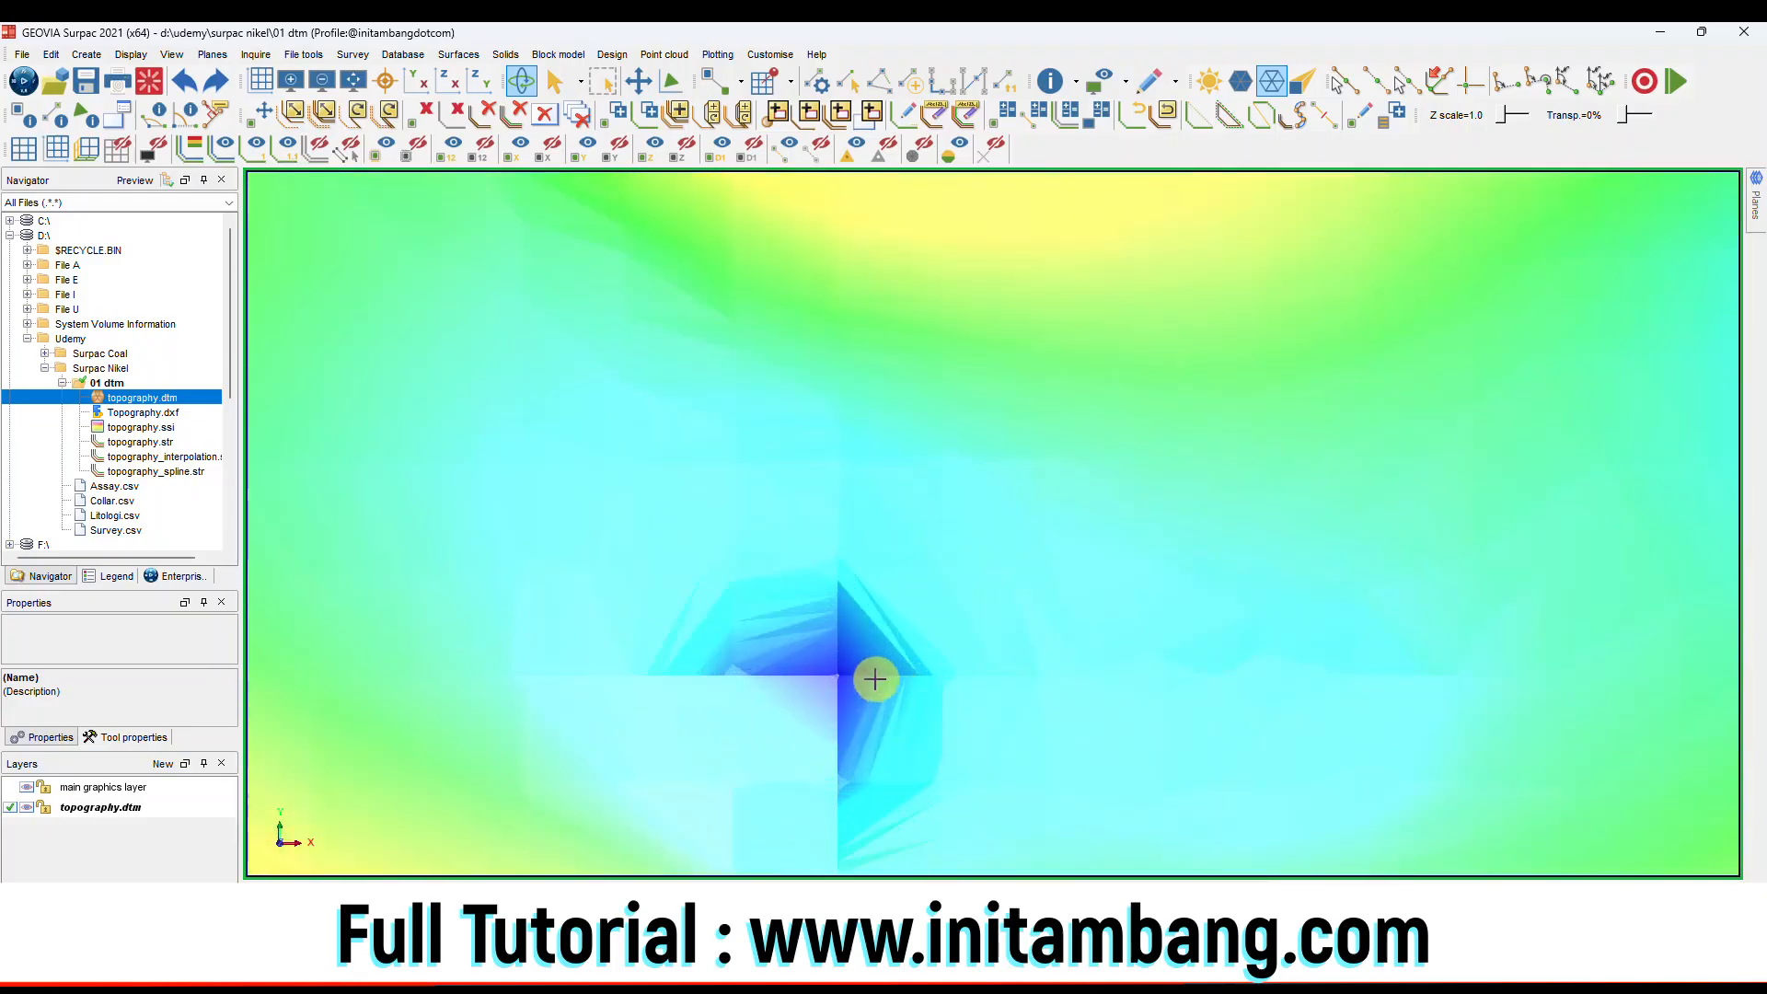
scroll(876, 672, "down", 4)
scroll(875, 516, "down", 2)
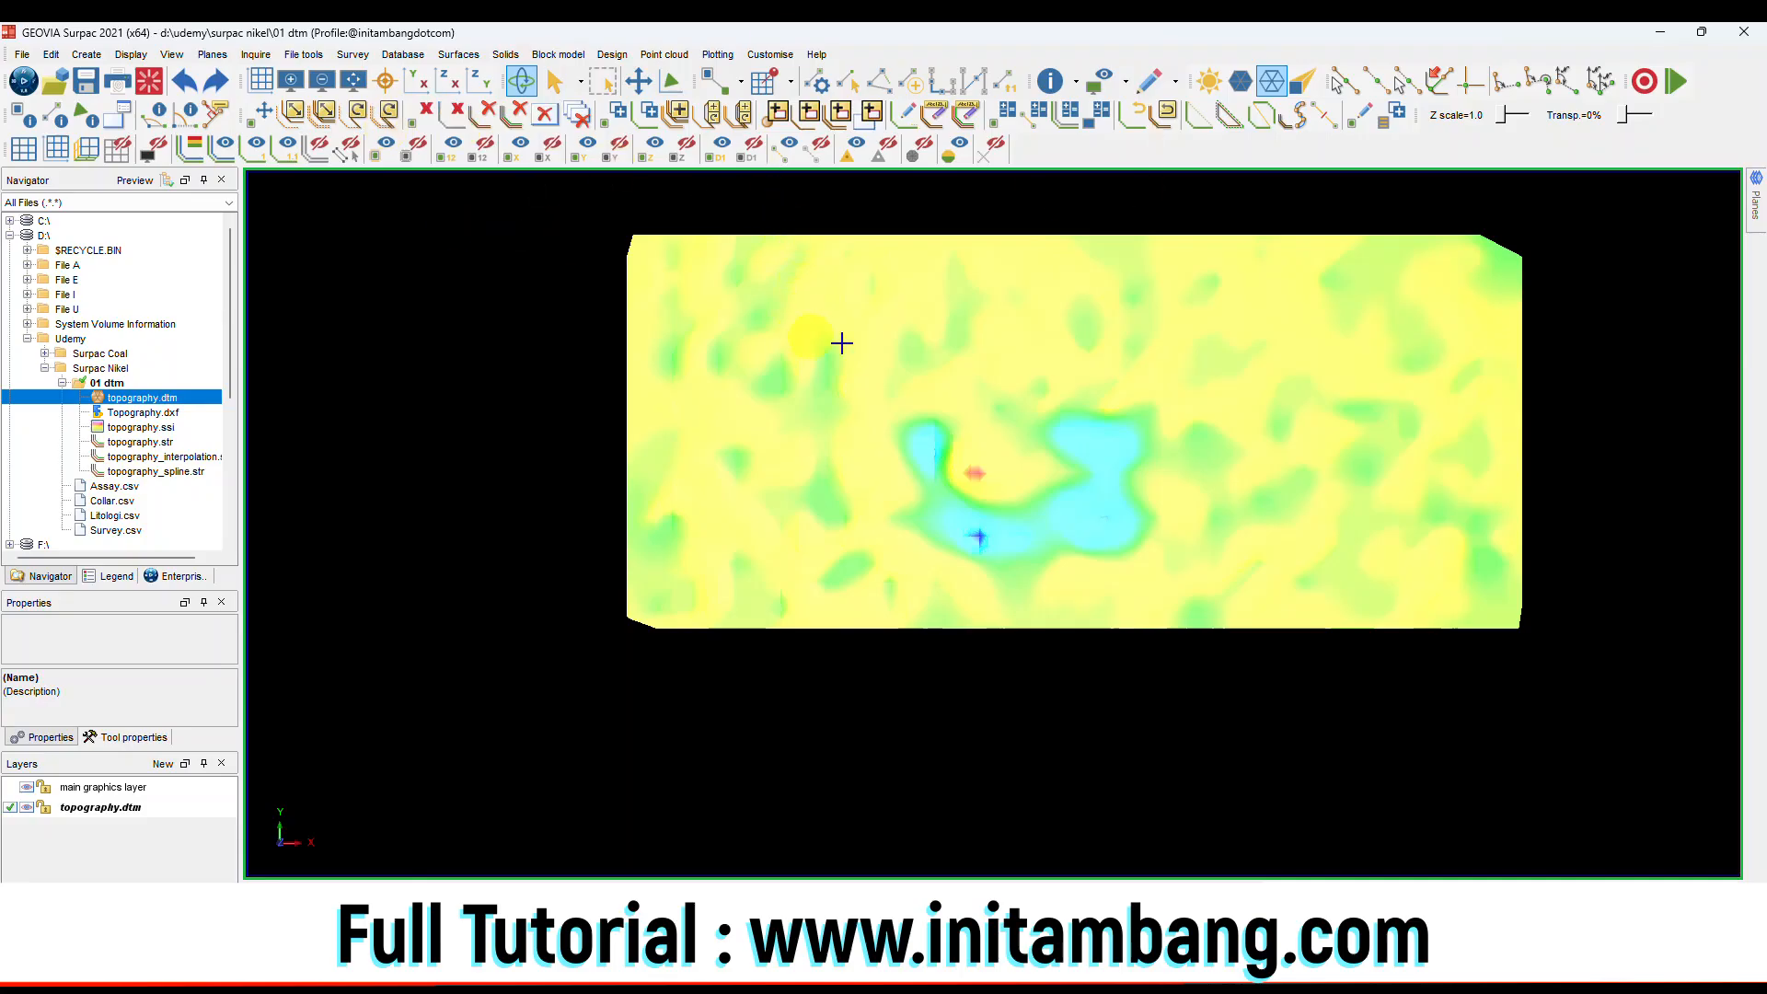
left_click_drag(1022, 400, 1021, 303)
scroll(1052, 526, "up", 4)
left_click_drag(1005, 517, 1017, 517)
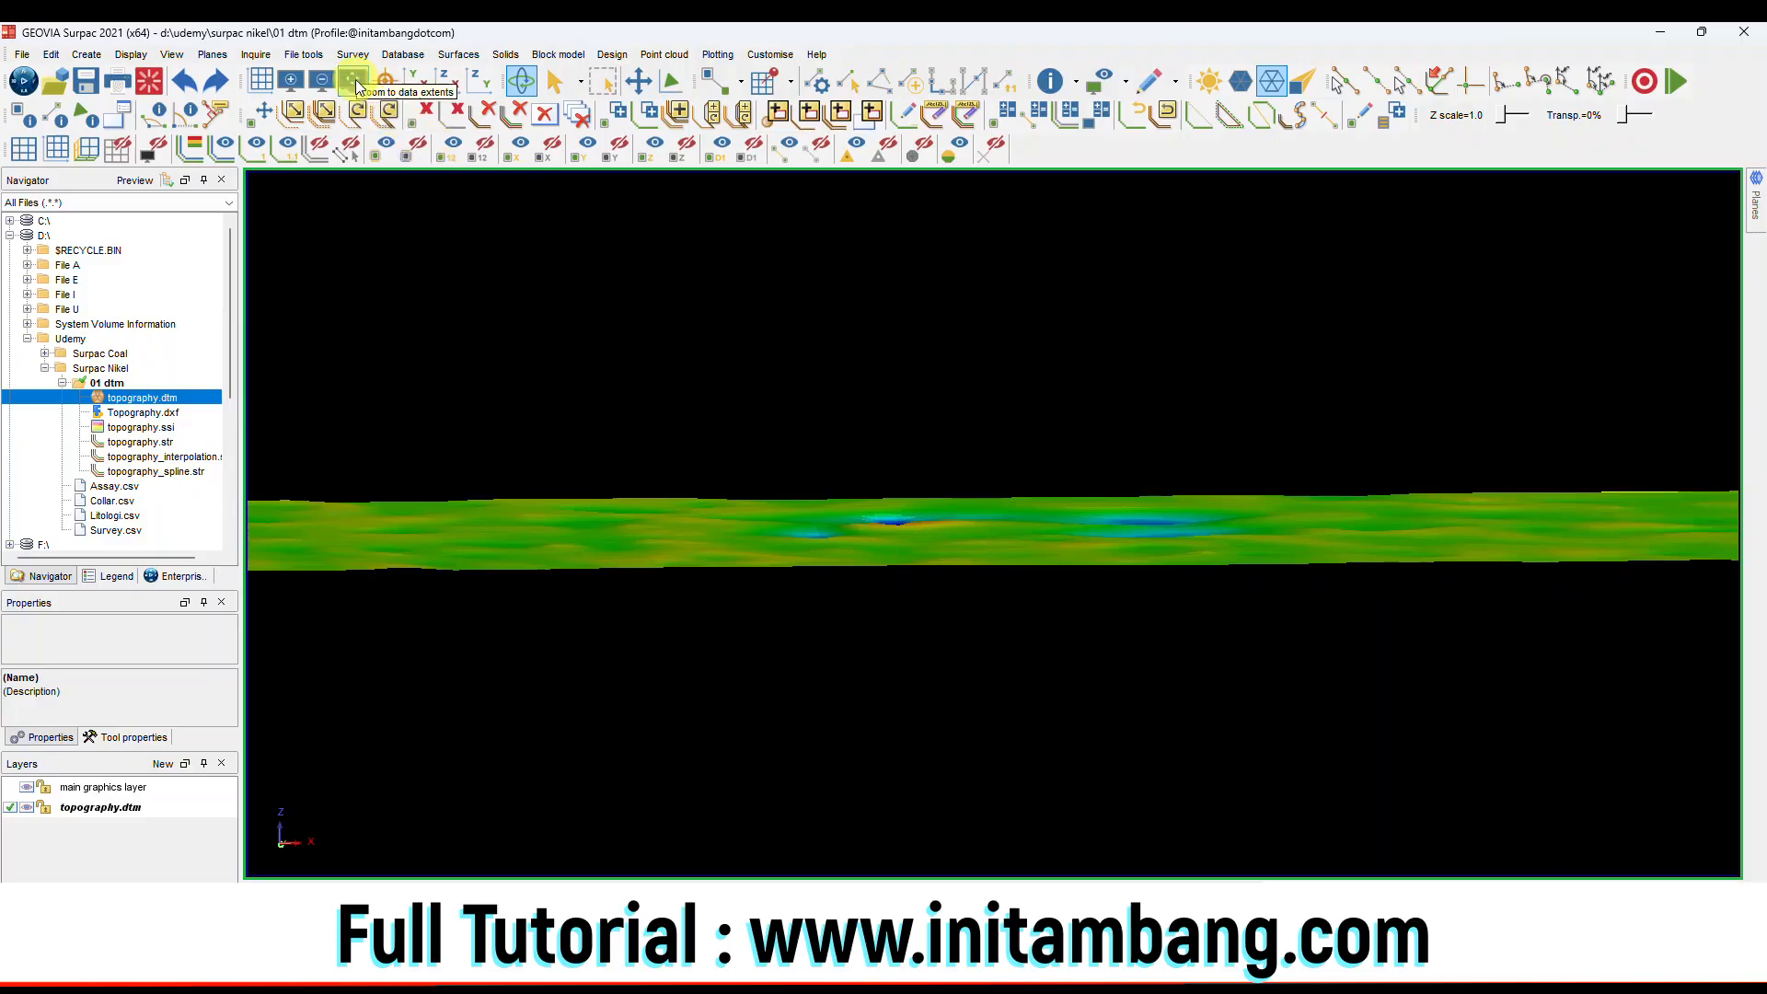
left_click(349, 83)
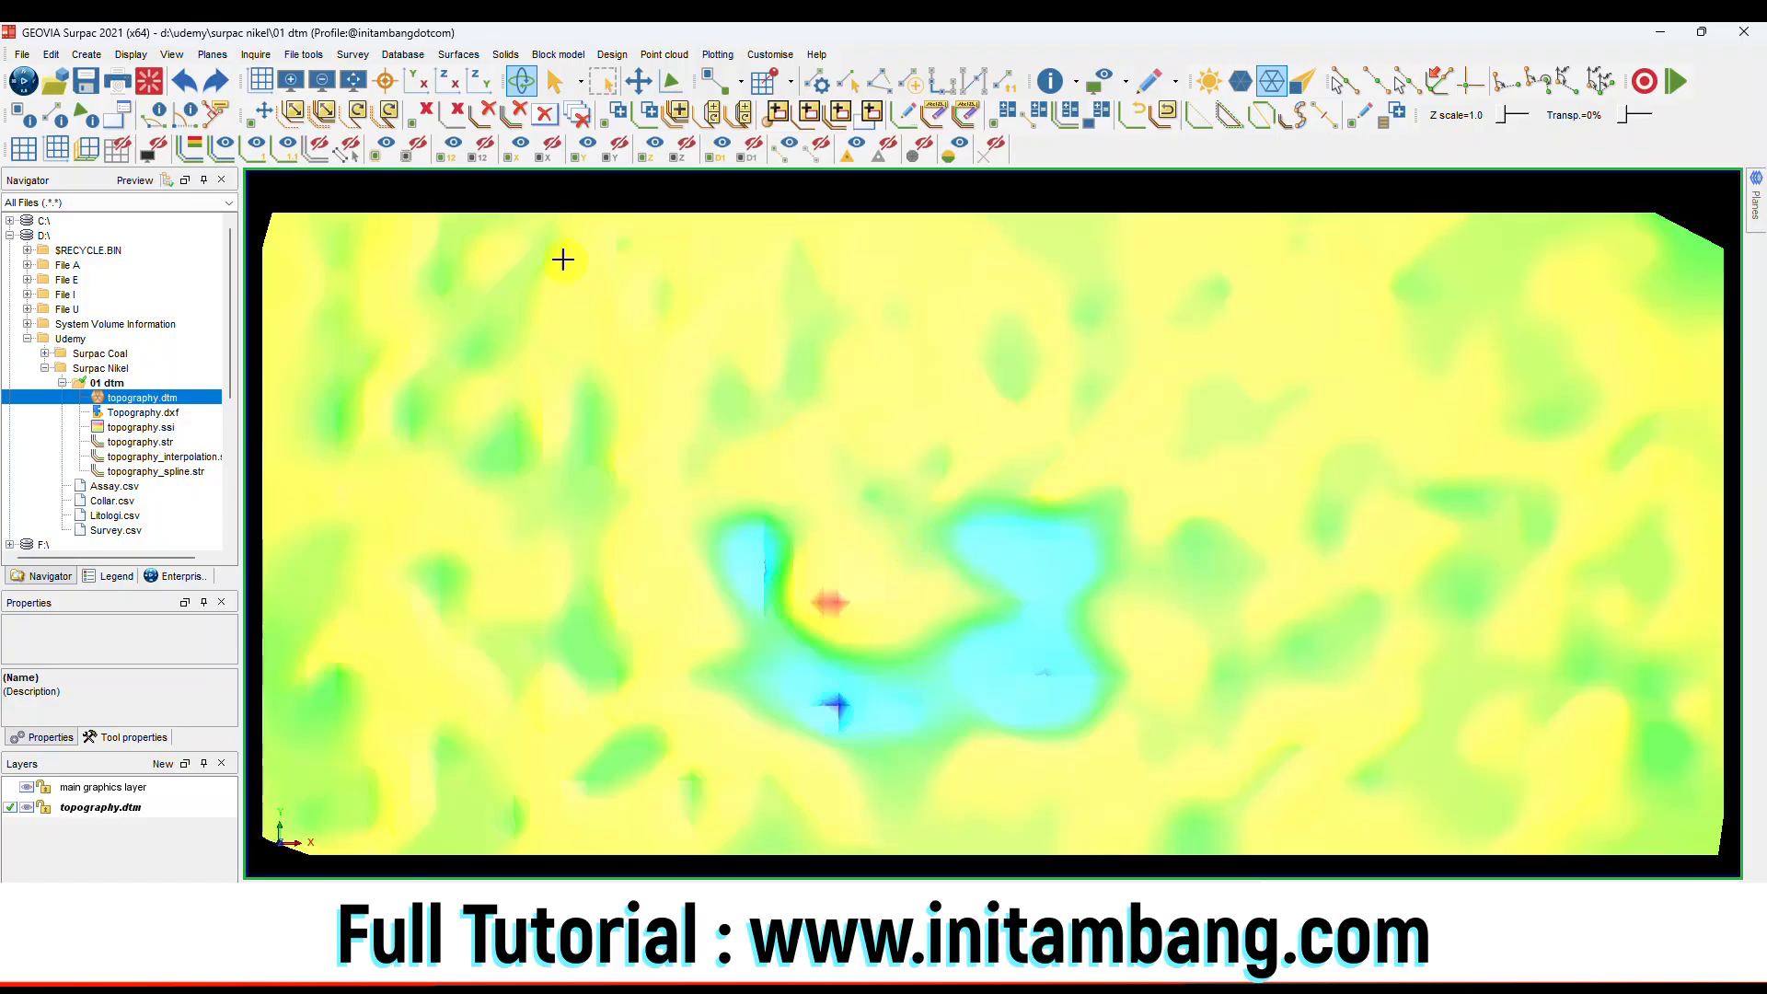
left_click(448, 83)
left_click(479, 83)
left_click(413, 84)
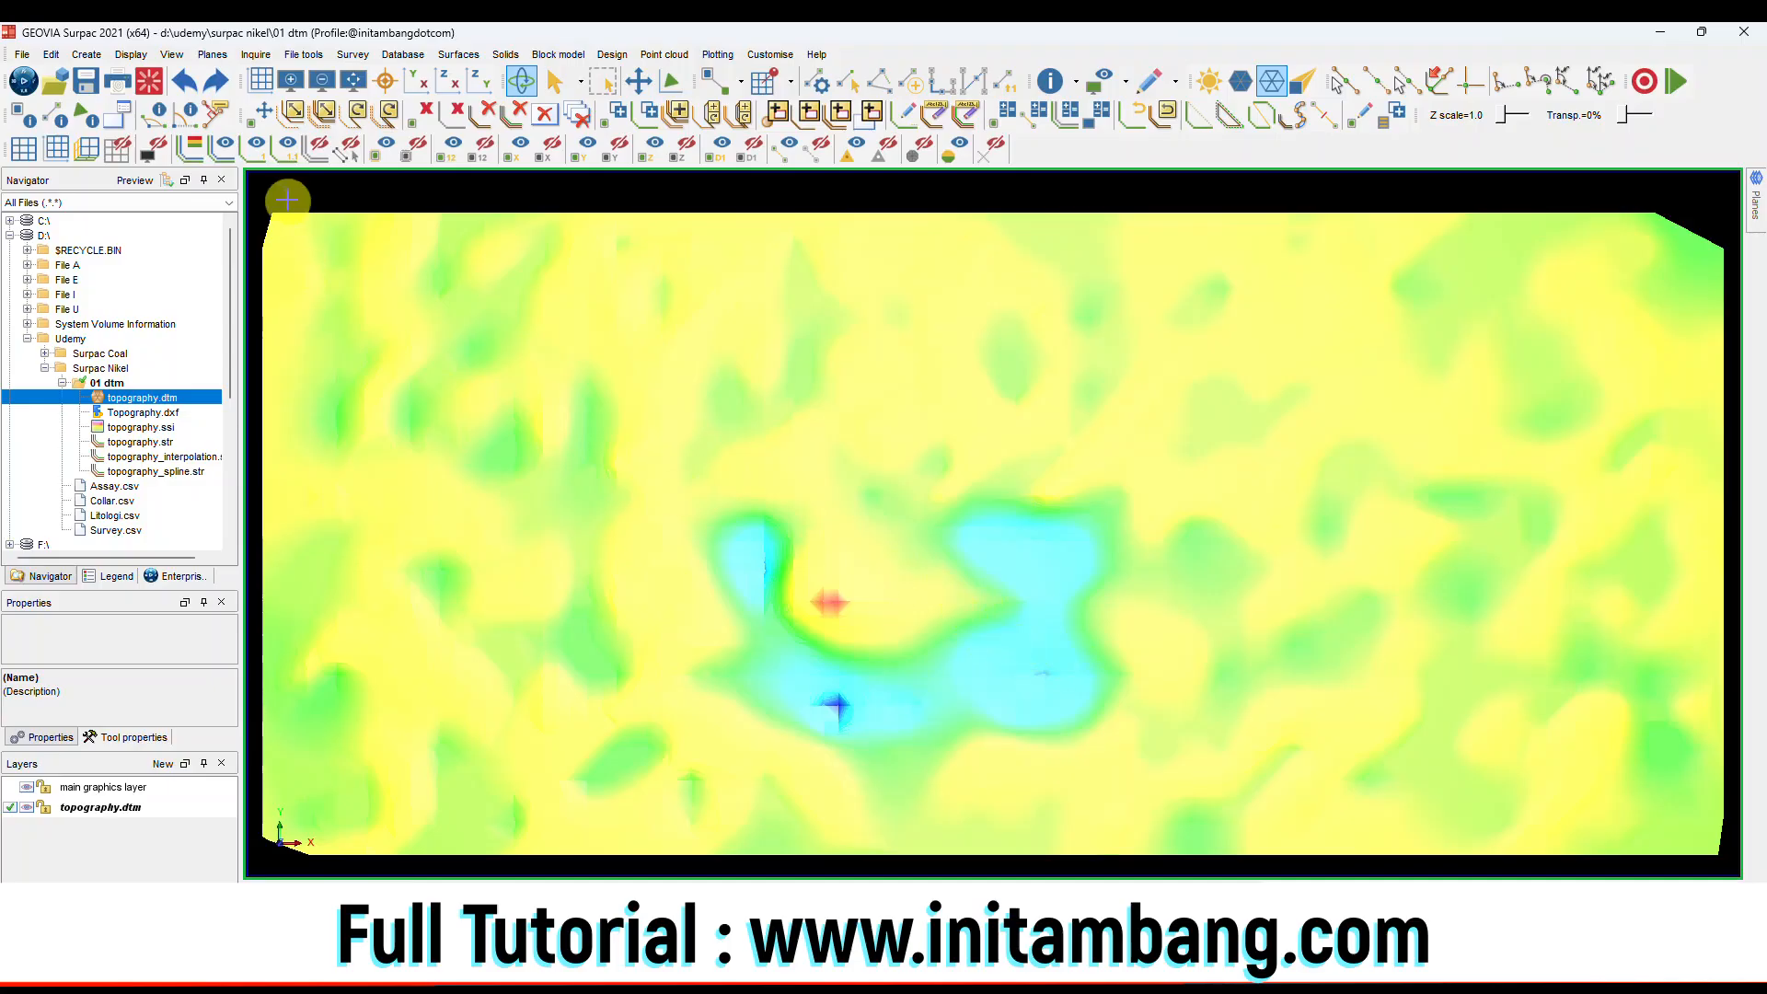
Clear the graphics and open topography.str.
left_click(152, 88)
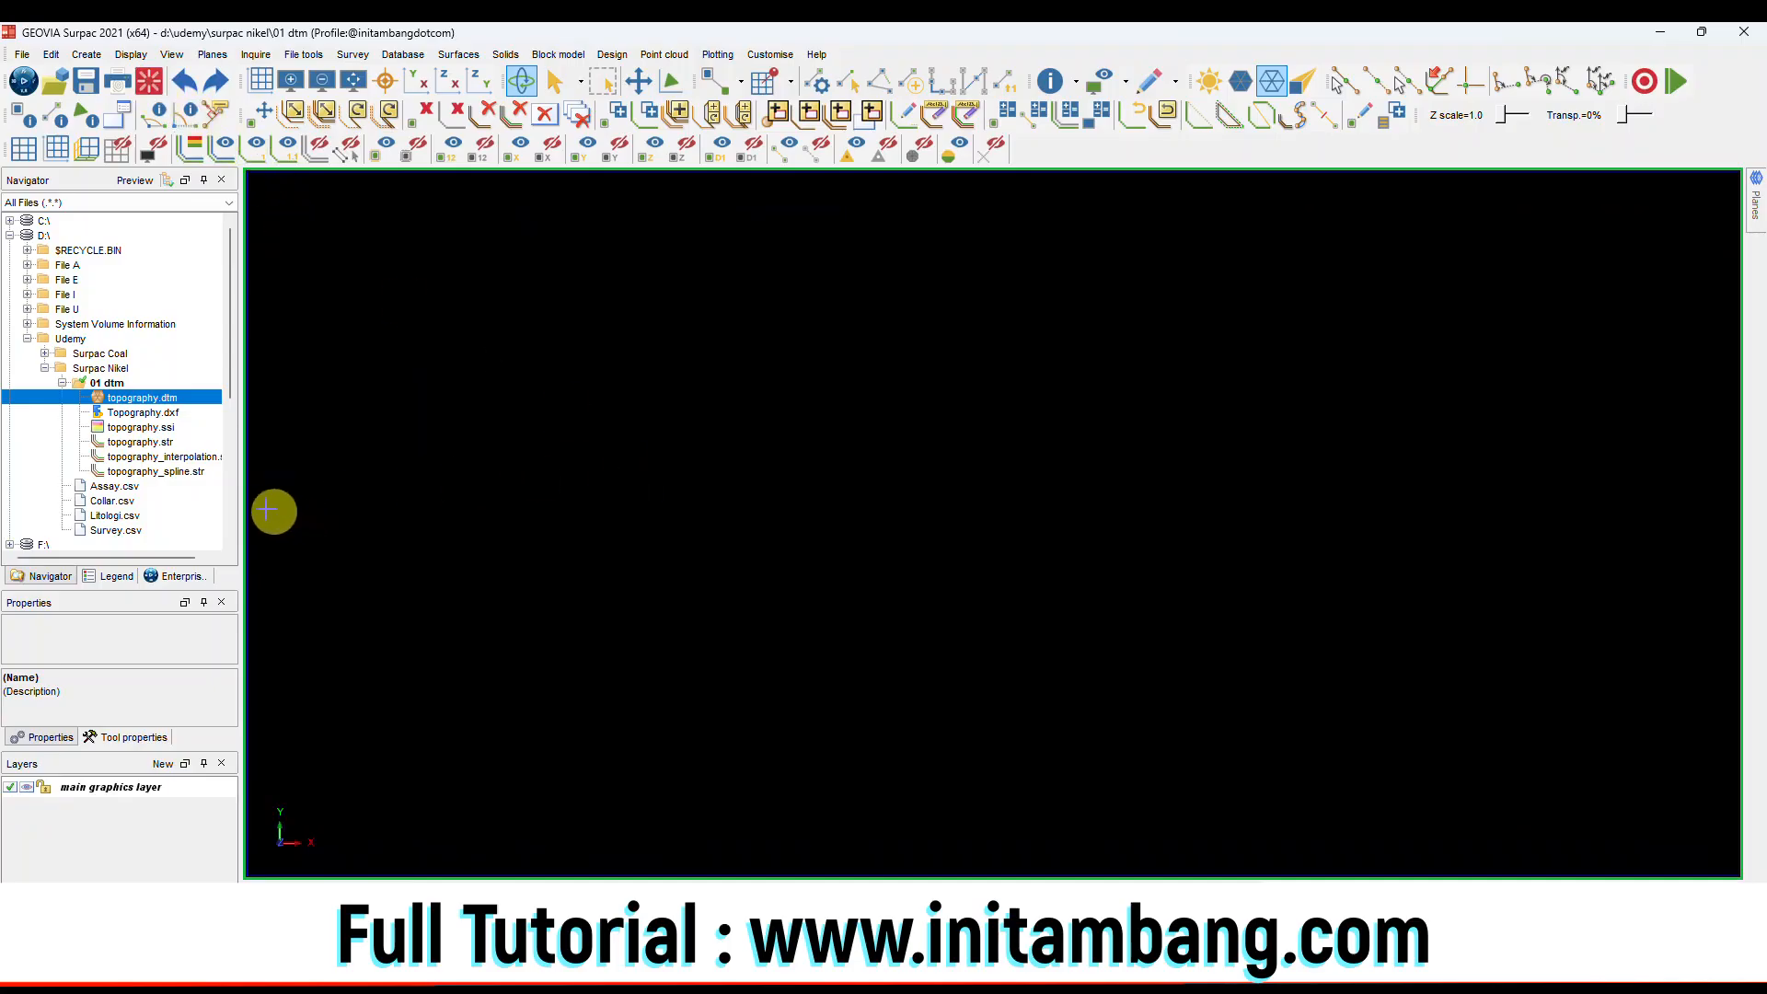
left_click(161, 444)
right_click(161, 444)
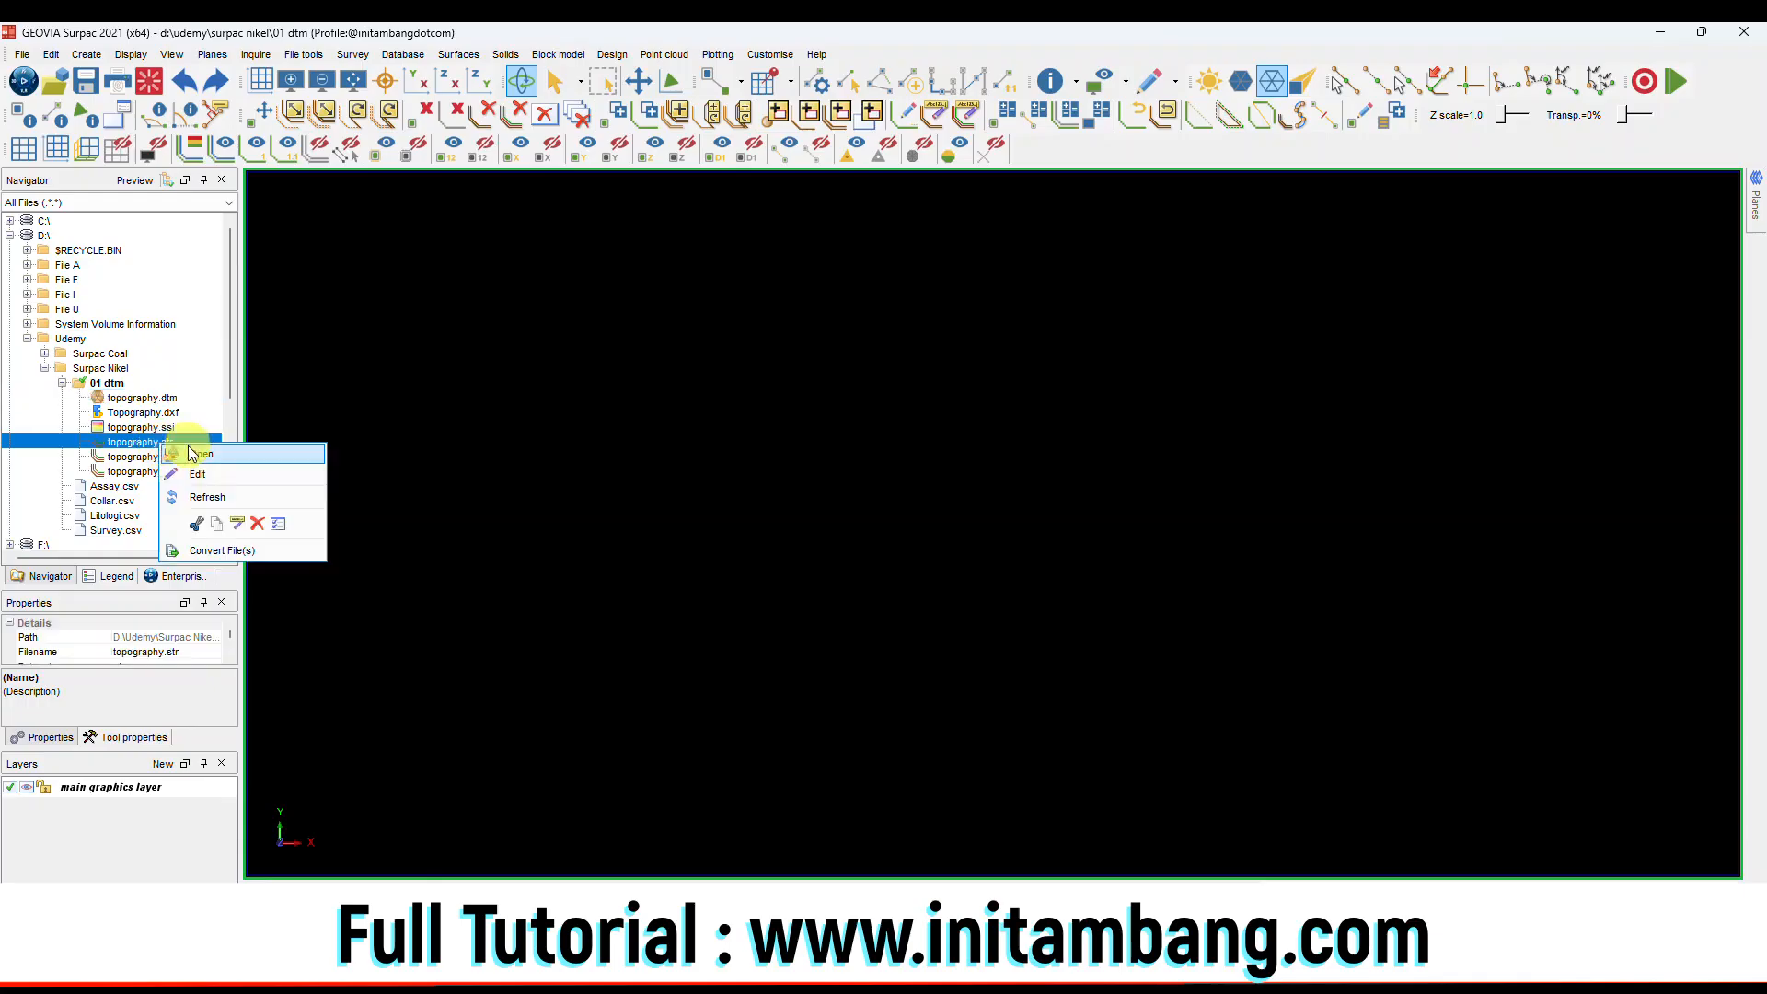
left_click(198, 463)
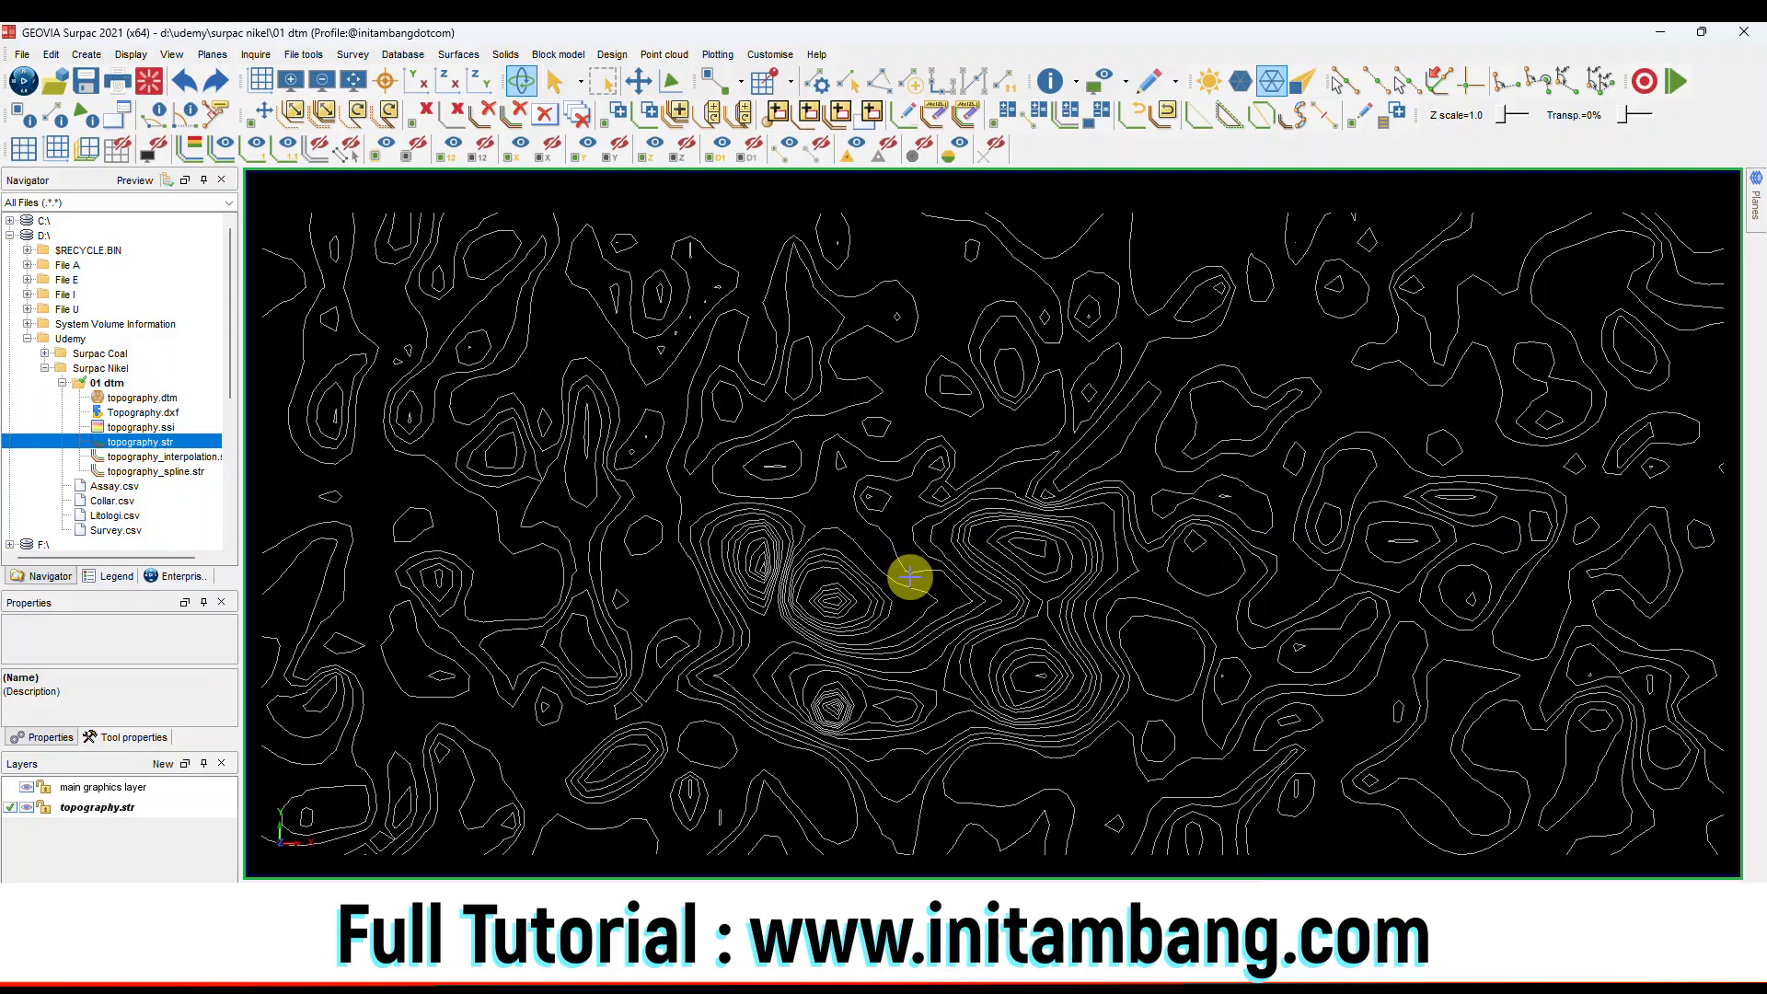
Start drawing point attributes for topography.str, with the description field set to z.
left_click(52, 55)
mouse_move(97, 117)
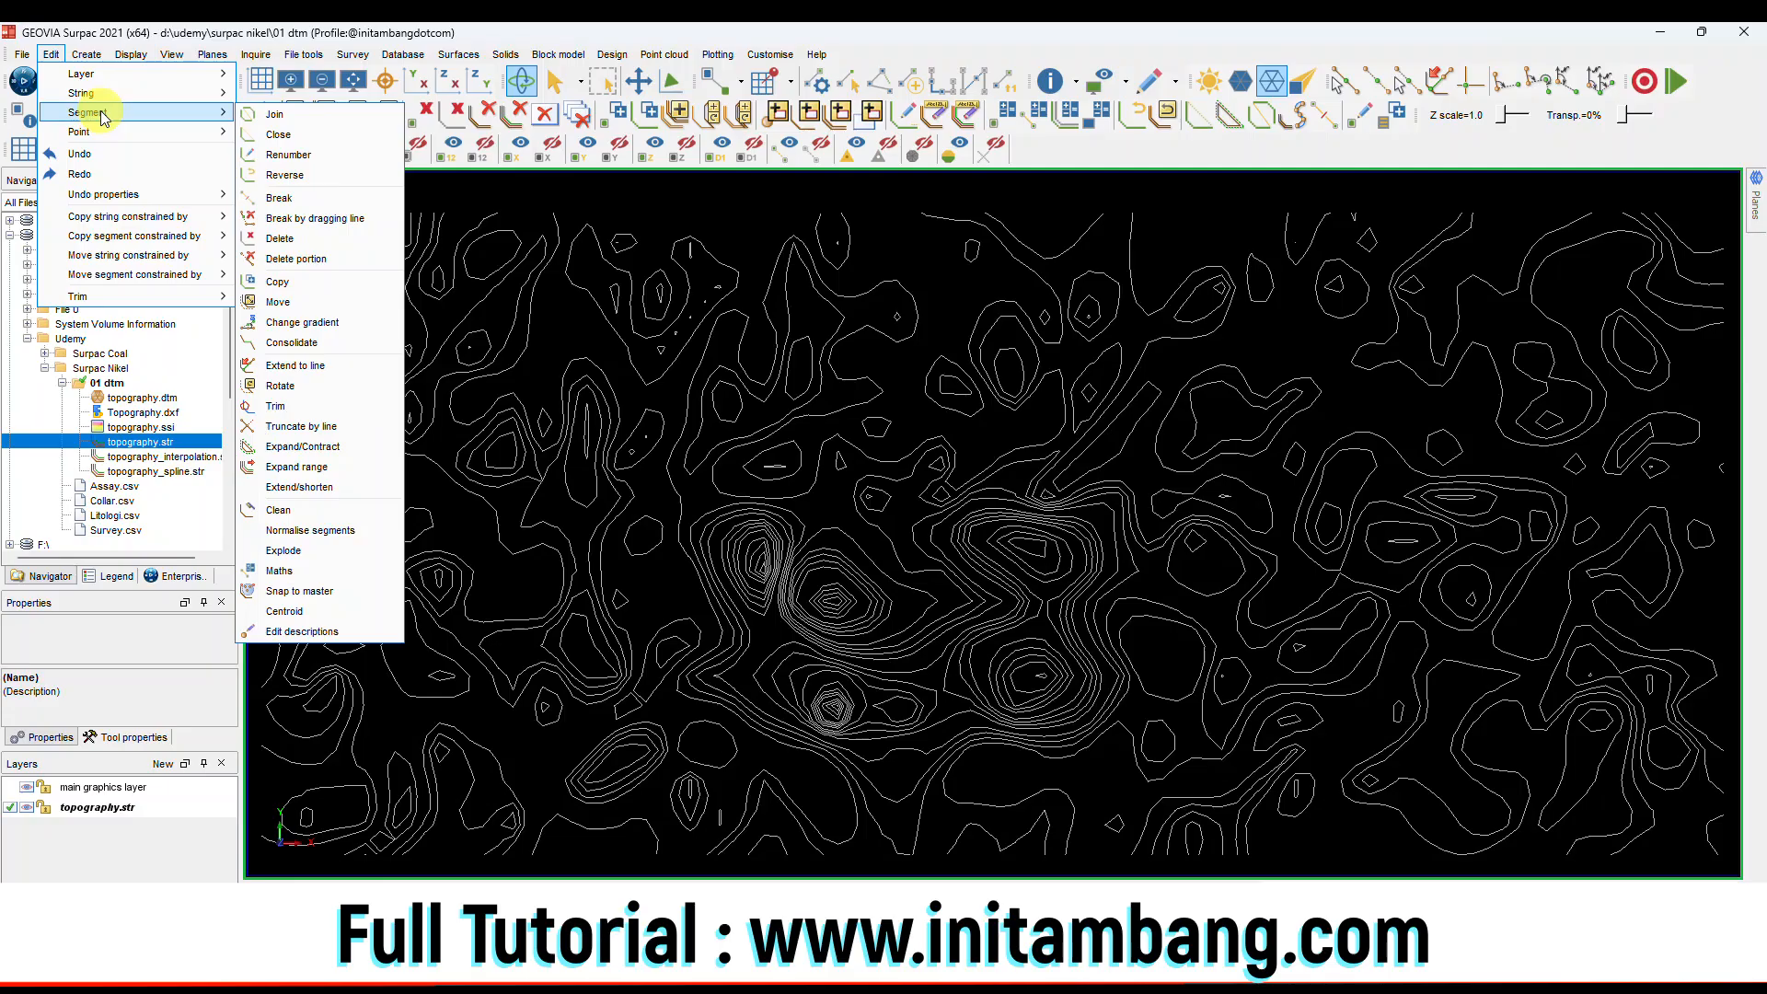
mouse_move(131, 55)
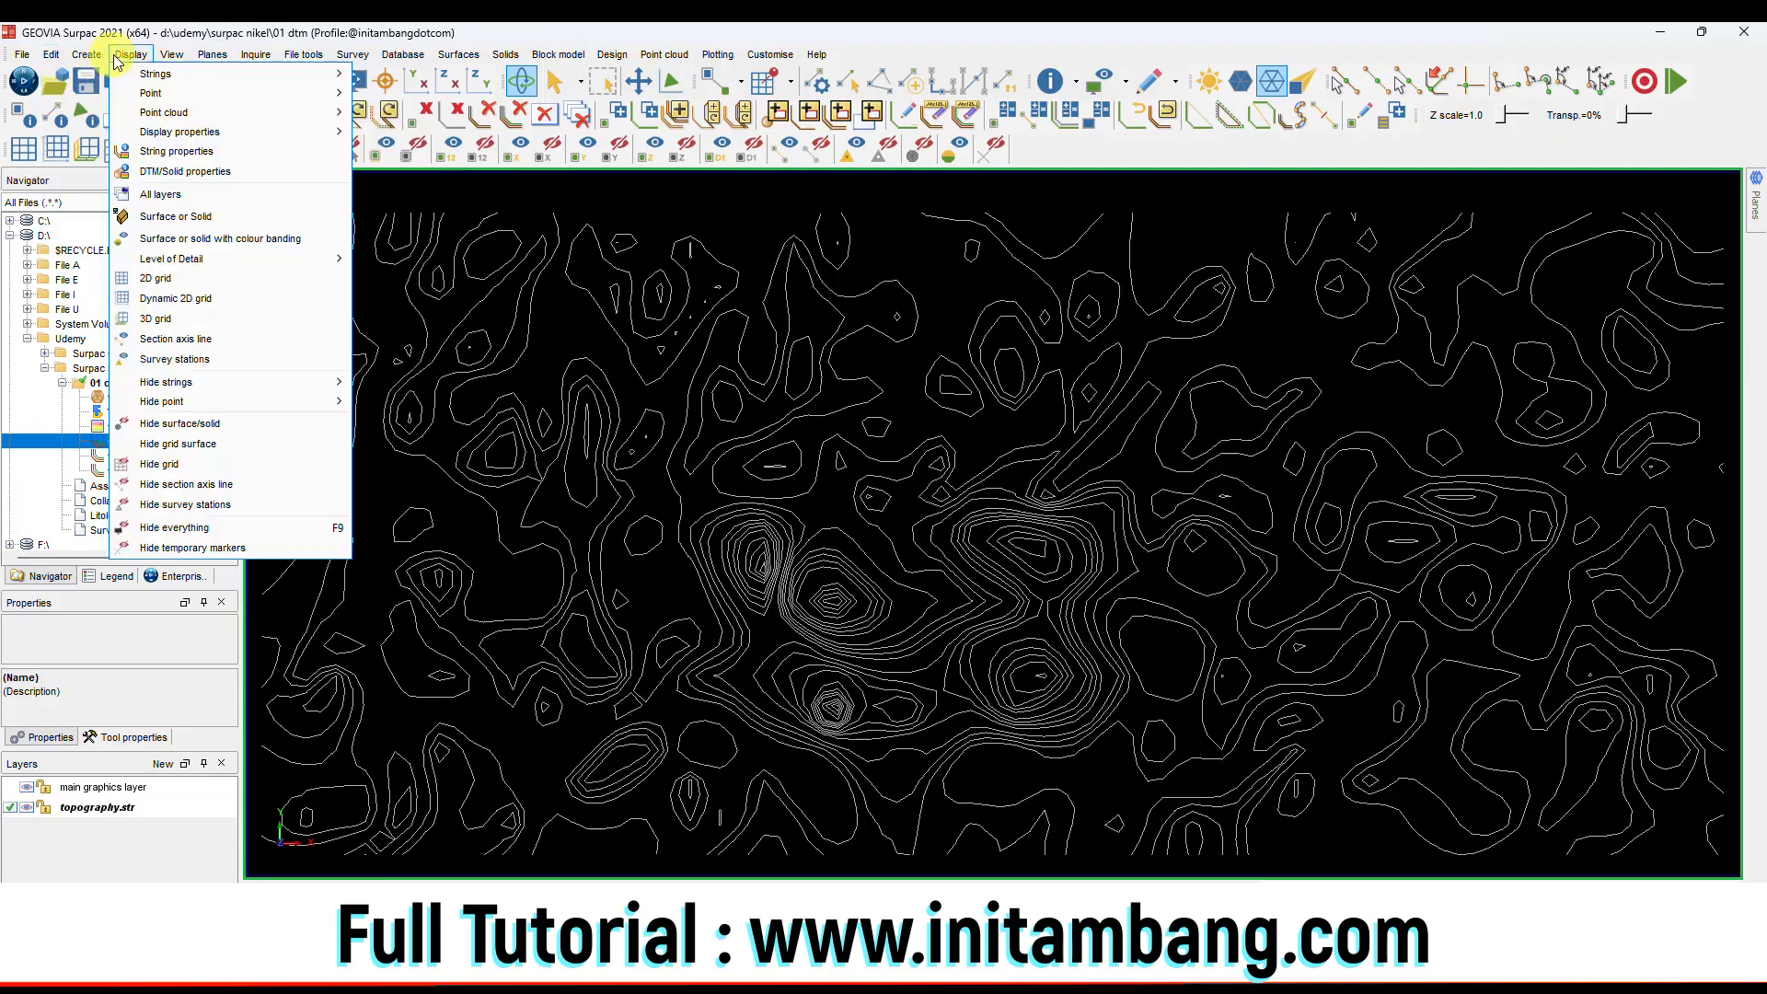
mouse_move(276, 93)
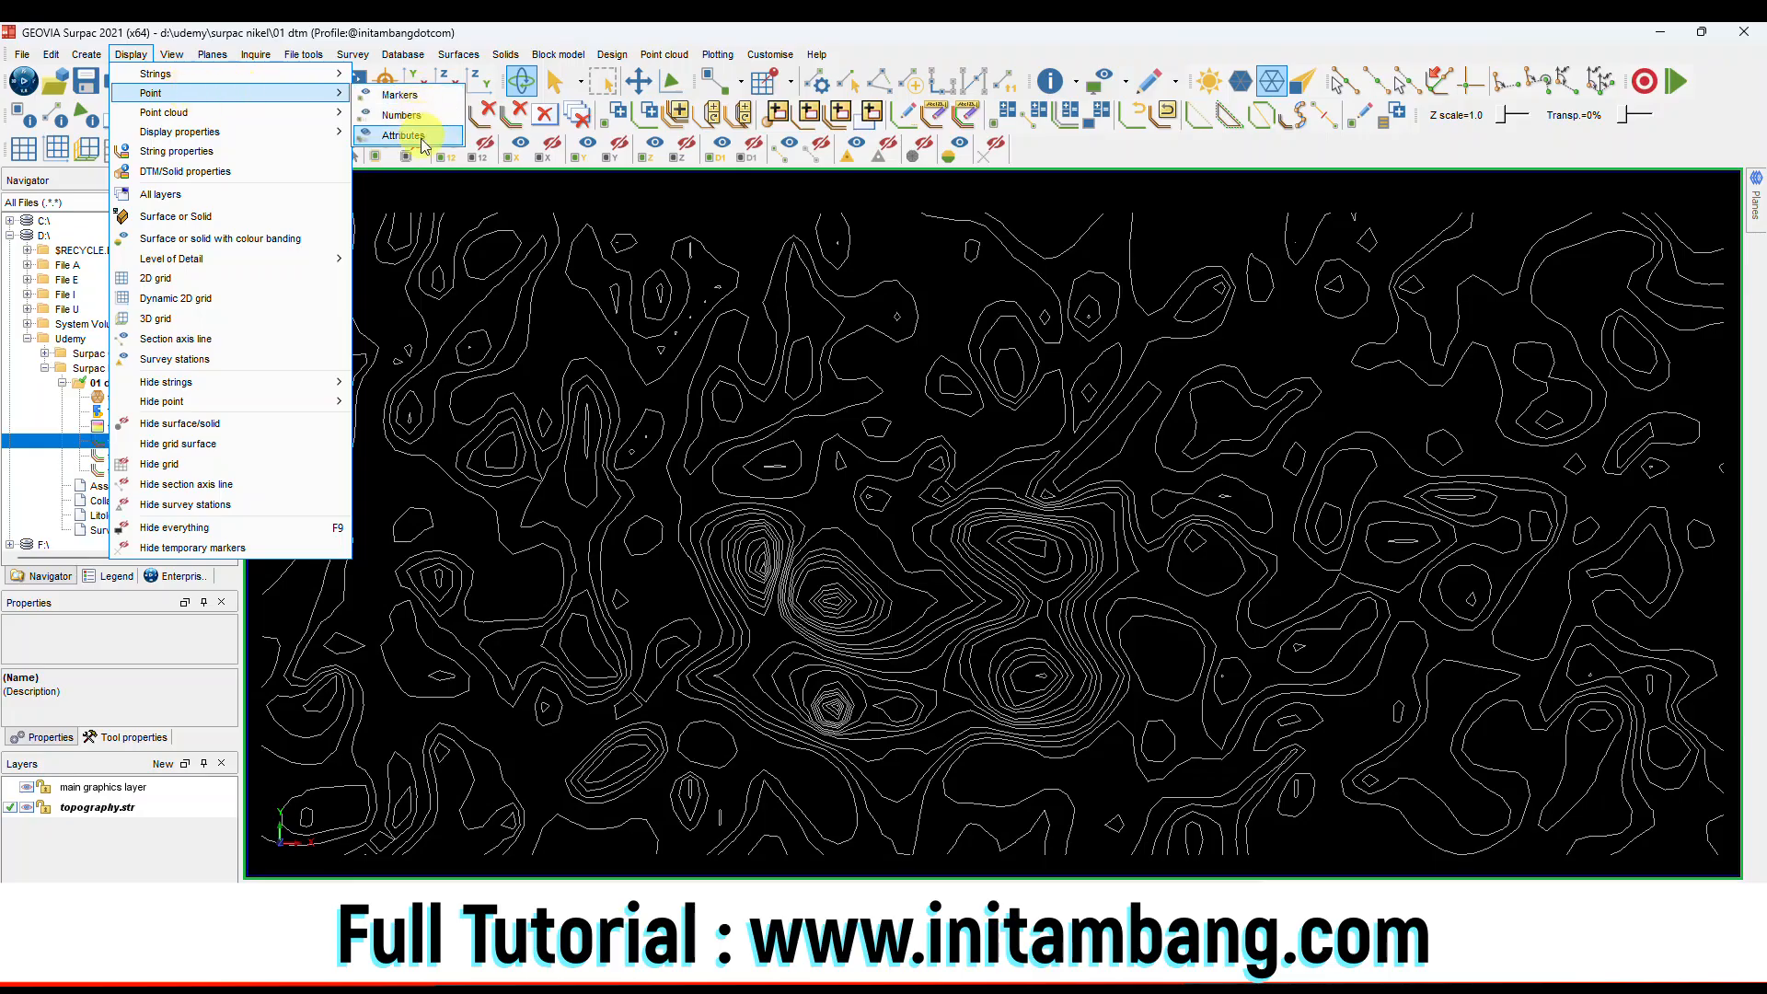
left_click(405, 135)
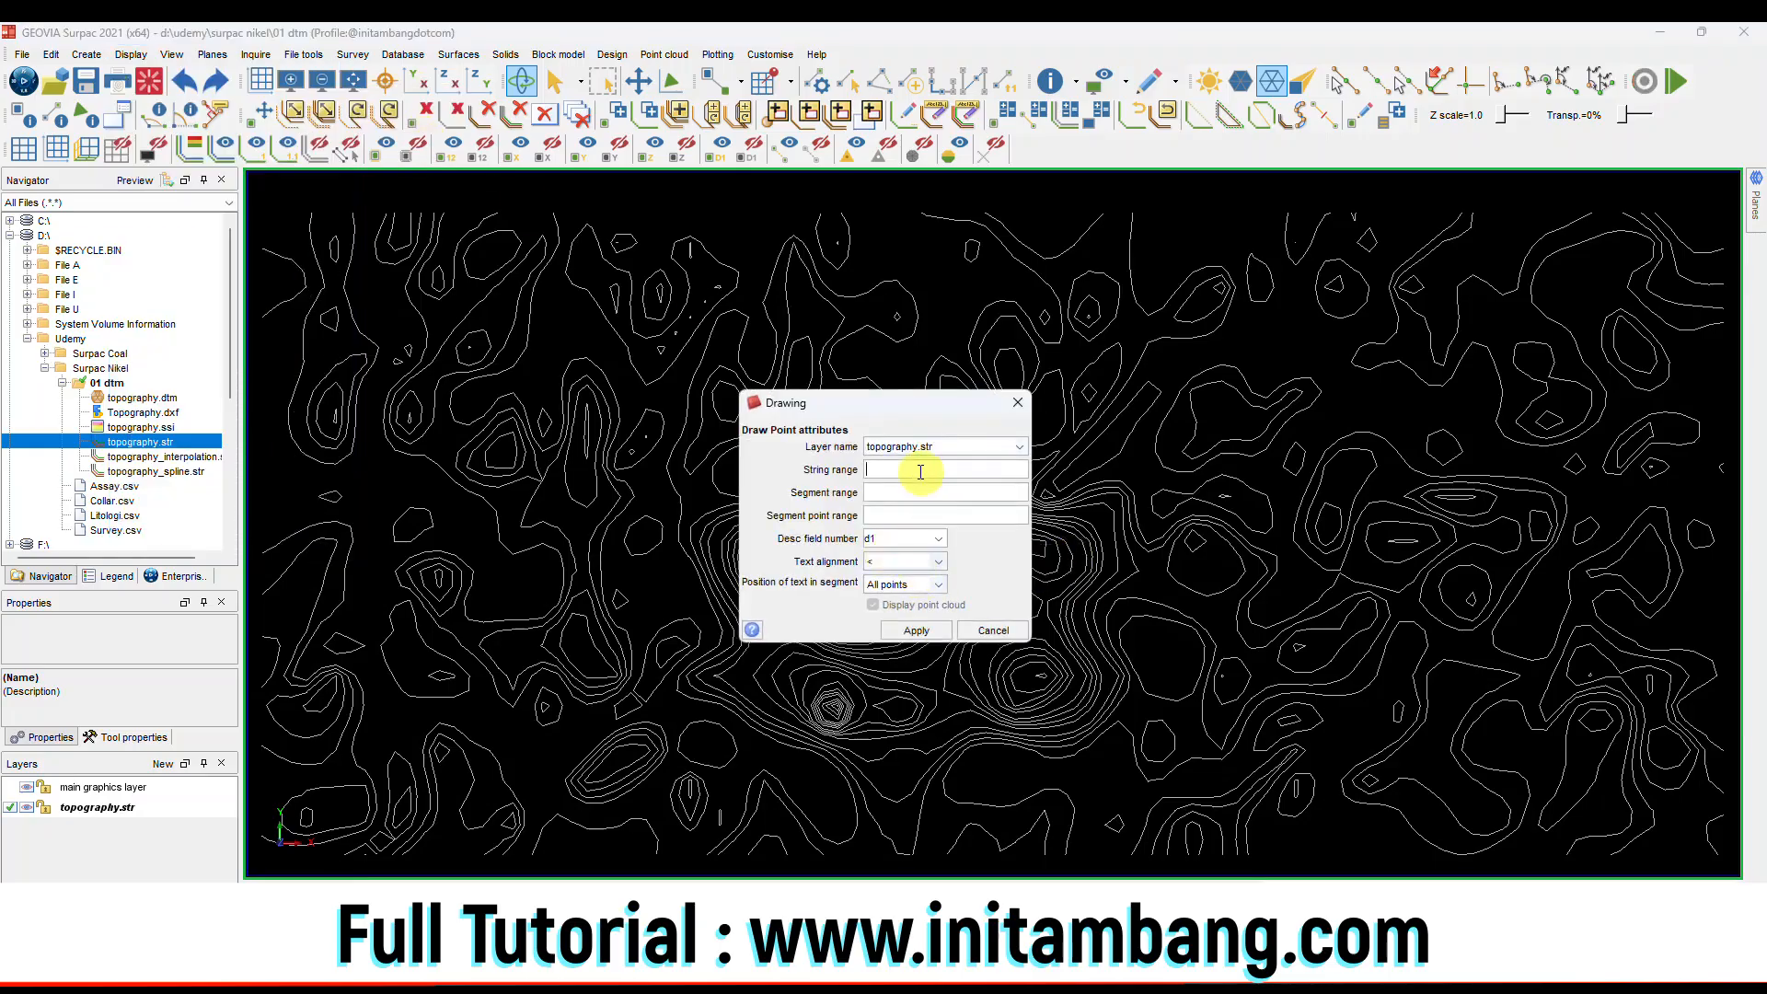
left_click(892, 474)
left_click(940, 542)
left_click(910, 600)
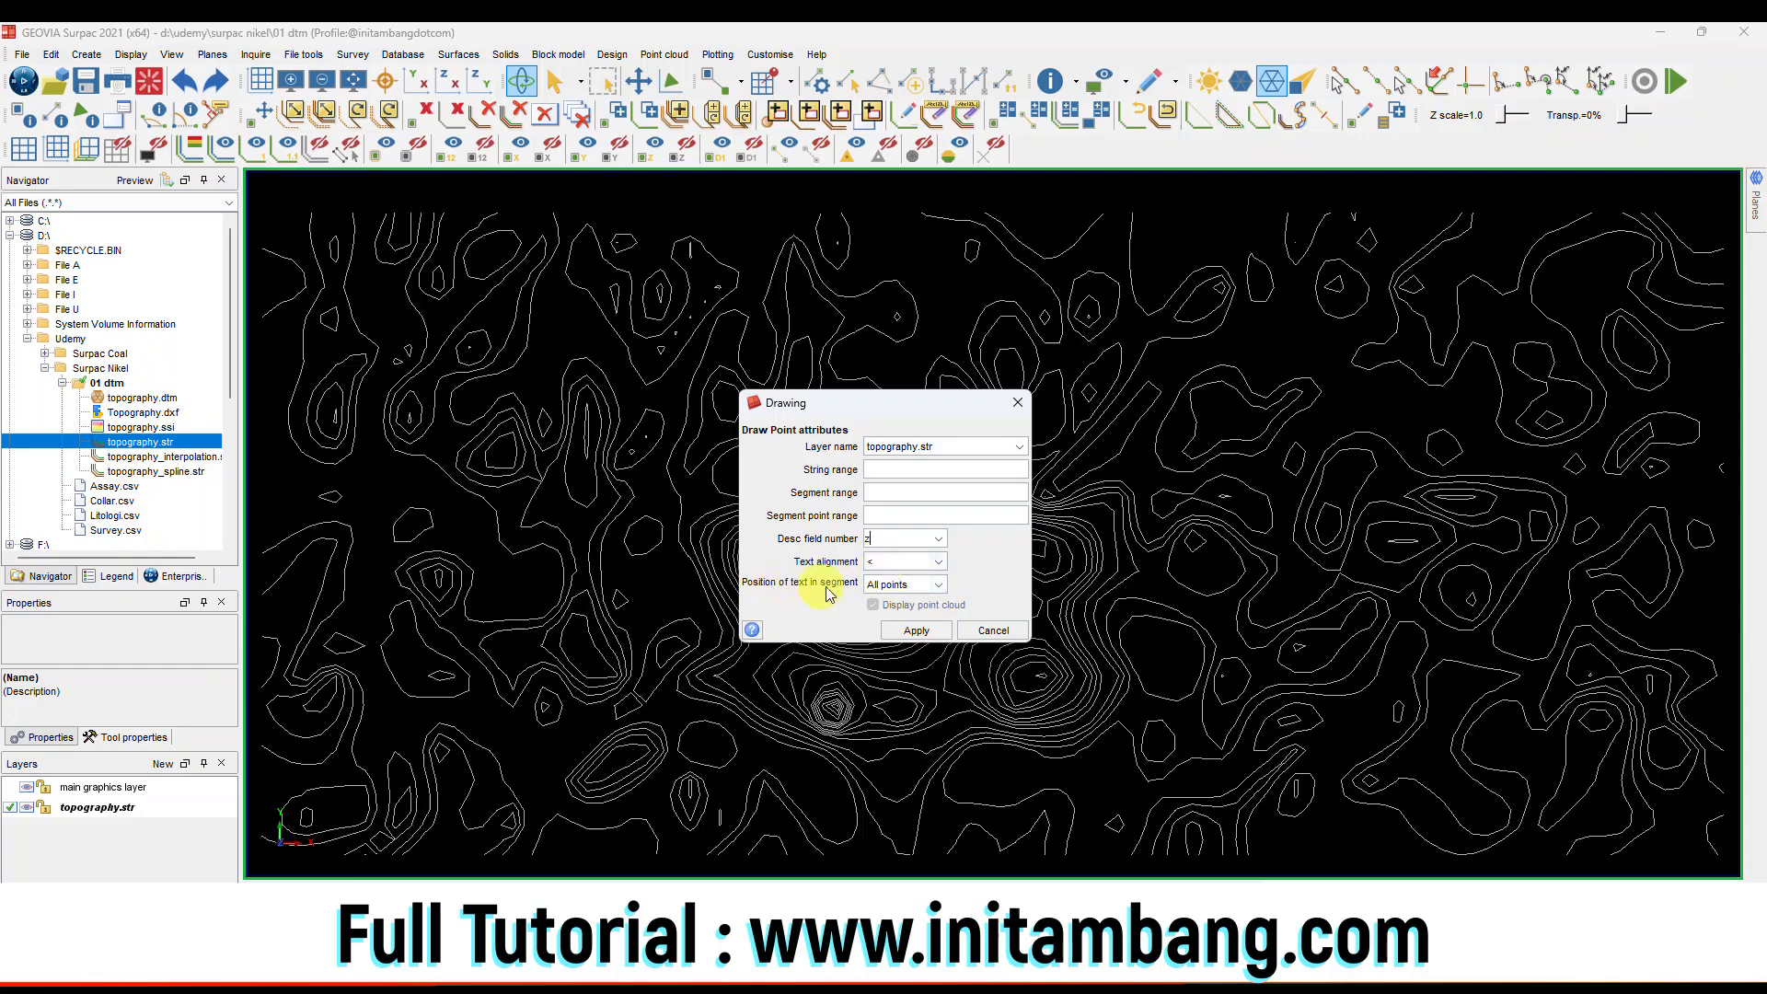
Set the text position in each segment to Centroid and draw the elevation labels on the contours.
left_click(936, 585)
left_click(931, 608)
left_click(937, 585)
left_click(920, 597)
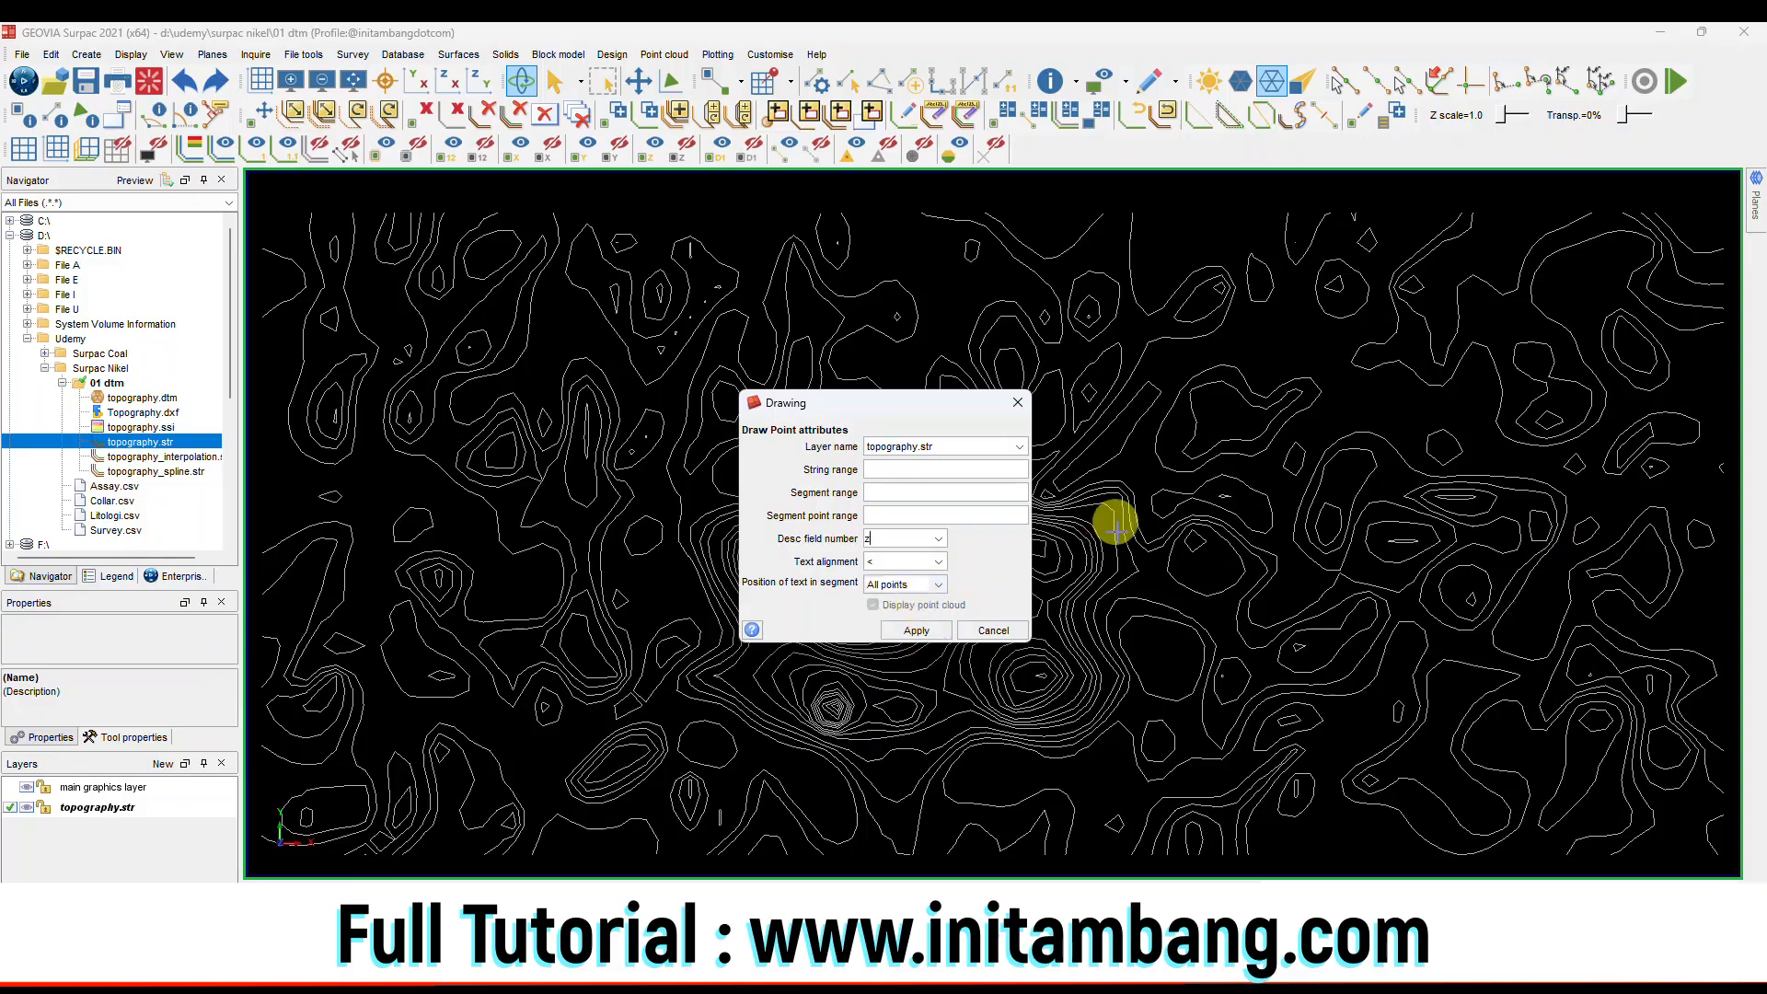
left_click(938, 585)
left_click(915, 596)
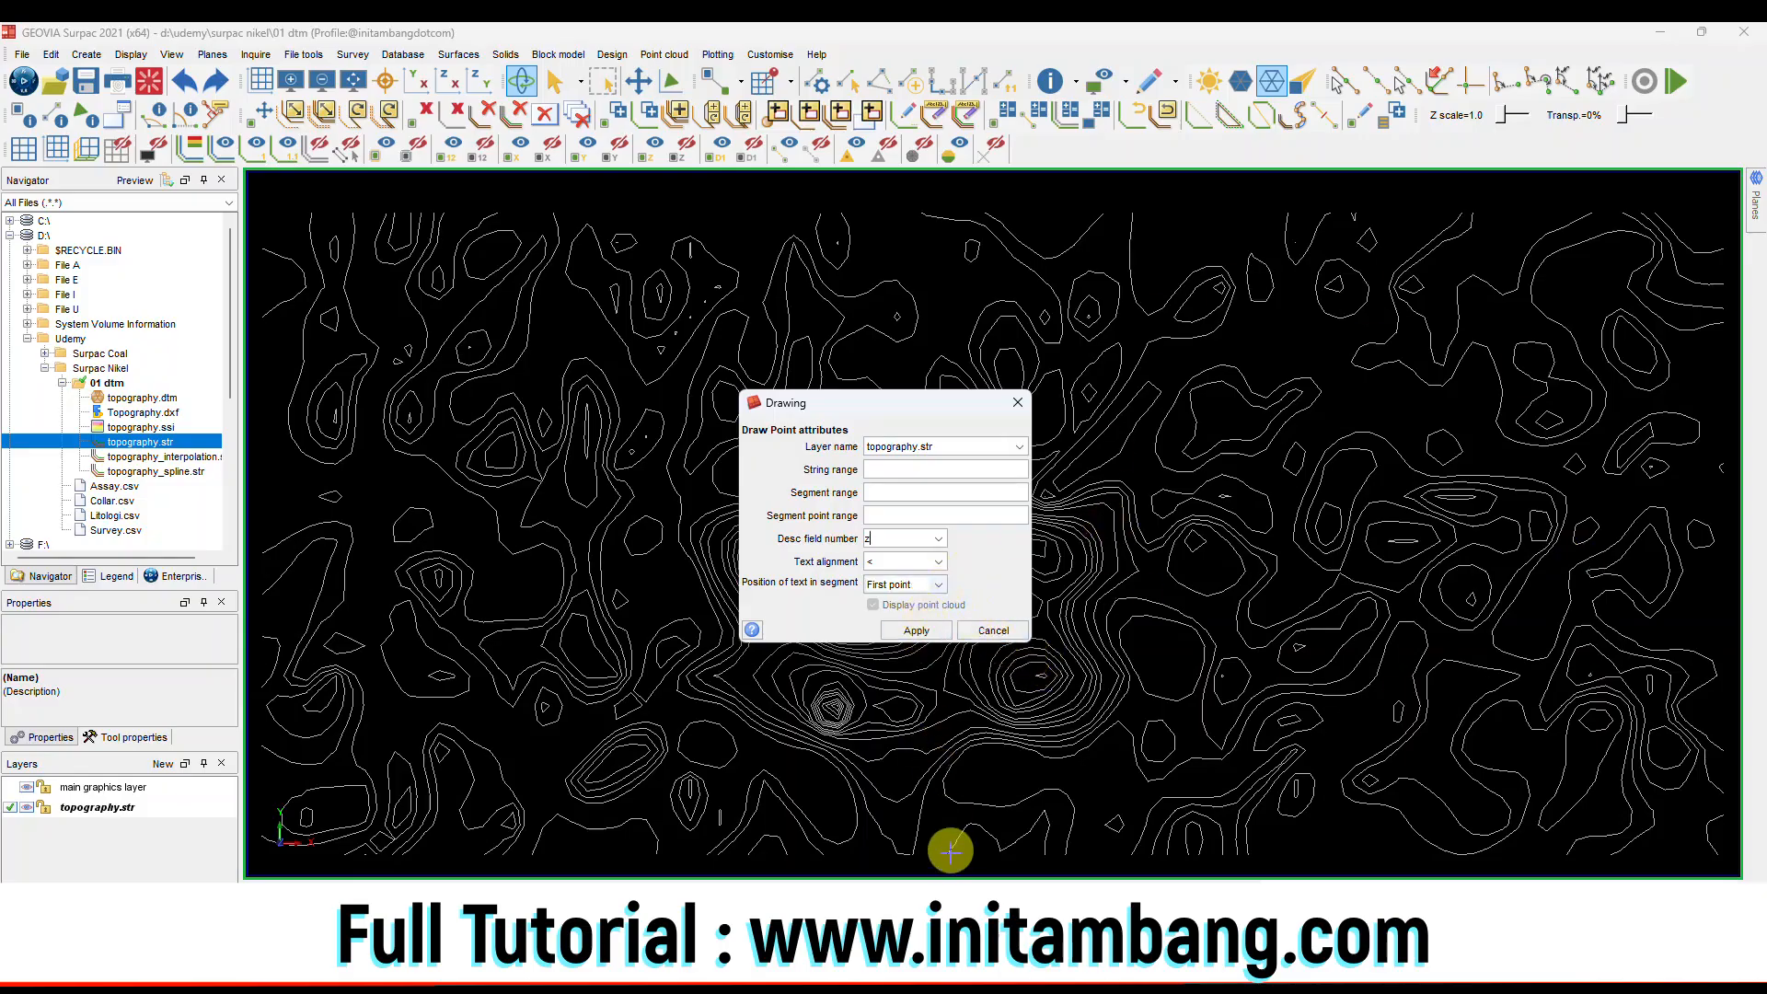
left_click(940, 585)
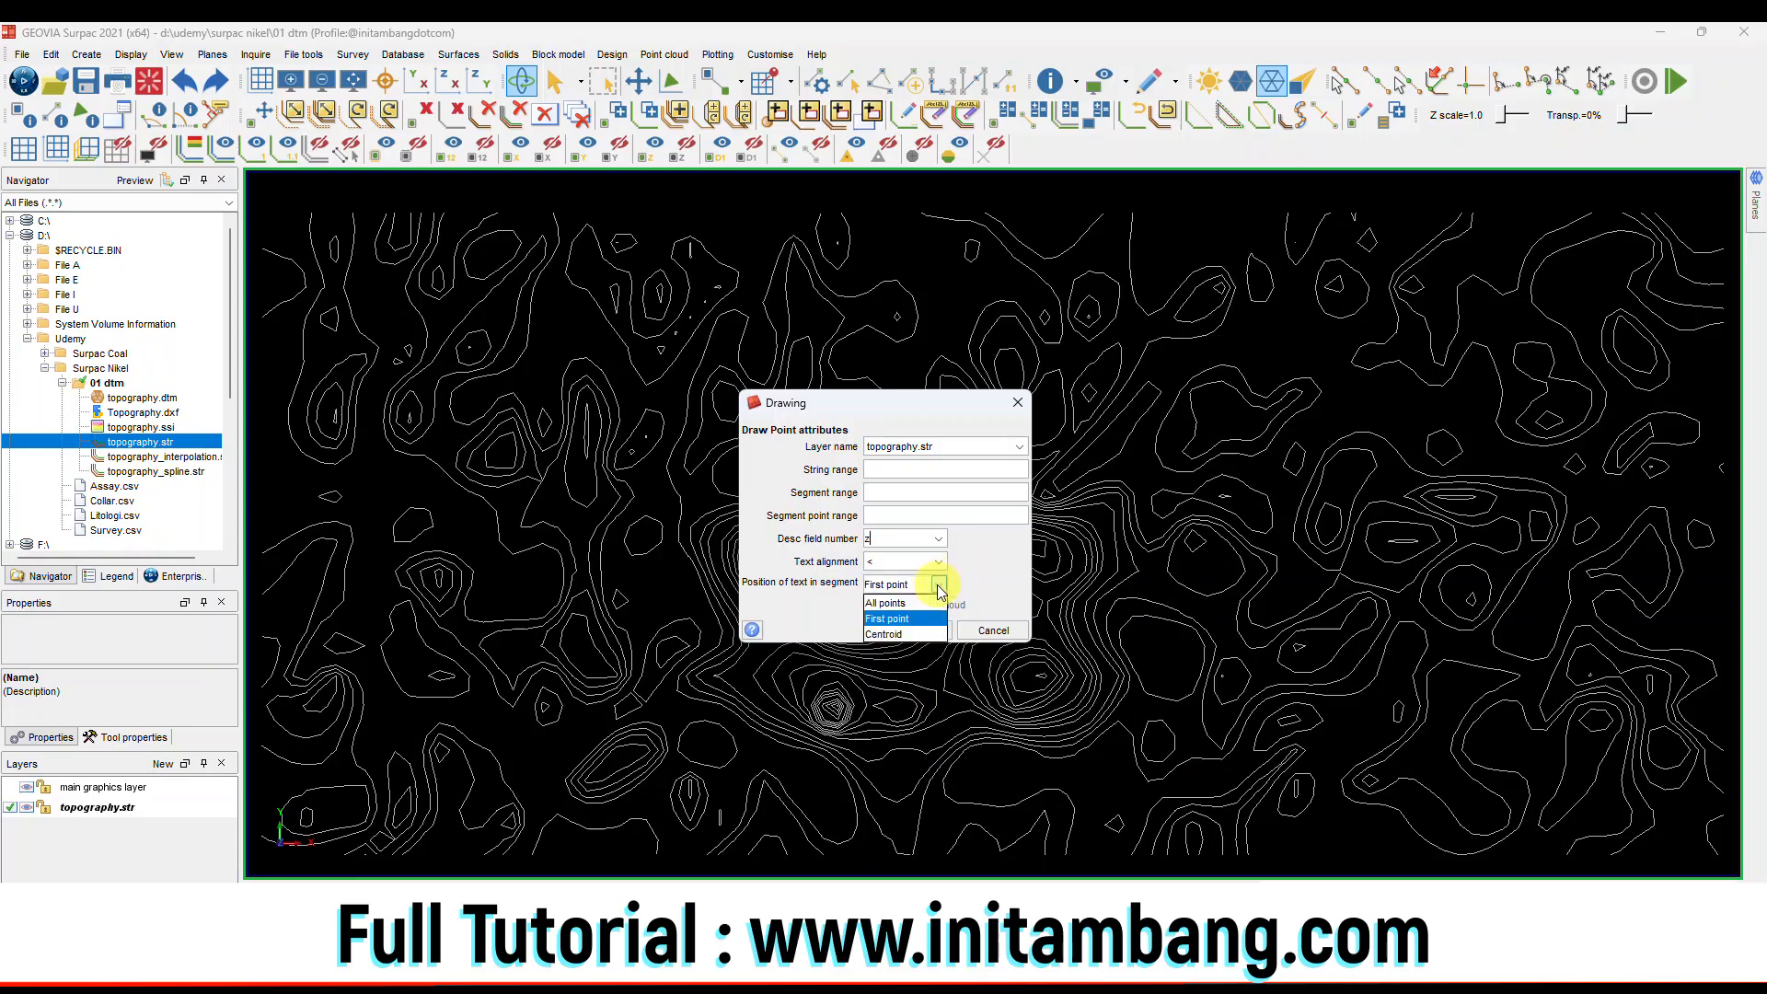
left_click(911, 626)
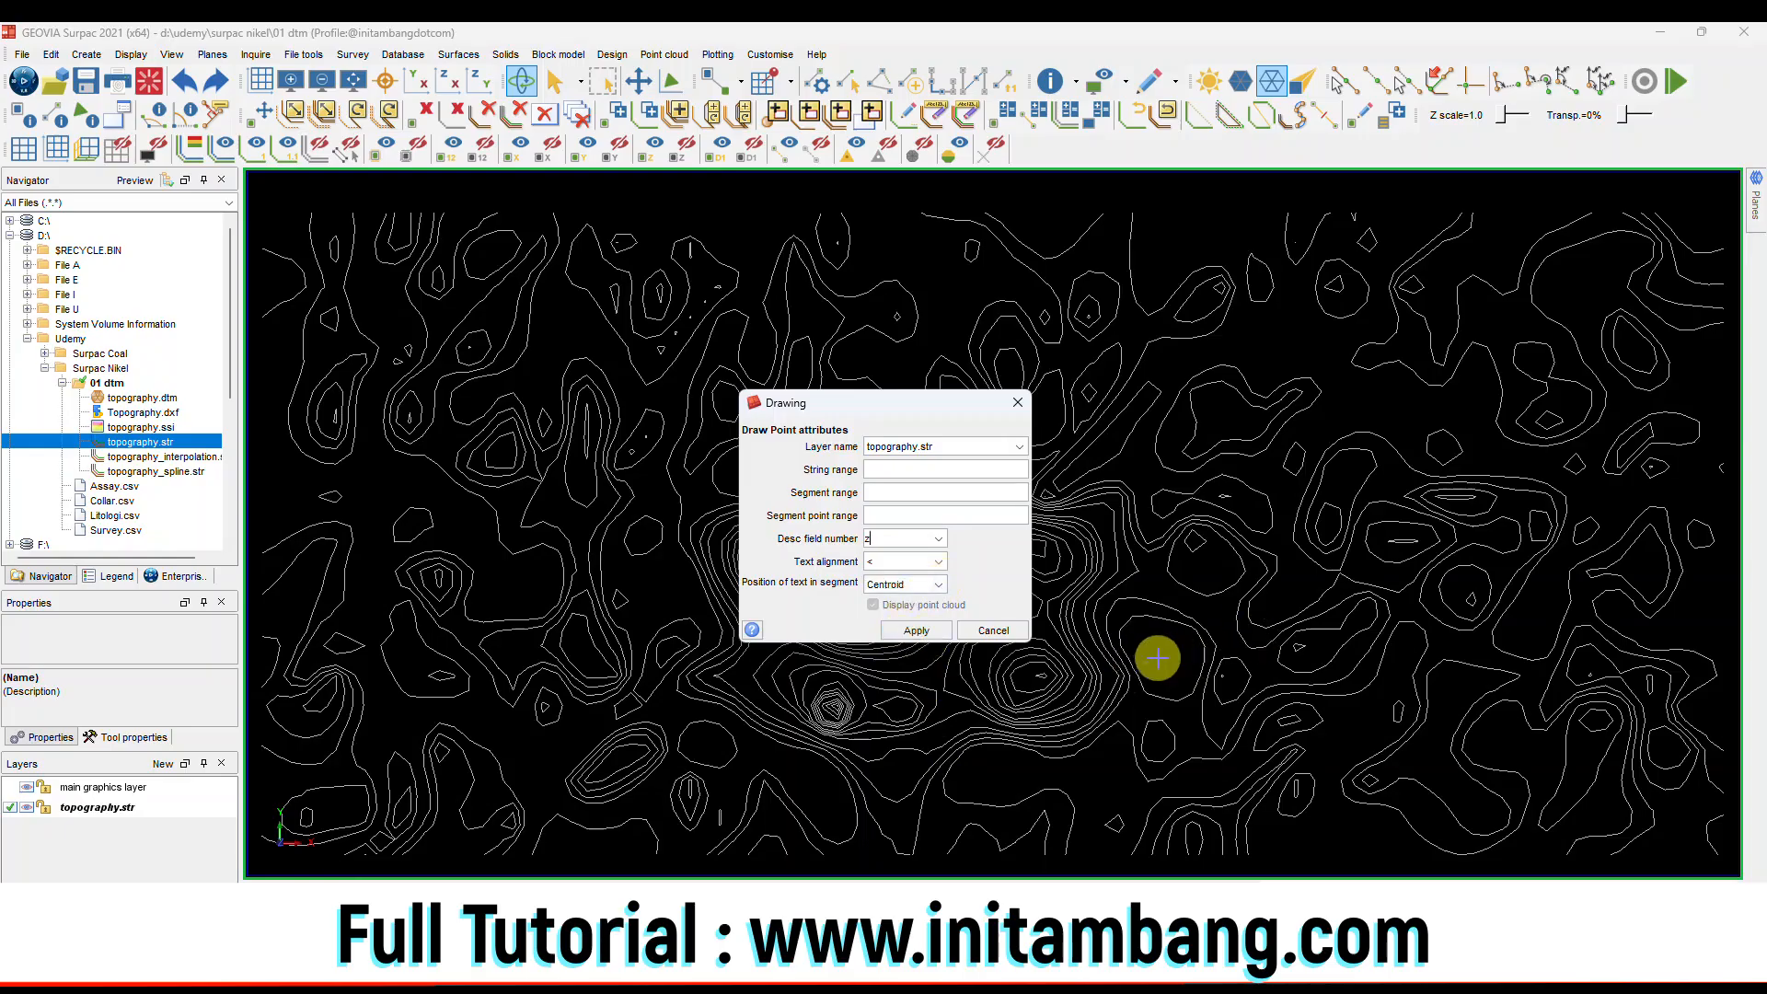
left_click(914, 632)
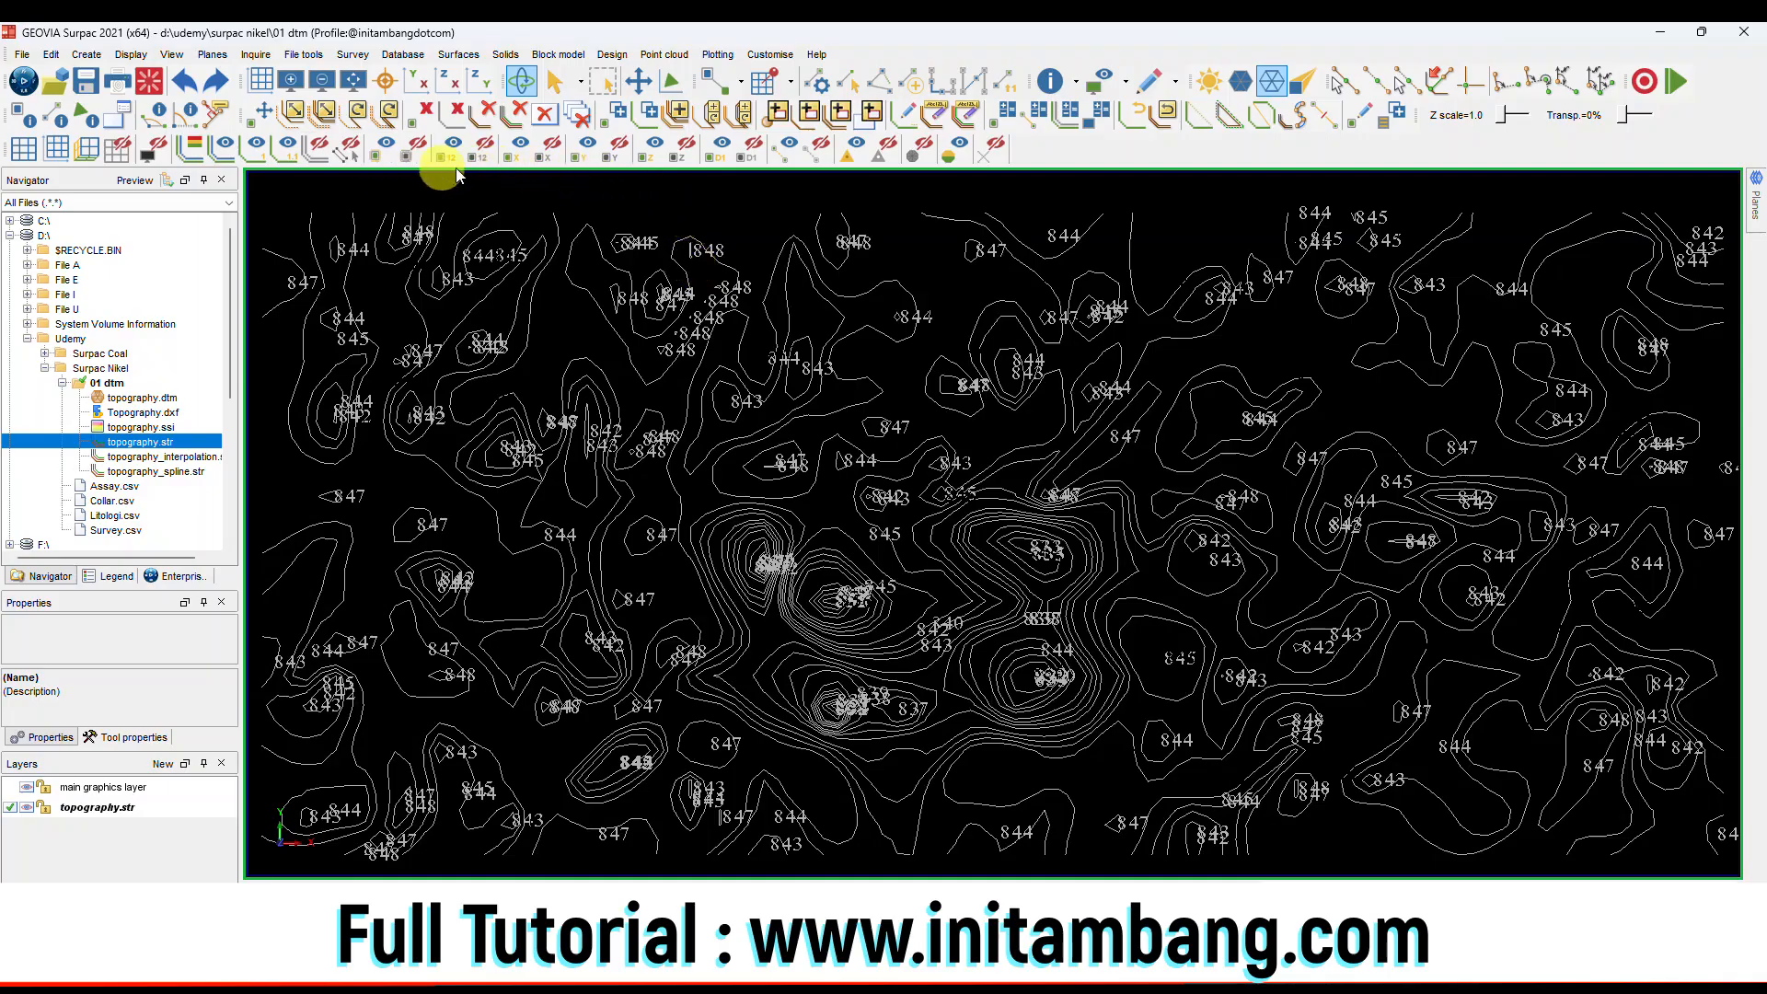
Erase the point attribute labels at all points of topography.str.
left_click(683, 156)
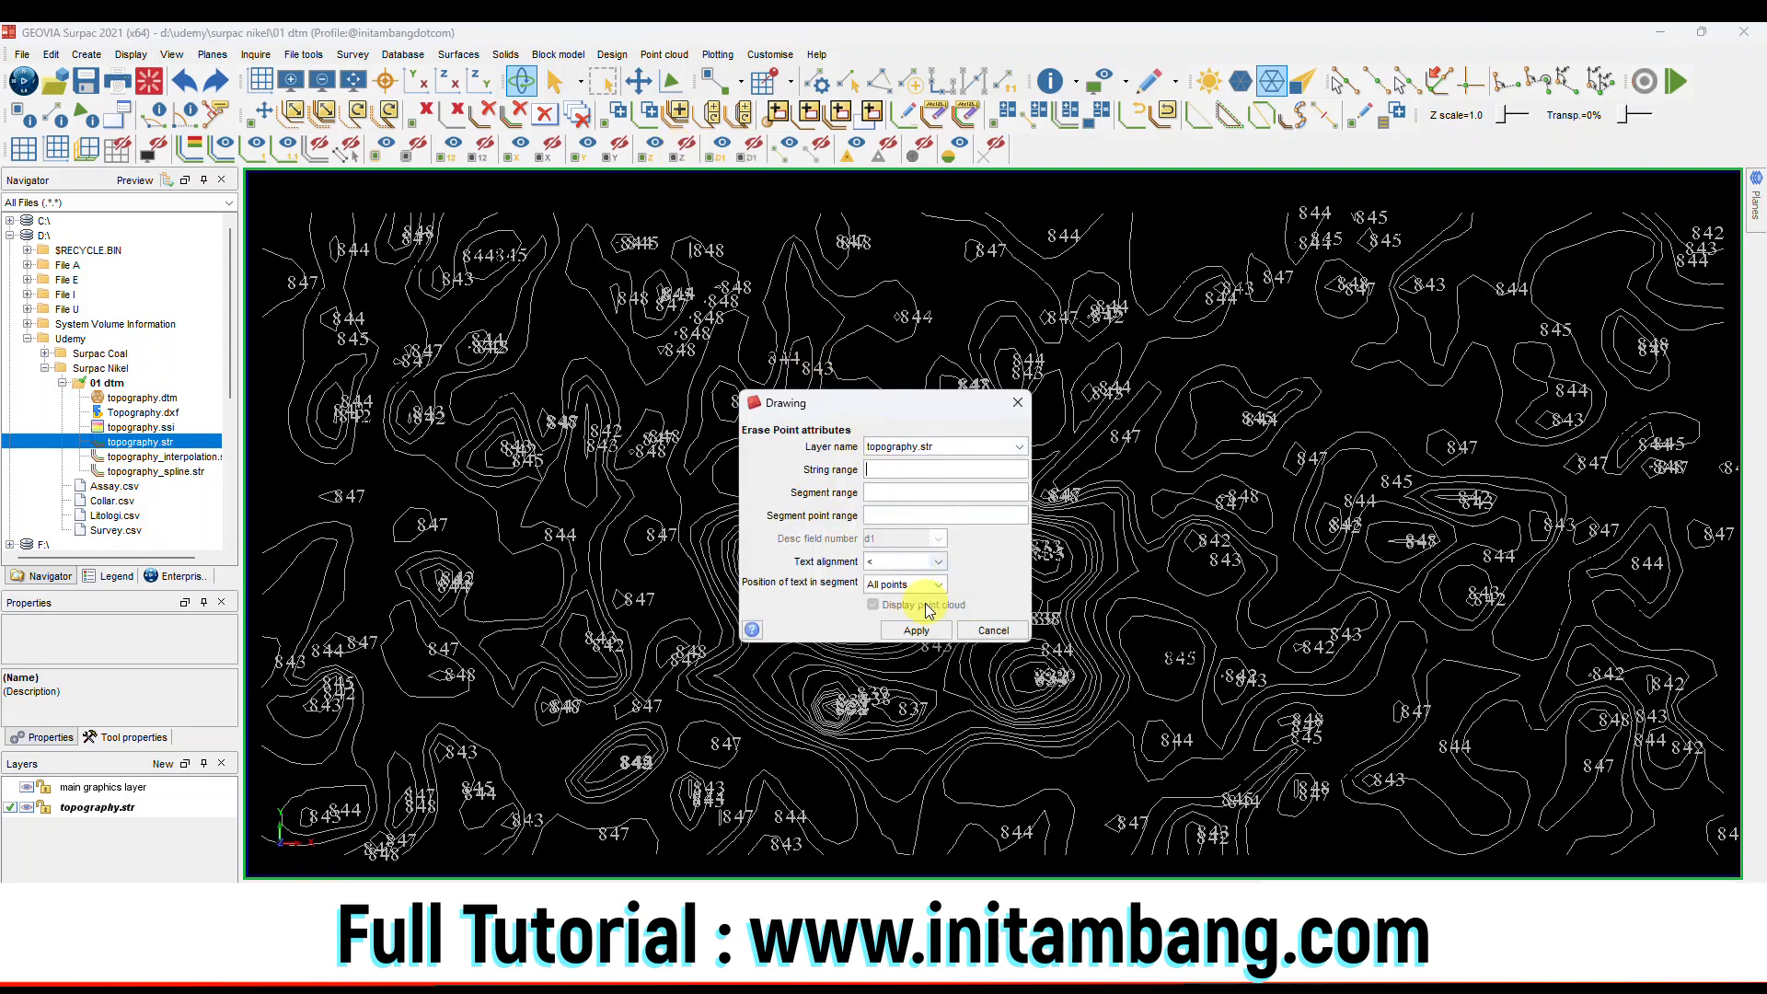
left_click(915, 632)
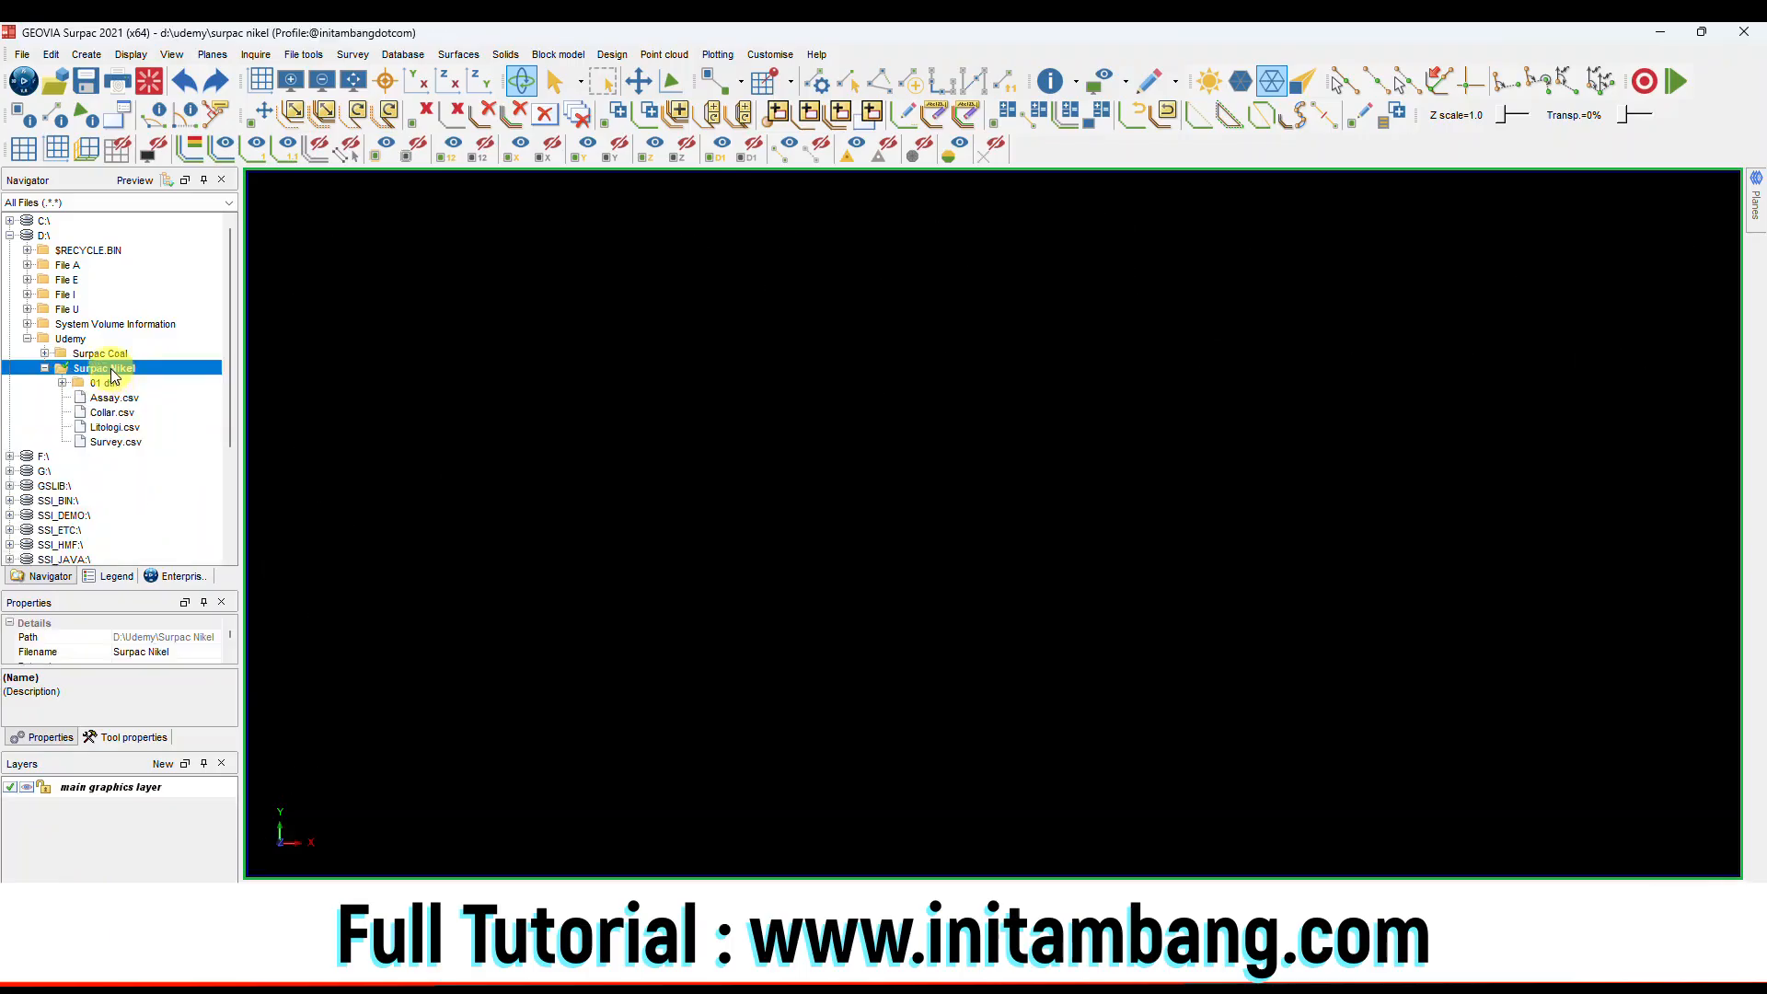
Create a folder named 02 database inside Surpac Nikel and make it the work directory.
right_click(111, 369)
left_click(156, 424)
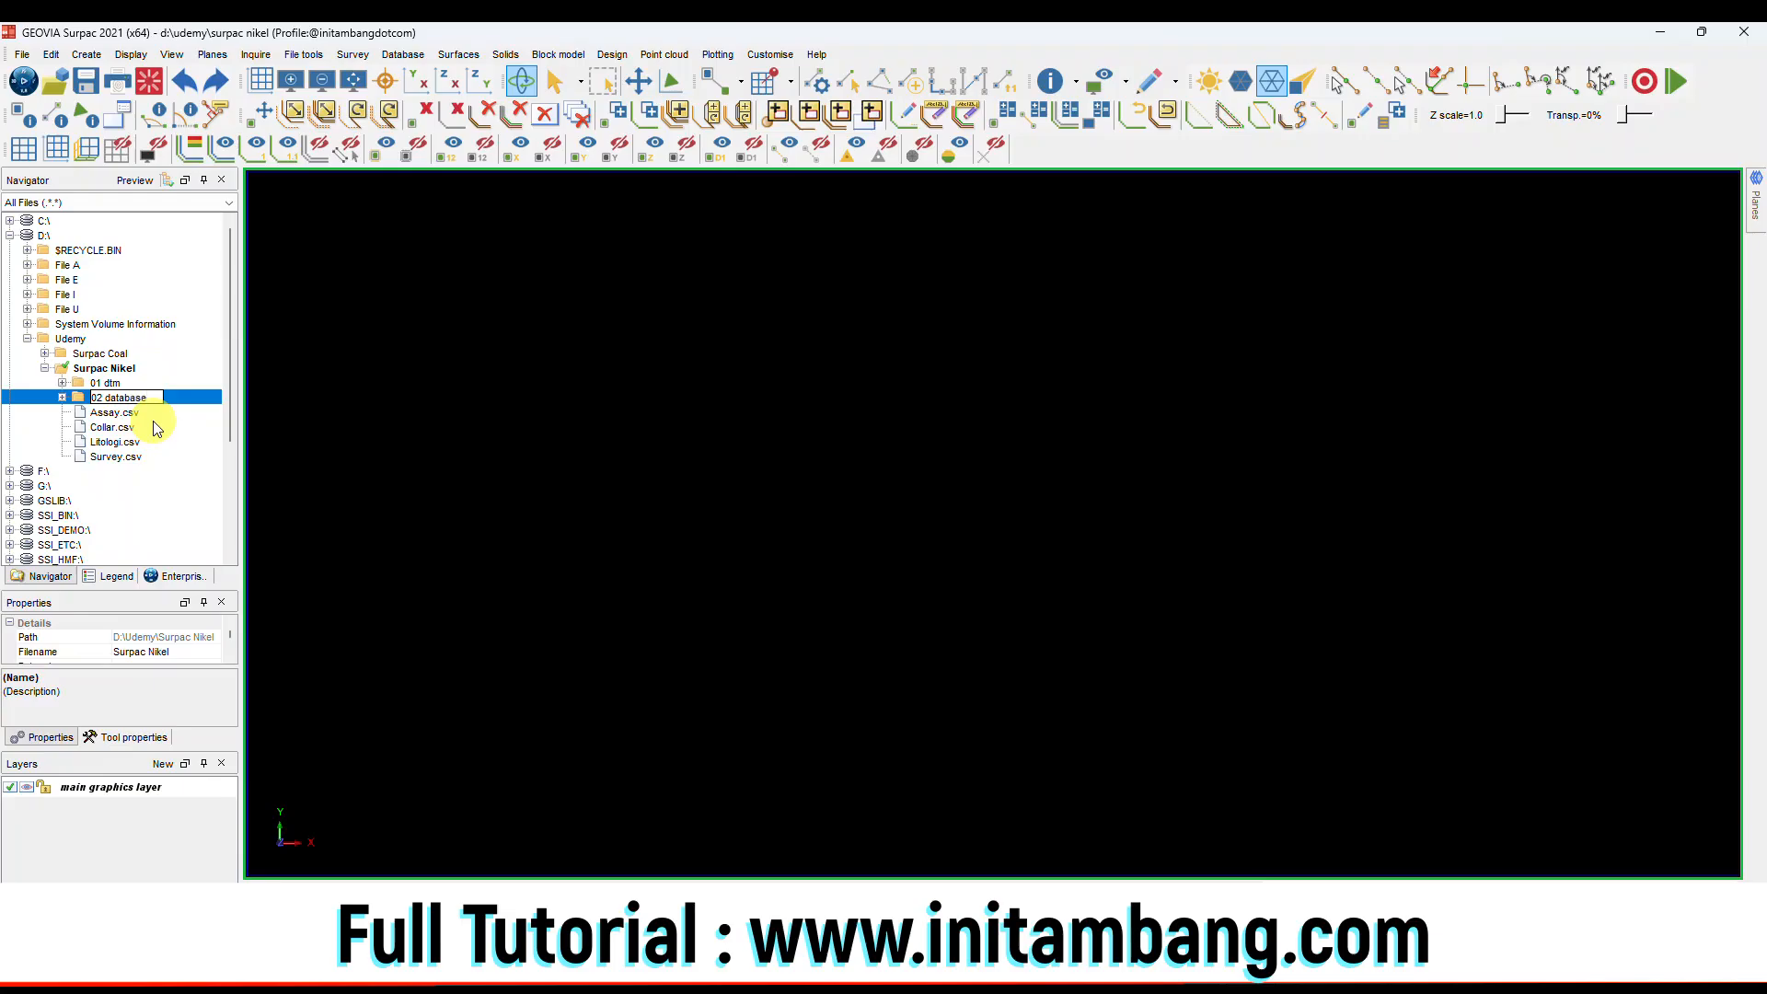
key("Return")
left_click(129, 401)
right_click(131, 405)
left_click(171, 416)
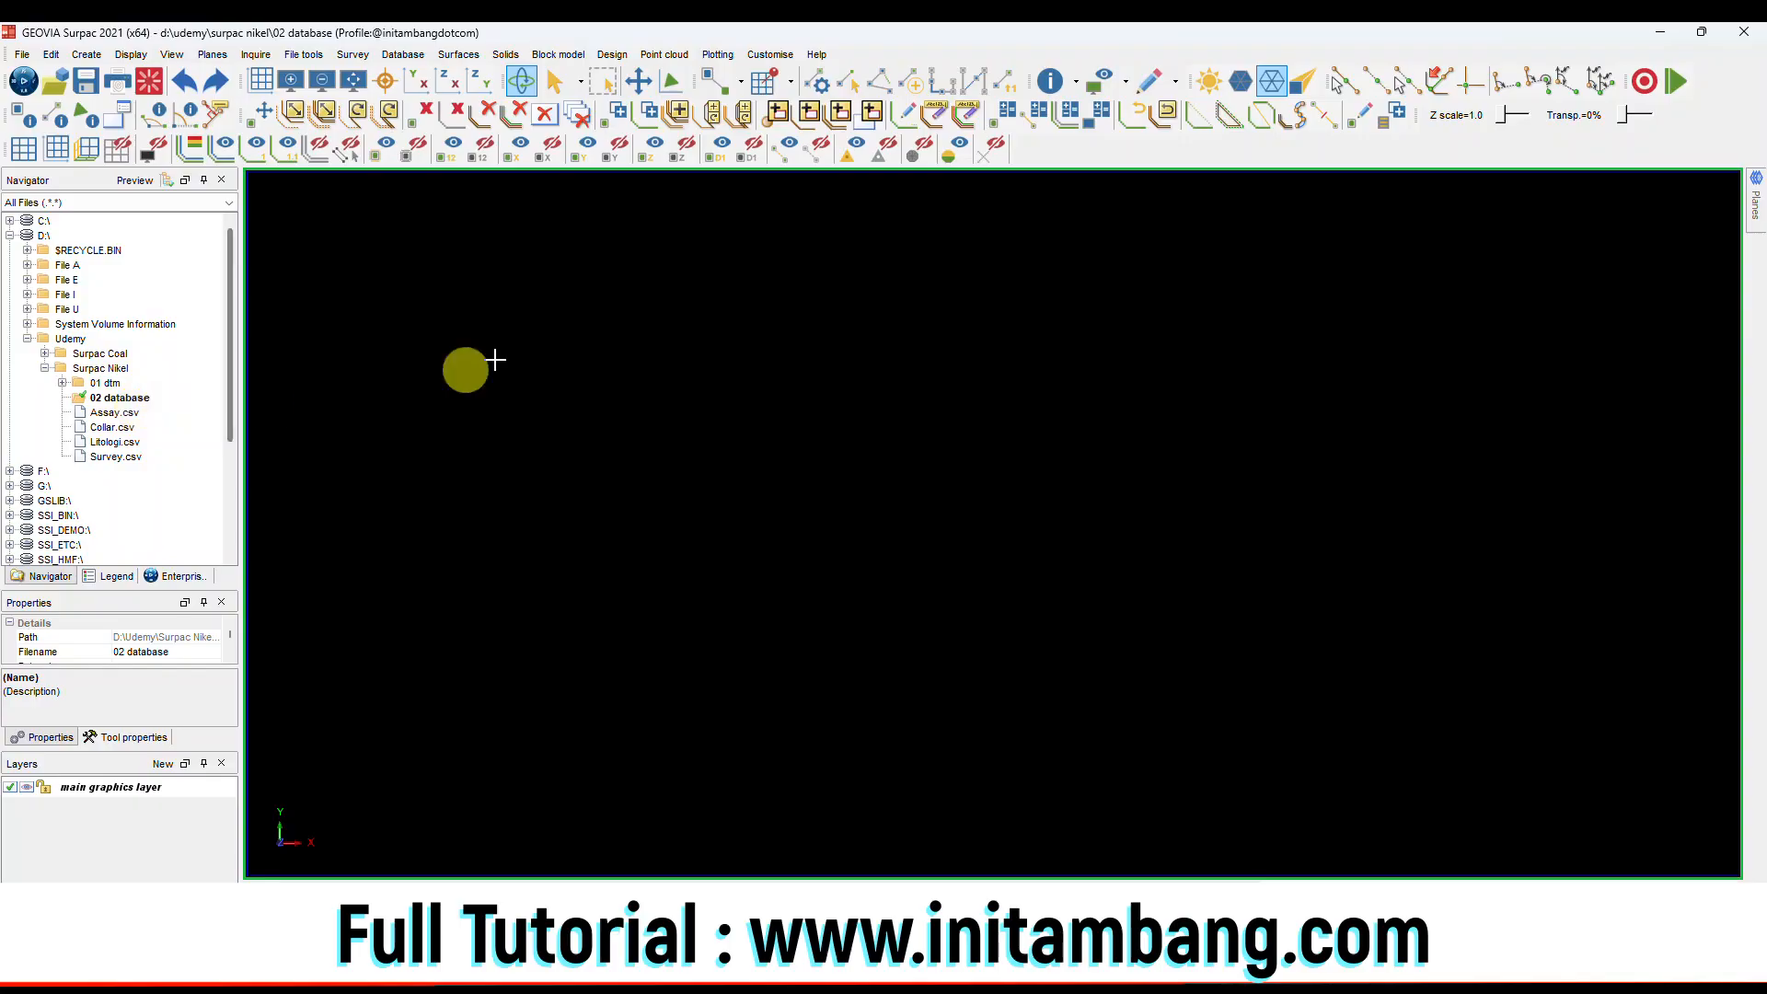
Open the assay table of the db_nikel database.
left_click(424, 61)
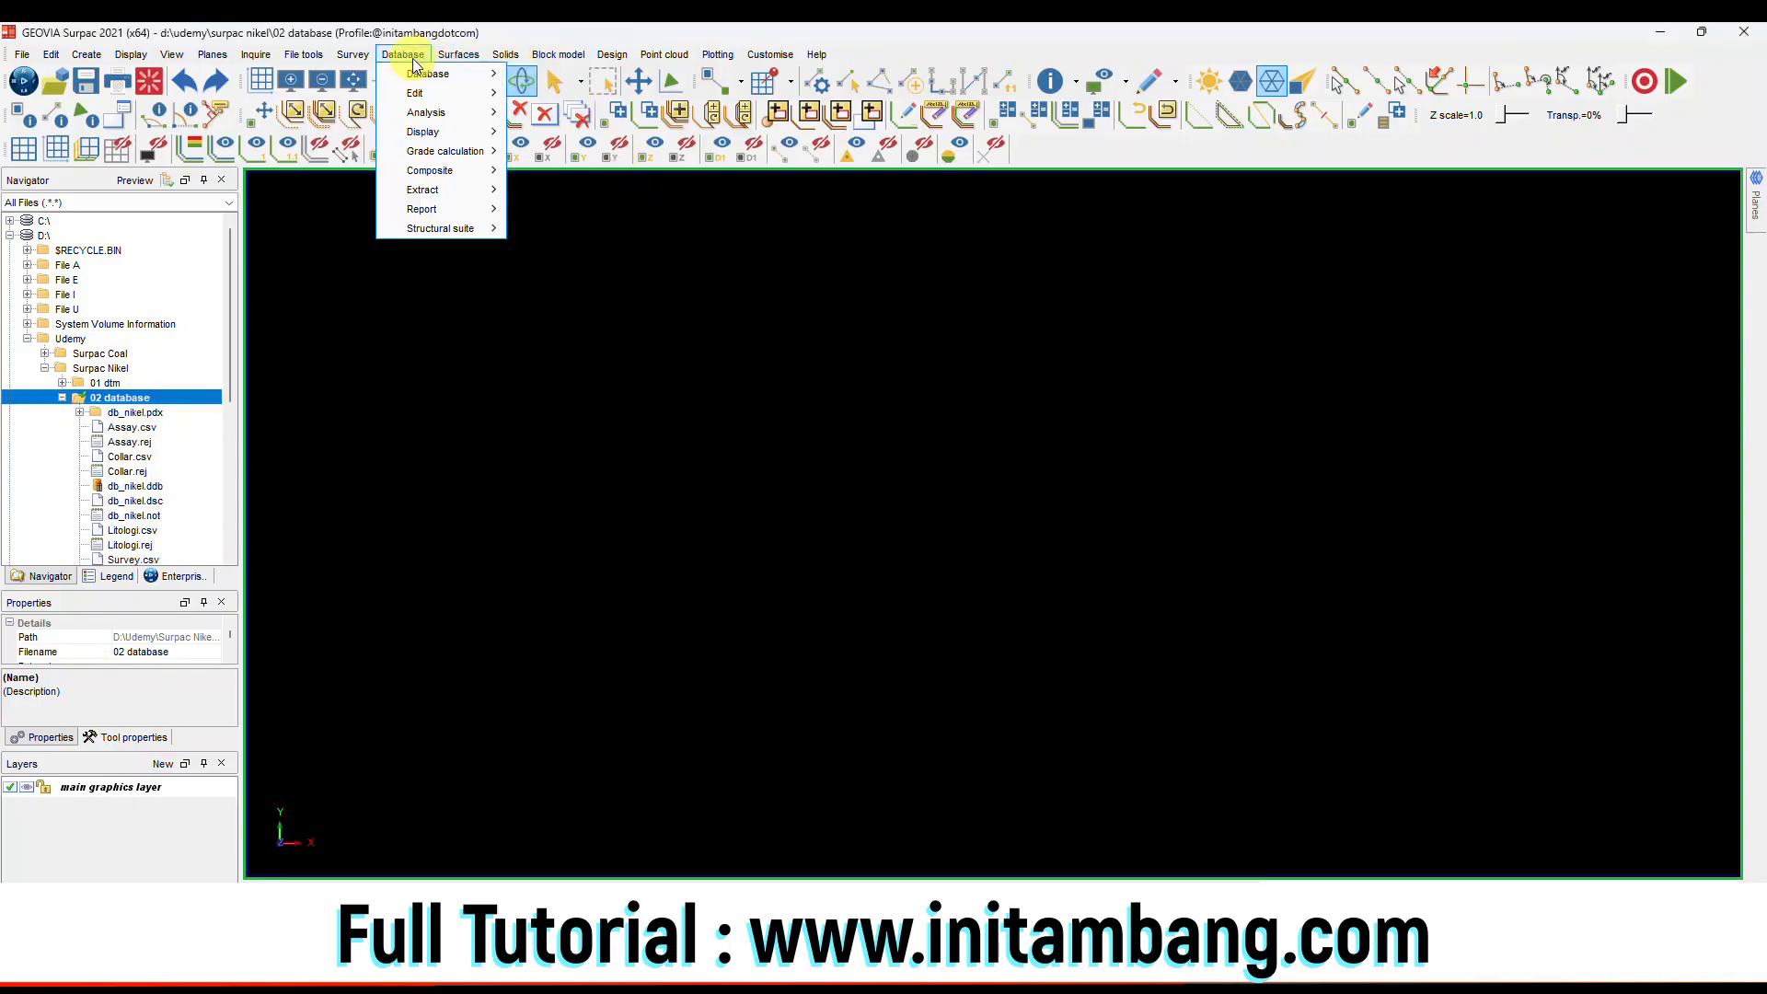
mouse_move(417, 77)
left_click(555, 92)
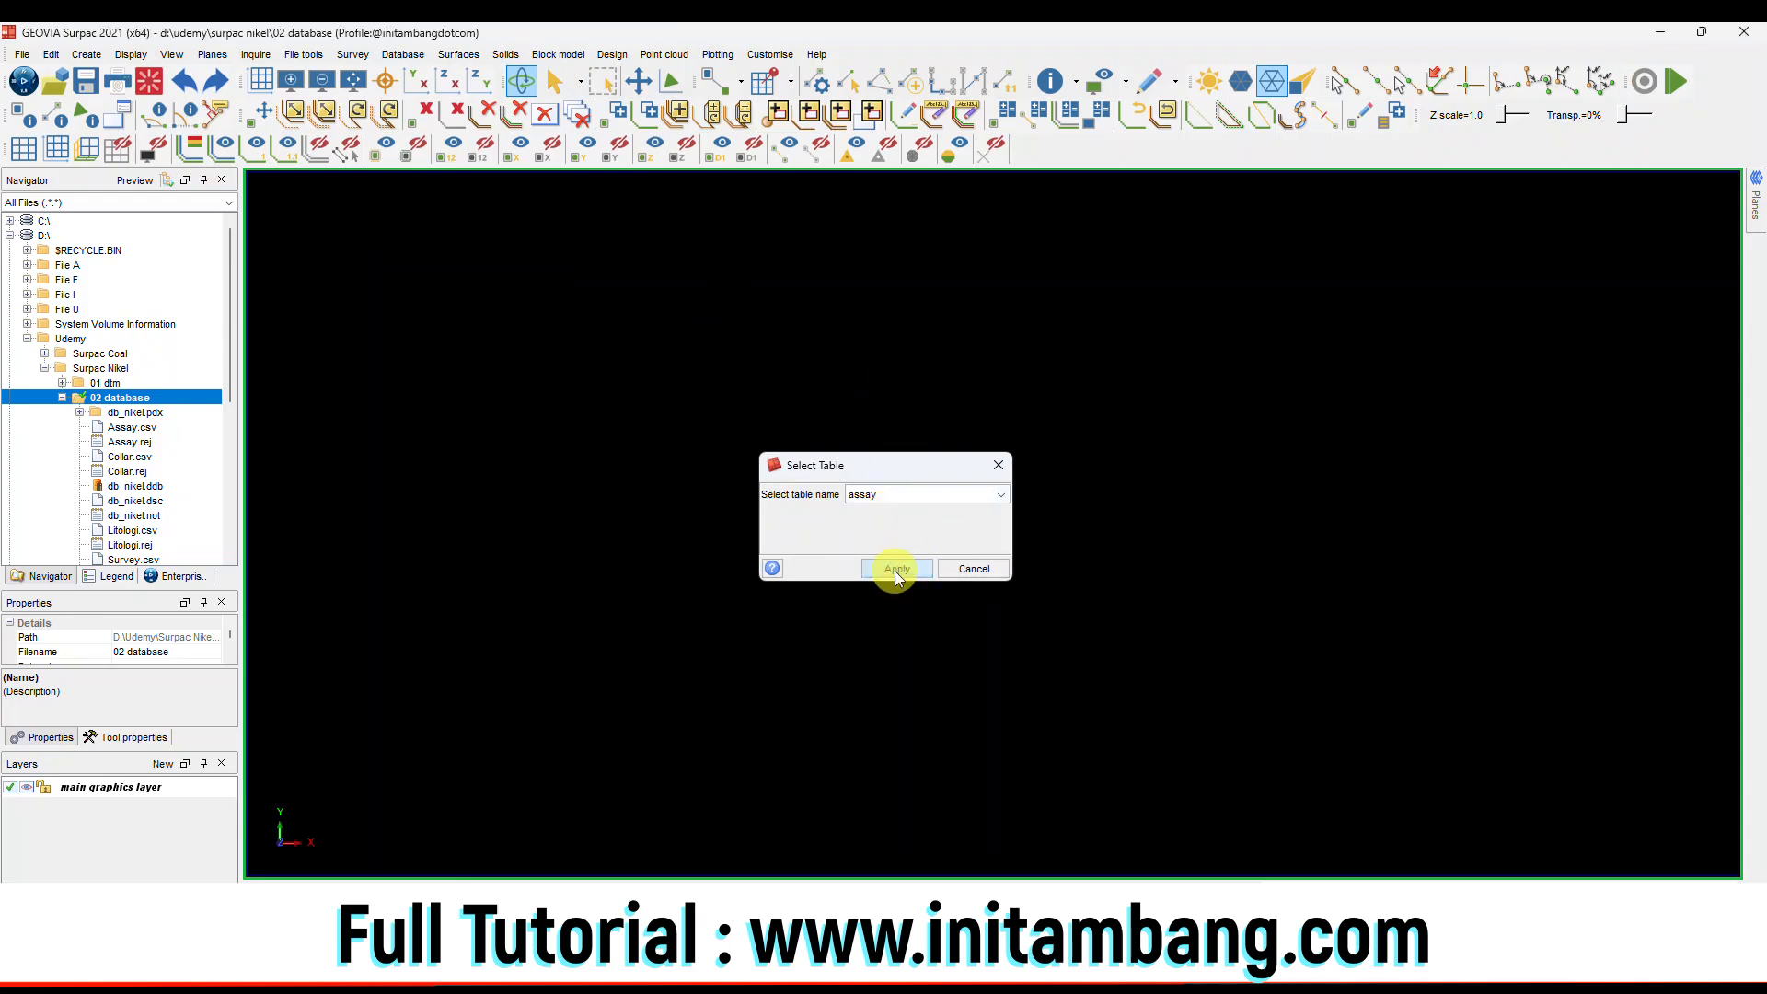
left_click(897, 571)
left_click(981, 617)
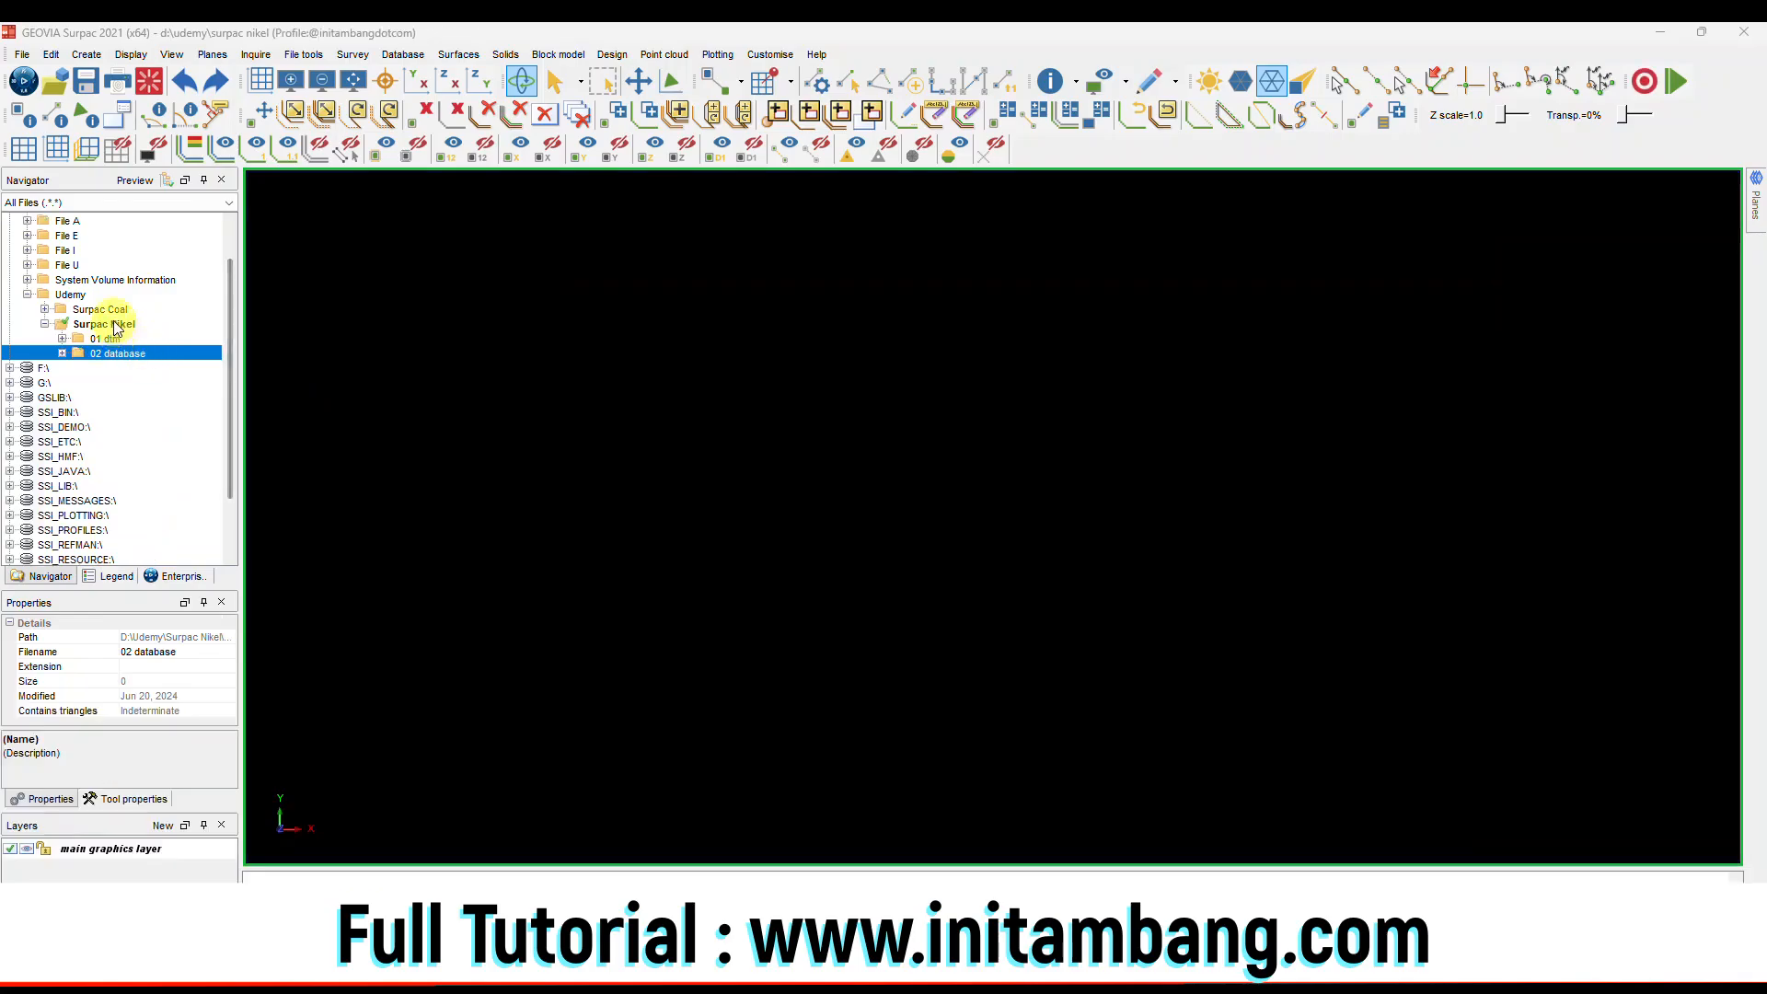
Create a folder named 03 bor geologi inside Surpac Nikel and make it the work directory.
left_click(116, 328)
right_click(116, 327)
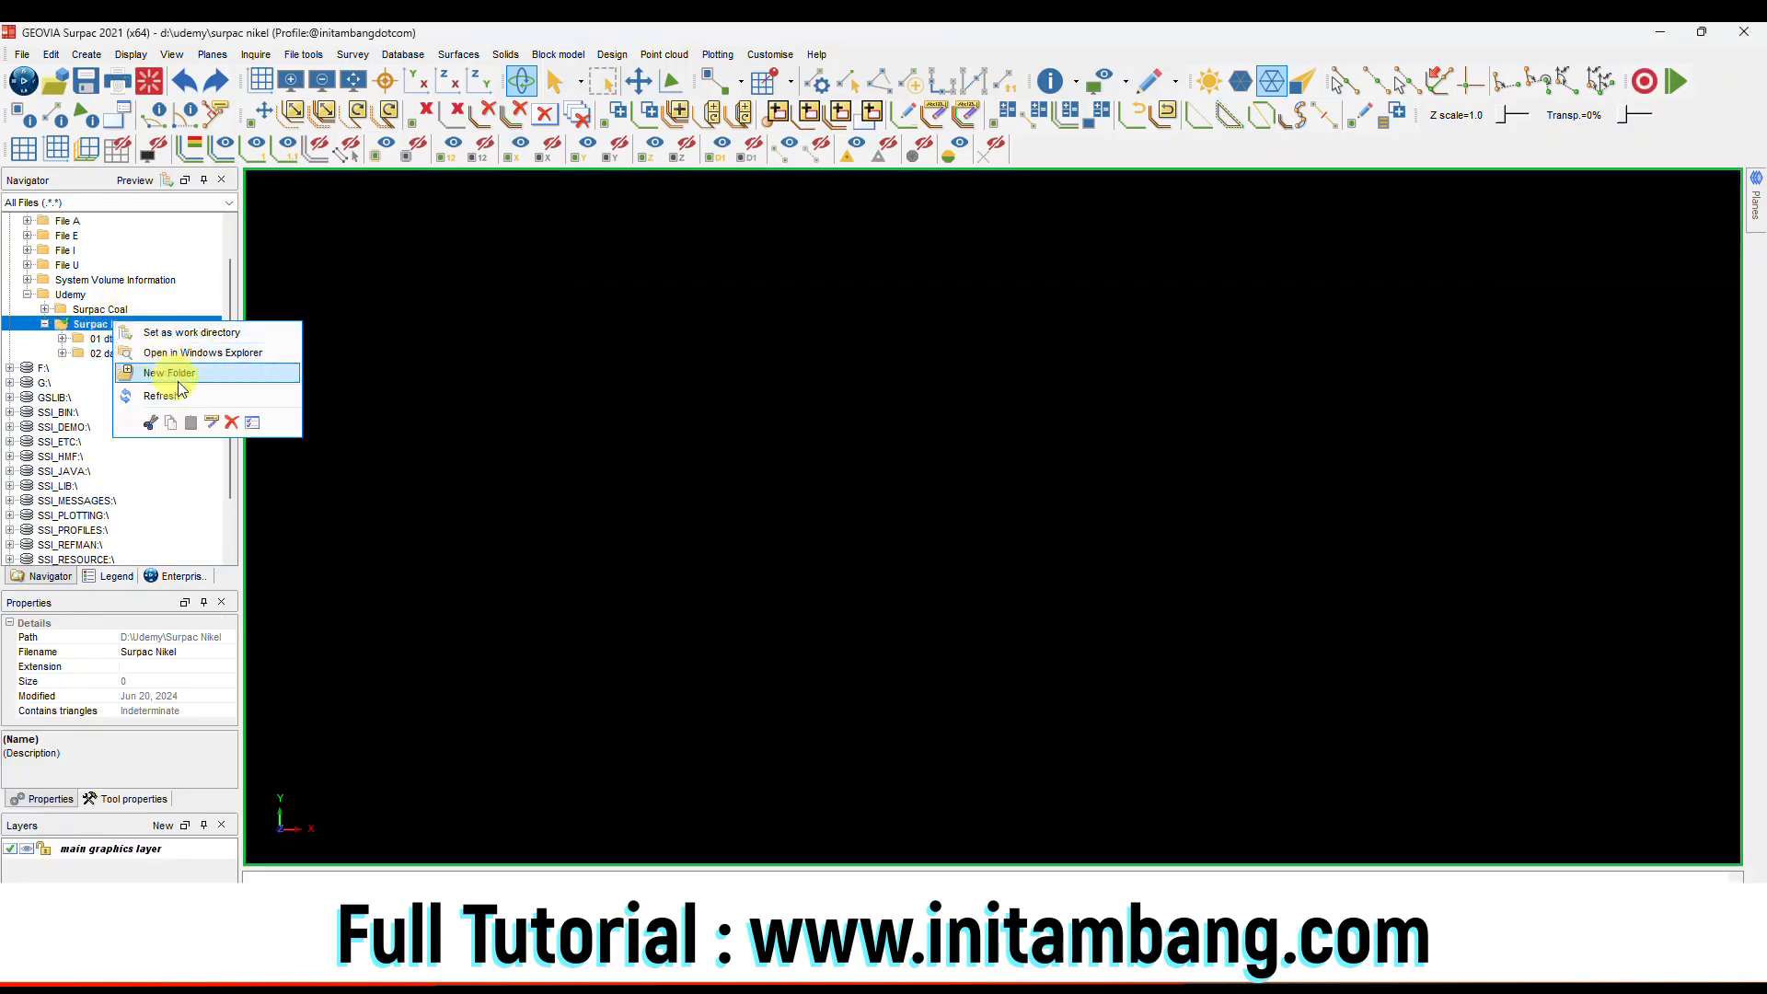
left_click(178, 379)
type("0")
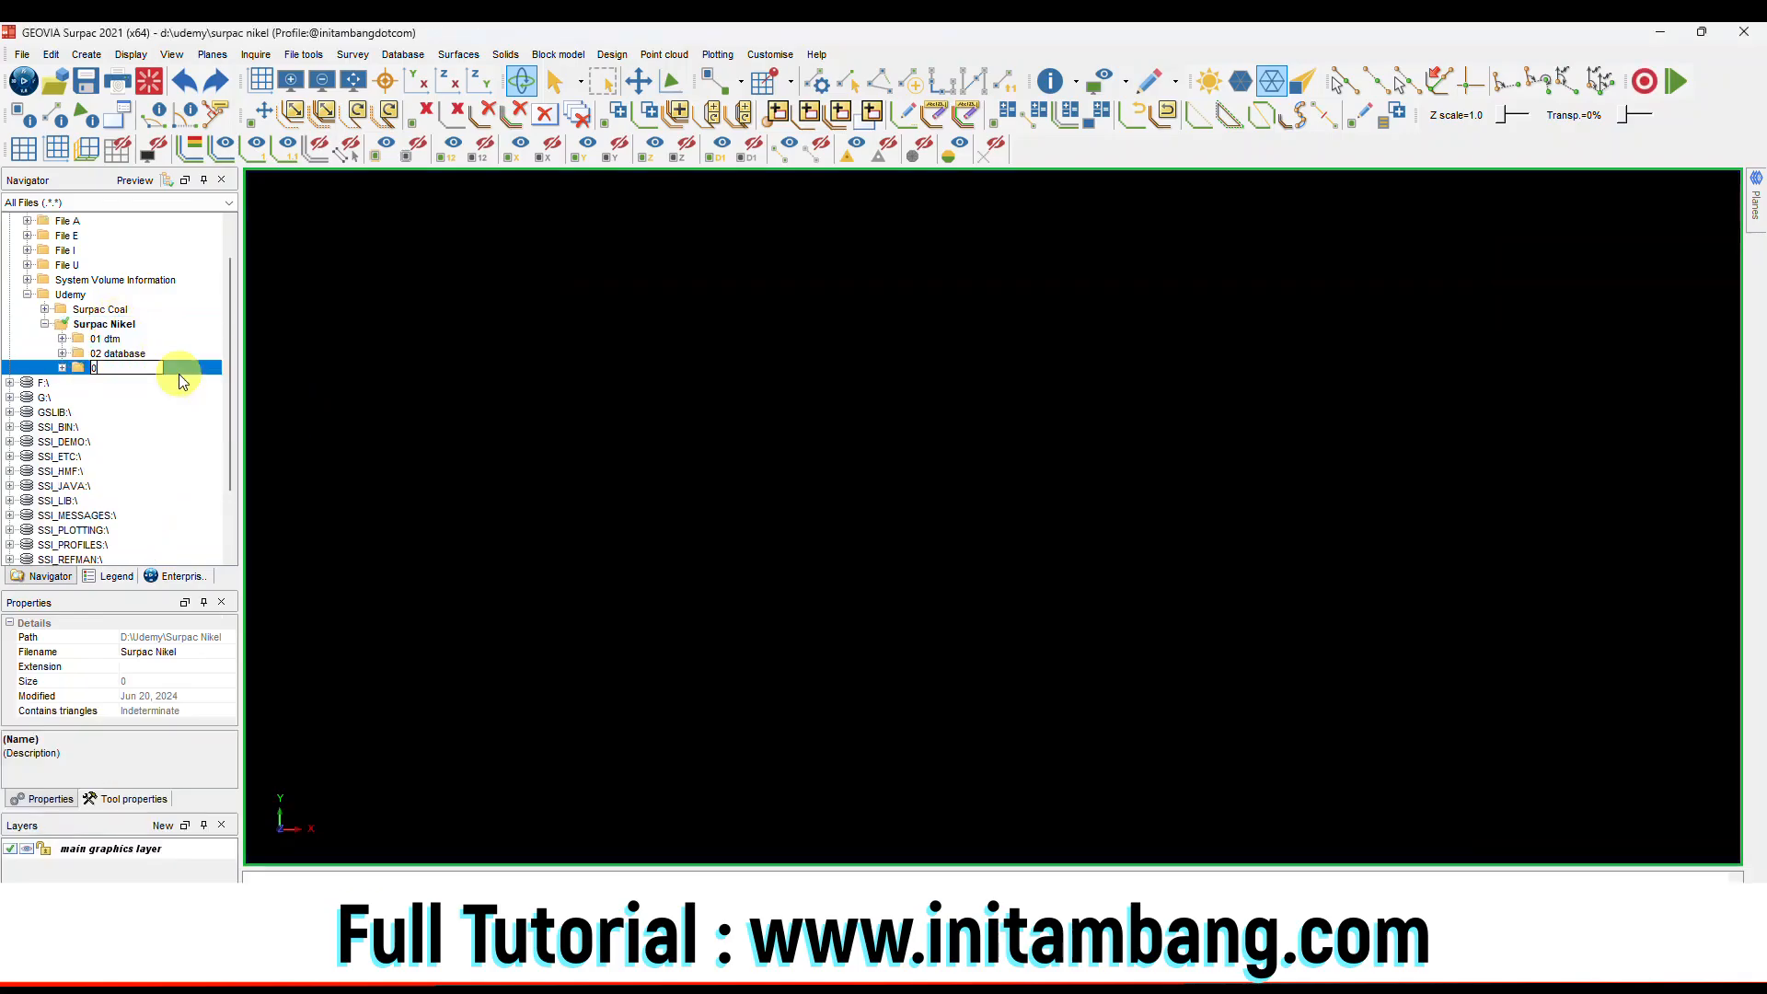
type("3 bor geologi")
key("Return")
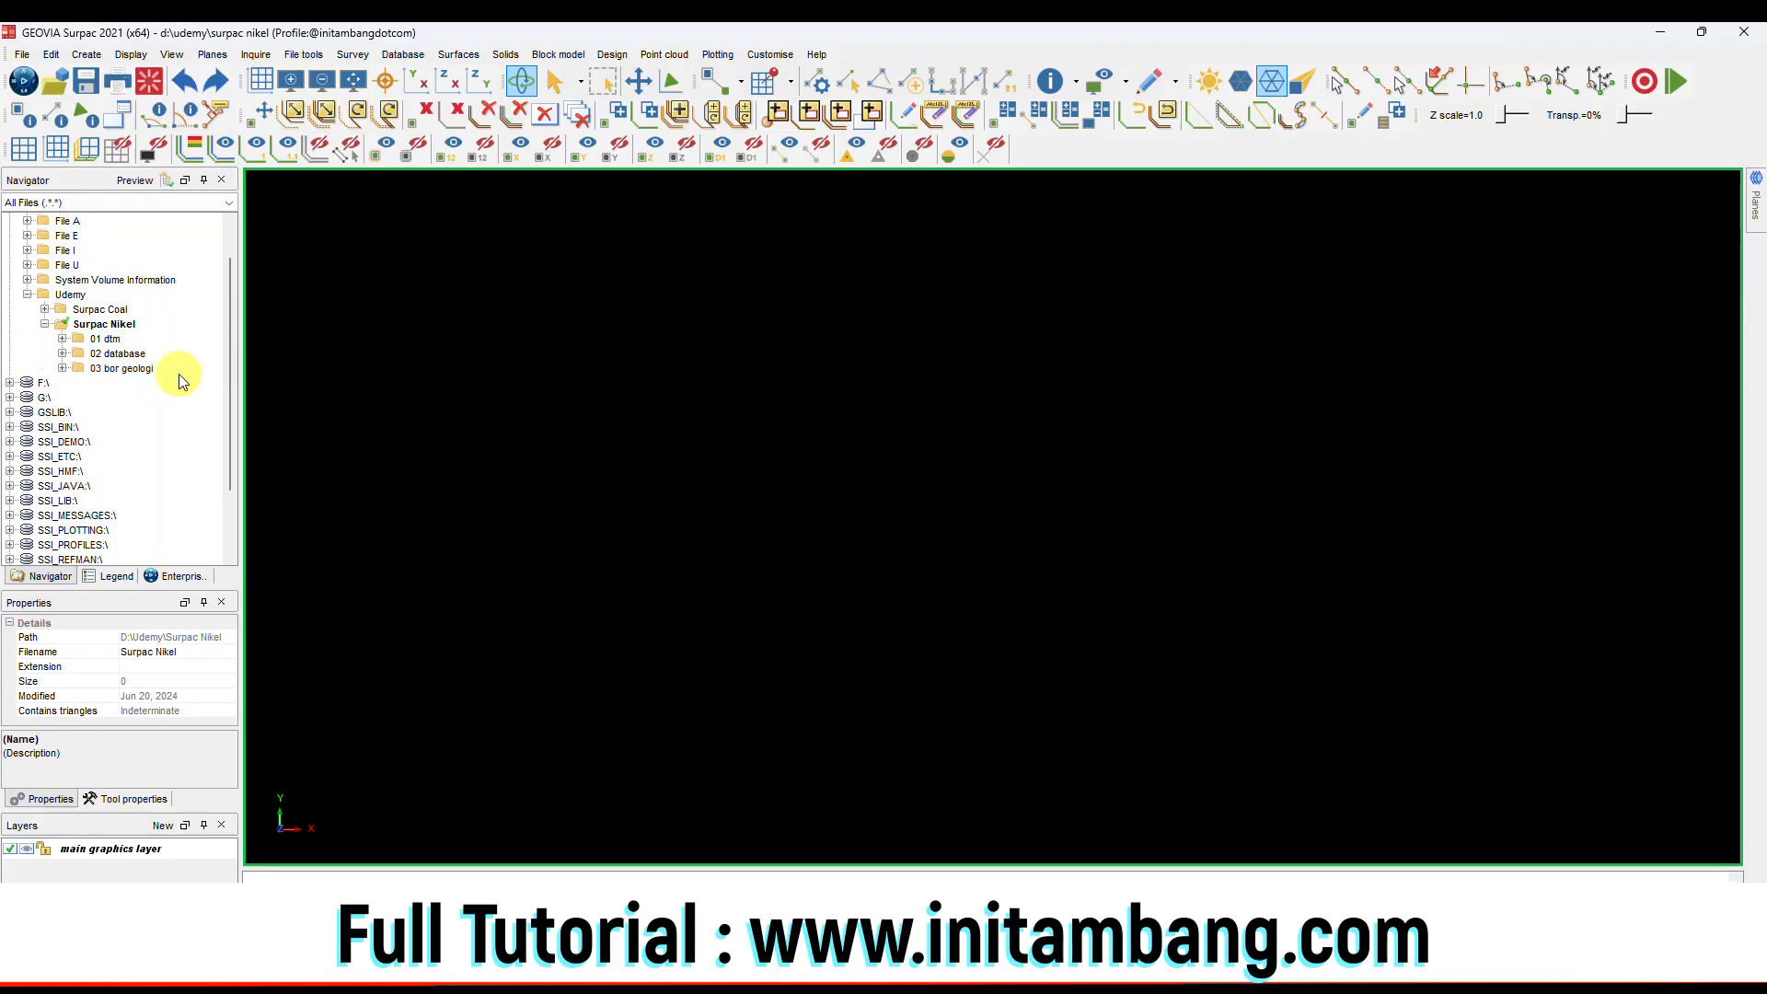
left_click(143, 370)
right_click(143, 372)
left_click(157, 383)
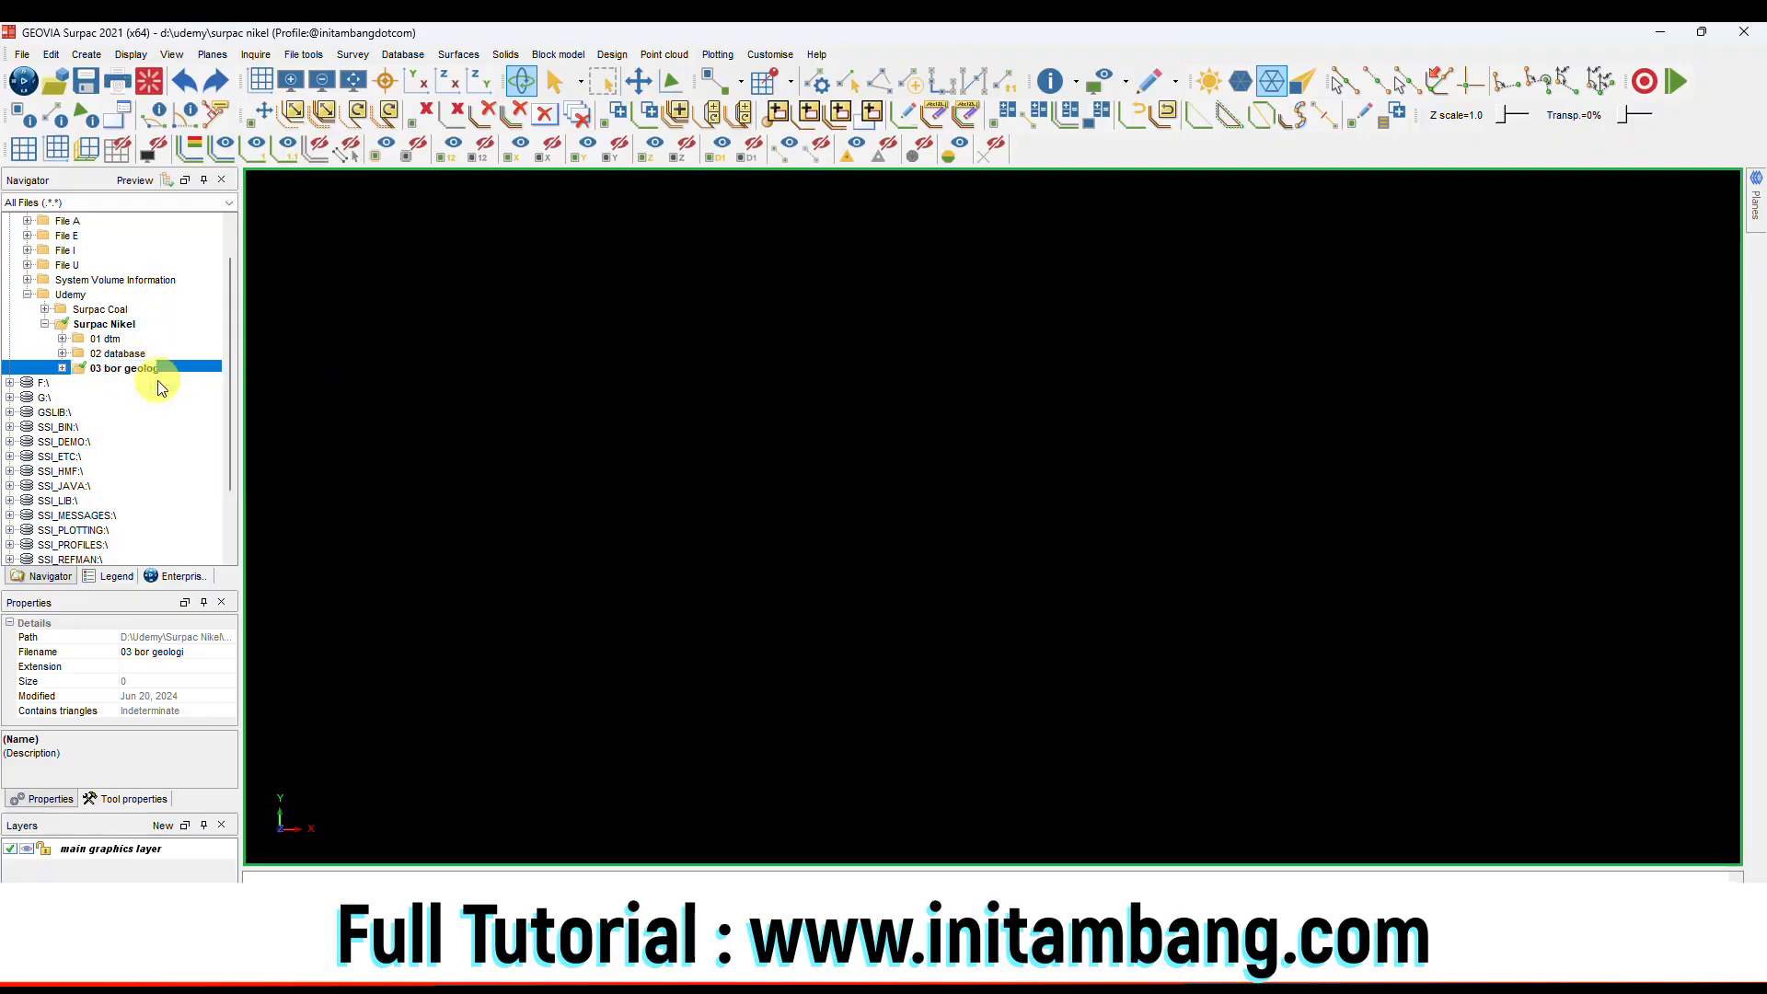
left_click(1201, 671)
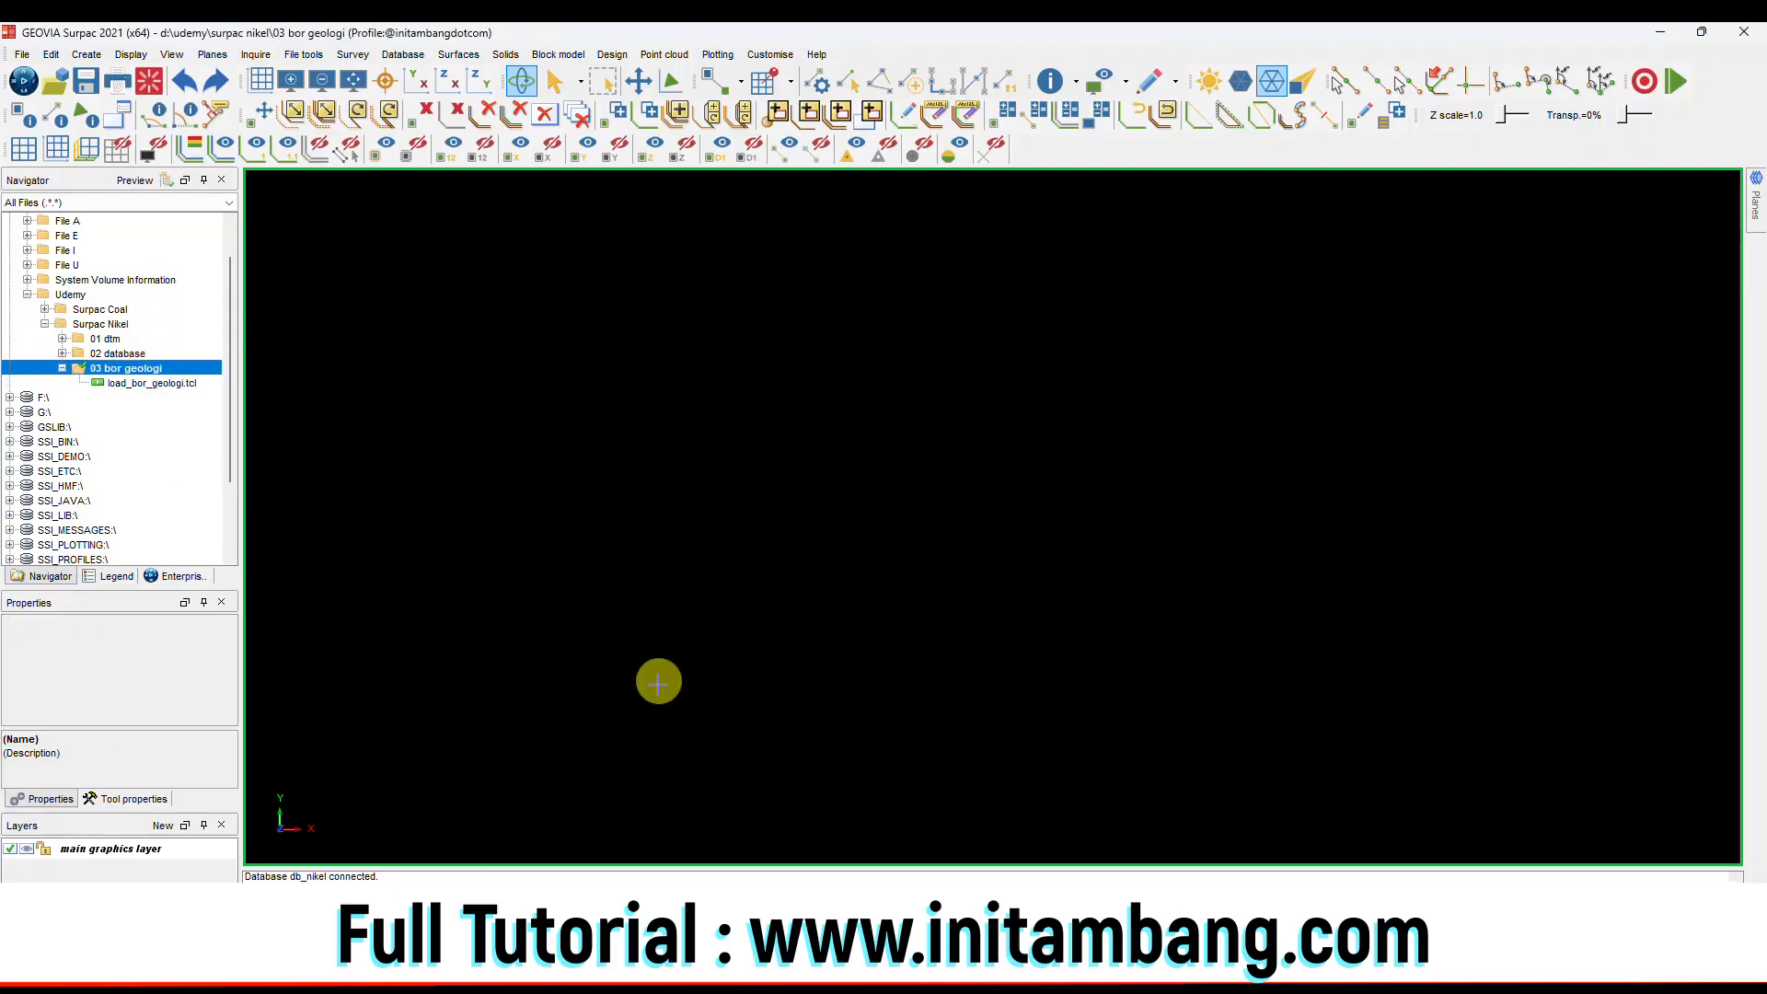
Run the load_bor_geologi.tcl macro to draw the geological drillholes in plan view.
left_click(151, 384)
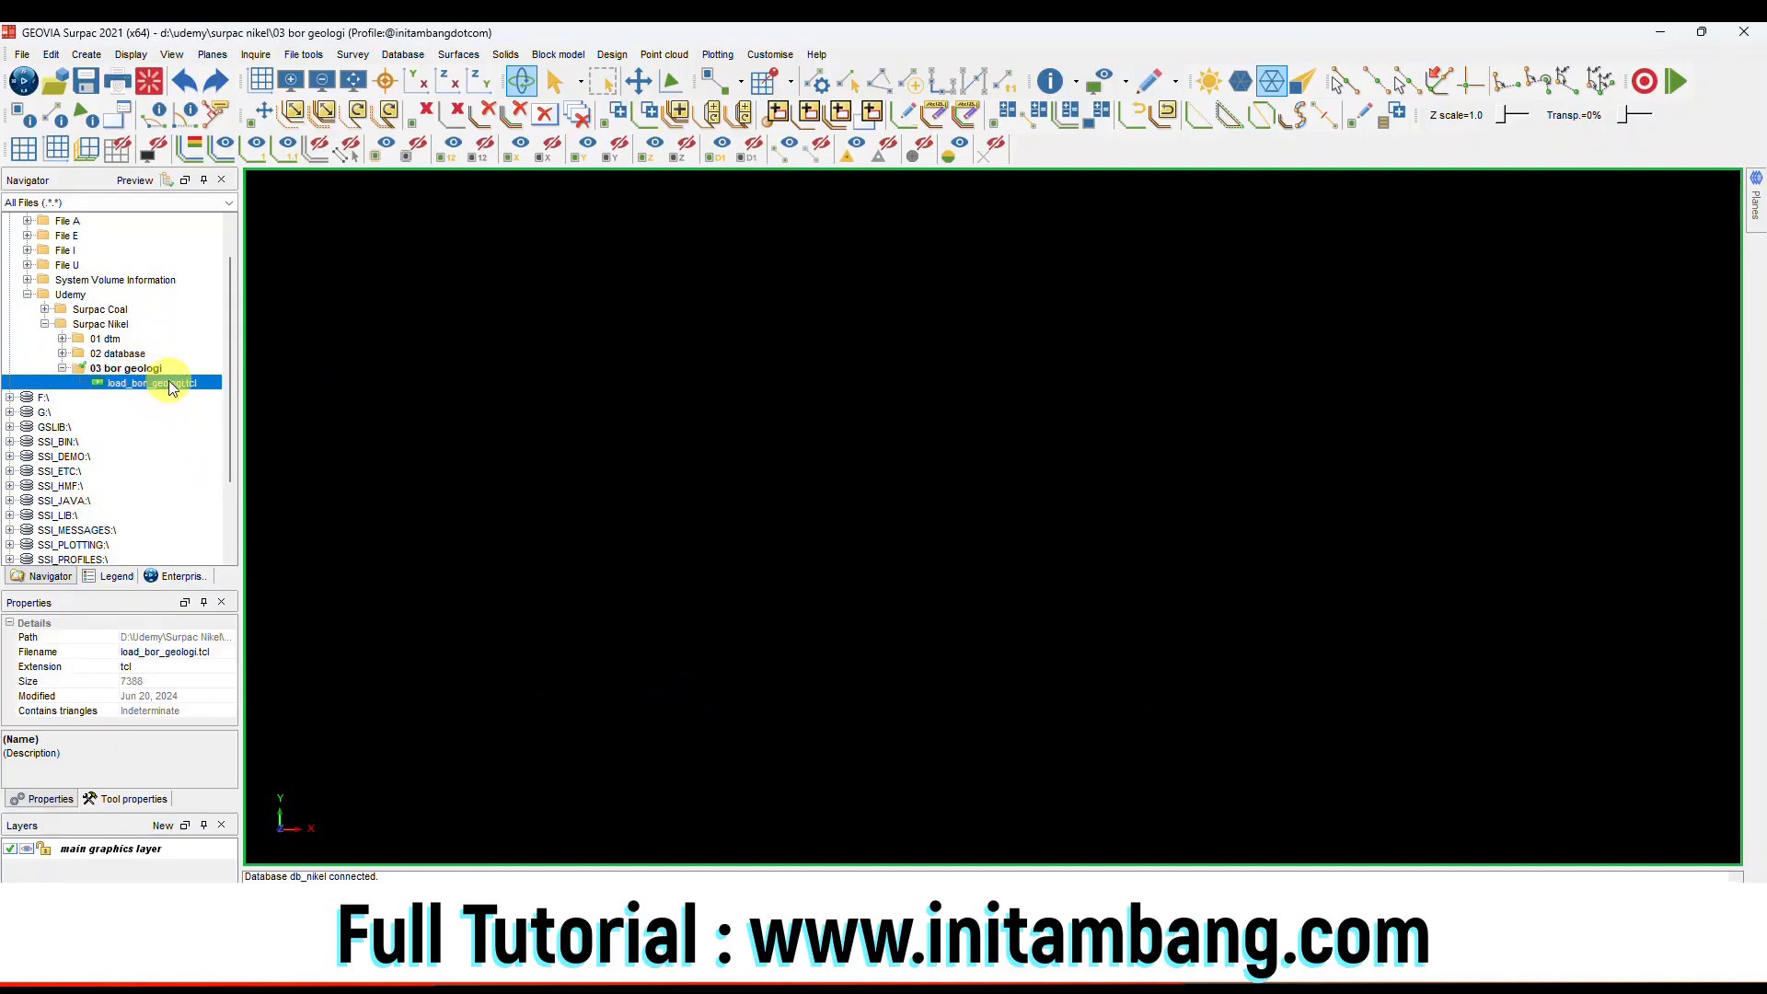
right_click(169, 386)
left_click(184, 390)
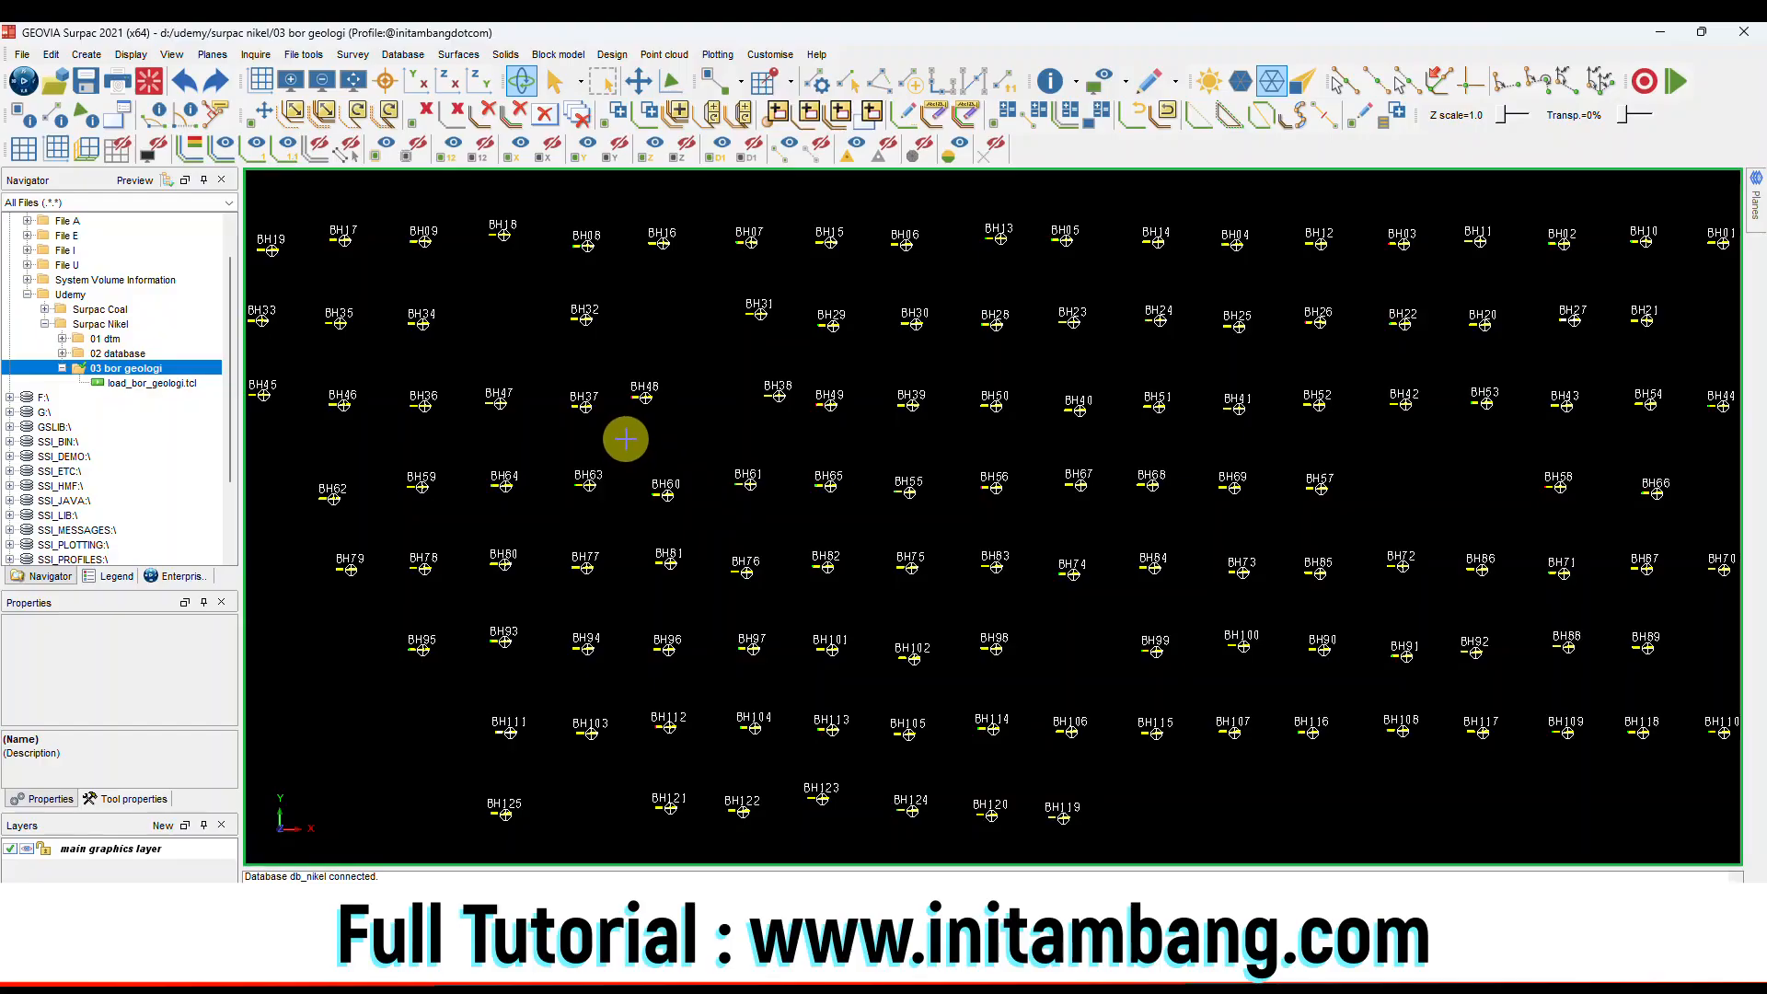
scroll(625, 439, "down", 1)
scroll(631, 421, "up", 1)
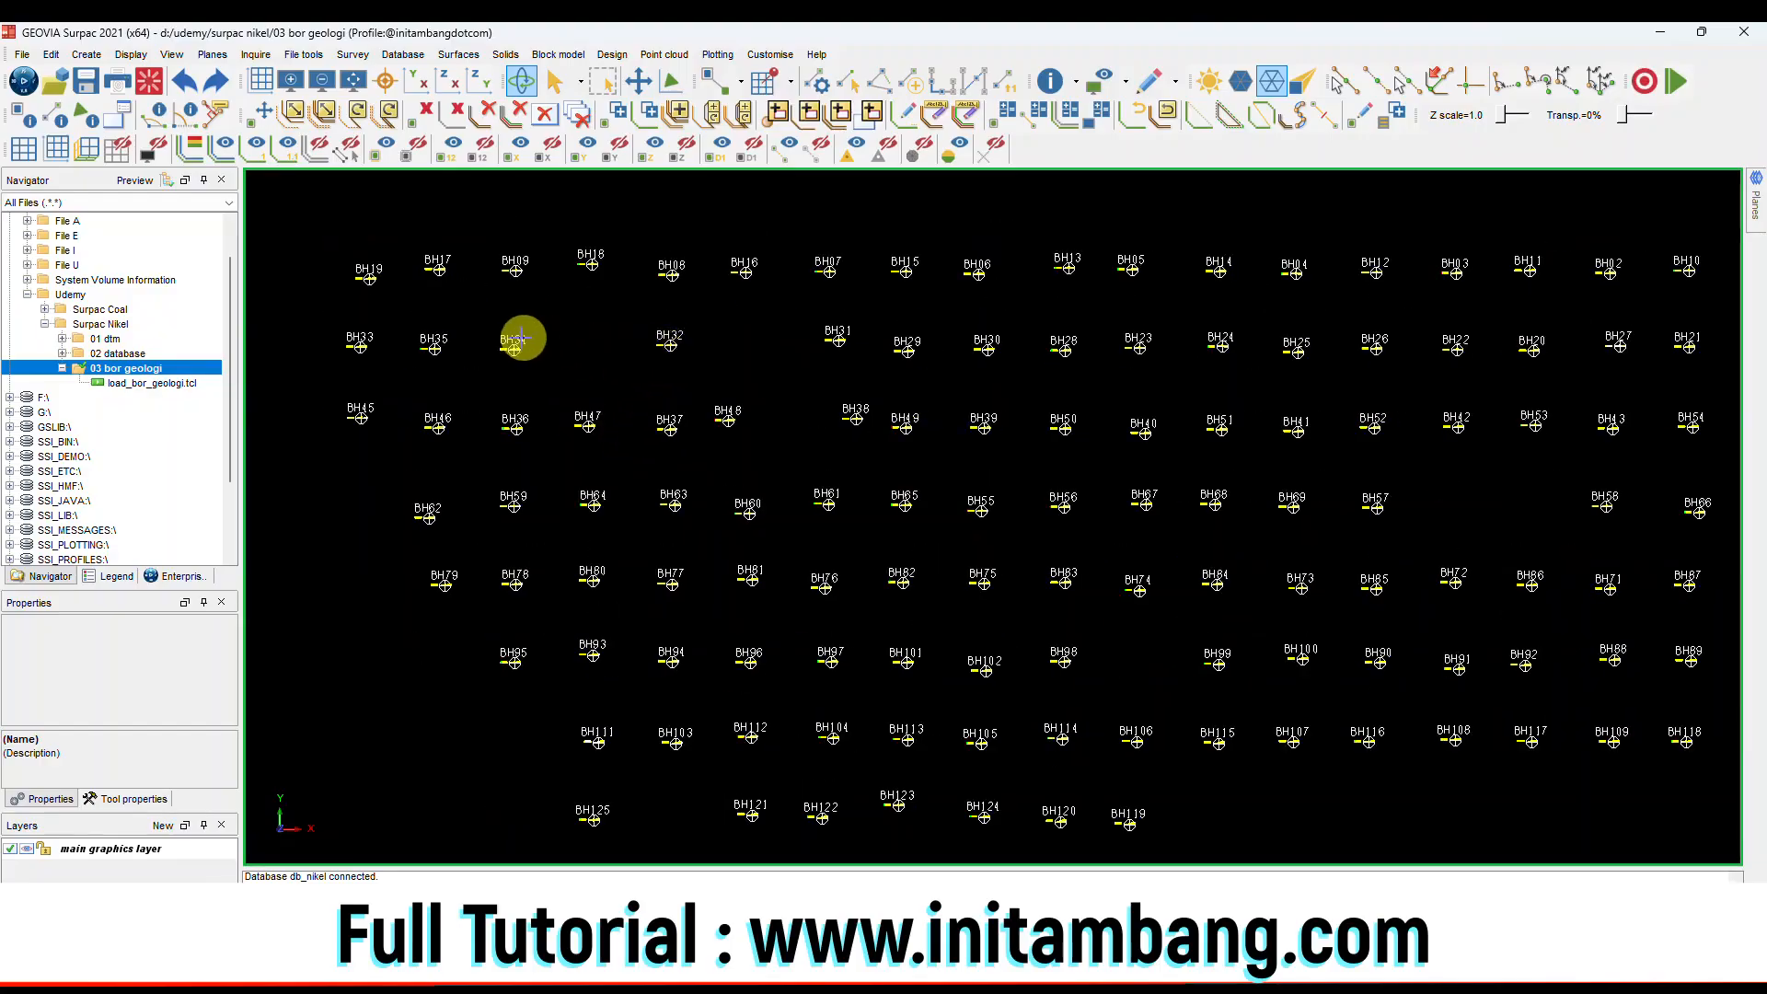
left_click_drag(1045, 694, 852, 631)
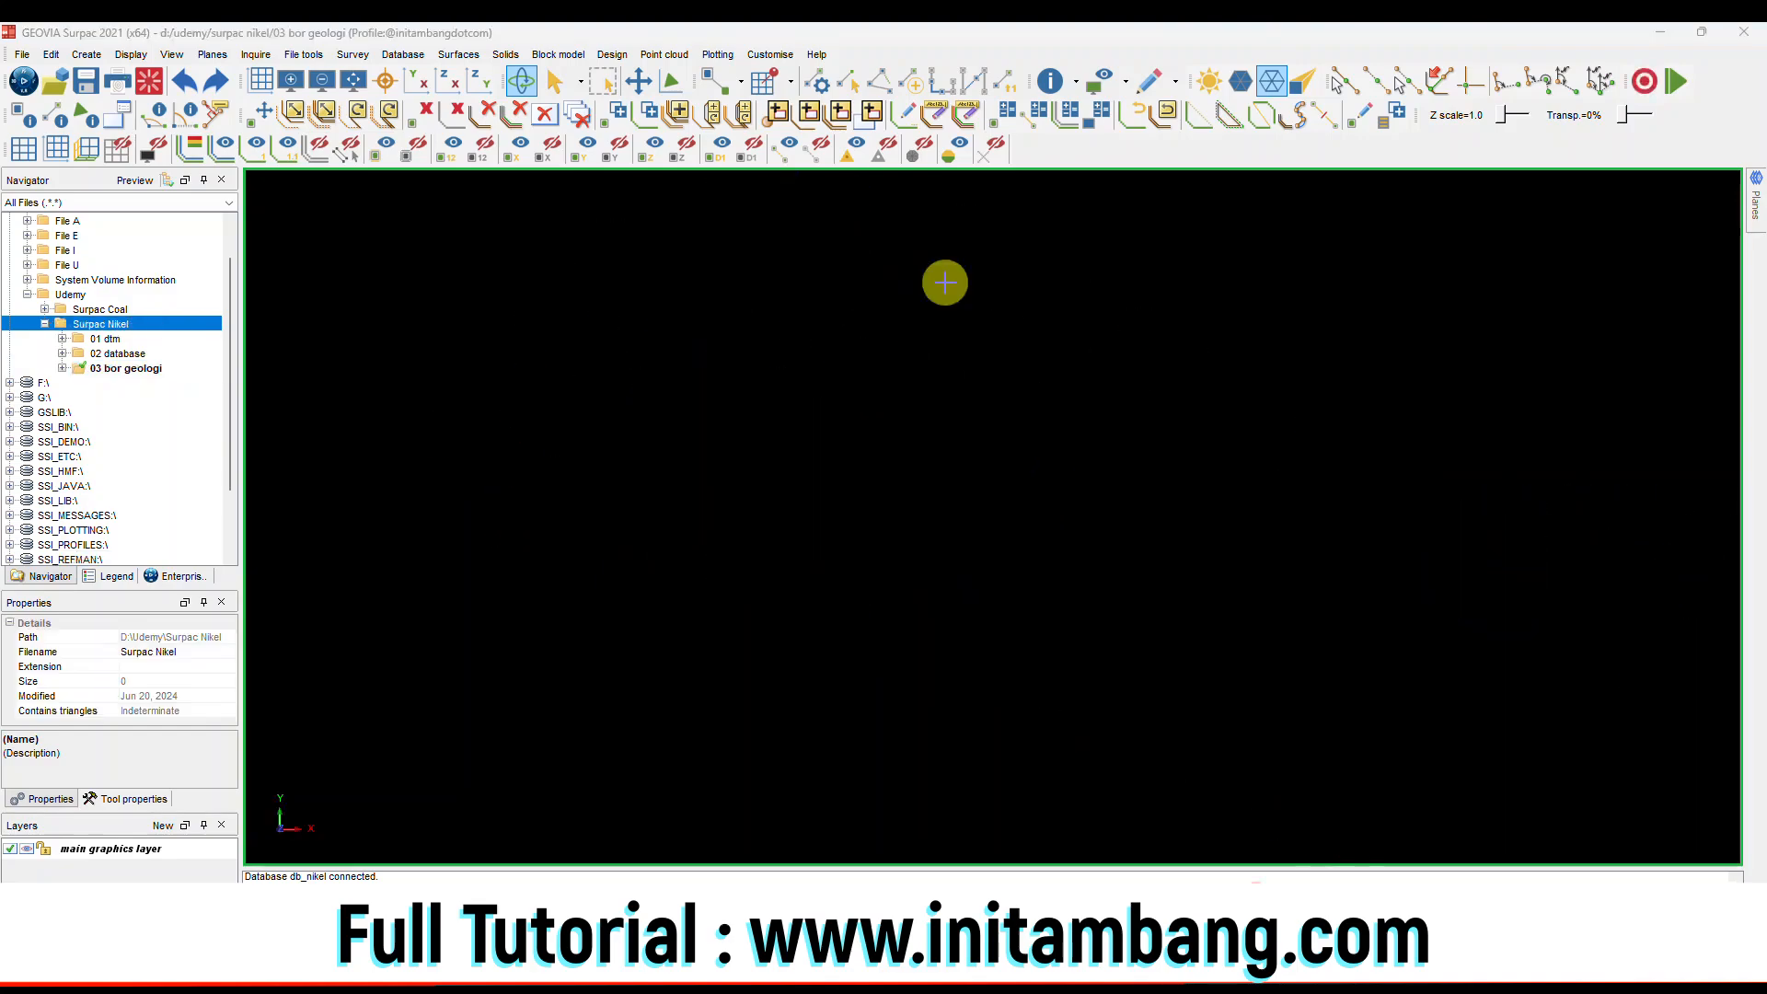
Run load_bor_geologi.tcl from the 03 bor geologi folder again and display the drillholes in 3D.
left_click(63, 368)
right_click(151, 383)
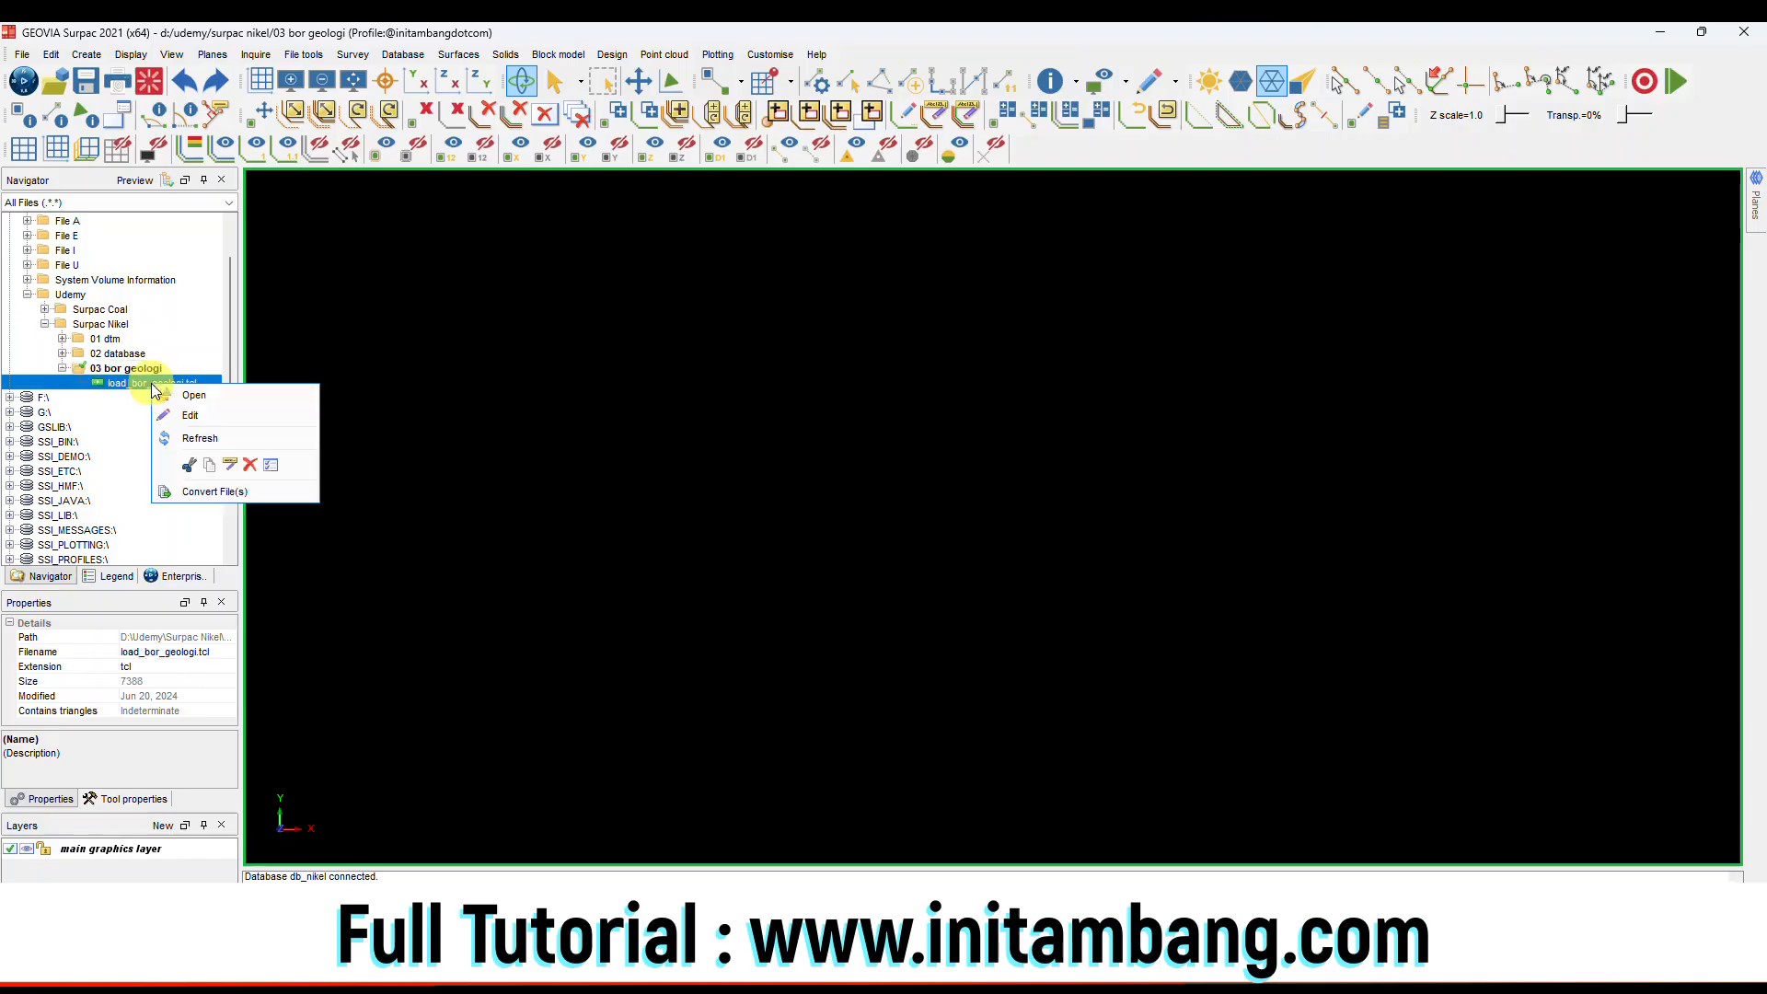
left_click(162, 398)
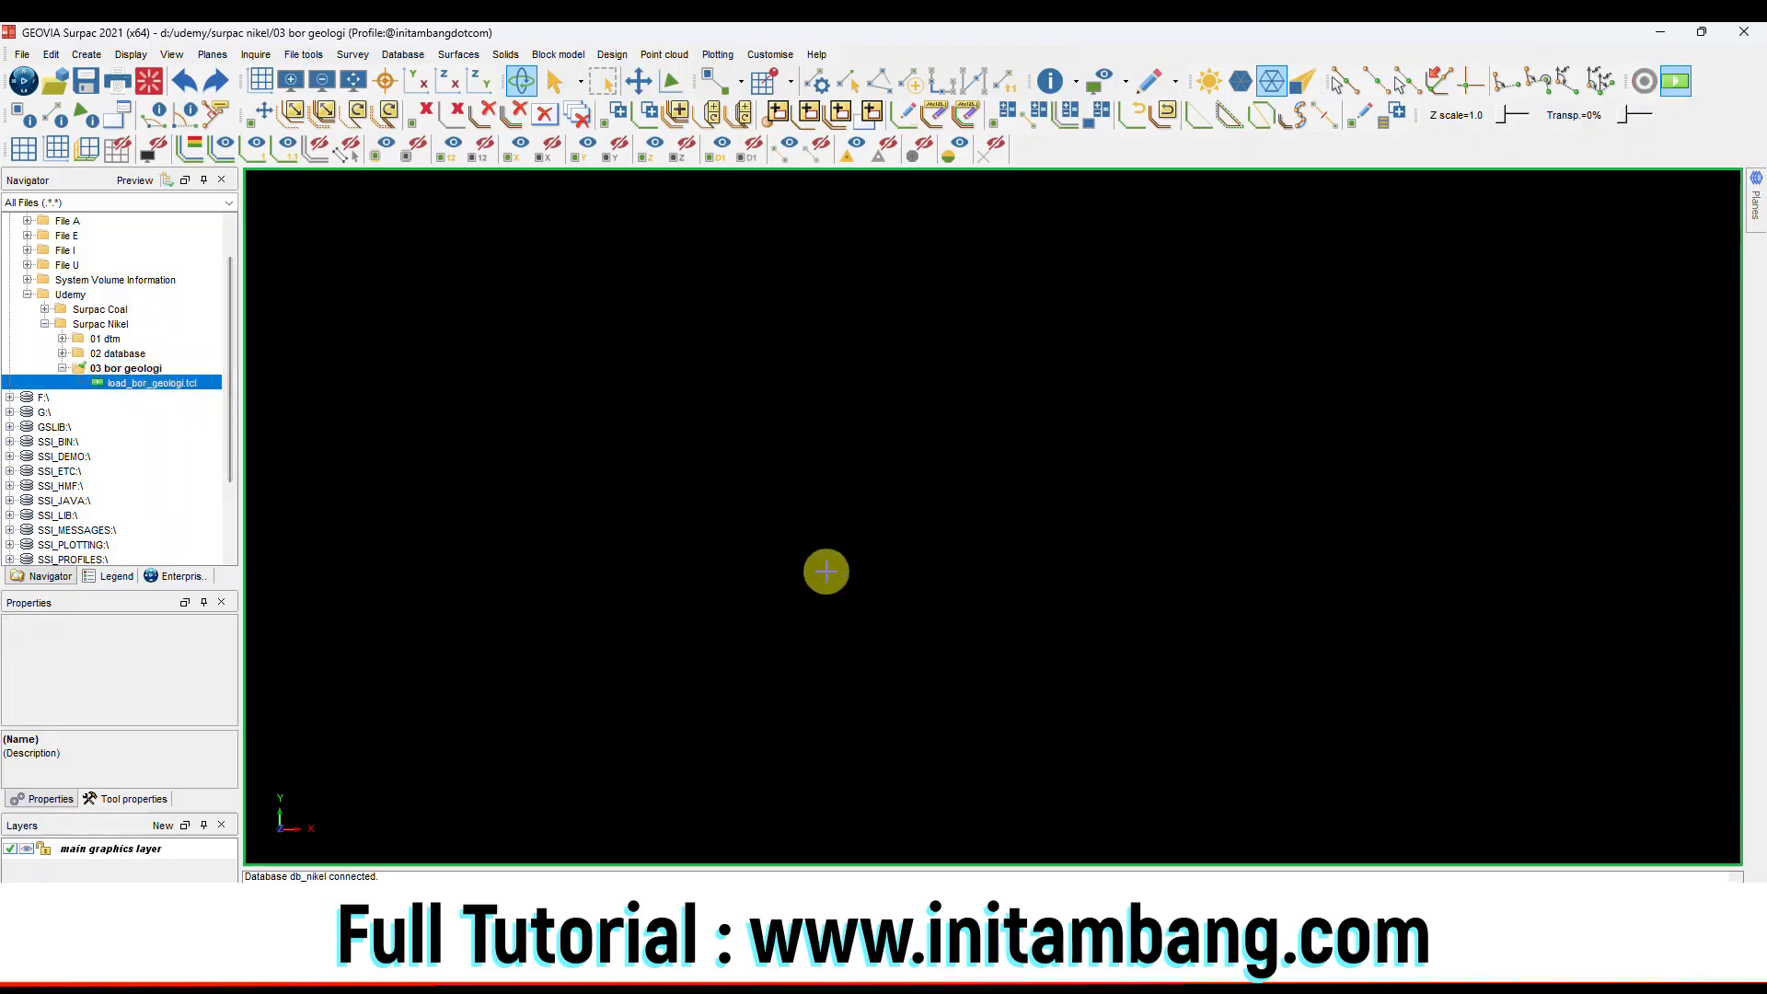
left_click_drag(974, 659, 950, 603)
scroll(795, 606, "up", 3)
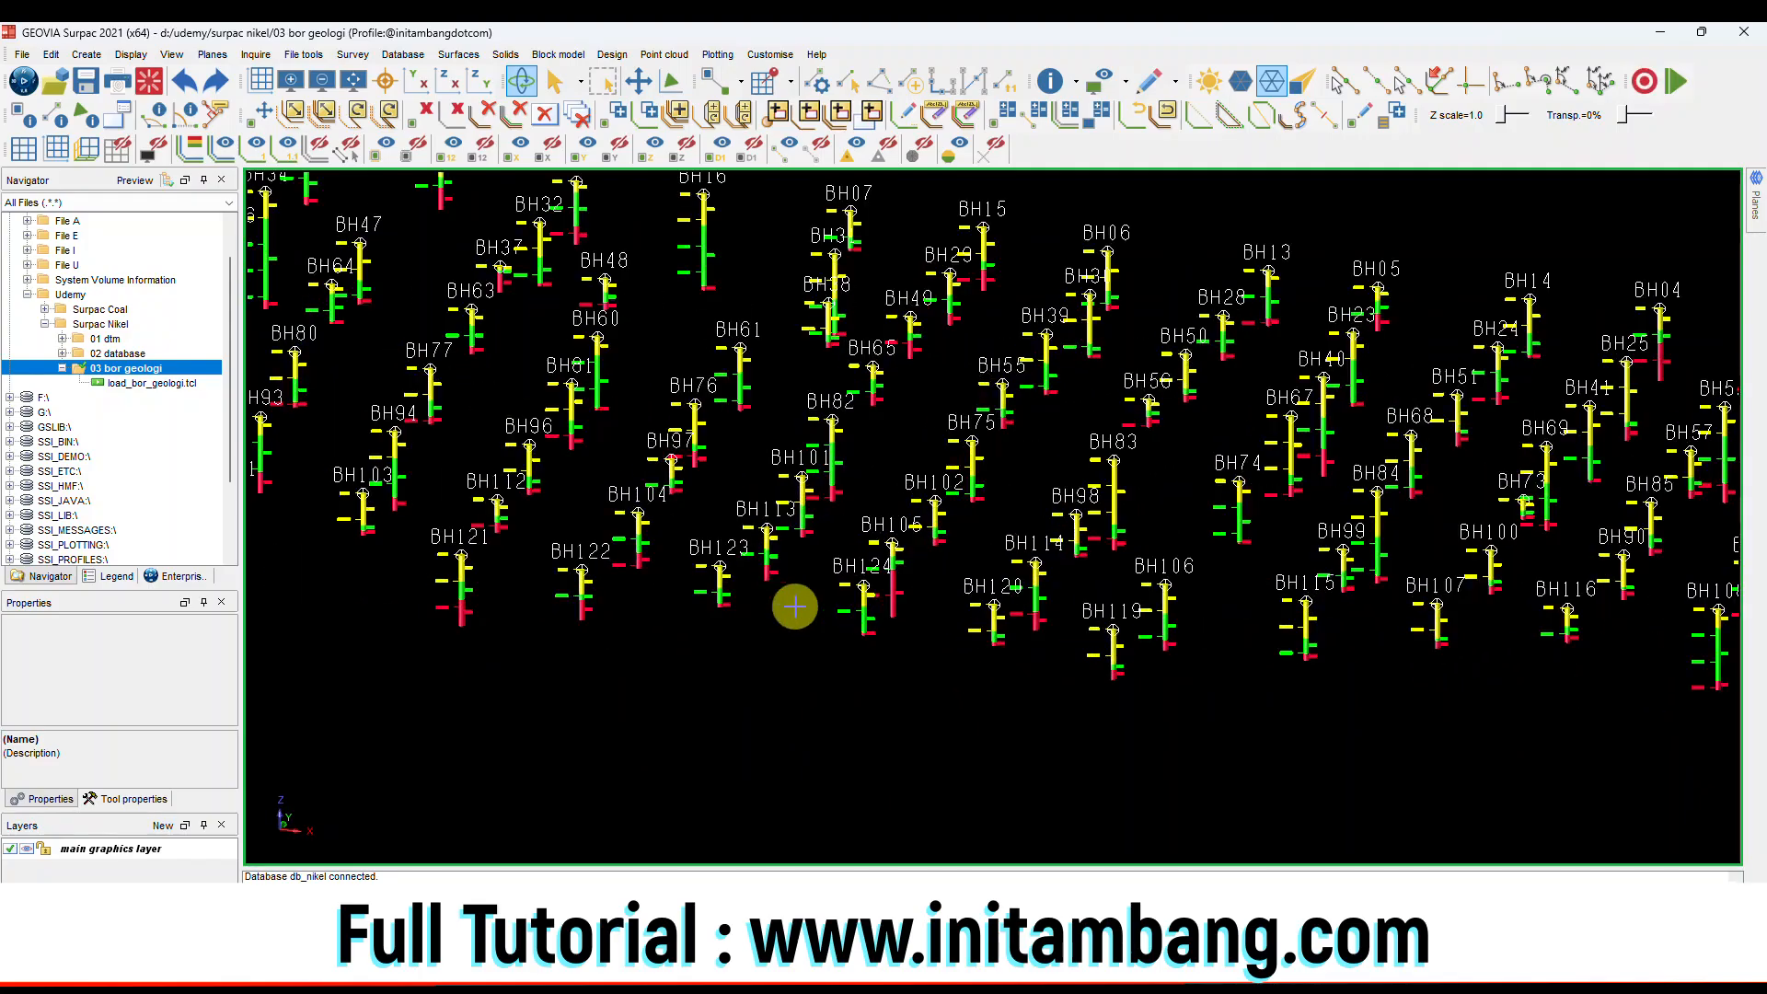
Examine the depth labels and the LIM, SAP and BR lithology intervals on drillhole BH81 and its neighbours.
scroll(795, 606, "down", 3)
left_click_drag(801, 599, 858, 585)
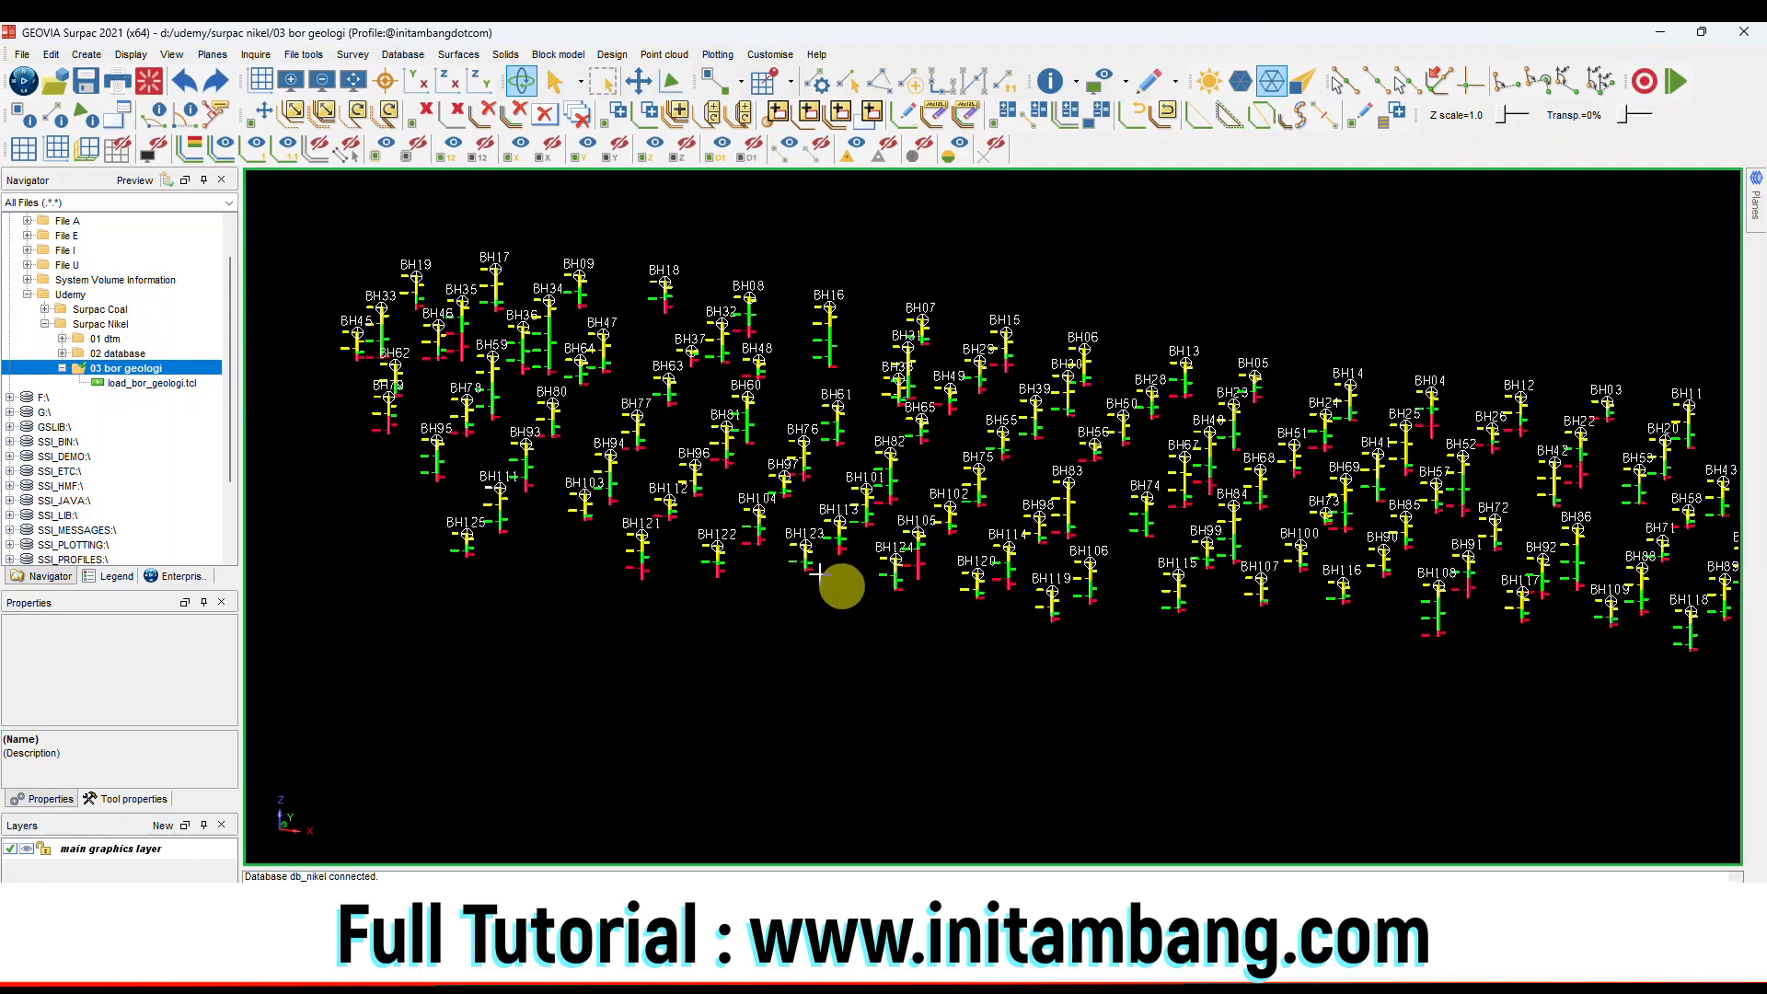
scroll(751, 472, "up", 2)
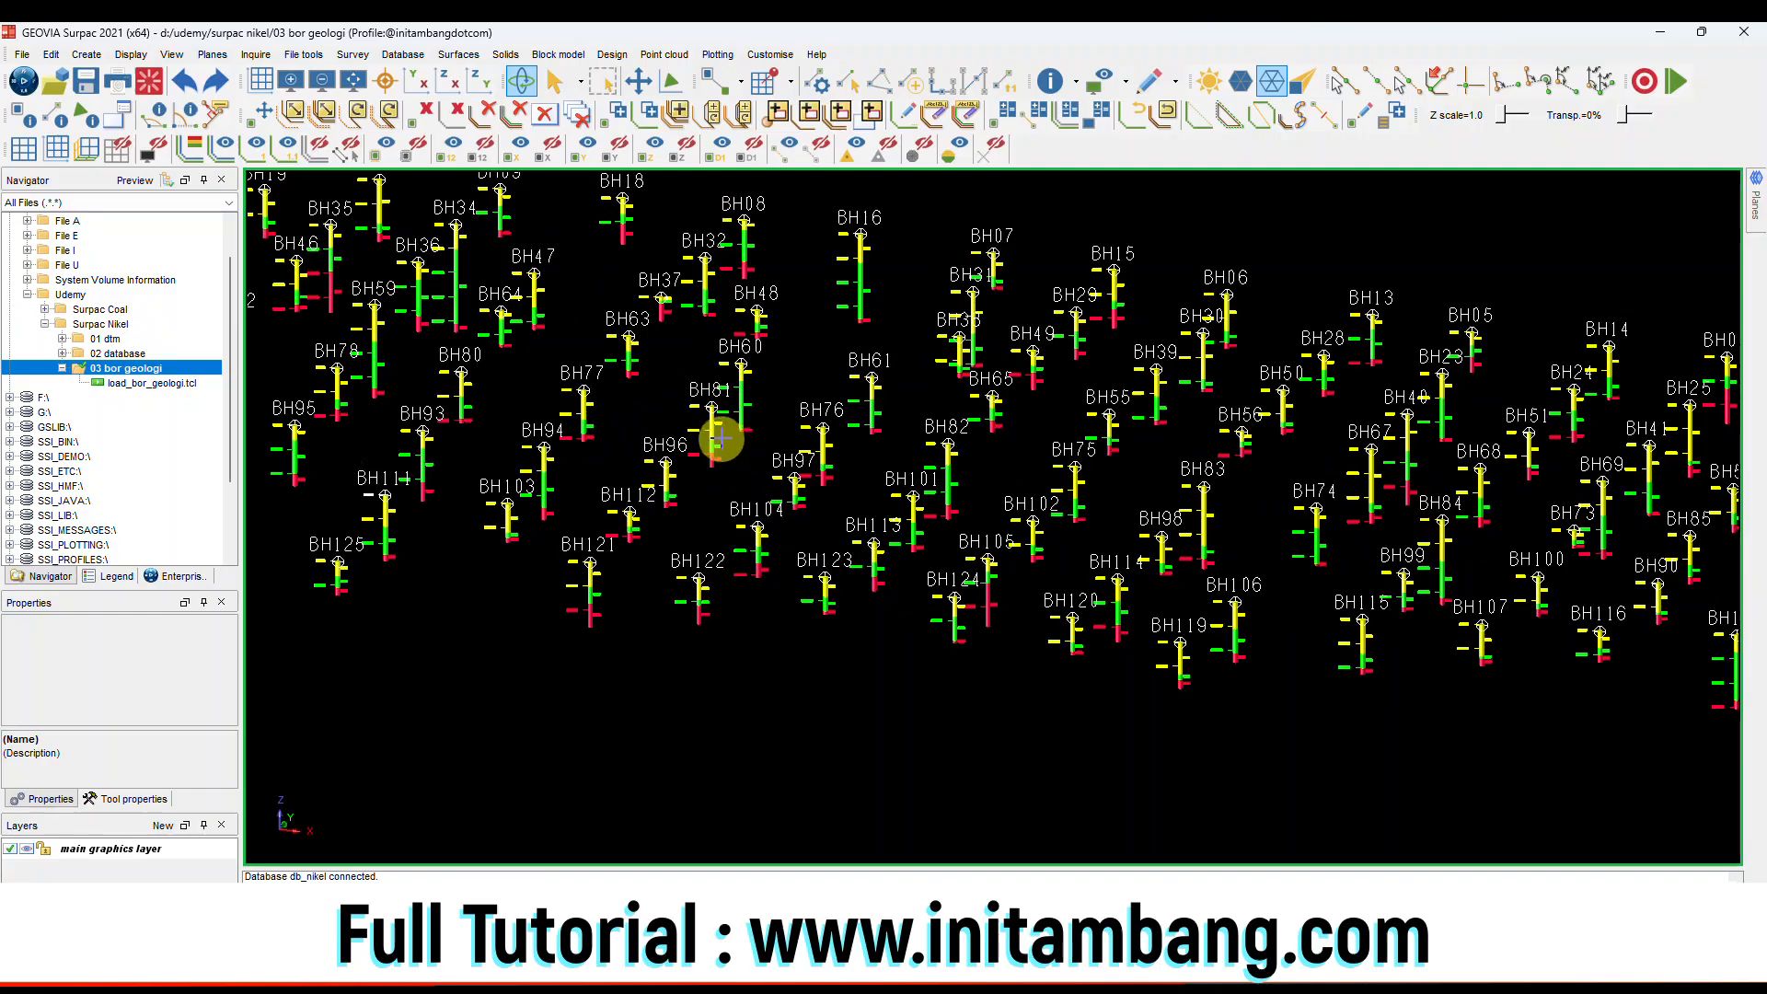
scroll(721, 439, "up", 5)
scroll(675, 368, "up", 1)
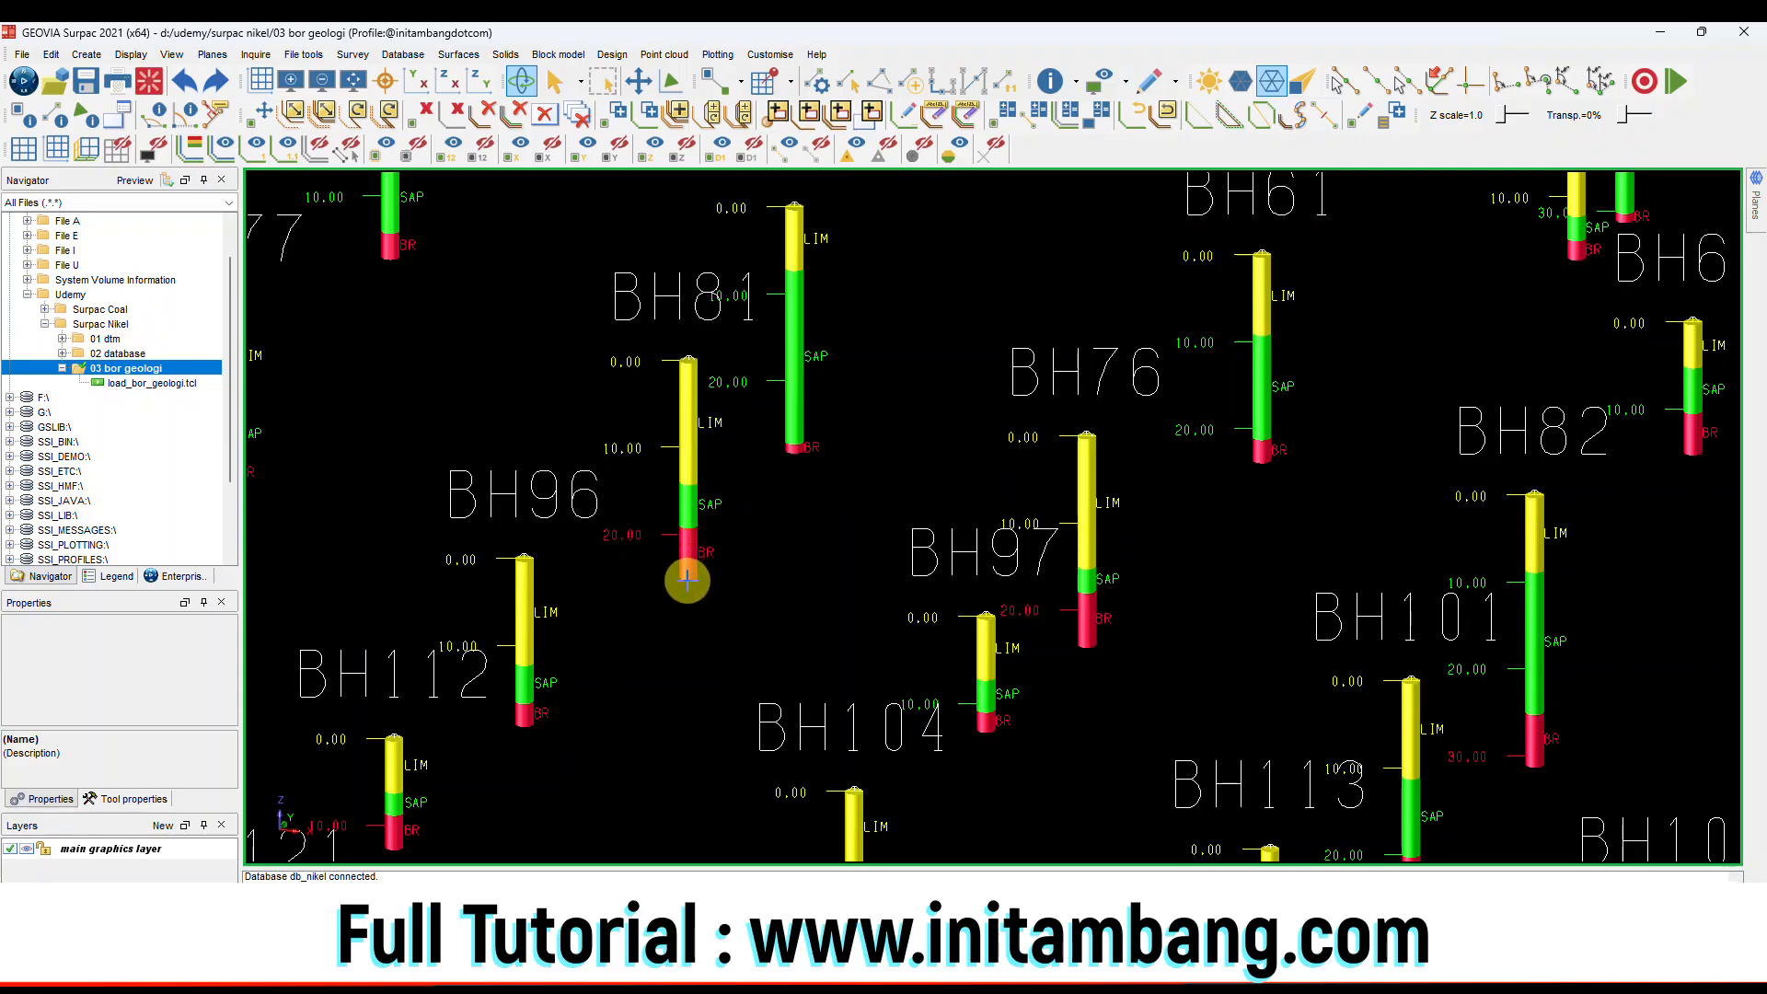
scroll(687, 580, "down", 2)
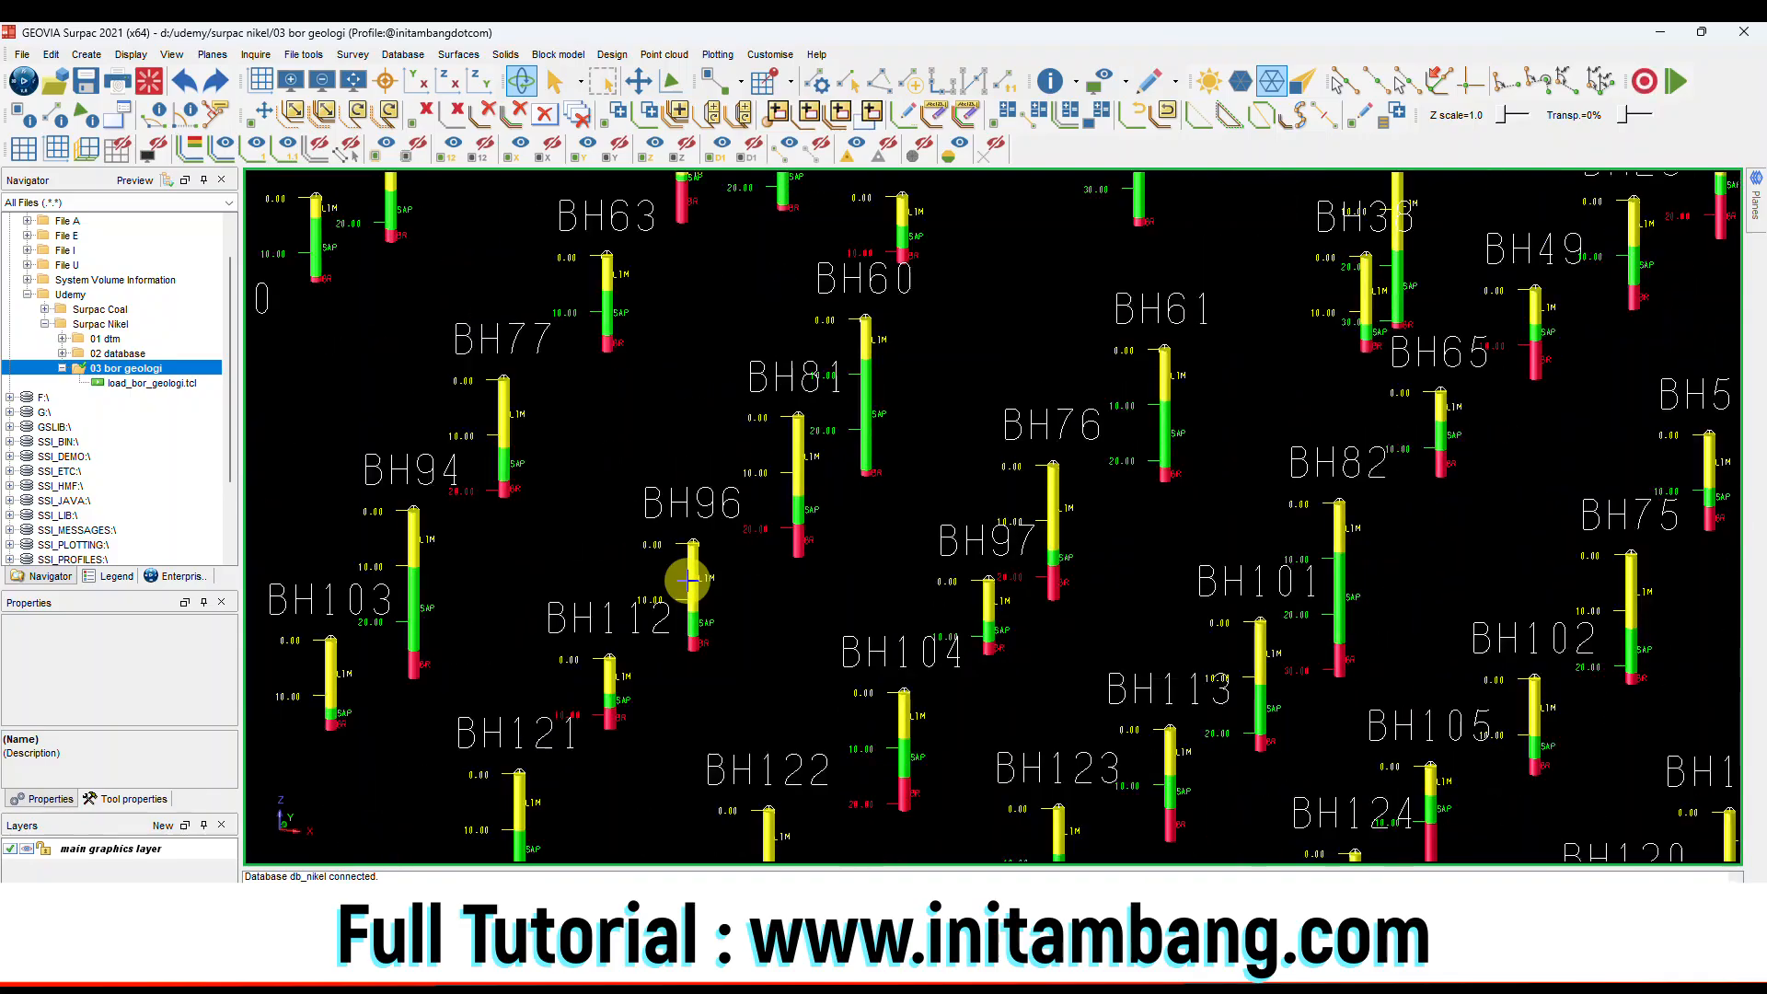
scroll(801, 528, "up", 3)
middle_click_drag(840, 449, 799, 514)
scroll(798, 514, "up", 2)
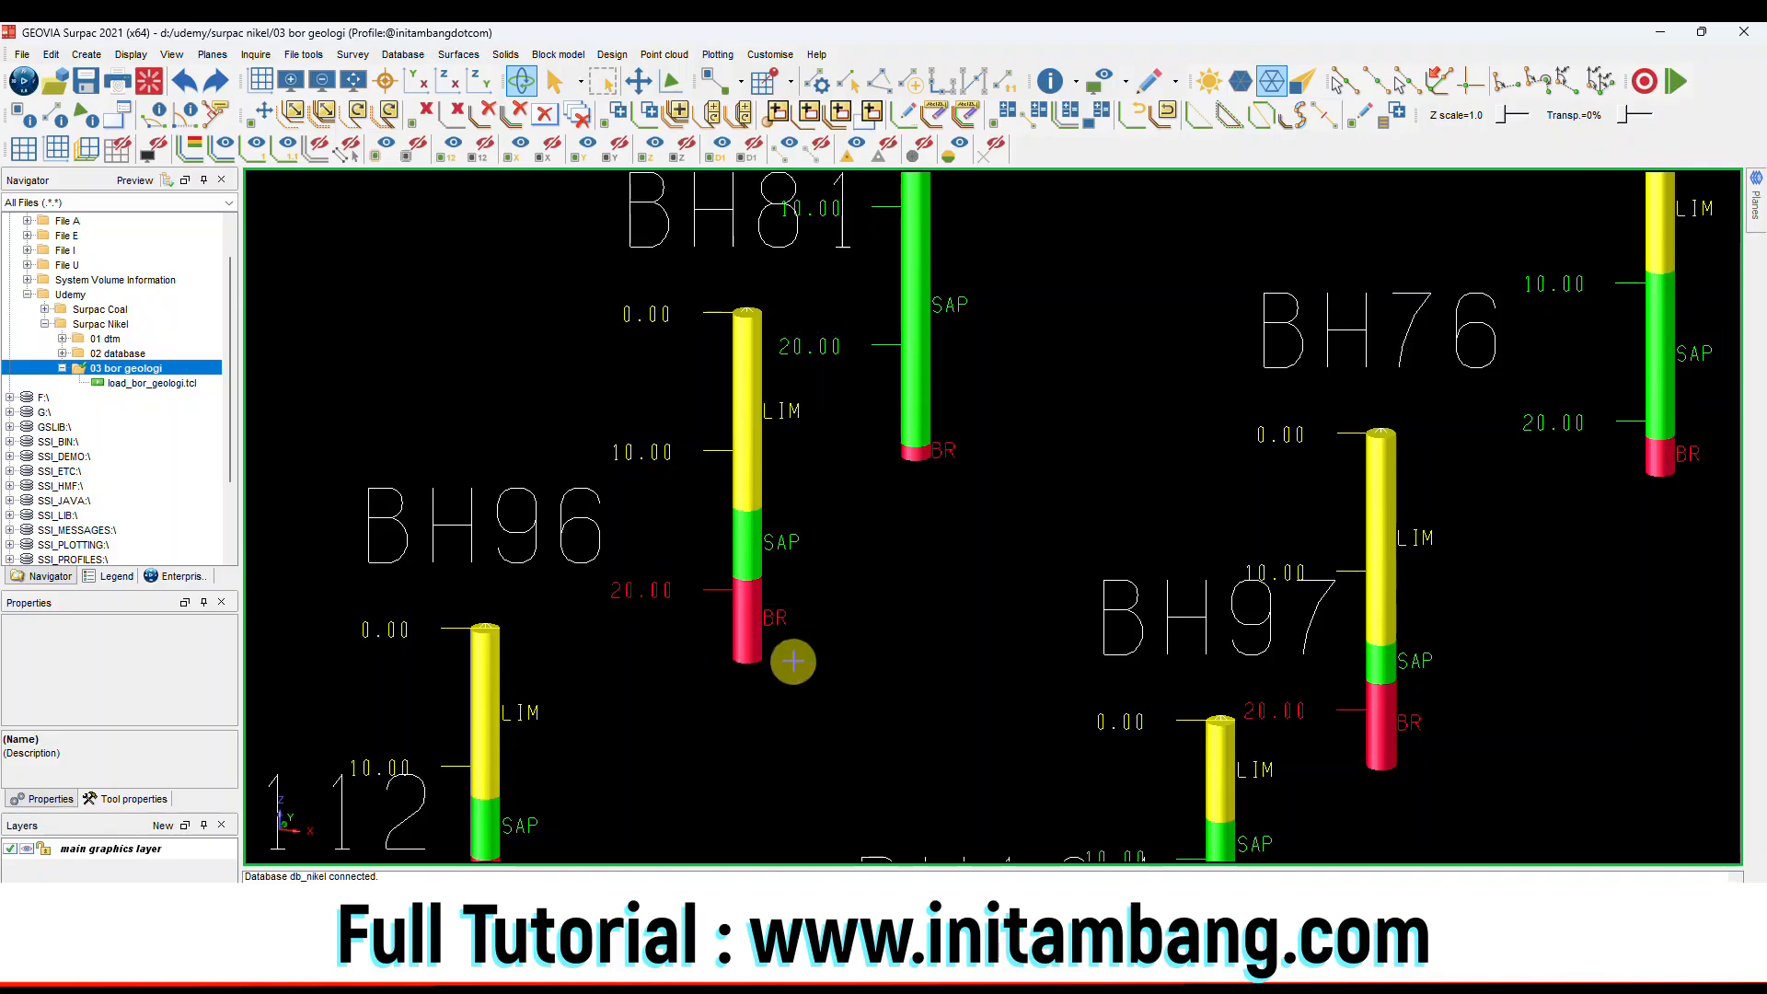
scroll(967, 395, "down", 3)
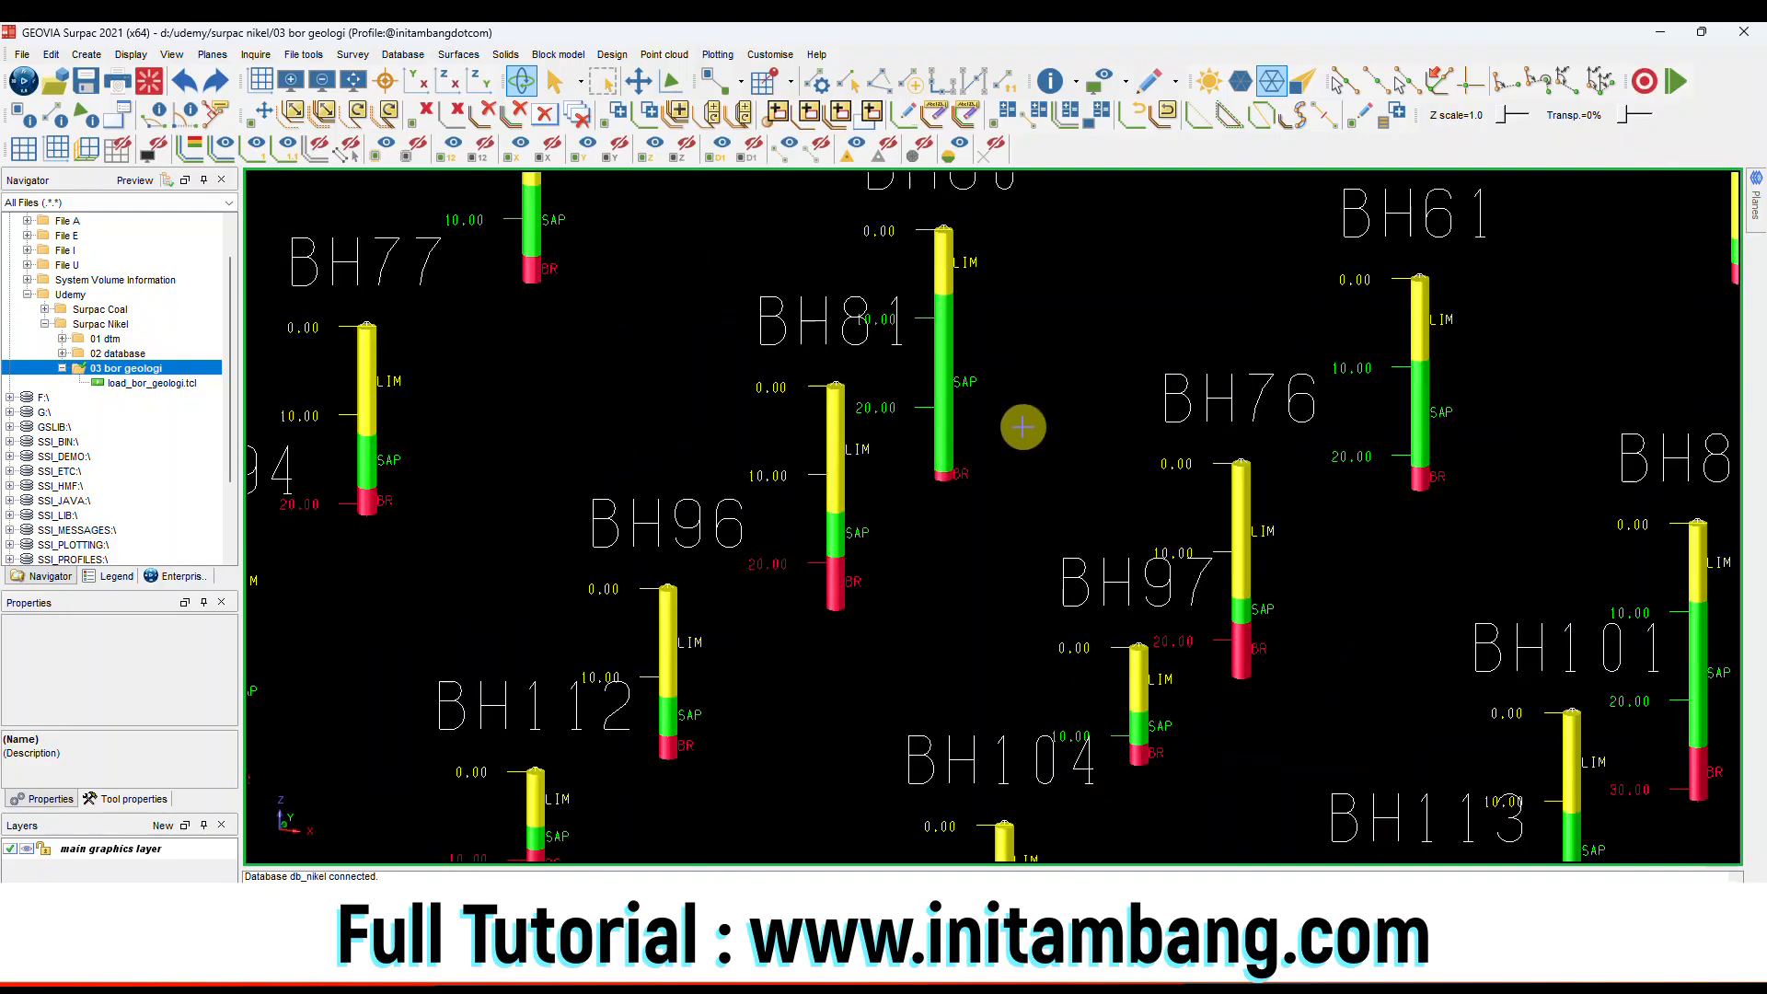
scroll(919, 524, "down", 4)
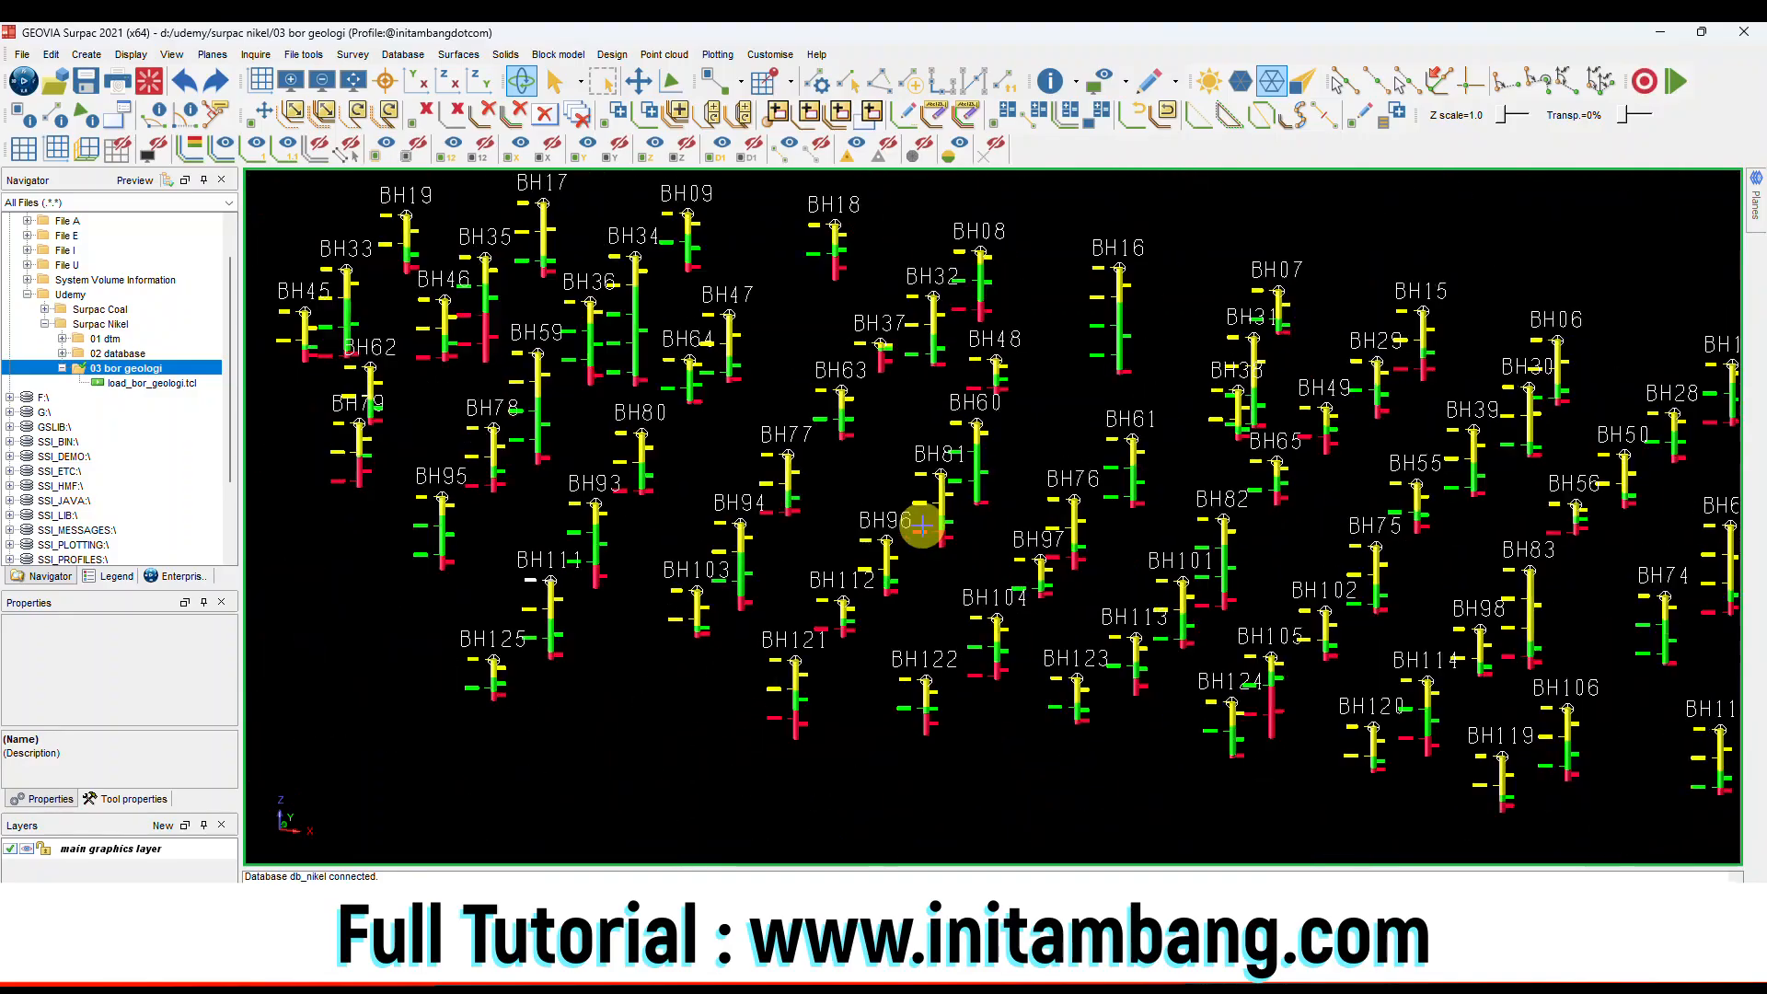
scroll(920, 525, "up", 1)
scroll(789, 525, "up", 2)
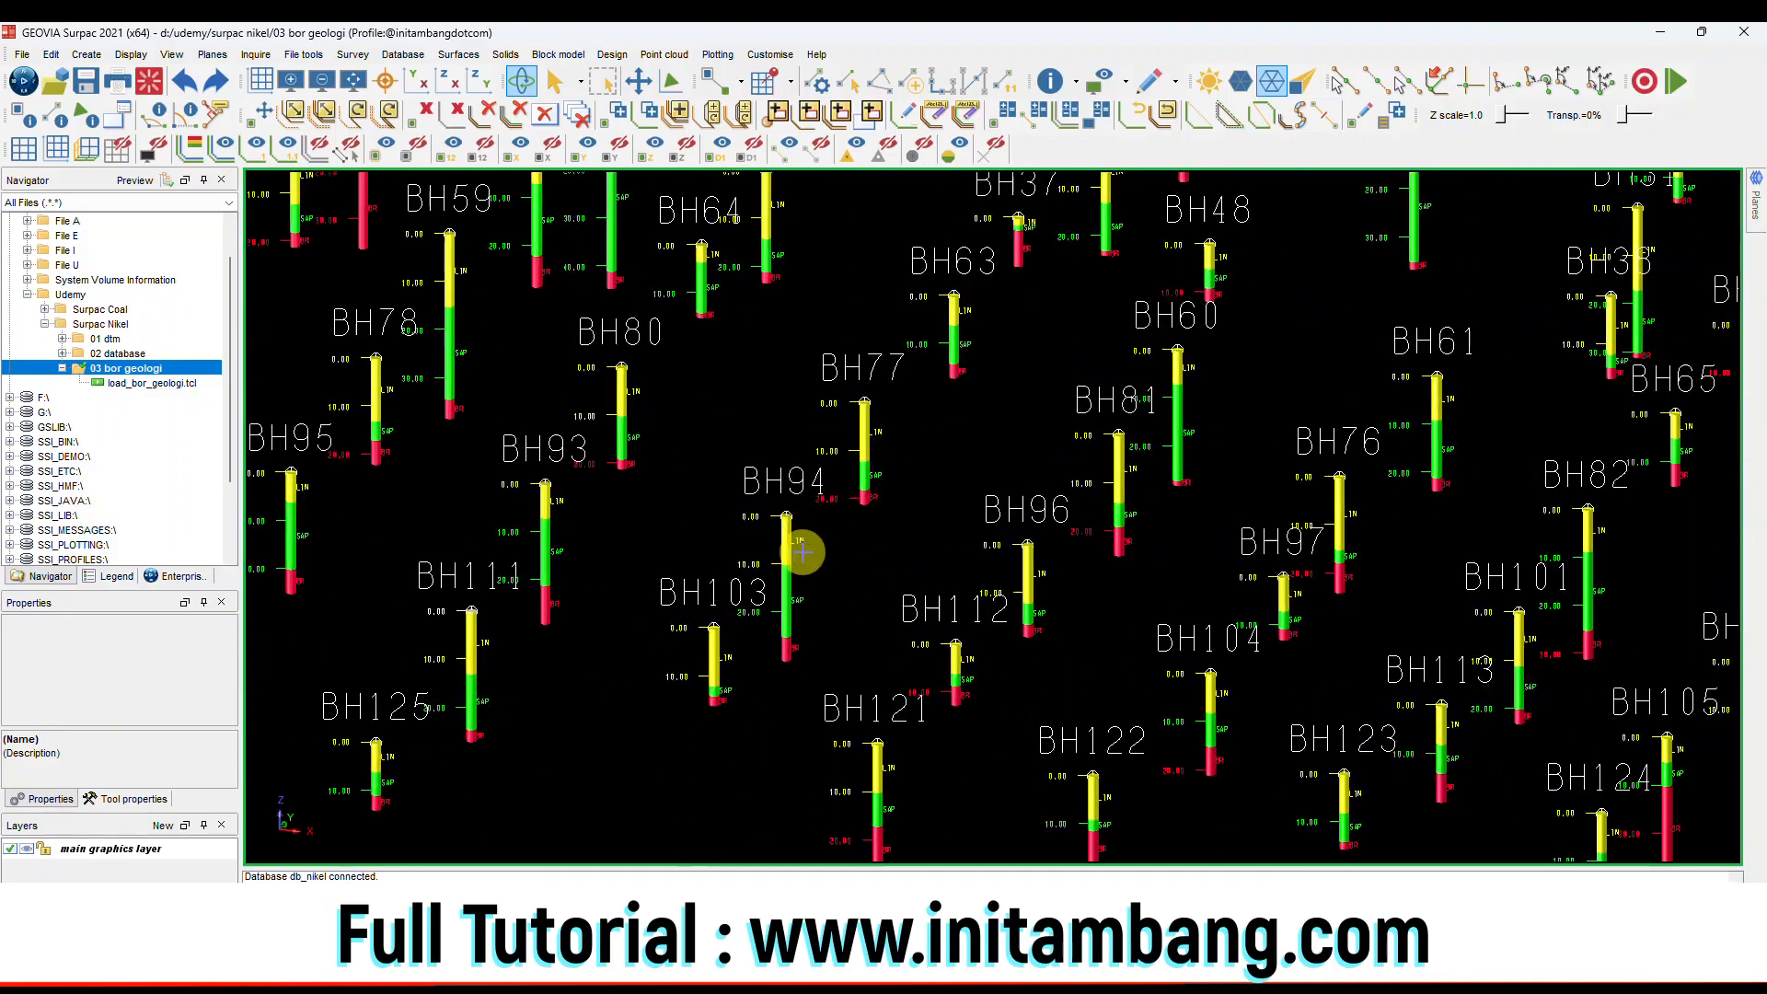
Examine the boundaries between the LIM, SAP and BR layers along drillhole BH77.
scroll(911, 439, "up", 1)
scroll(911, 434, "down", 3)
scroll(951, 403, "up", 3)
scroll(951, 403, "up", 5)
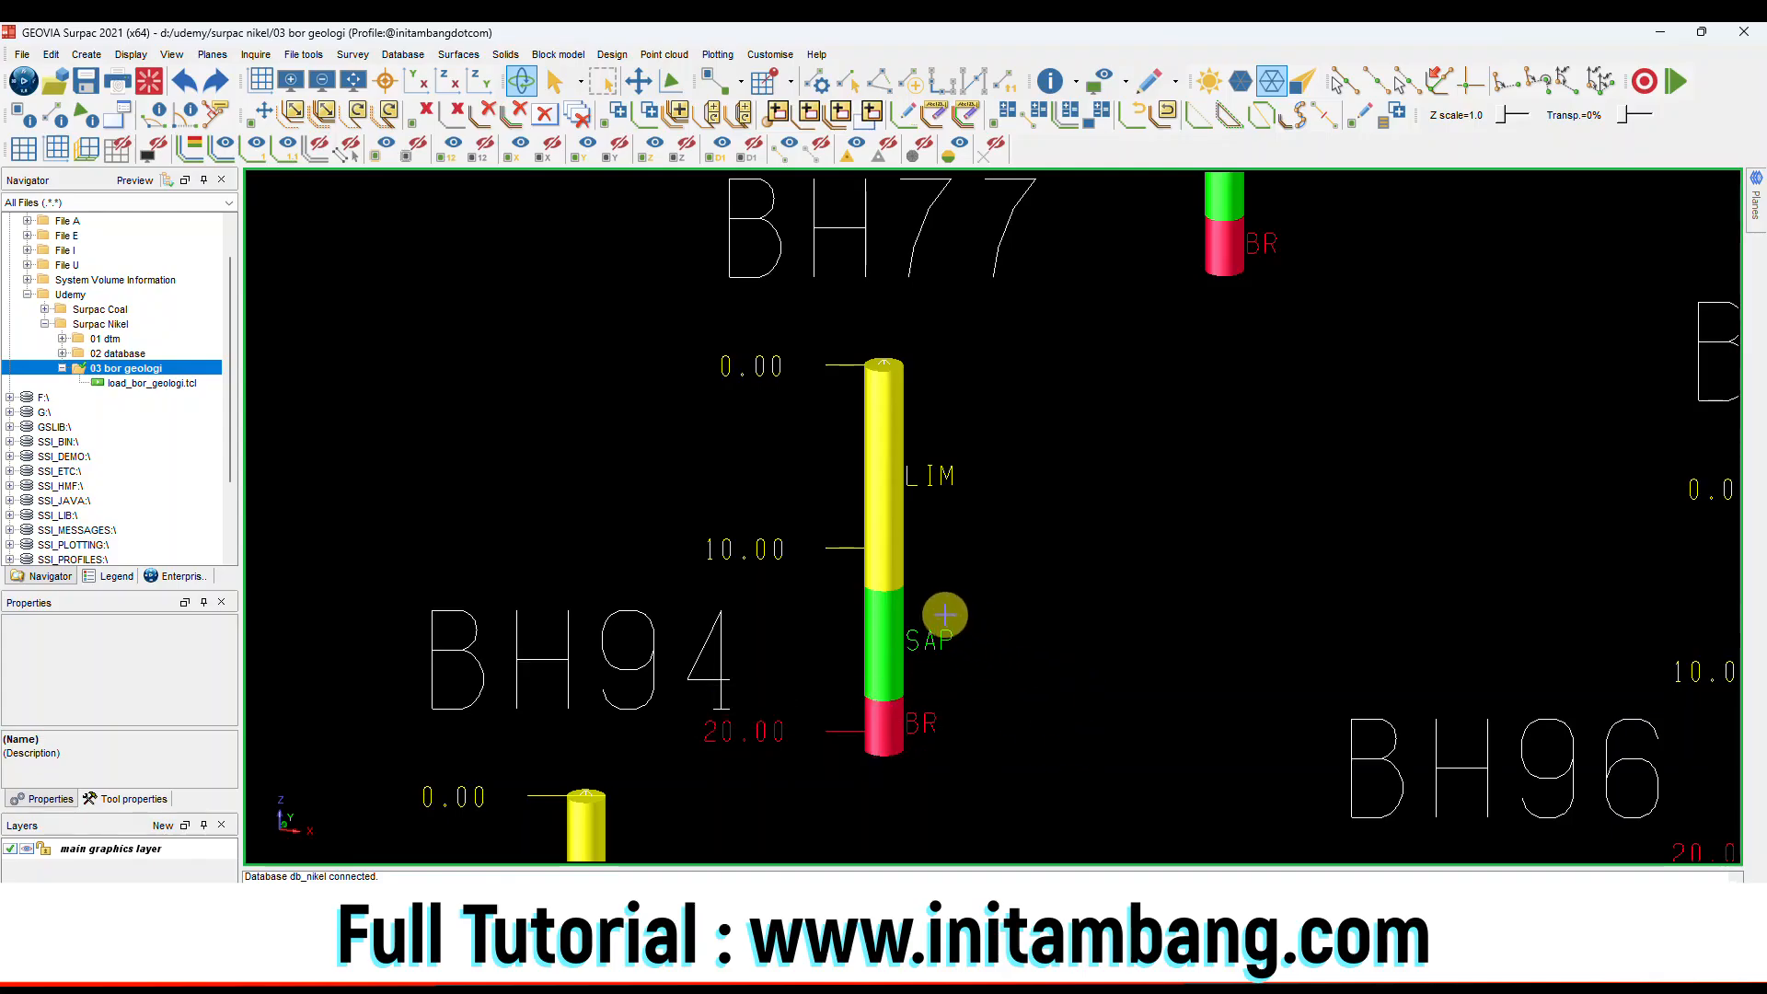
scroll(945, 612, "down", 5)
scroll(948, 600, "up", 4)
scroll(957, 566, "up", 3)
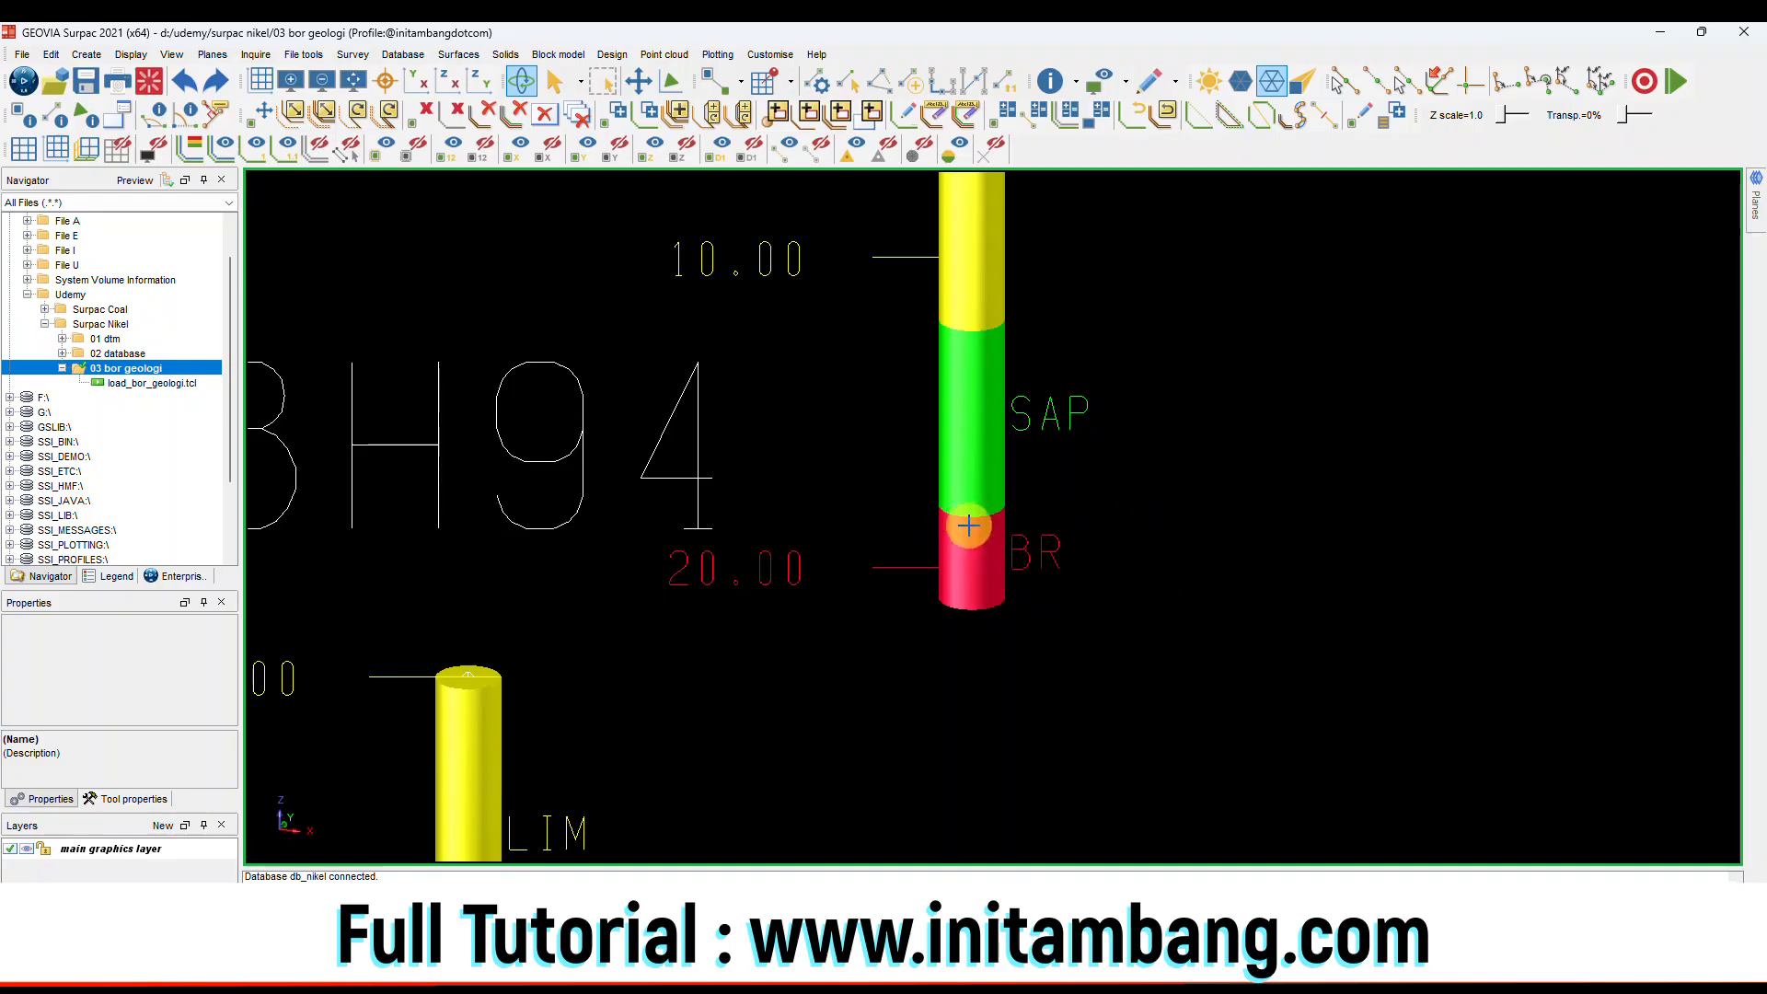
scroll(967, 523, "down", 3)
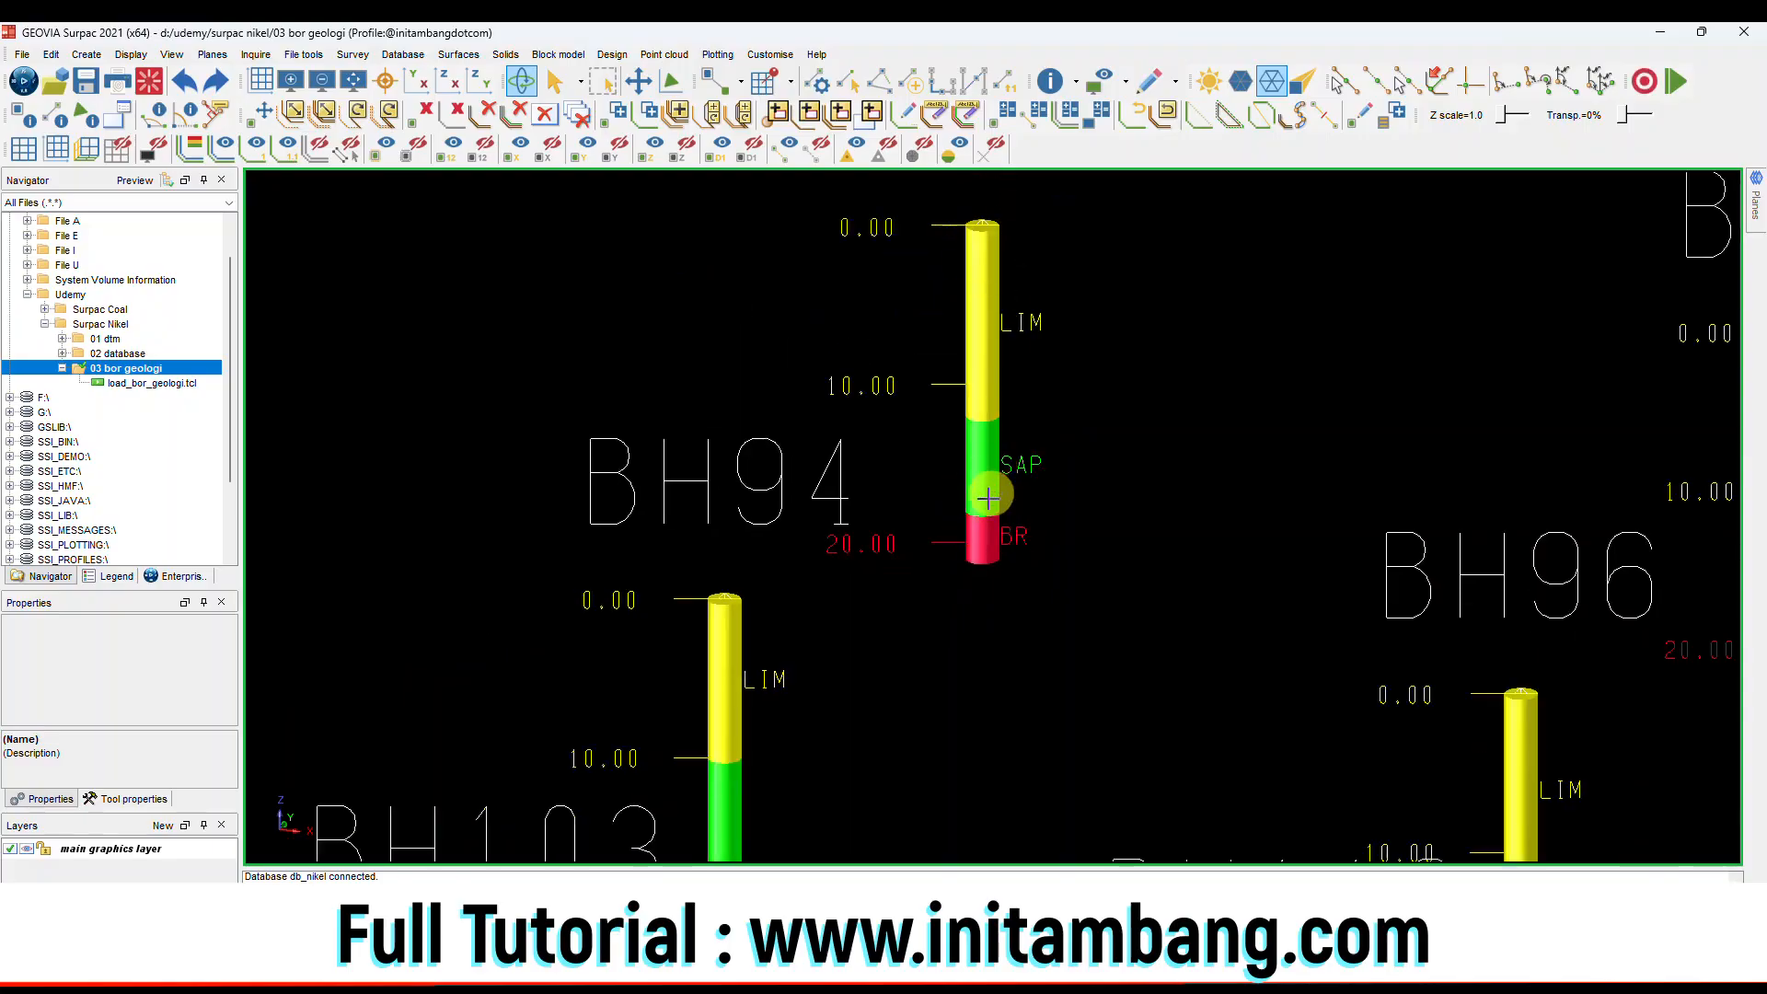
scroll(986, 493, "down", 3)
scroll(984, 501, "down", 5)
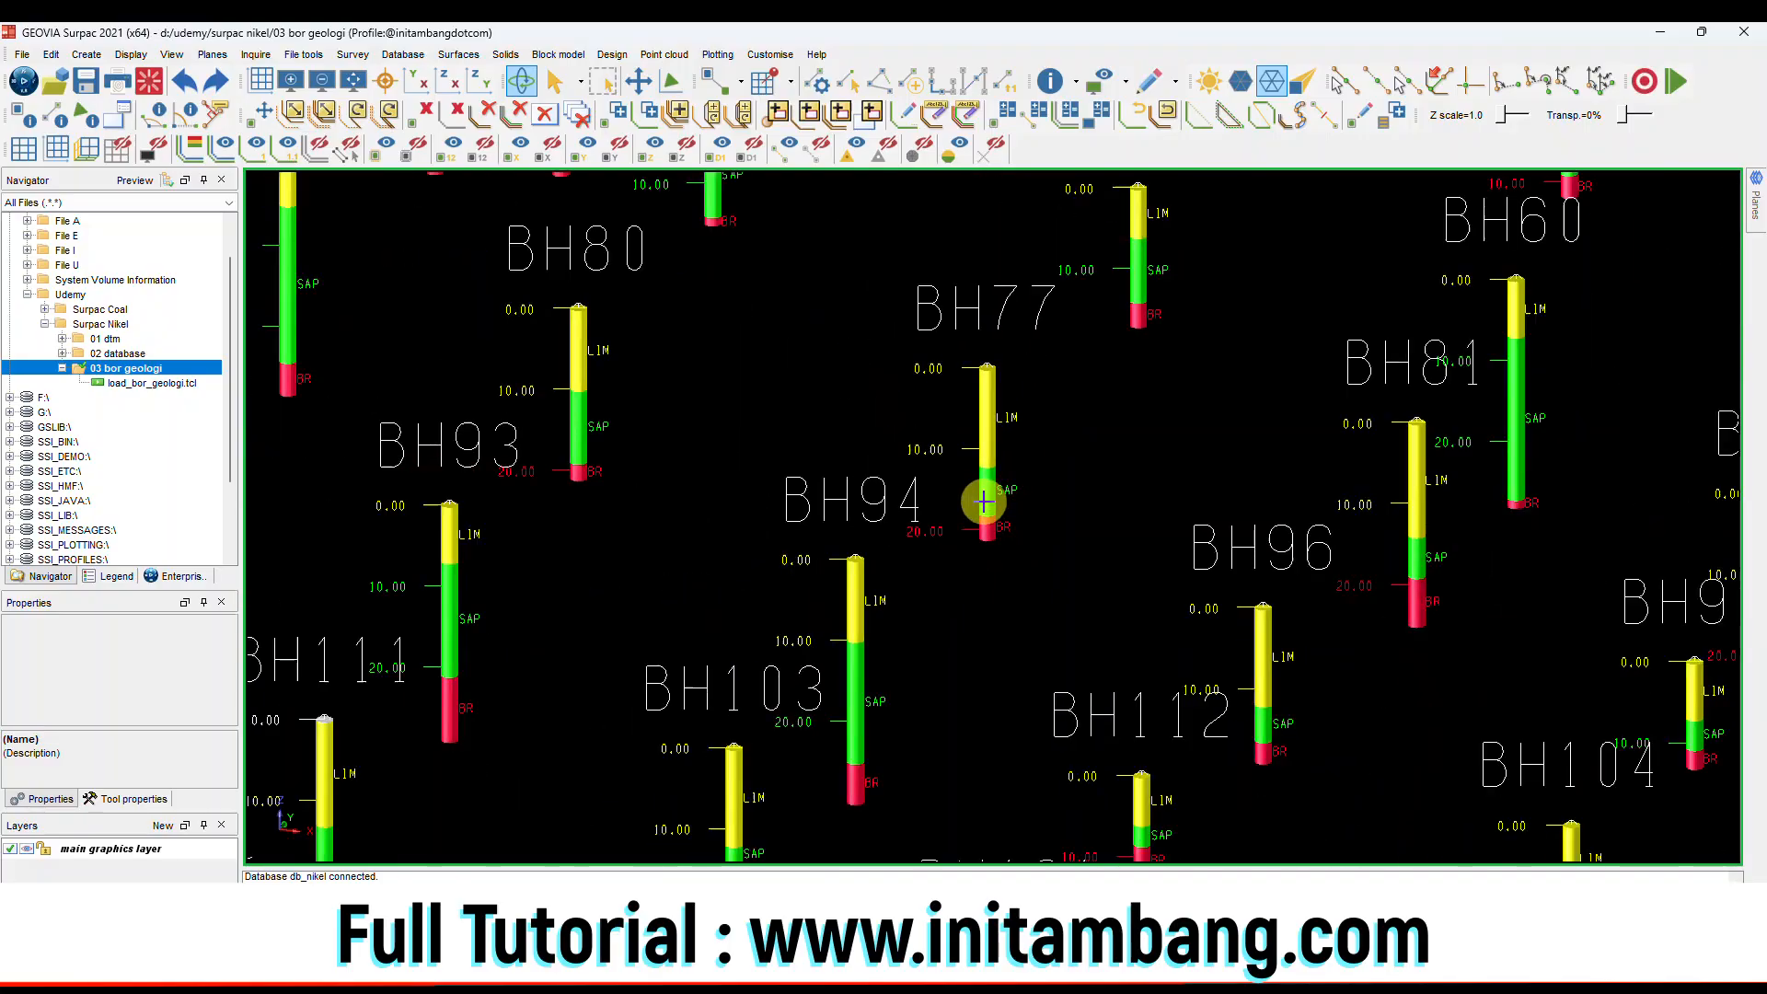
scroll(981, 501, "up", 8)
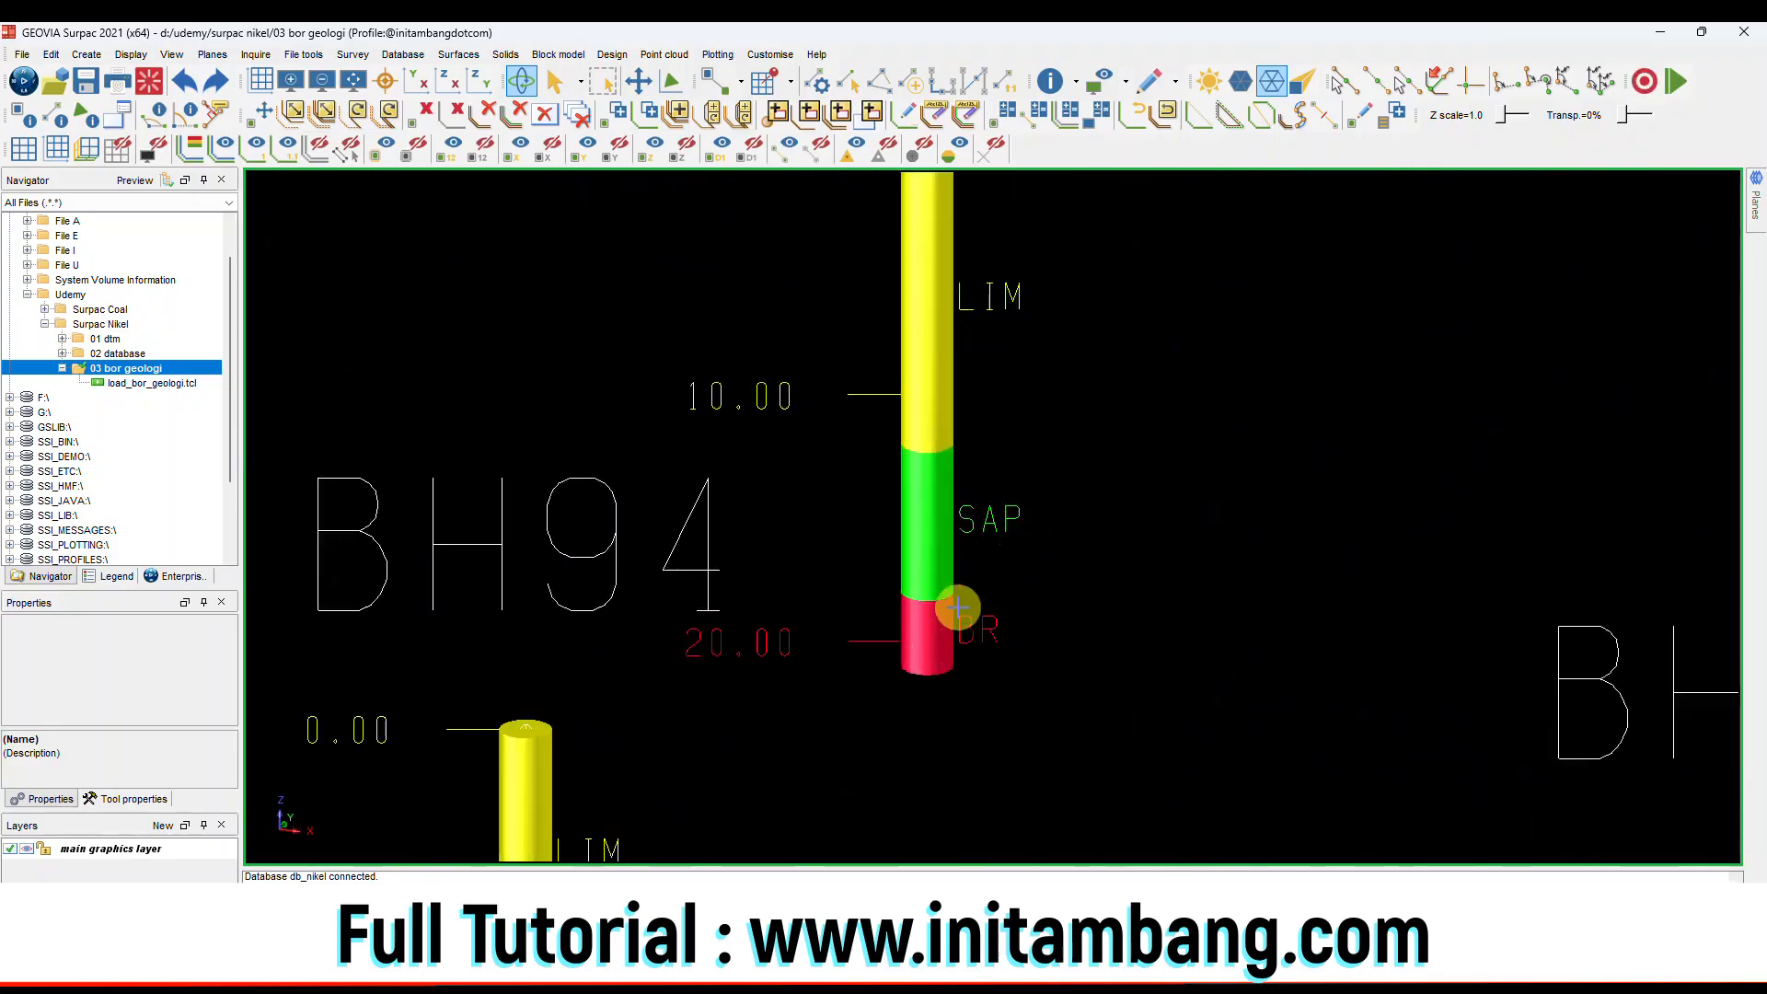
scroll(952, 608, "down", 1)
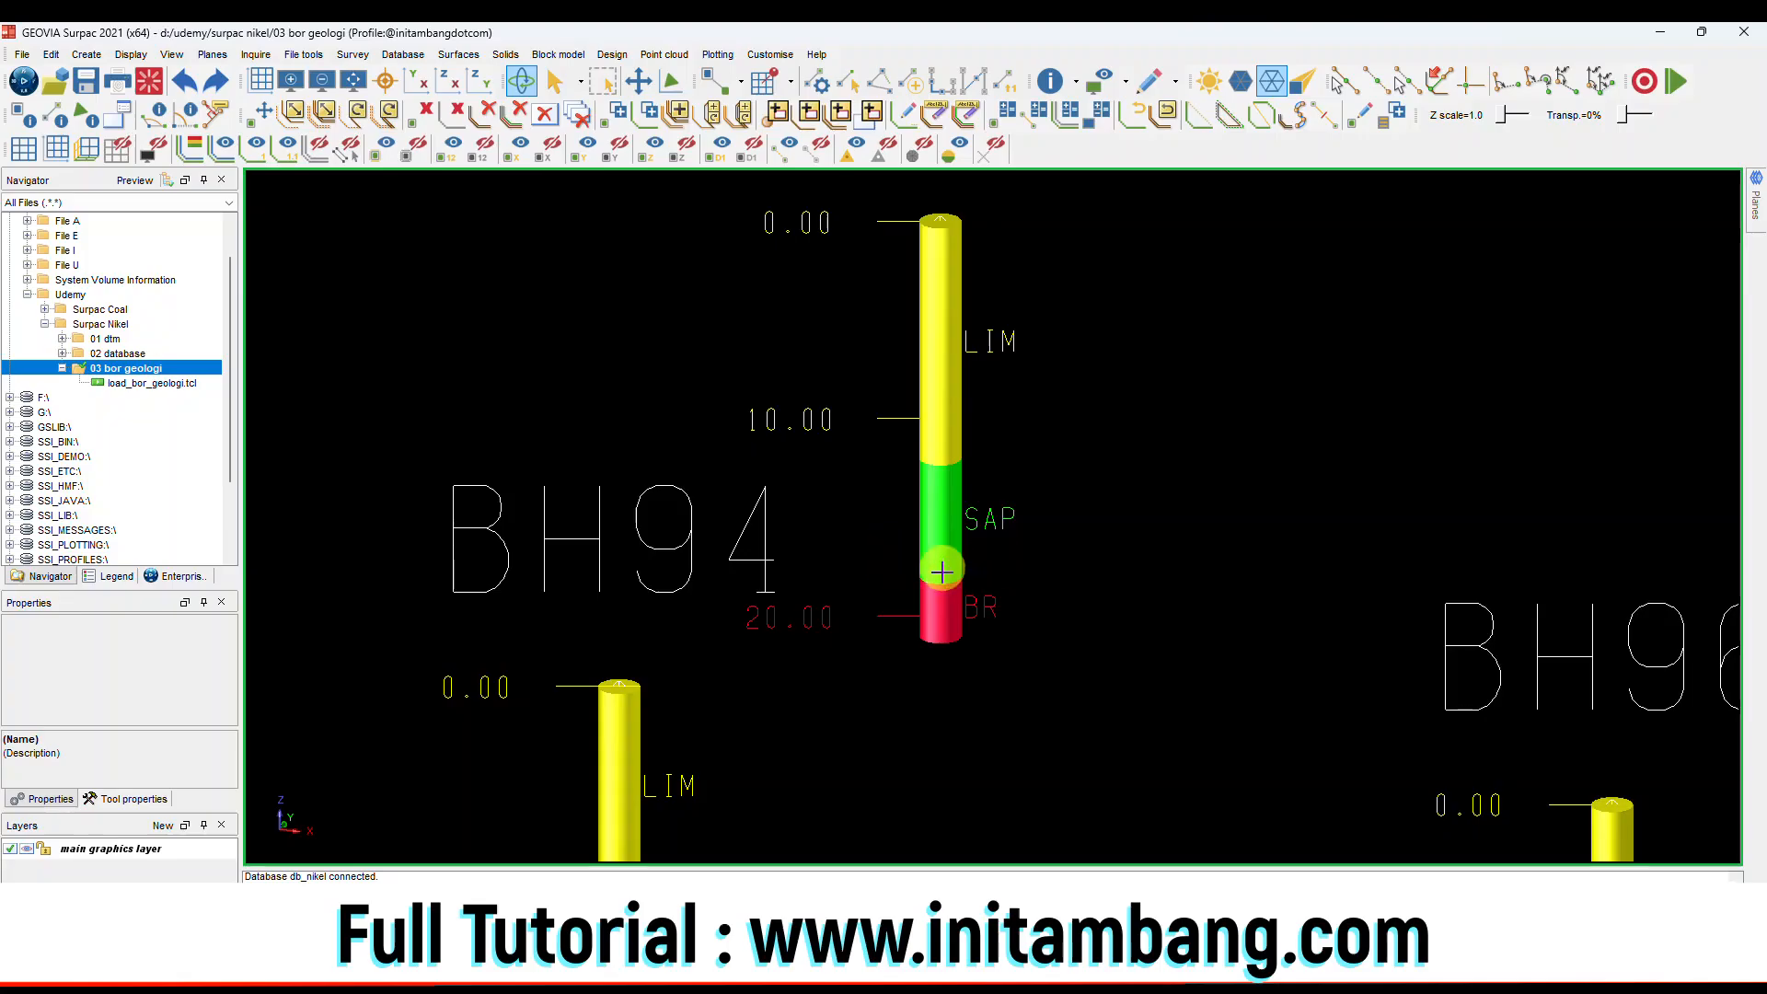
scroll(937, 586, "down", 5)
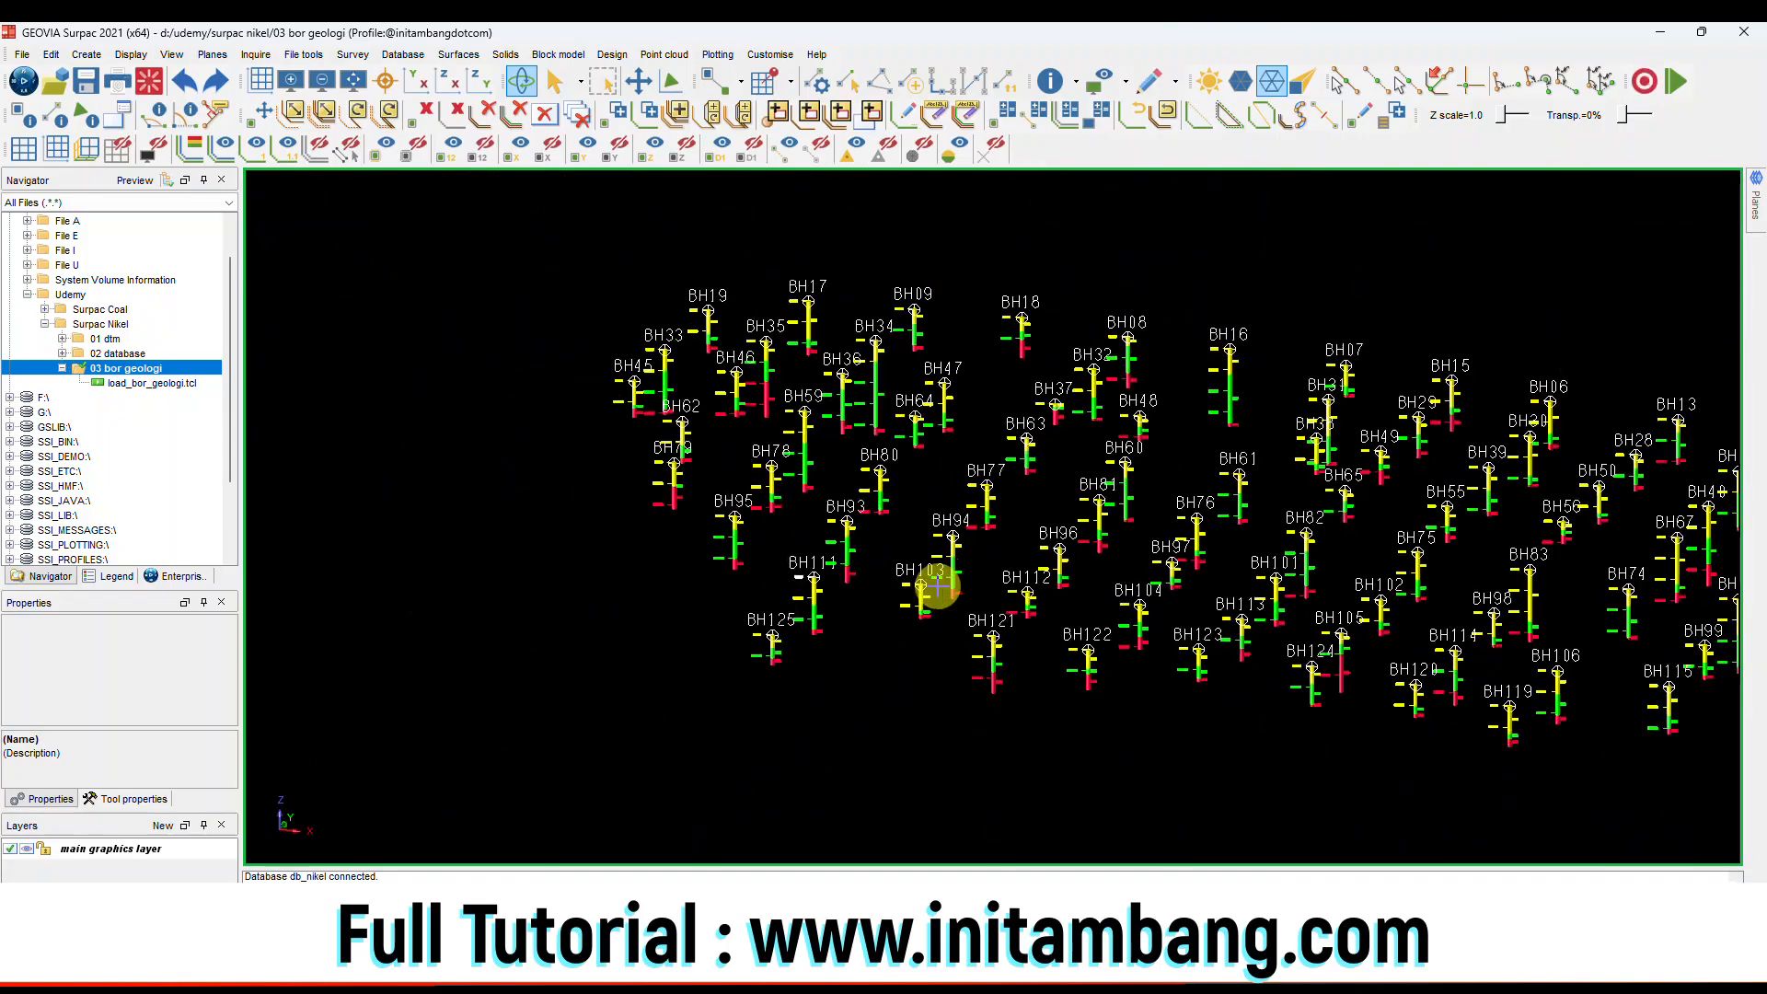
Create a folder named 04 perlapisan inside Surpac Nikel and set it as the work directory.
left_click(61, 368)
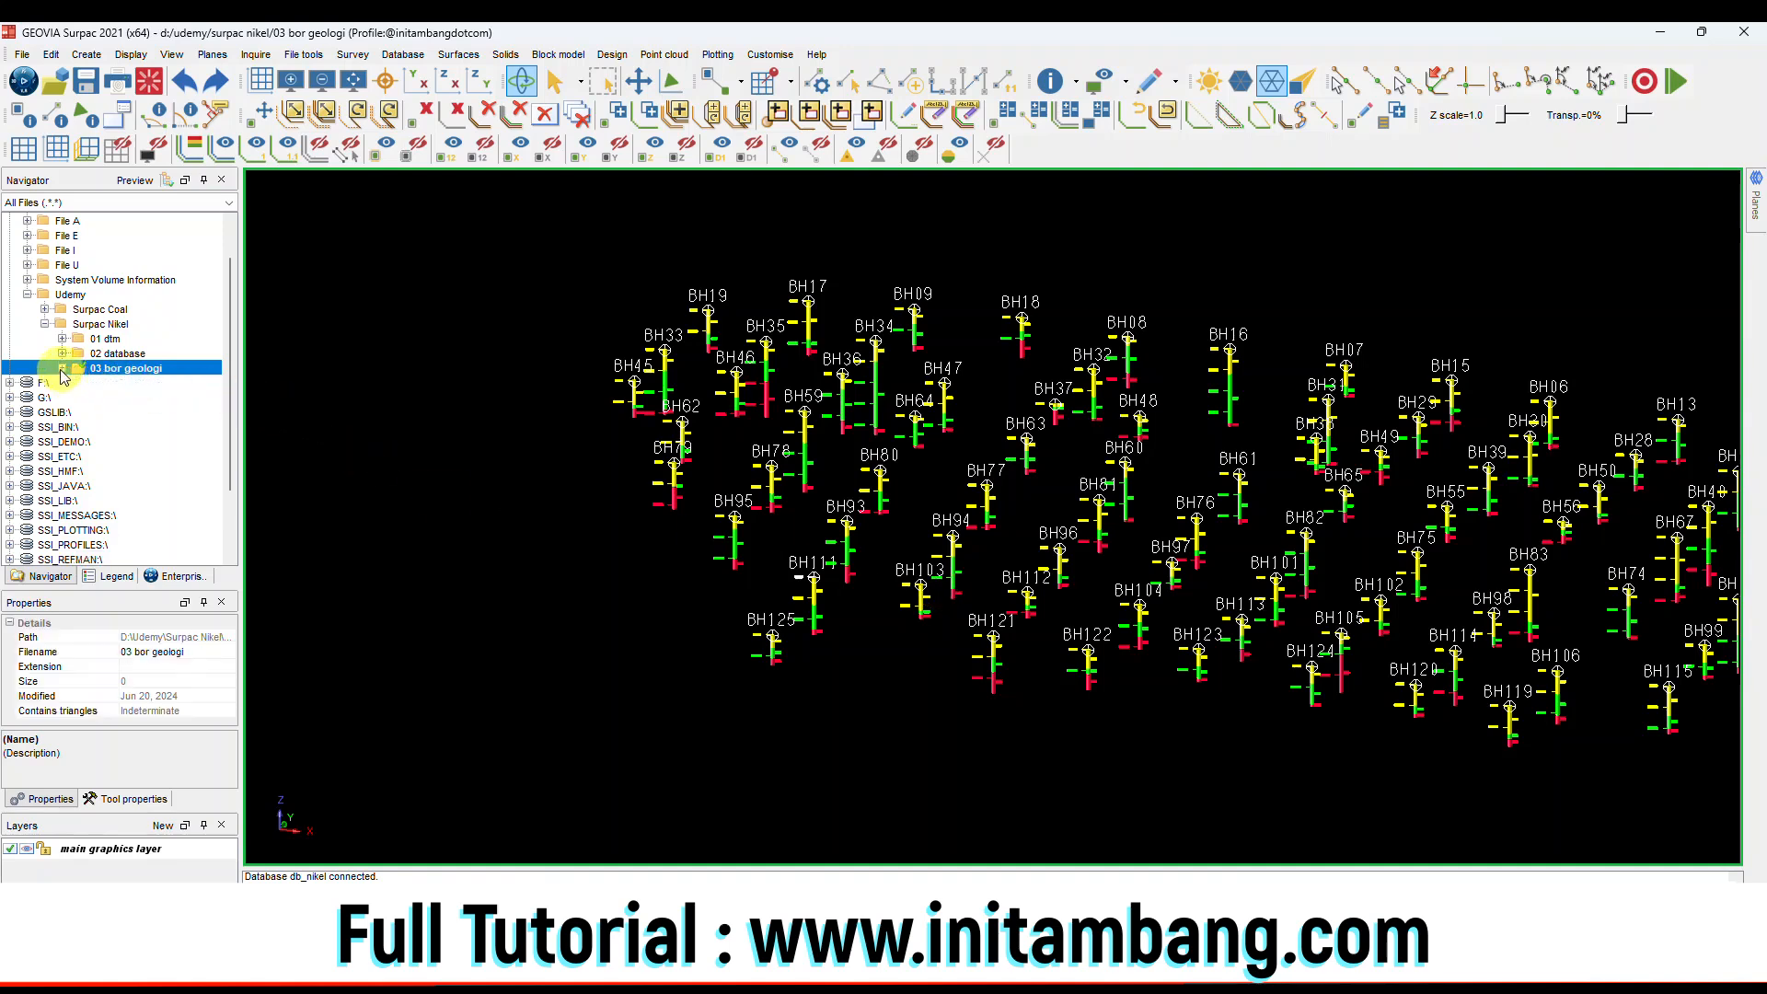
left_click(111, 324)
right_click(111, 326)
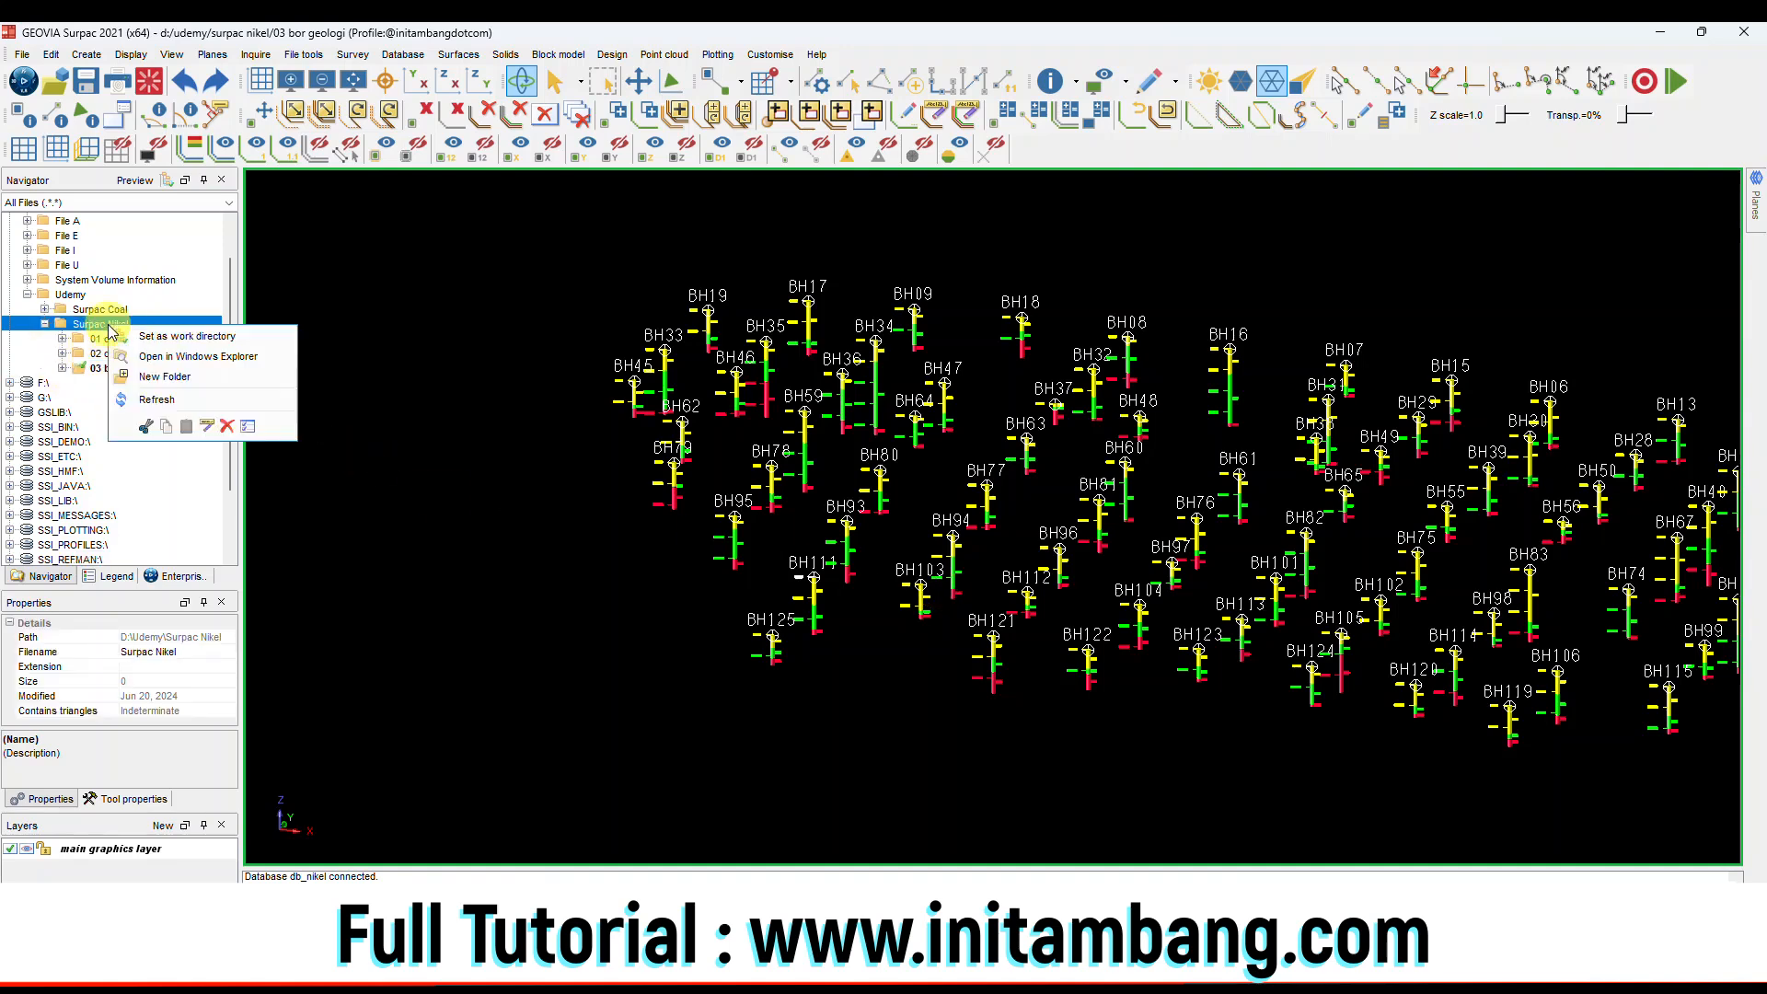
left_click(157, 338)
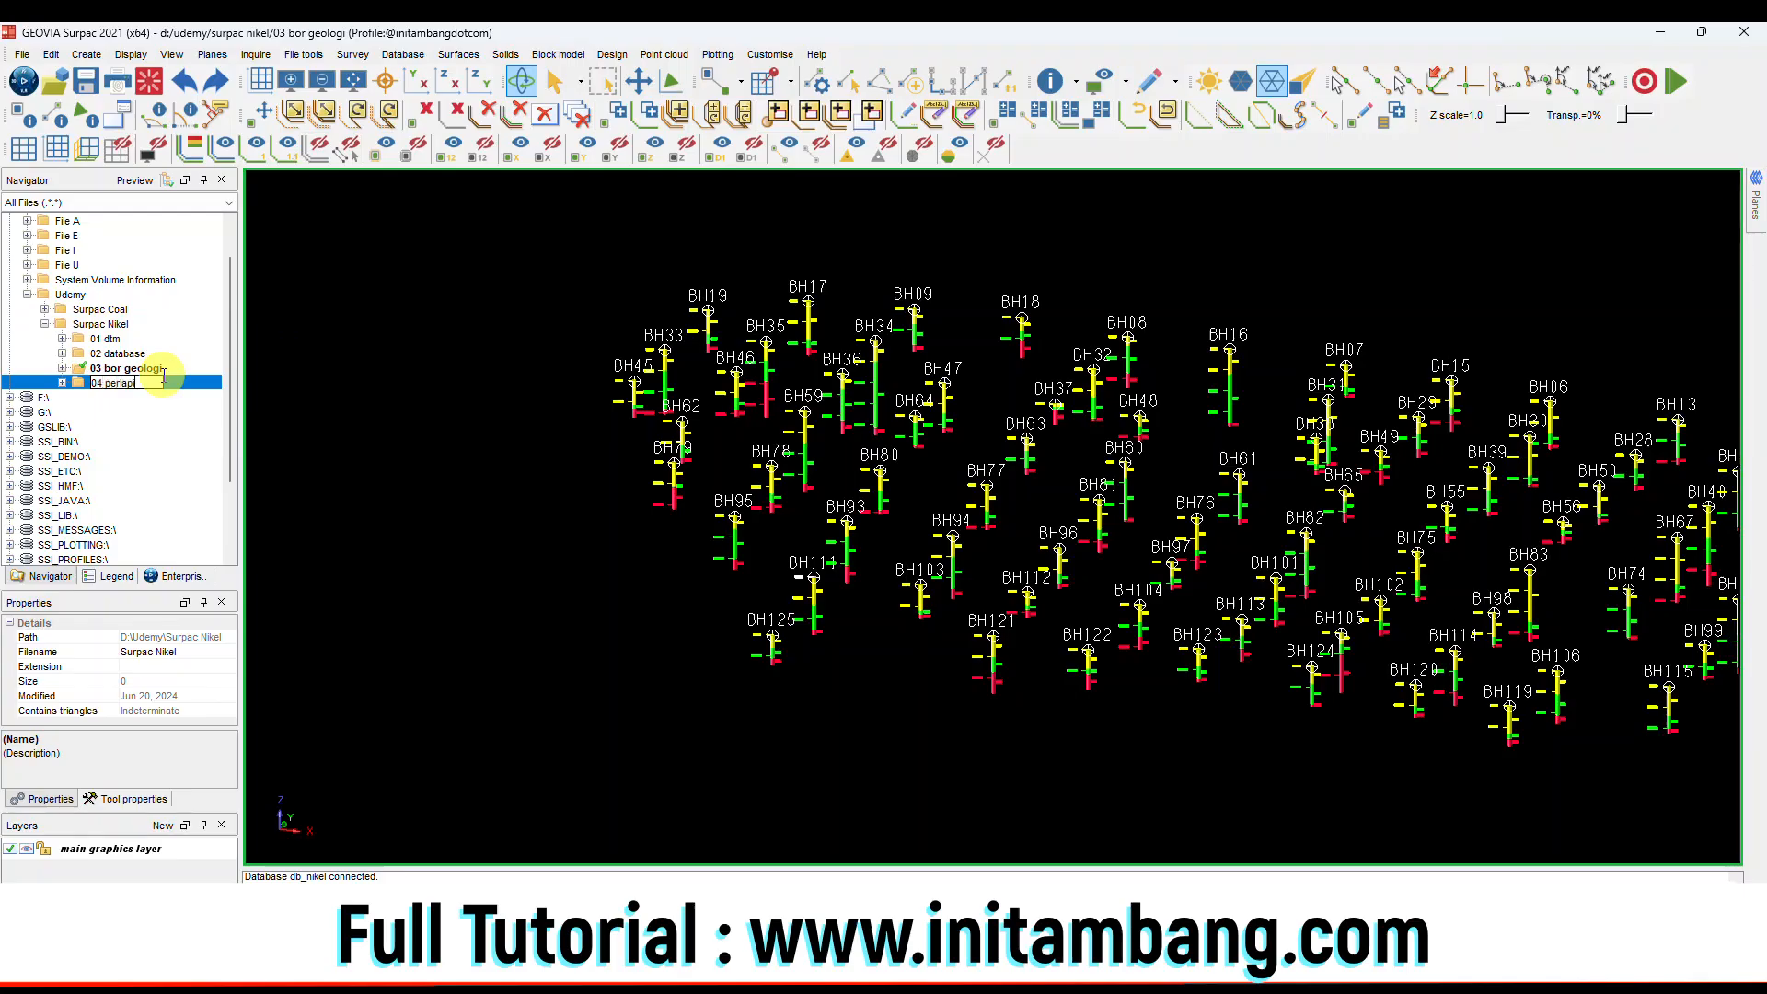
type("04 perlapisan")
key("Return")
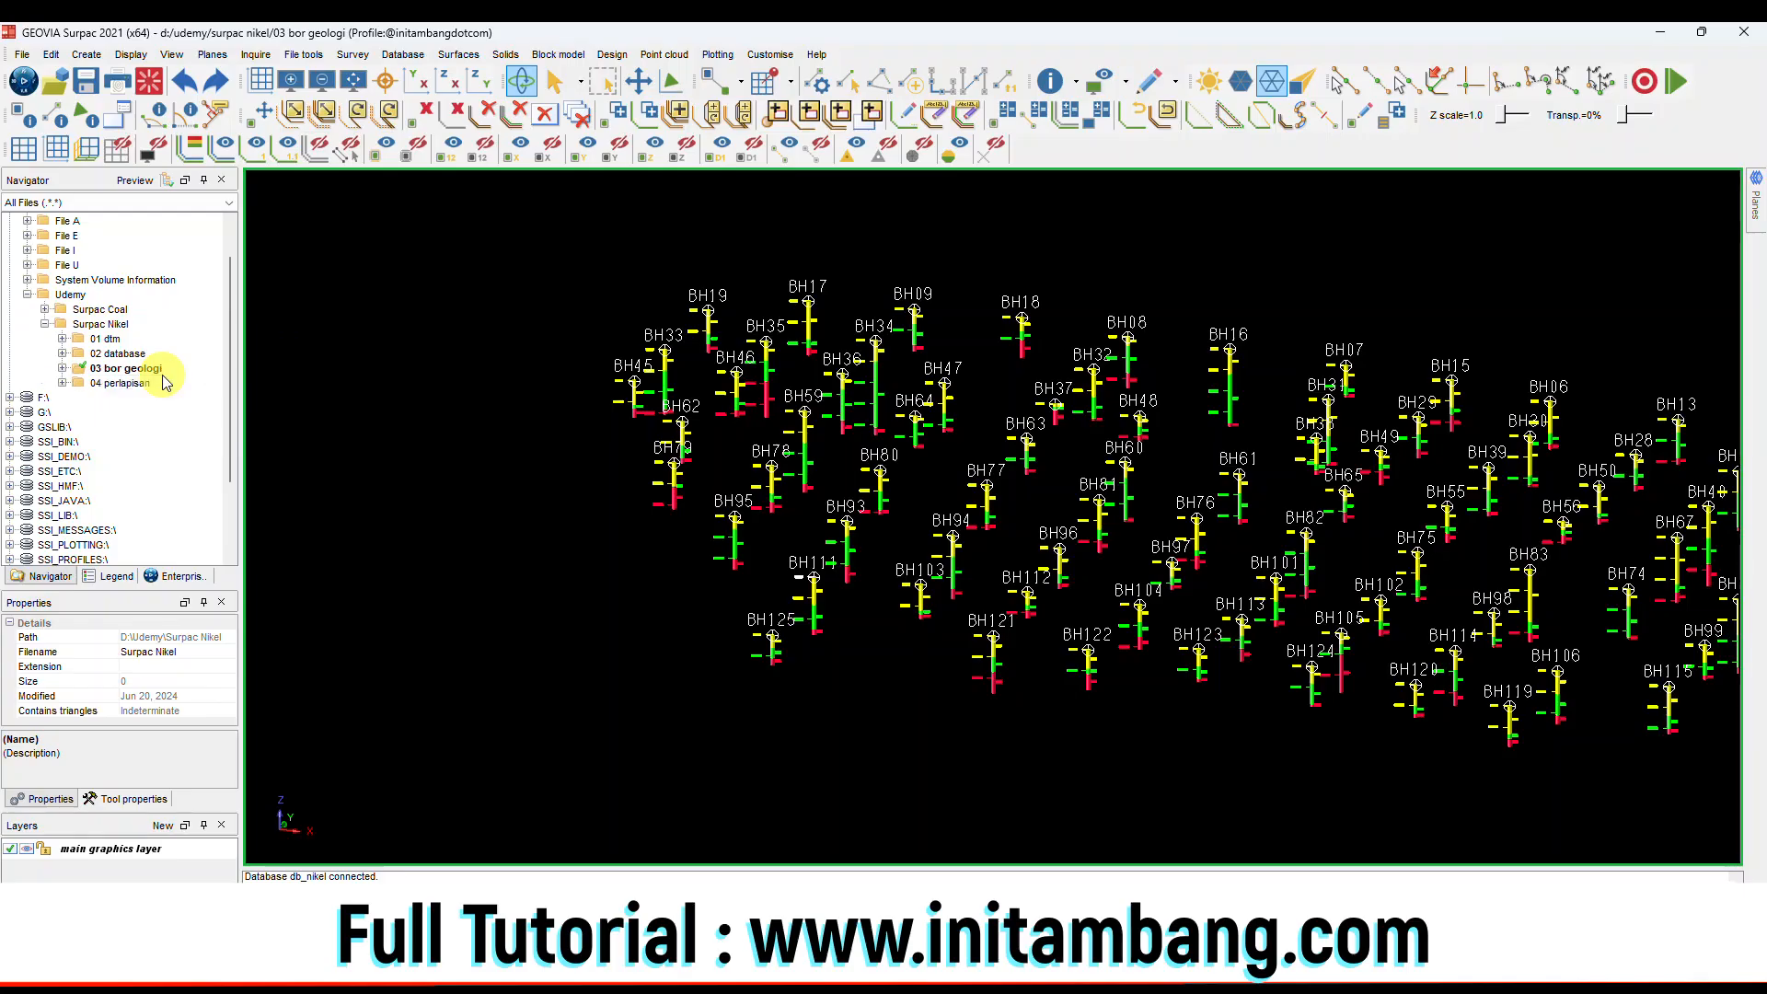
right_click(140, 381)
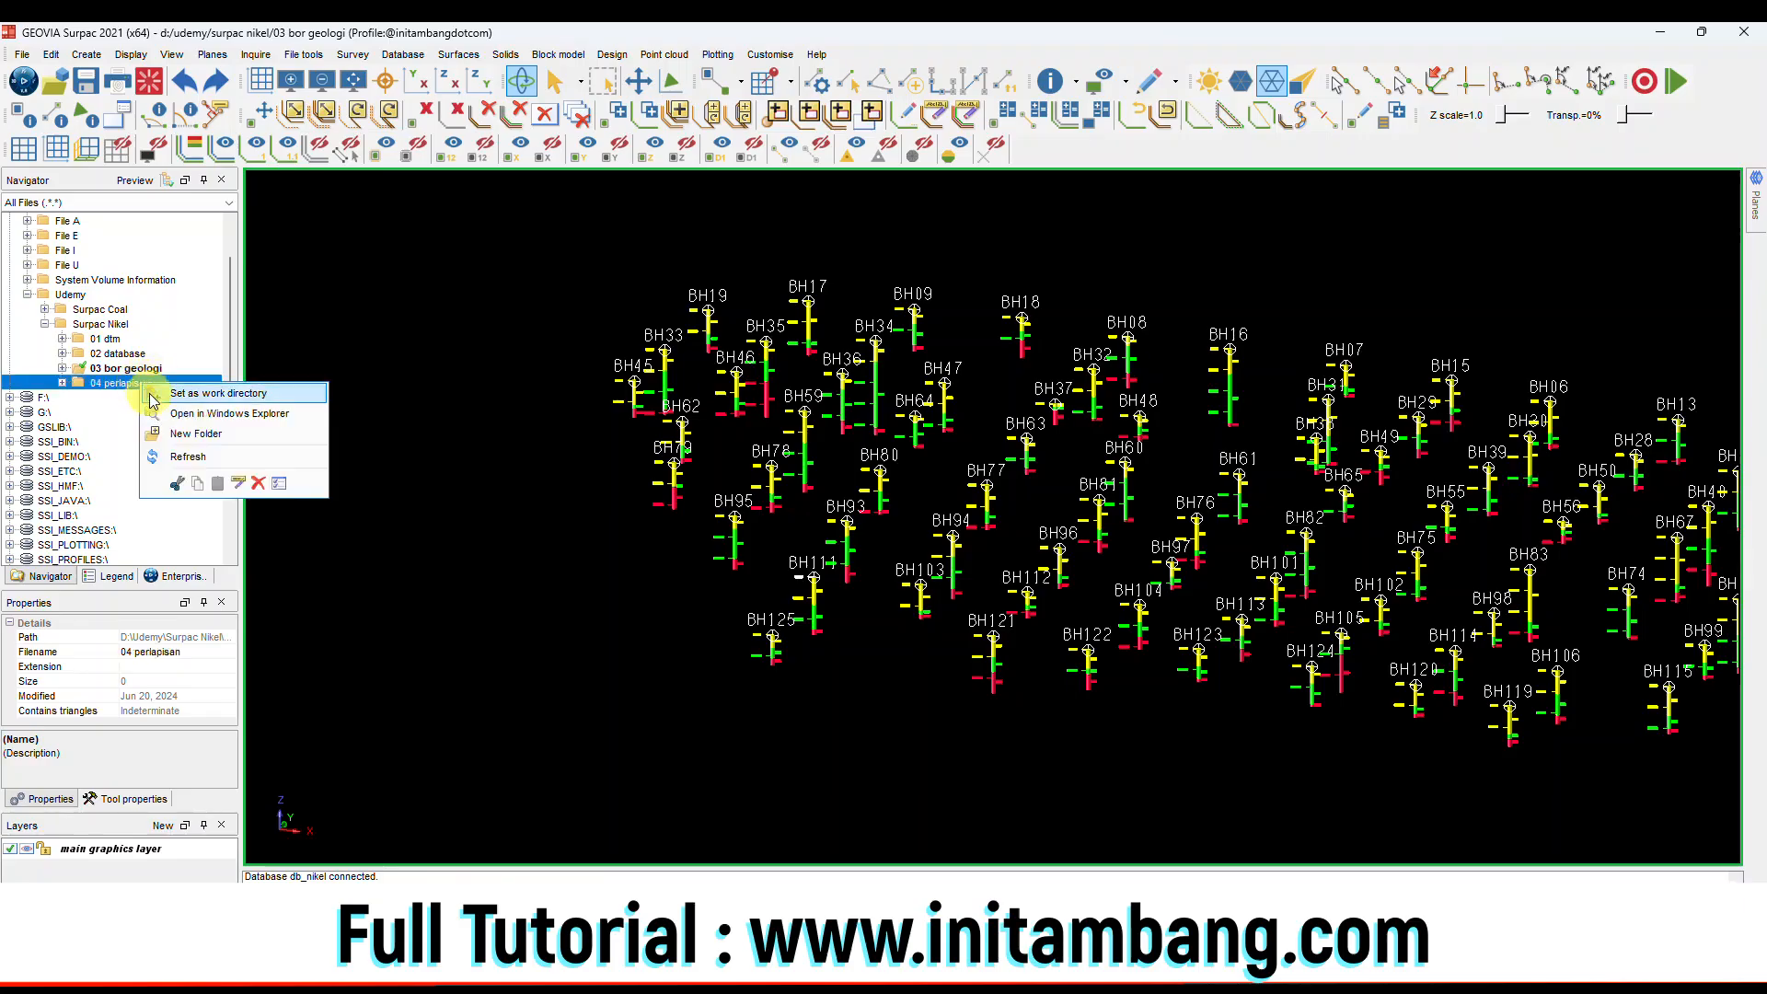
left_click(149, 390)
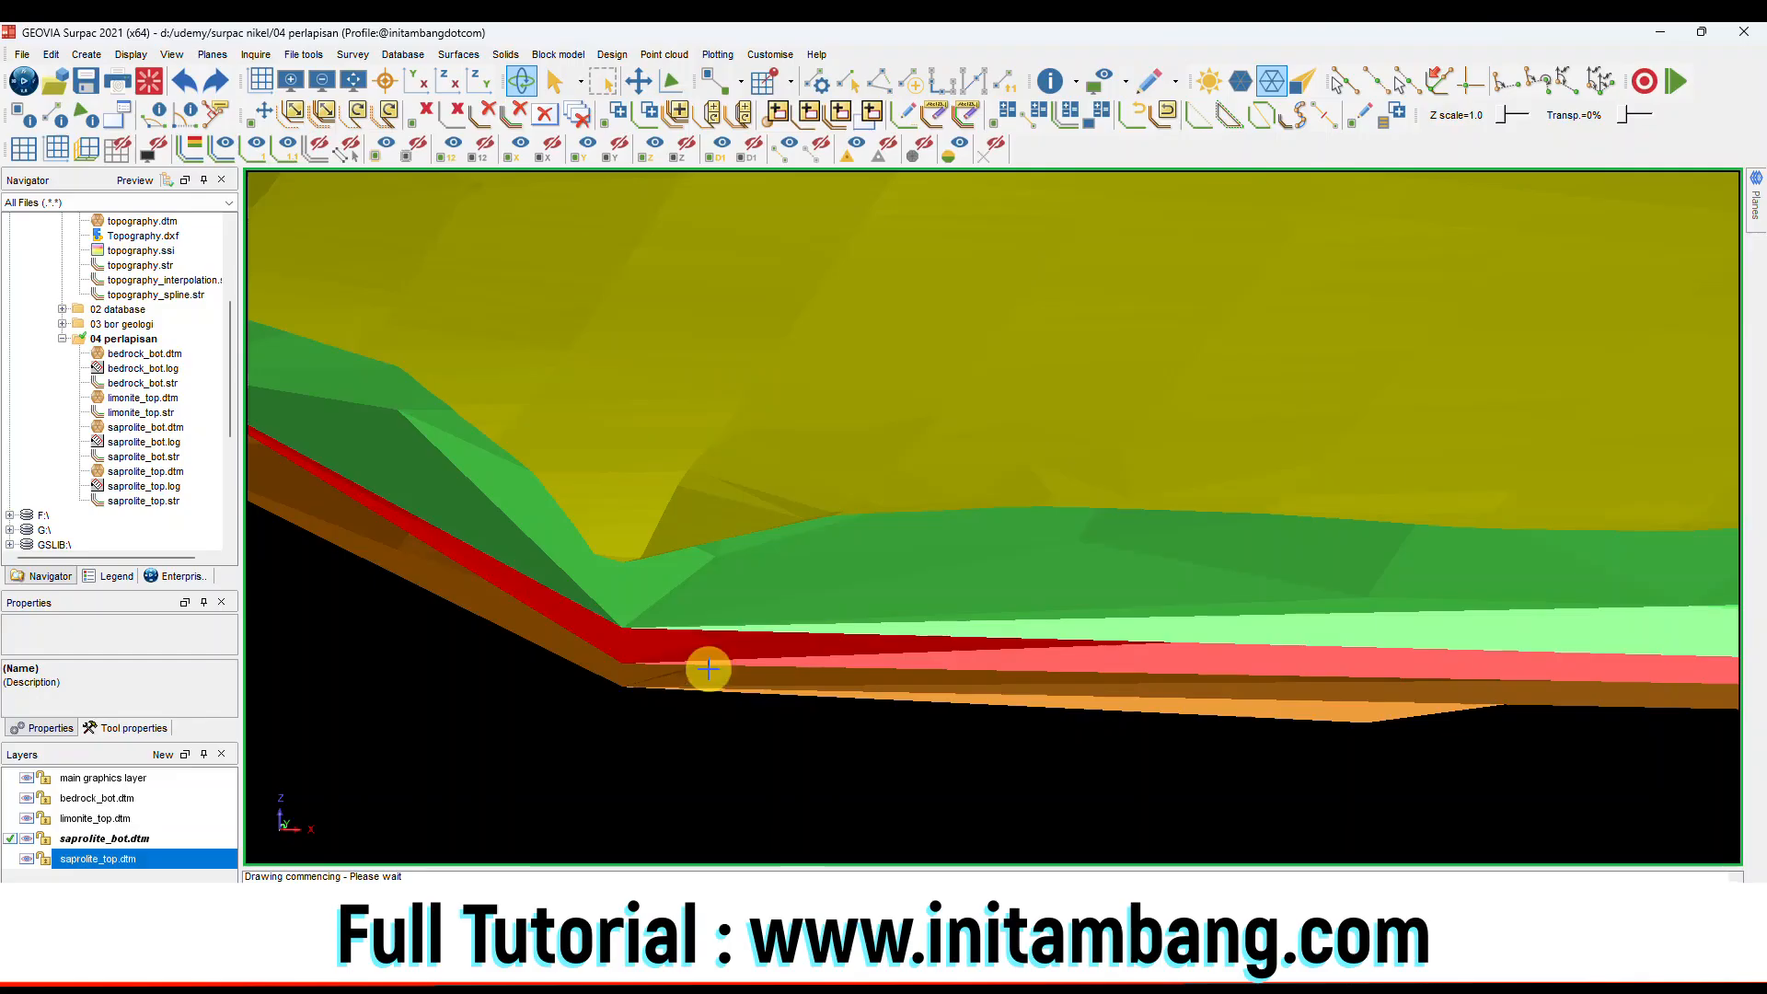
Create a folder named 05 solid model inside Surpac Nikel.
scroll(704, 670, "down", 3)
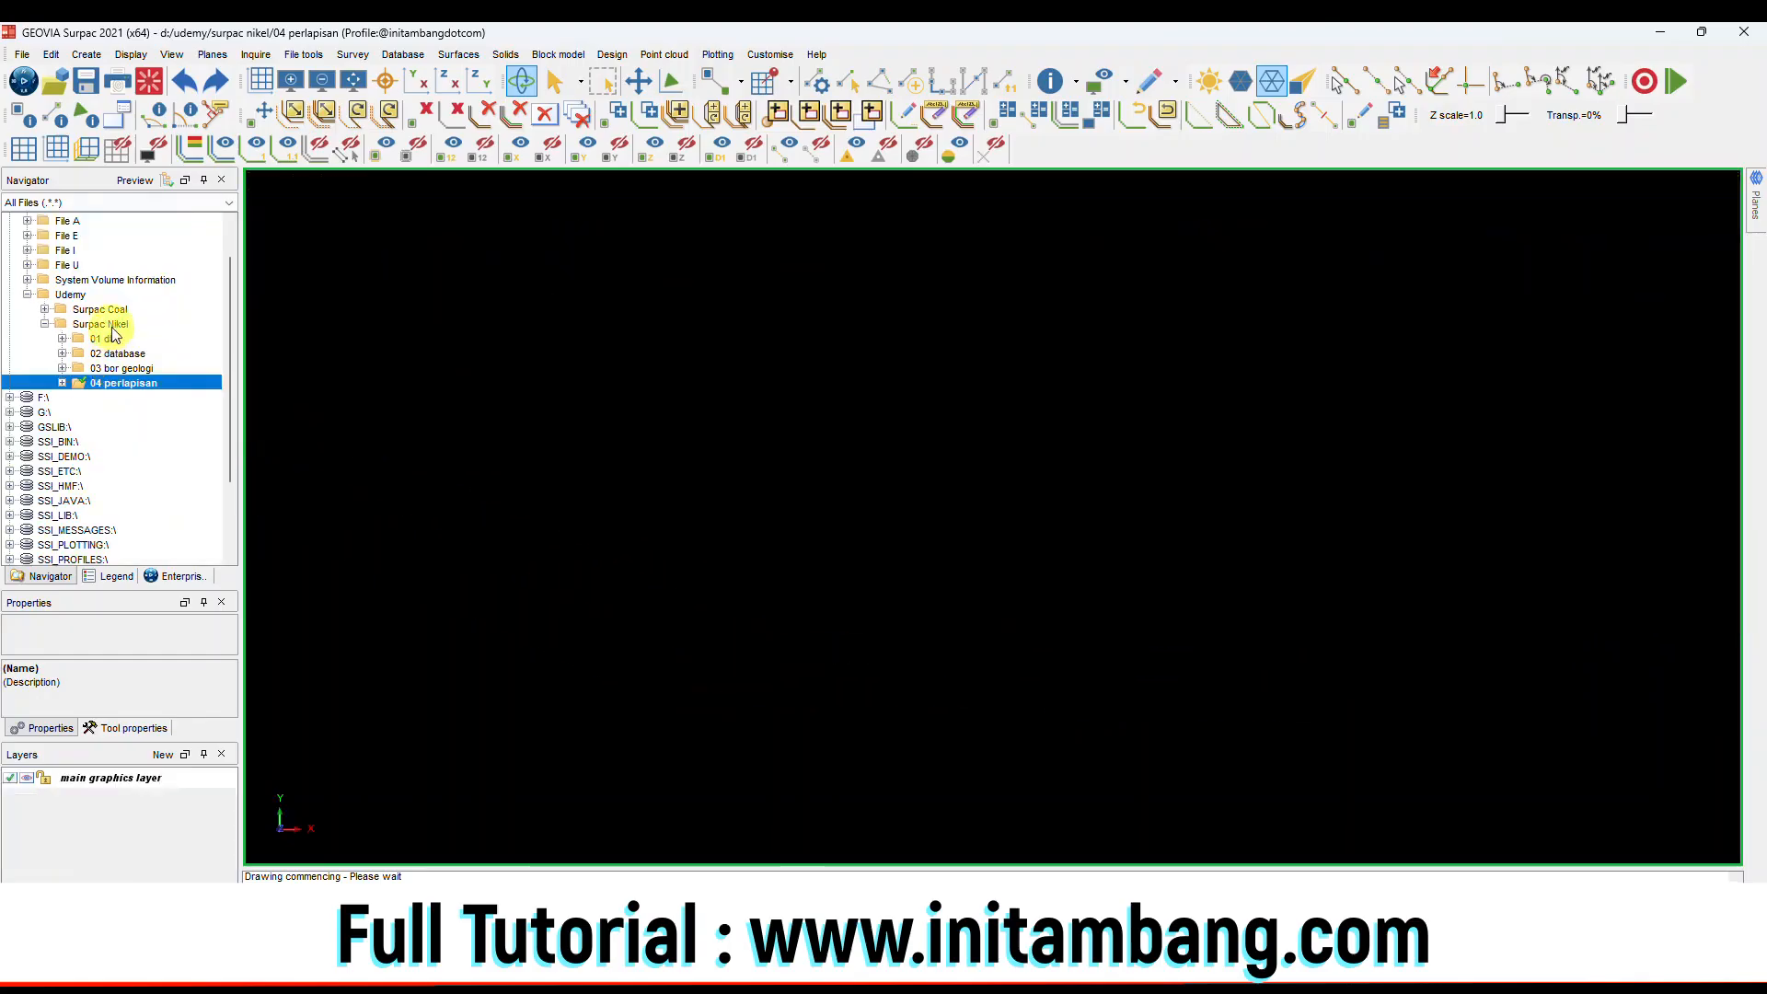
left_click(114, 324)
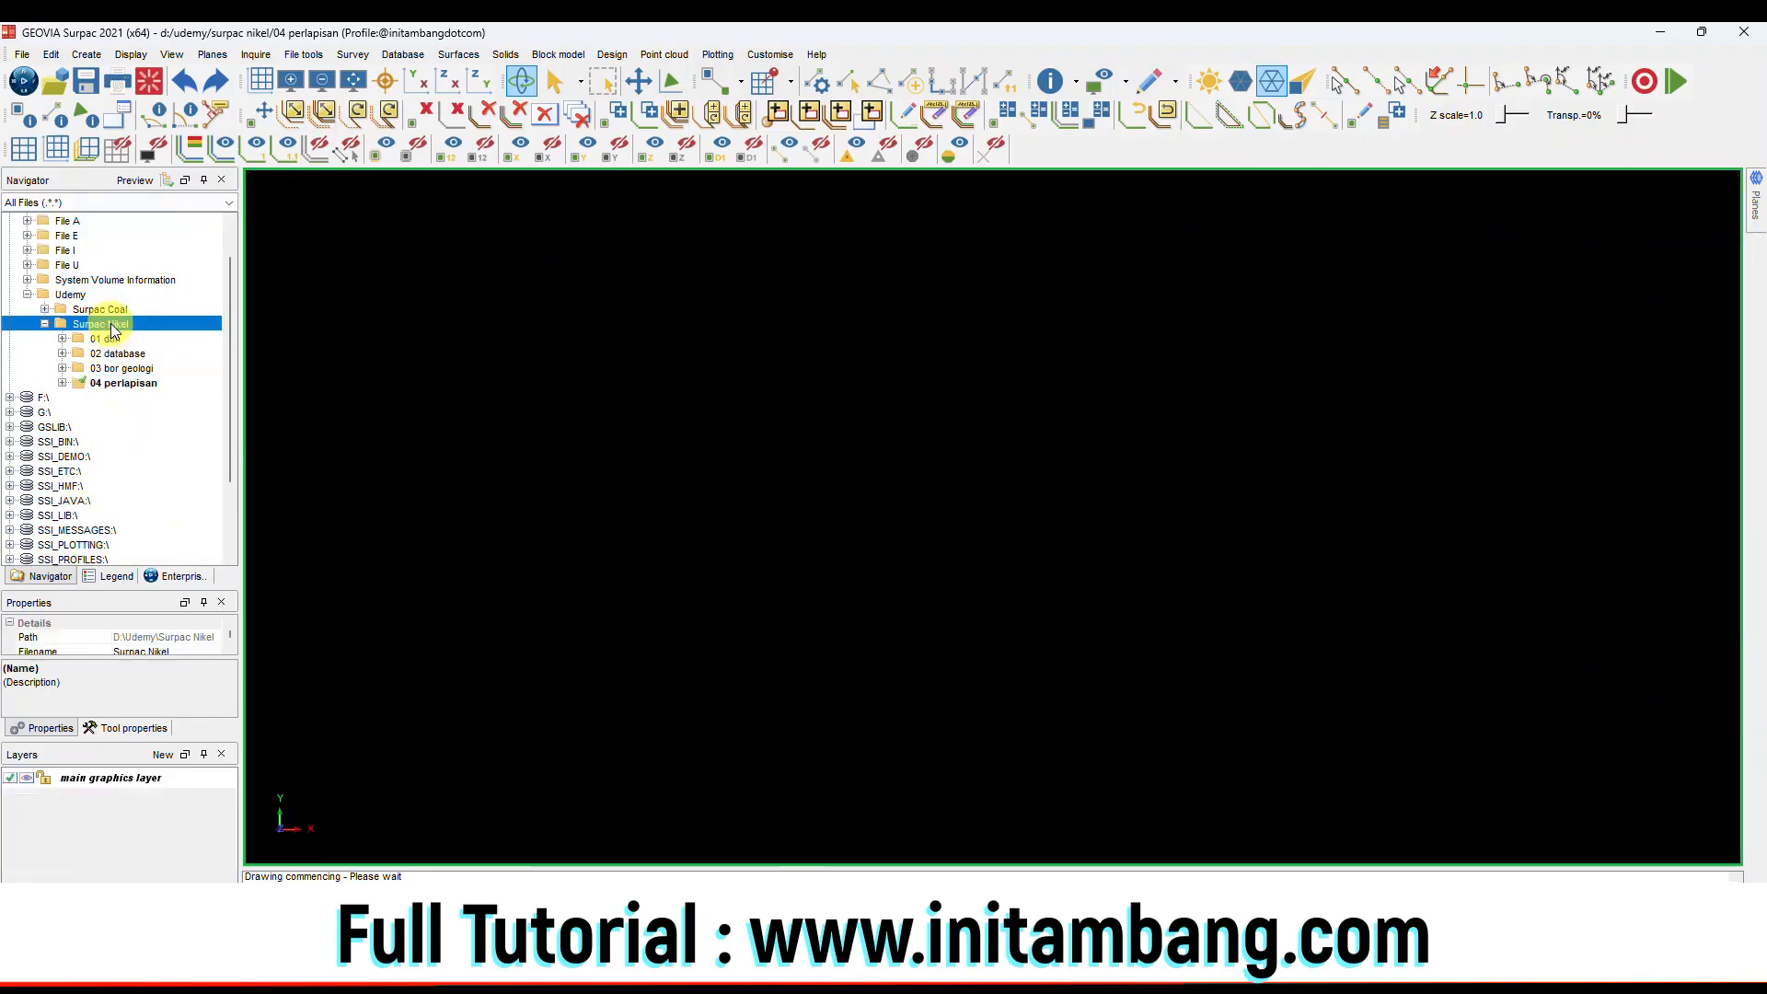
right_click(114, 328)
left_click(171, 368)
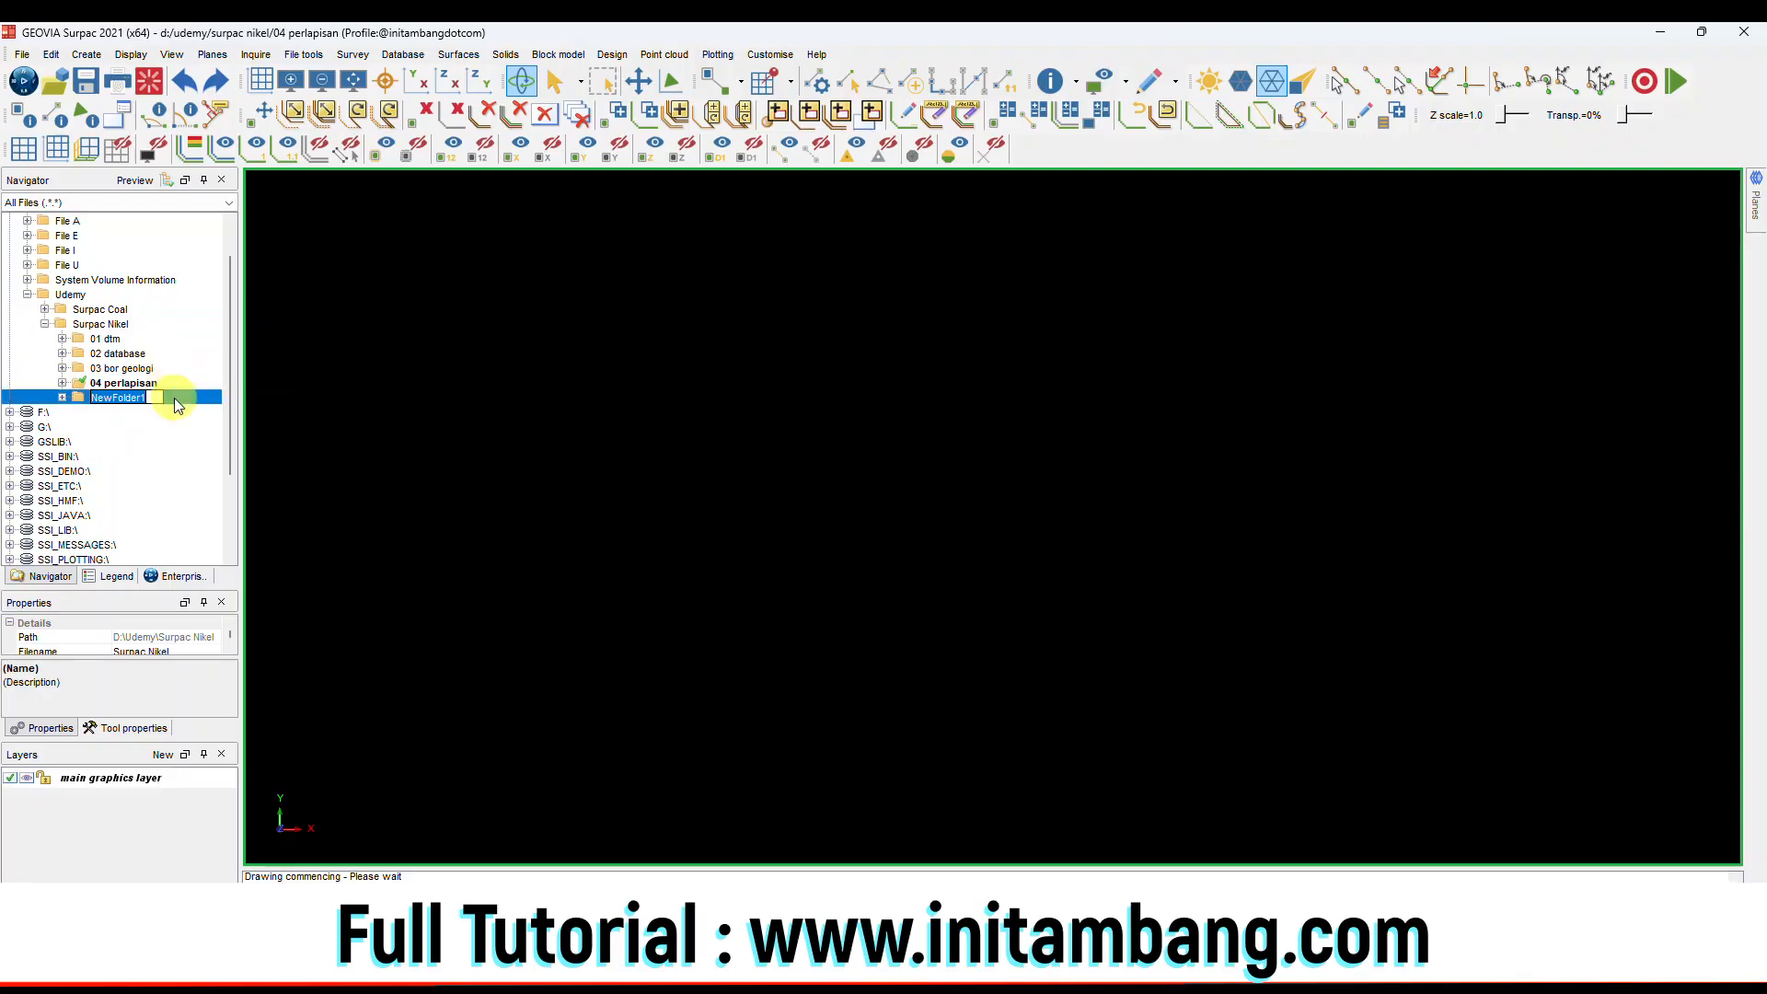
type("05 solid model")
key("Return")
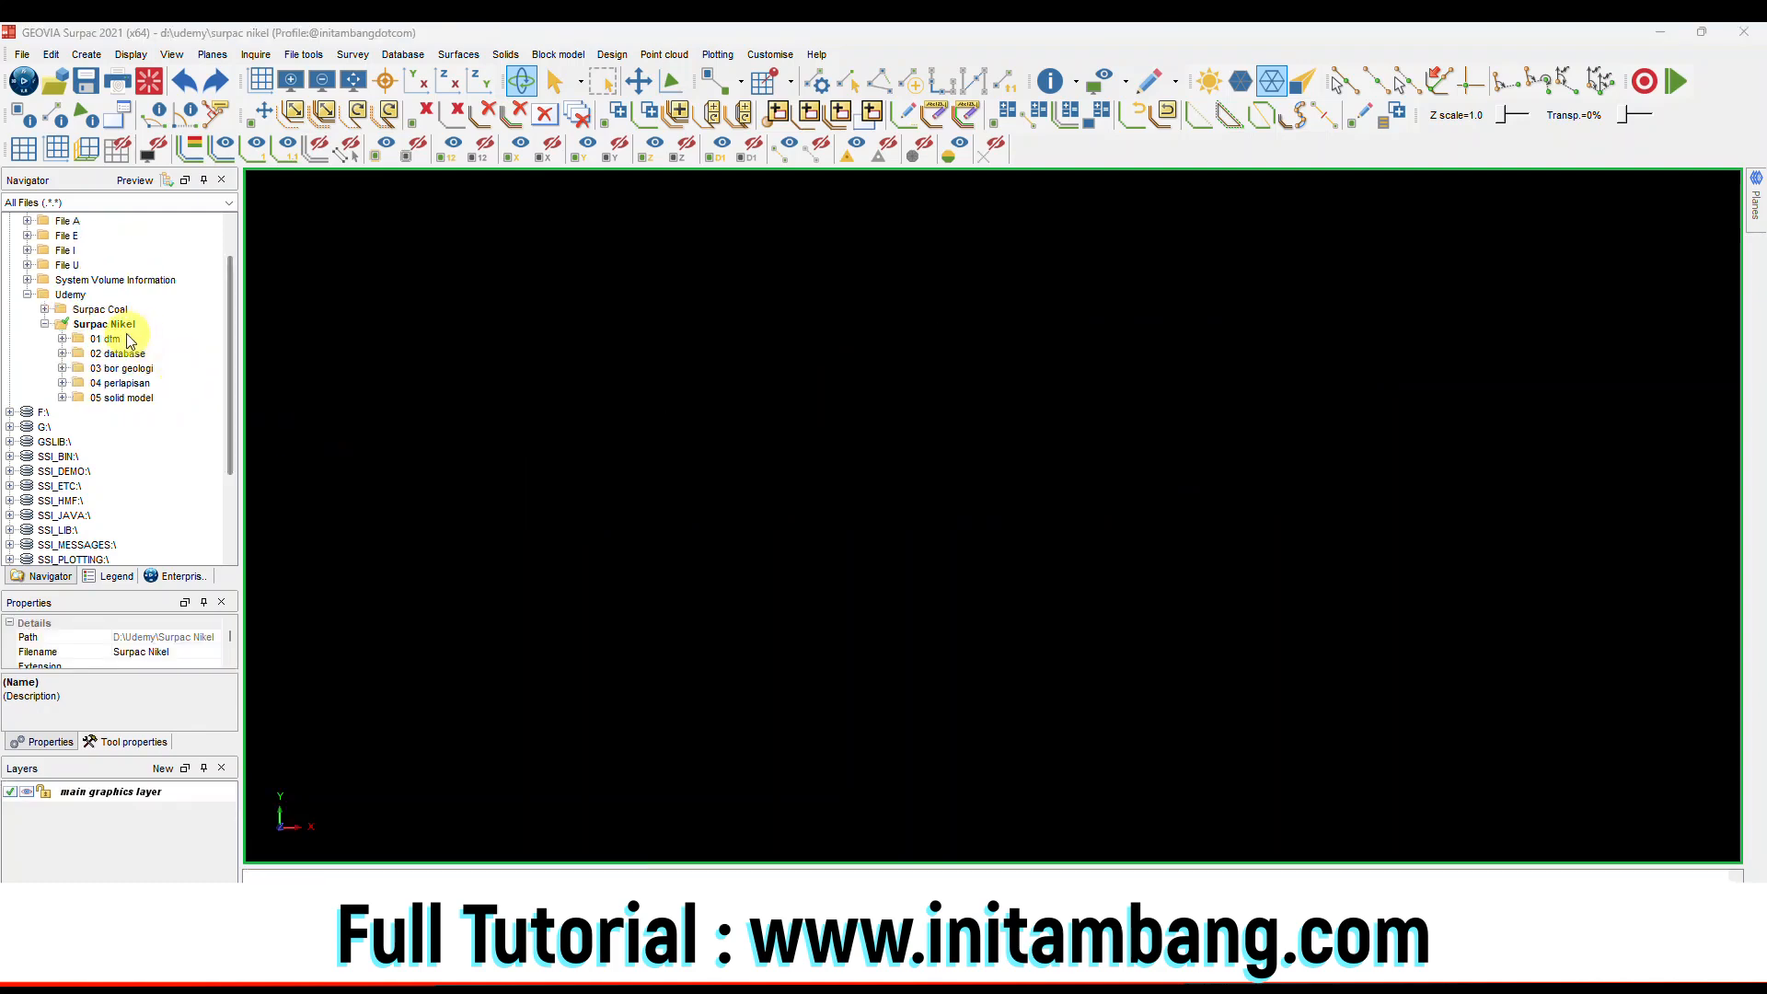
Create a folder named 06 block model inside Surpac Nikel and set it as the work directory.
left_click(124, 326)
right_click(127, 332)
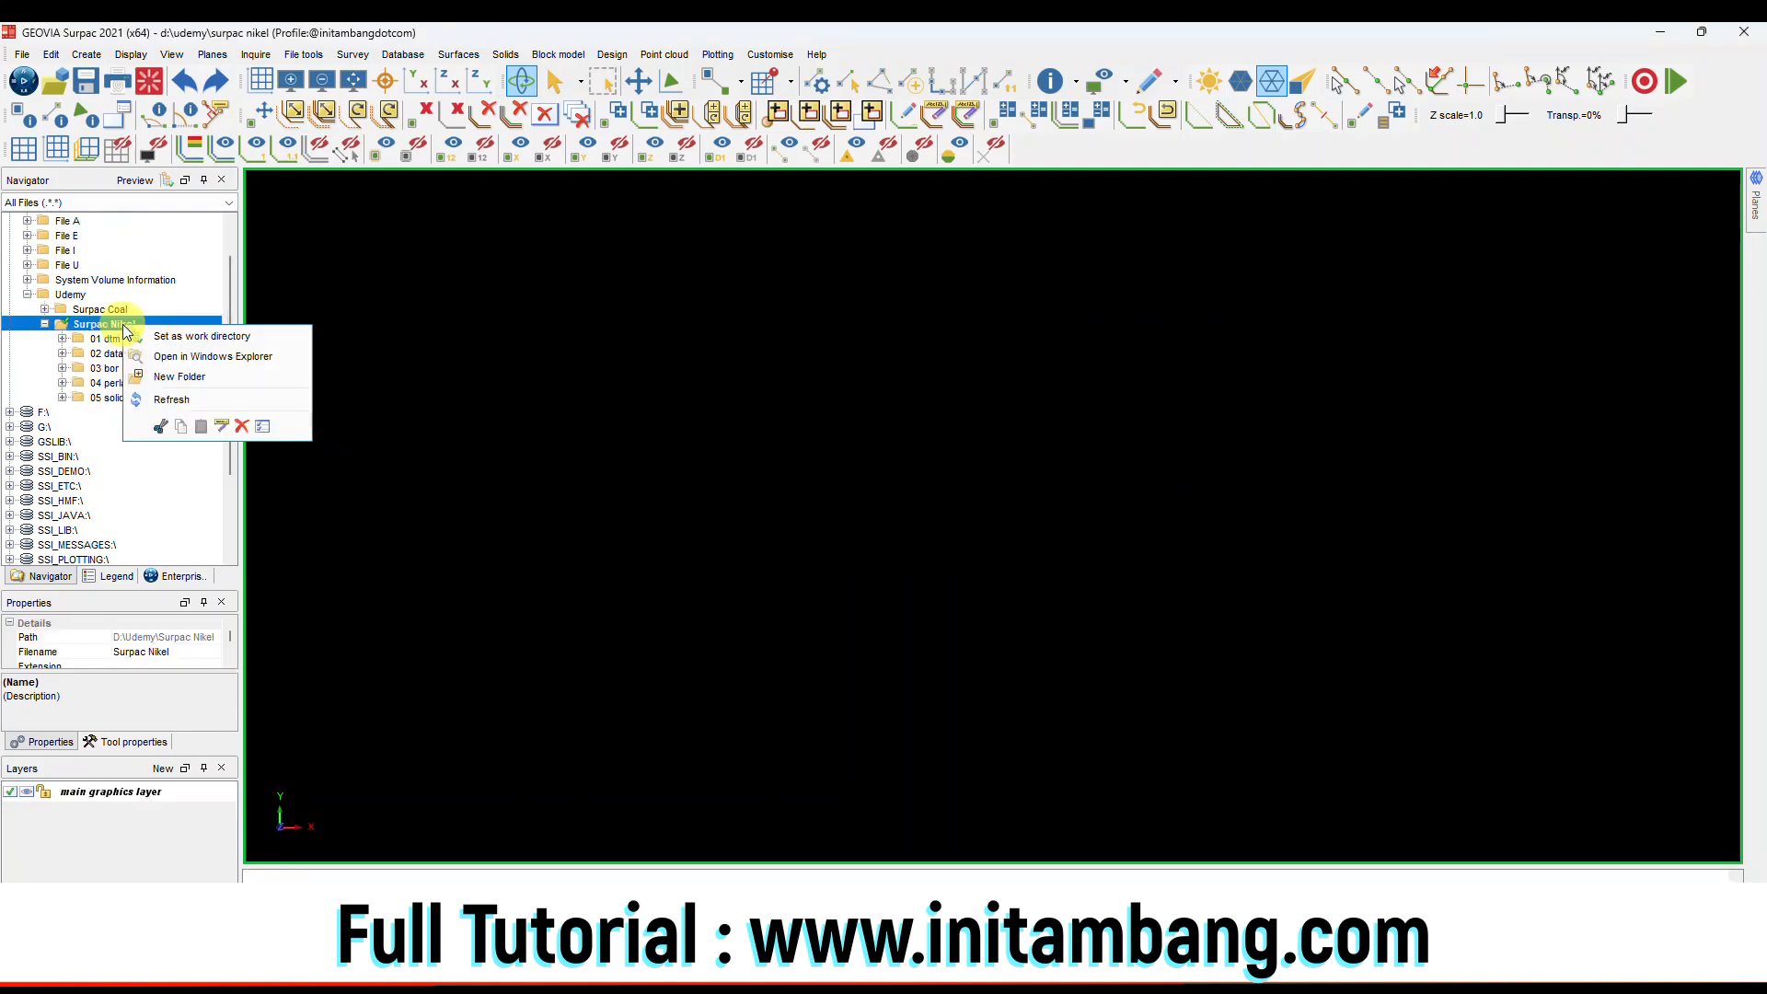
left_click(171, 373)
type("06 block model")
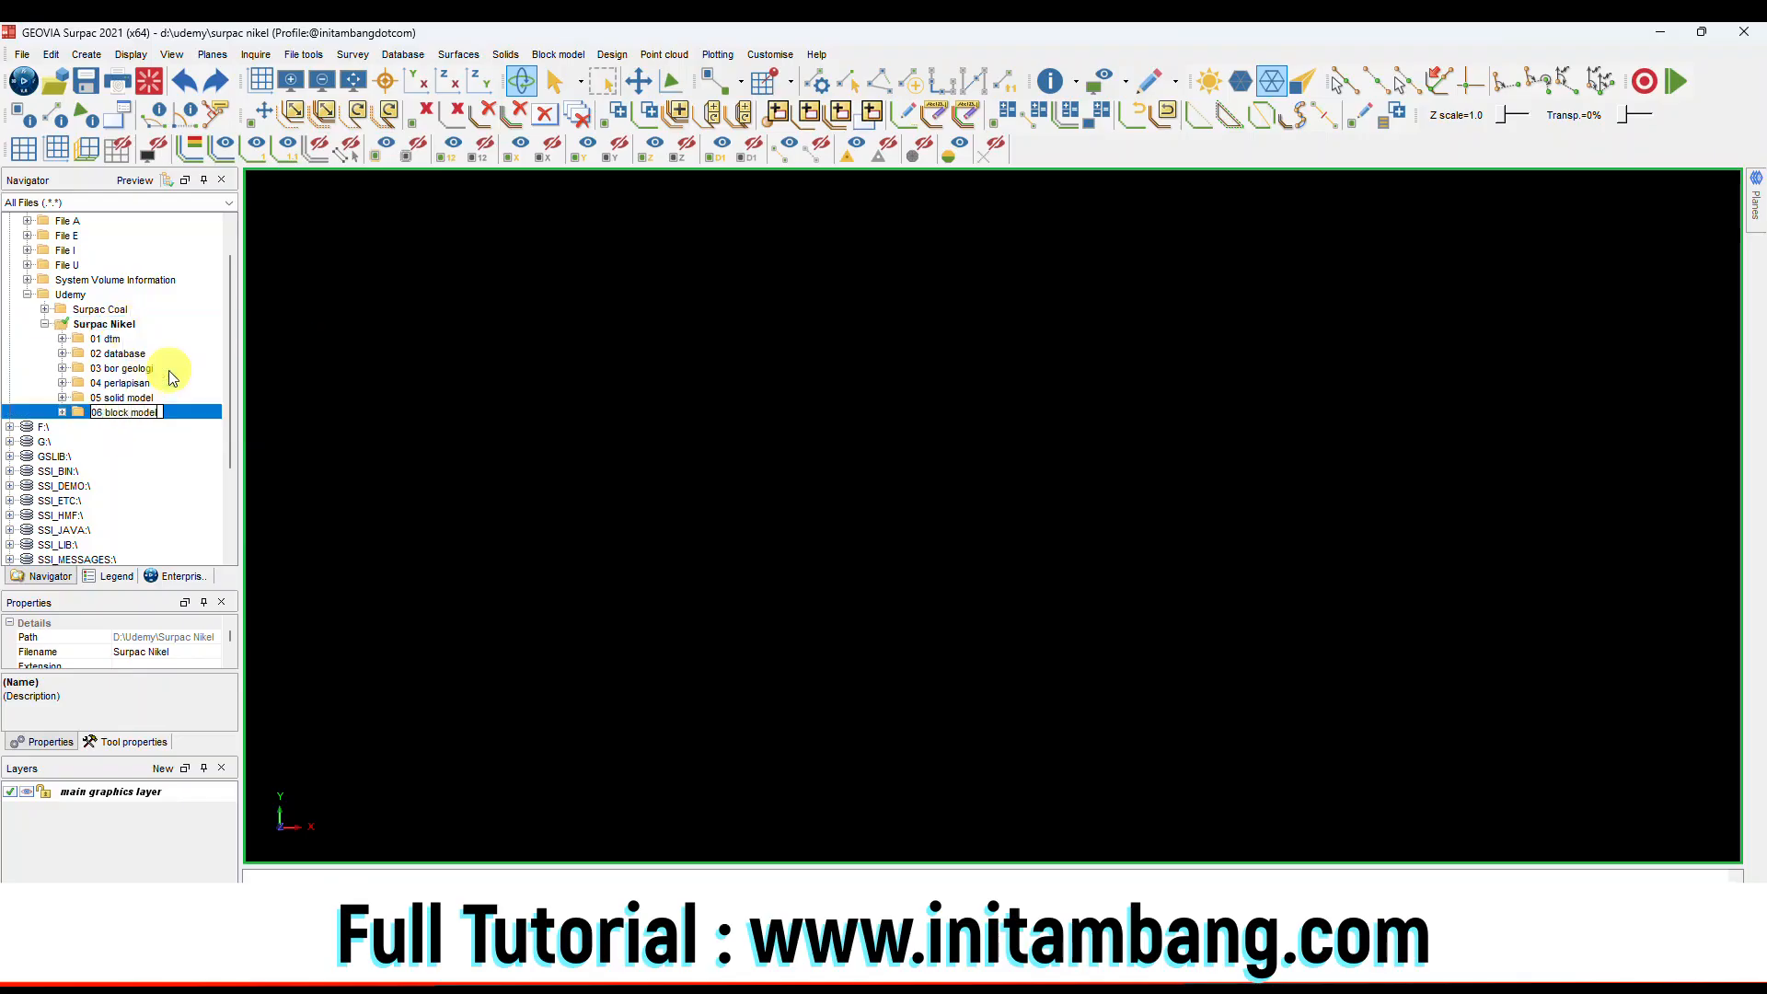
key("Return")
left_click(144, 411)
right_click(144, 410)
left_click(175, 421)
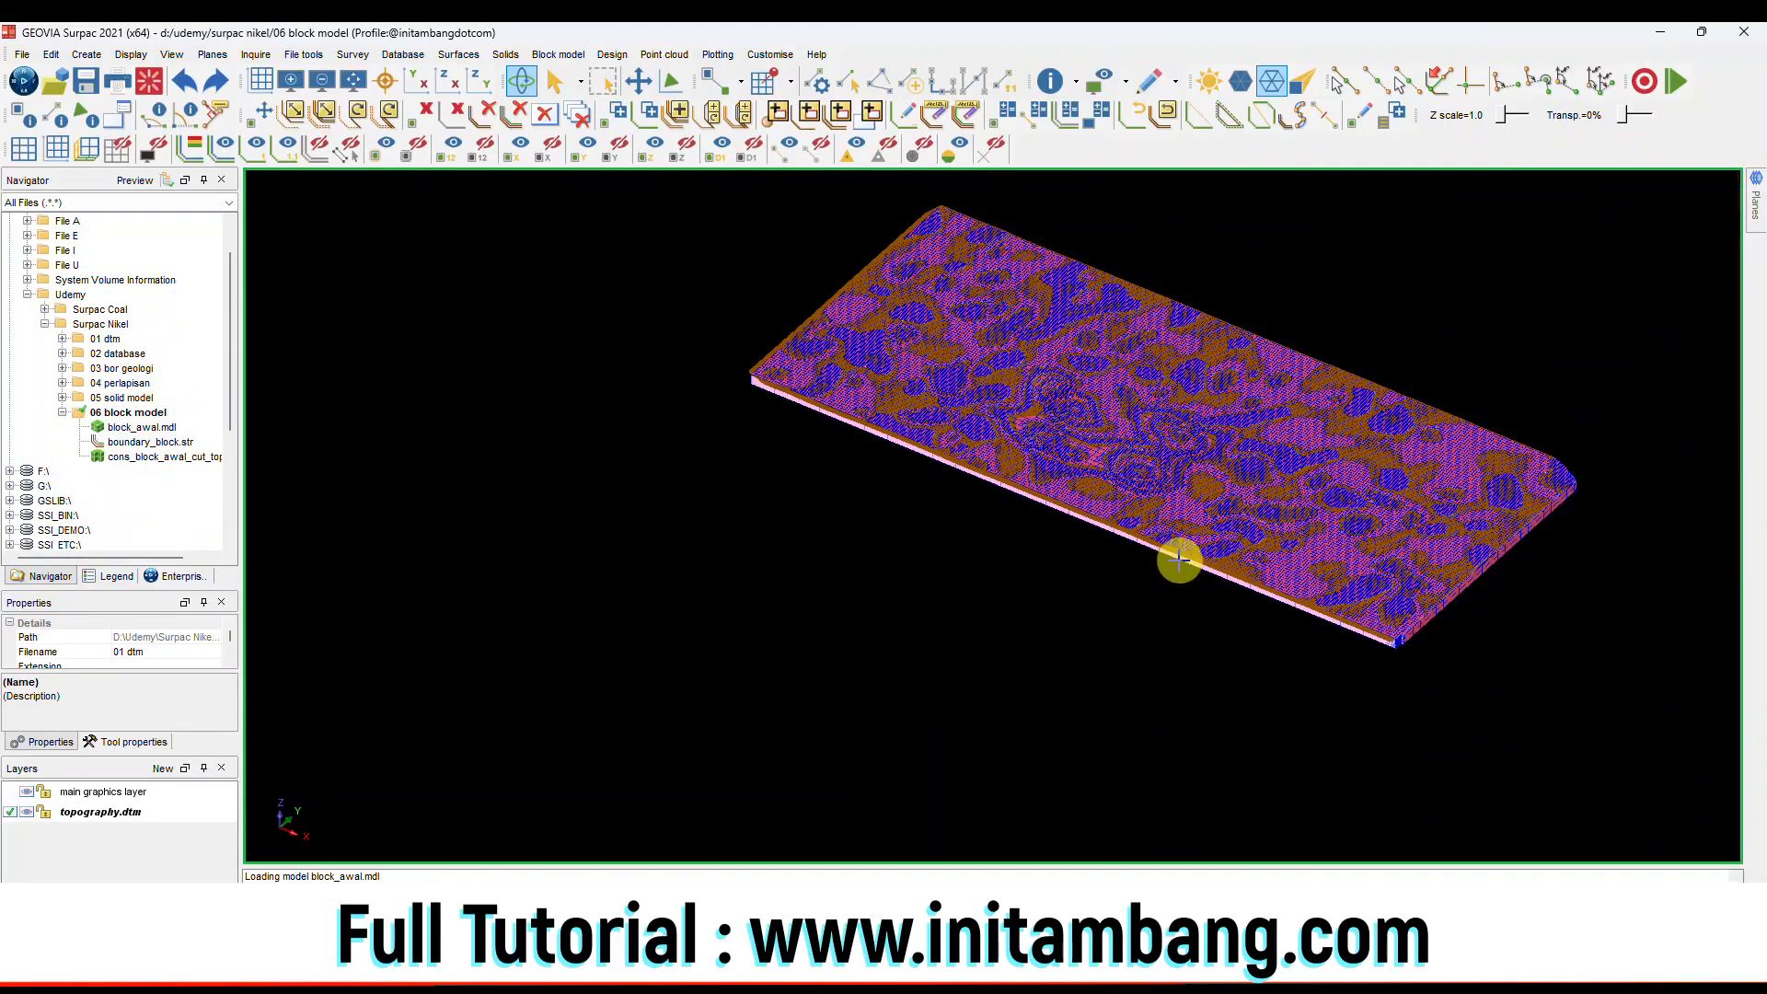
Create a folder named 07 attributes inside Surpac Nikel and set it as the work directory.
left_click_drag(1156, 540, 1243, 527)
right_click(109, 323)
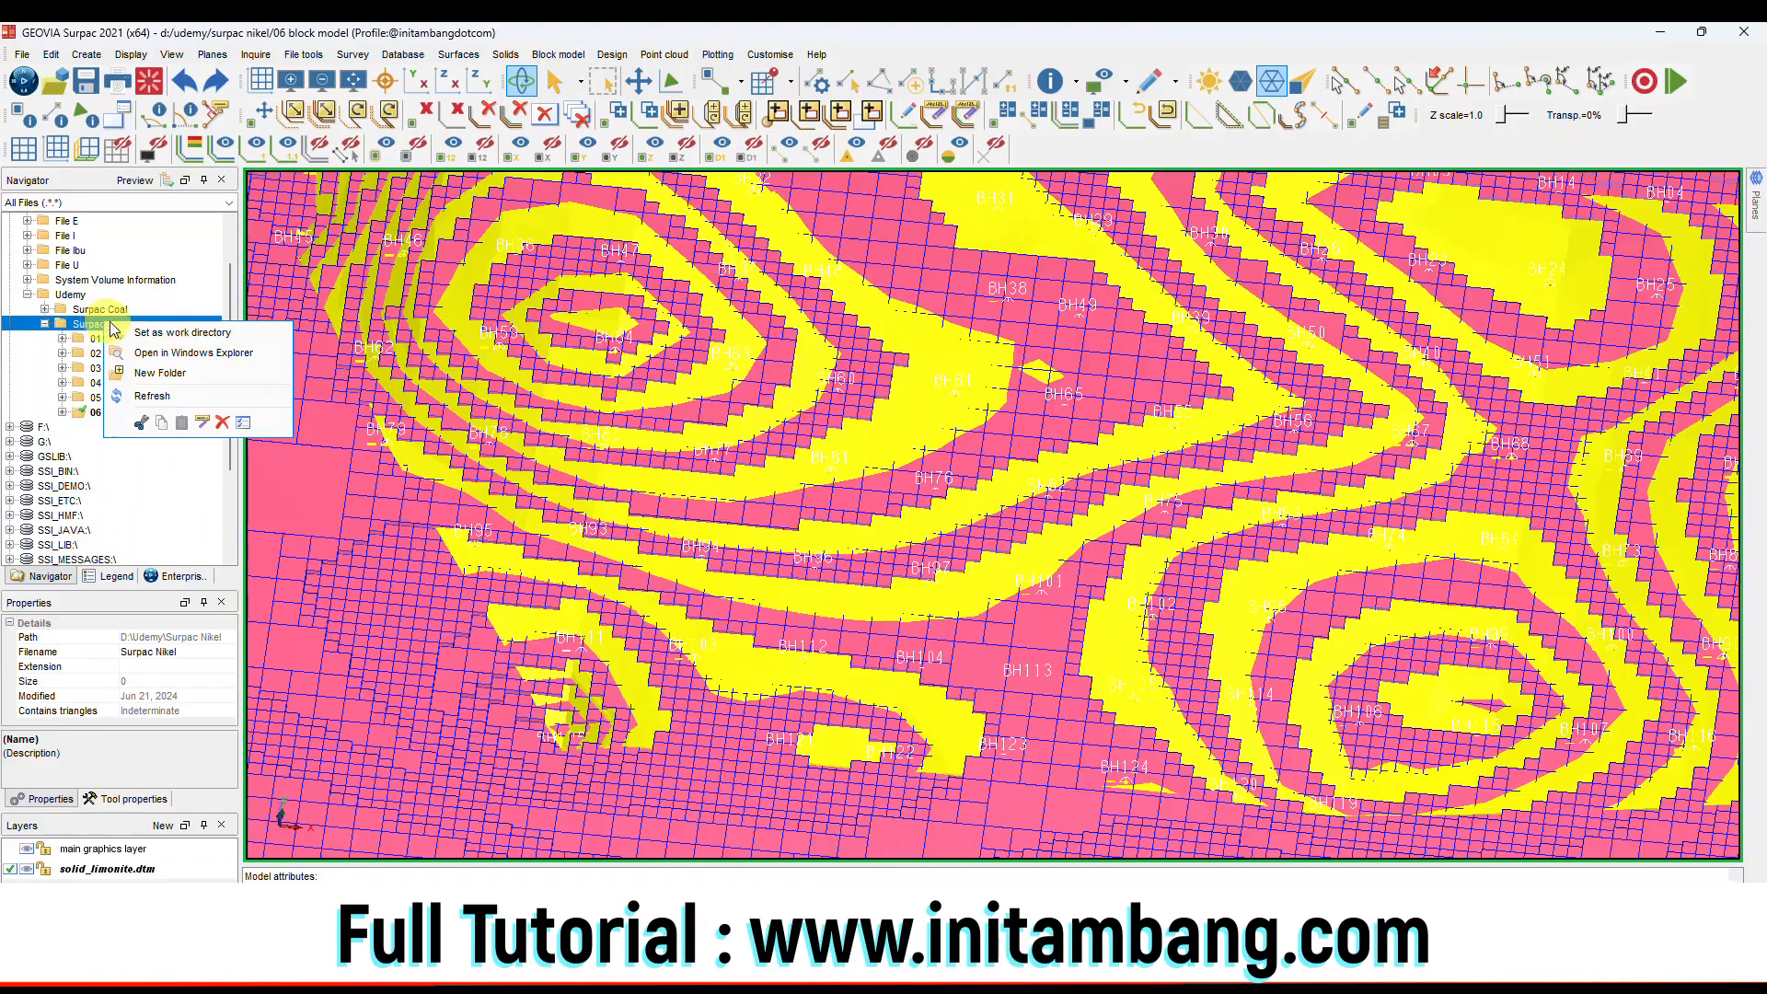
left_click(158, 406)
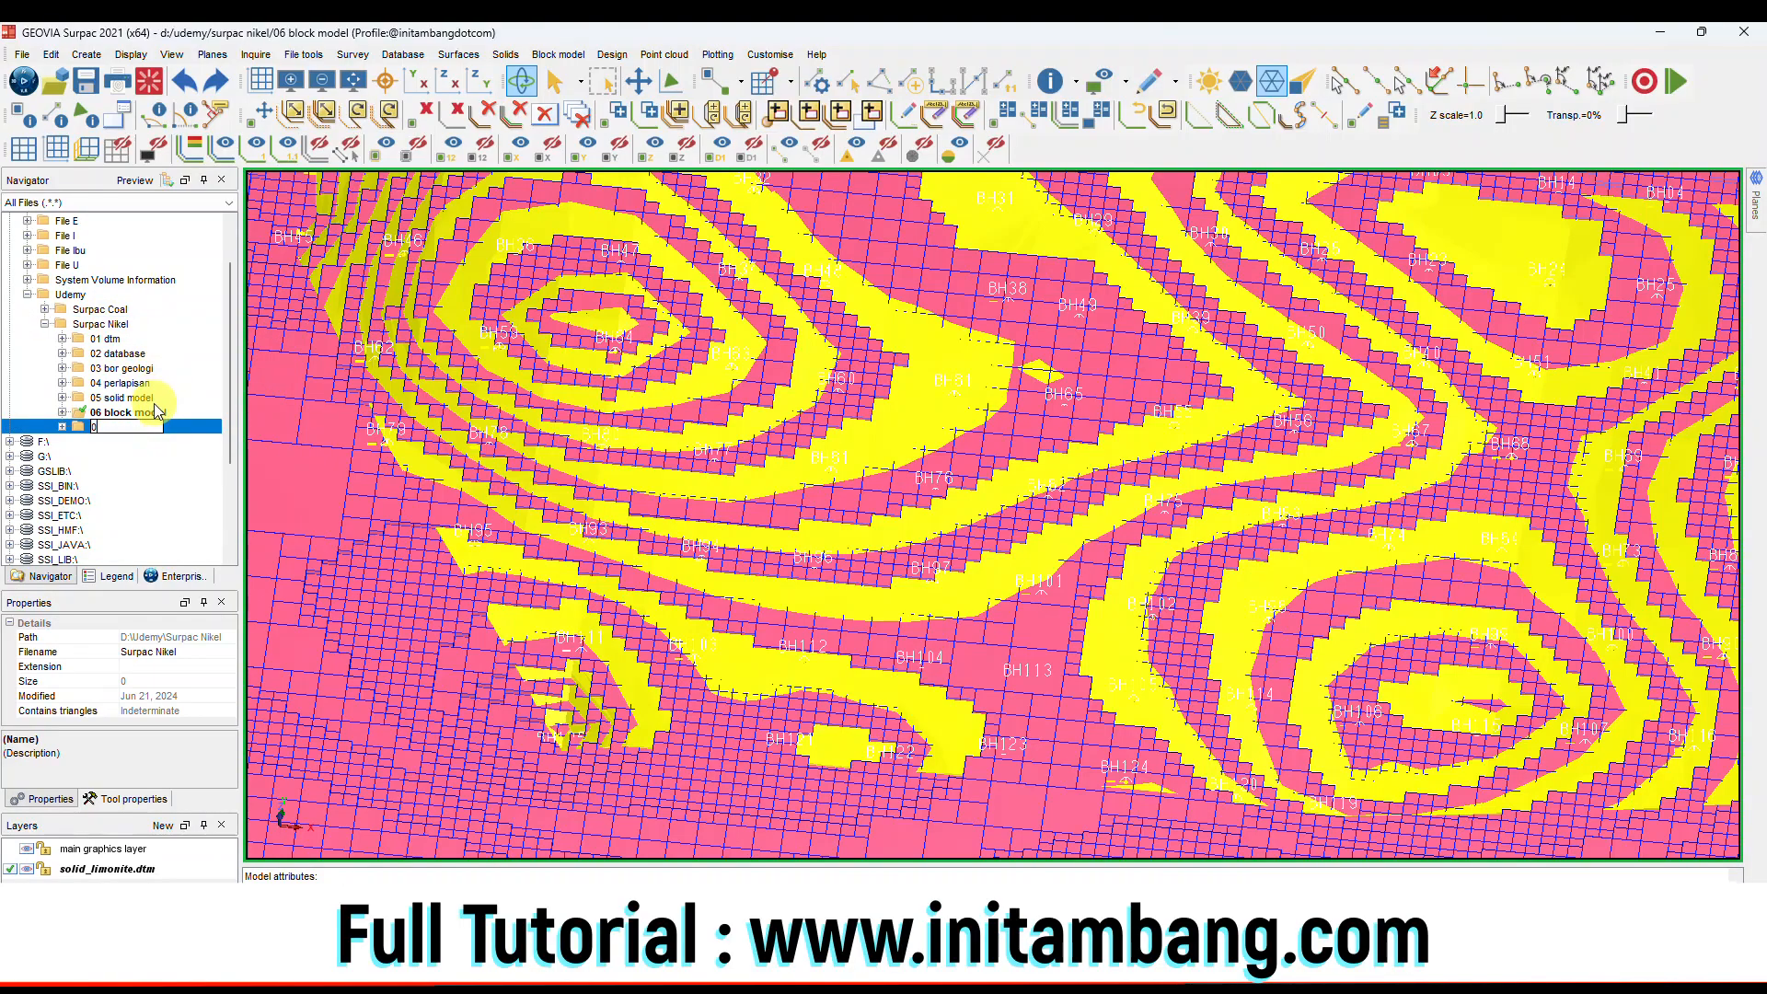
type("07 attributes")
key("Return")
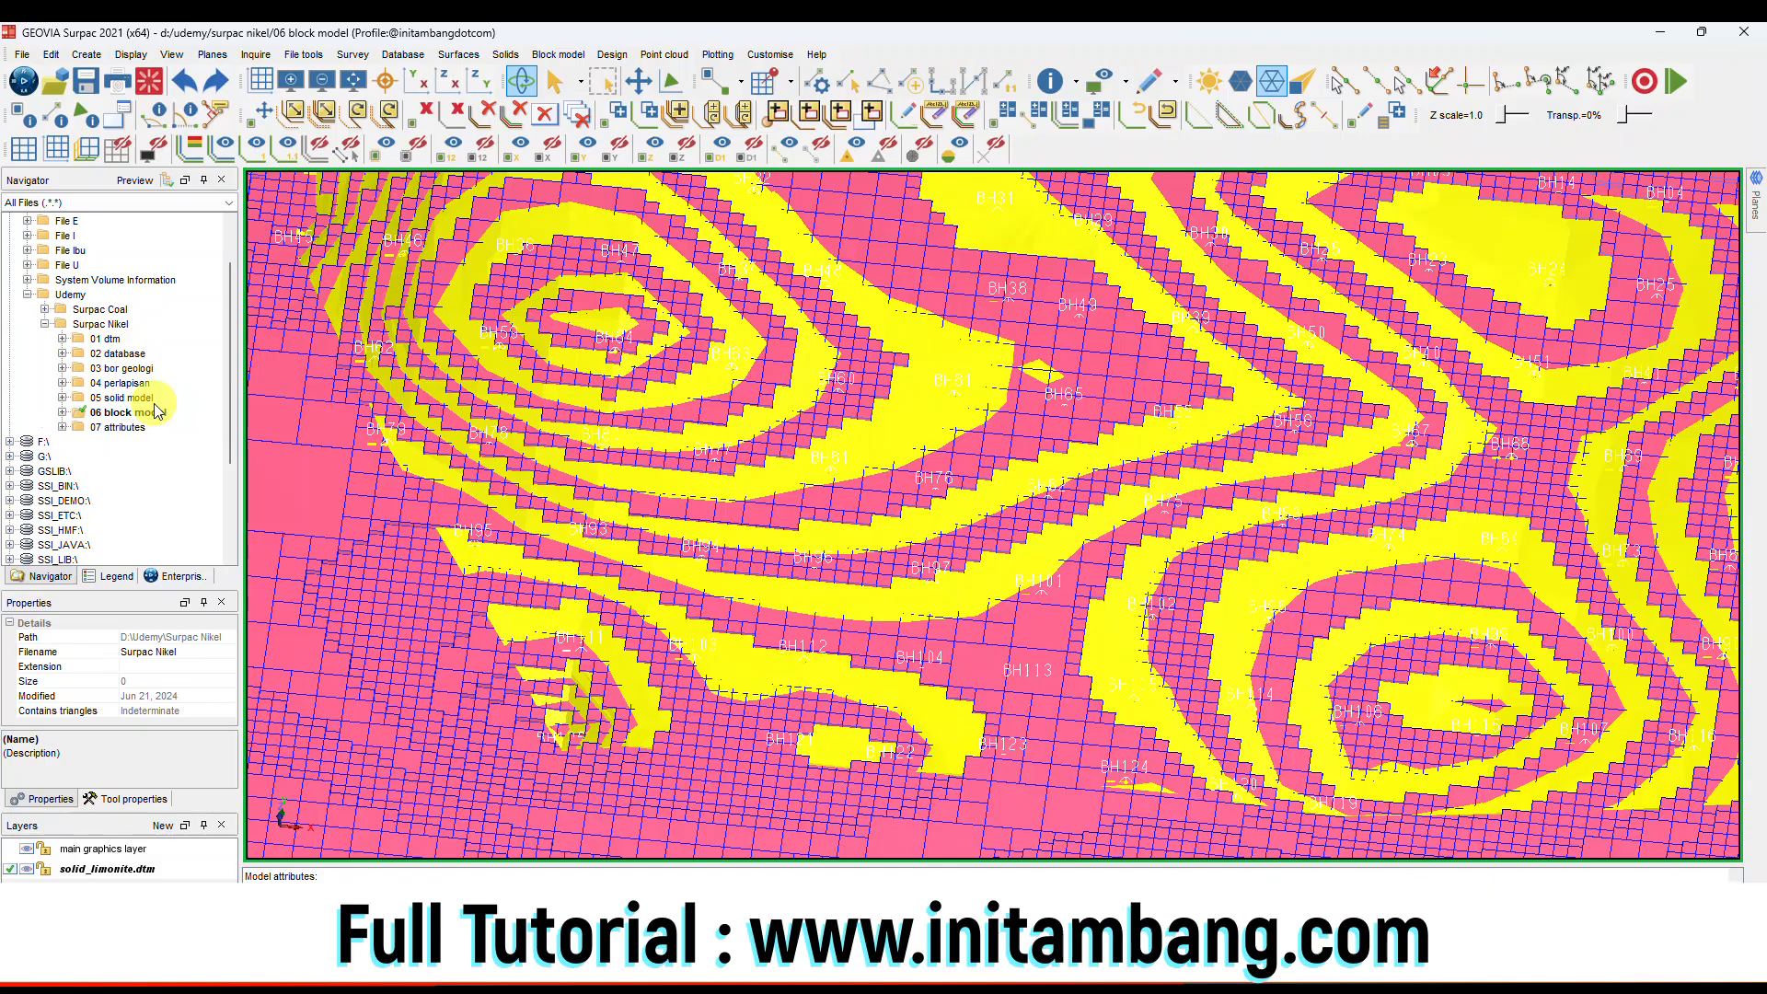
right_click(107, 431)
left_click(111, 438)
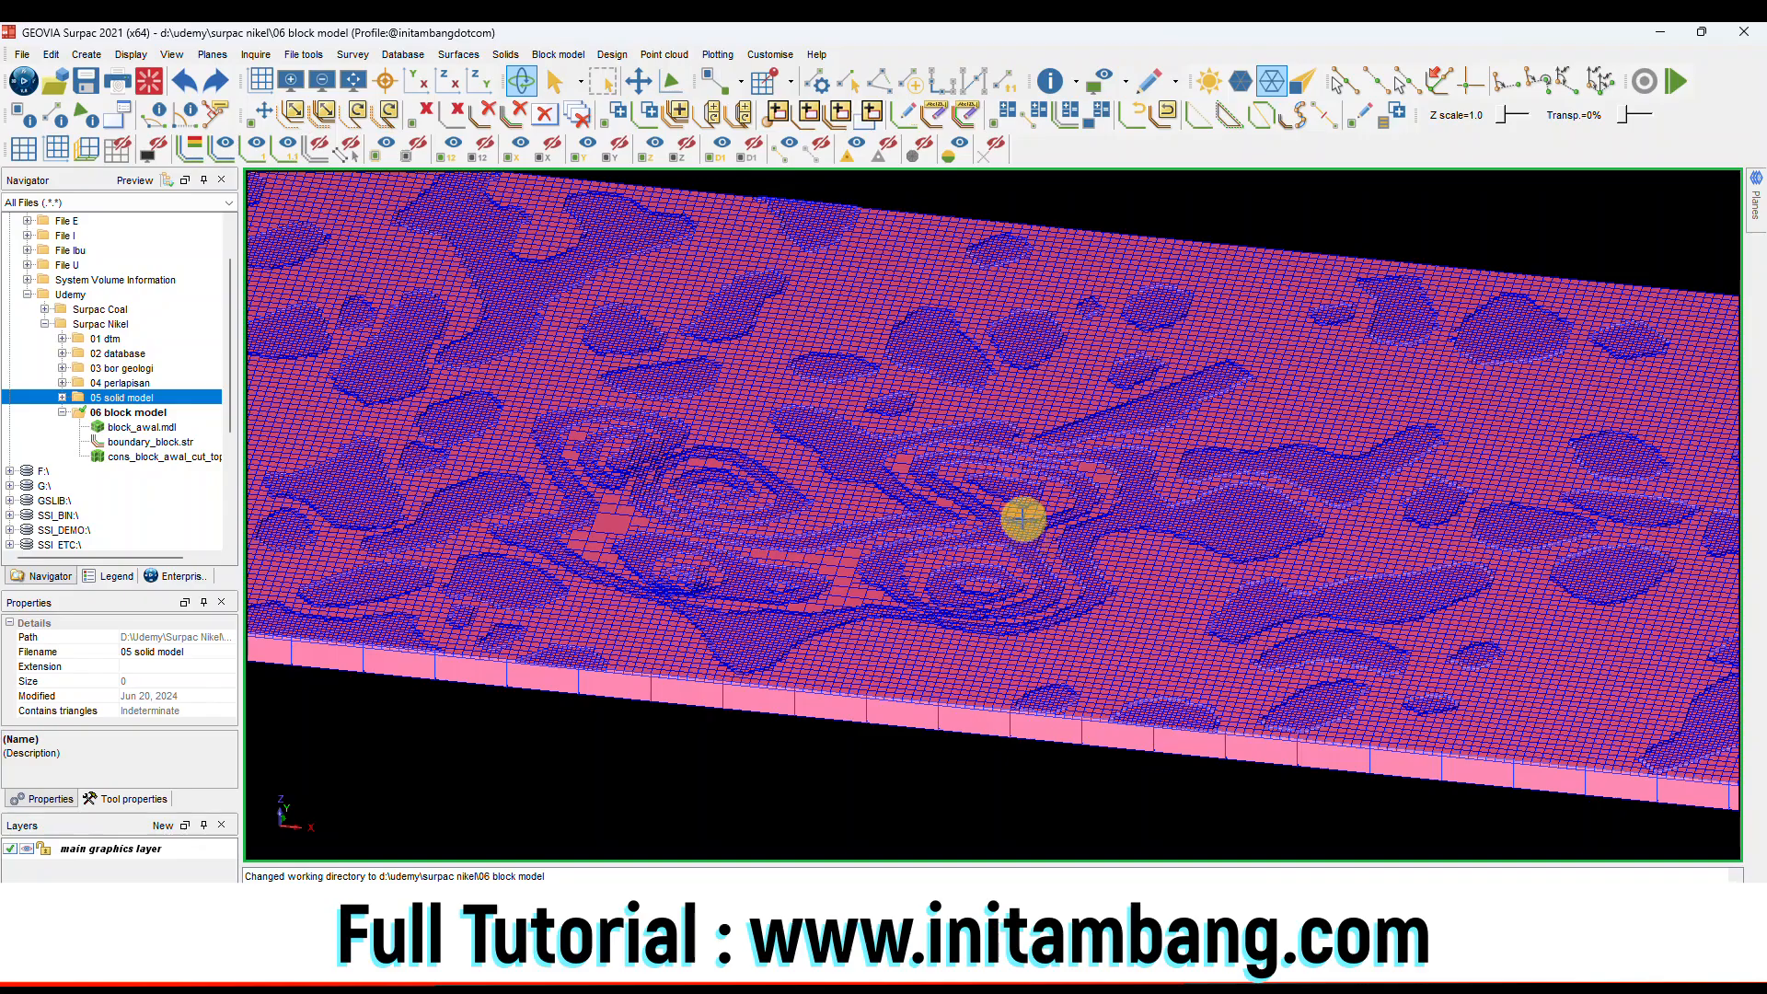
Inspect the attribute values of a block in the displayed block model.
left_click(1022, 516)
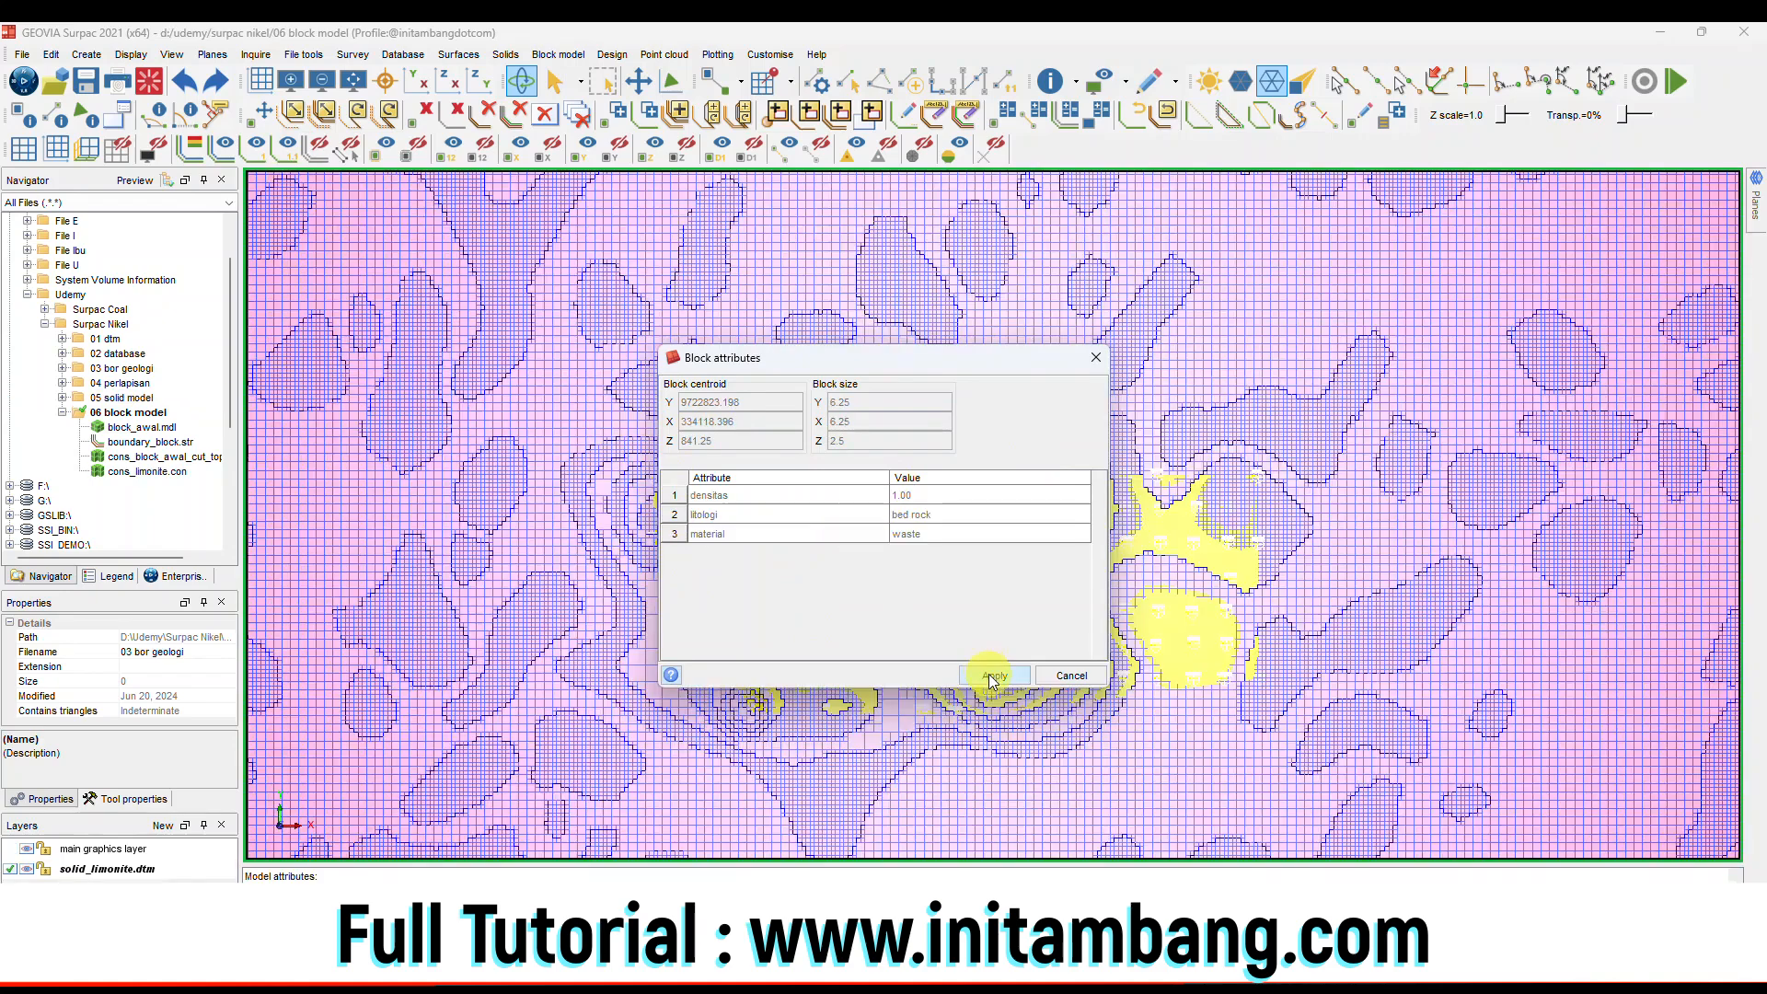
Close the current block's attribute view and pick another block beside the yellow limonite area to inspect its attributes.
left_click(991, 675)
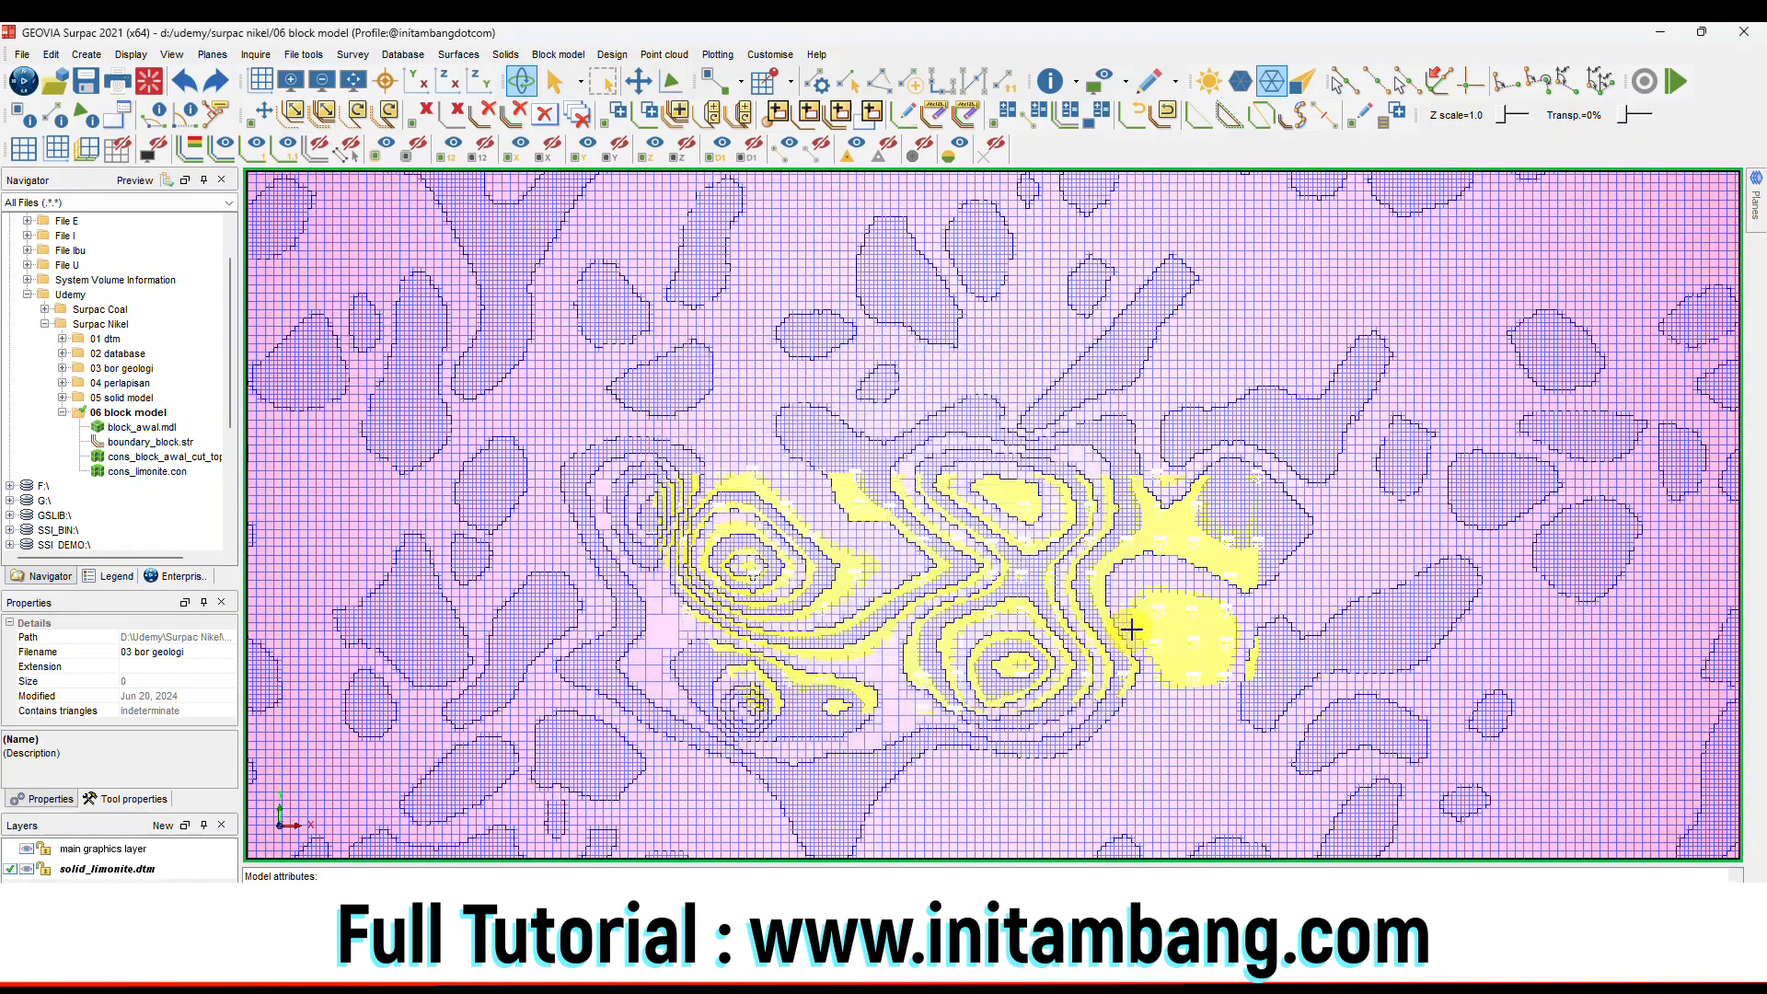
left_click(1167, 620)
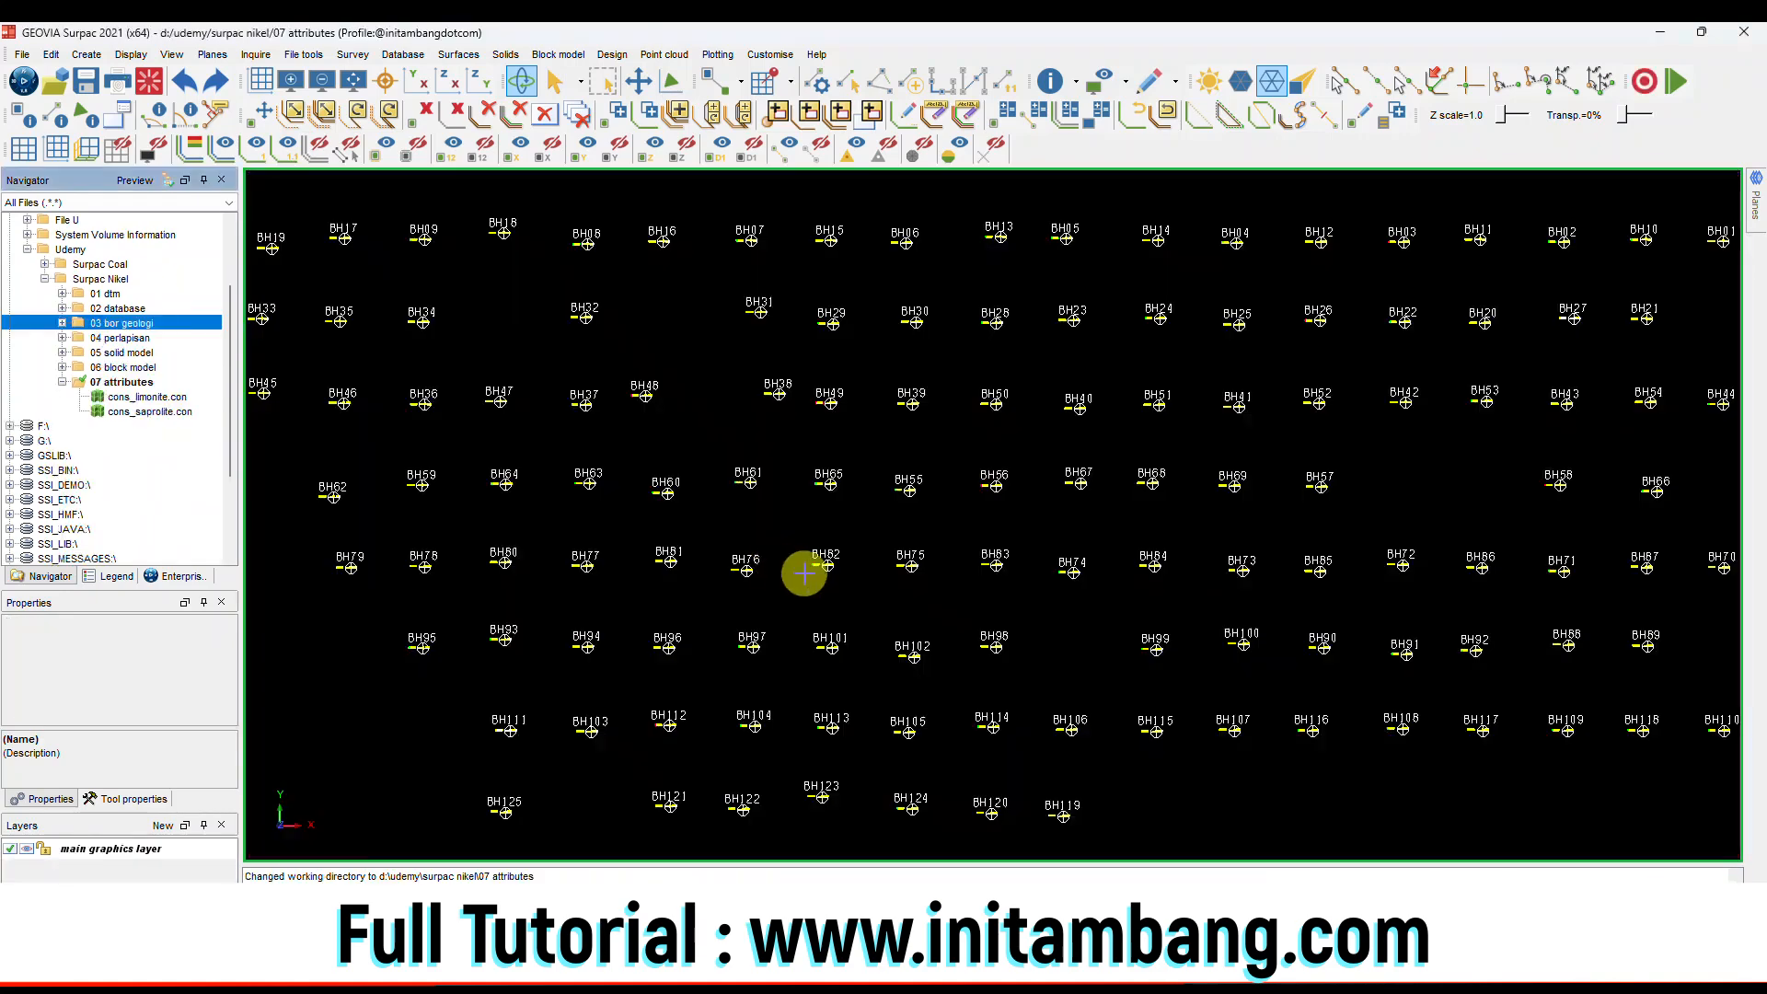
Create a folder named "08 composite" inside Surpac Nikel and set it as the work directory.
scroll(806, 573, "down", 2)
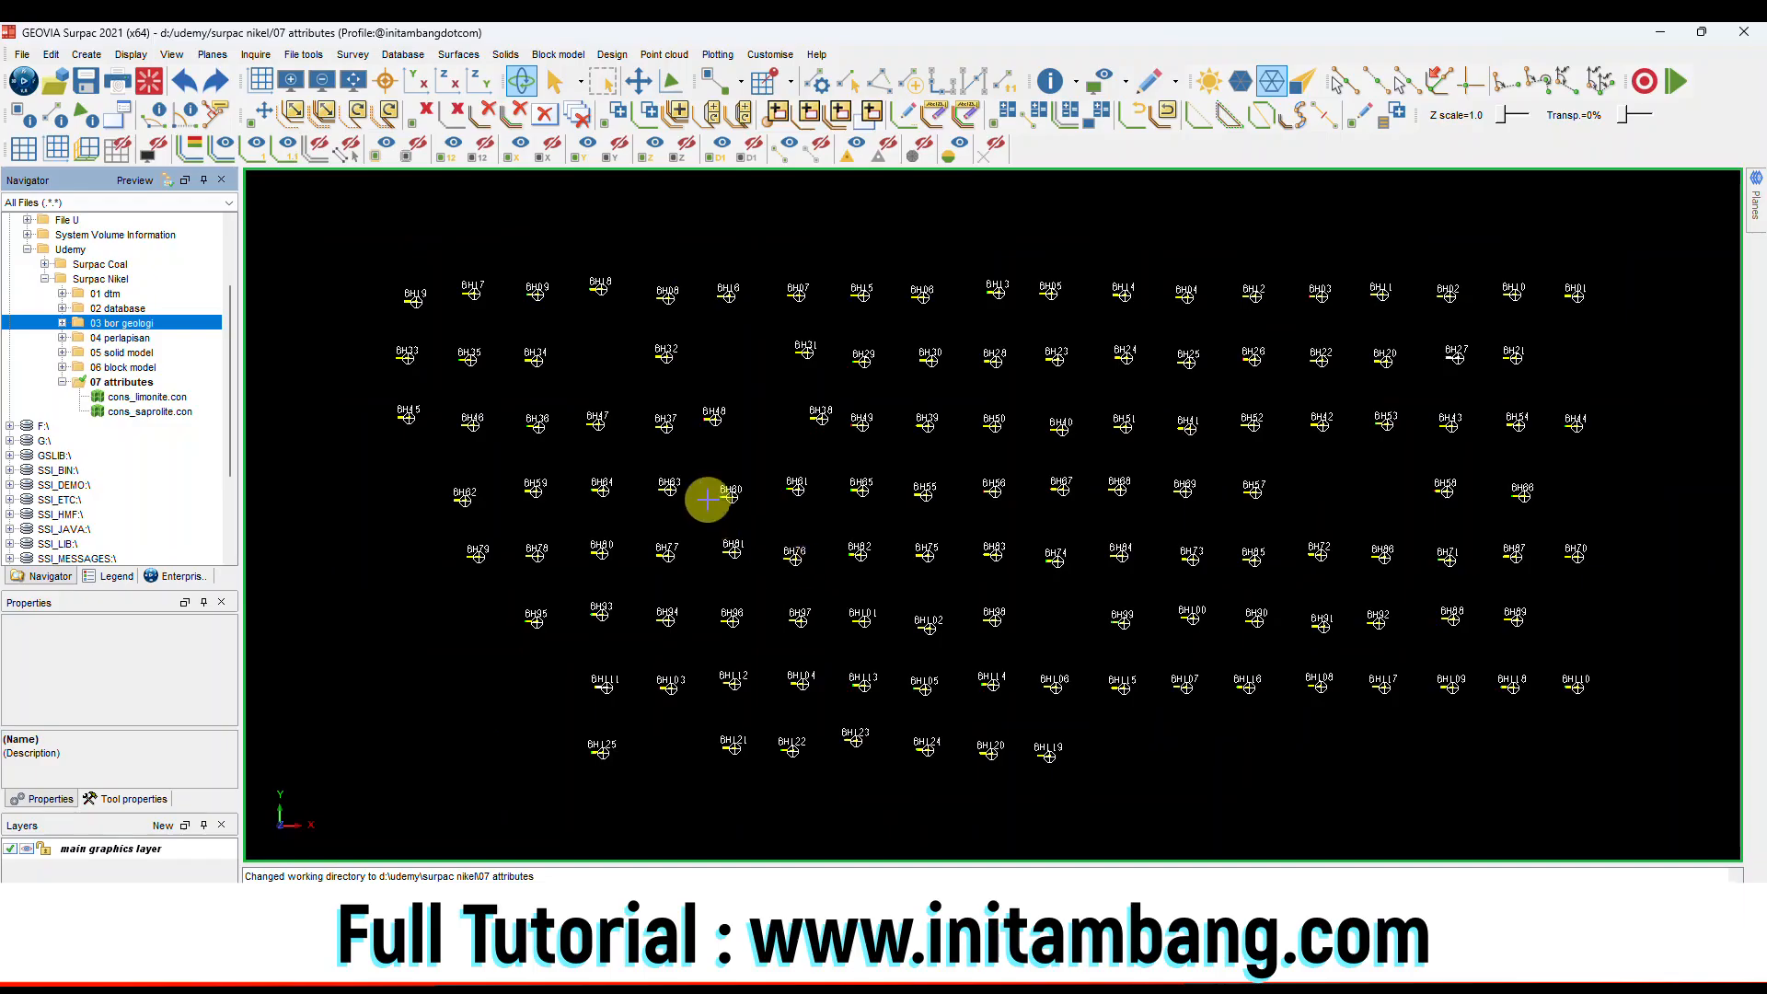
left_click(103, 279)
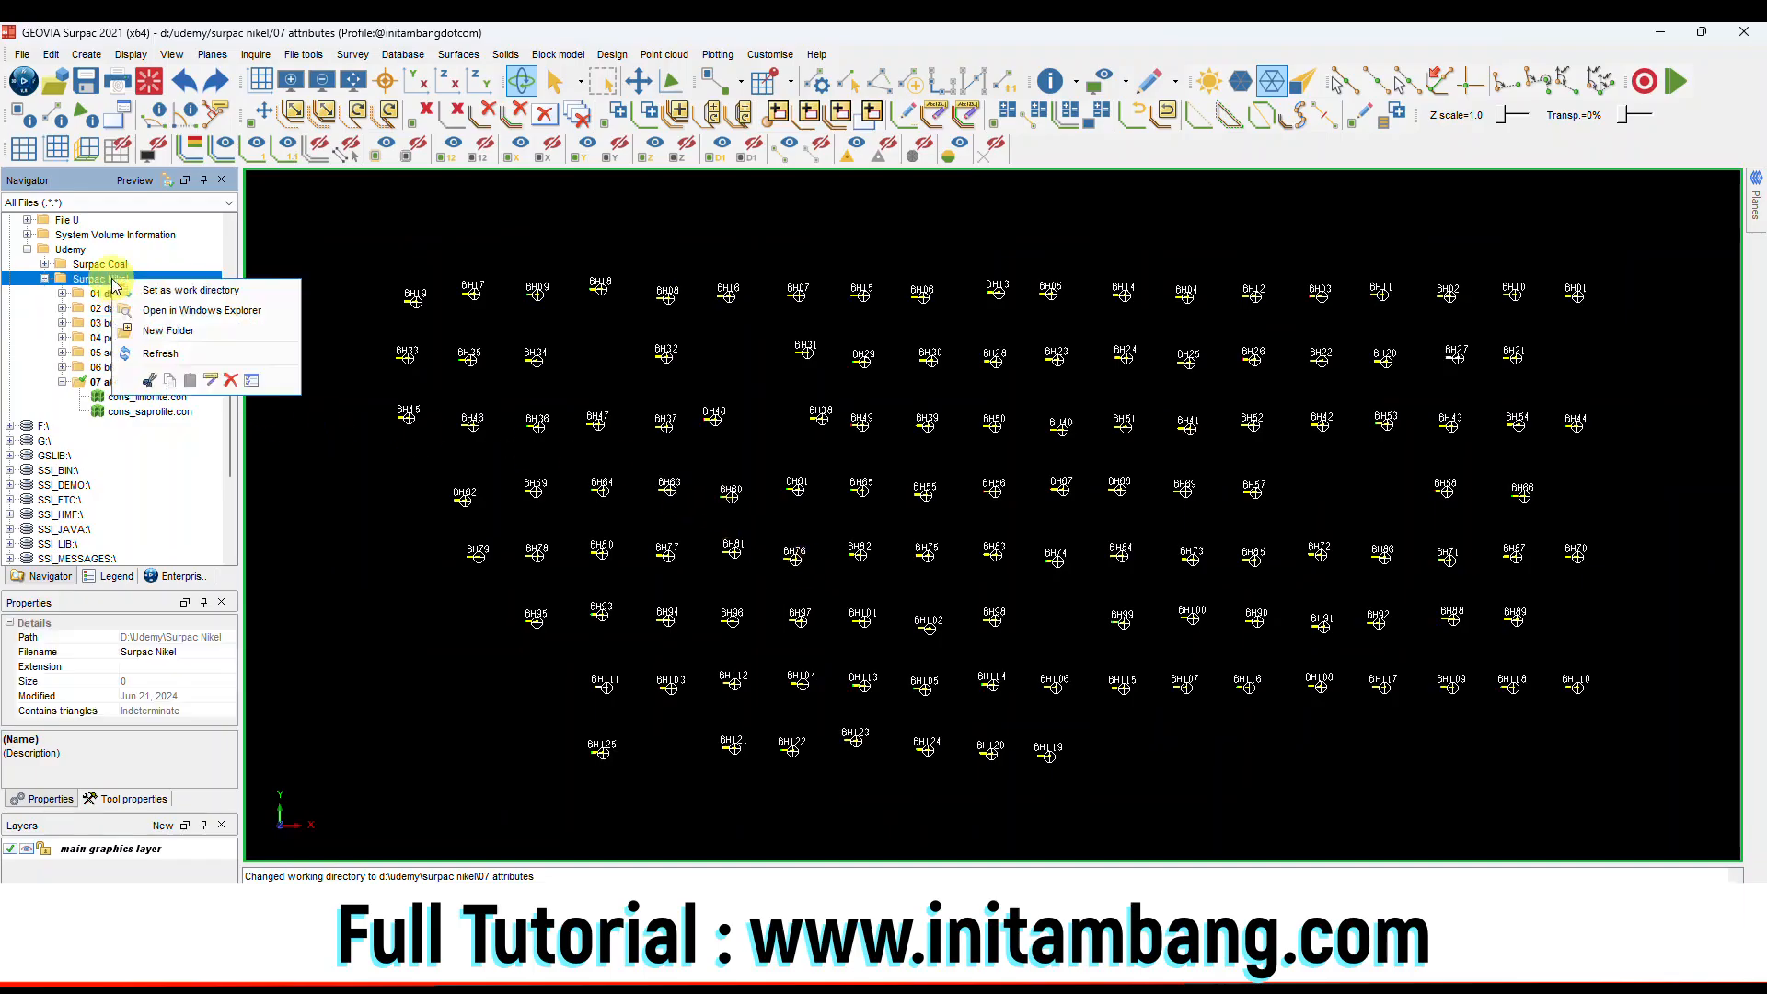
type("08 comp")
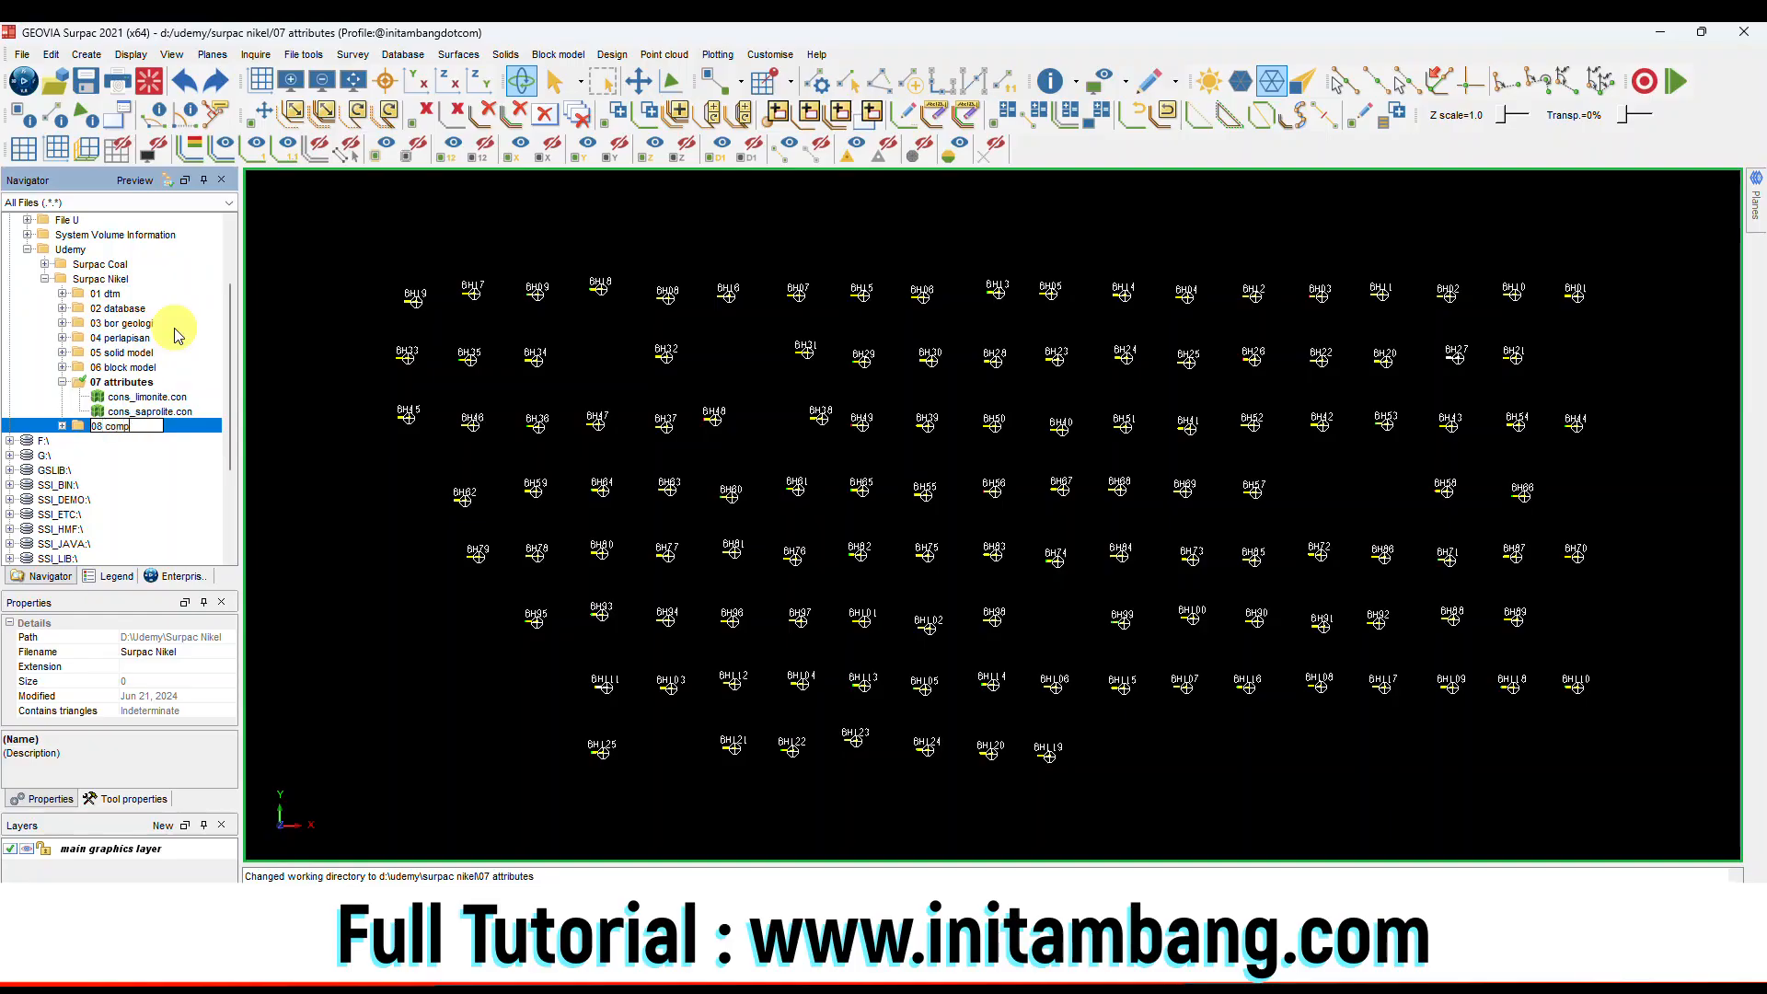
type("osite")
key("Return")
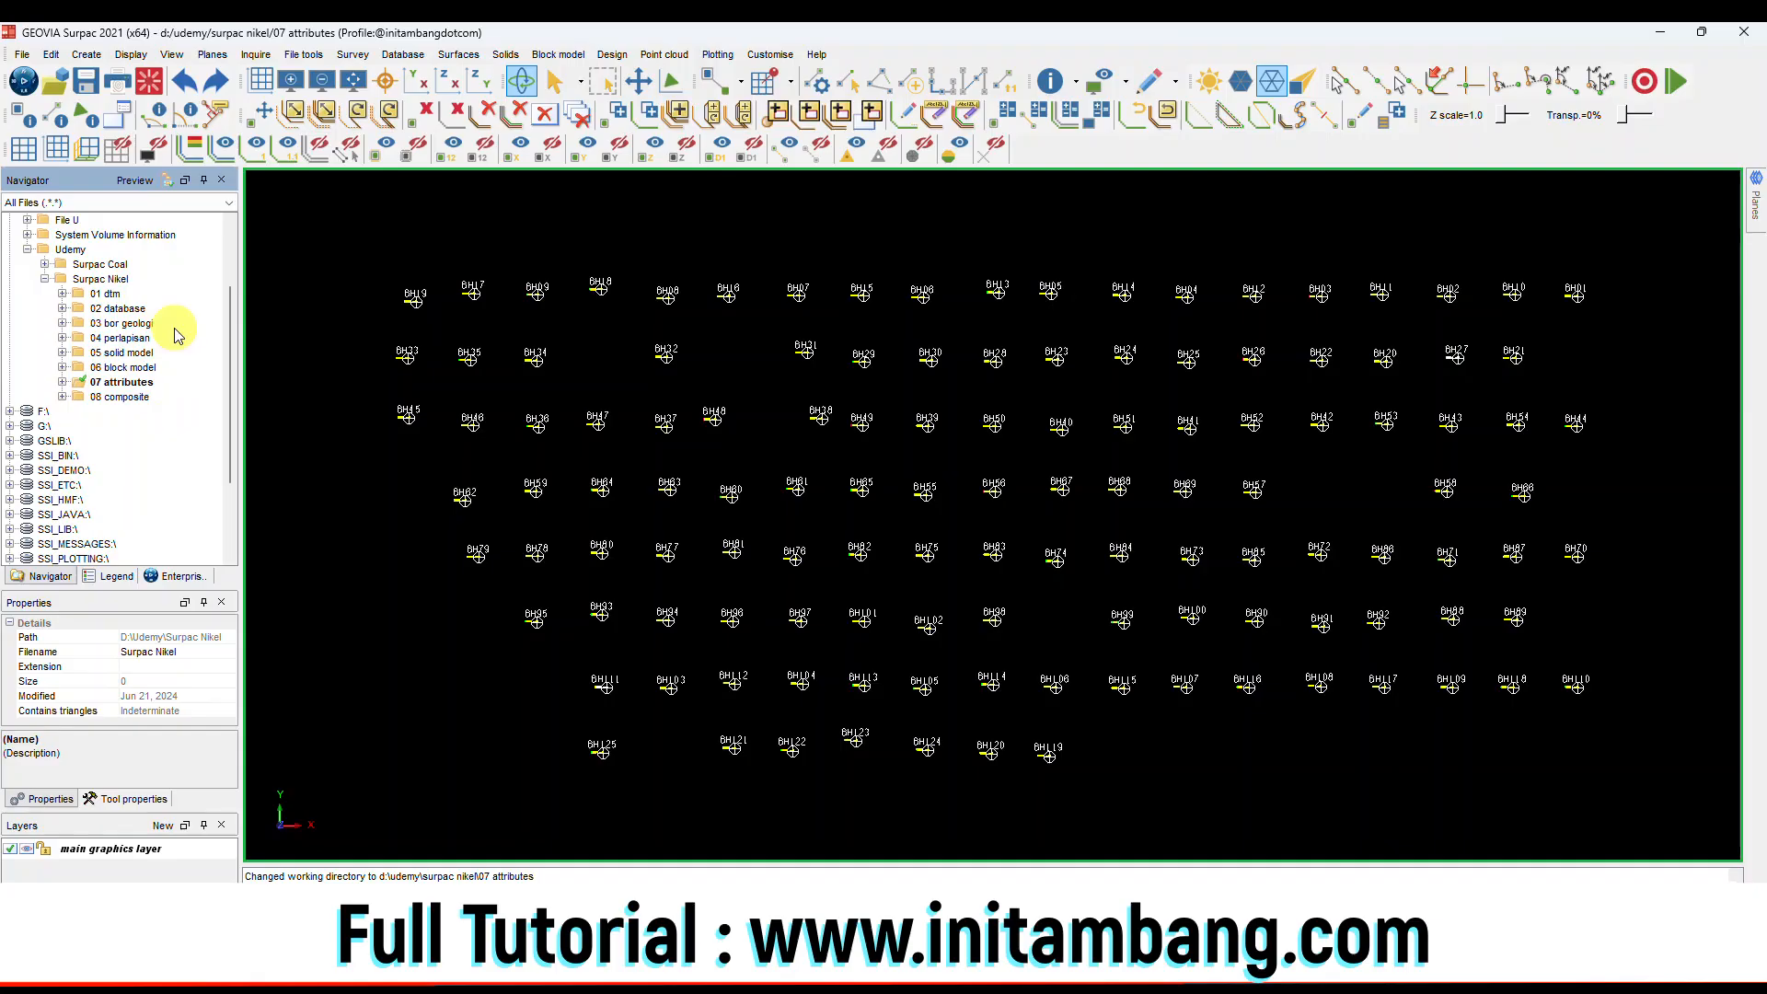
left_click(122, 397)
right_click(122, 397)
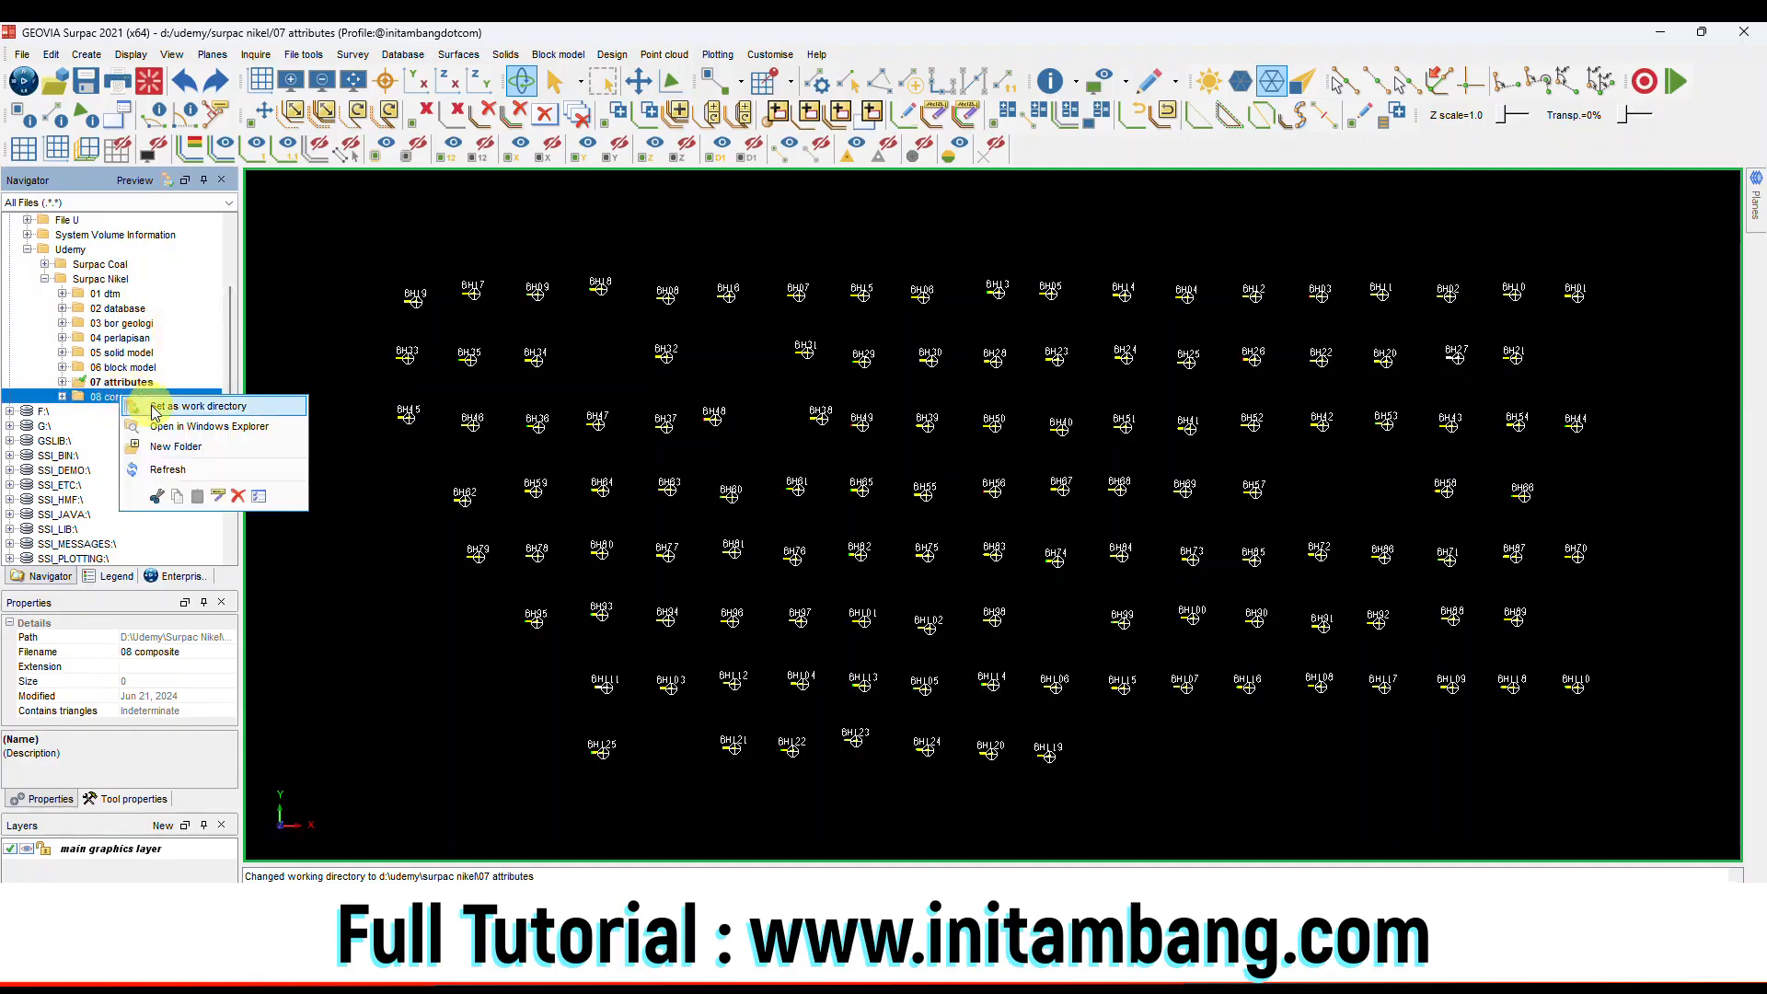
left_click(153, 408)
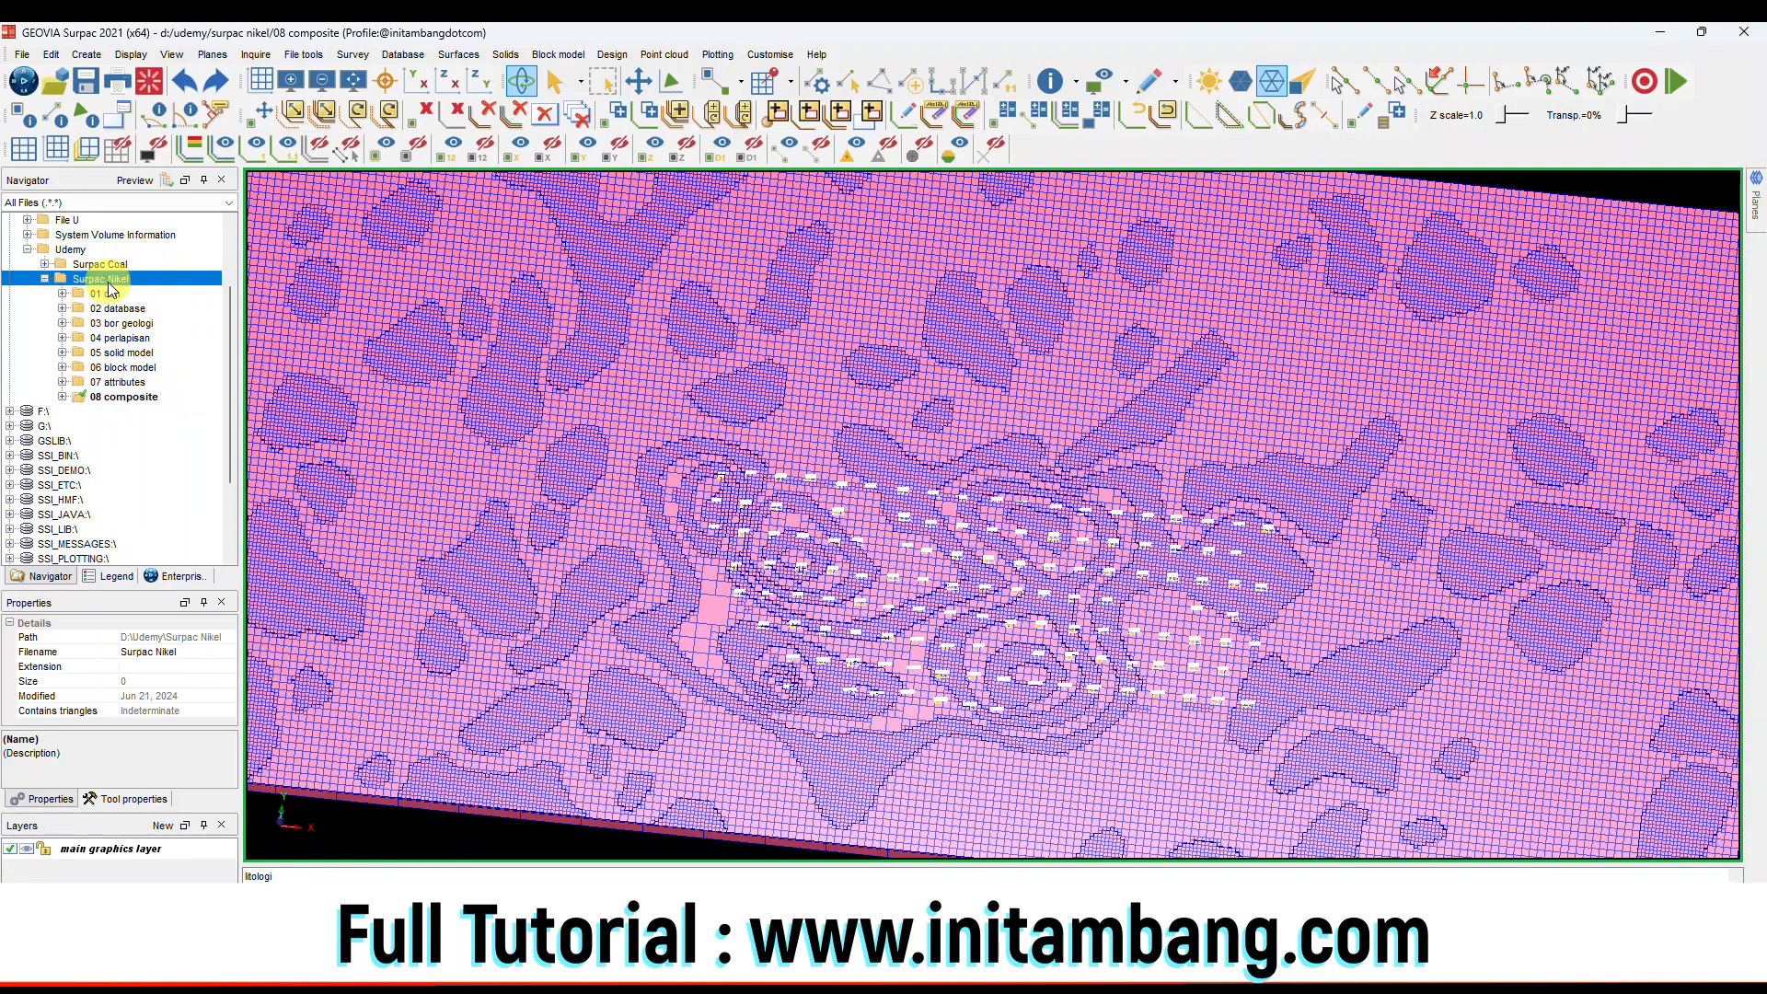
Create a folder named "09 geostatistik" inside Surpac Nikel and set it as the work directory.
right_click(109, 281)
left_click(156, 336)
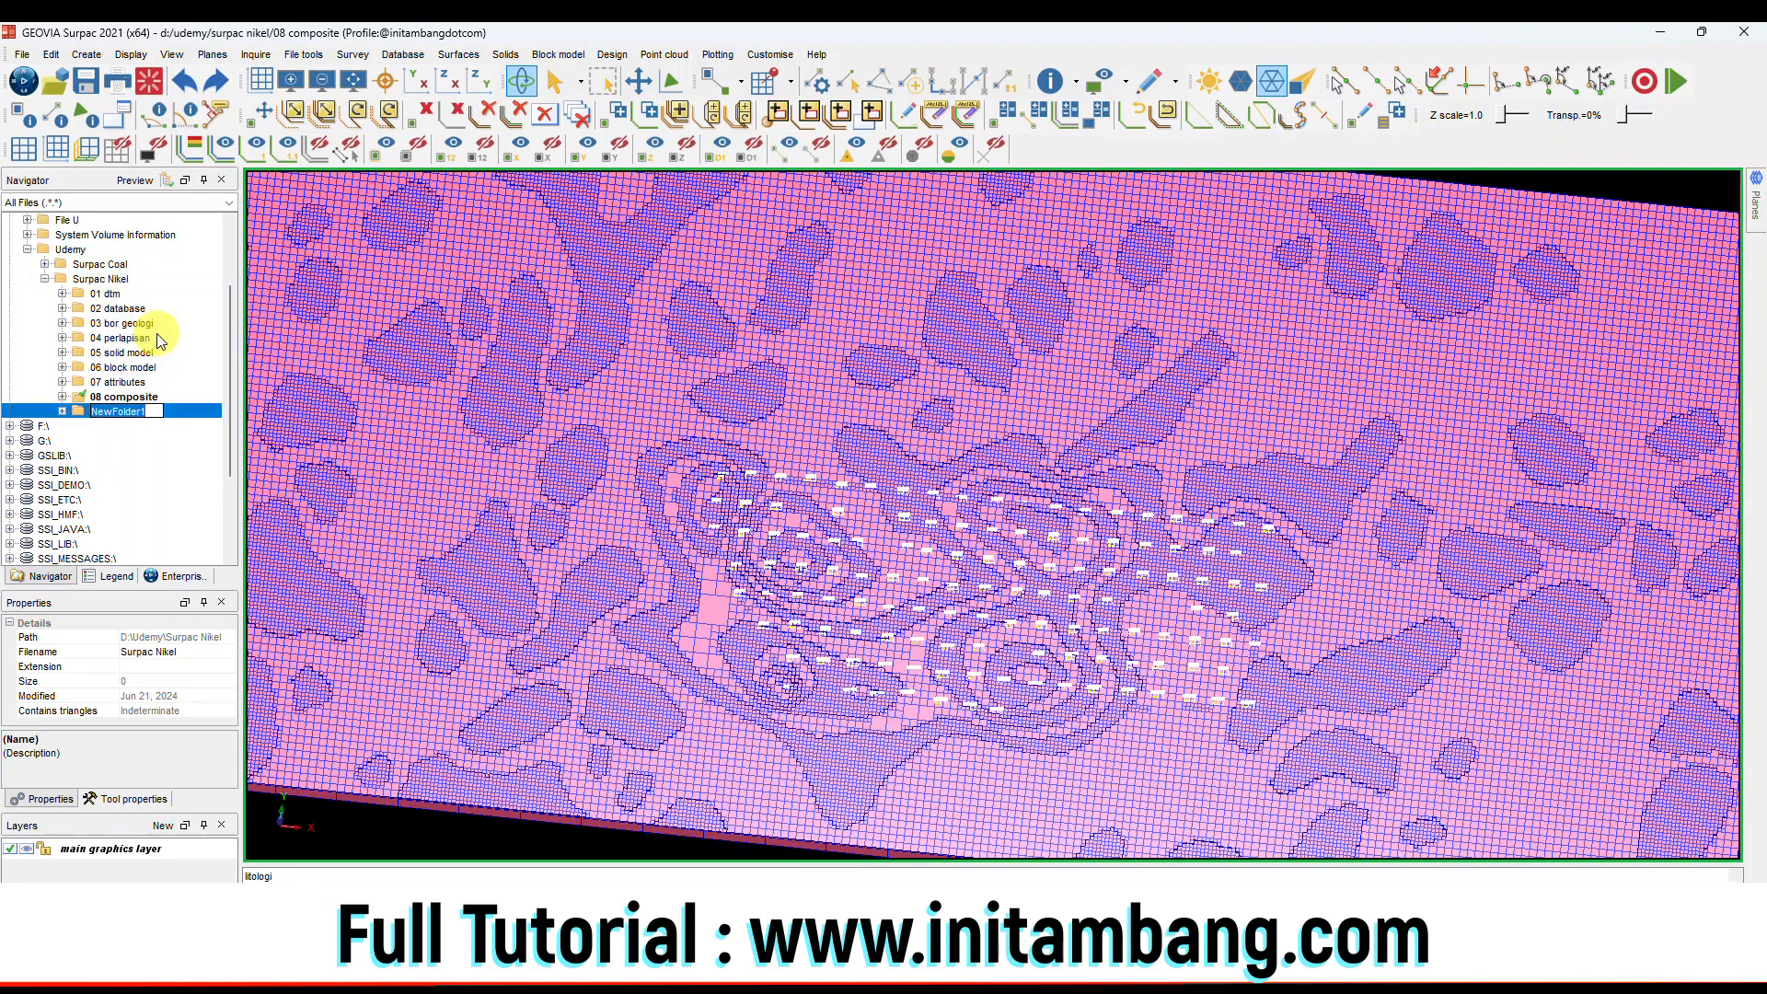
type("09 geostatistik")
key("Return")
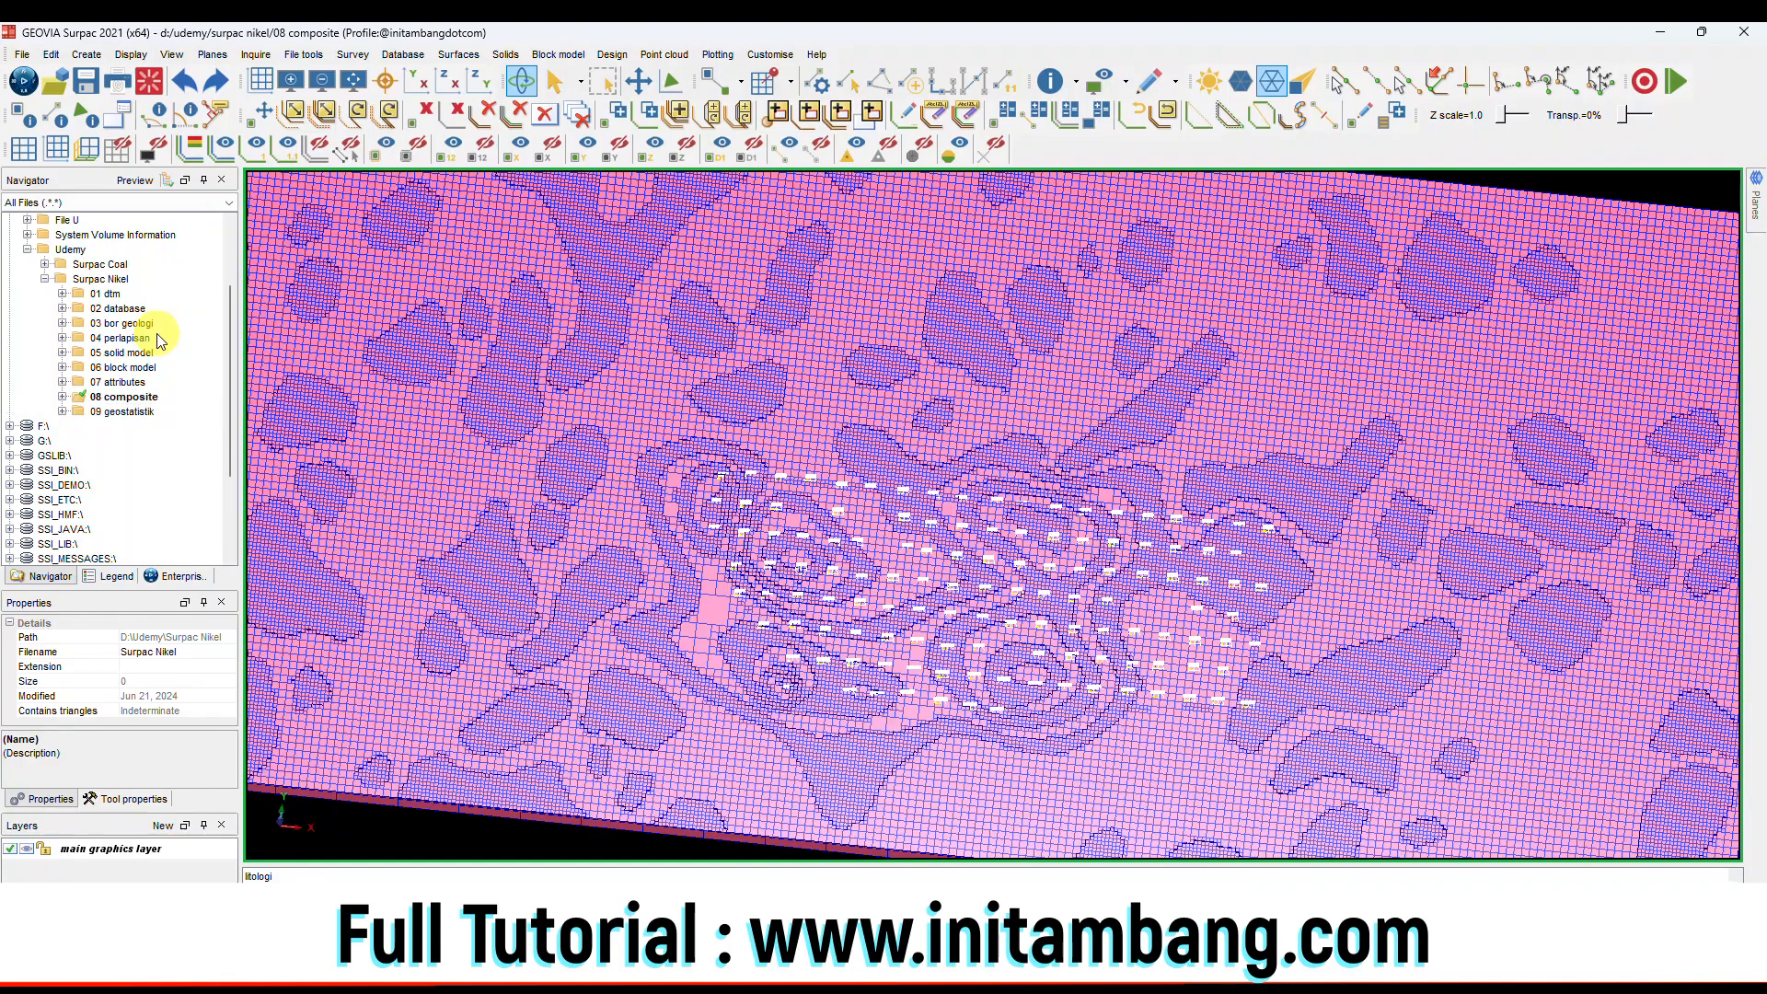
left_click(133, 412)
right_click(136, 411)
left_click(156, 419)
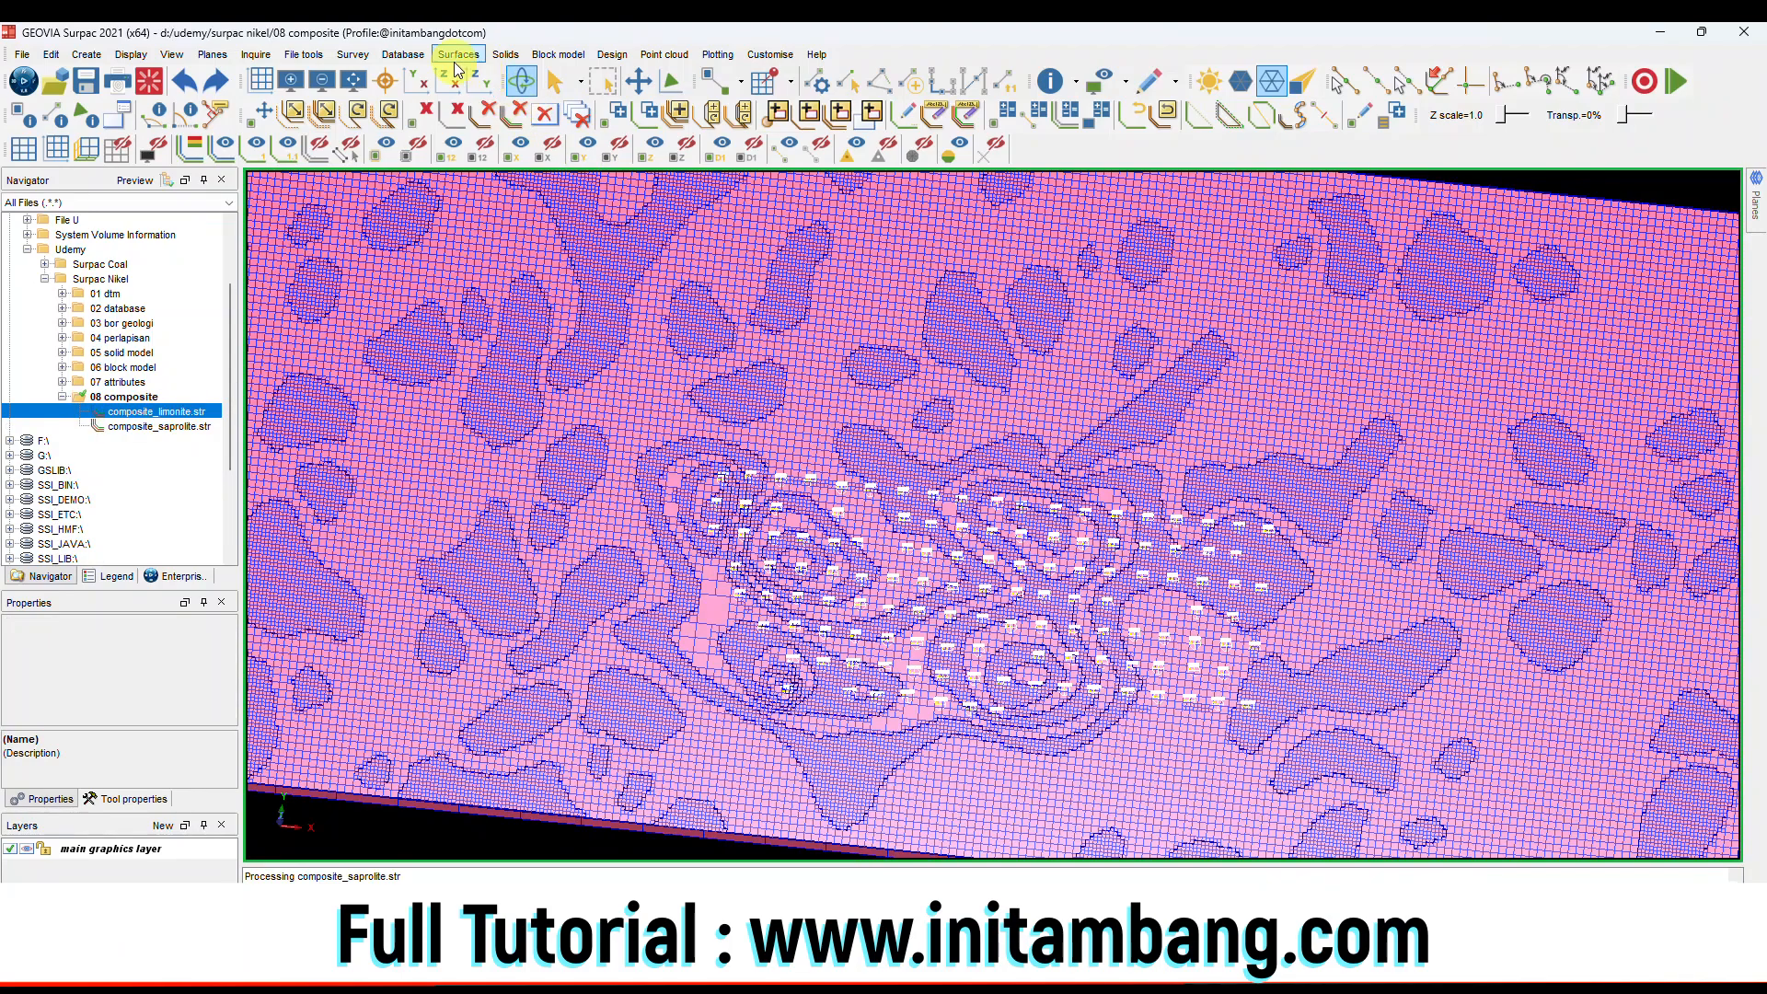
View the attributes of a single block near the centre of the displayed block model.
left_click(557, 55)
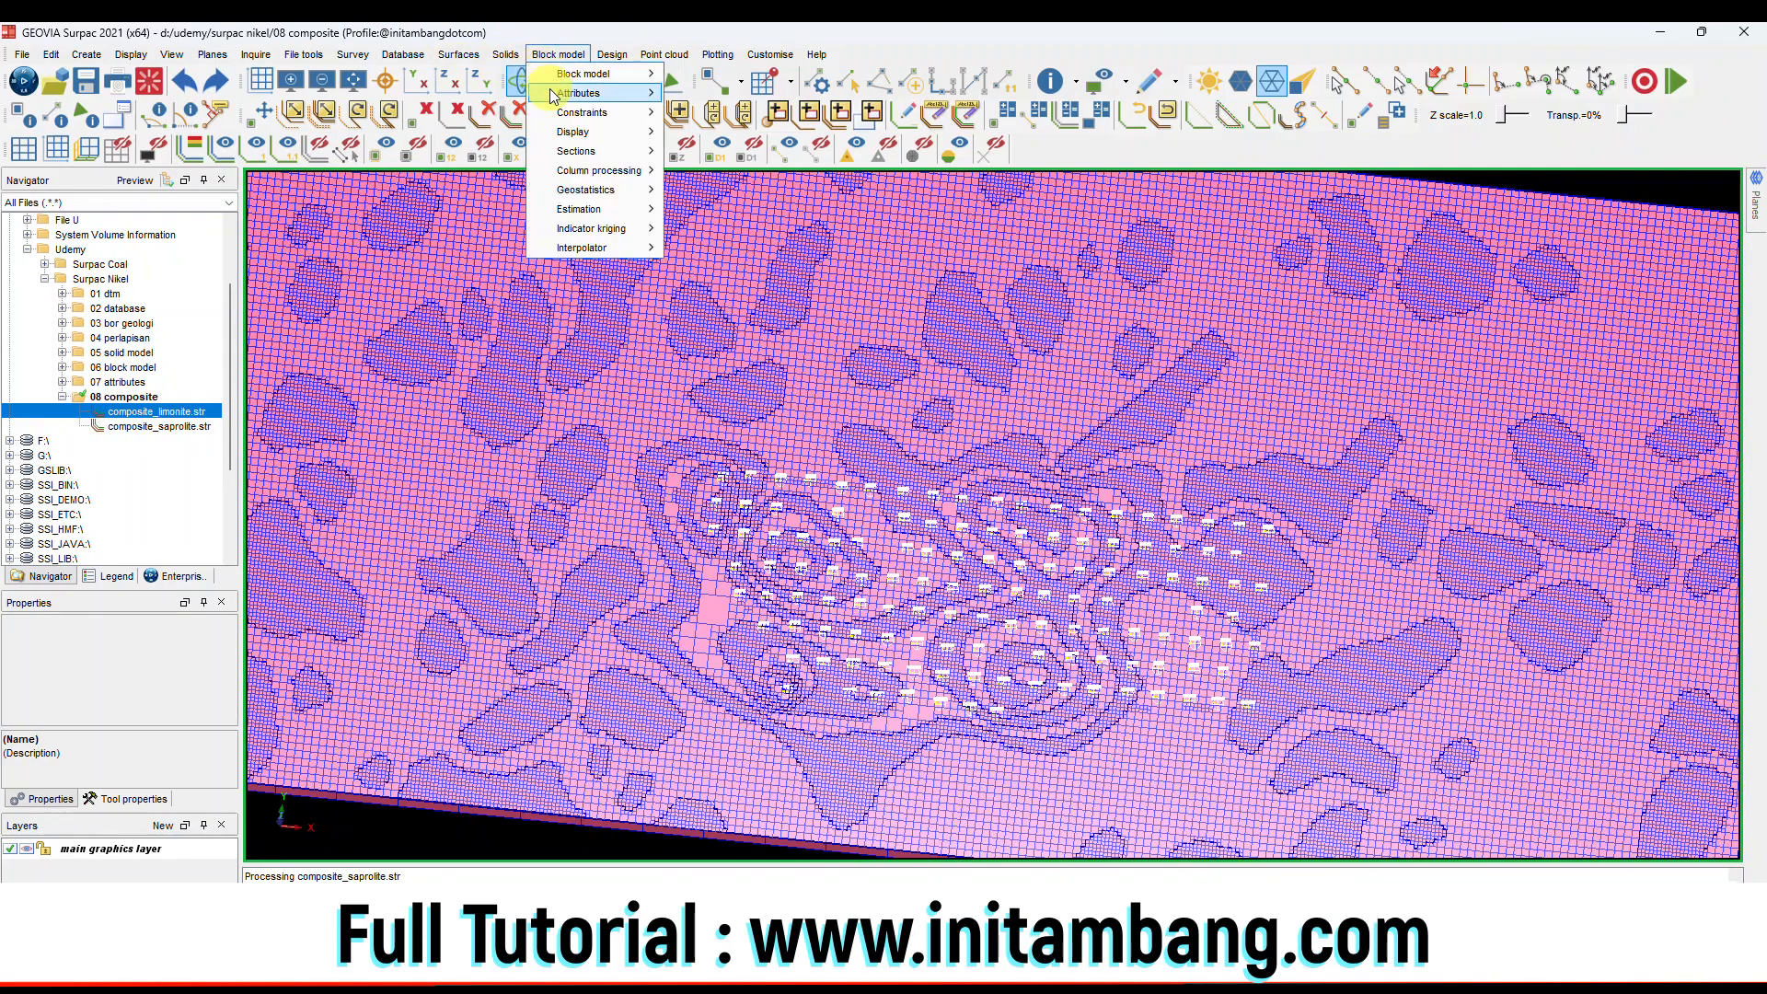
mouse_move(589, 93)
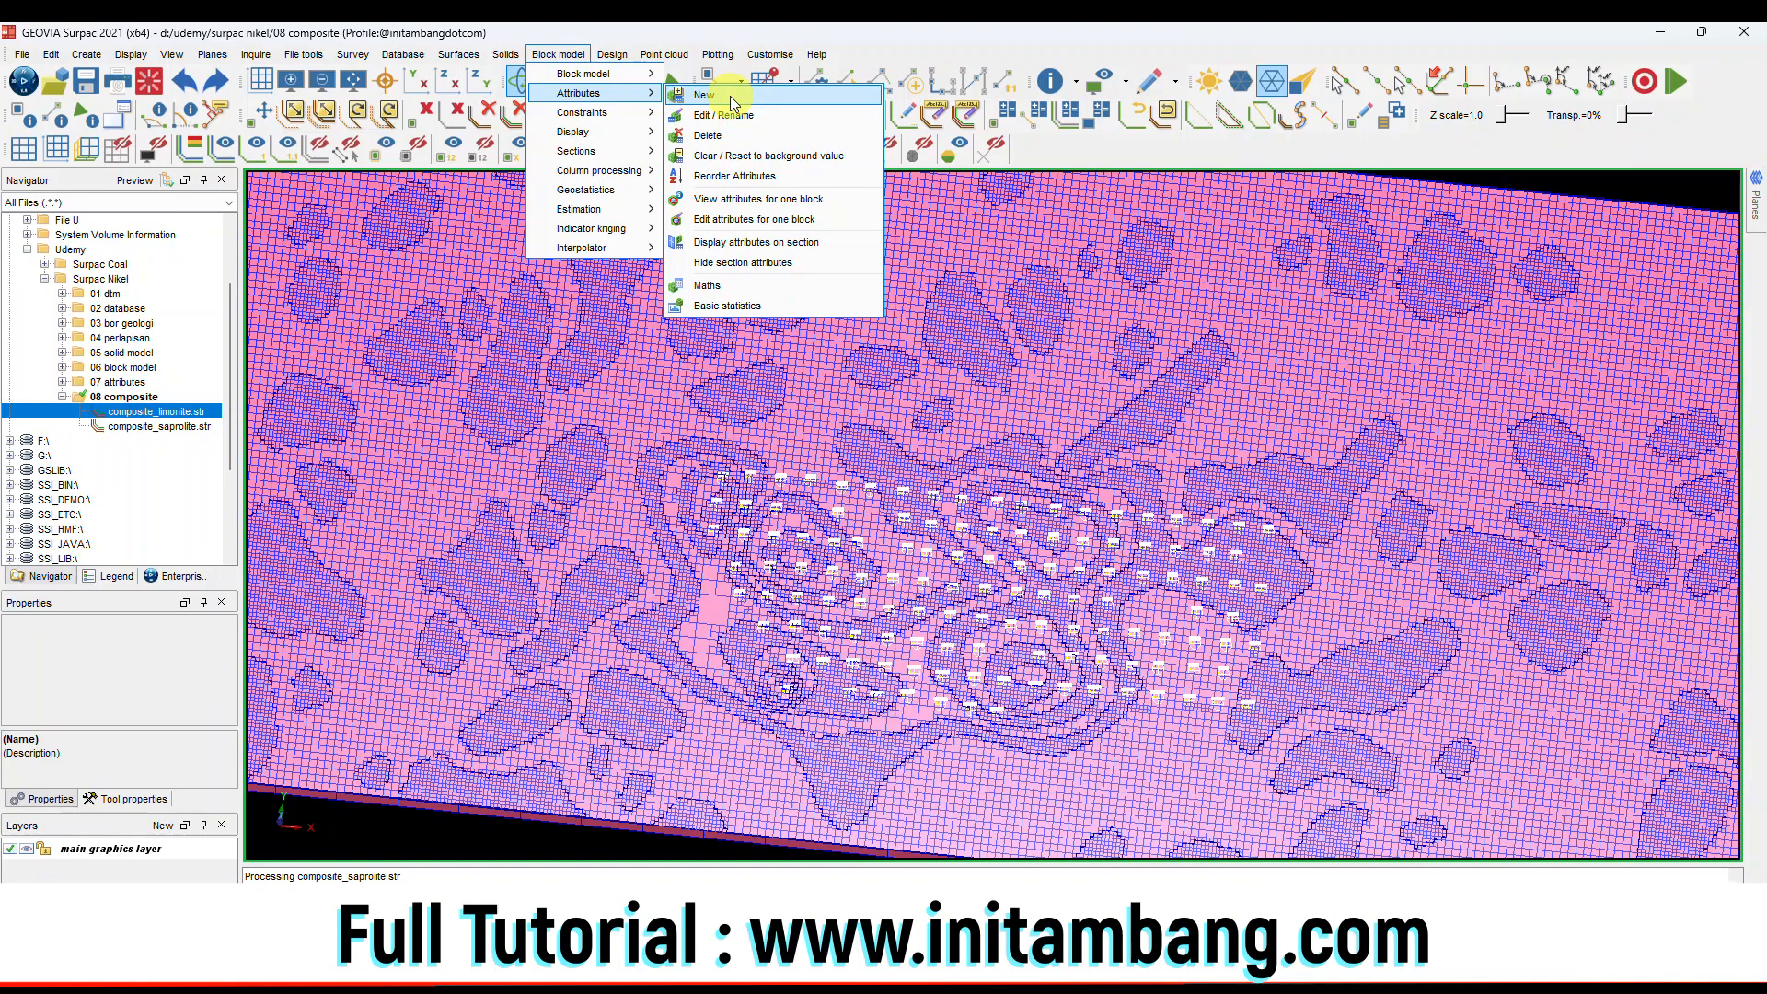
left_click(732, 198)
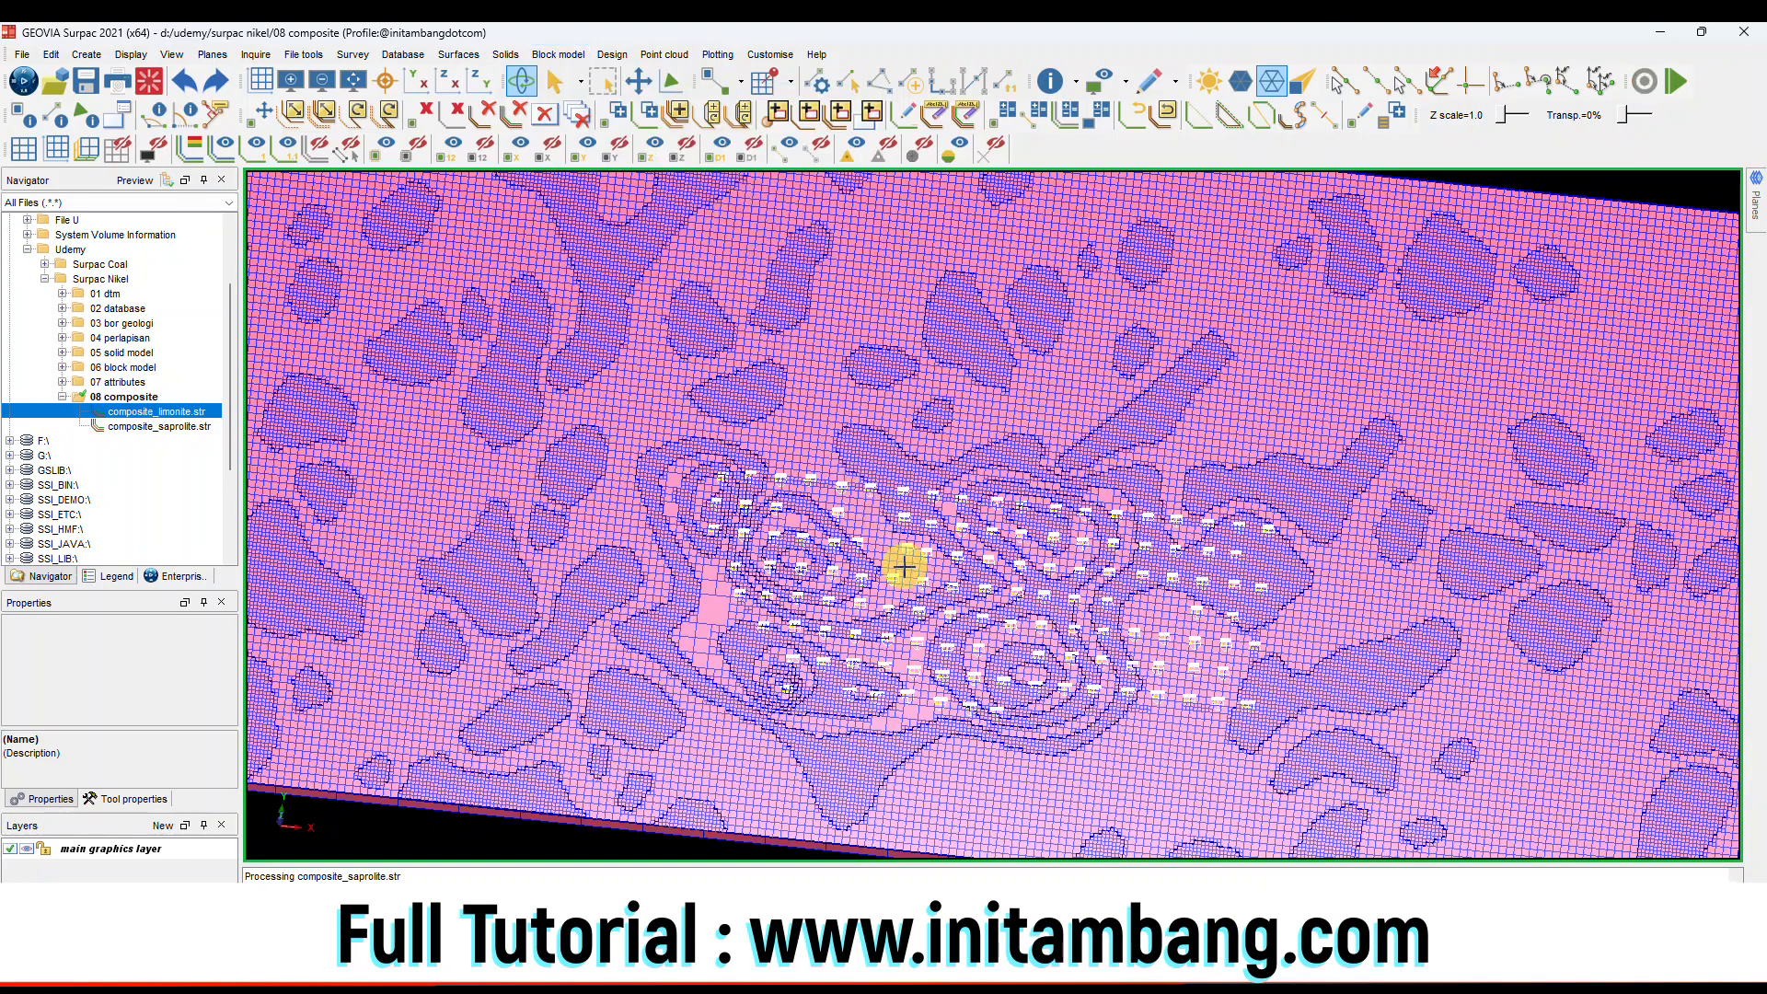
left_click(873, 555)
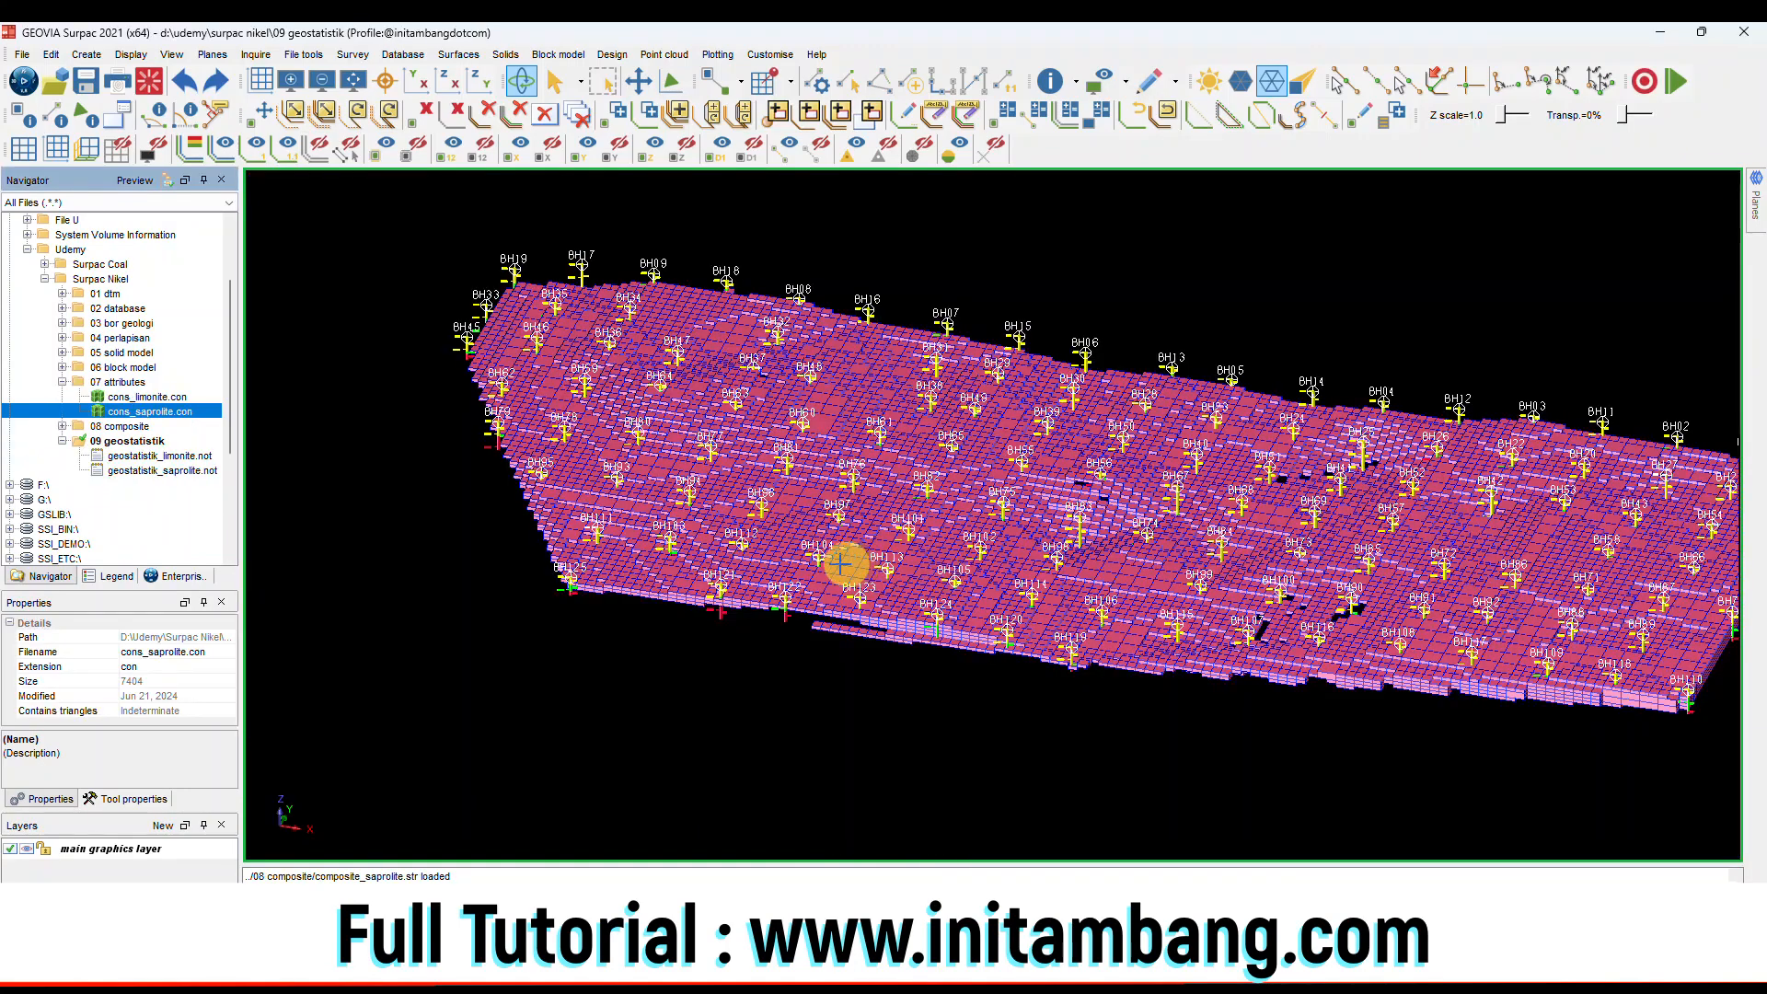
Examine the grade and material attributes of one block along the front edge of the constrained block model, then close them.
left_click(552, 57)
mouse_move(589, 93)
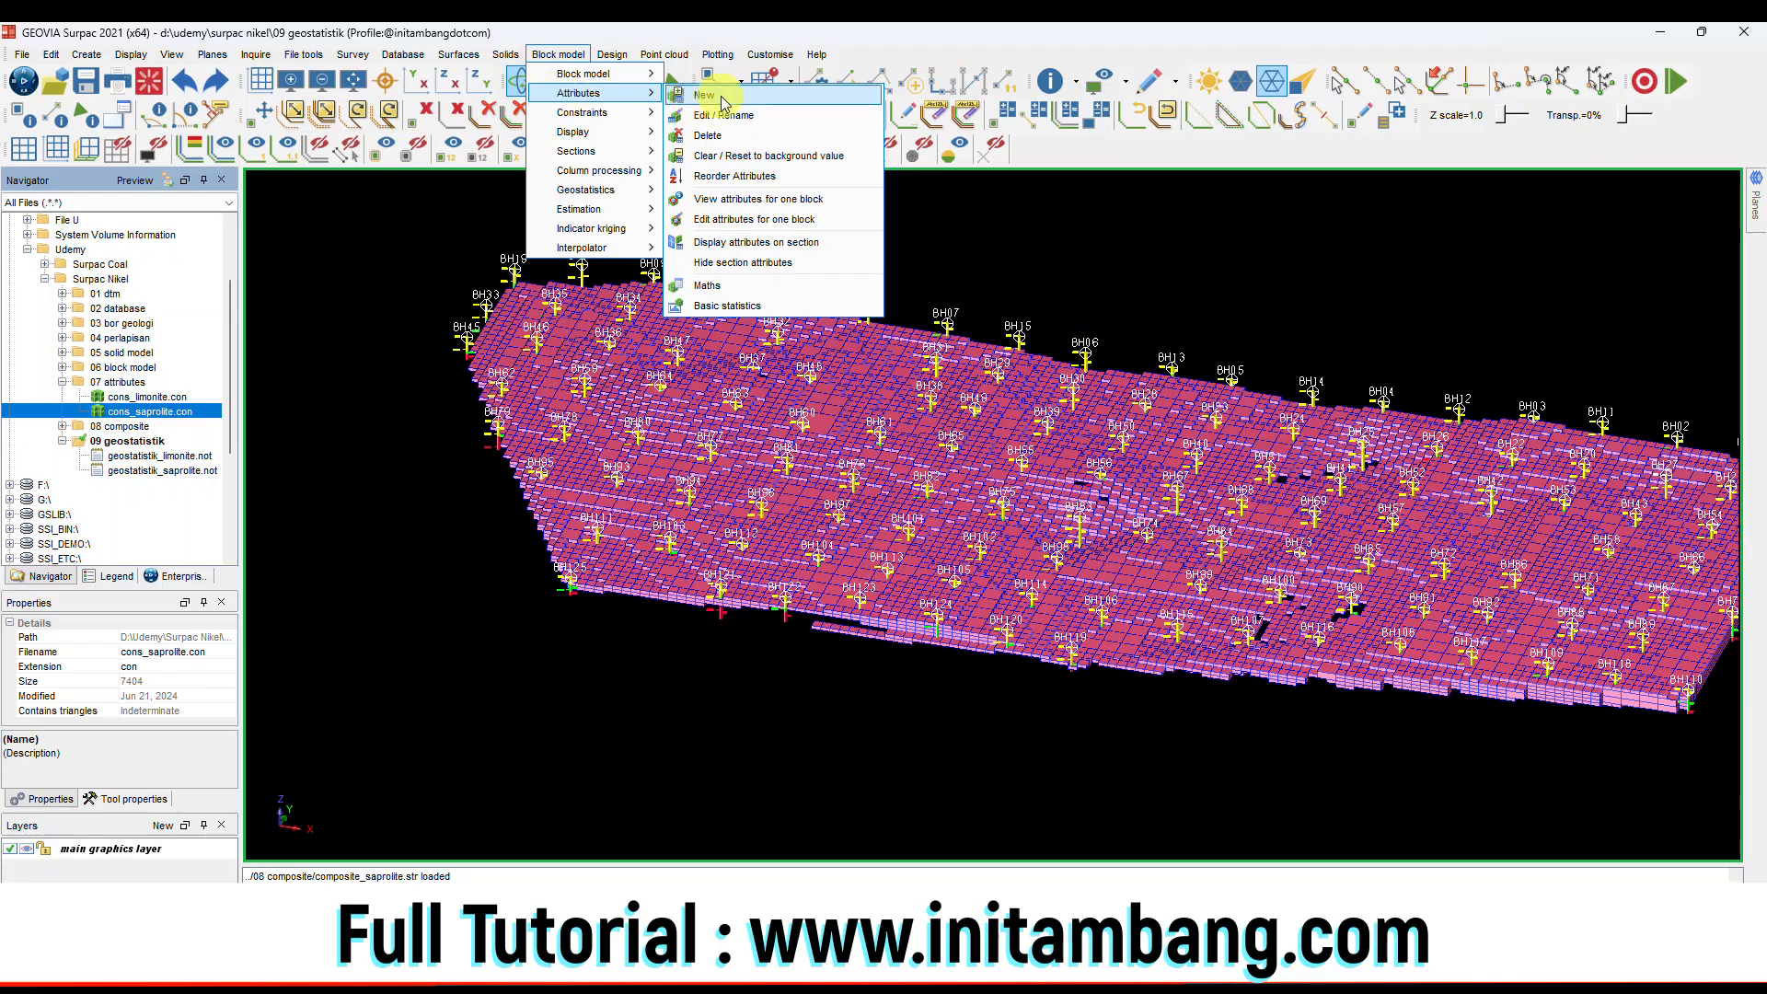
left_click(724, 216)
left_click(681, 580)
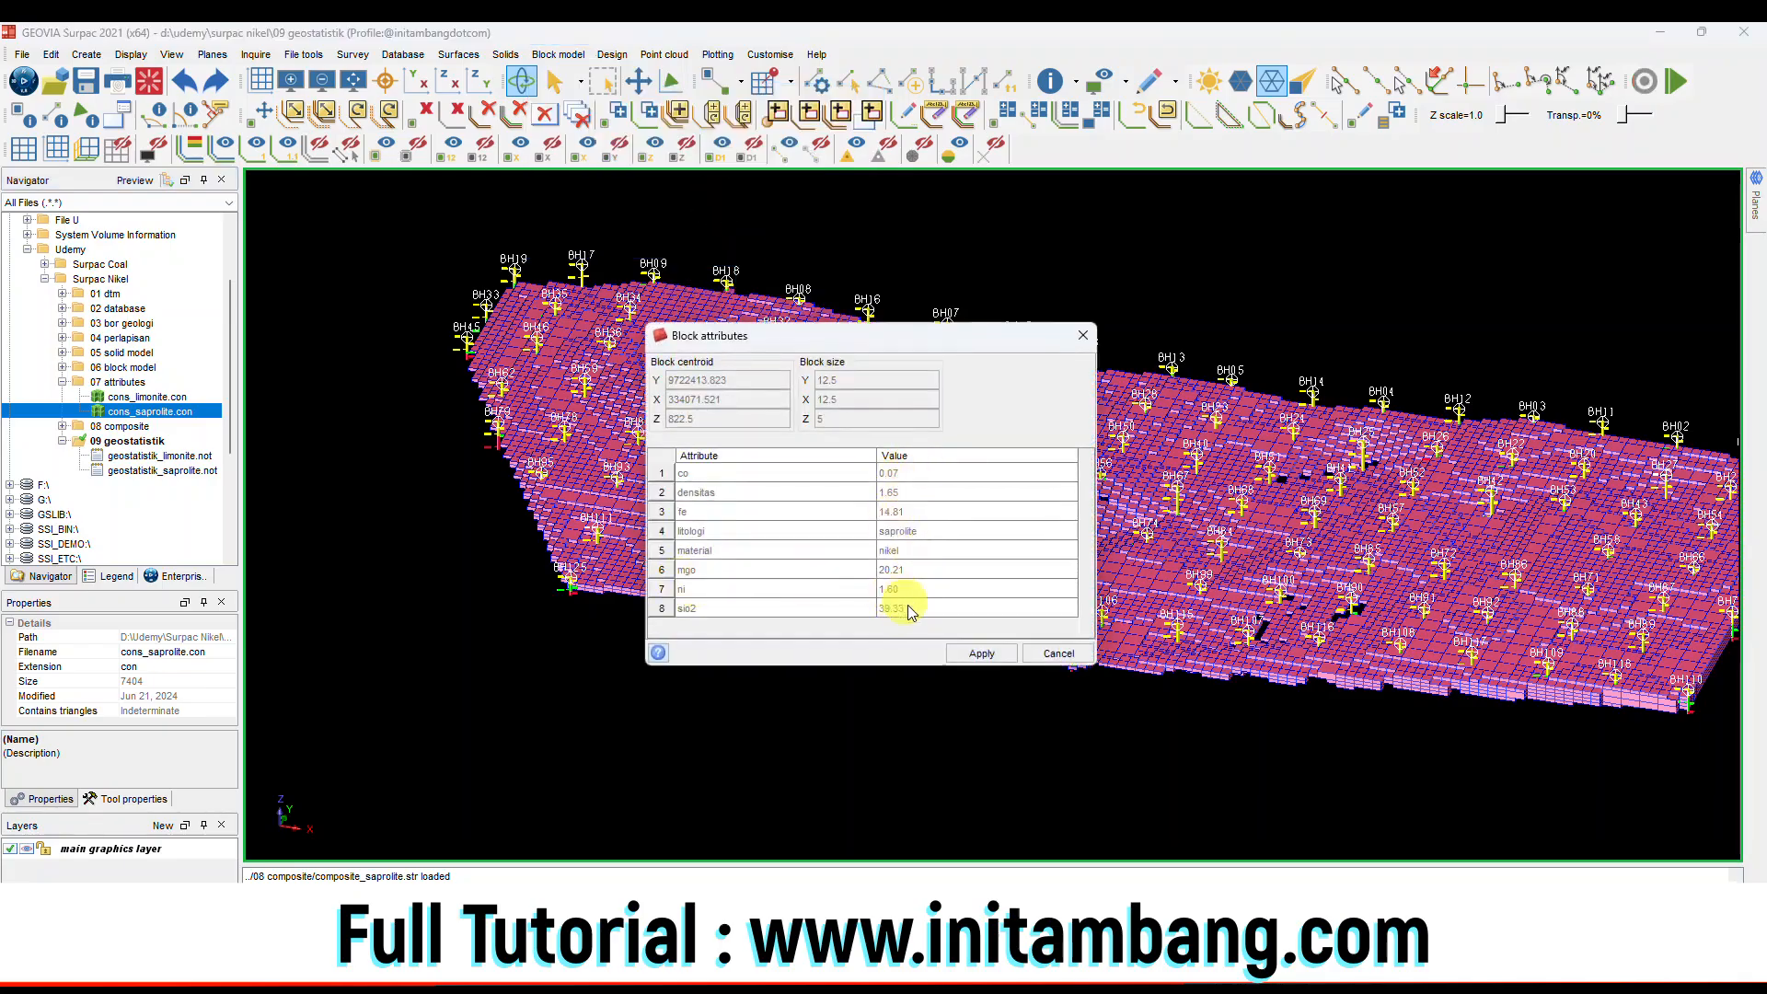
left_click(973, 653)
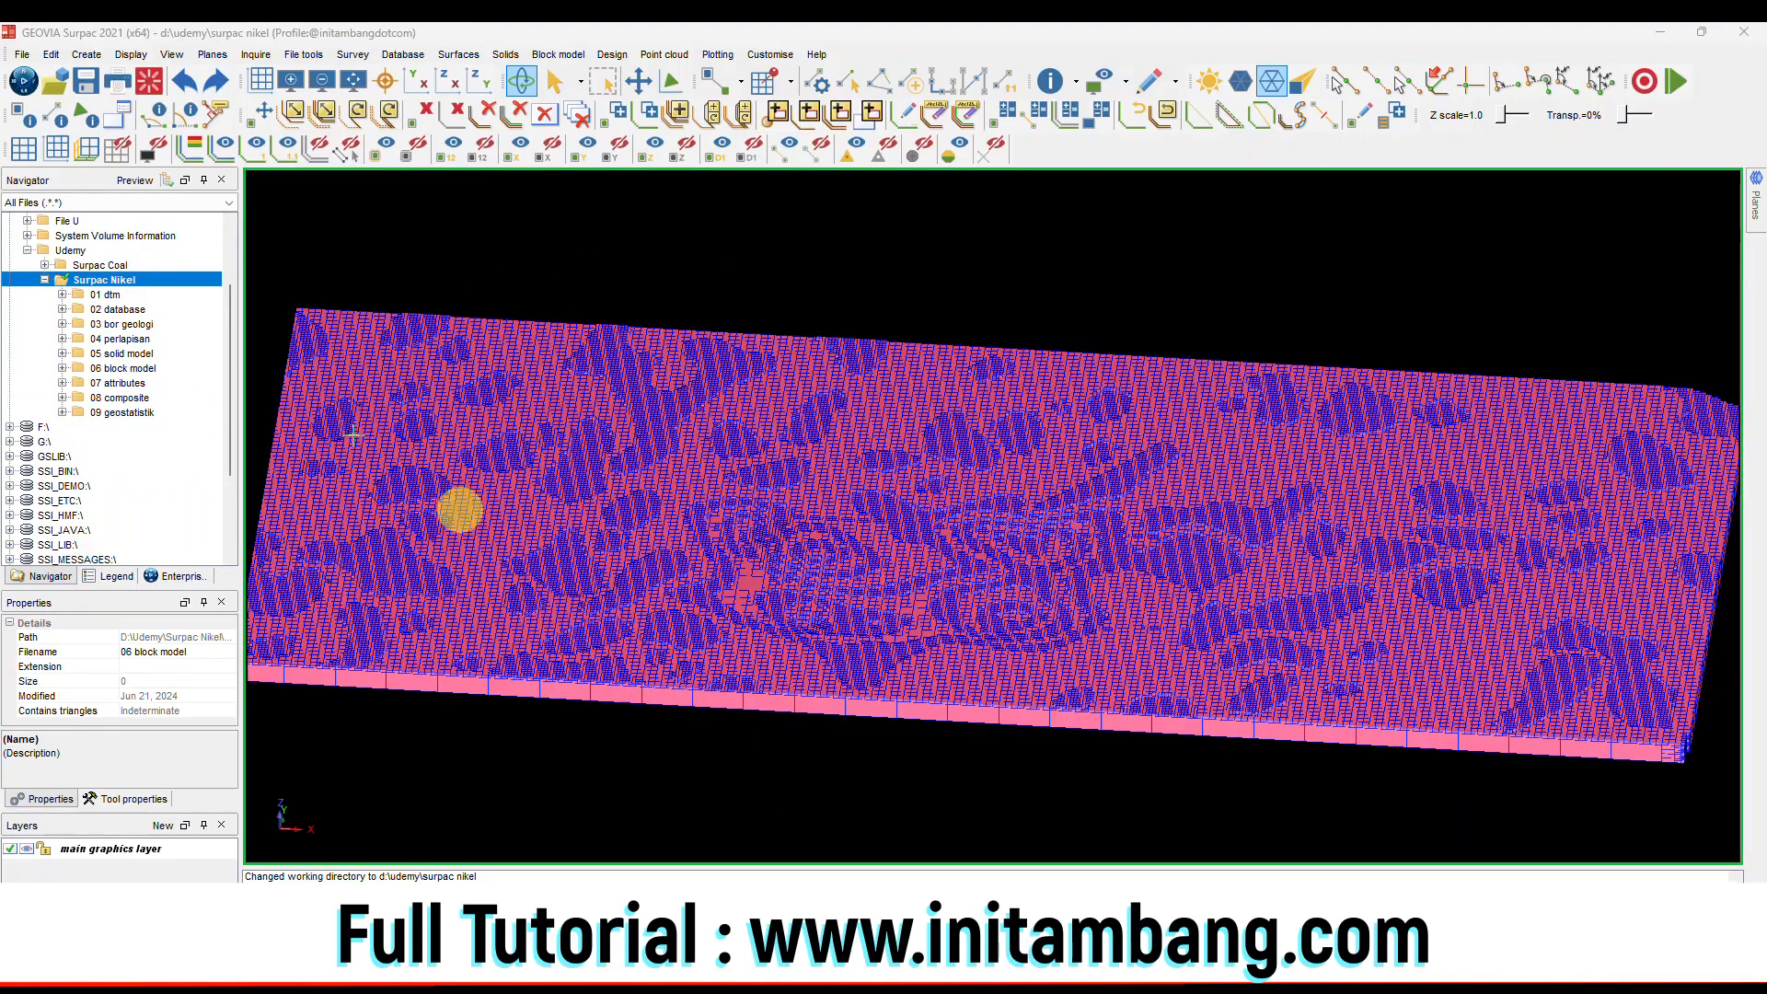
Create a folder named "10 sumber daya awal" inside Surpac Nikel and set it as the work directory.
right_click(127, 287)
left_click(196, 342)
type("1")
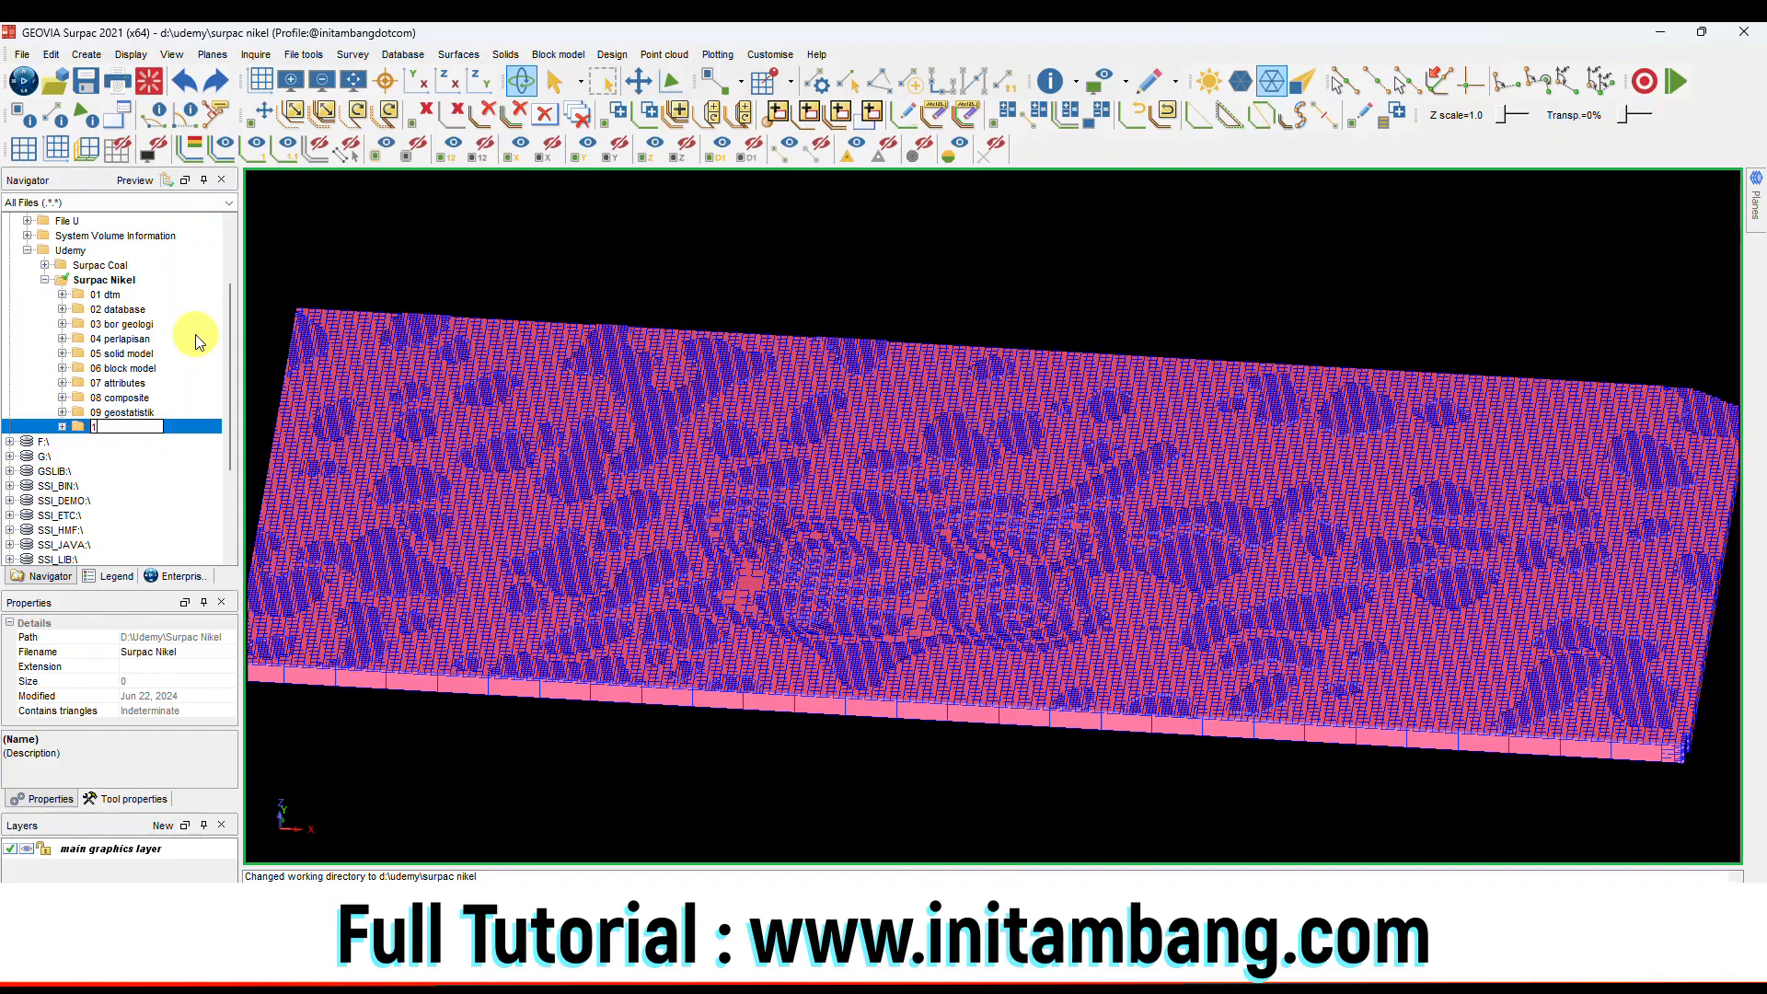
type("0 sumber daya awal")
key("Return")
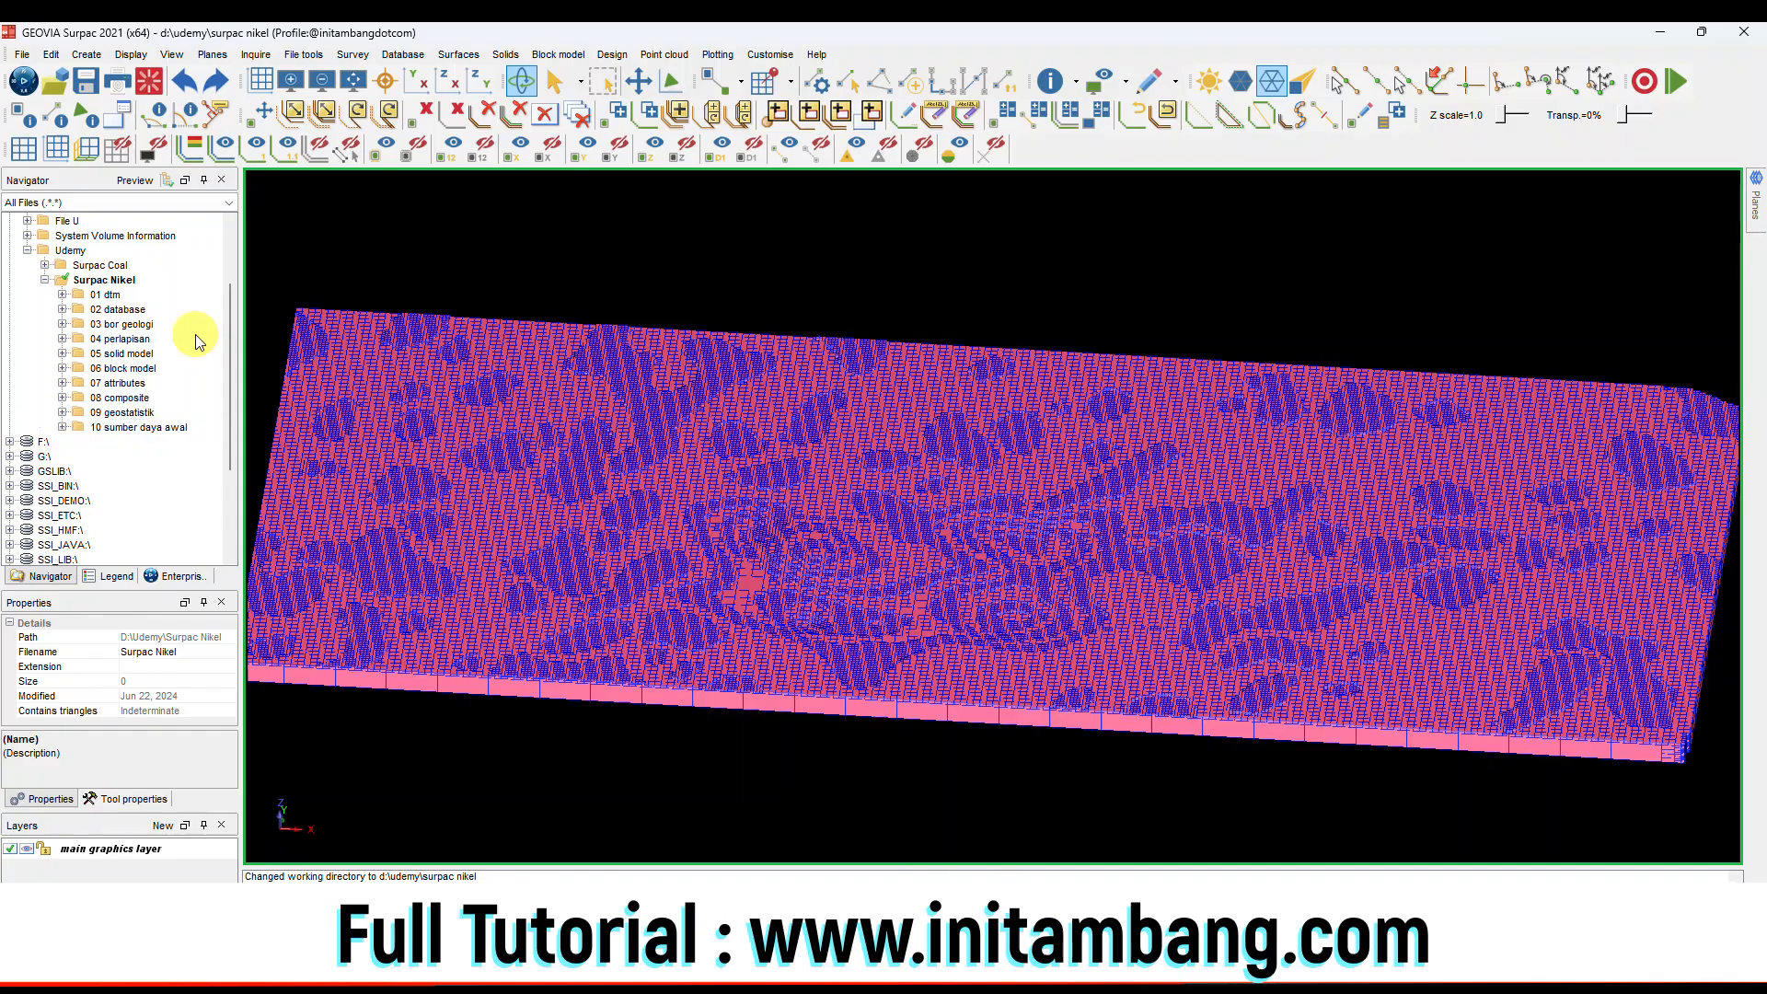
left_click(142, 426)
right_click(142, 426)
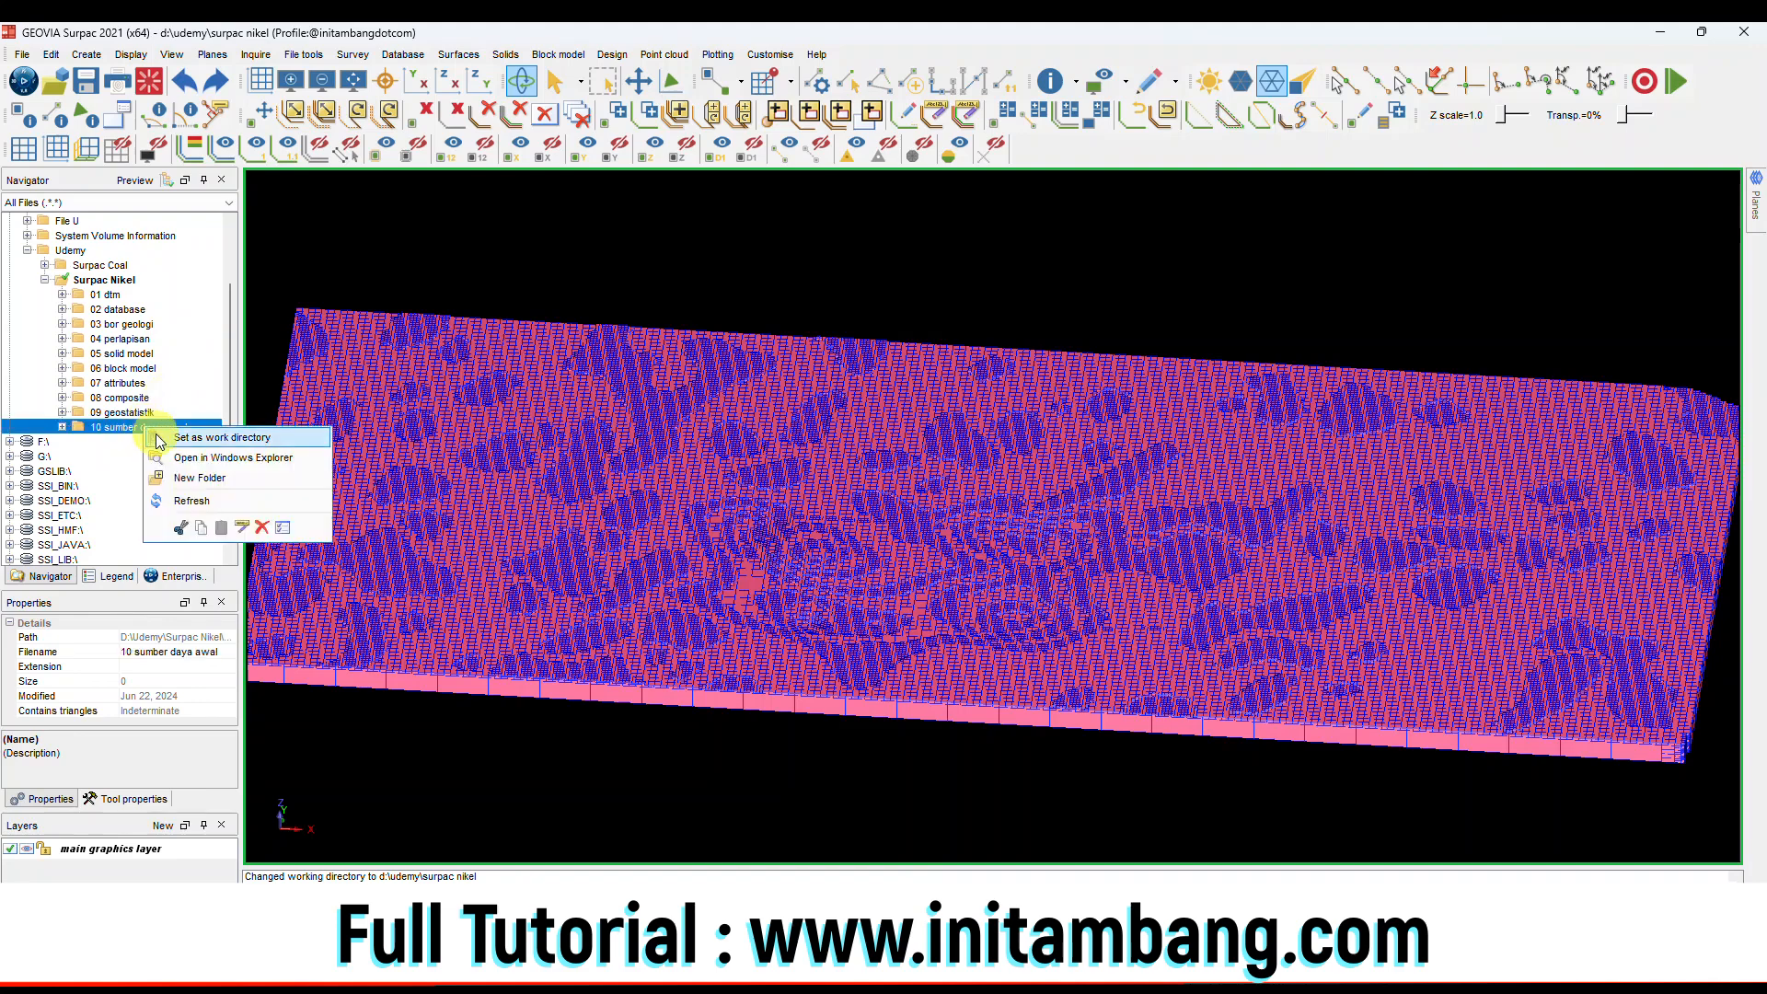
left_click(221, 437)
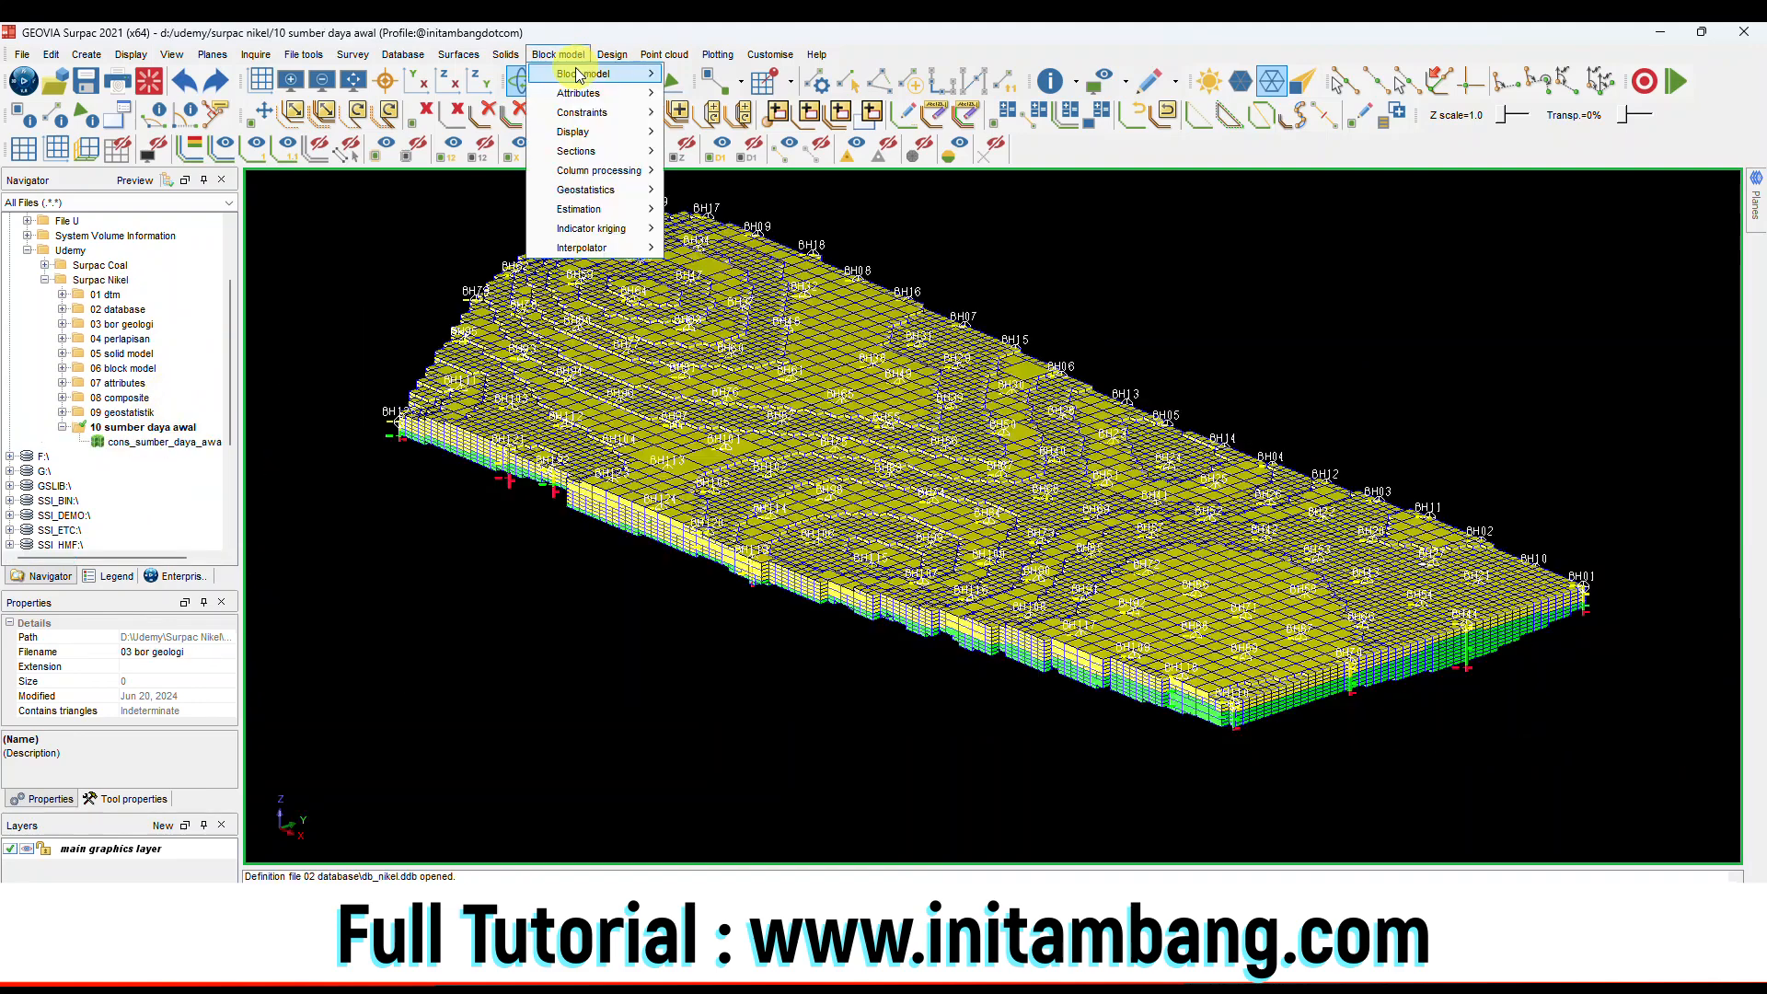
Start a block model report with format and output files both named vol_sumber_daya_awal, output as comma-separated .csv.
mouse_move(598, 73)
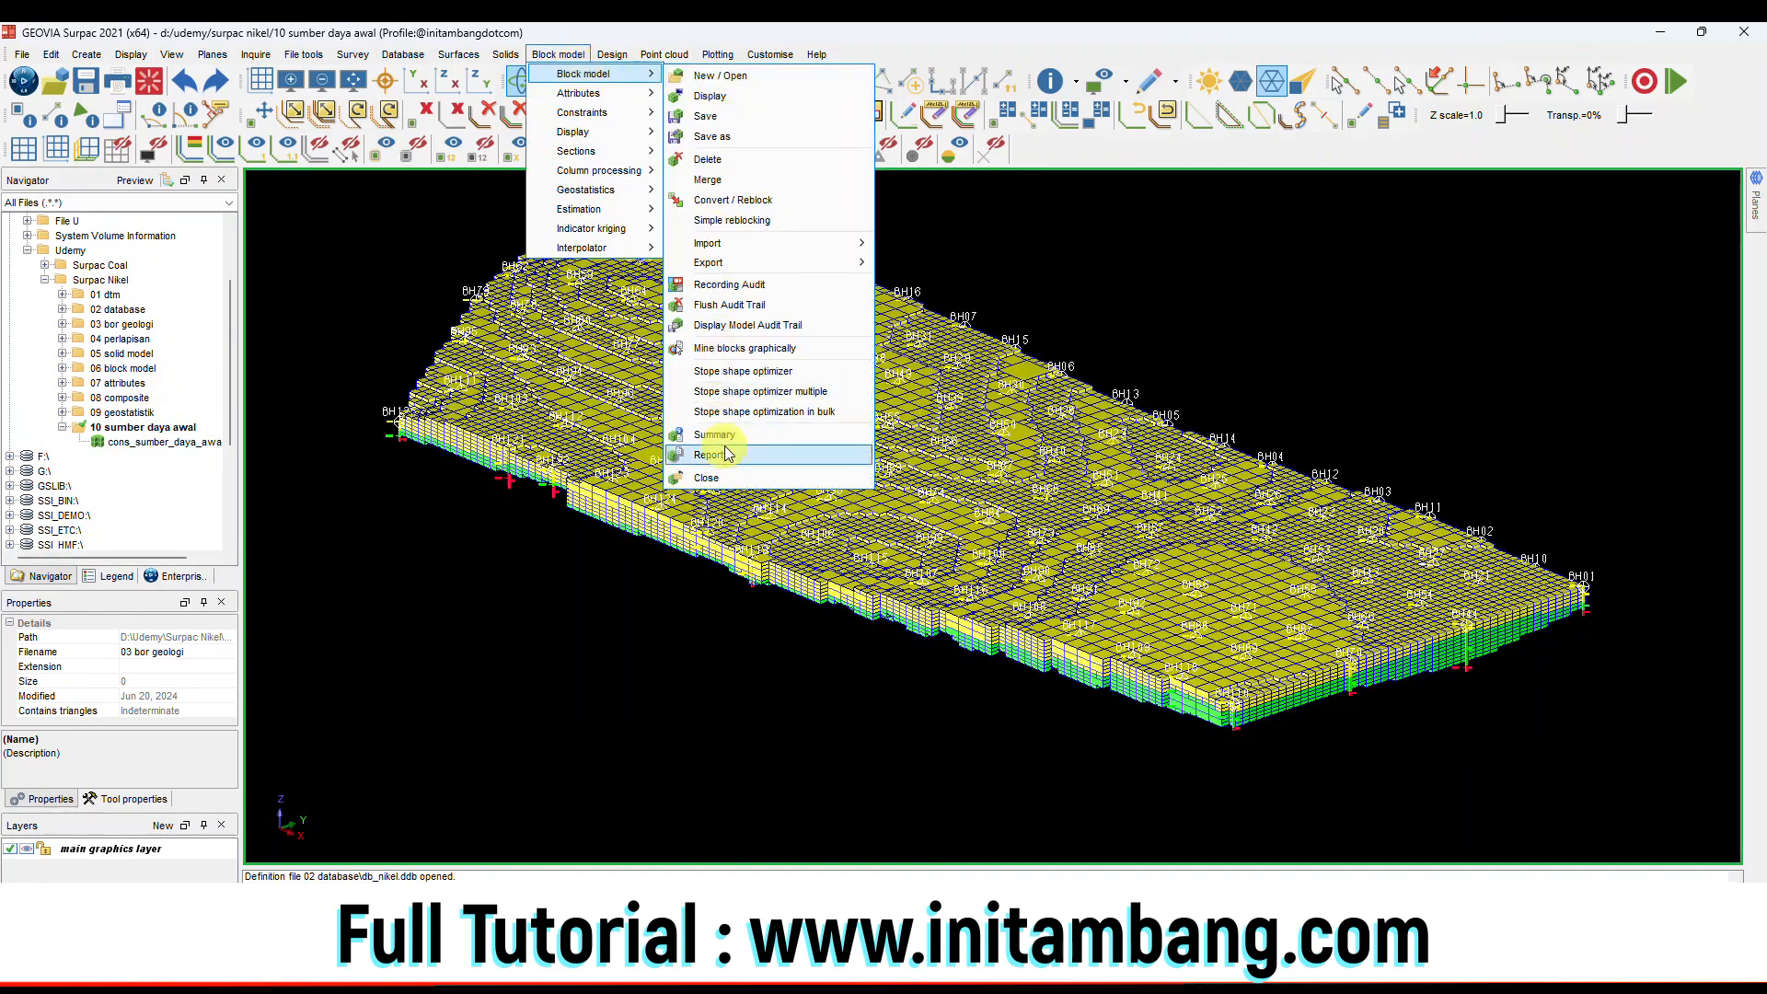
left_click(725, 455)
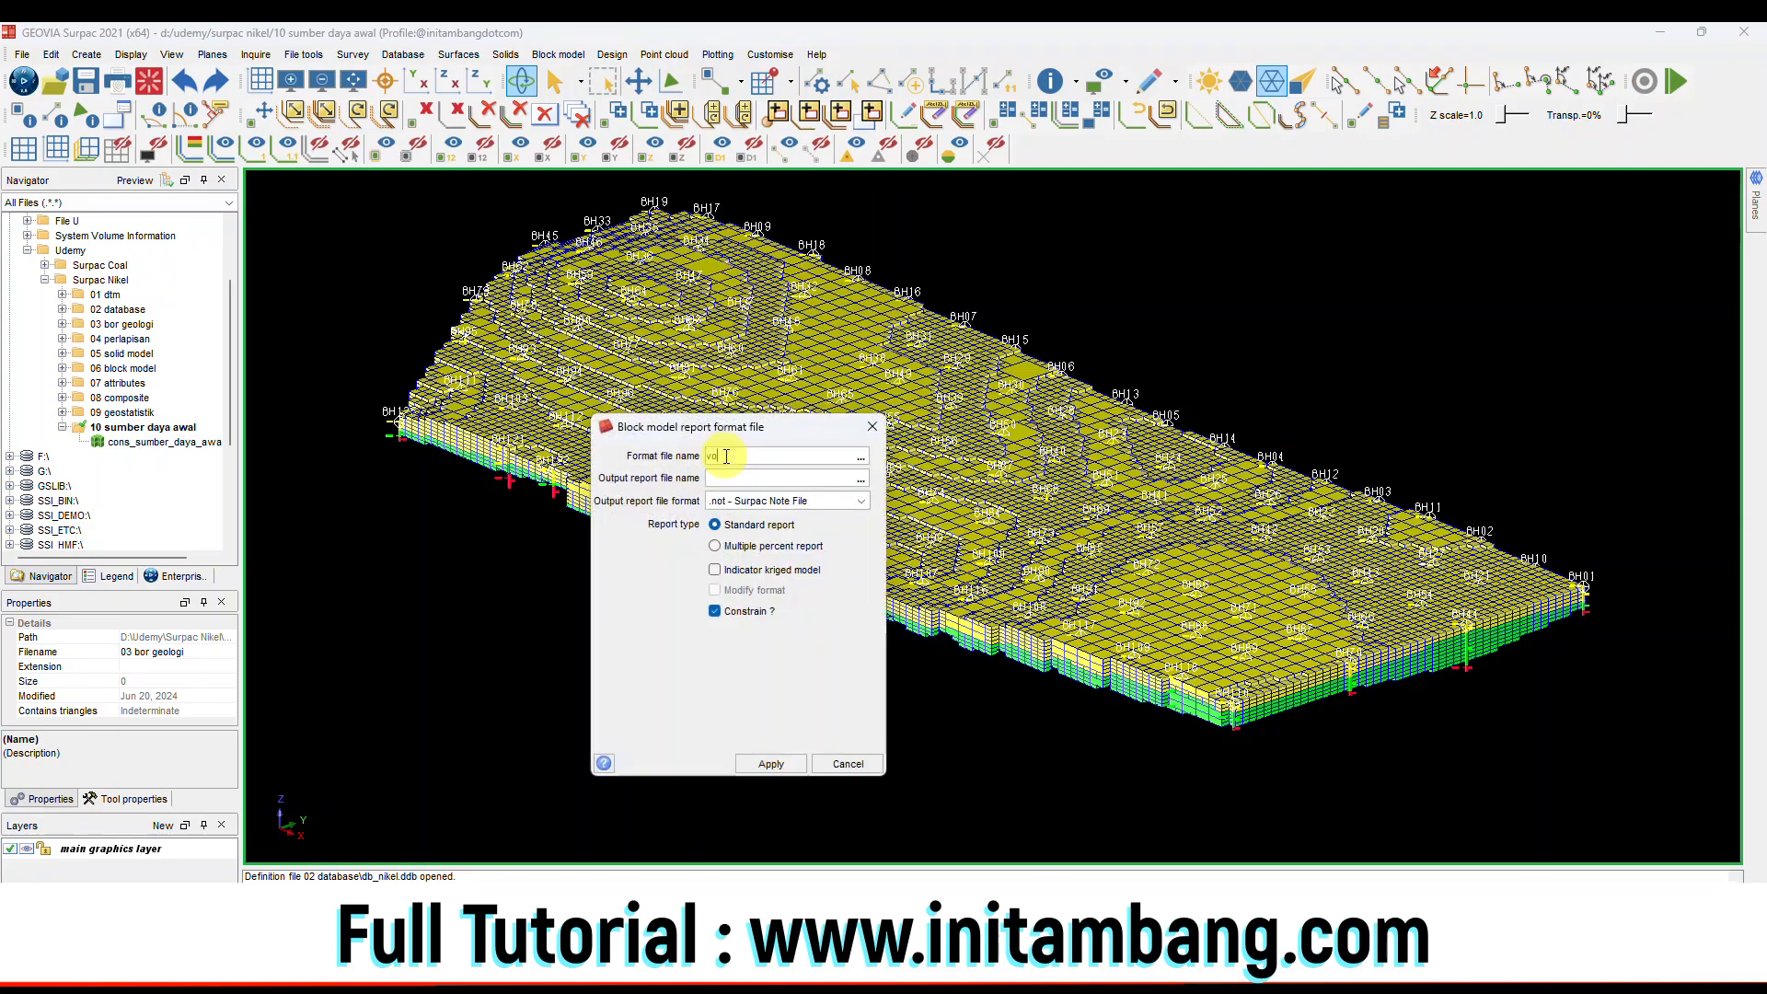
type("vol_sumber_daya")
double_click(725, 455)
key("ctrl+c")
left_click(726, 478)
key("ctrl+v")
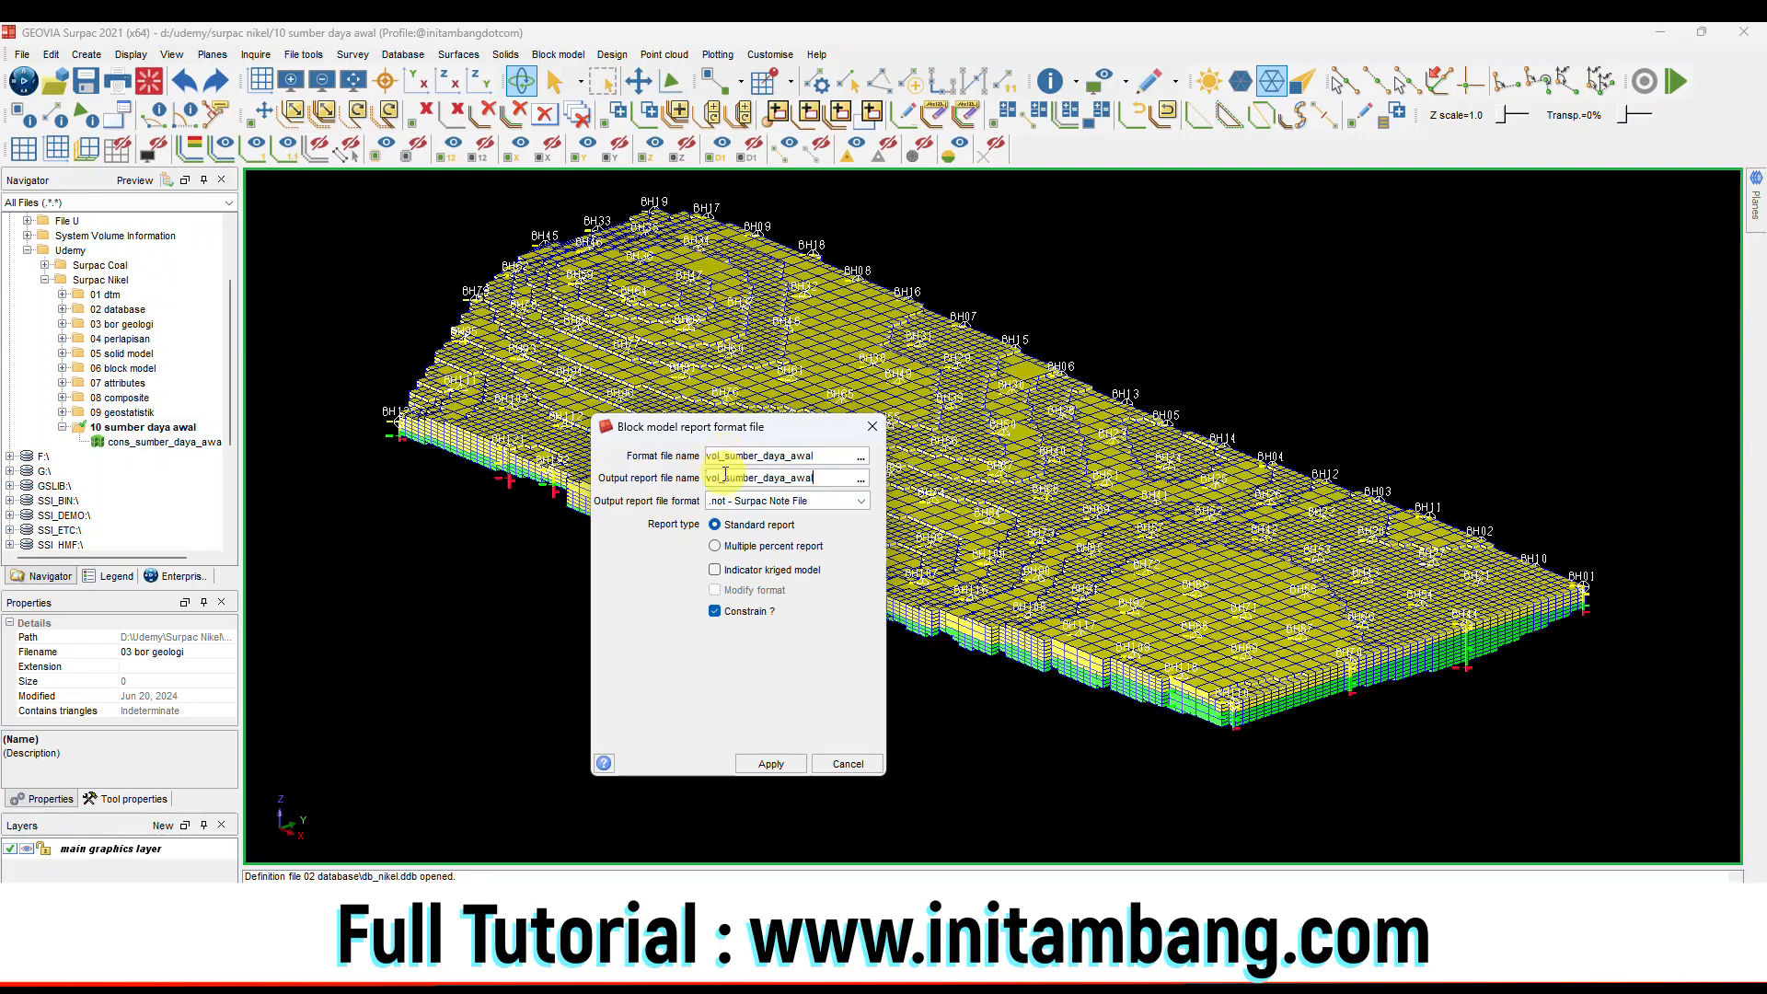
left_click(770, 504)
left_click(766, 537)
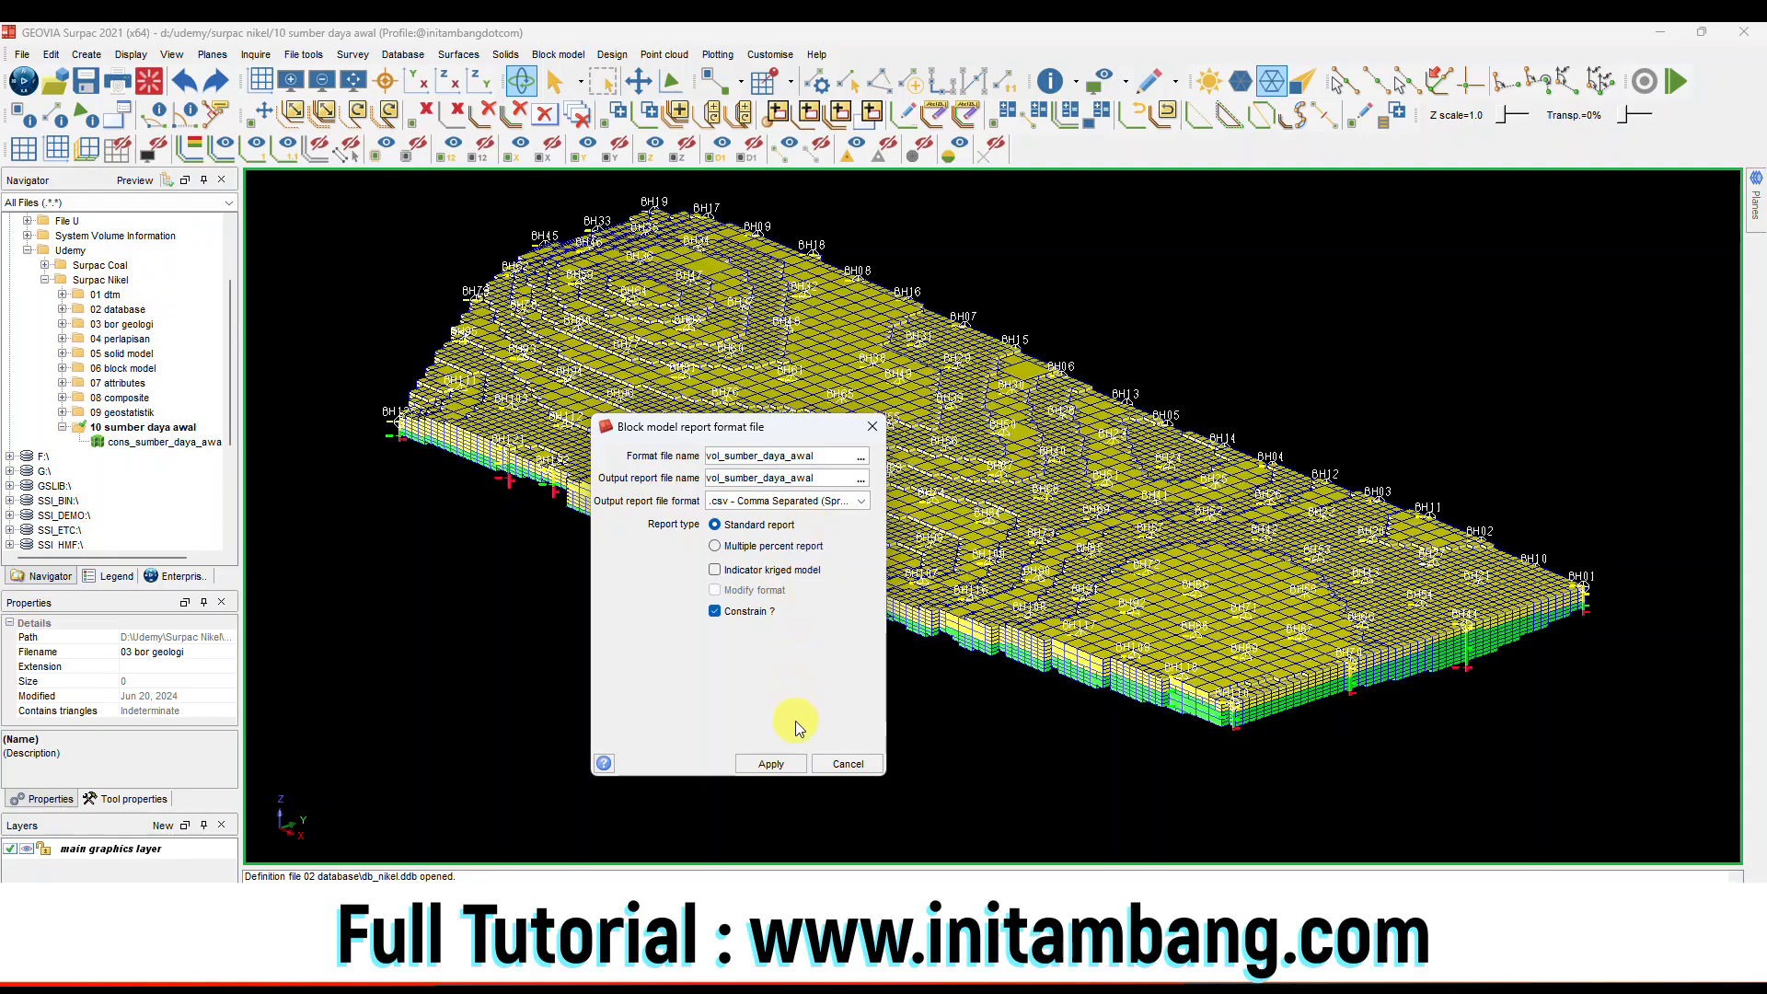
left_click(781, 763)
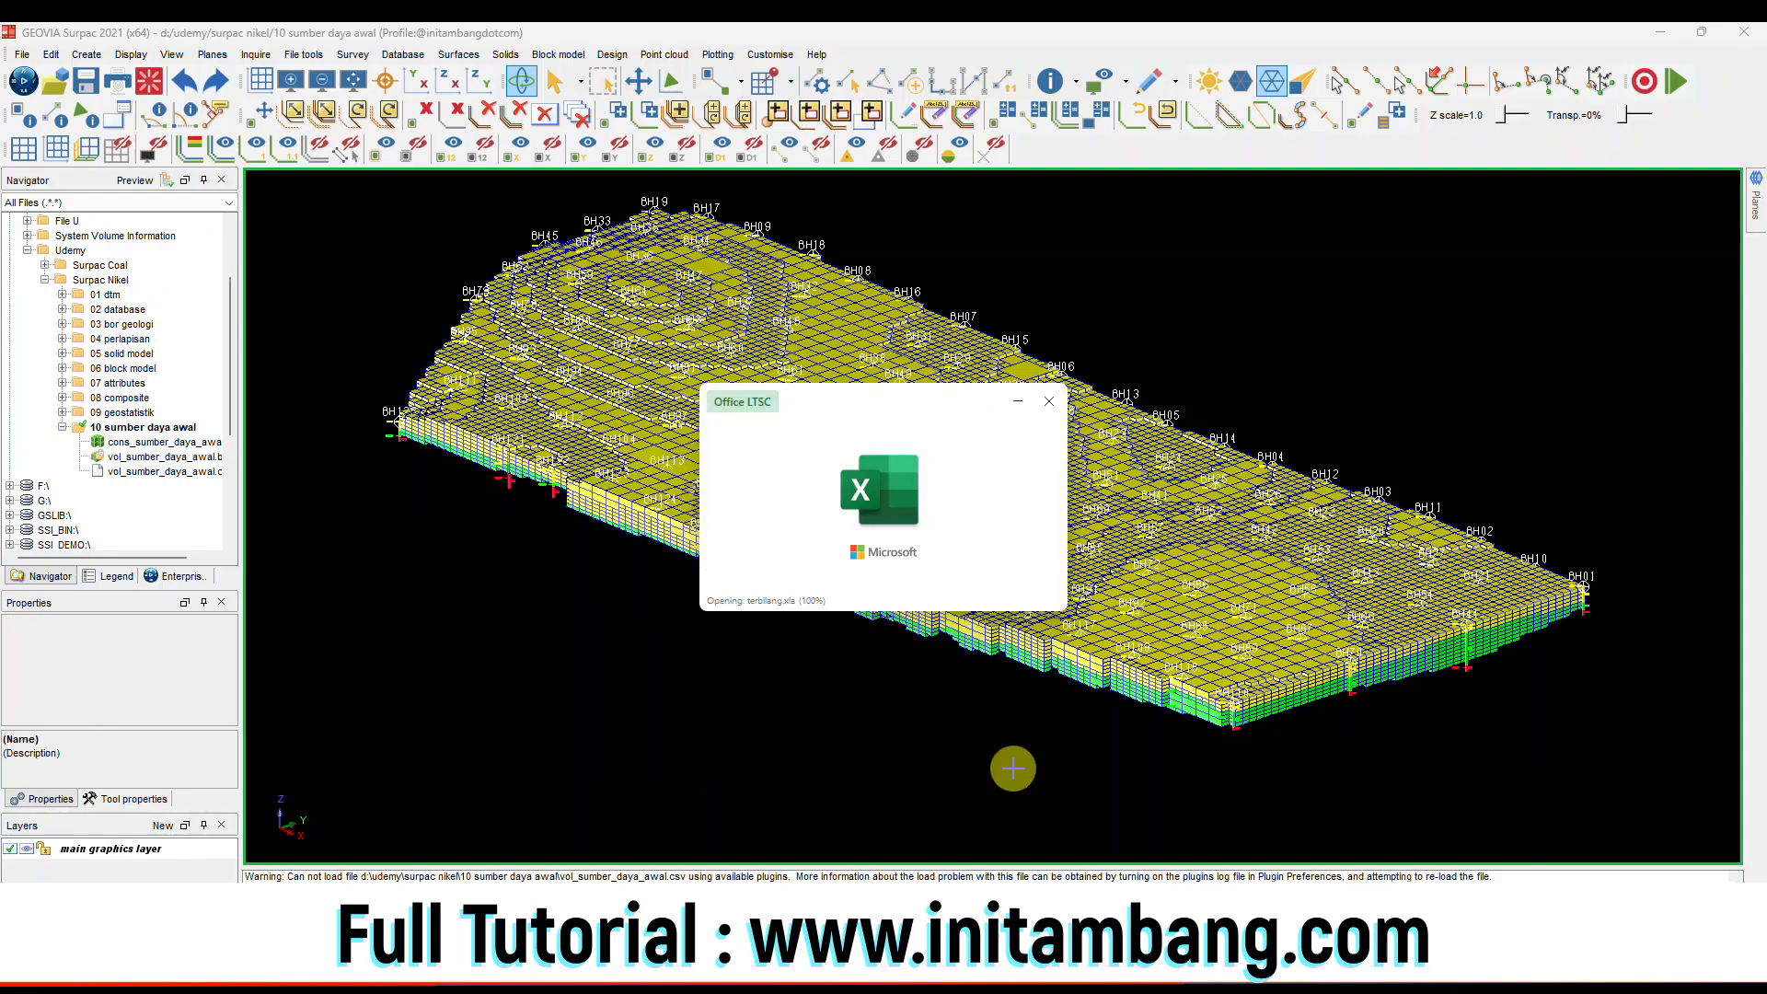
In Excel, apply the comma number style to the Volume and Tonnes values in D16:E22 of vol_sumber_daya_awal.csv.
left_click_drag(242, 610, 288, 720)
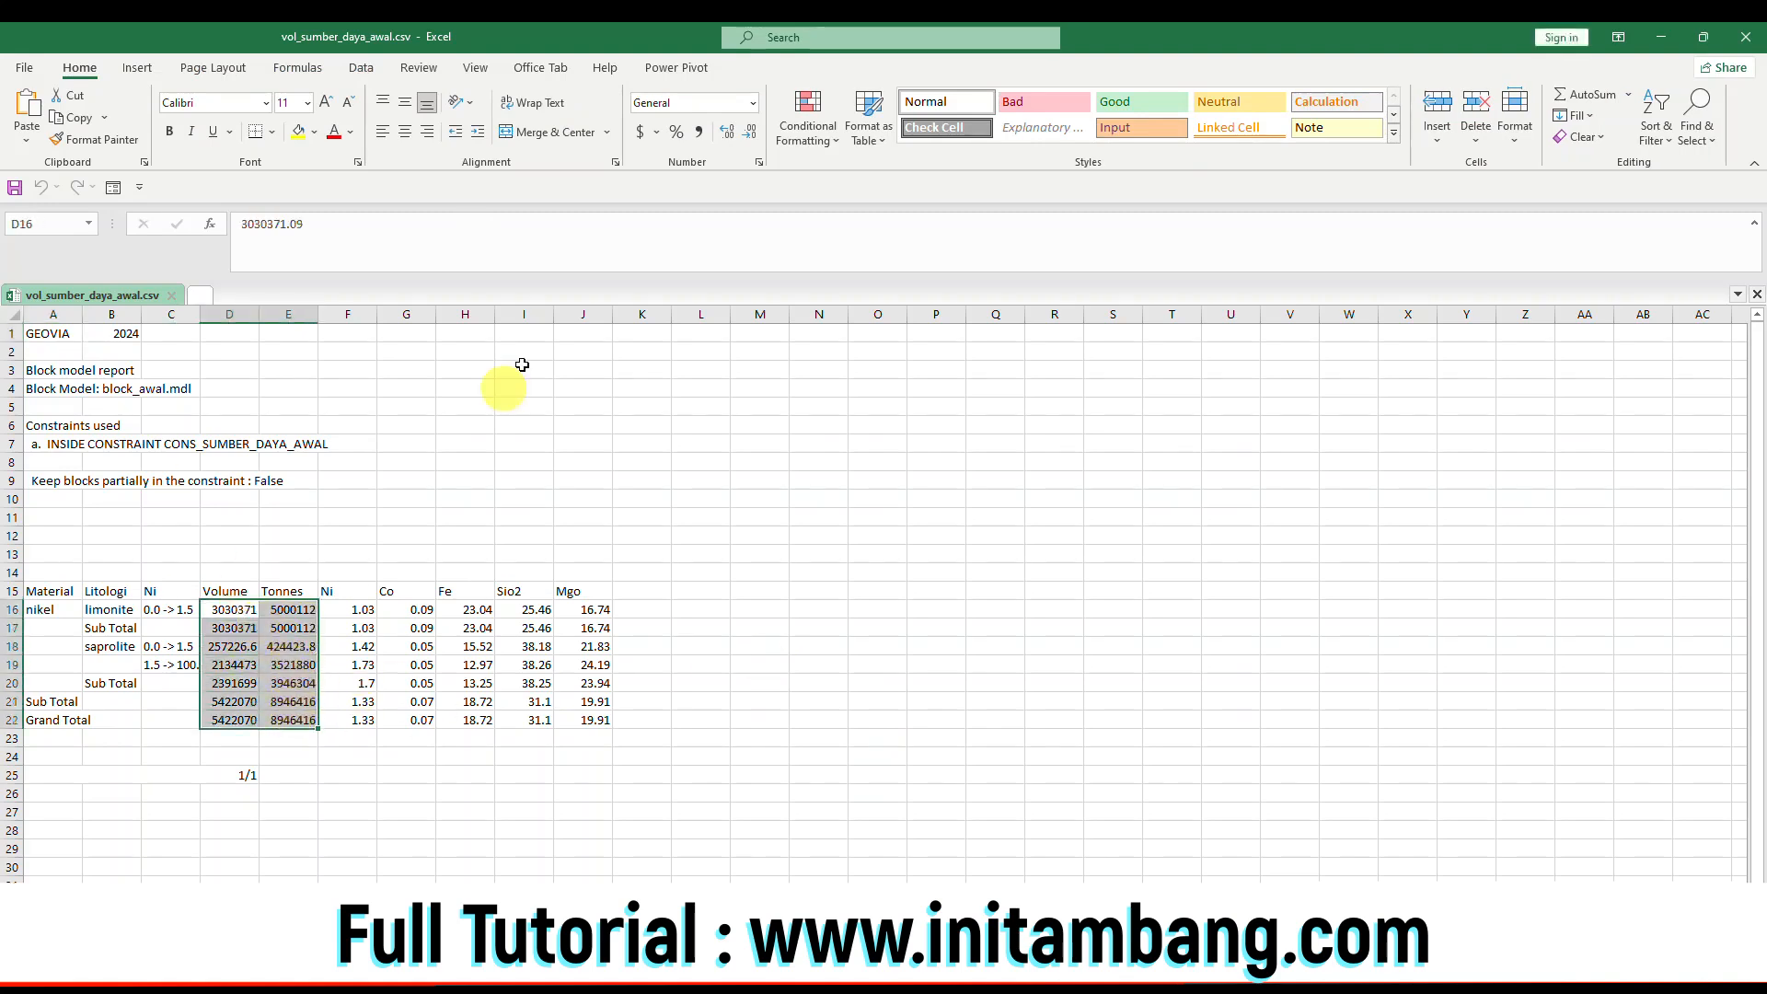
left_click(699, 133)
left_click(491, 752)
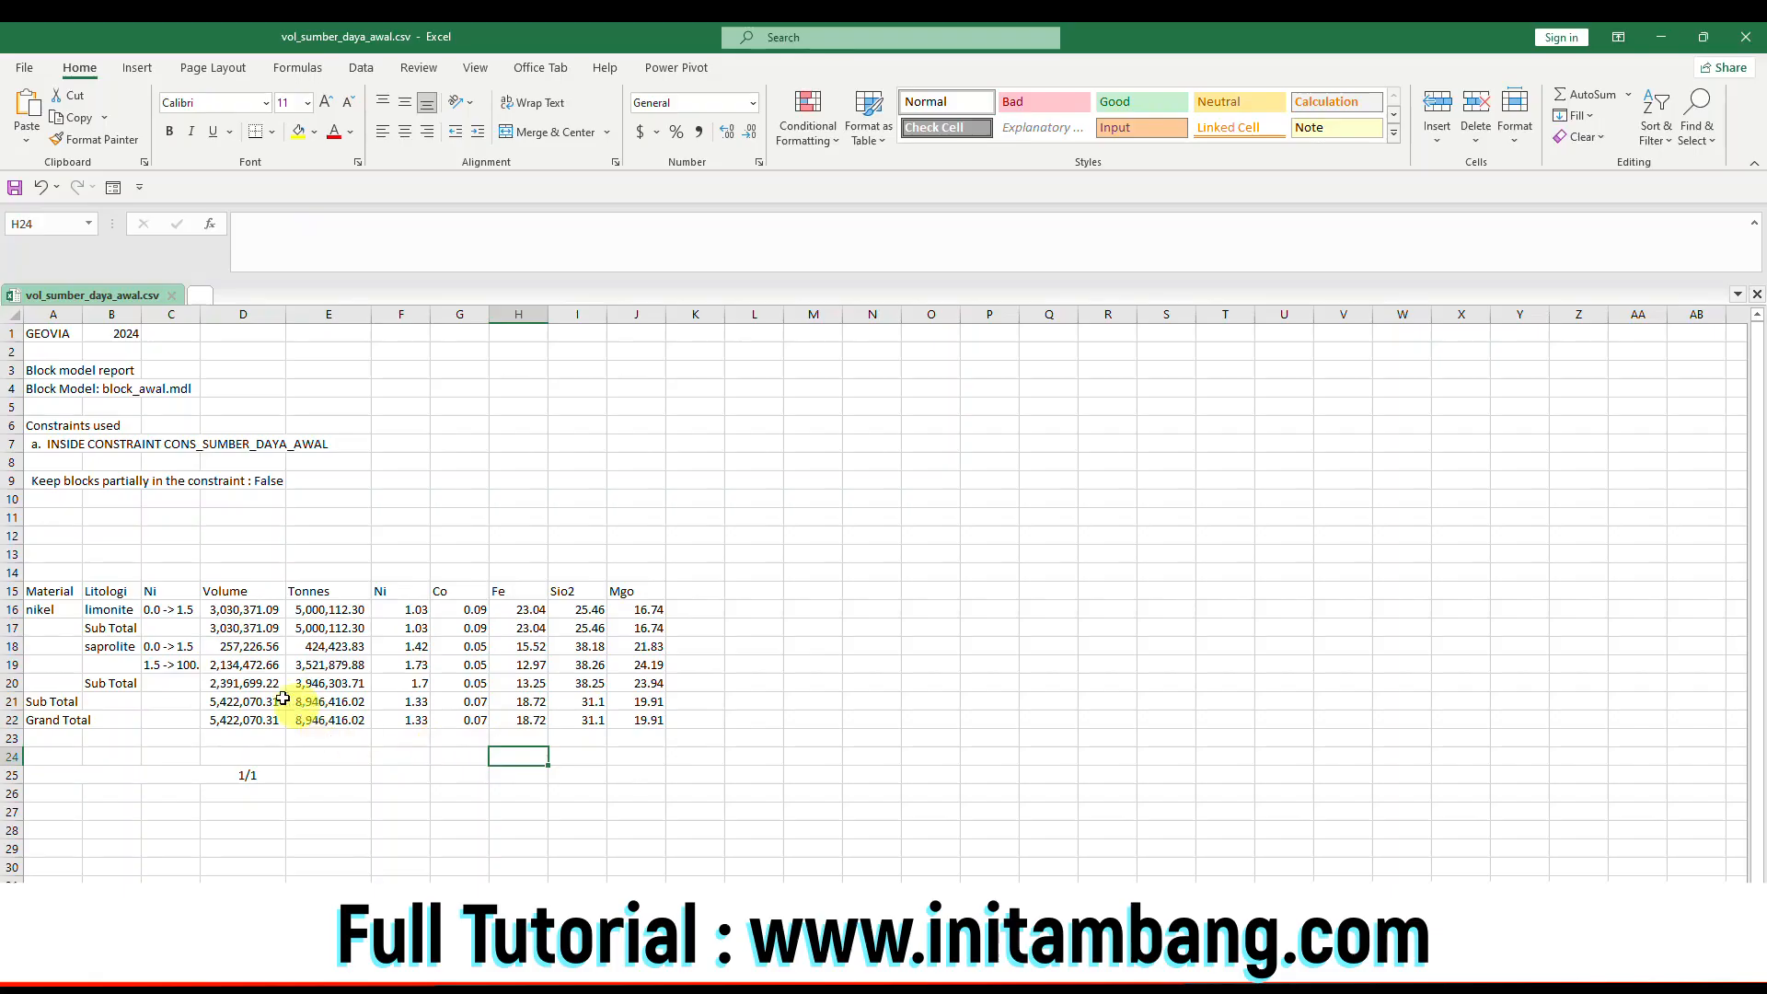
left_click(121, 646)
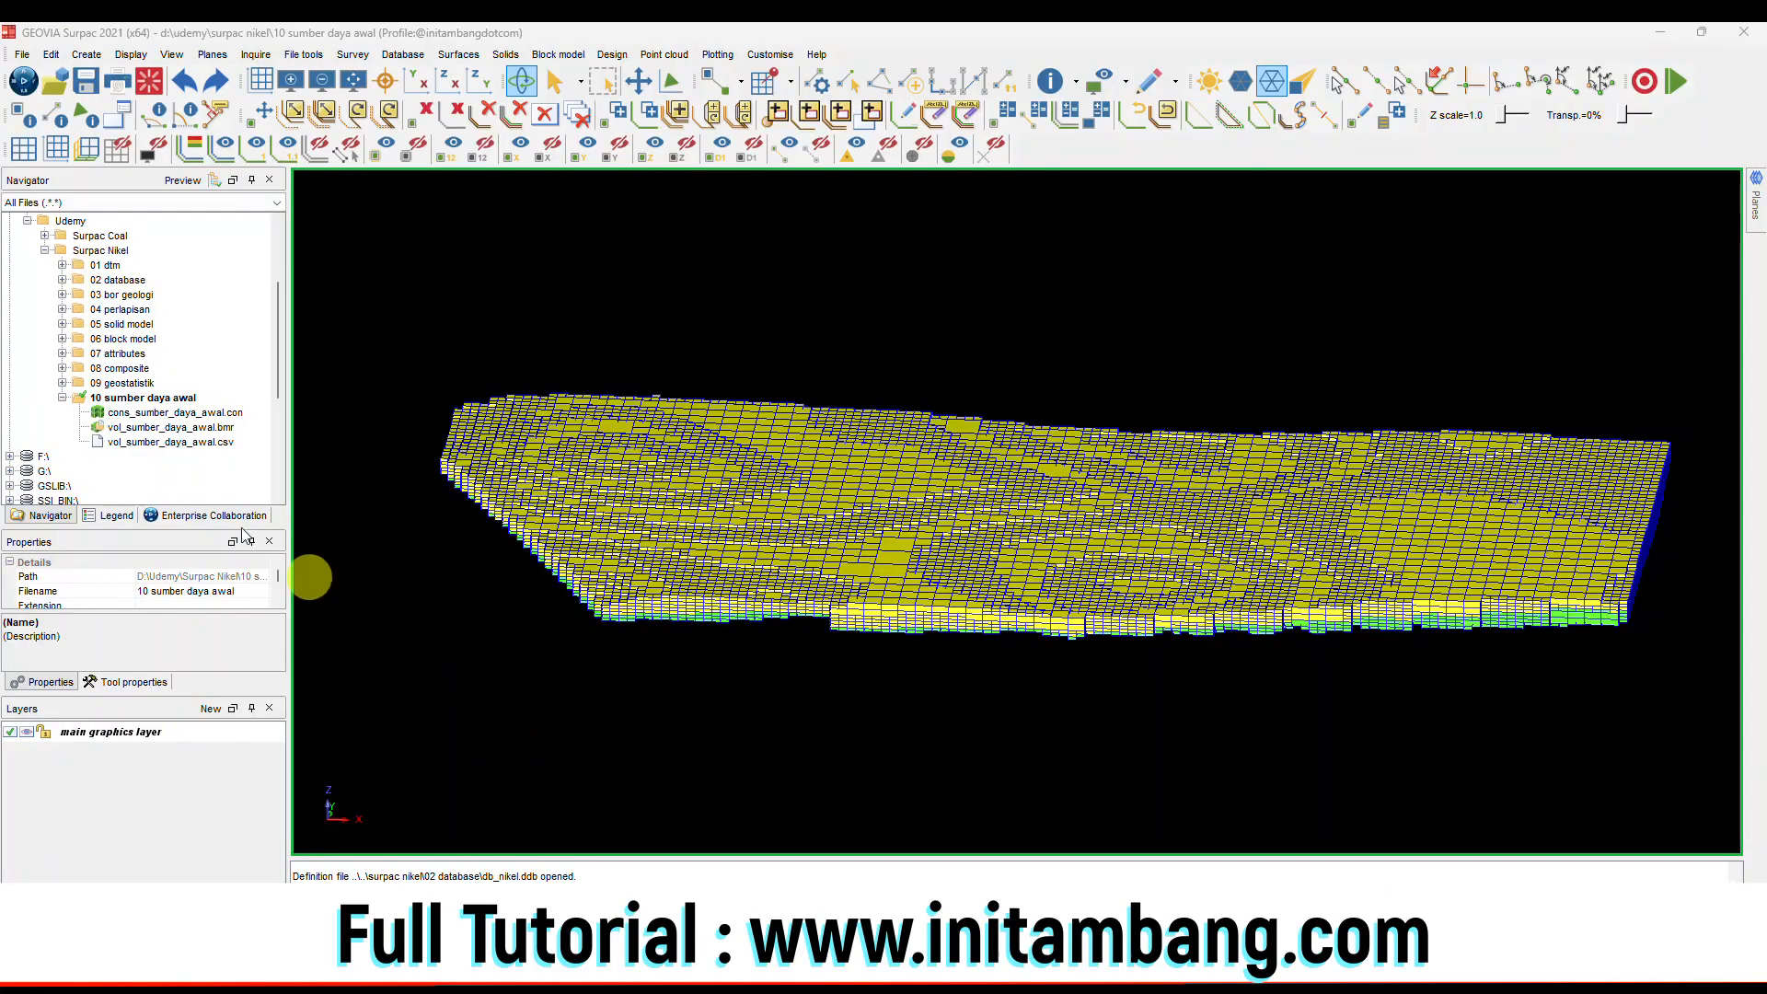
Back in Surpac, create a folder named "11 pit optimasi" inside Surpac Nikel and set it as the work directory.
left_click(58, 401)
left_click(62, 397)
right_click(123, 254)
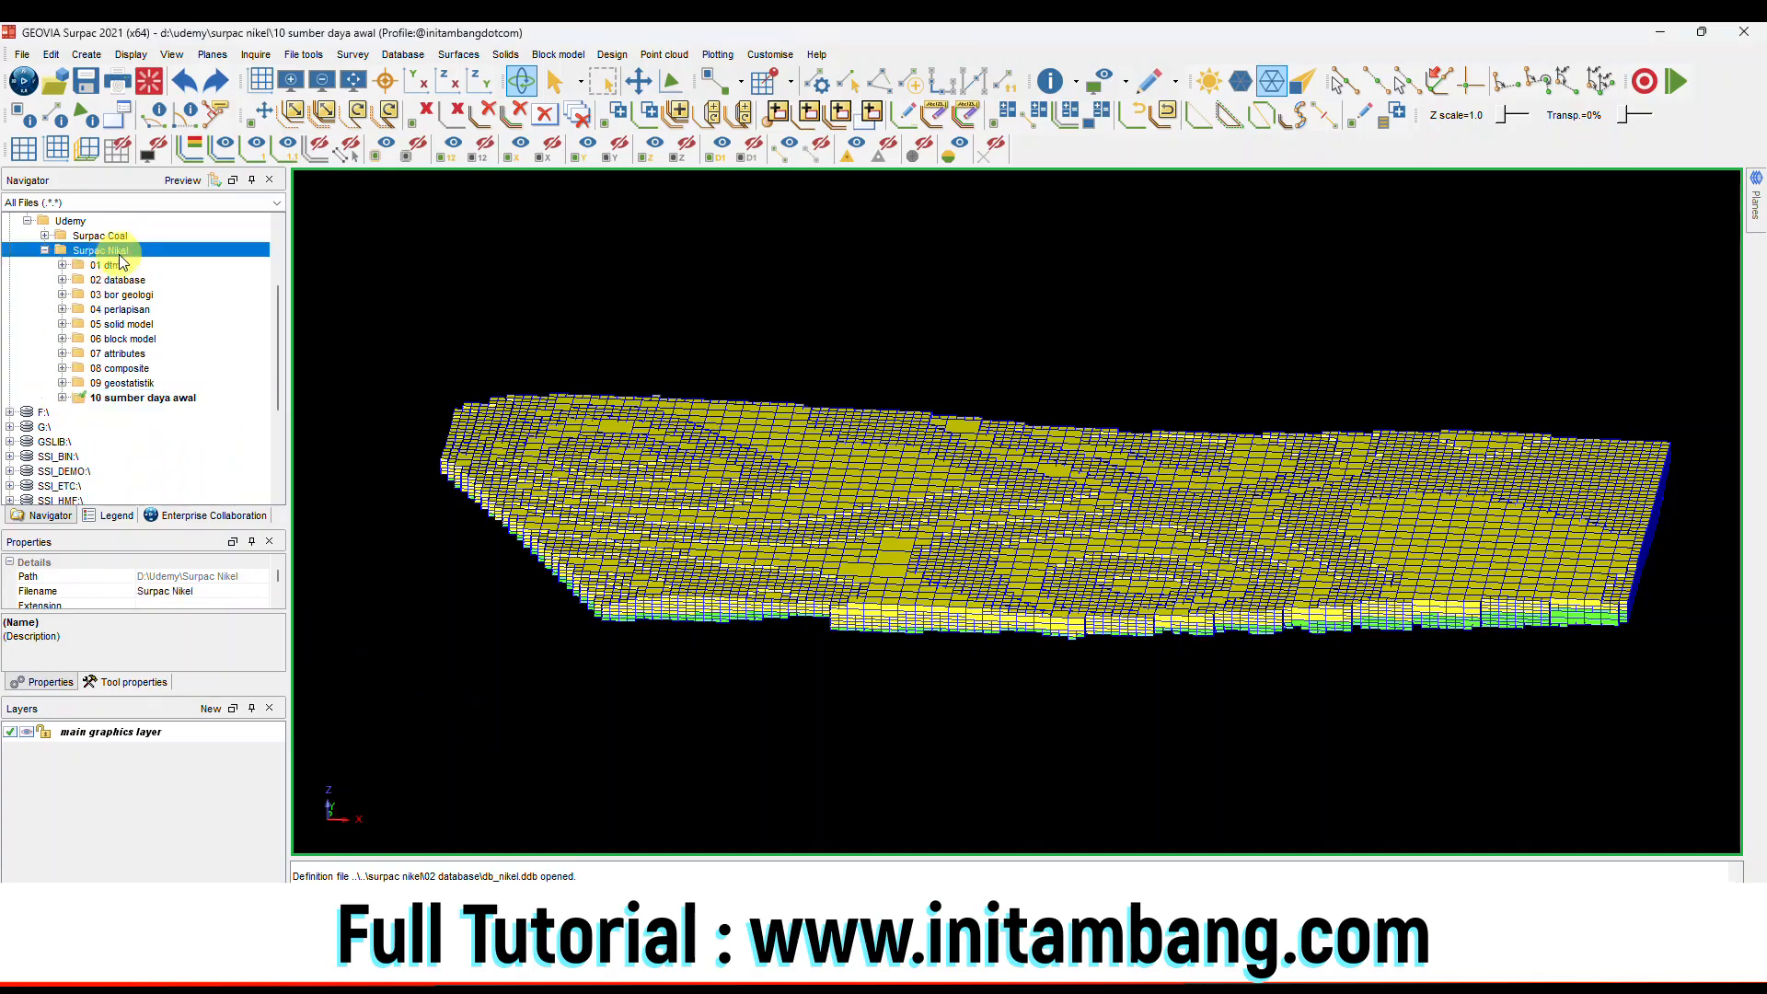
left_click(157, 307)
type("11 pit")
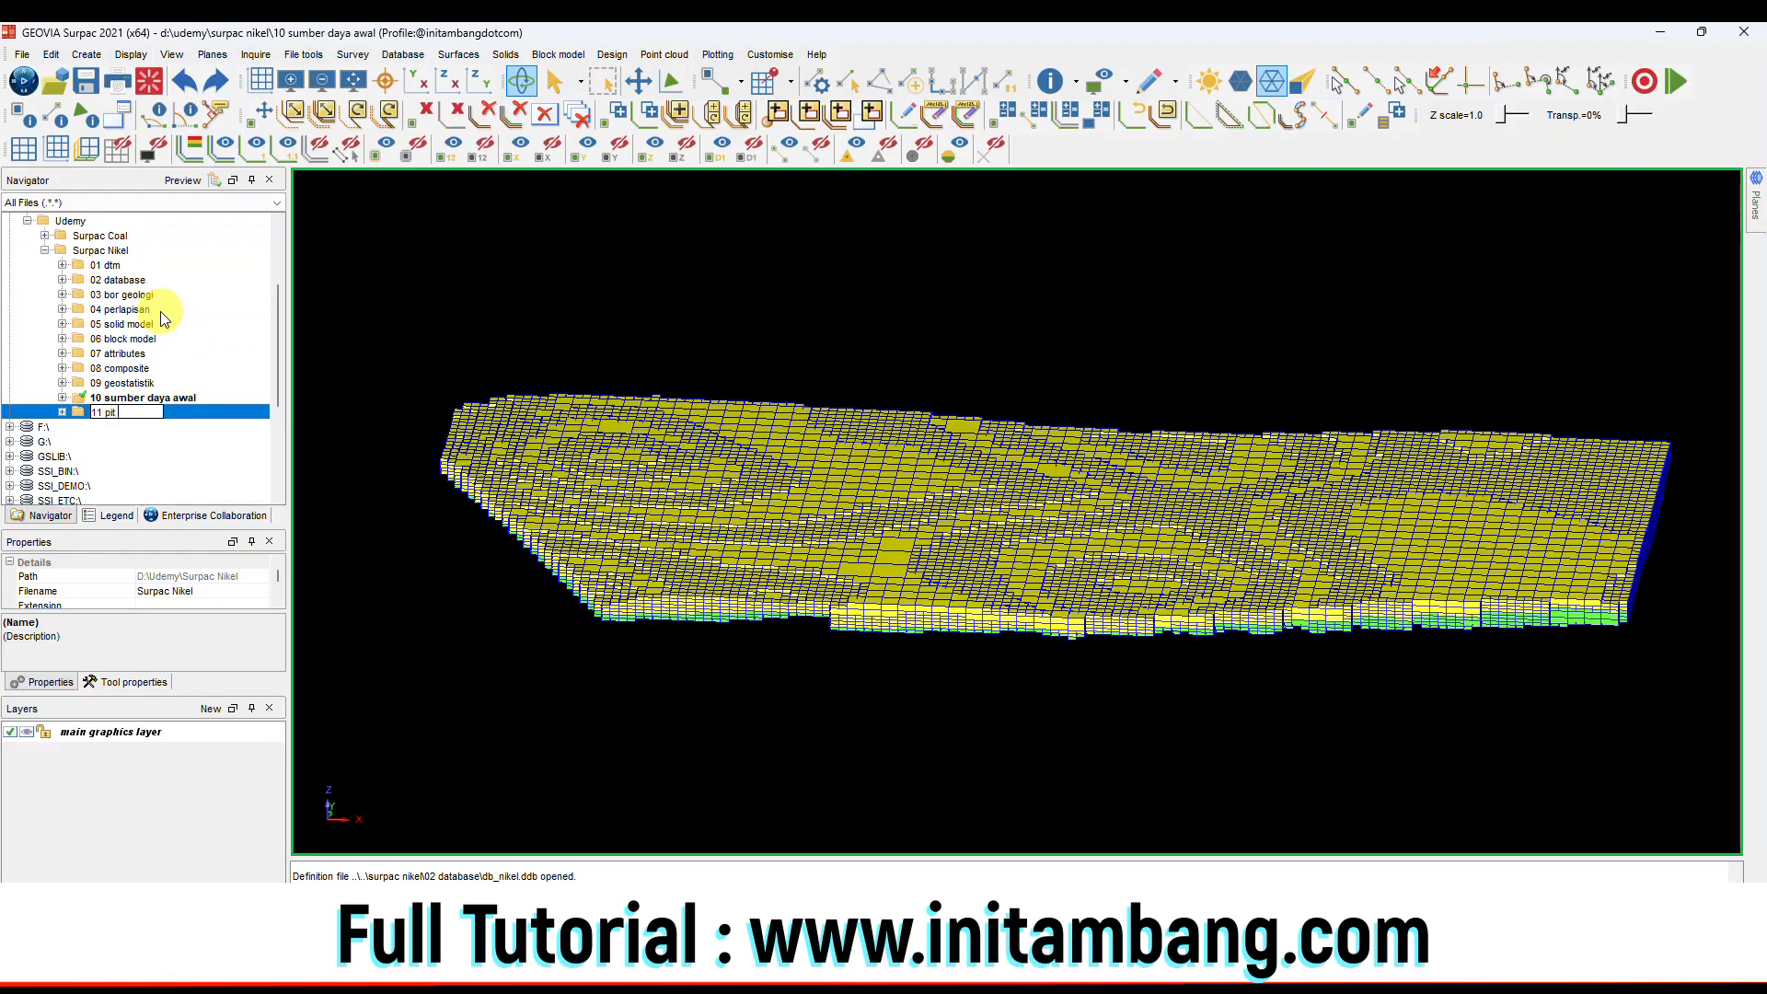
type(" optimasi")
key("Return")
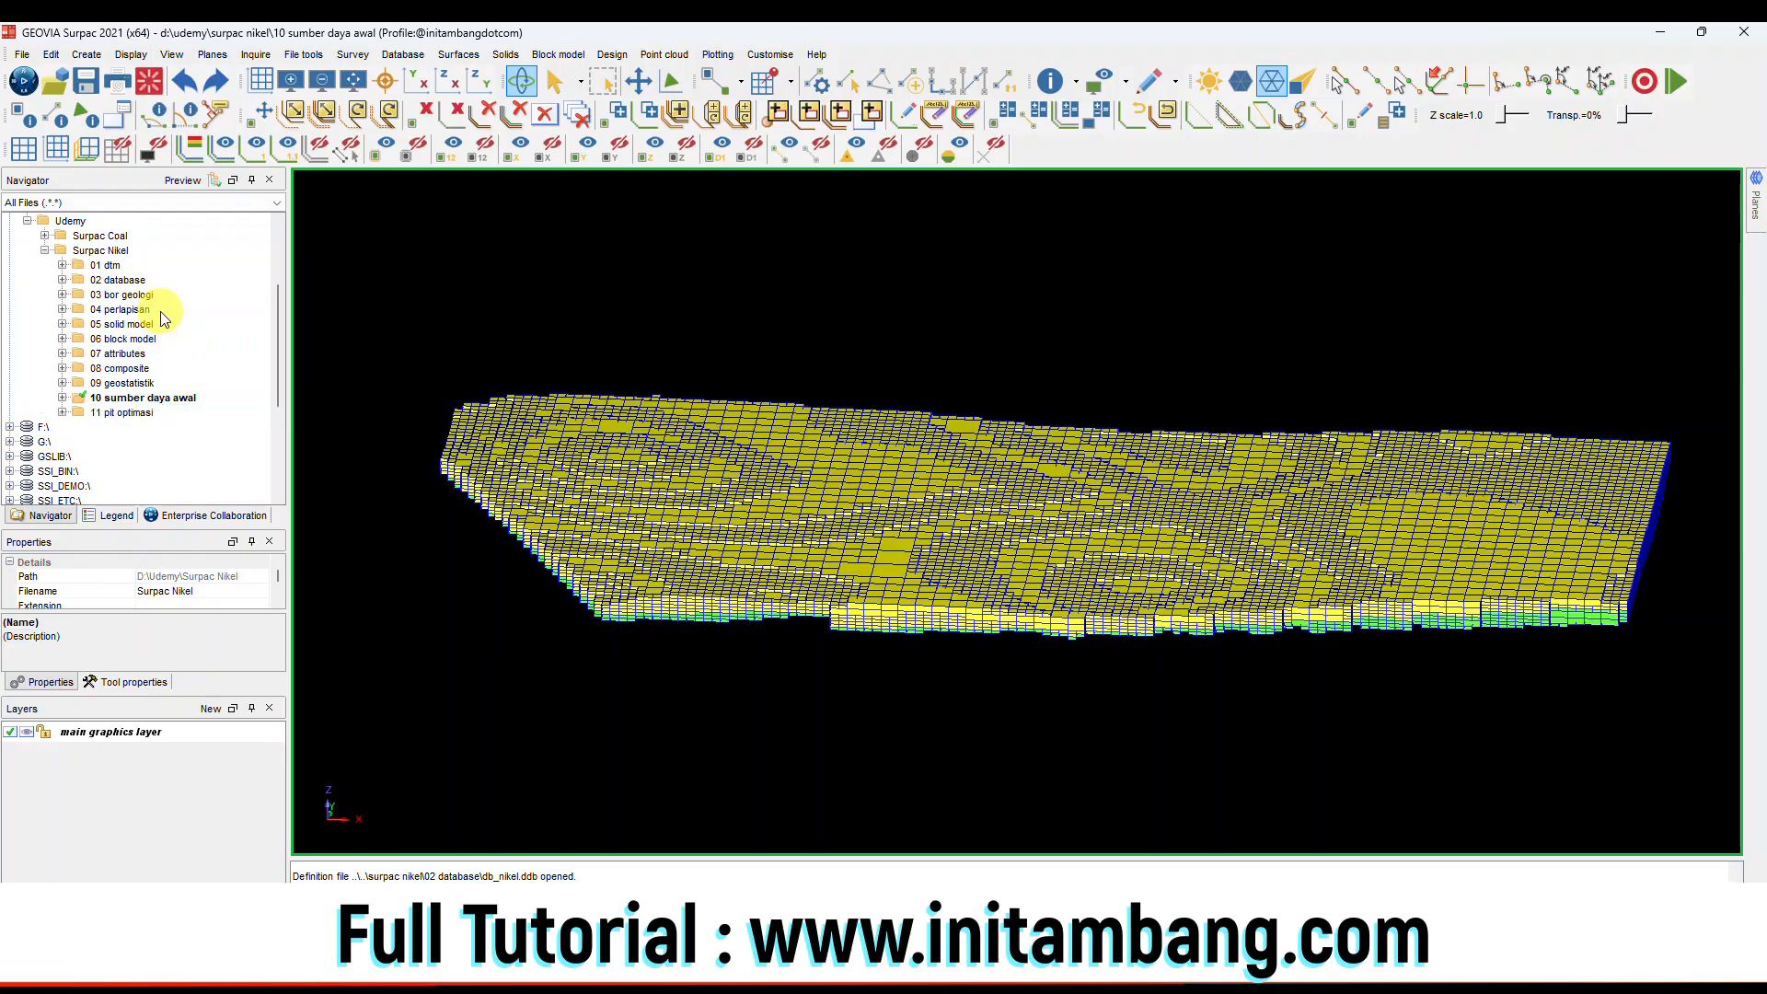
right_click(144, 413)
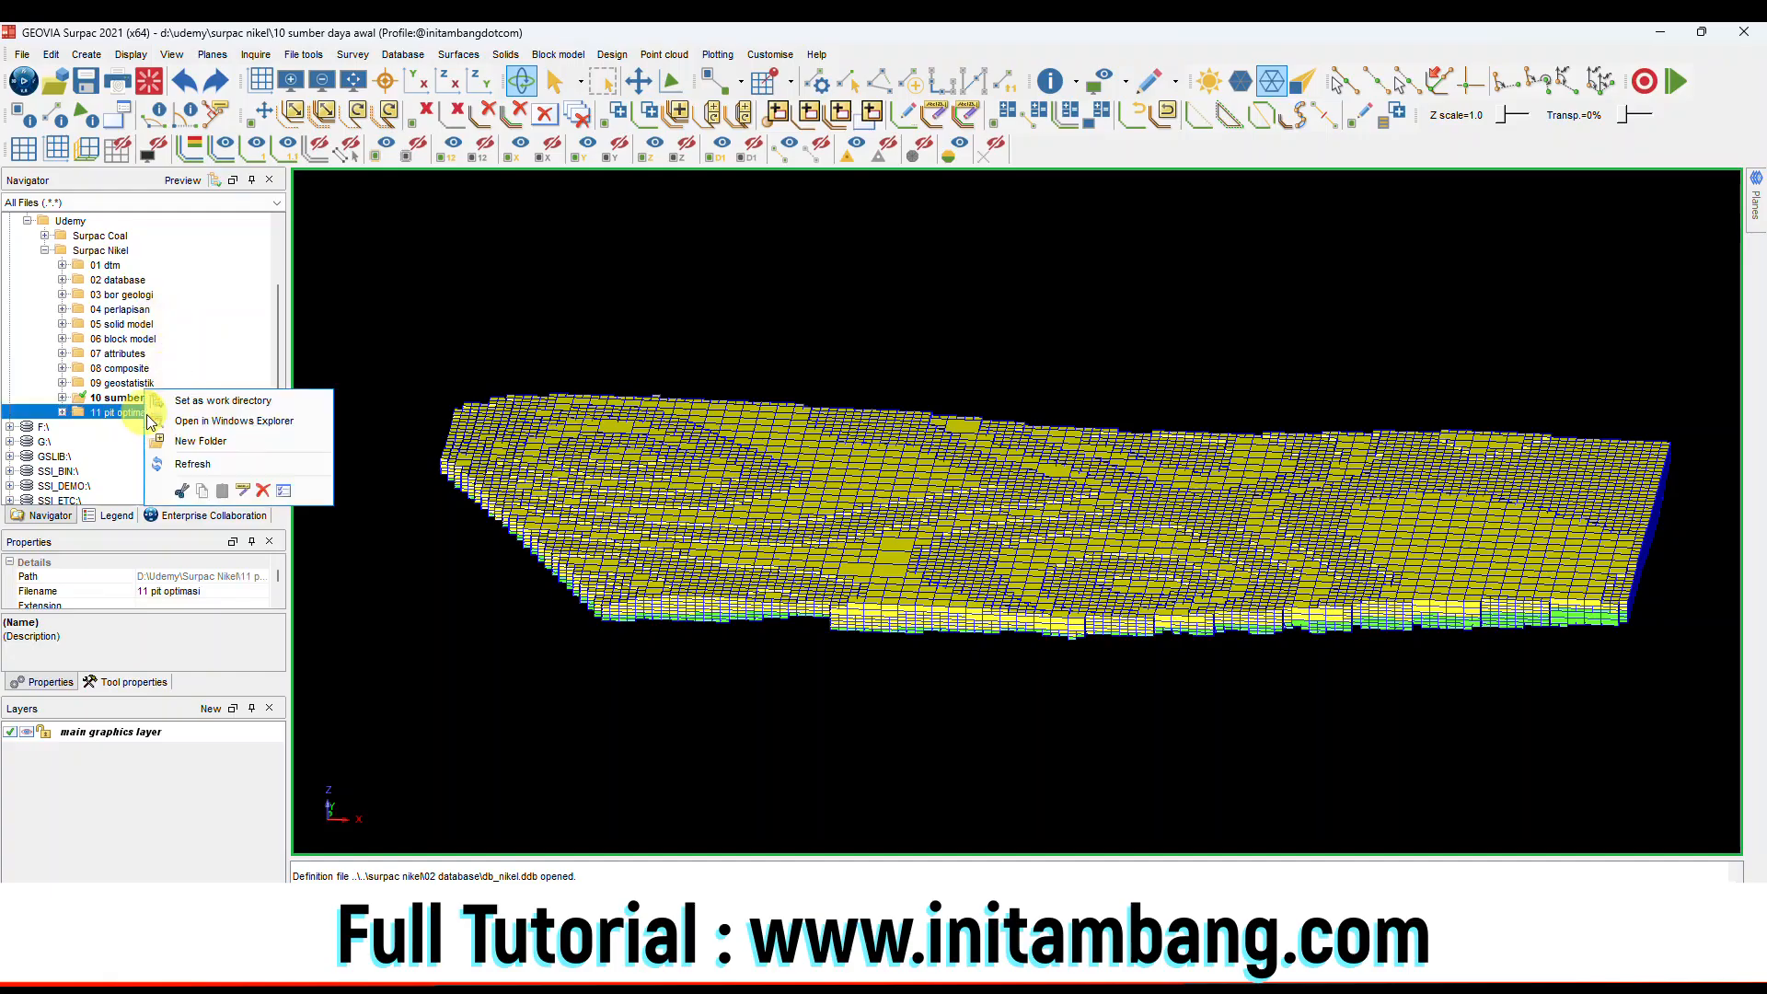
left_click(180, 405)
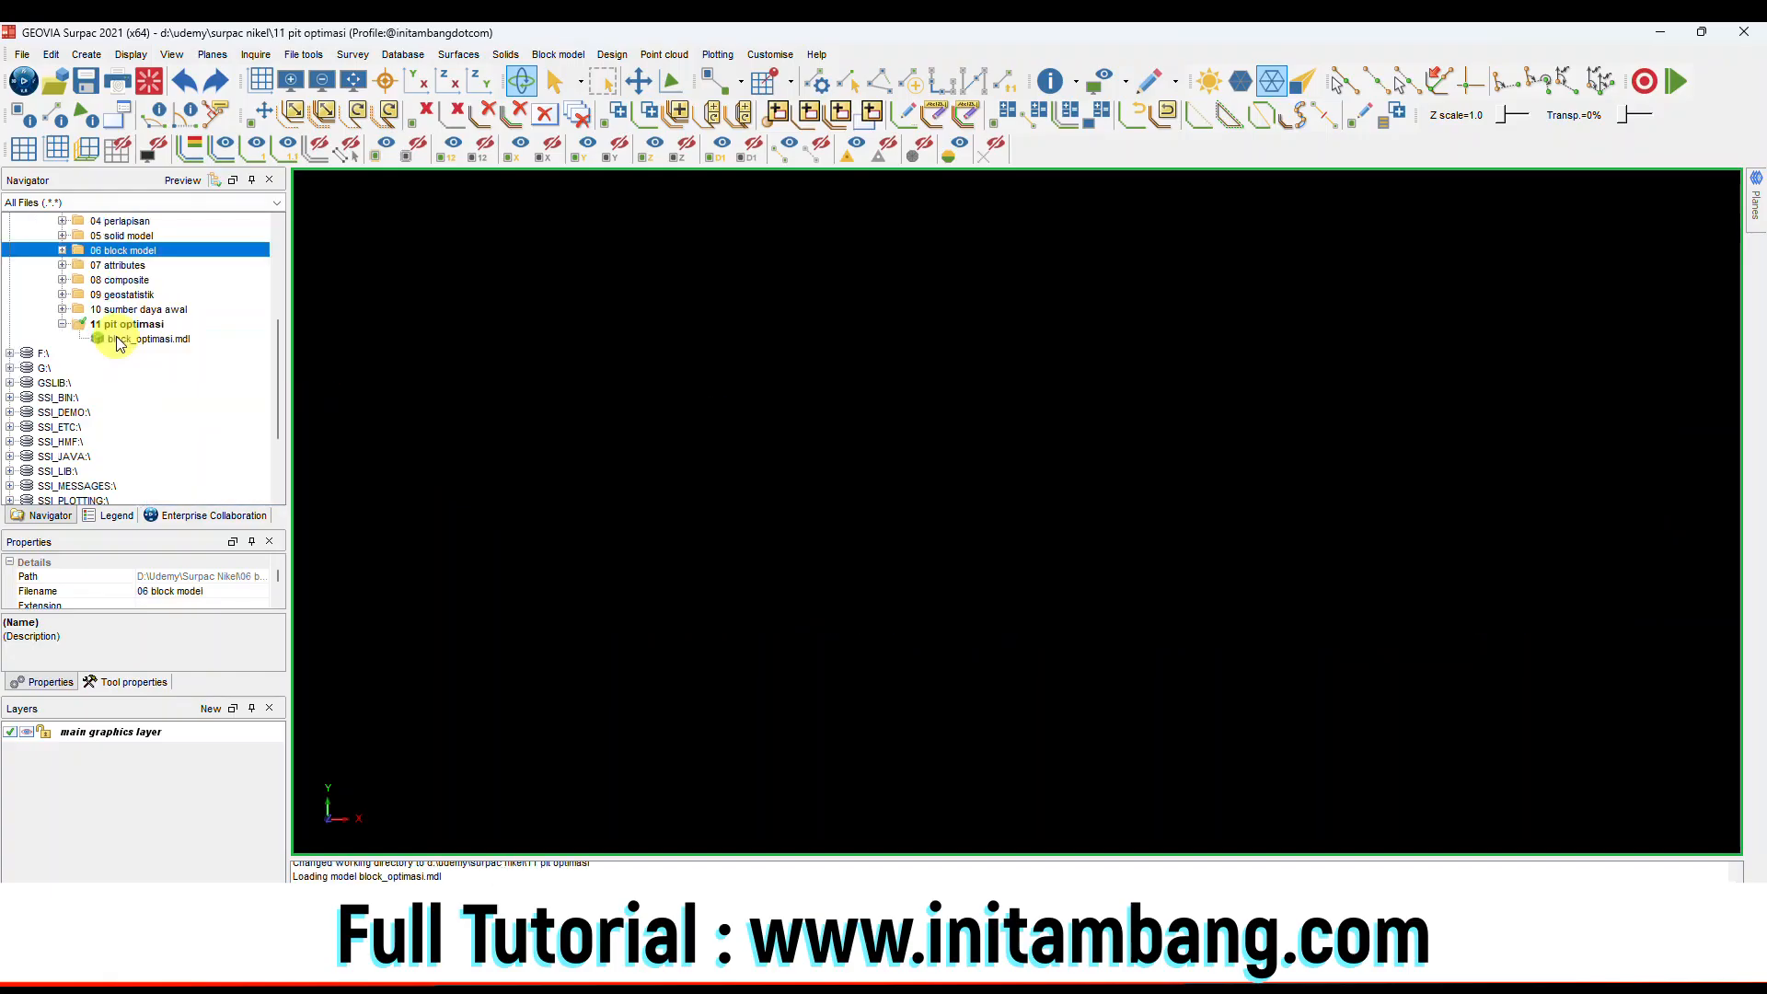
Export the block_optimasi model to Whittle as pit_optimasi and open the resulting pit_optimasi.par file.
scroll(123, 342, "up", 1)
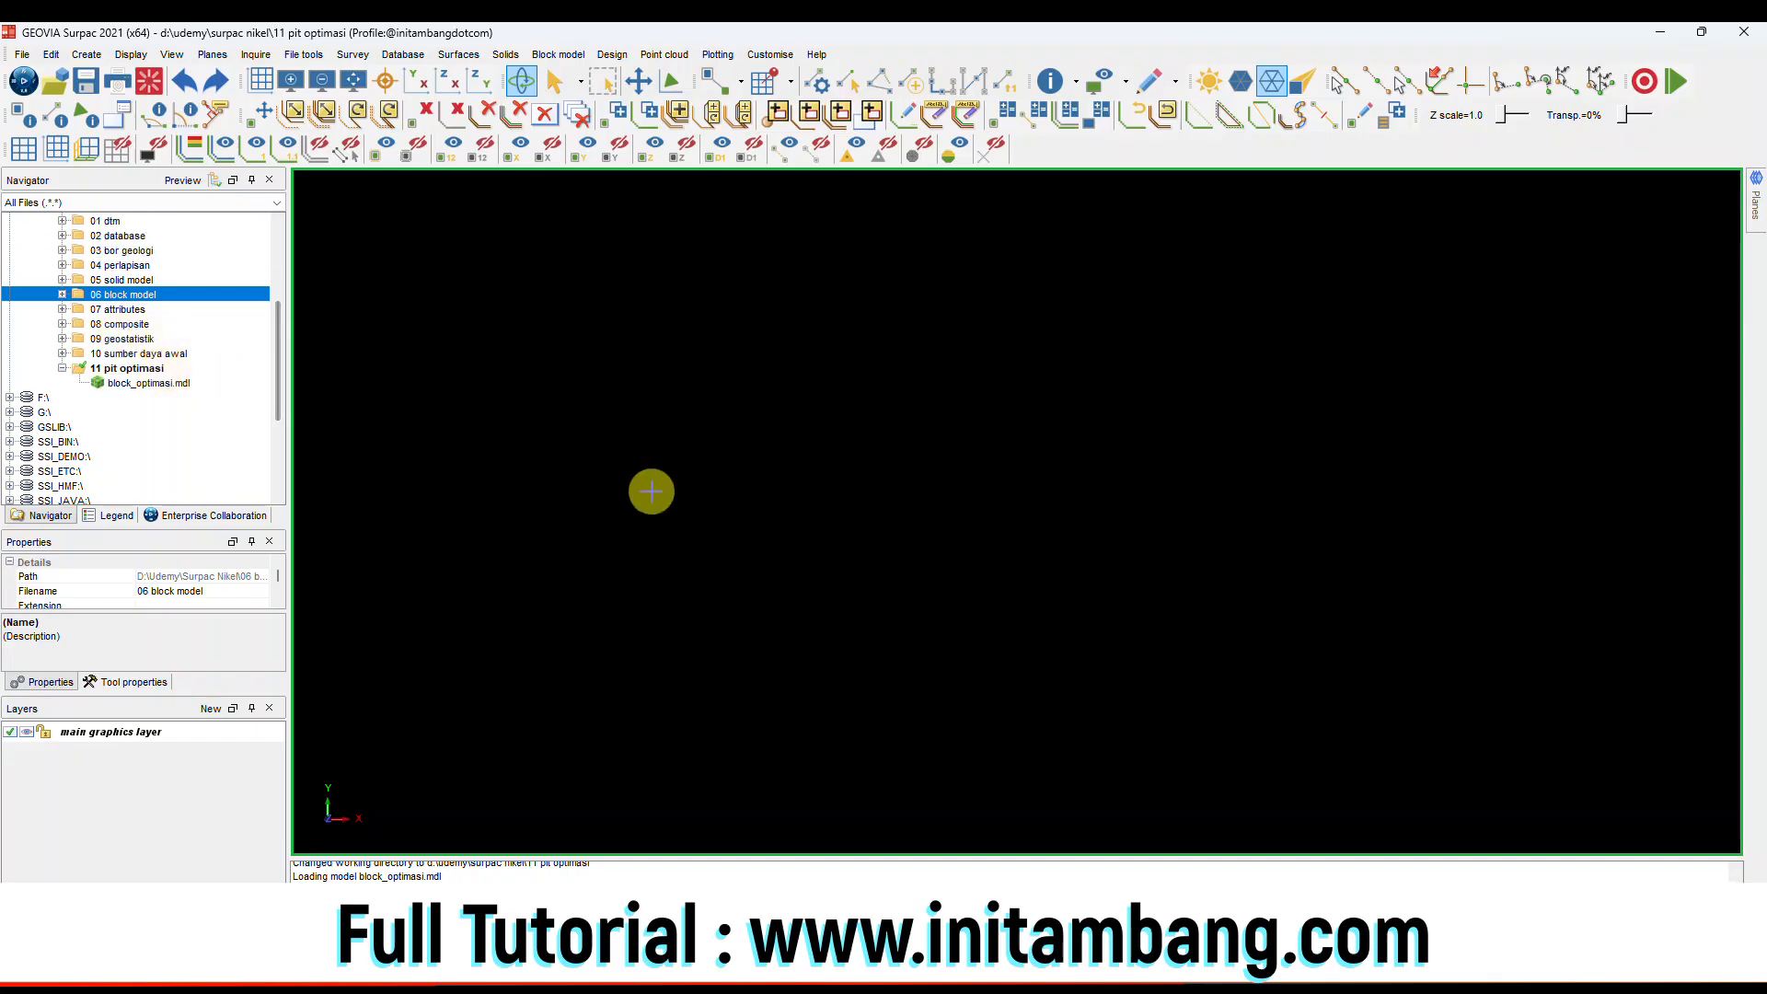
left_click(576, 56)
mouse_move(589, 73)
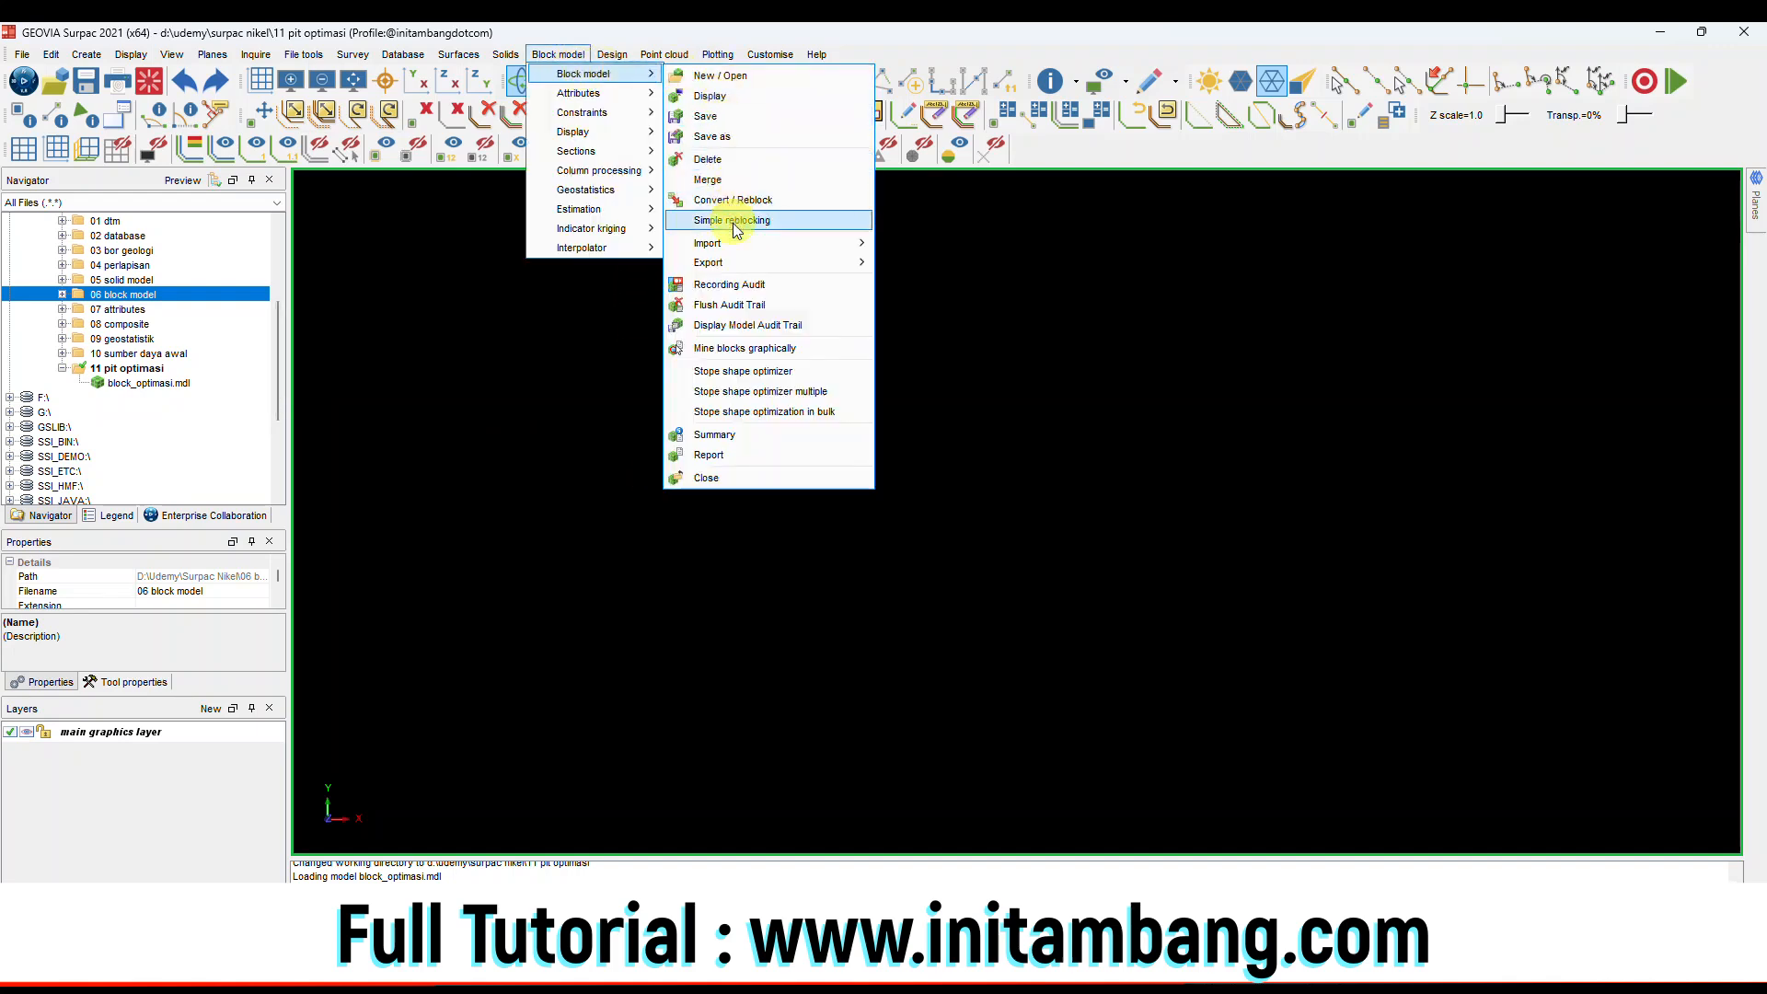
mouse_move(742, 265)
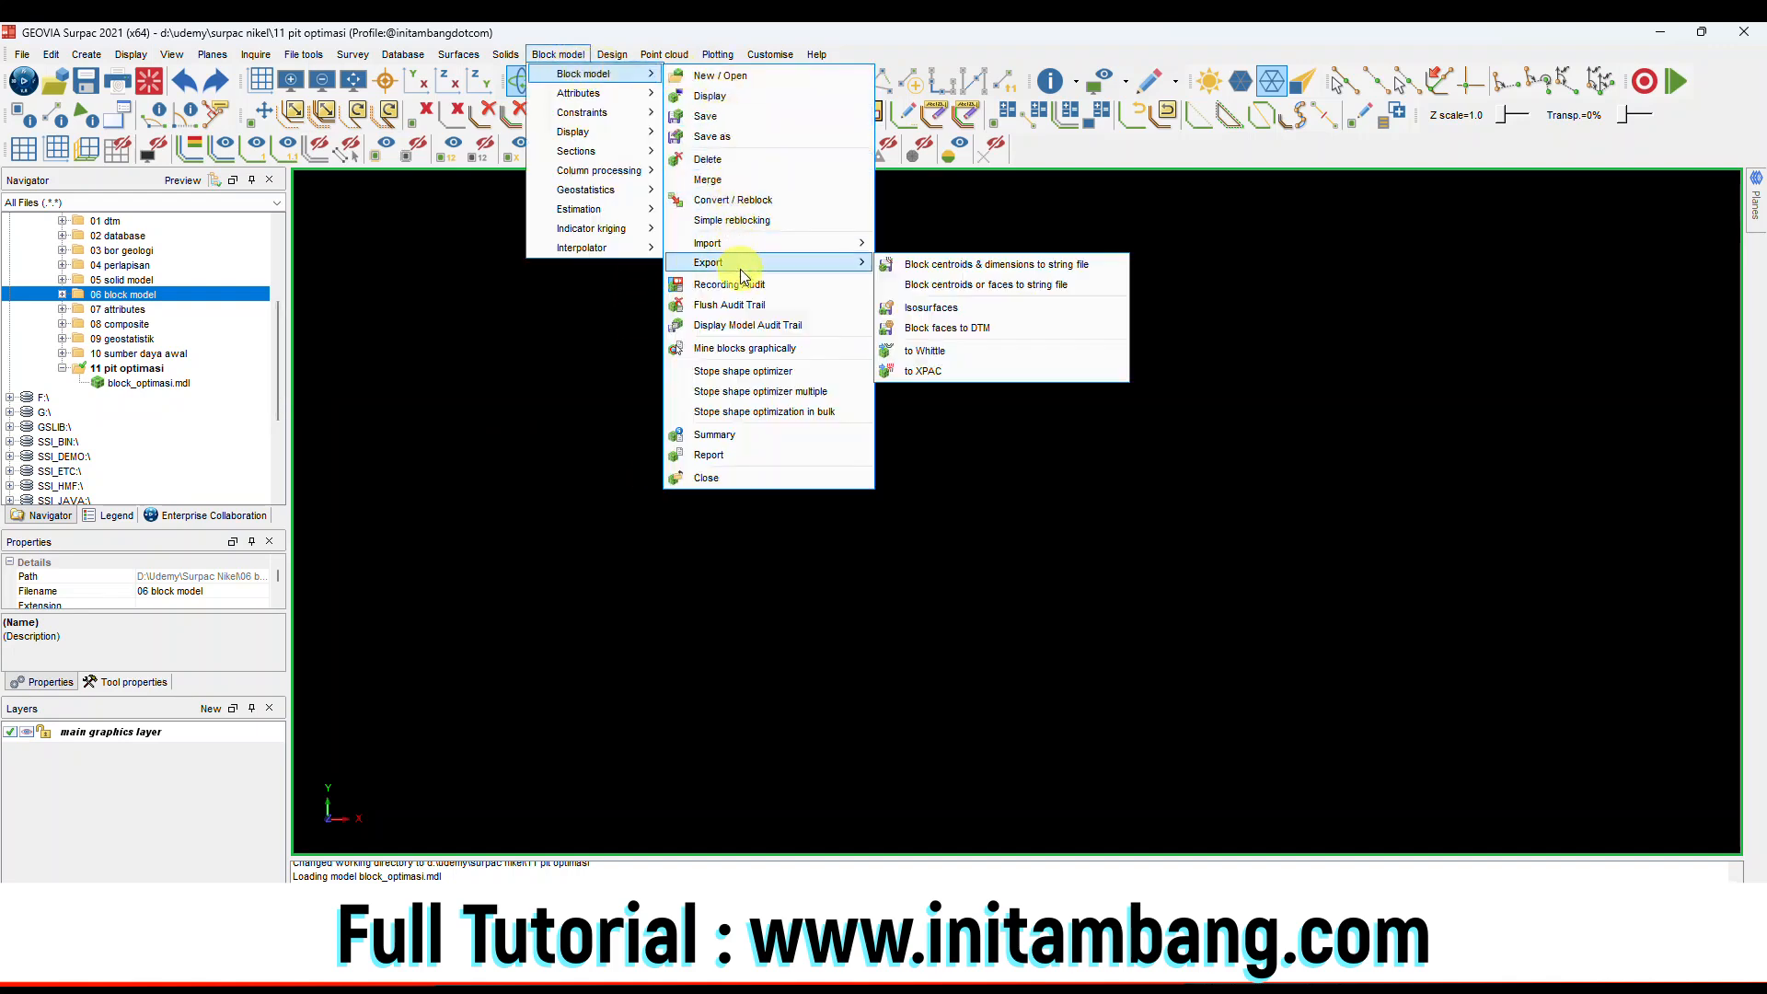
left_click(935, 349)
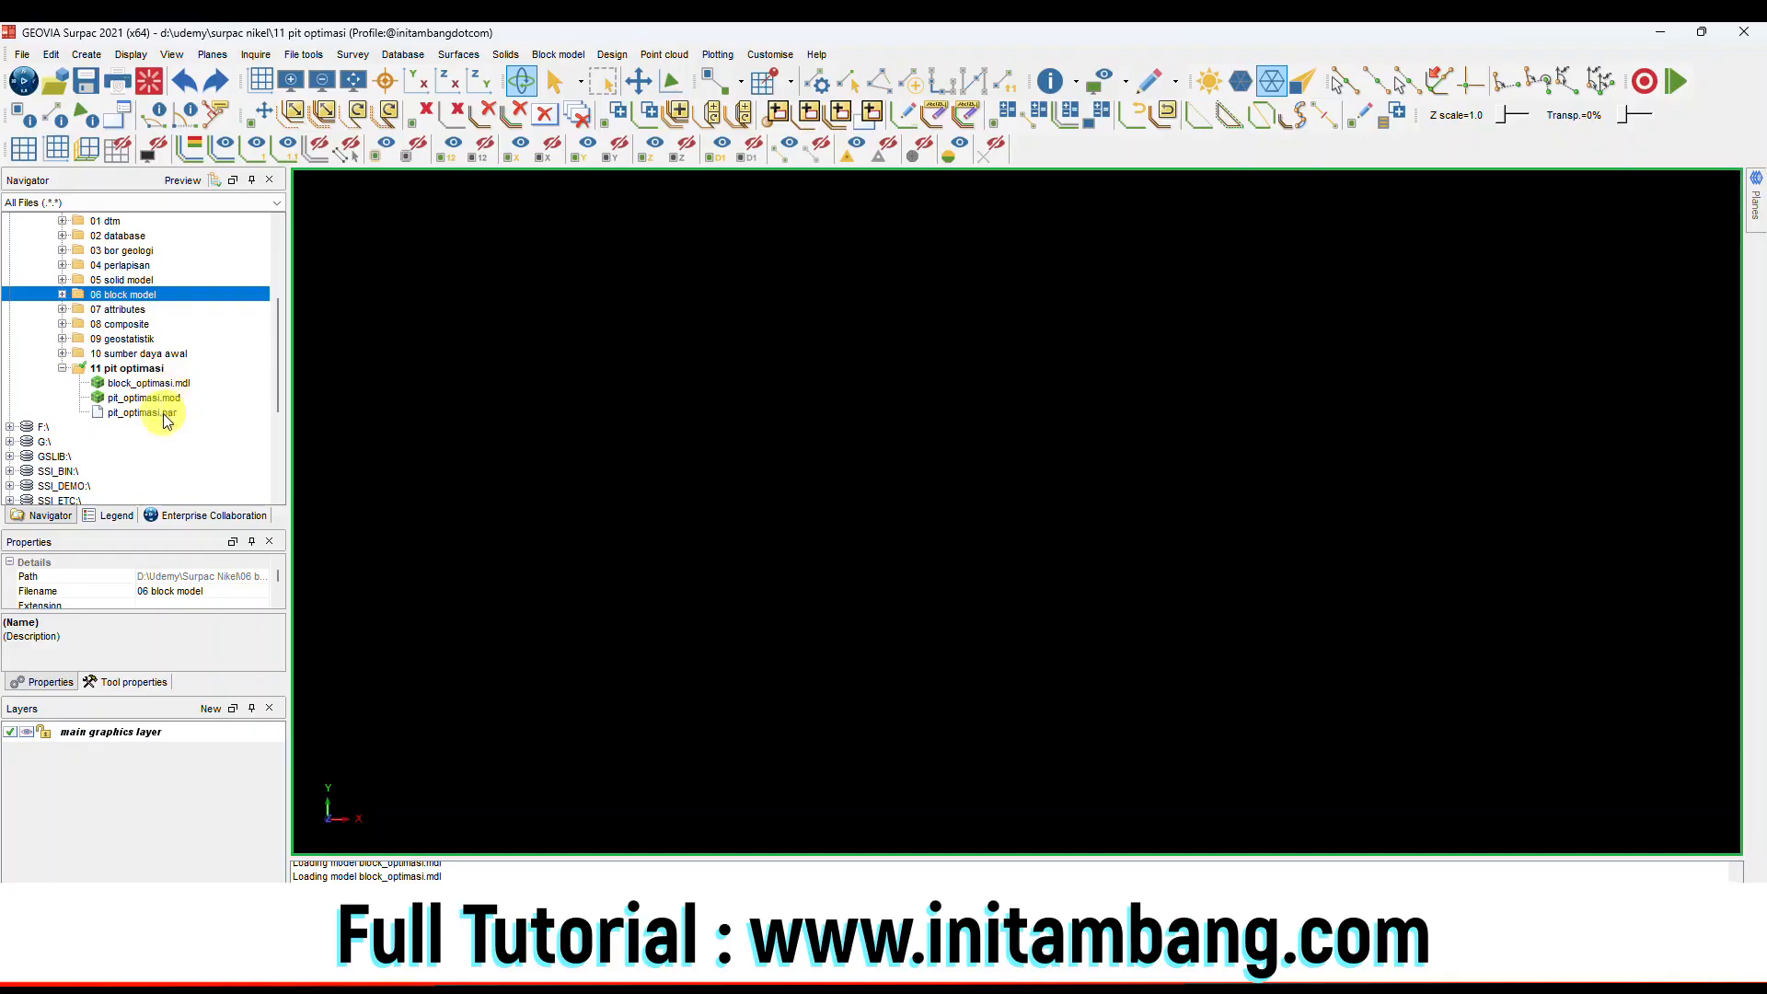
double_click(168, 412)
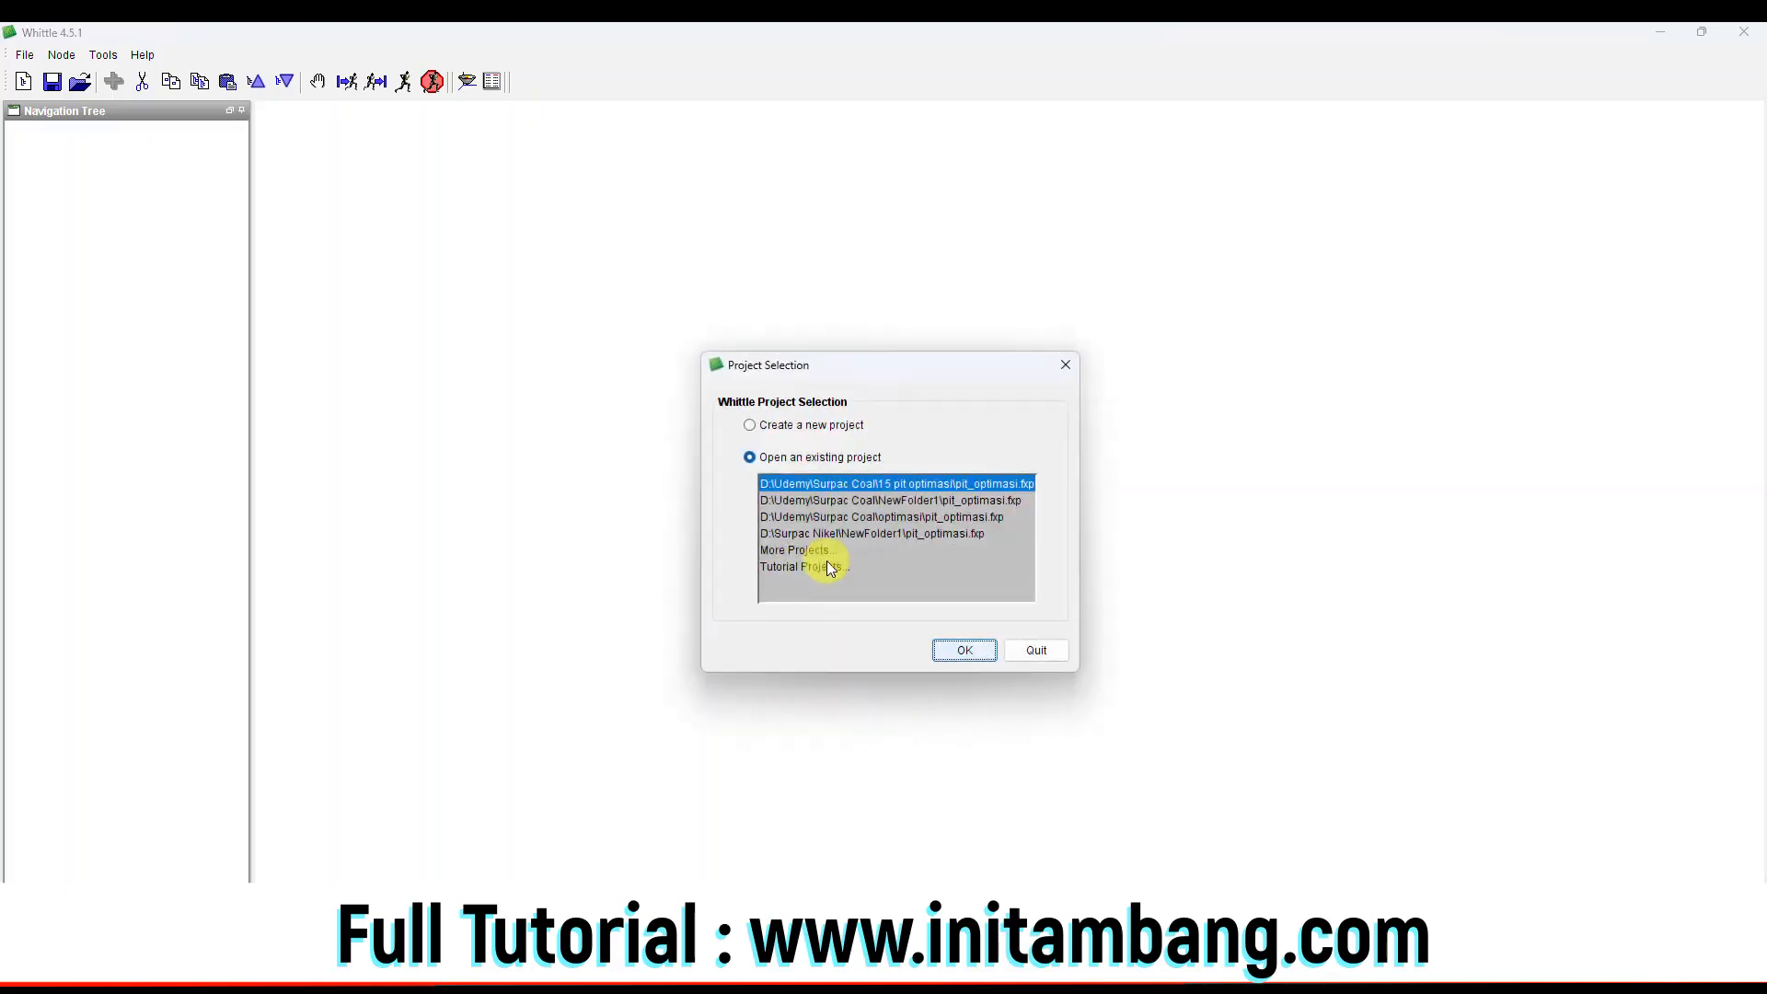
In Whittle, start a new project and set its project directory to D:\Udemy\Surpac Nikel\11 pit optimasi.
left_click(793, 427)
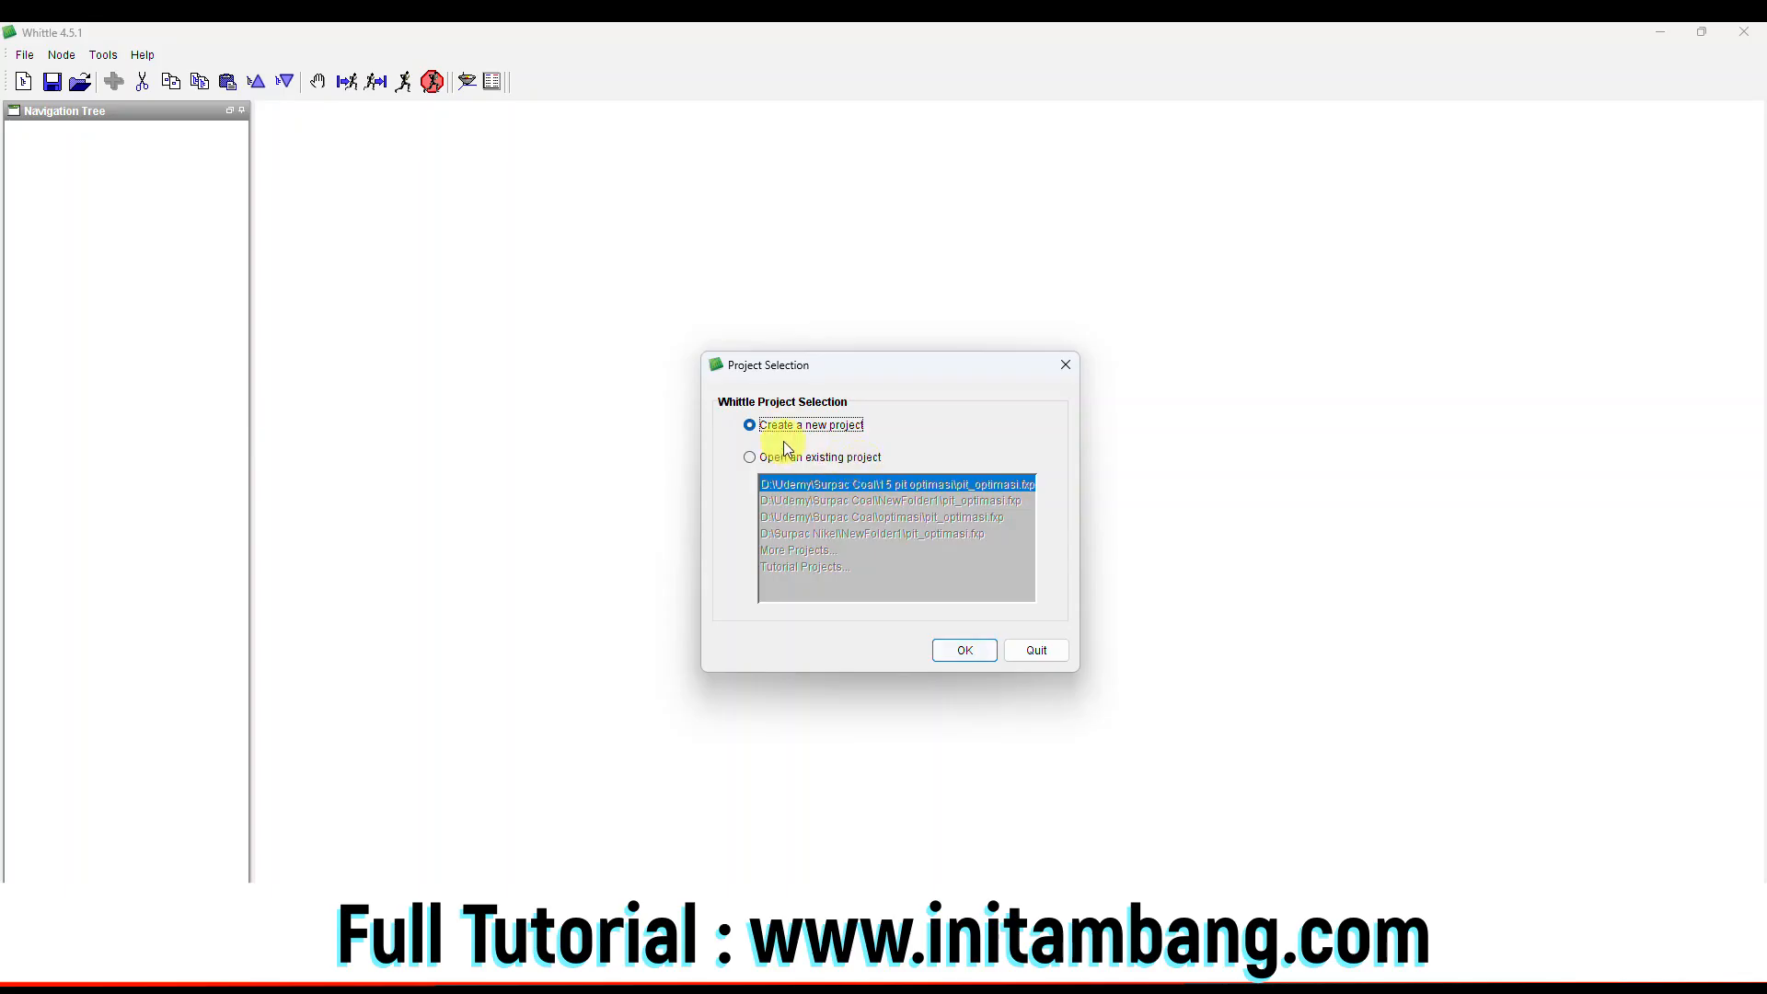
left_click(966, 649)
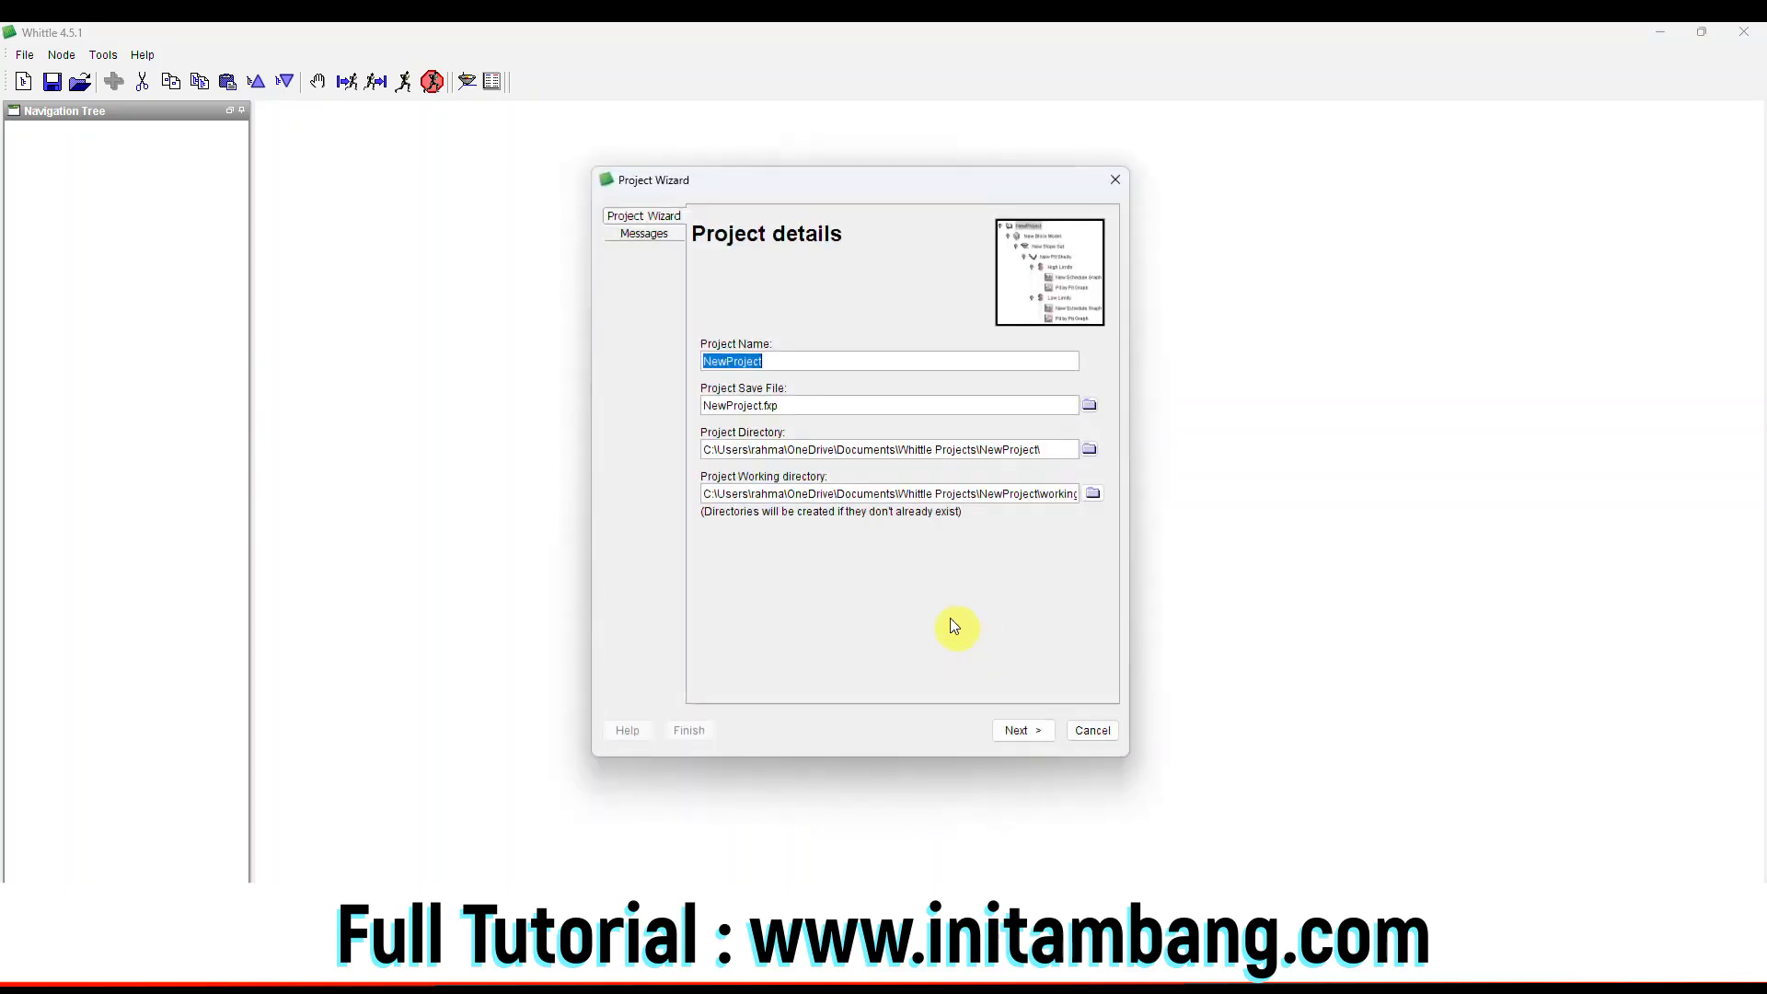
left_click(1088, 451)
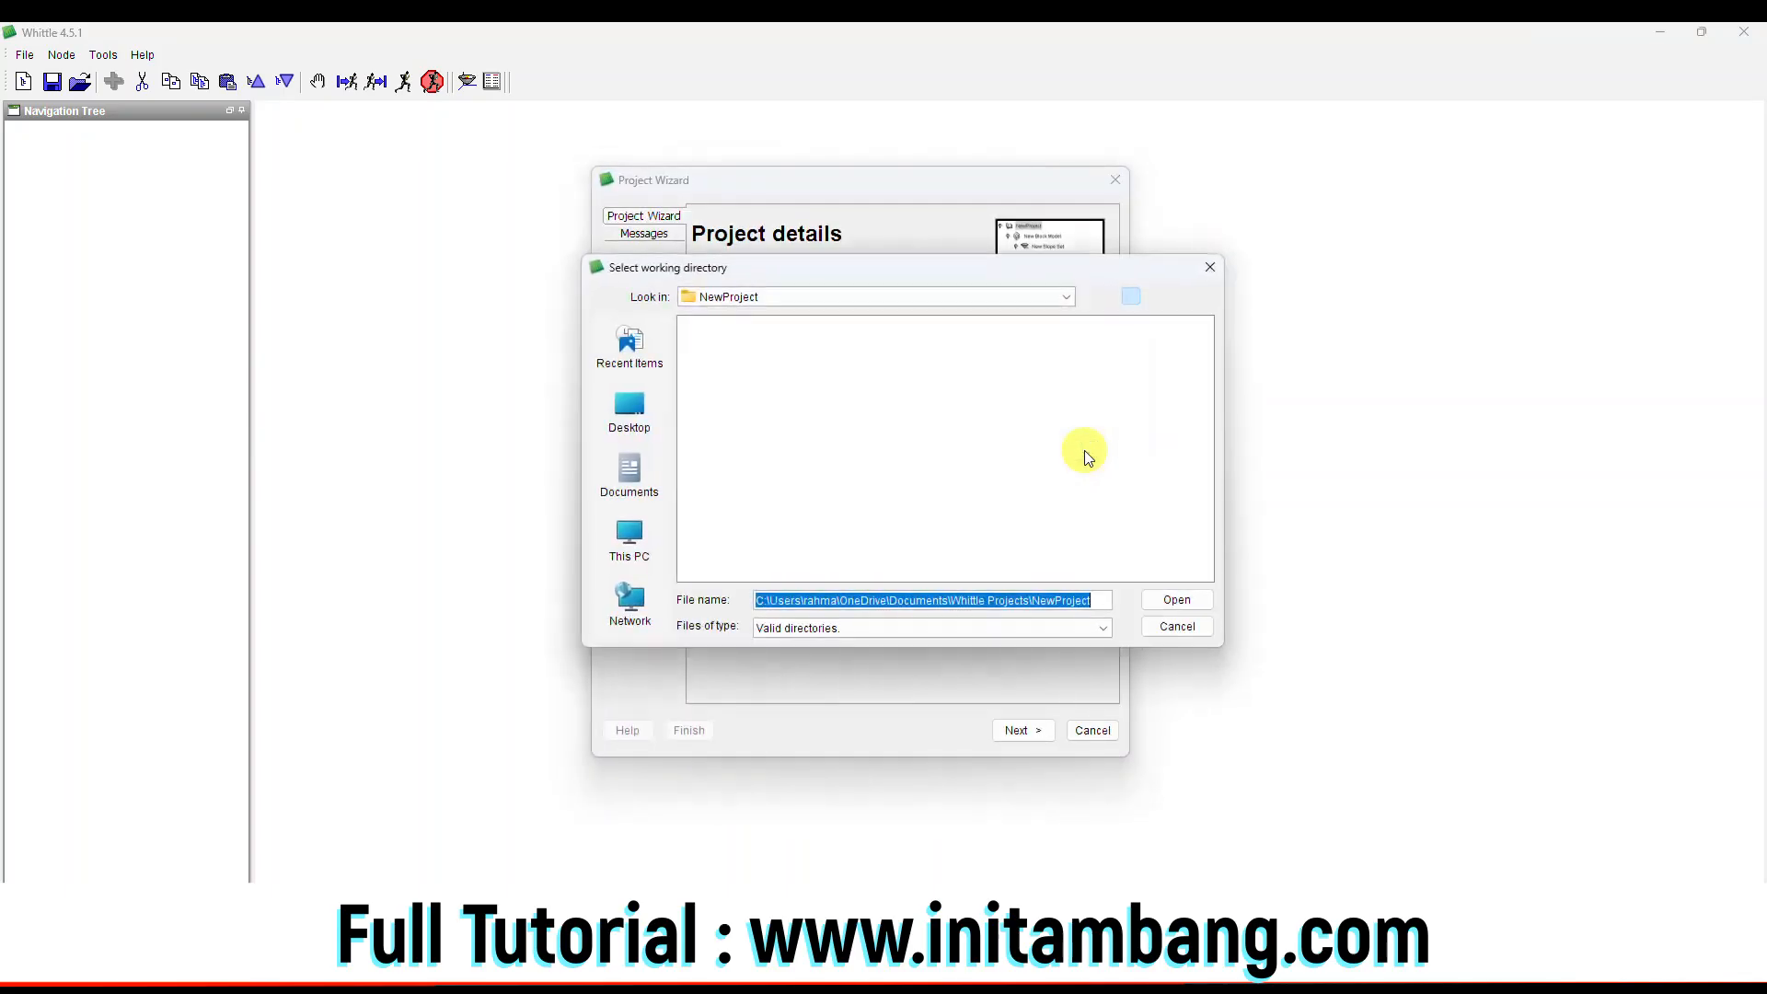
left_click(946, 300)
left_click(792, 366)
left_click(728, 407)
double_click(729, 410)
double_click(730, 341)
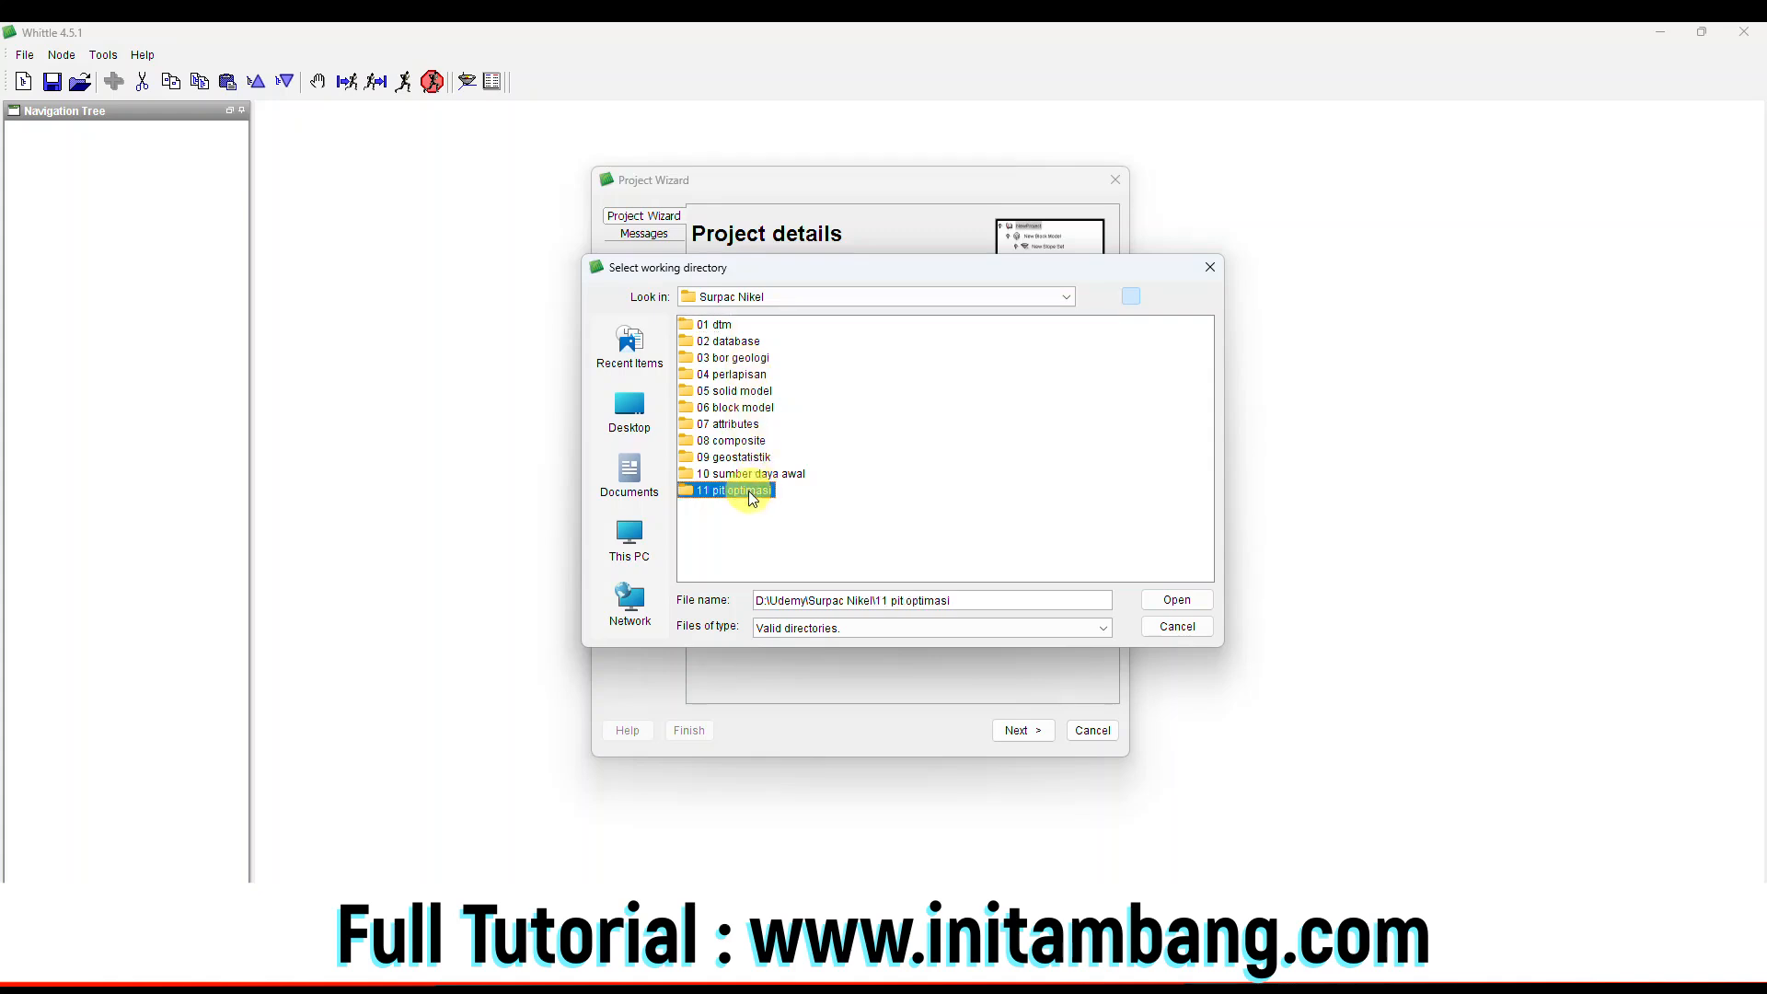
double_click(746, 490)
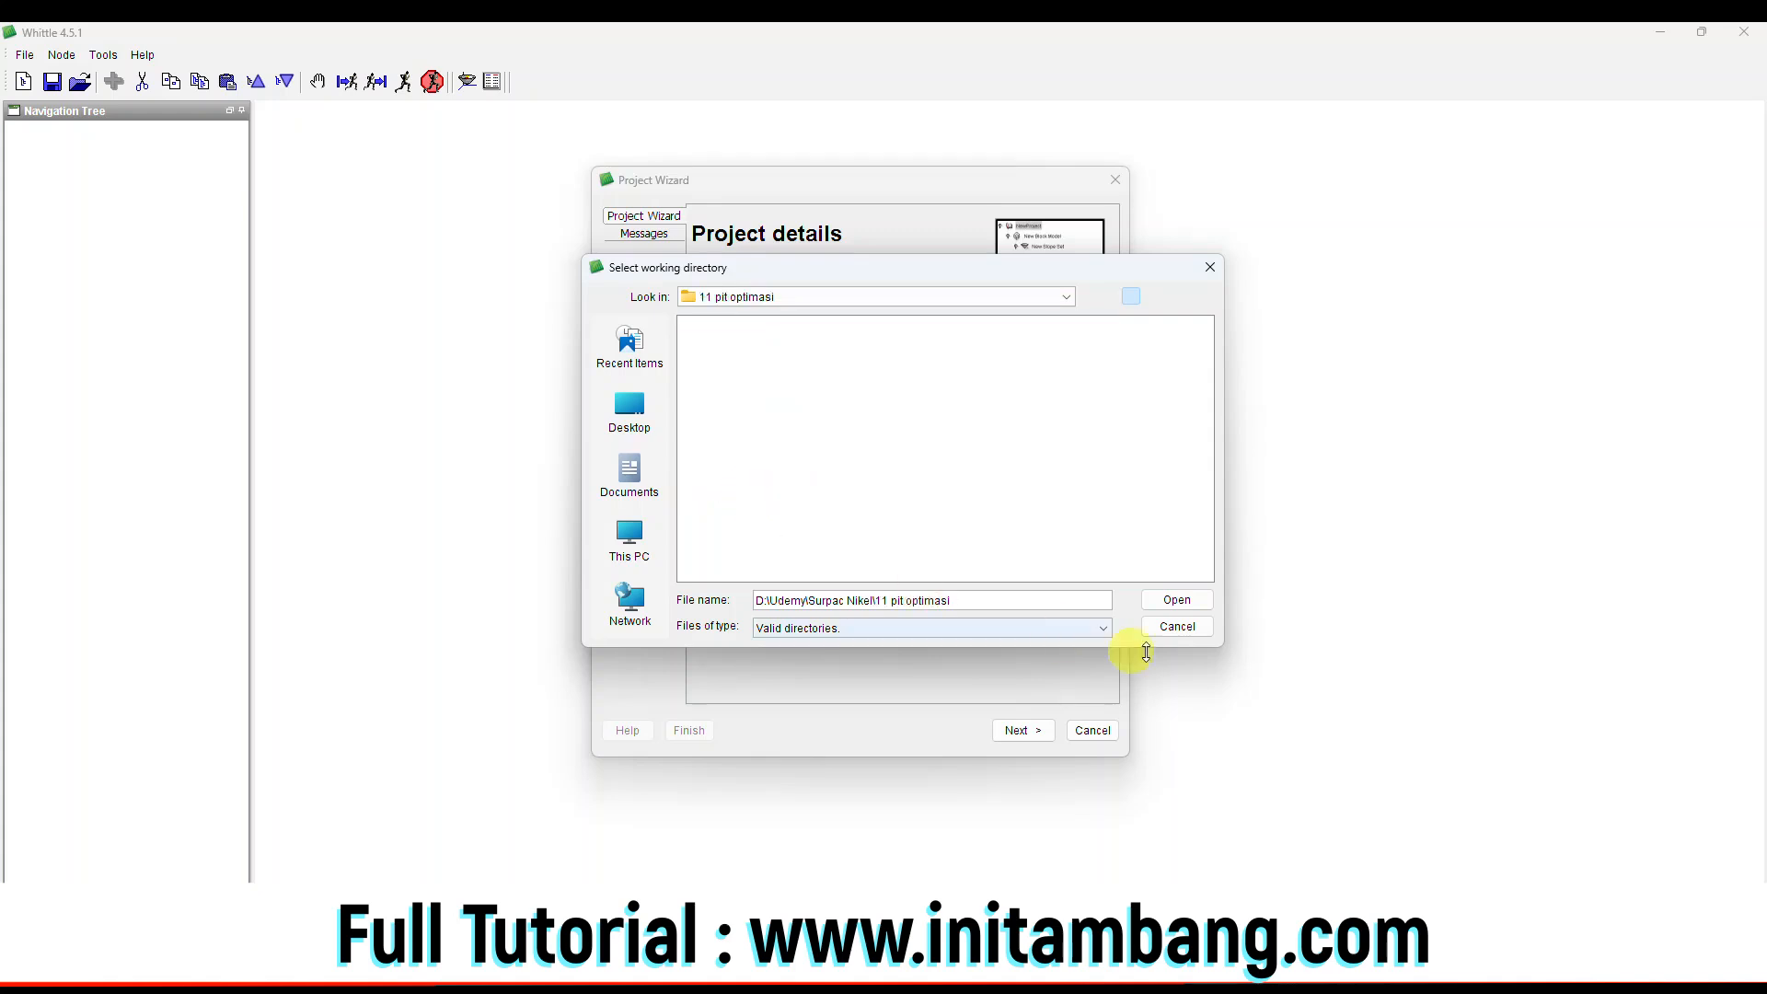
left_click(1176, 599)
Name the Whittle project pit_optimasi and proceed to the model file import settings.
double_click(809, 361)
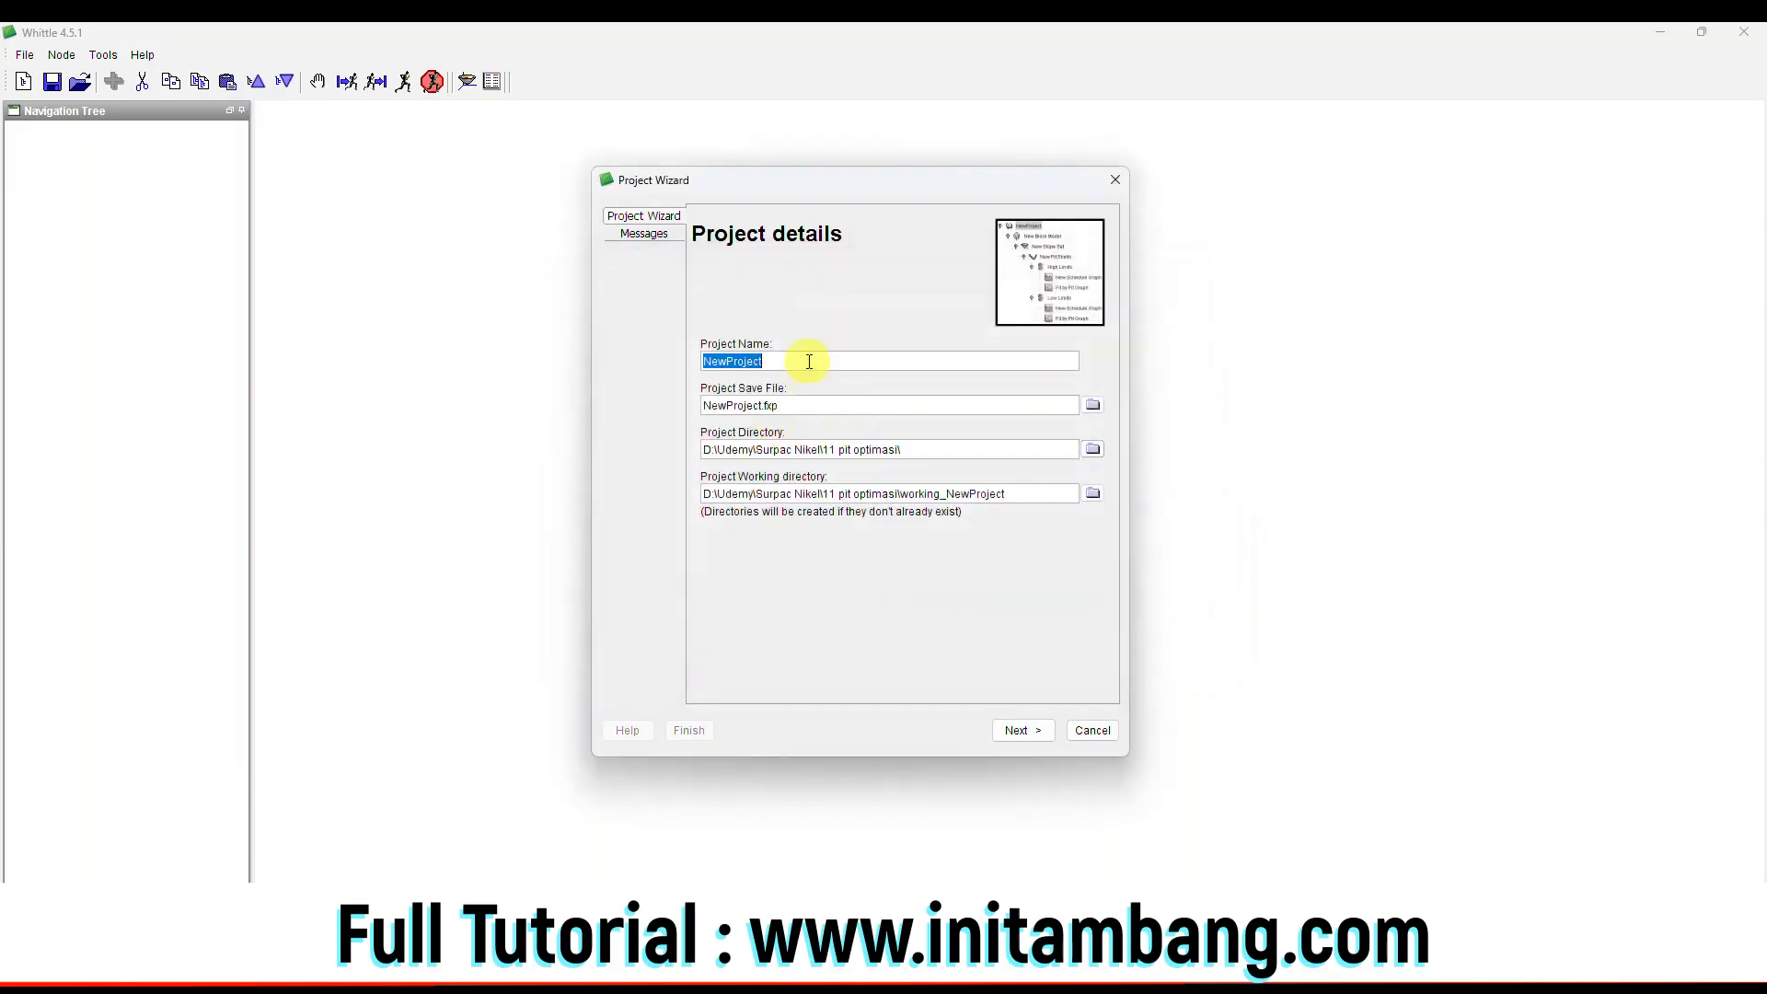
type("pit")
type("_optimasi")
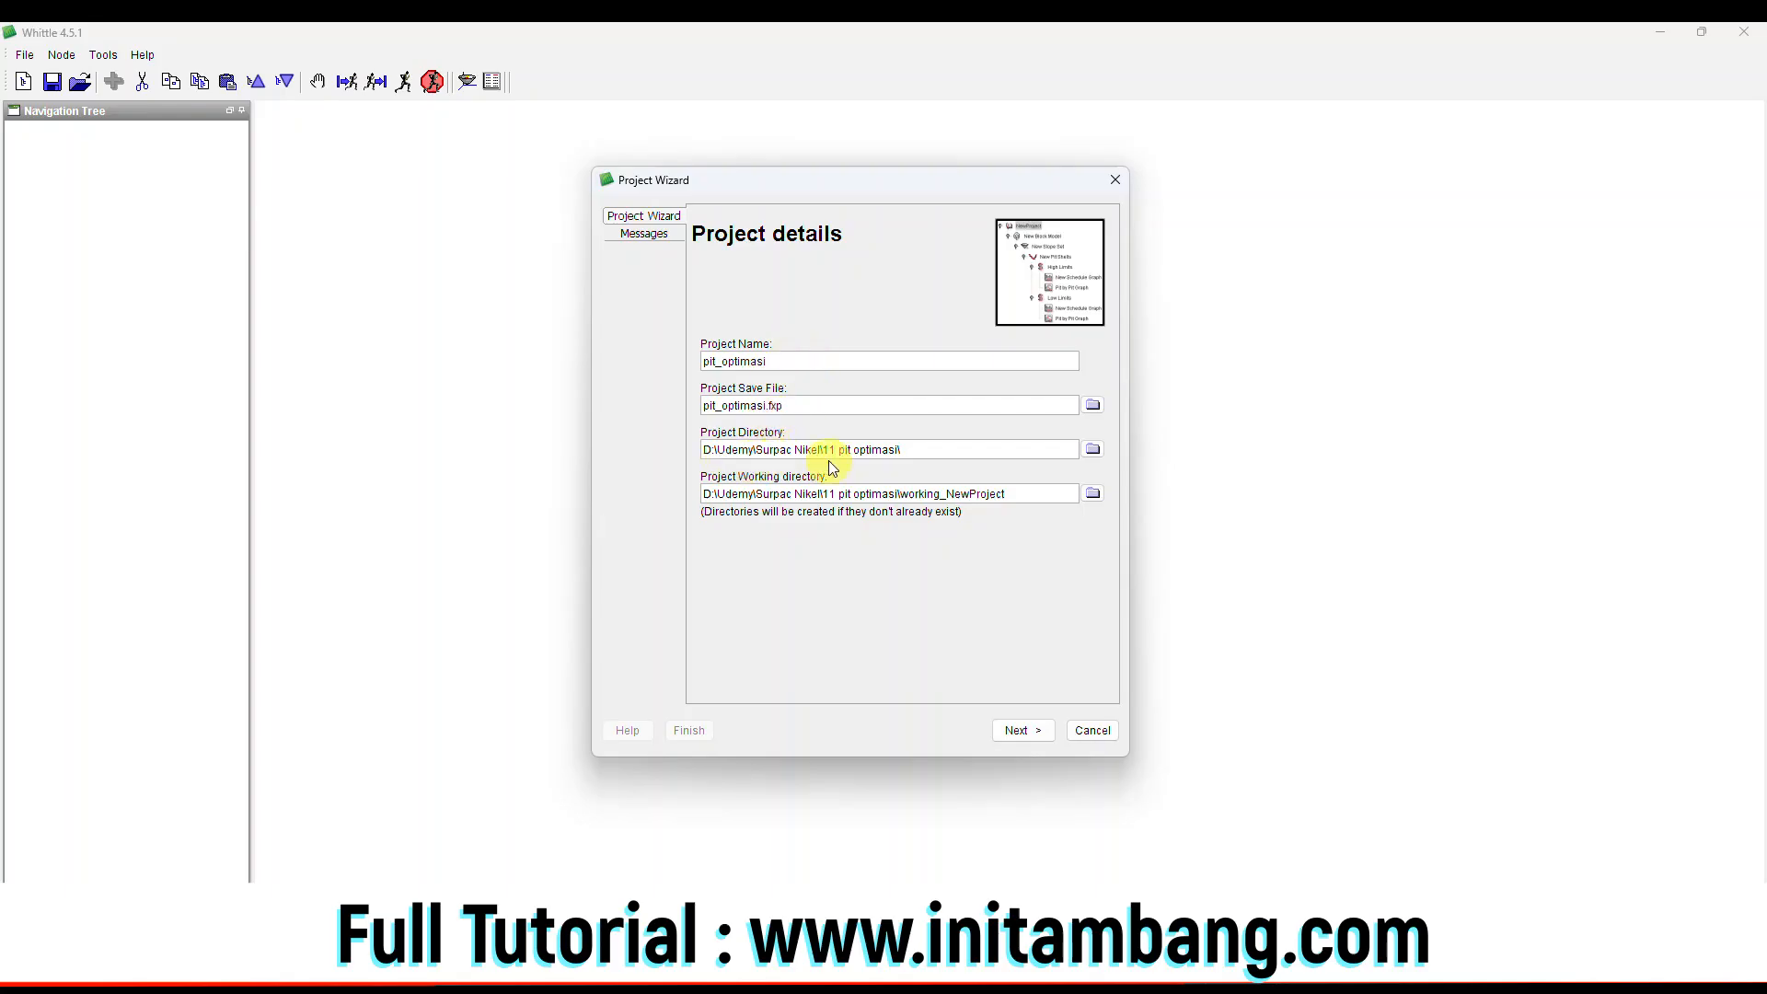
left_click(1021, 728)
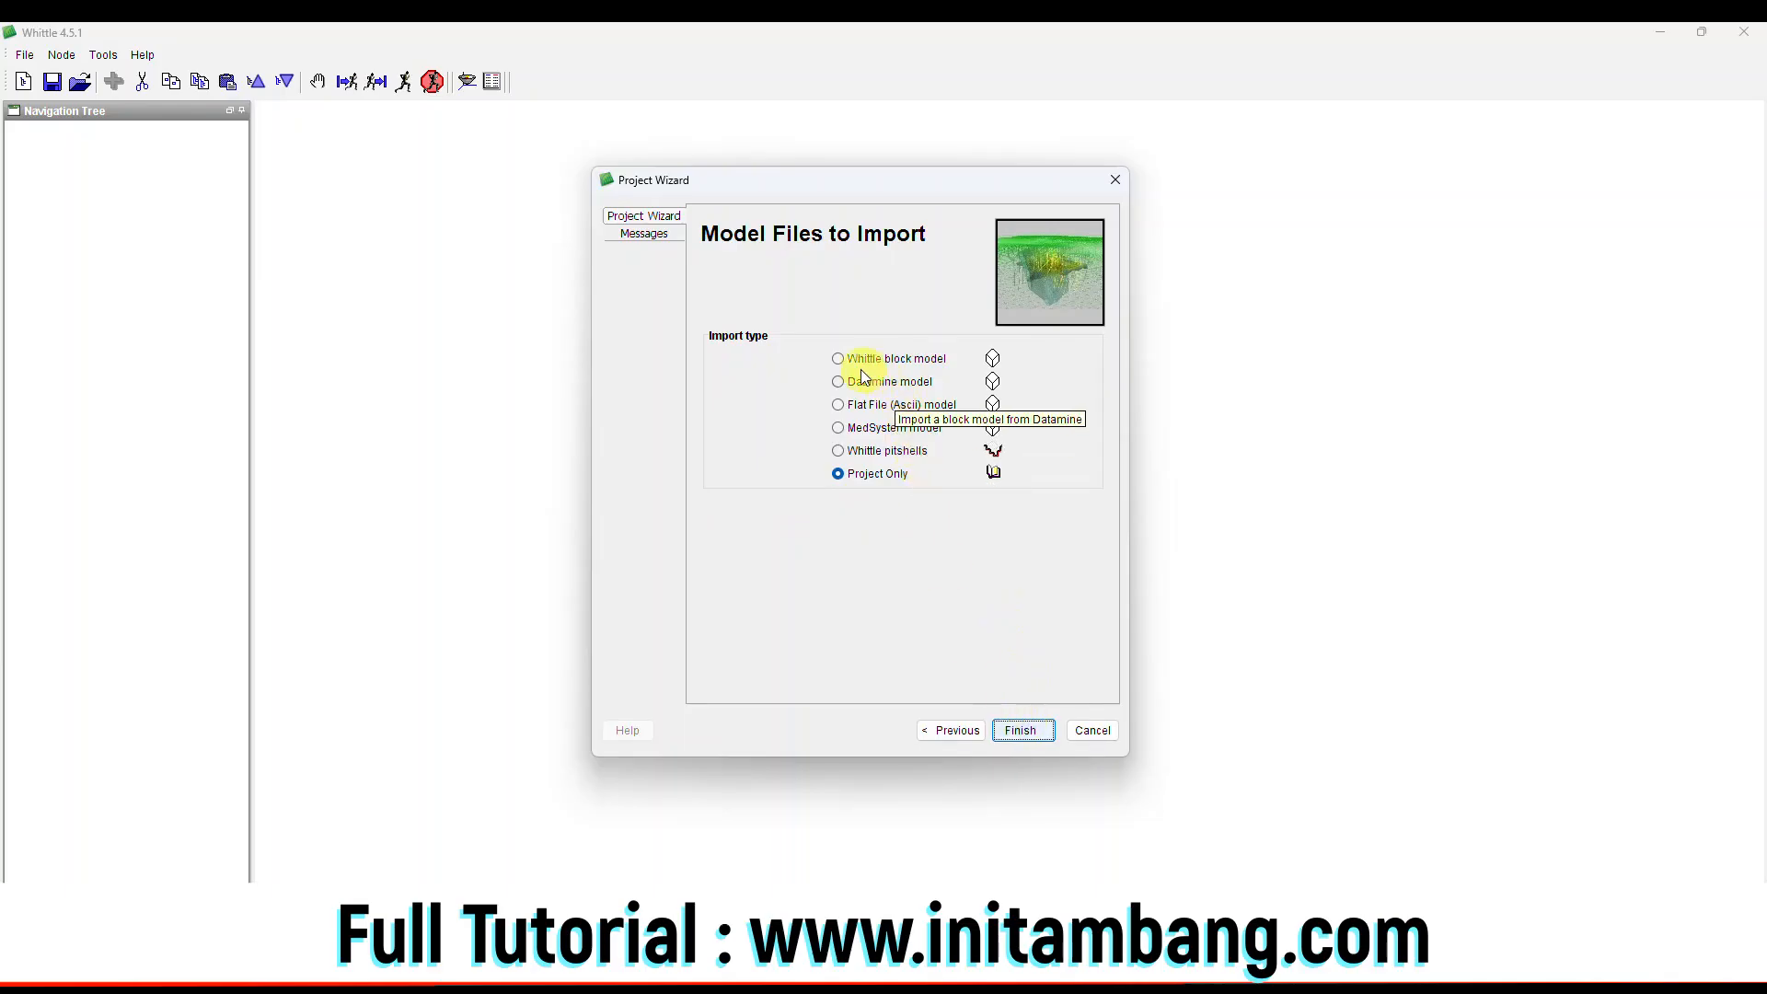
Import pit_optimasi.mod from Surpac Nikel\11 pit optimasi as a Whittle block model, together with its pit_optimasi.par parameters file.
left_click(837, 359)
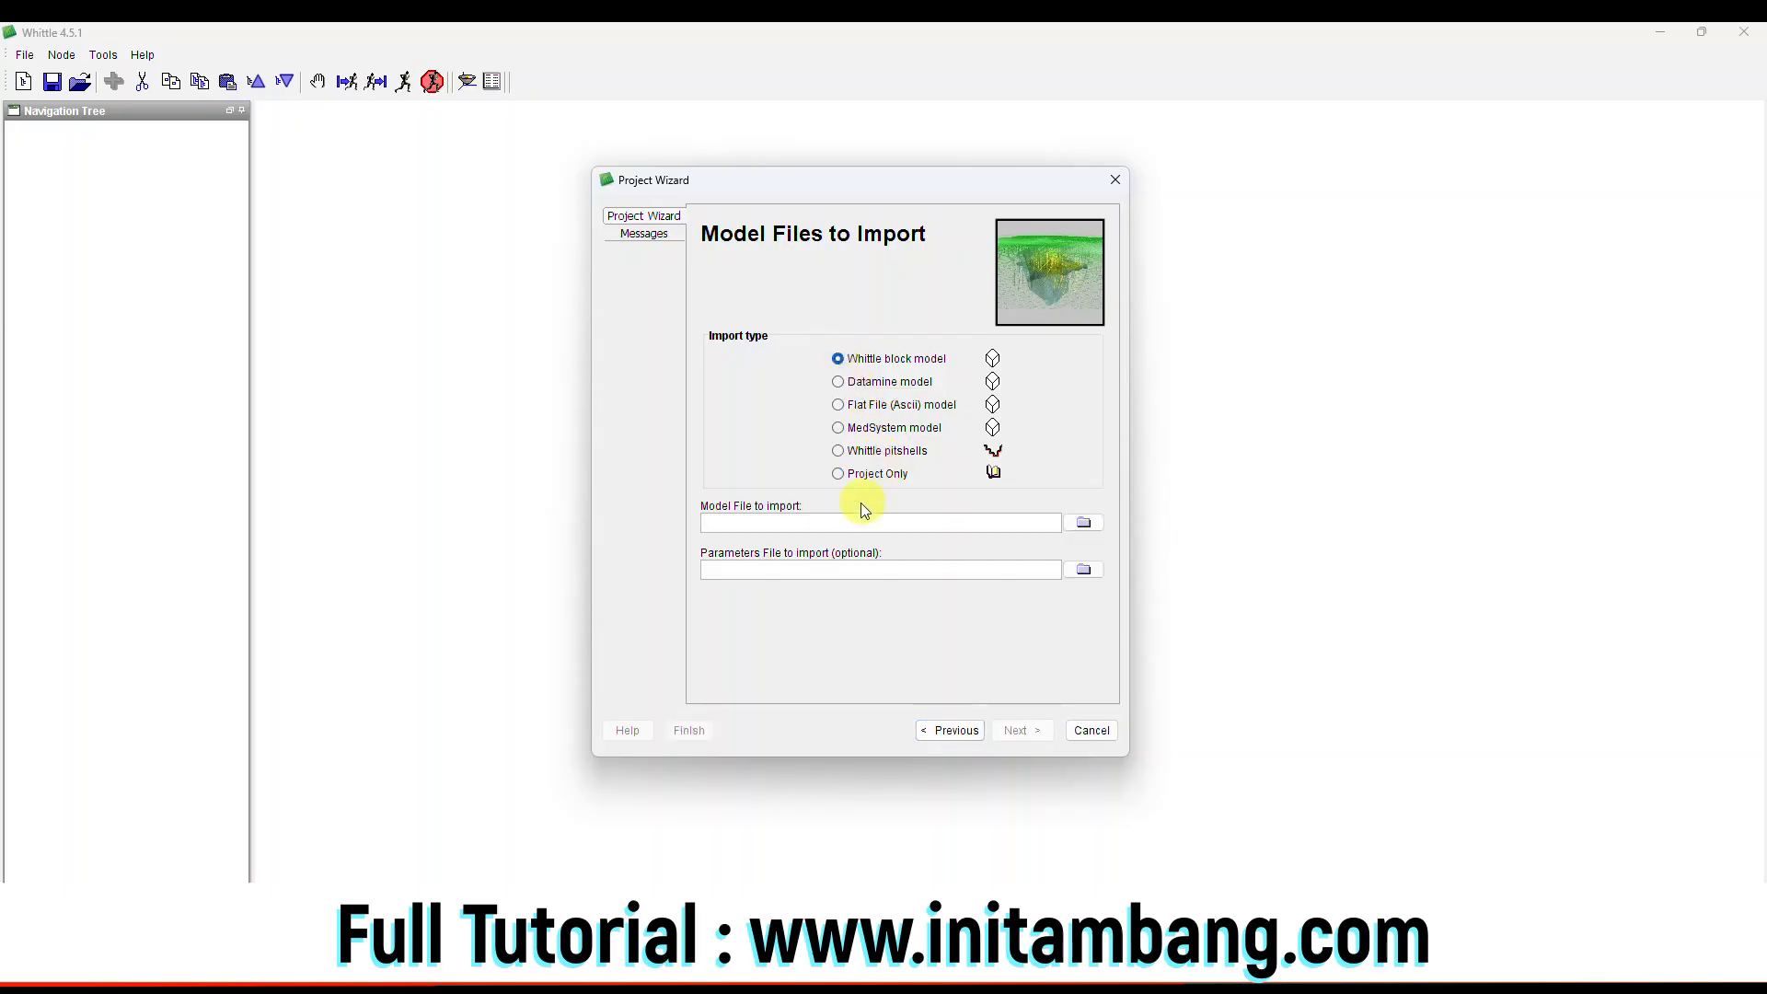
left_click(1080, 522)
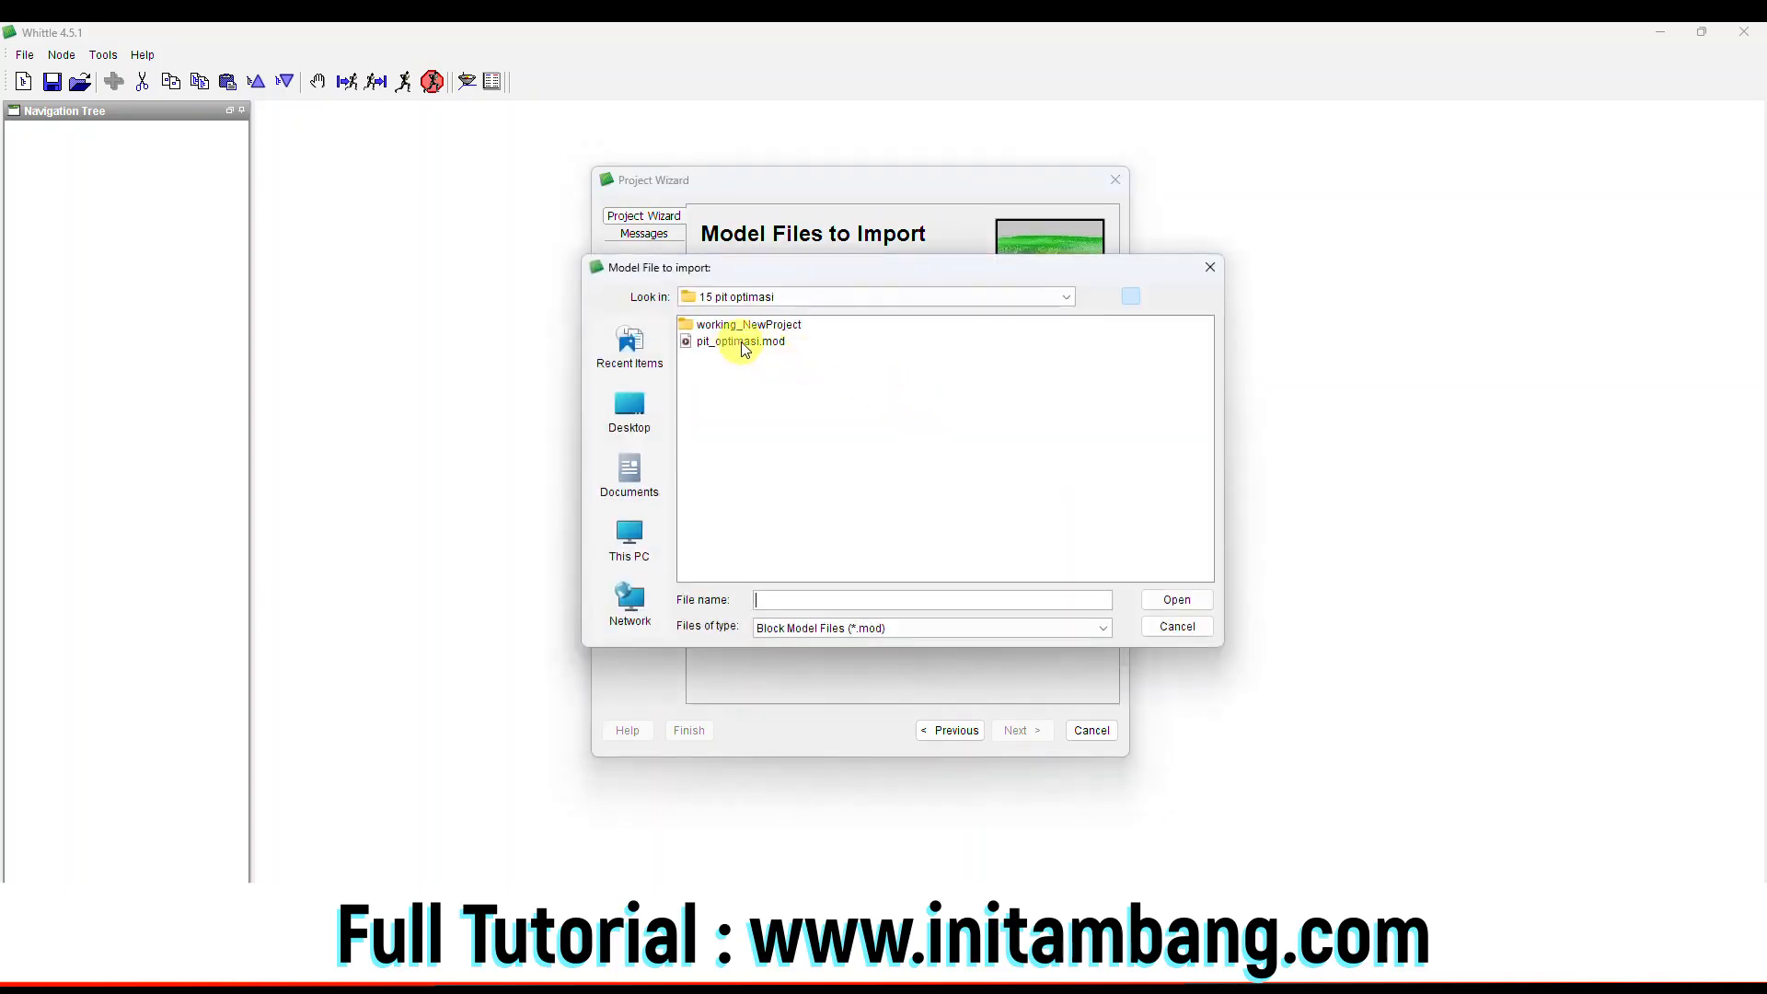
left_click(1066, 296)
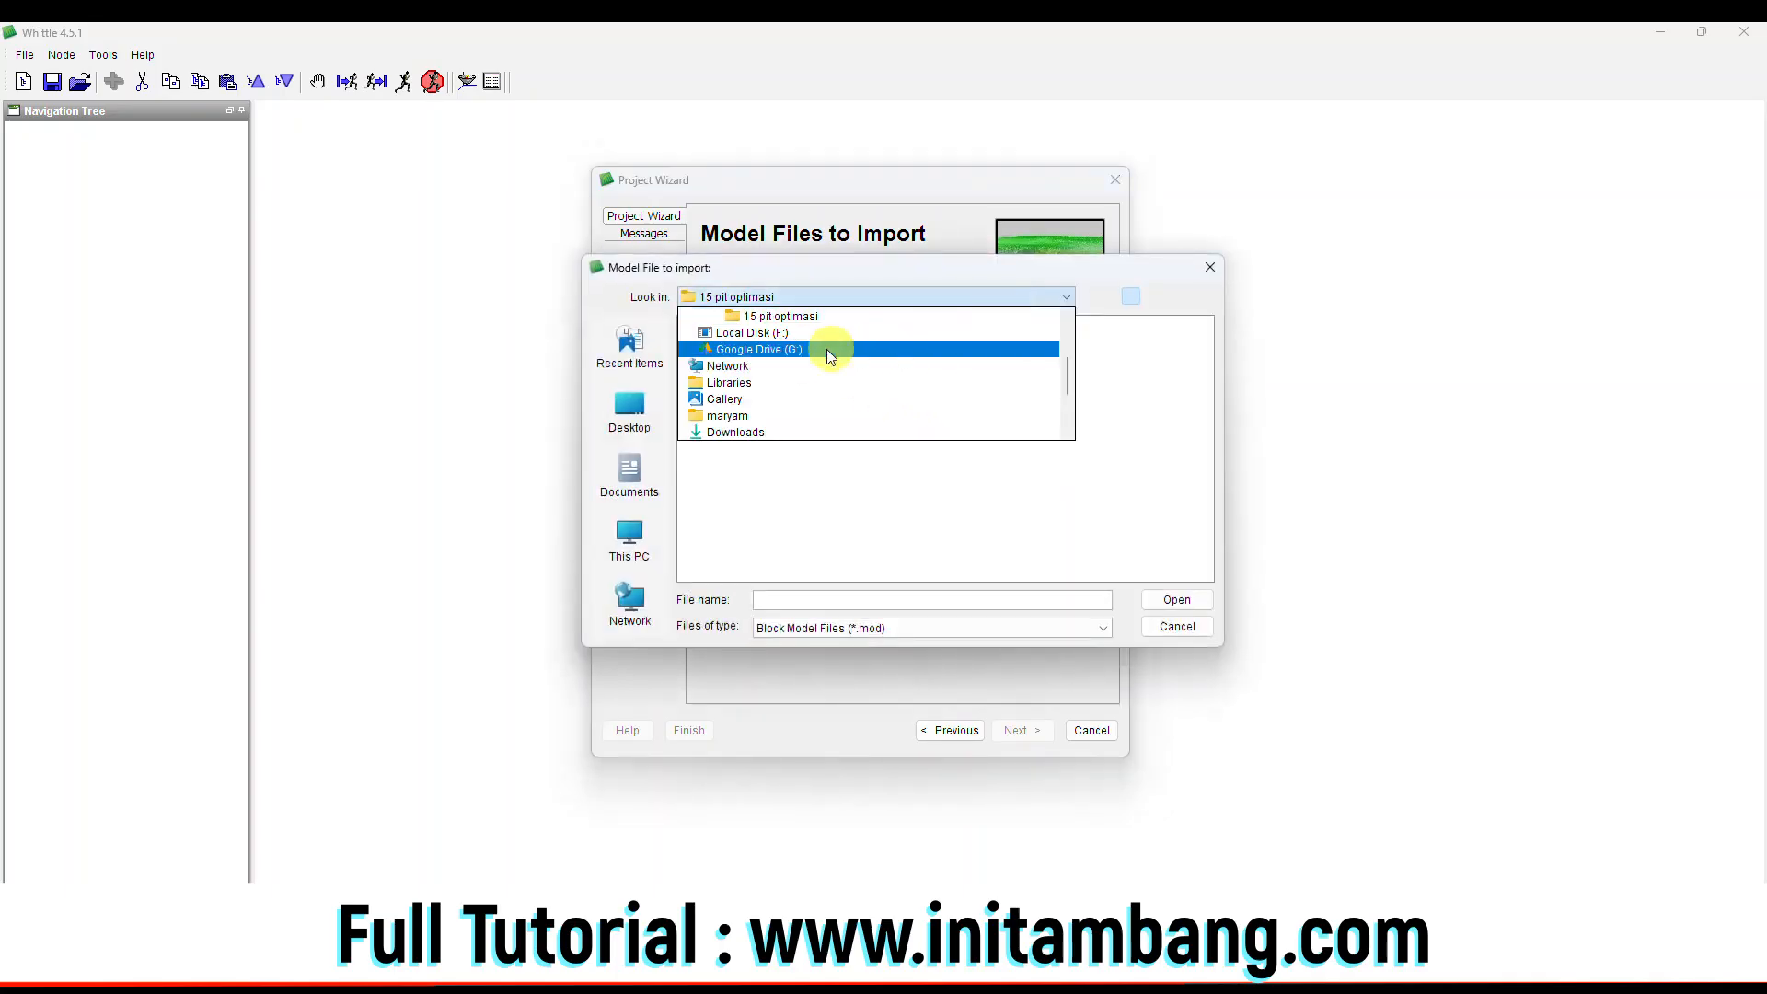
scroll(782, 339, "up", 2)
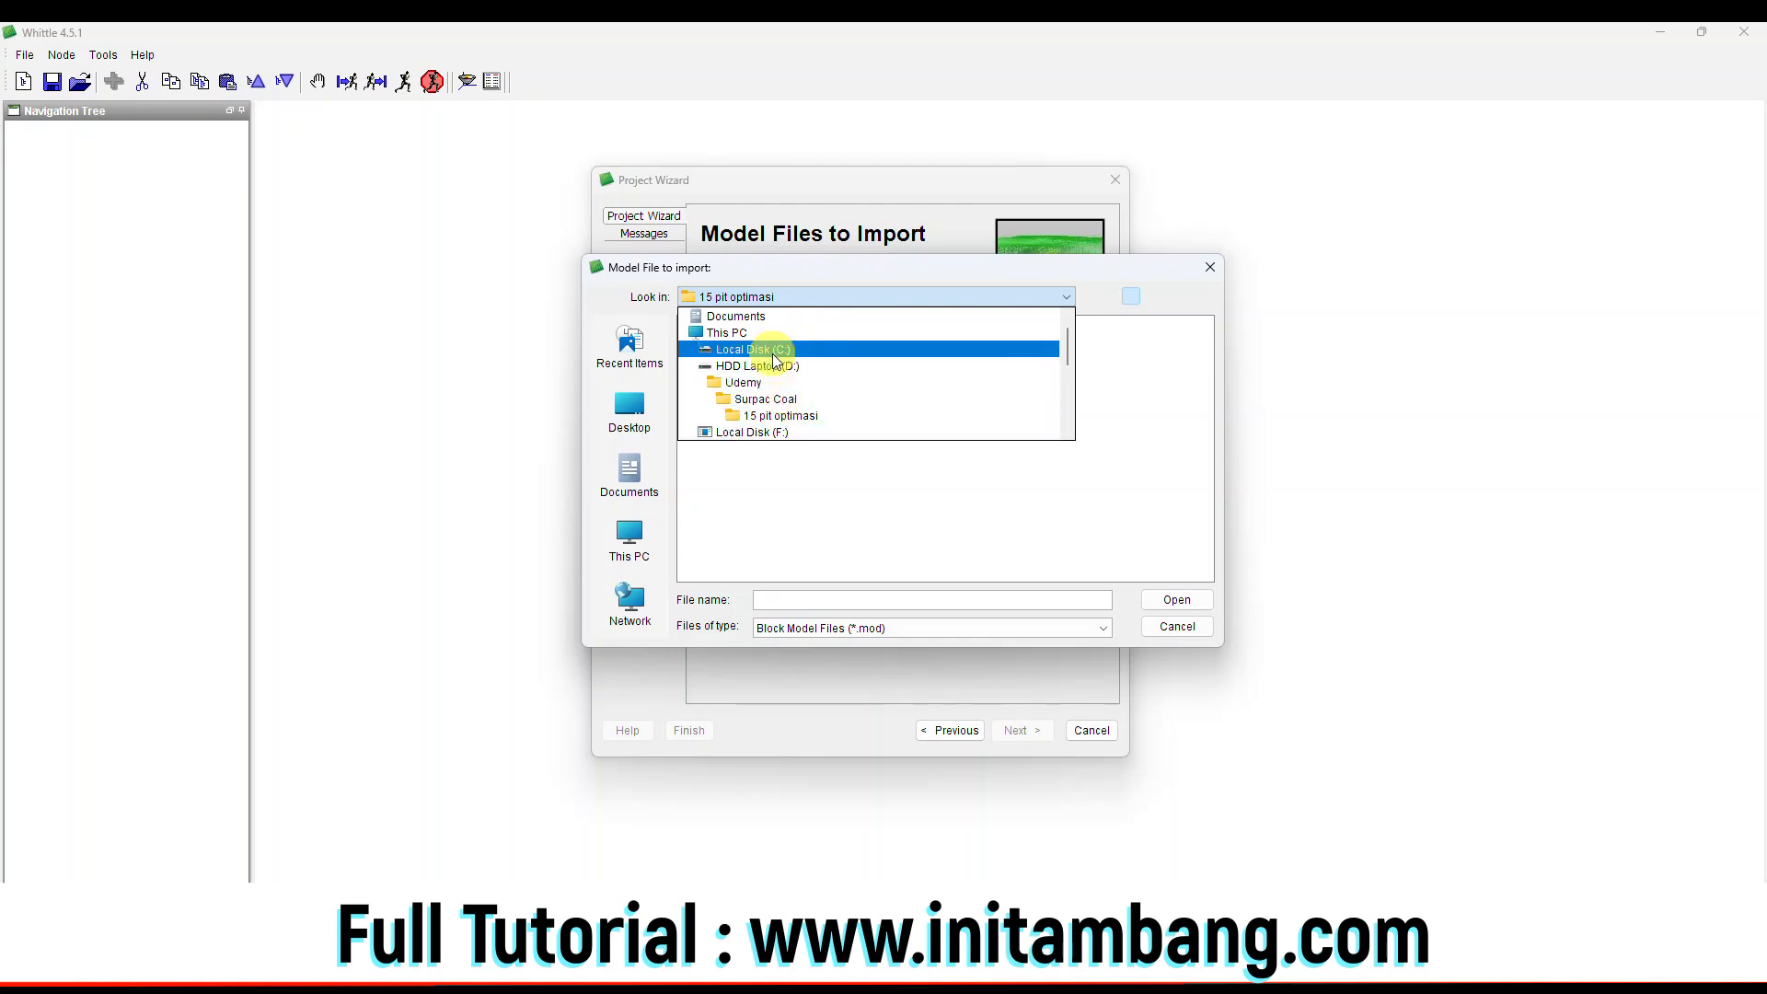
left_click(769, 364)
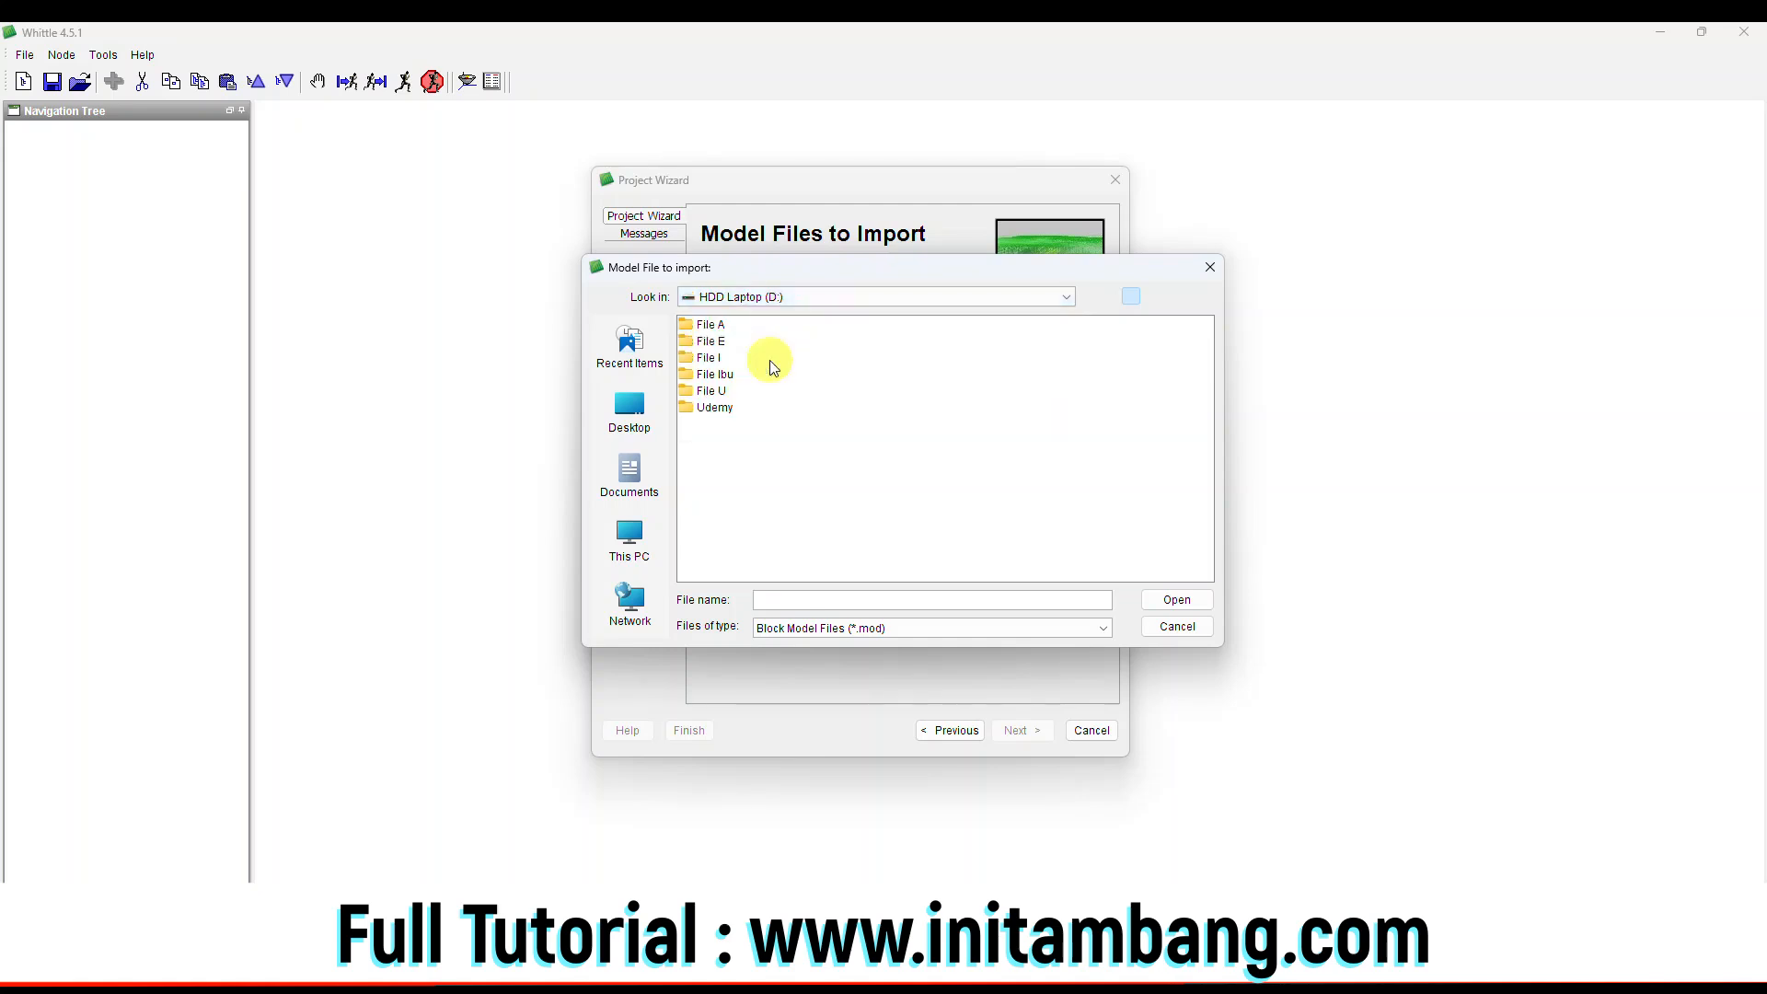
double_click(720, 408)
double_click(713, 340)
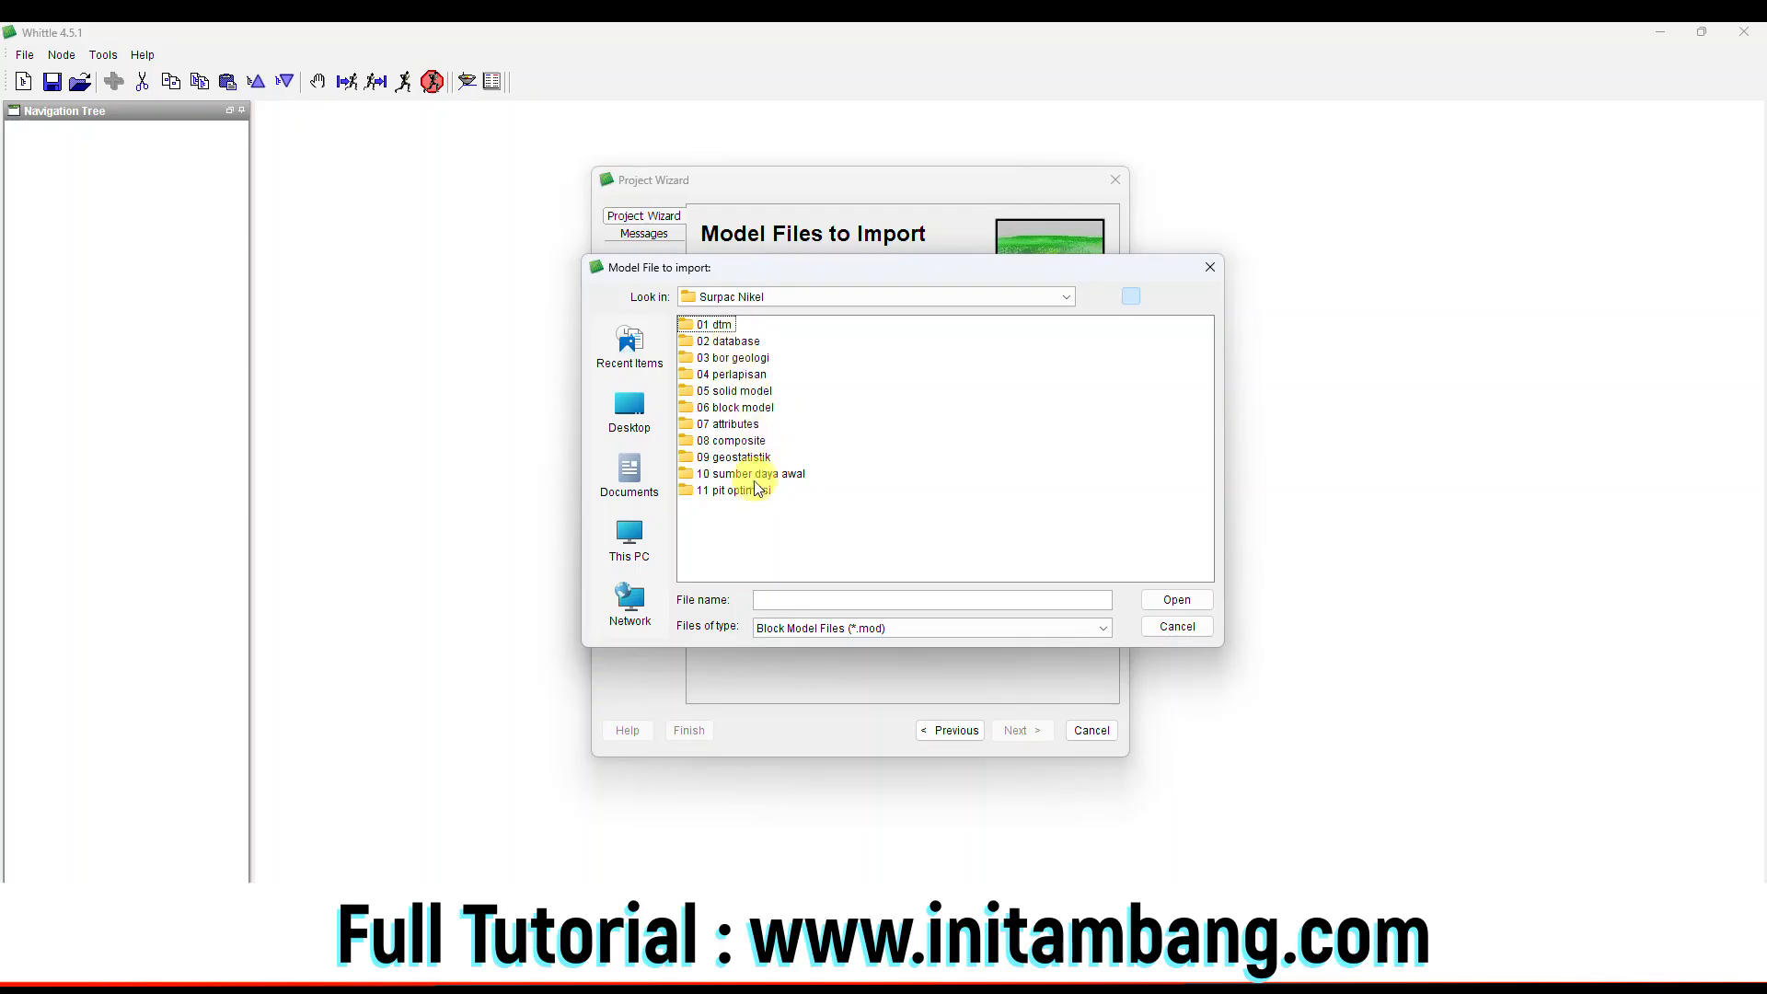
double_click(753, 488)
double_click(750, 331)
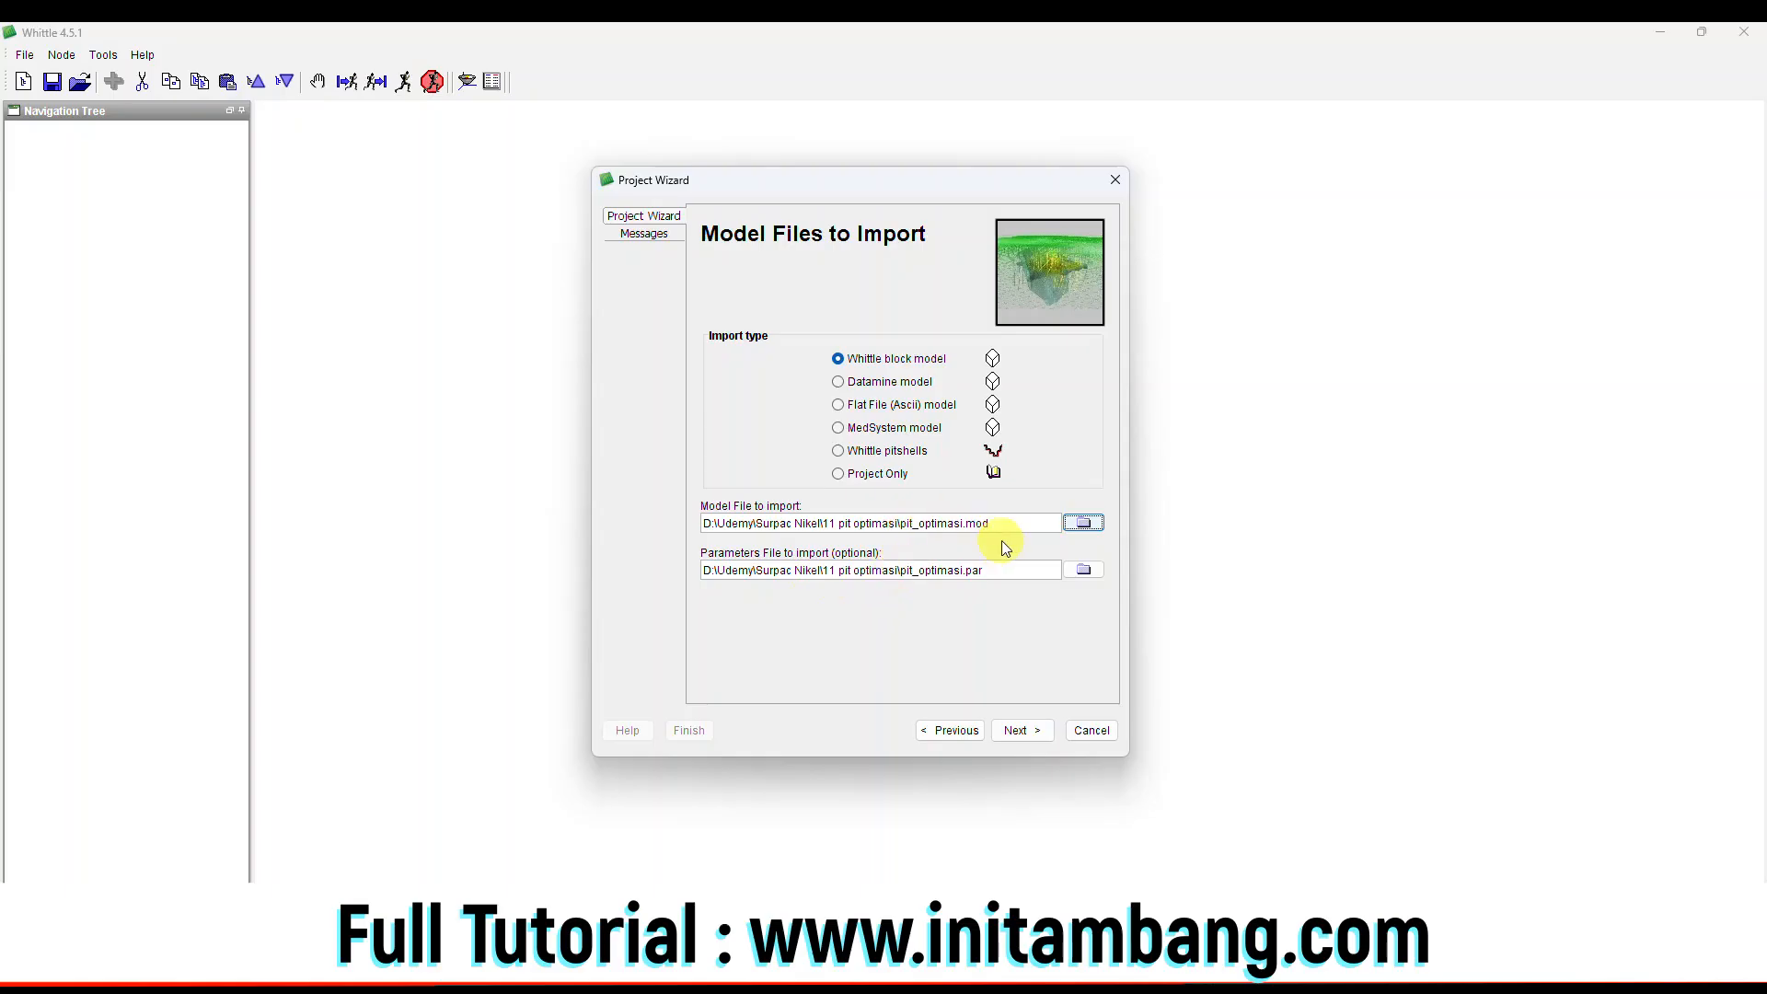
left_click(1023, 727)
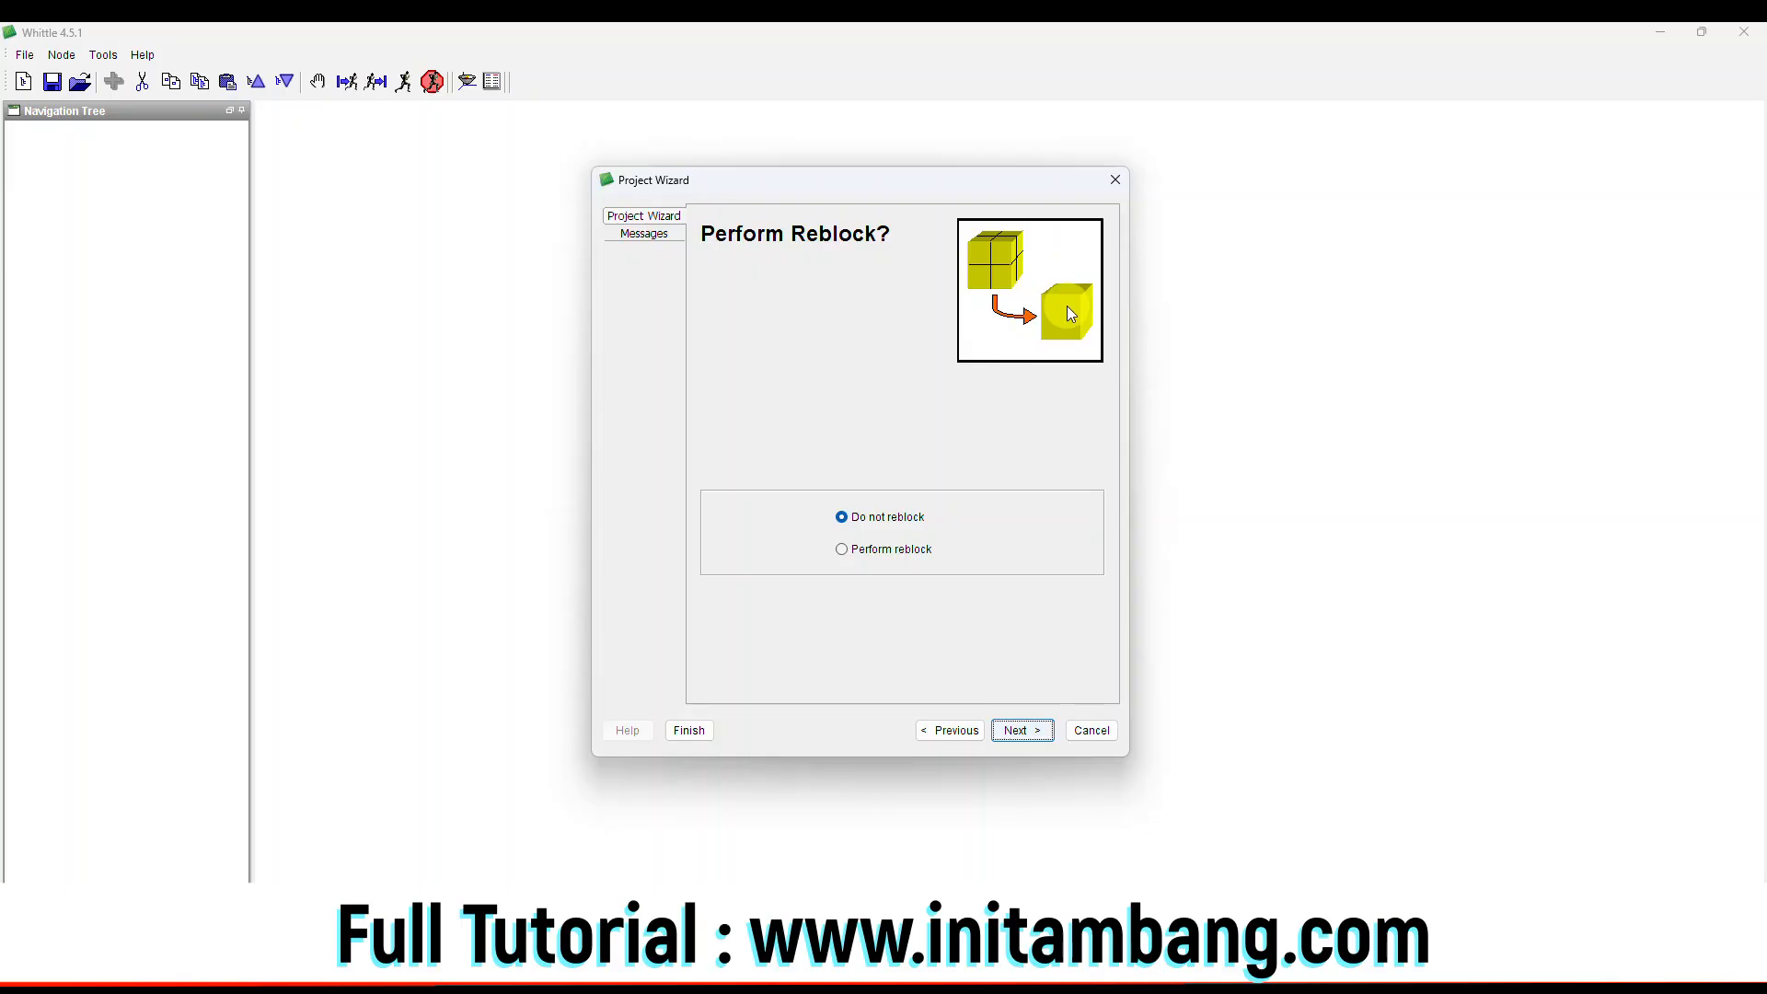
Accept the project options Do not reblock, Standard extracted product and Don't use stockpiles.
left_click(1019, 728)
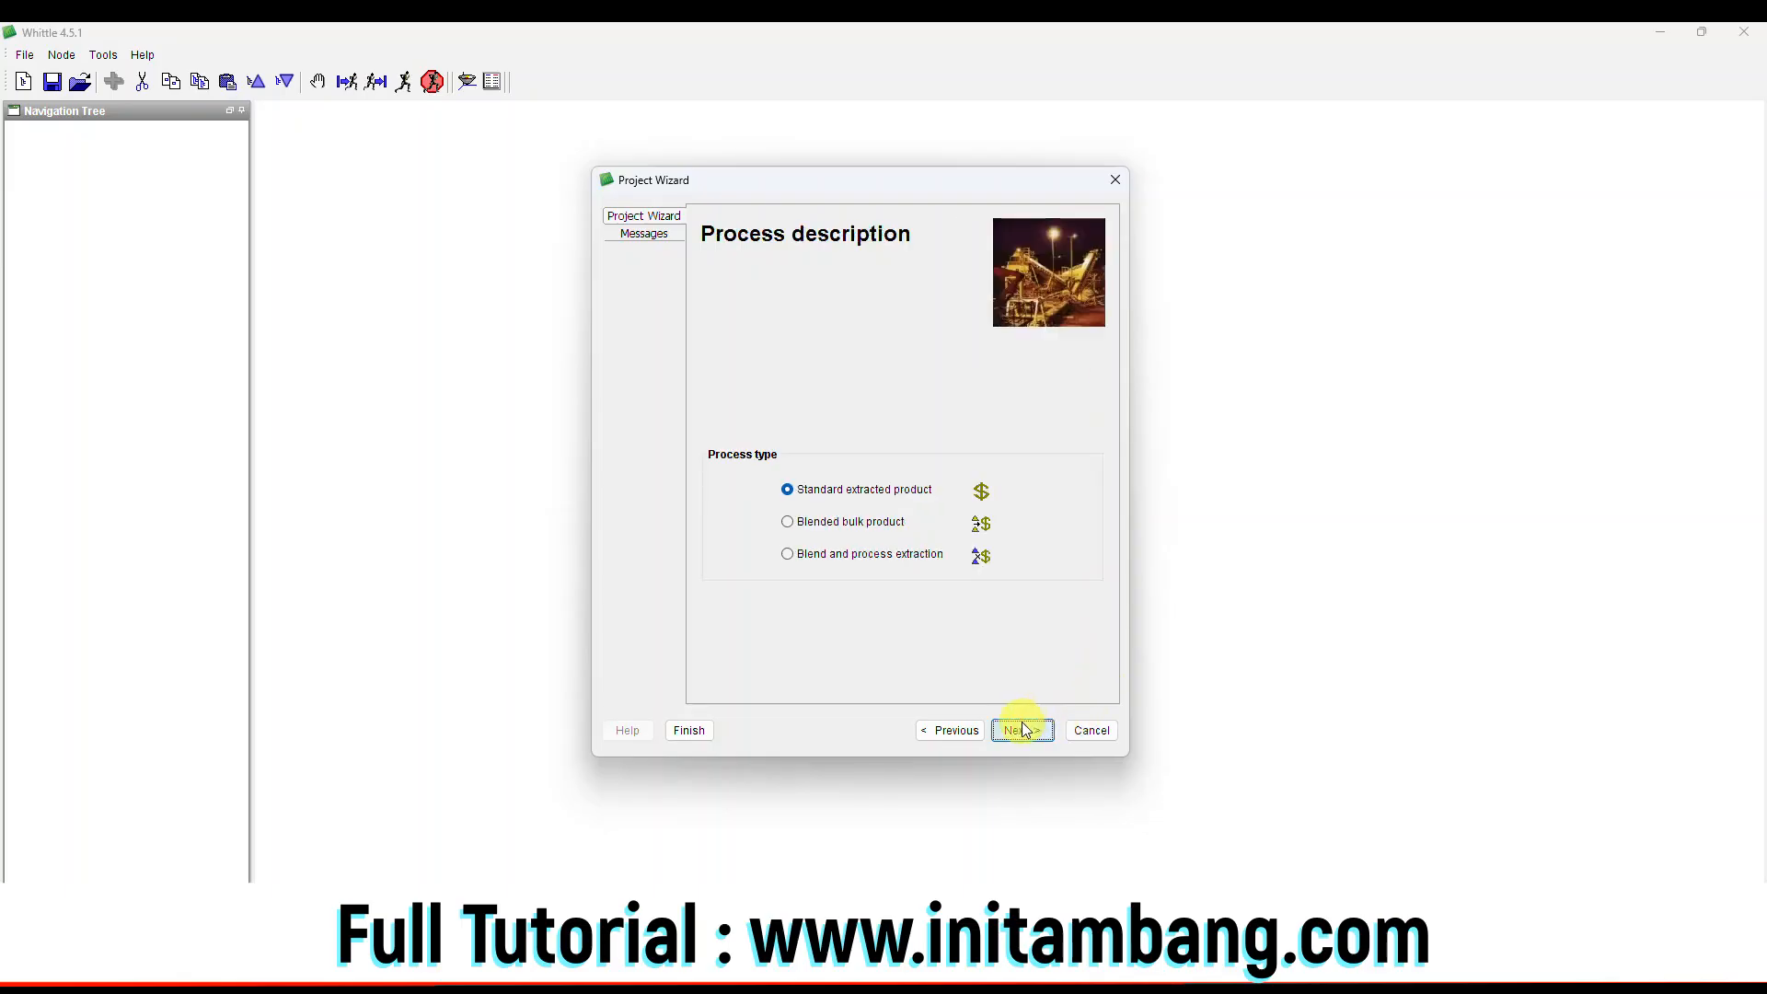
left_click(885, 489)
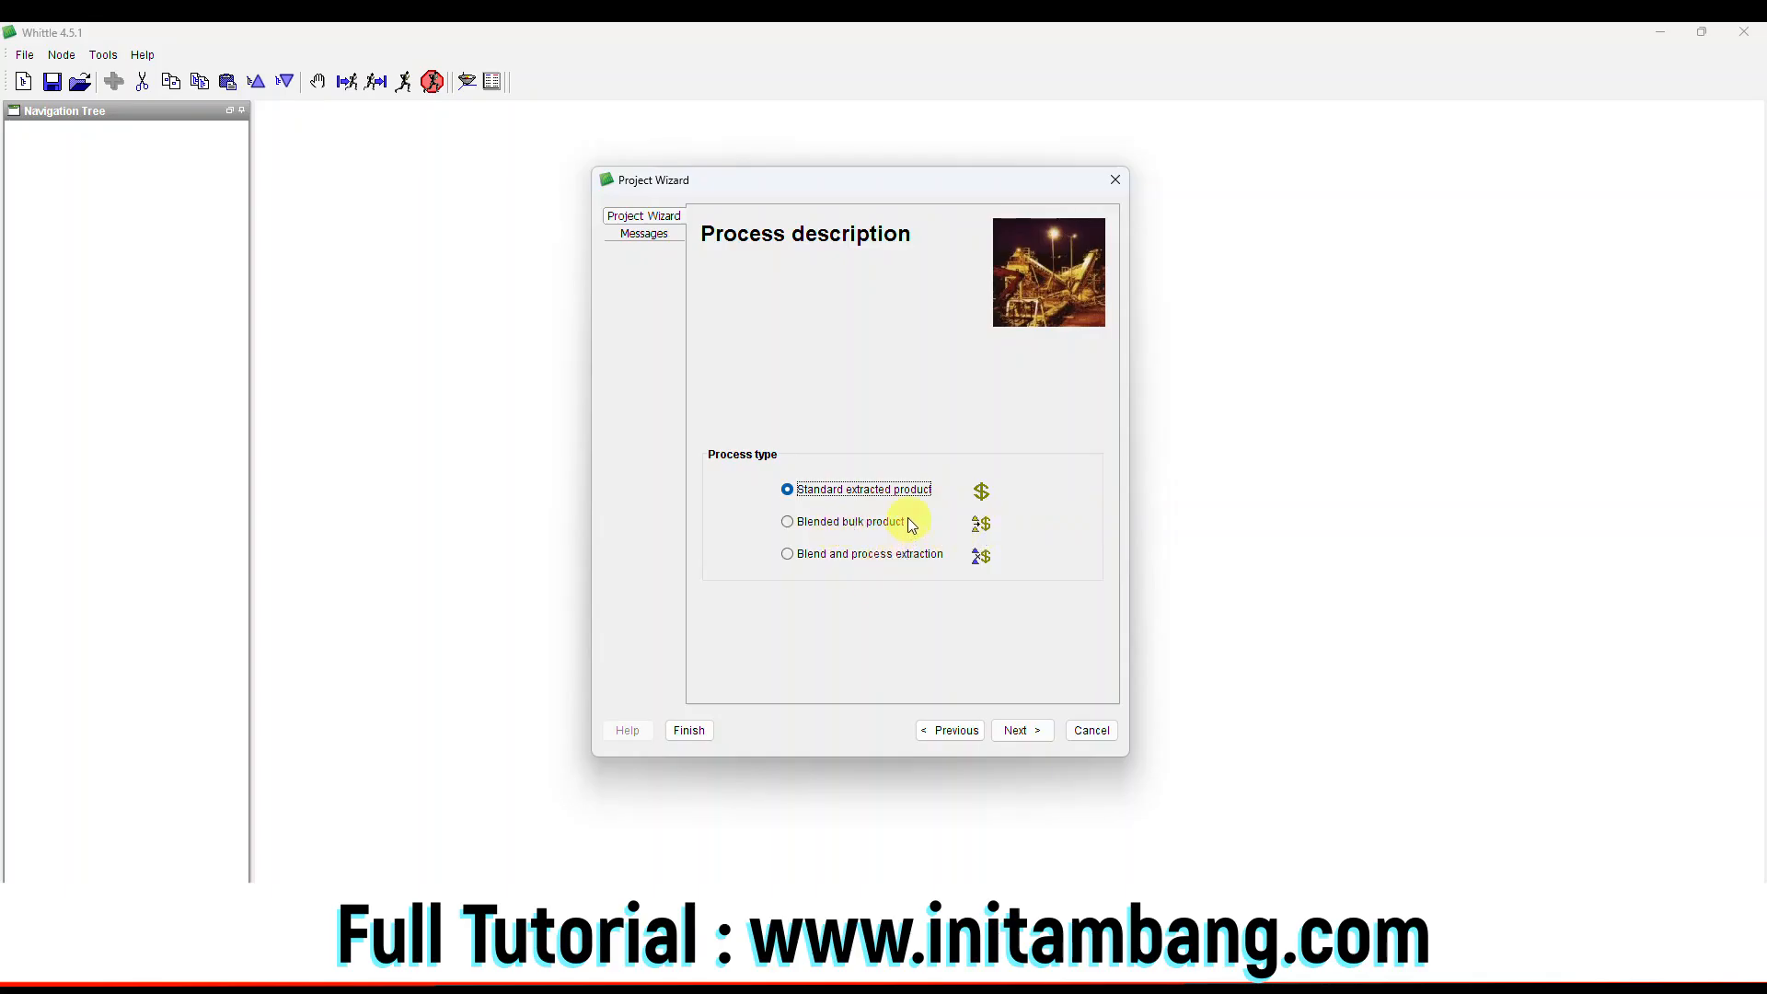
left_click(1023, 730)
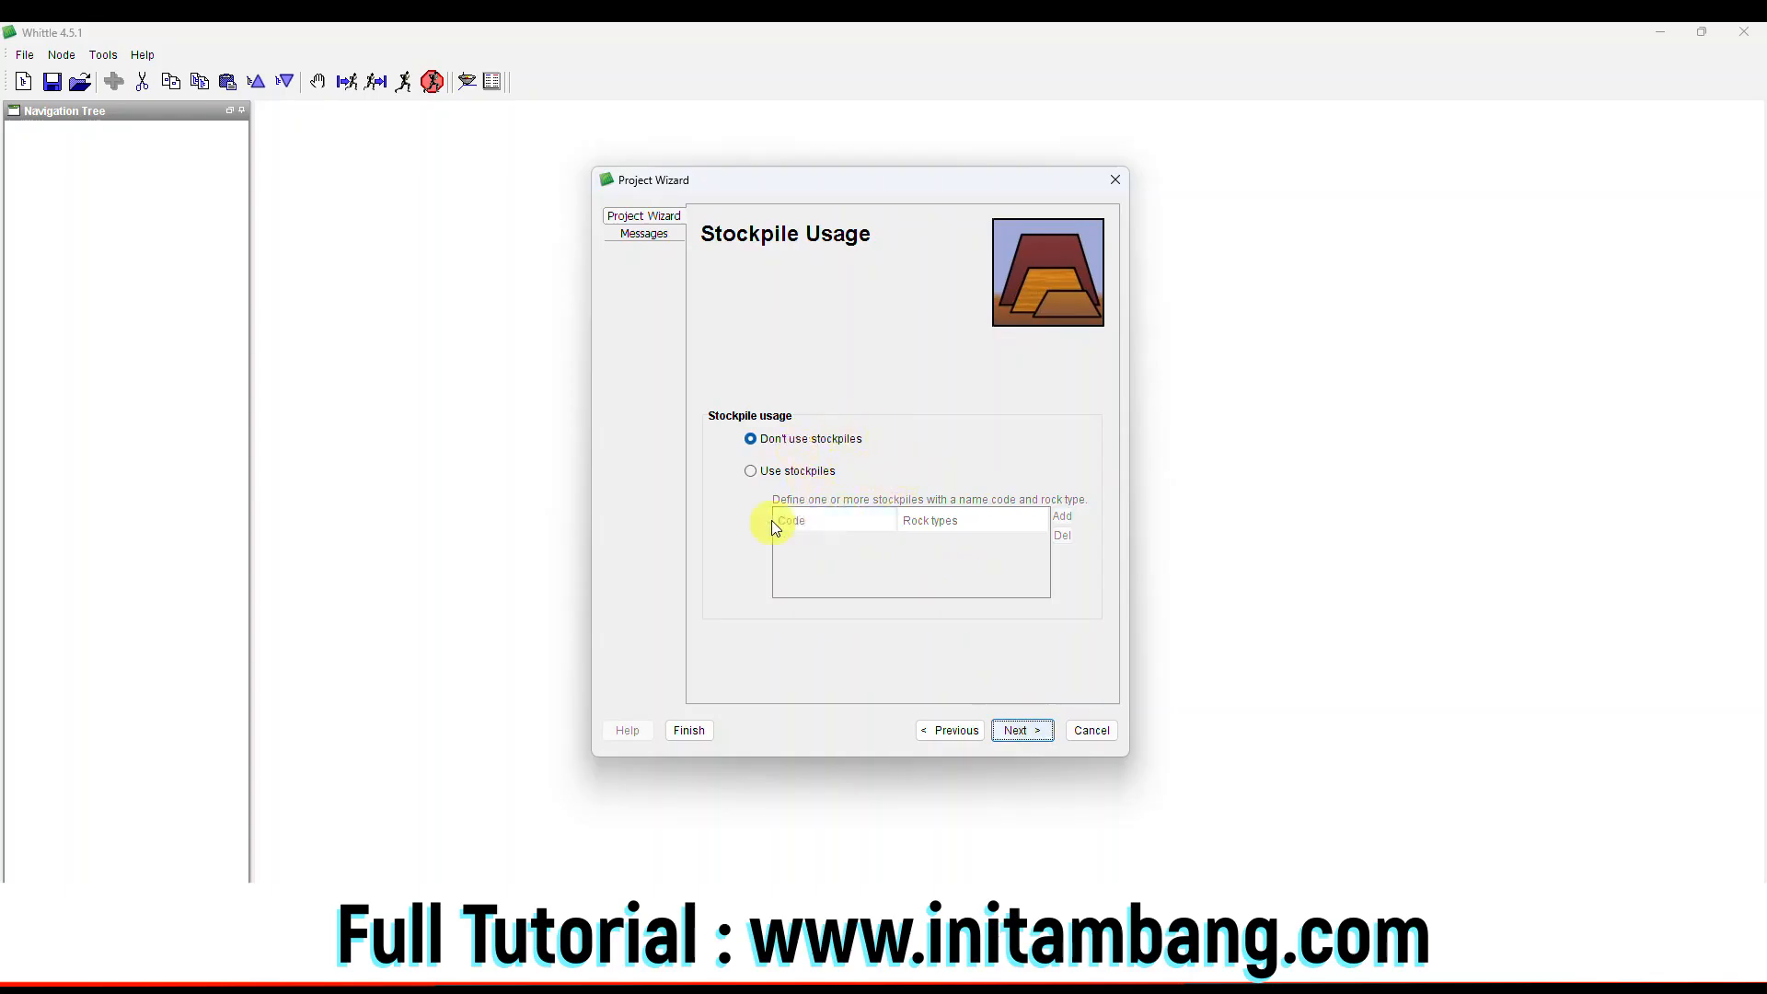
left_click(1020, 730)
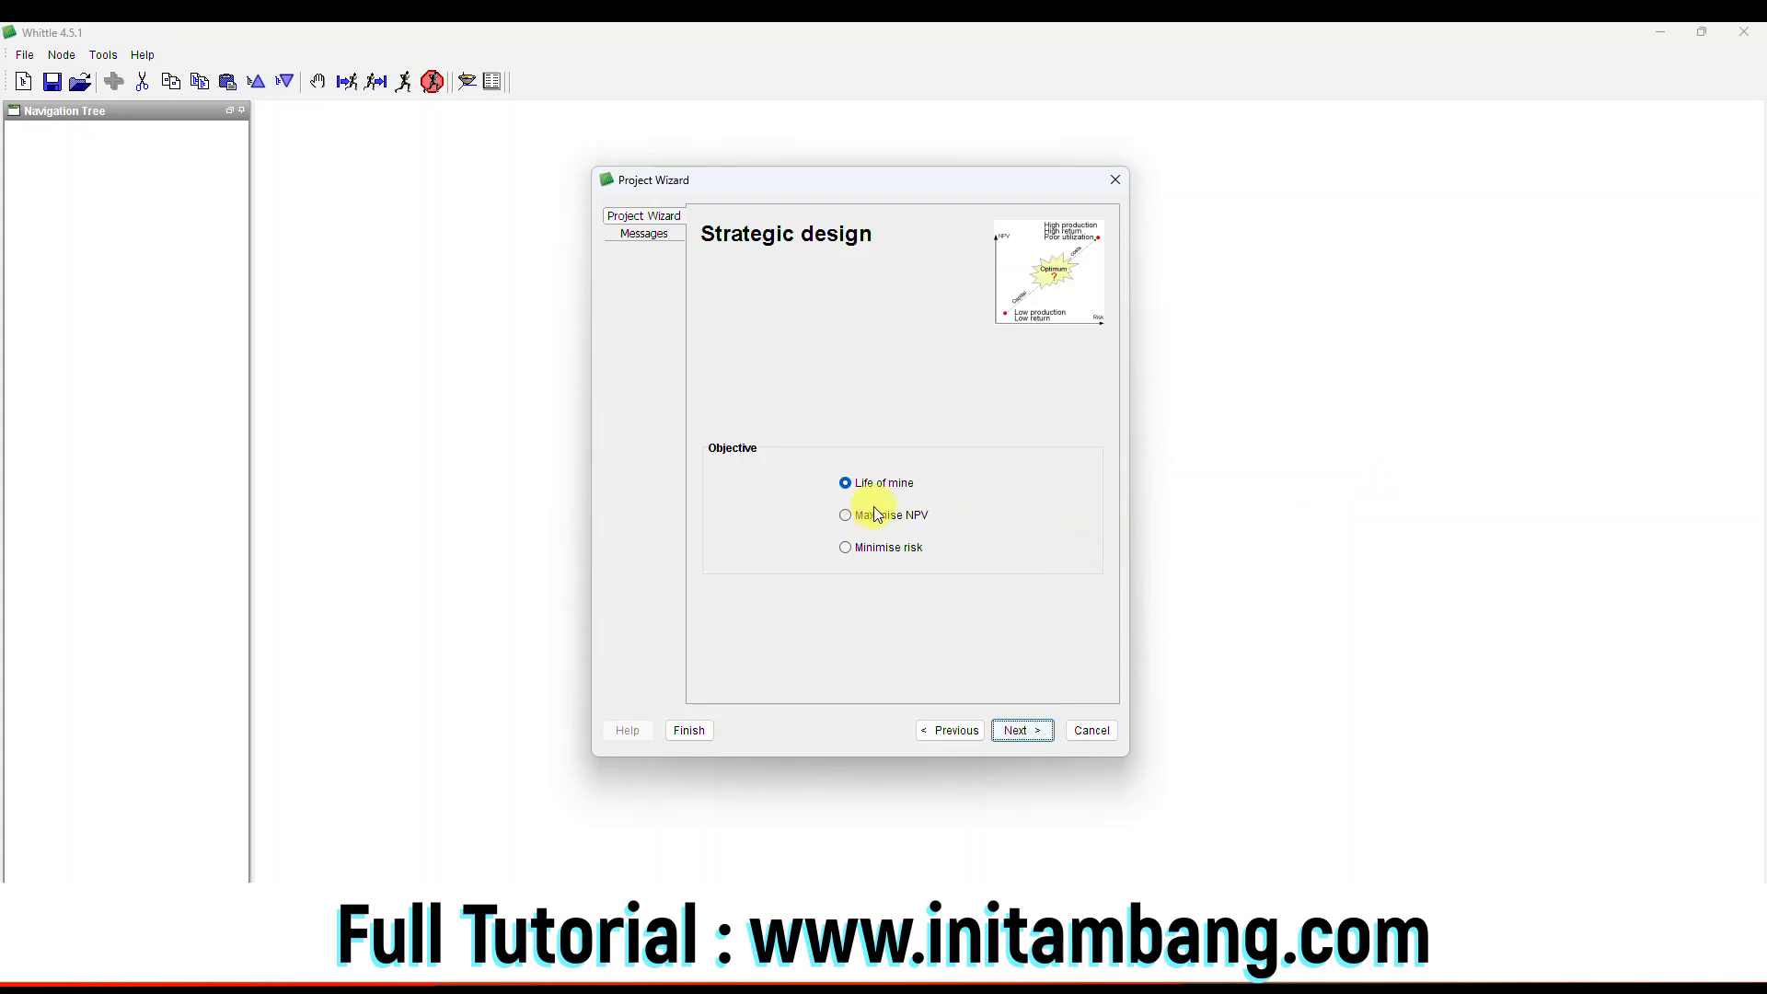
Set the strategic design objective to Maximise NPV and leave the processes and production scenarios undefined.
left_click(901, 515)
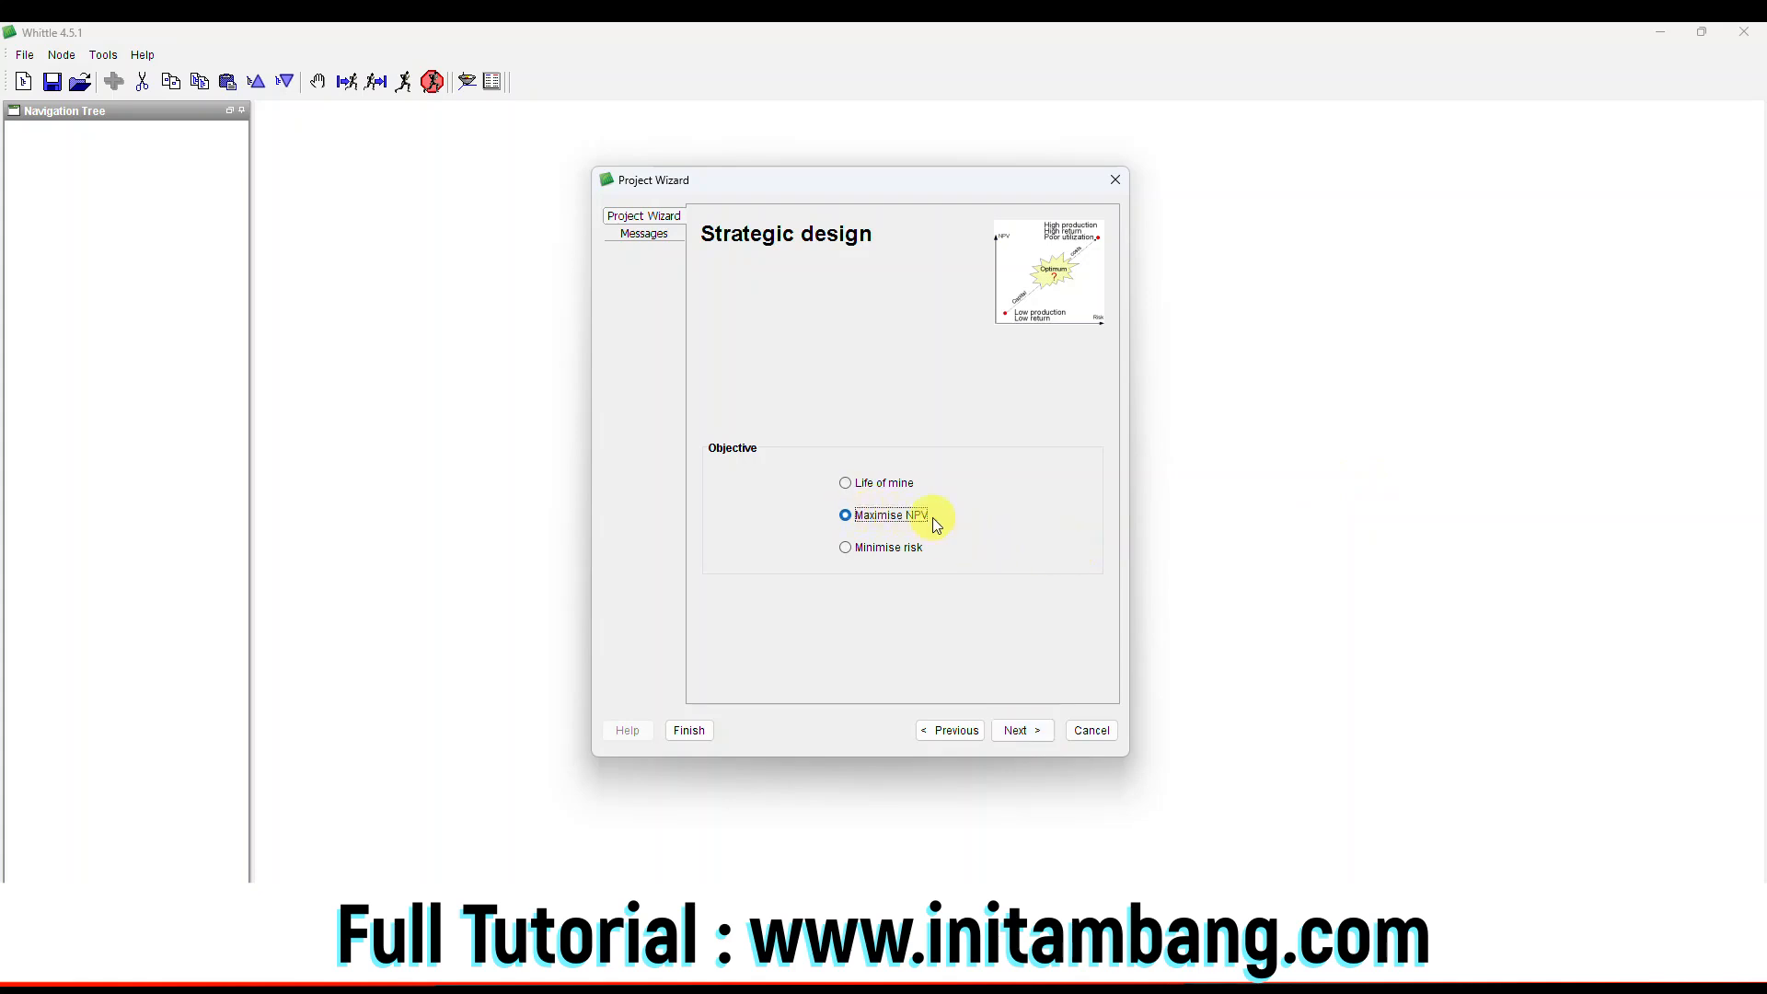
left_click(918, 547)
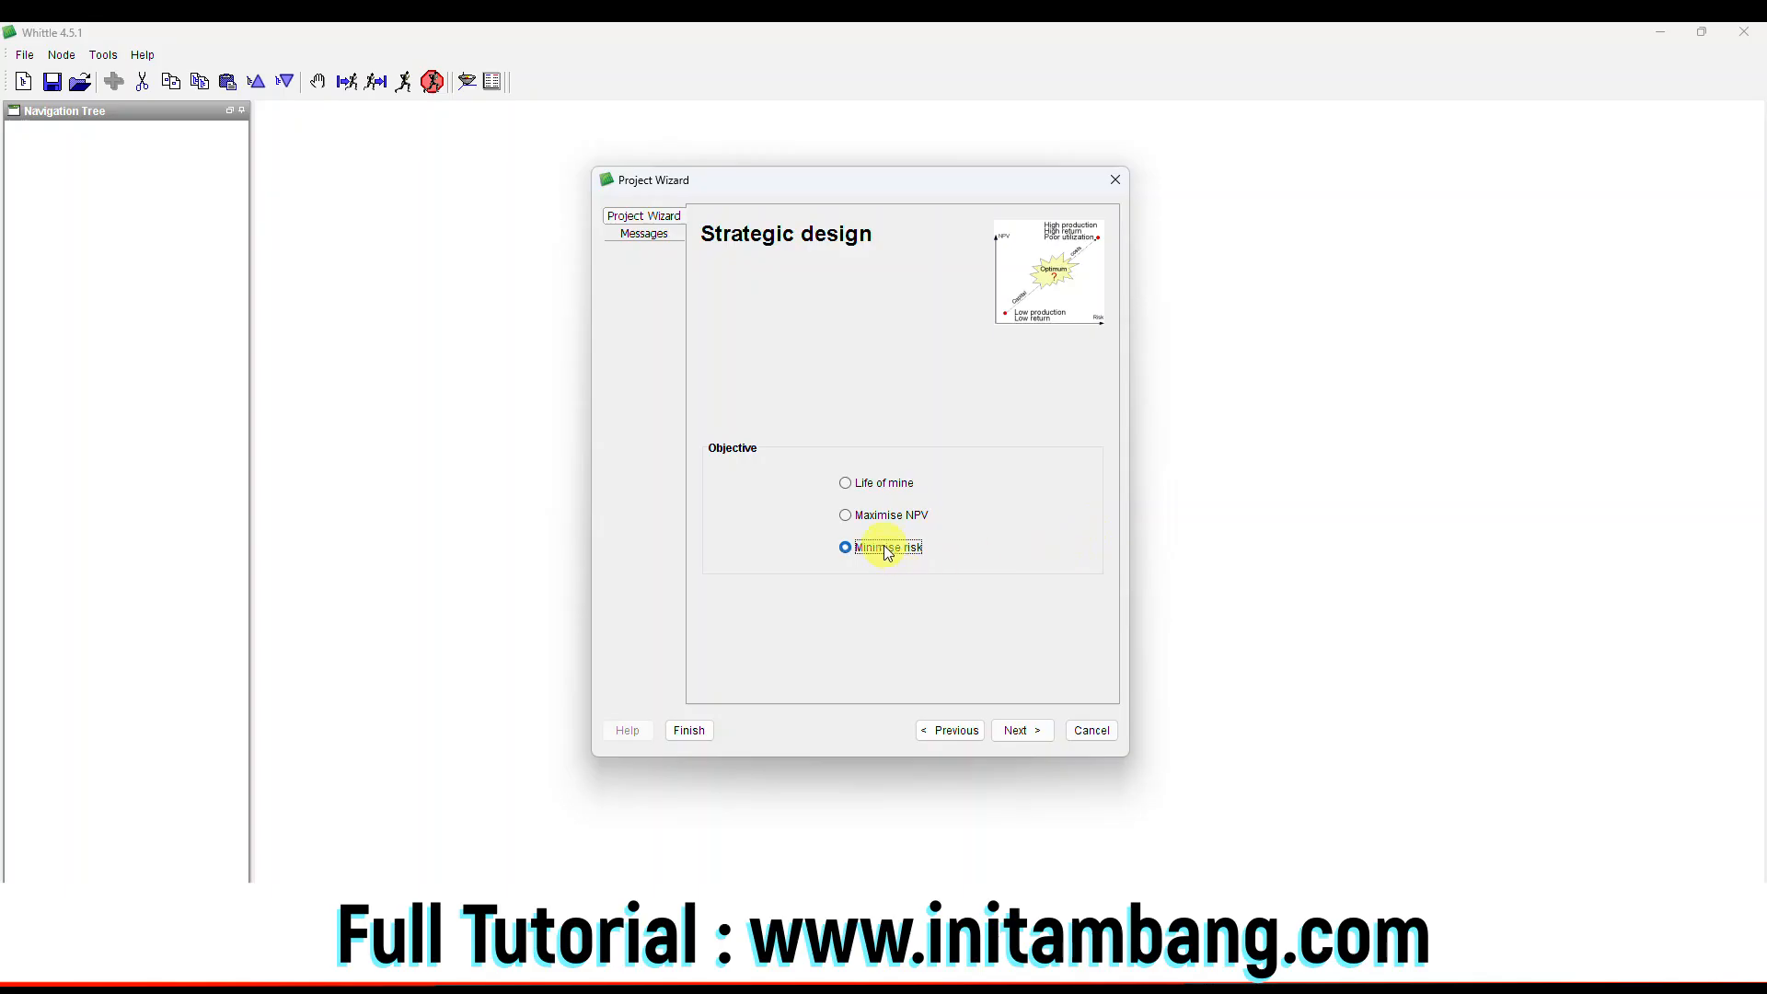
left_click(847, 517)
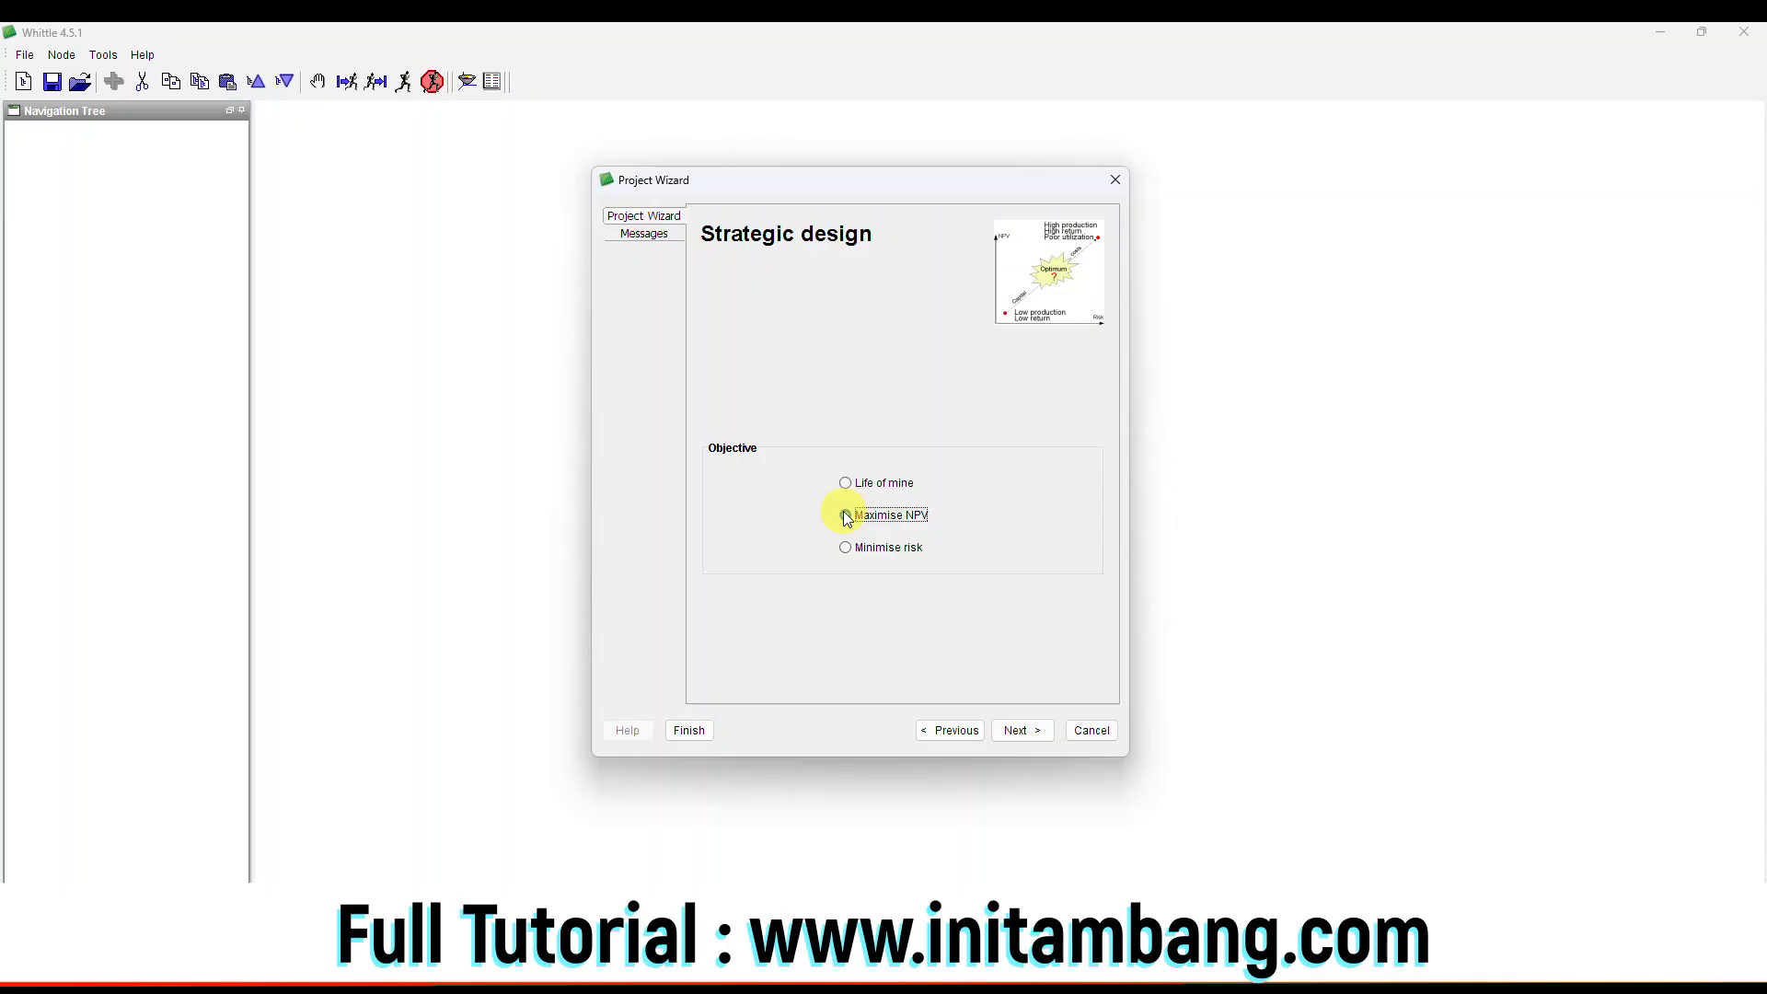
left_click(1019, 729)
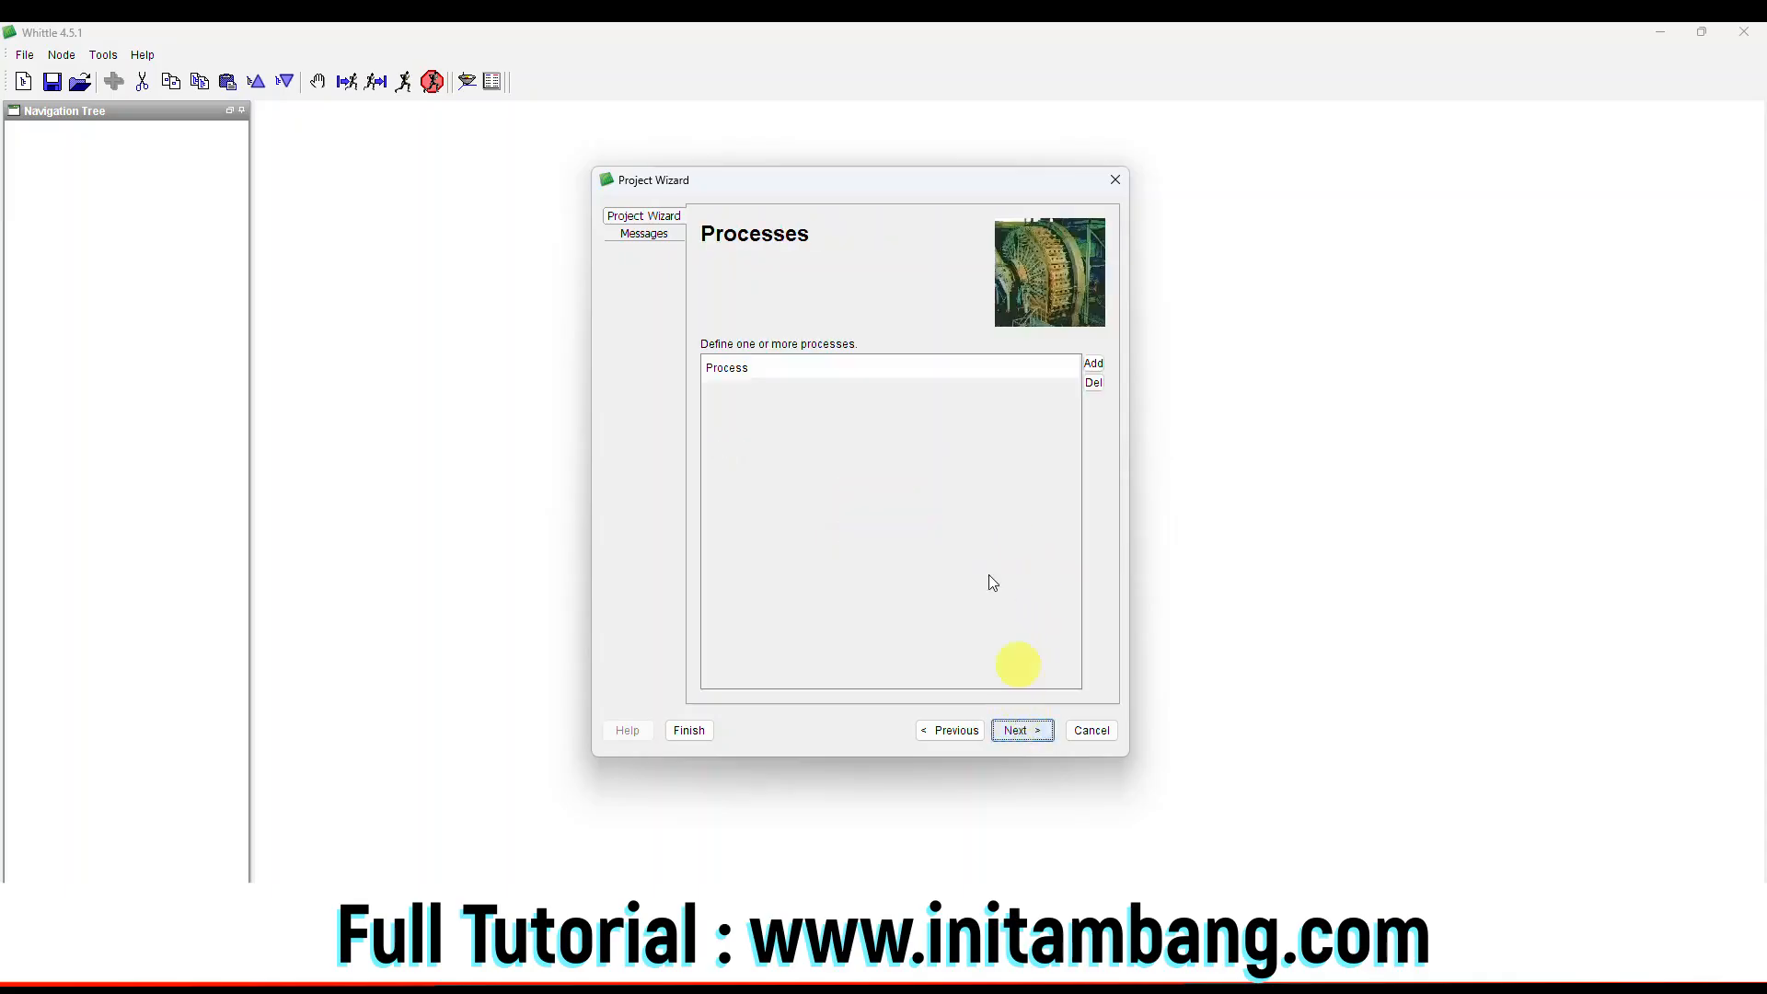
left_click(1016, 733)
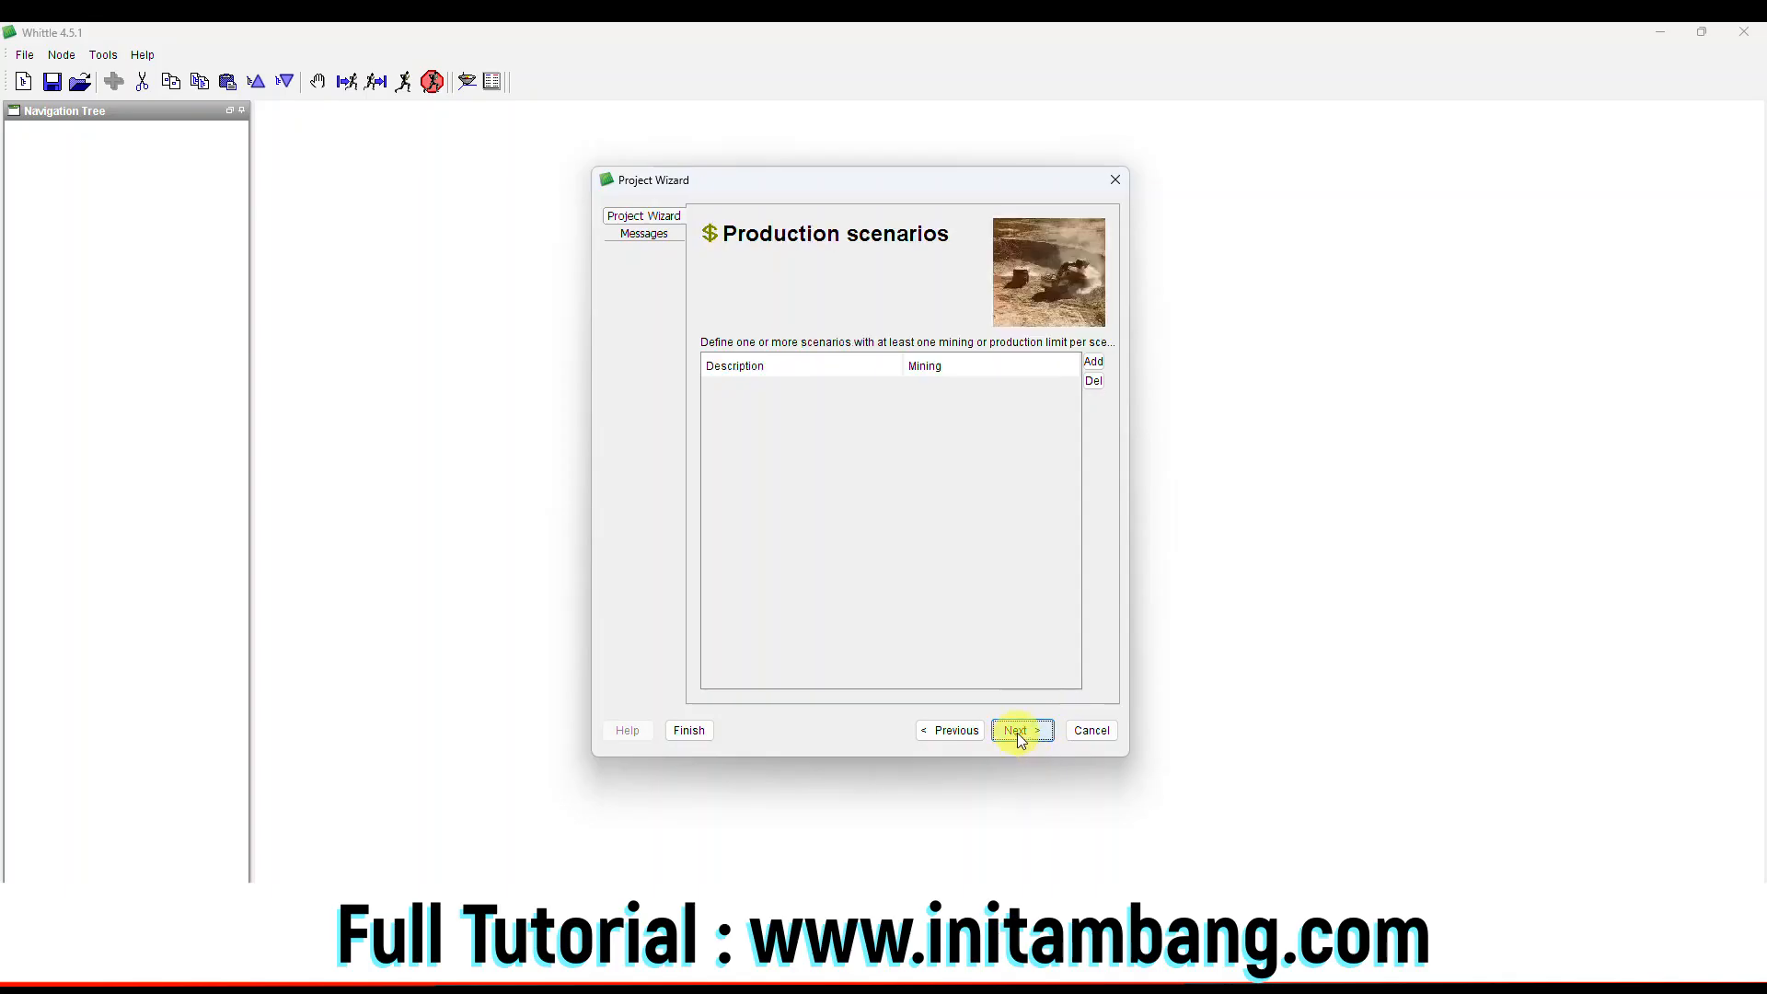
left_click(1017, 731)
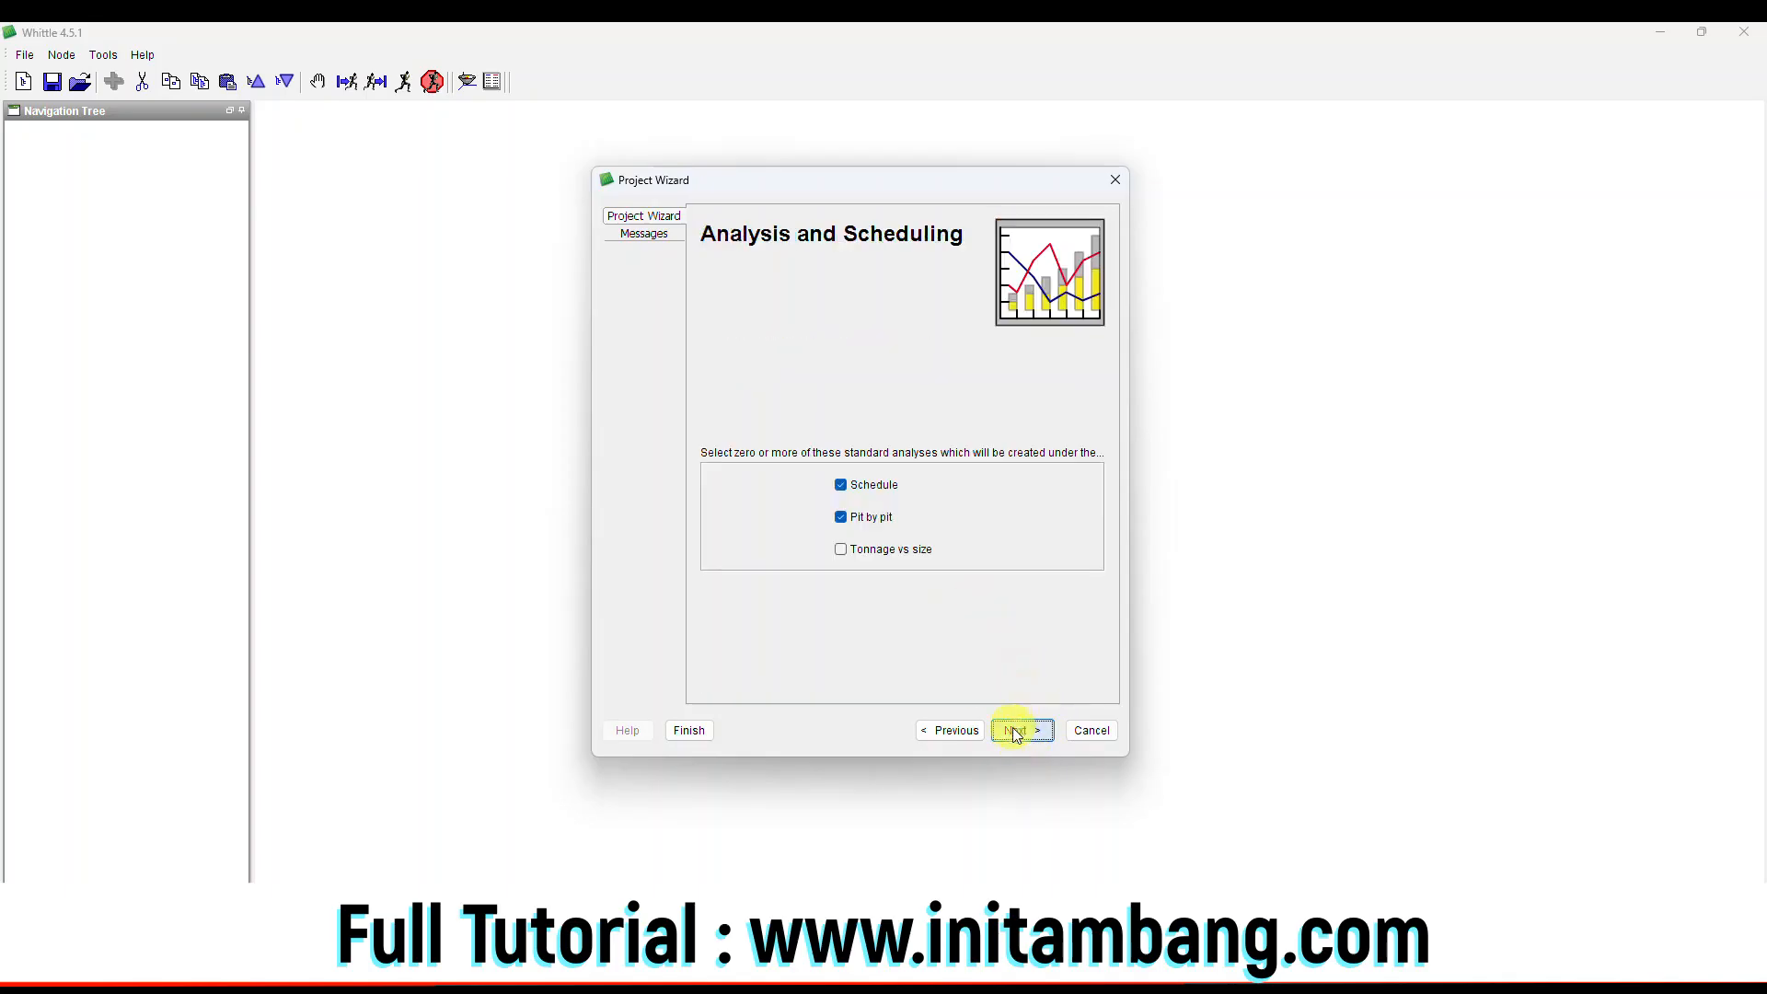
Exclude Schedule from the standard analyses and keep only Pit by pit.
left_click(840, 485)
left_click(839, 517)
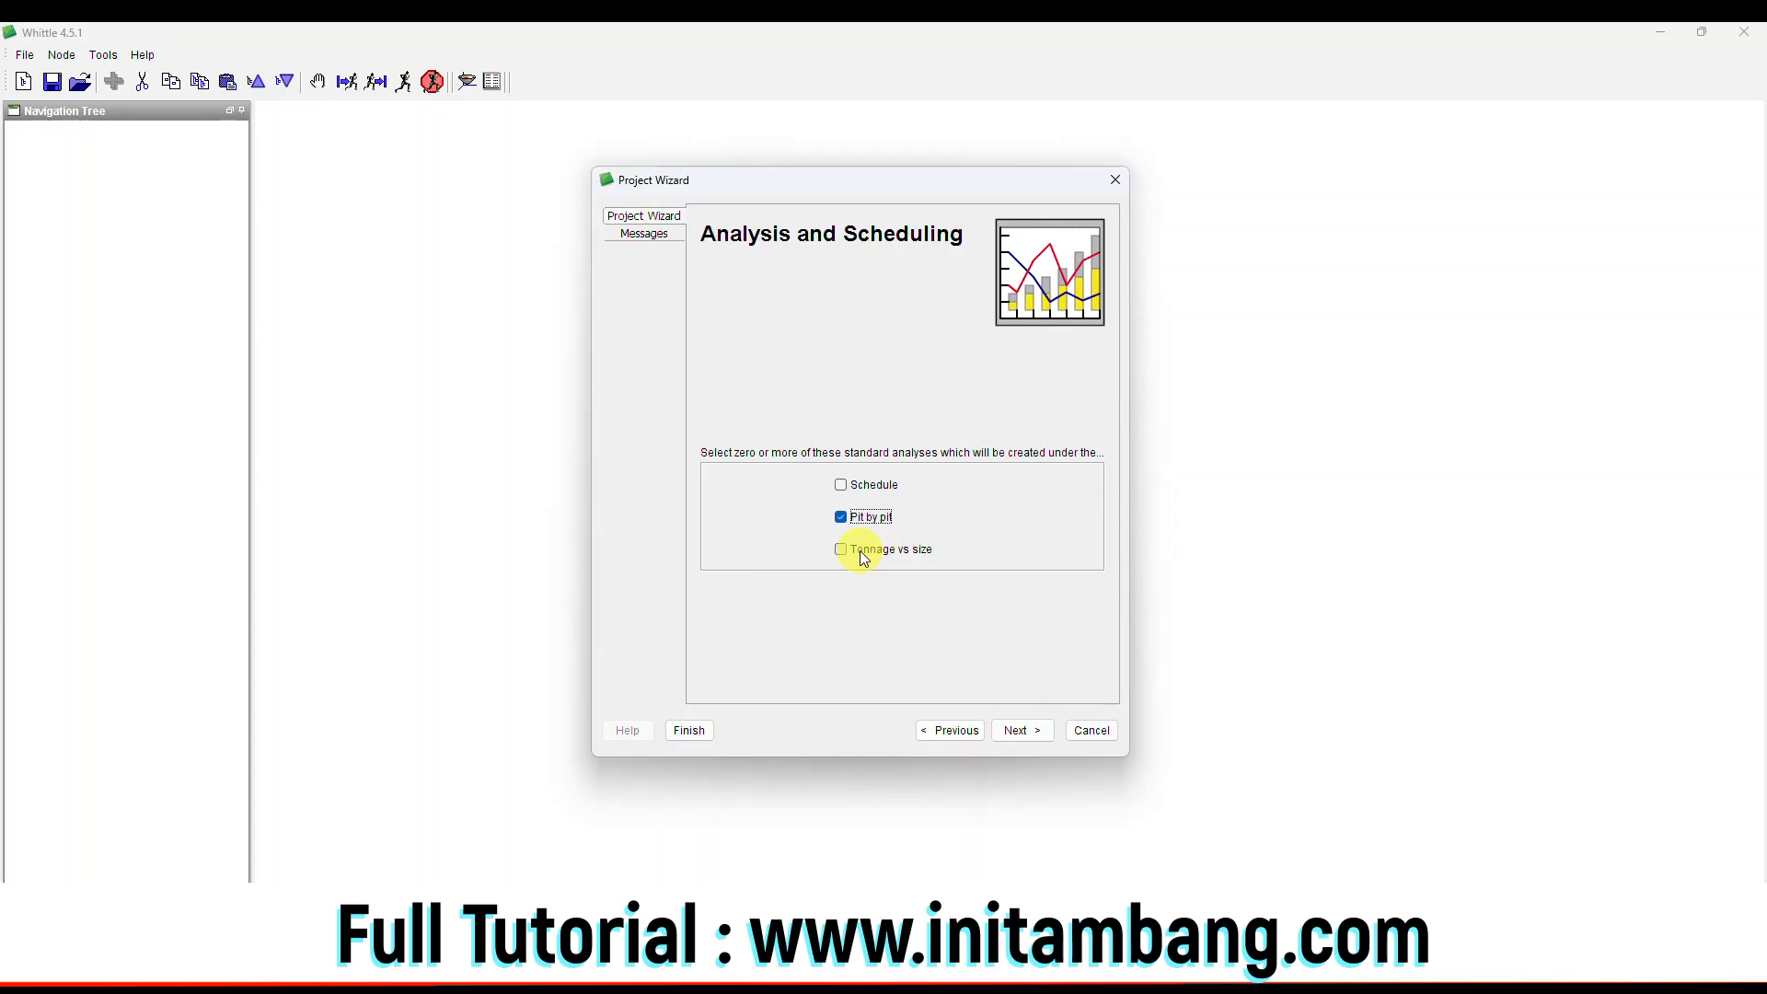
left_click(867, 516)
left_click(842, 517)
left_click(1022, 729)
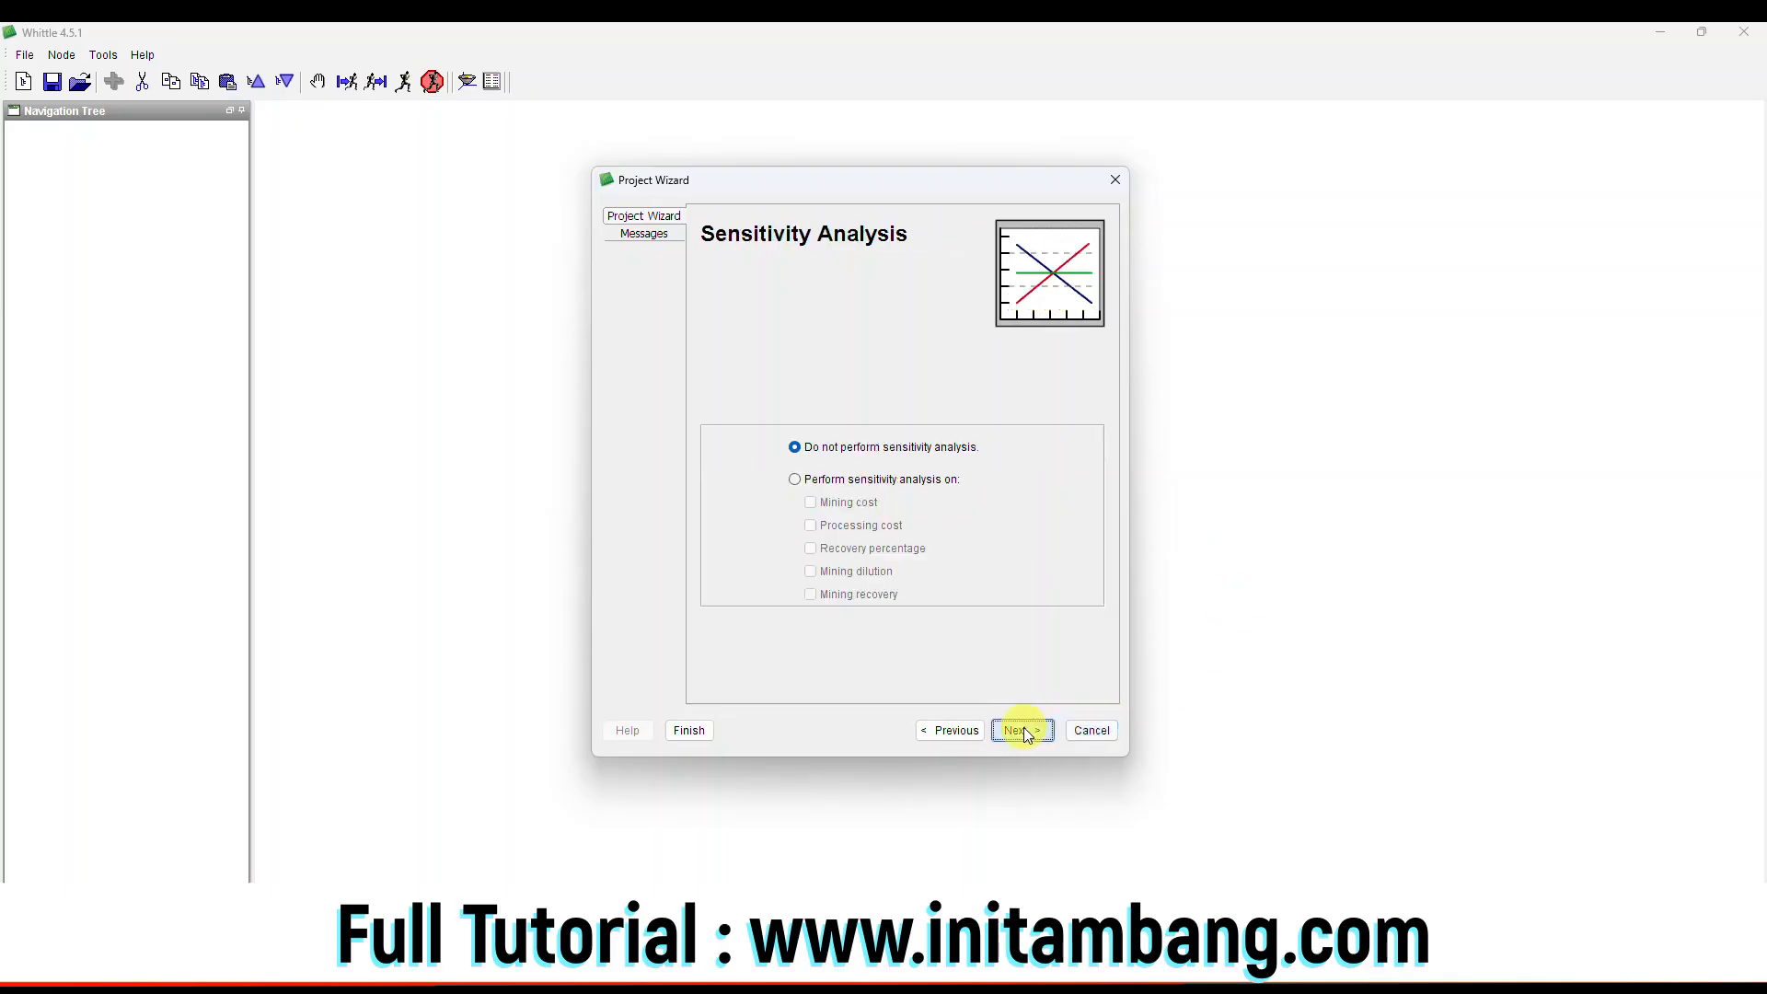
Enable sensitivity analysis on mining cost, mining dilution and mining recovery.
left_click(873, 482)
left_click(863, 504)
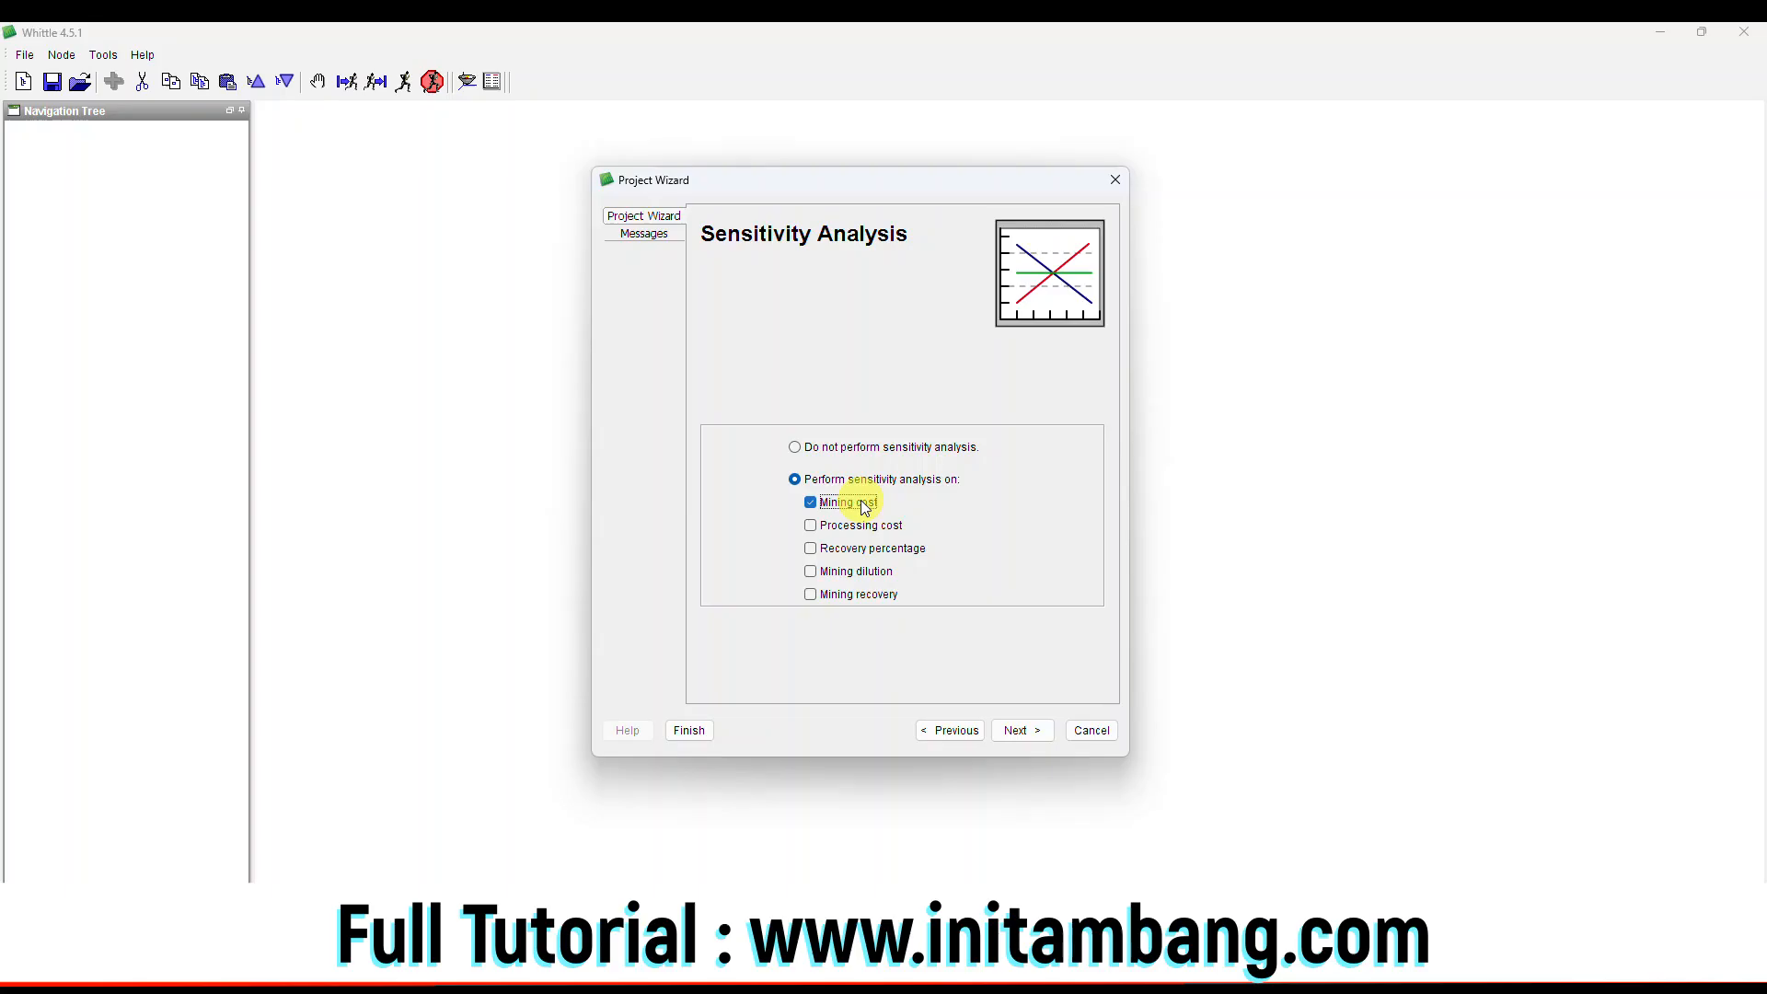
left_click(864, 572)
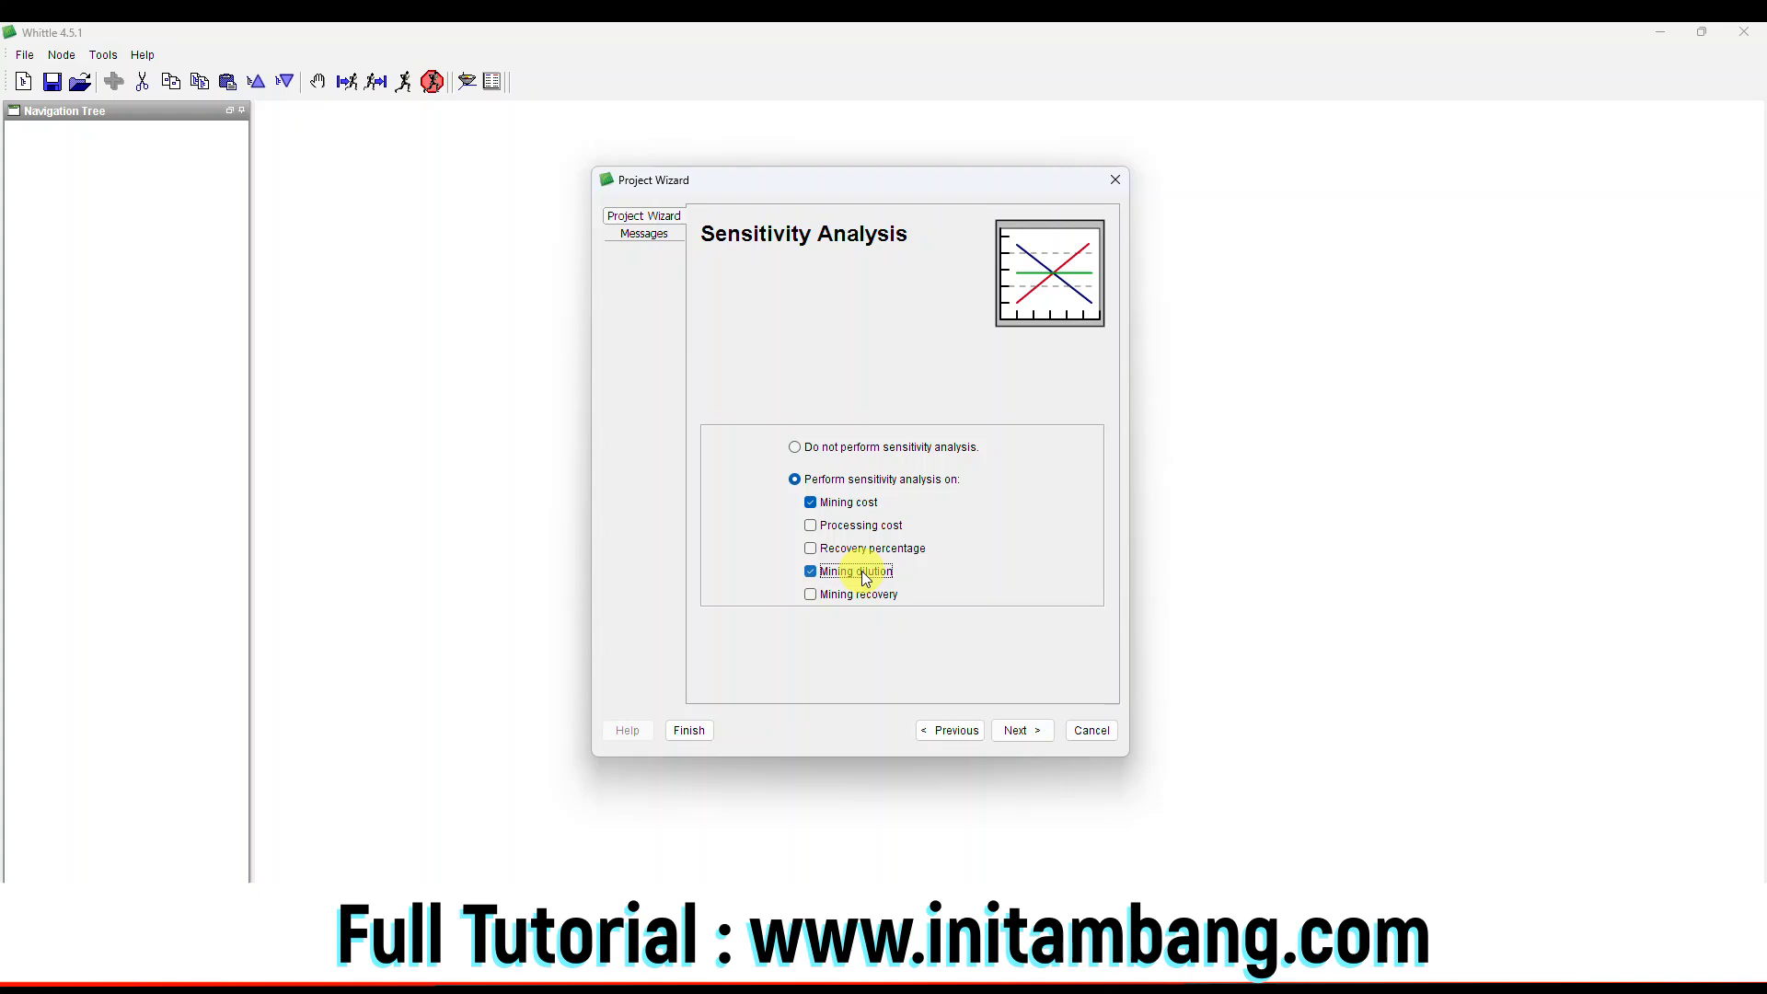
left_click(812, 595)
left_click(1019, 729)
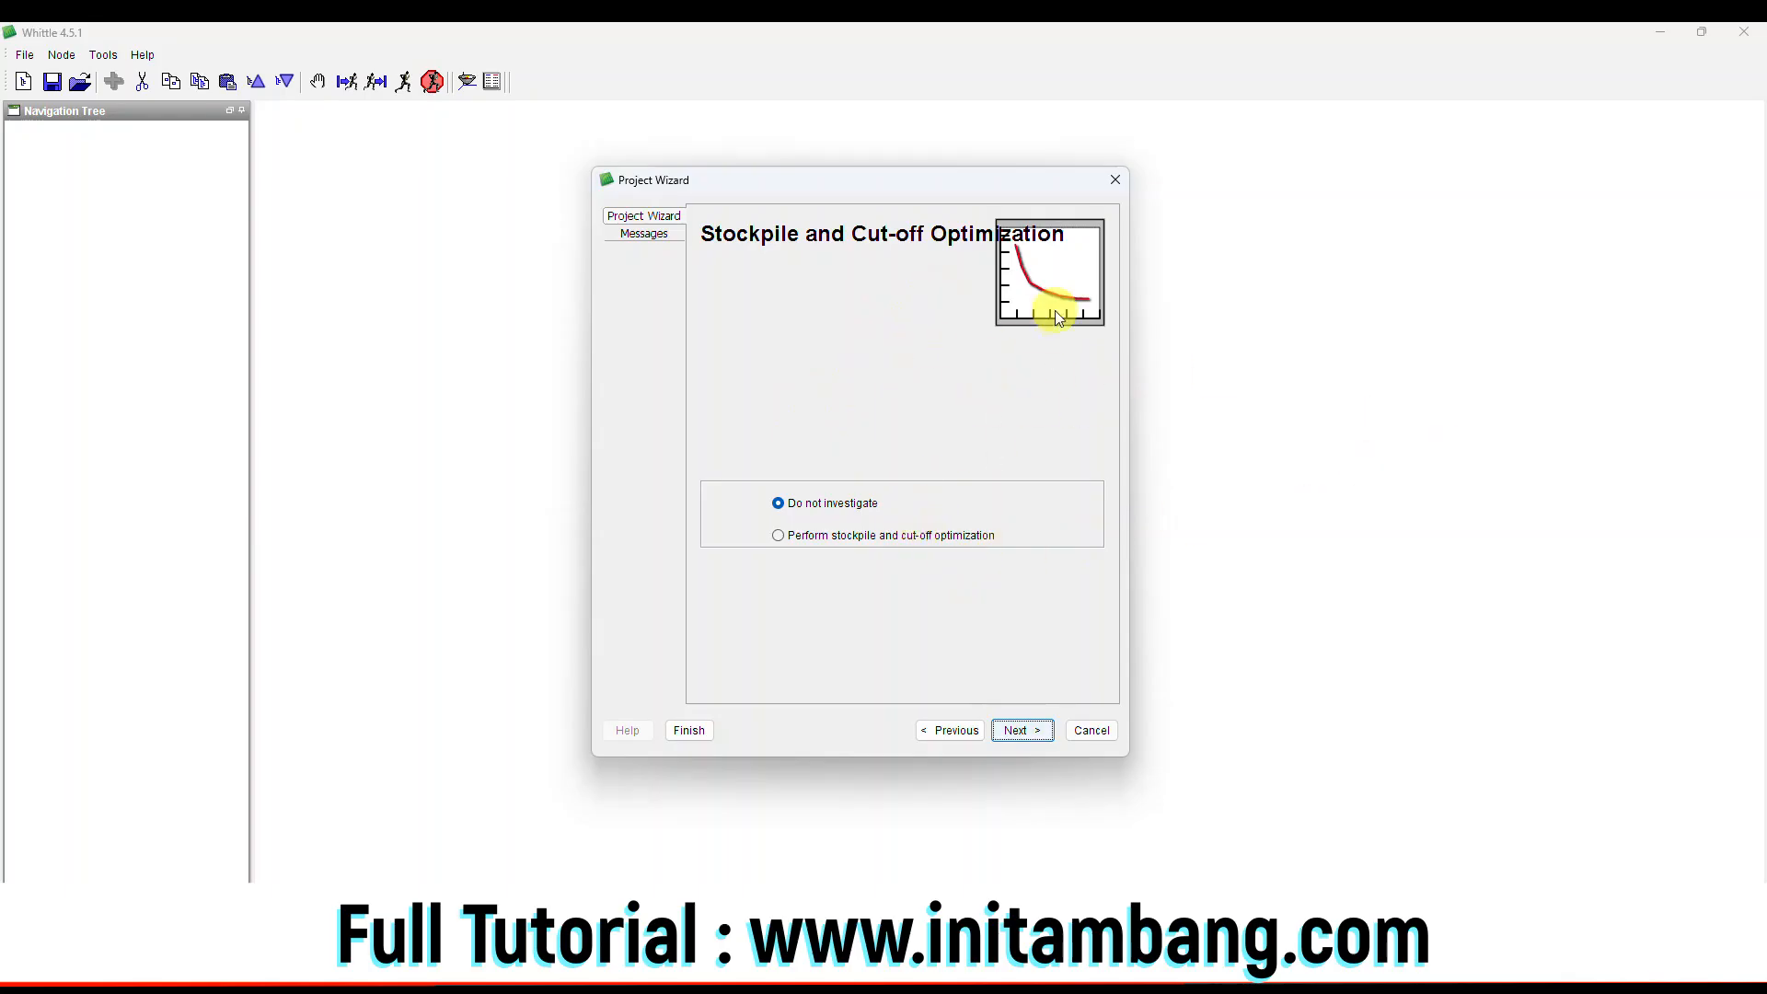
Leave stockpile and cut-off optimization uninvestigated and complete the project wizard, accepting the ni element code and imported model dimensions.
left_click(1024, 731)
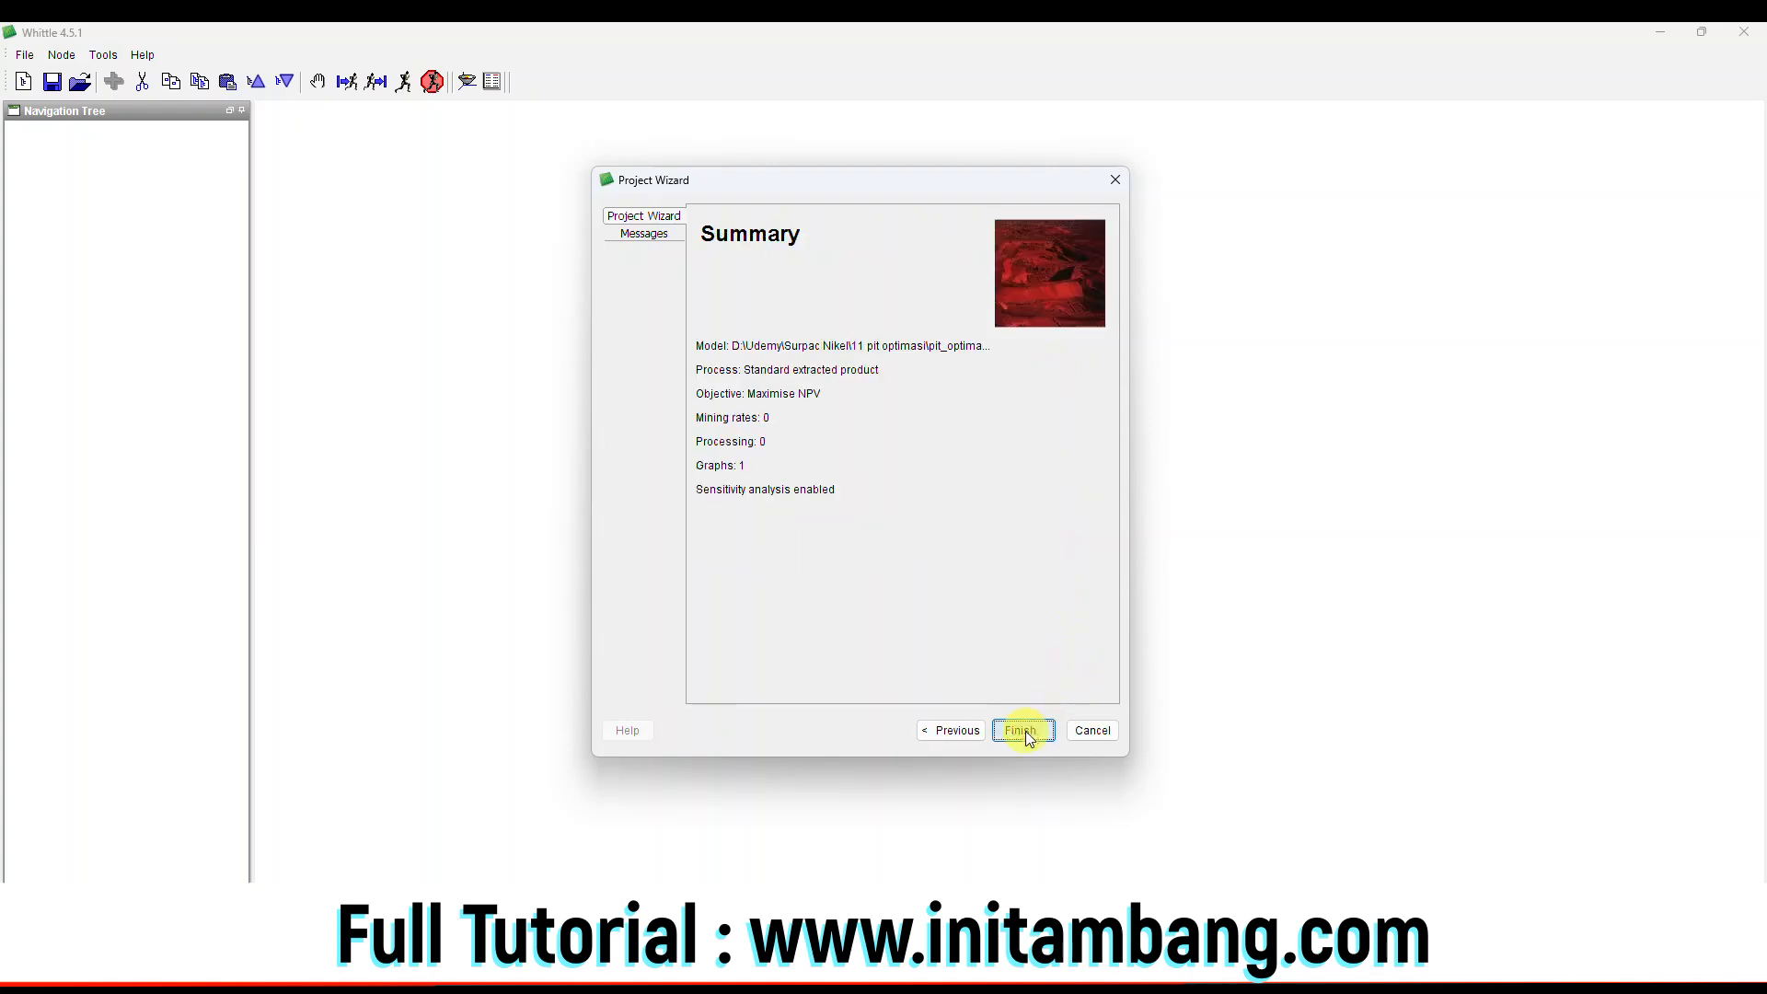
left_click(1017, 731)
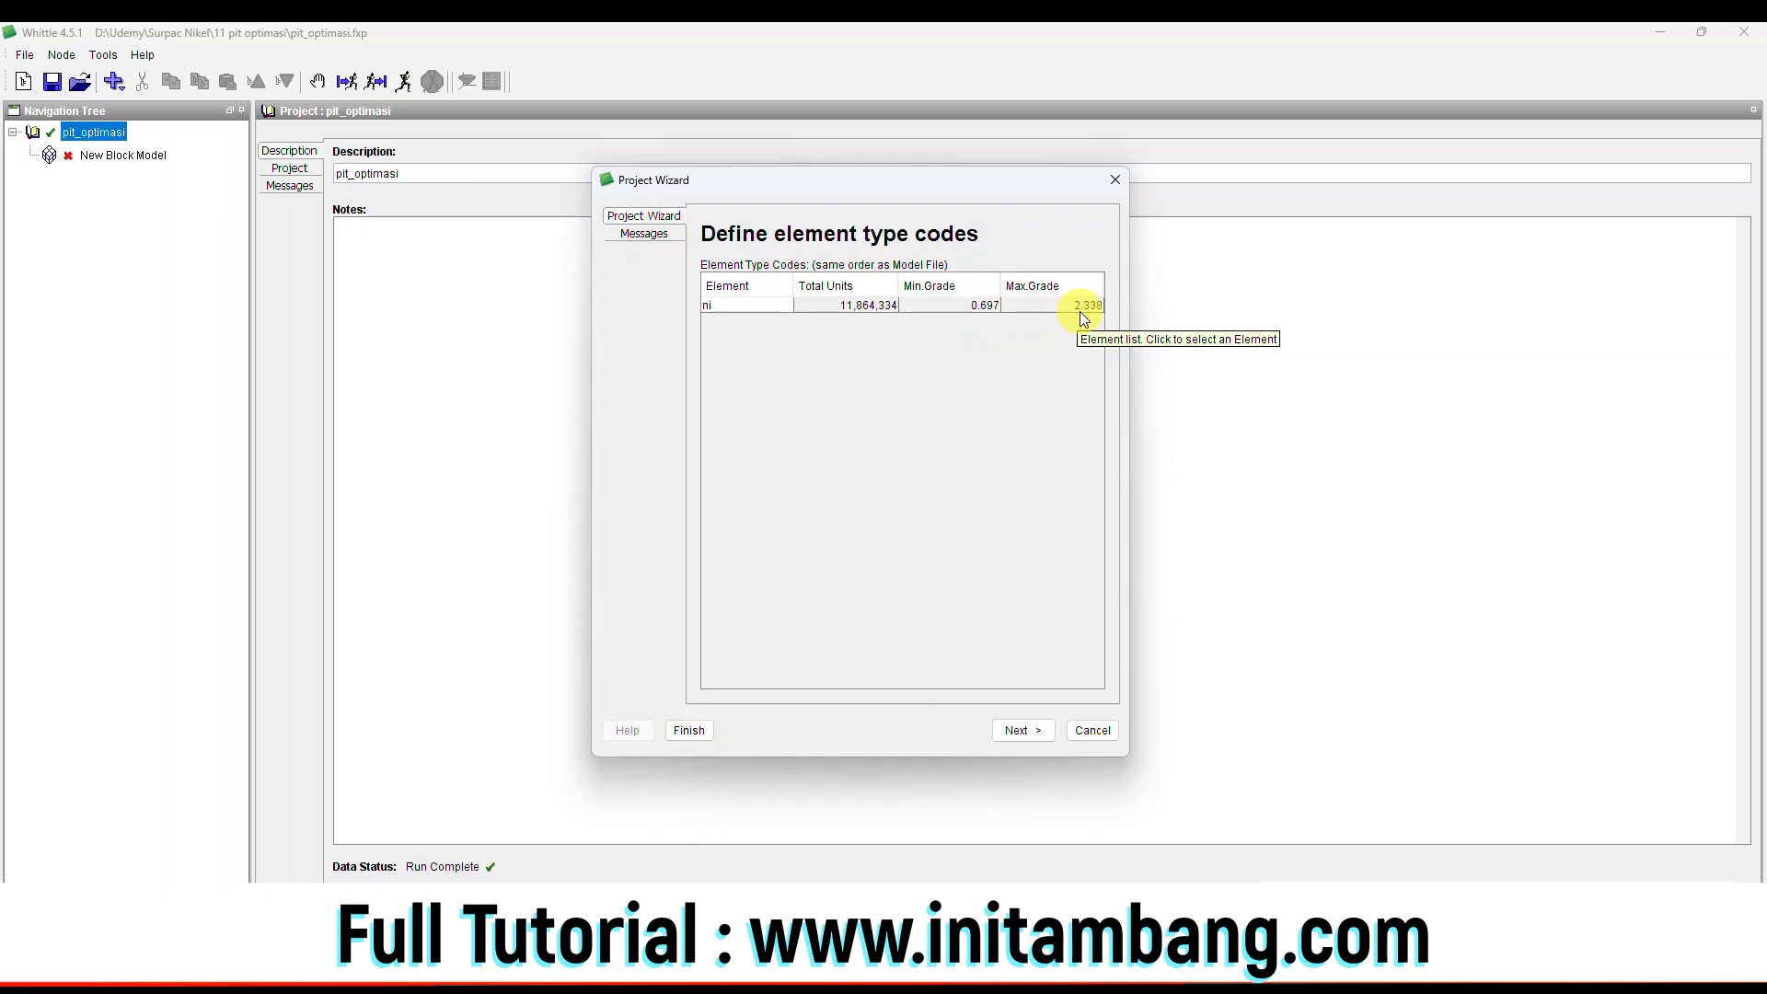
left_click(1022, 731)
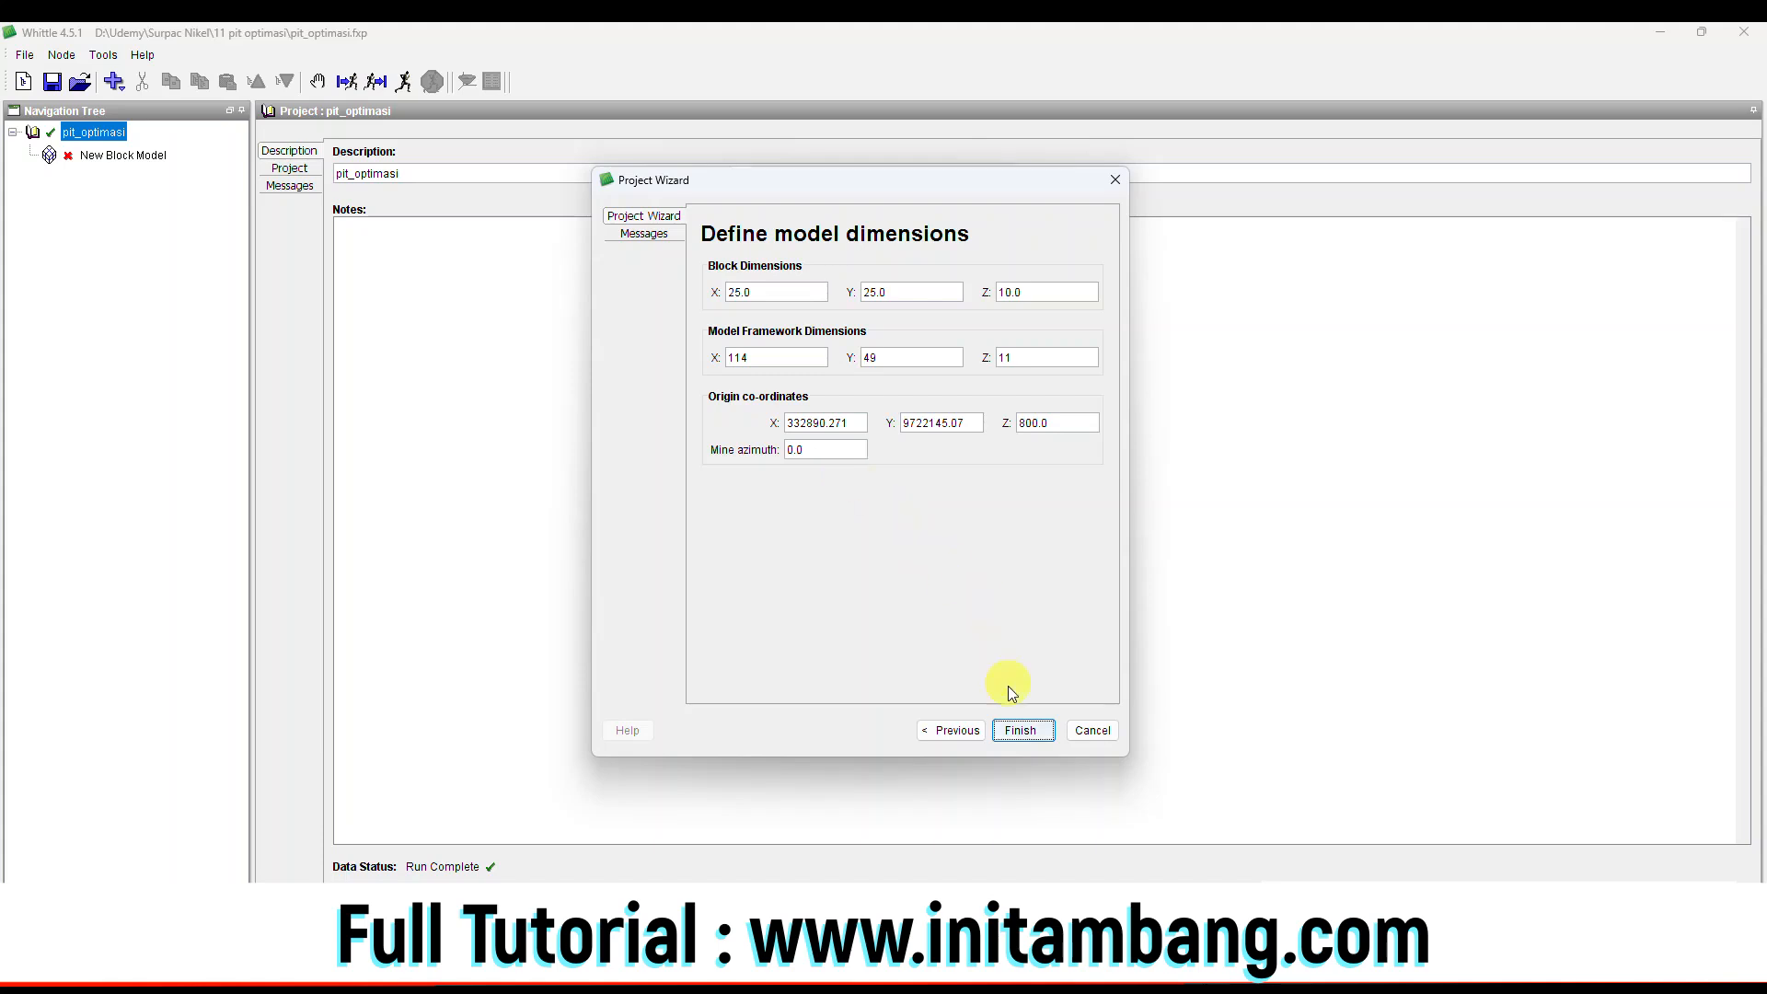
left_click(1037, 736)
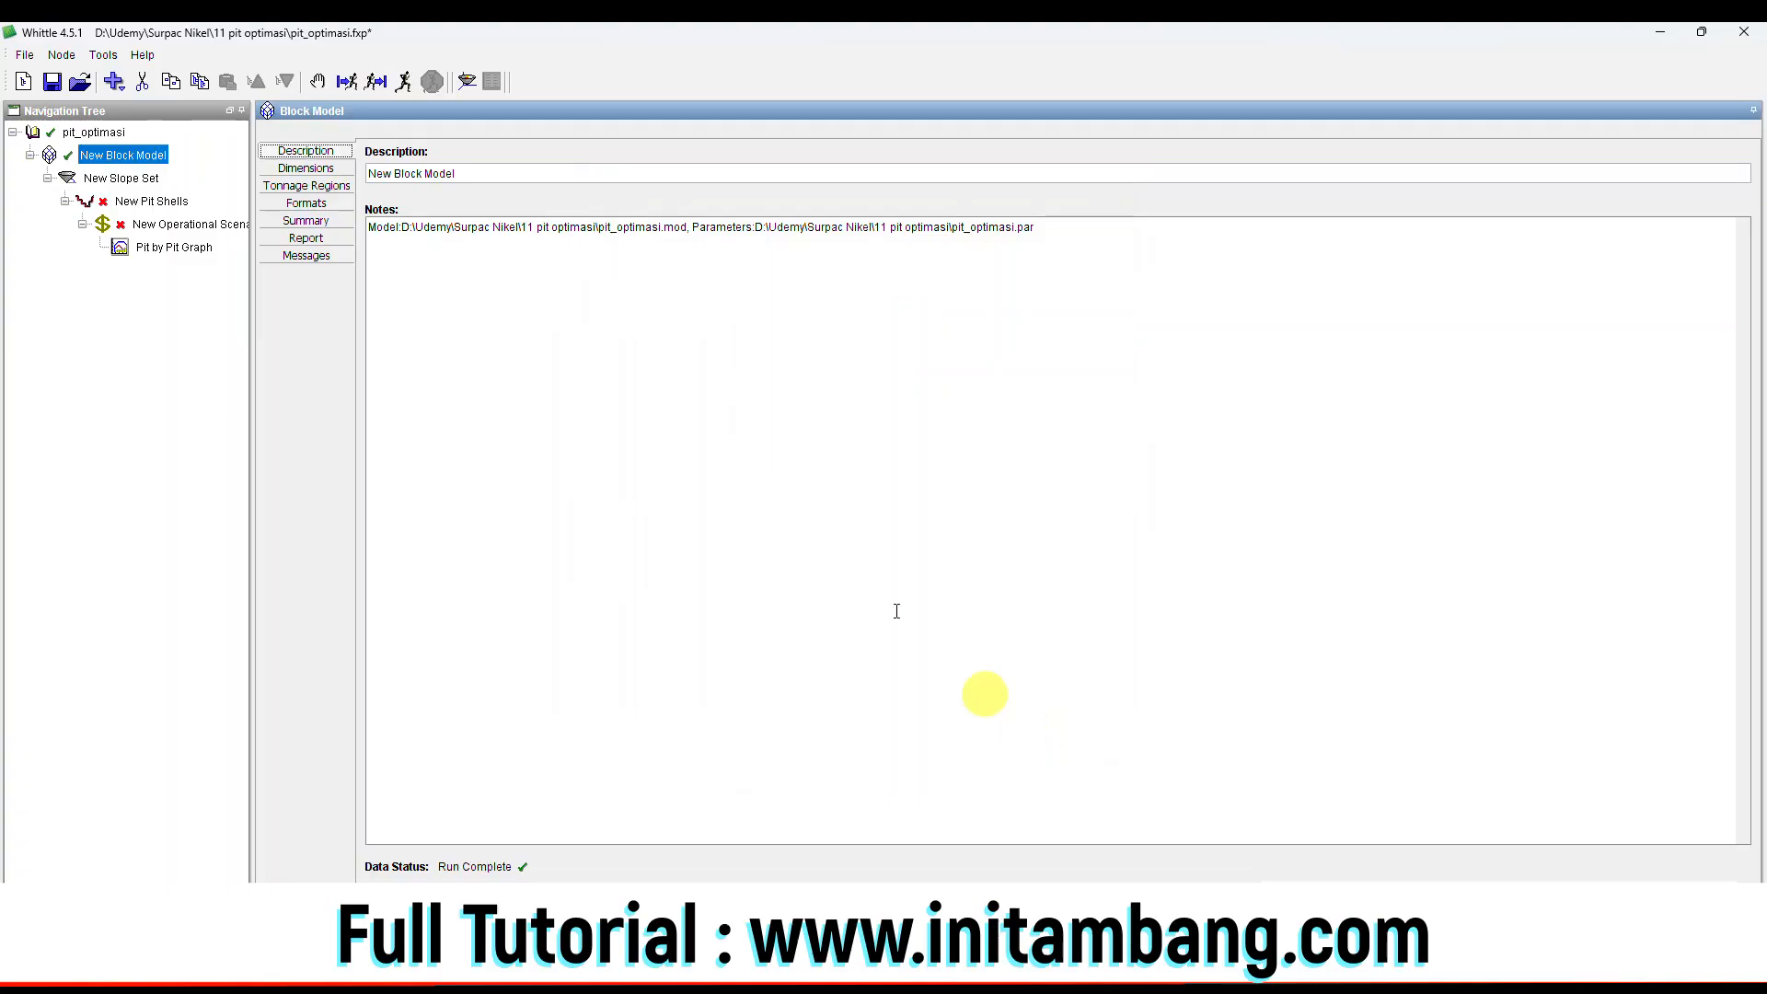
left_click(92, 132)
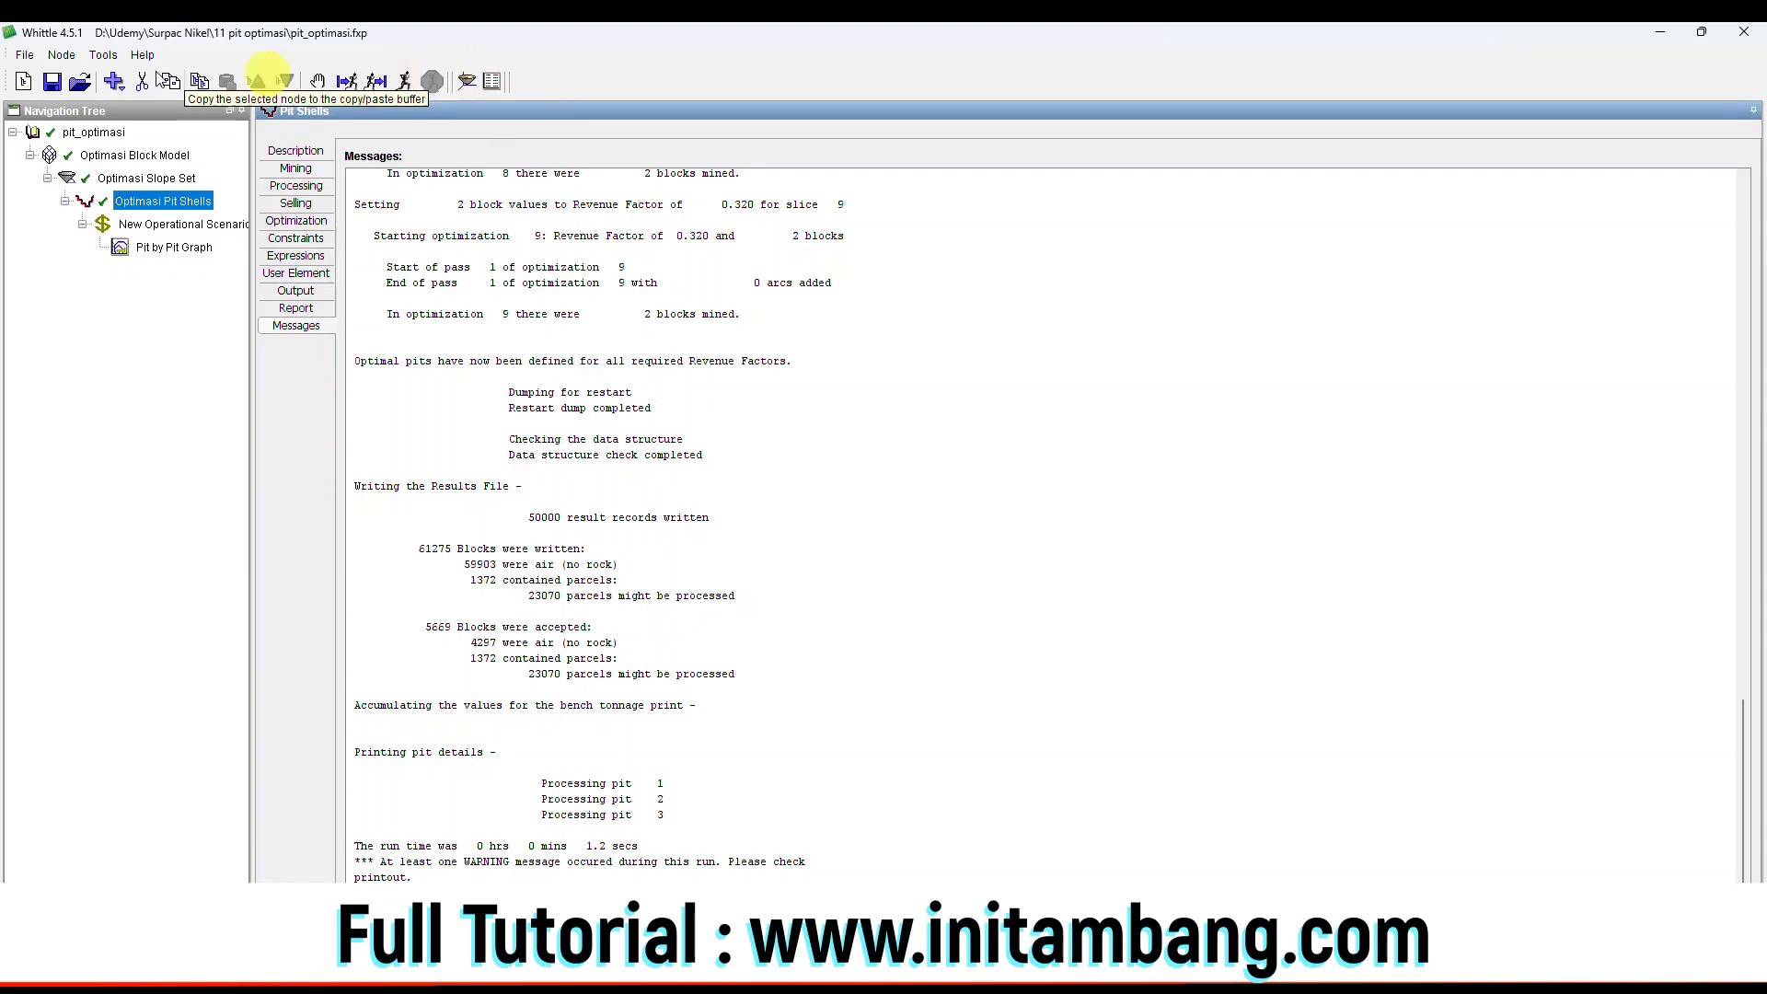
Display pit 1 of the Optimasi Pit Shells in the three-dimensional viewer and inspect its shape.
left_click(467, 82)
left_click(863, 590)
left_click(853, 625)
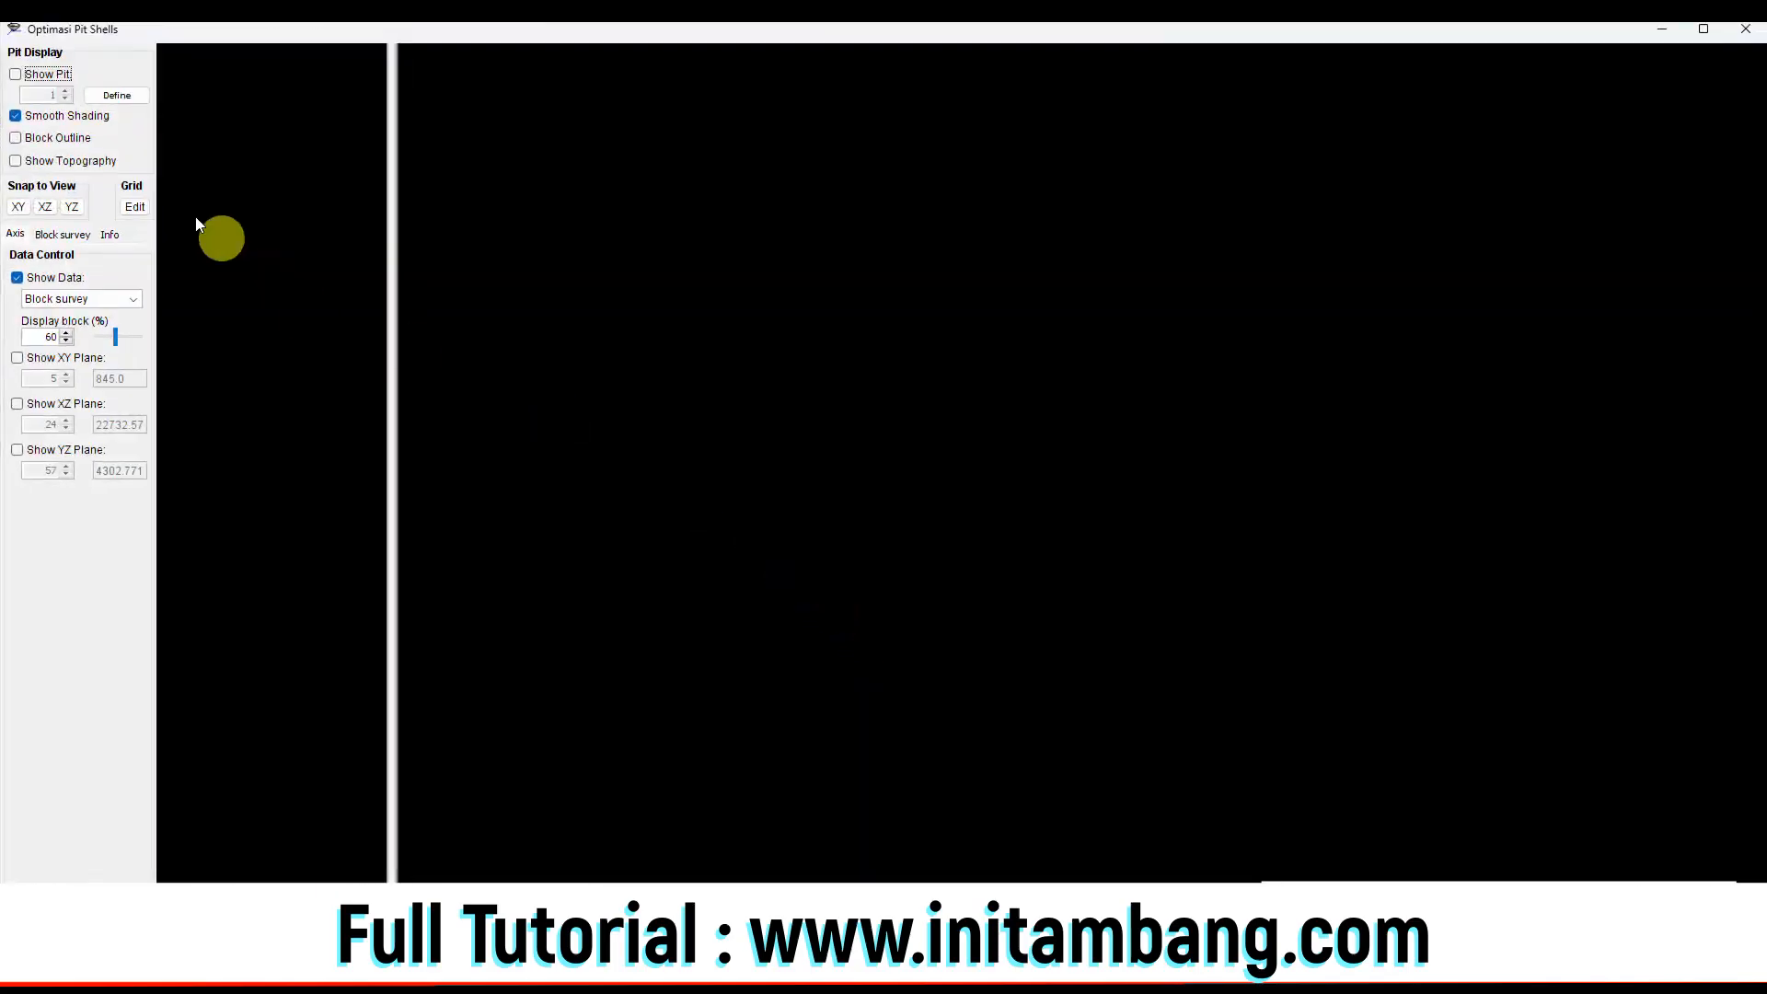
left_click(16, 73)
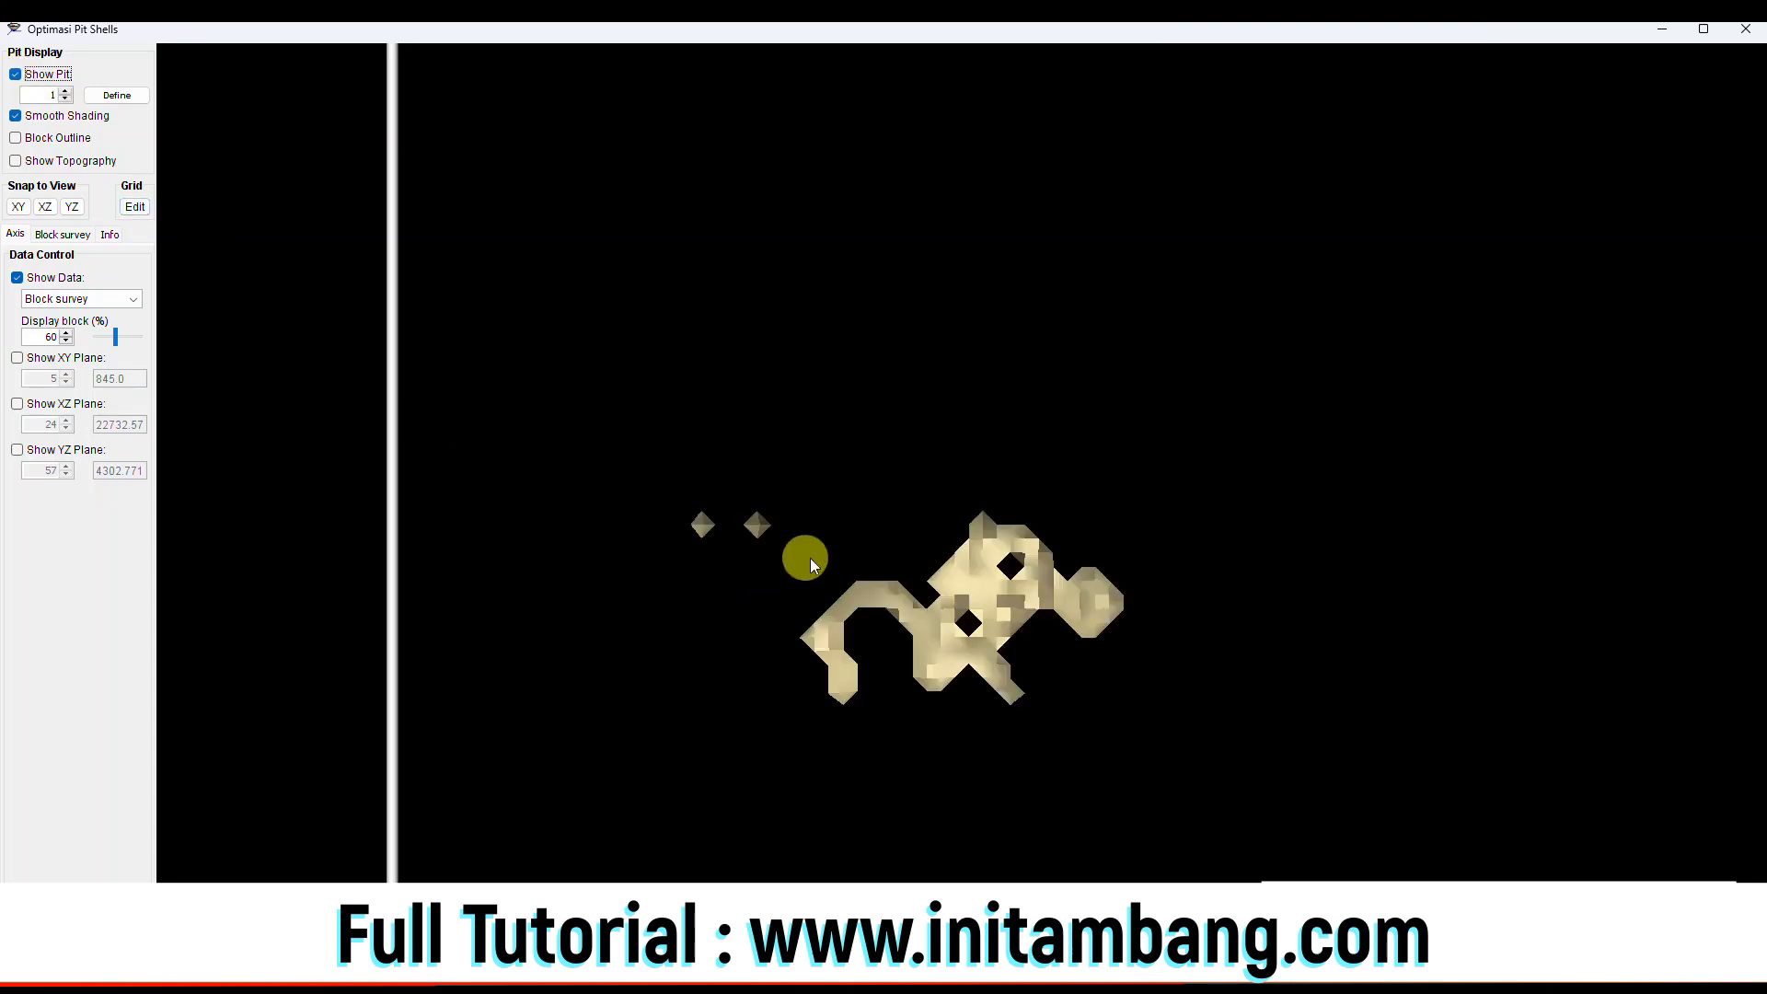
left_click_drag(898, 560, 581, 429)
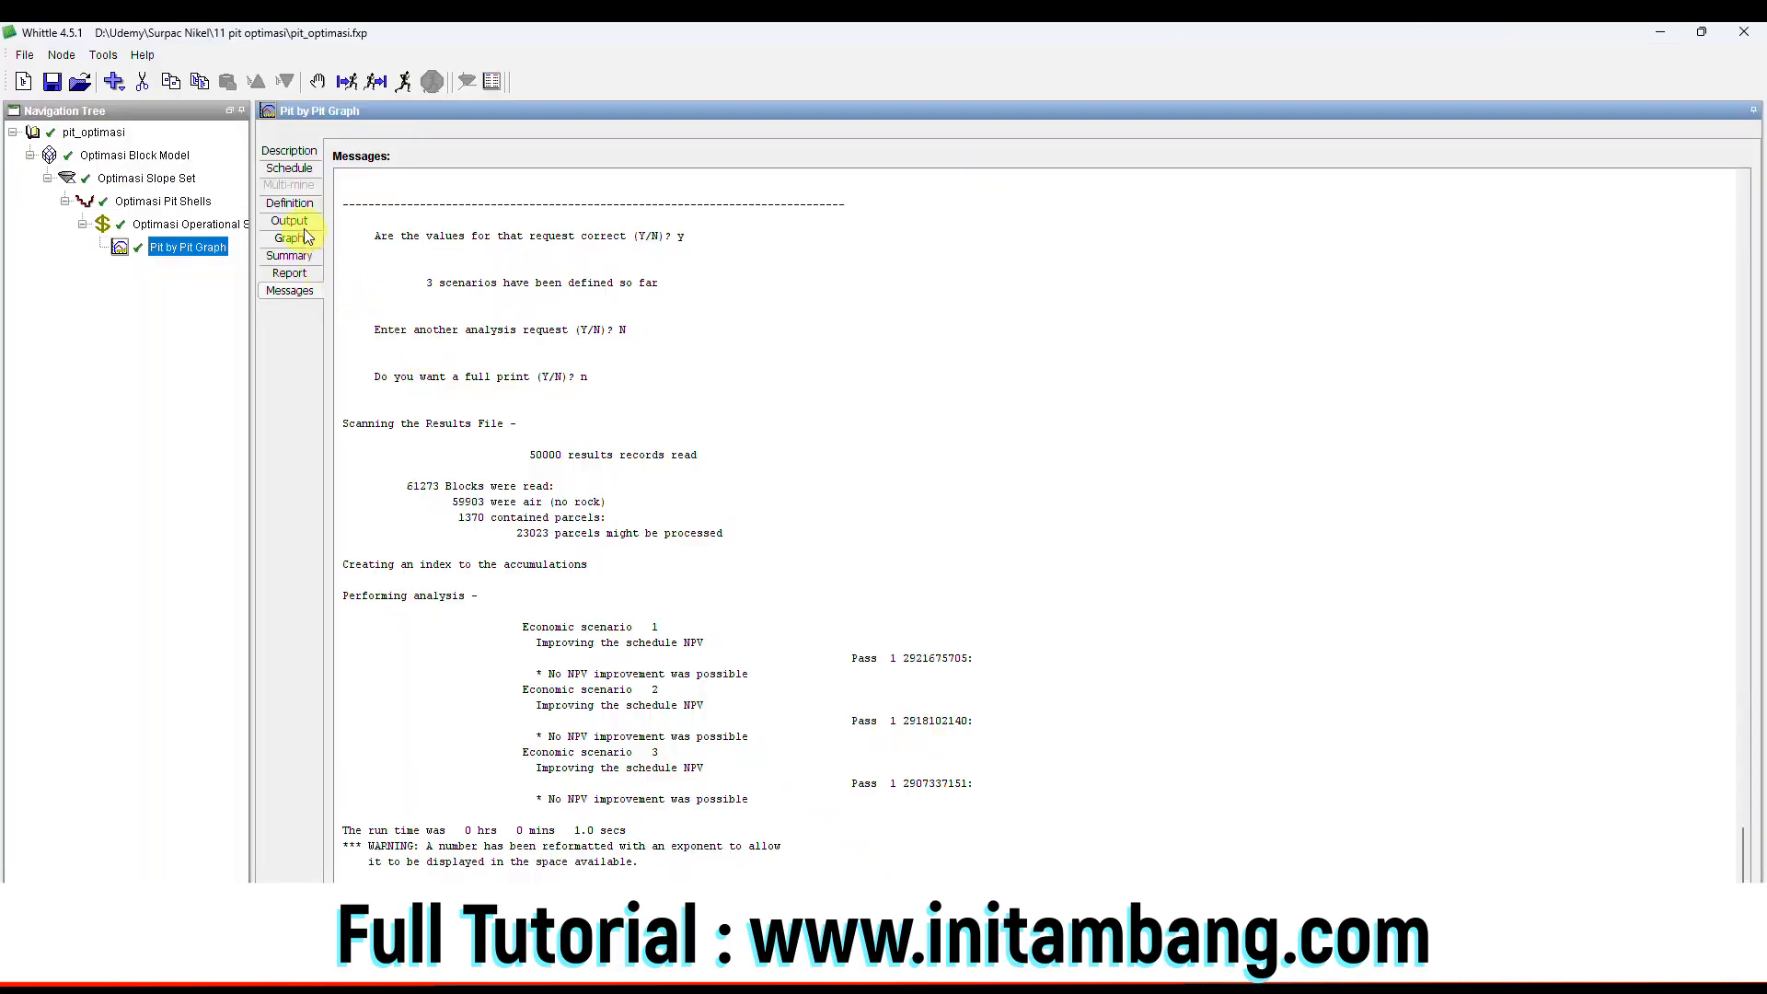
Open the Pit by Pit Graph output table in Excel and head the ratio column in cell M11 as SR.
left_click(302, 220)
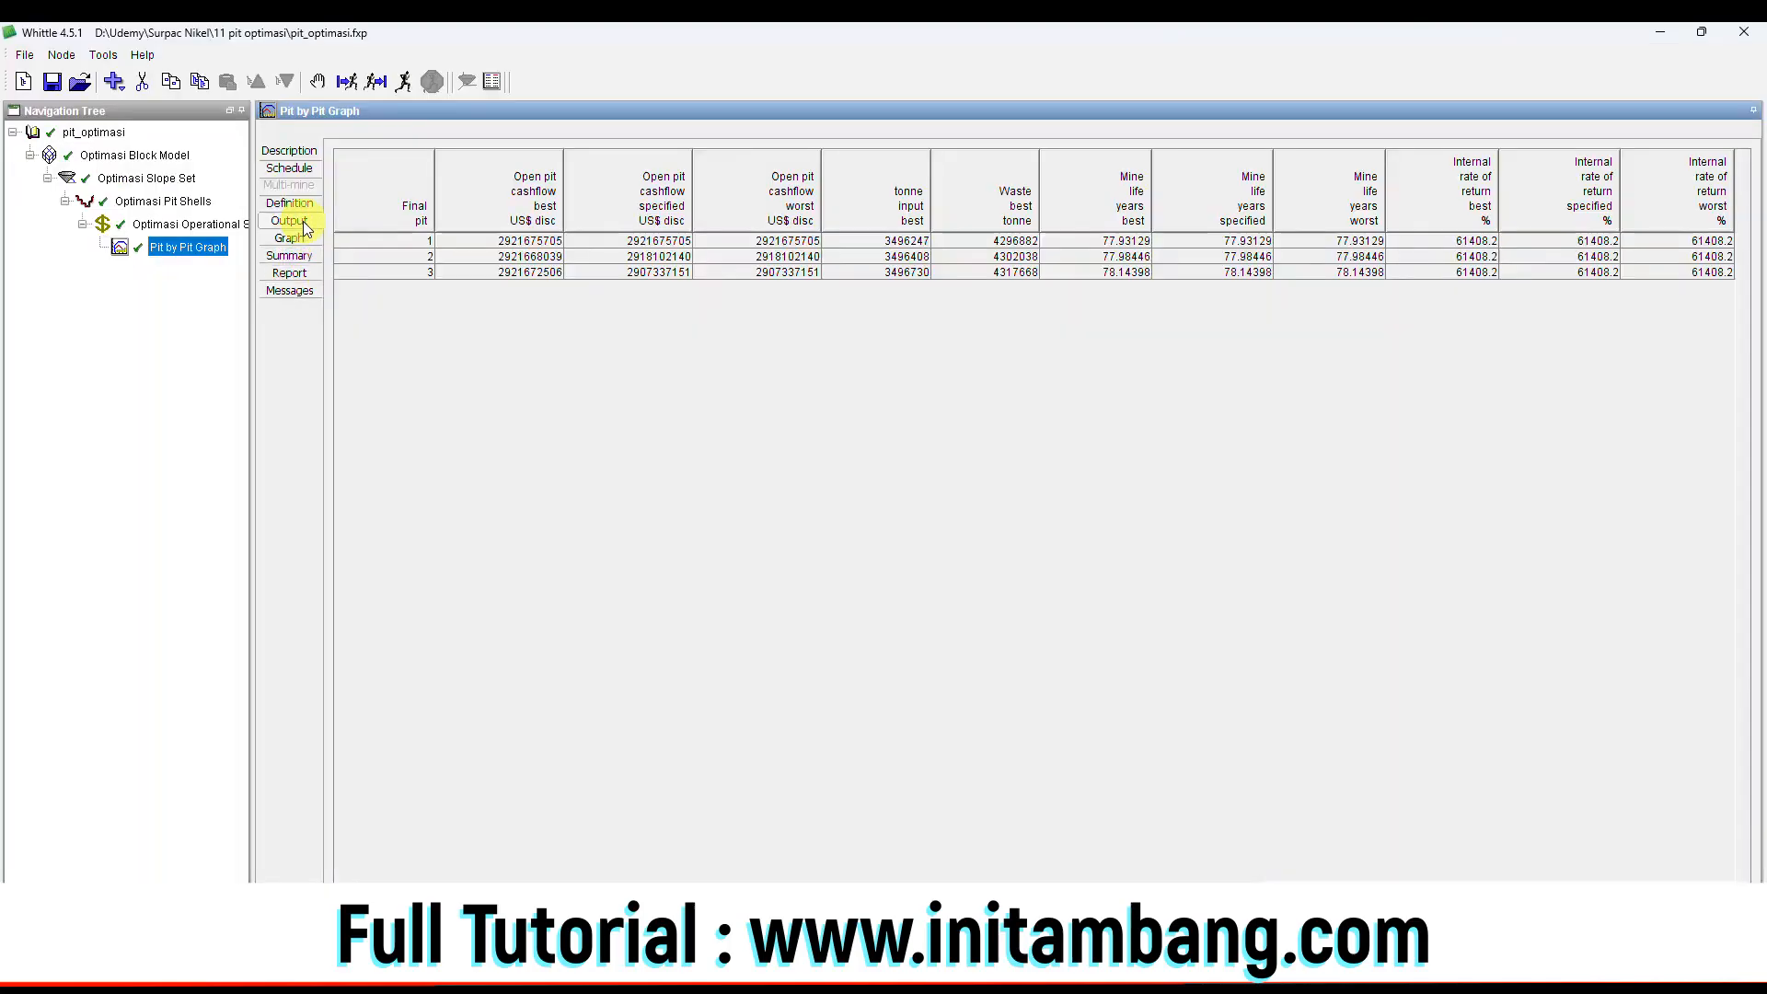
left_click(534, 245)
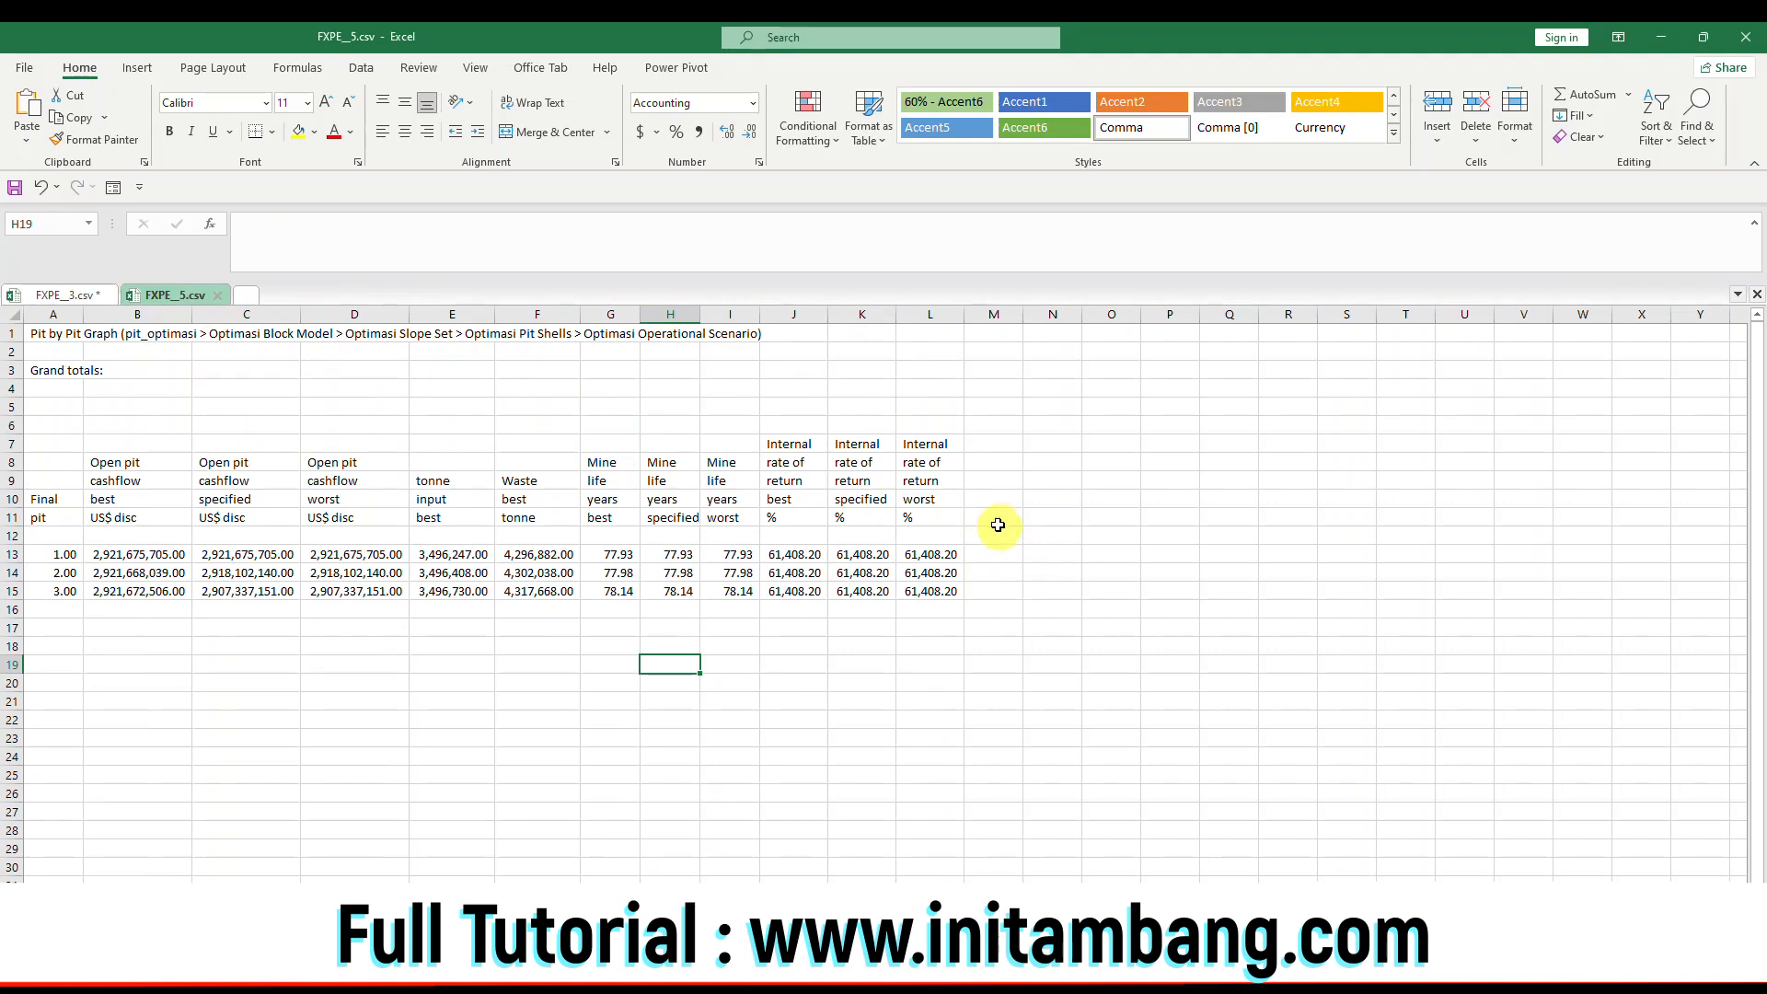
left_click(994, 518)
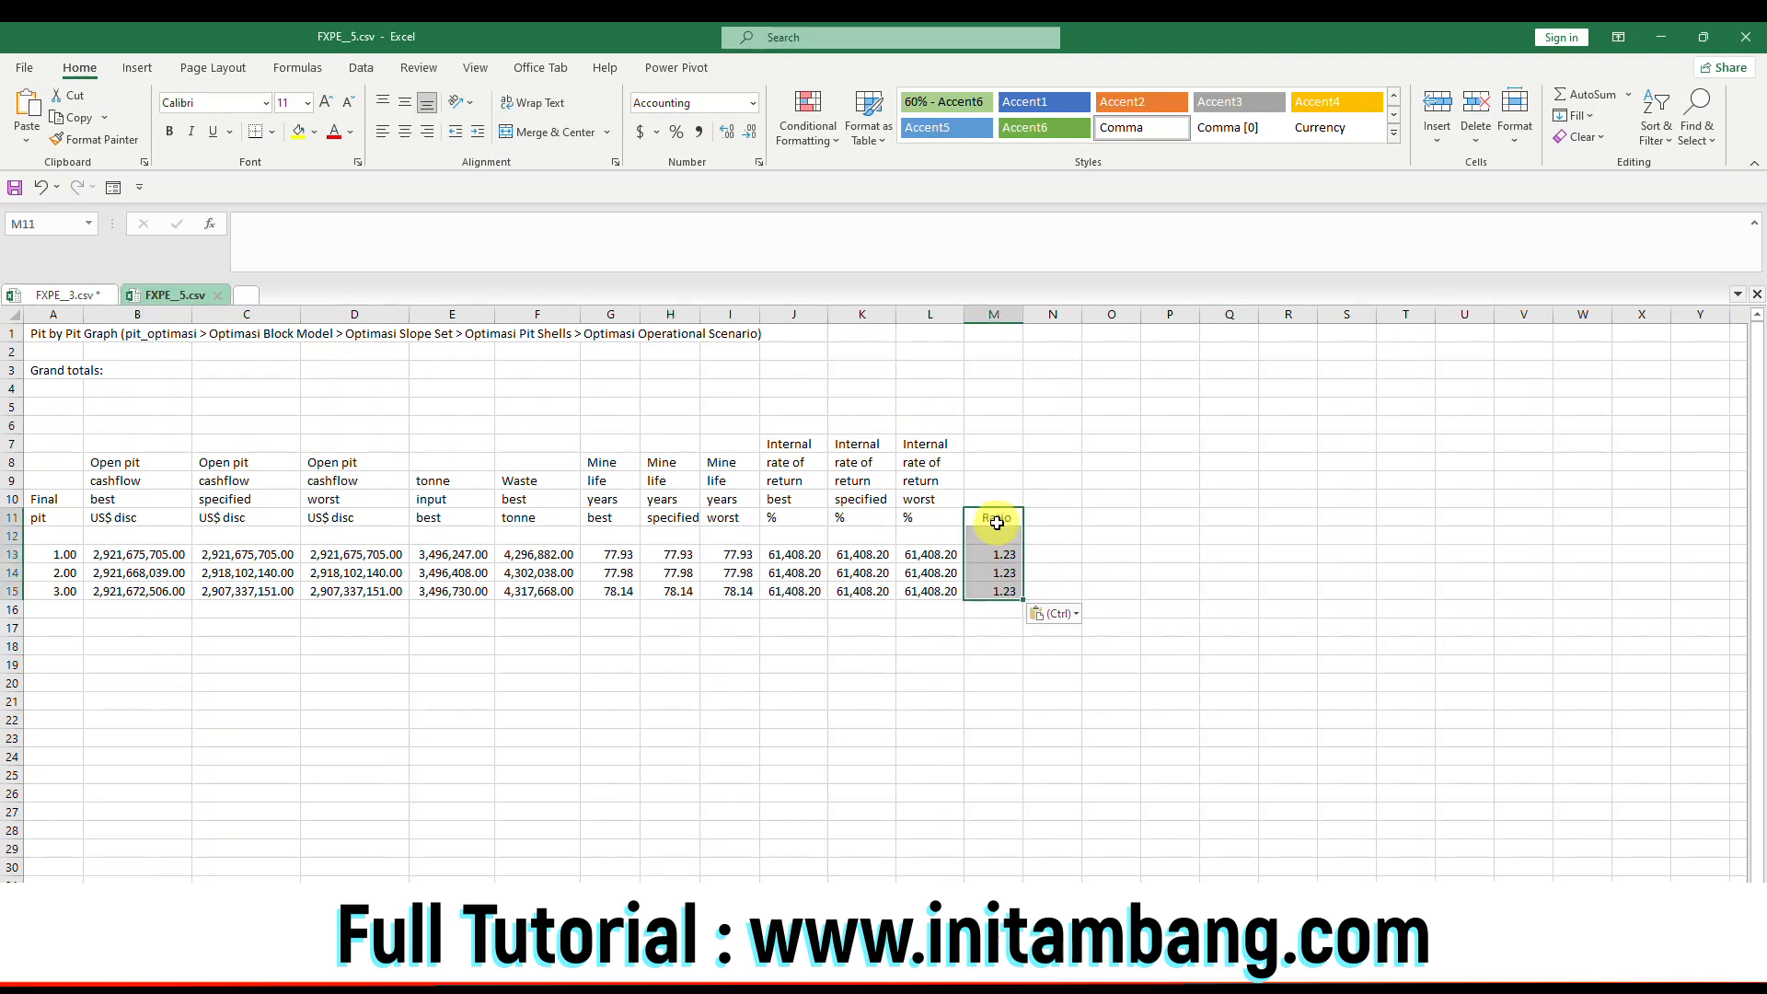
type("SR")
key("Return")
left_click(1001, 553)
left_click(994, 577)
key("Down")
left_click(990, 557)
Switch to Whittle and export pit shell 1 of Optimasi Pit Shells as a block-outline DXF named pit_optimasi_1.dxf.
key("alt+Tab")
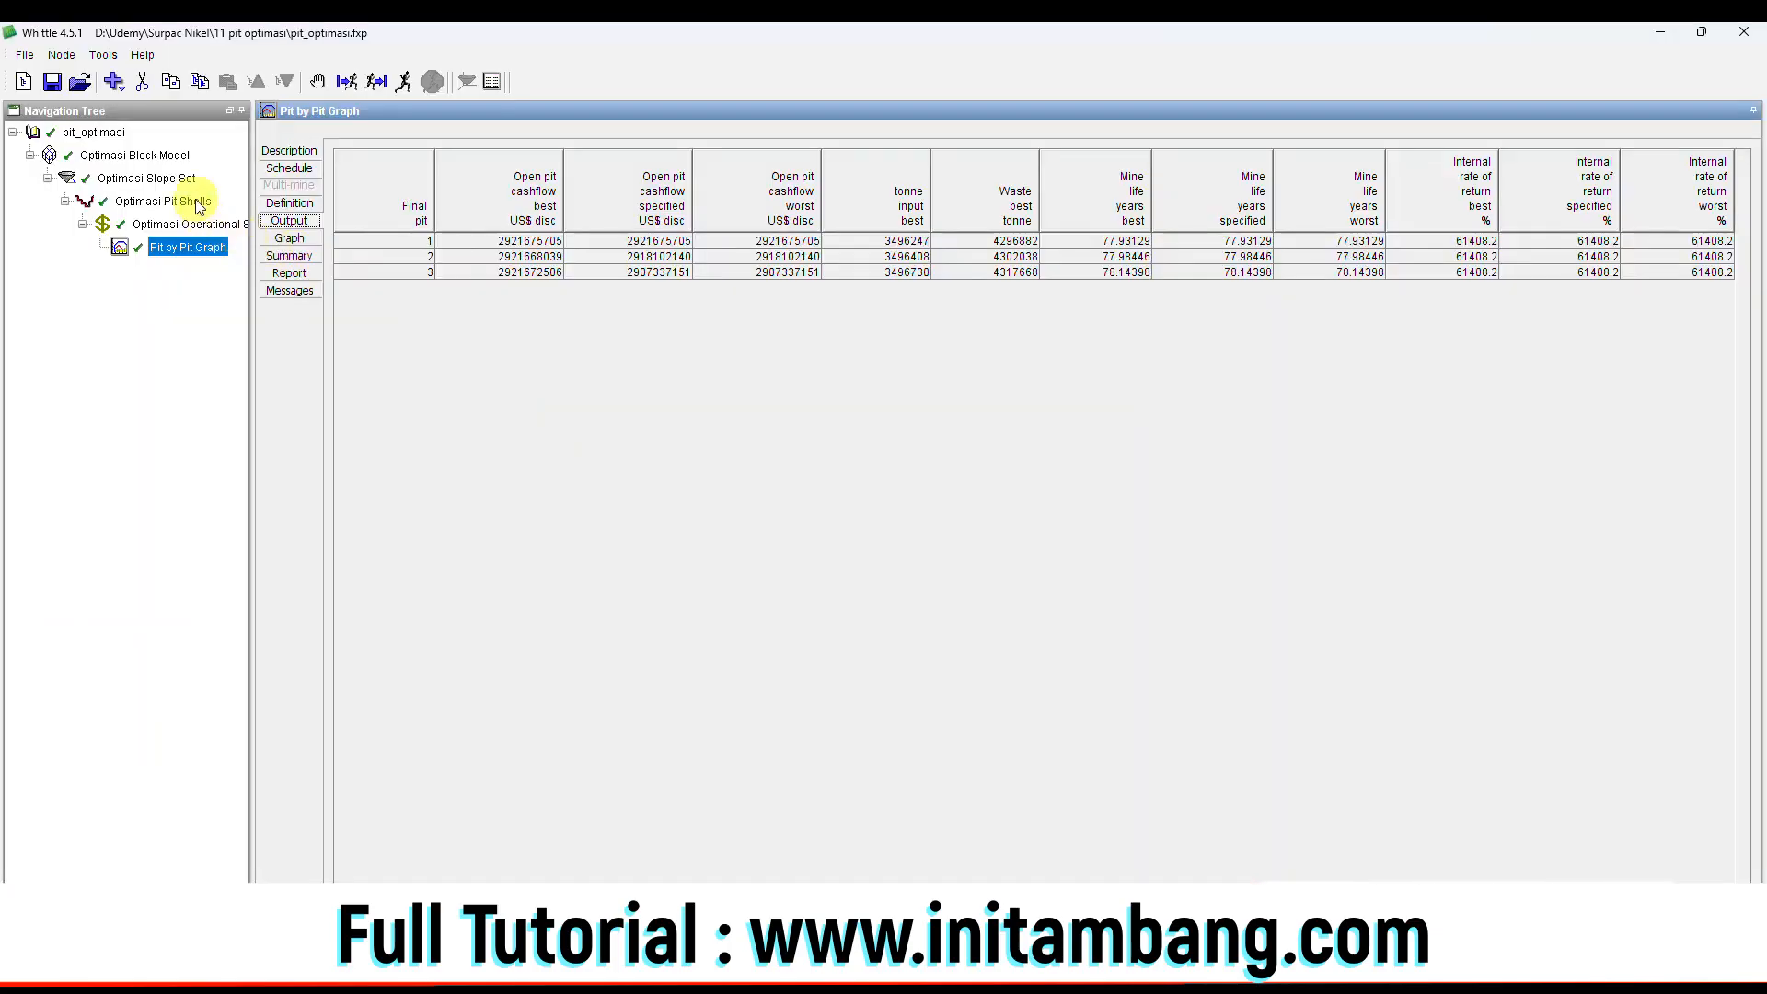
left_click(196, 202)
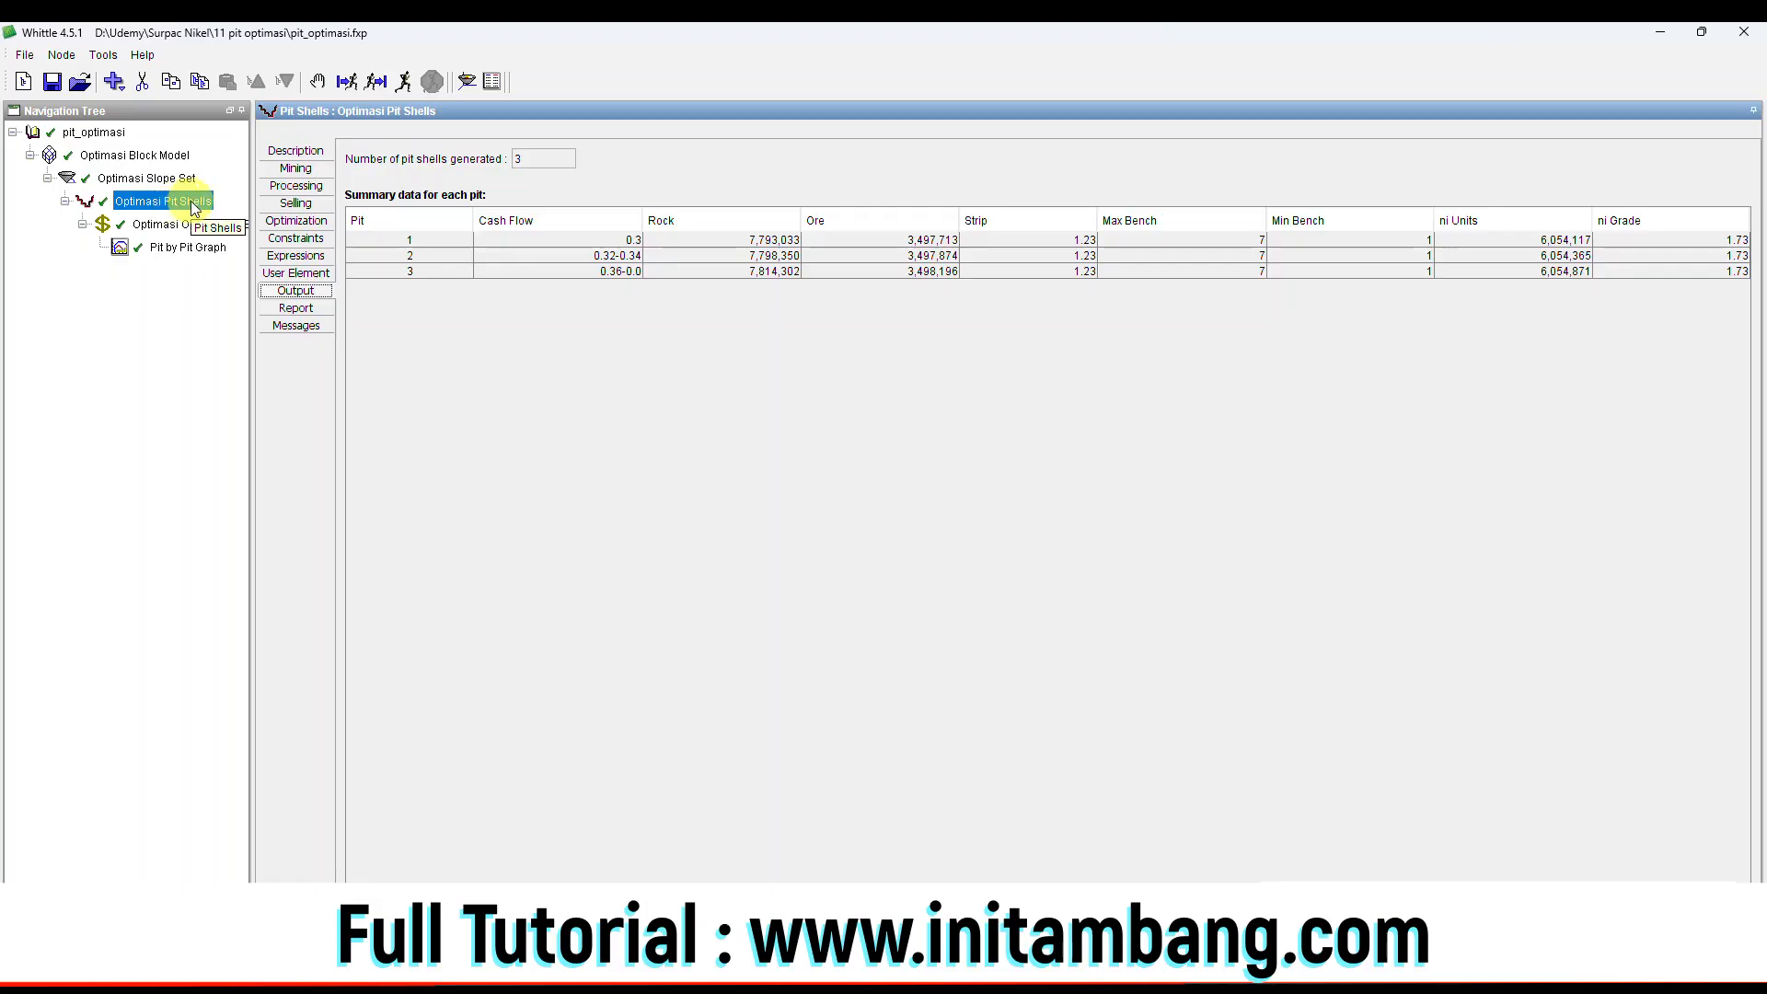
right_click(191, 202)
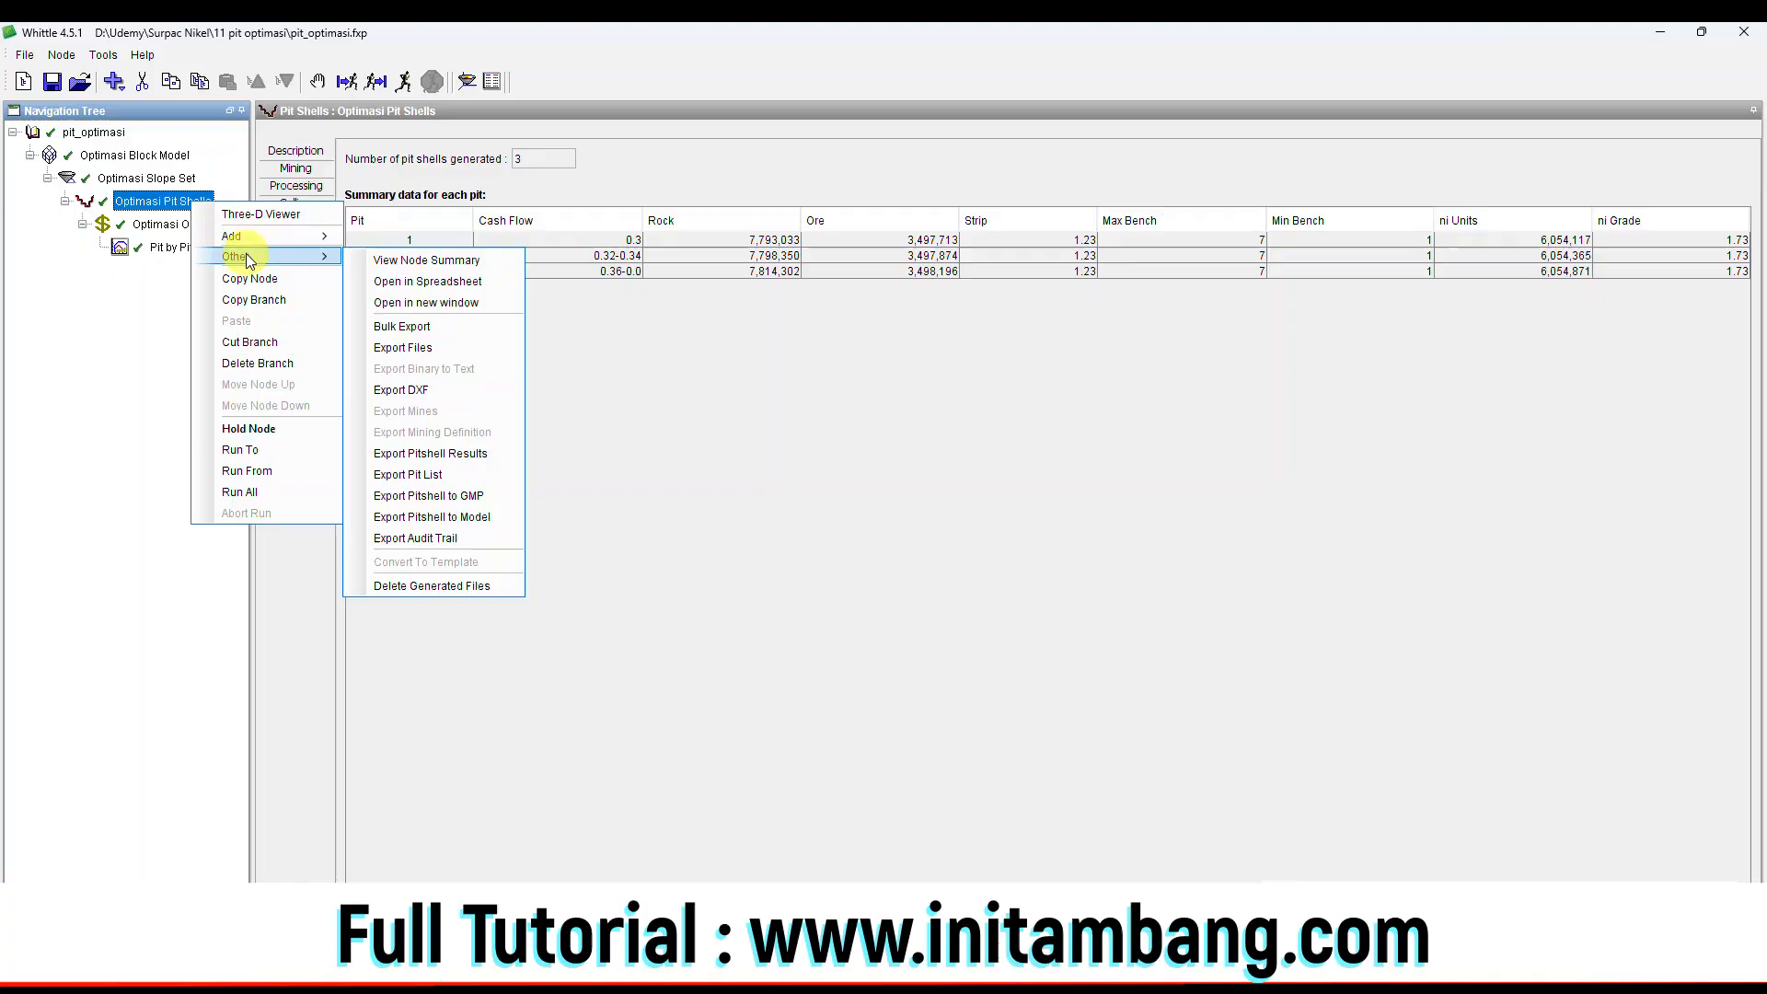
mouse_move(289, 256)
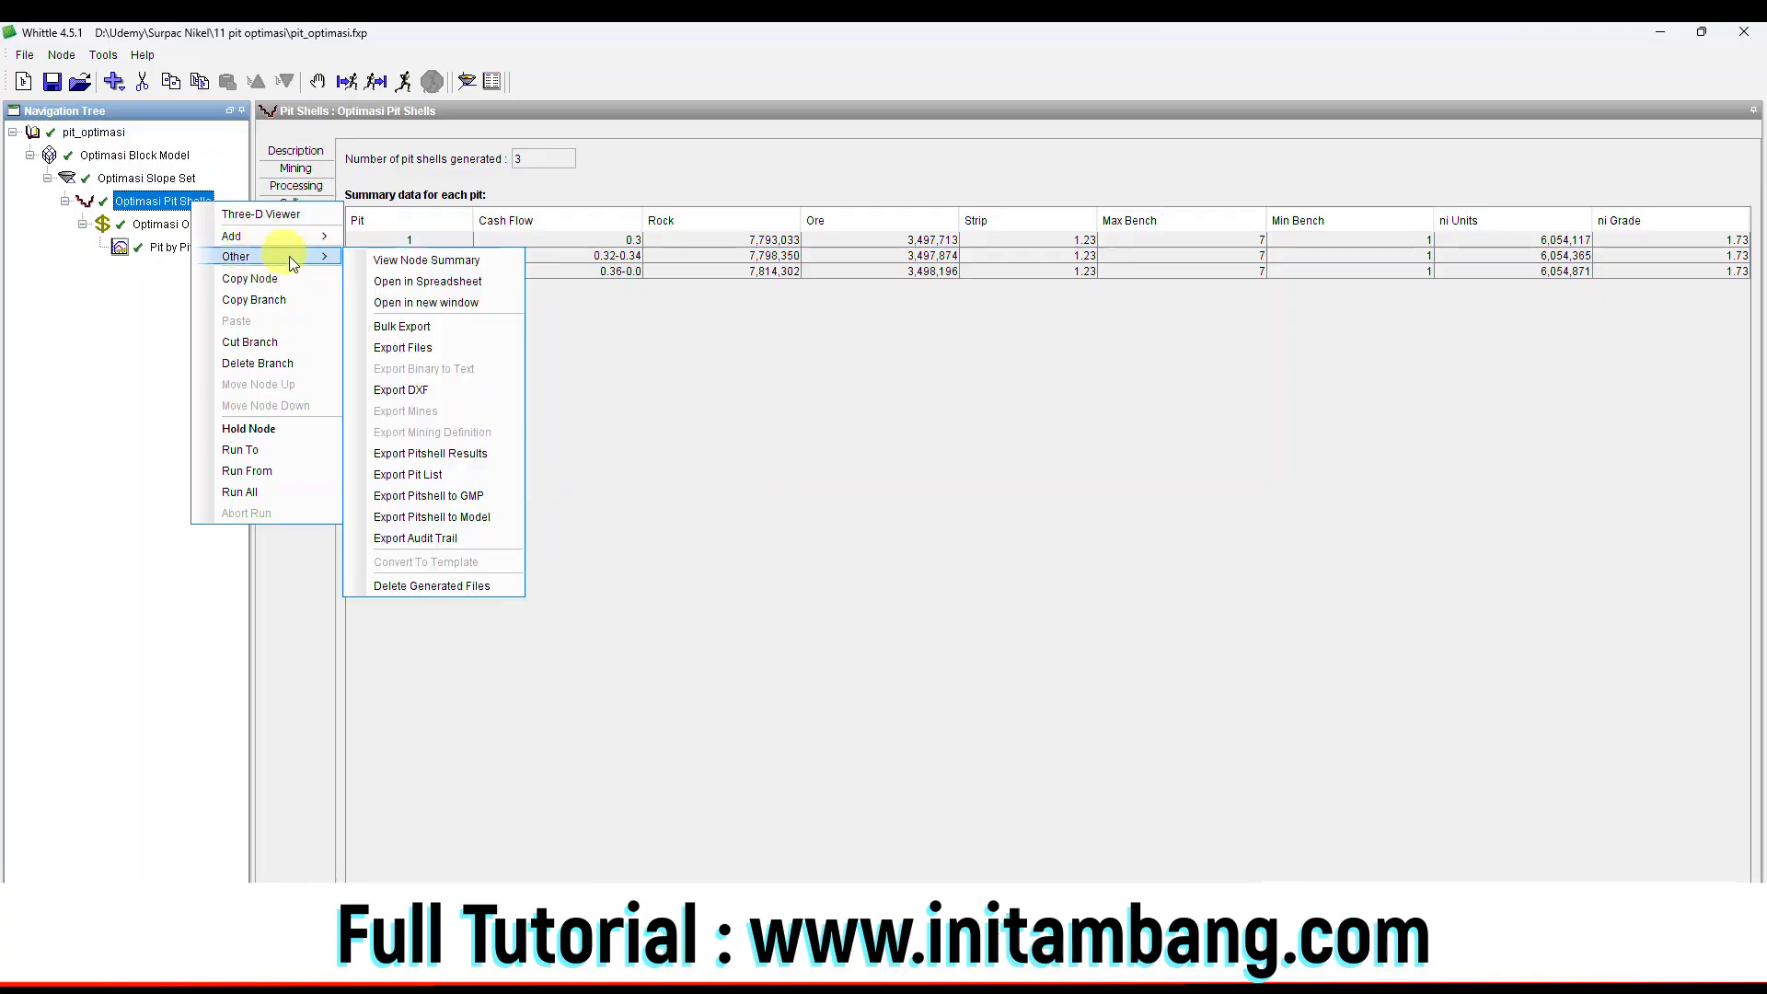
left_click(427, 389)
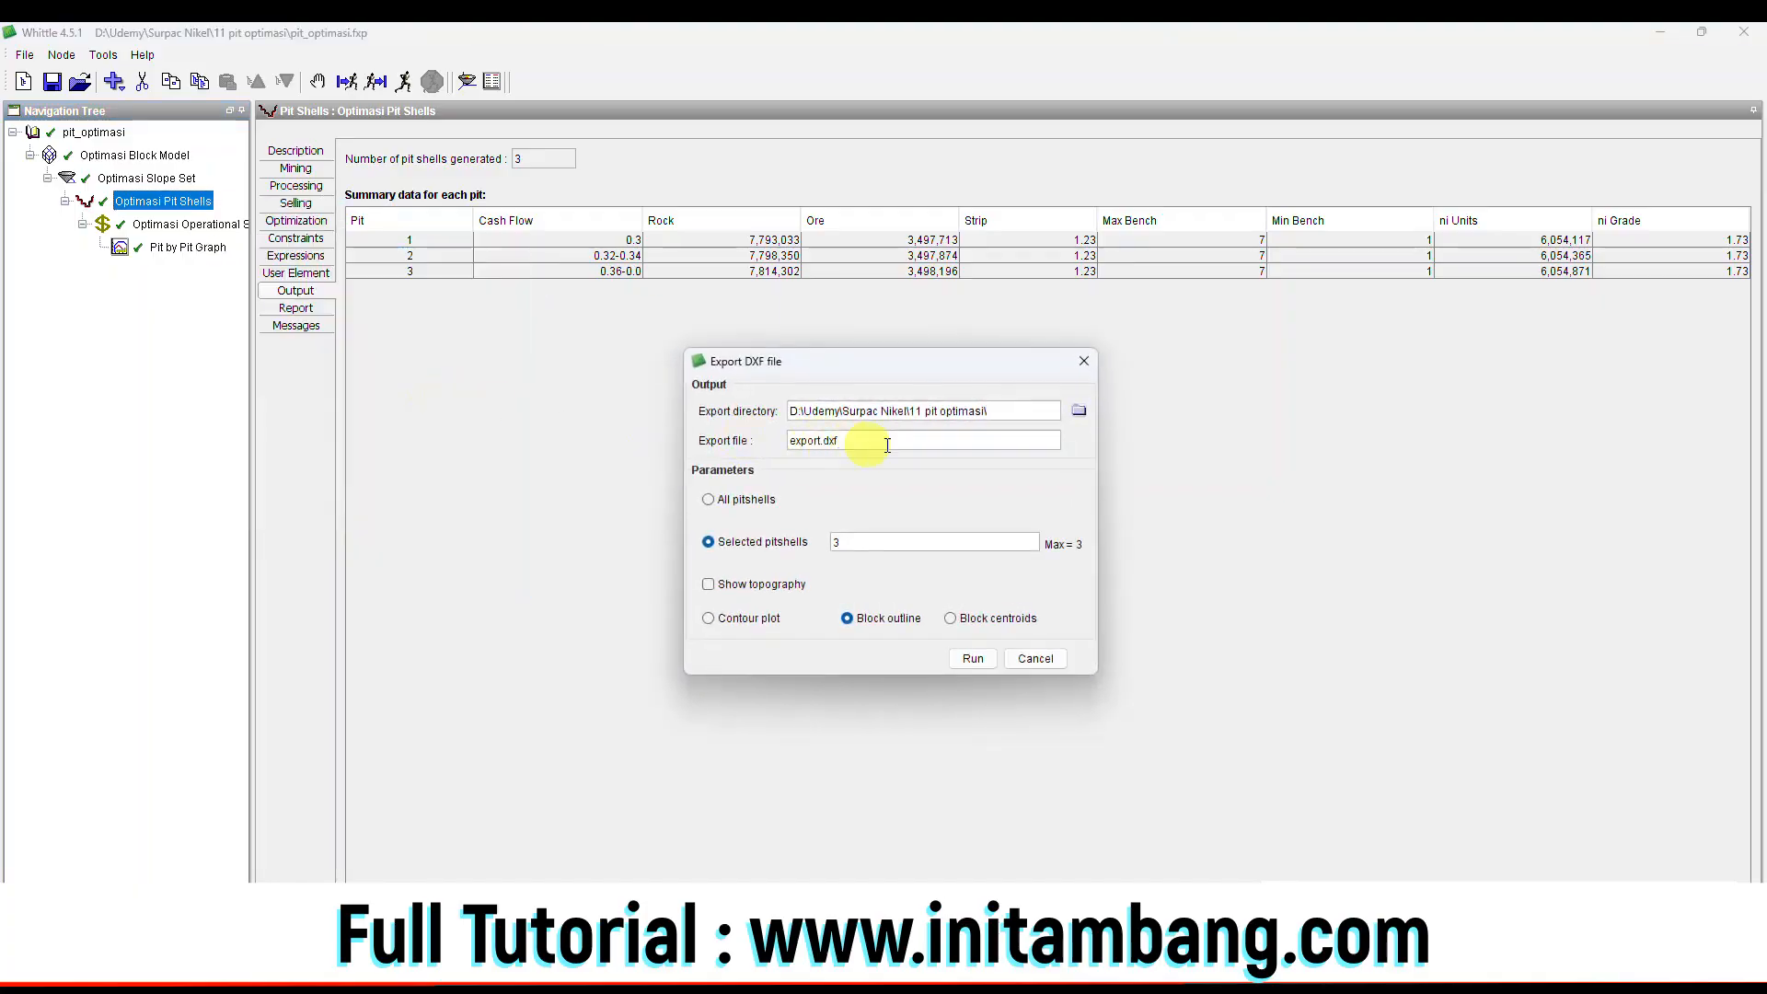
left_click(852, 543)
type("1")
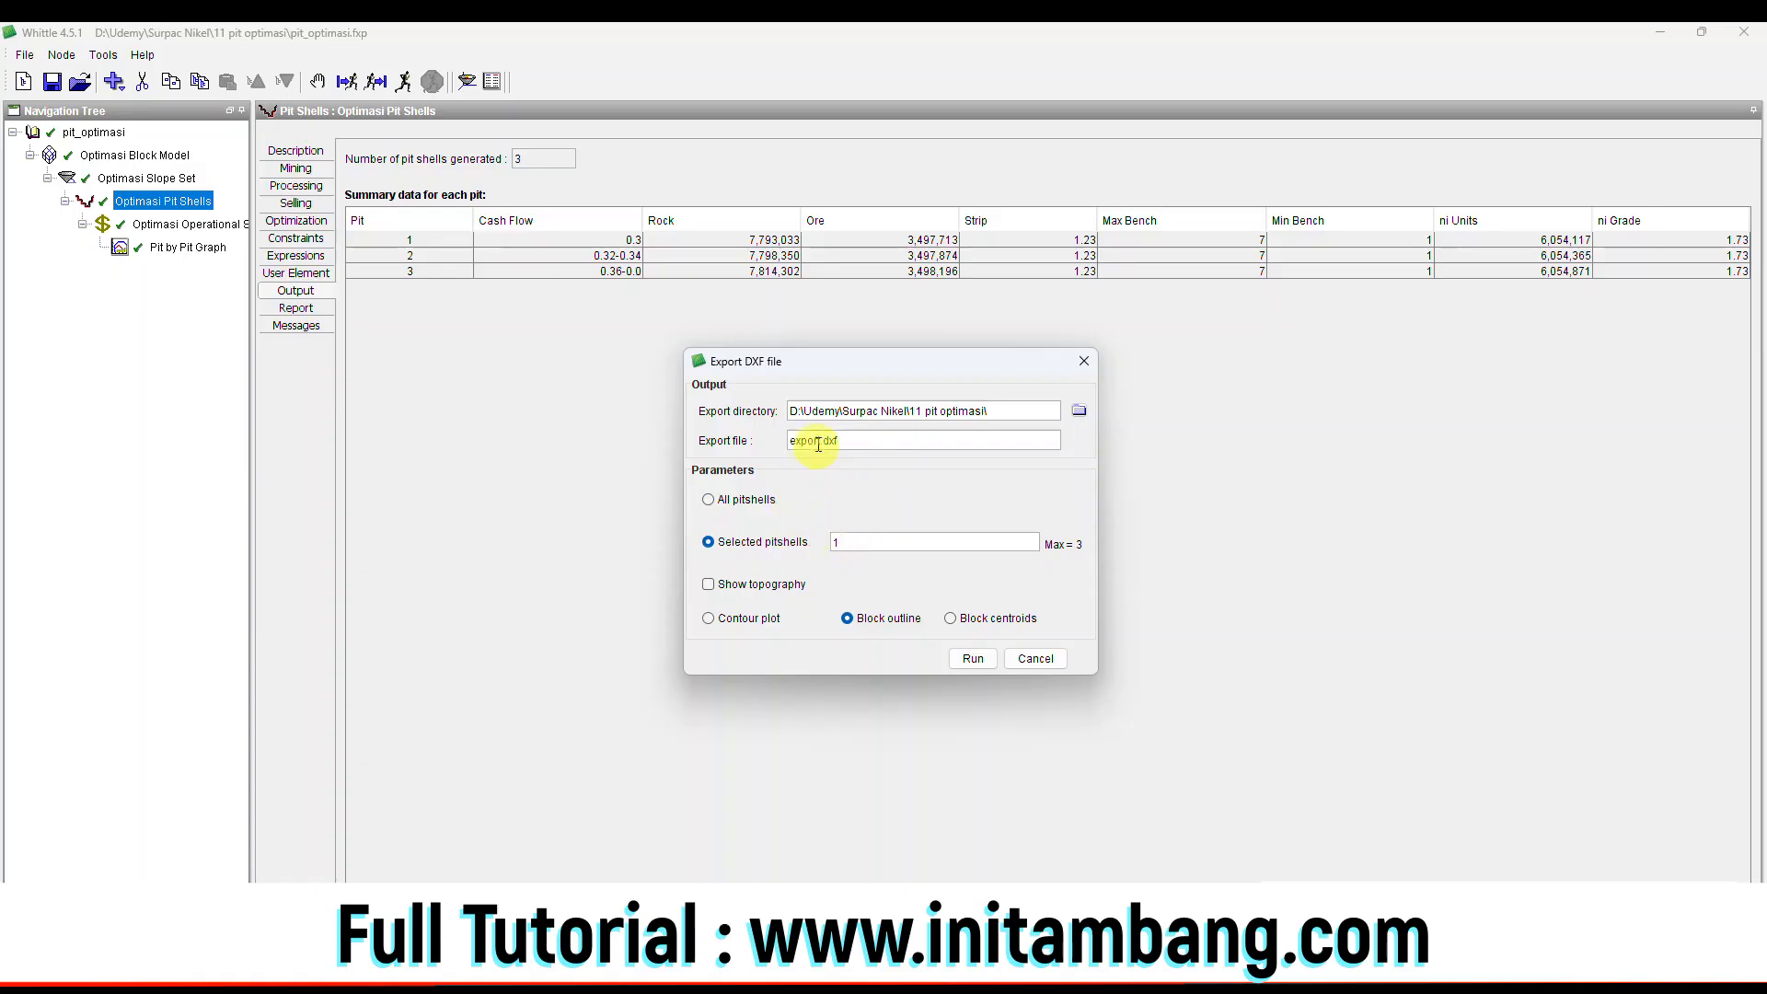
left_click_drag(821, 441, 758, 440)
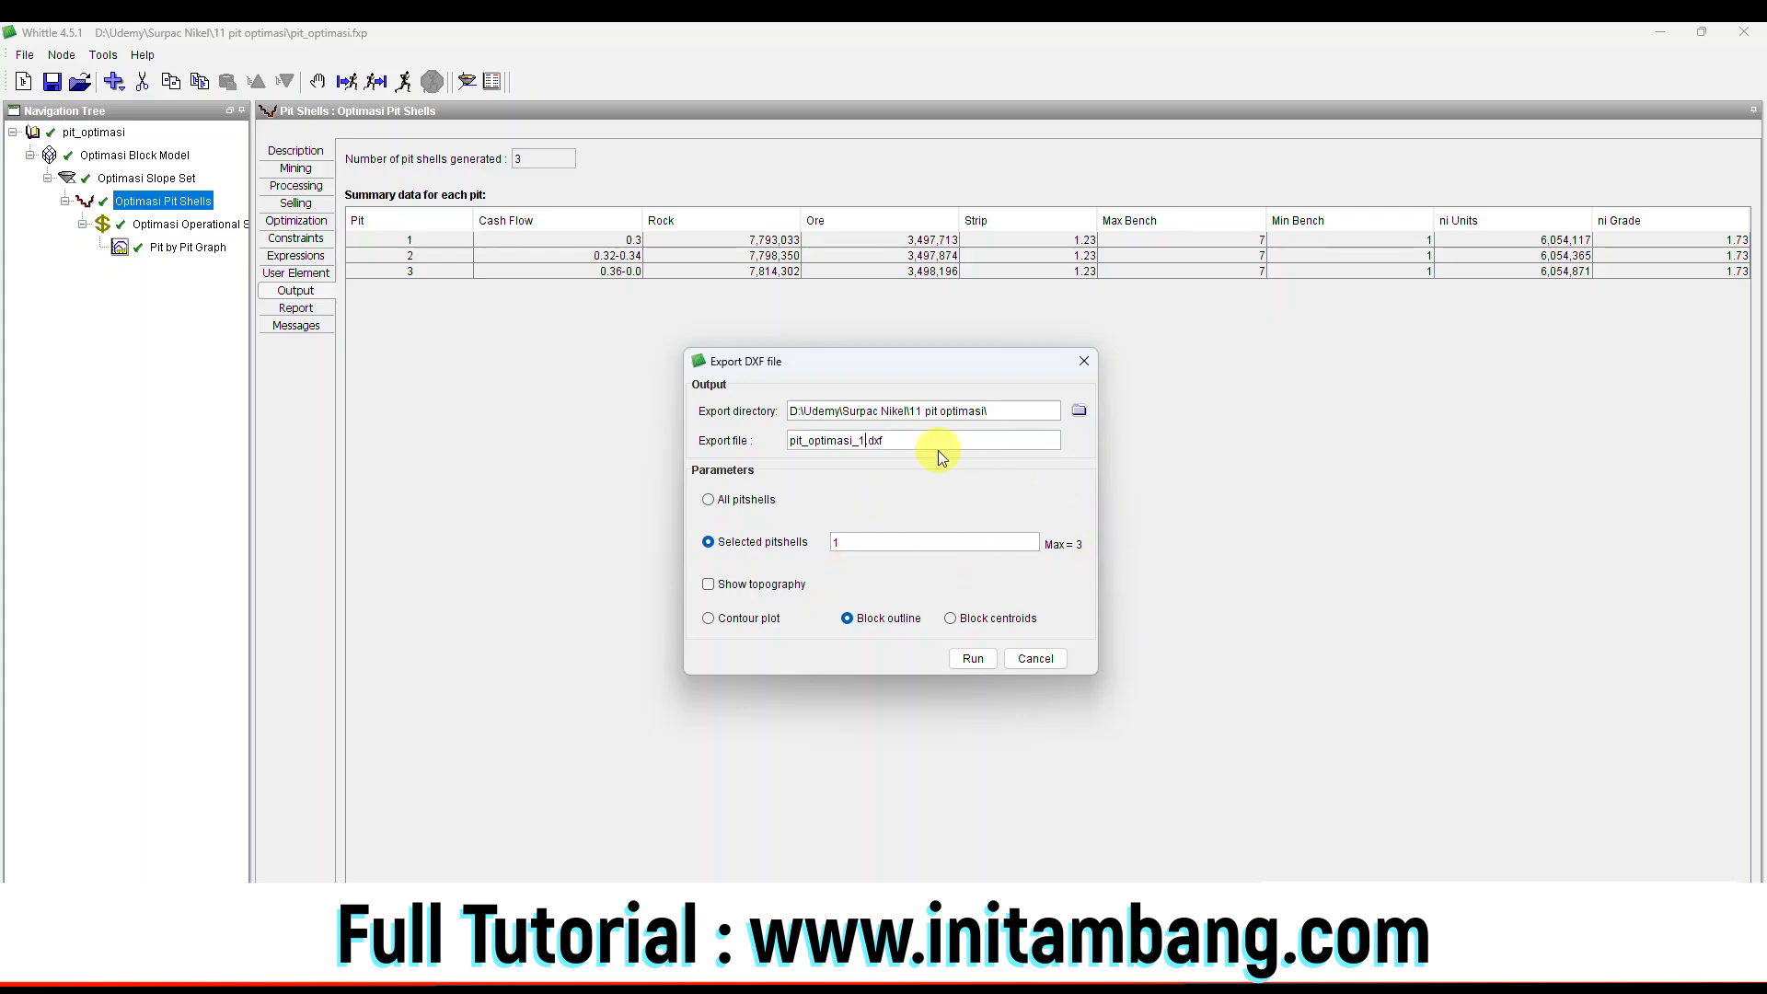
type(".")
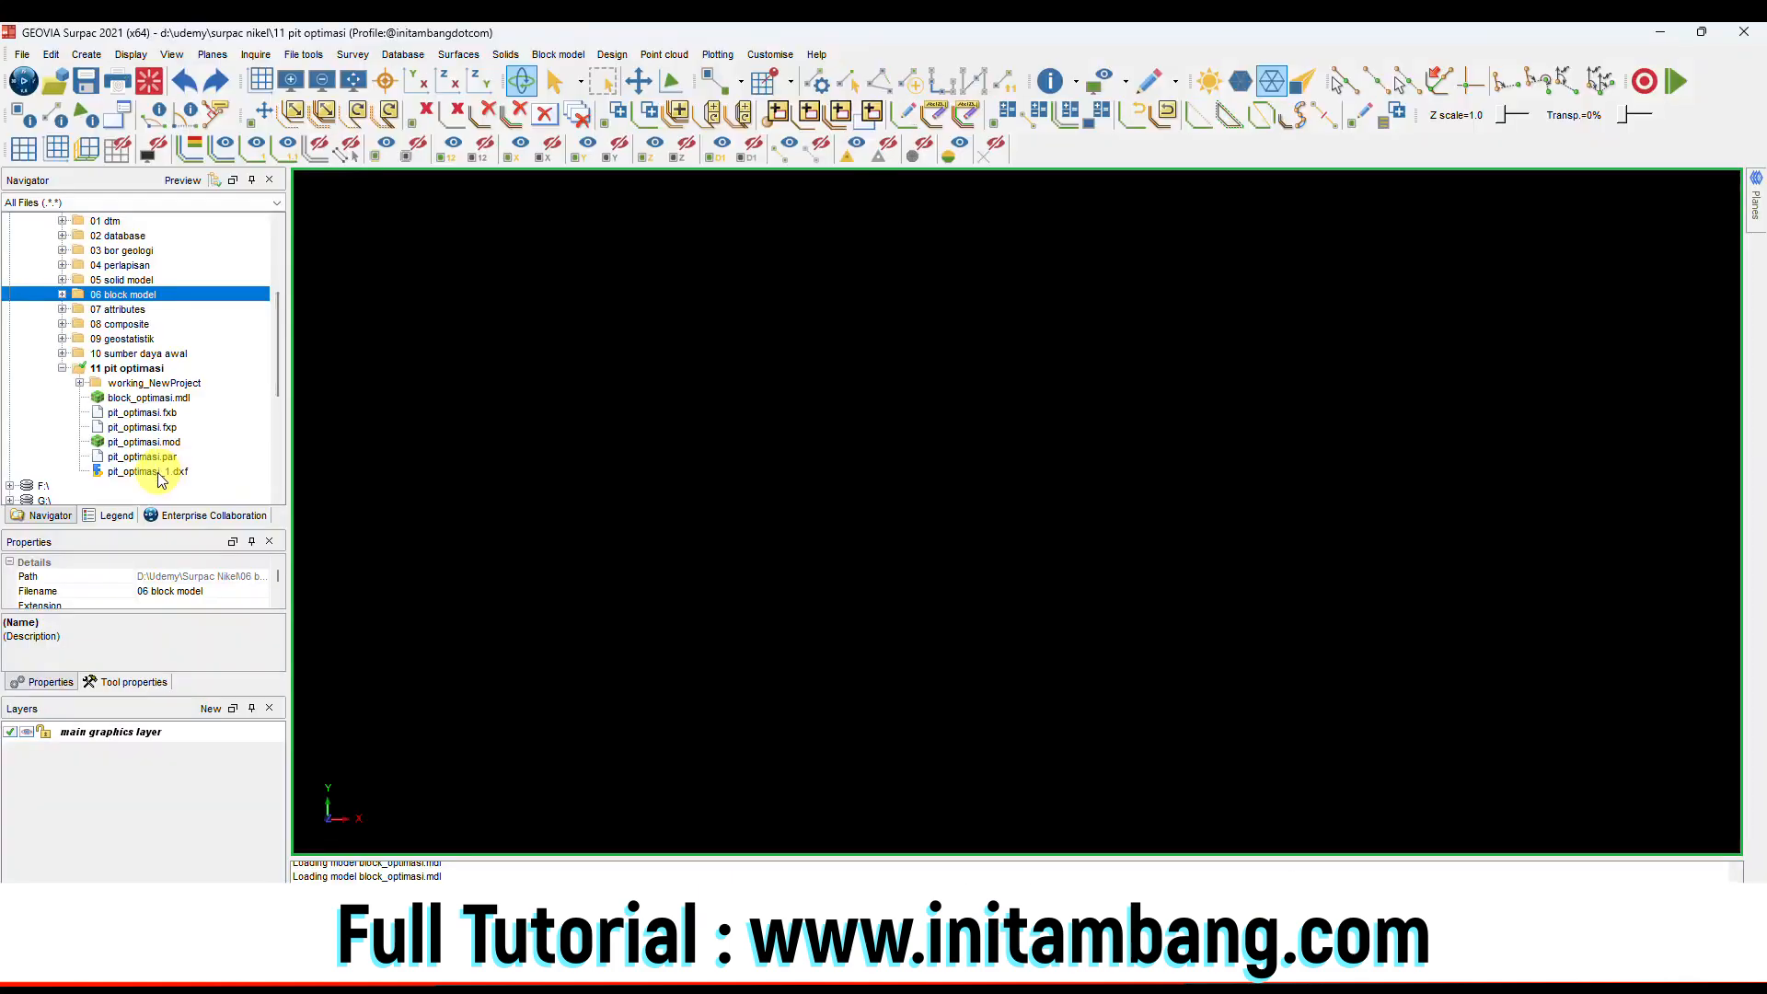
Open pit_optimasi_1.dxf from the 11 pit optimasi folder in Surpac and inspect the pit shell in 3D.
left_click(175, 472)
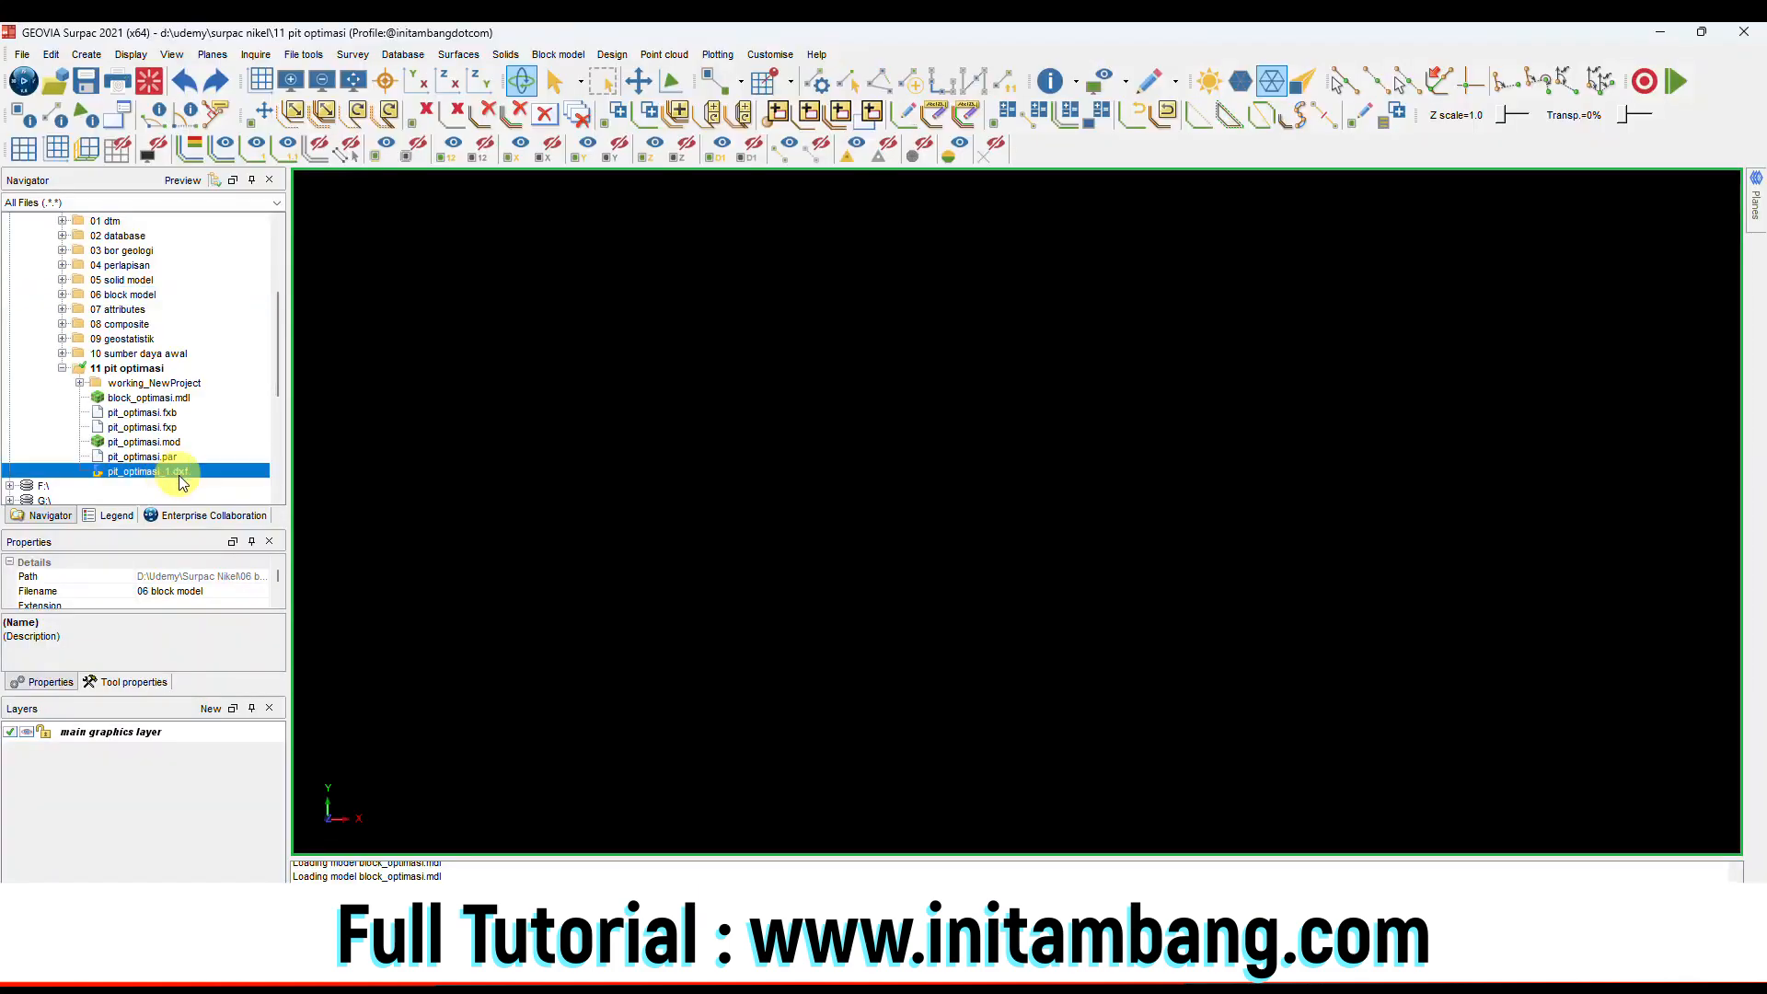
right_click(173, 474)
left_click(222, 396)
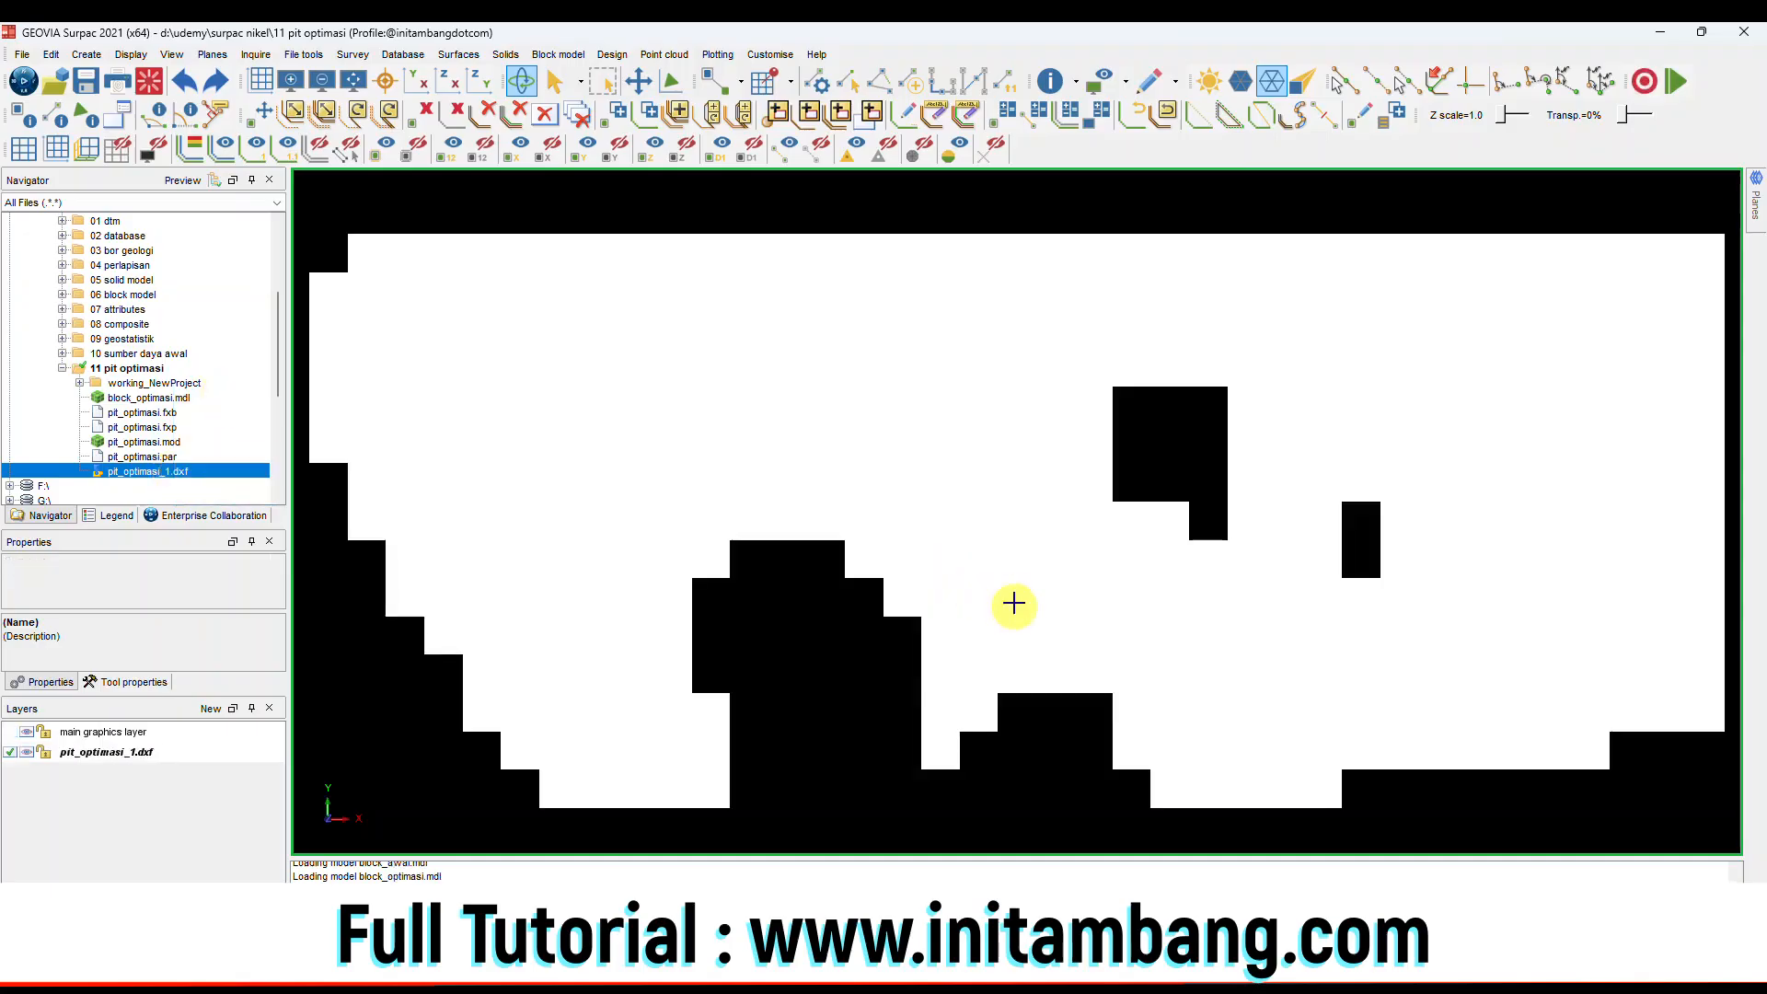
left_click_drag(1013, 604, 1041, 564)
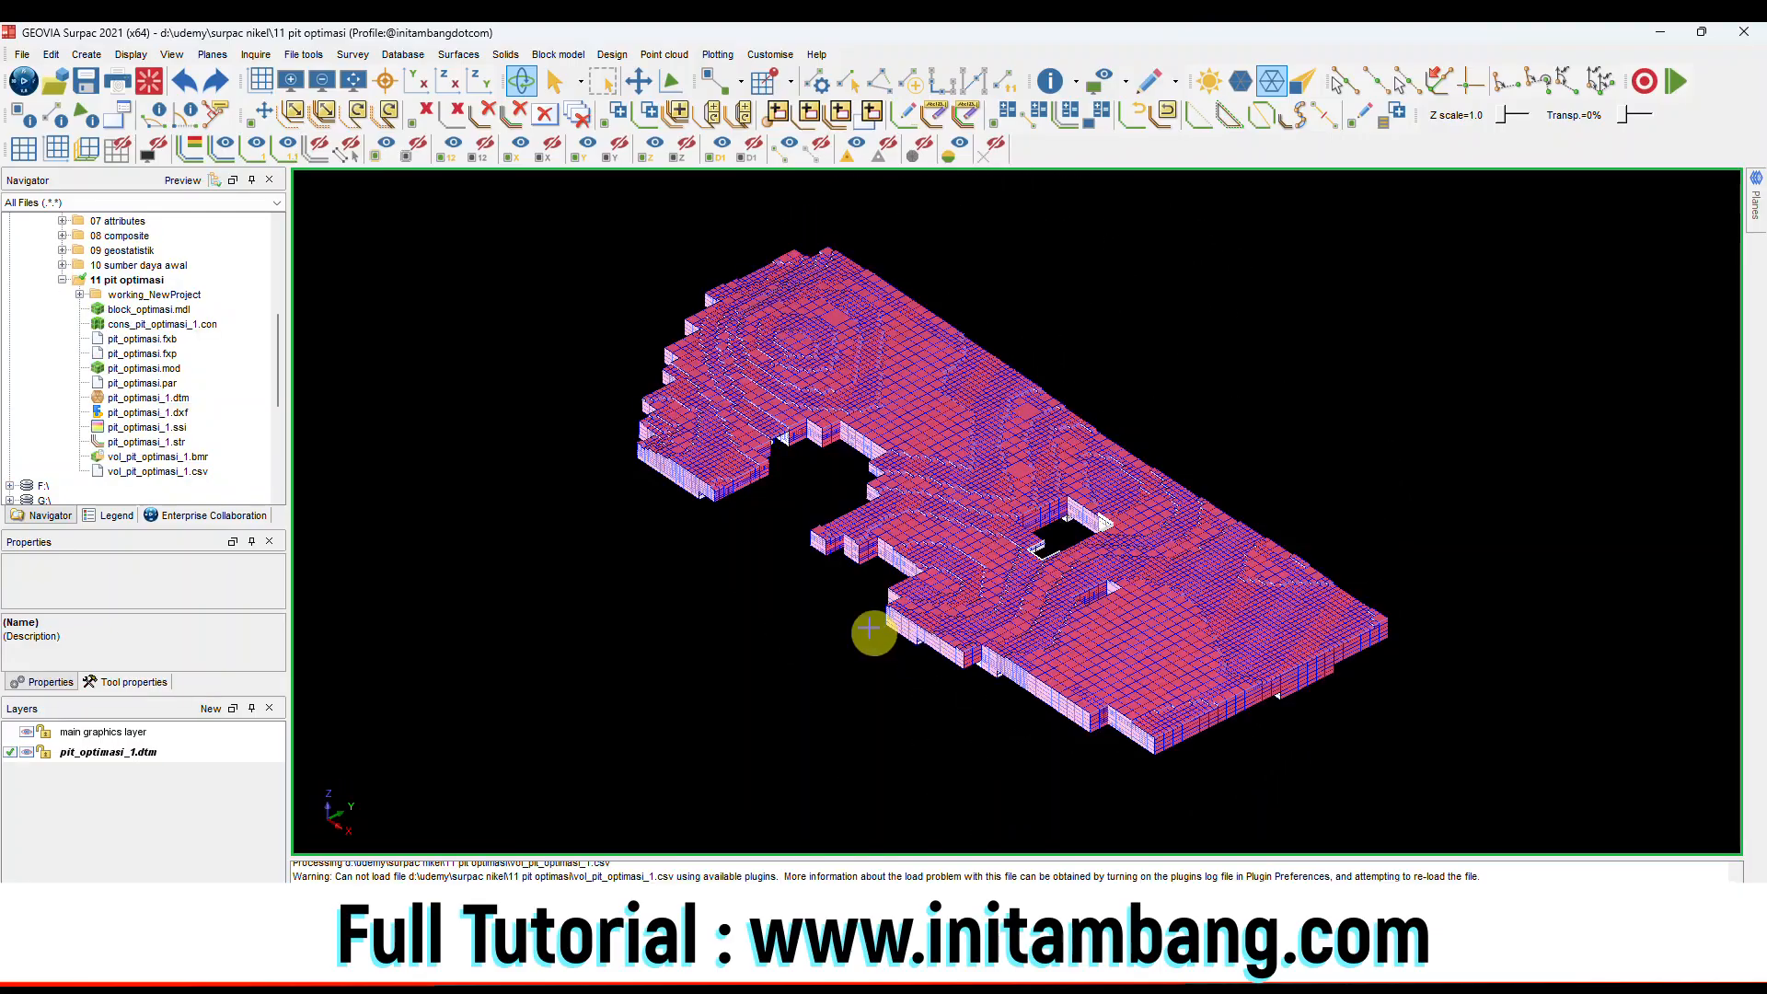
left_click_drag(781, 493, 920, 406)
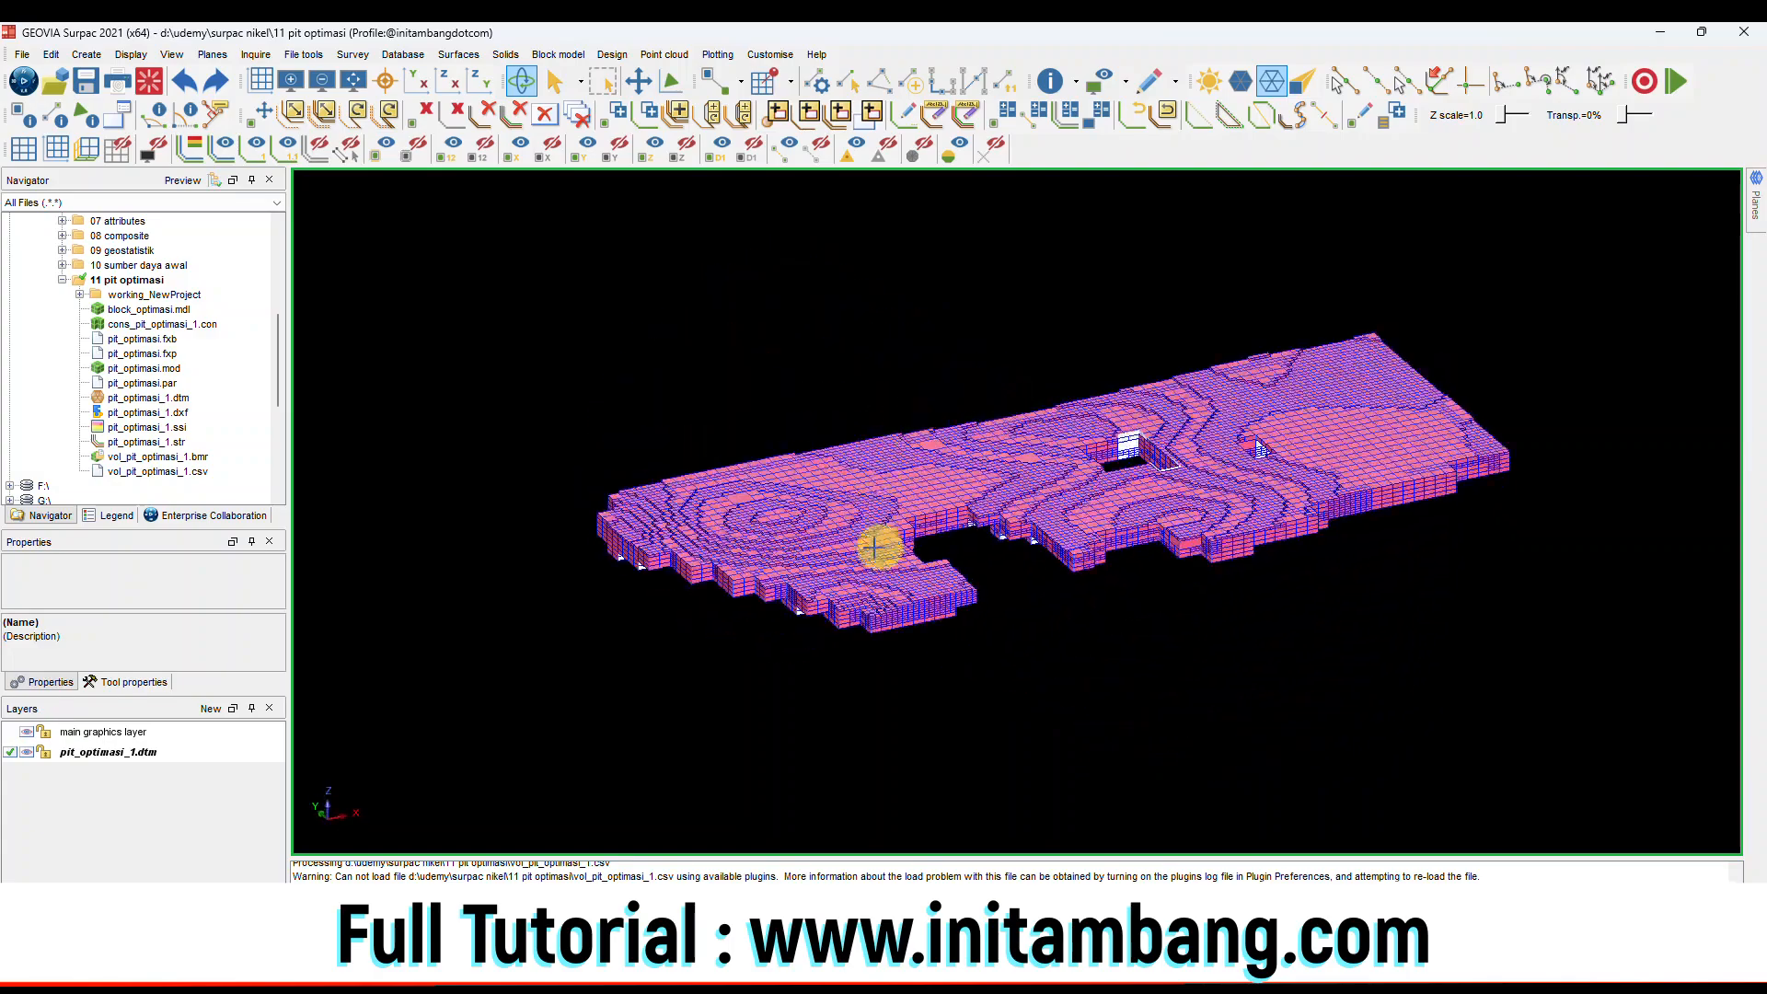
left_click_drag(880, 544, 797, 533)
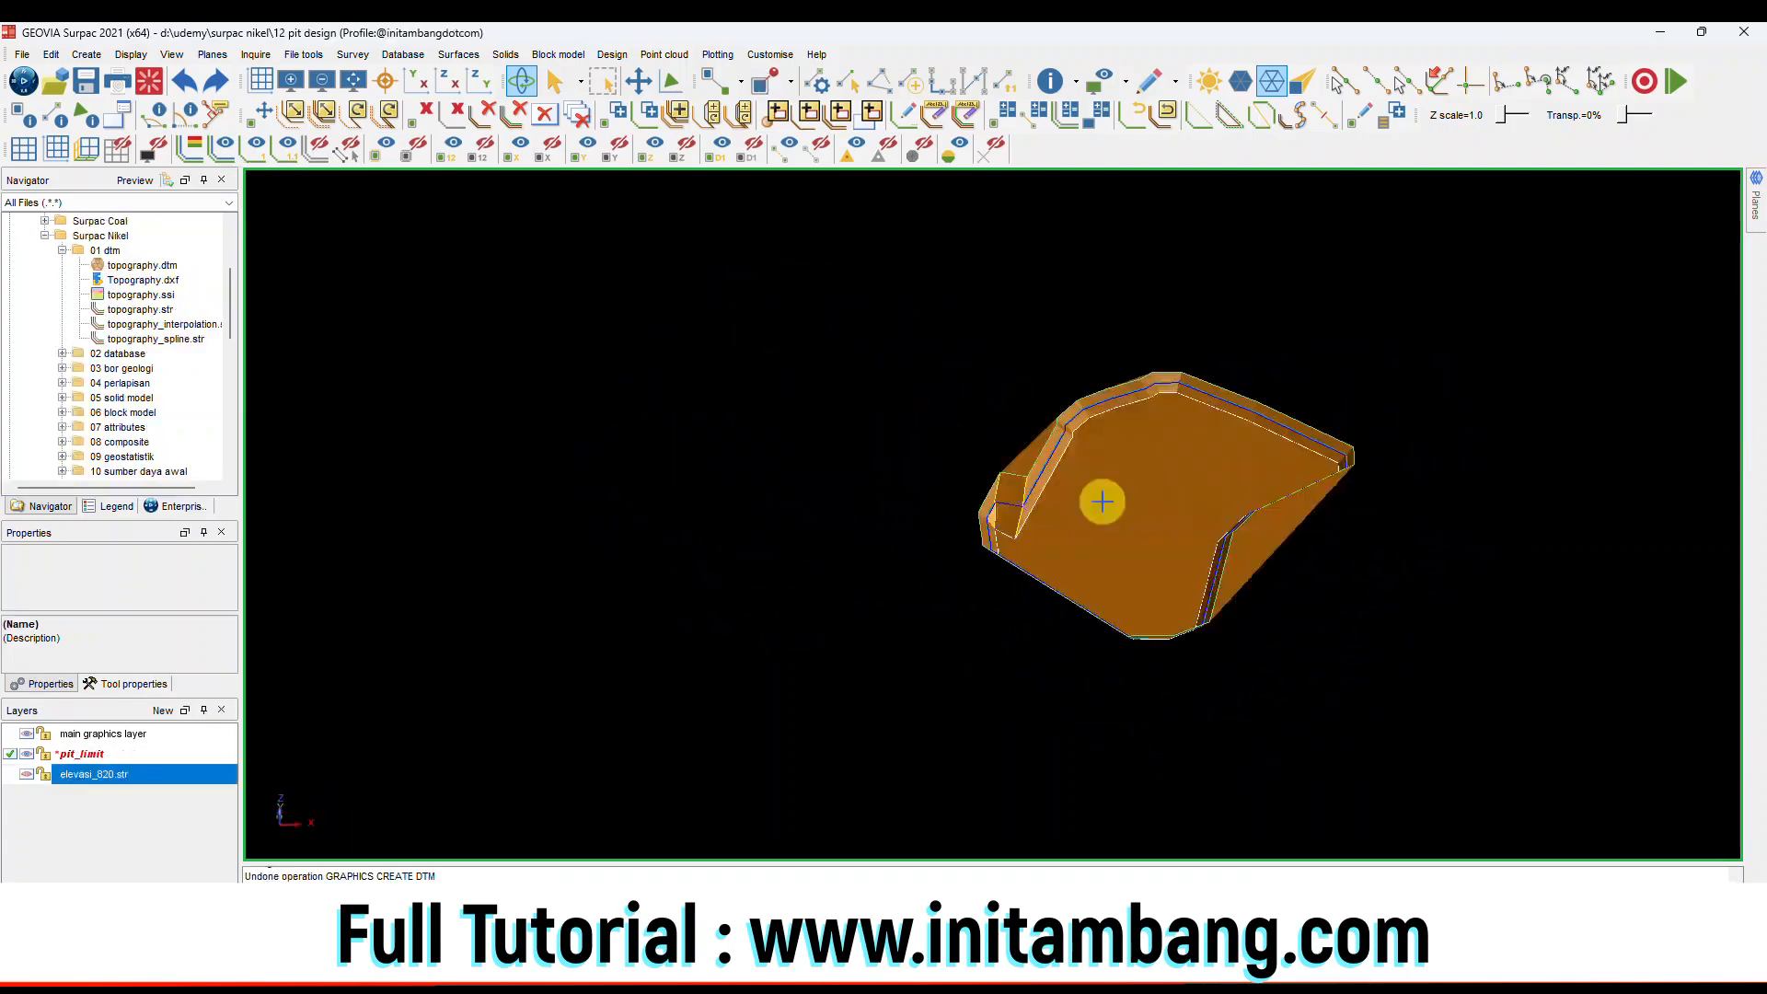
Examine the pit_limit surface in 3D, checking its bench walls, ramp and floor from several angles.
scroll(1096, 497, "up", 3)
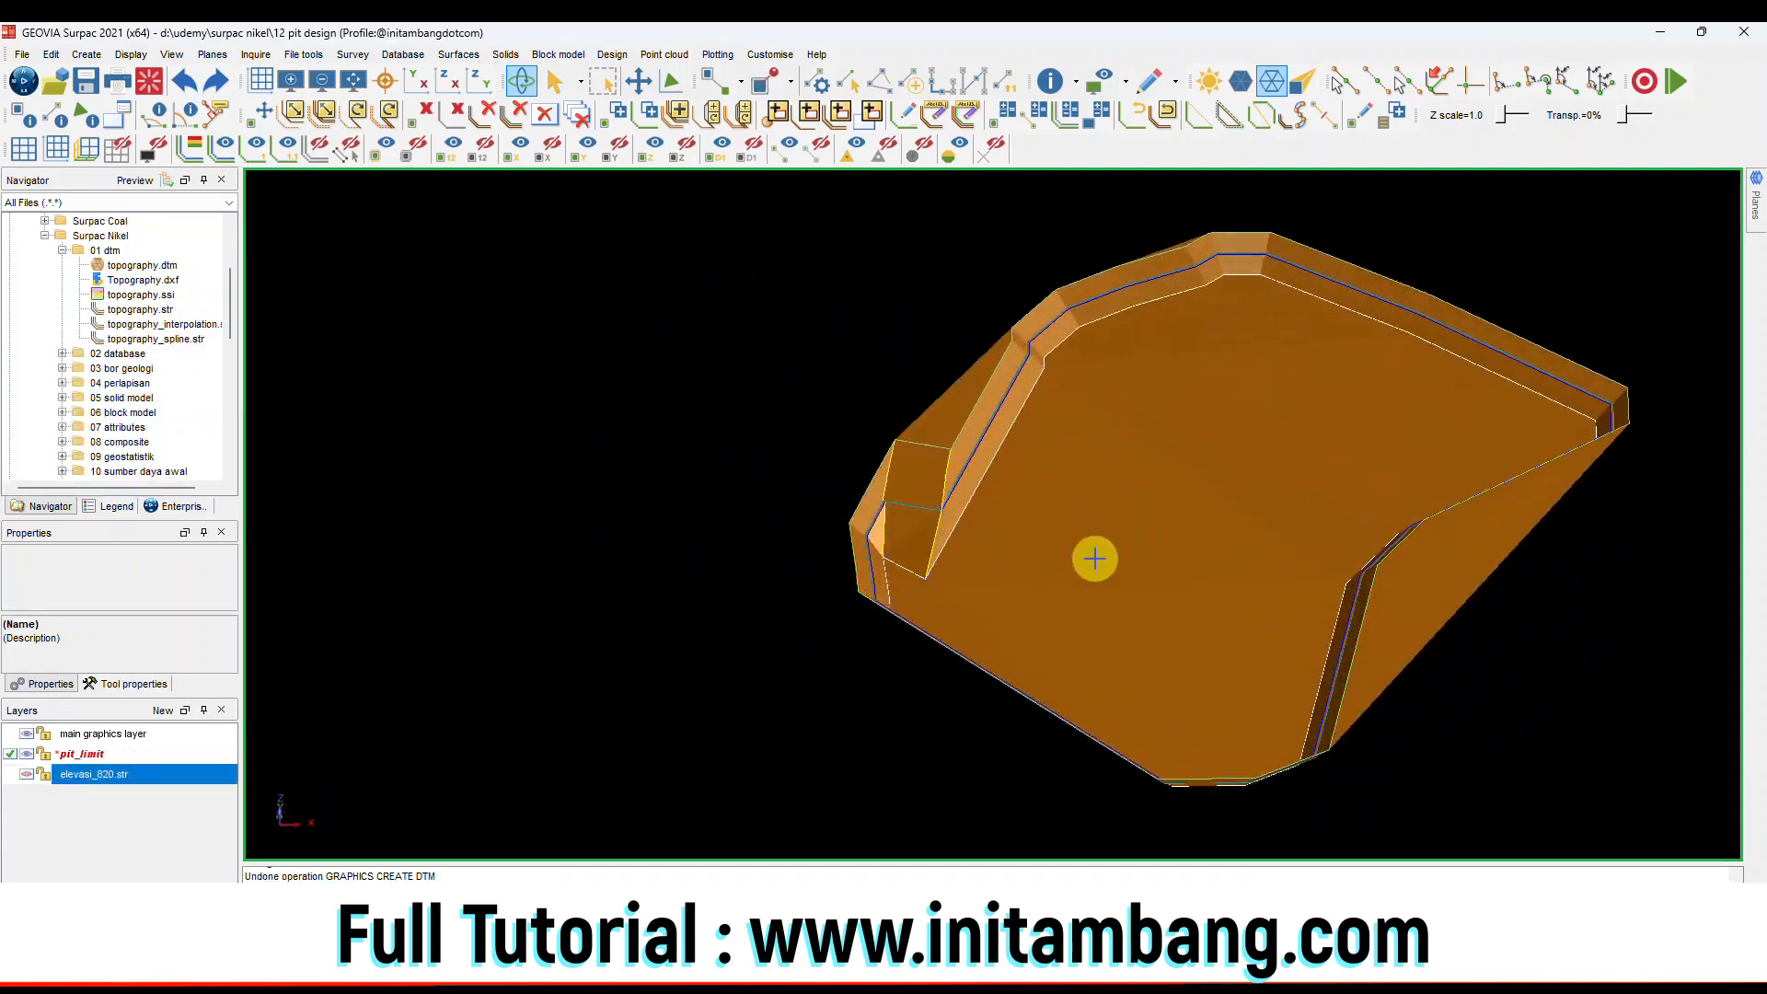
scroll(1100, 552, "down", 1)
scroll(1298, 564, "up", 5)
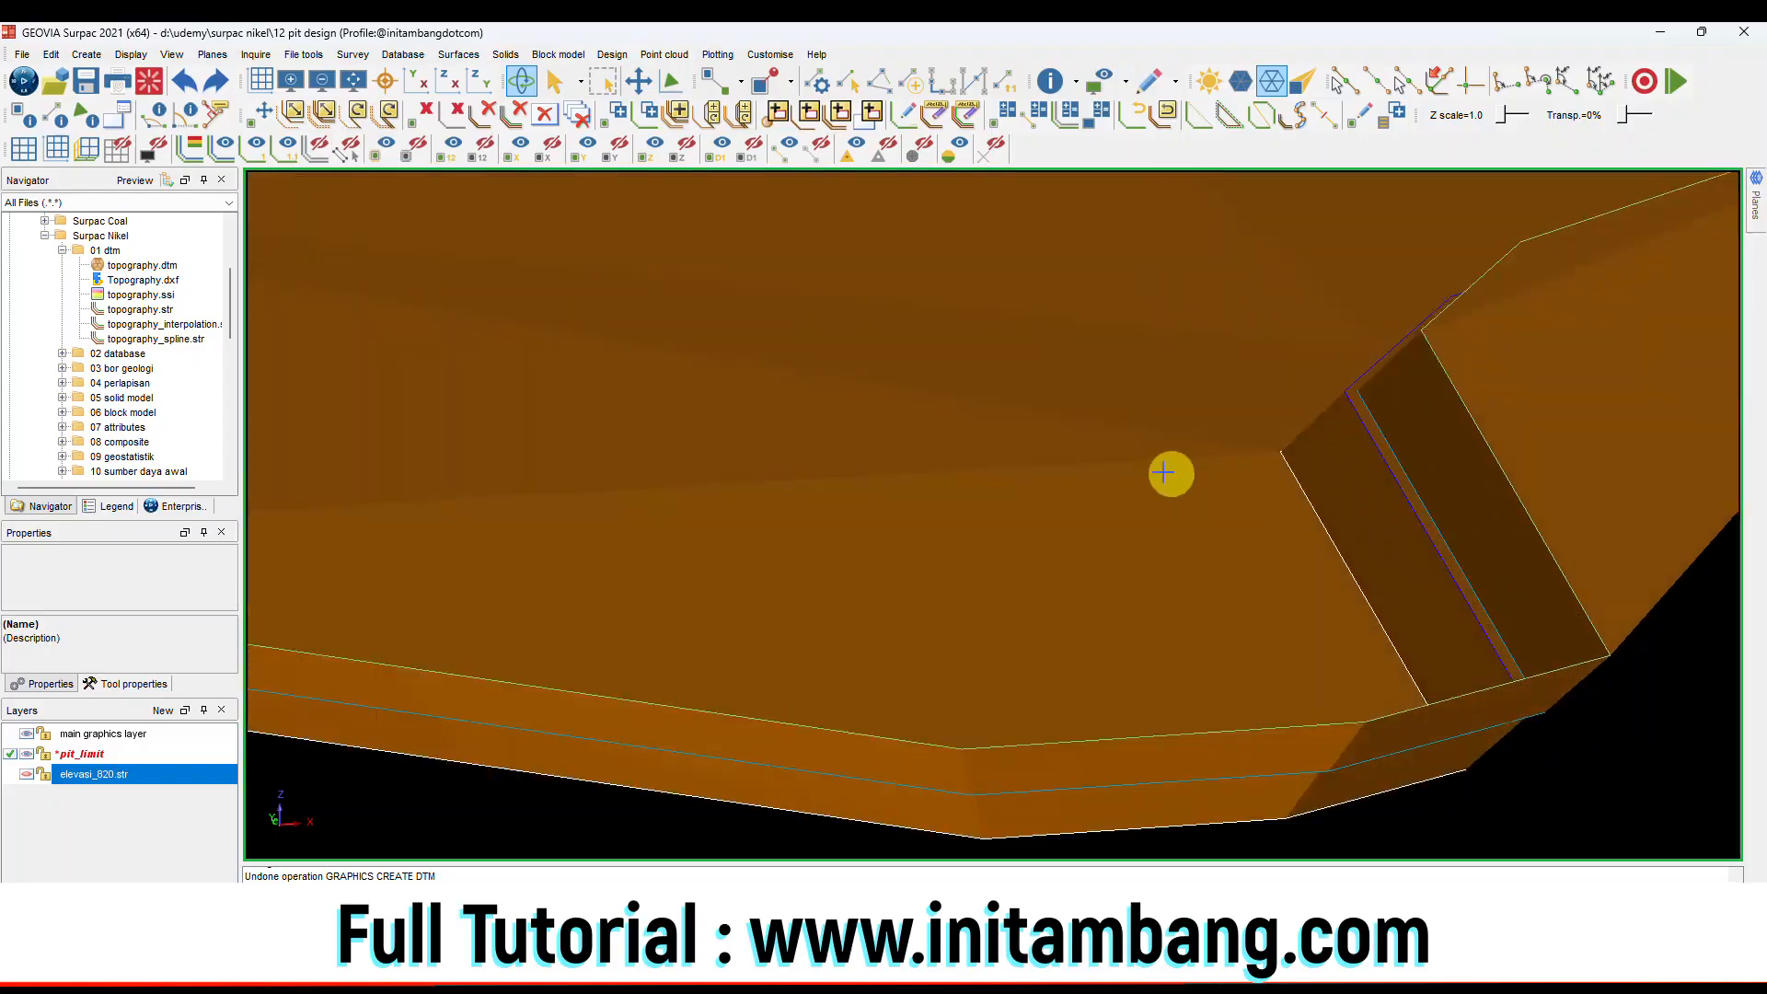
scroll(1168, 473, "down", 5)
left_click_drag(595, 462, 549, 493)
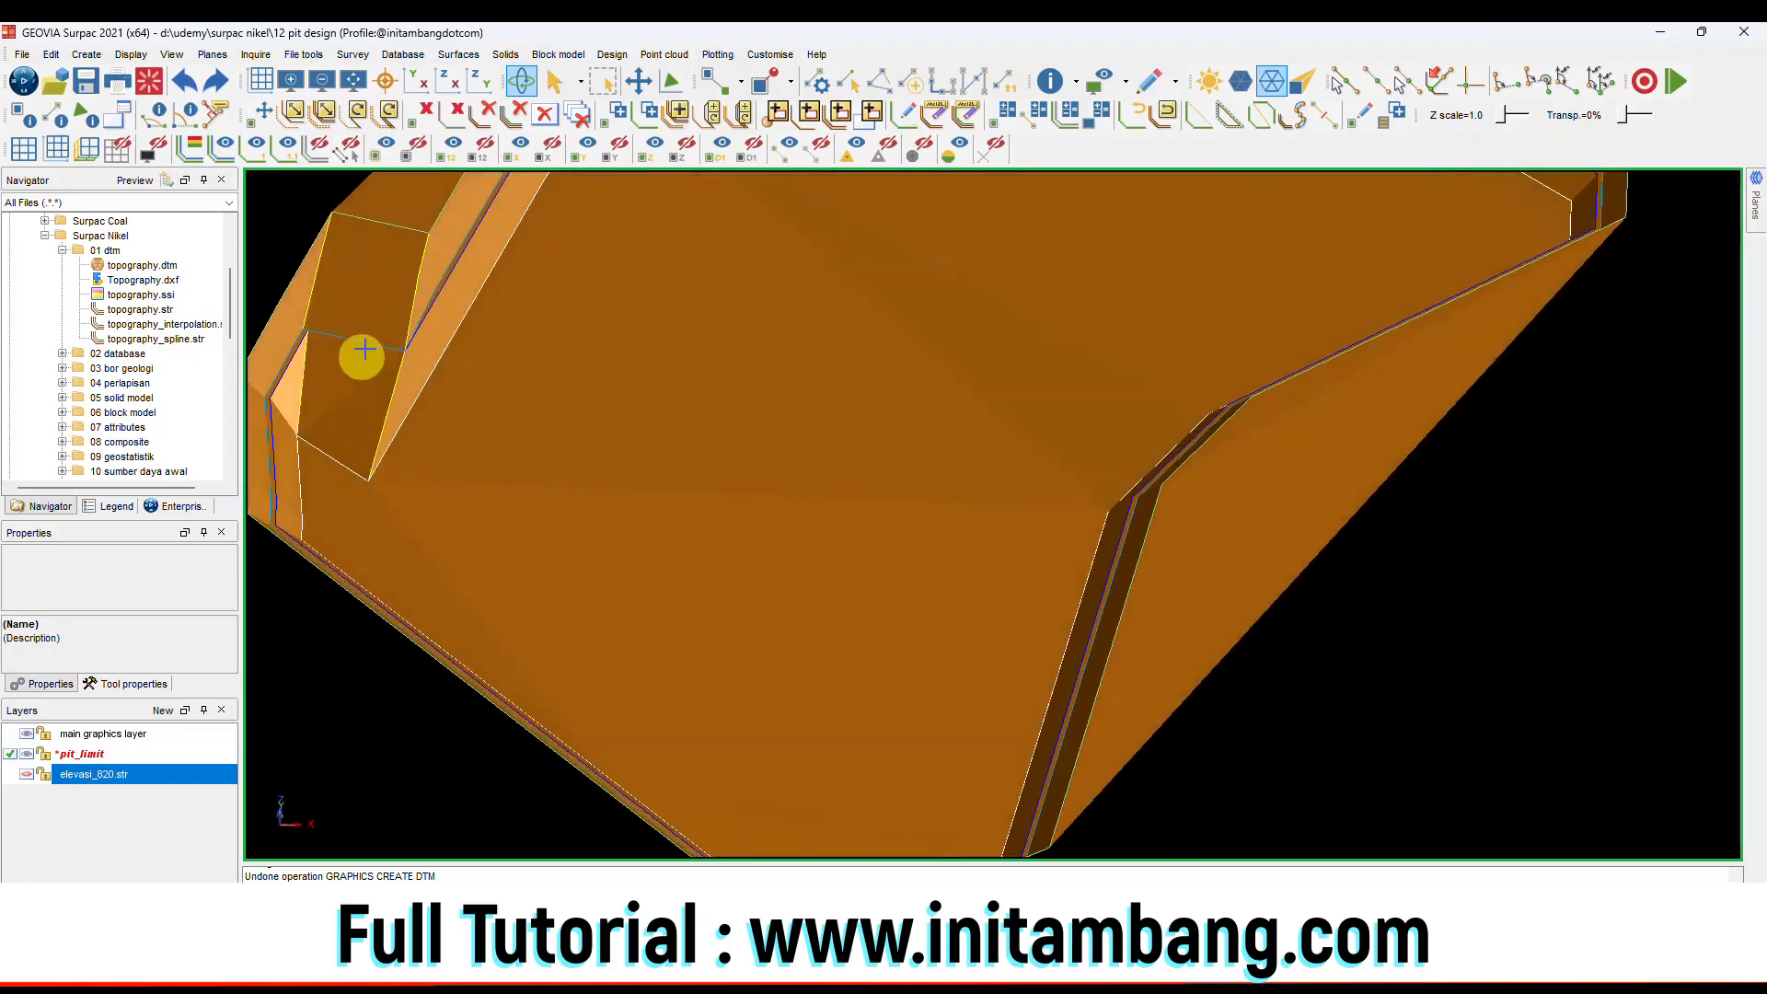
scroll(363, 367, "down", 3)
left_click(765, 452)
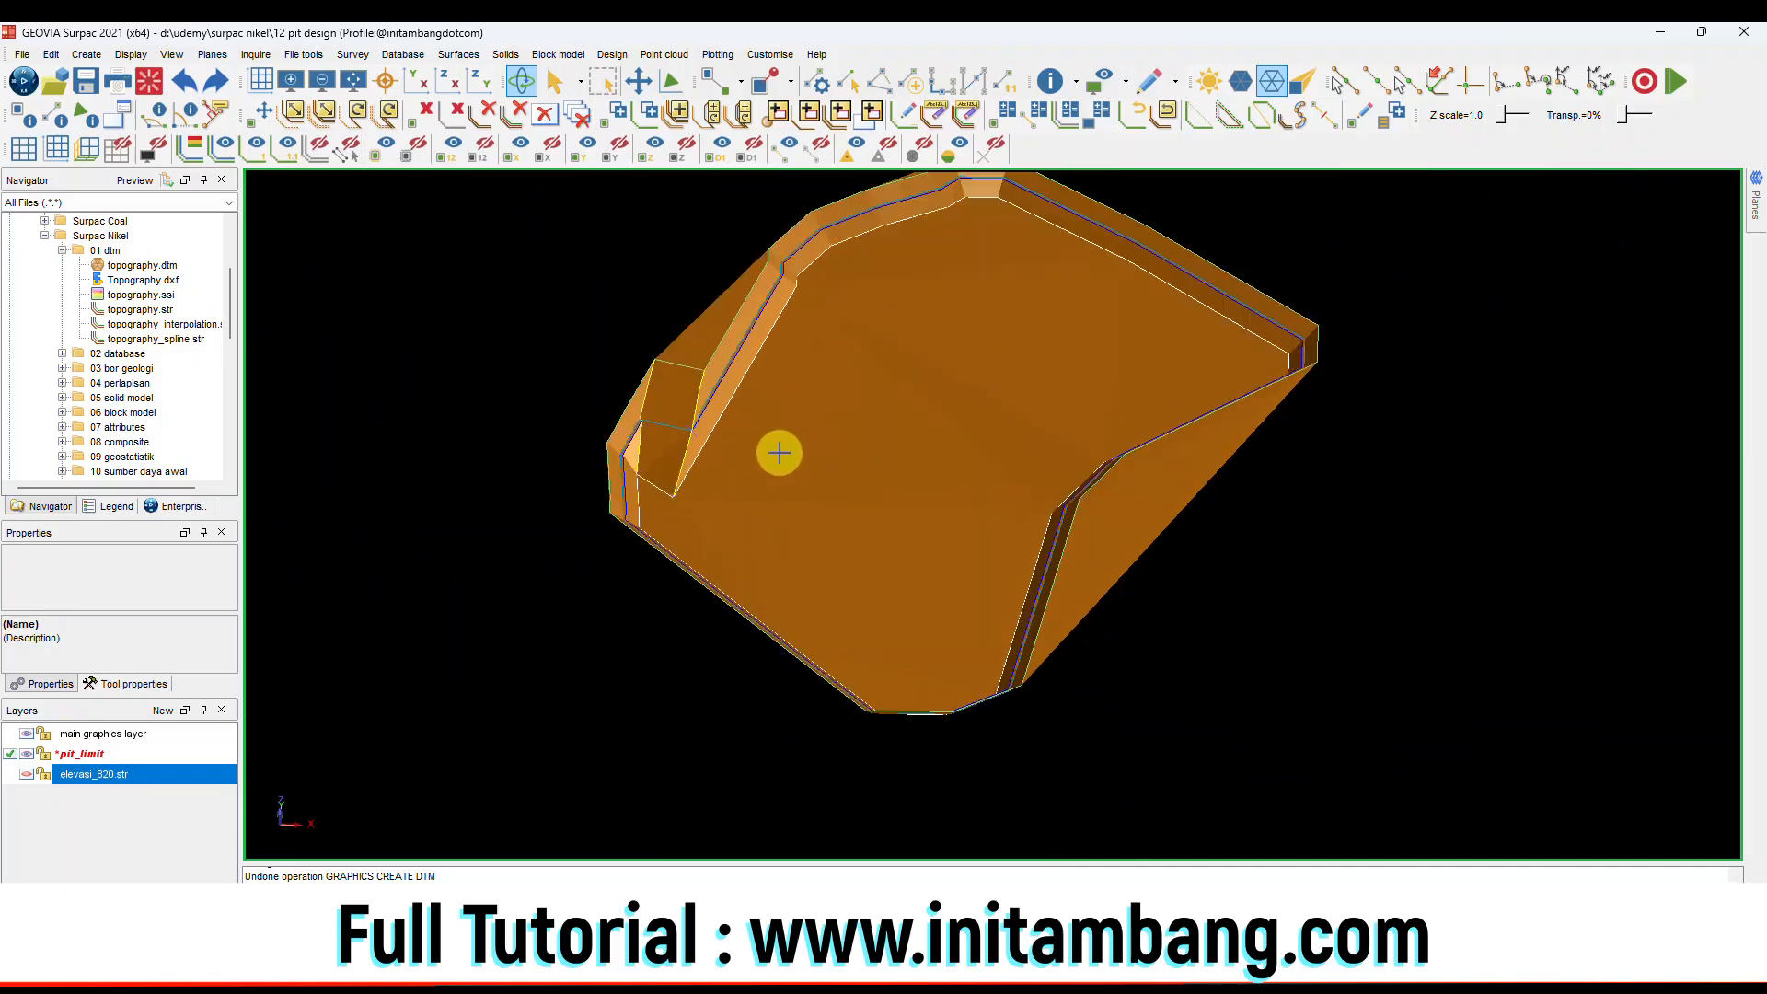
scroll(773, 451, "up", 2)
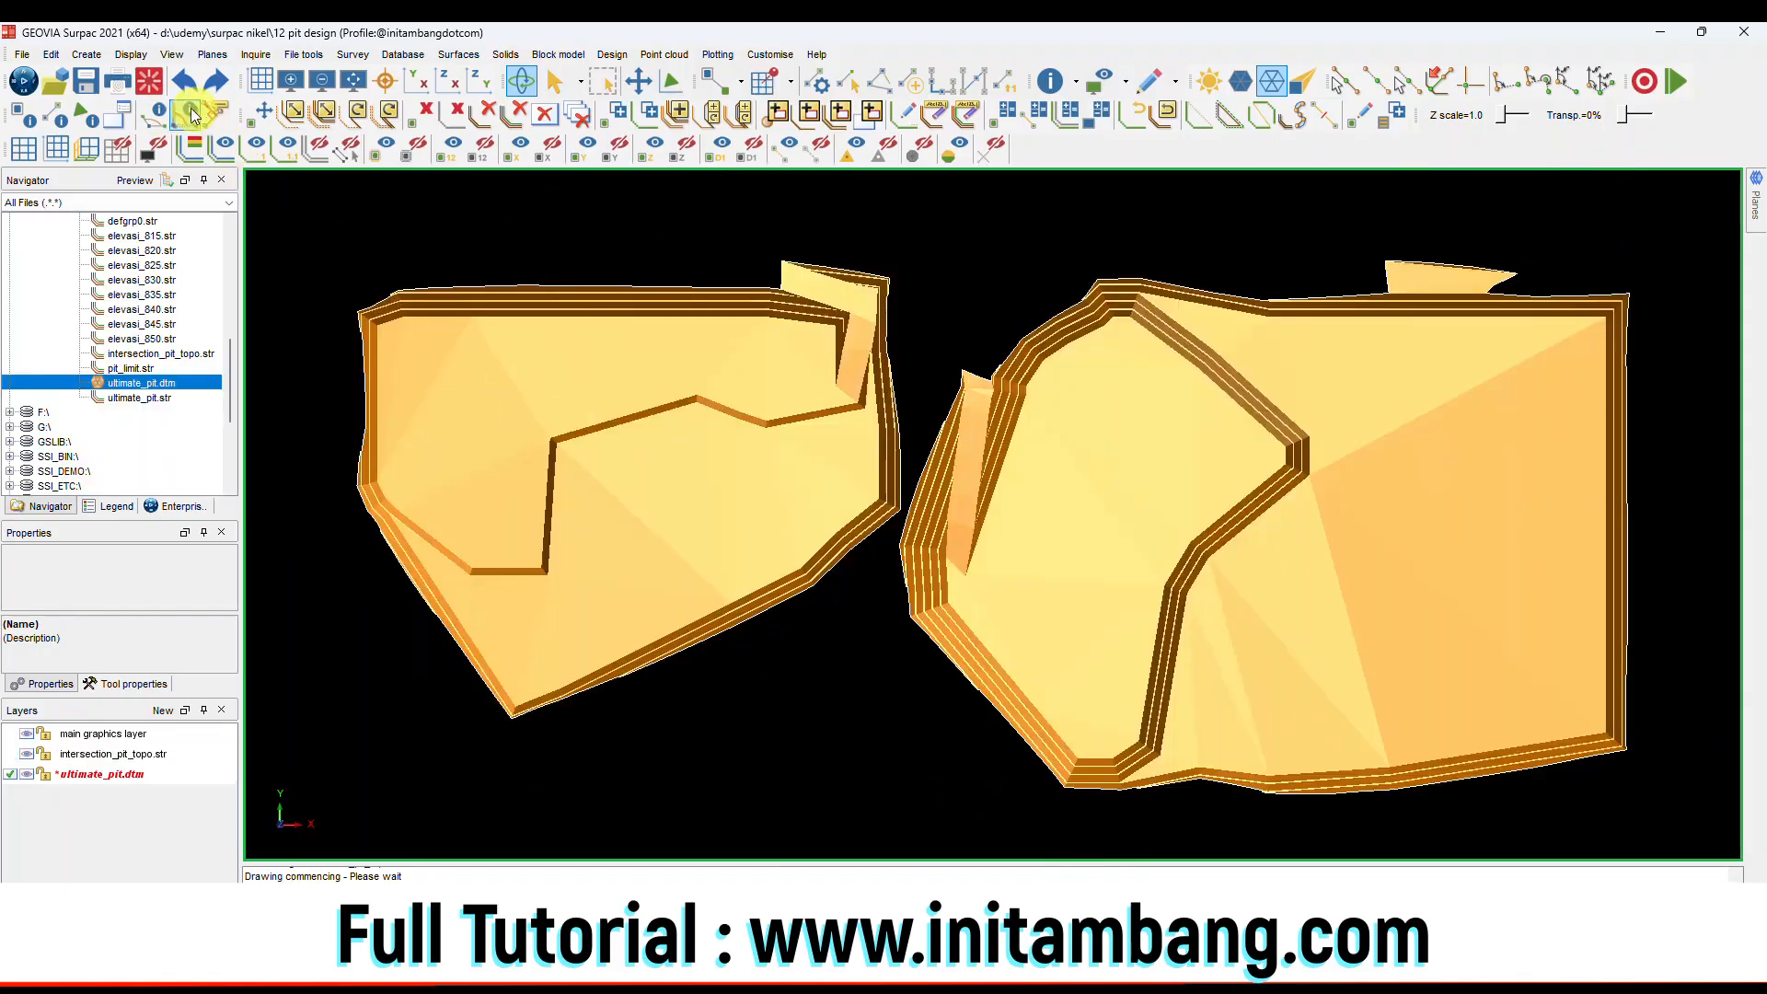
Save the ultimate_pit.dtm layer as a binary Surpac DTM file named ultimate_pit_design and inspect the pit in 3D.
left_click(85, 81)
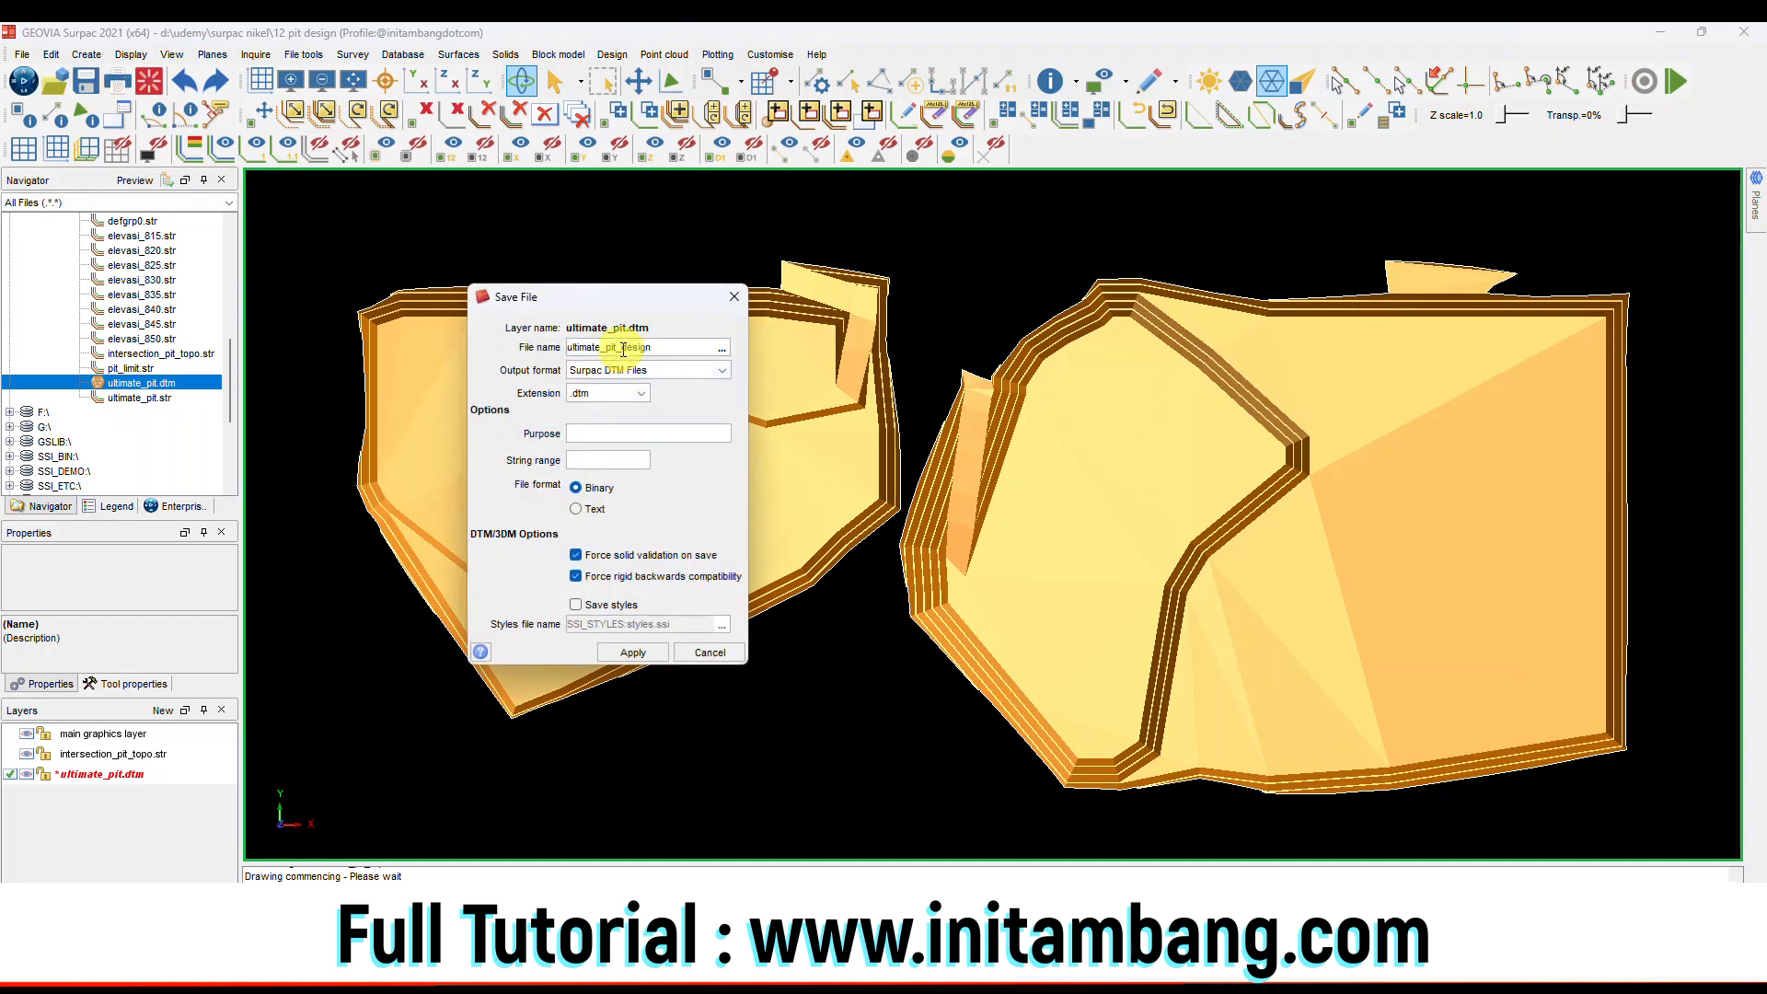
left_click(633, 652)
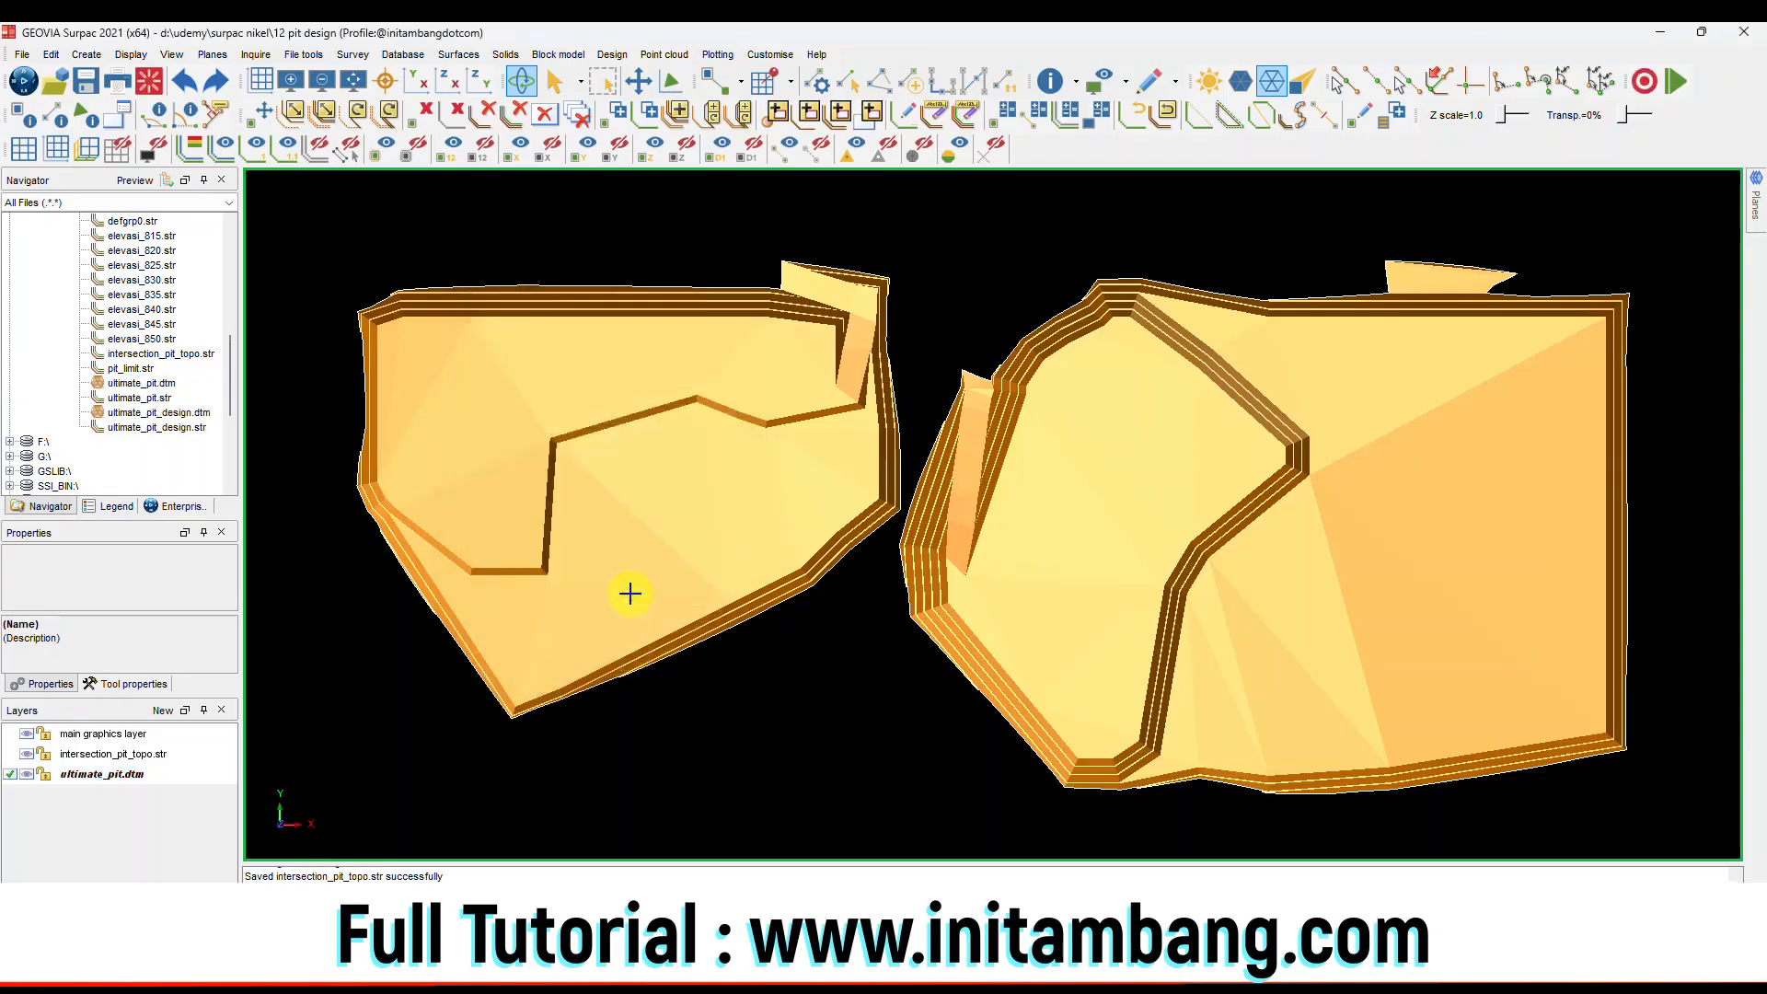
left_click_drag(761, 519, 921, 580)
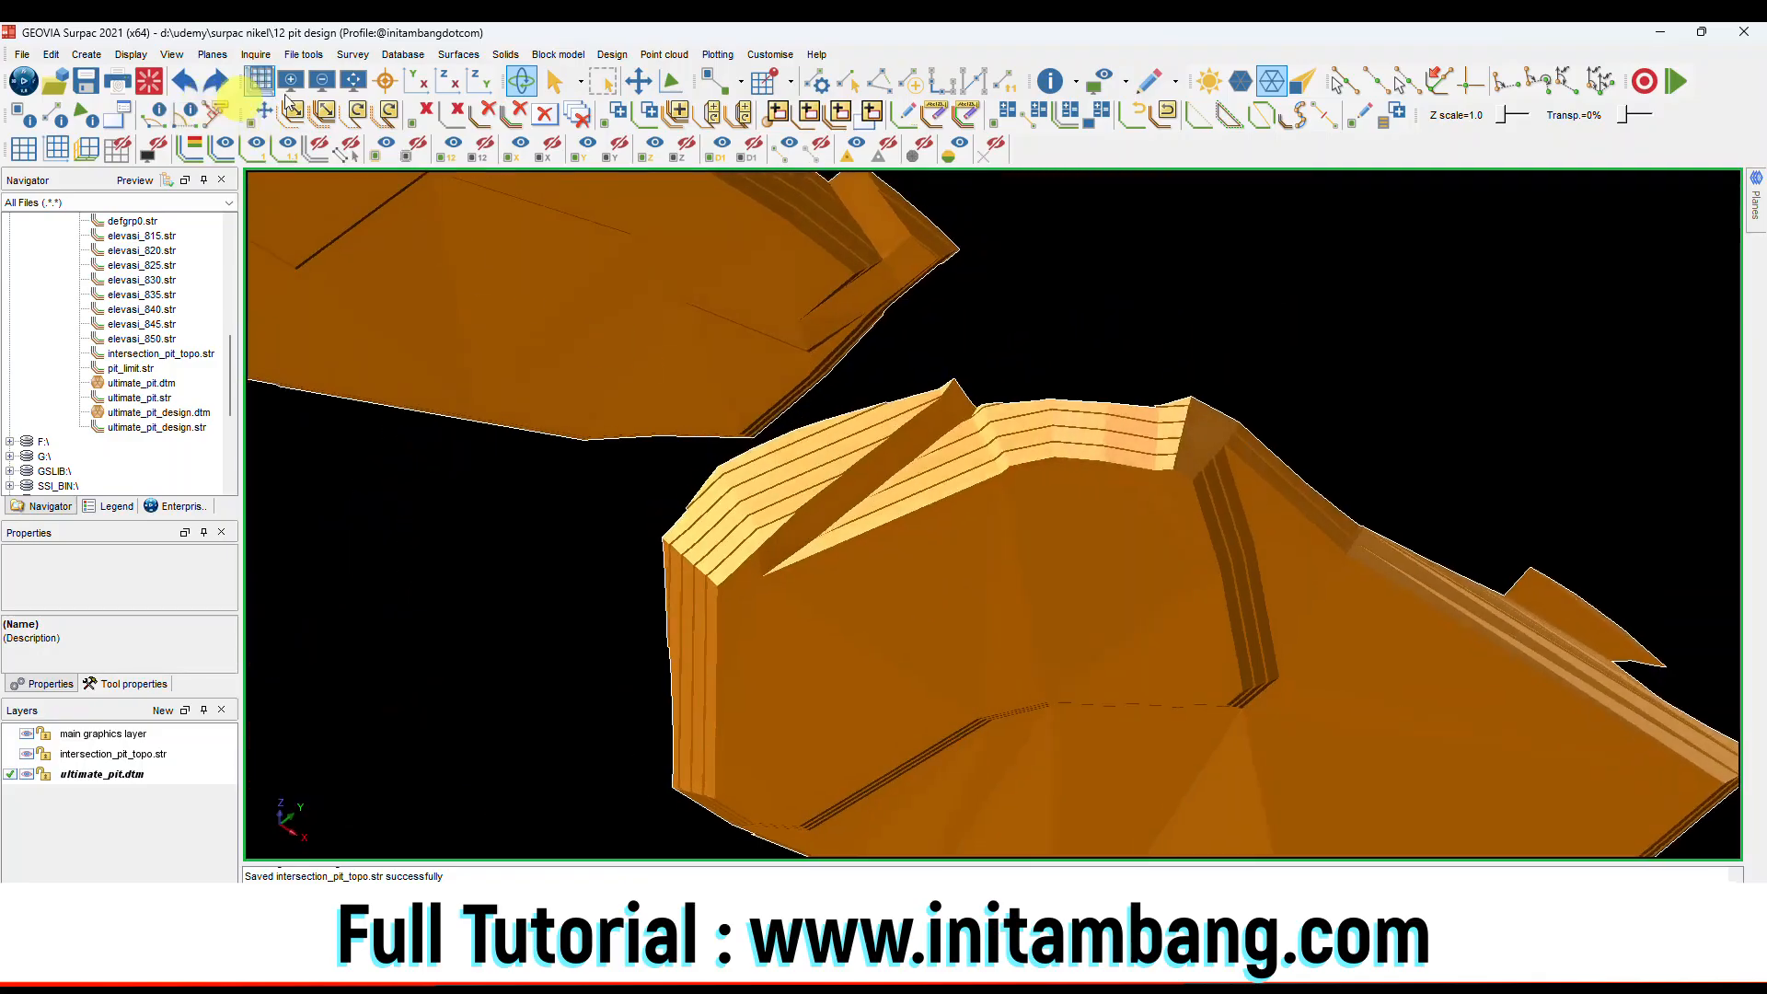
Examine the block model blocks inside the cons_ultimate_pit constraint against the ultimate pit design from several angles in 3D.
left_click(353, 81)
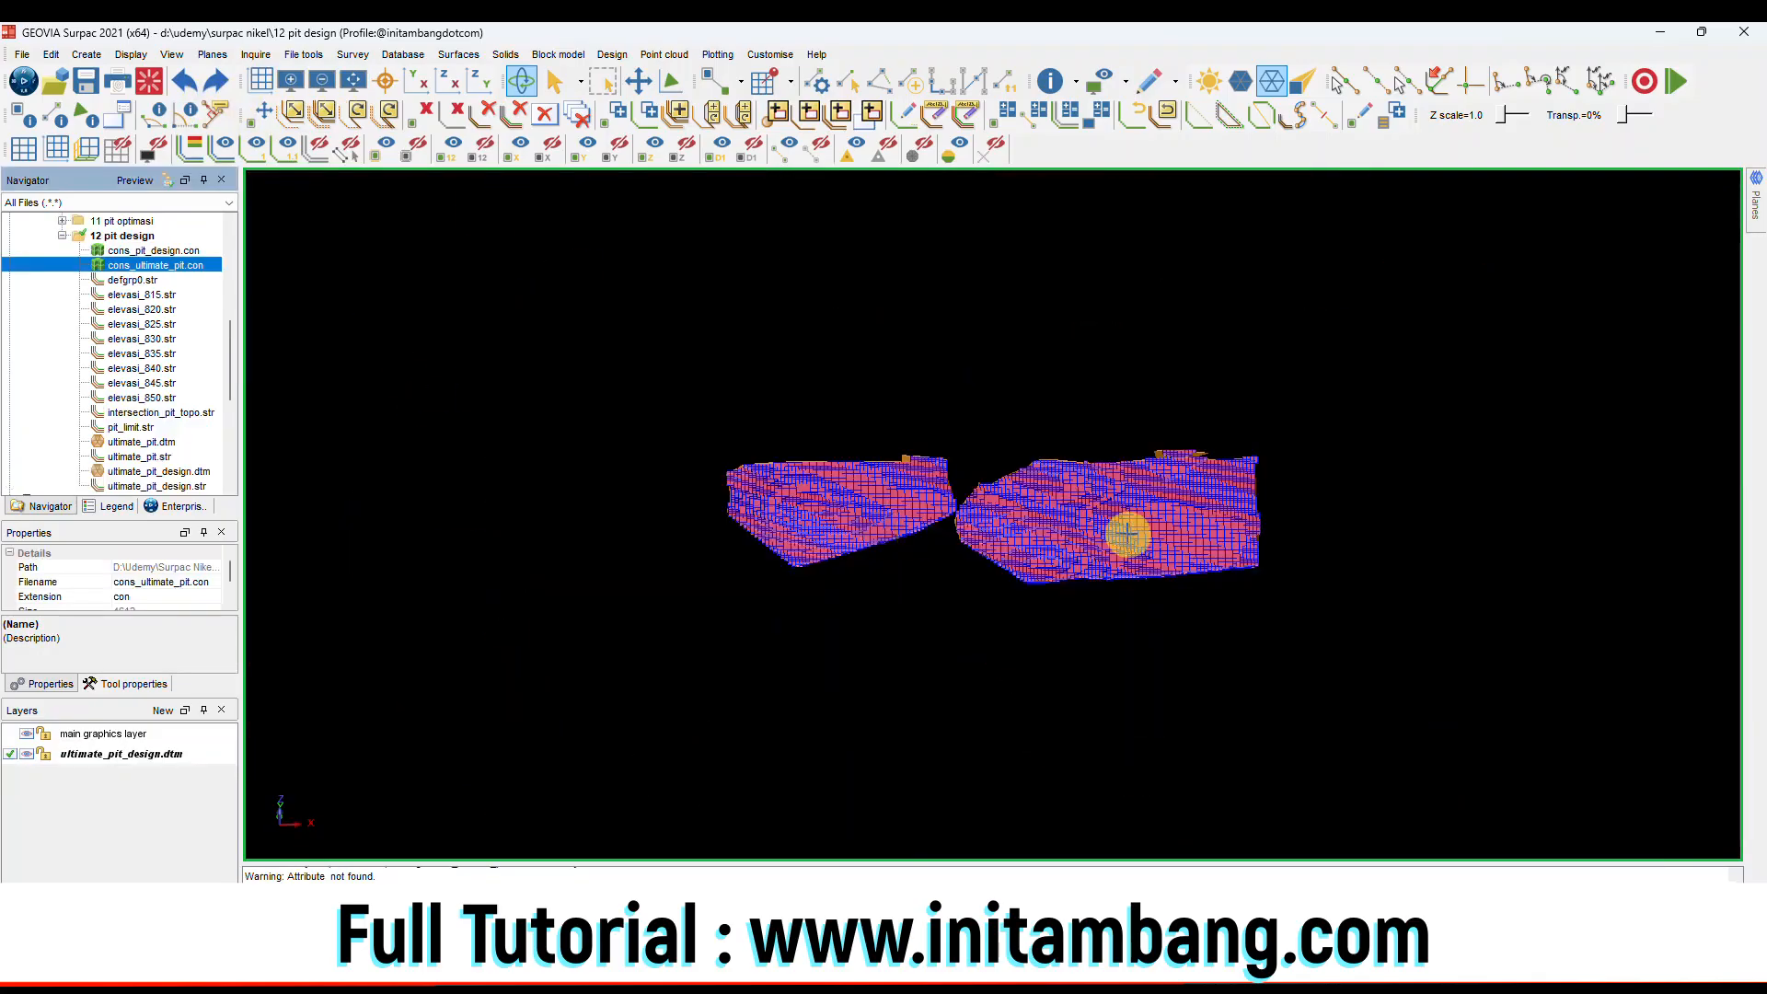
left_click_drag(1129, 528, 1053, 595)
scroll(1113, 592, "up", 6)
scroll(860, 516, "down", 6)
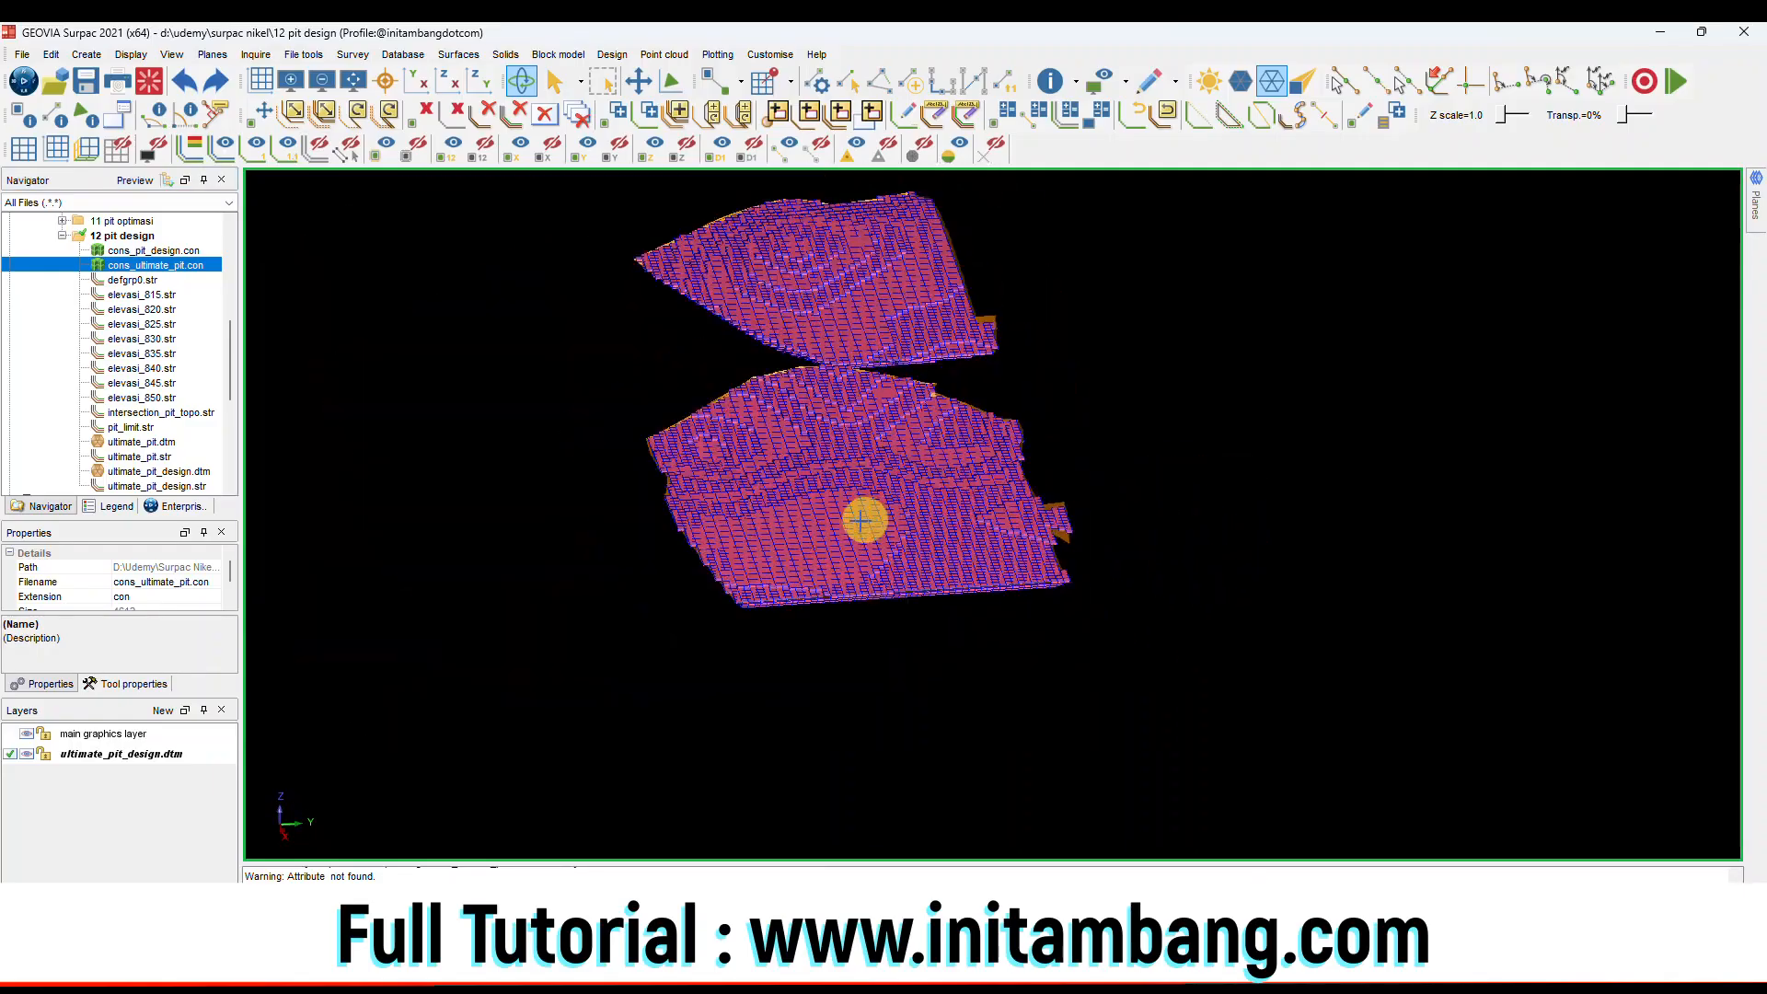
left_click_drag(824, 505, 939, 544)
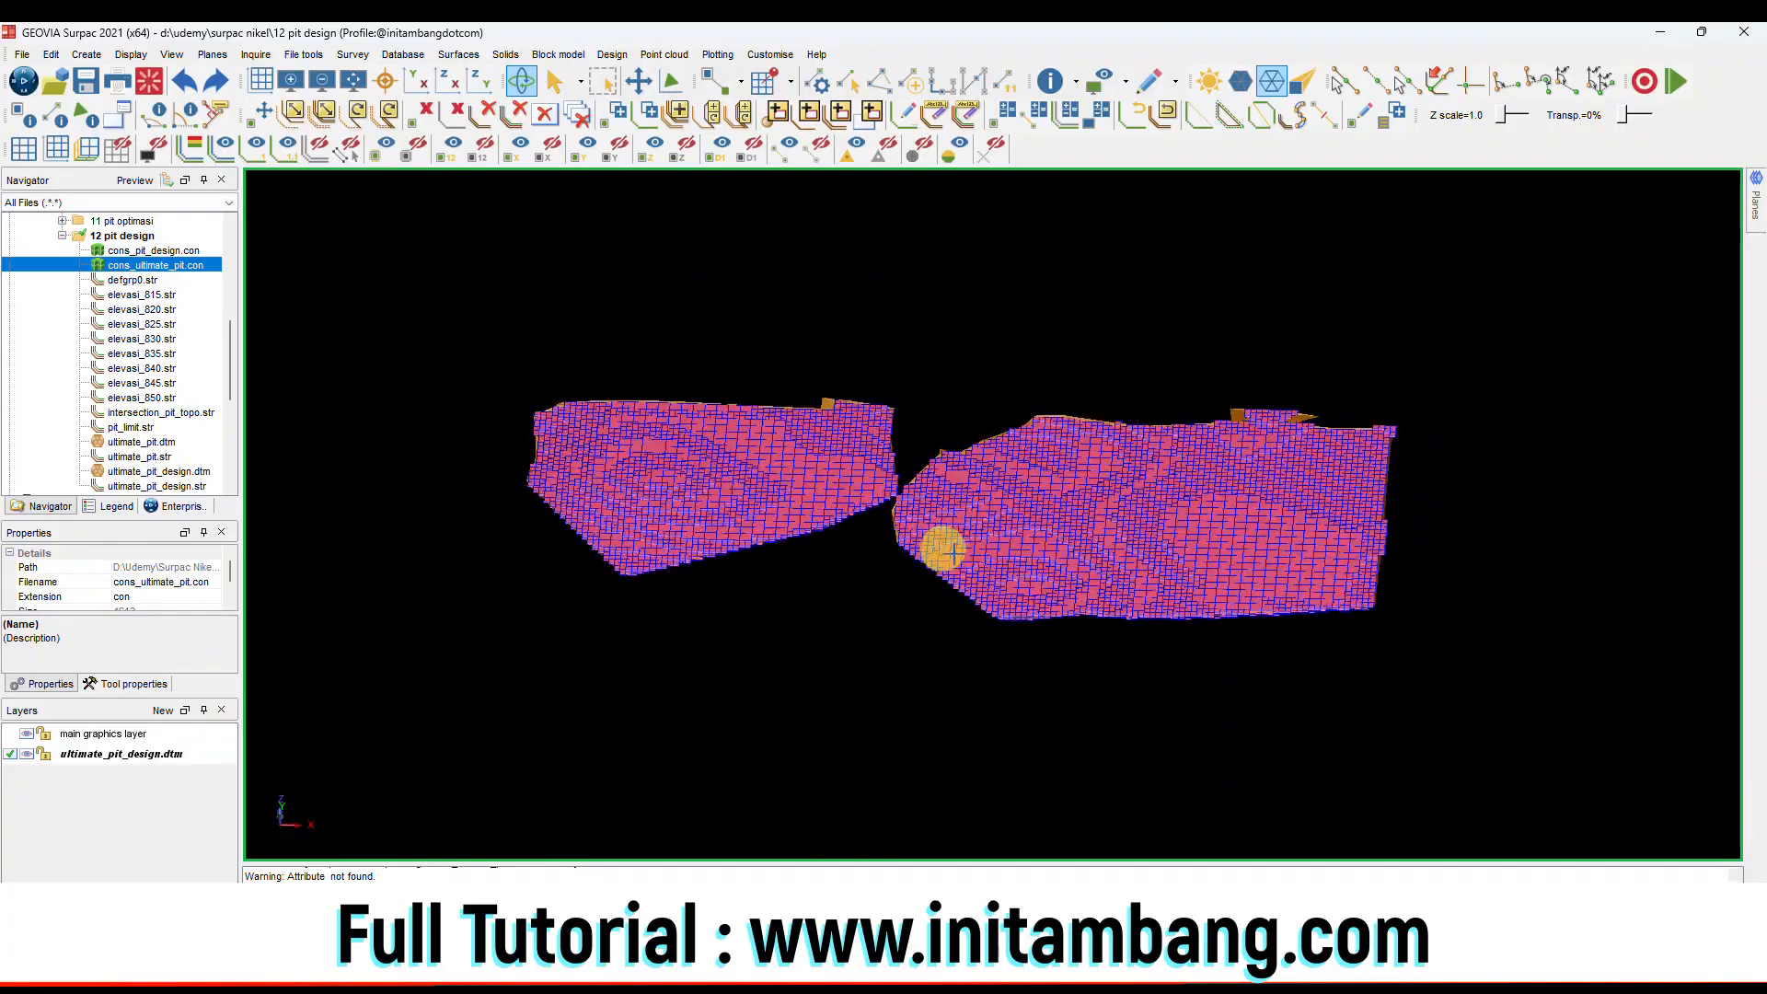
scroll(1005, 545, "up", 3)
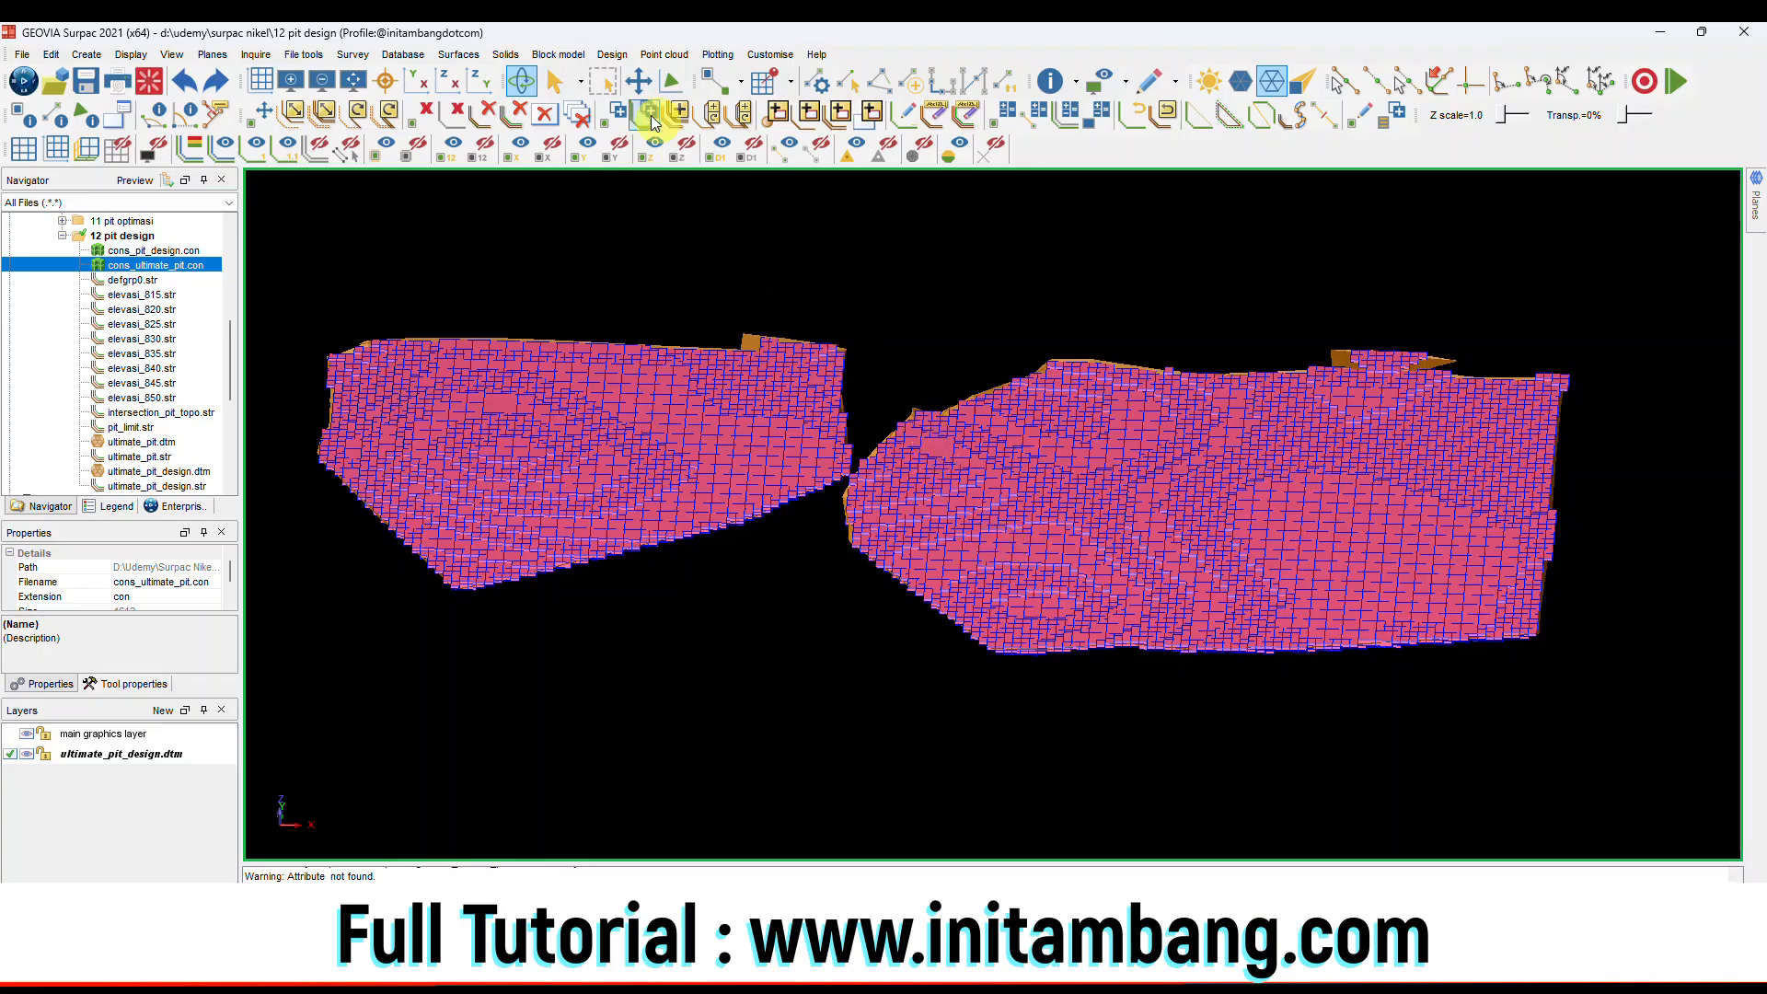
Set up a constrained standard block model report with format and output file names vol_ultimate_pit, output as comma-separated .csv.
left_click(556, 56)
mouse_move(589, 74)
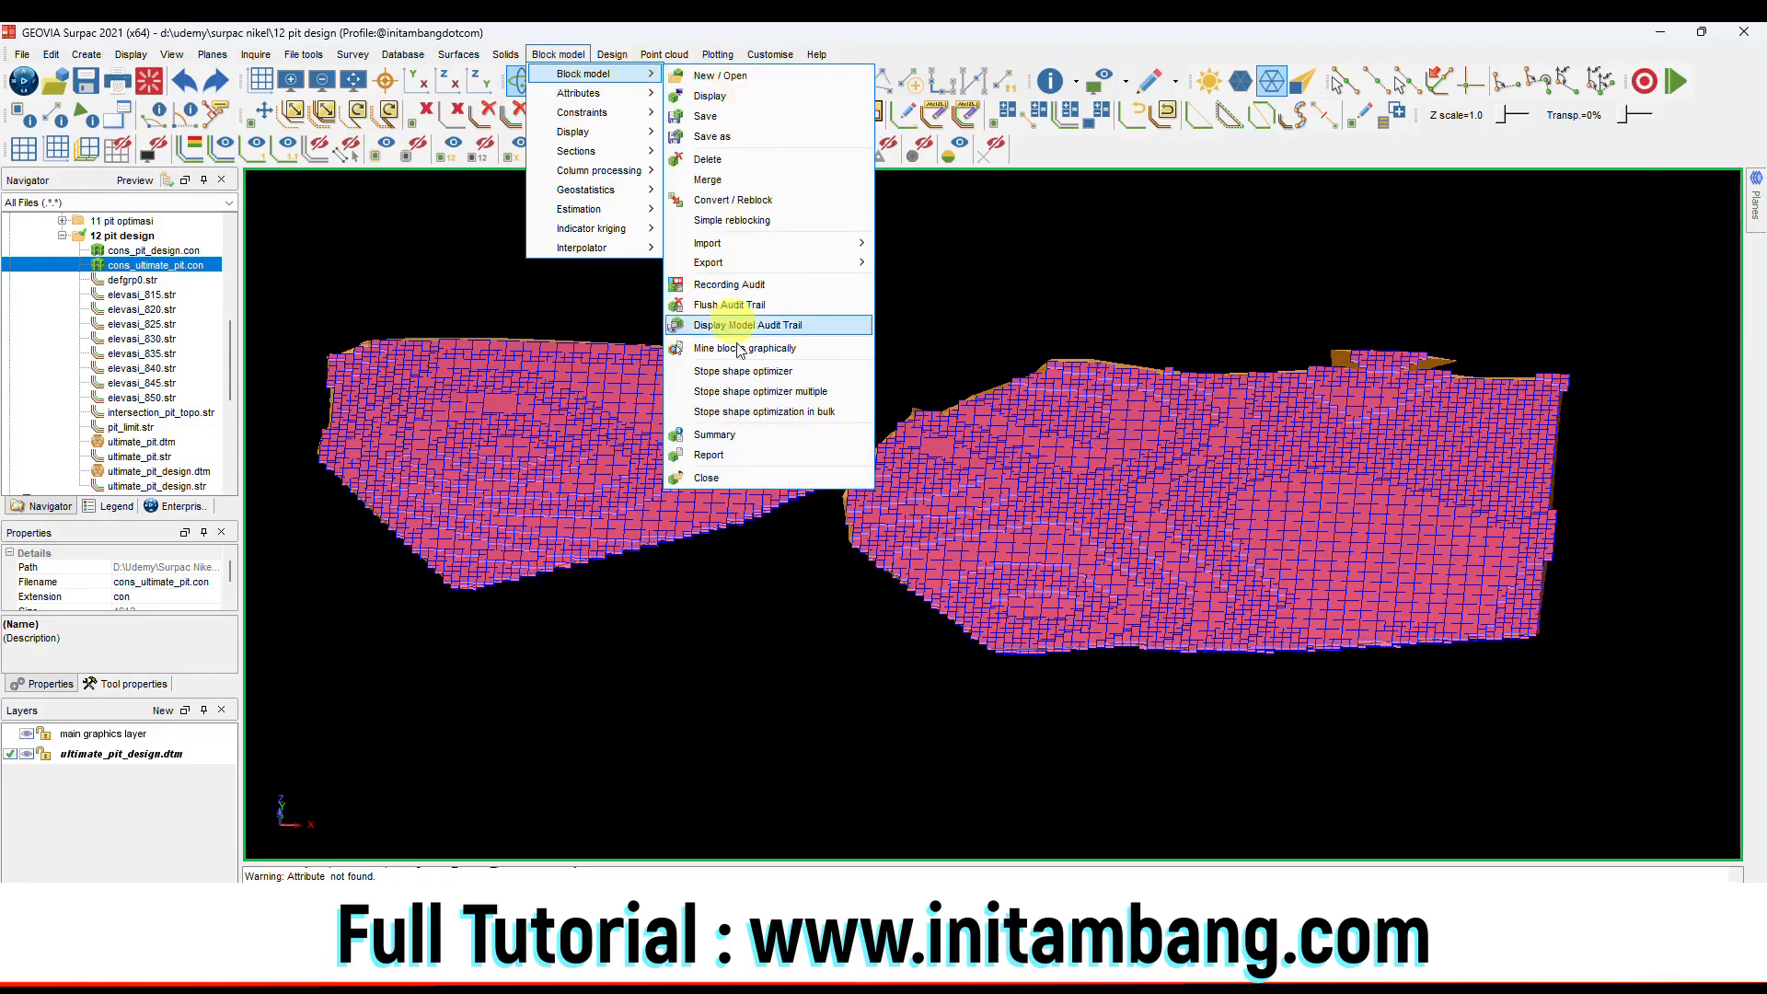
left_click(720, 455)
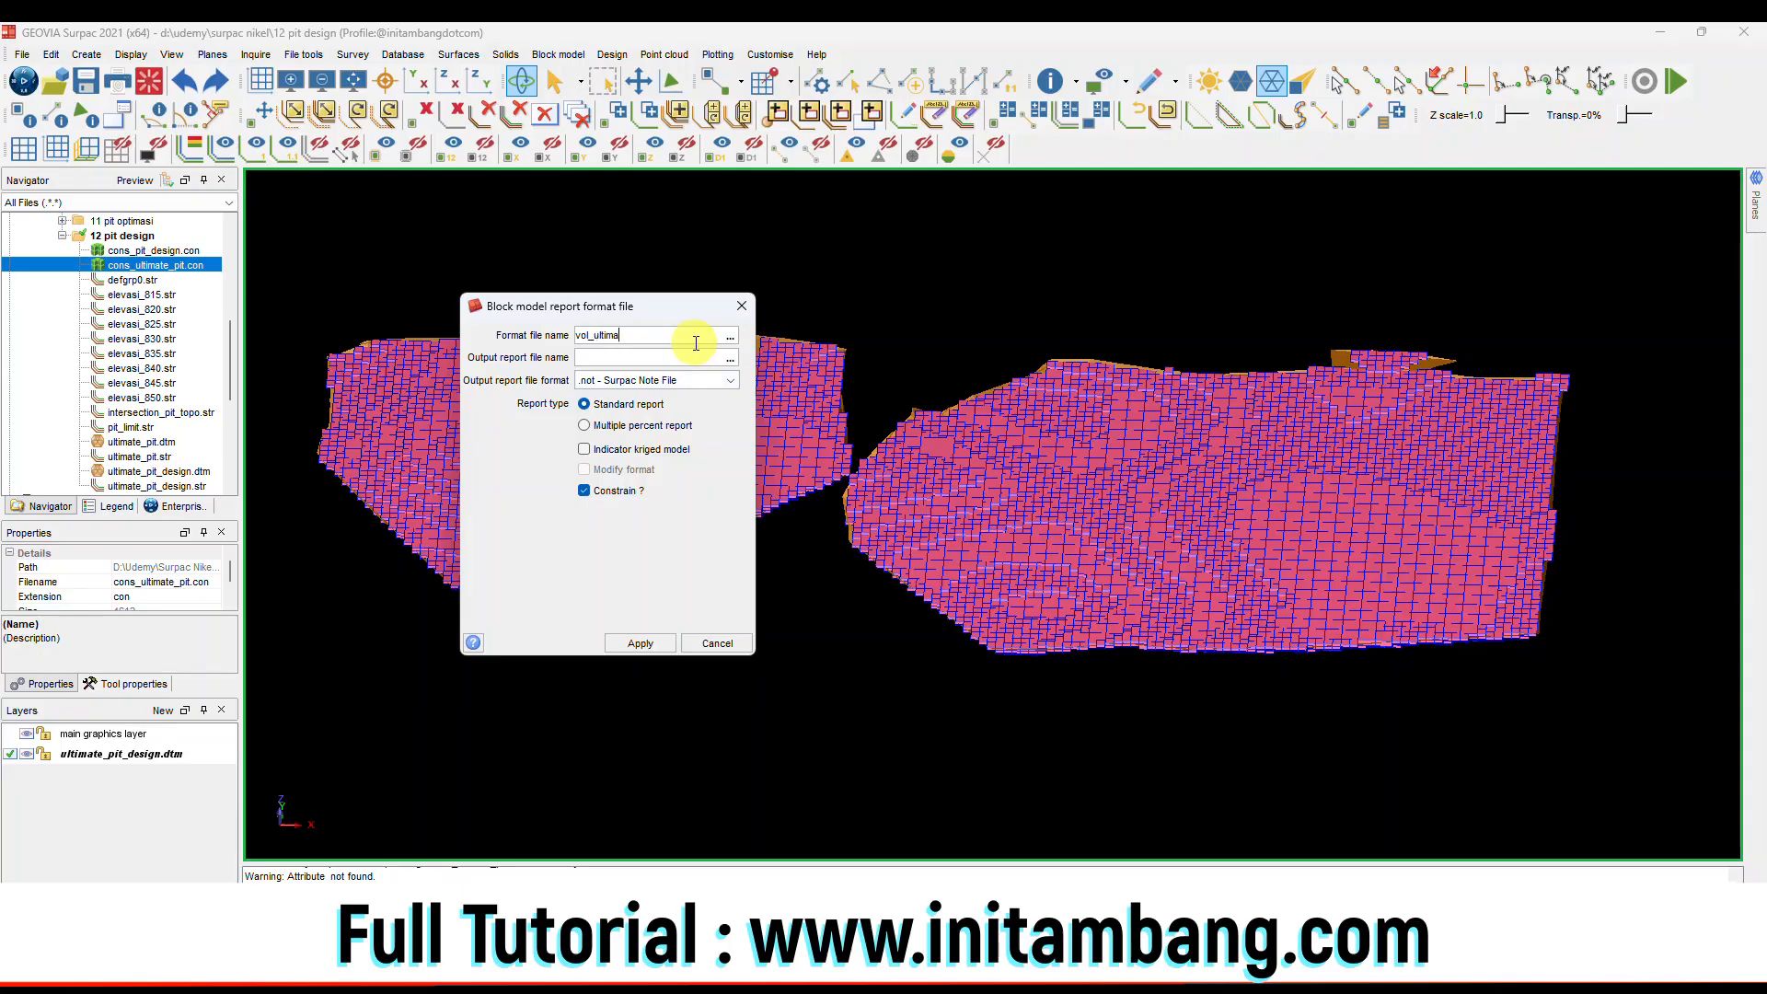
double_click(696, 344)
key("ctrl+c")
left_click(645, 357)
key("ctrl+v")
left_click(647, 381)
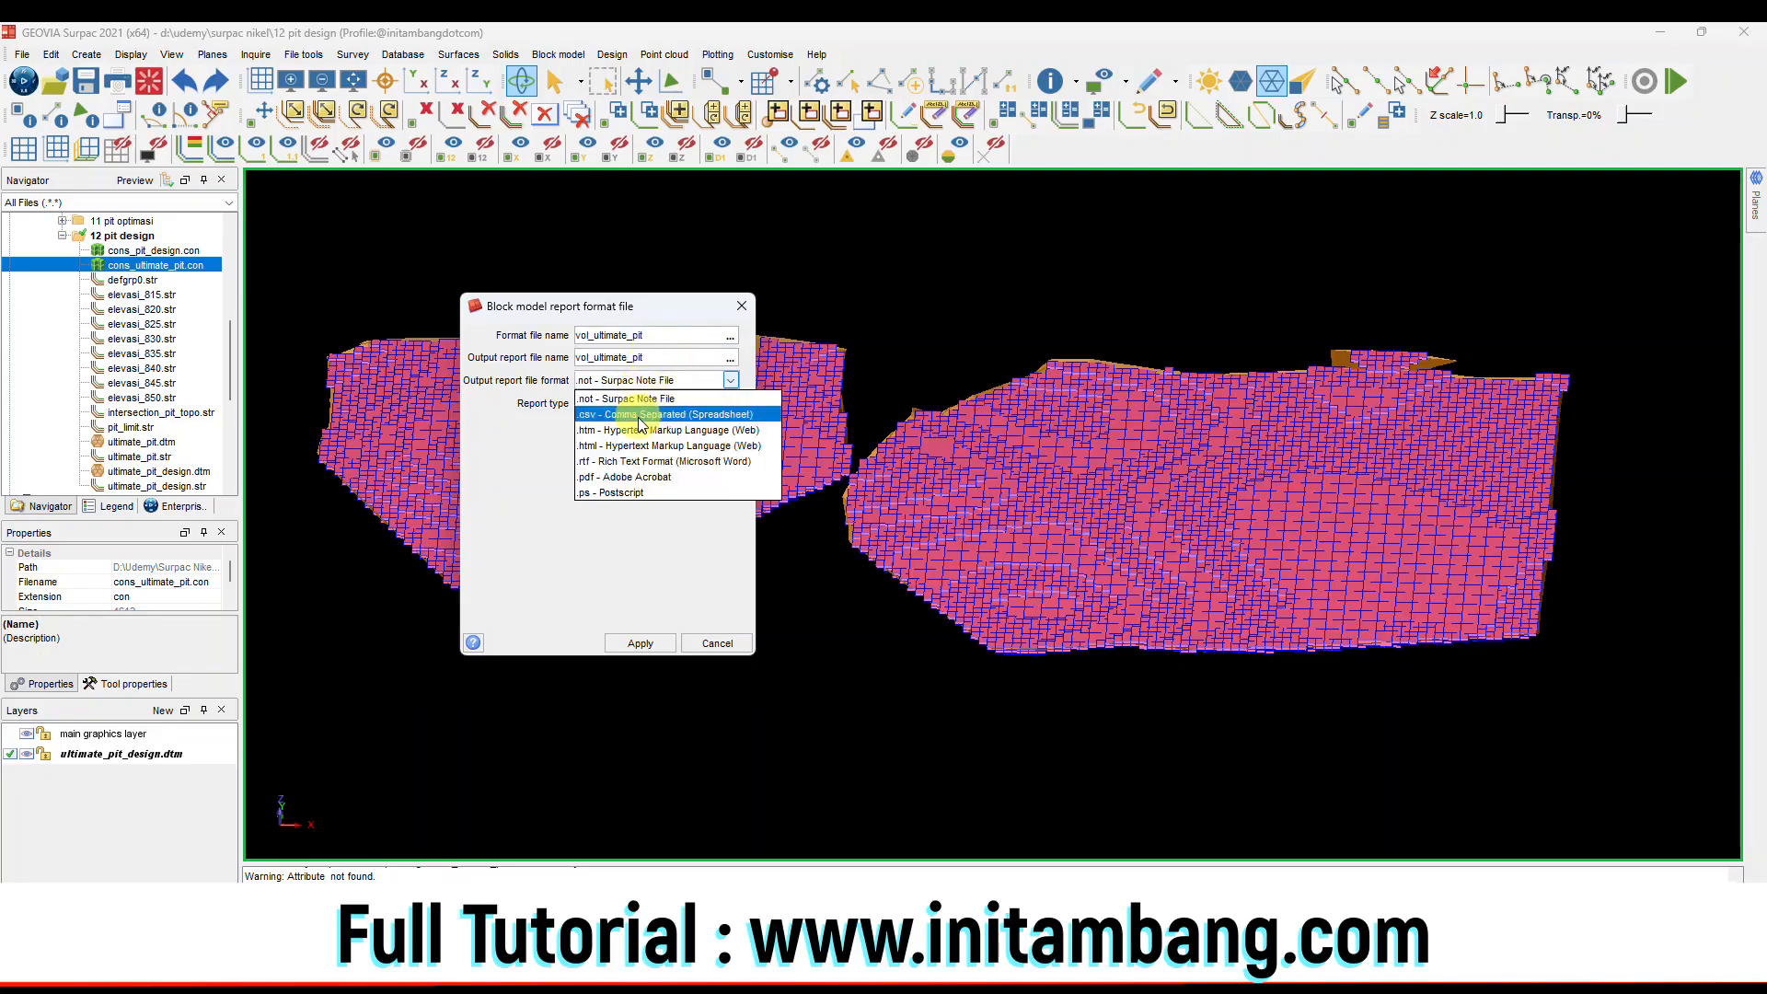
left_click(641, 424)
left_click(656, 643)
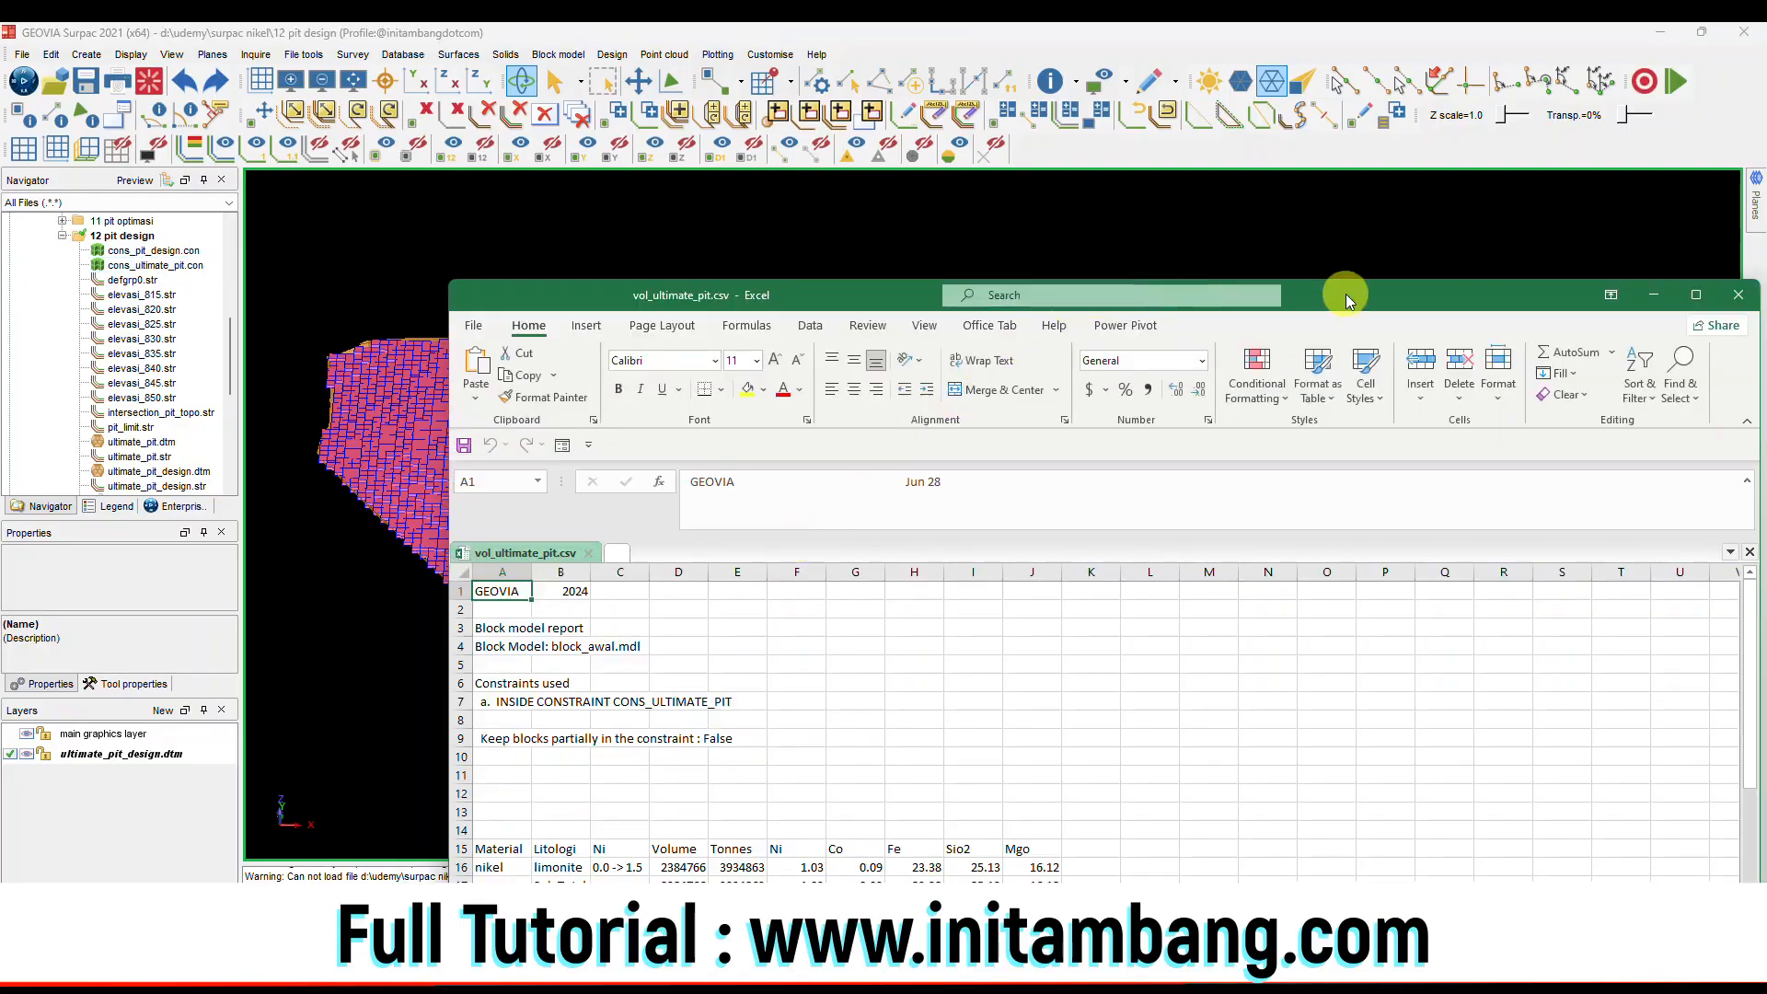
In Excel, apply comma style with two decimals to the report's figures and bold the 1.5 -> 10.0 saprolite volume and tonnes.
double_click(1346, 301)
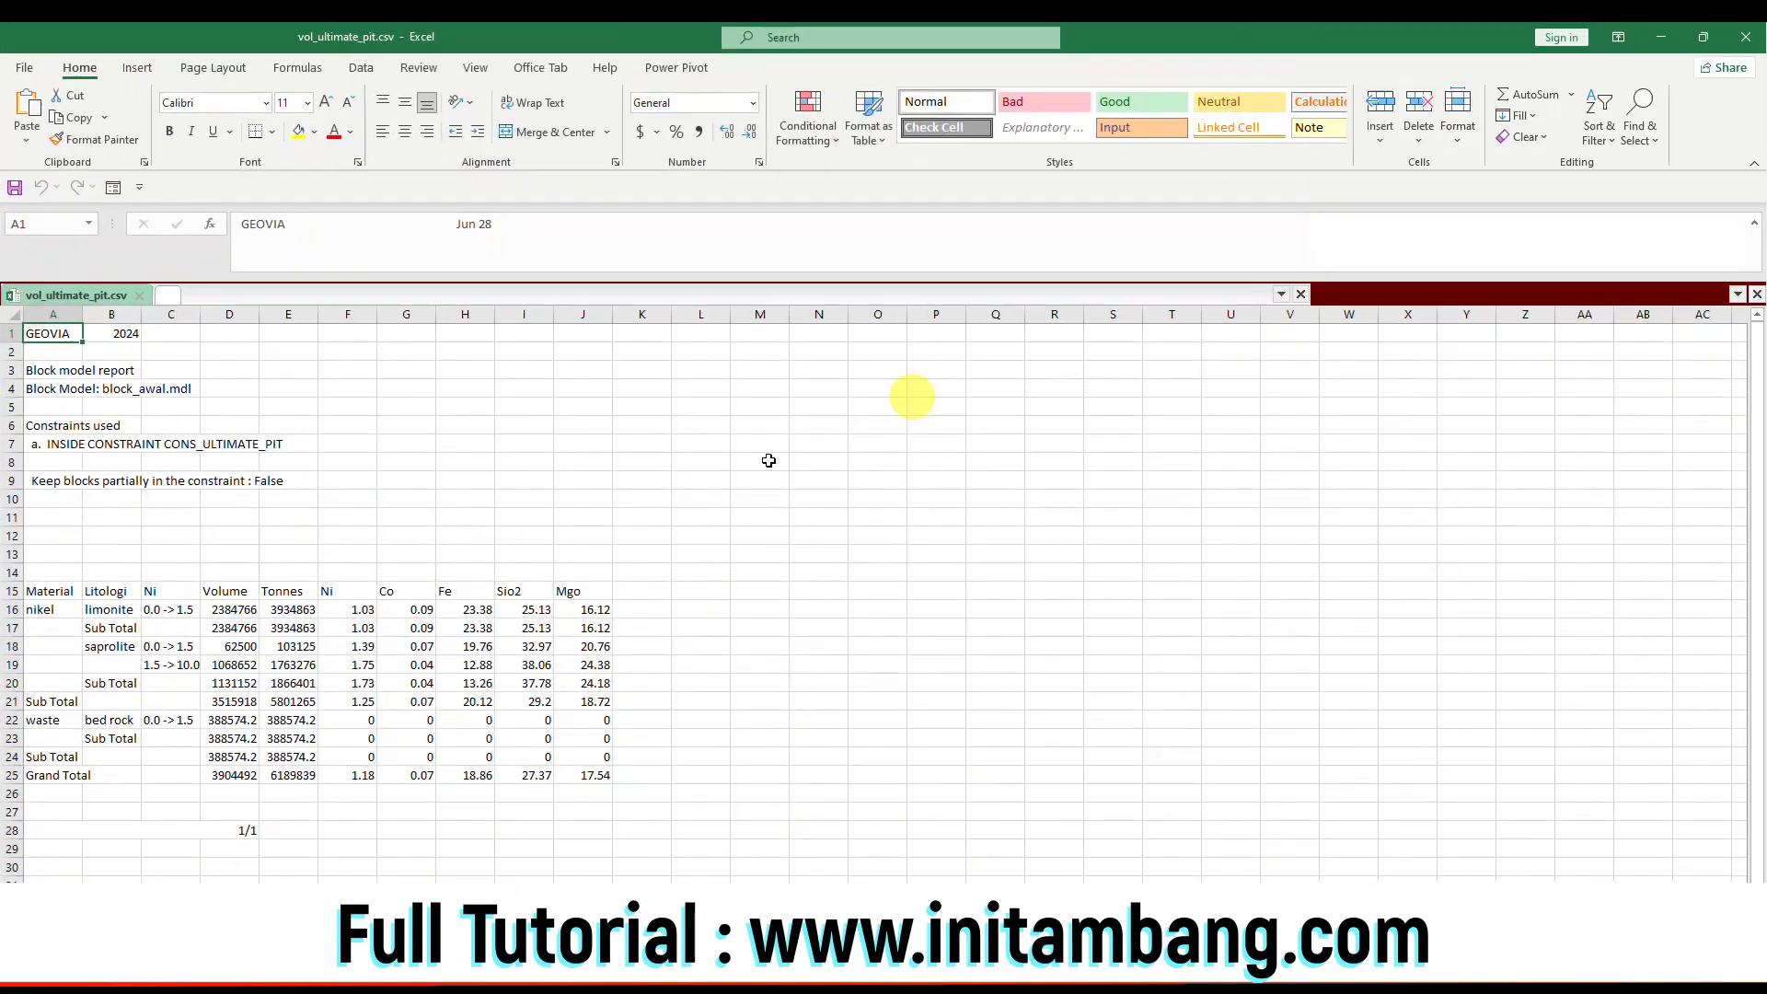
left_click_drag(232, 610, 584, 690)
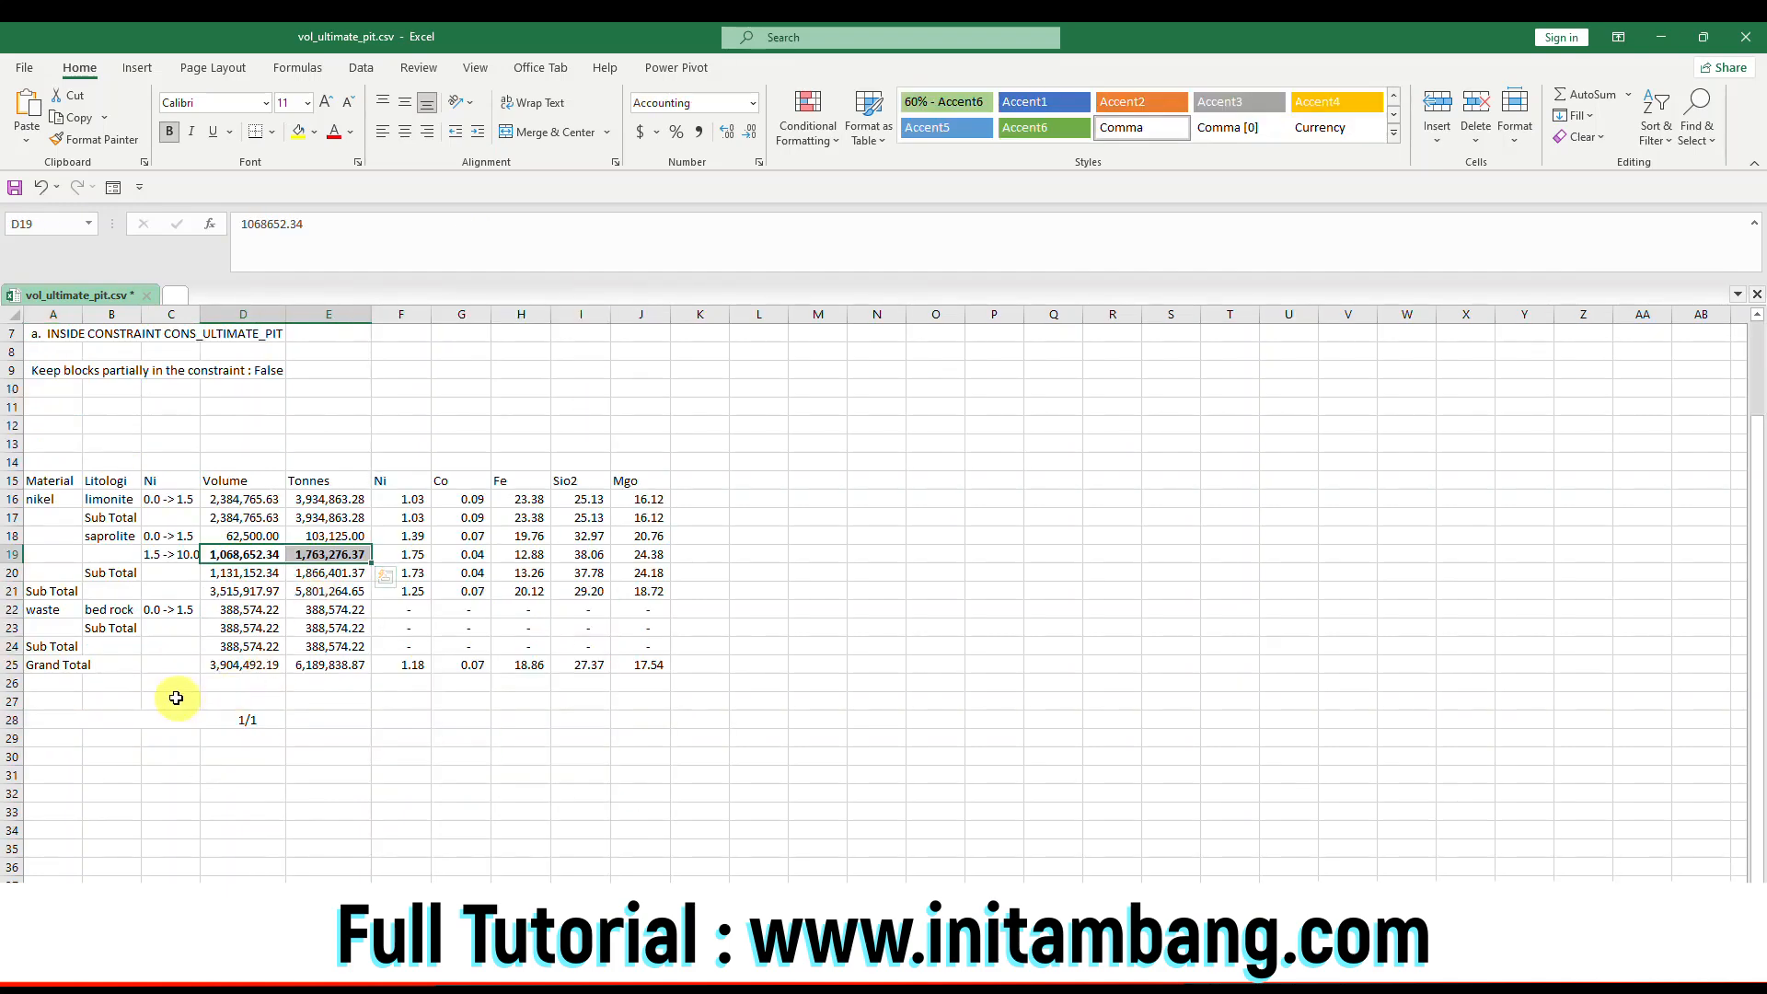
Label C26 as SR and calculate the stripping ratio in D26 with =(D16+D18+D23)/E19, shown to two decimals.
left_click(156, 681)
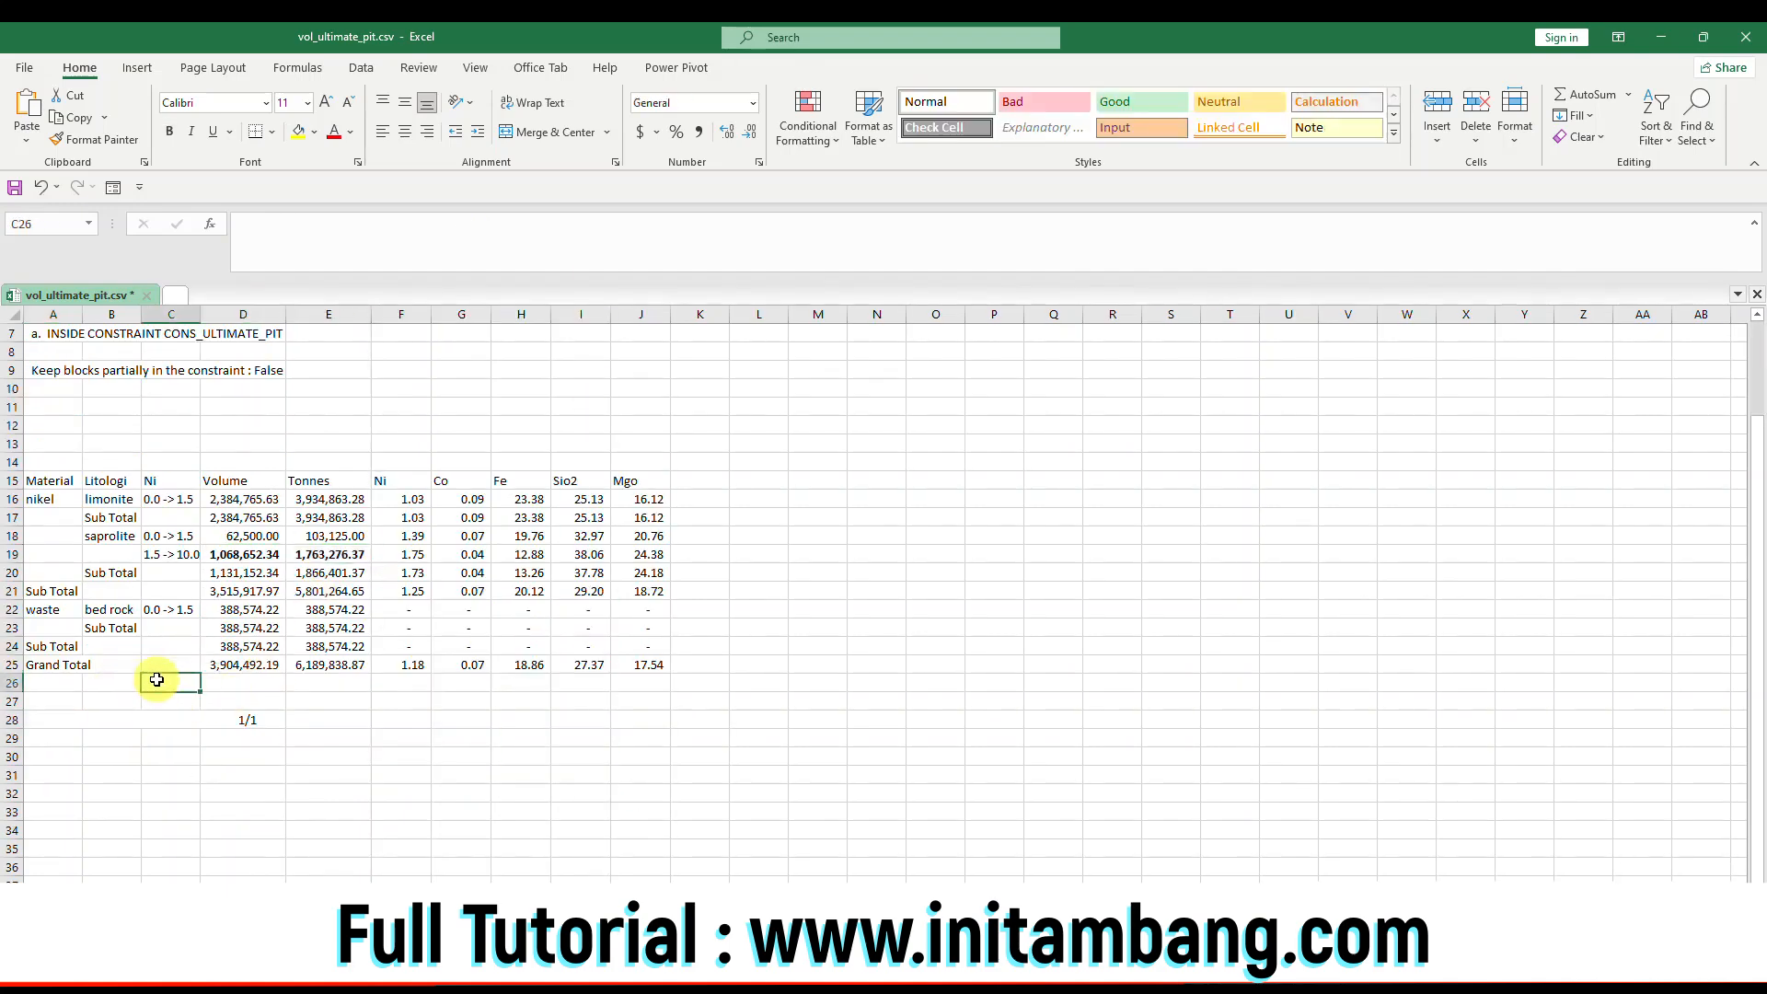
type("SR")
key("ctrl+Return")
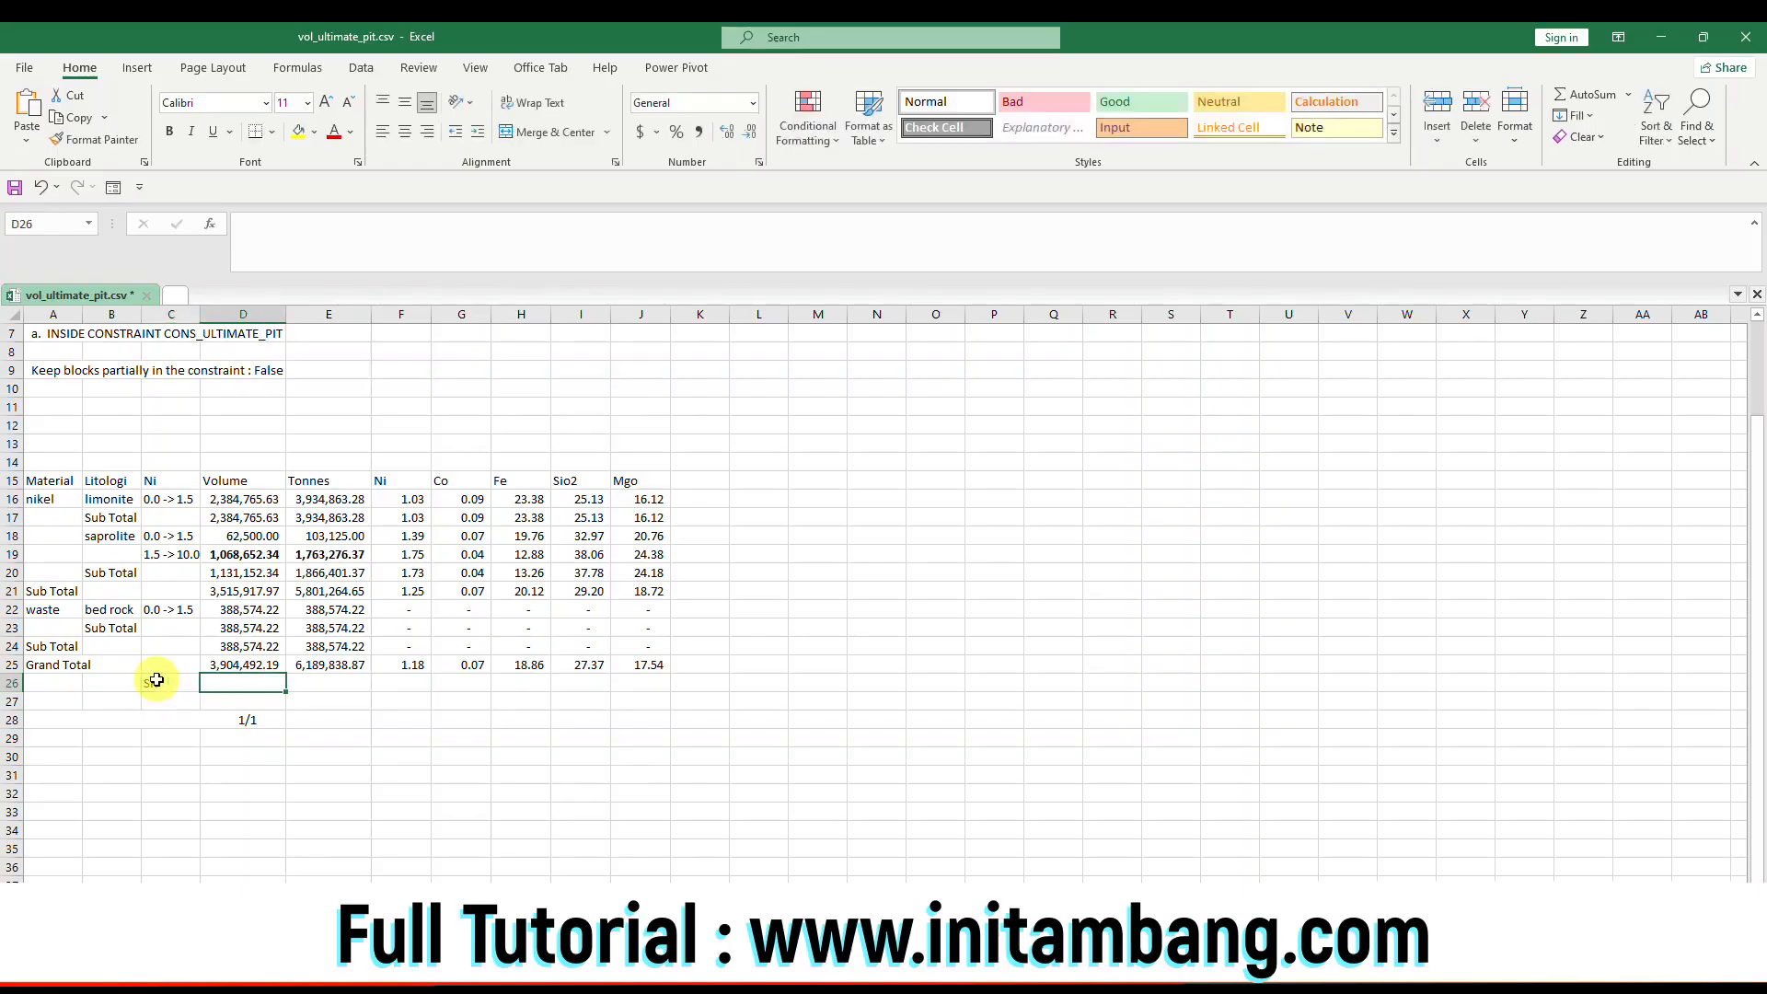
key("Right")
type("=(D16+D18+D23)/E19")
key("ctrl+Return")
left_click(727, 134)
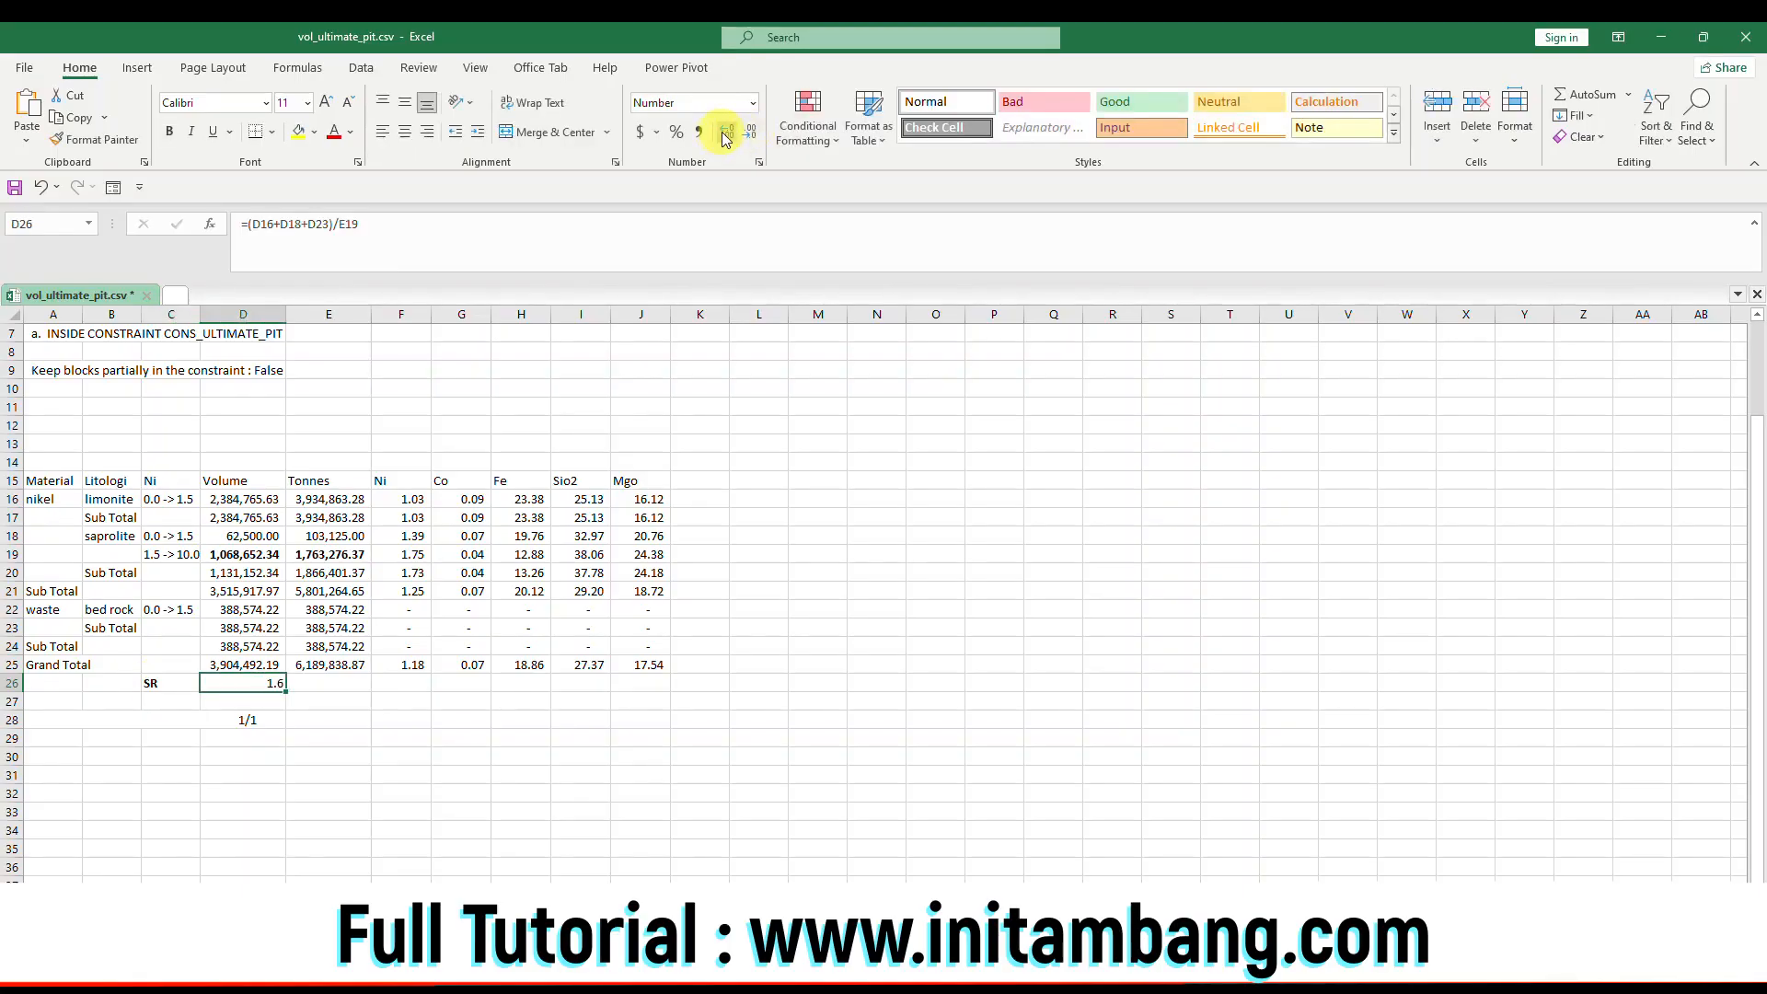
left_click(727, 135)
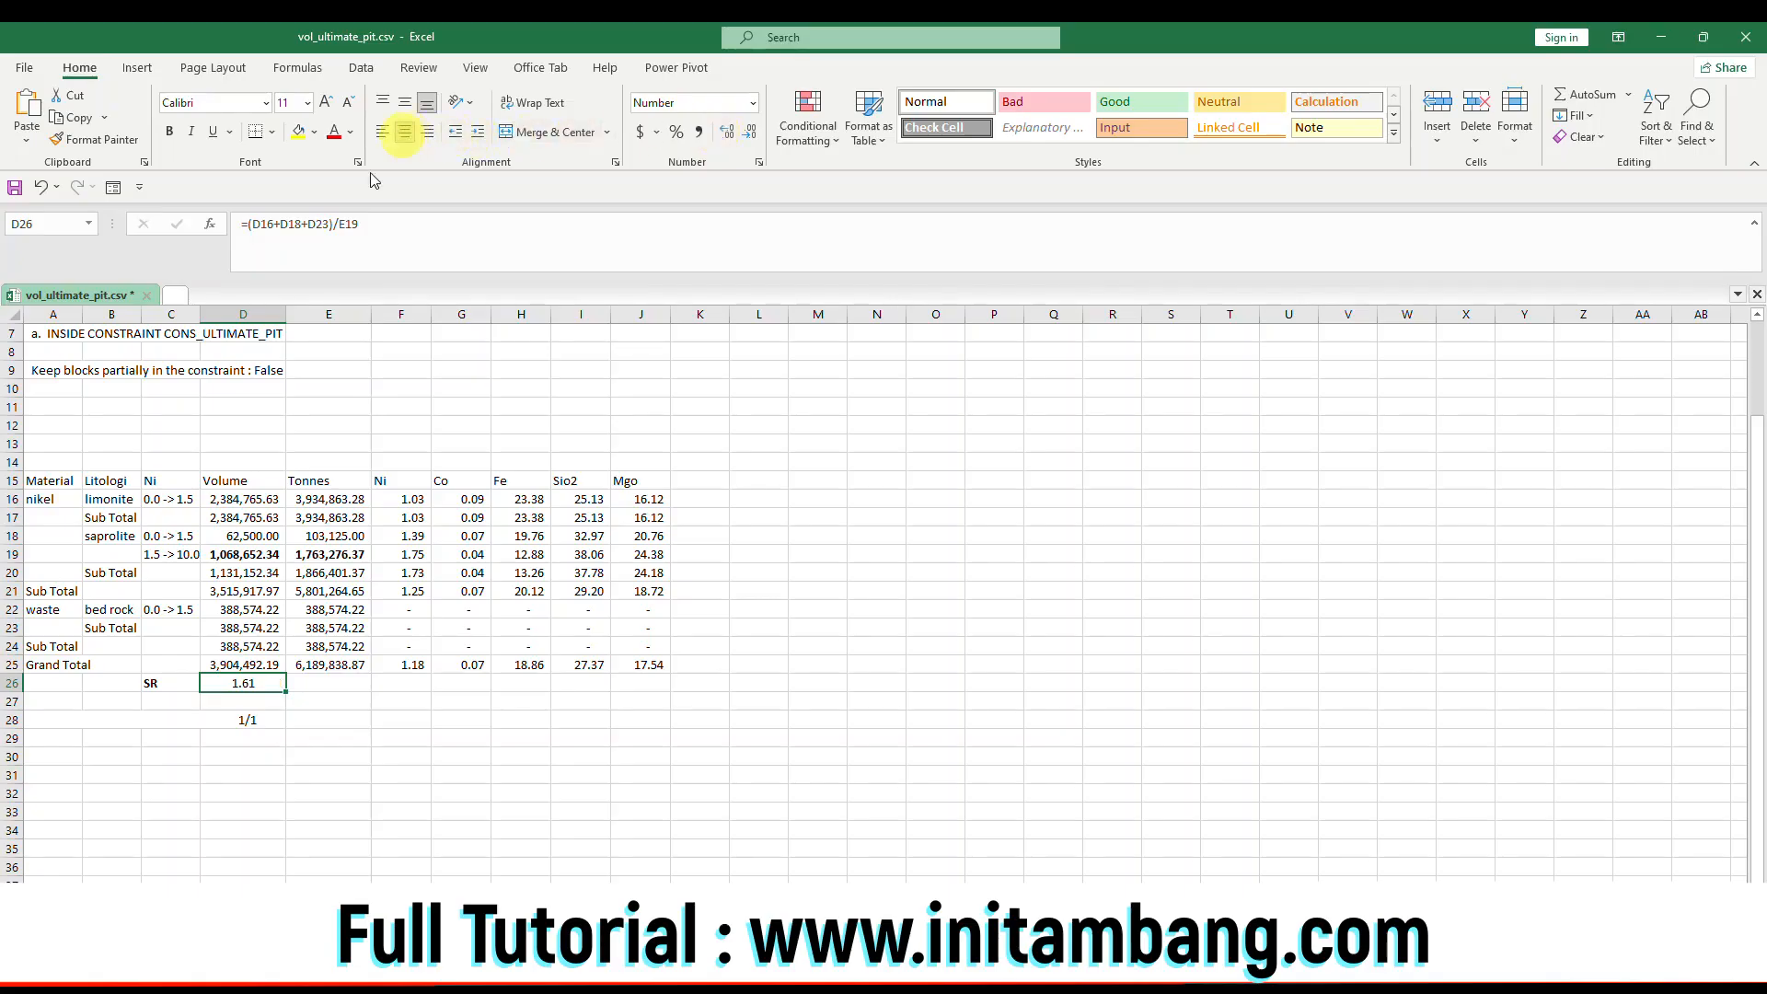
Make the SR label and its value in C26:D26 bold, enlarge their font and centre them.
left_click_drag(169, 682, 241, 693)
key("ctrl+q")
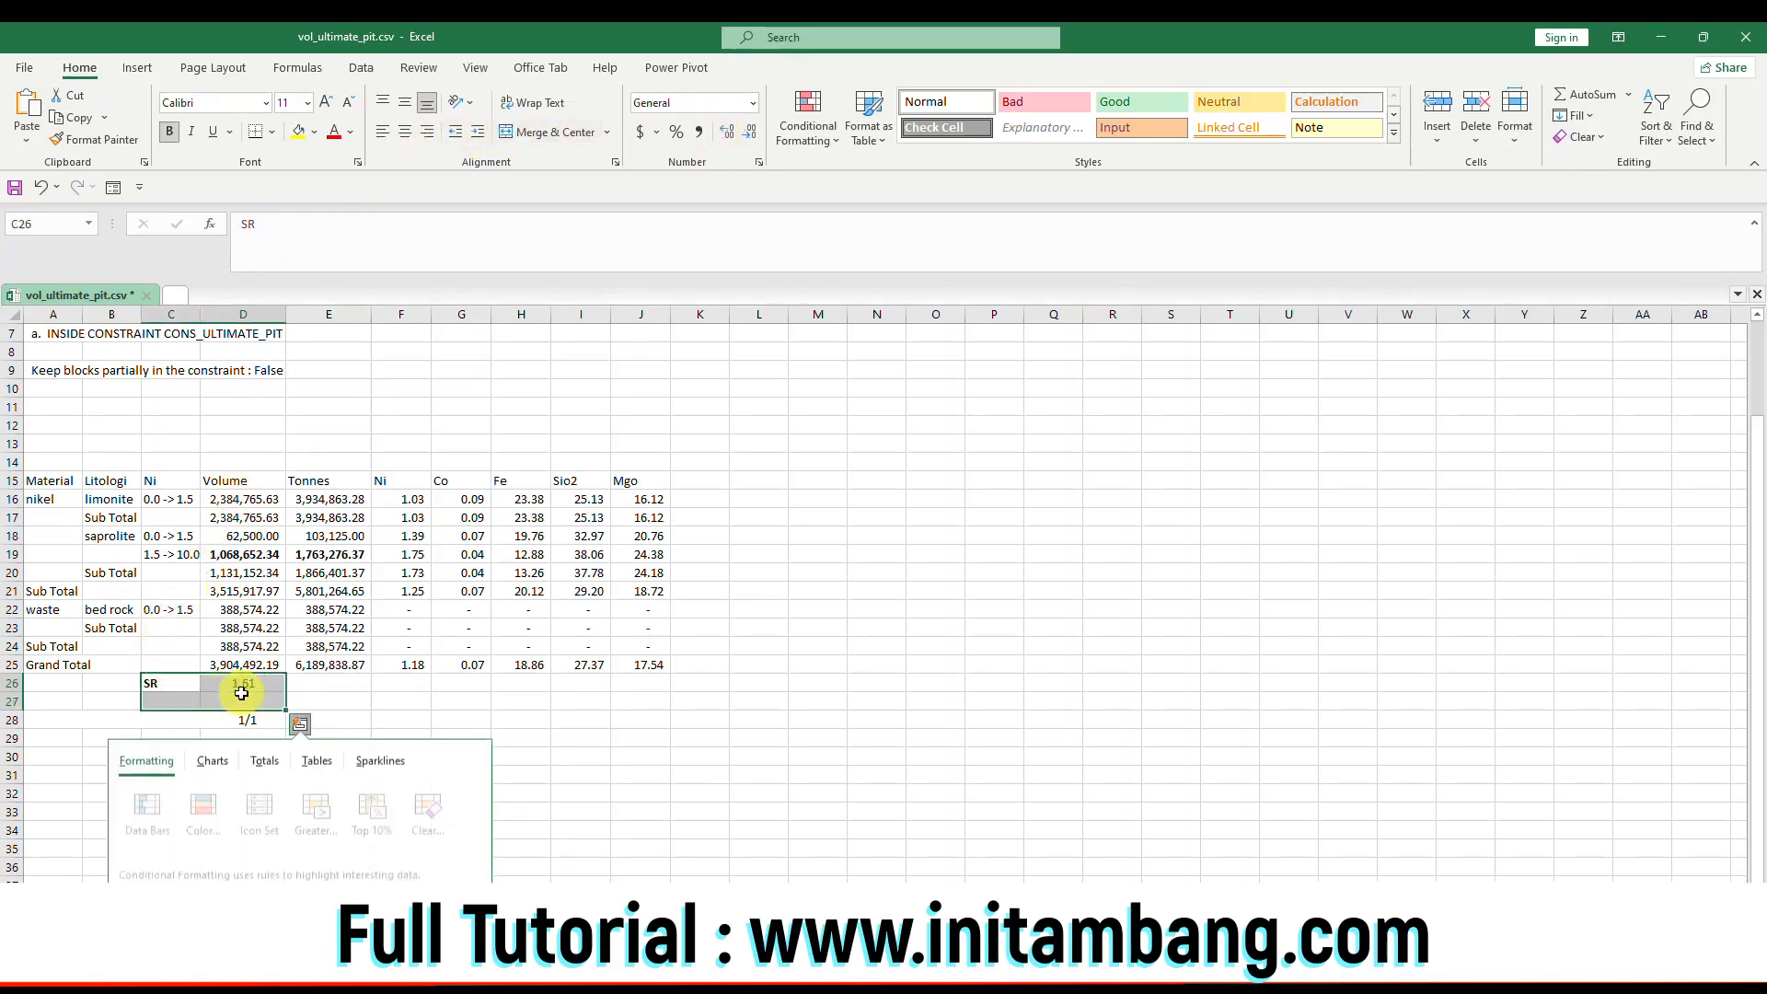
left_click(390, 702)
left_click(227, 679)
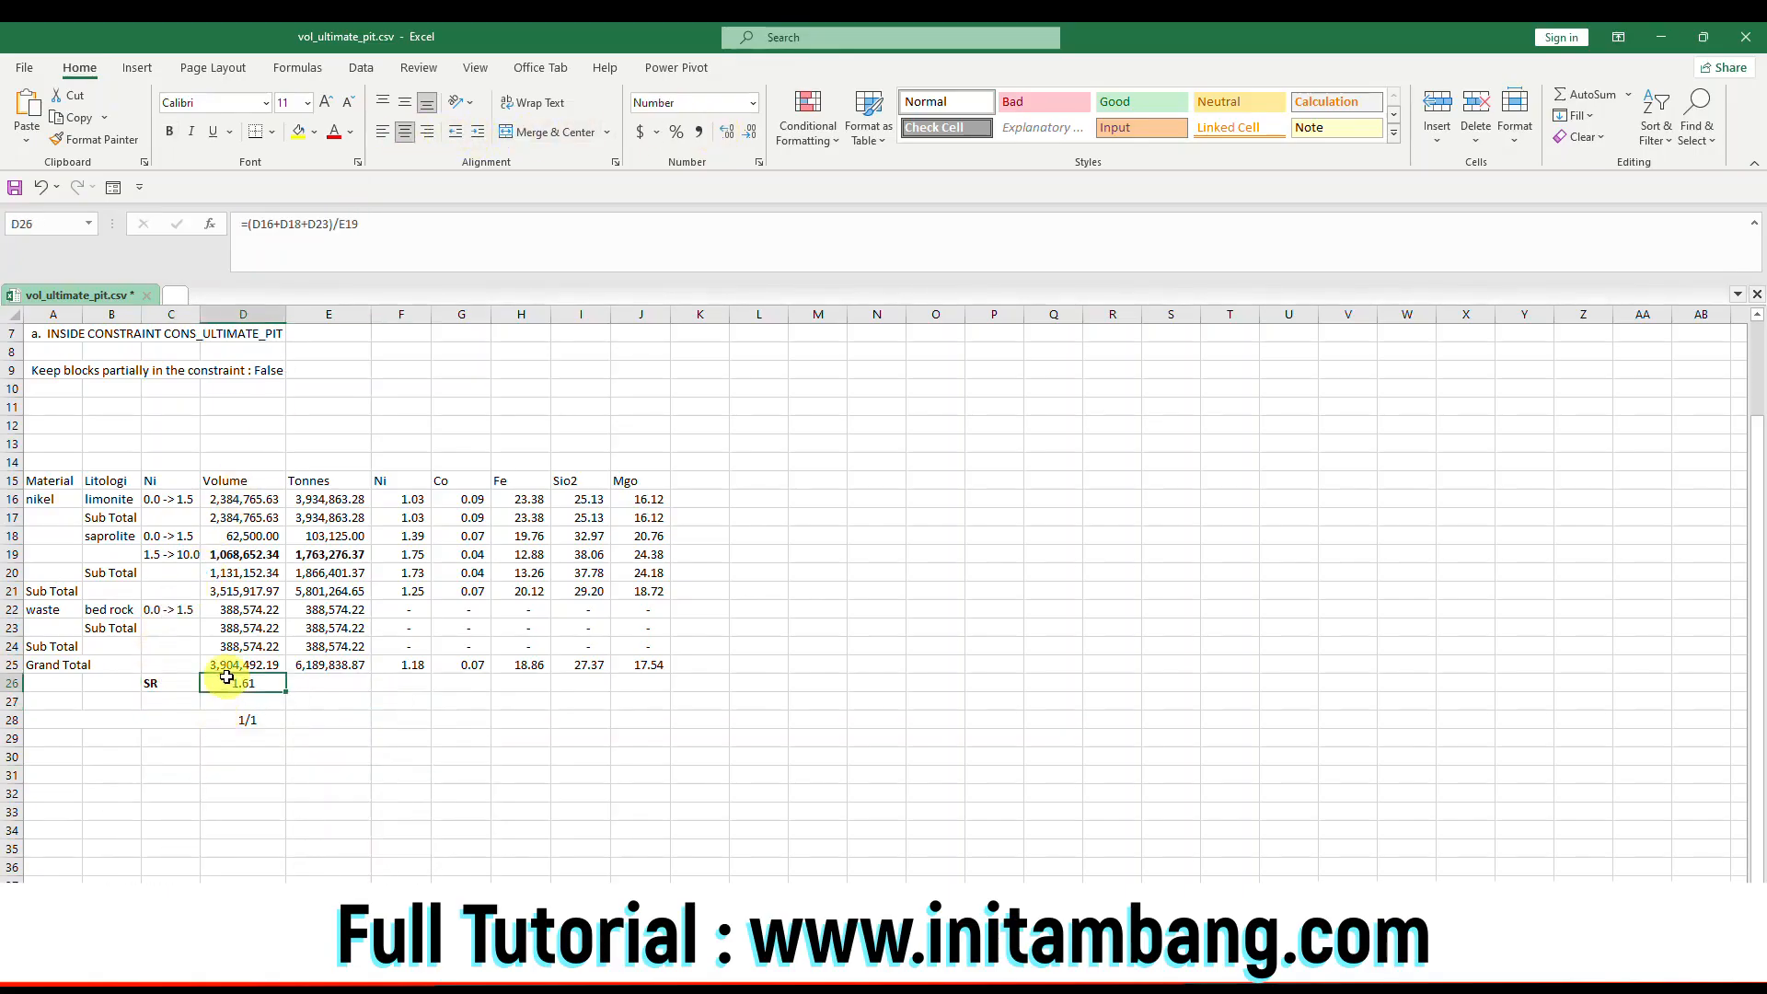
left_click_drag(170, 683, 241, 683)
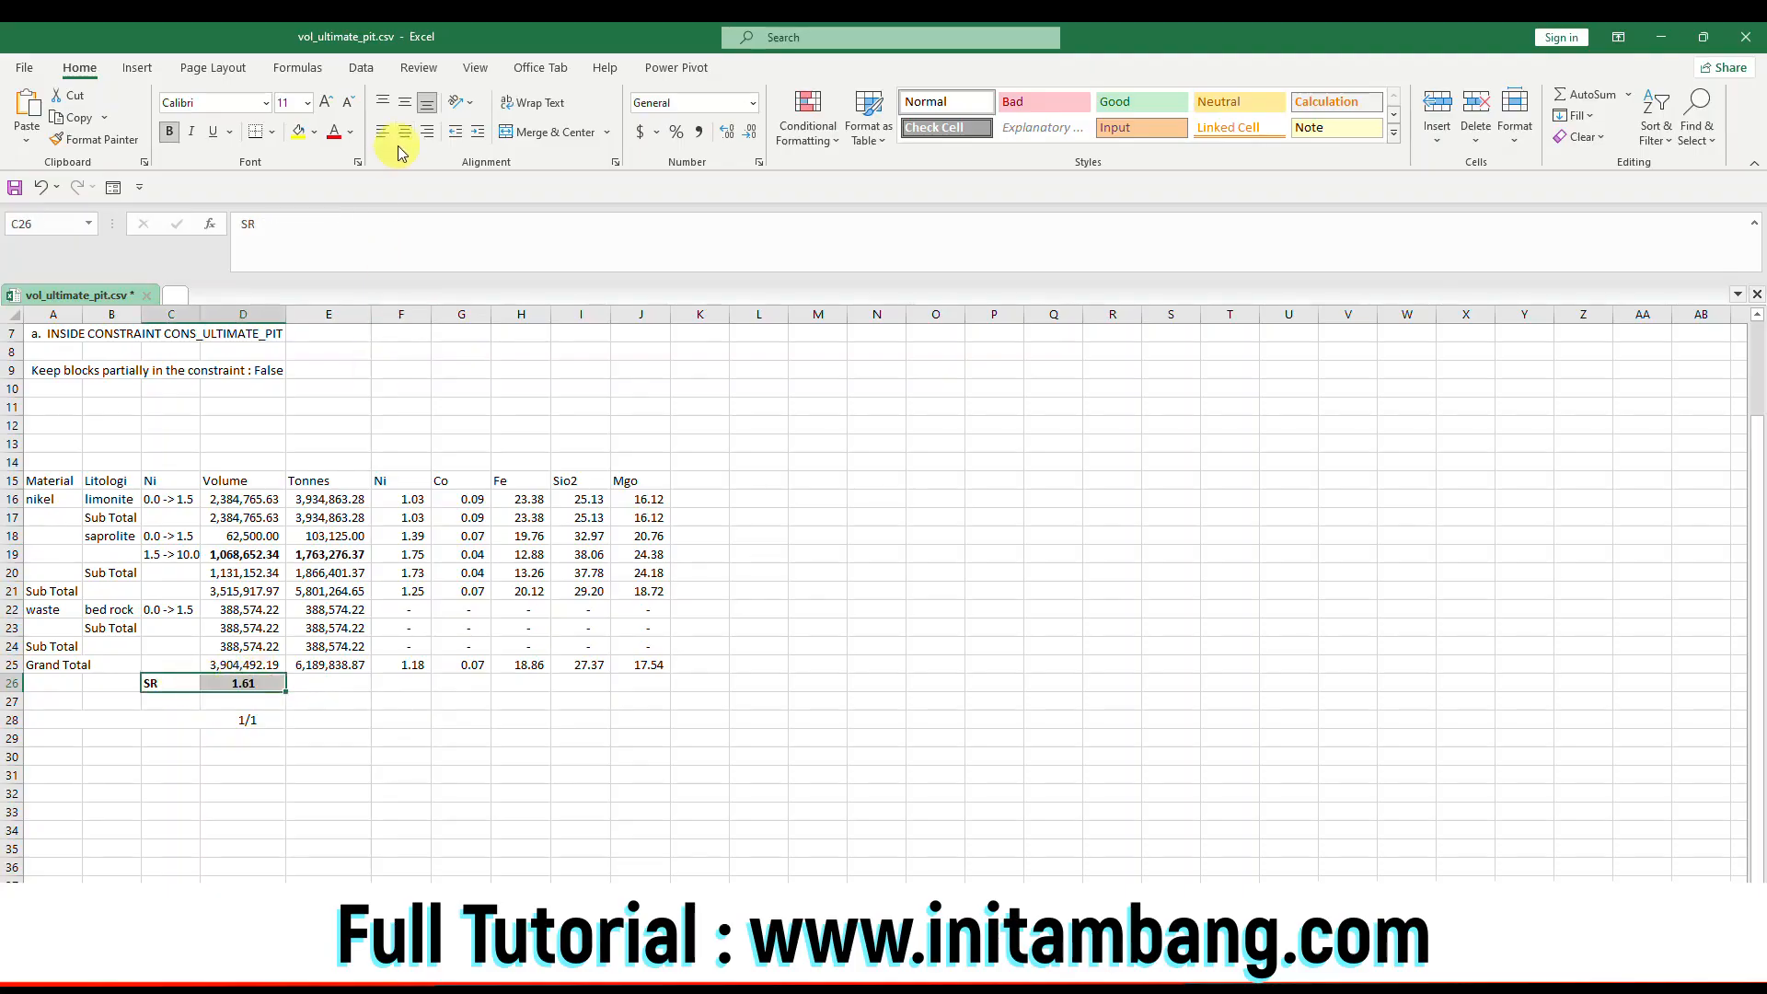
left_click(330, 102)
left_click(330, 102)
left_click(330, 102)
left_click(330, 102)
left_click(404, 132)
left_click(395, 728)
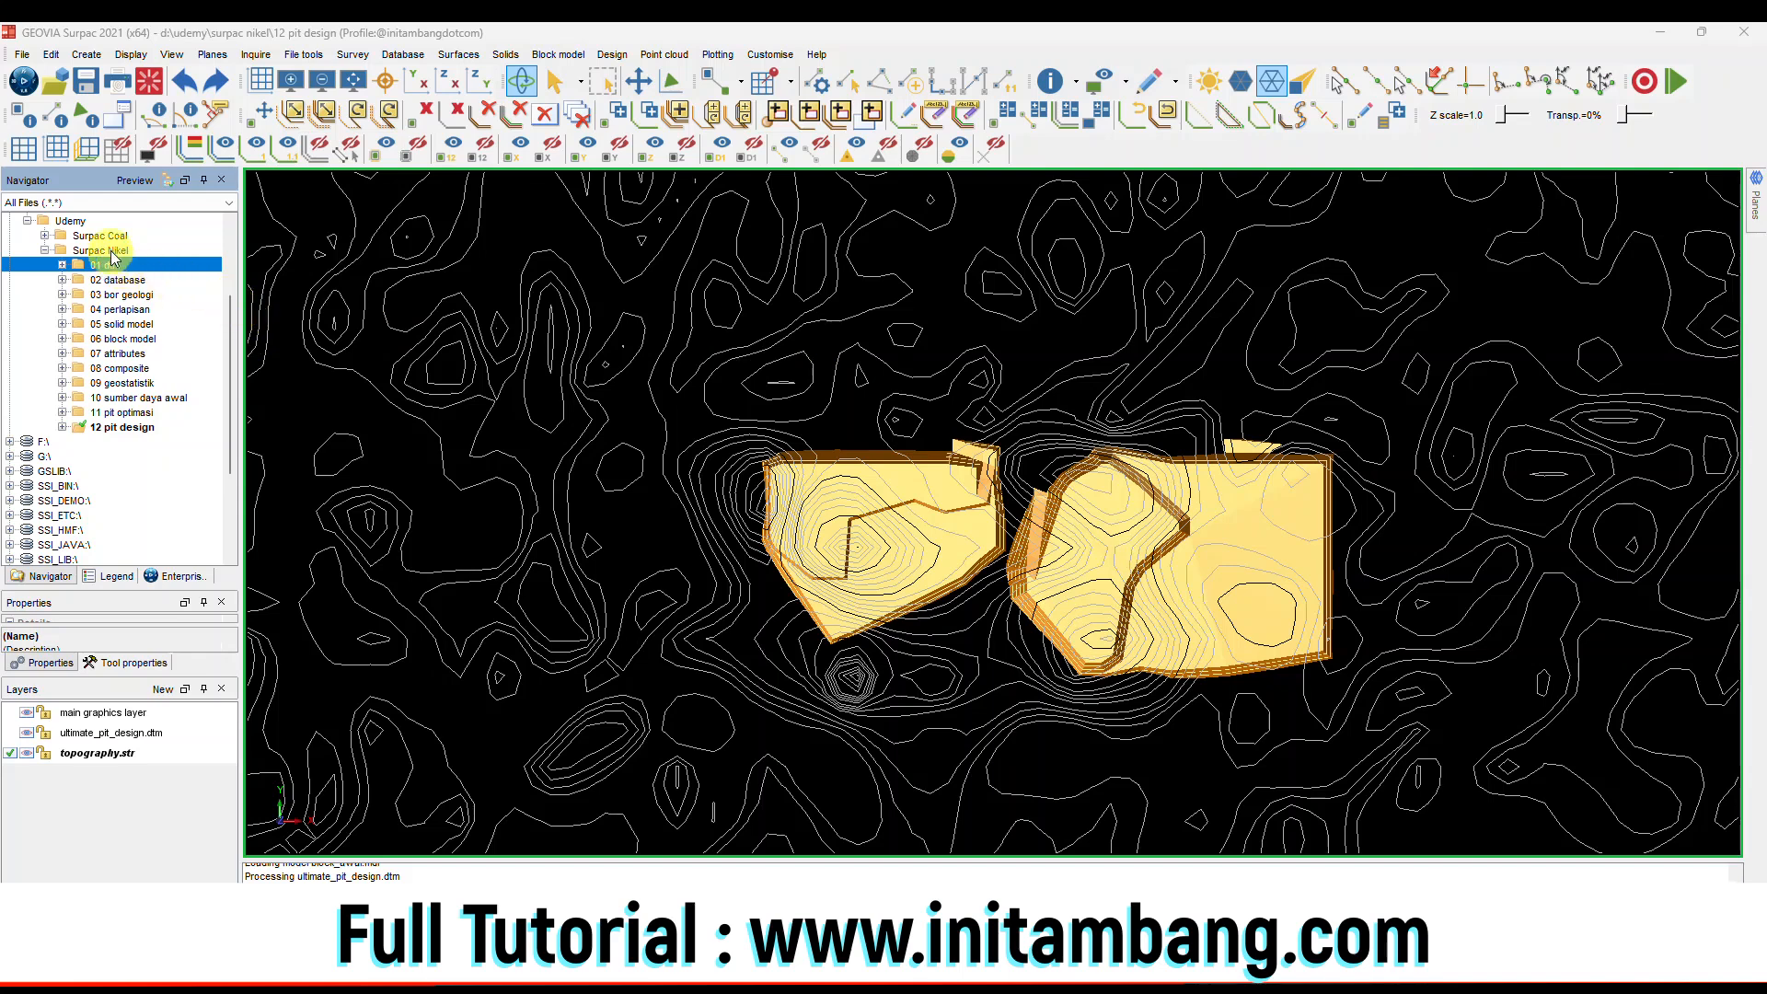
In Surpac, create a folder named 13 disposal inside Surpac Nikel and set it as the work directory.
left_click(104, 251)
right_click(110, 257)
left_click(147, 309)
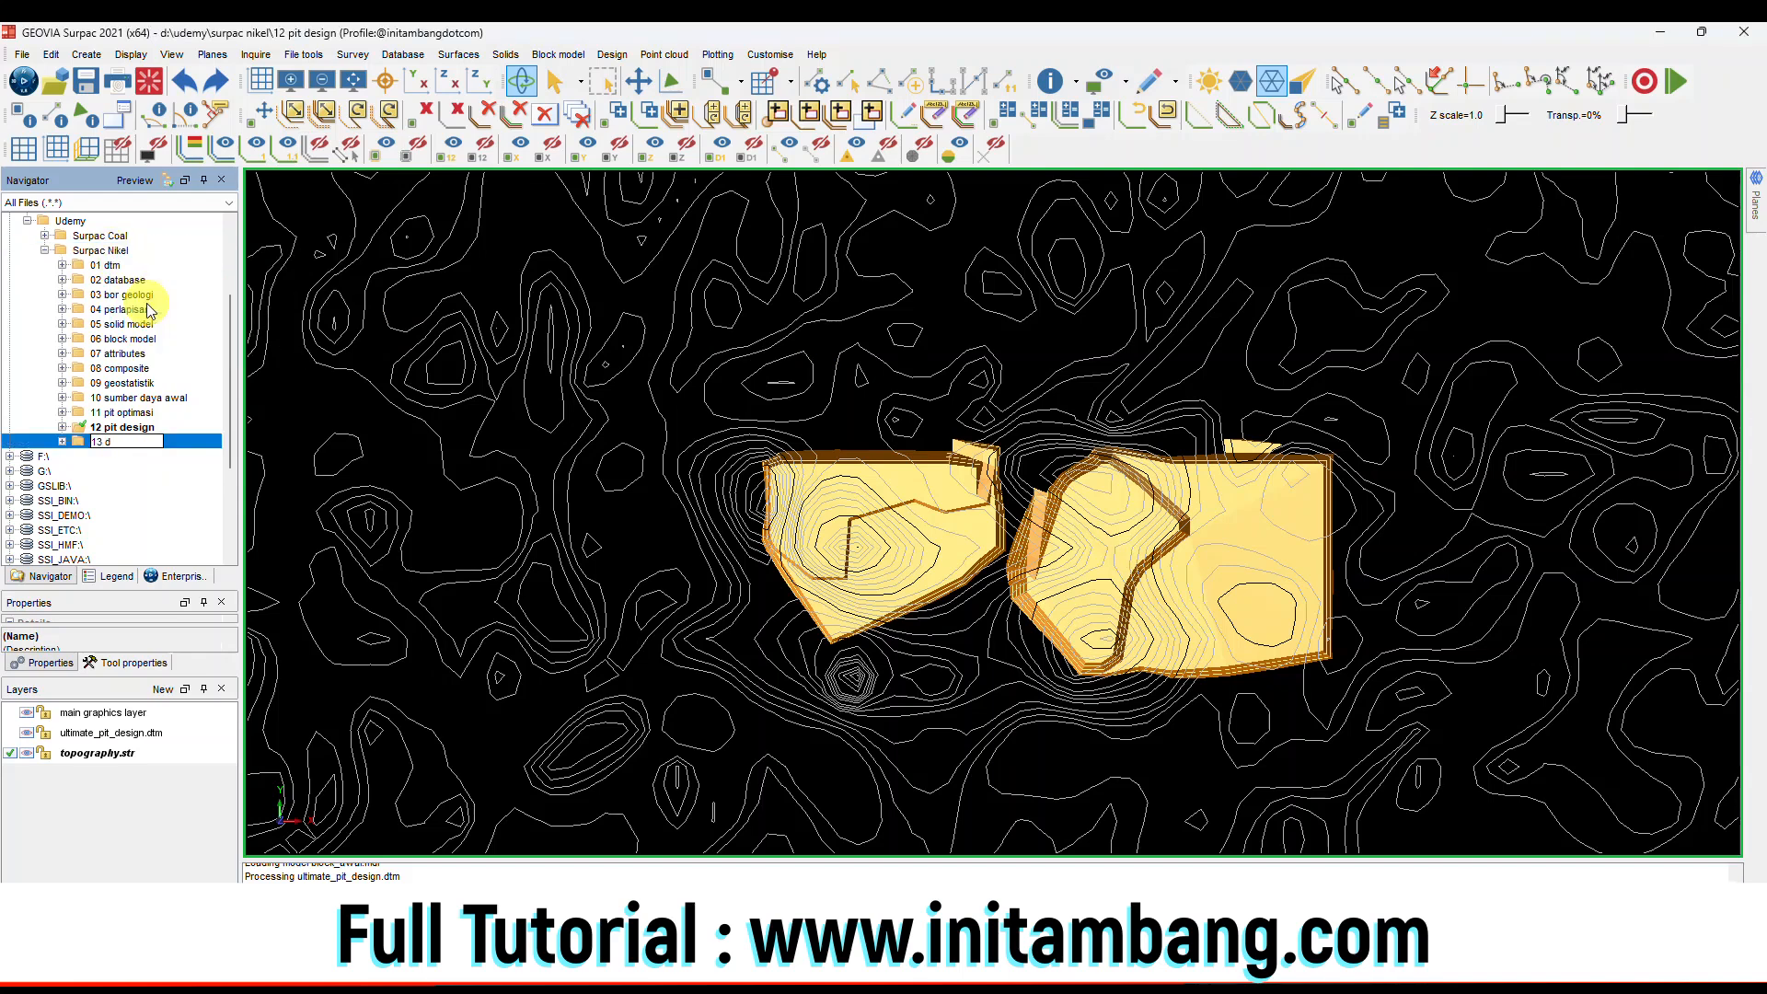
key("Return")
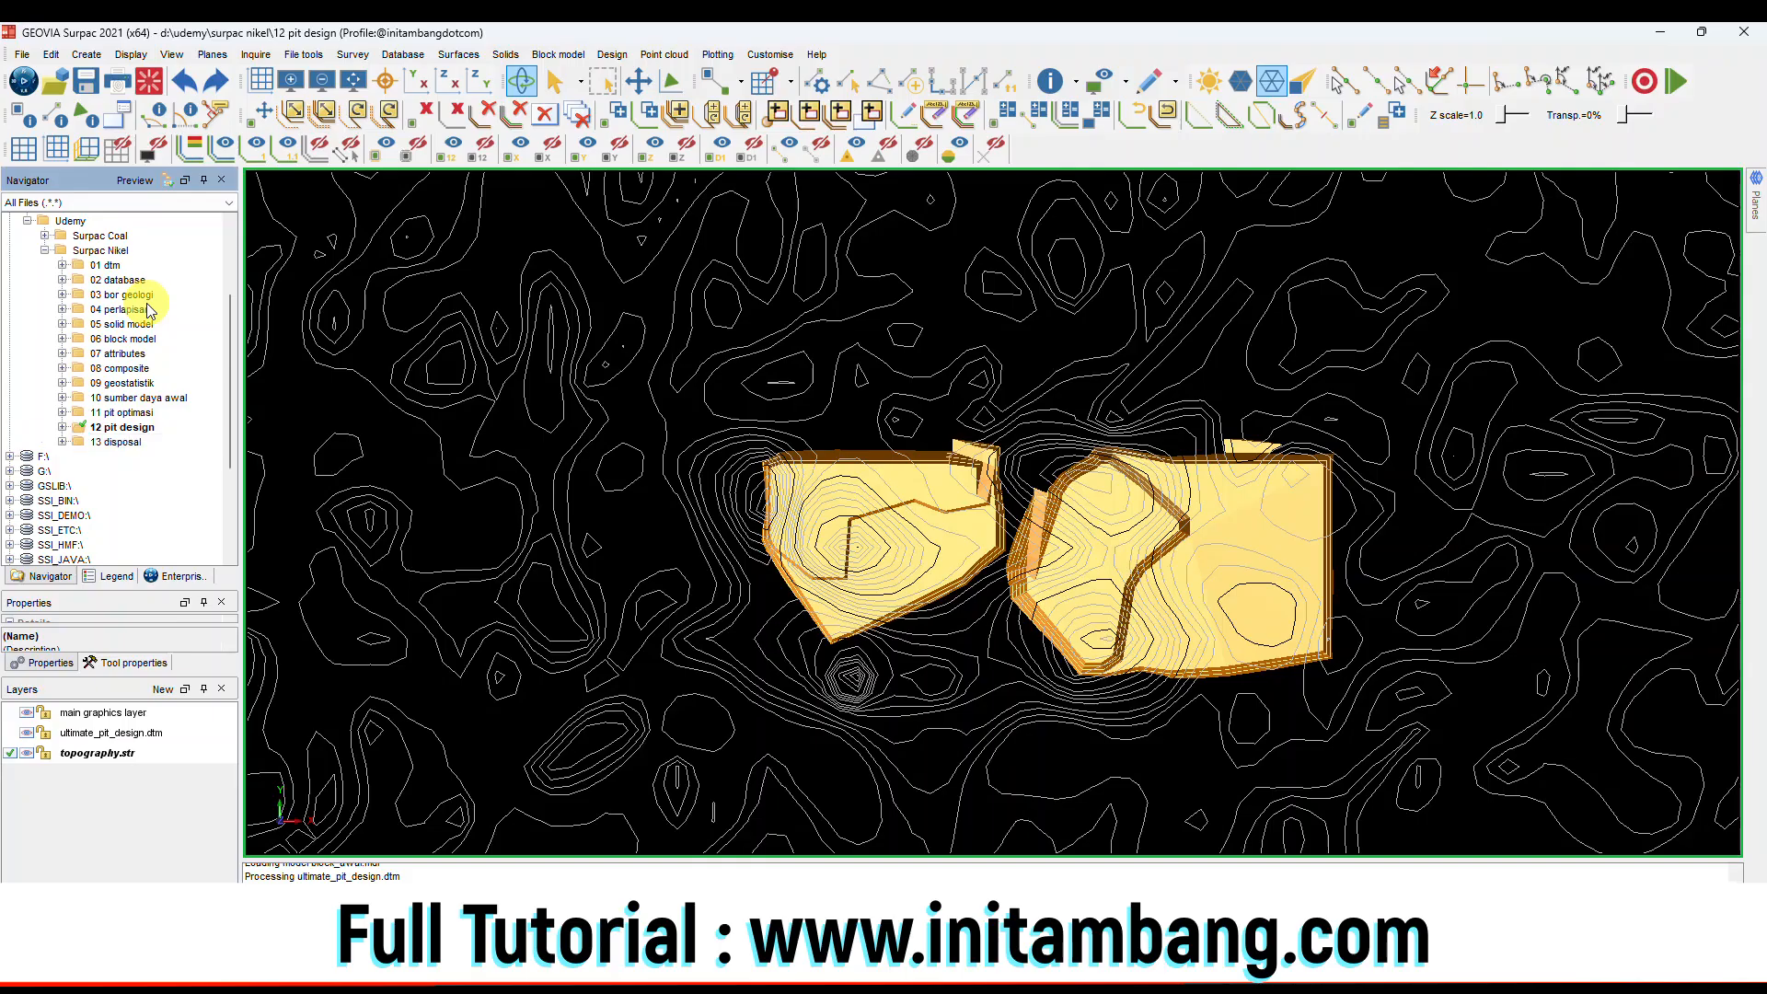
right_click(123, 442)
left_click(147, 452)
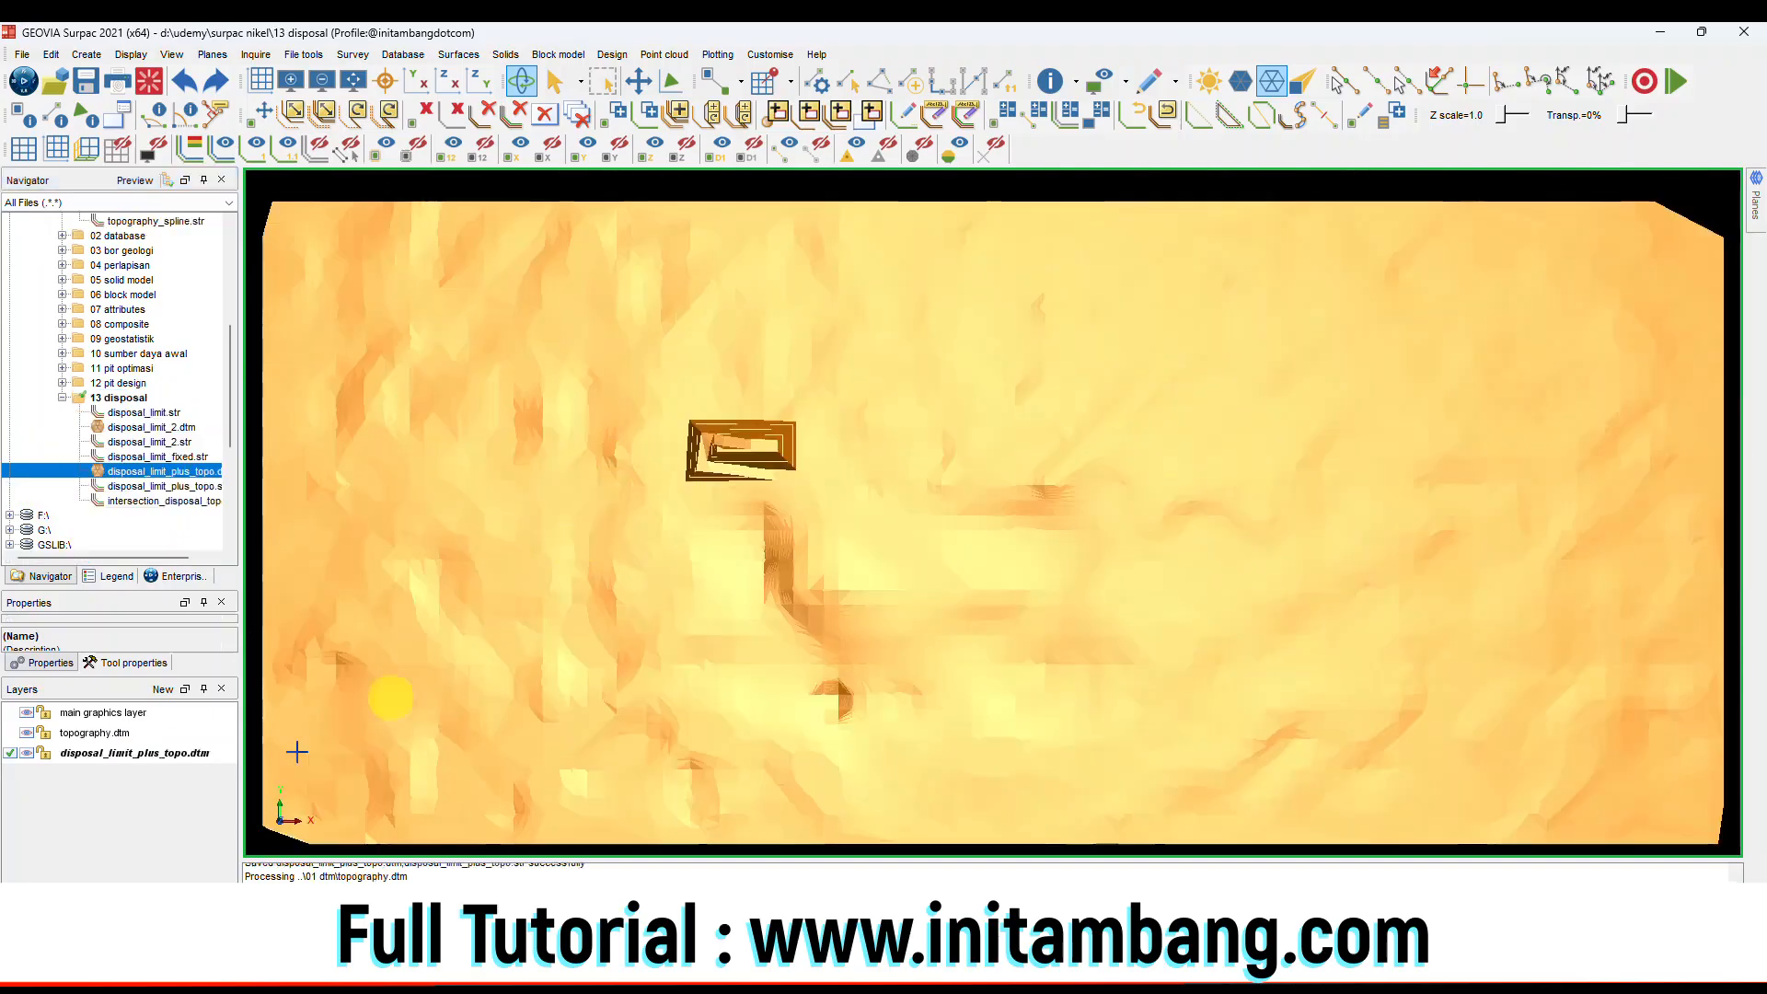
Run cut and fill between topography.dtm and disposal_limit_plus_topo.dtm within the intersection_disposal_topo.str boundary, reporting to volume_disposal.pdf.
left_click(28, 757)
scroll(720, 429, "up", 2)
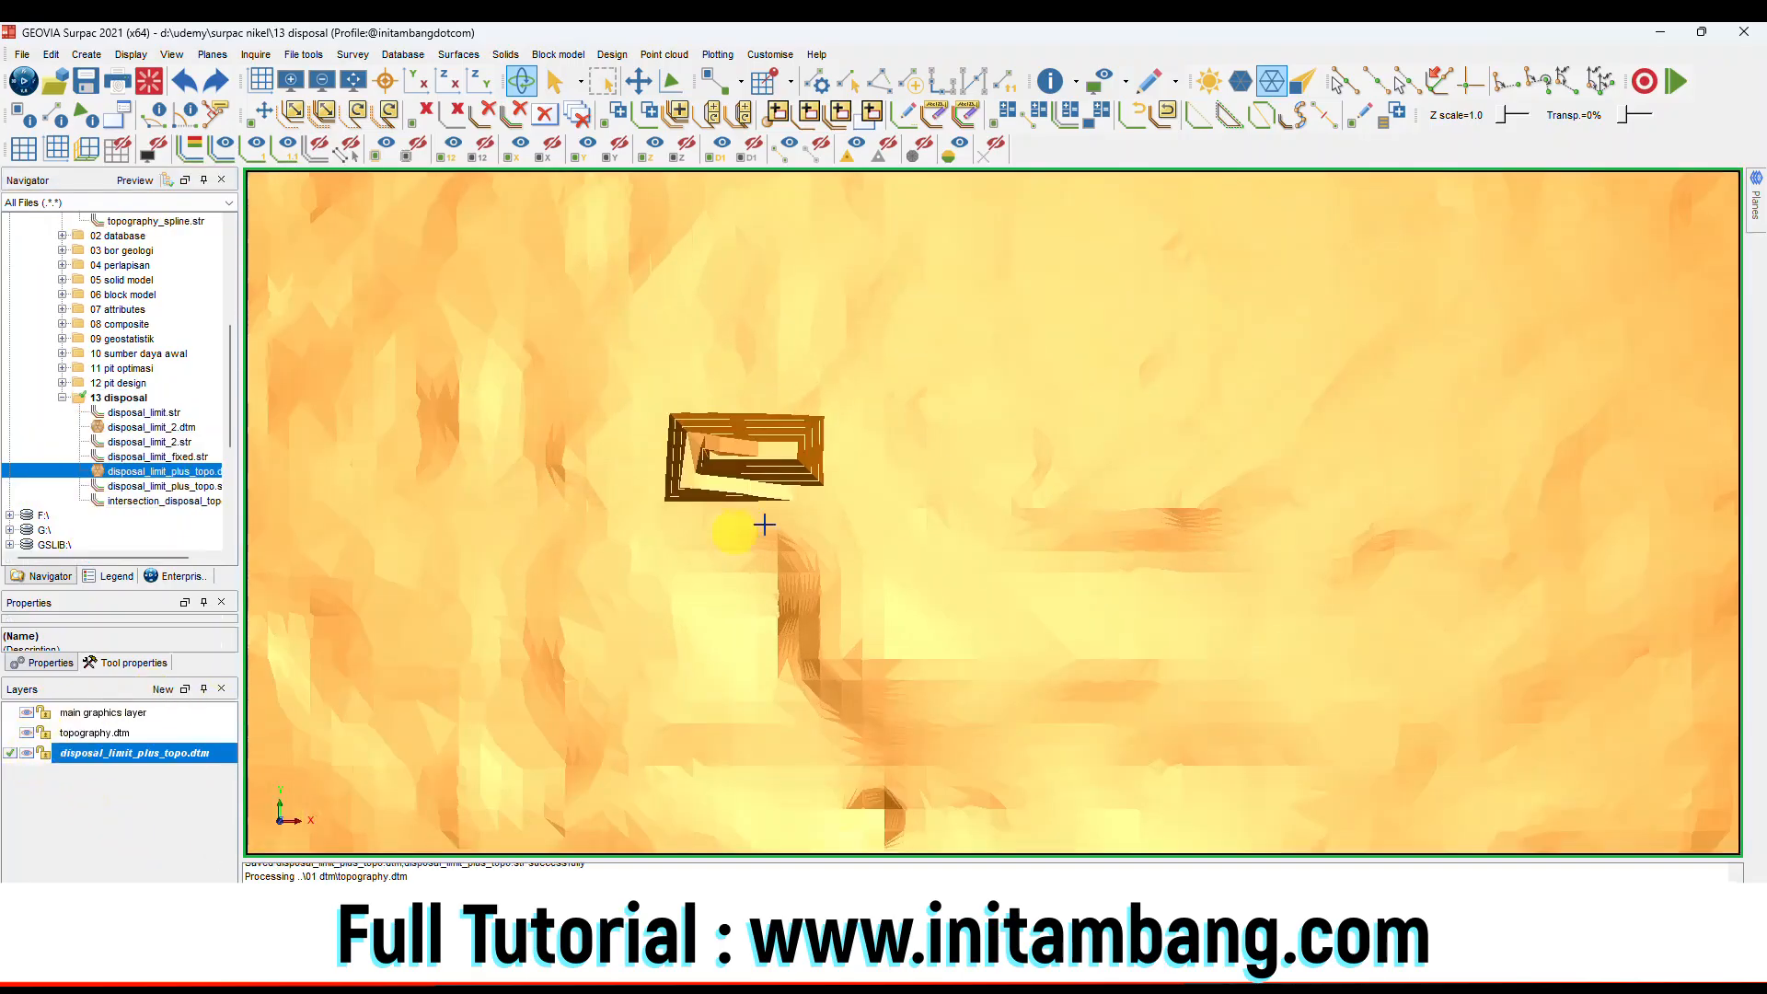
scroll(934, 481, "down", 2)
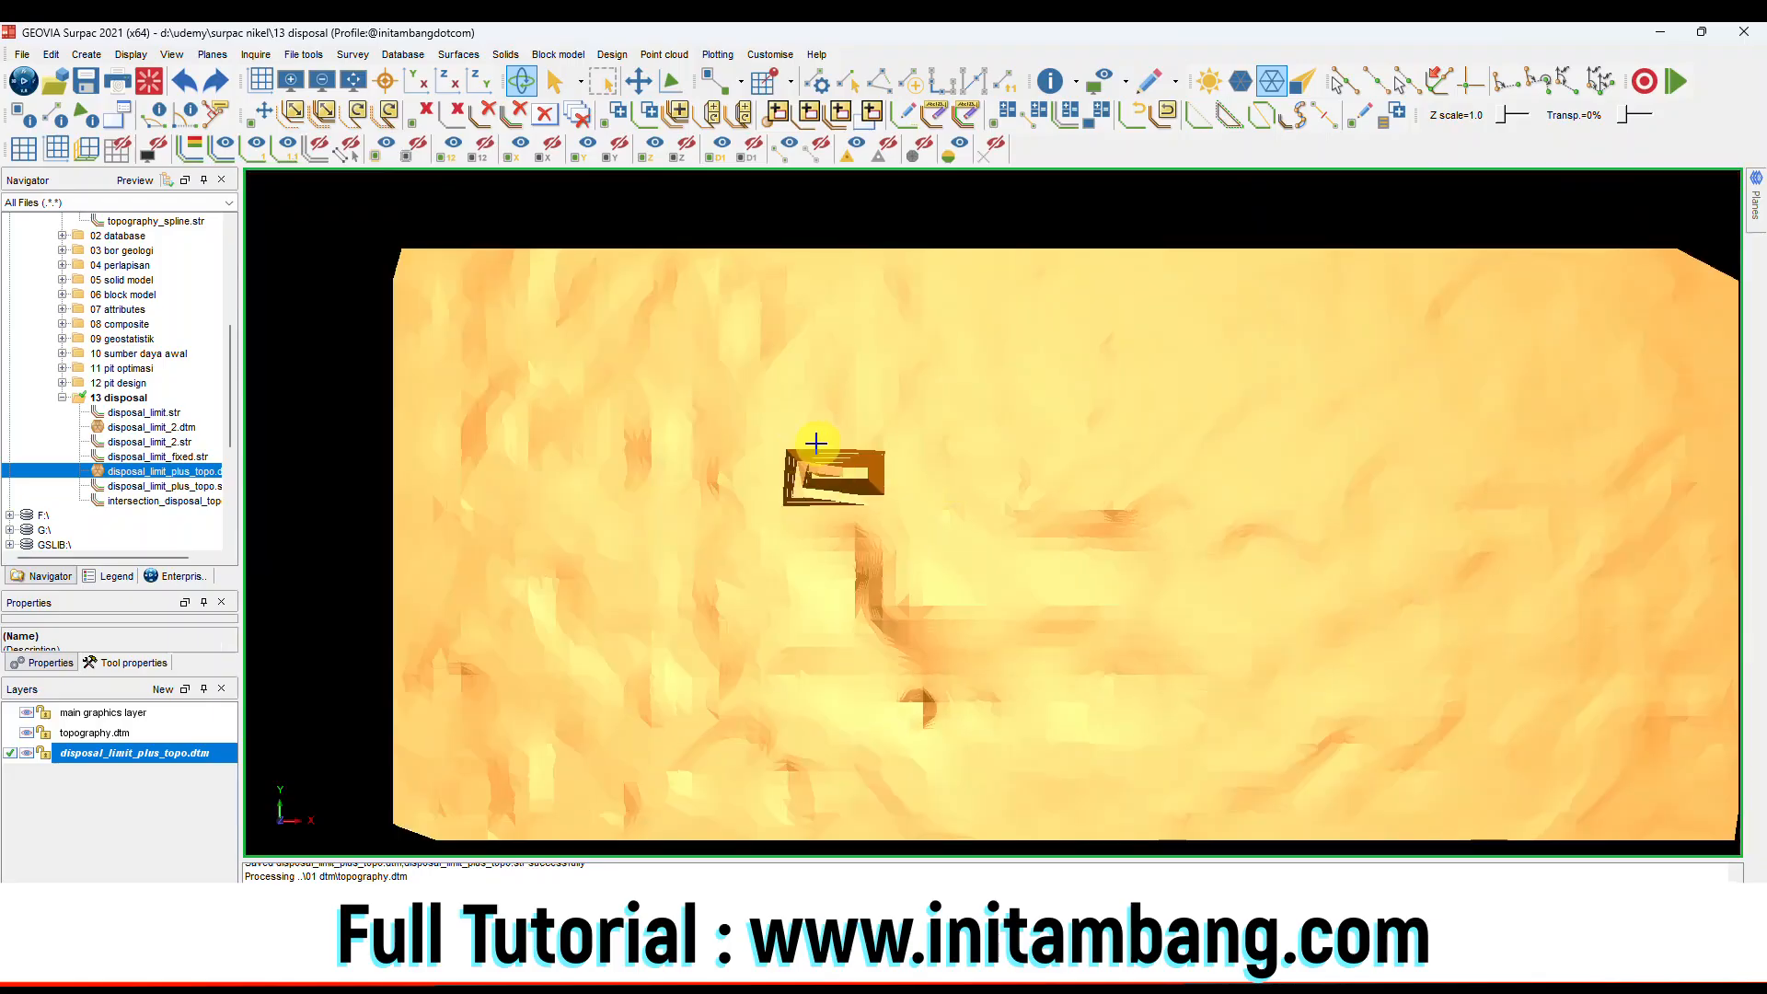
scroll(909, 488, "up", 1)
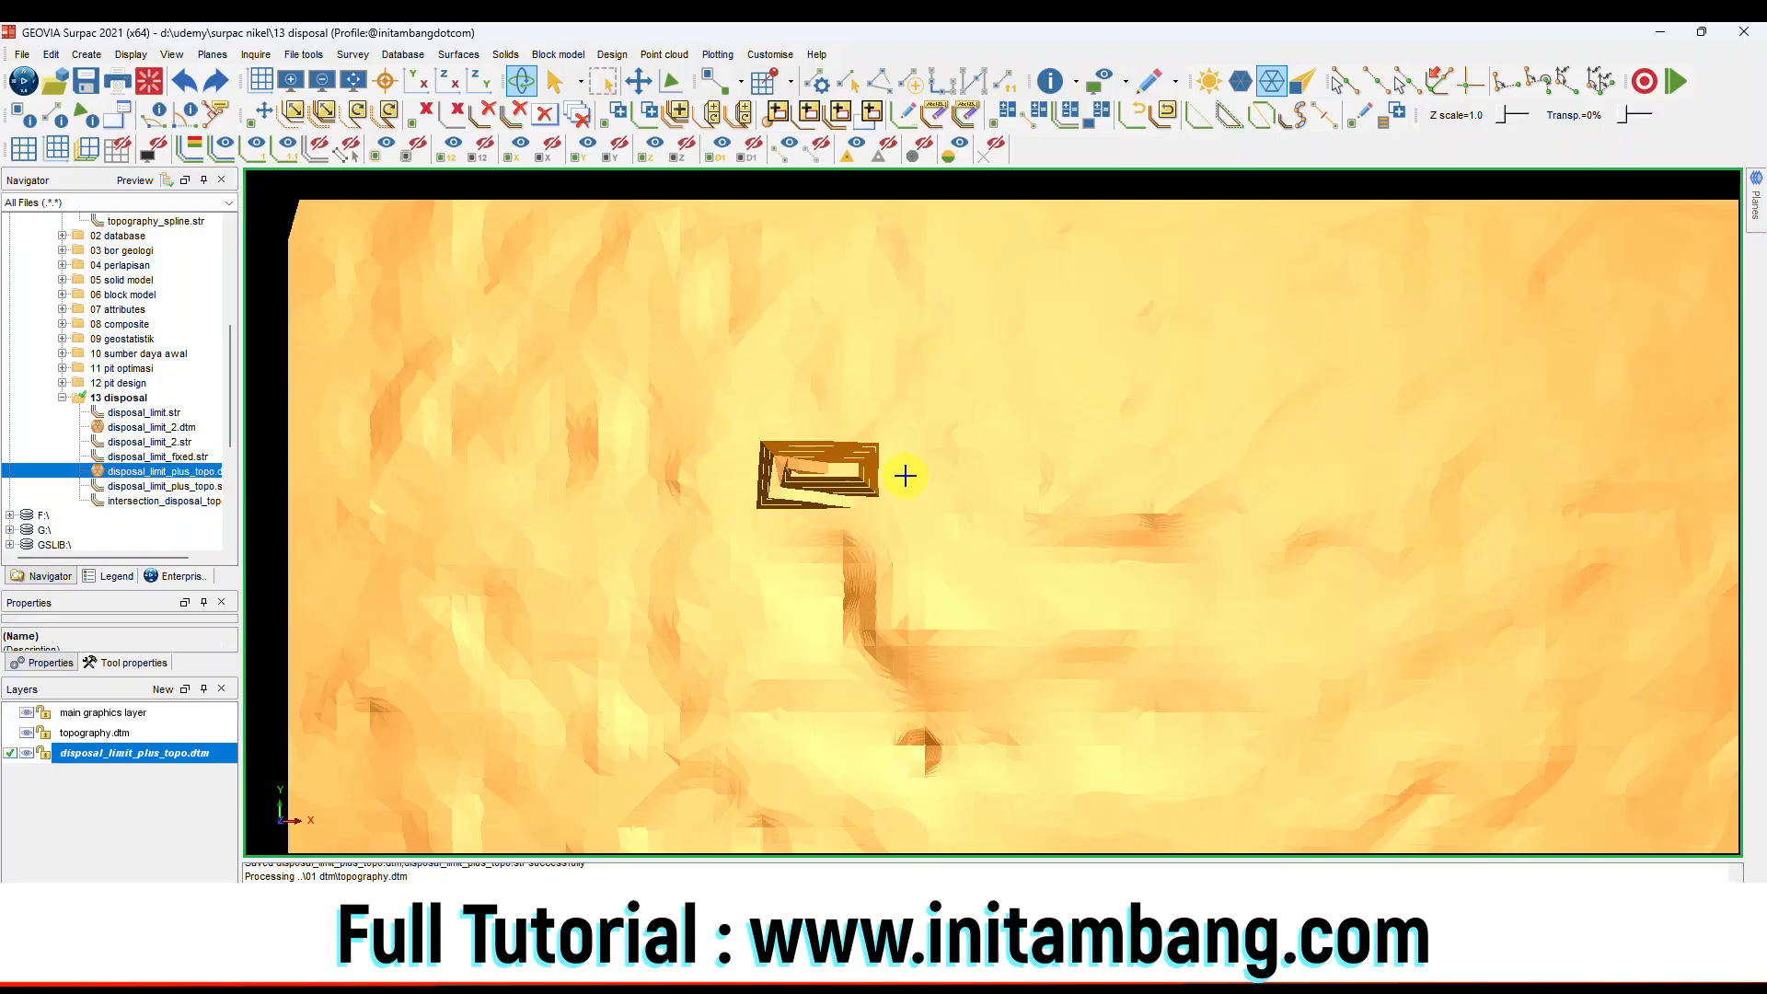
scroll(1002, 532, "down", 1)
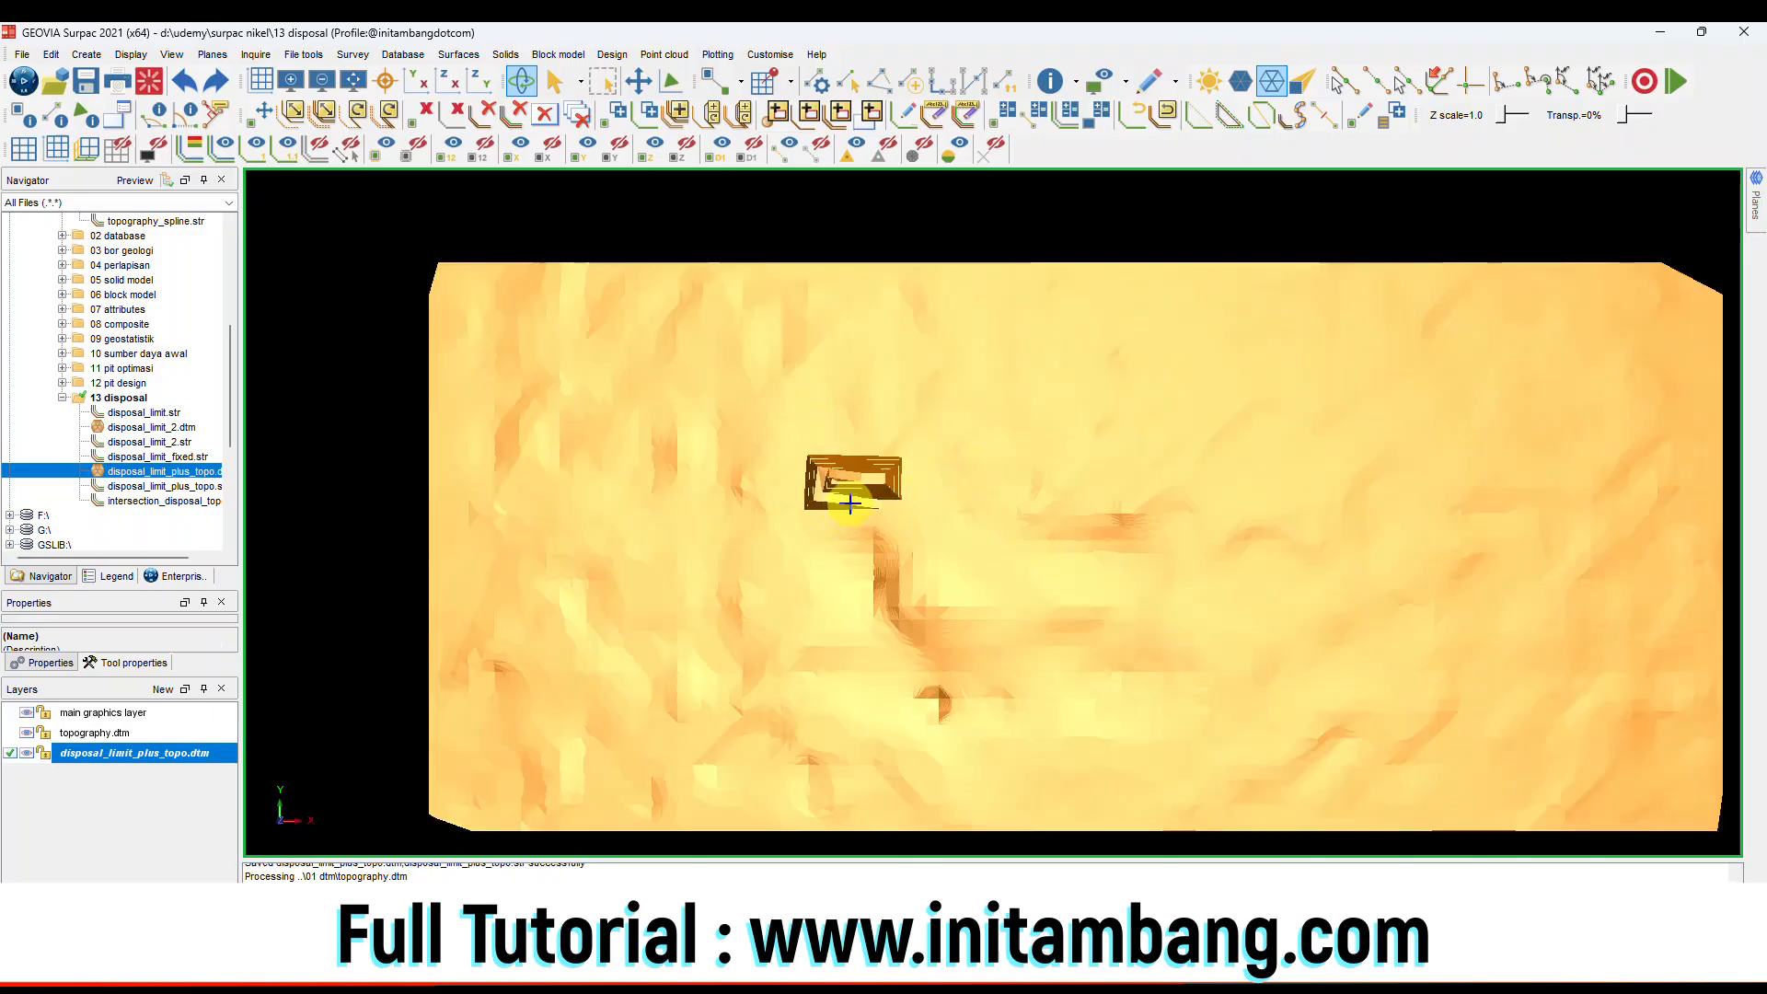
scroll(849, 502, "up", 1)
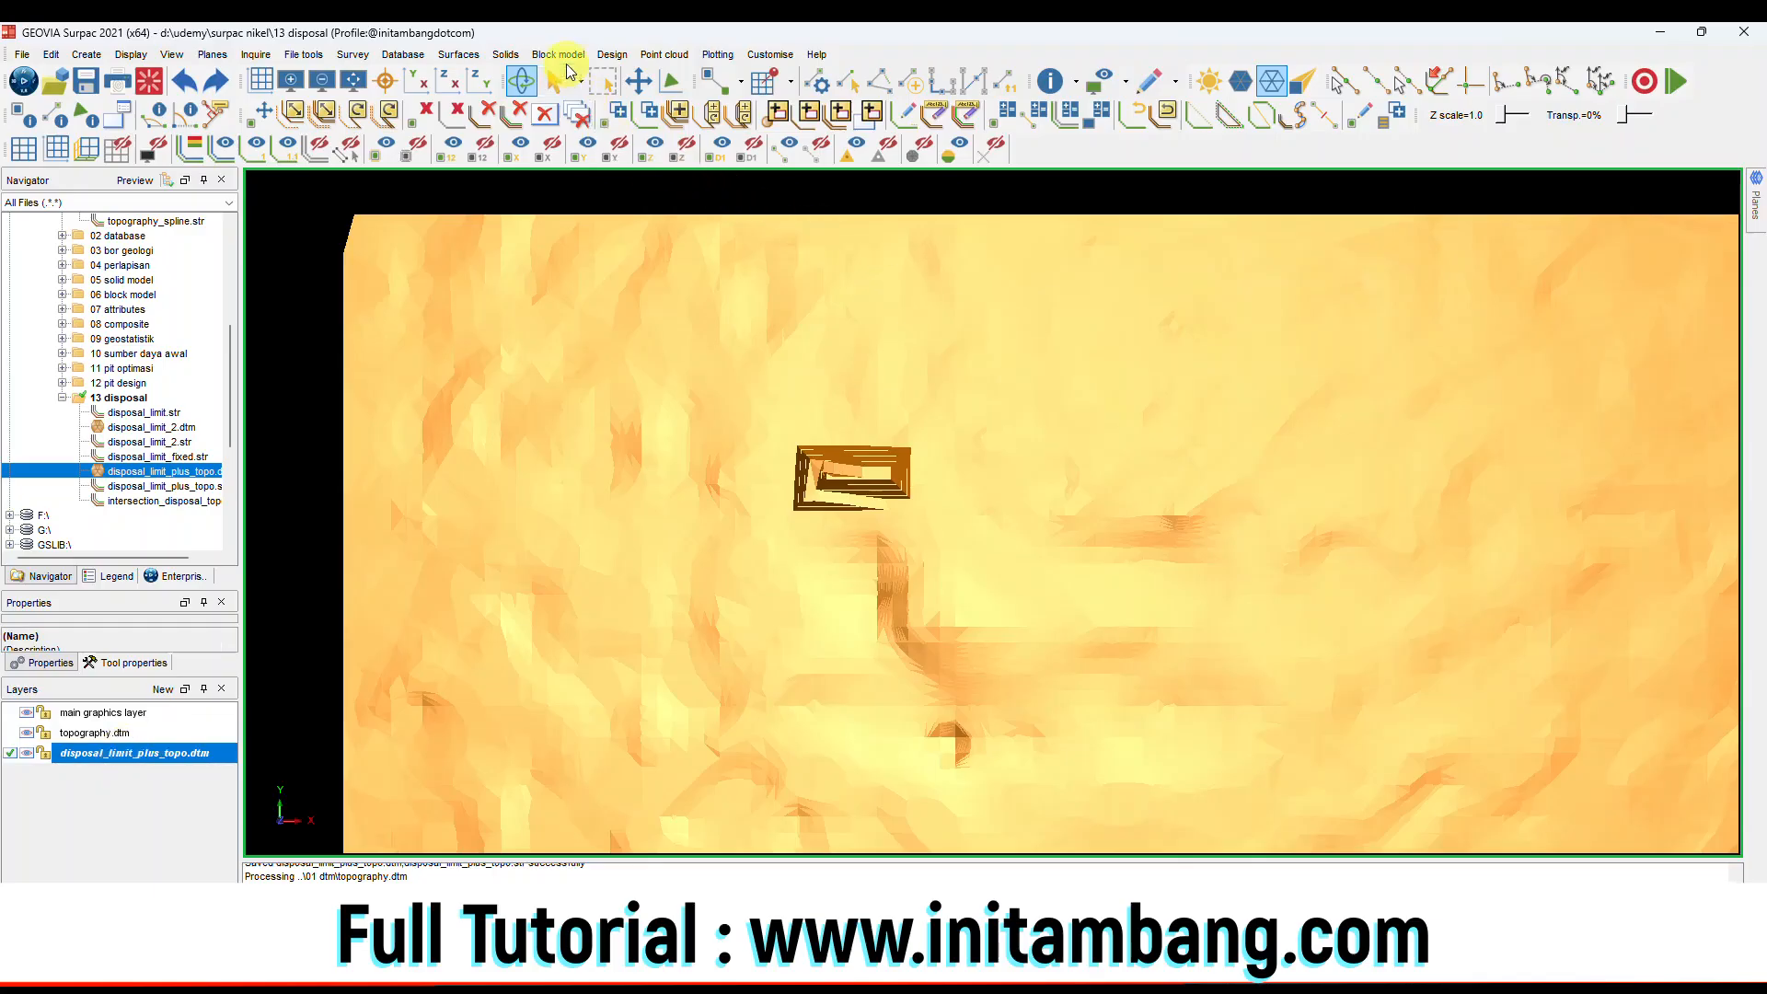
left_click(465, 56)
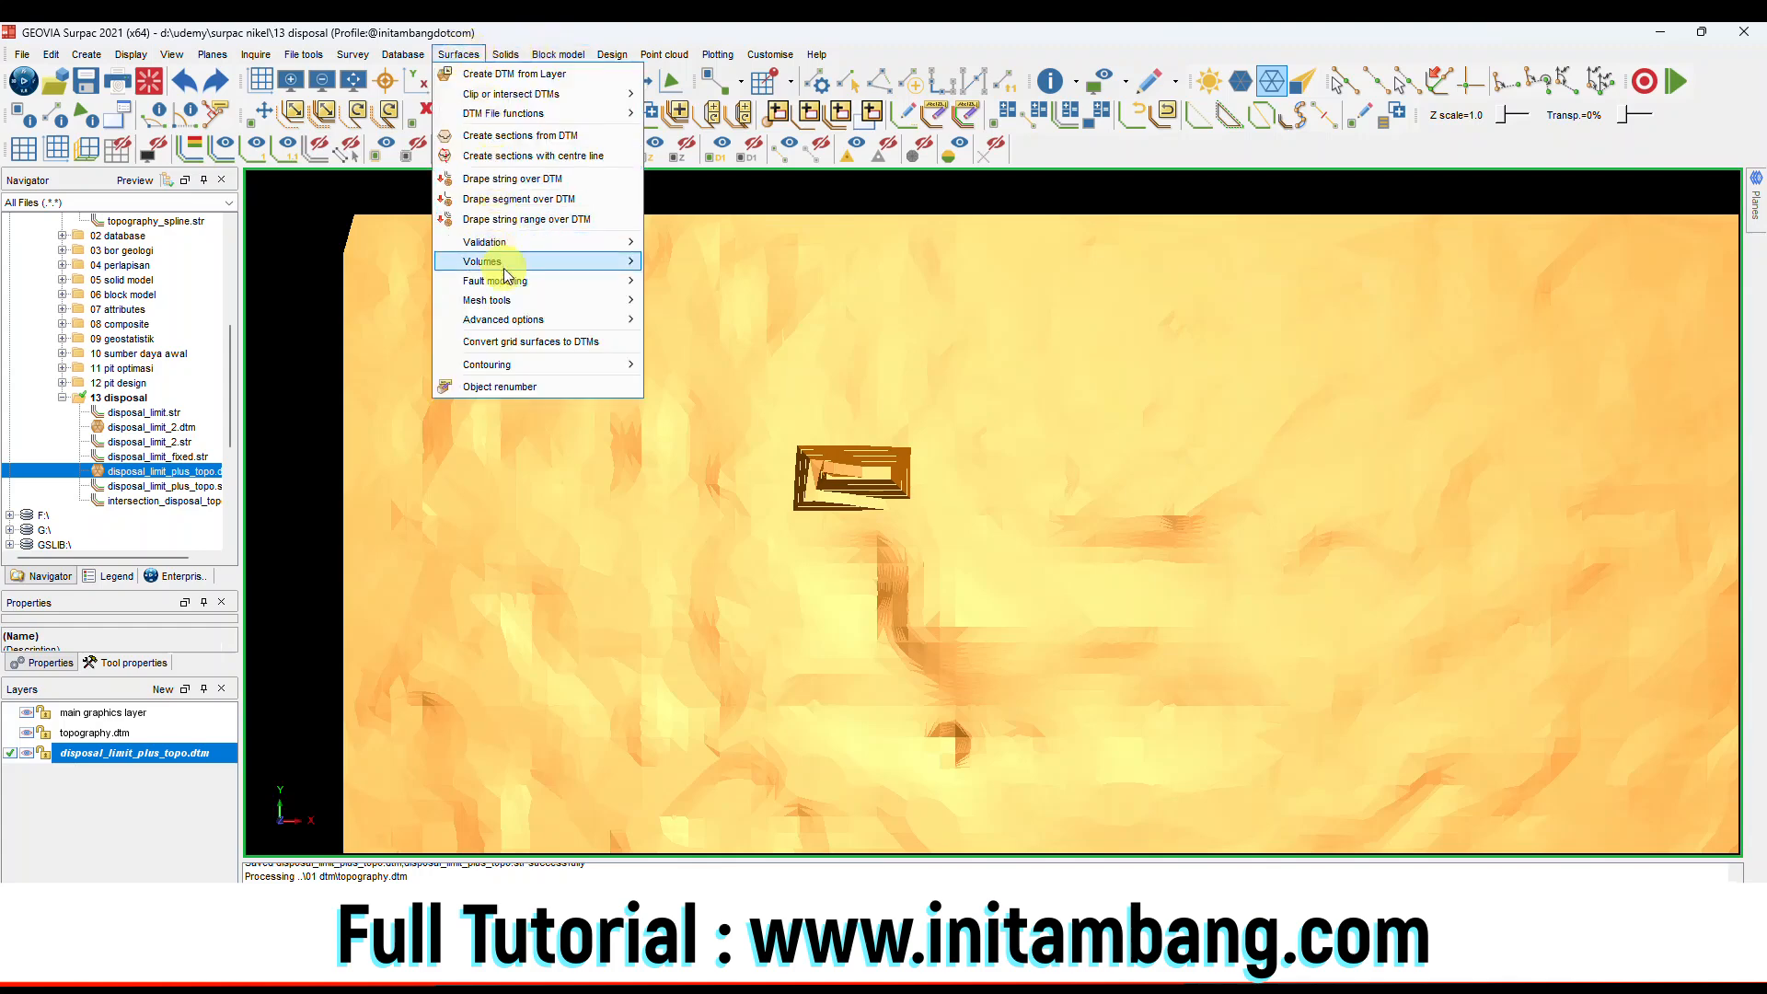
mouse_move(511, 269)
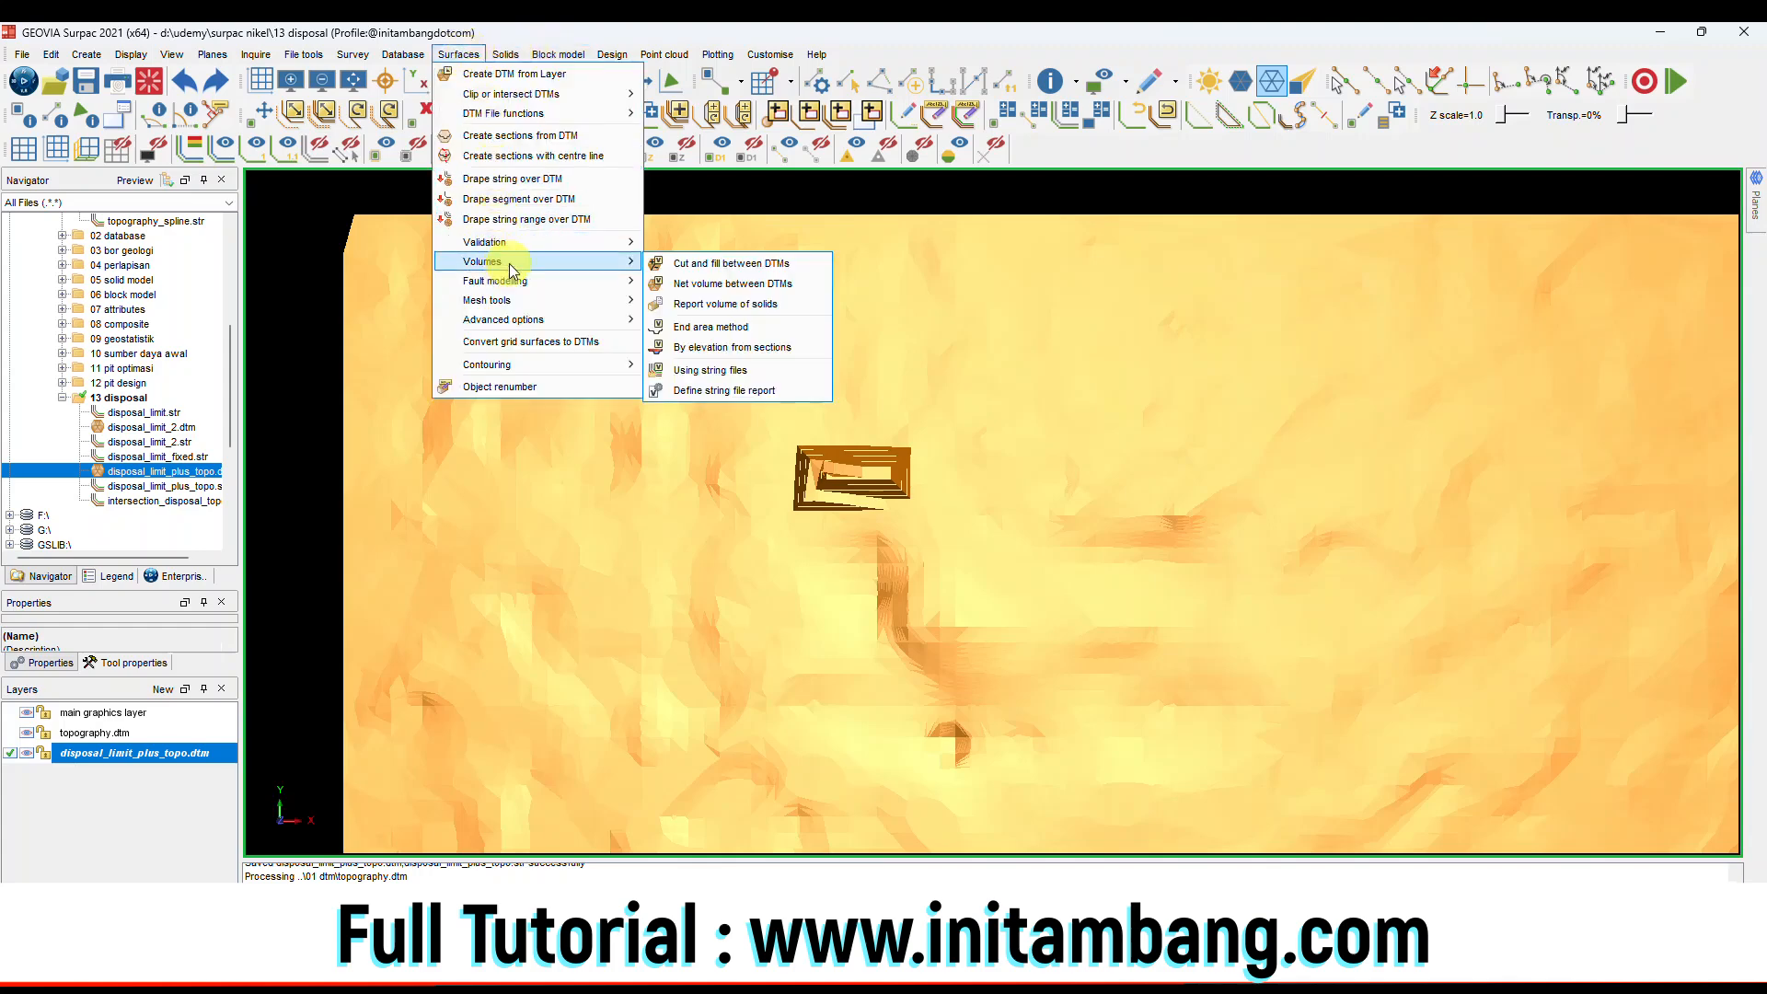
left_click(722, 264)
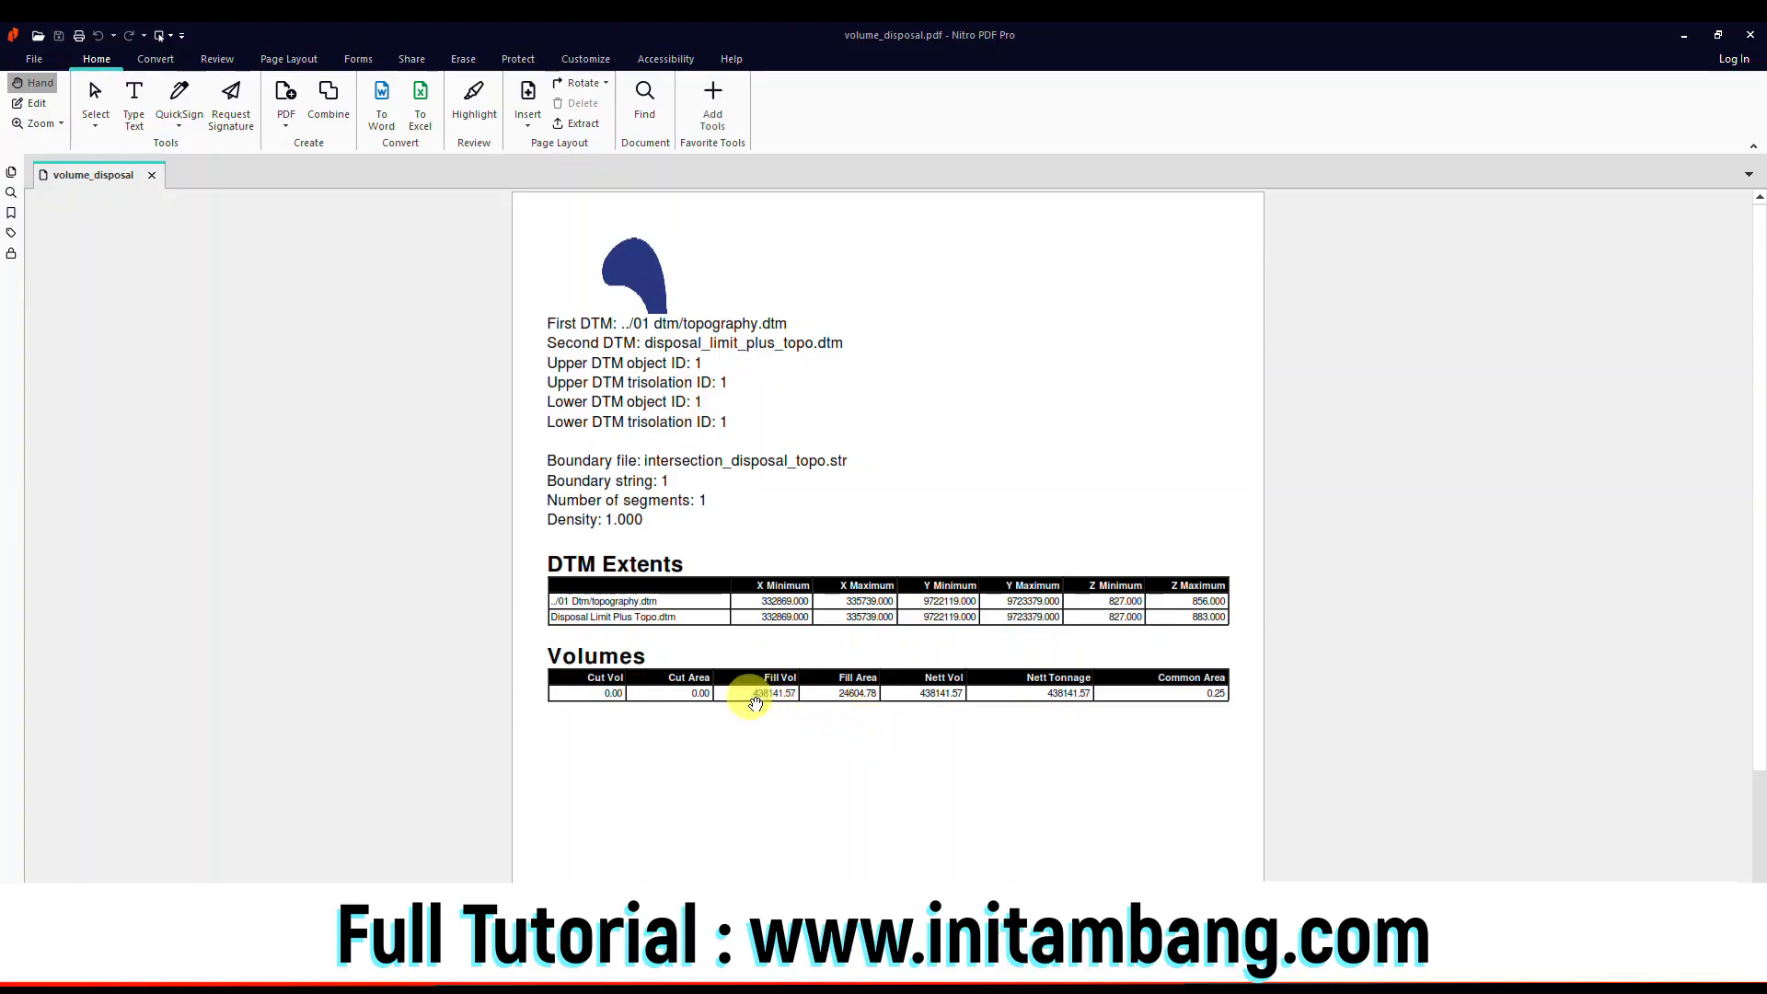
Examine the cut and fill volumes in volume_disposal.pdf, and return to Surpac to inspect the disposal design on the topography.
scroll(753, 701, "up", 5, "ctrl")
scroll(769, 699, "down", 3, "ctrl")
scroll(911, 727, "down", 1)
scroll(925, 711, "down", 1)
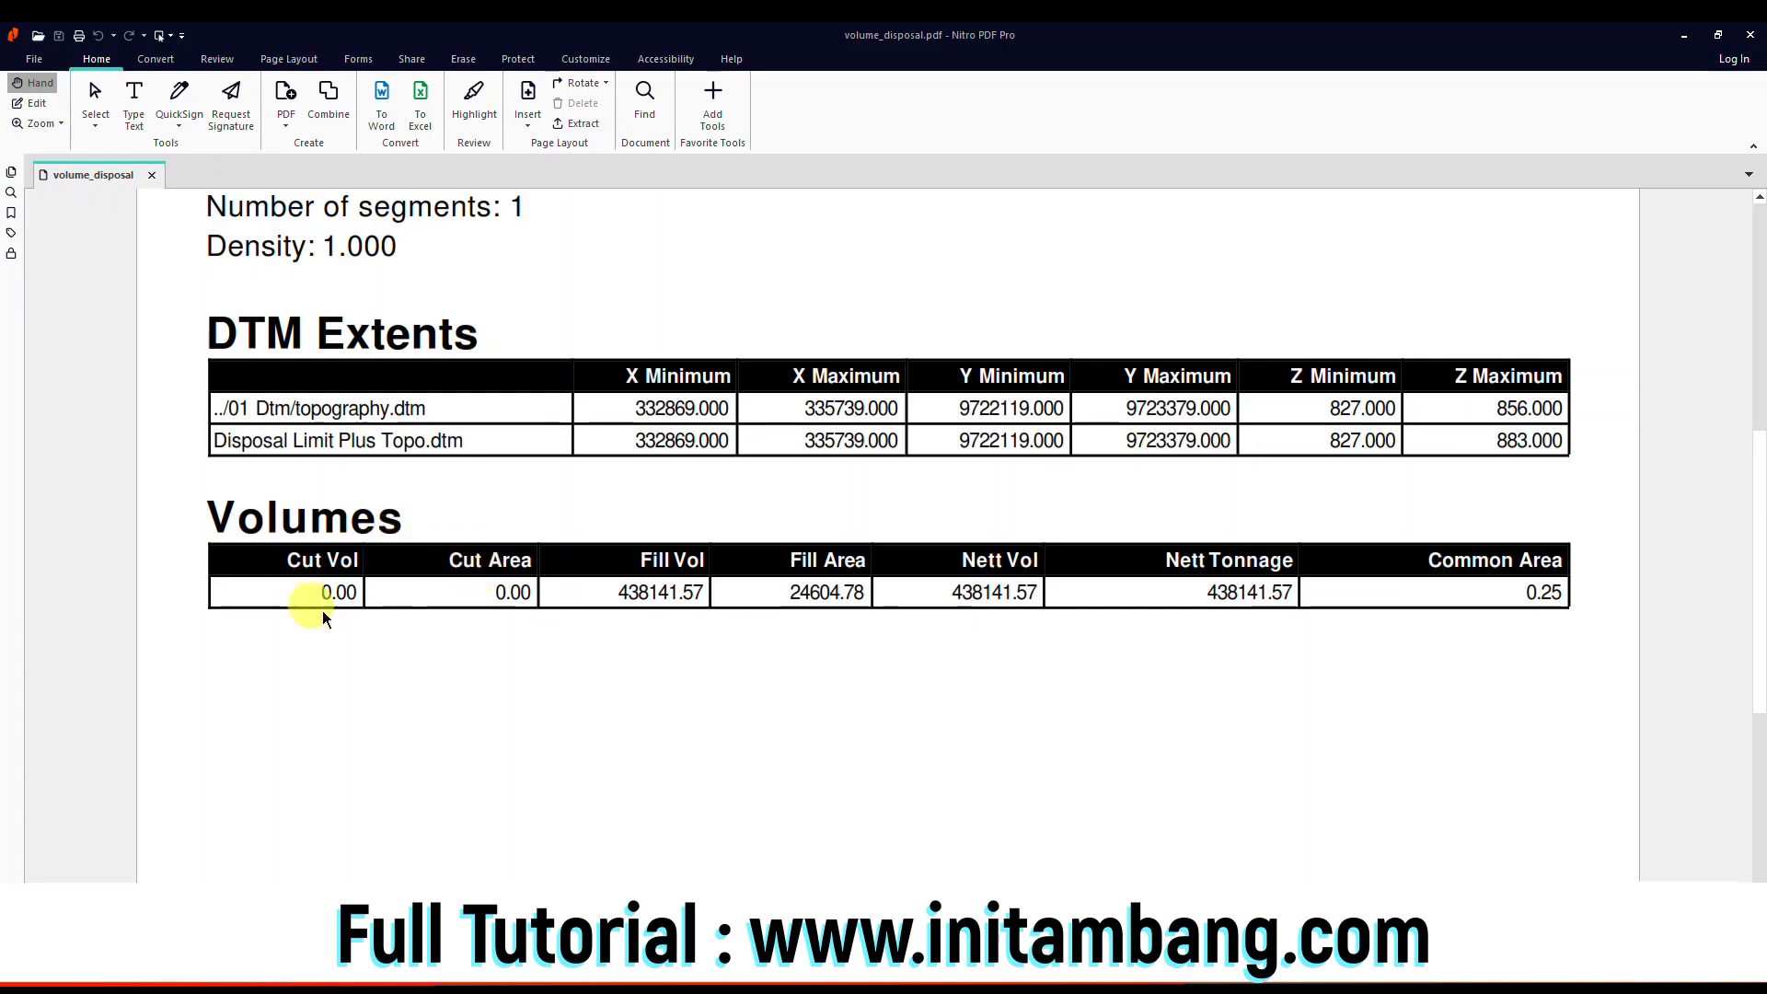
key("alt+Tab")
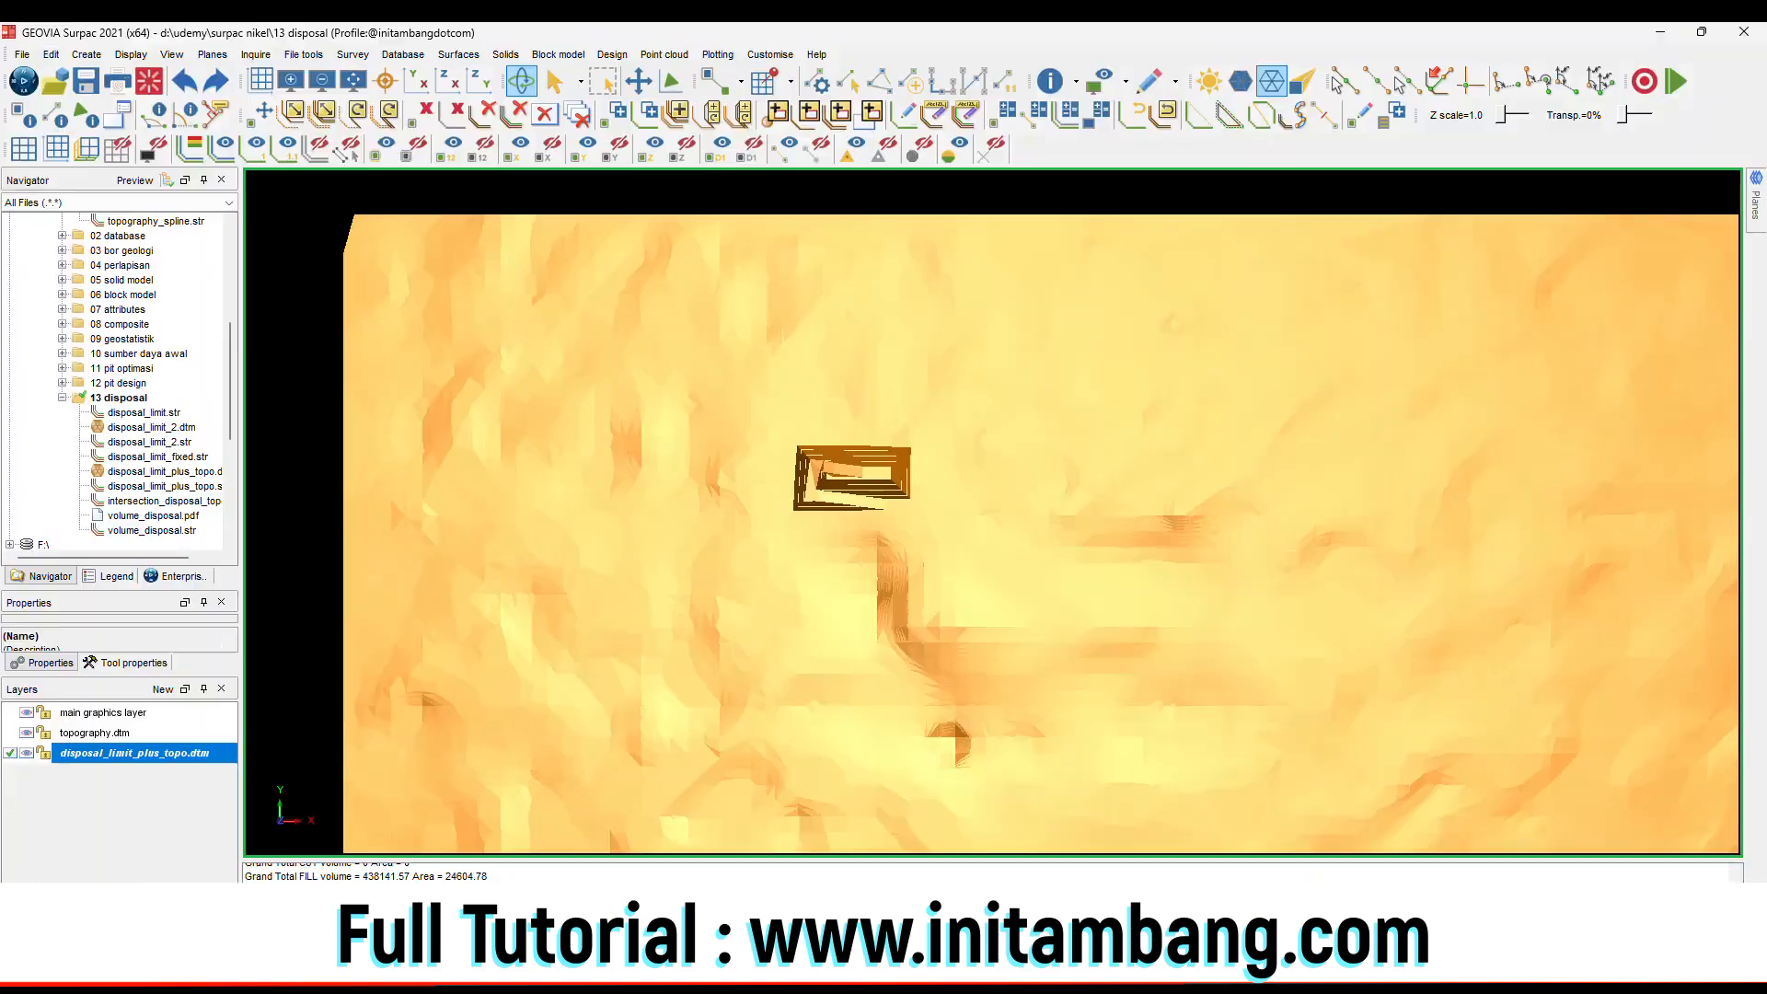
scroll(861, 475, "up", 5)
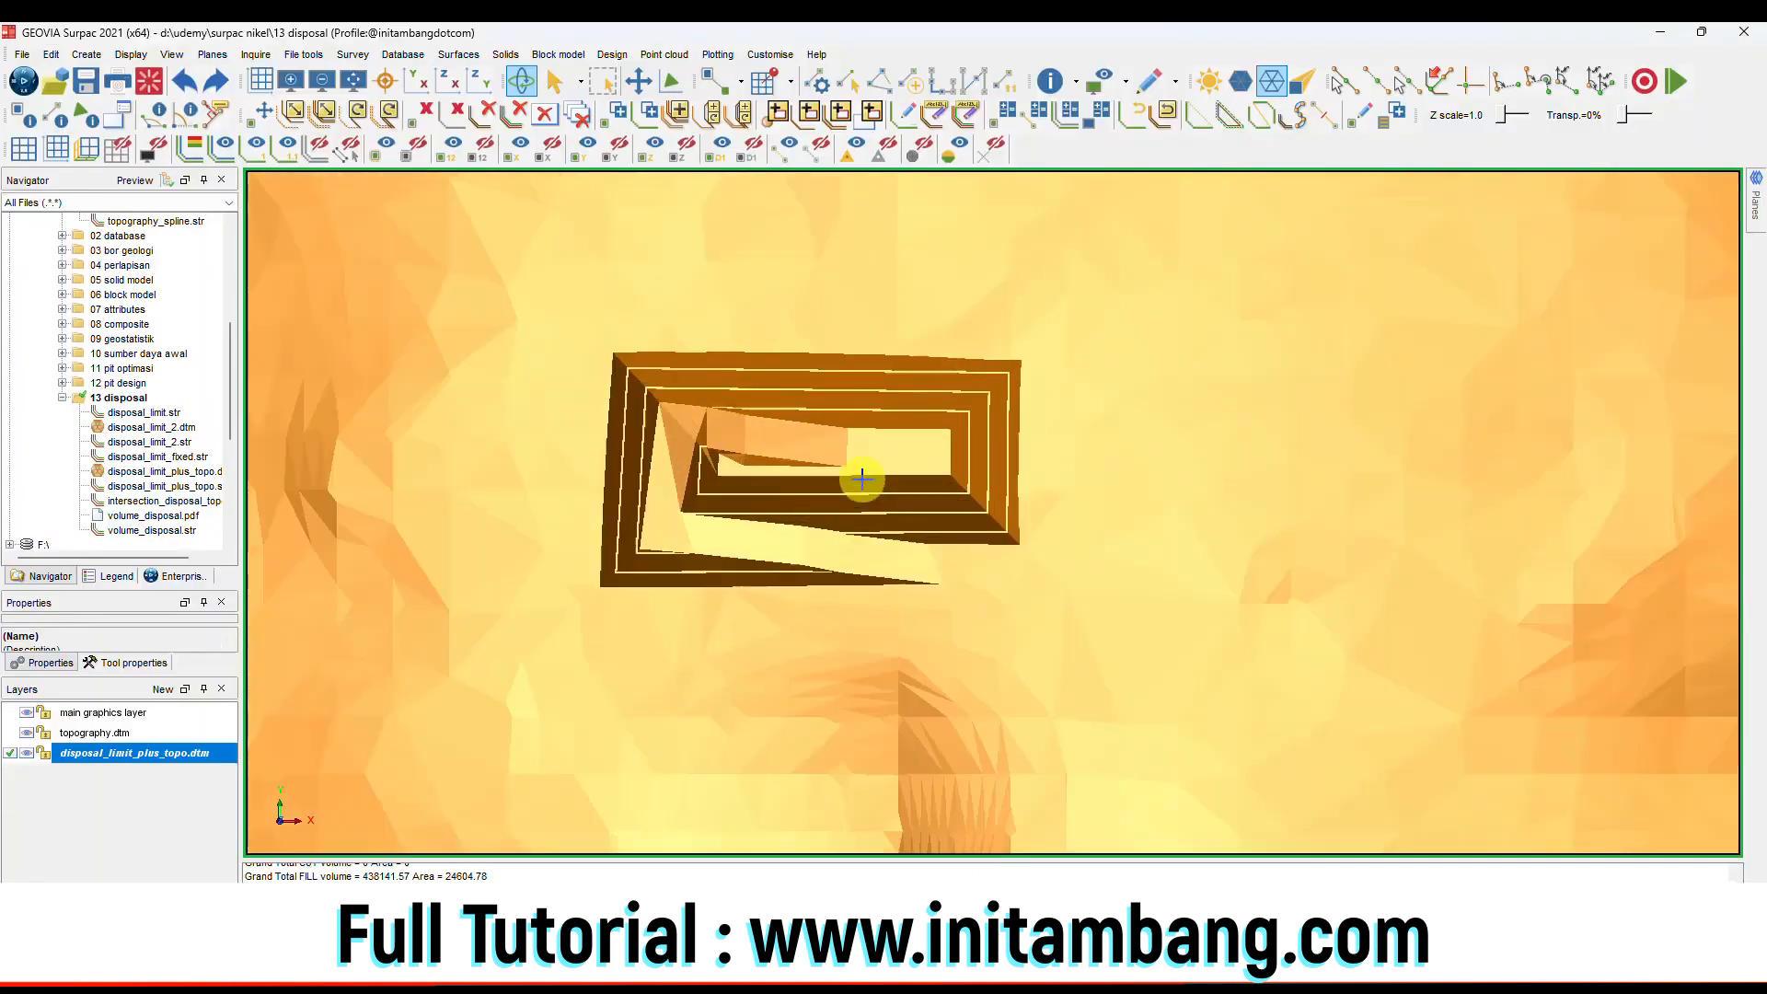
scroll(861, 476, "down", 5)
key("alt+Tab")
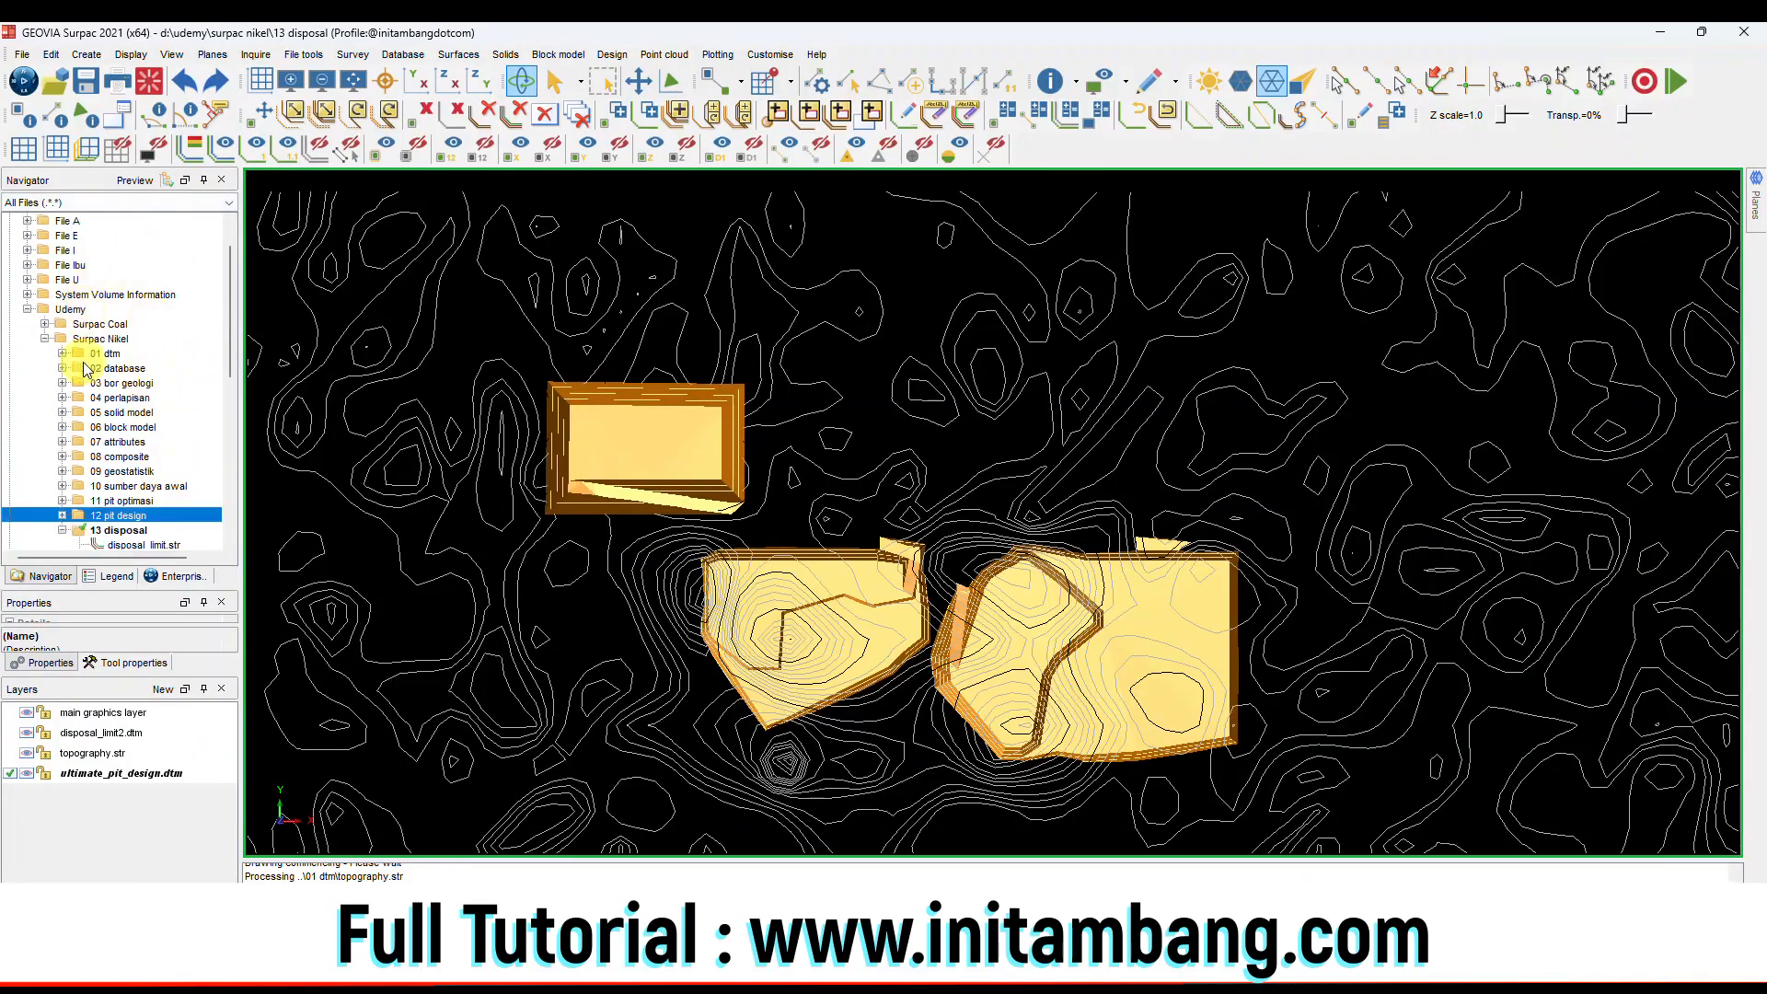
Create a folder named 14 stockpile inside Surpac Nikel and set it as the work directory.
right_click(93, 295)
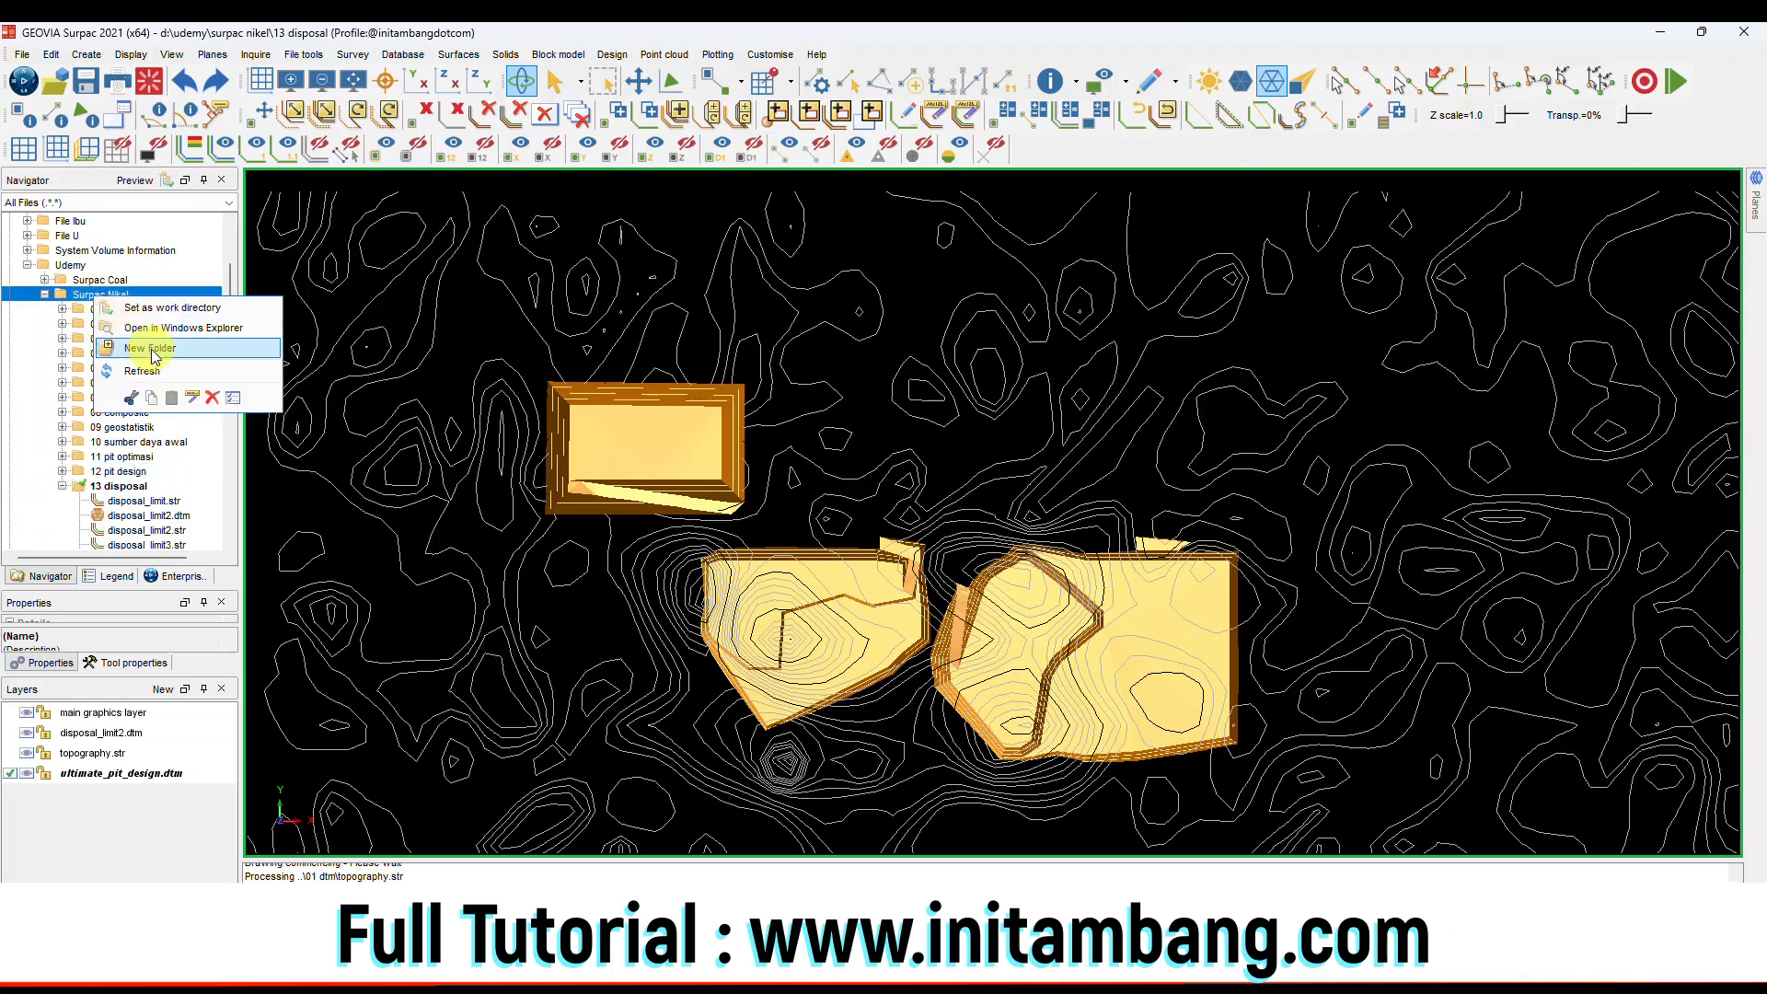
left_click(152, 350)
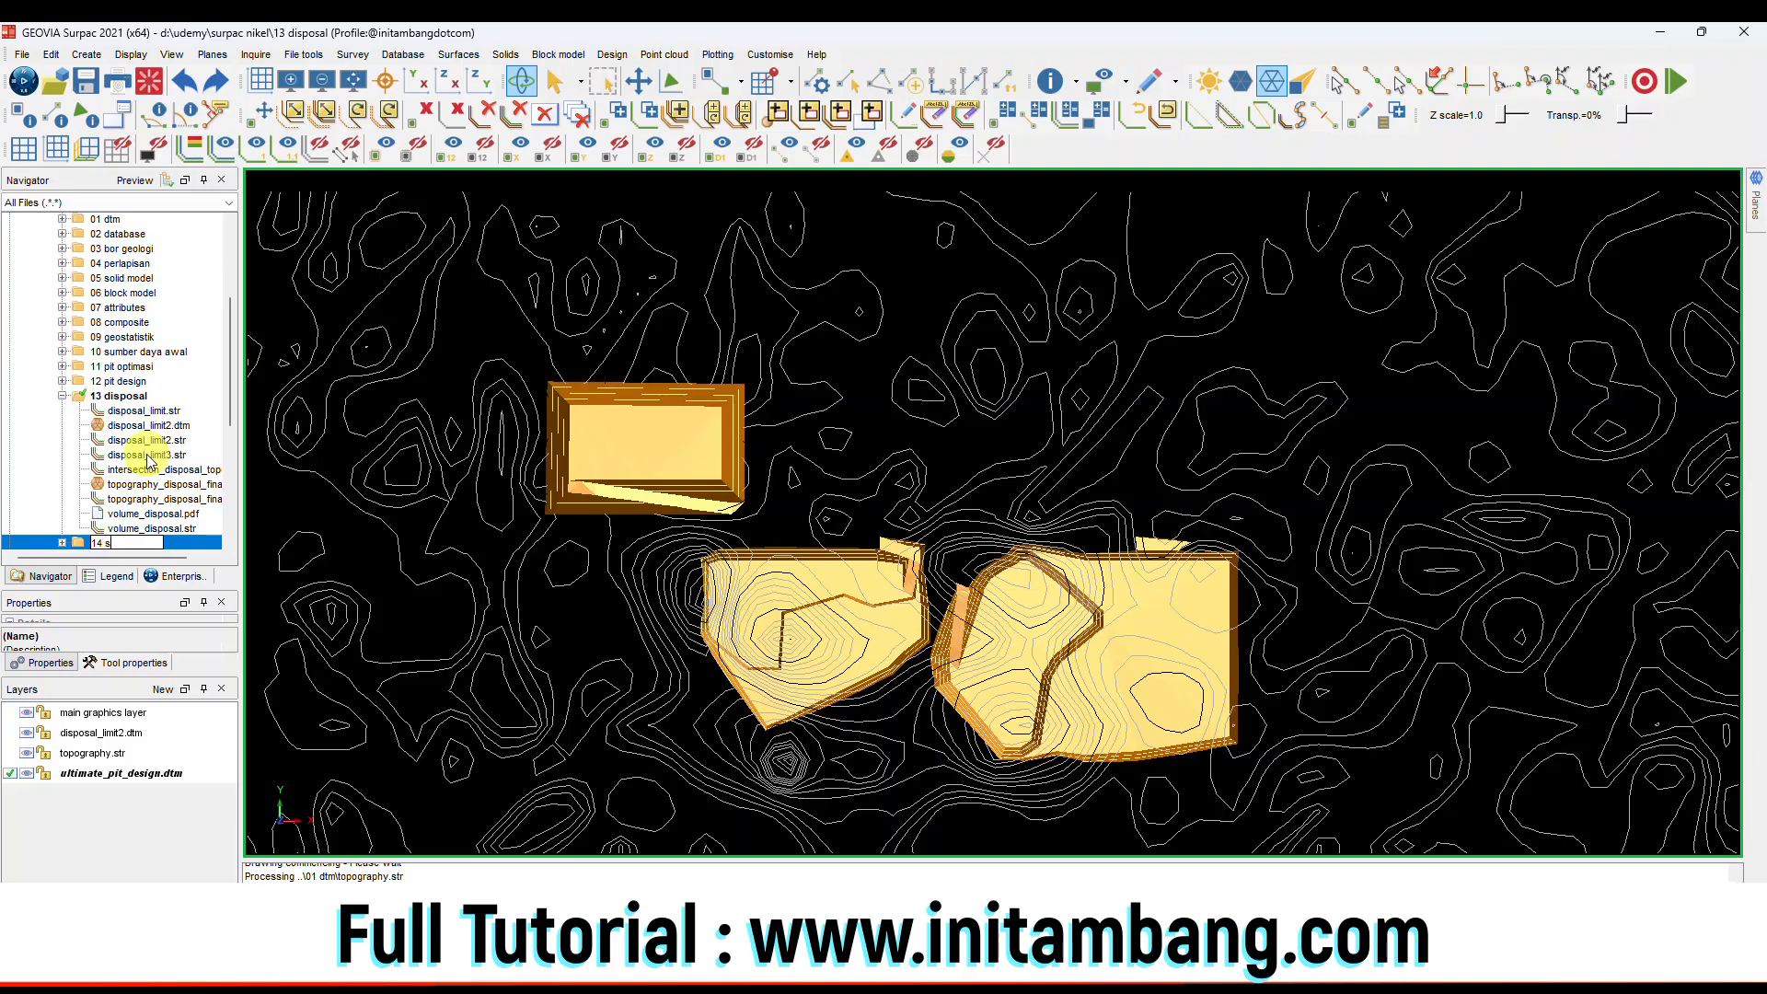
key("Return")
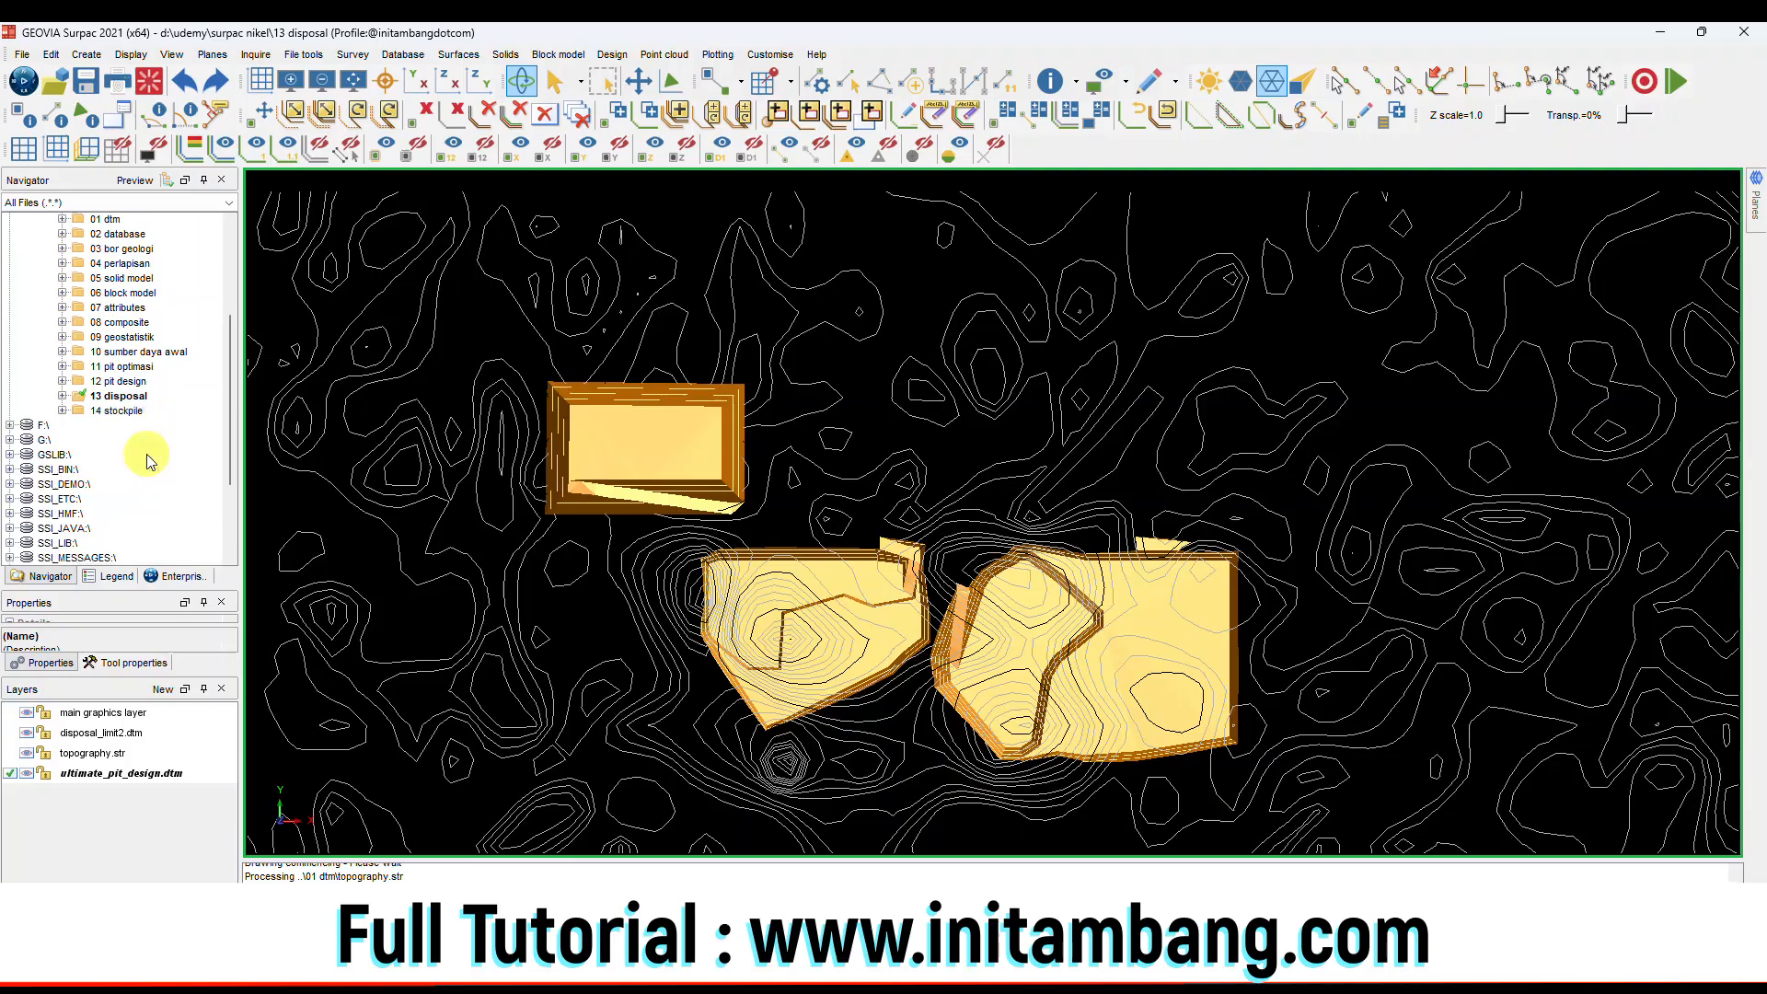
right_click(124, 410)
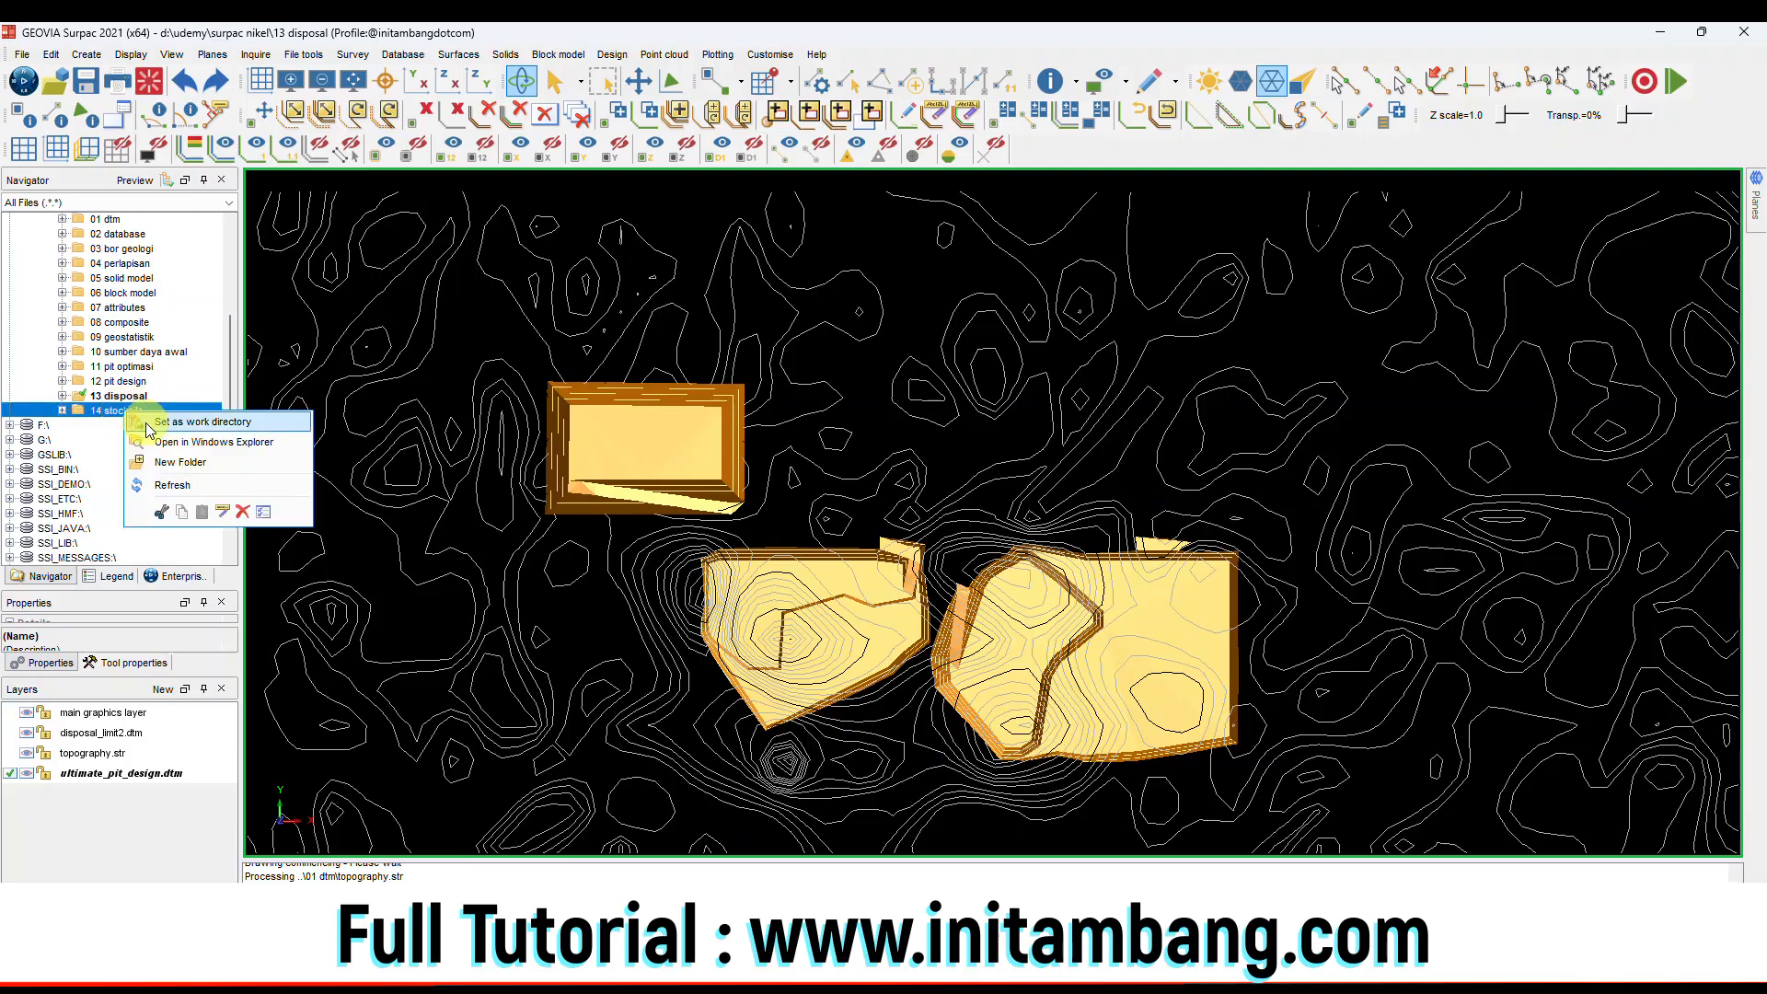
left_click(161, 426)
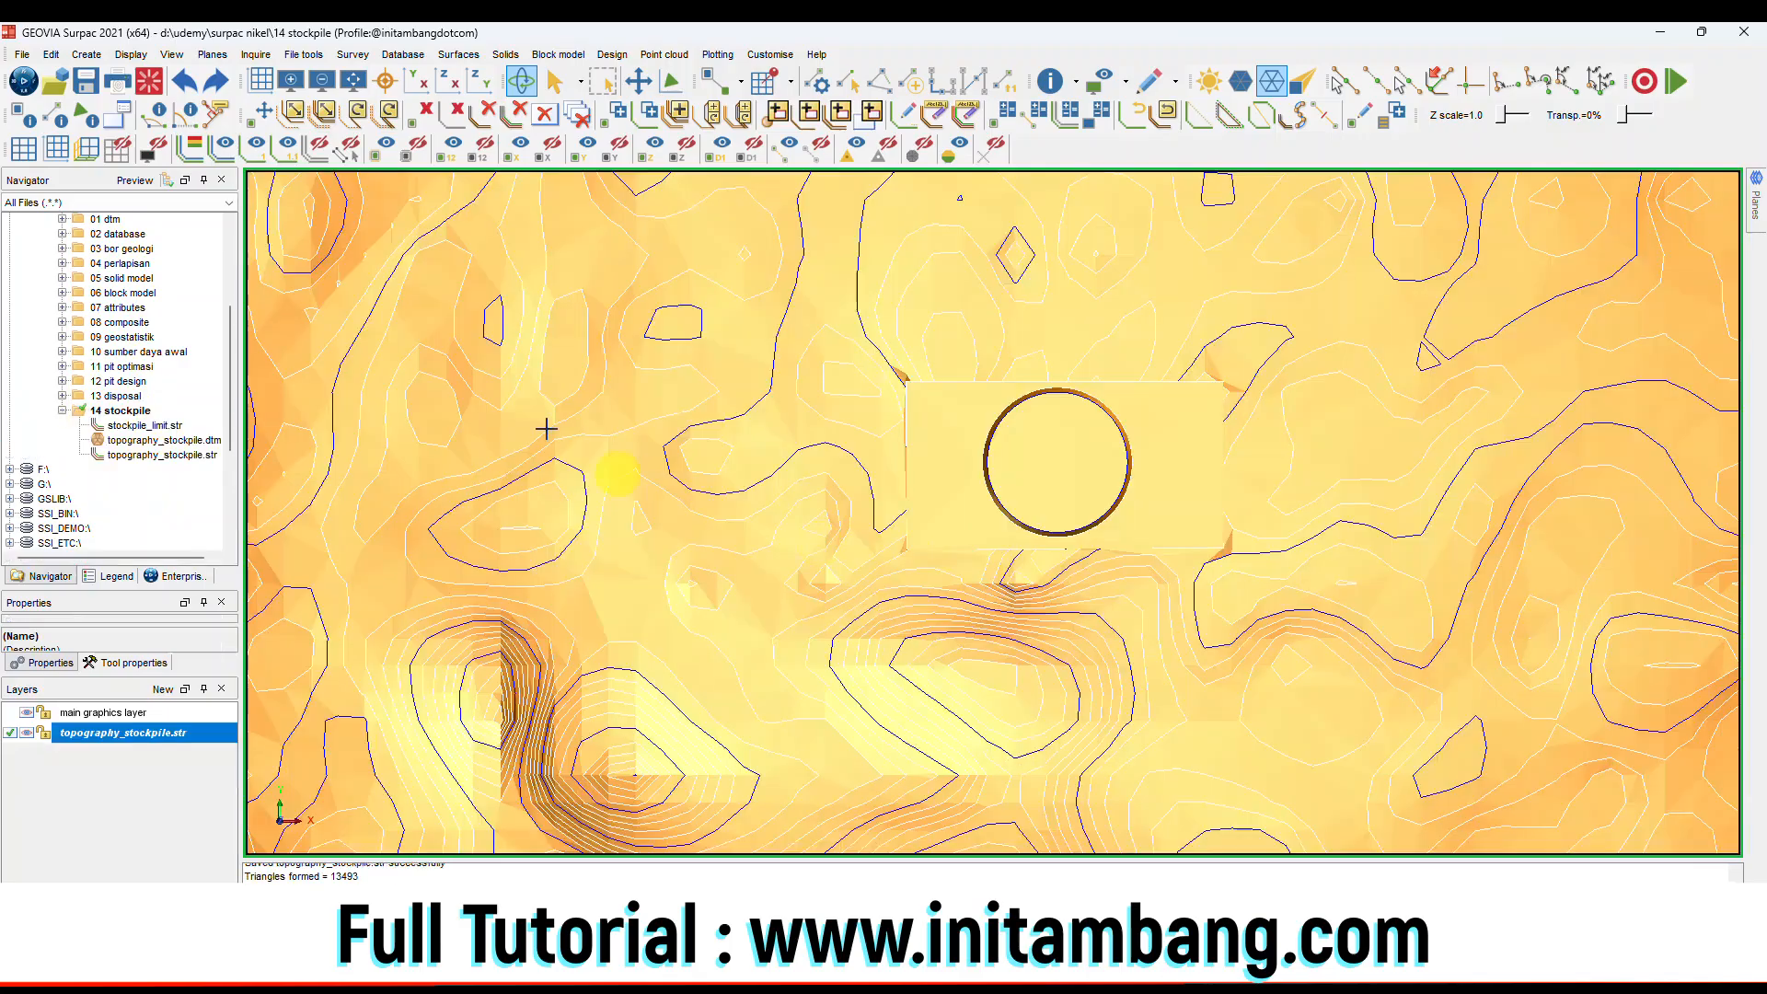
Clear the graphics, open topography_stockpile.dtm and inspect the circular stockpile on its pad.
left_click(149, 81)
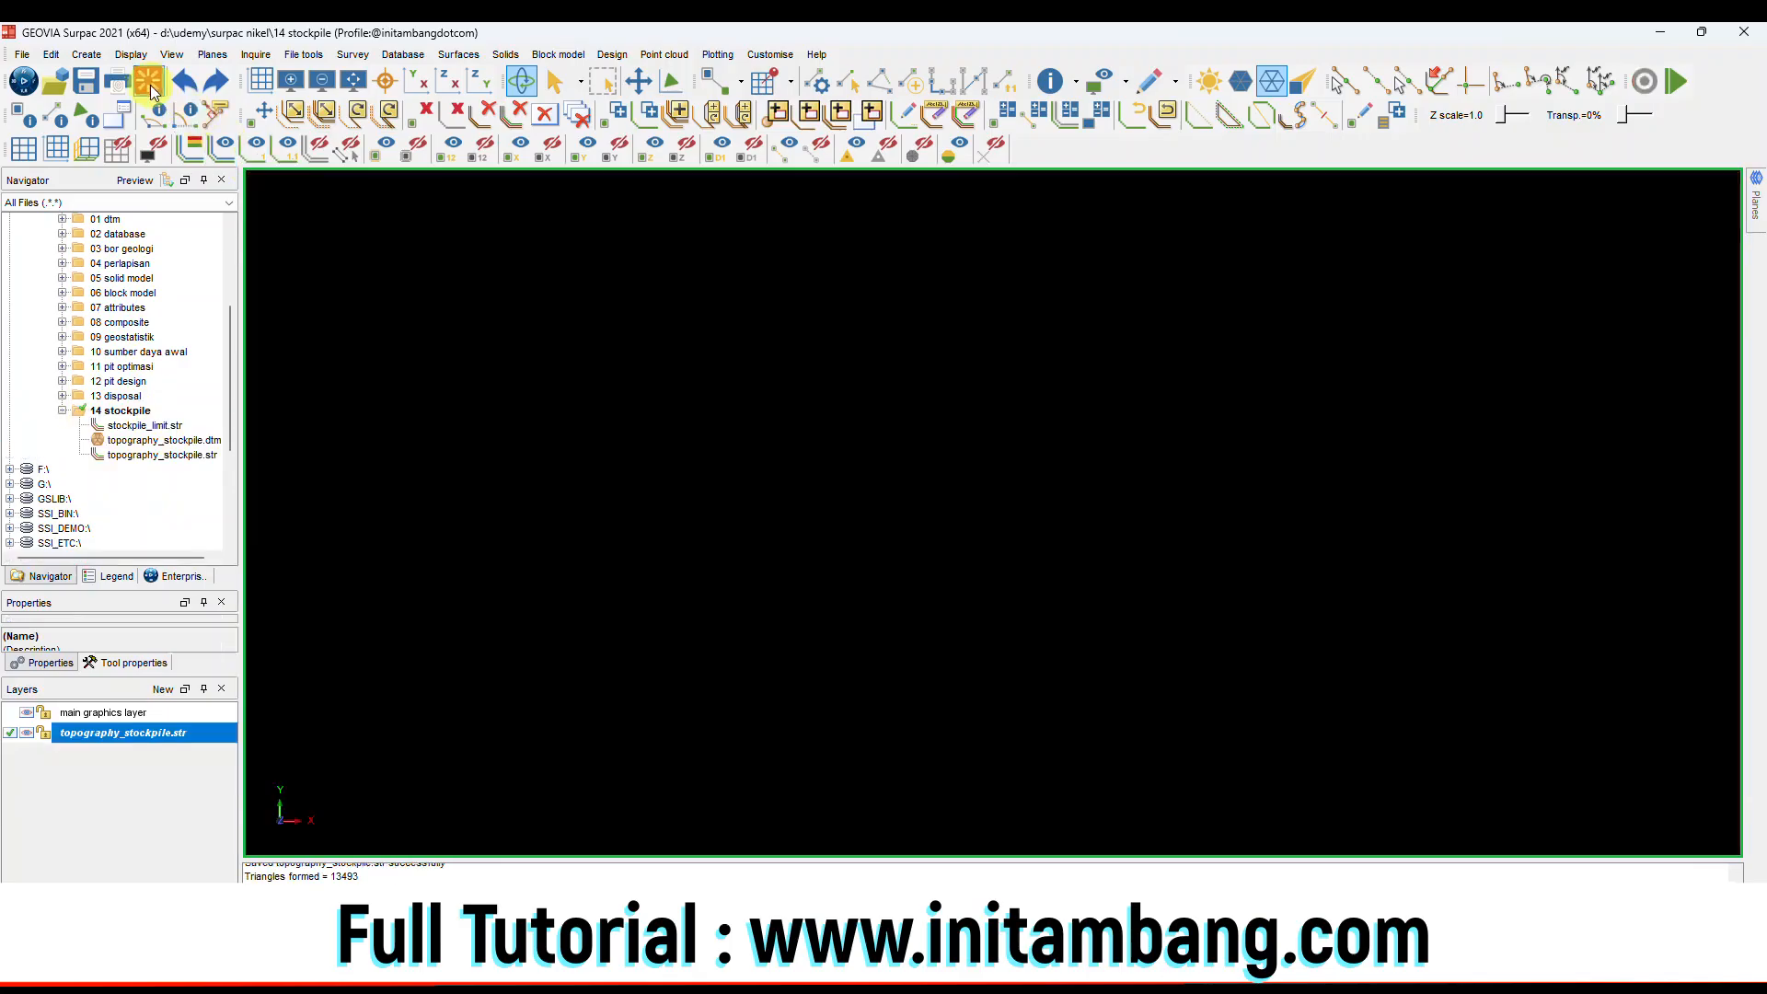
left_click(150, 441)
right_click(150, 443)
left_click(177, 451)
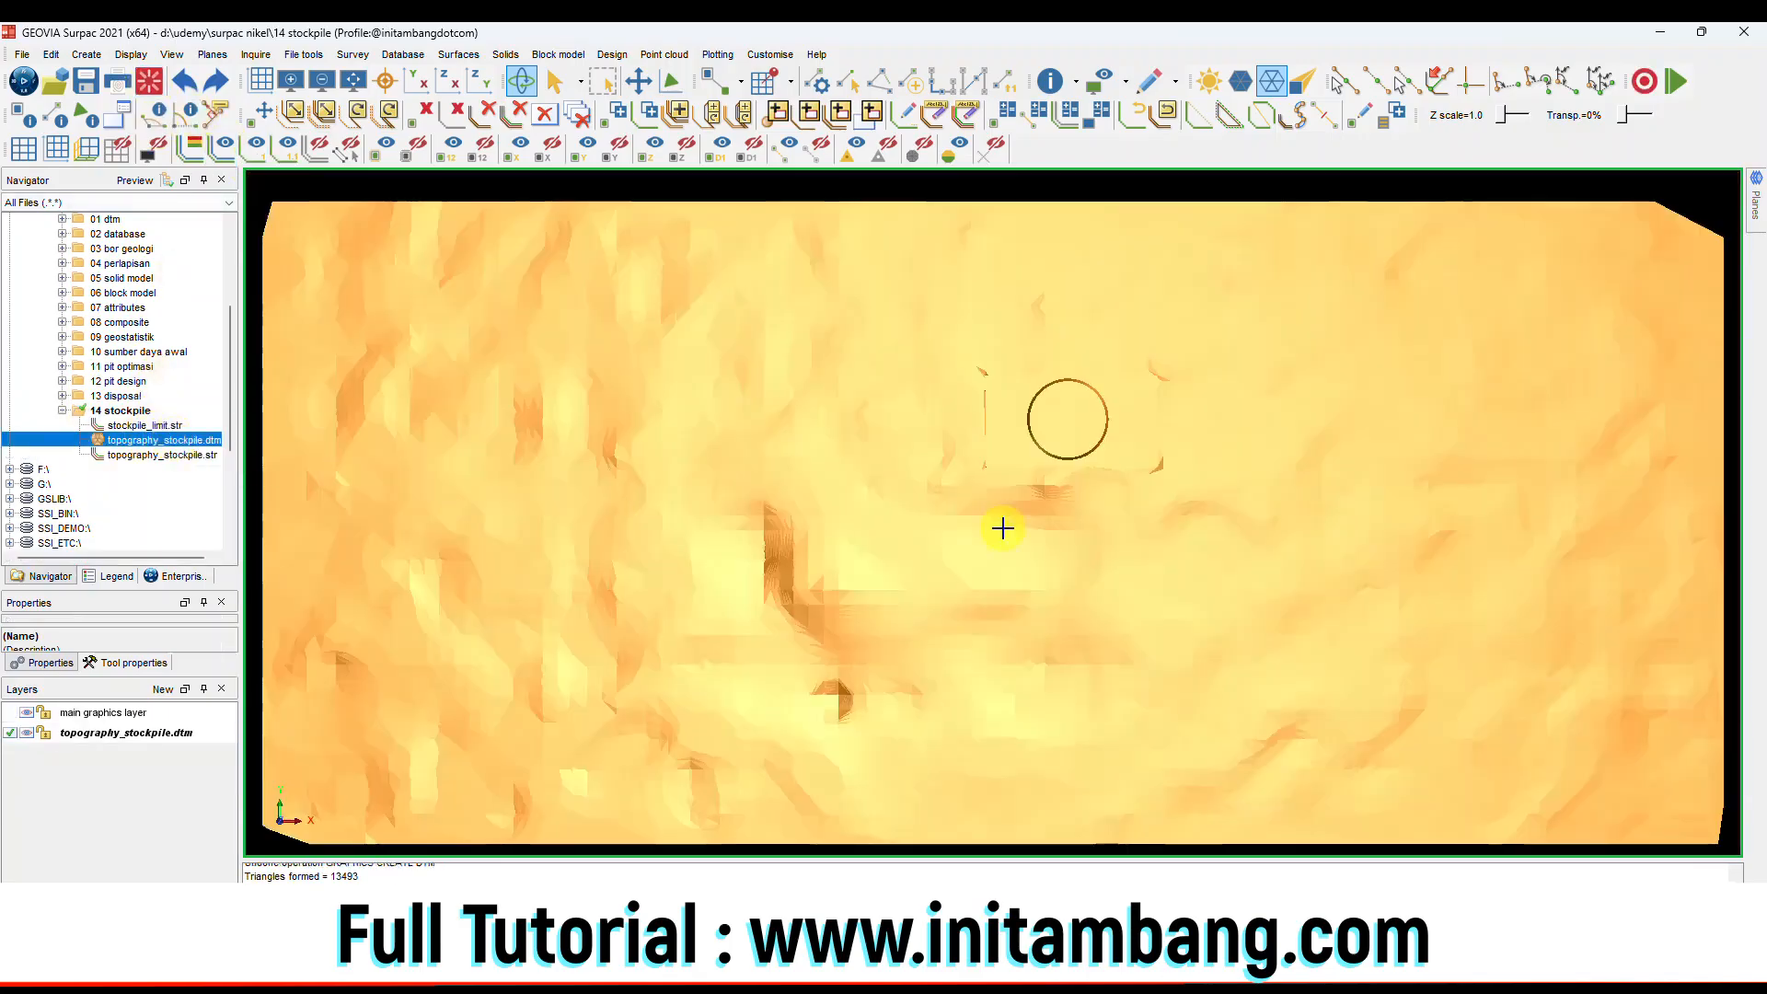
left_click_drag(1091, 486, 1021, 466)
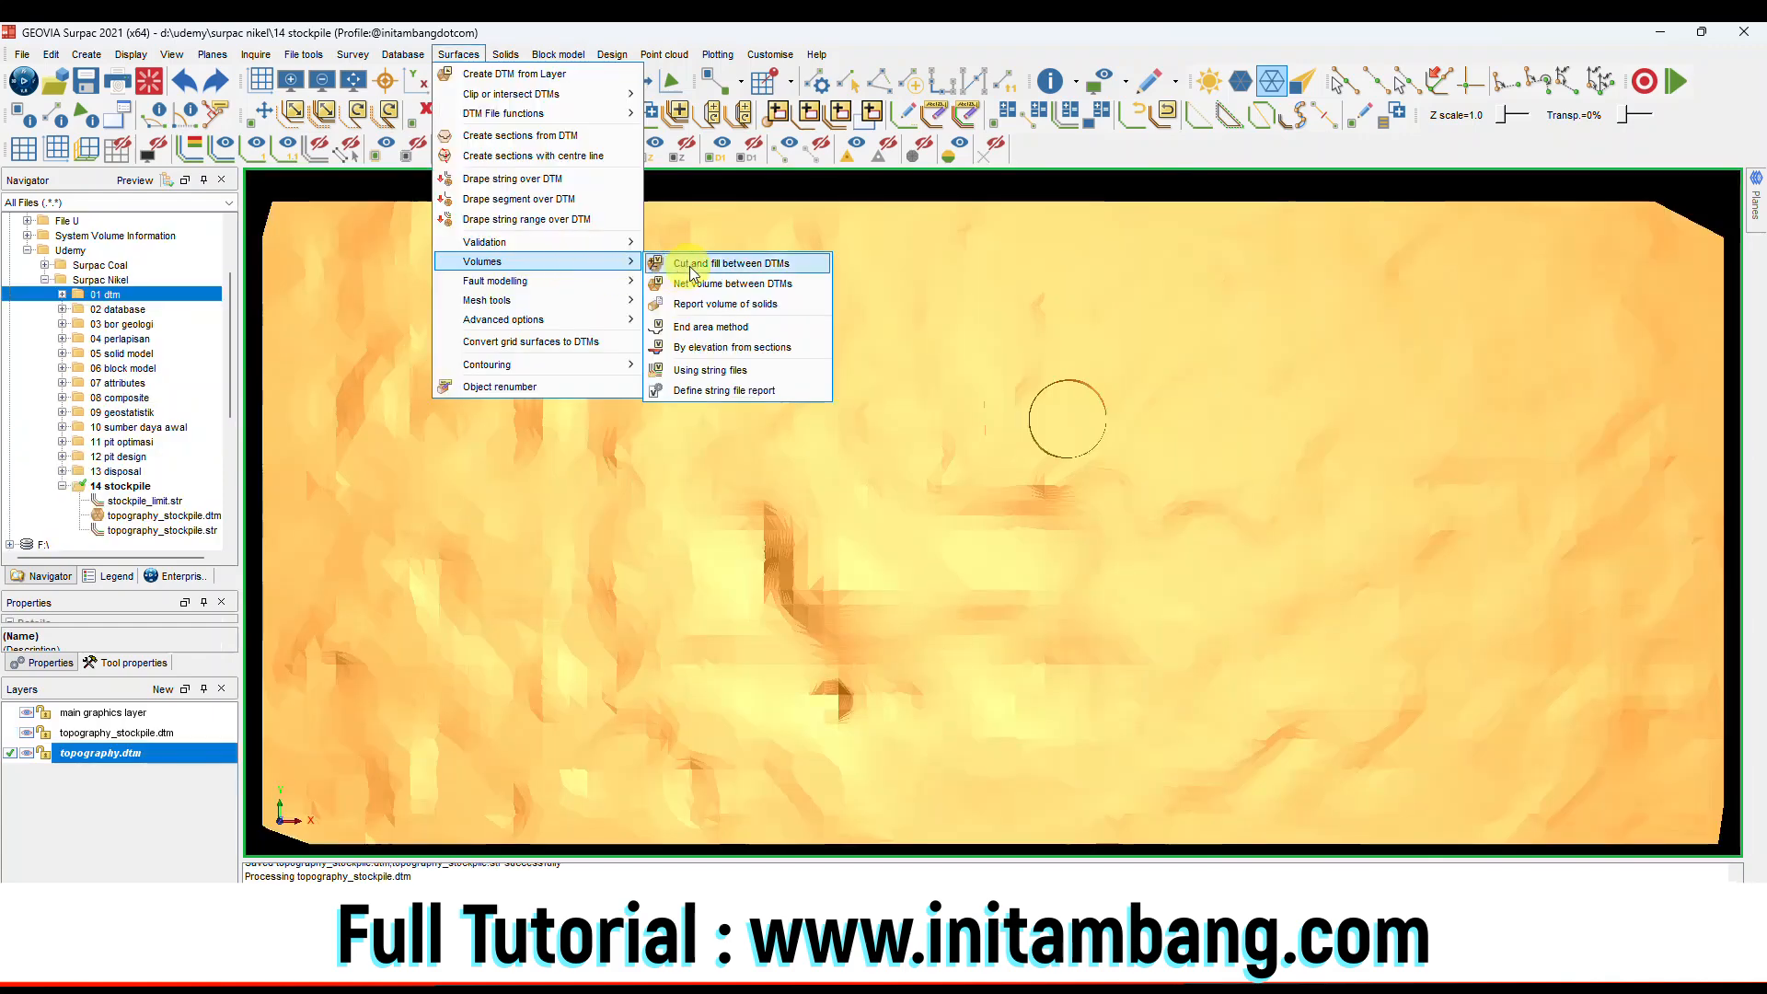
Run cut and fill between topography.dtm and topography_stockpile.dtm within stockpile_limit, reporting to volume_stockpile.pdf, and inspect the stockpile surface.
left_click(690, 264)
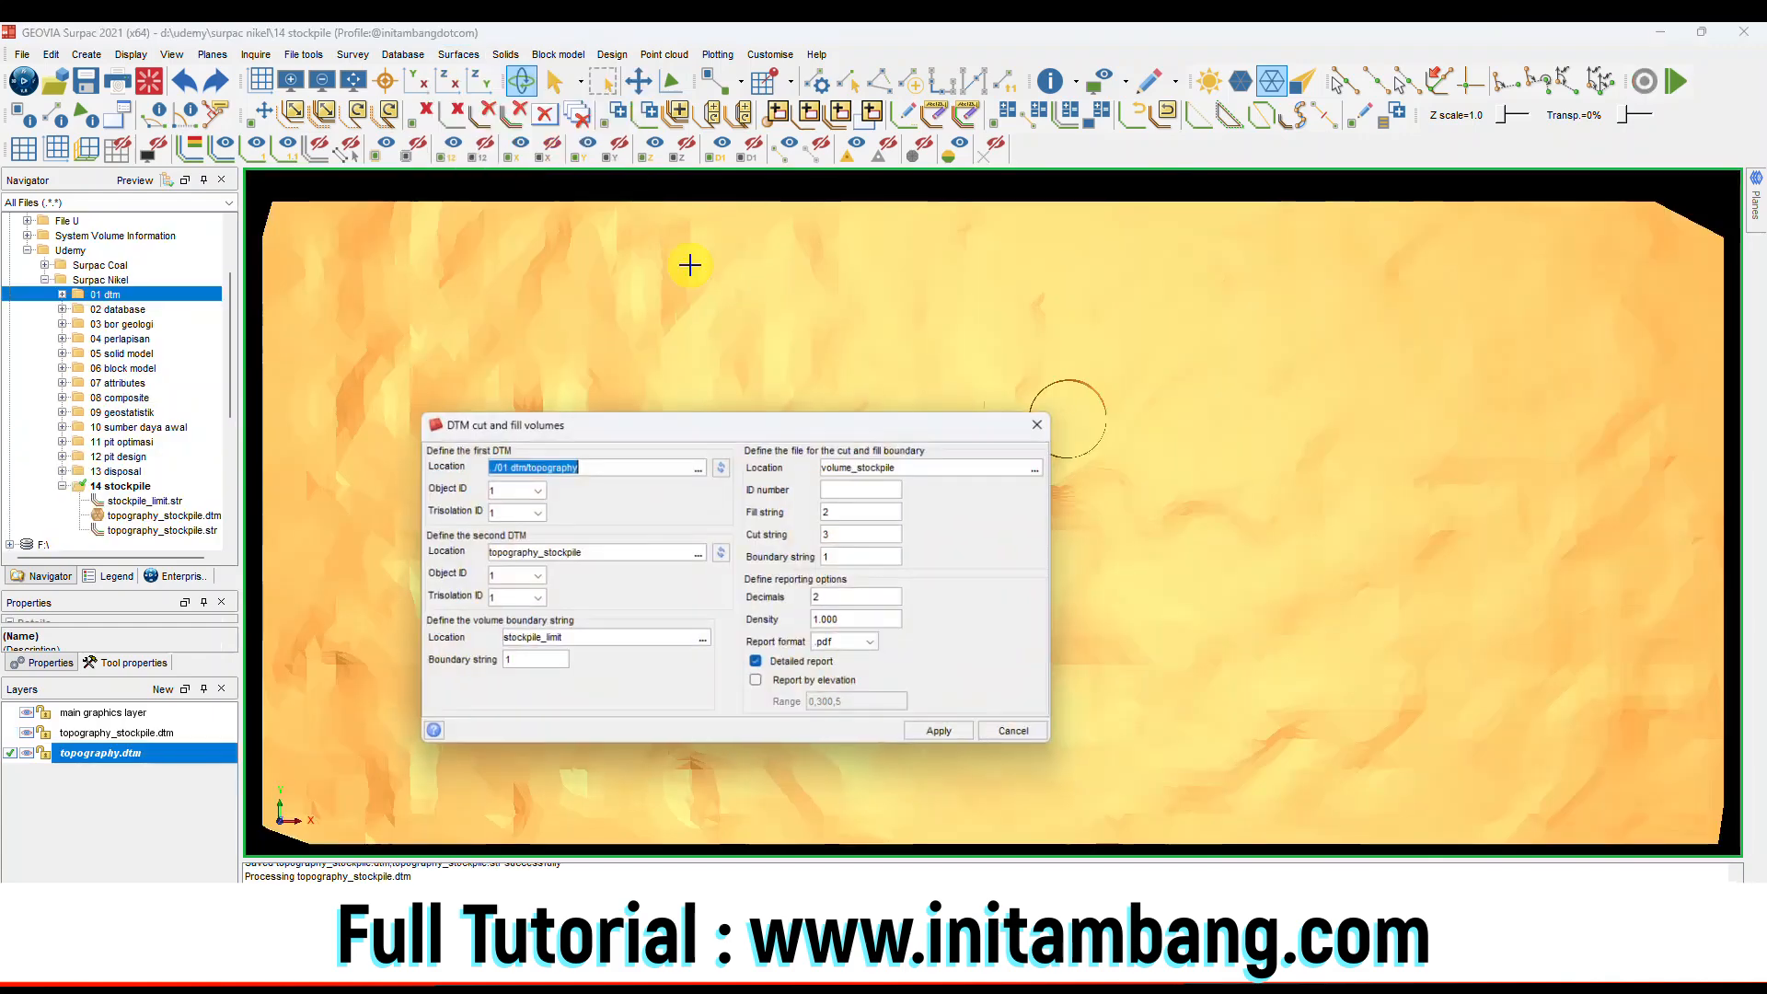
left_click(699, 465)
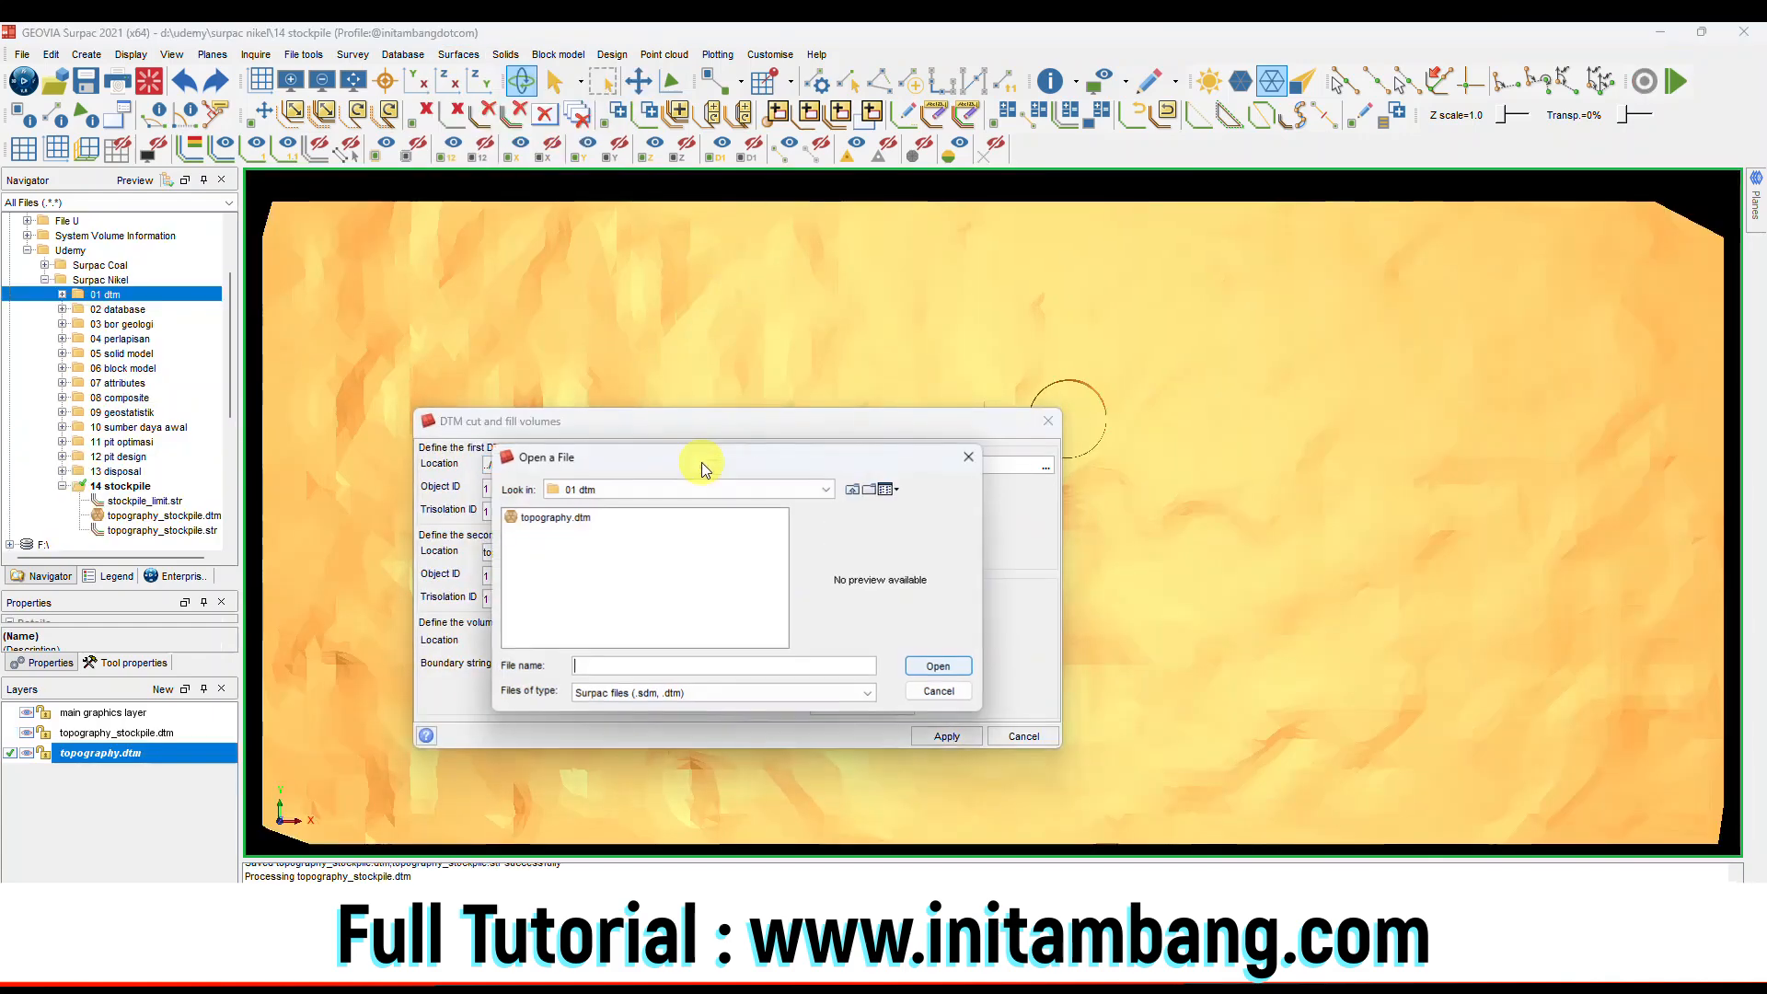
left_click(572, 518)
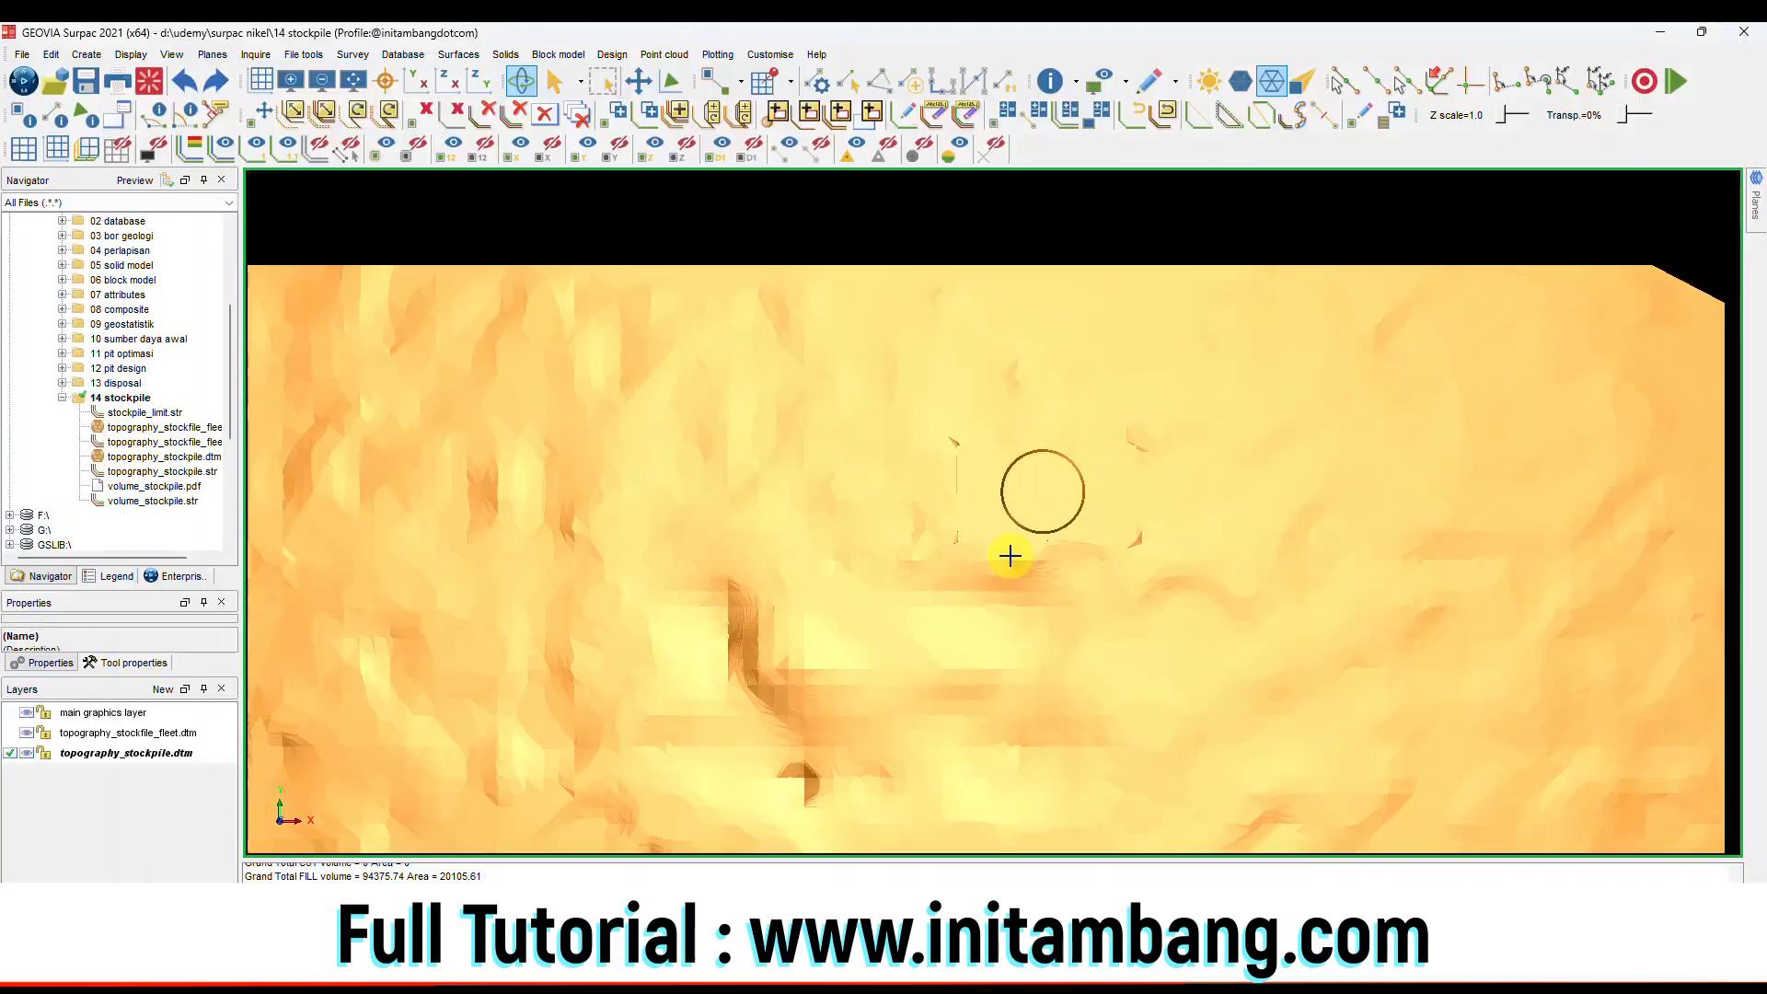
left_click_drag(1017, 596, 997, 550)
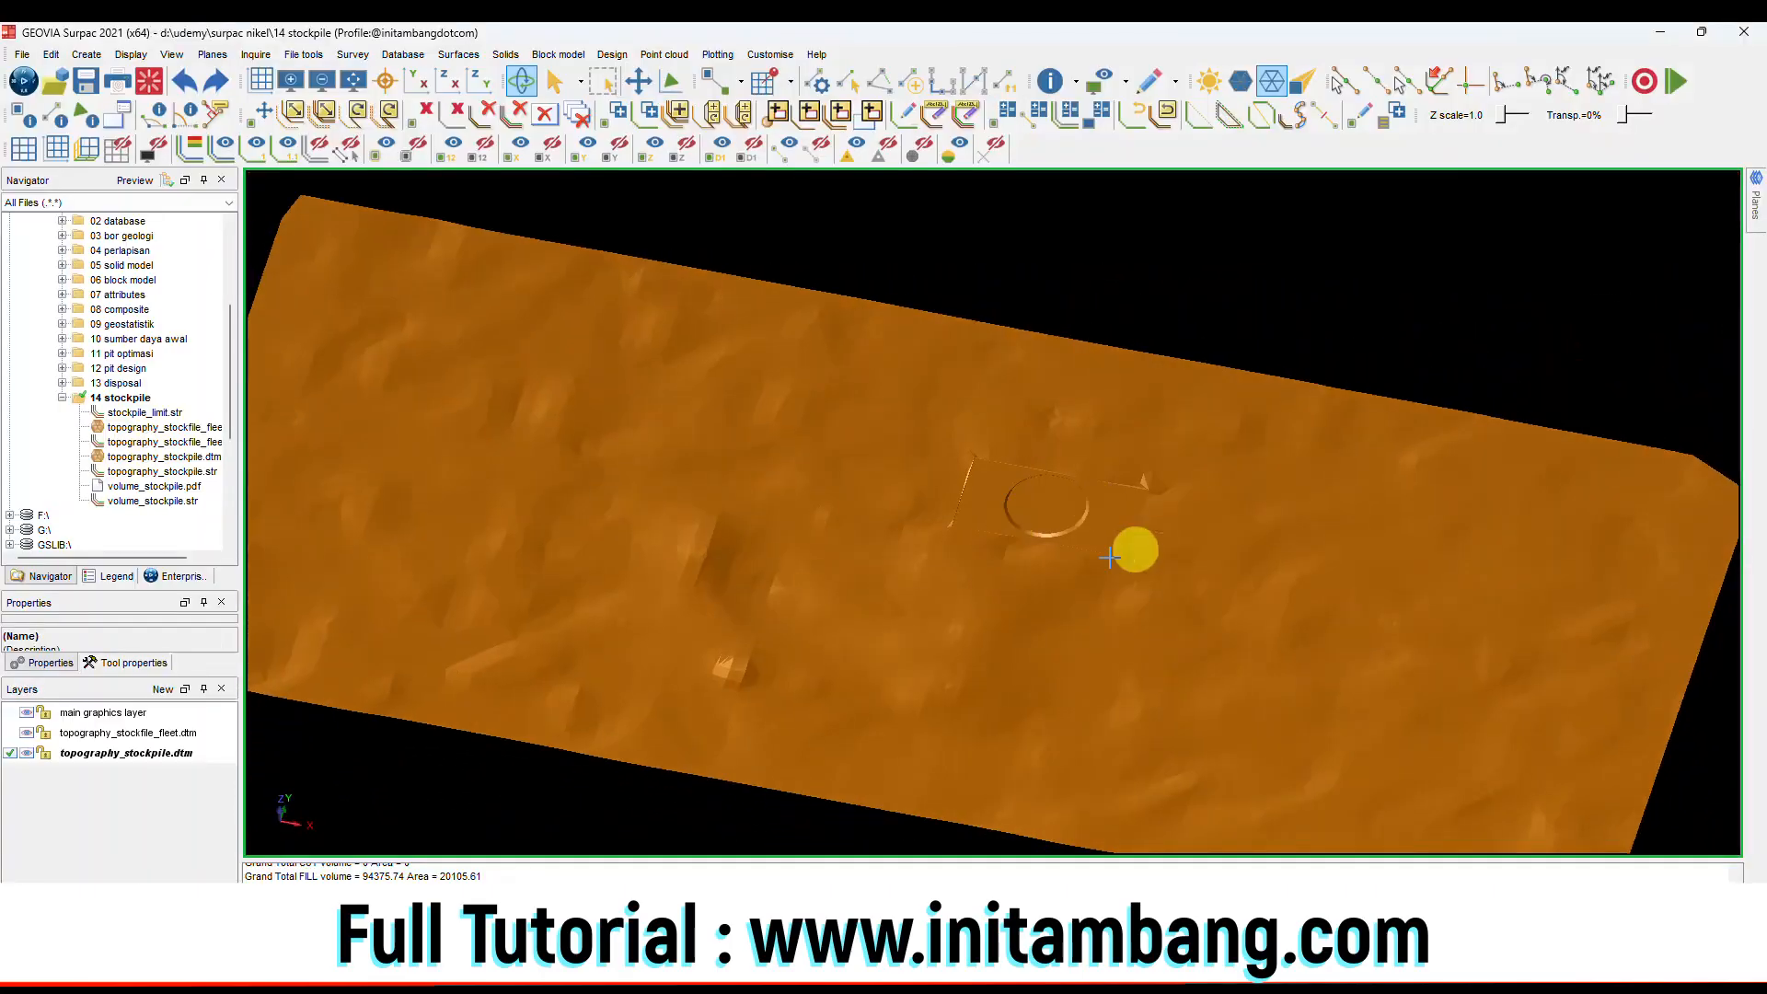
left_click_drag(1054, 480, 1041, 497)
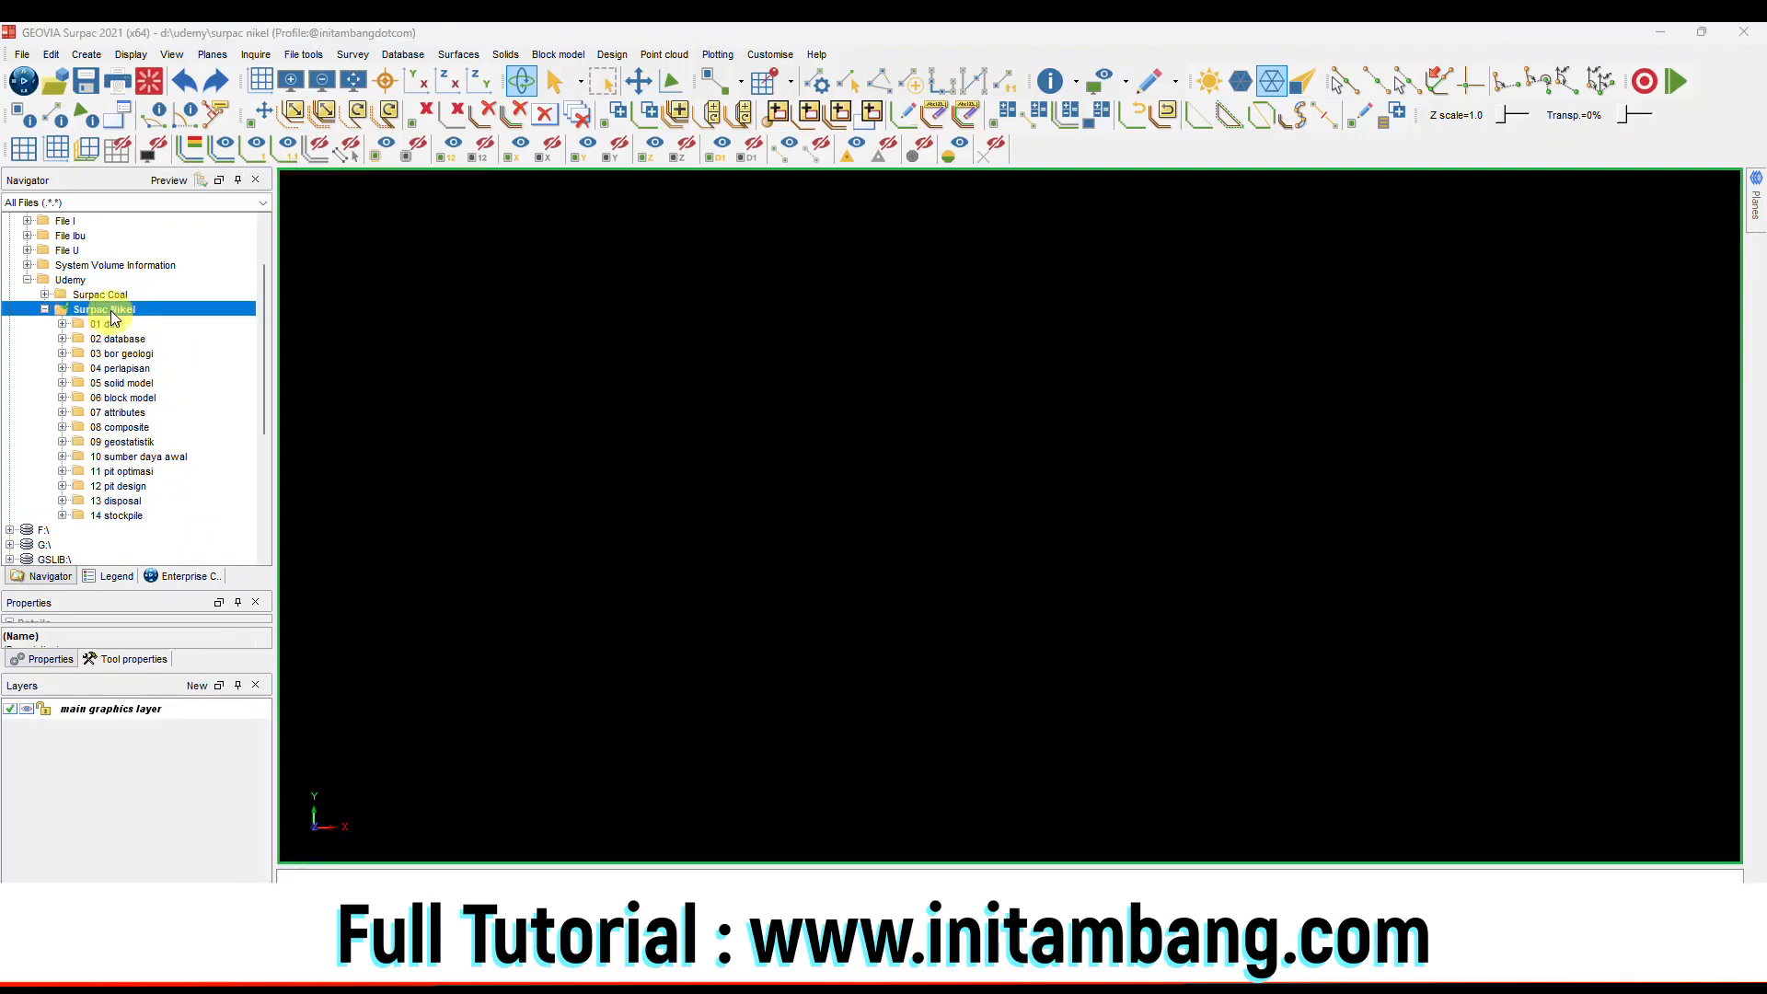
Create a folder named 15 jalan hauling inside Surpac Nikel and set it as the work directory.
right_click(112, 317)
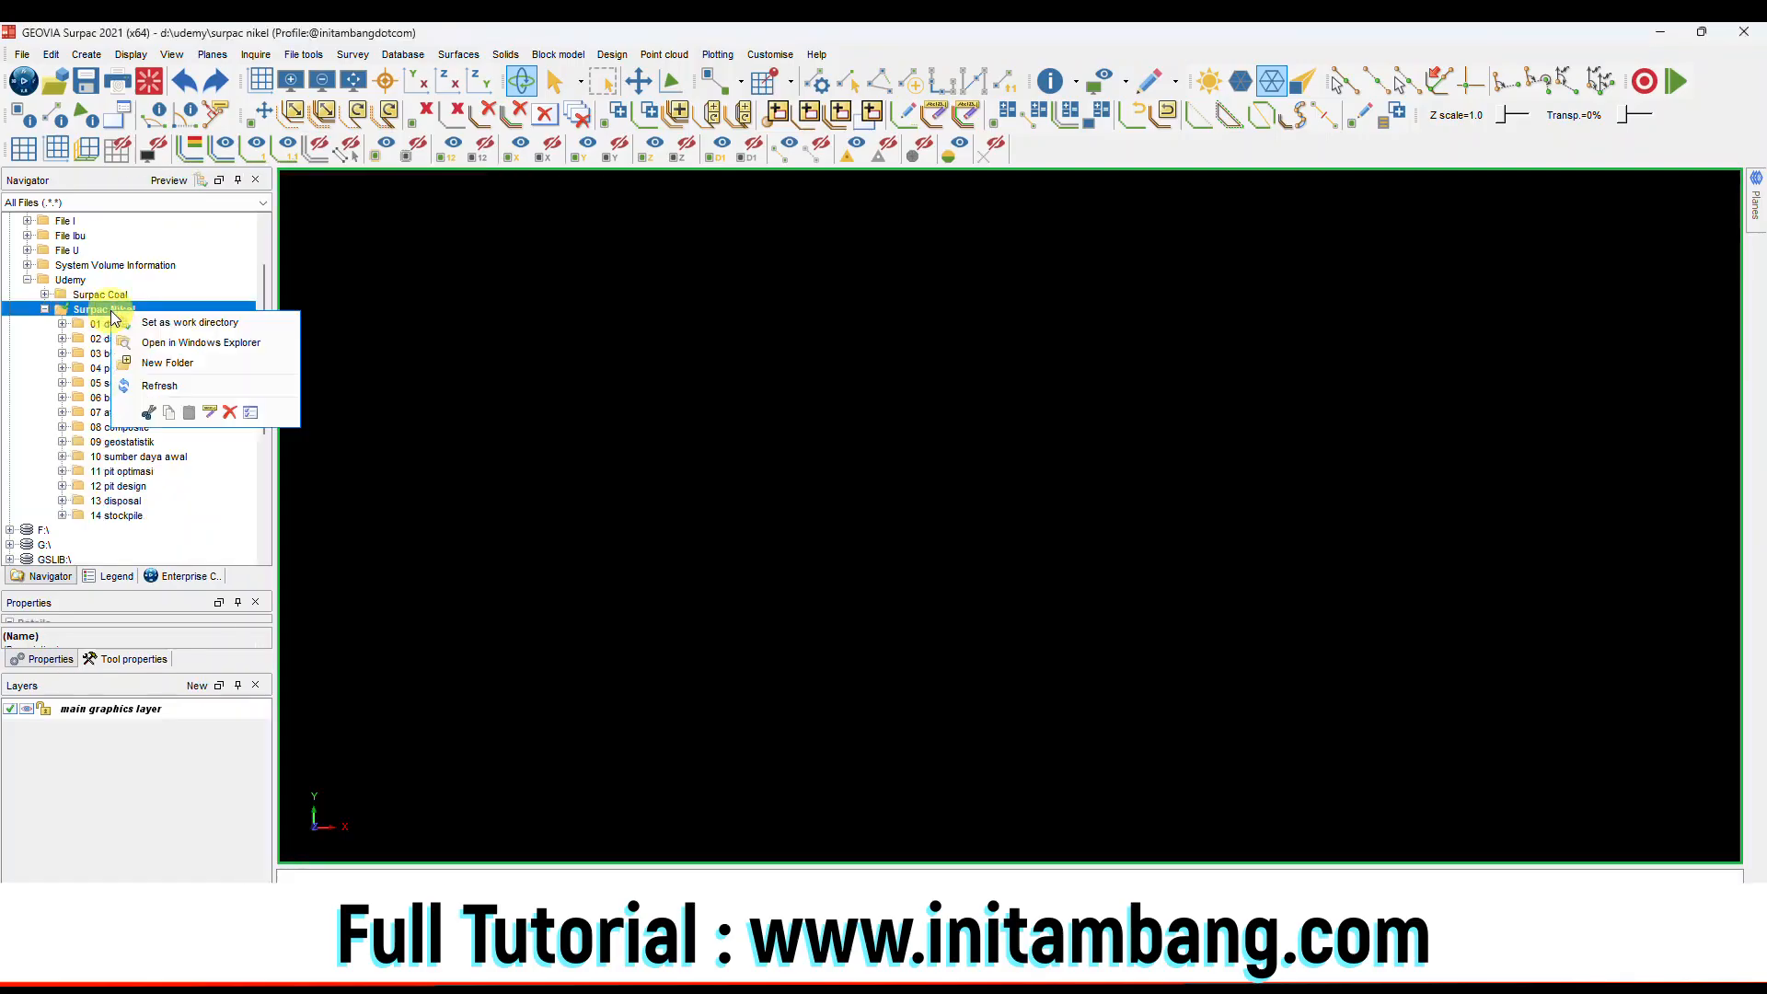
left_click(161, 367)
type("15")
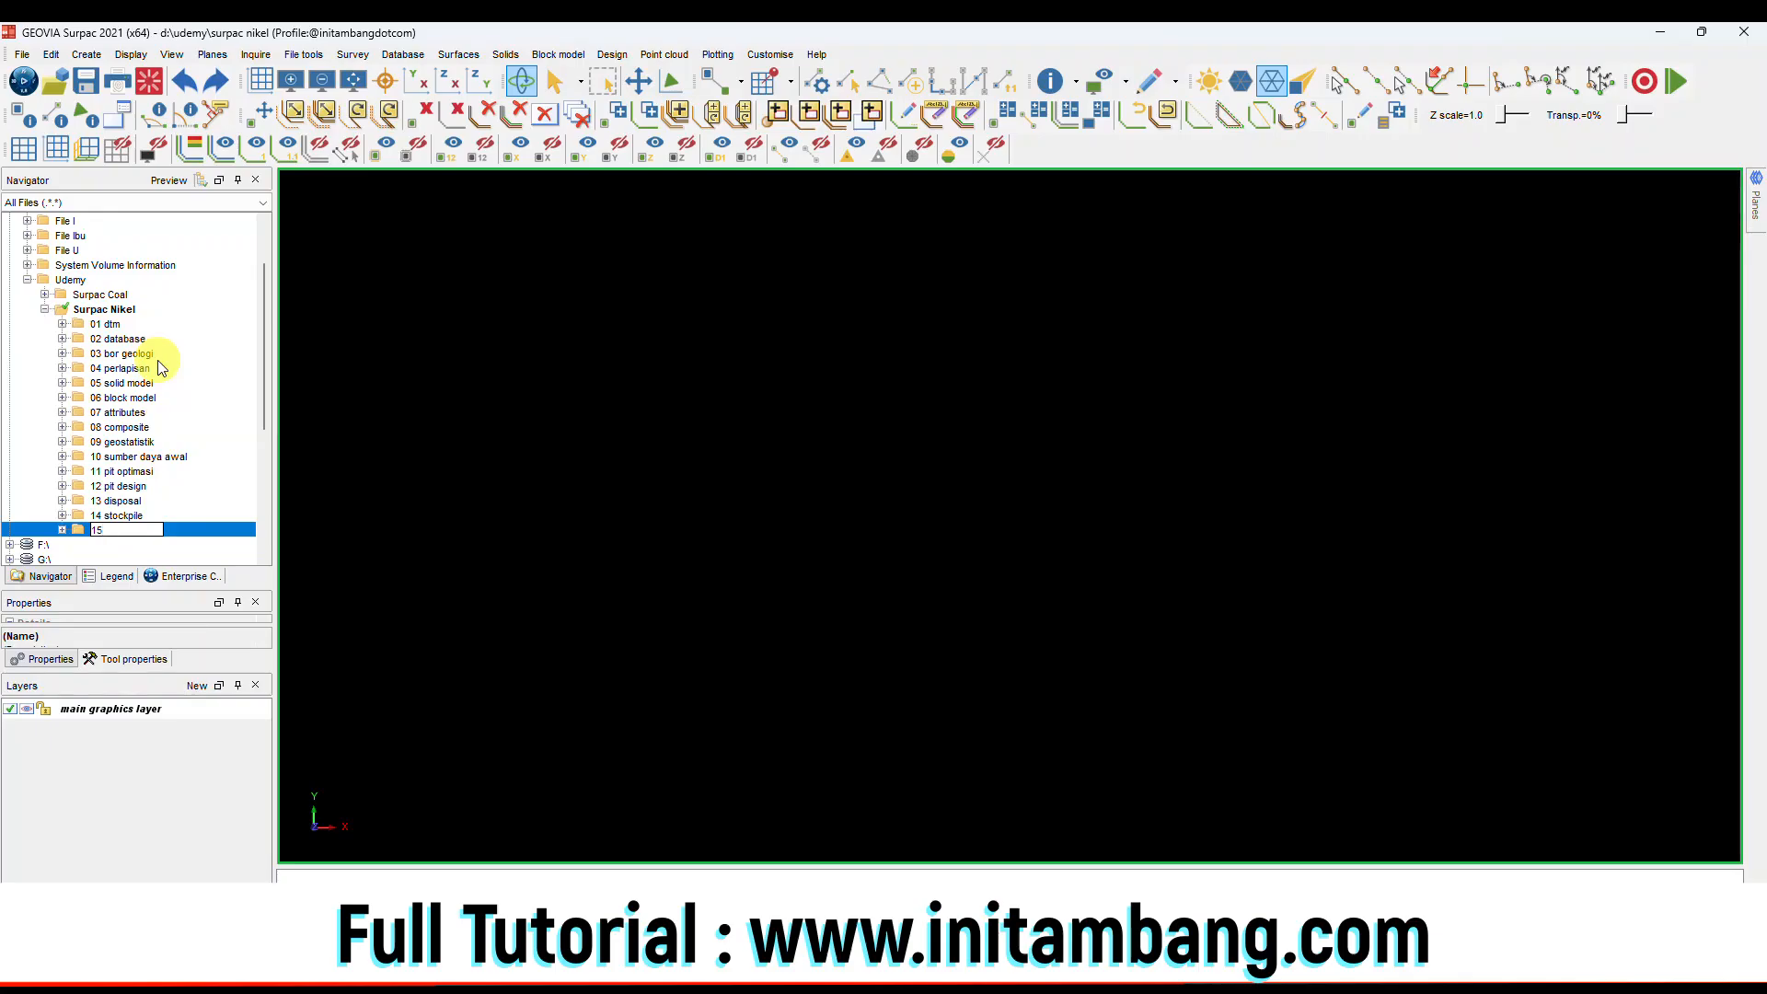
type(" jalan hauling")
key("Return")
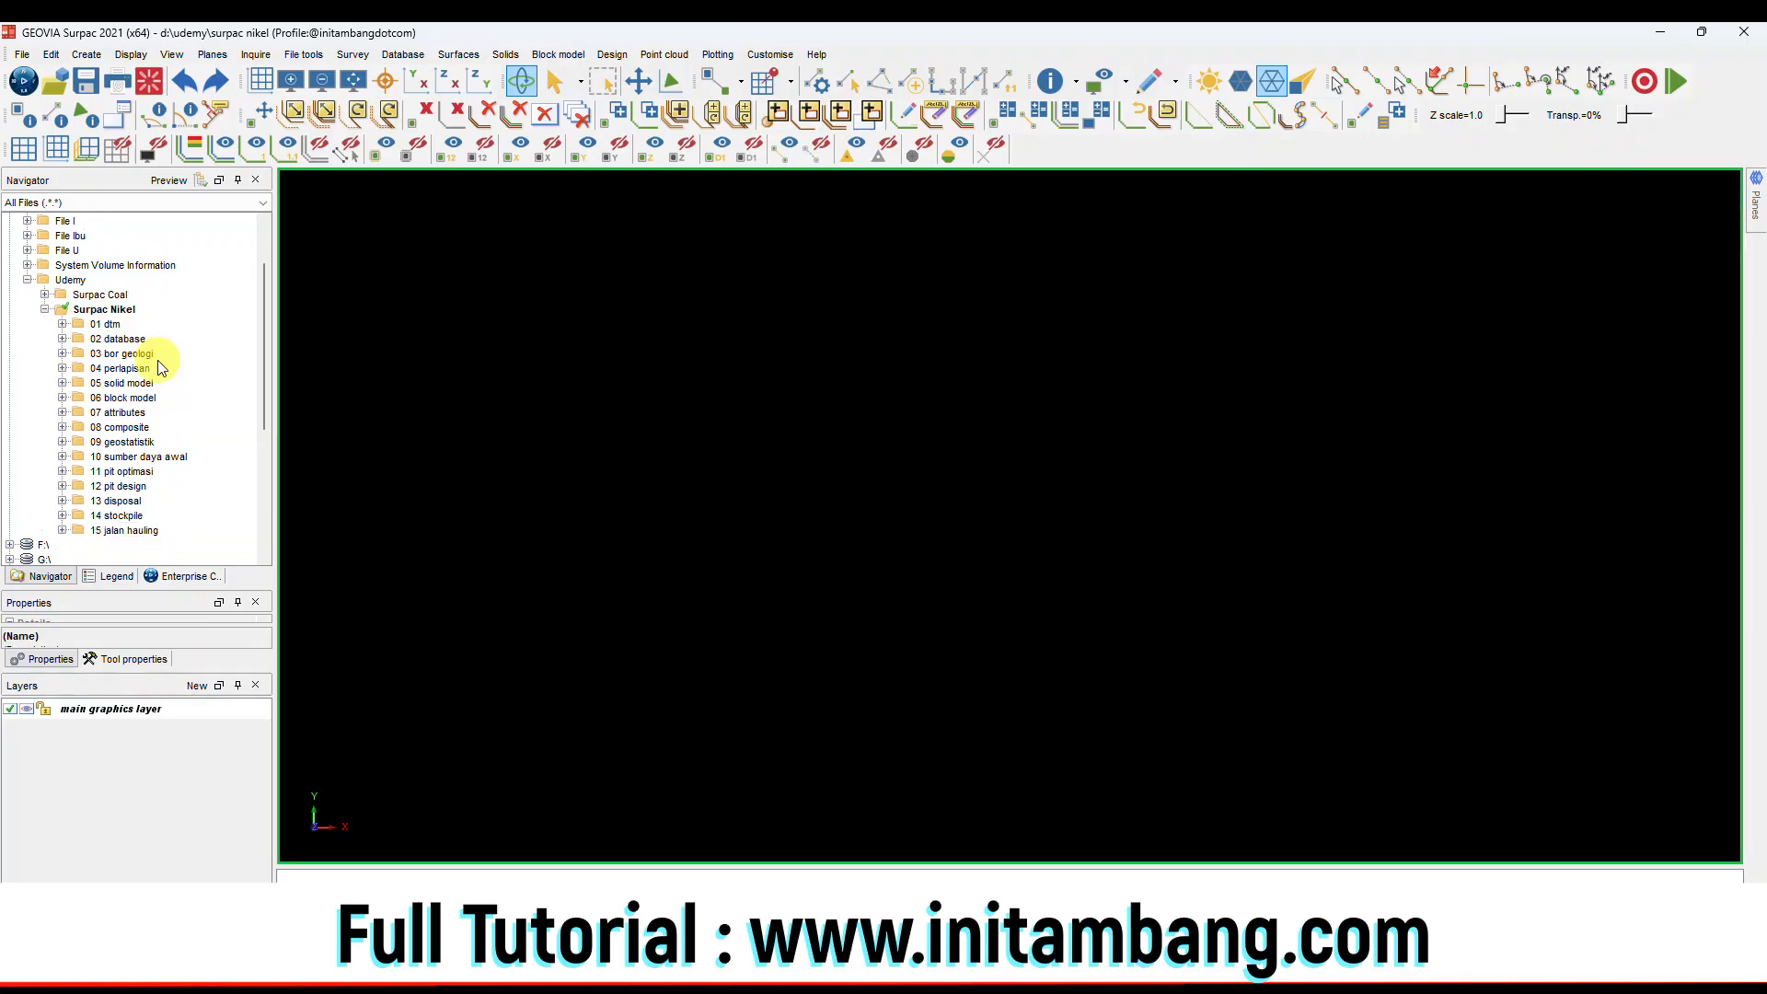
right_click(145, 531)
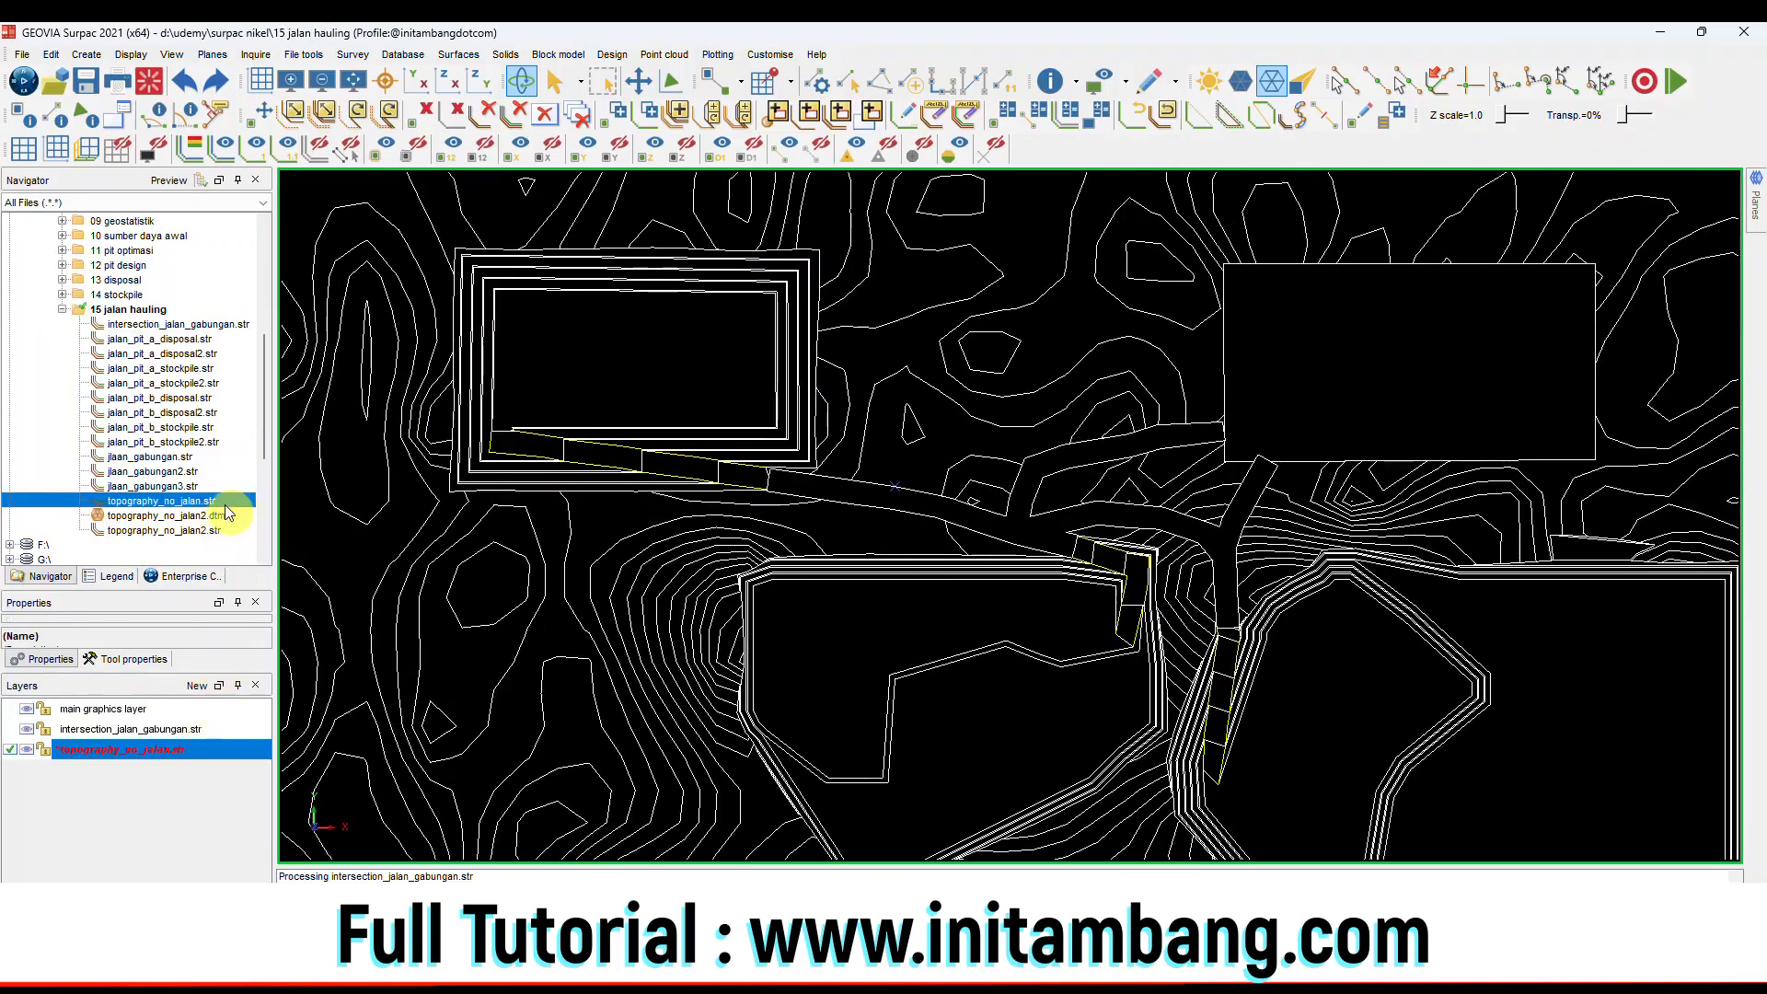
Append the haul road strings in jlaan_gabungan3.str to the topography_no_jalan.str layer and form a DTM from the combined strings.
left_click(177, 488)
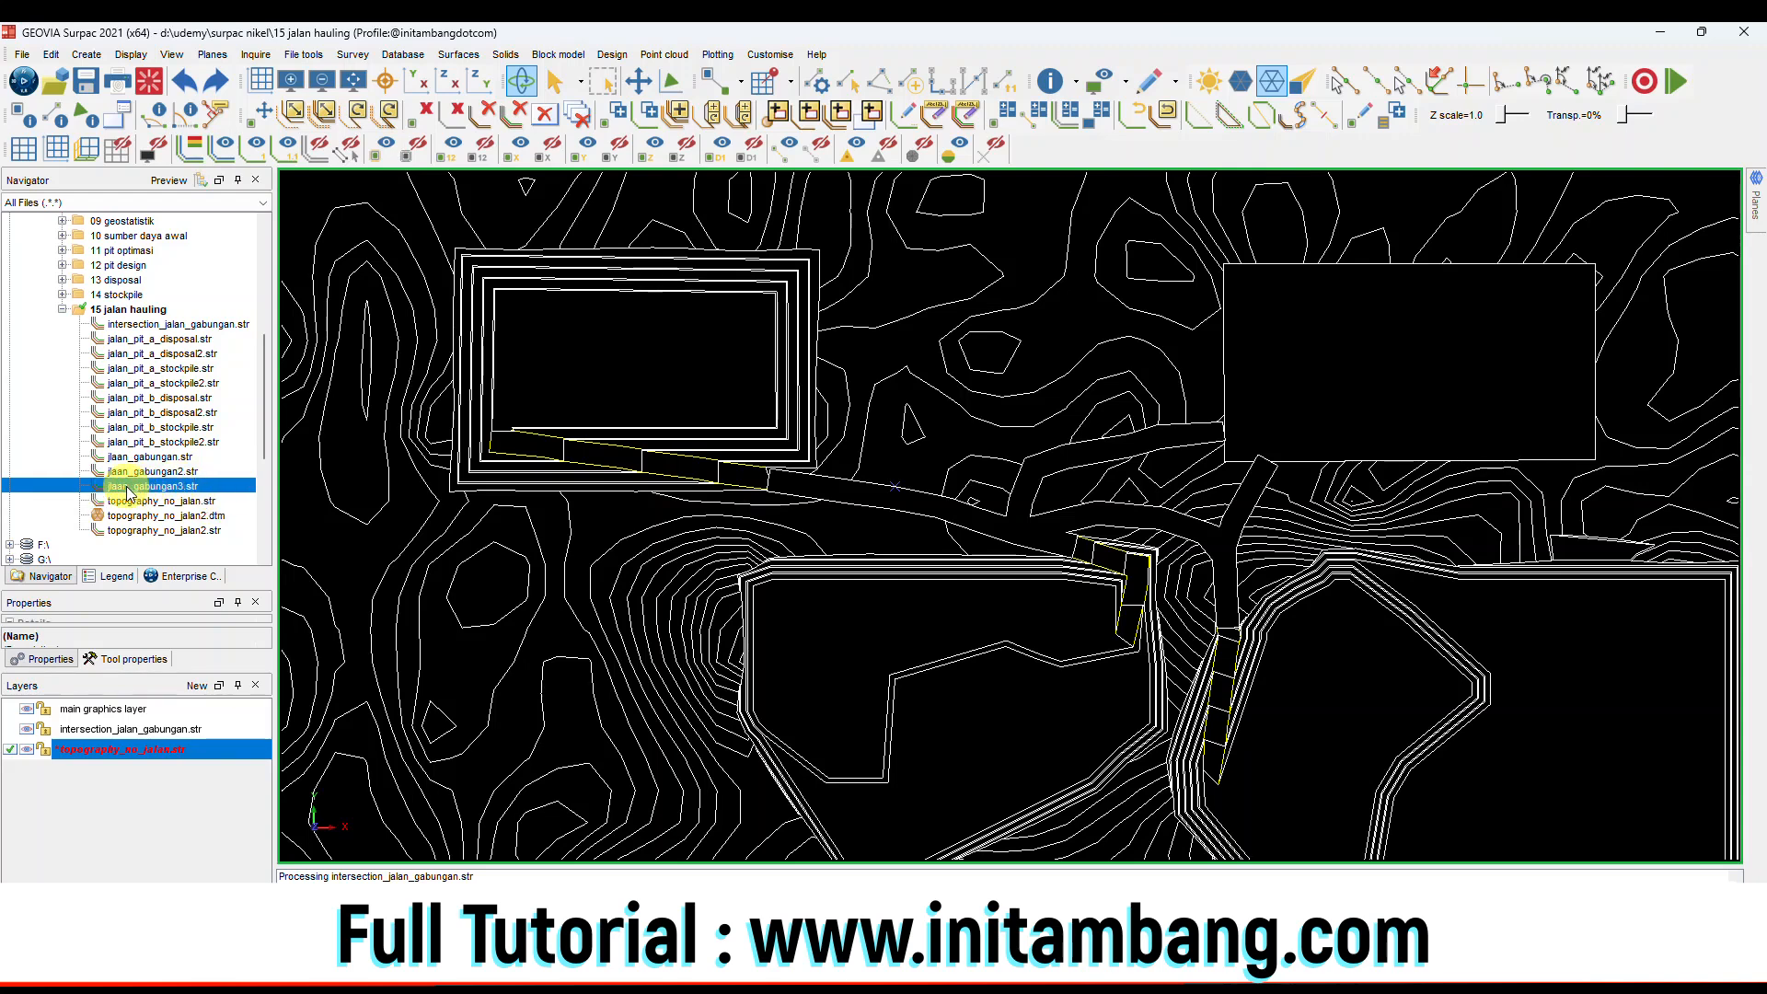
left_click_drag(129, 494, 810, 474)
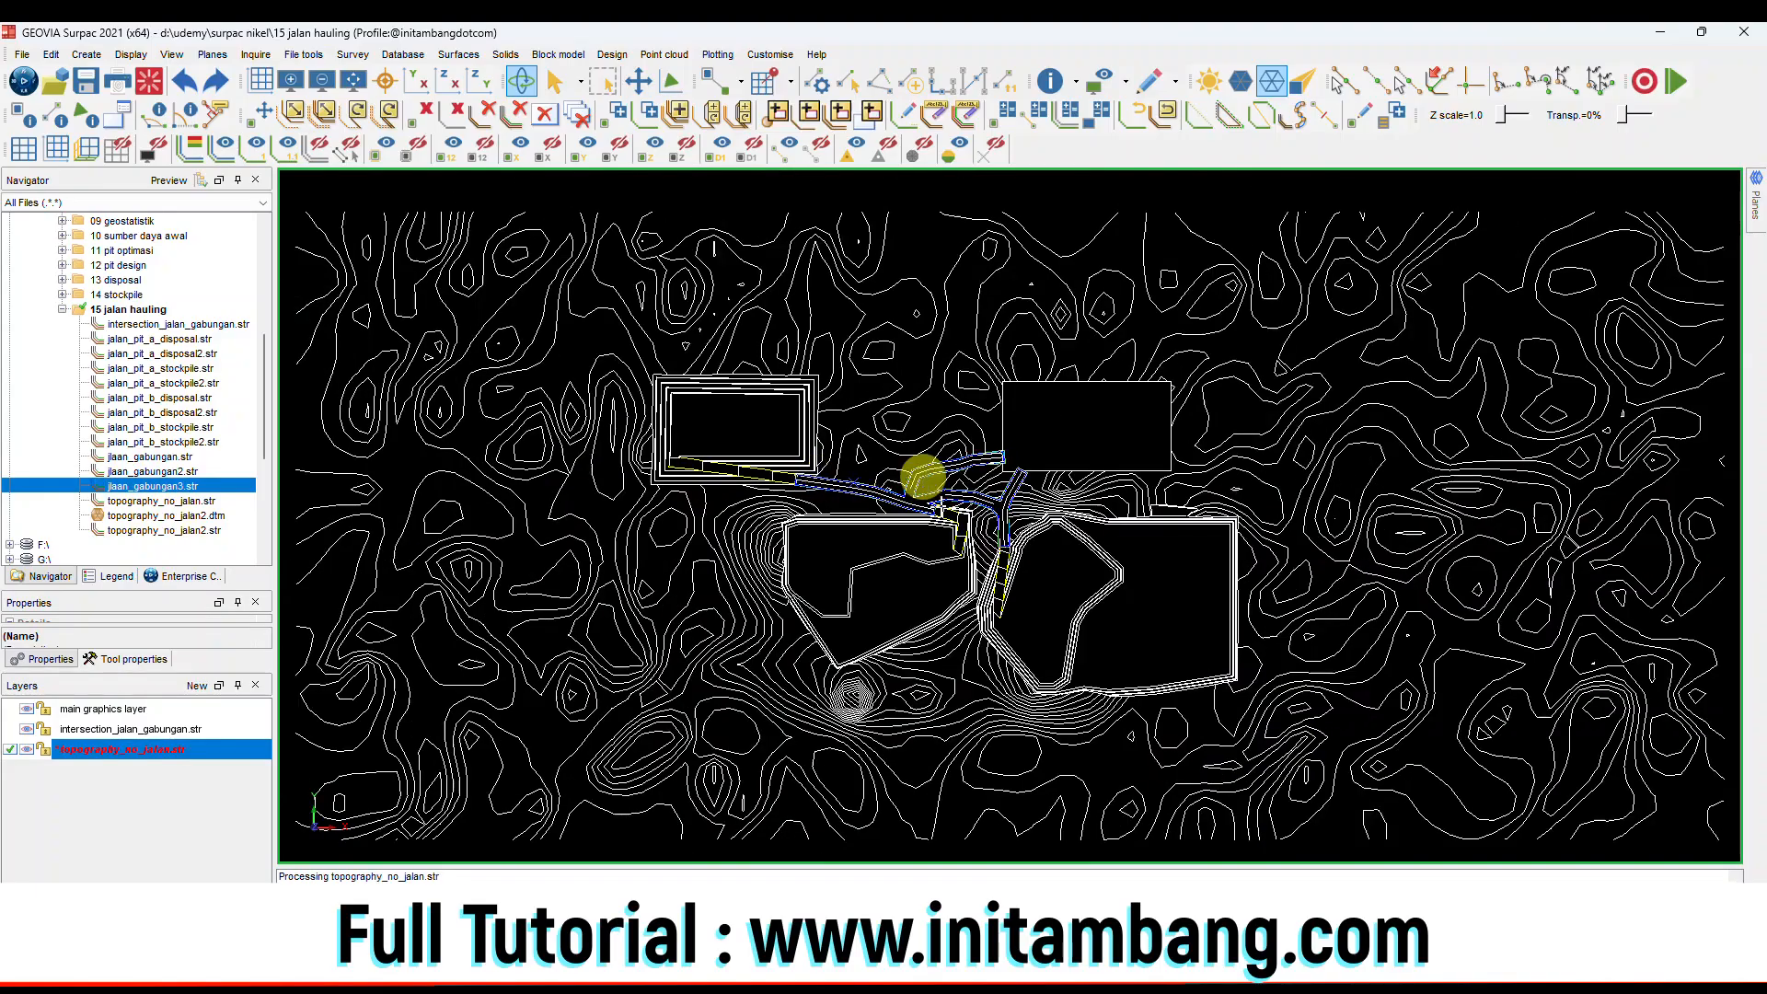
scroll(868, 468, "up", 3)
scroll(868, 468, "up", 3)
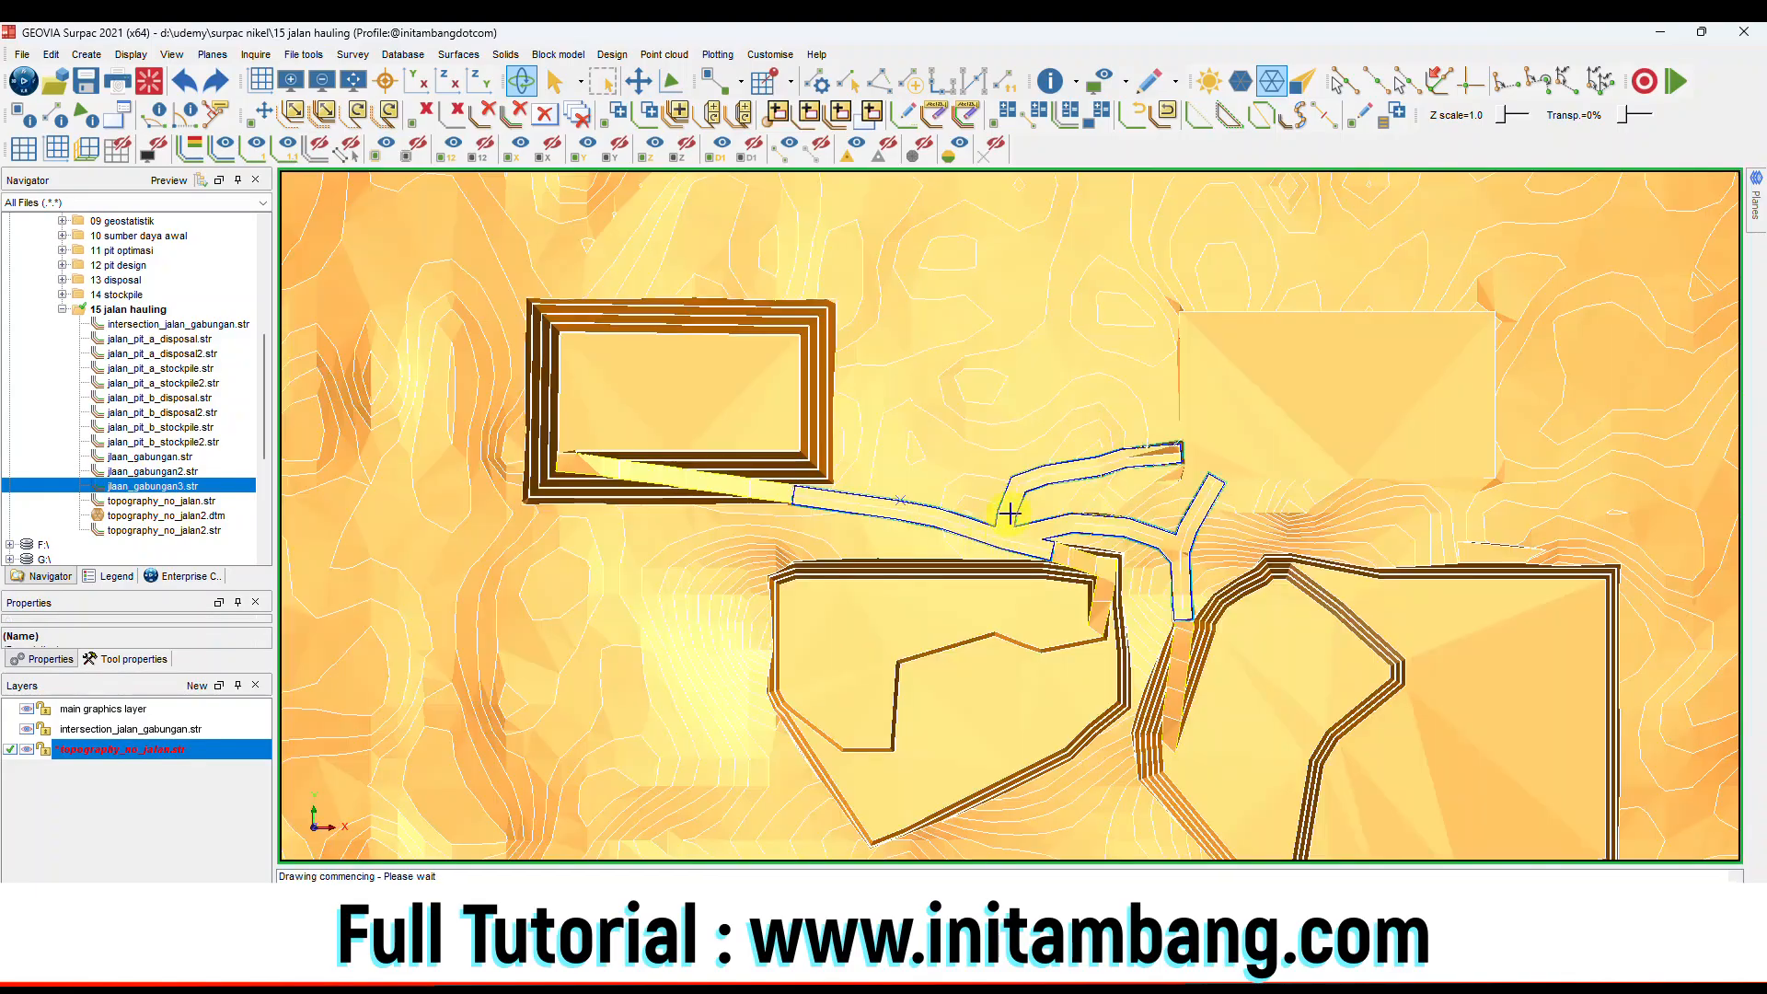
Examine how the haul road surface and its side slopes connect the pits, disposal and stockpile on the topography.
left_click_drag(1010, 512, 1037, 500)
scroll(1041, 481, "up", 5)
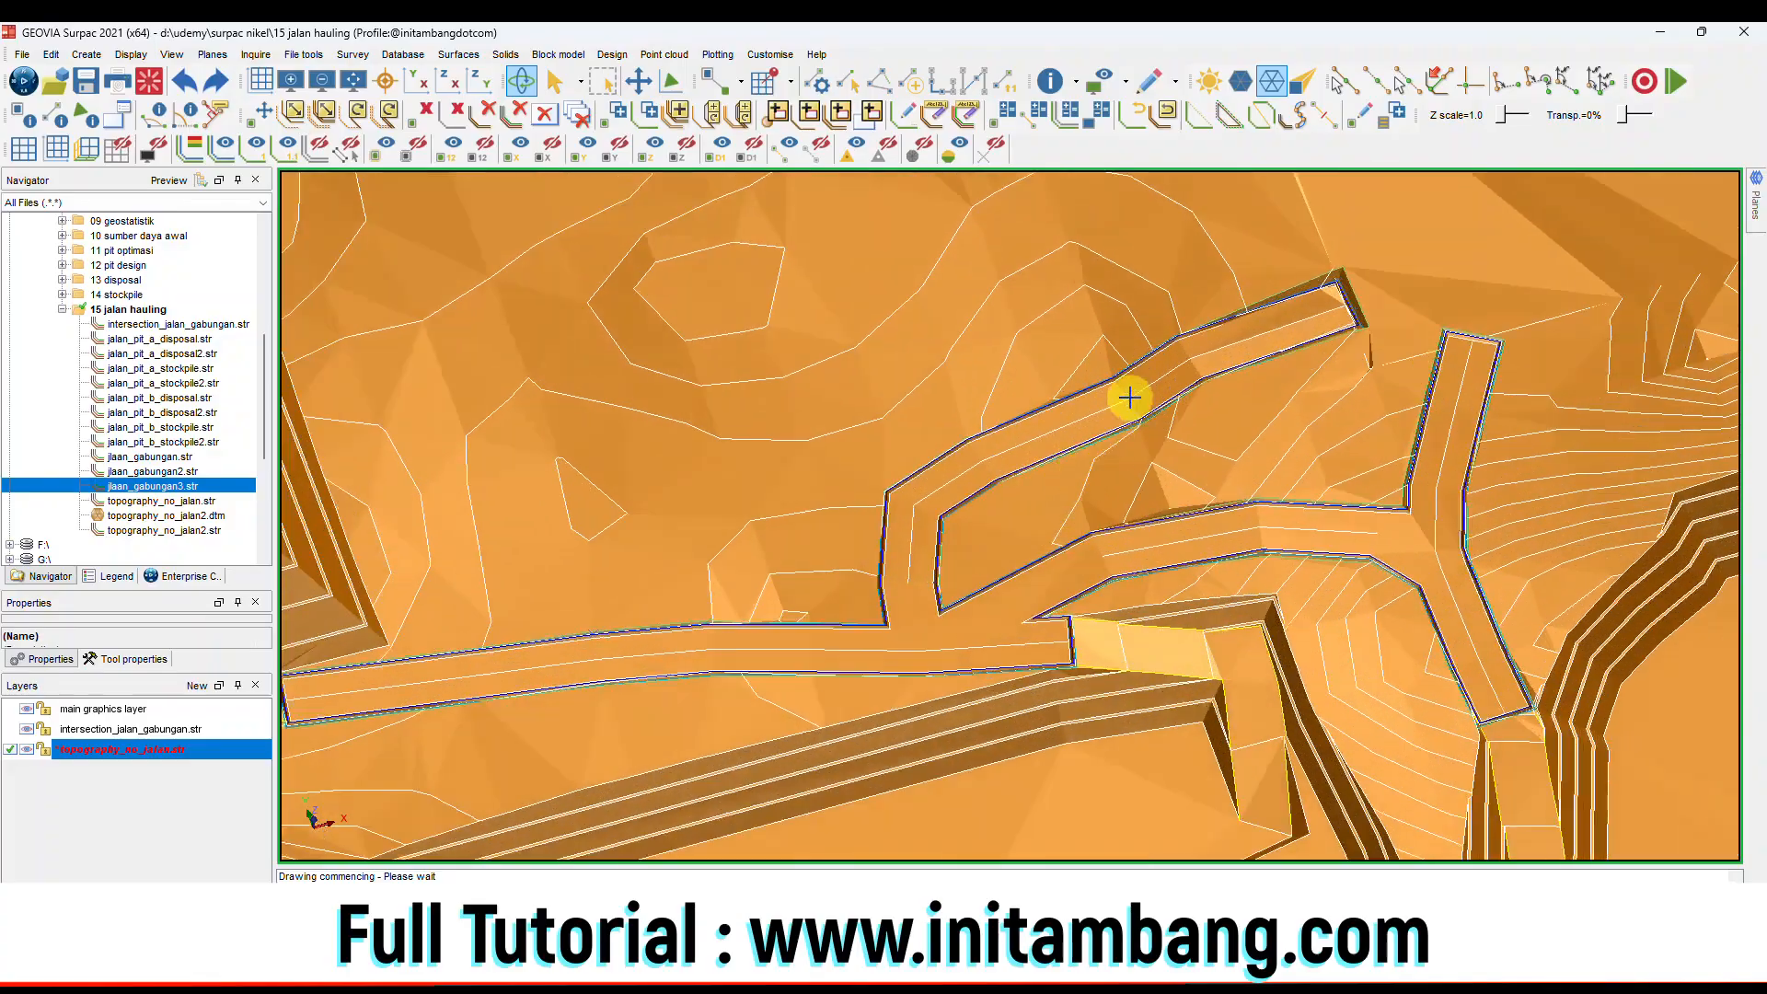
scroll(1086, 394, "up", 5)
scroll(923, 394, "down", 7)
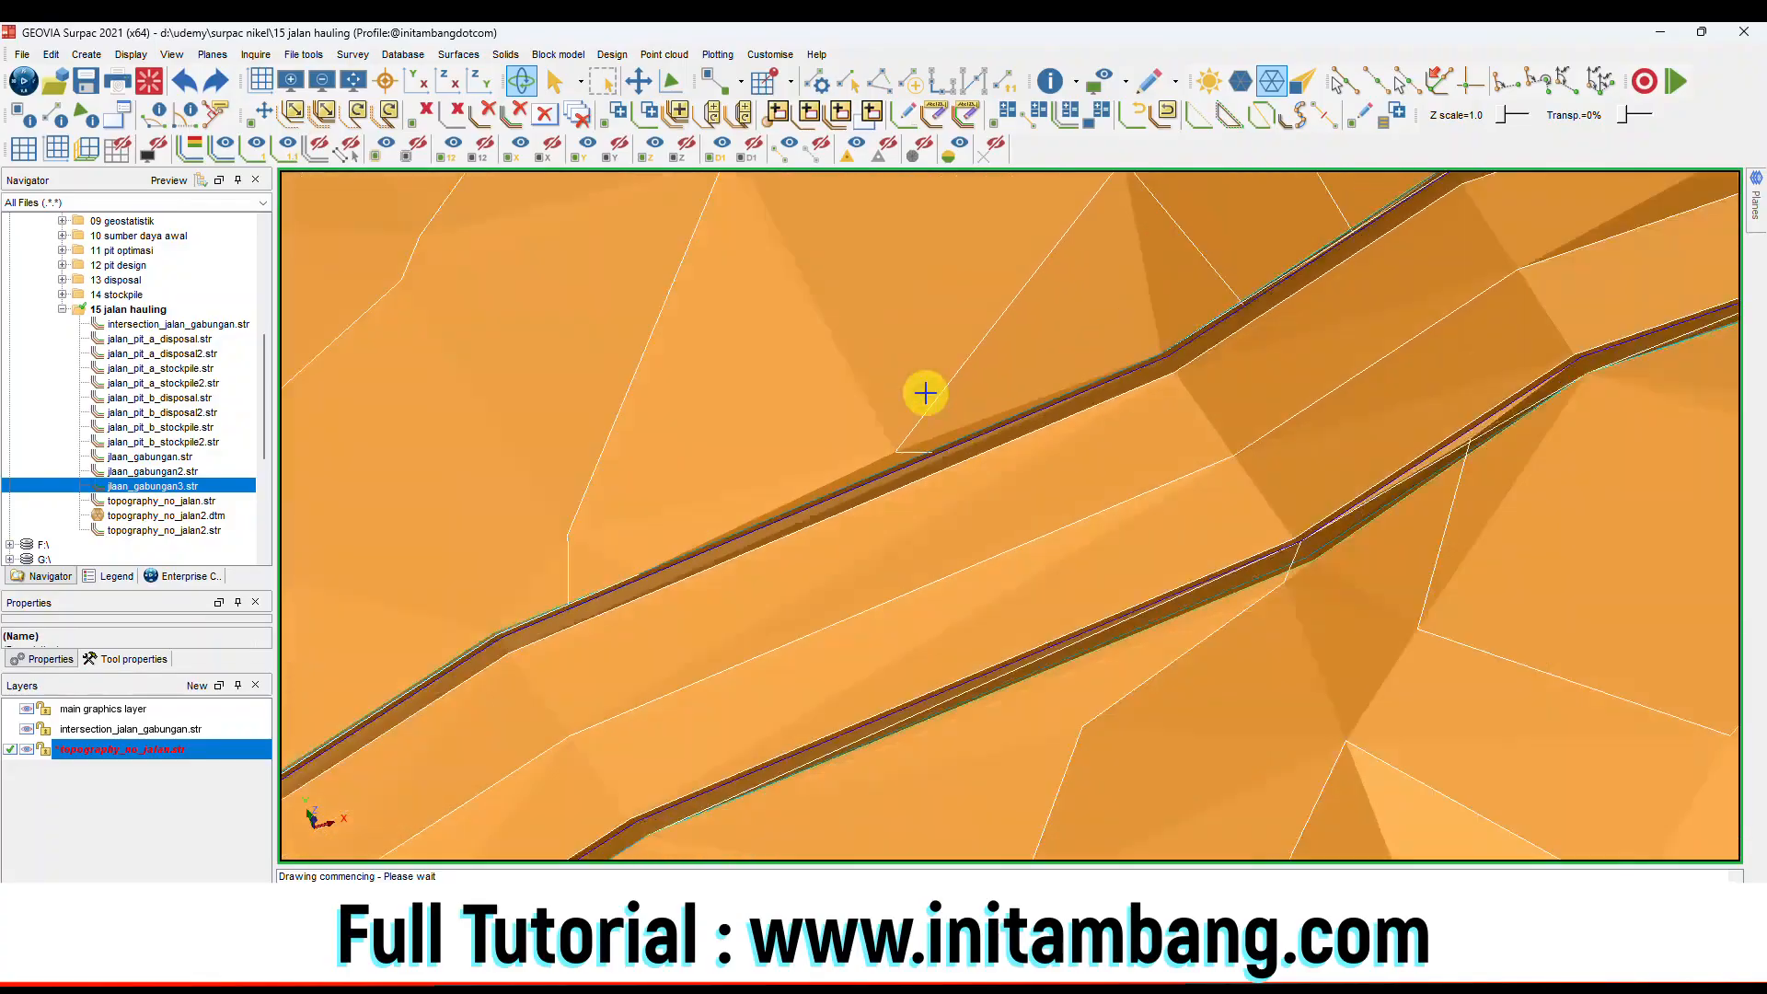
scroll(929, 420, "down", 2)
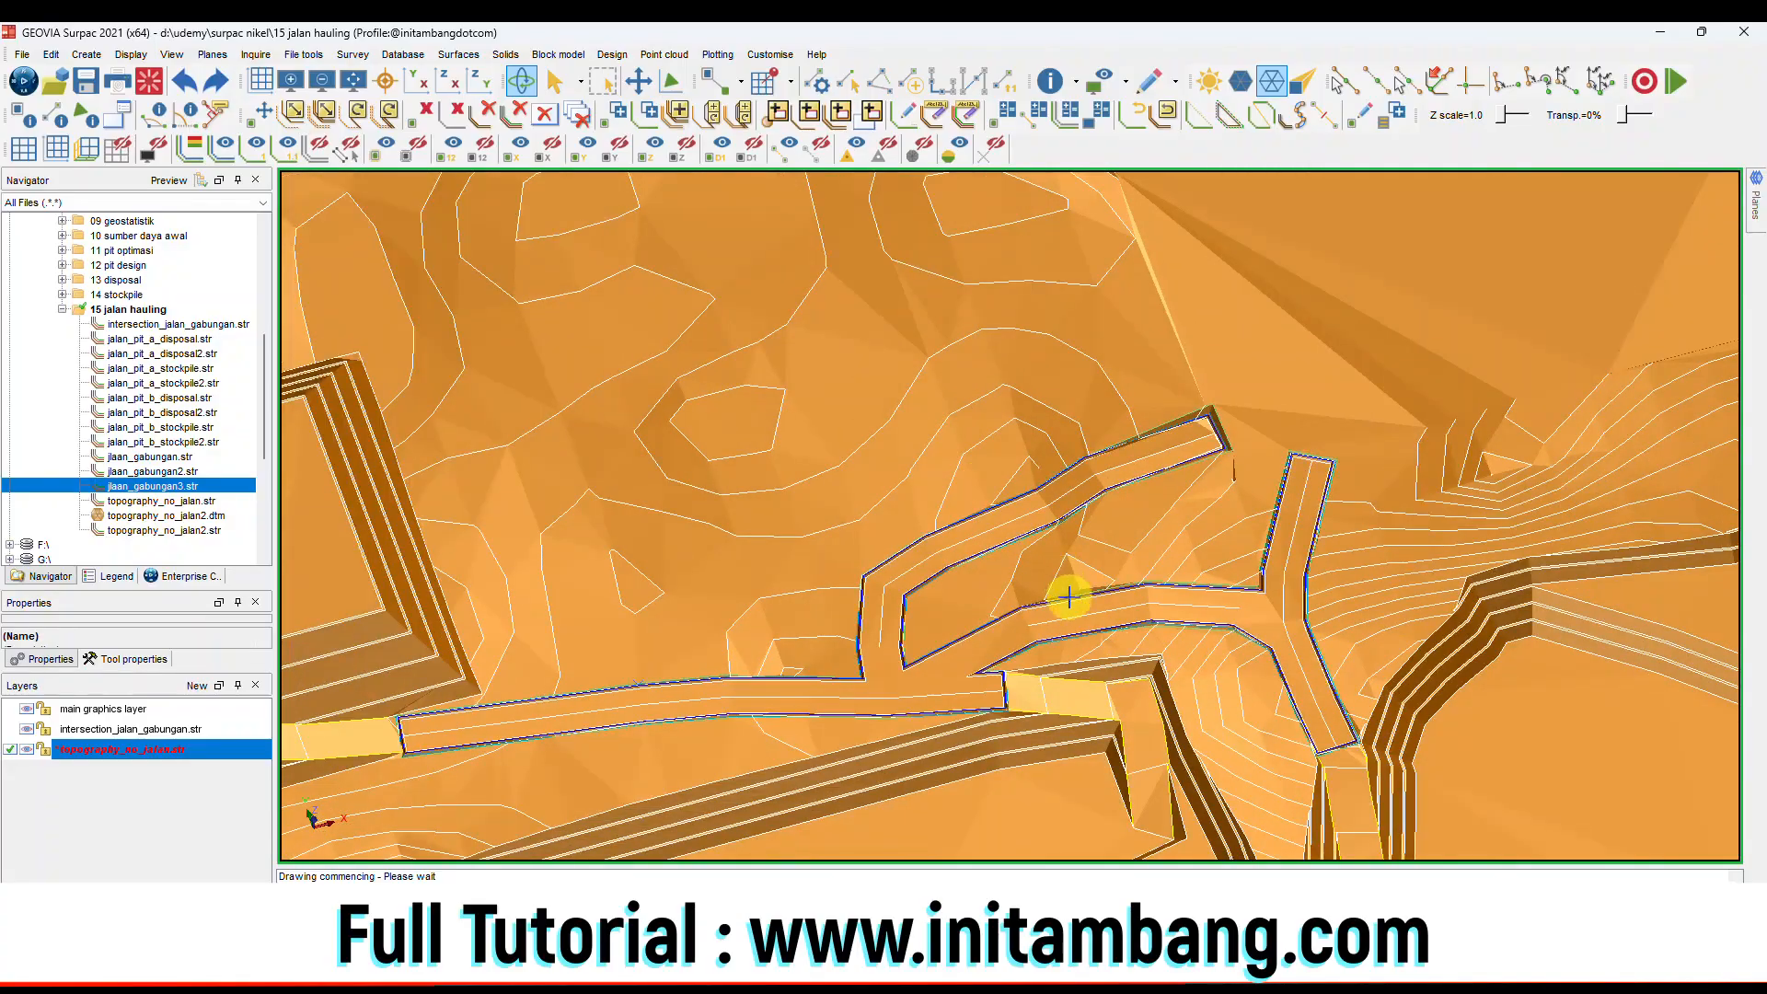
scroll(1068, 592, "up", 4)
scroll(1074, 593, "up", 3)
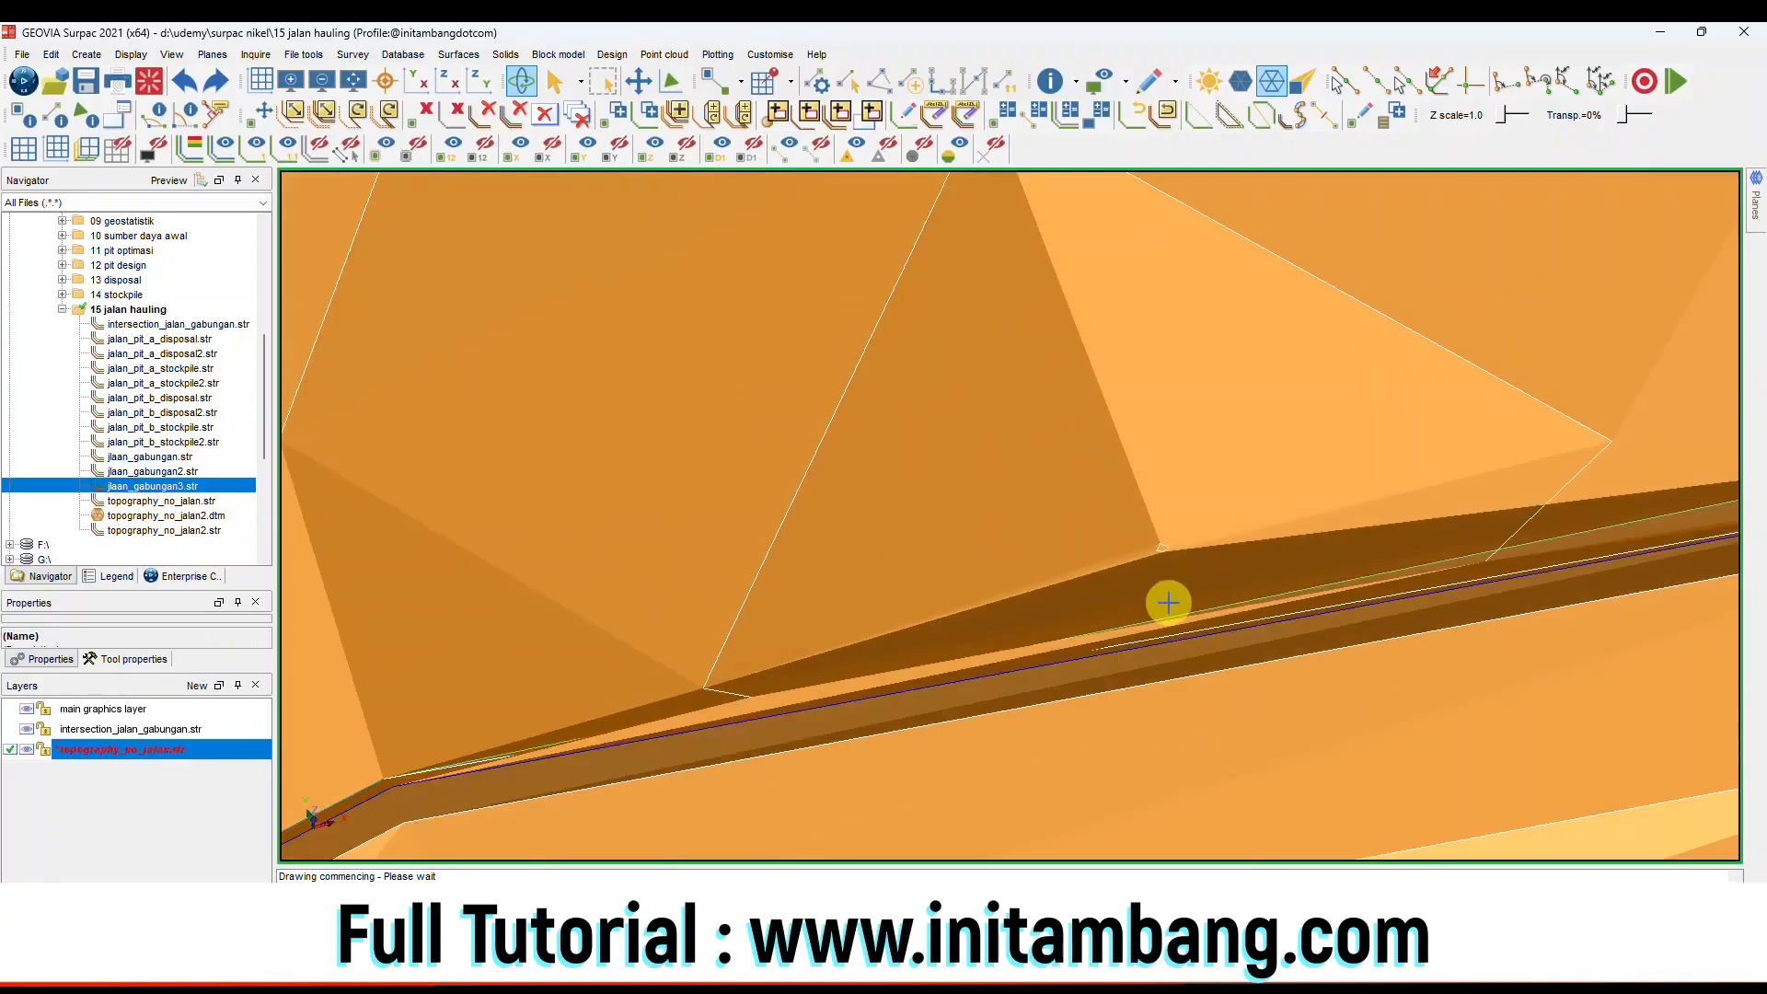
scroll(1105, 618, "down", 8)
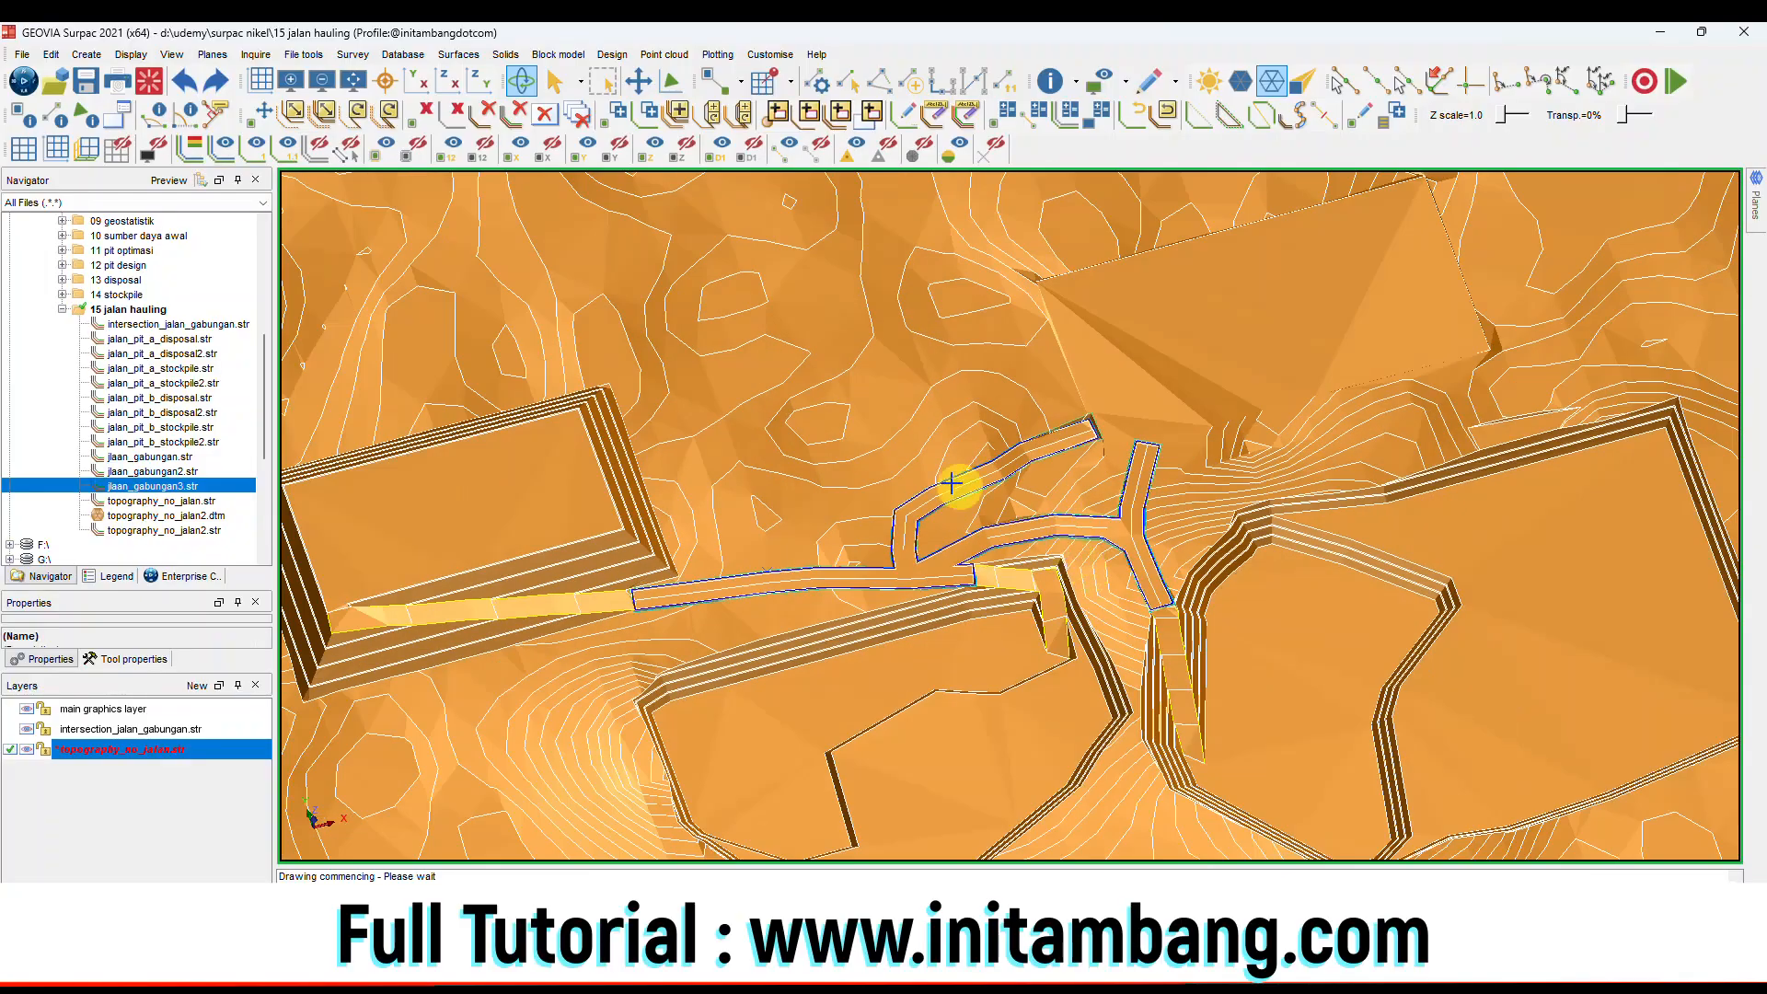
scroll(935, 473, "up", 2)
scroll(1021, 470, "down", 3)
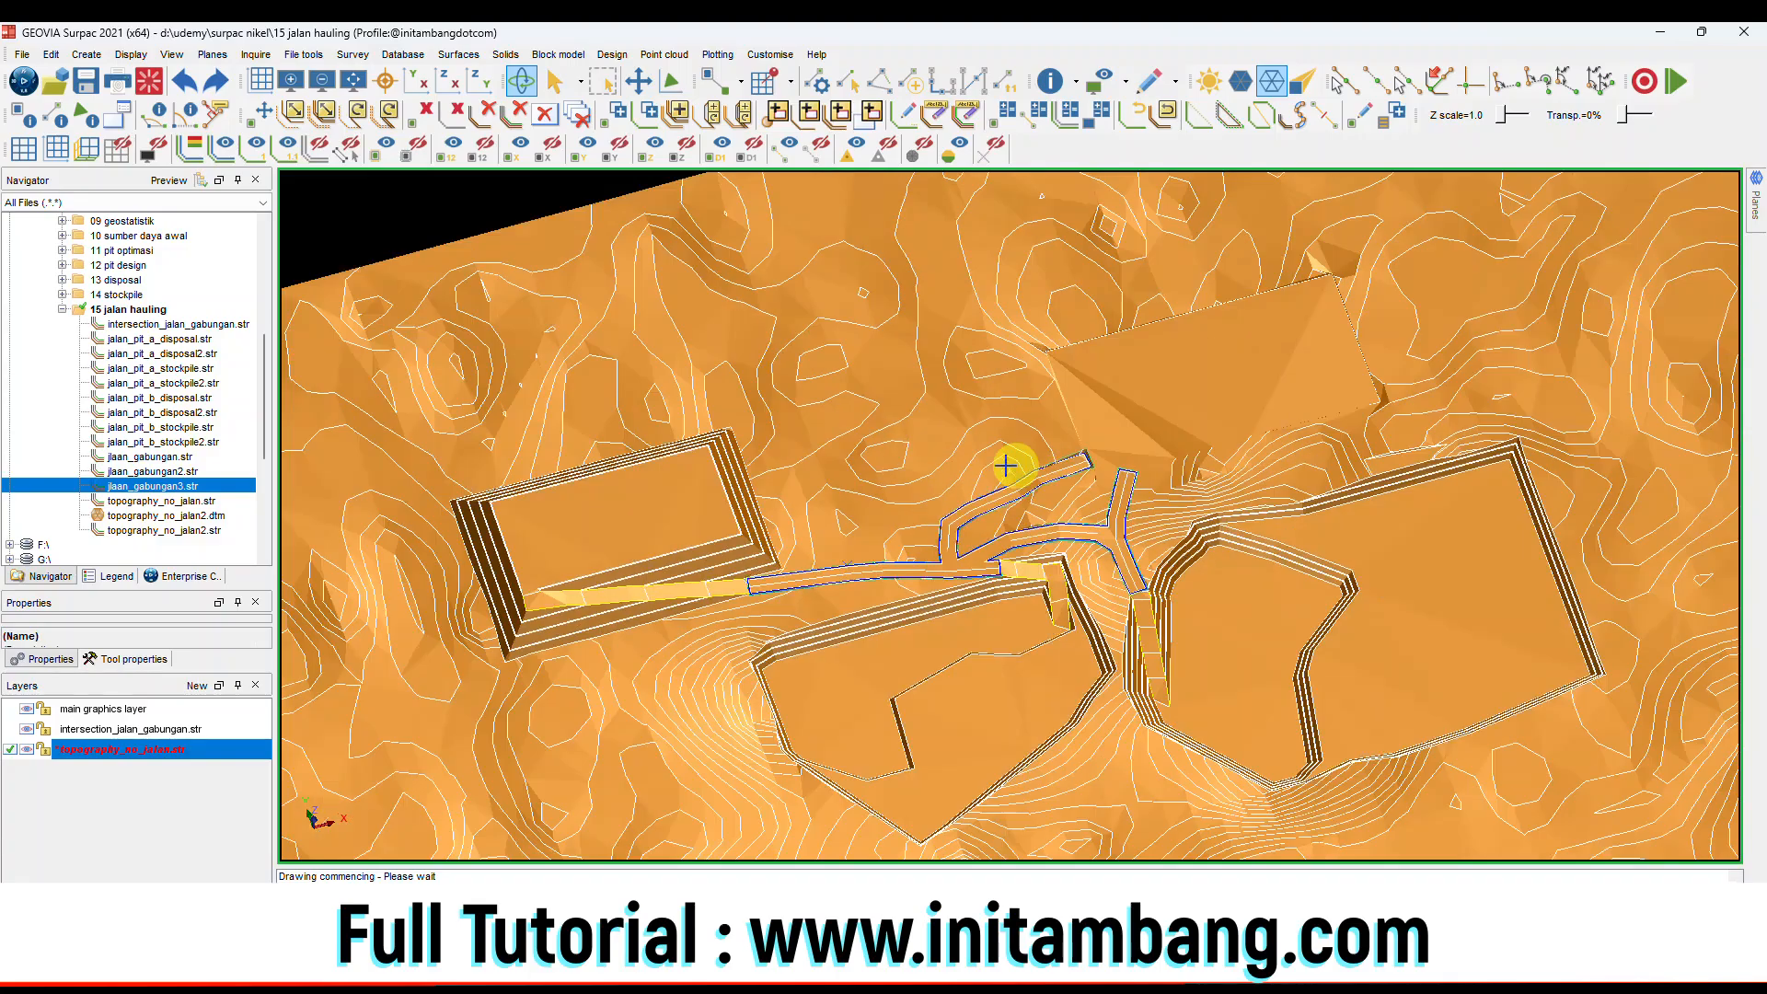
Save the haul road surface as topography_all_jalan.dtm and start a cut and fill volume calculation between DTMs.
left_click(80, 86)
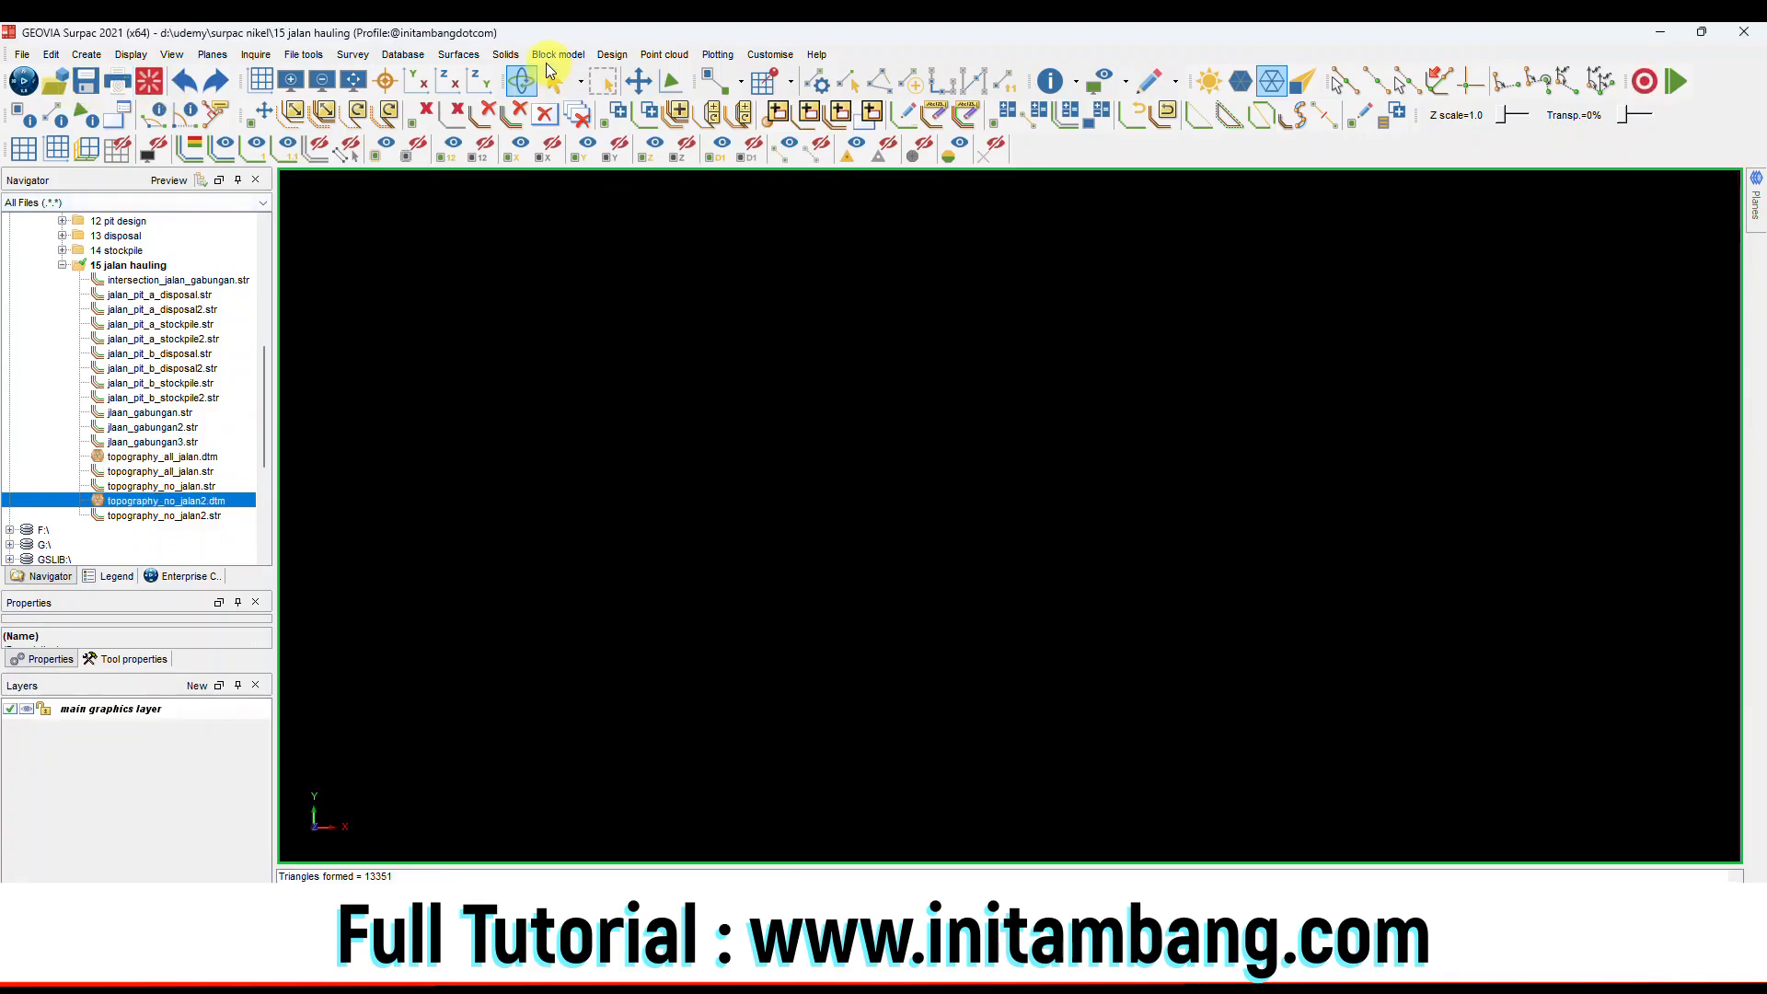
left_click(458, 54)
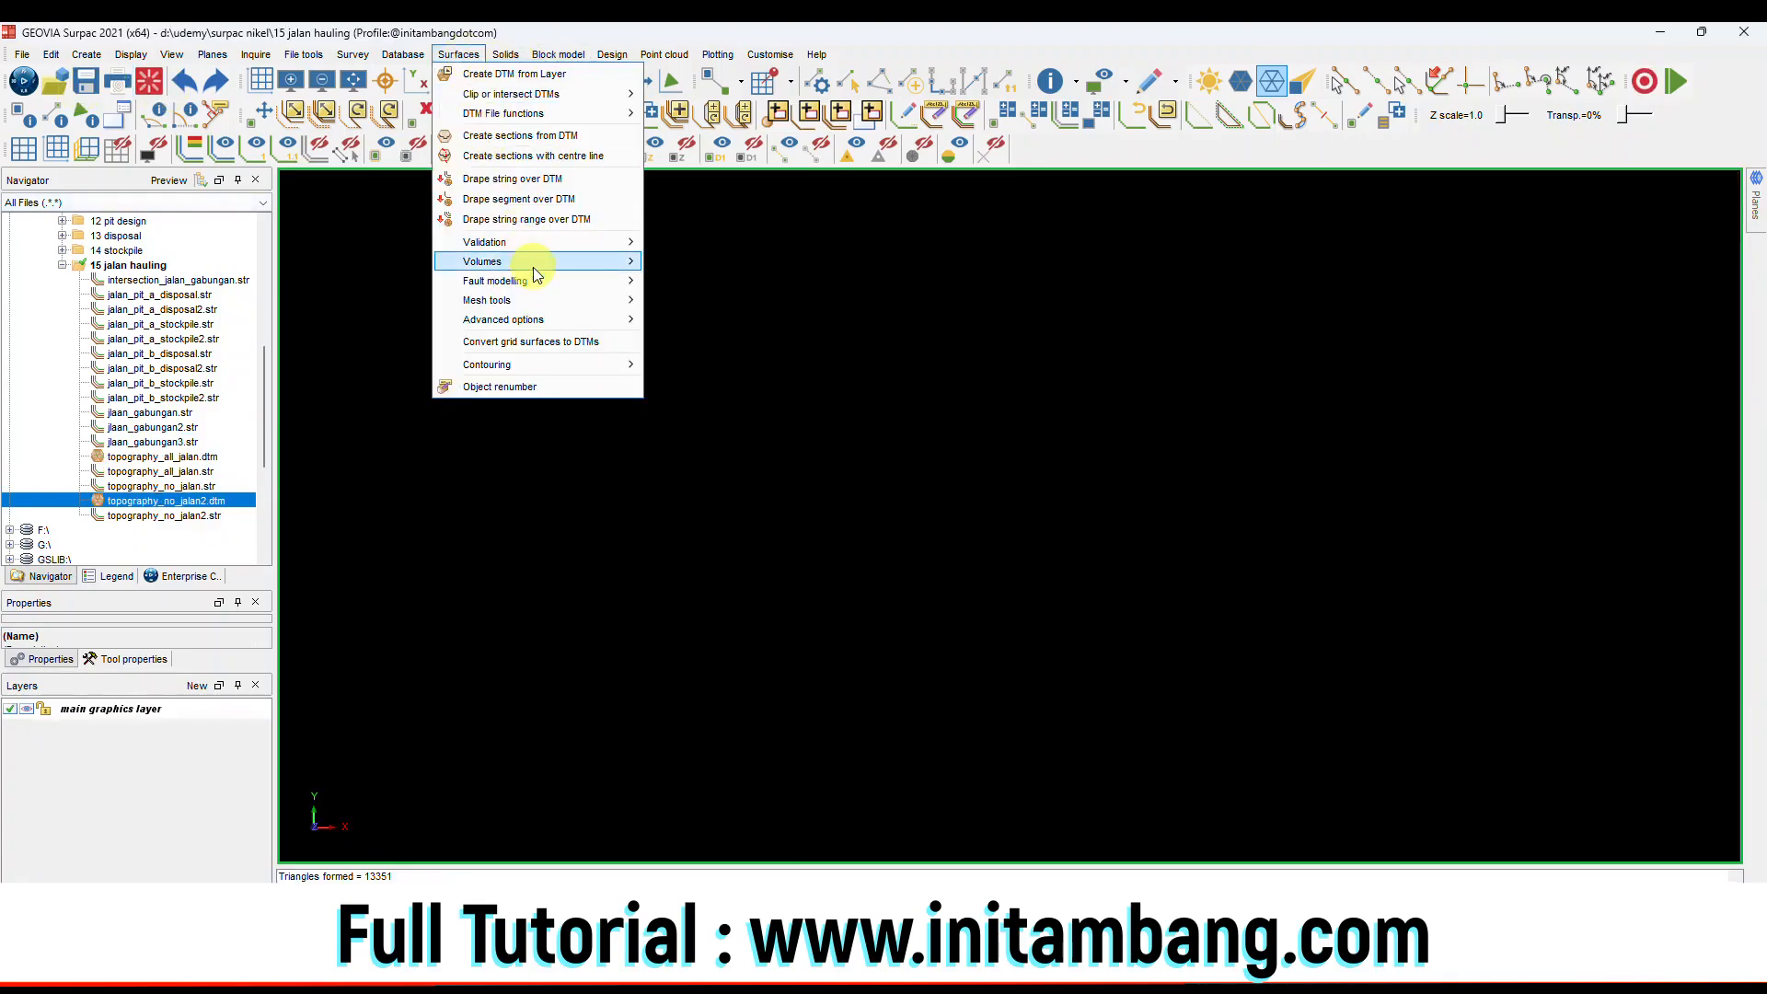
mouse_move(532, 276)
mouse_move(624, 262)
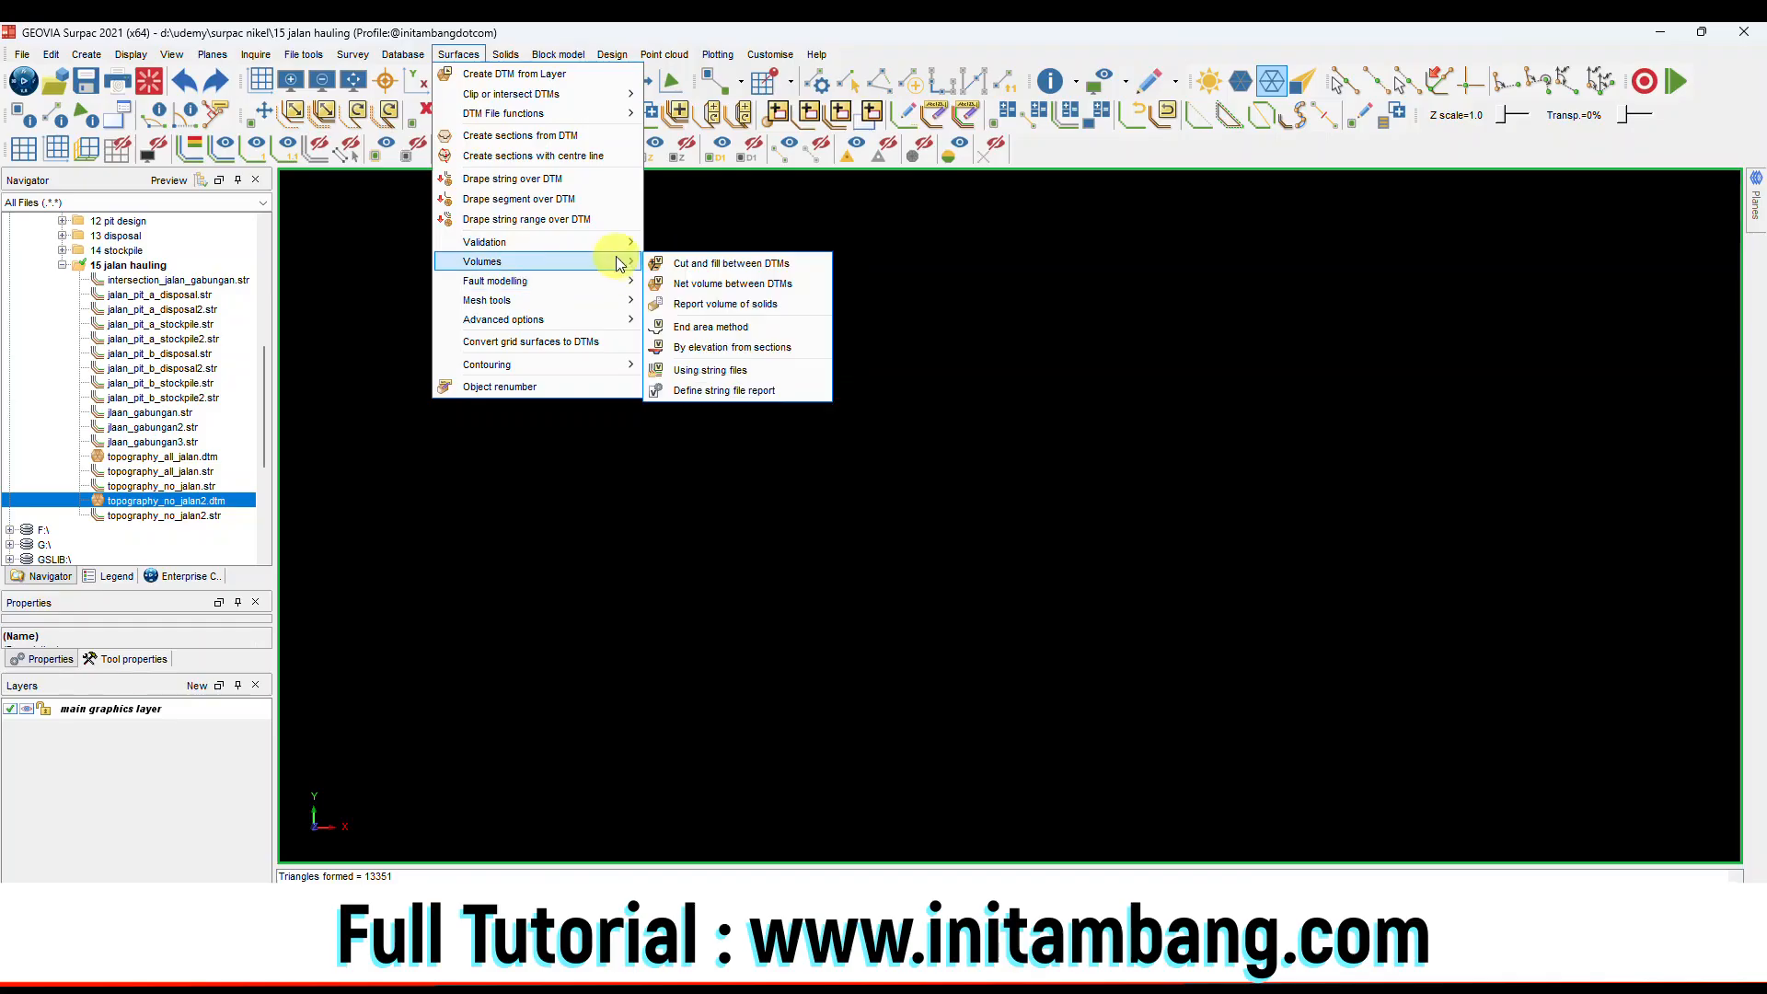
left_click(699, 261)
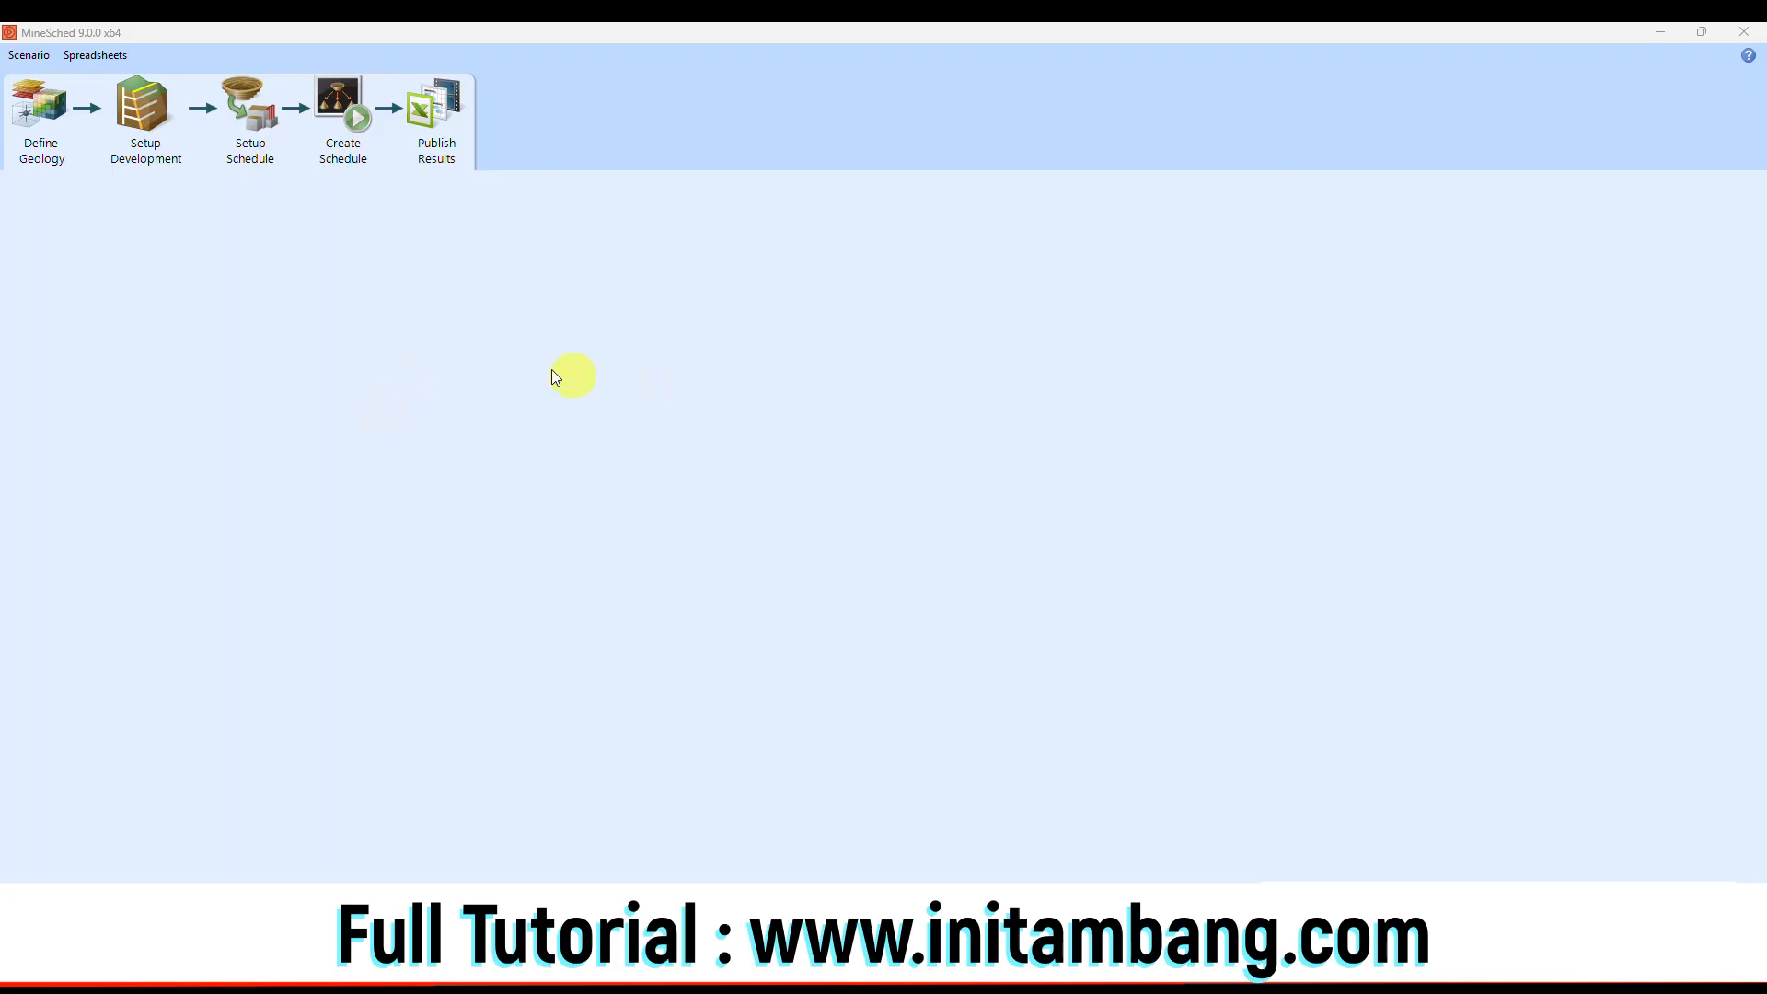
Start a new scenario with the Surface configuration and name it pit_nikel.
left_click(30, 55)
left_click(33, 57)
left_click(797, 436)
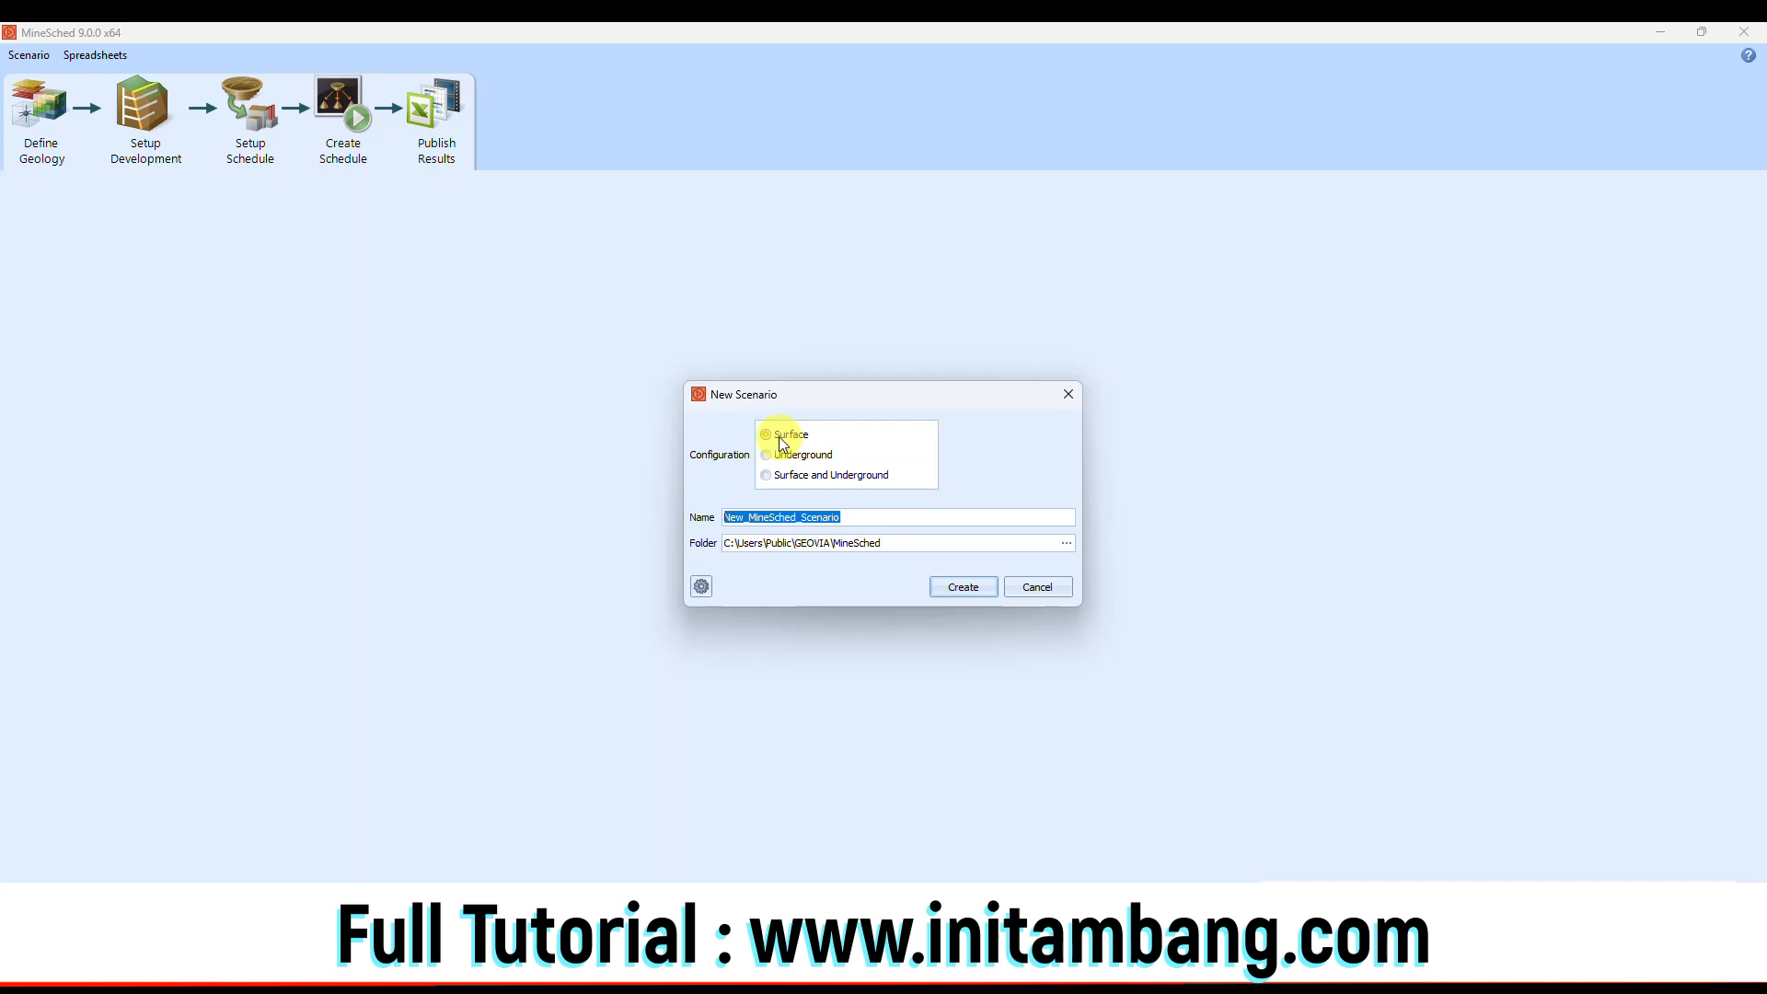
left_click(785, 441)
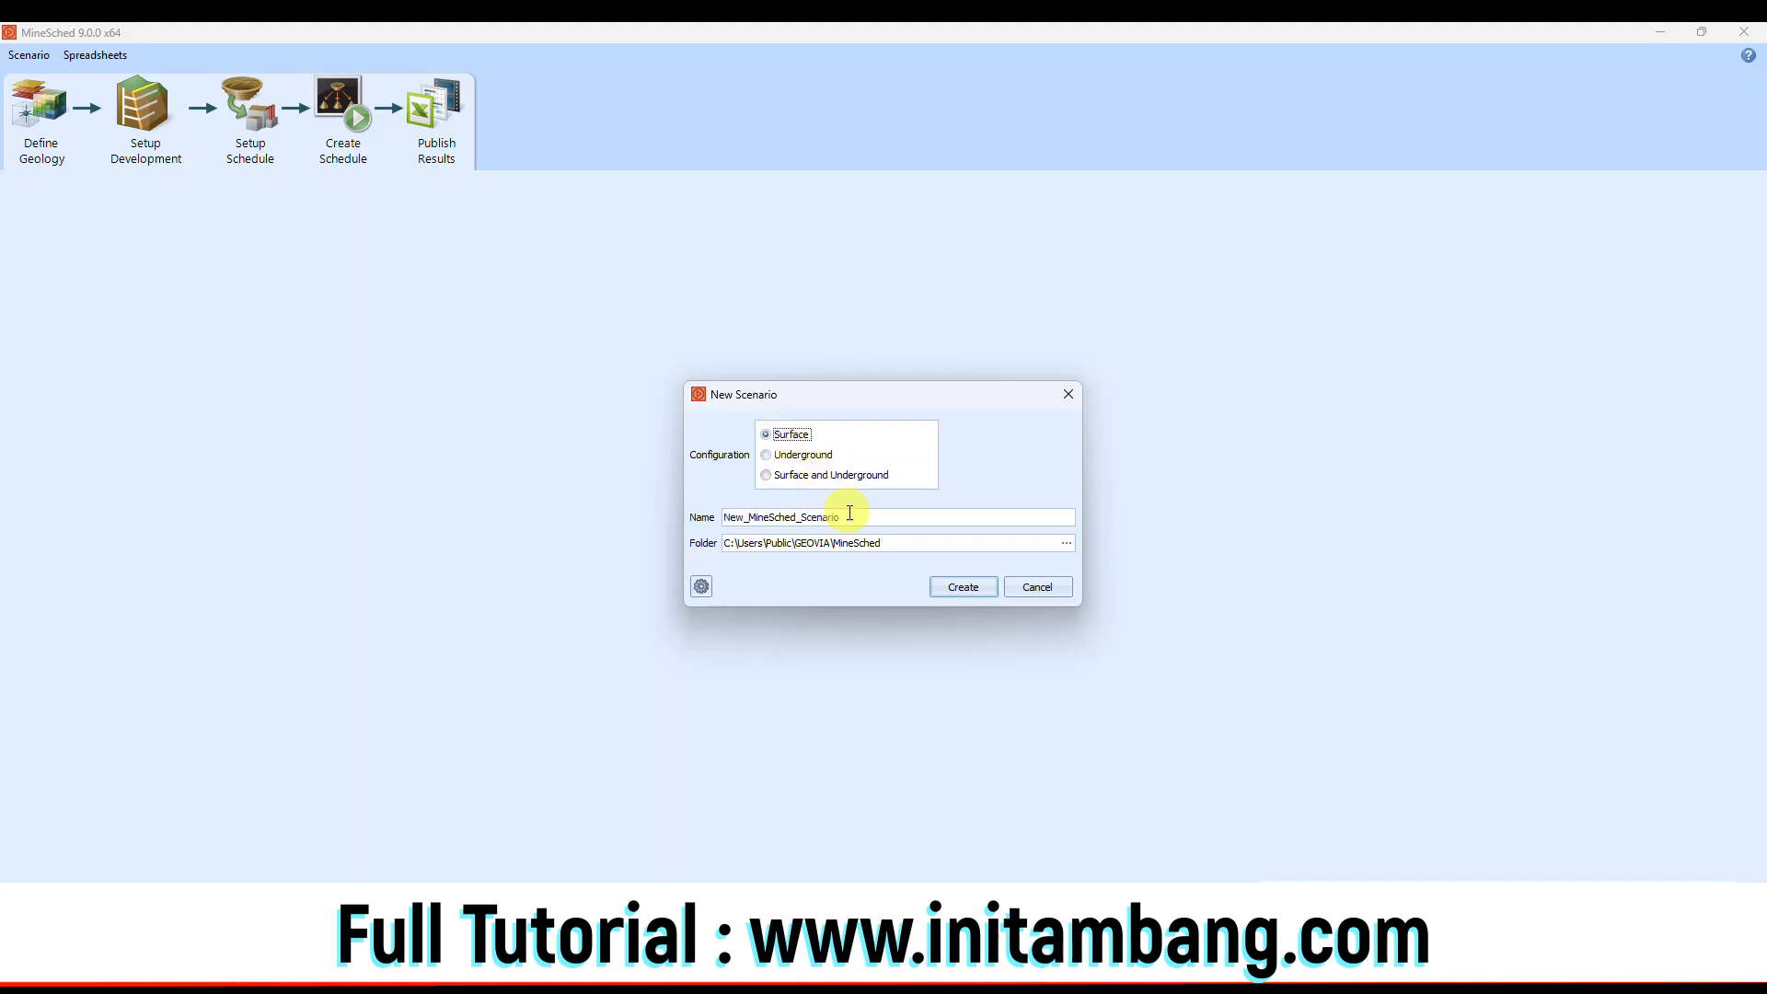
double_click(849, 512)
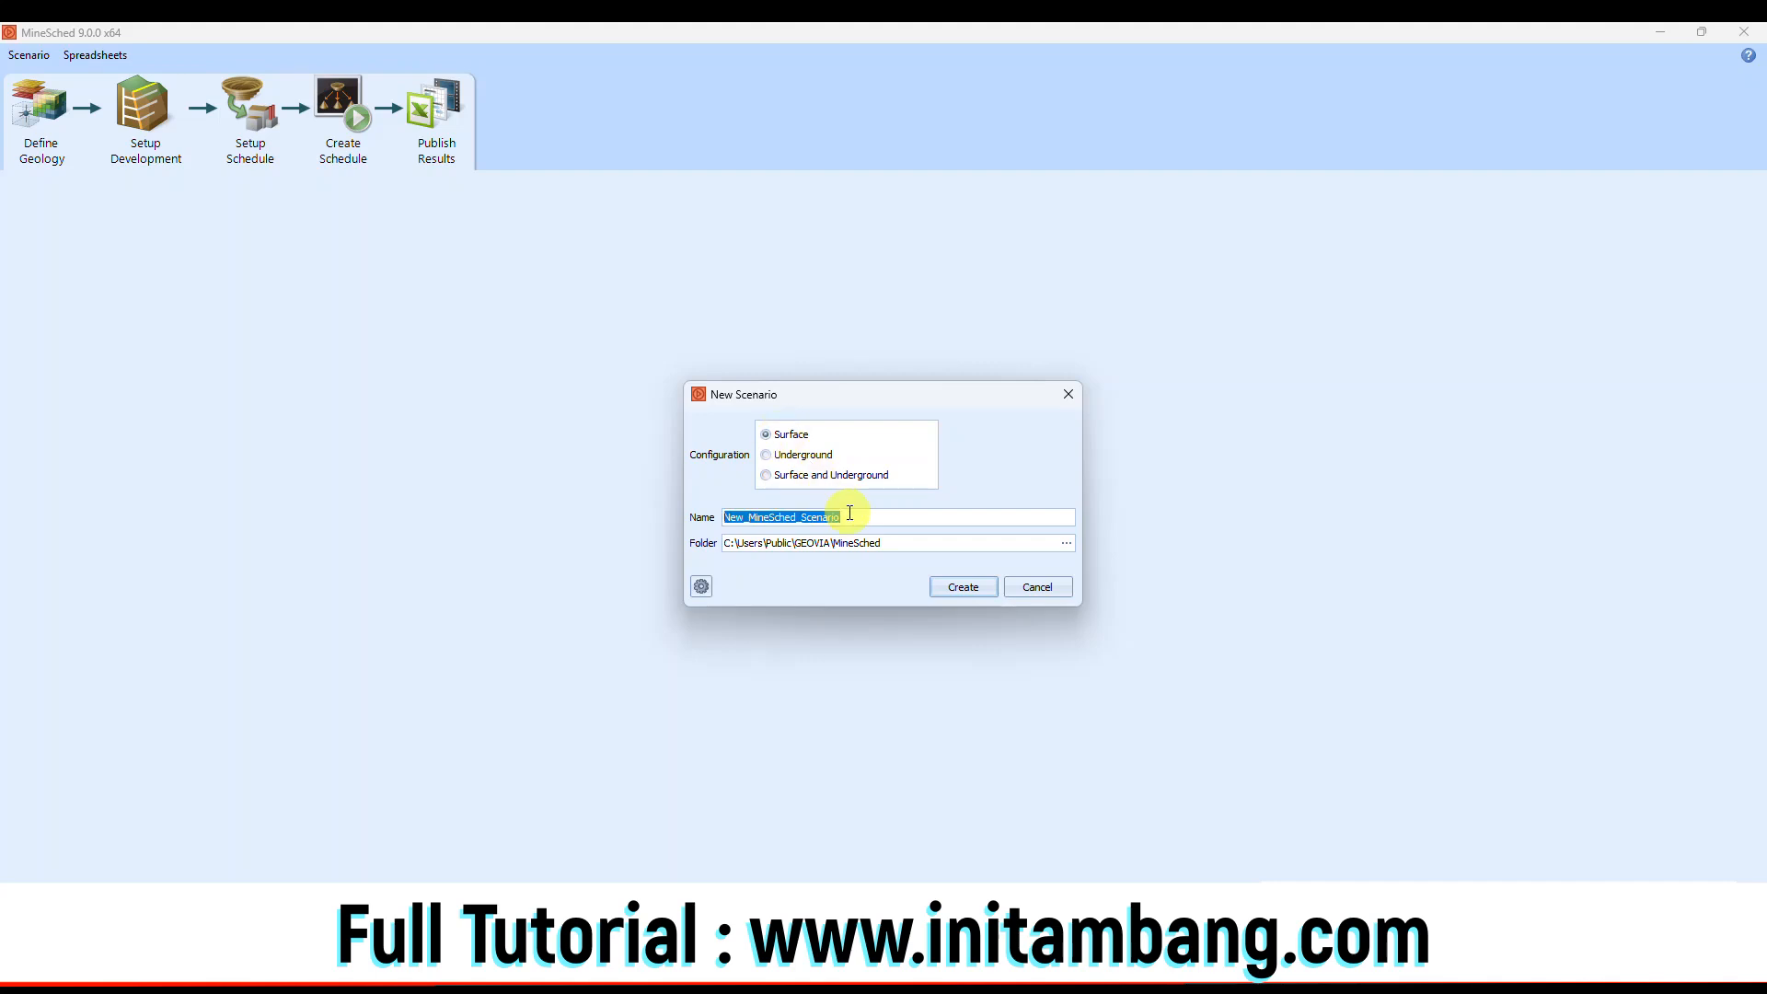
type("pit_nikel")
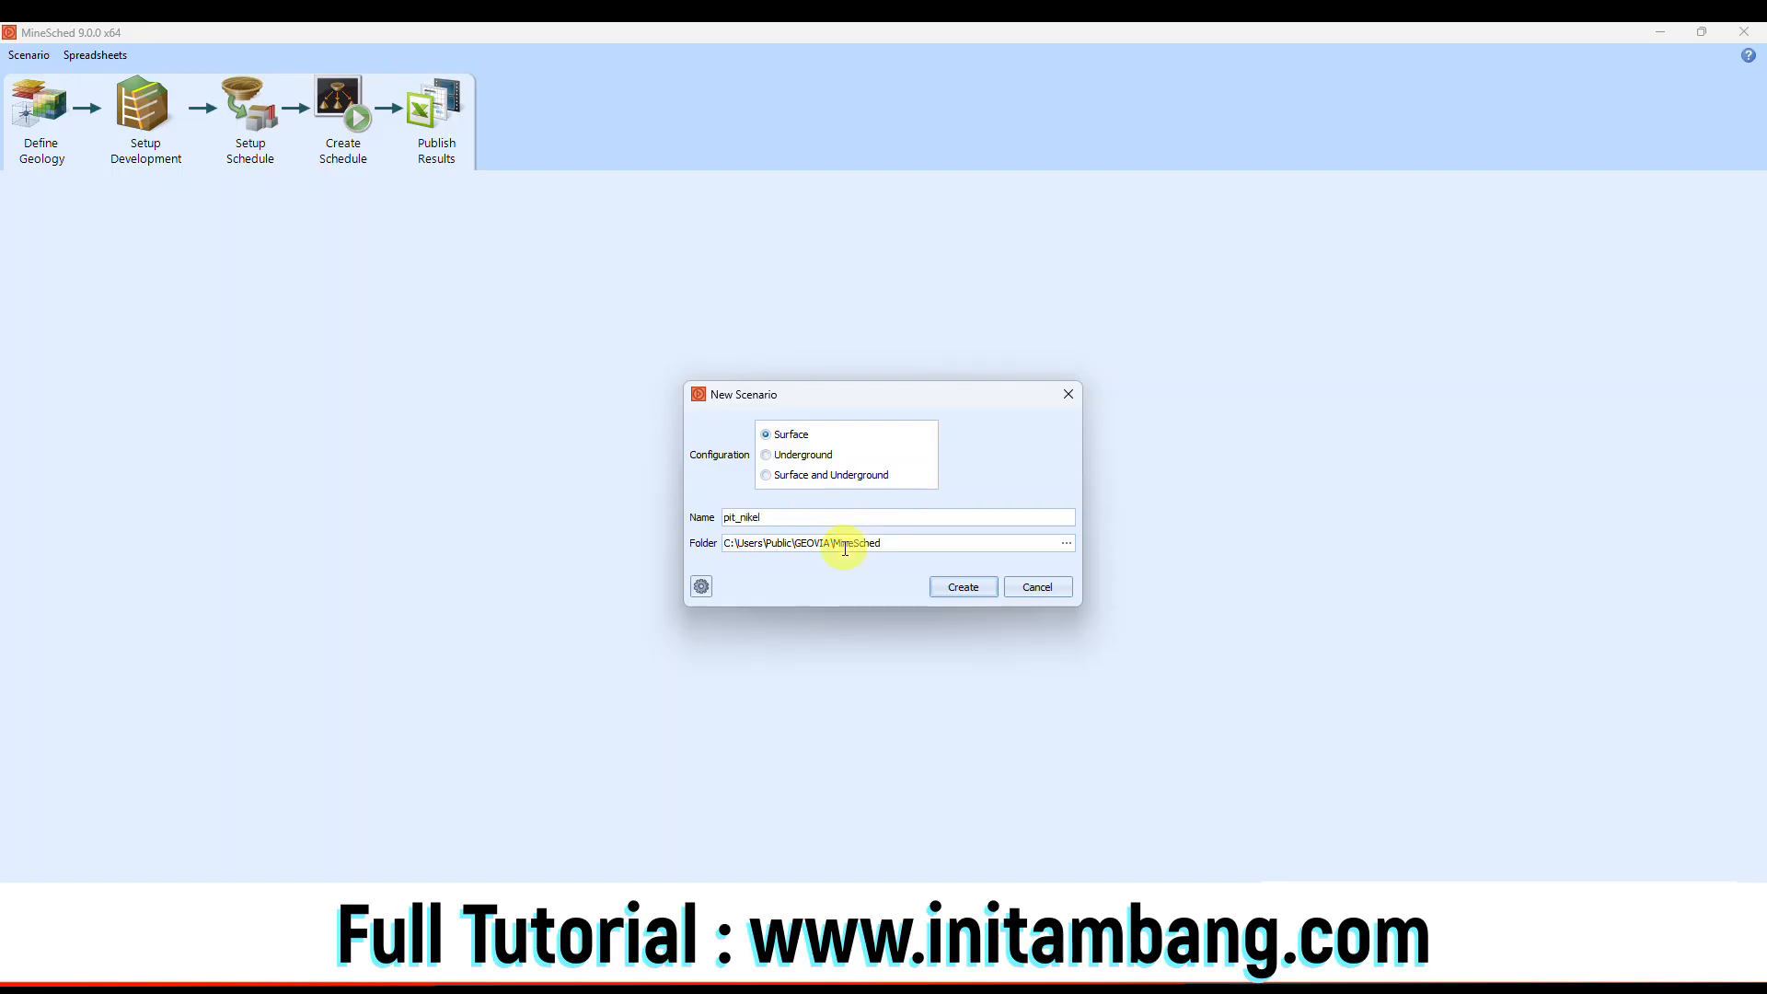
Set the scenario folder to D:\Udemy\Surpac Nikel\16 minesched and create the scenario.
left_click(1065, 540)
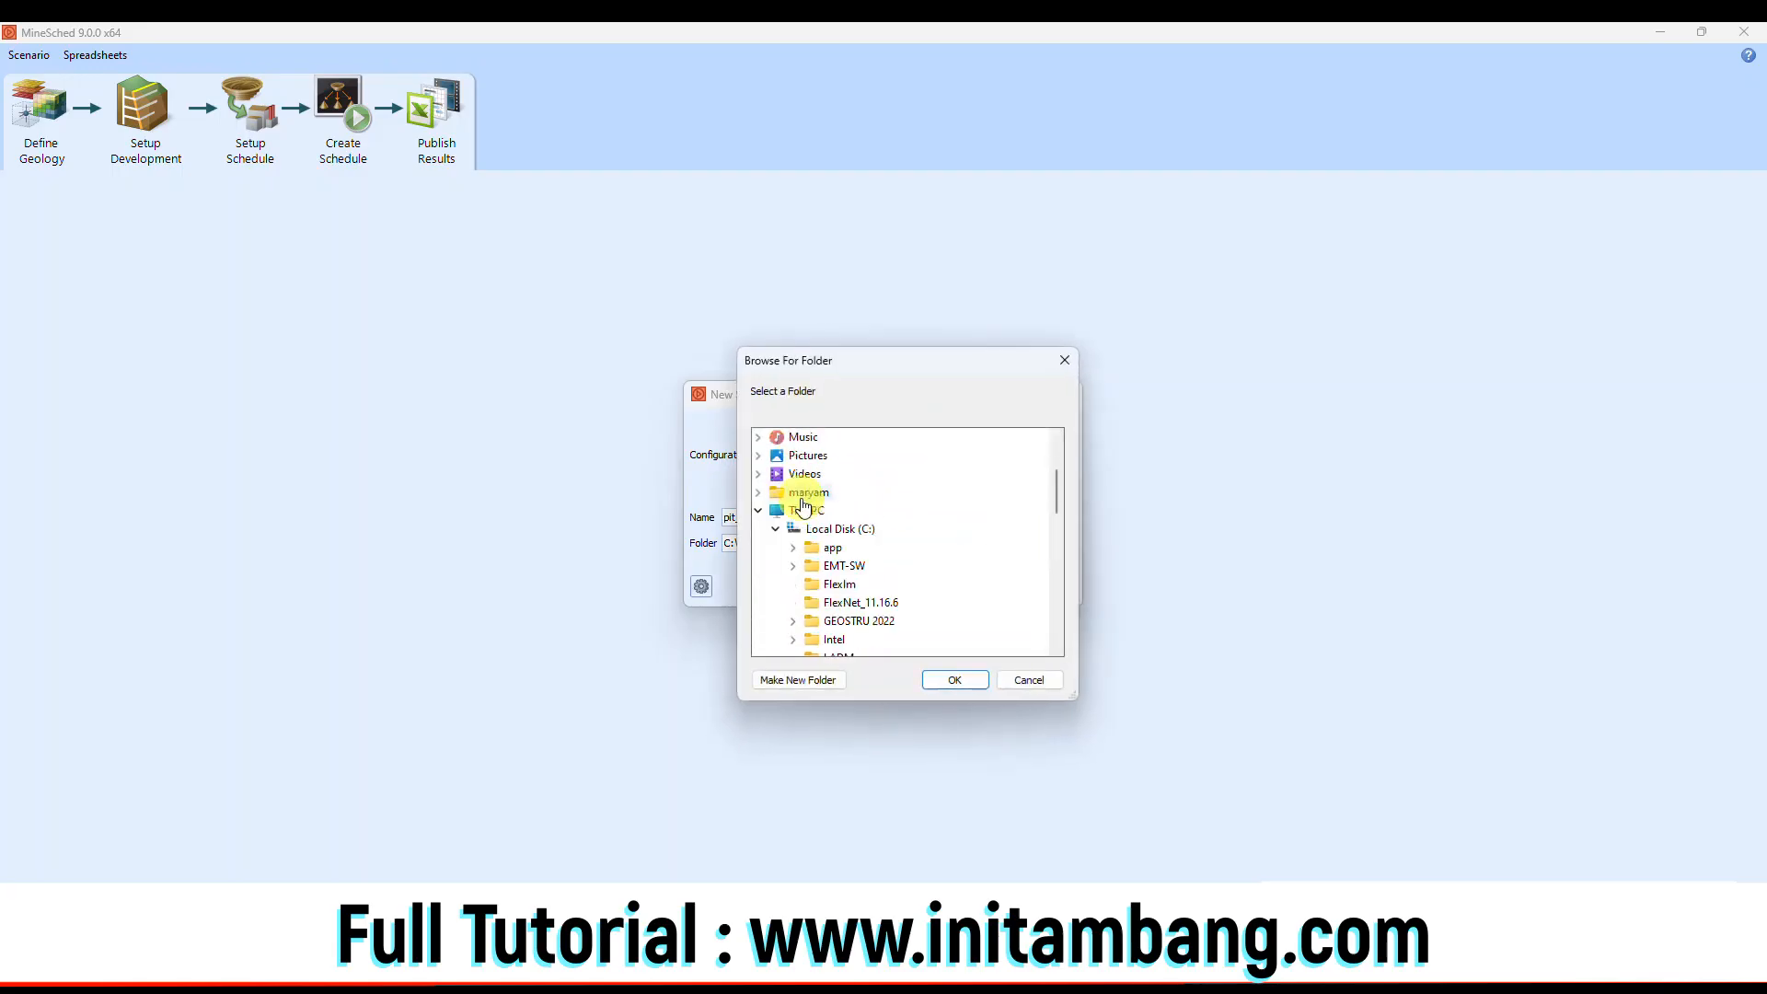
left_click(778, 530)
double_click(828, 547)
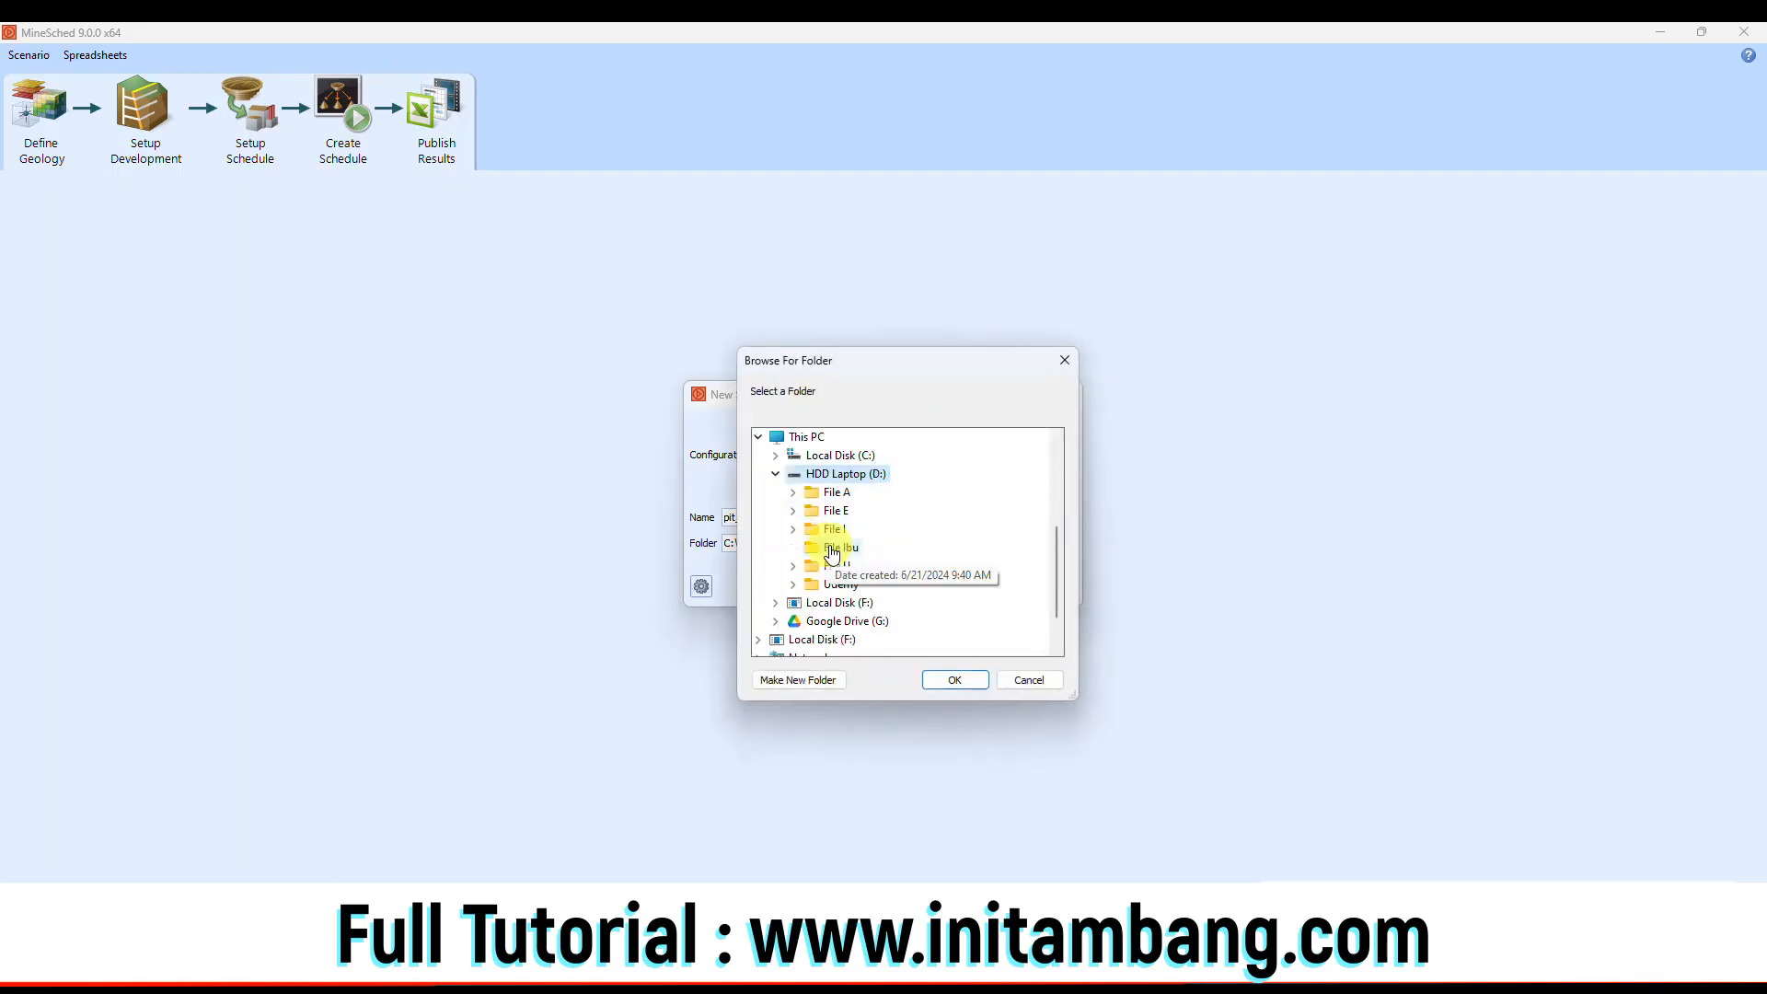
double_click(835, 529)
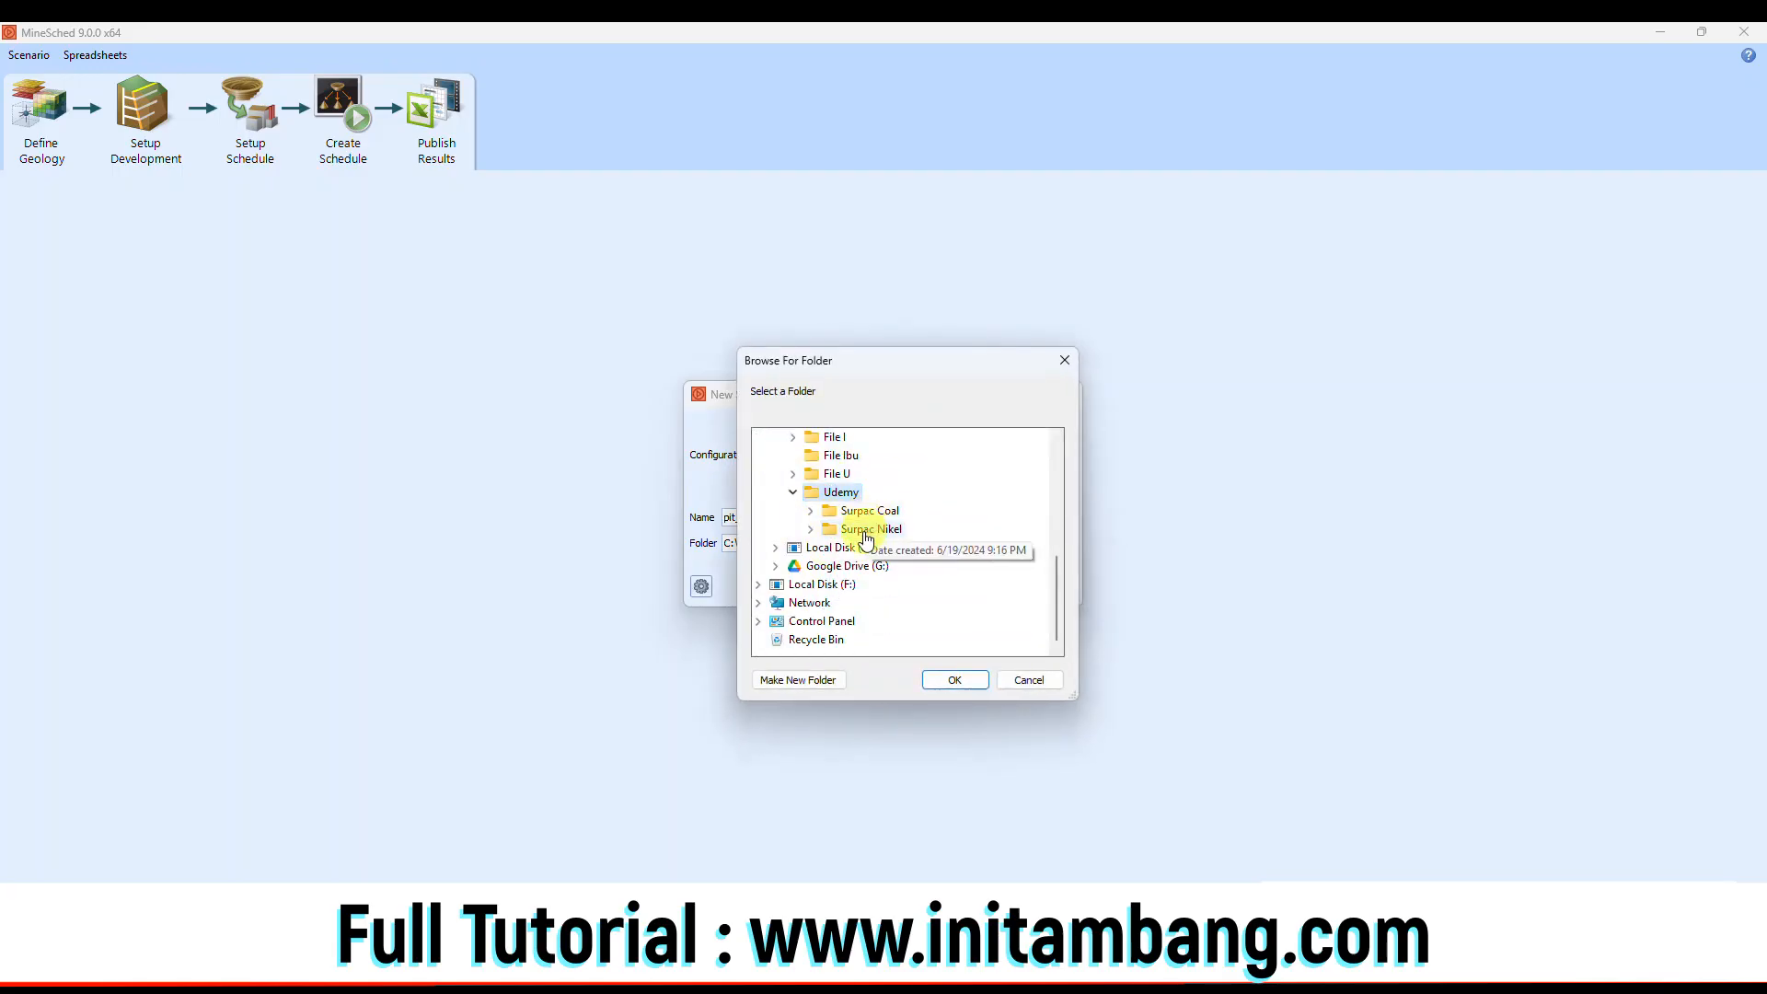
double_click(833, 527)
scroll(884, 552, "down", 2)
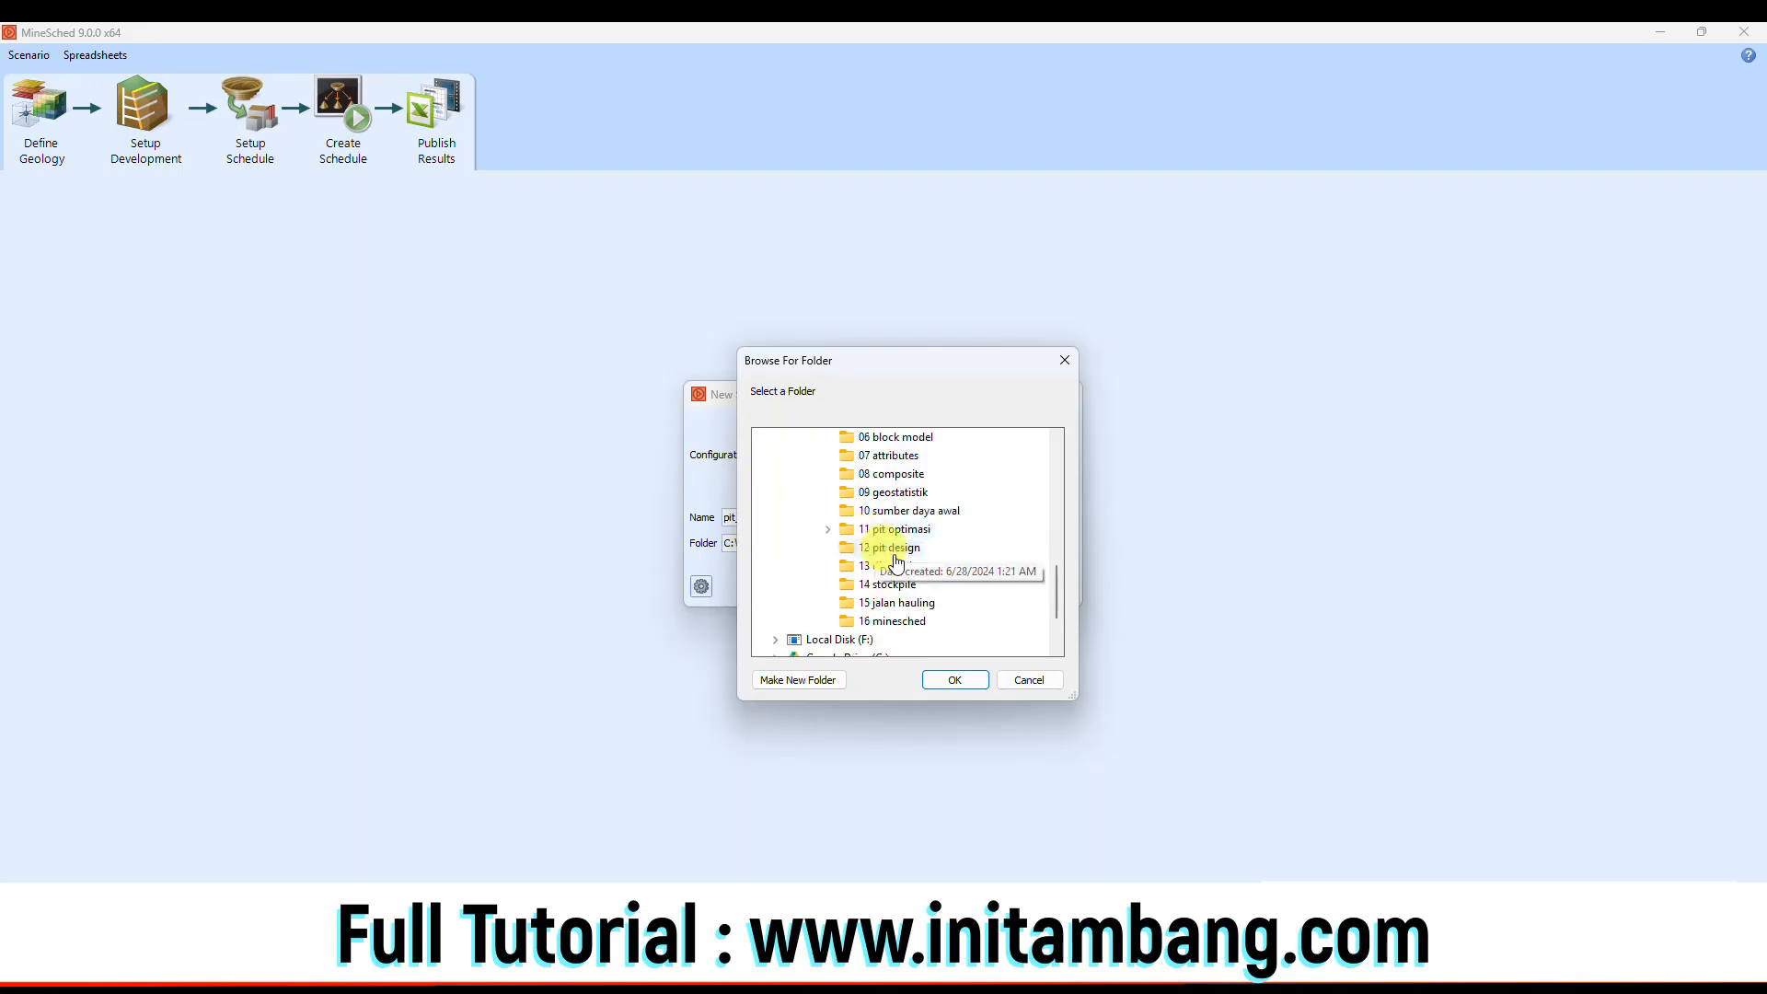
left_click(900, 622)
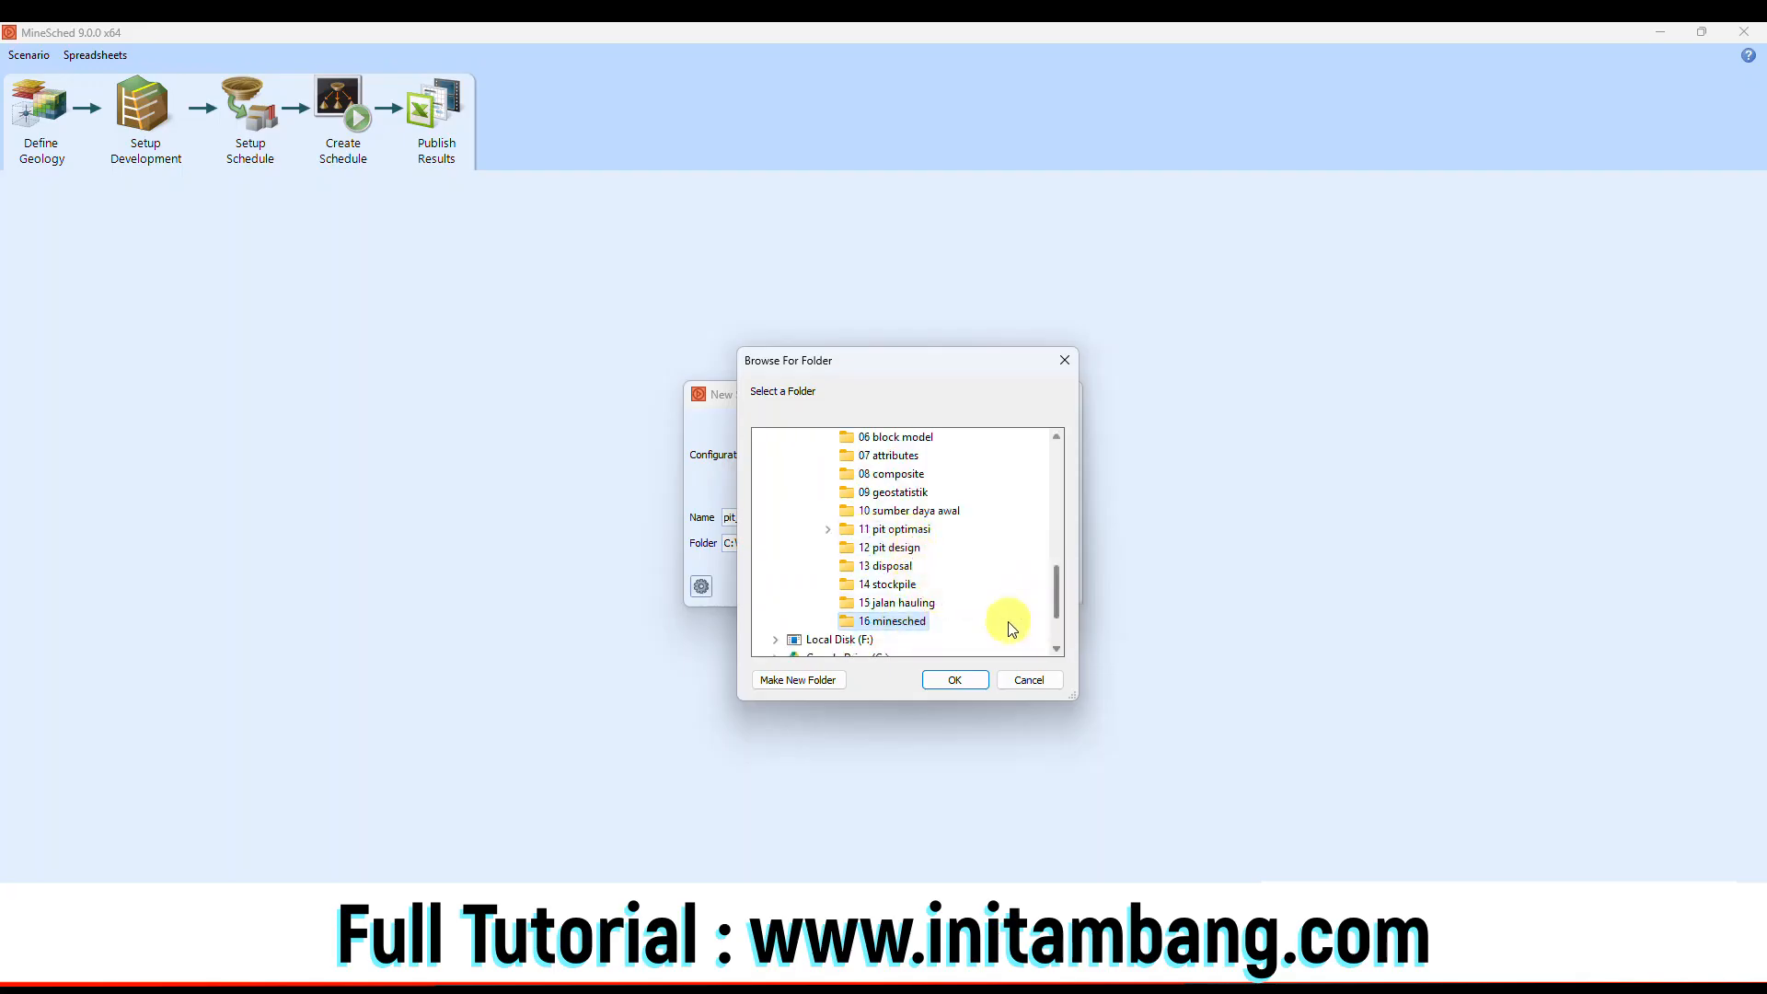
left_click(955, 680)
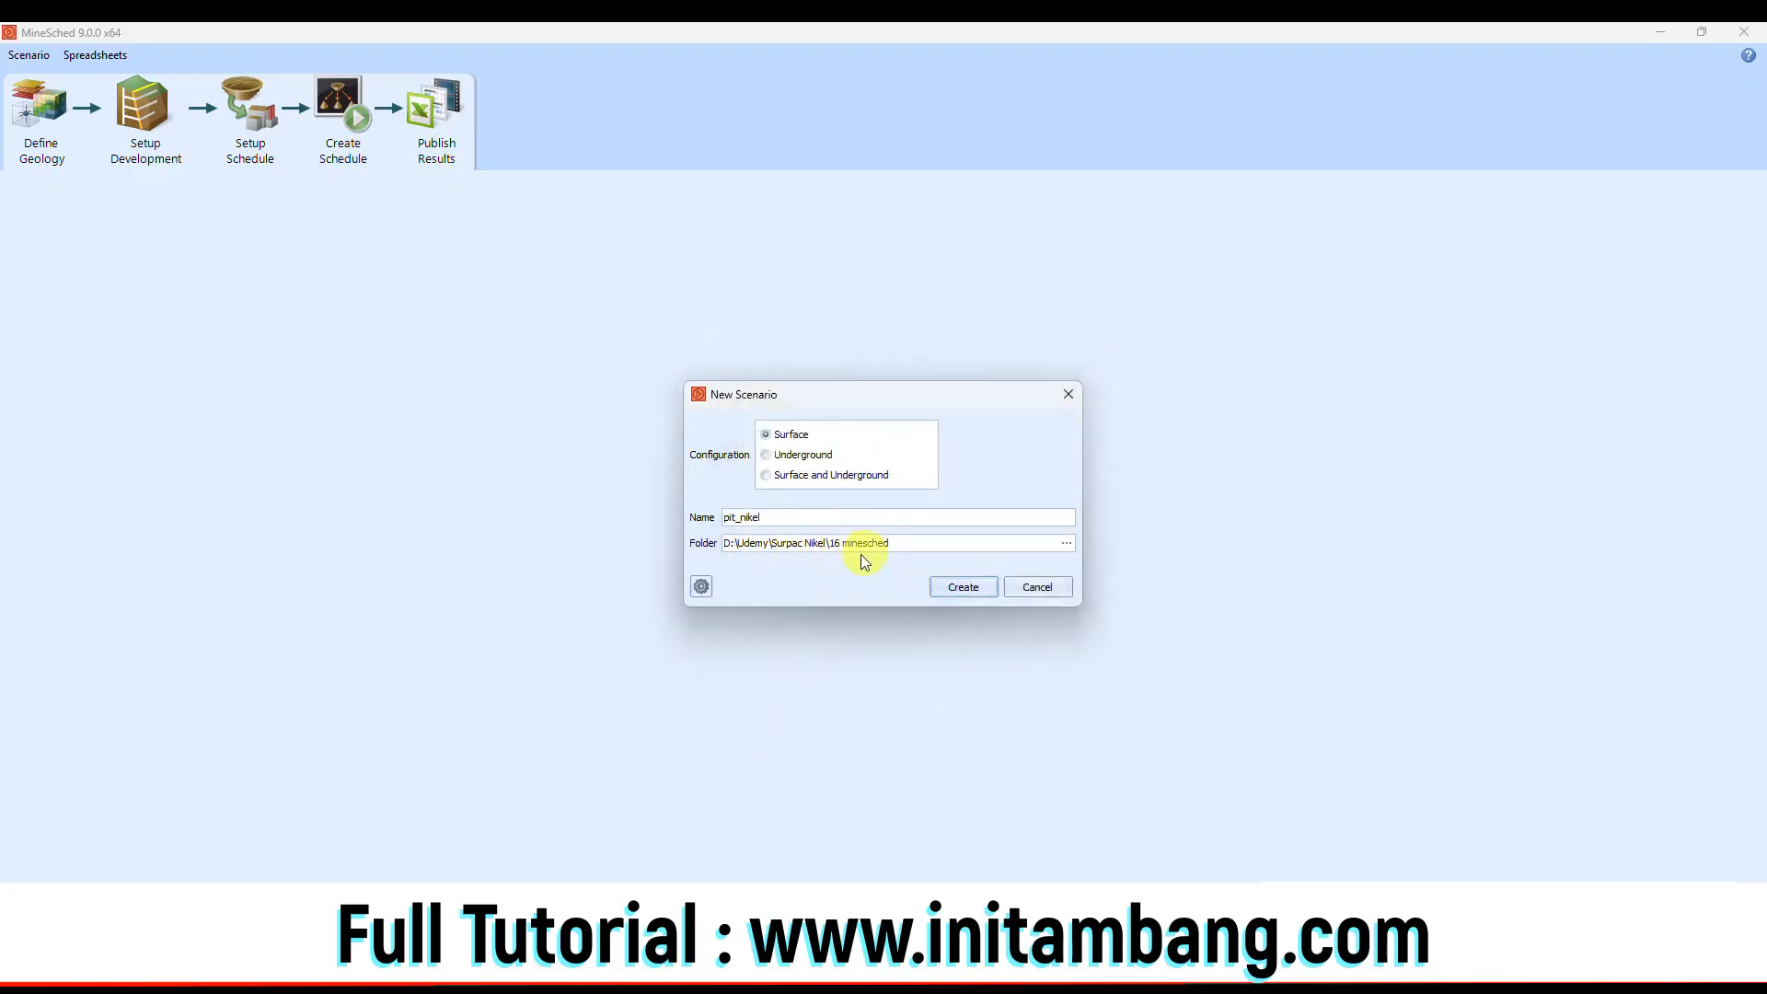
left_click(959, 586)
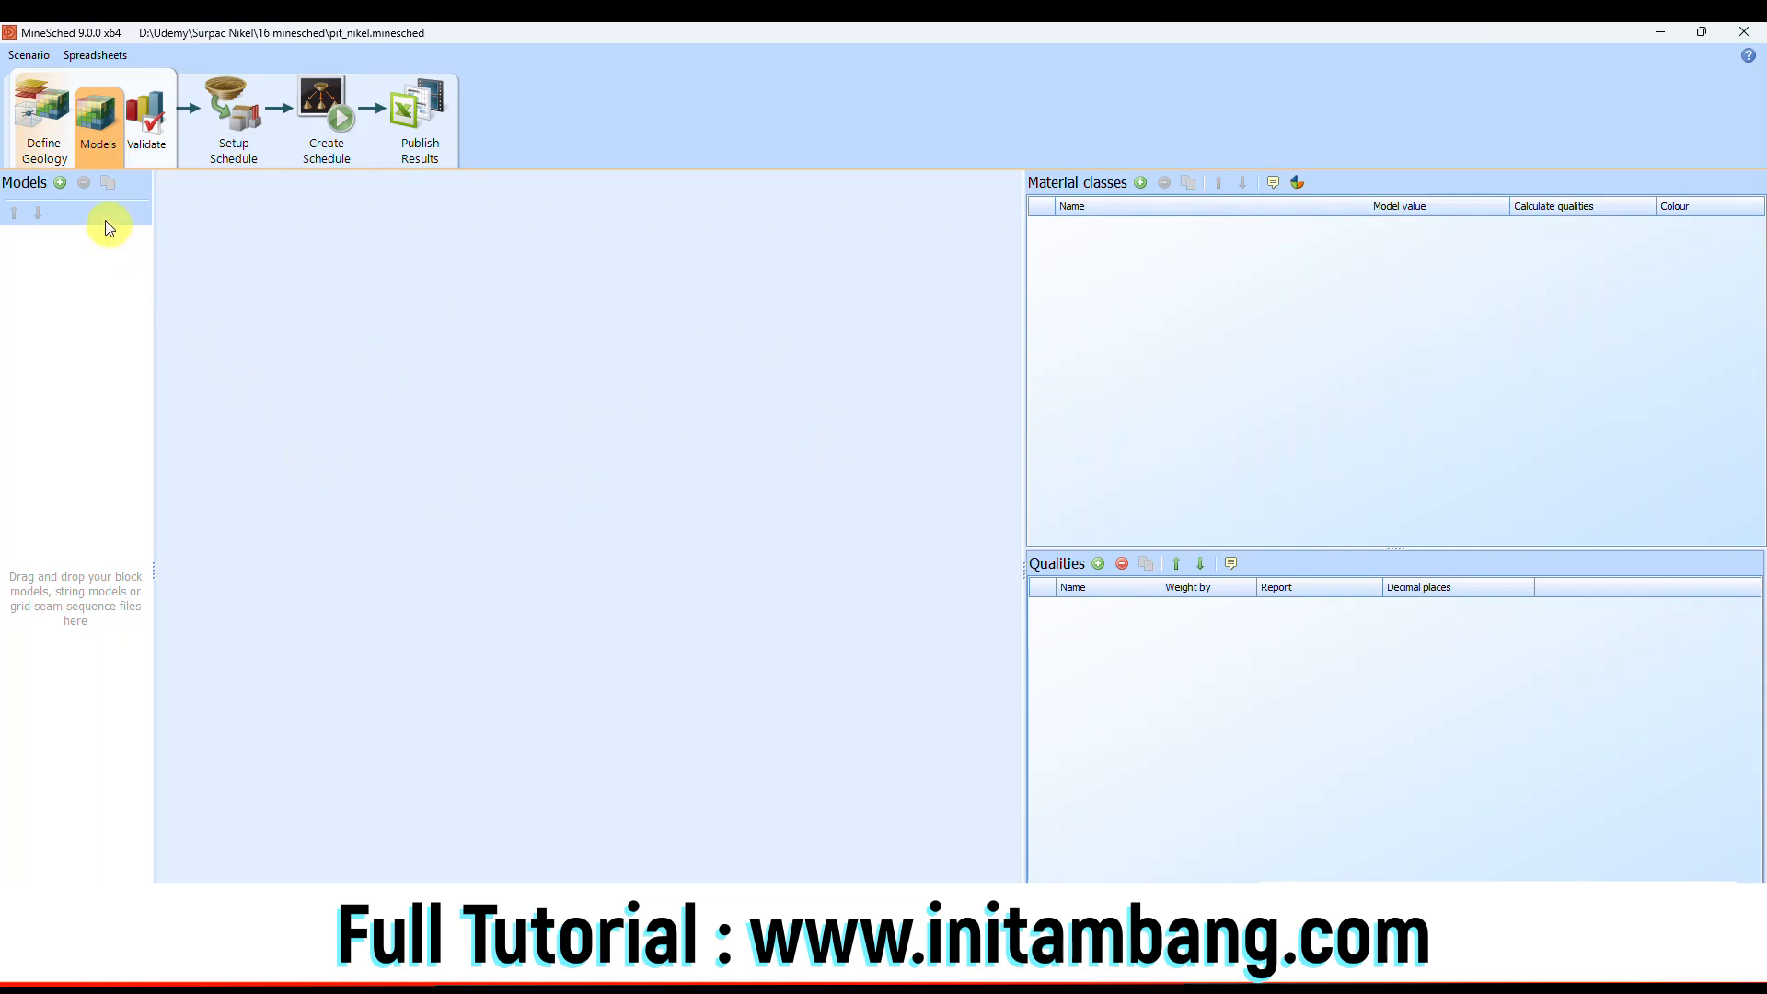
Add model_pit.mdl as a geology model, extract its attributes and use material as the material class attribute.
left_click(59, 182)
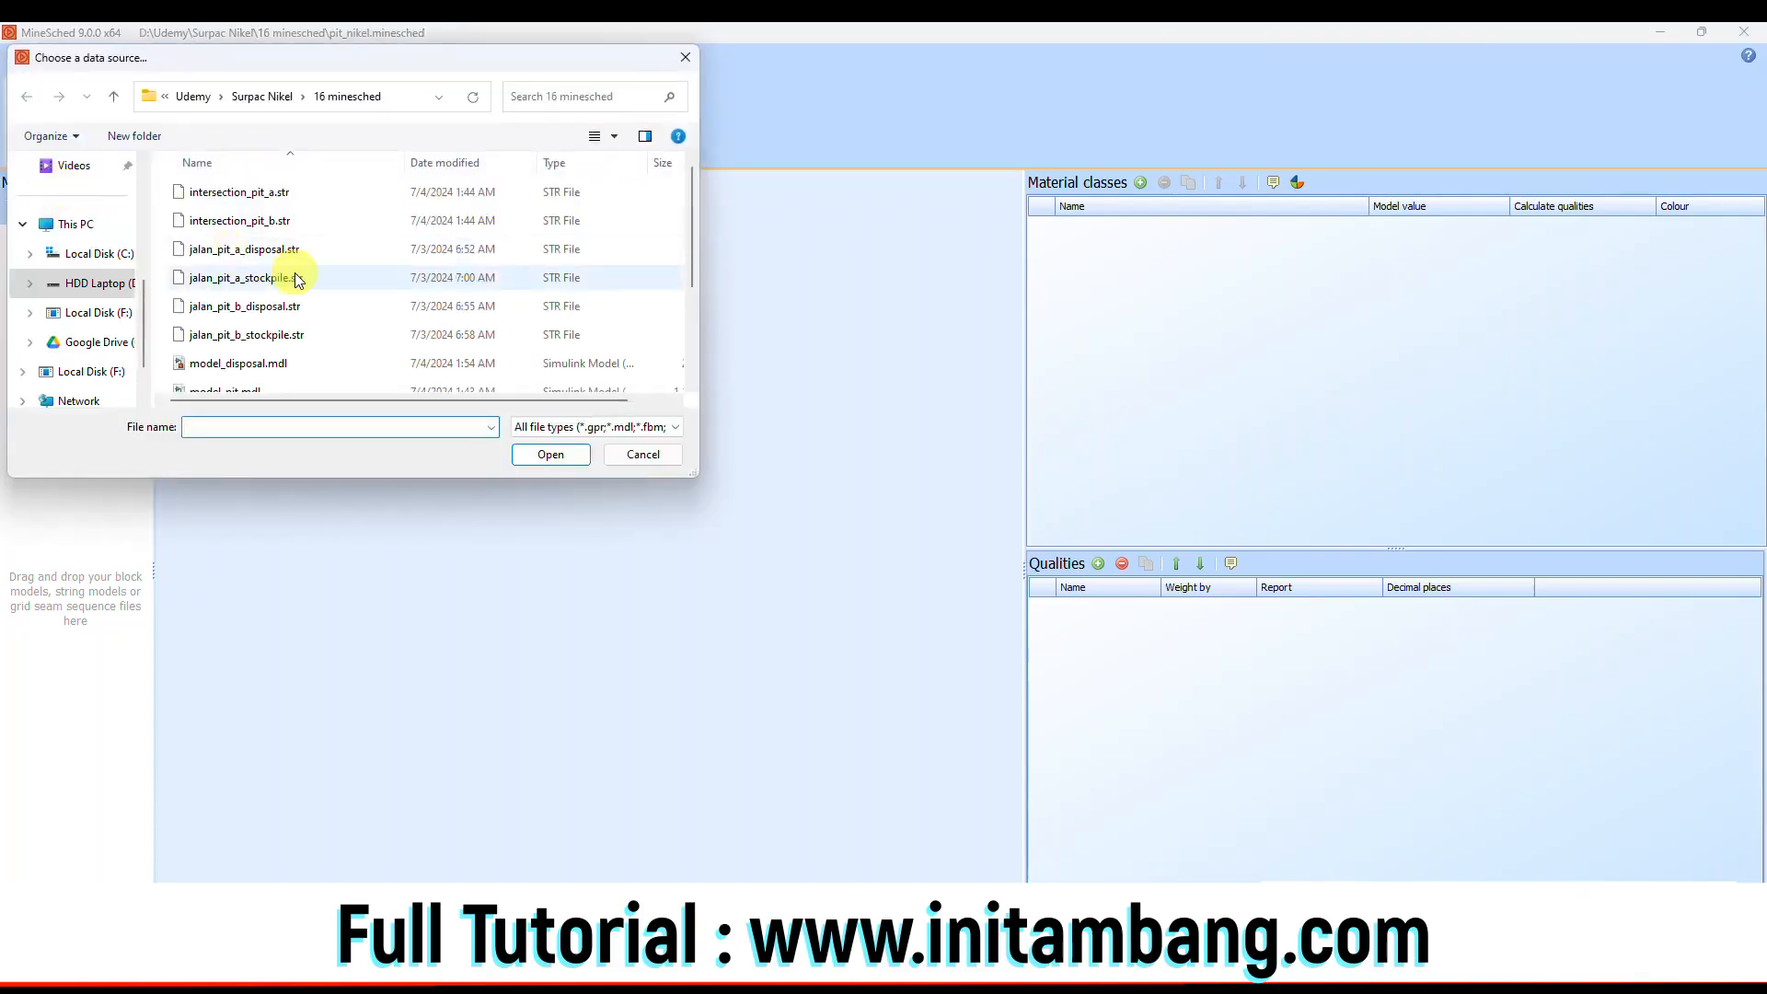
scroll(295, 295, "down", 2)
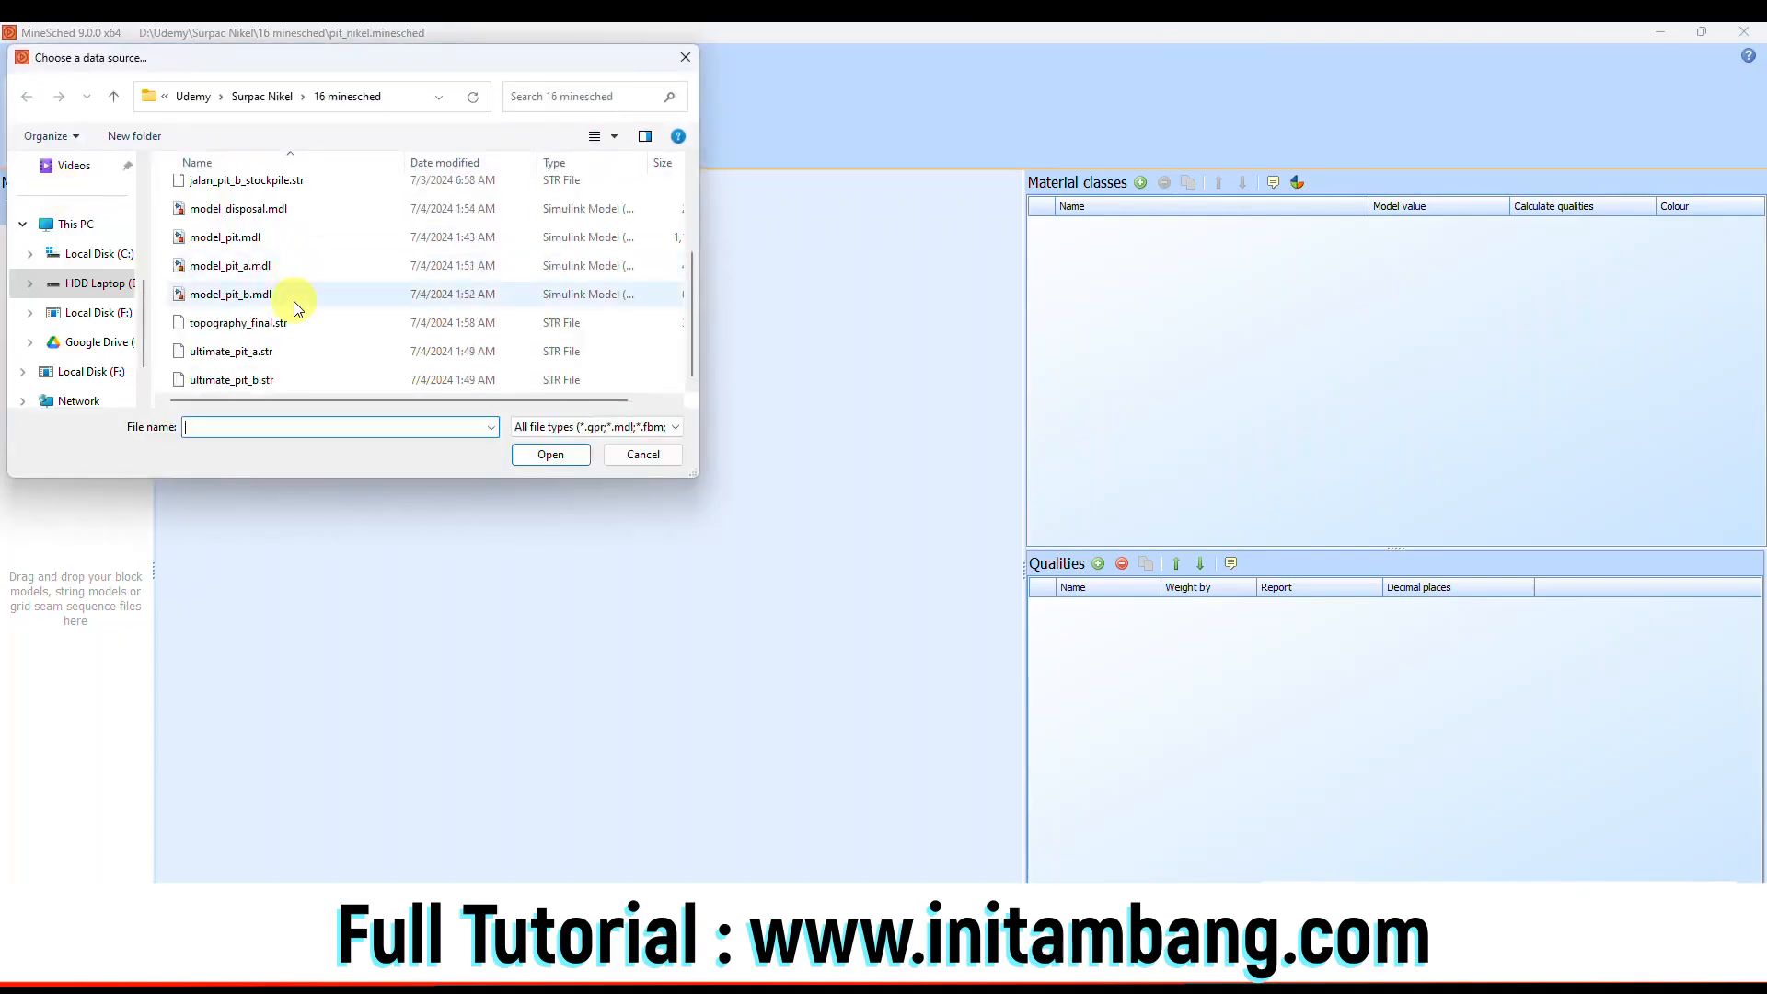
double_click(241, 238)
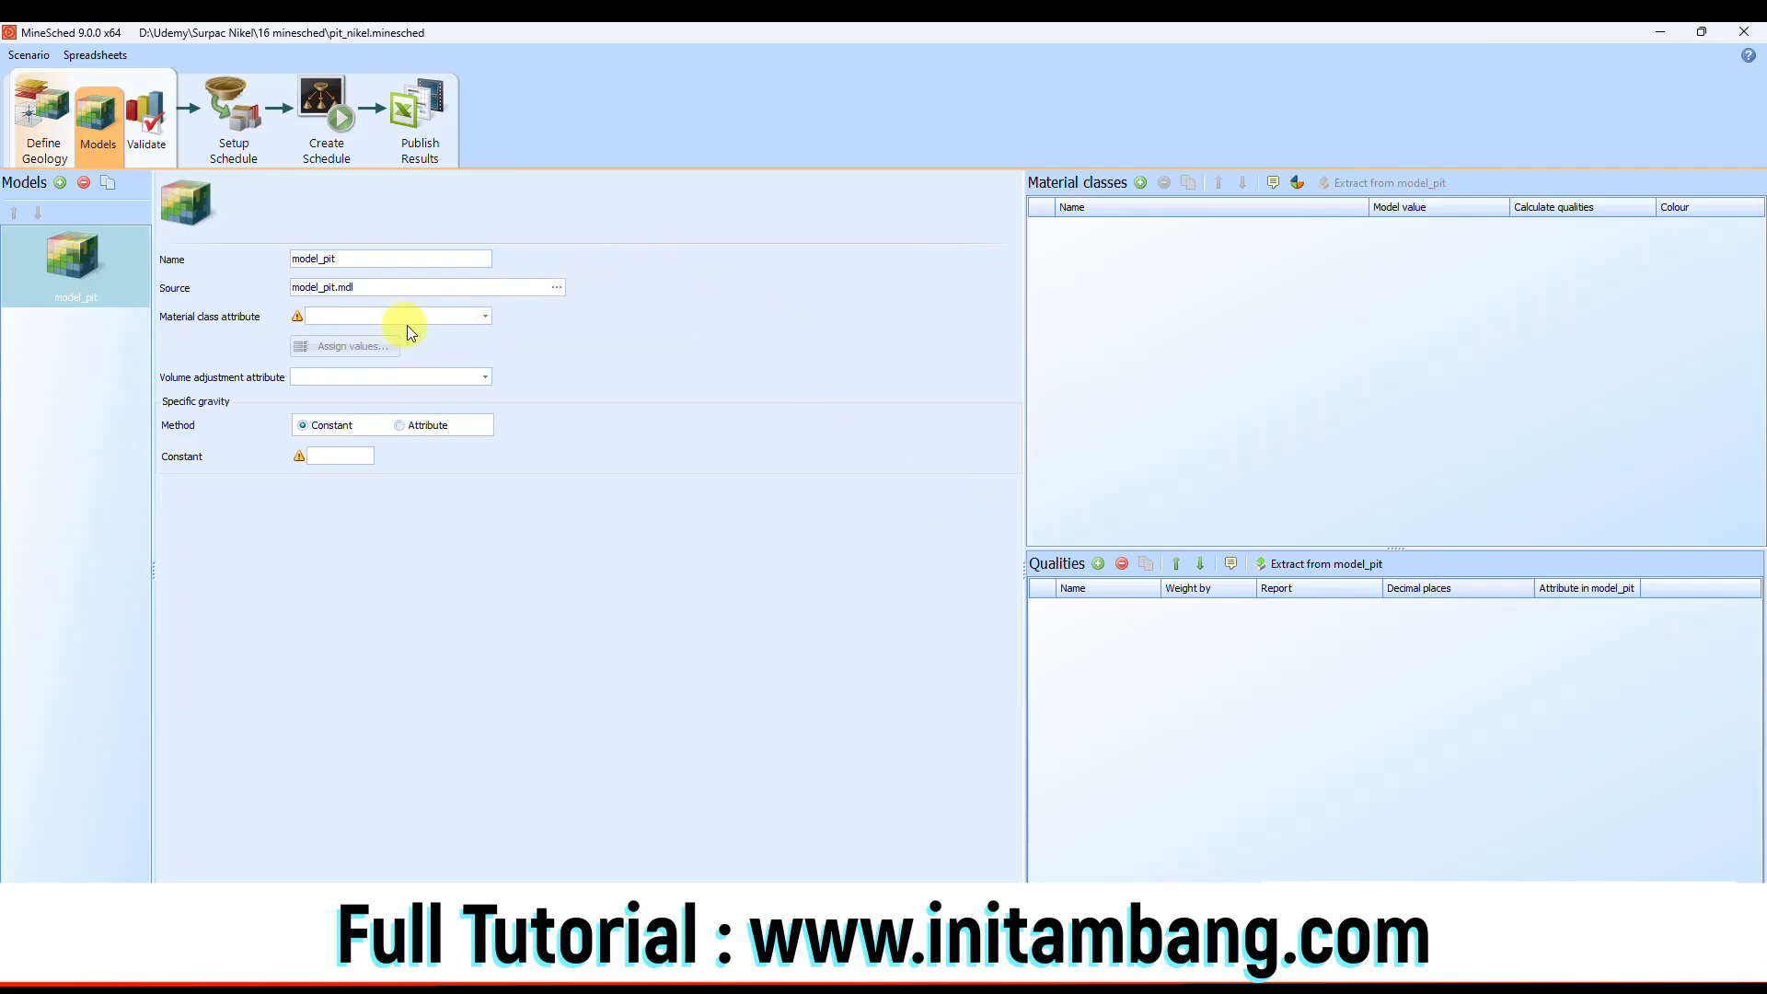
left_click(479, 315)
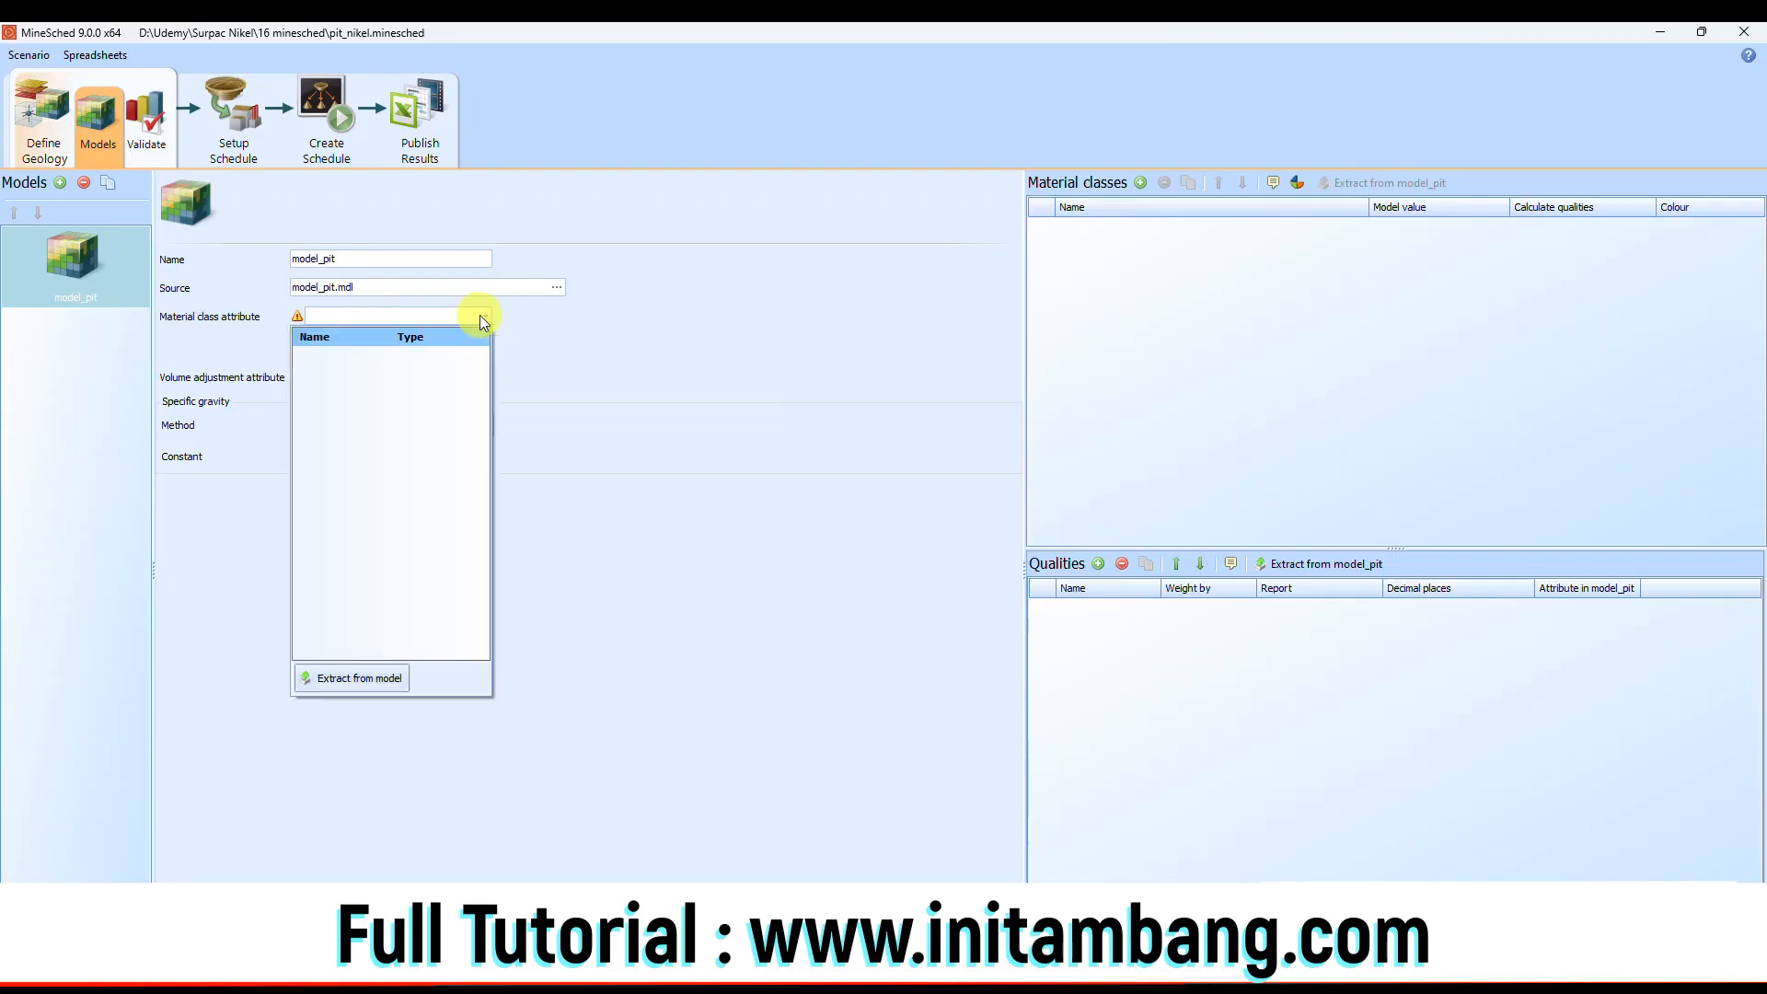
left_click(364, 679)
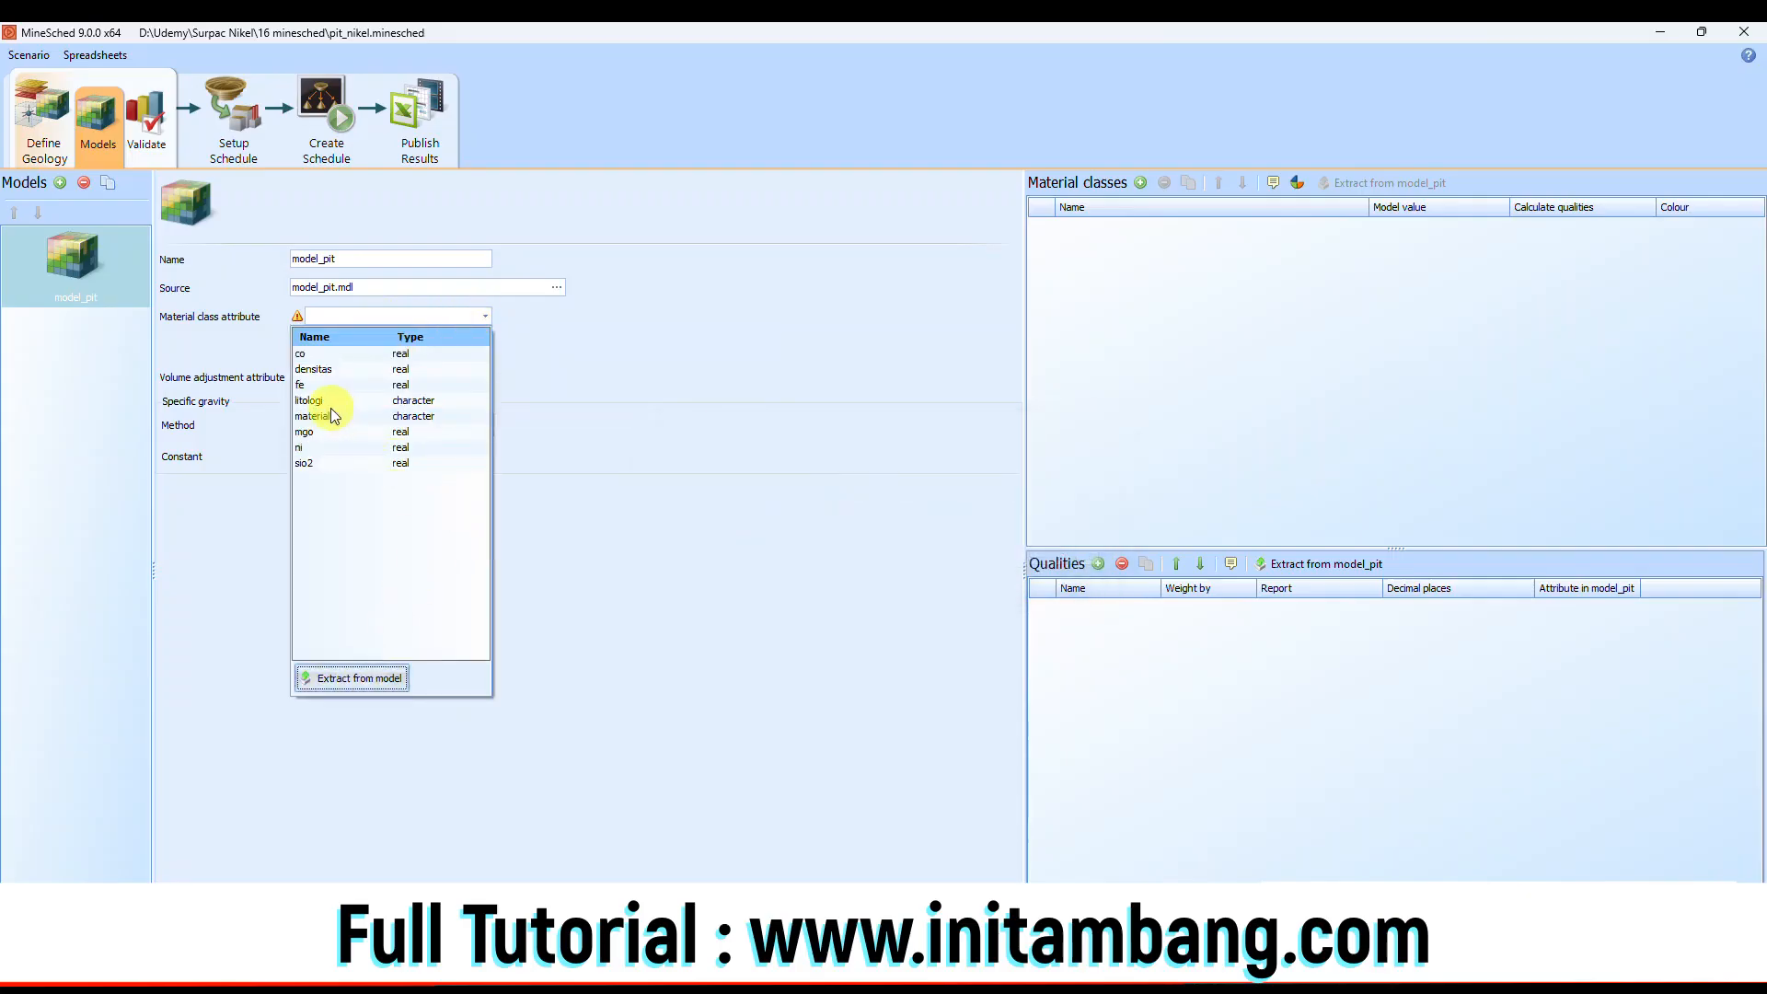
left_click(313, 416)
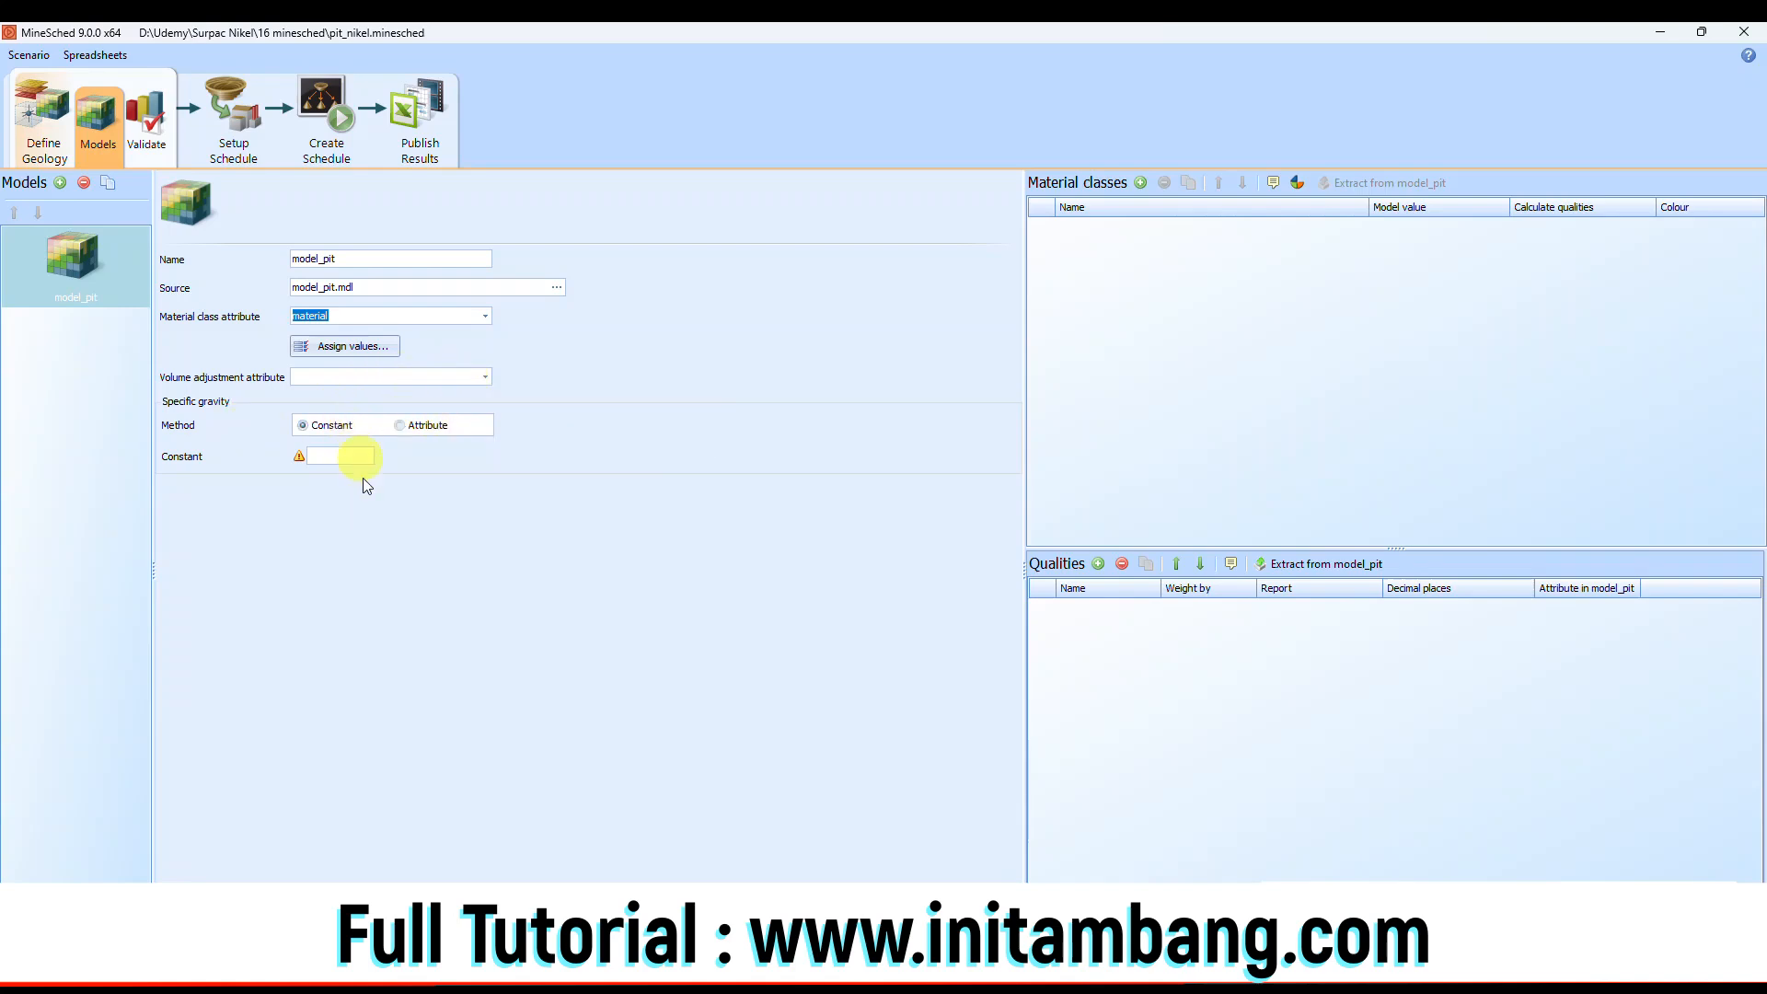
Take model_pit's specific gravity from the densitas attribute.
left_click(333, 426)
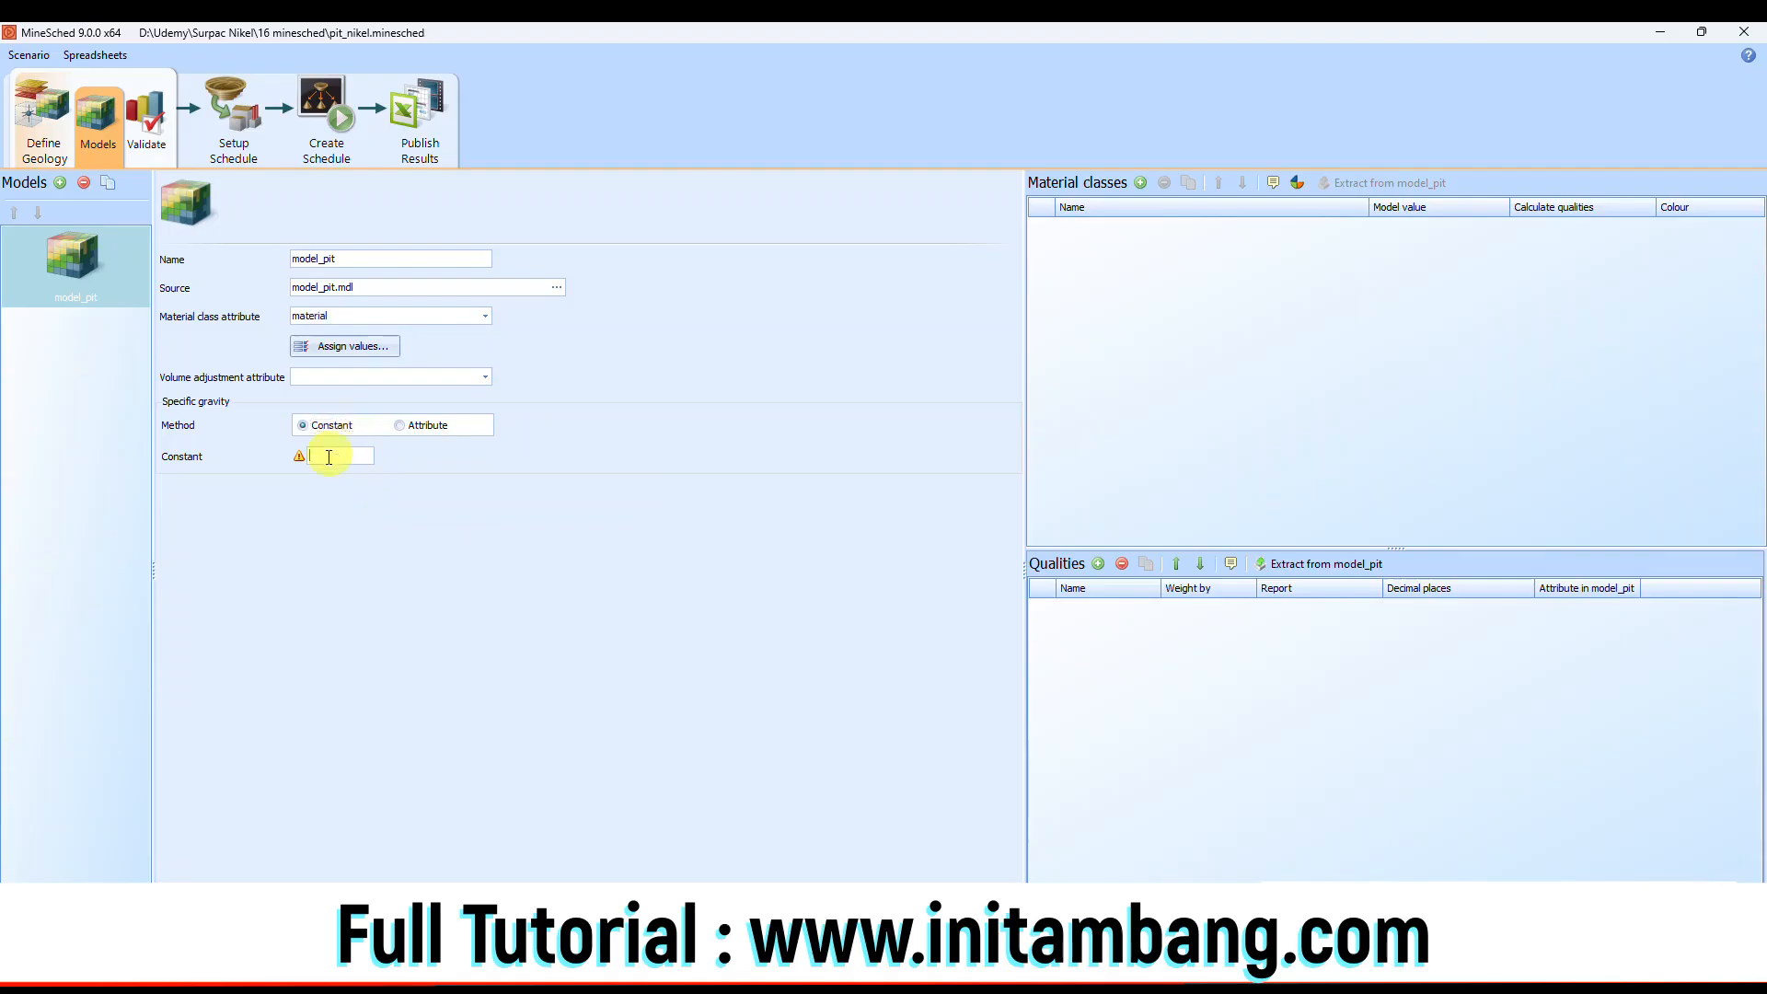
left_click(401, 426)
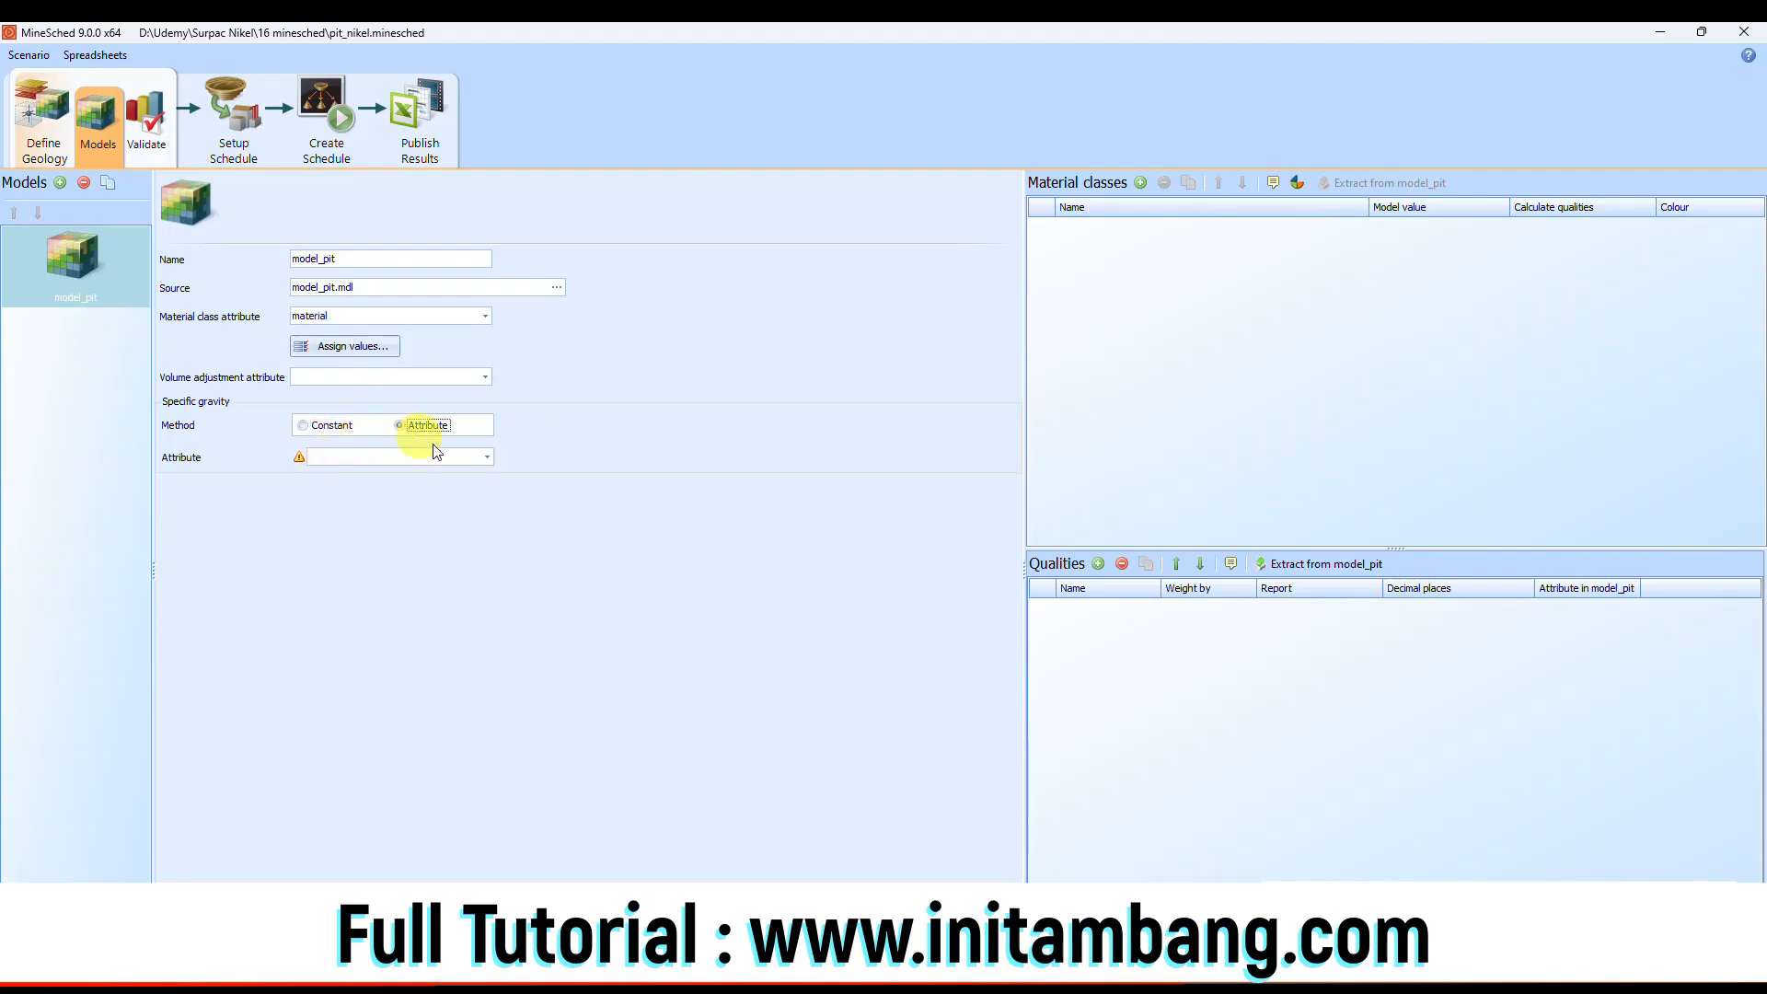
left_click(486, 458)
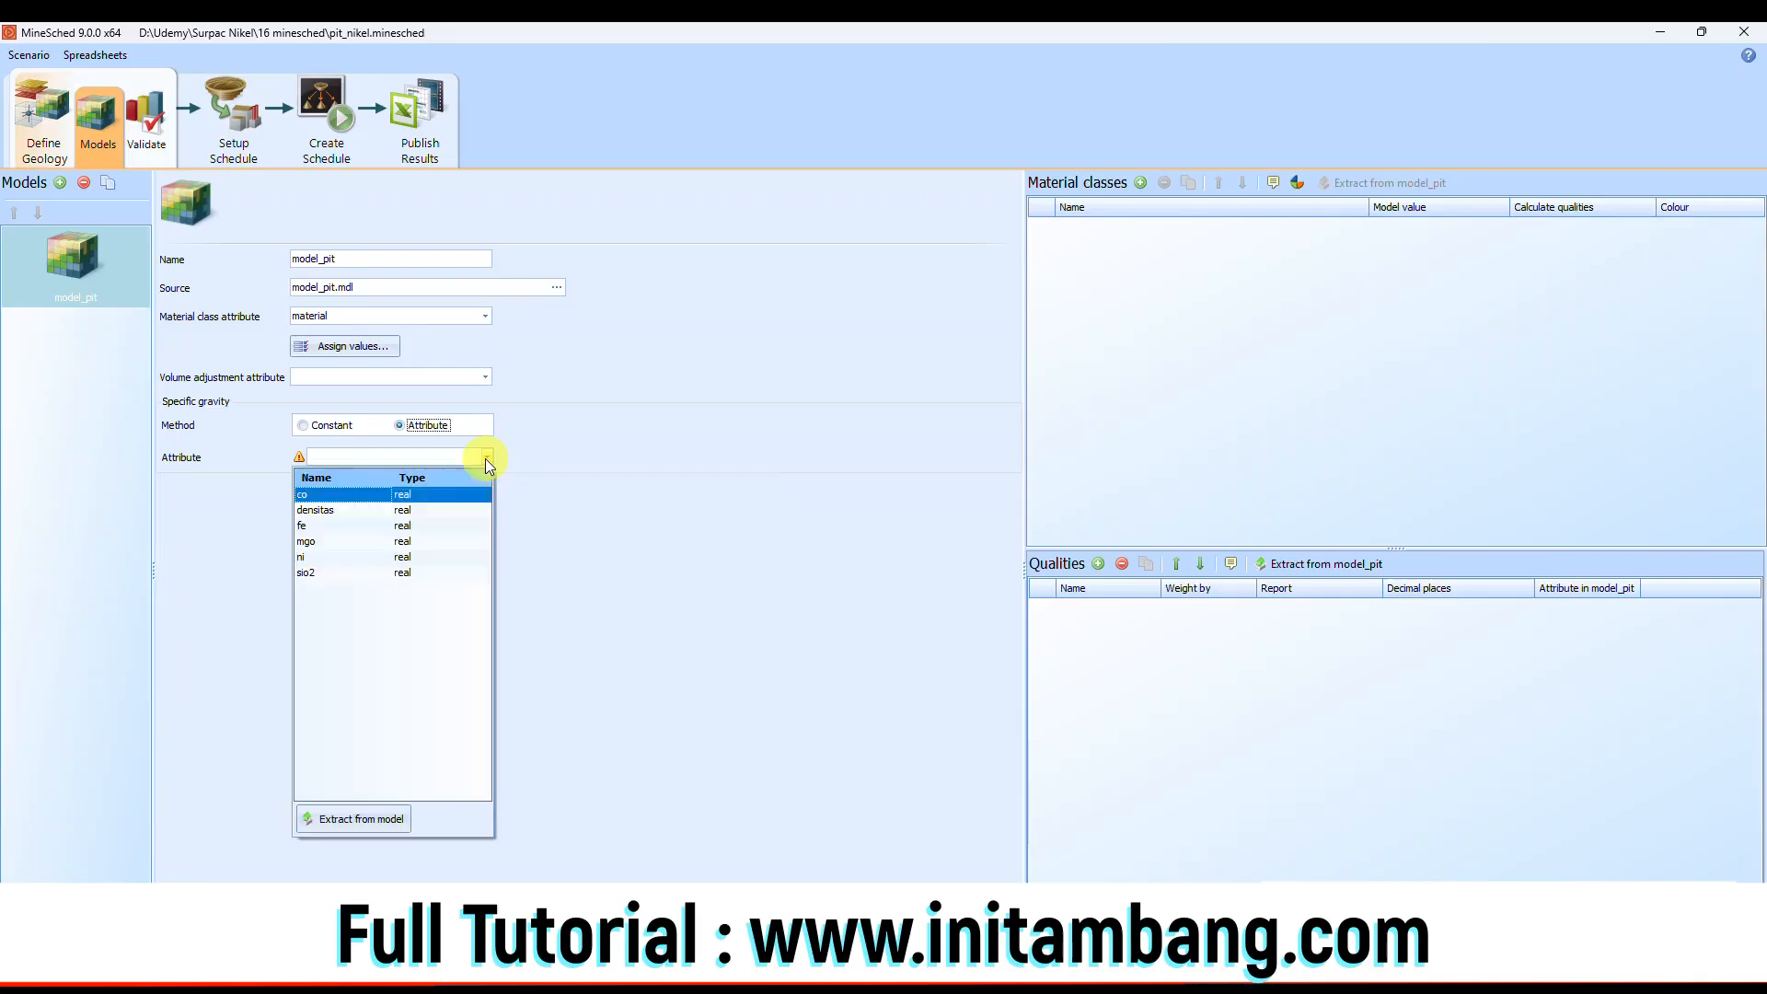
left_click(348, 510)
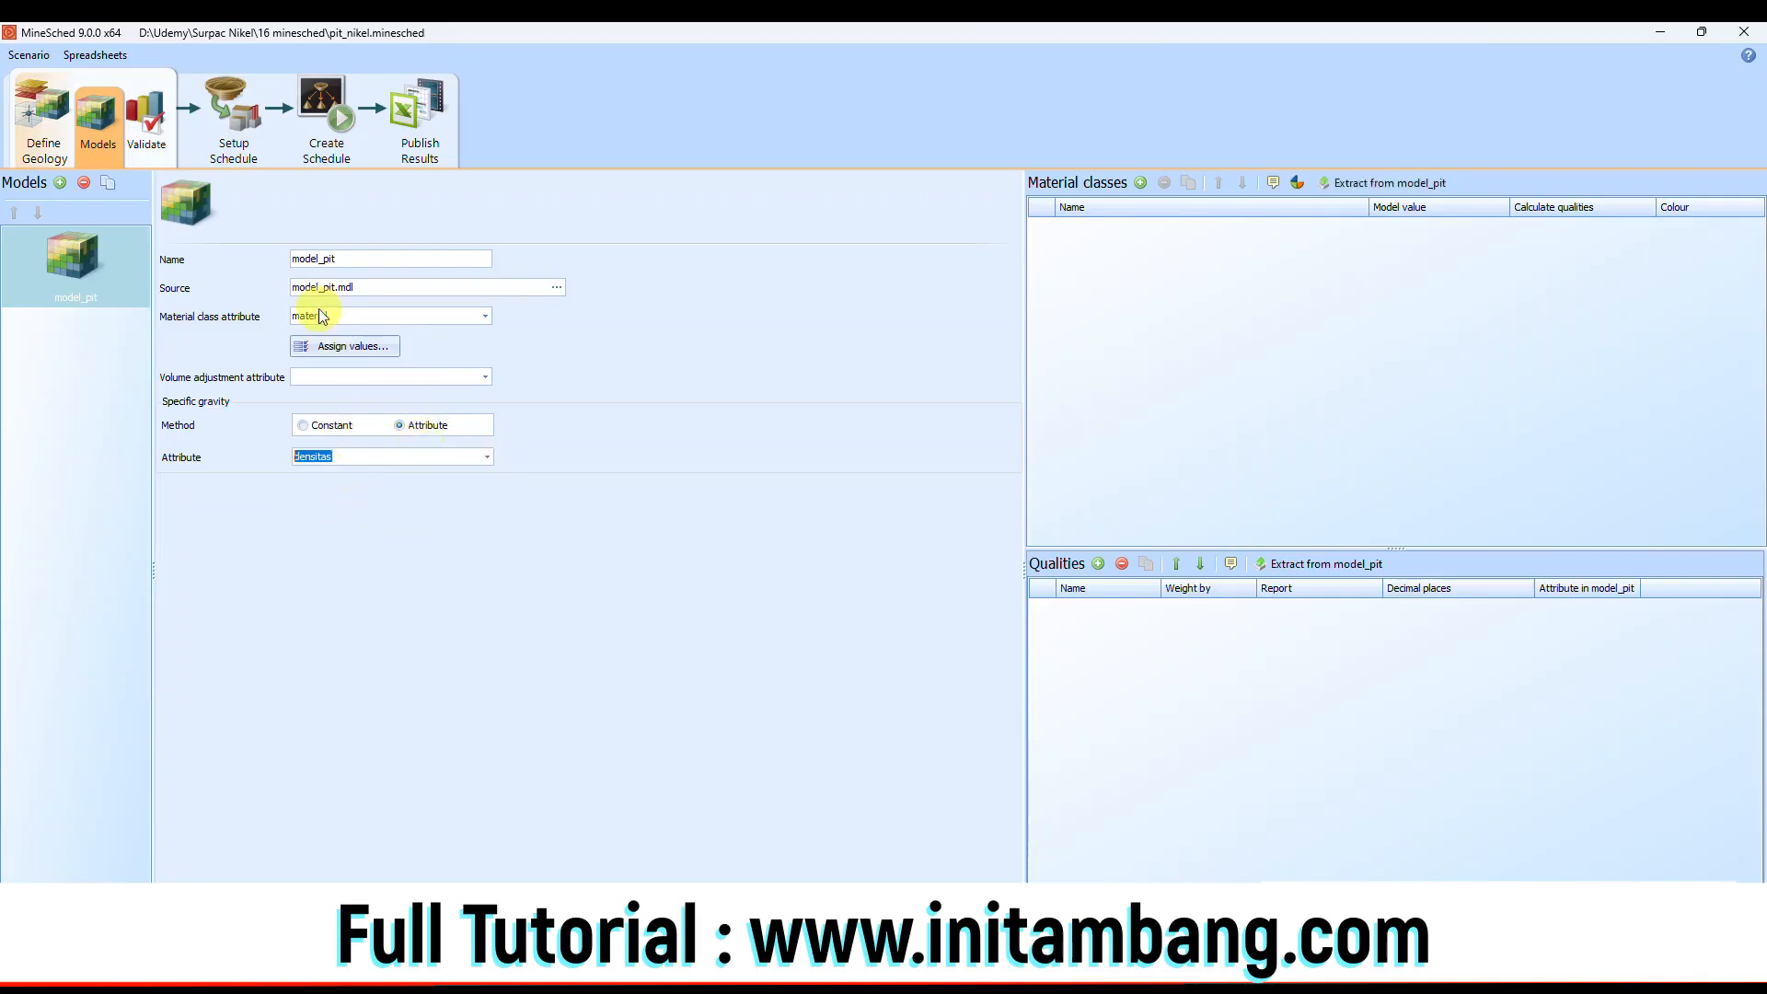
Extract the material classes from model_pit and colour nikel_ore green and waste red.
left_click(1363, 184)
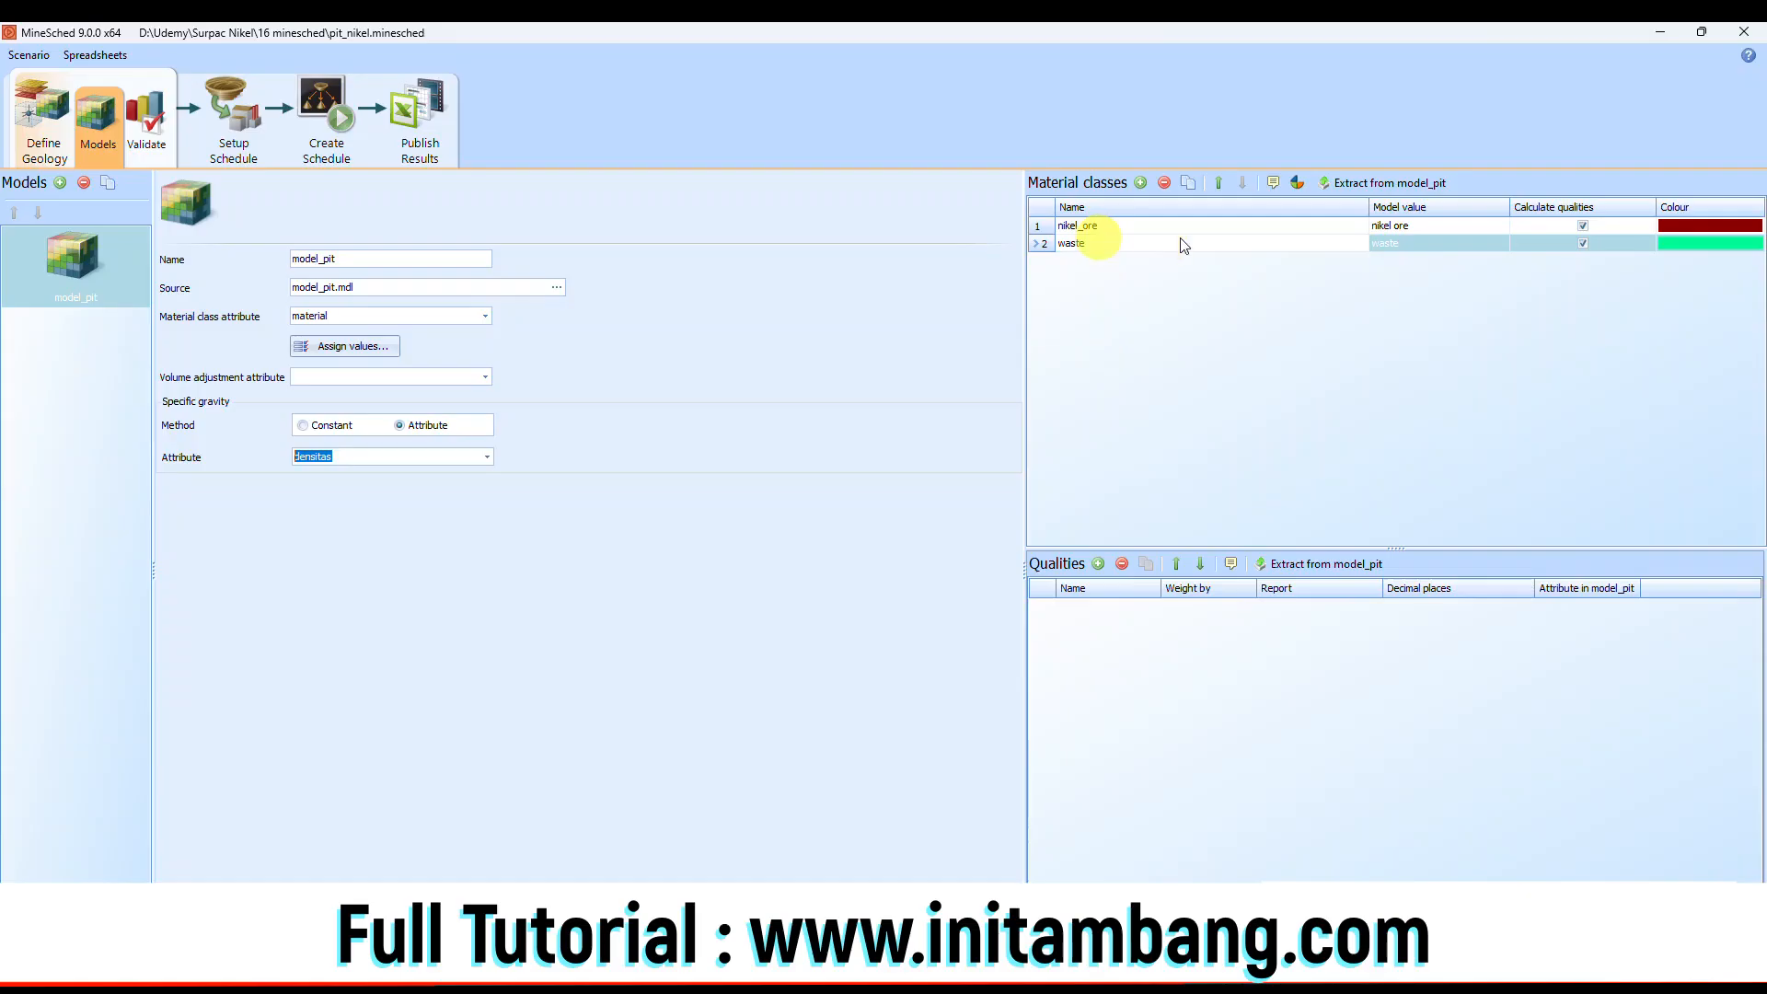
left_click(1701, 226)
left_click(1701, 226)
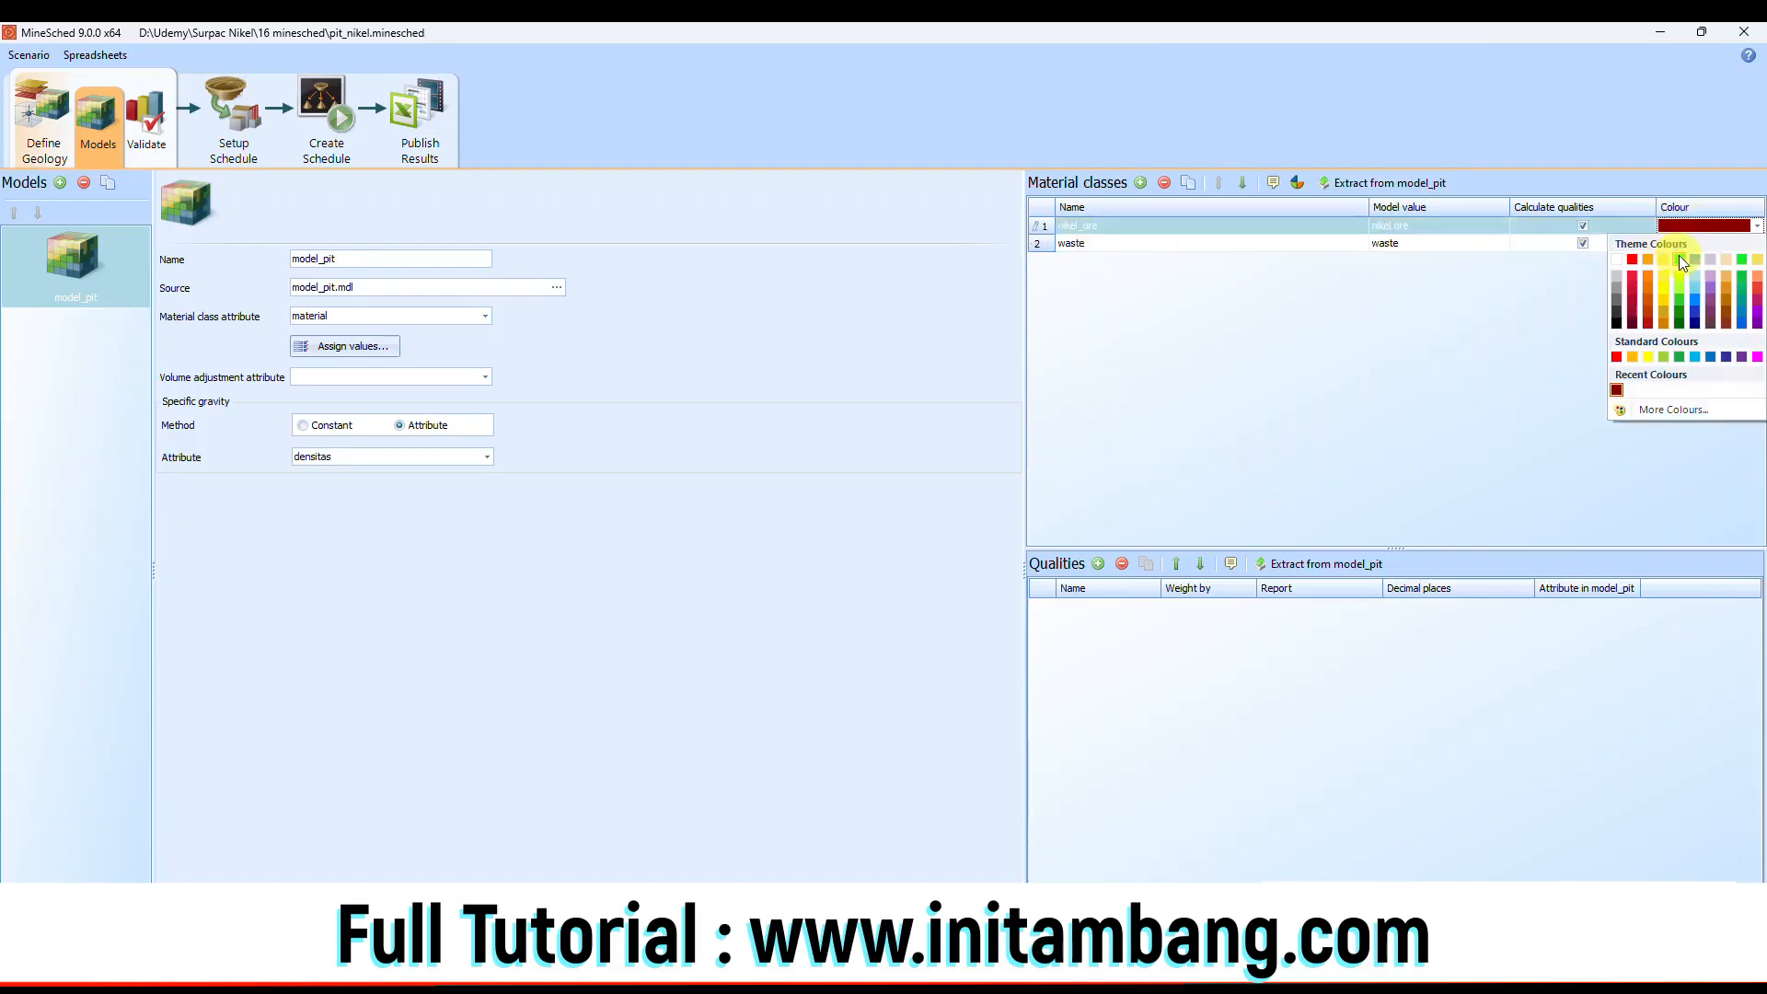
left_click(1679, 260)
left_click(1681, 243)
left_click(1681, 243)
left_click(1632, 261)
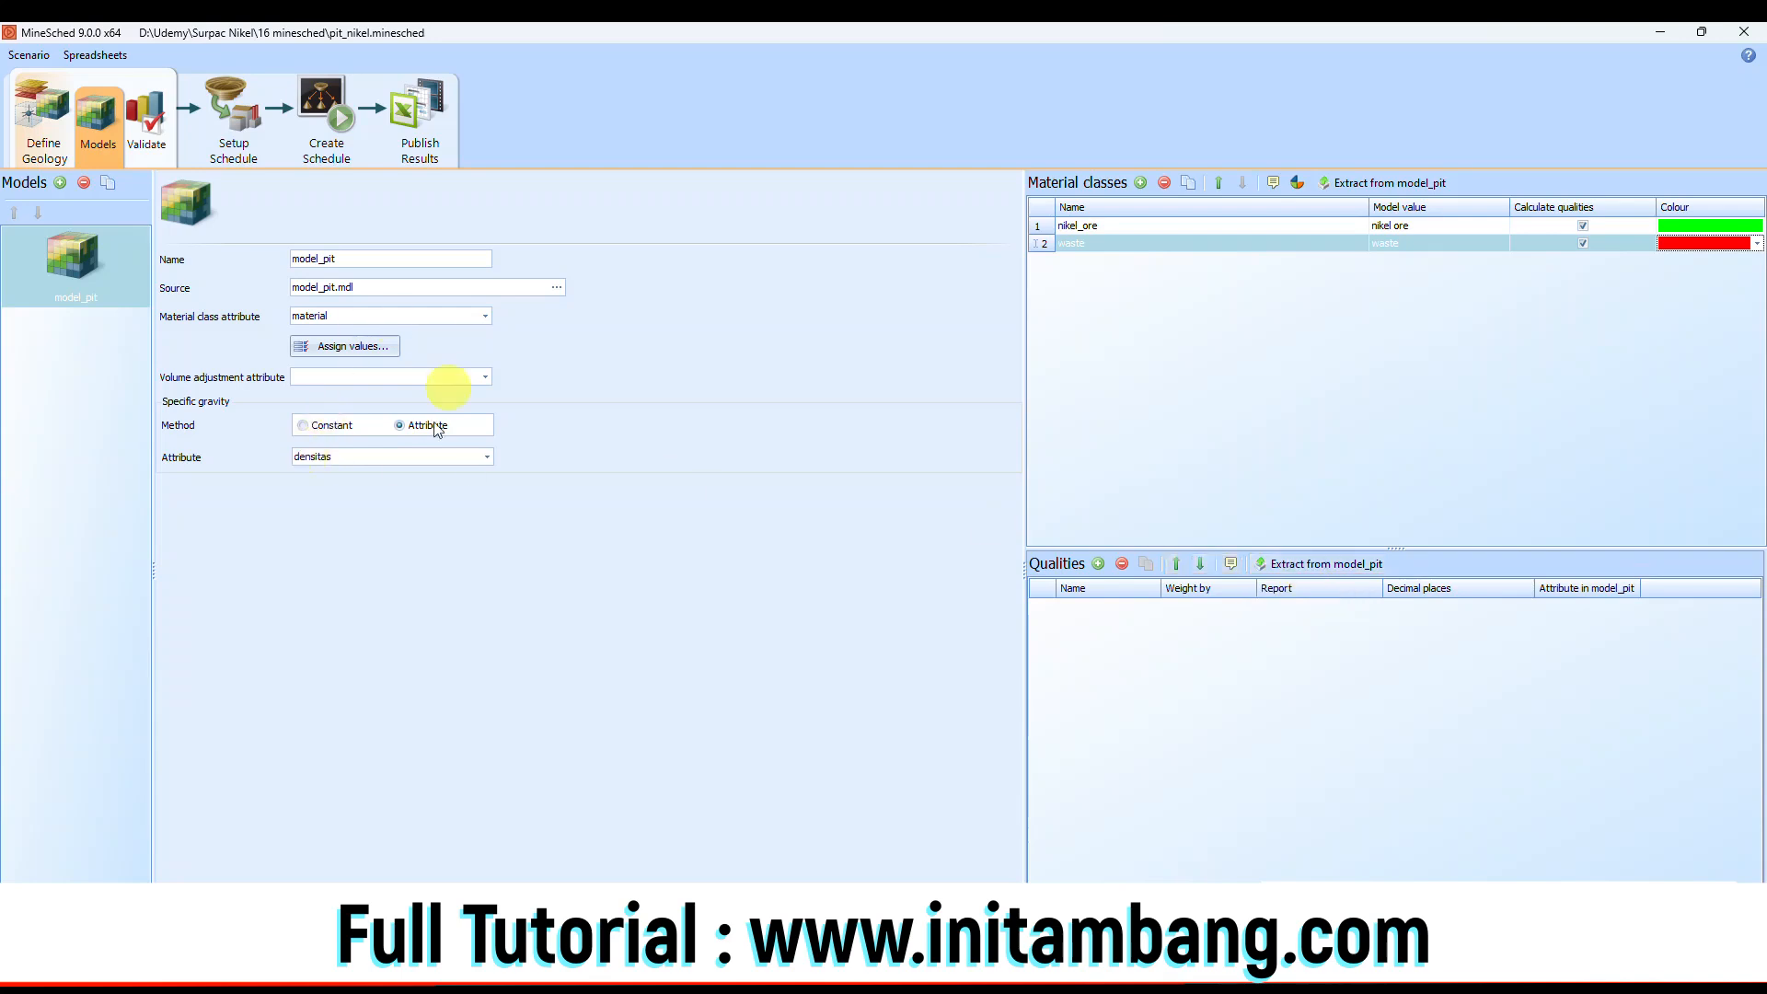
Extract the qualities from model_pit and remove densitas from the list.
left_click(1339, 564)
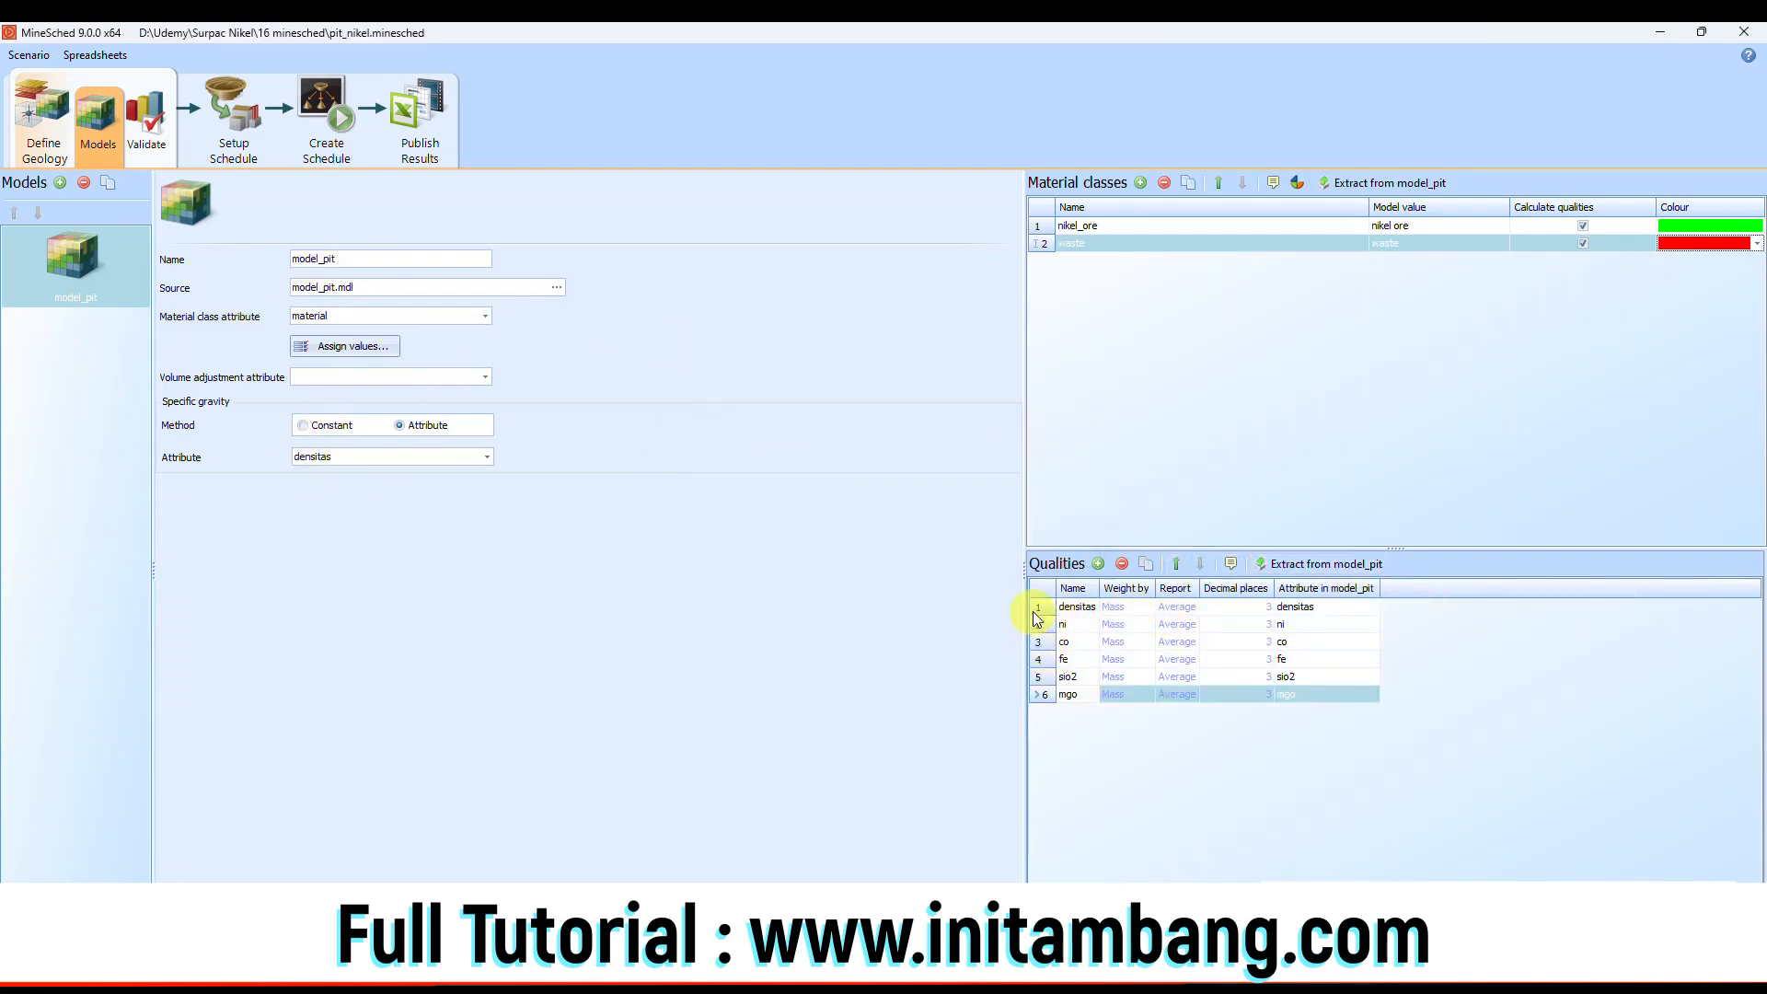
left_click(1060, 607)
left_click(1121, 565)
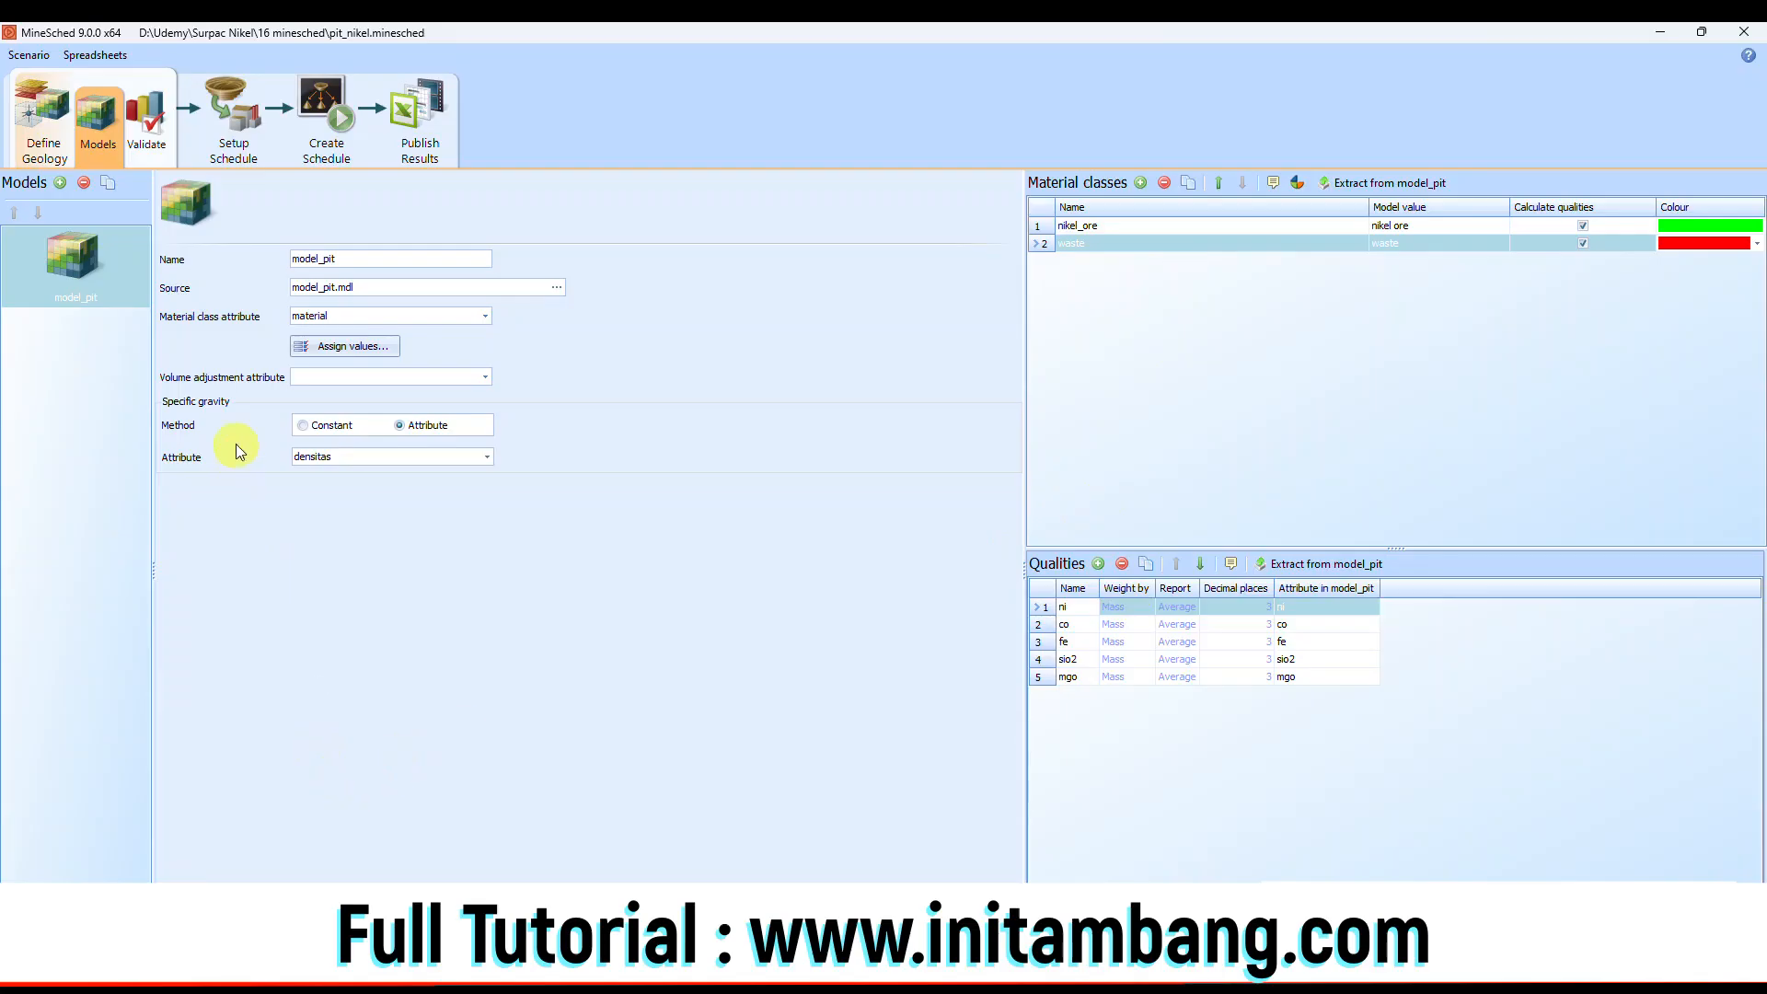
Validate model_pit by reviewing the volume, mass and quality charts for nikel_ore and waste, in the densest chart layout.
left_click(153, 127)
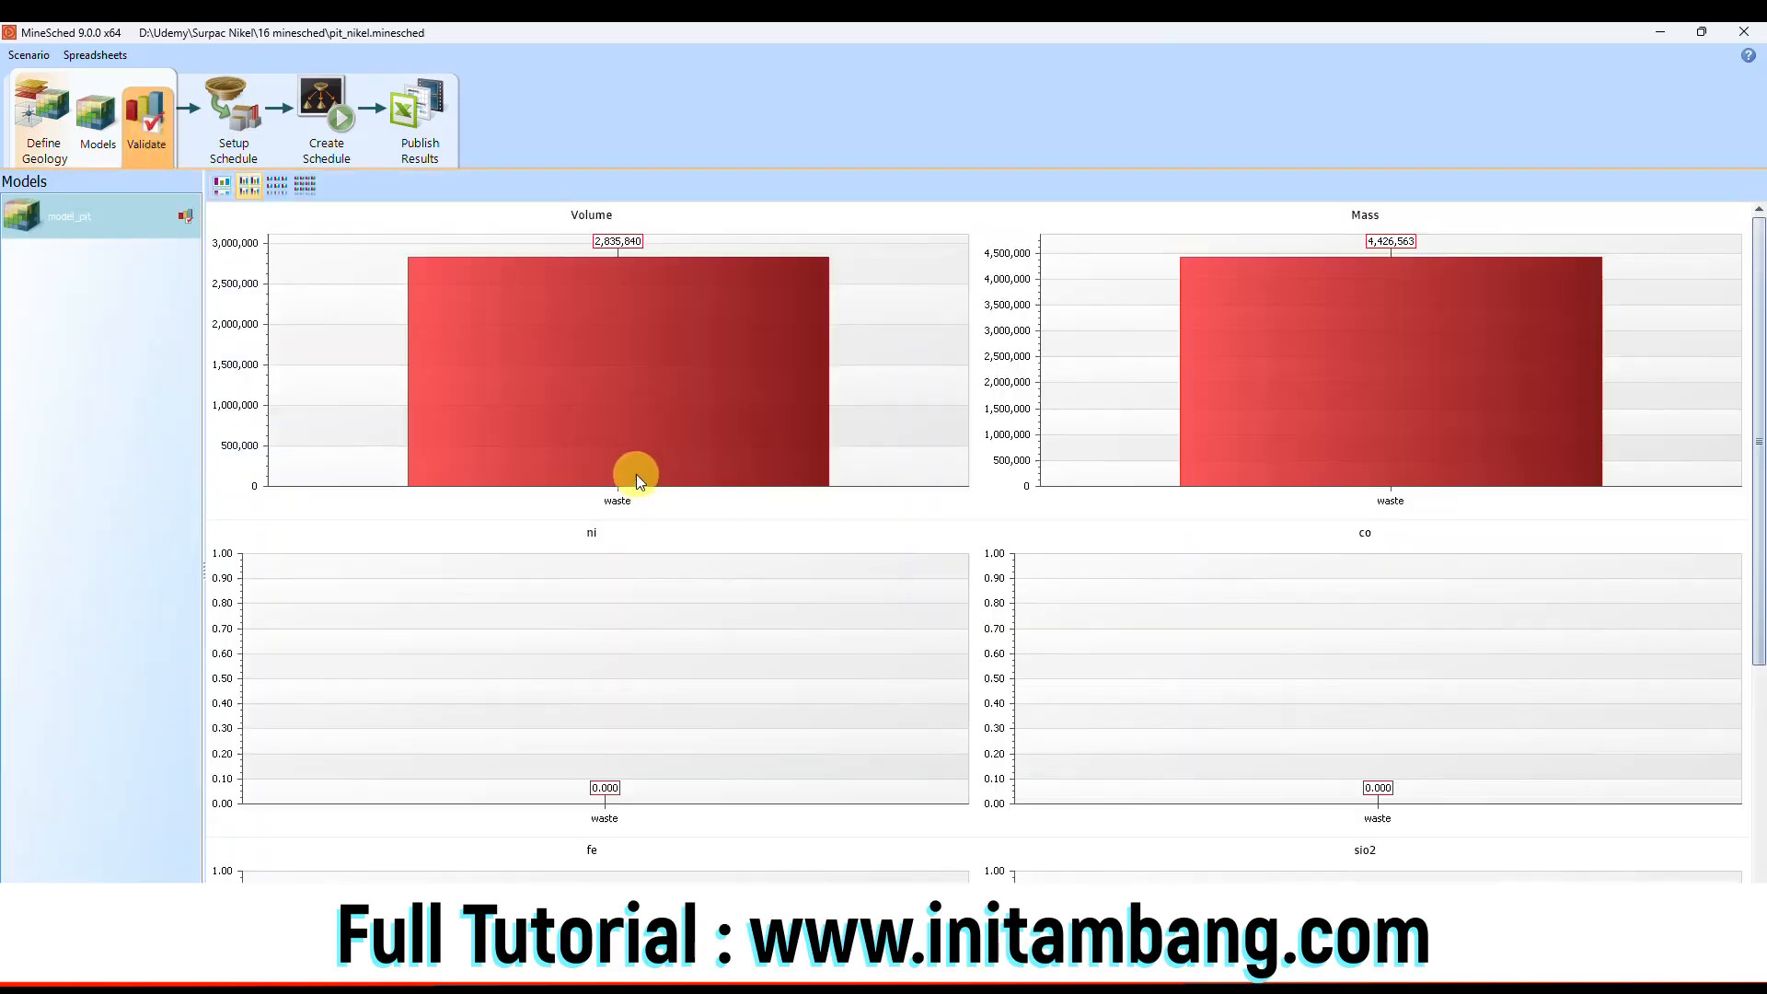
left_click(92, 129)
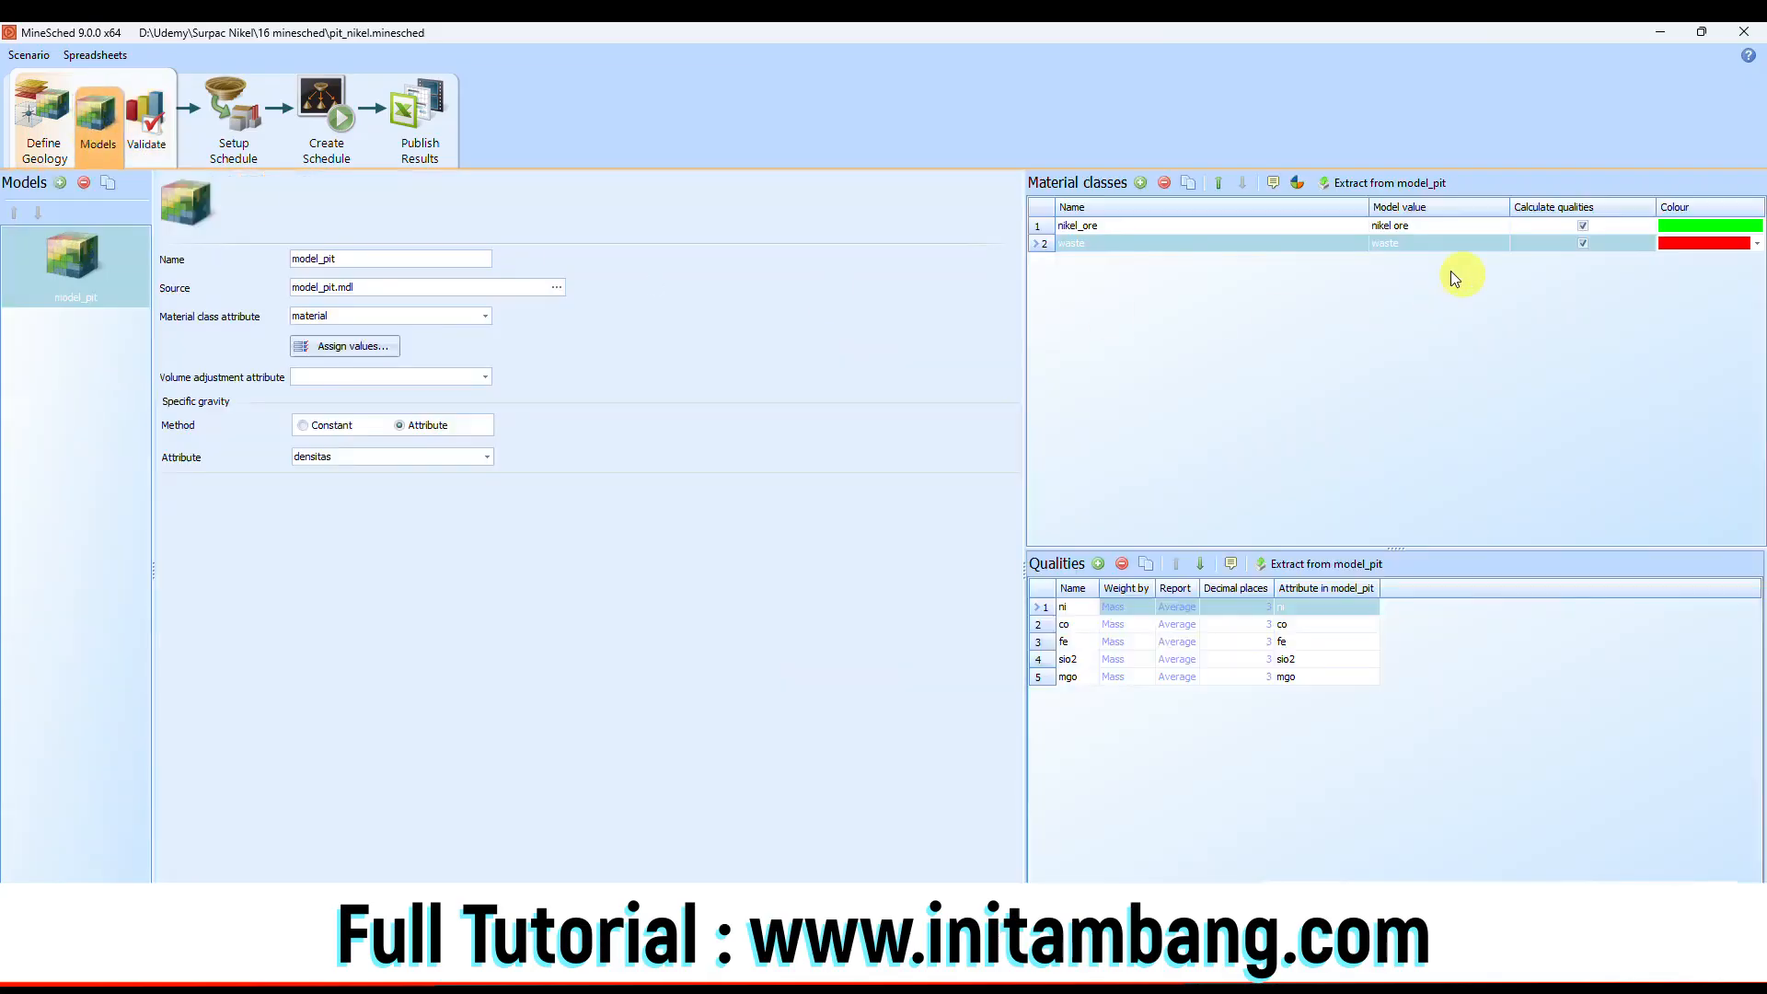
left_click(147, 119)
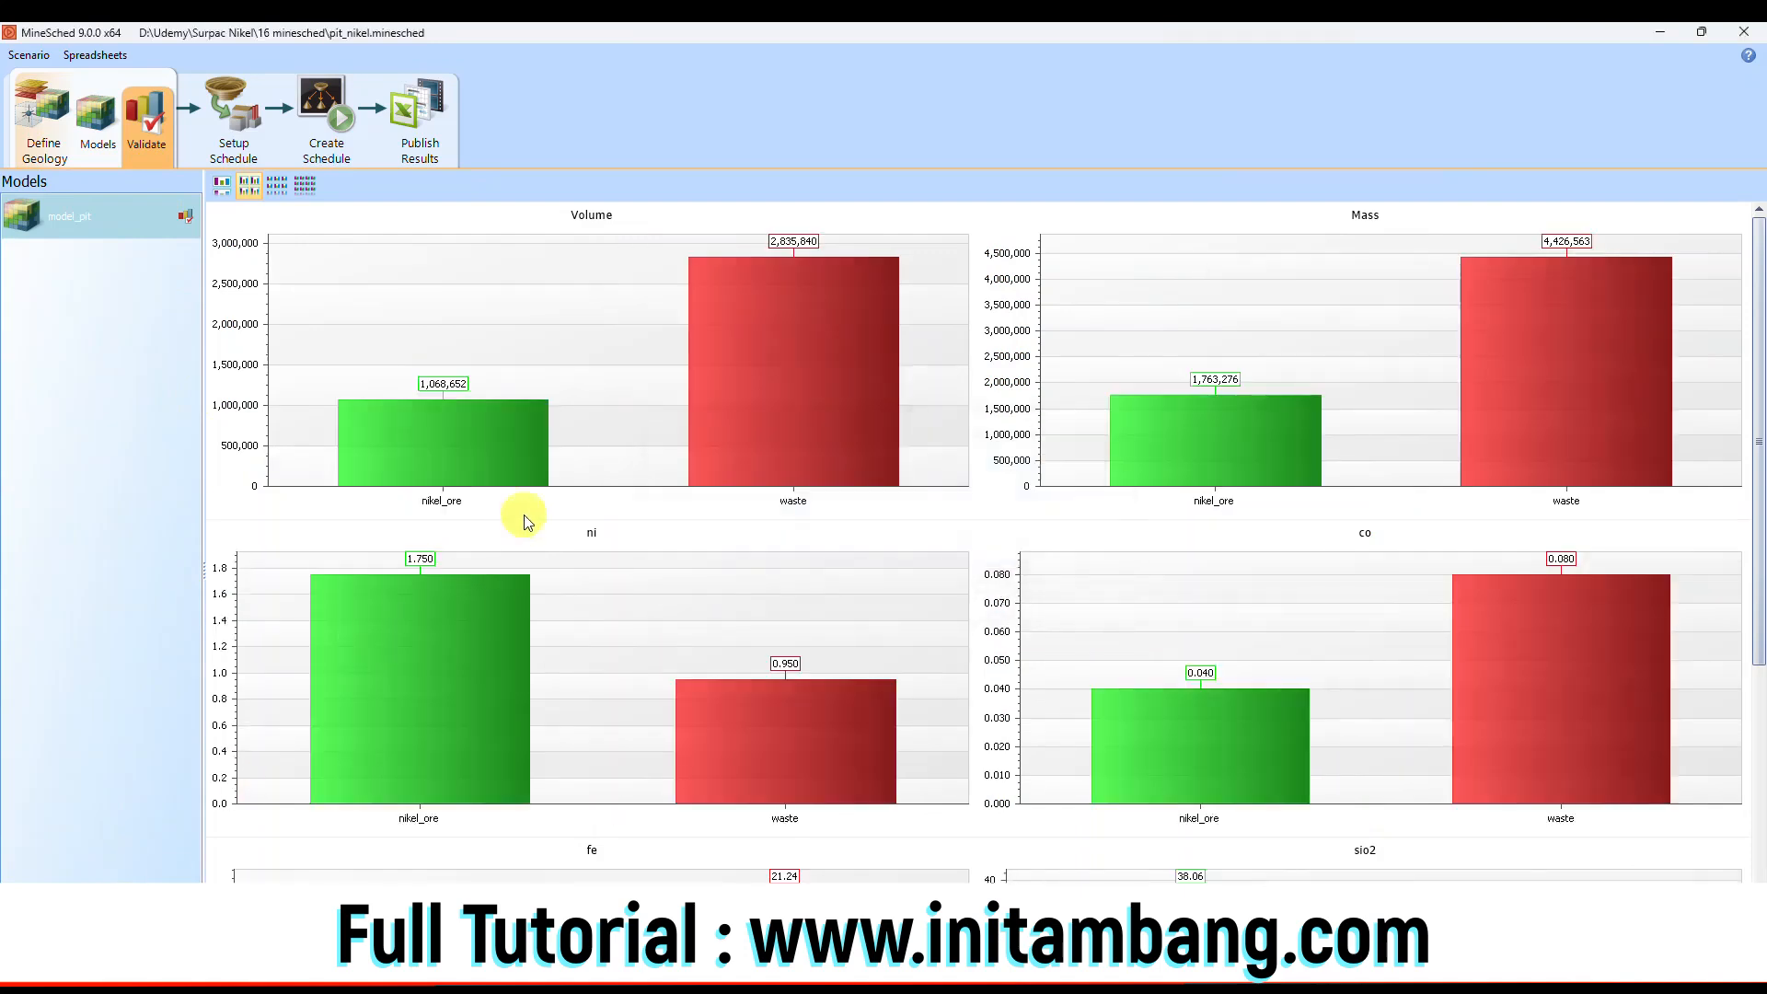
left_click(304, 186)
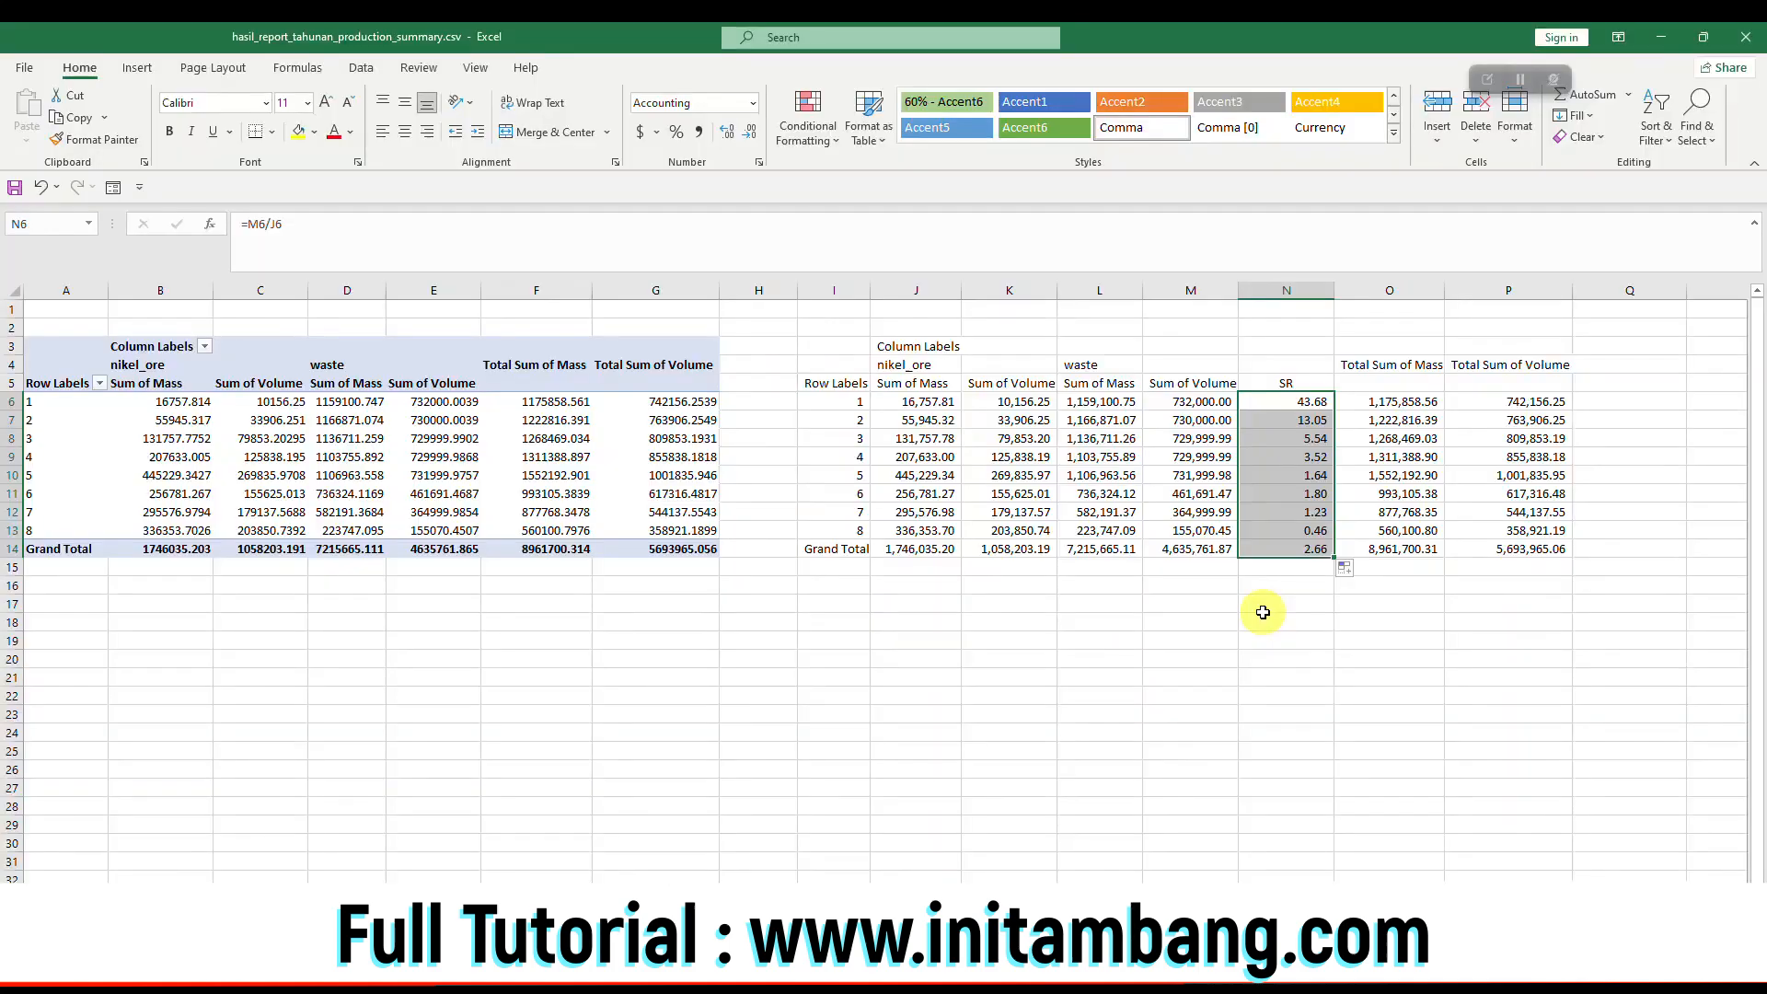
In Excel, examine the yearly stripping ratios and the nickel ore grand totals in hasil_report_tahunan_production_summary.csv.
left_click(1263, 612)
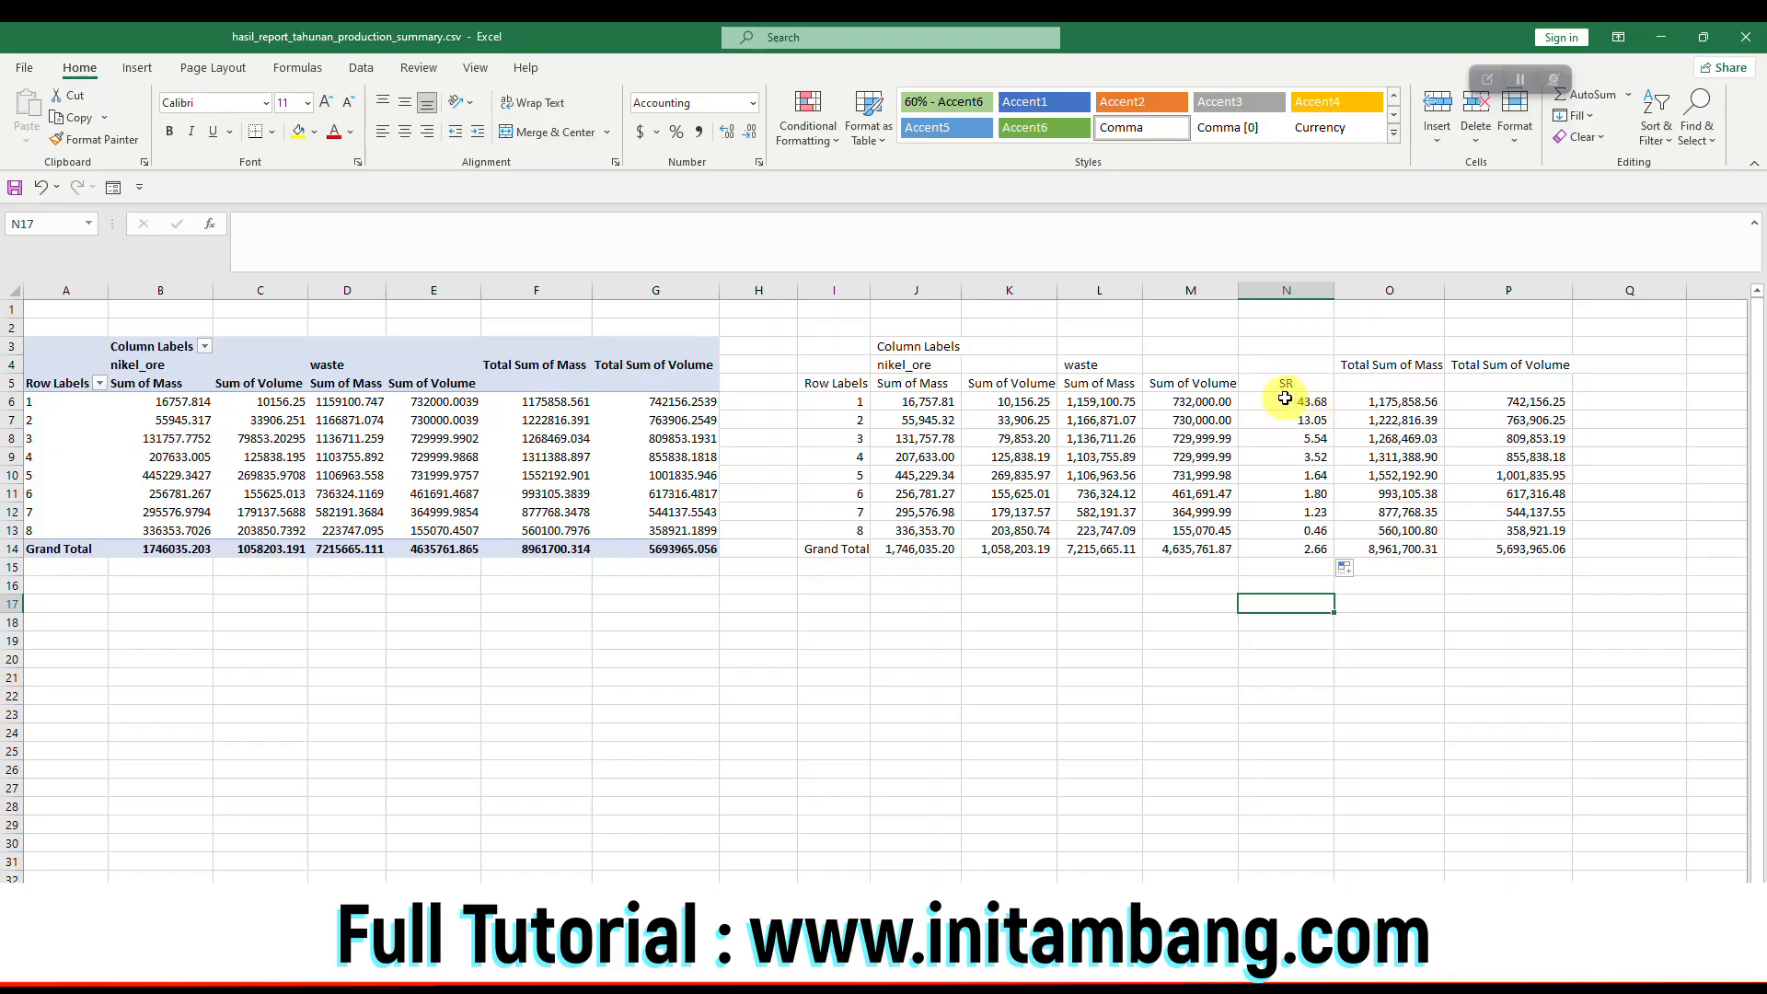
left_click(1292, 532)
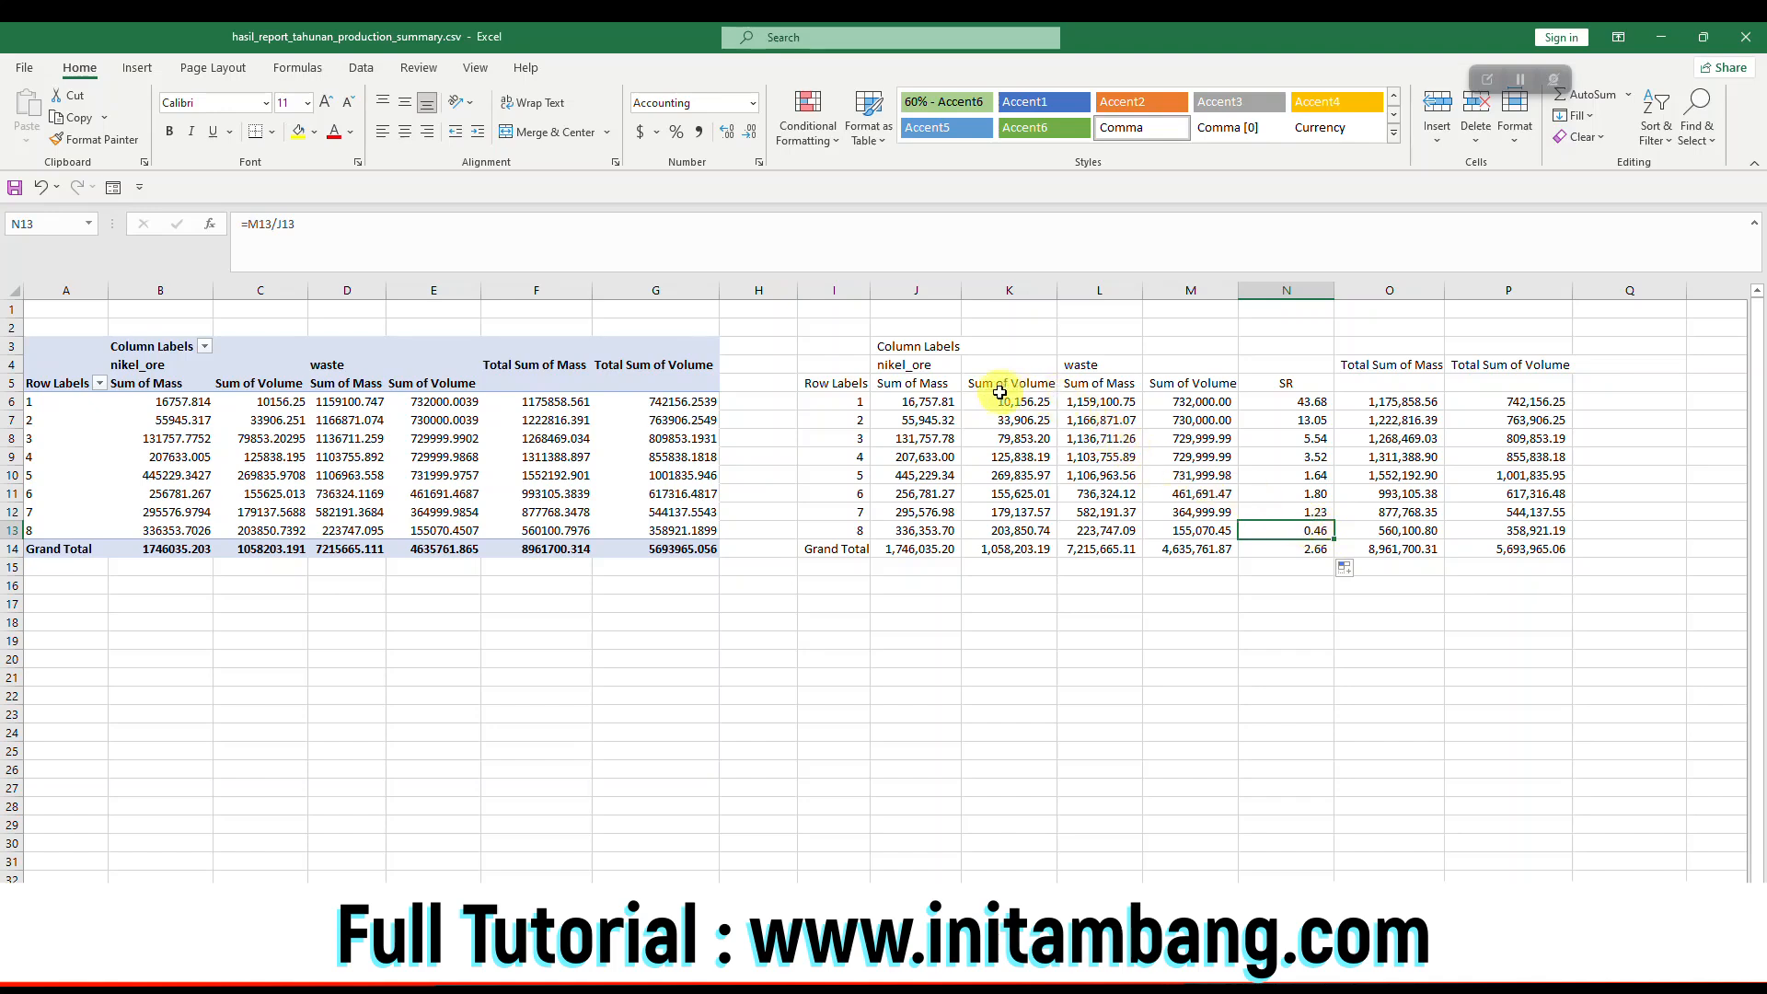
left_click(927, 549)
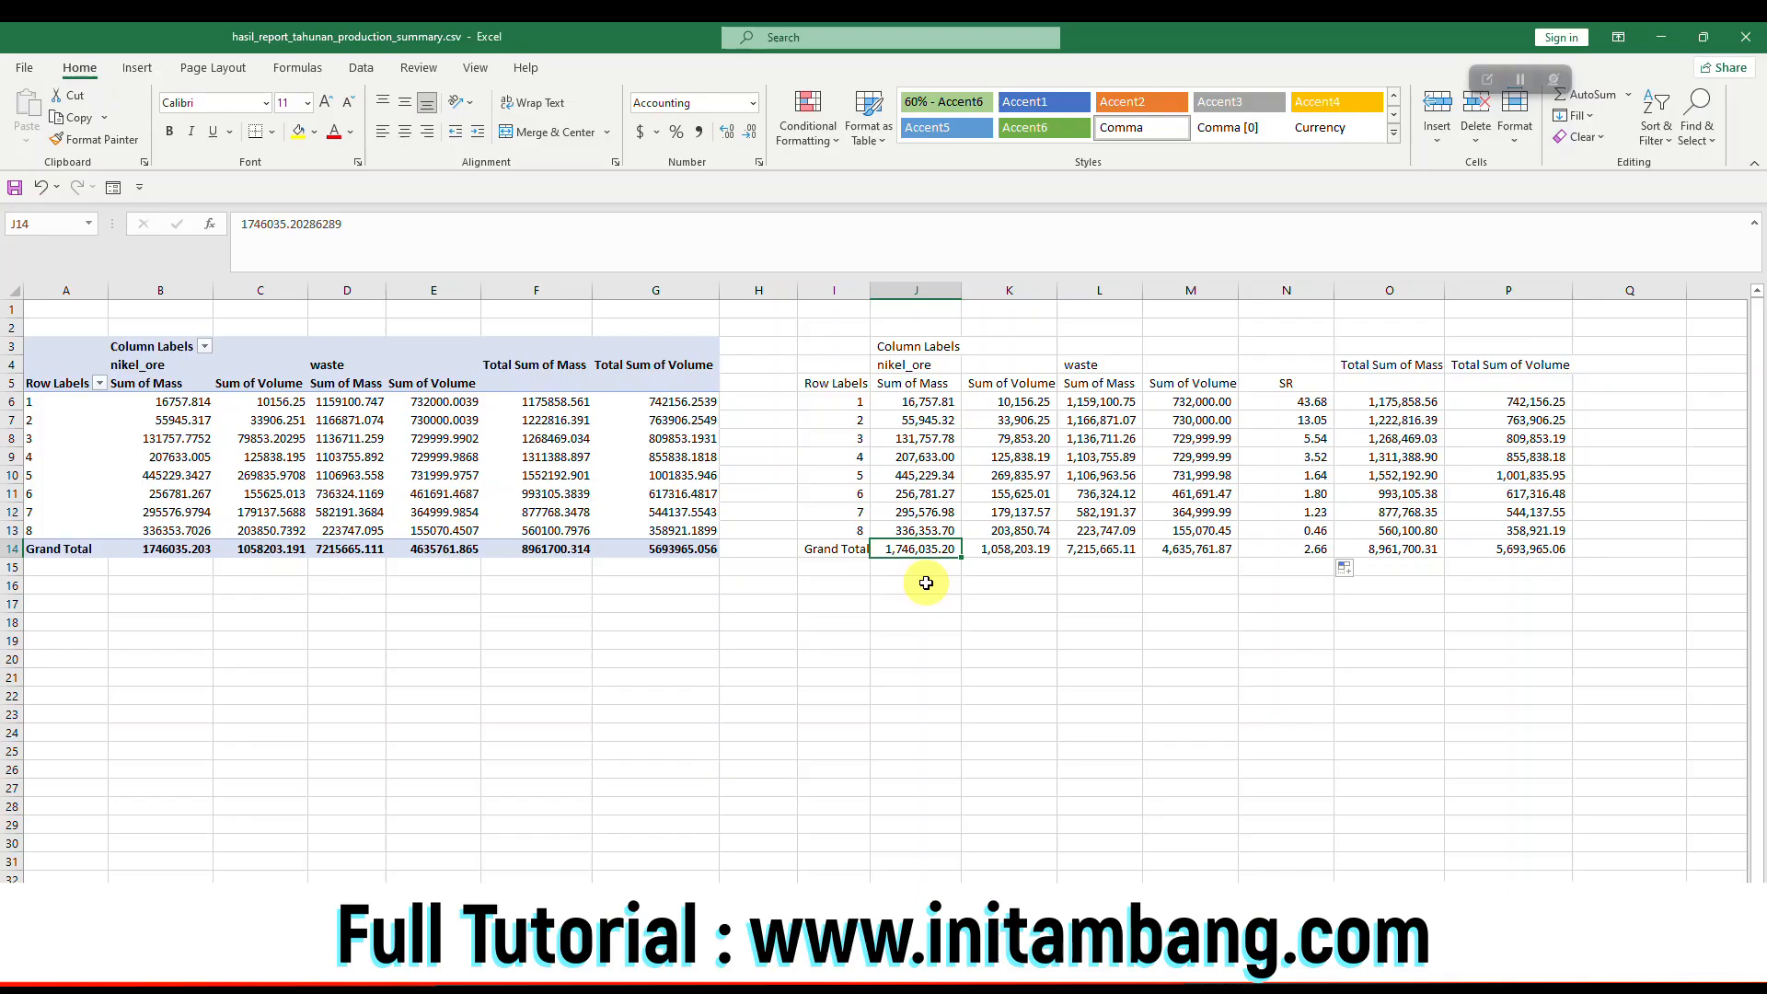
left_click(999, 551)
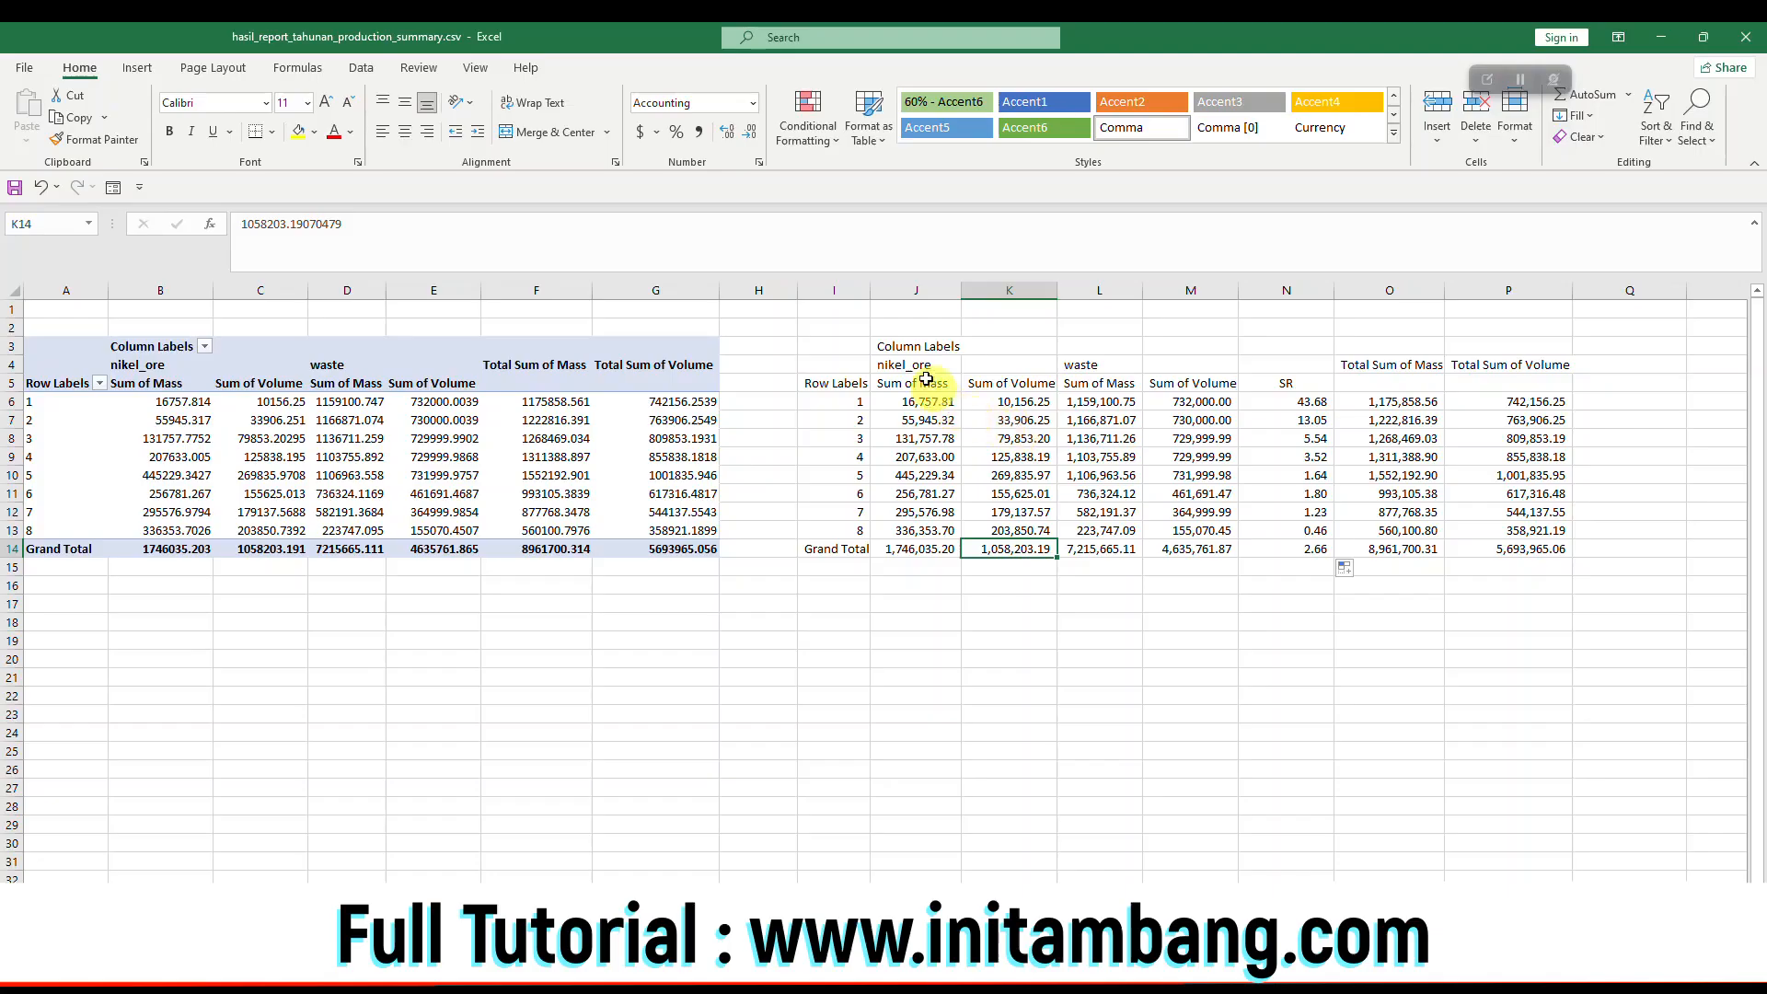
Make the SR column of the copied production summary bold, from its heading in N5 to the grand total in N14.
left_click_drag(851, 346, 1553, 550)
left_click_drag(1284, 380, 1304, 549)
key("ctrl+b")
left_click(1309, 585)
left_click_drag(1310, 383, 1304, 549)
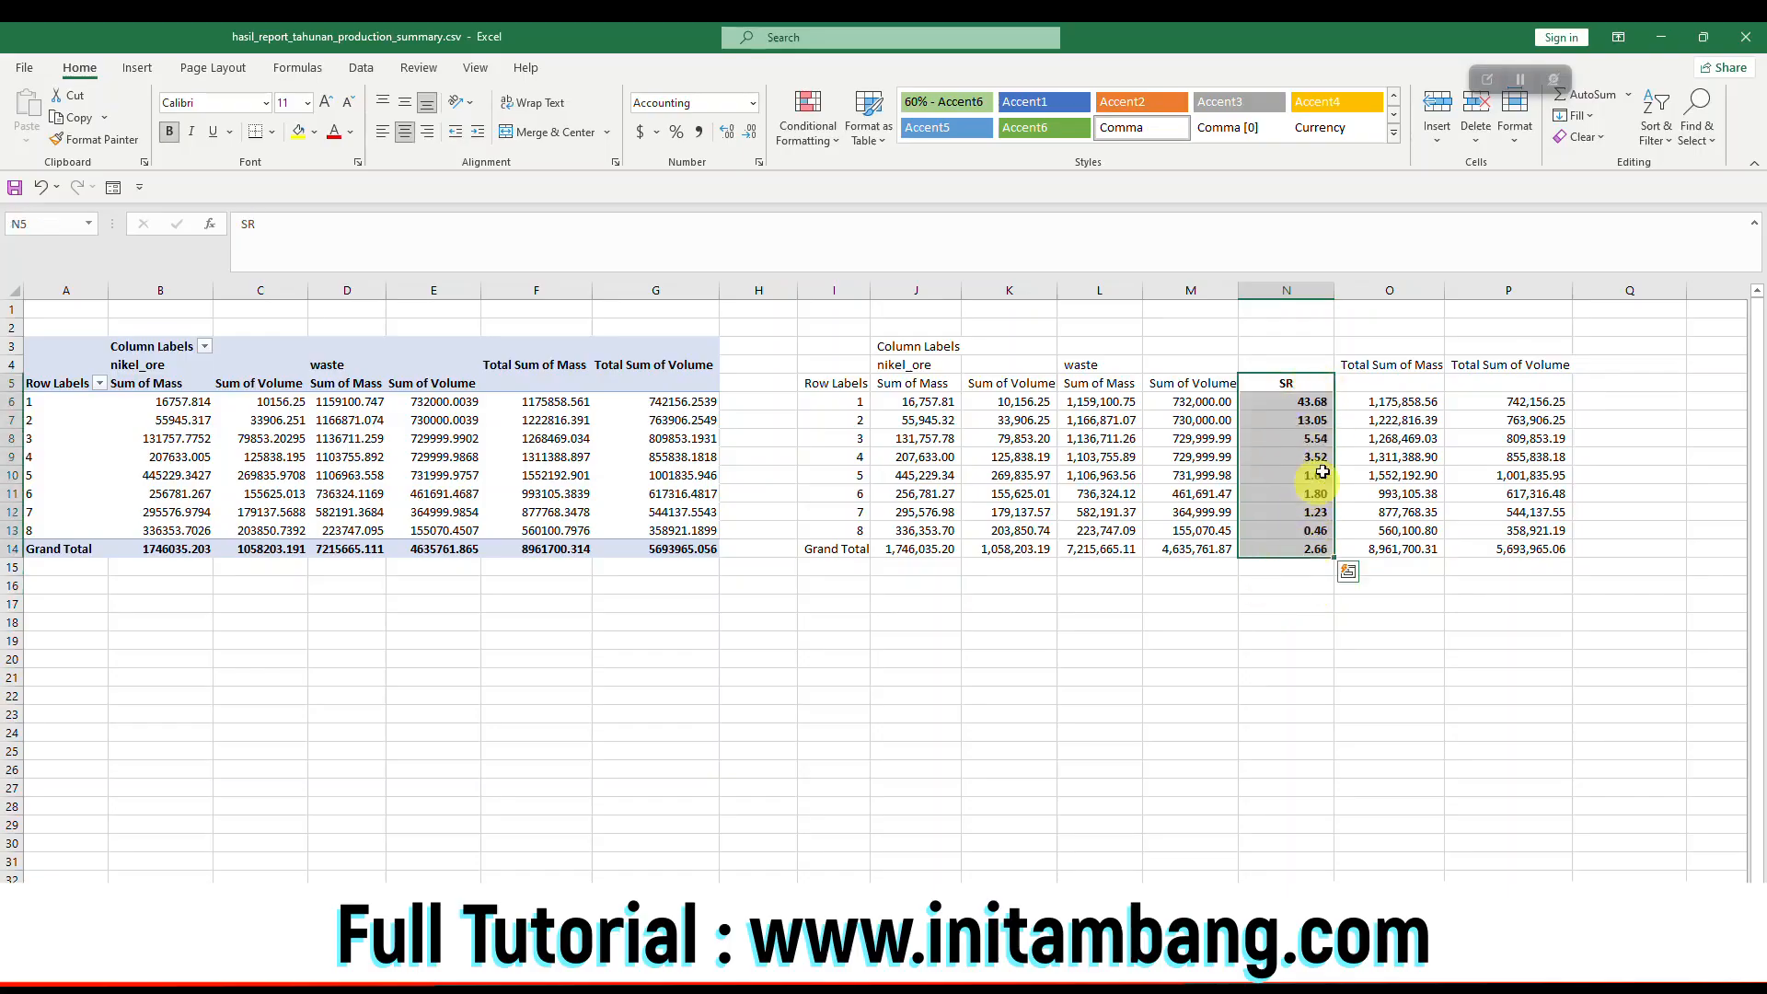
In MineSched, set the haulage export folder to hasil under 16 minesched and create the detailed haulage reports.
left_click(1279, 399)
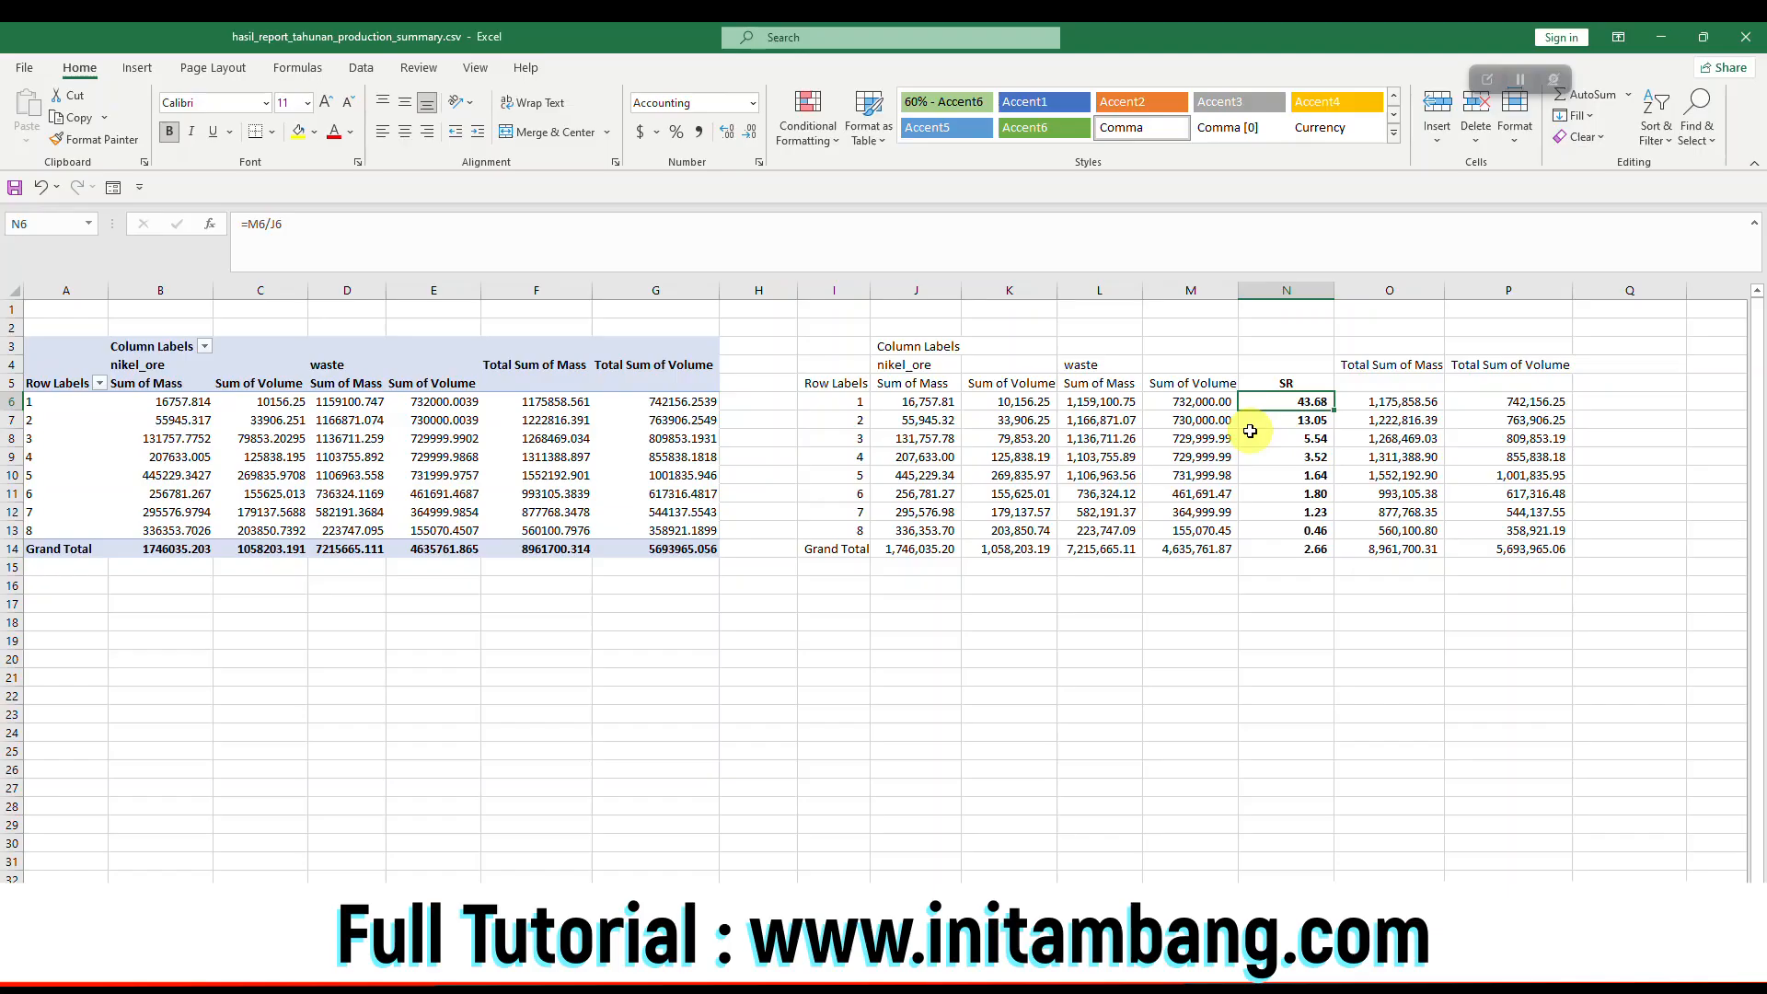
left_click(1017, 955)
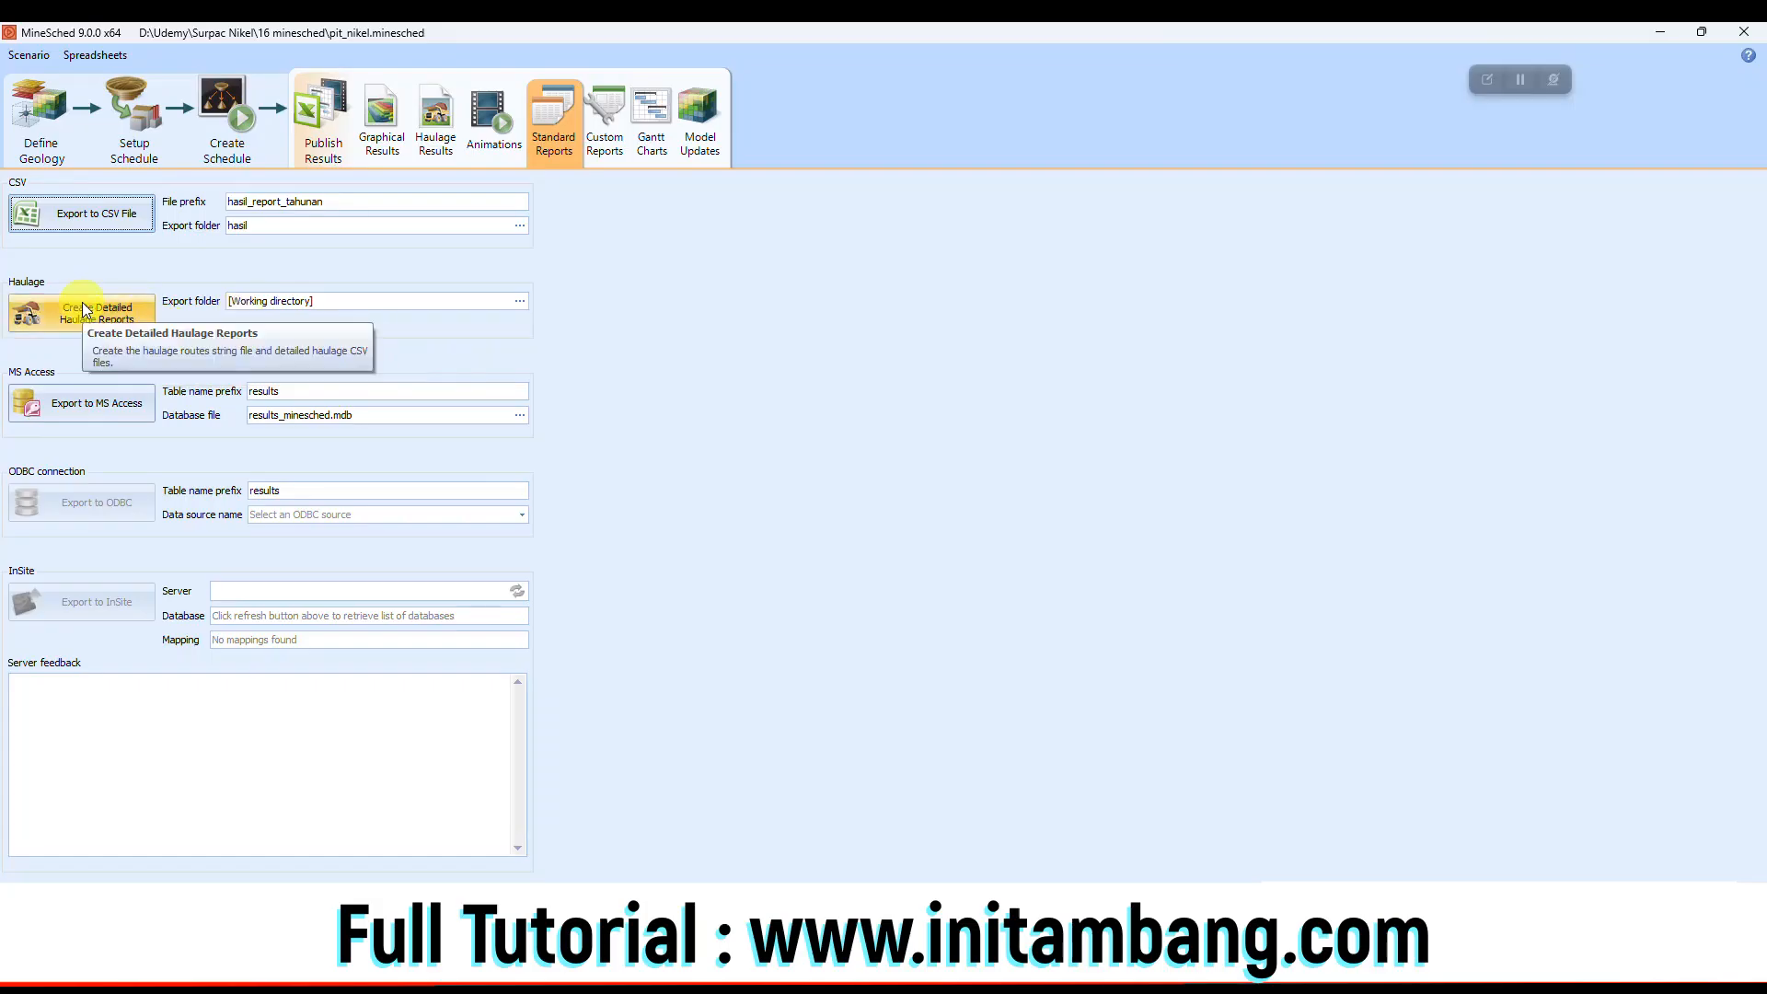
left_click(520, 301)
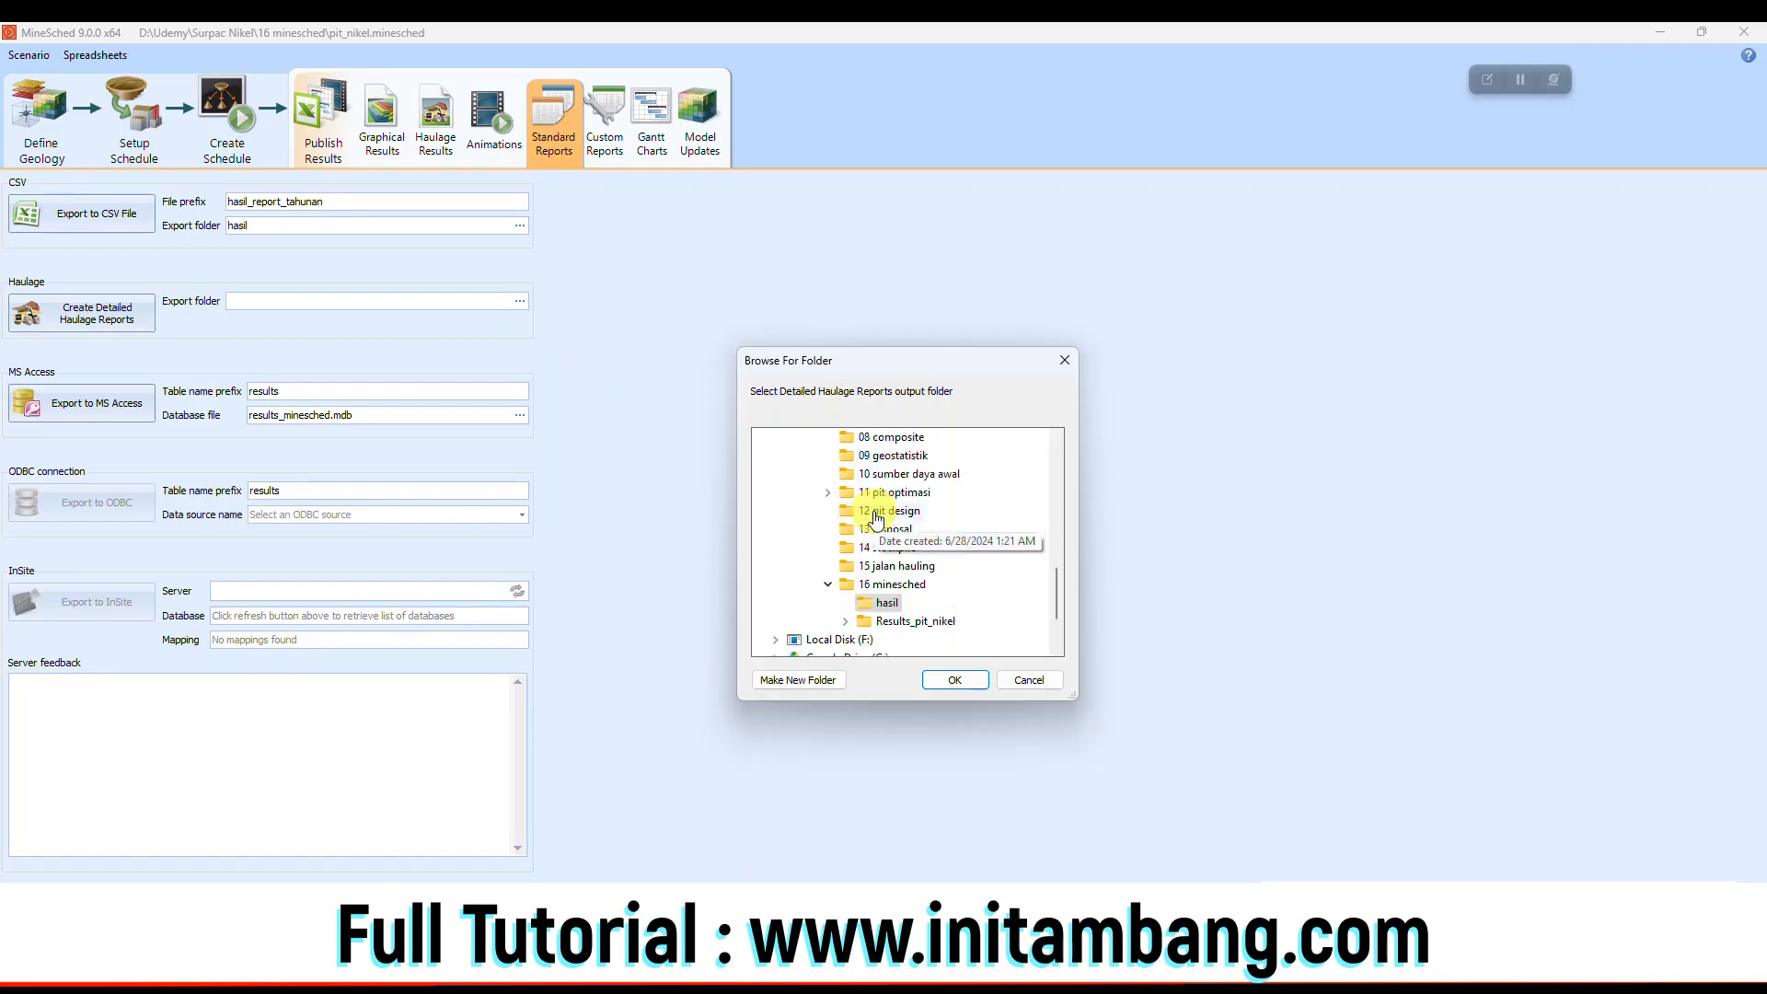
left_click(961, 686)
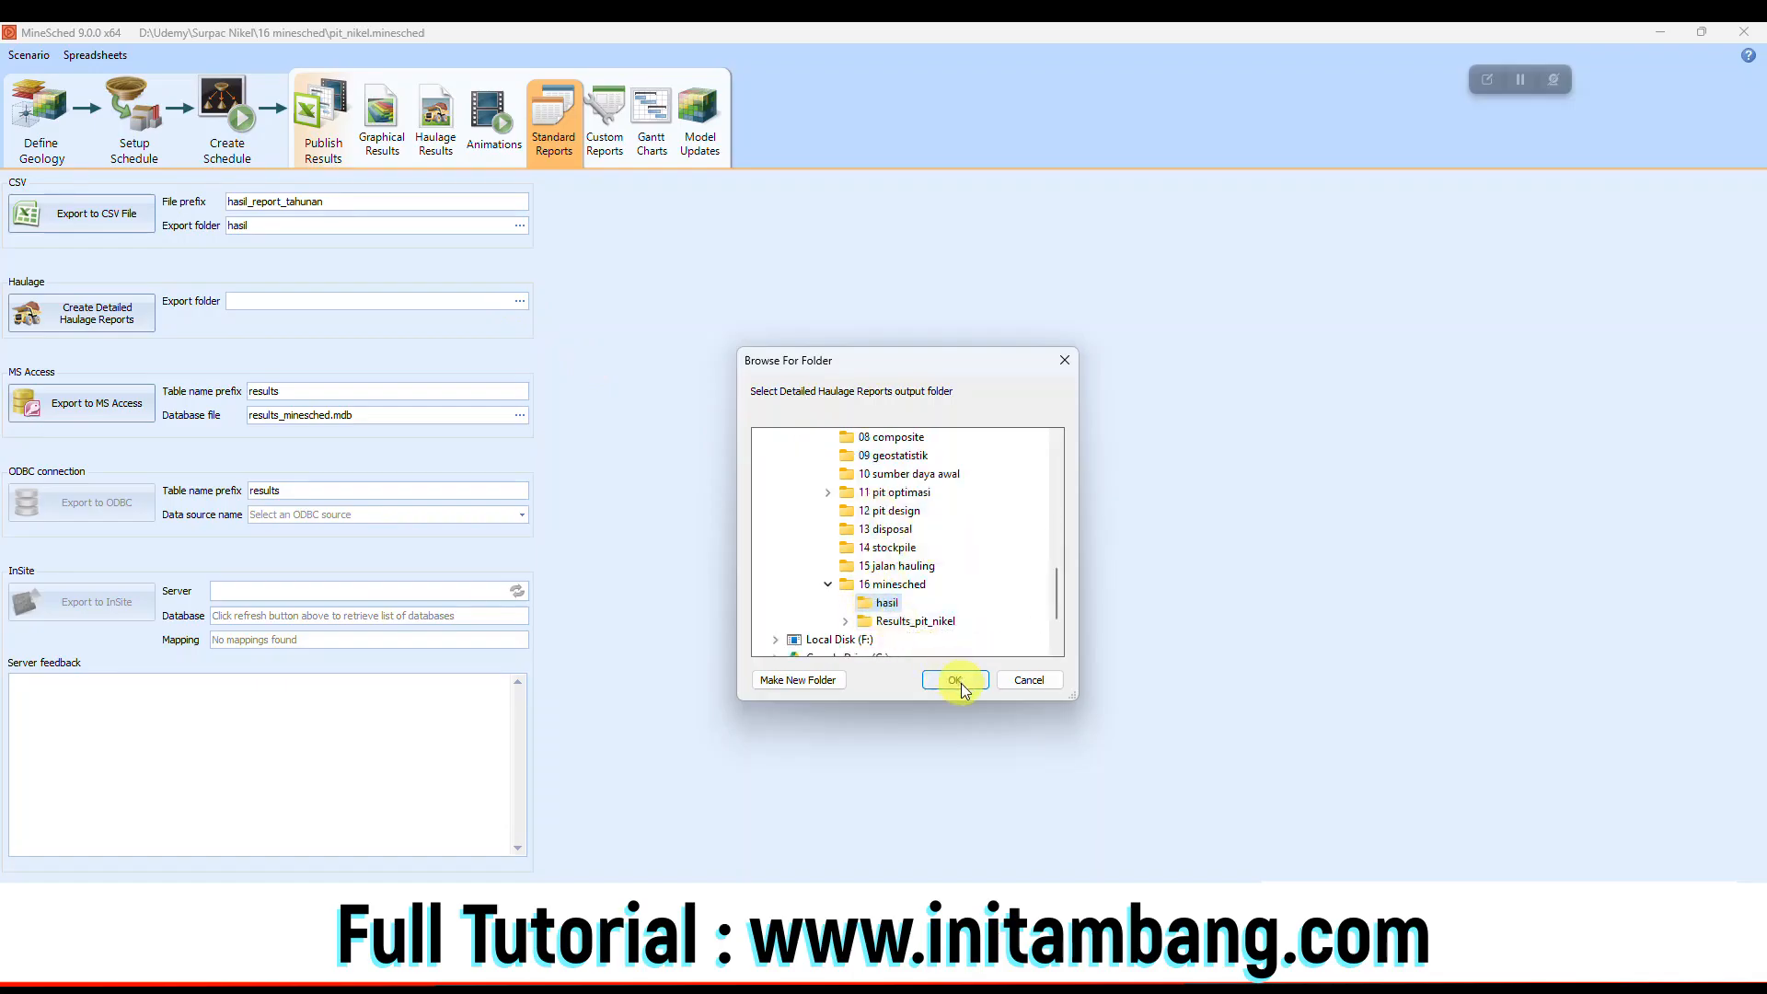
left_click(118, 324)
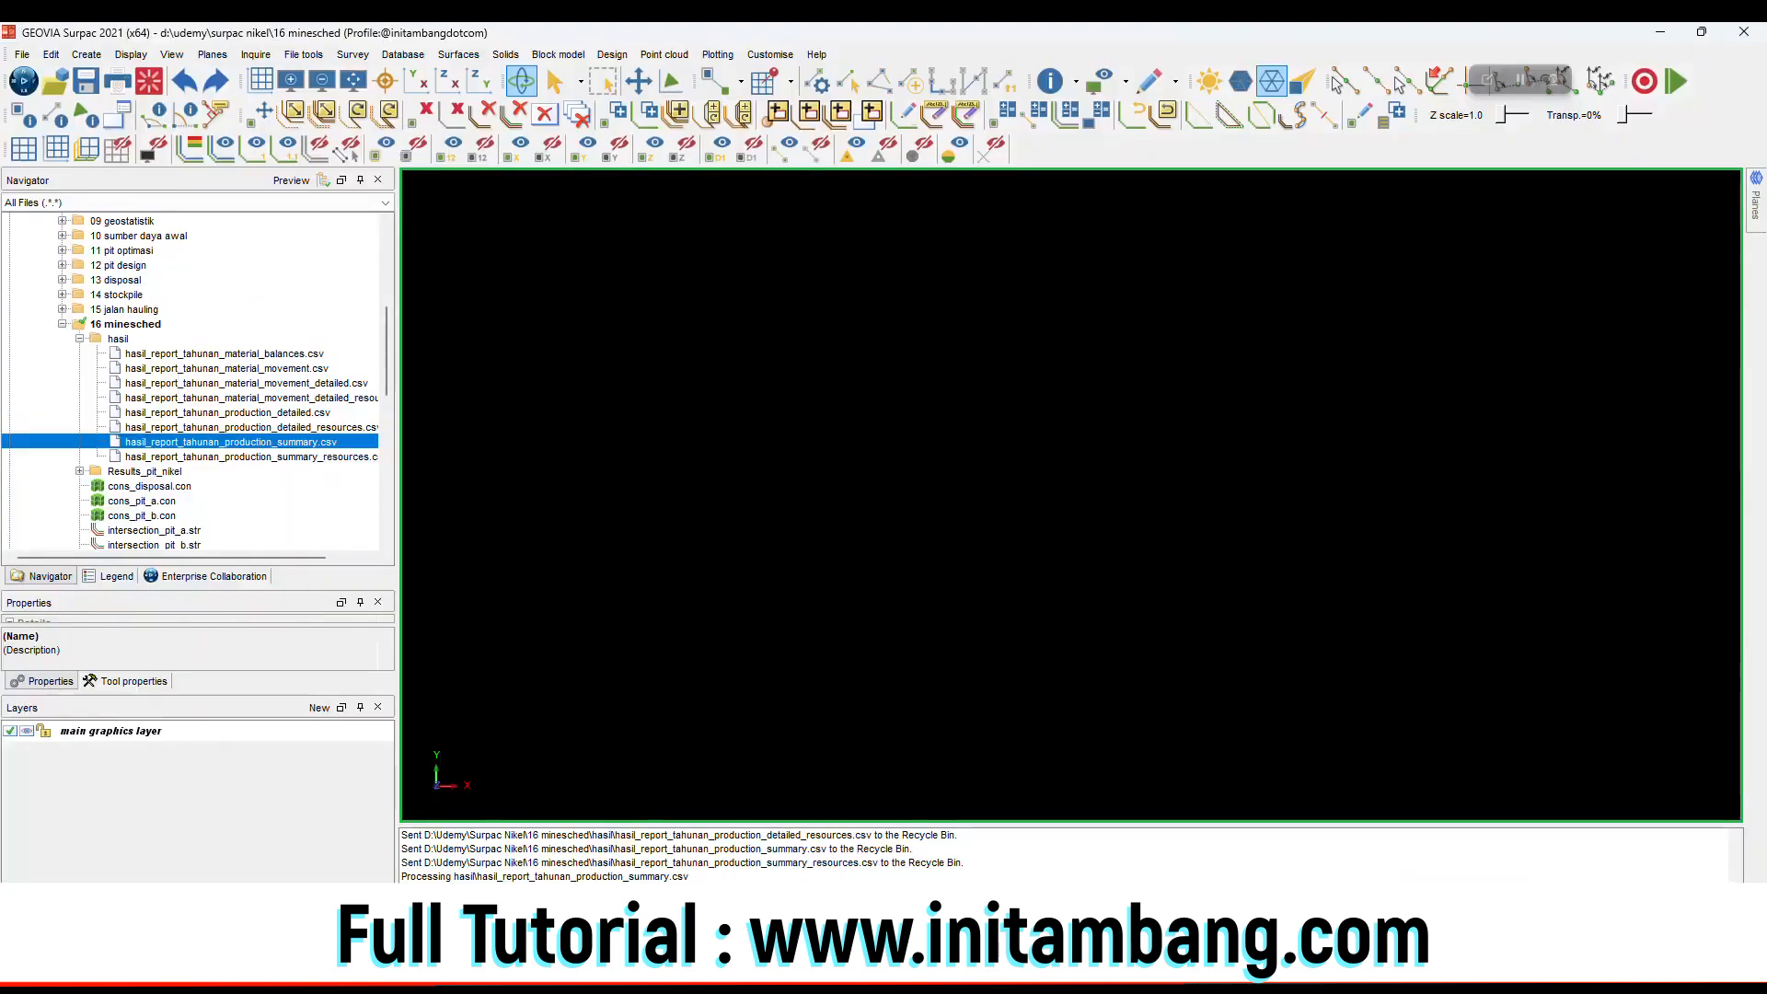
In Surpac, refresh the hasil folder and open haulage_routes_summary.csv in Excel.
right_click(125, 340)
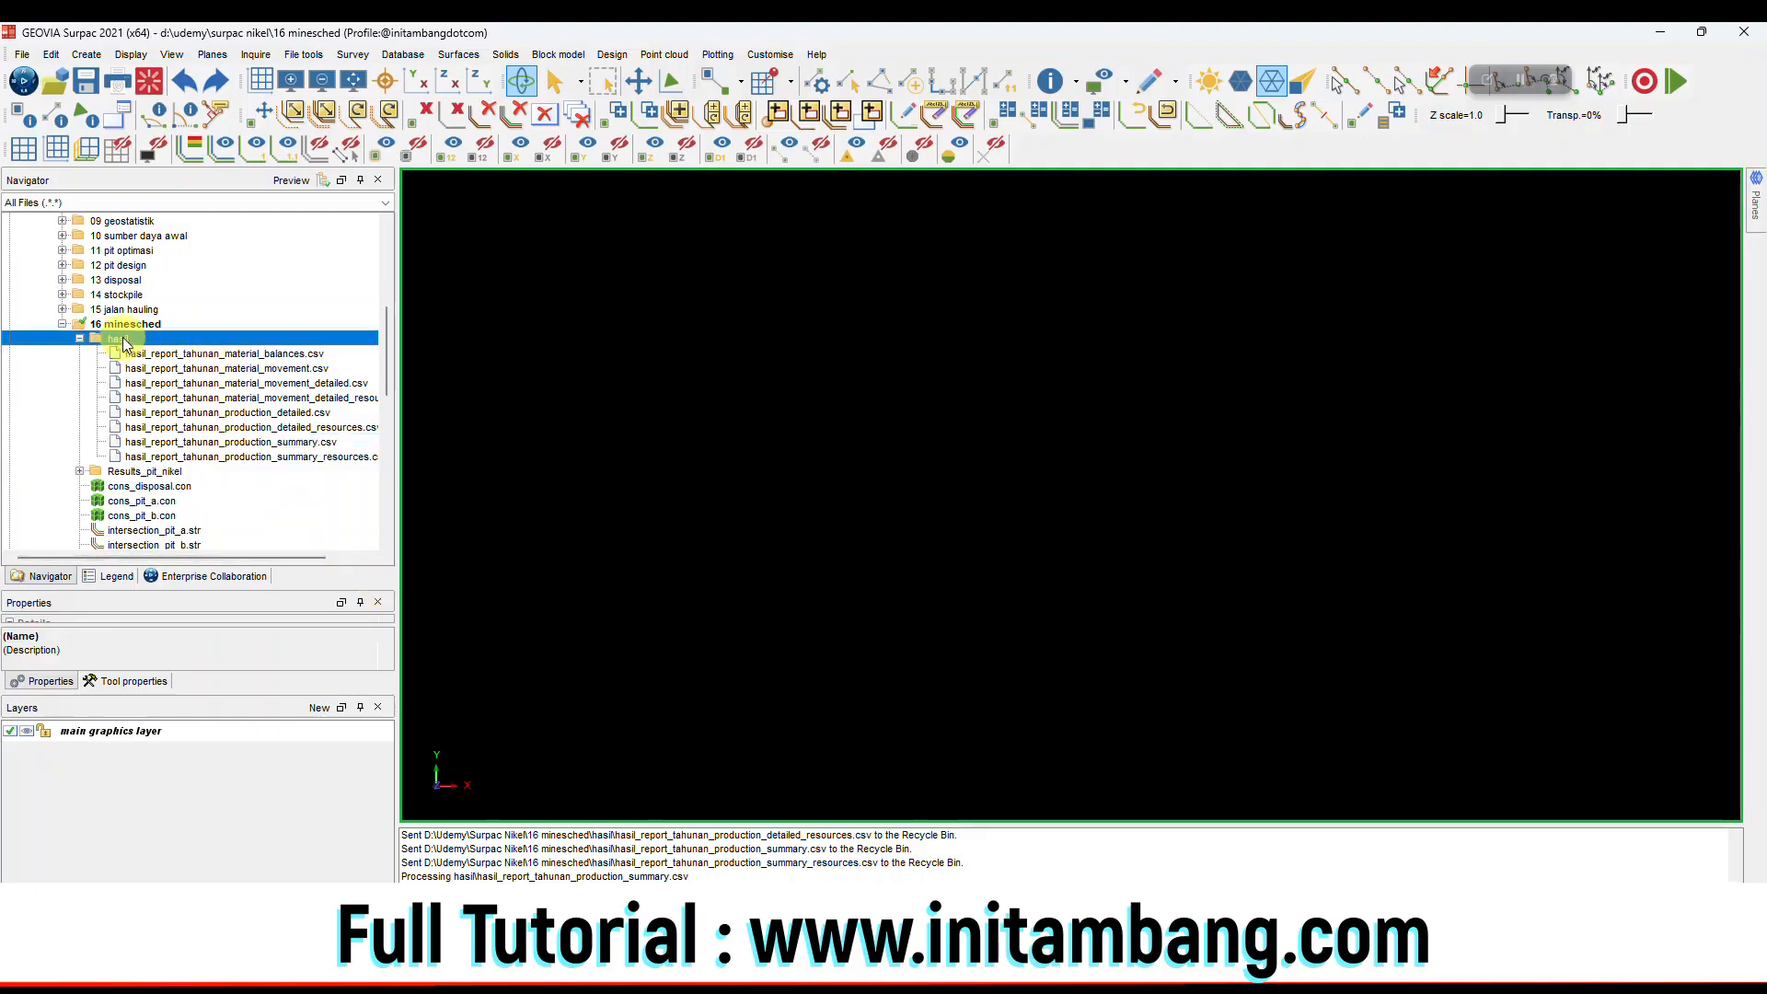
left_click(171, 413)
scroll(171, 387, "down", 1)
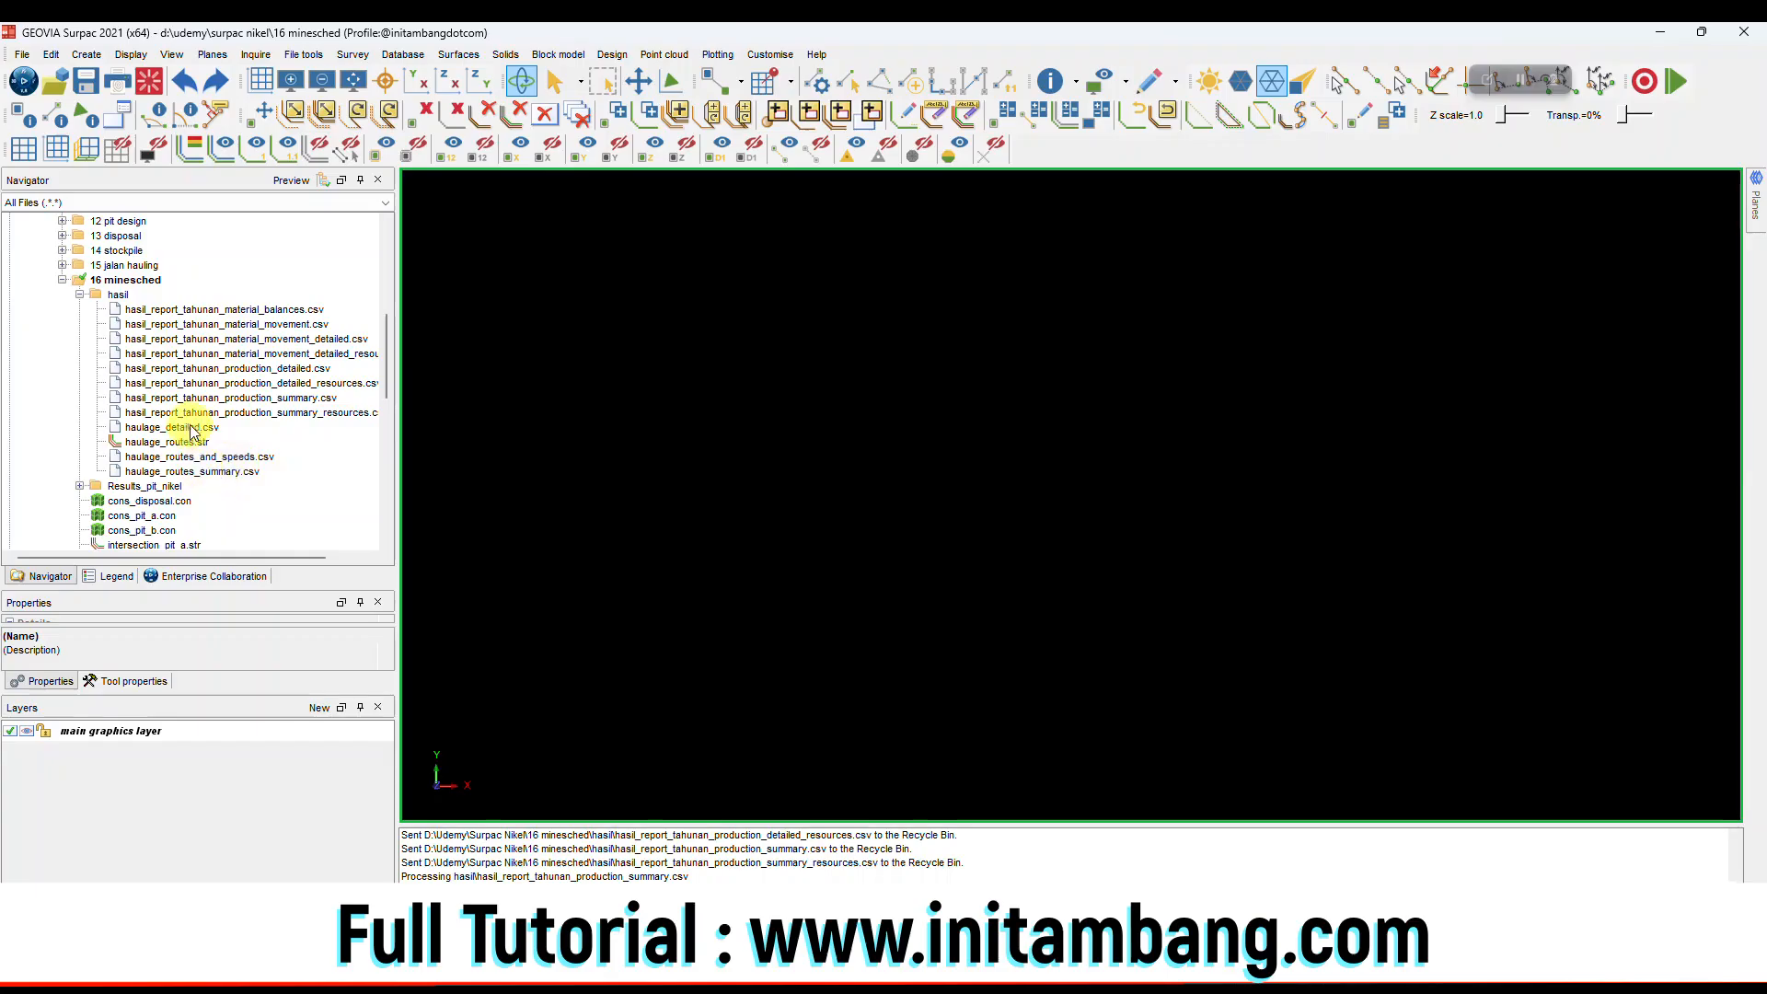
left_click(196, 471)
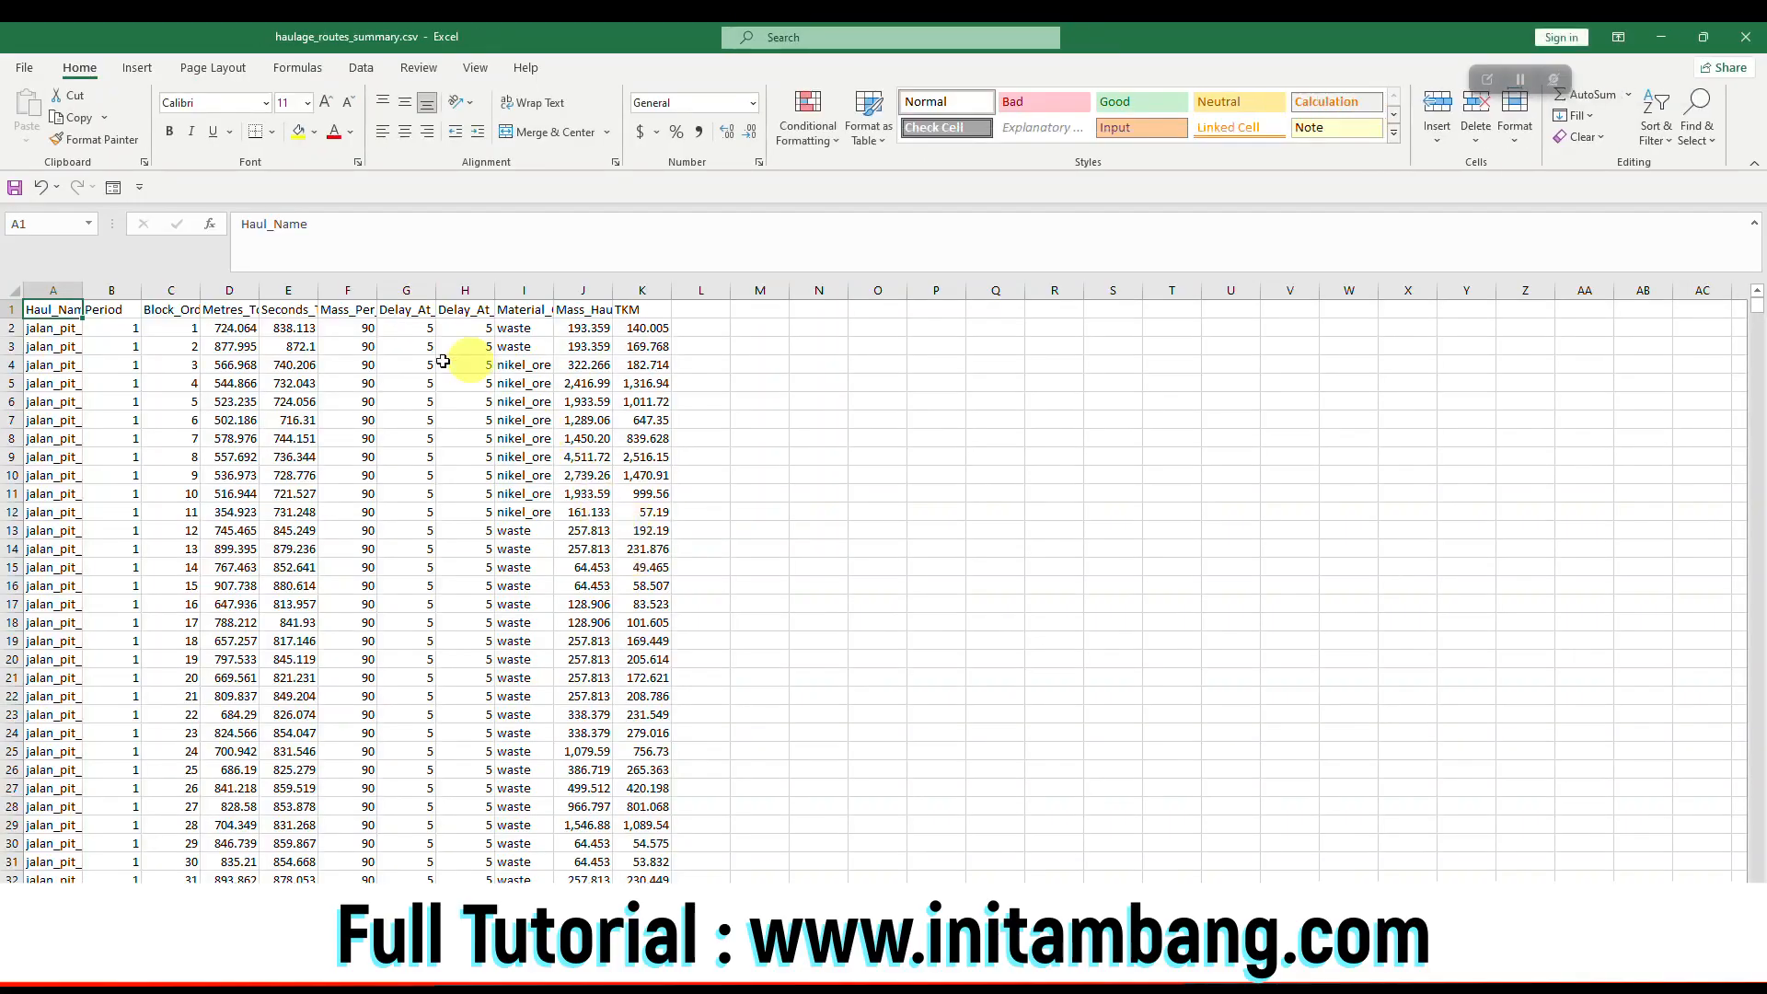
Autofit the width of all columns in haulage_routes_summary.csv to their contents.
left_click(13, 291)
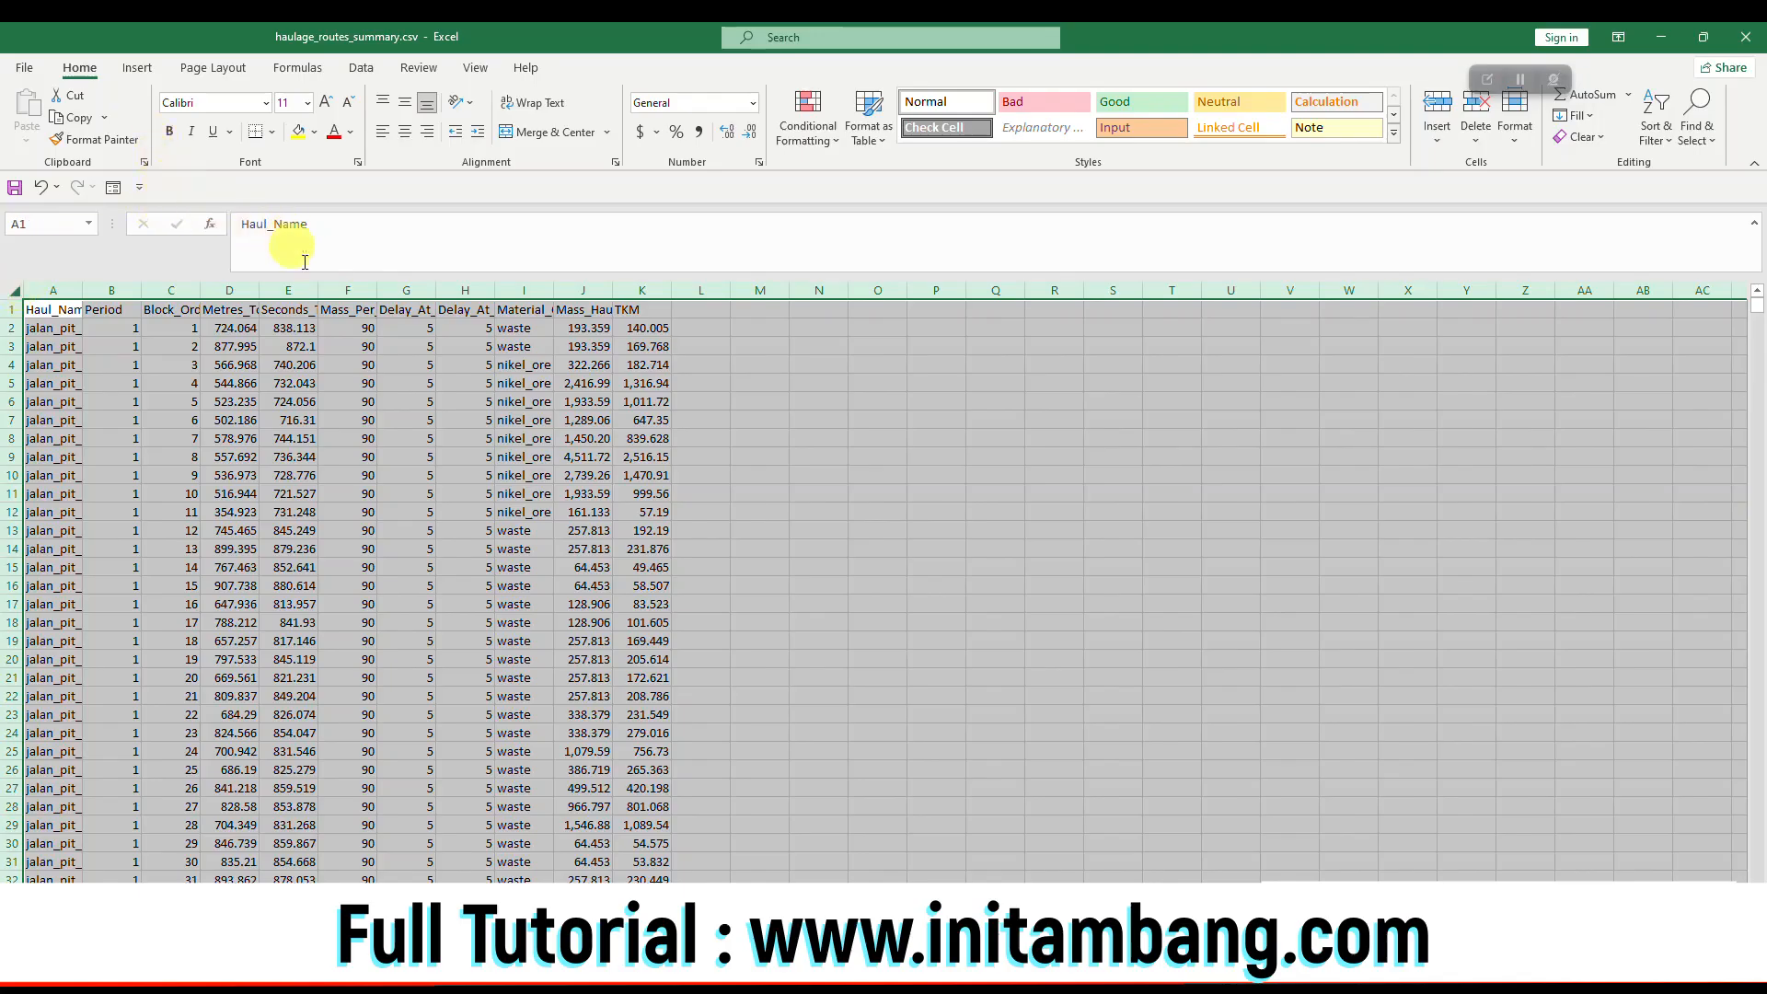
double_click(316, 291)
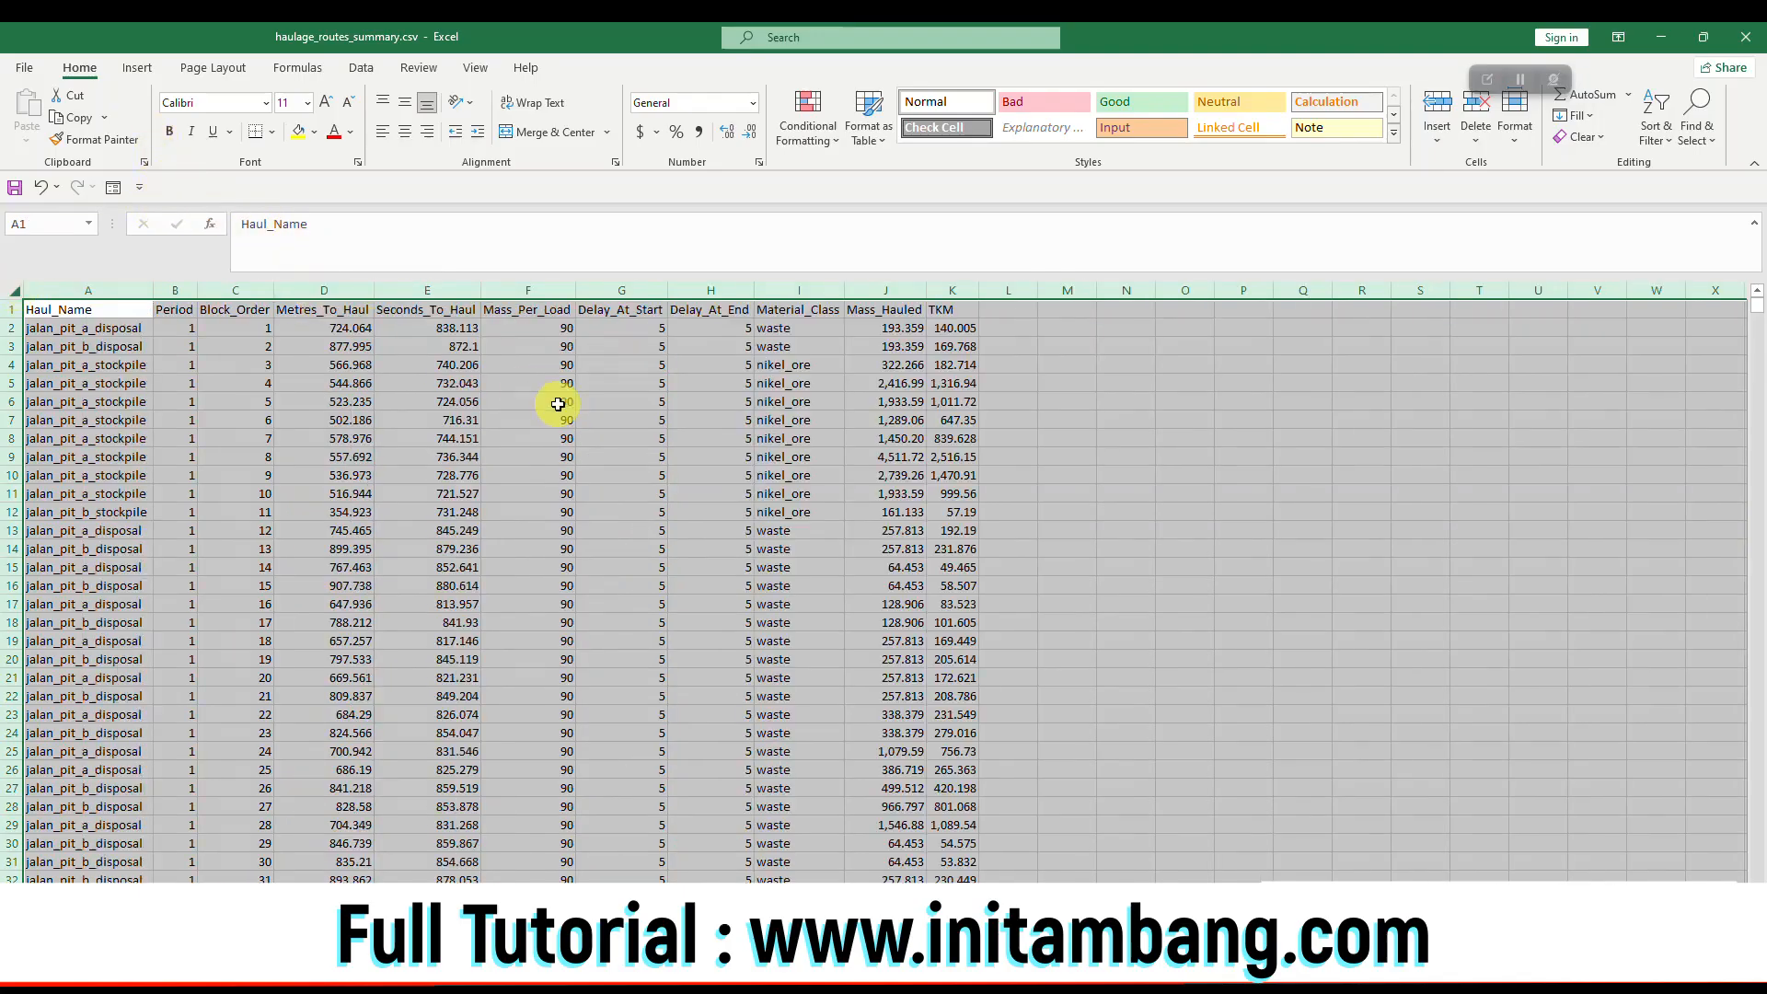
left_click(557, 401)
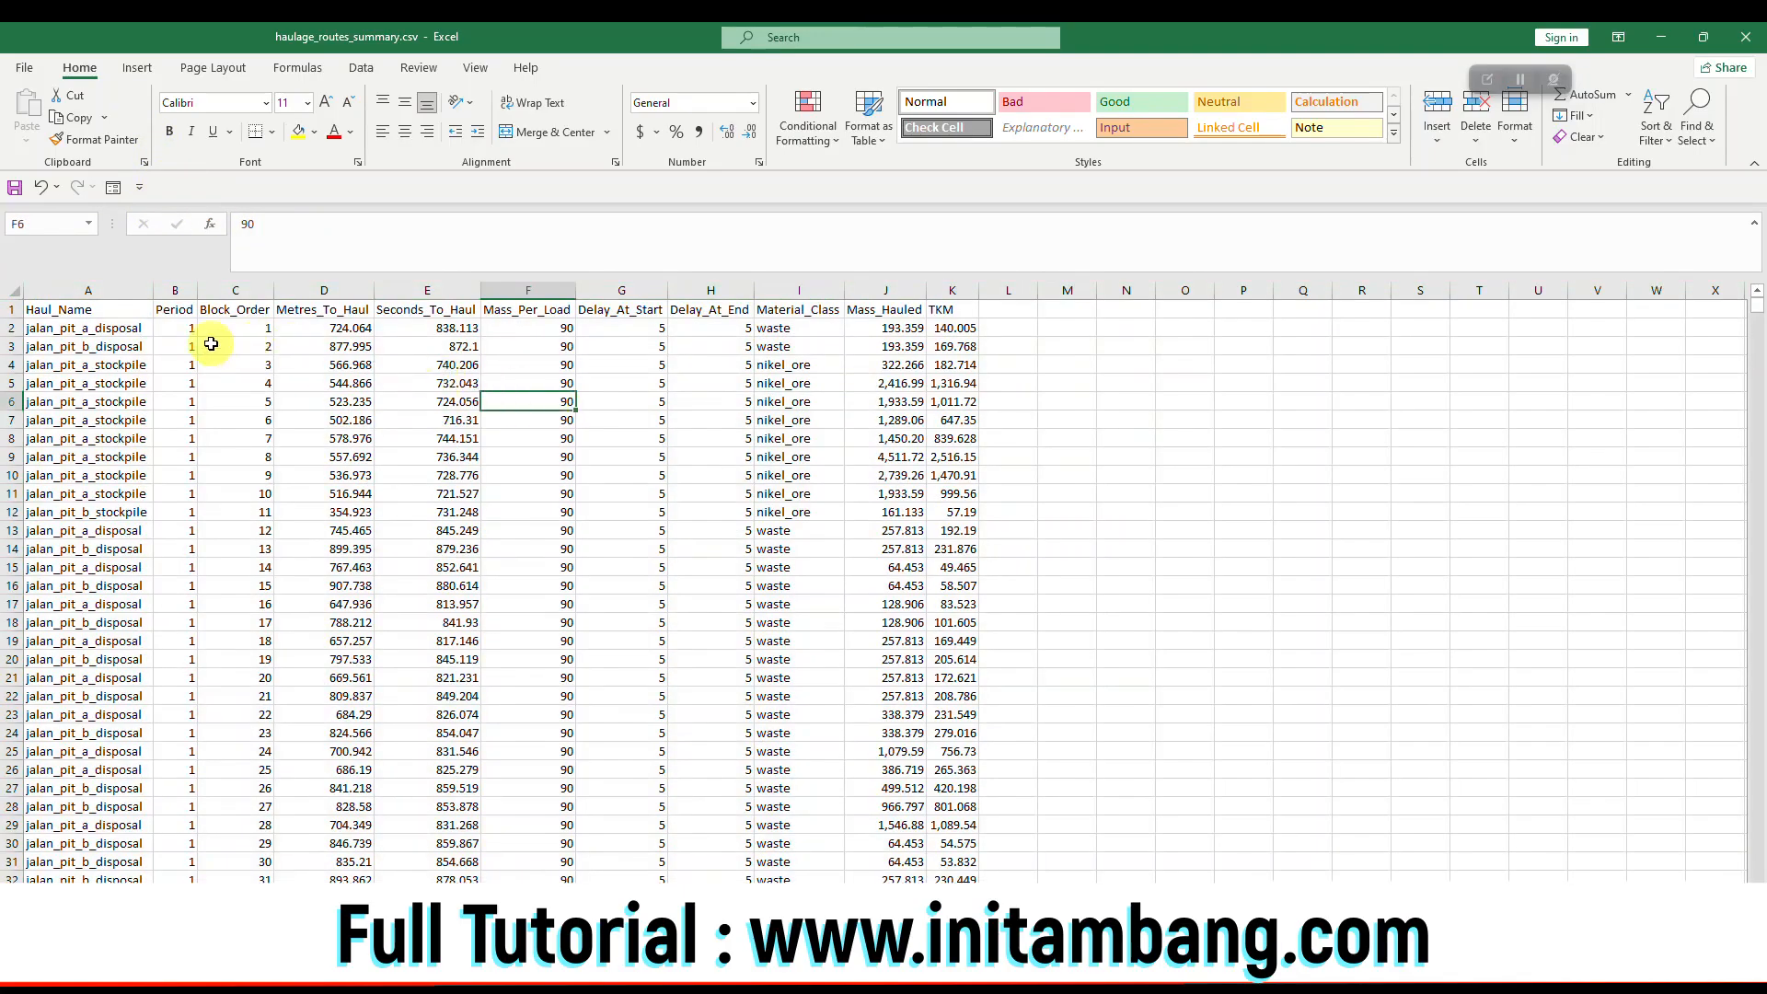